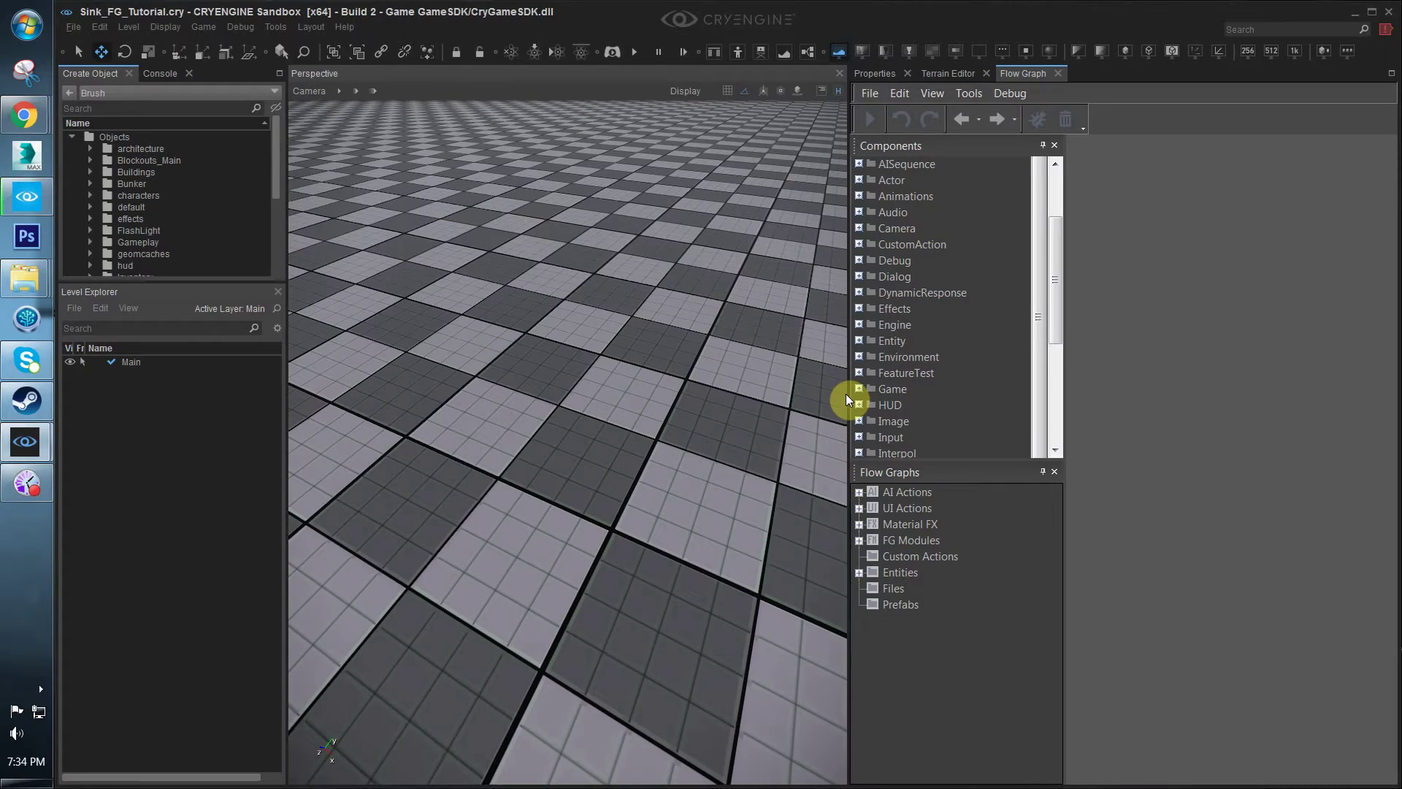
Narrow the Components and Flow Graphs lists and widen the whole Flow Graph pane against the viewport
key("s")
right_click_drag(611, 483, 688, 516)
key("w")
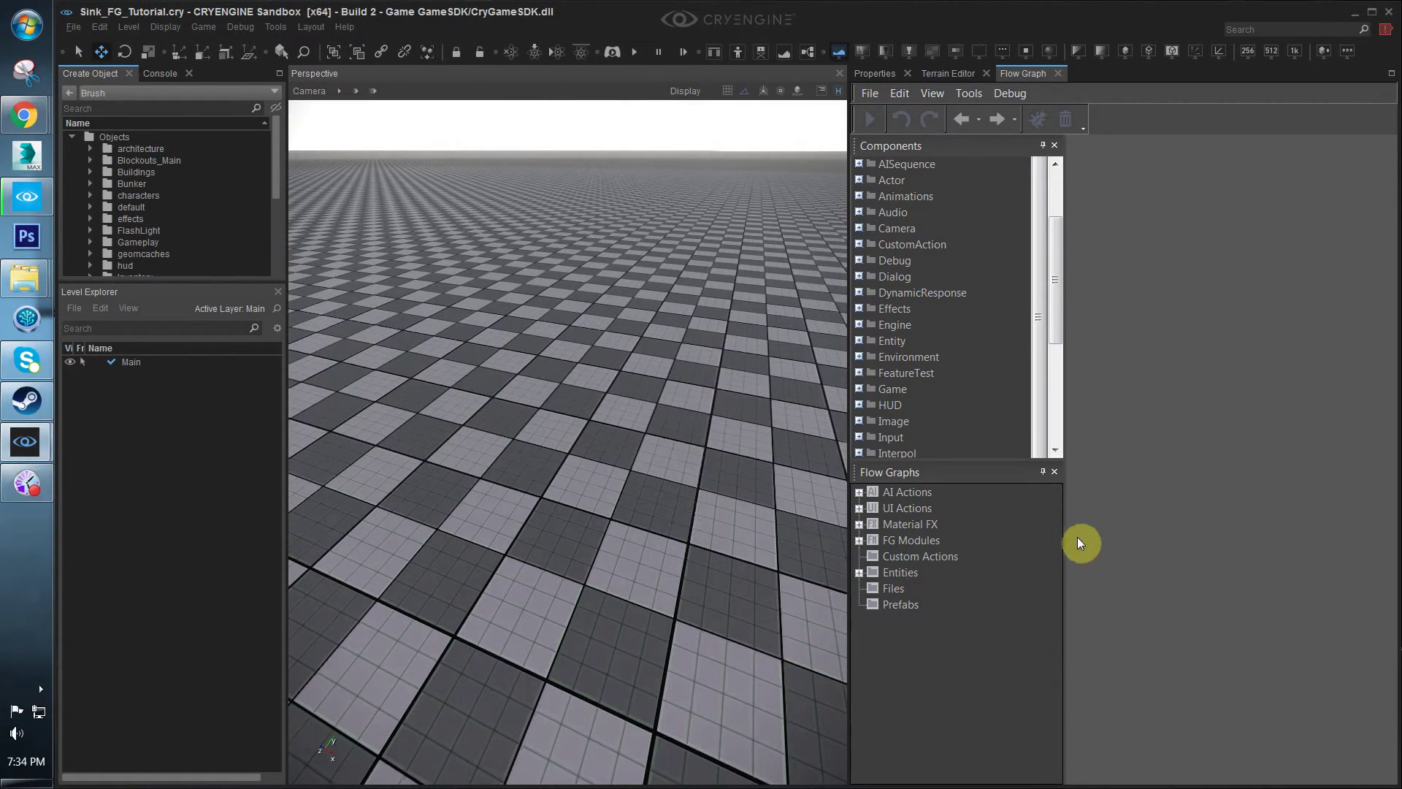
left_click_drag(1065, 537, 1032, 552)
key("s")
right_click_drag(643, 549, 669, 525)
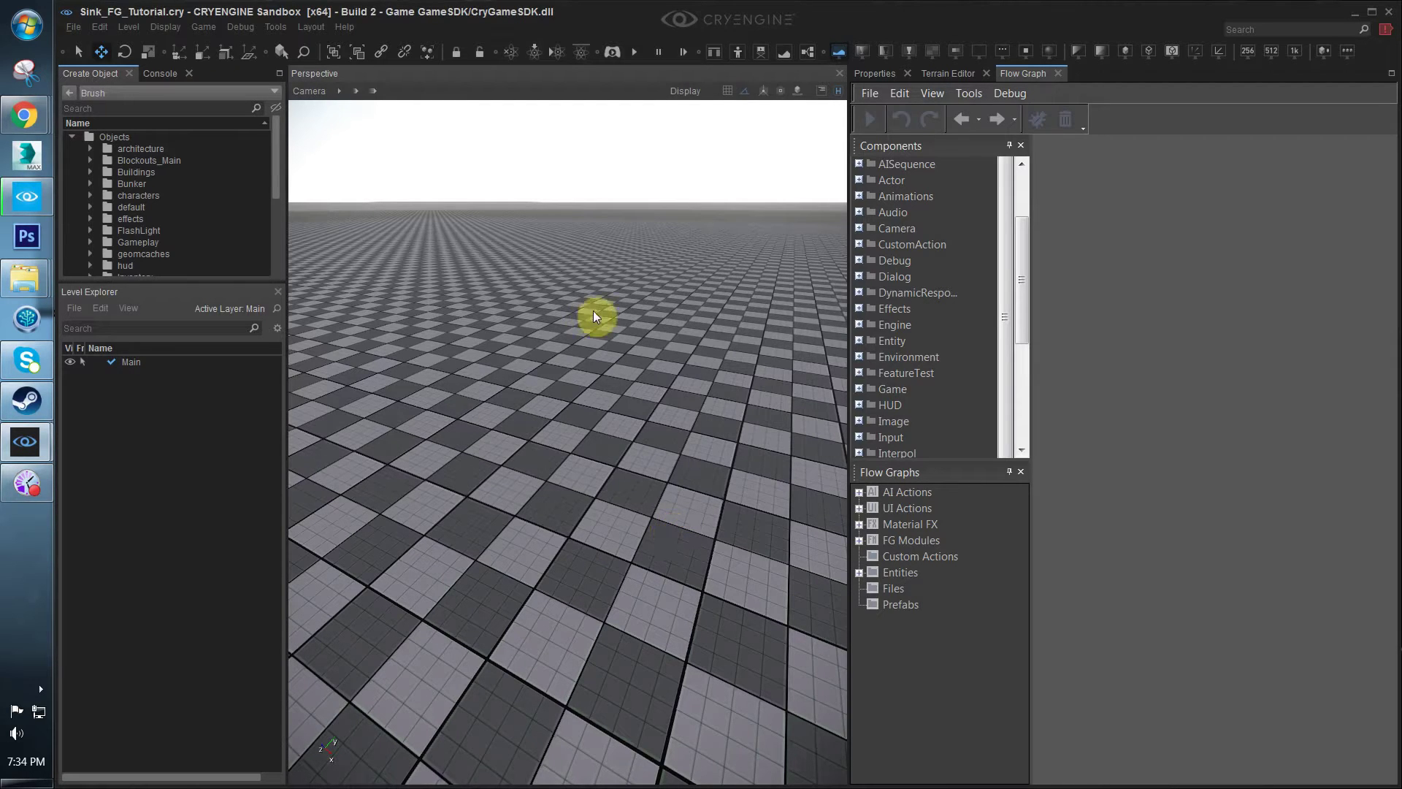
right_click_drag(593, 311, 526, 307)
key("w")
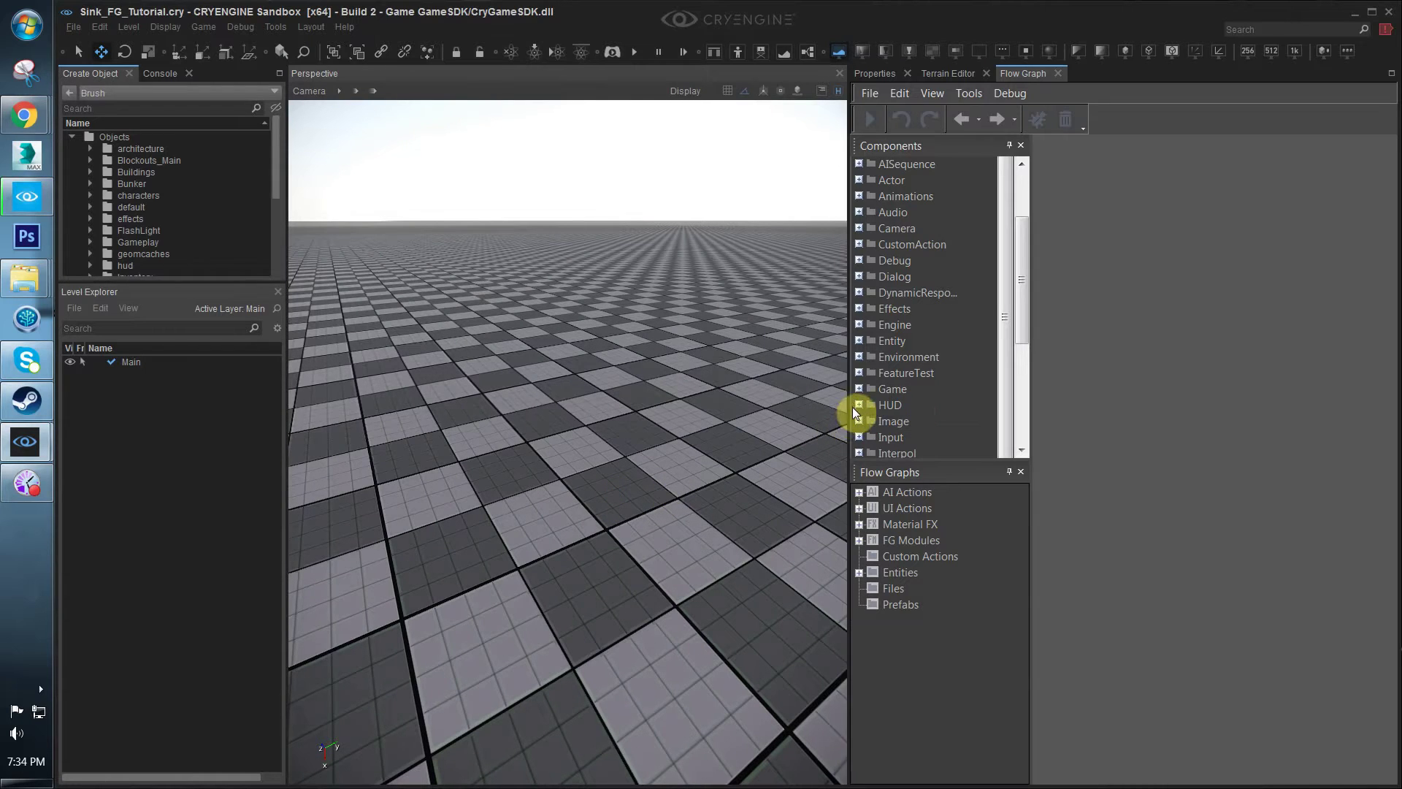
left_click_drag(848, 401, 798, 438)
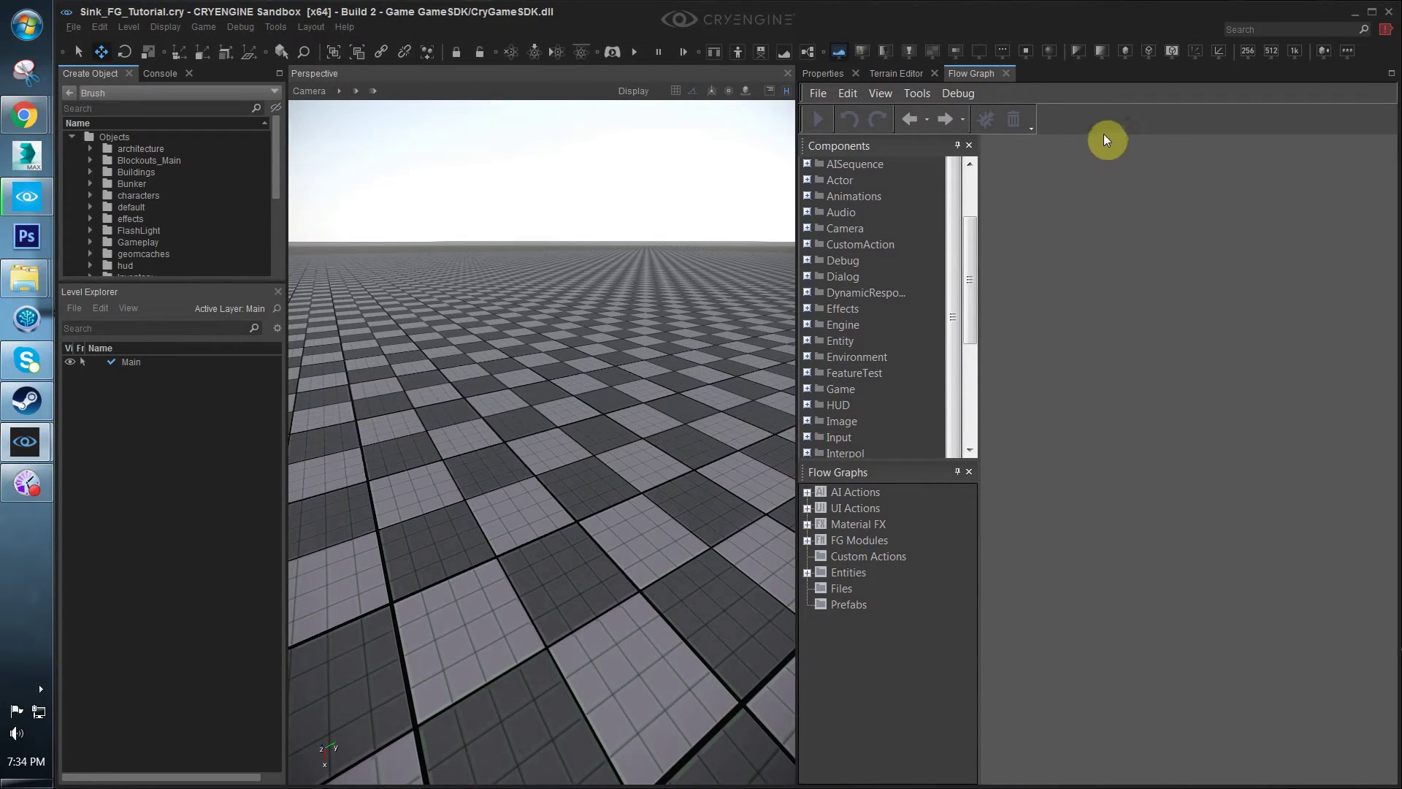
Close the Terrain Editor so that the Flow Graph pane is shown instead
left_click(886, 73)
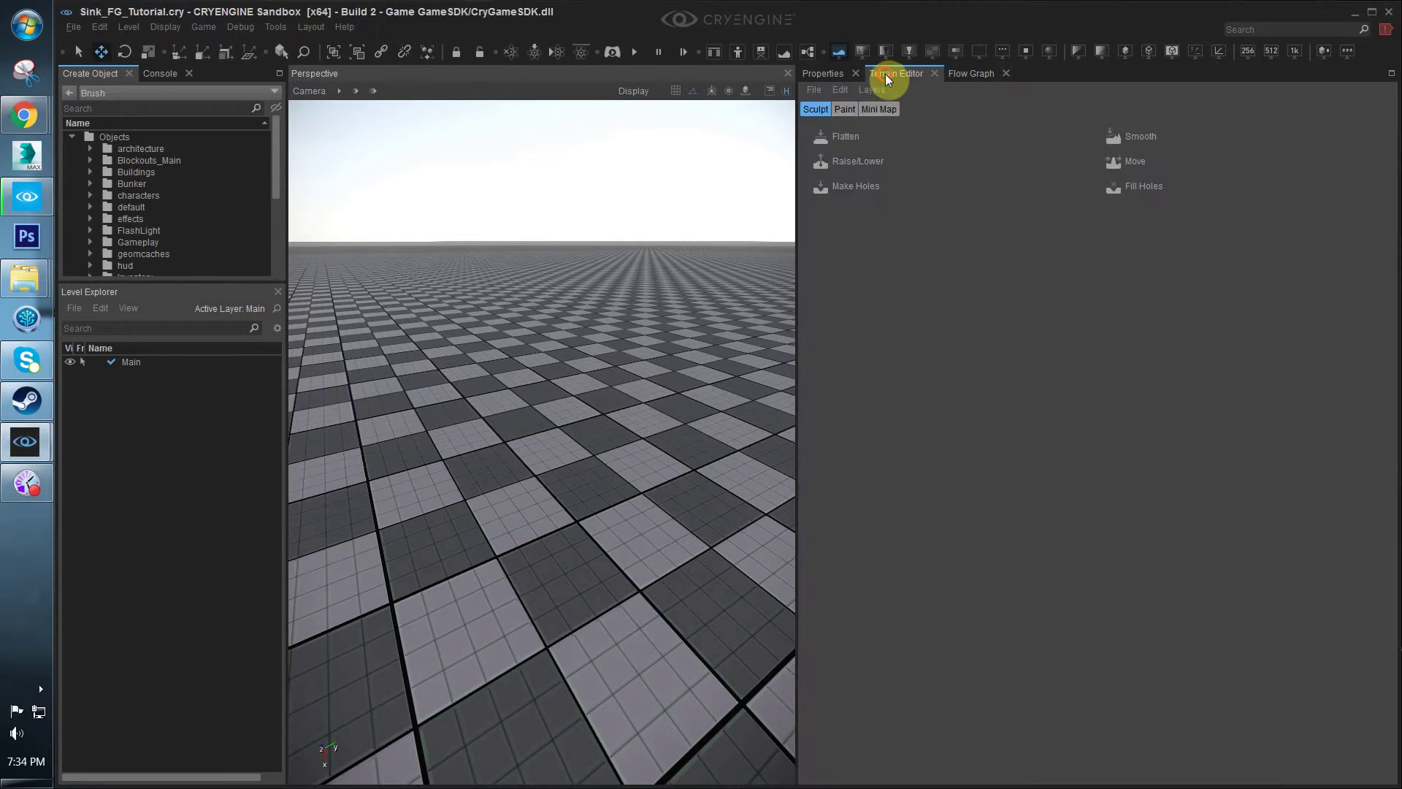
left_click(944, 73)
left_click(918, 72)
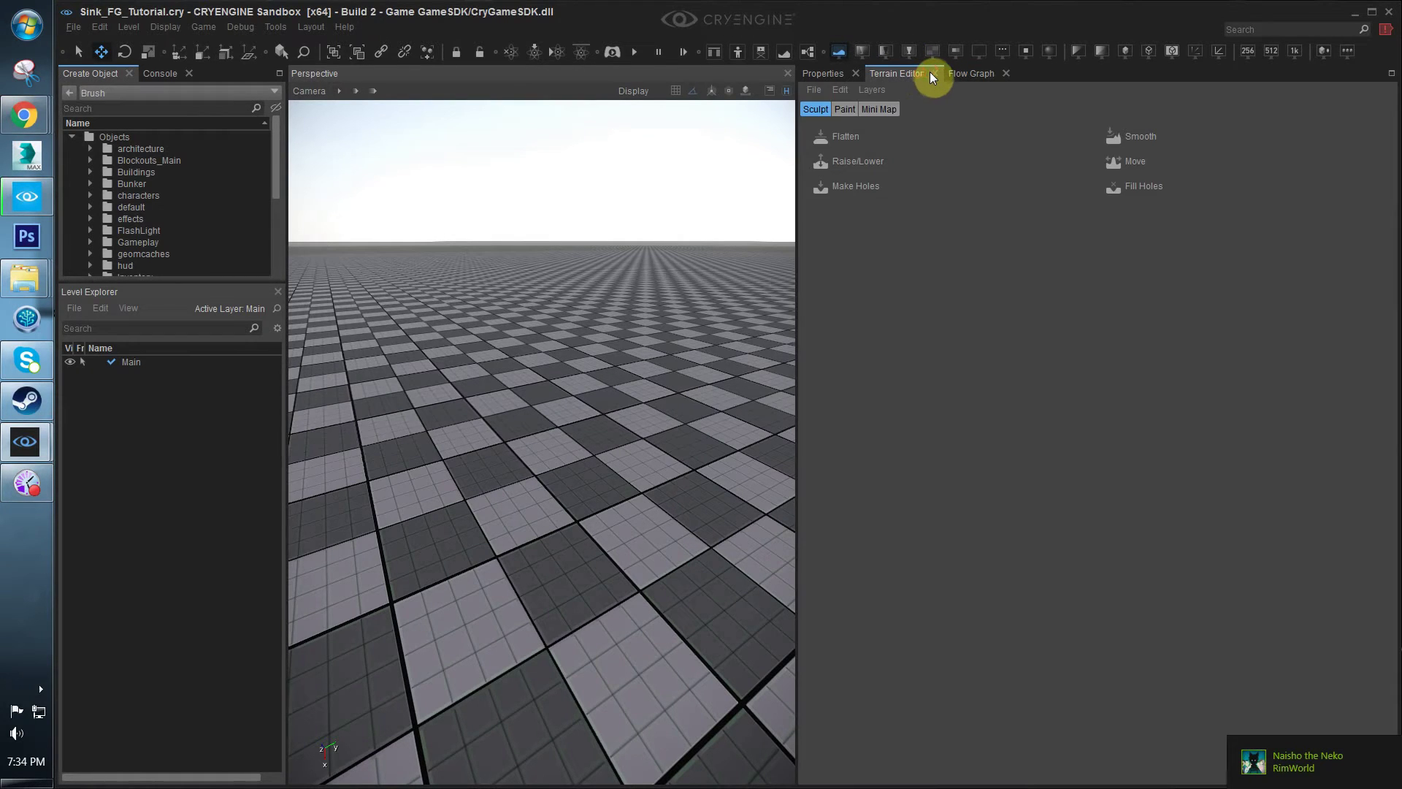
left_click(935, 73)
left_click(898, 73)
left_click(1005, 462)
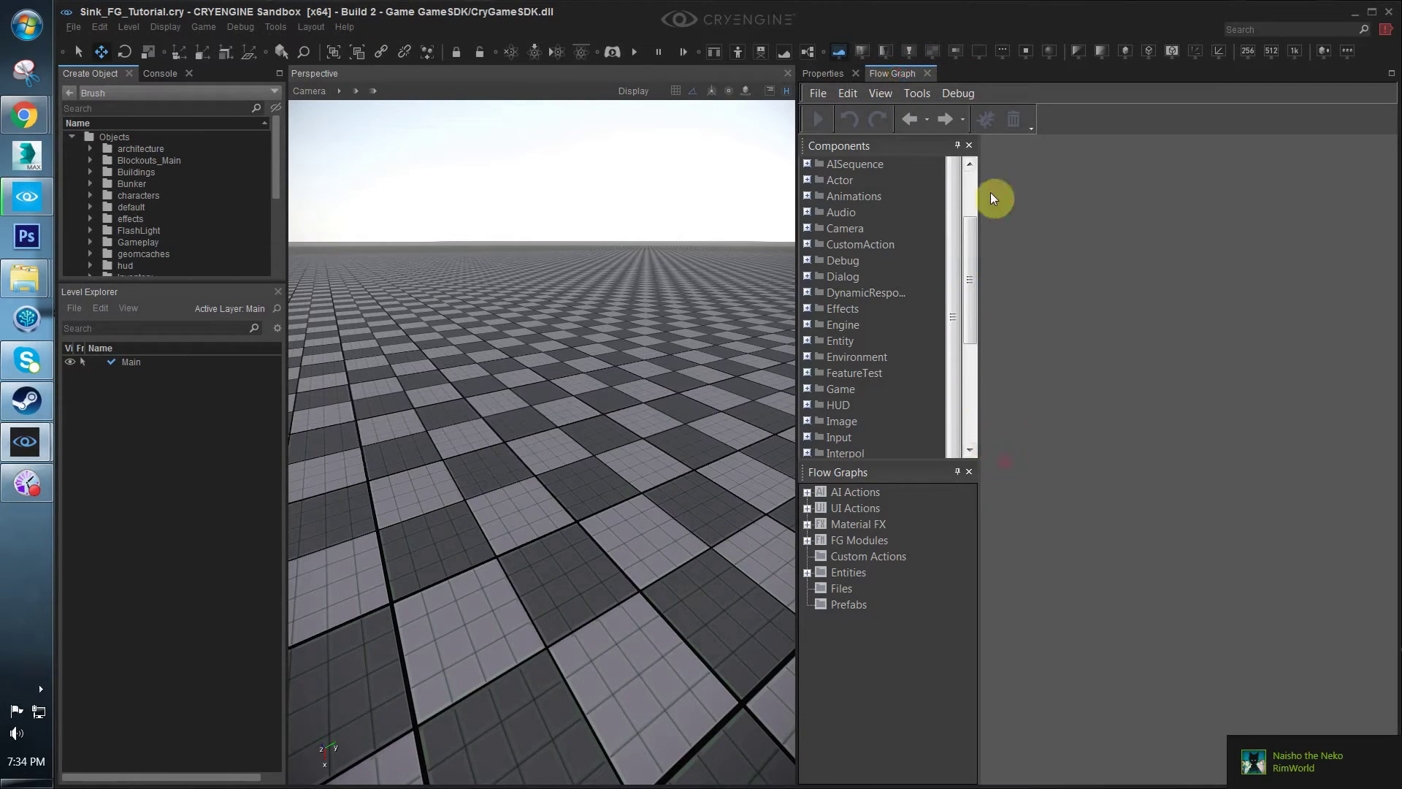
Undock the Level Explorer and create a new layer named INTER_Sinks
right_click_drag(645, 464, 655, 480)
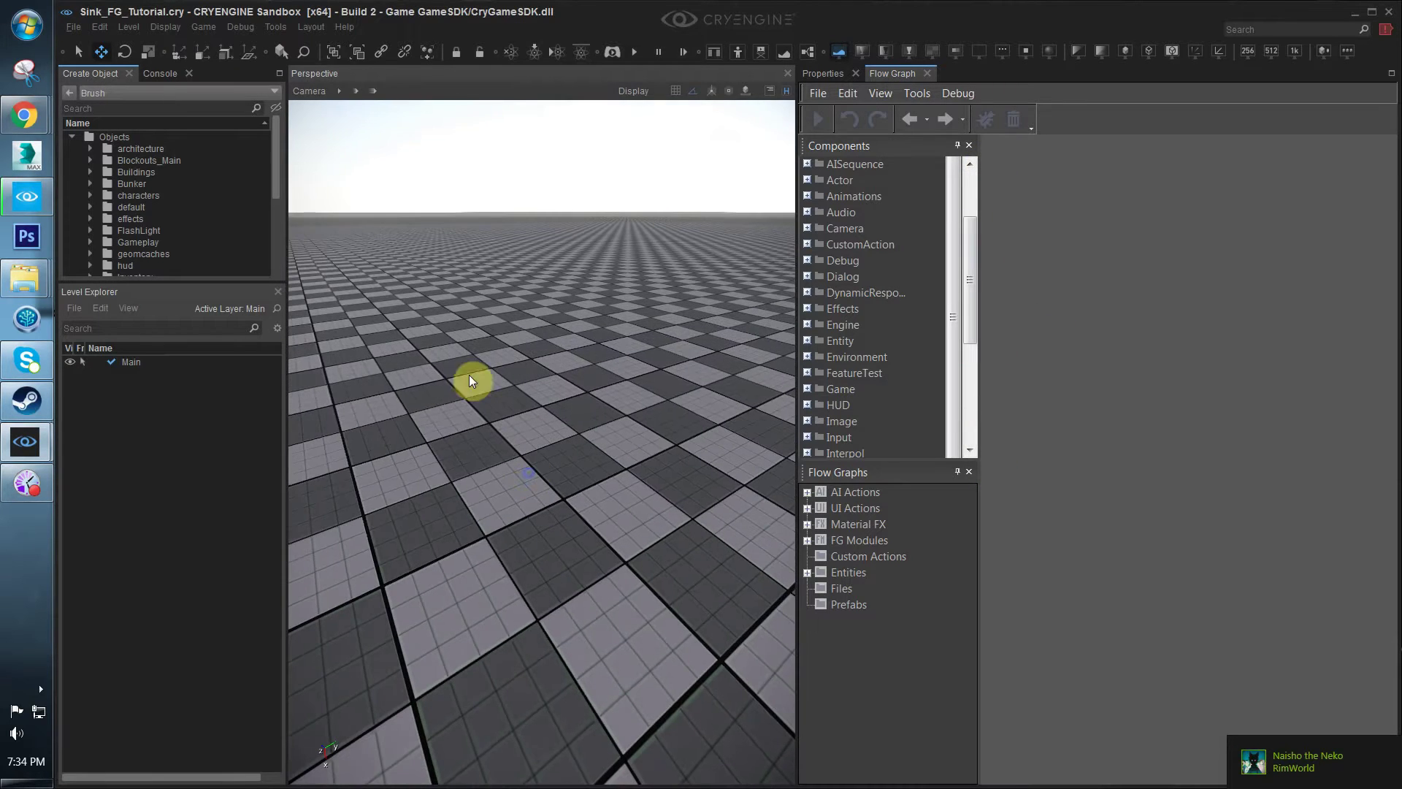
left_click_drag(70, 294, 462, 216)
left_click(438, 222)
left_click(471, 240)
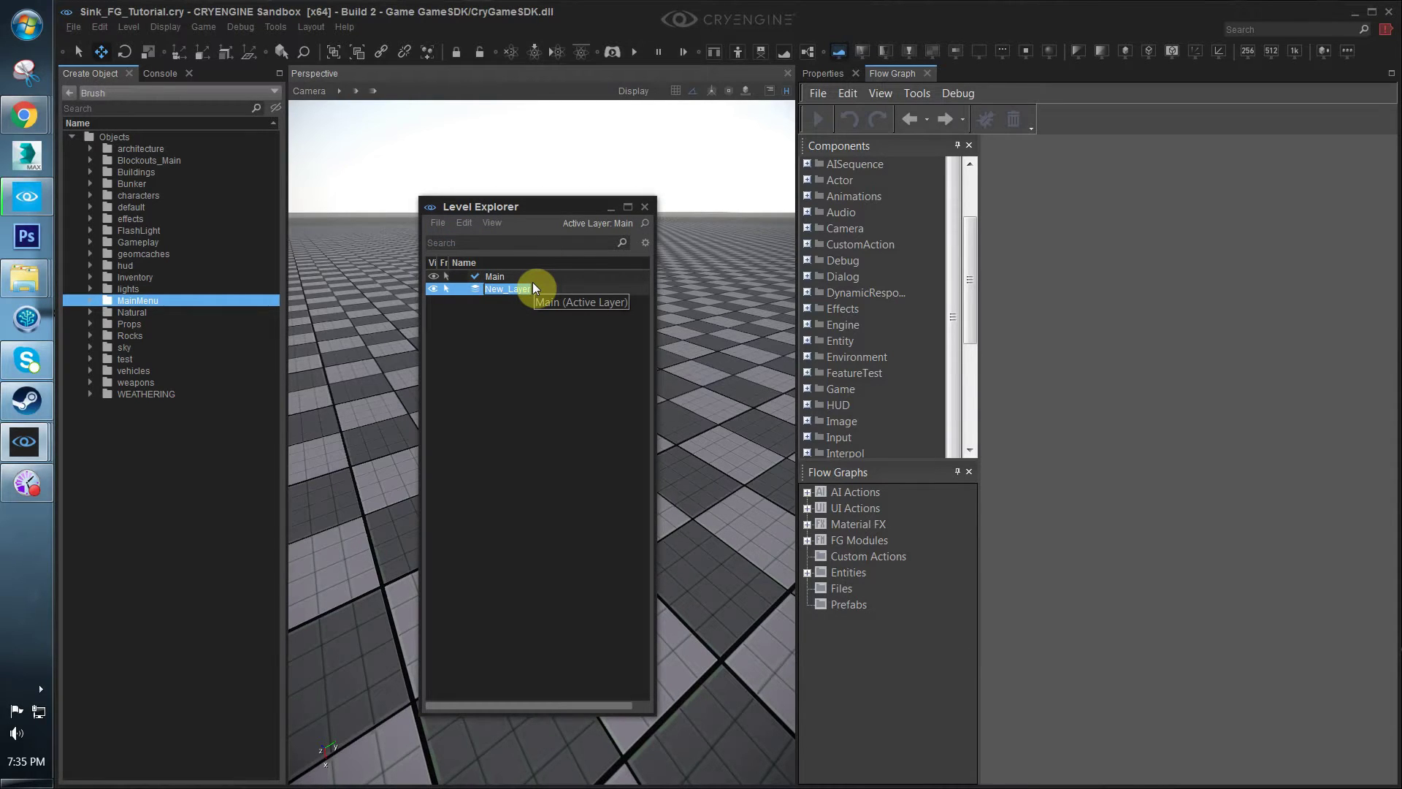
type("Sinks")
key("Return")
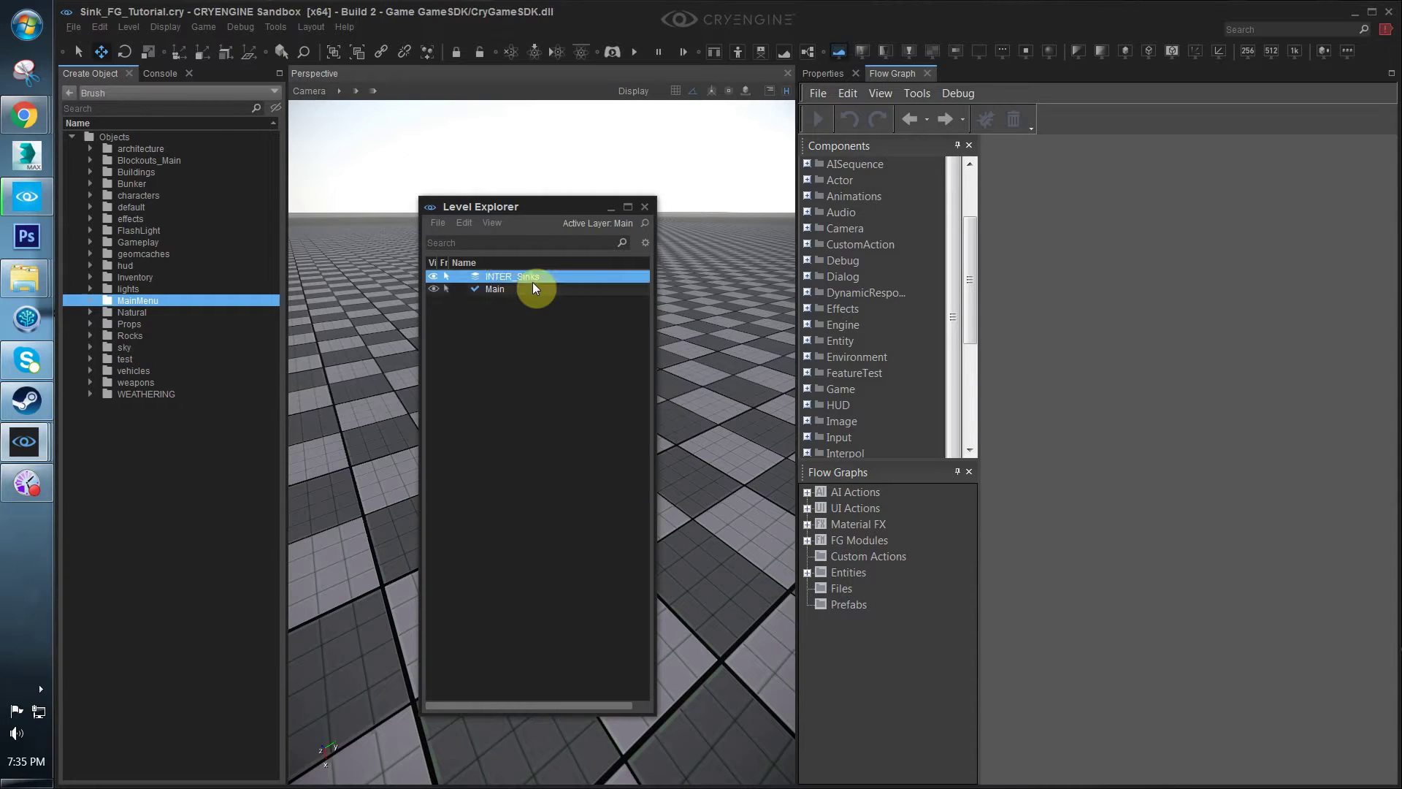
Dock the Level Explorer back beneath the Create Object pane and widen the Flow Graph pane slightly
left_click_drag(540, 205, 165, 444)
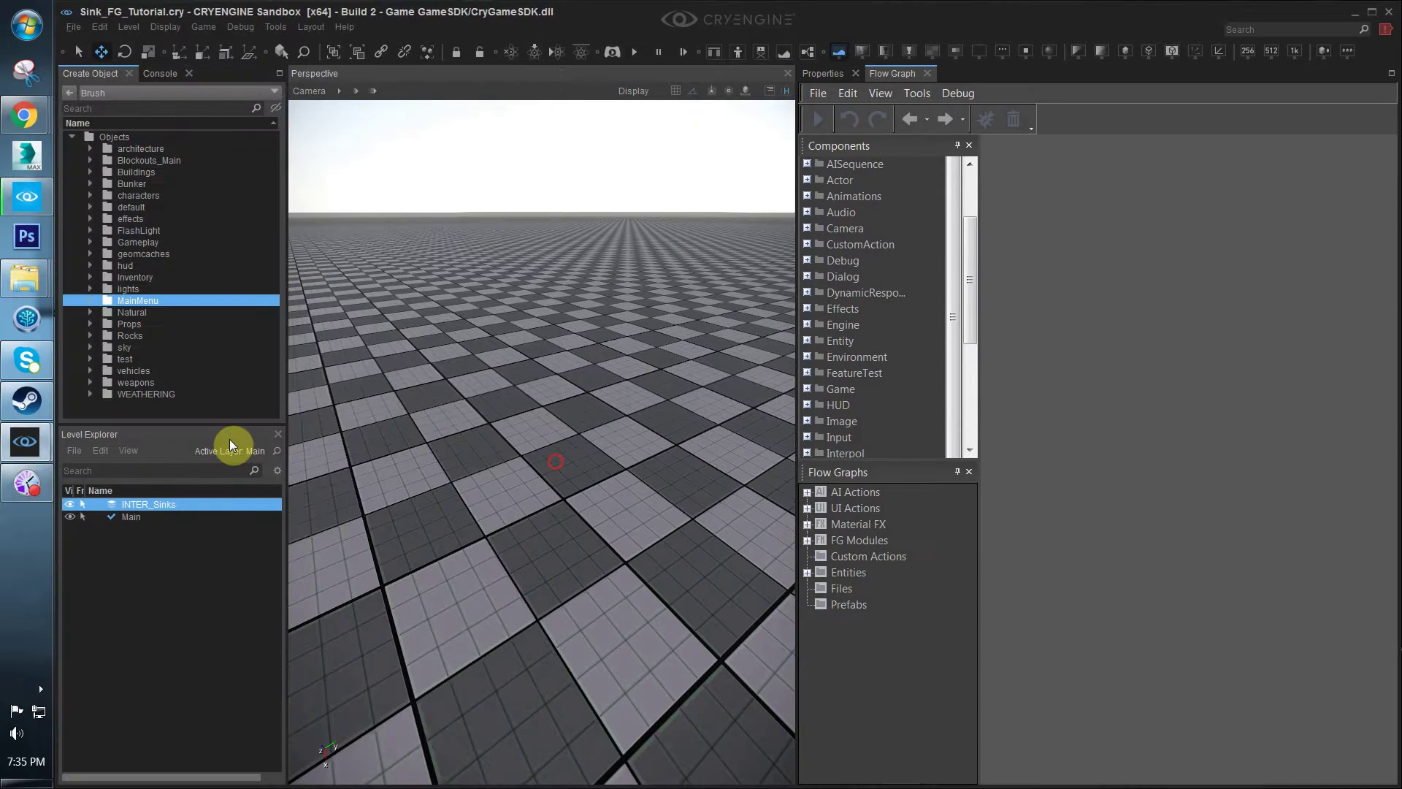
right_click_drag(559, 497, 329, 496)
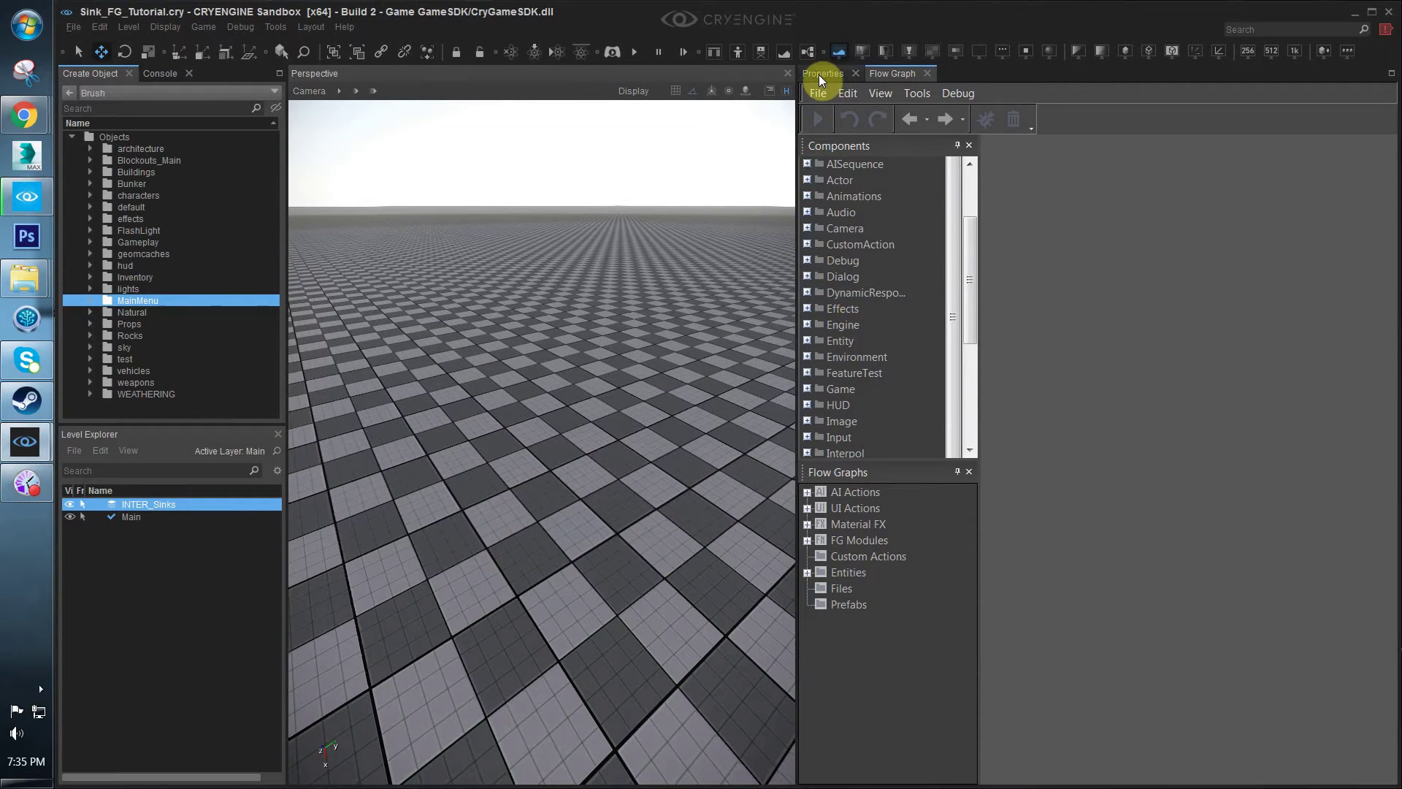
left_click_drag(794, 174, 792, 175)
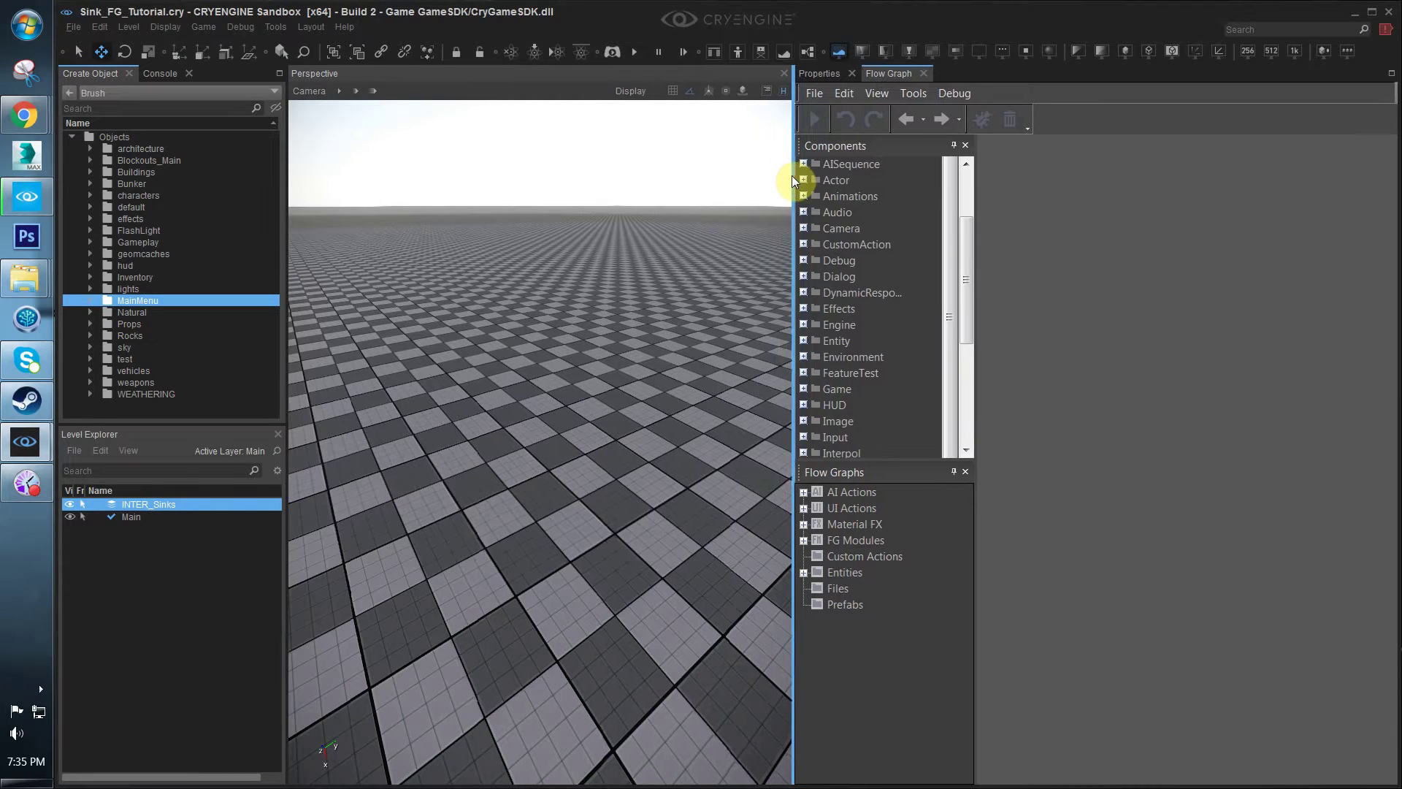
right_click_drag(613, 384, 444, 343)
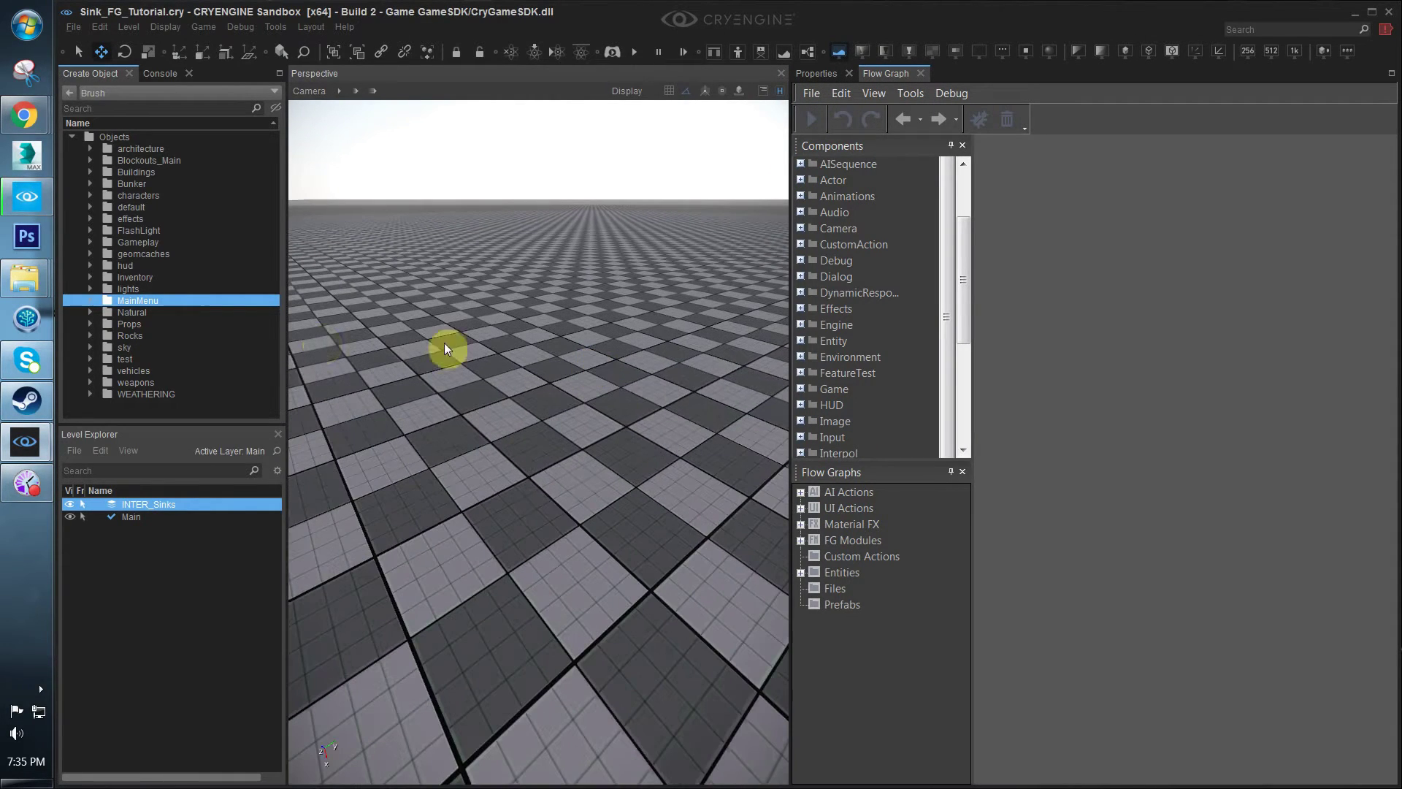
Place a FlowgraphEntity from the Default entity category on the checkered ground
left_click(69, 92)
left_click(98, 174)
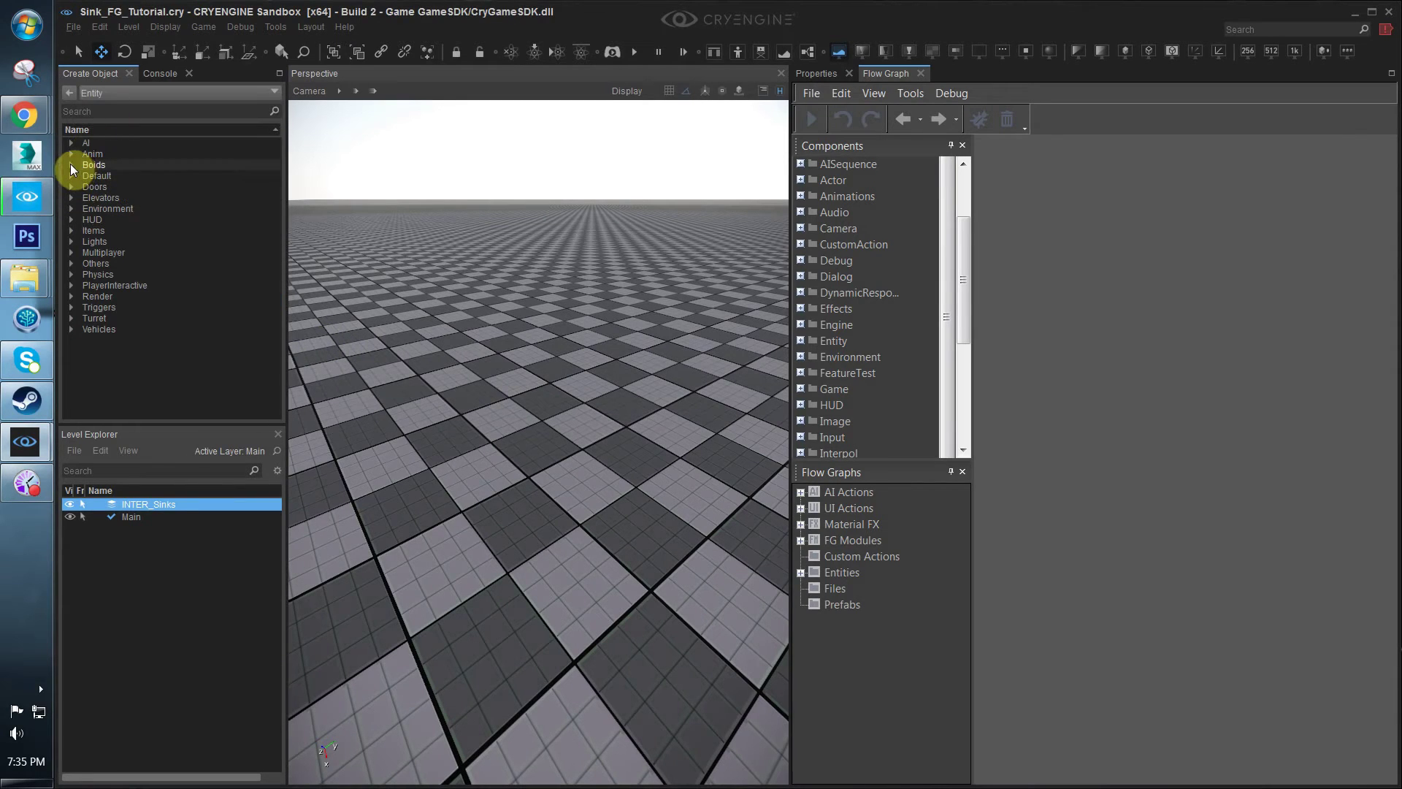
left_click(70, 175)
left_click(122, 186)
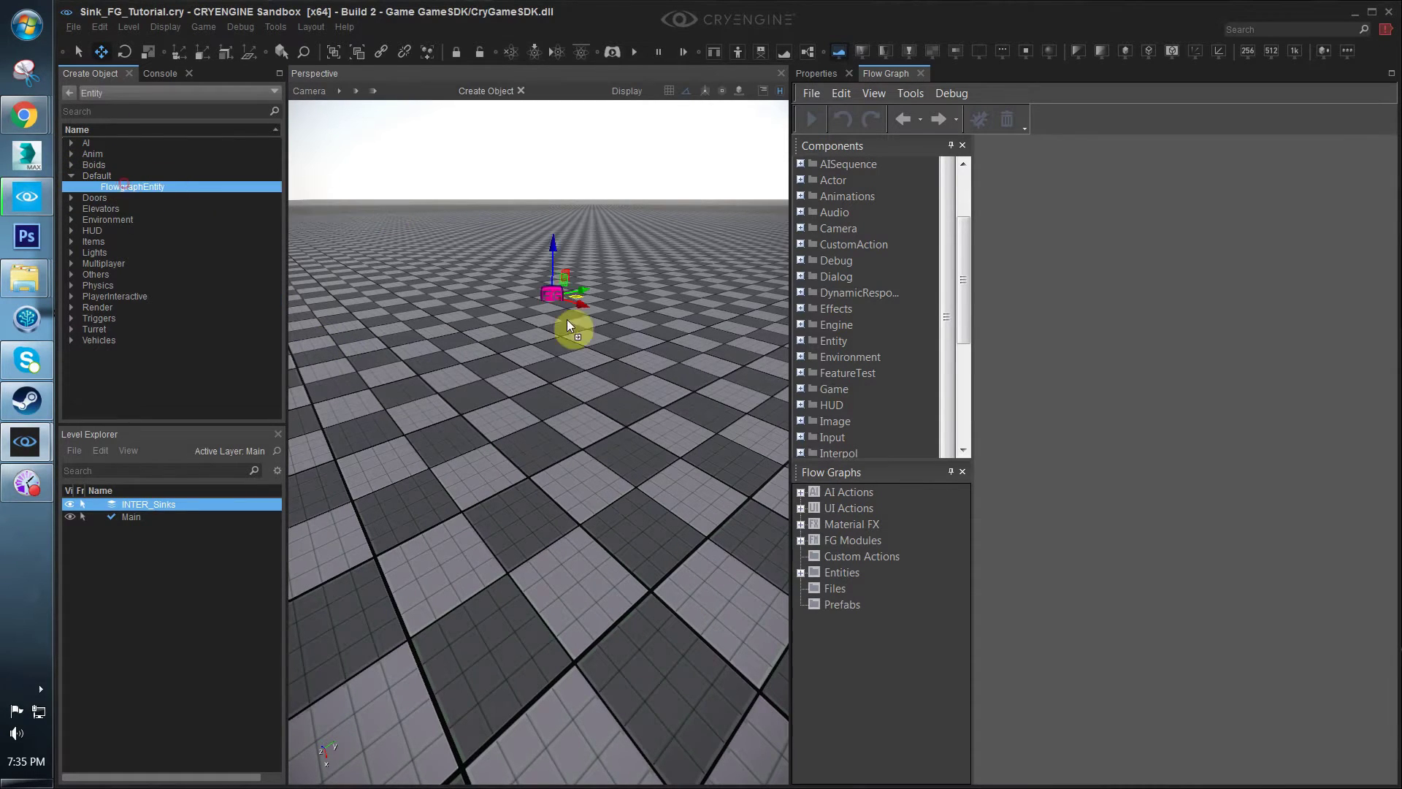
left_click(597, 567)
Raise the placed flowgraph entity slightly above the ground and adjust its position
right_click_drag(598, 567, 623, 416)
left_click_drag(547, 401, 519, 288)
right_click_drag(519, 288, 523, 477)
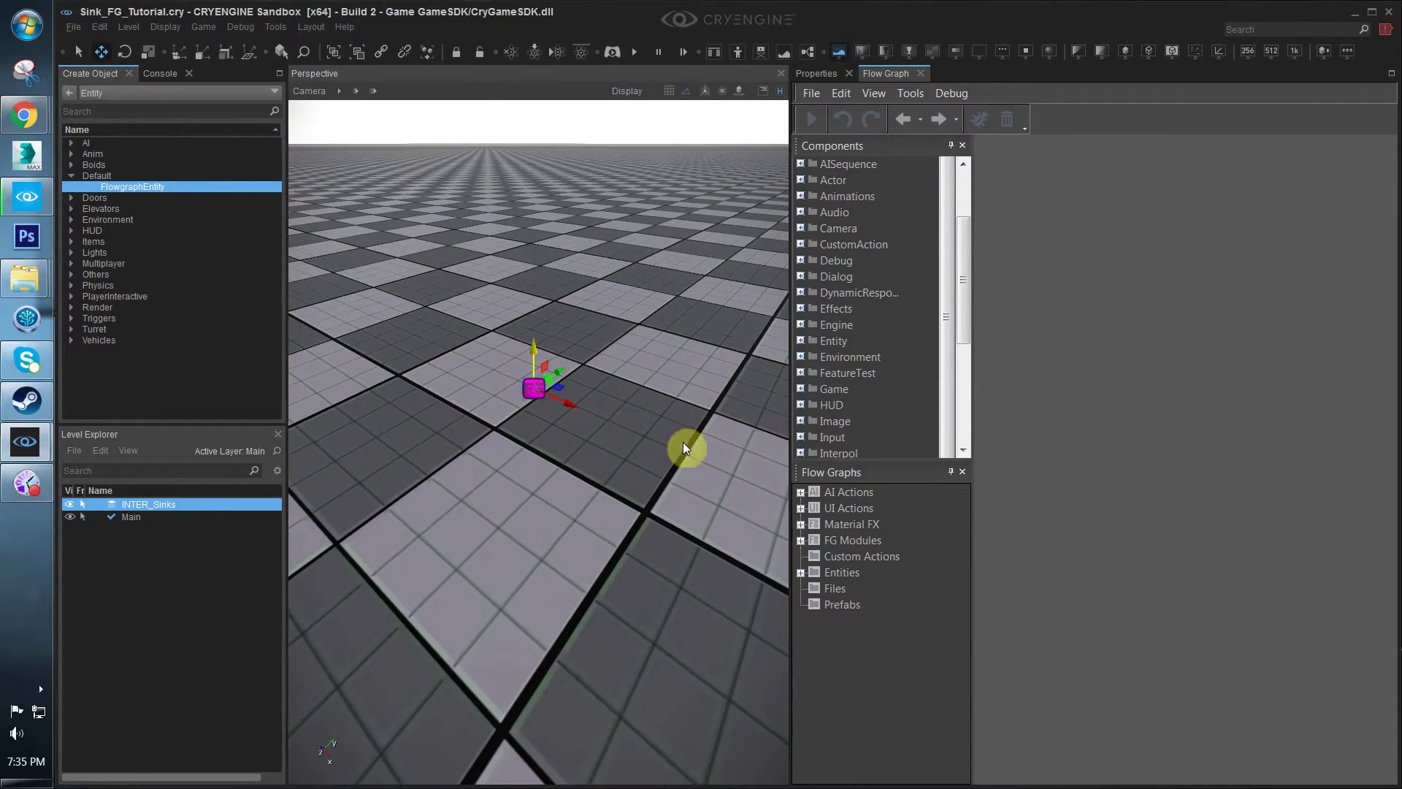
right_click_drag(682, 441, 576, 435)
left_click(576, 436)
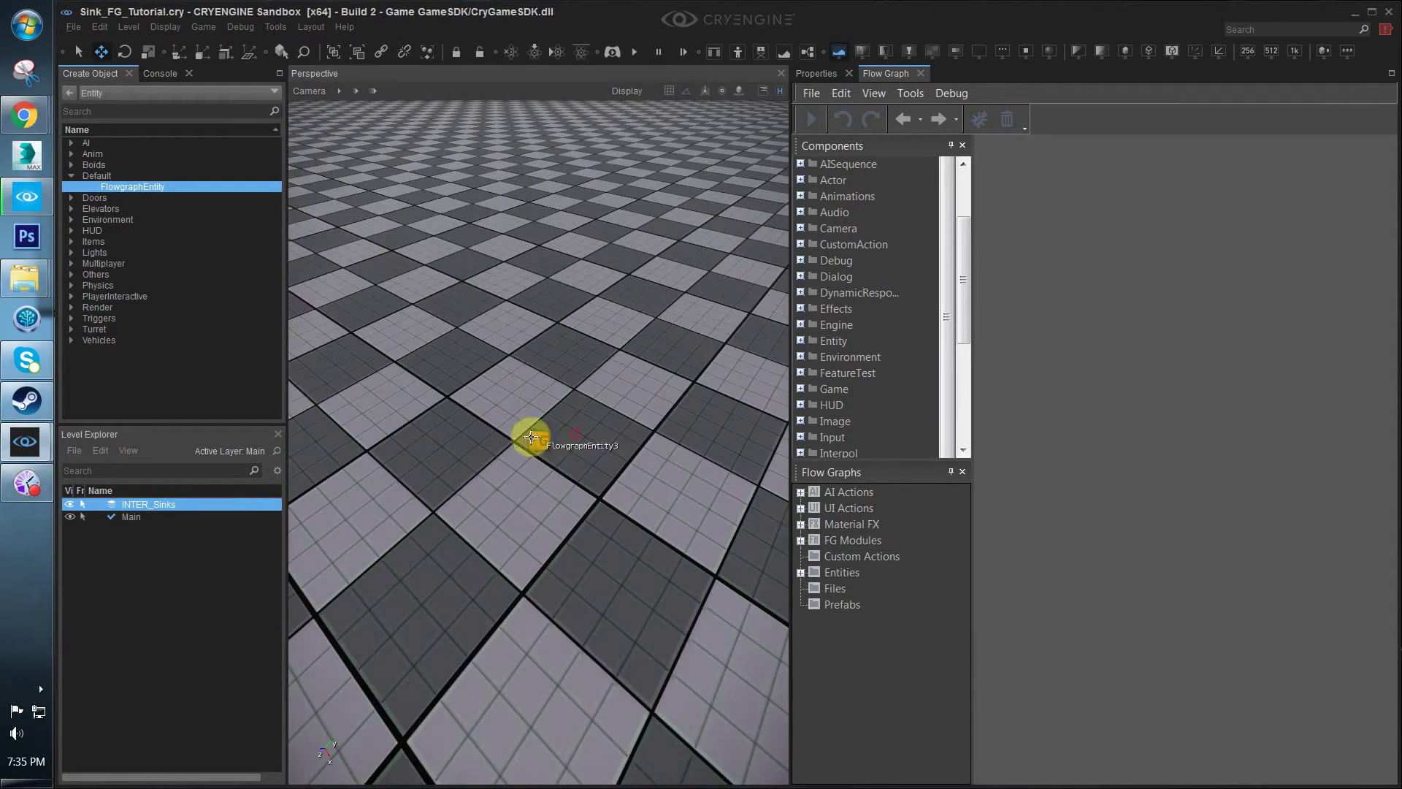
left_click(531, 436)
scroll(562, 475, "down", 3)
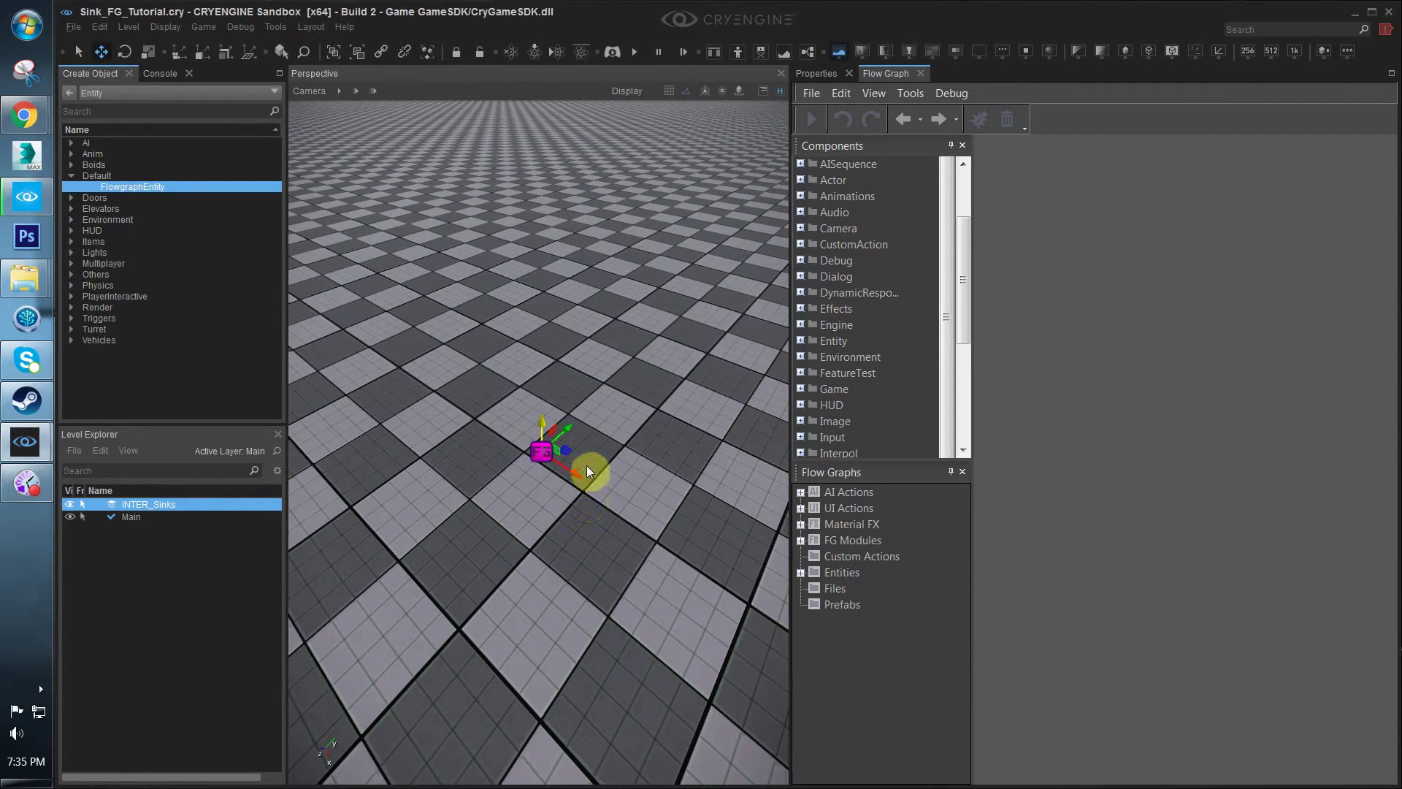
left_click_drag(568, 444, 564, 458)
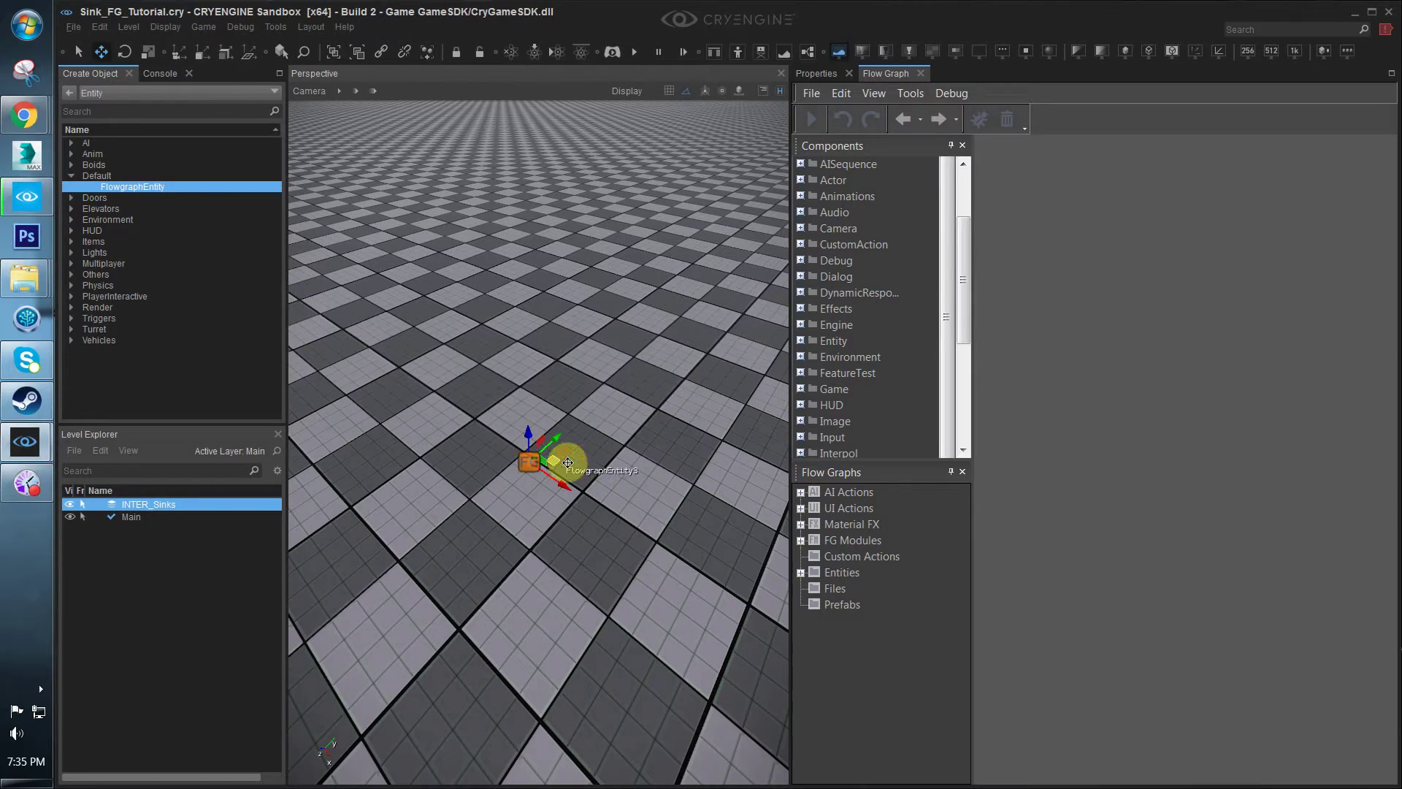
right_click_drag(616, 458, 600, 459)
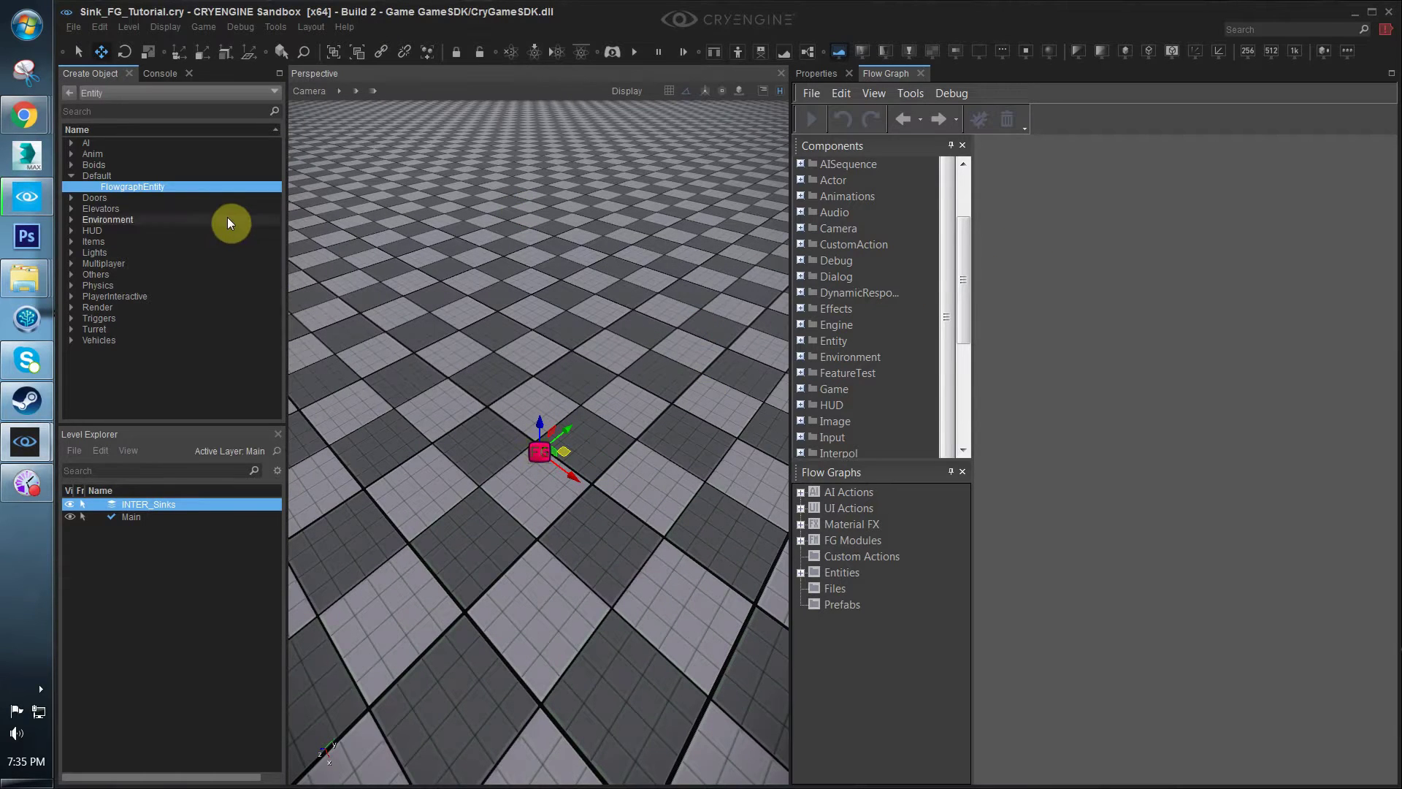
Rename the flowgraph entity as Logic_Sink_A in its properties
left_click(815, 74)
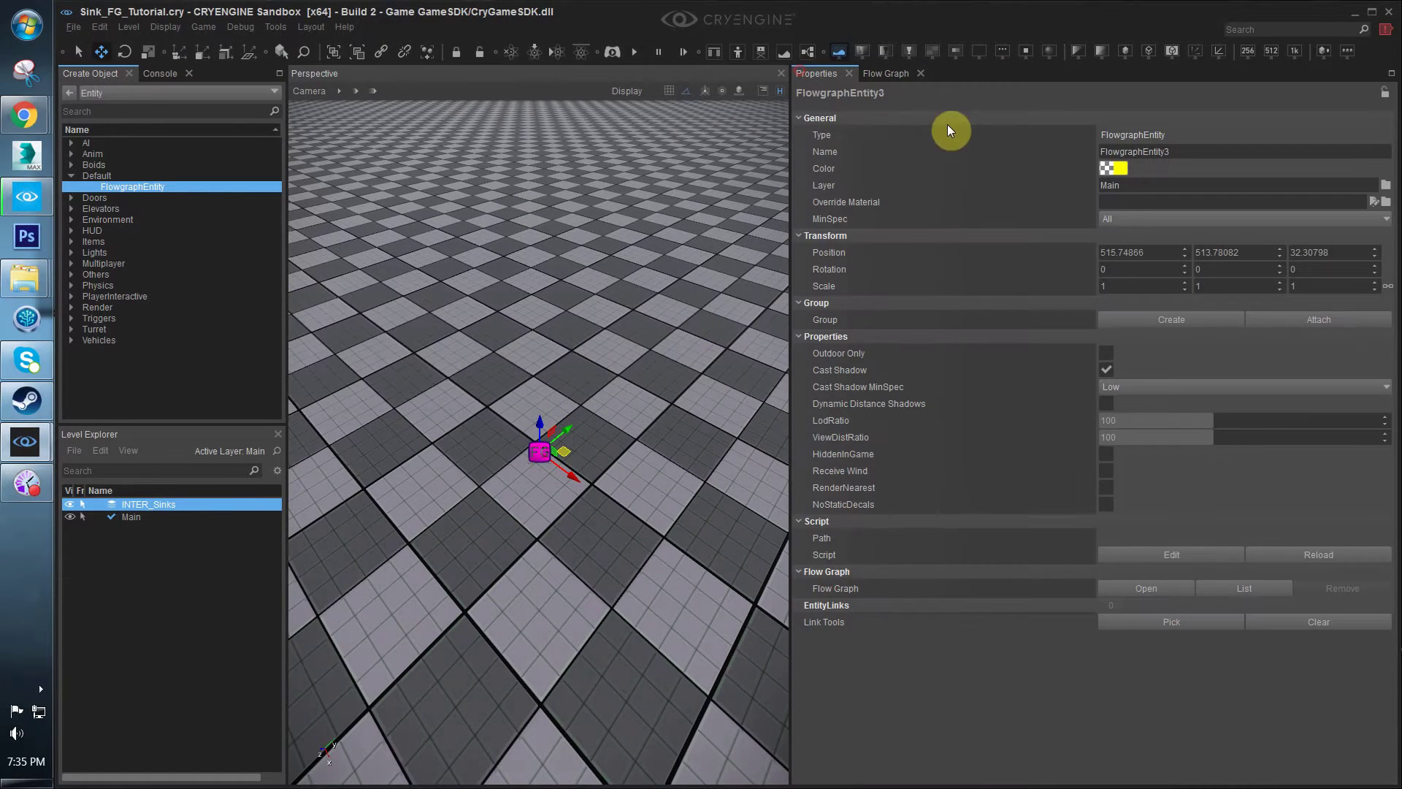
double_click(1155, 150)
key("BackSpace")
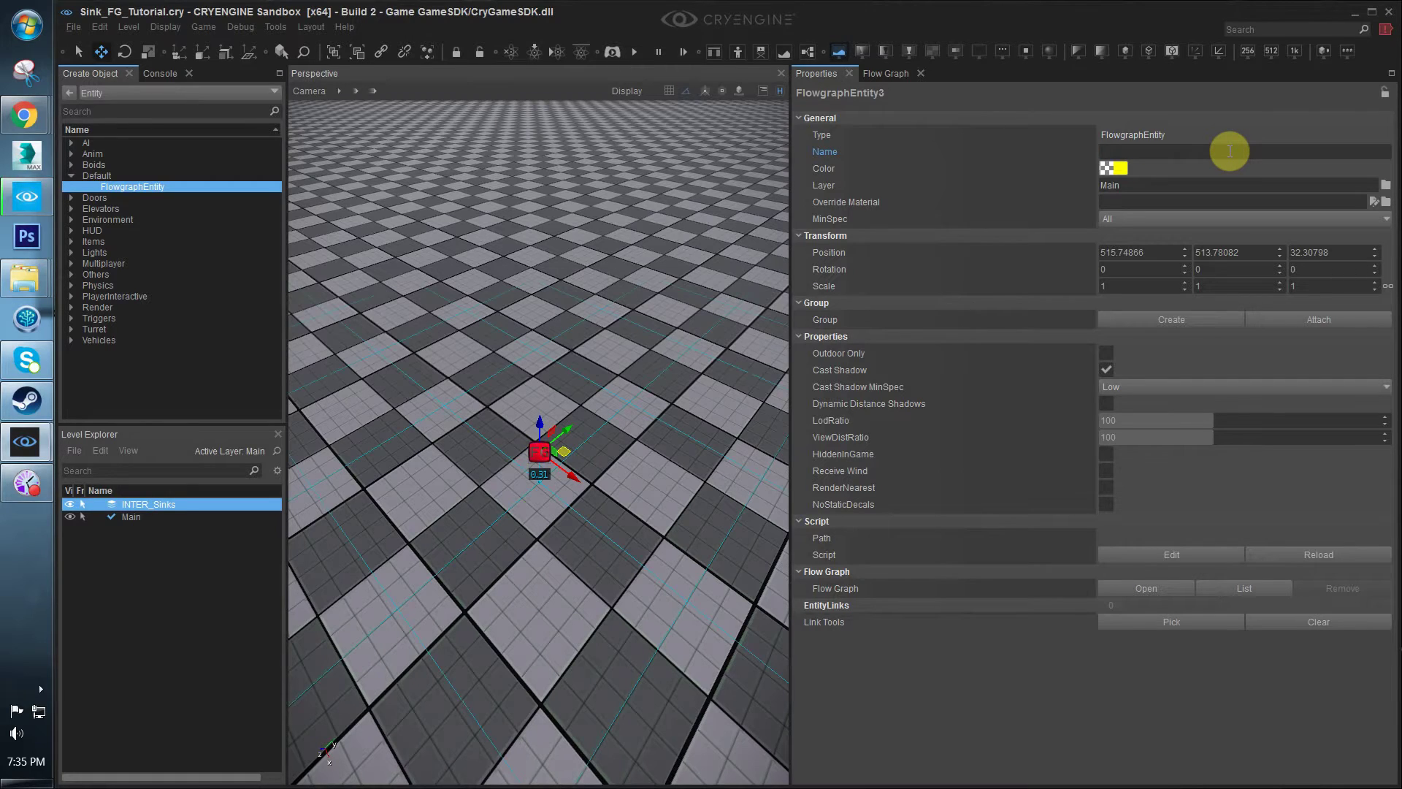
type("Logic_Sinks_")
left_click(1228, 151)
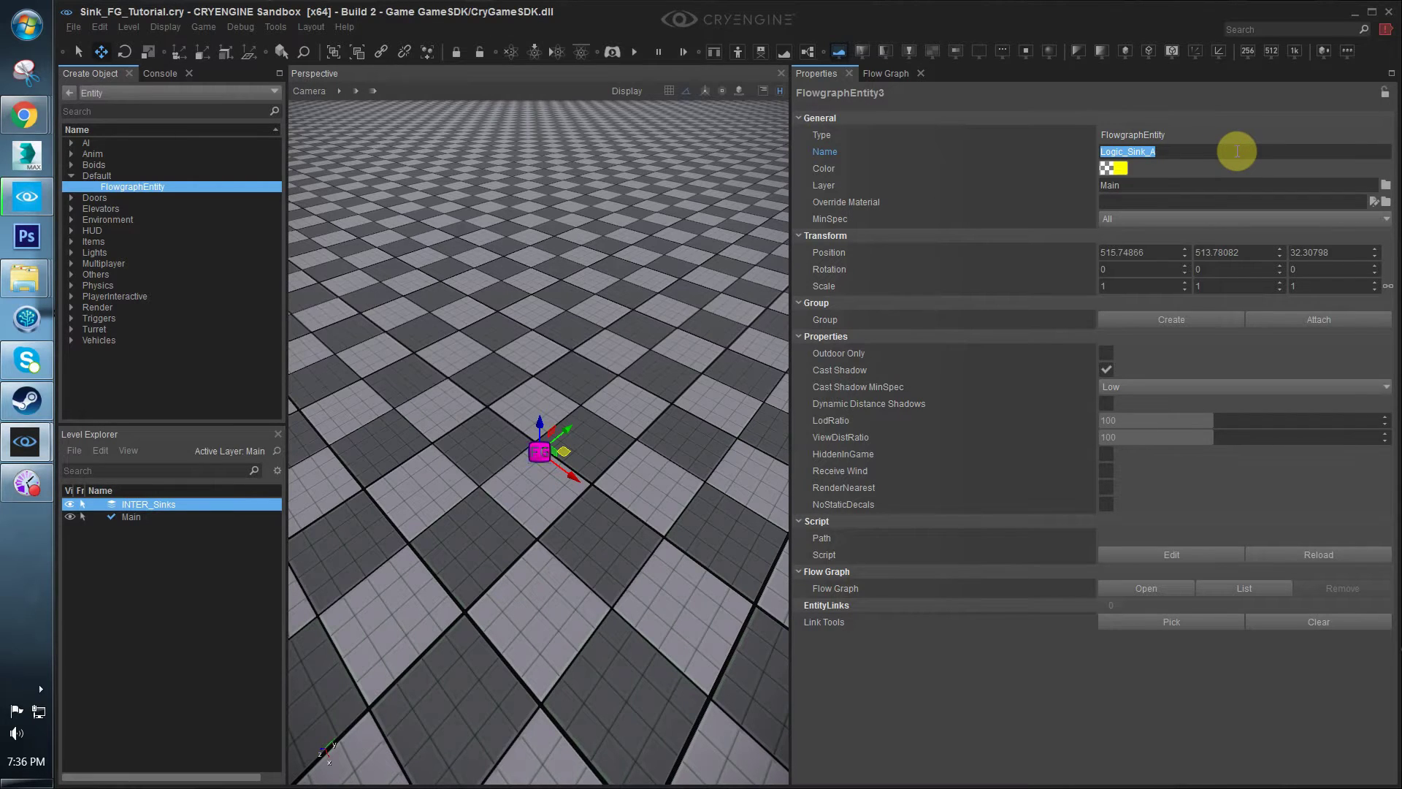
left_click(537, 449)
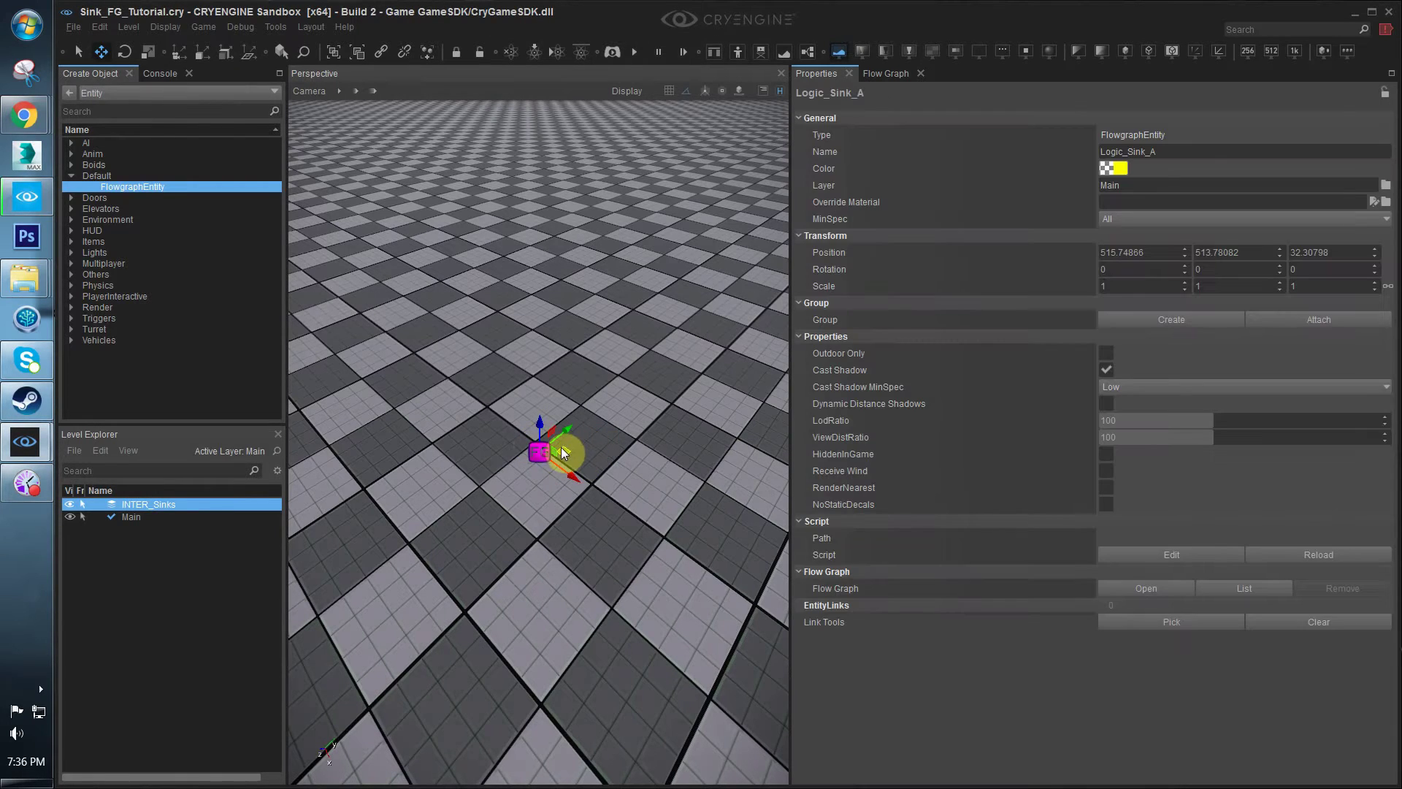
Try duplicating the Logic_Sink_A entity twice nearby, and remove both copies
left_click_drag(564, 450, 466, 594, "shift")
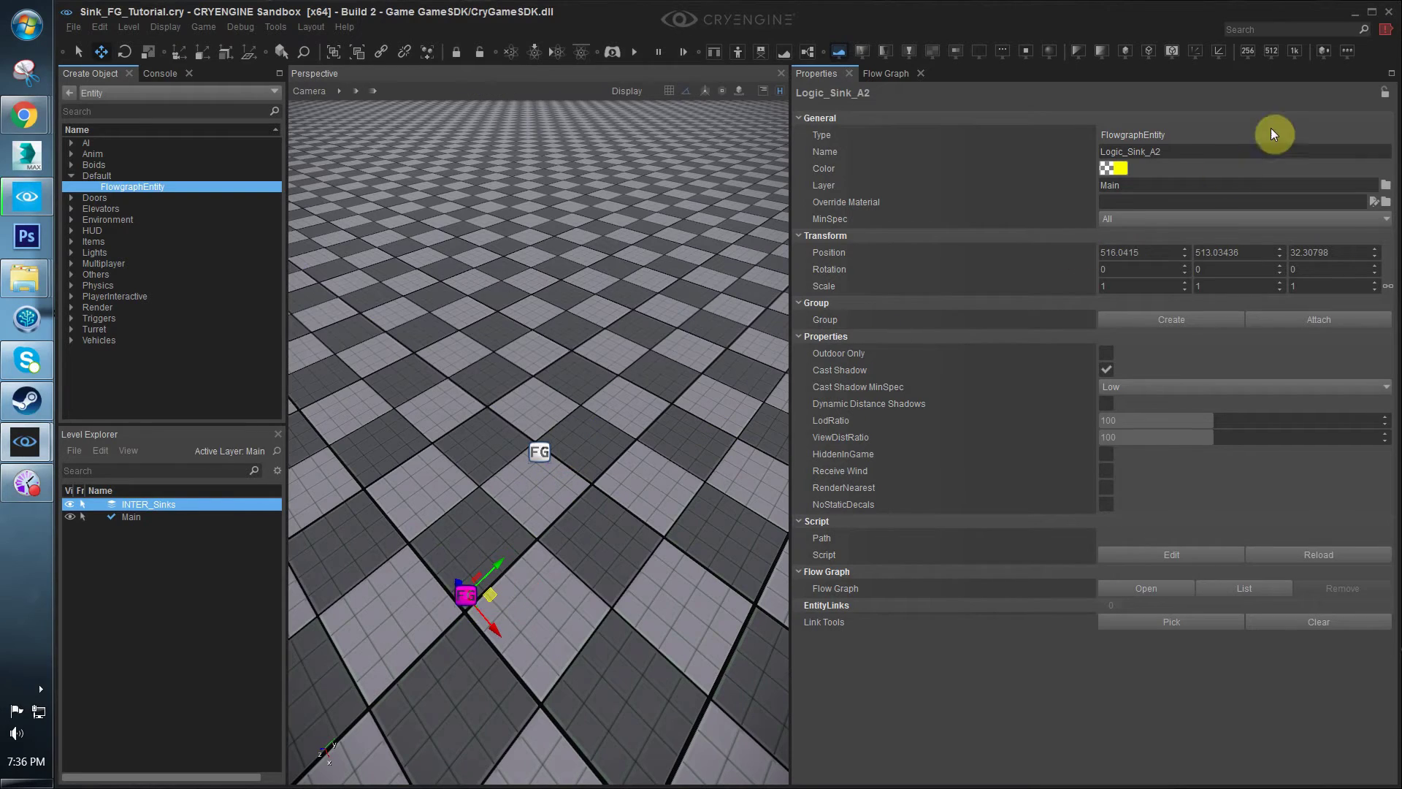
left_click(1161, 152)
left_click_drag(1161, 152, 1155, 154)
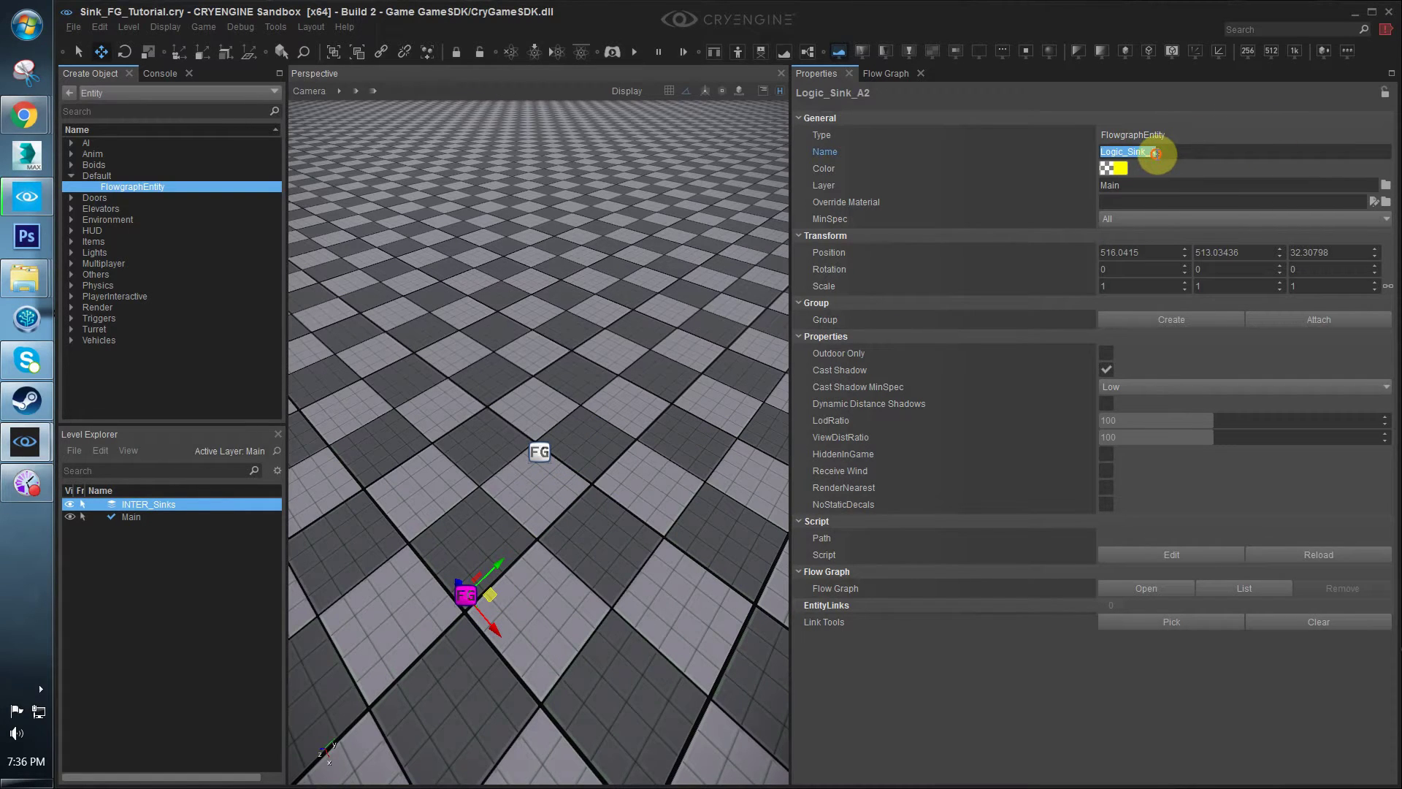
left_click(468, 568)
left_click_drag(481, 590, 352, 448, "shift")
right_click_drag(511, 465, 488, 463)
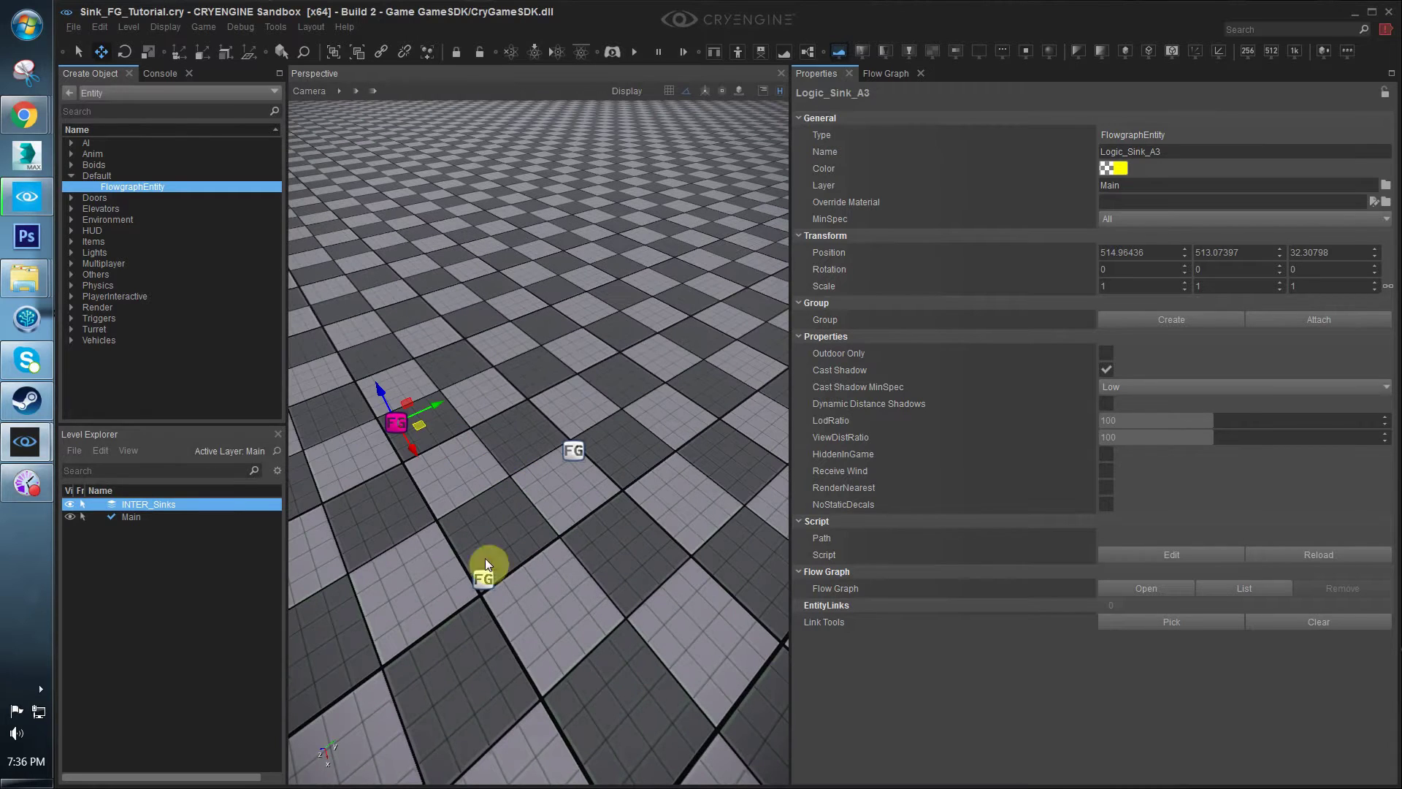
key("ctrl+z")
key("Delete")
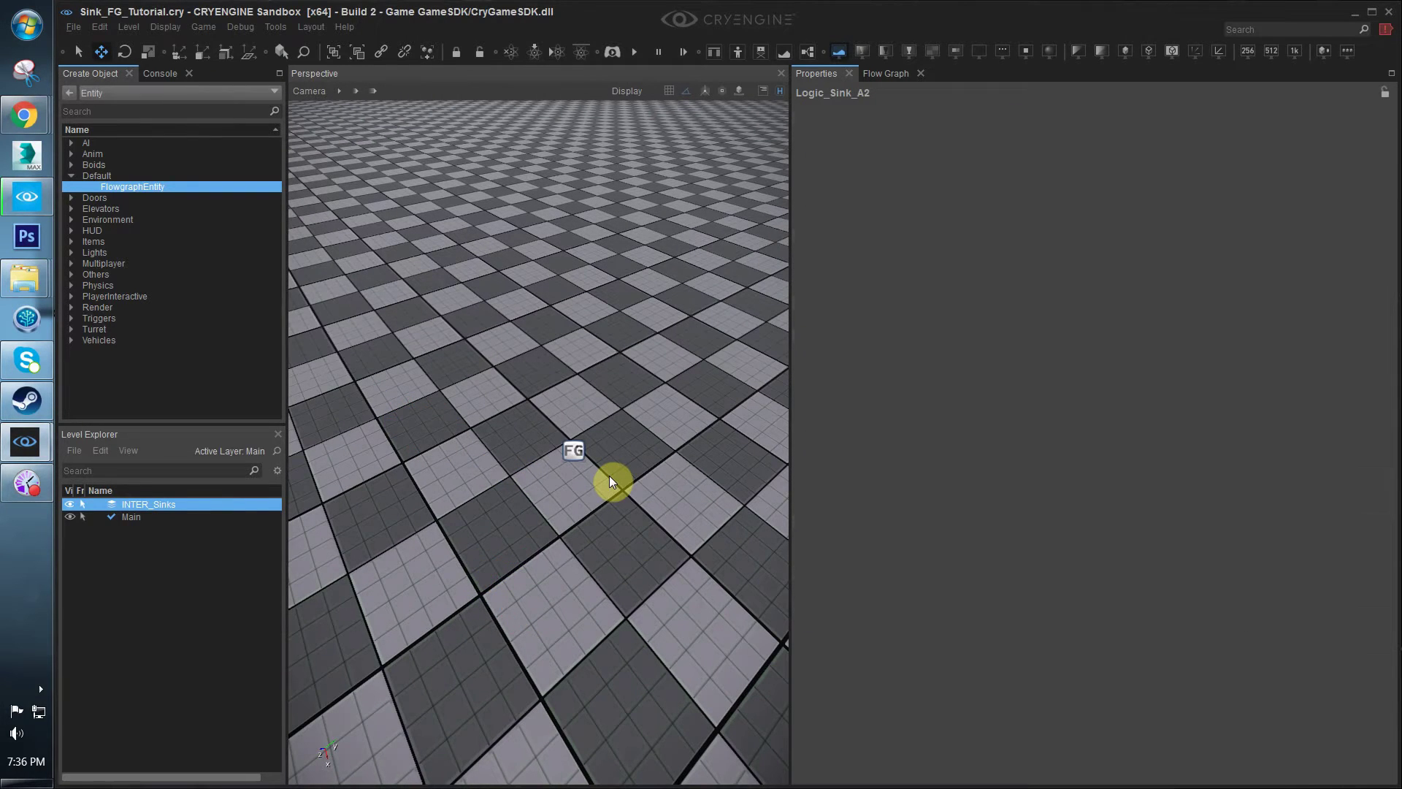
Create a flow graph for the Logic_Sink_A entity with the group name Sinks
left_click(573, 449)
right_click_drag(585, 511, 587, 510)
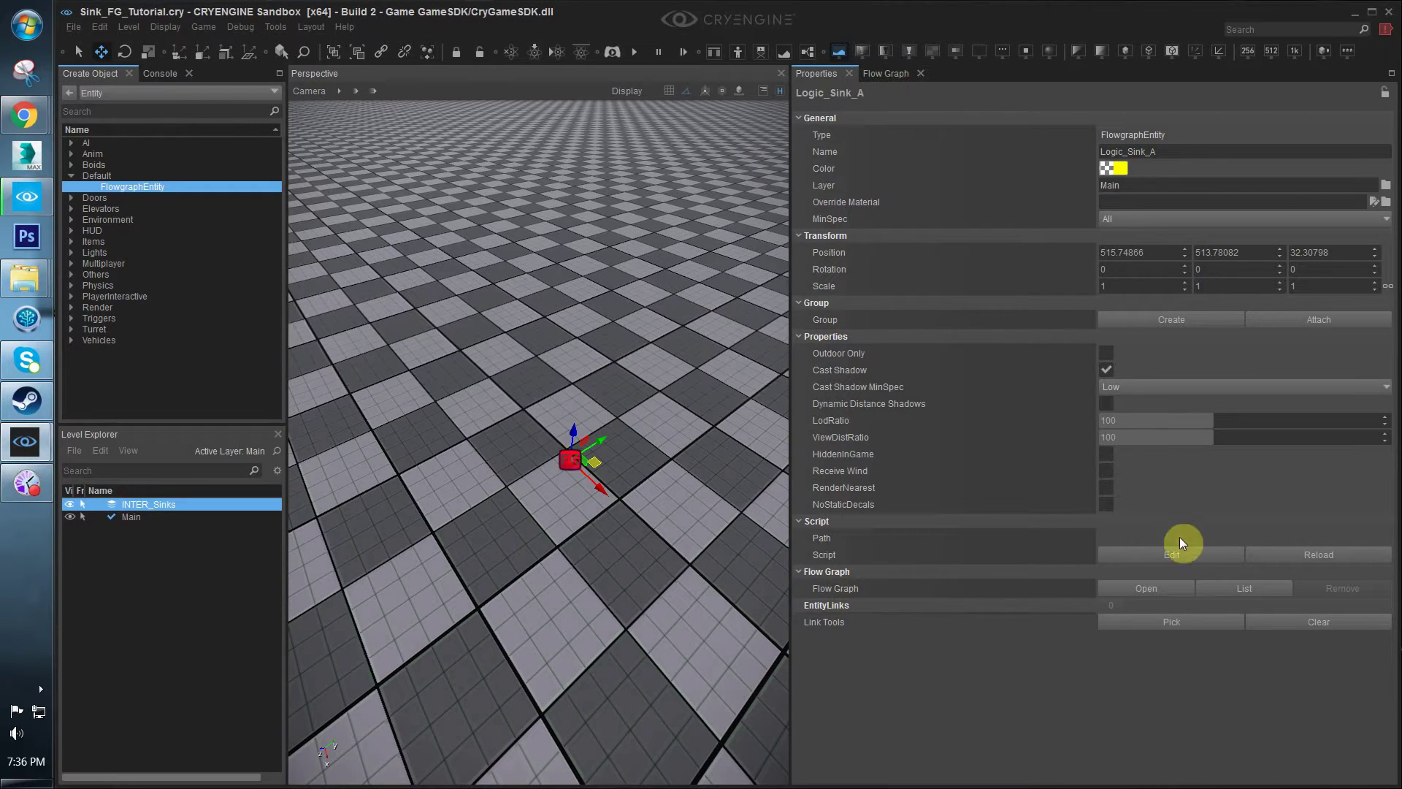
left_click(1158, 589)
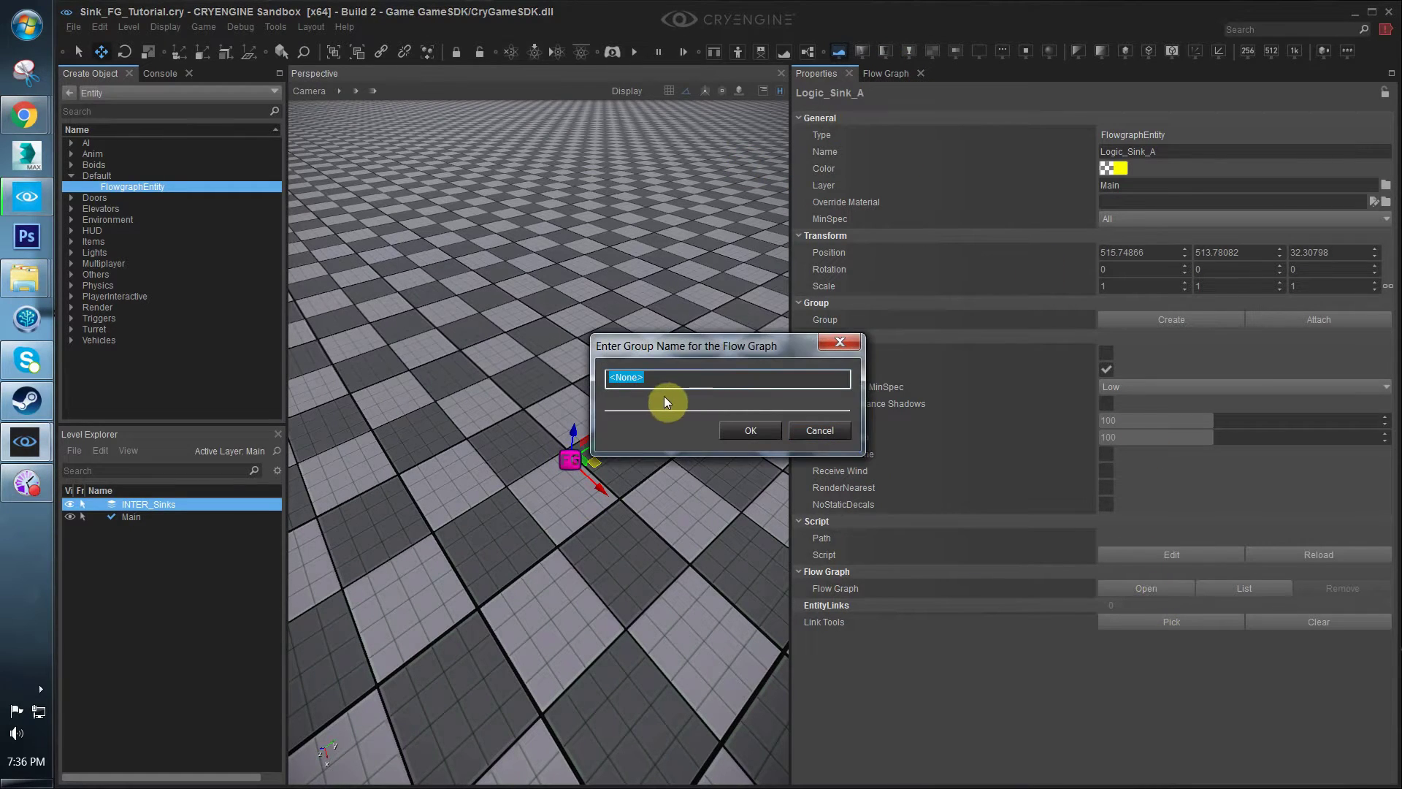
key("BackSpace")
type("Sinks")
key("Return")
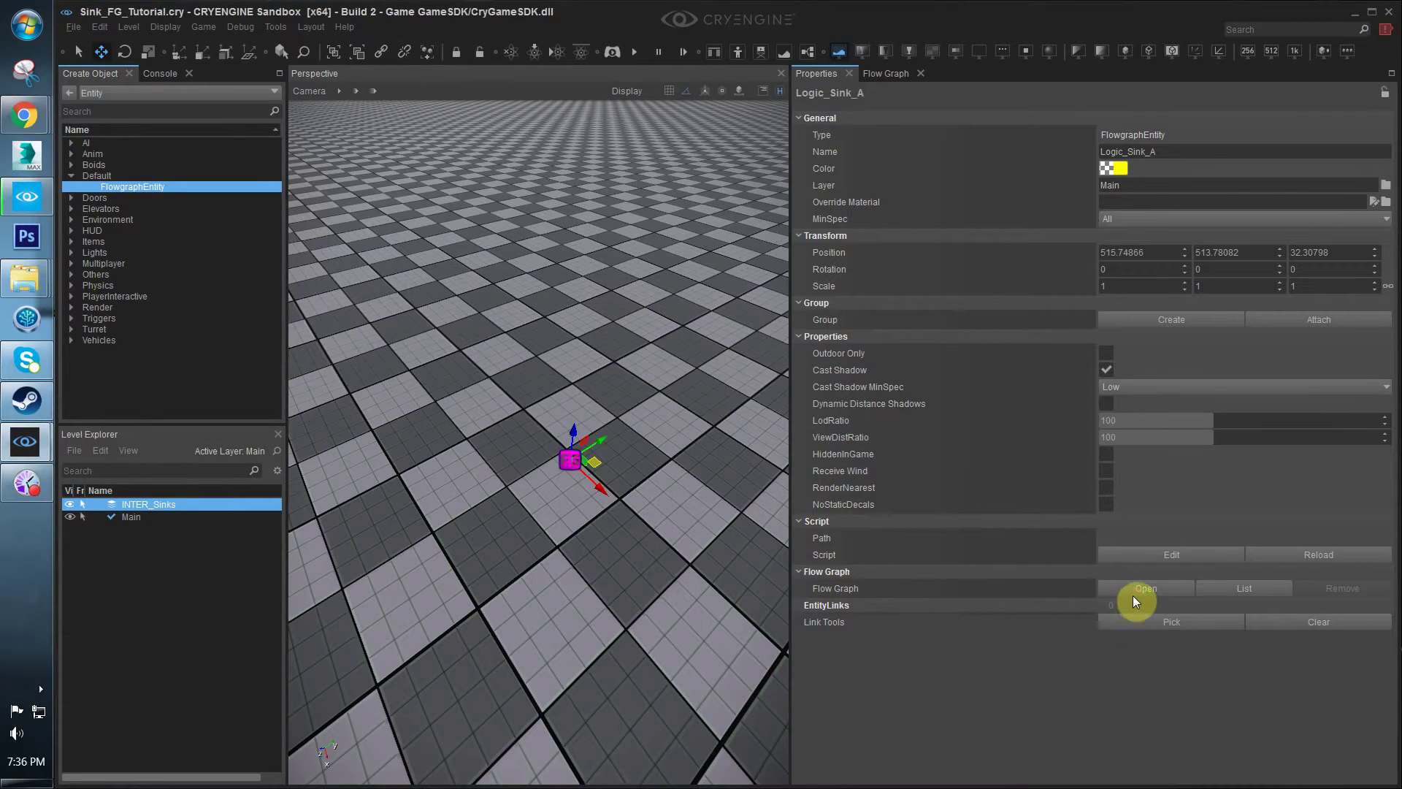
Open the Logic_Sink_A graph from the Sinks group under Entities in the Flow Graph editor
left_click(1140, 588)
left_click(891, 74)
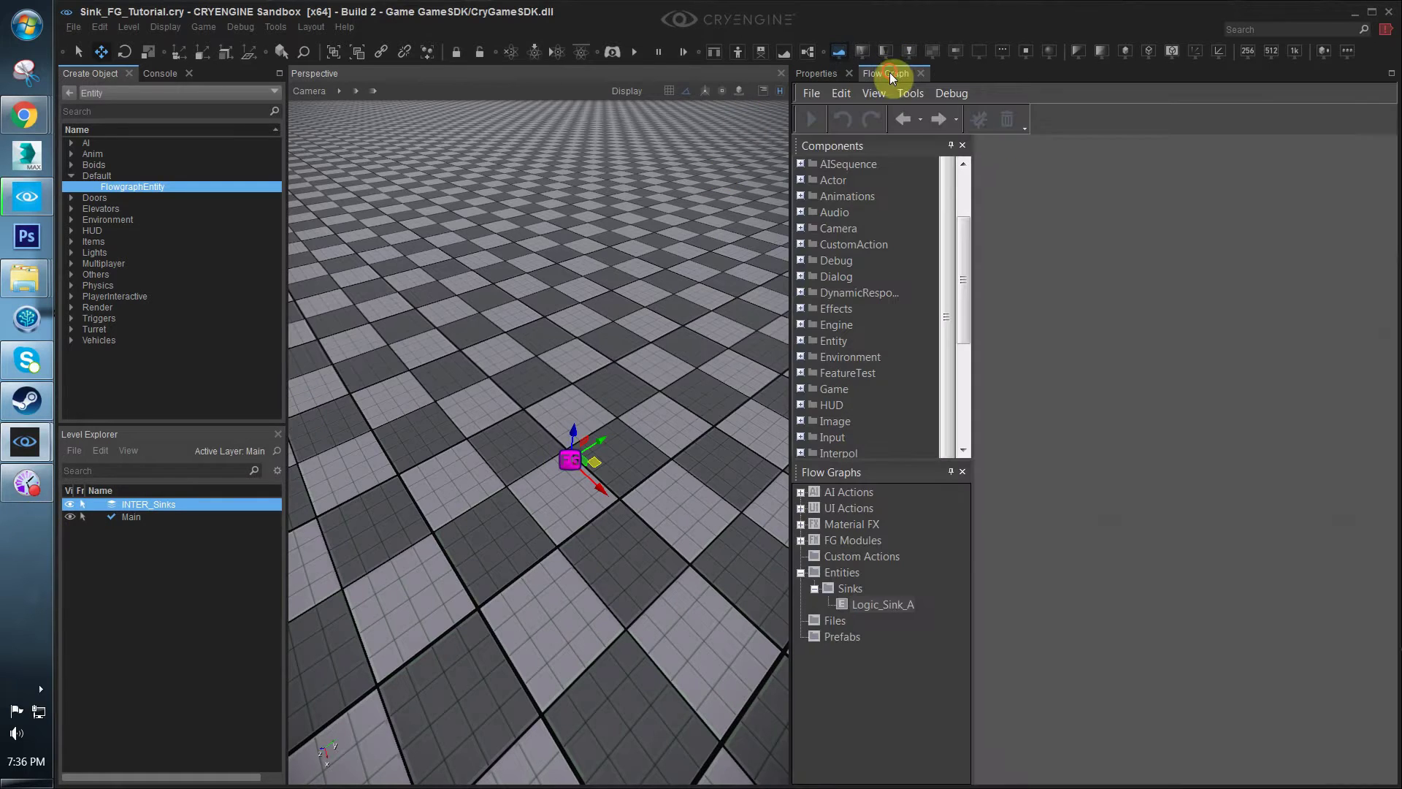
left_click(838, 574)
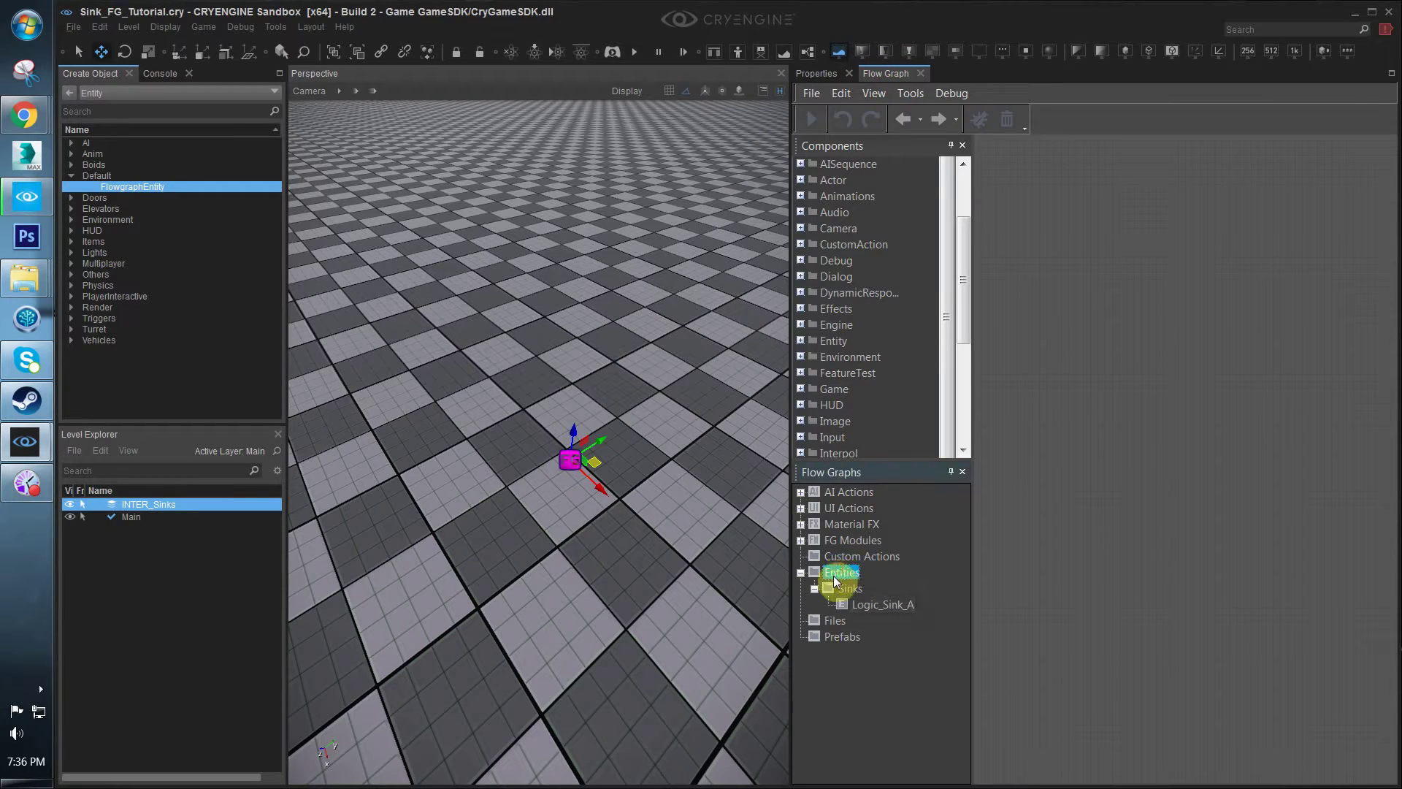
left_click(852, 600)
left_click(878, 605)
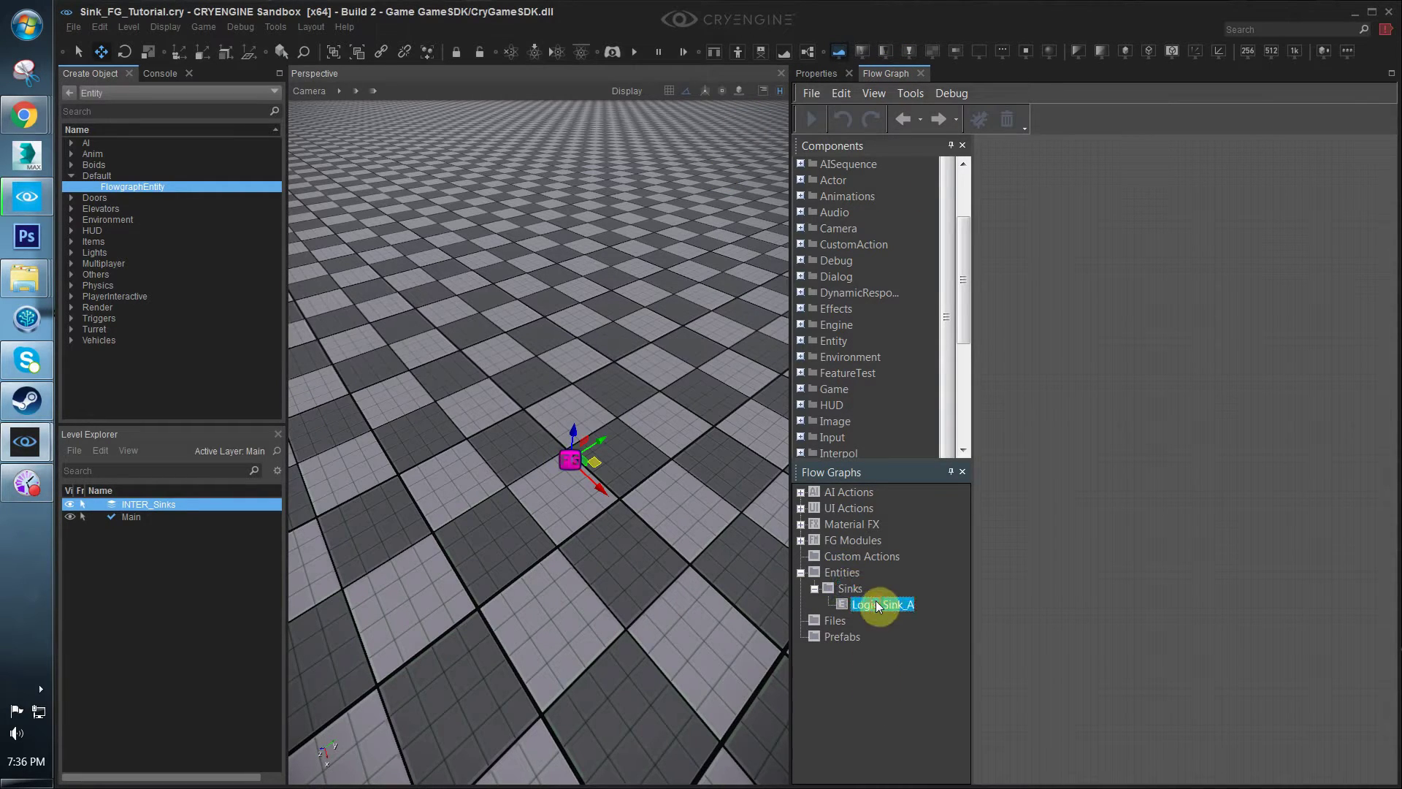
right_click(1144, 403)
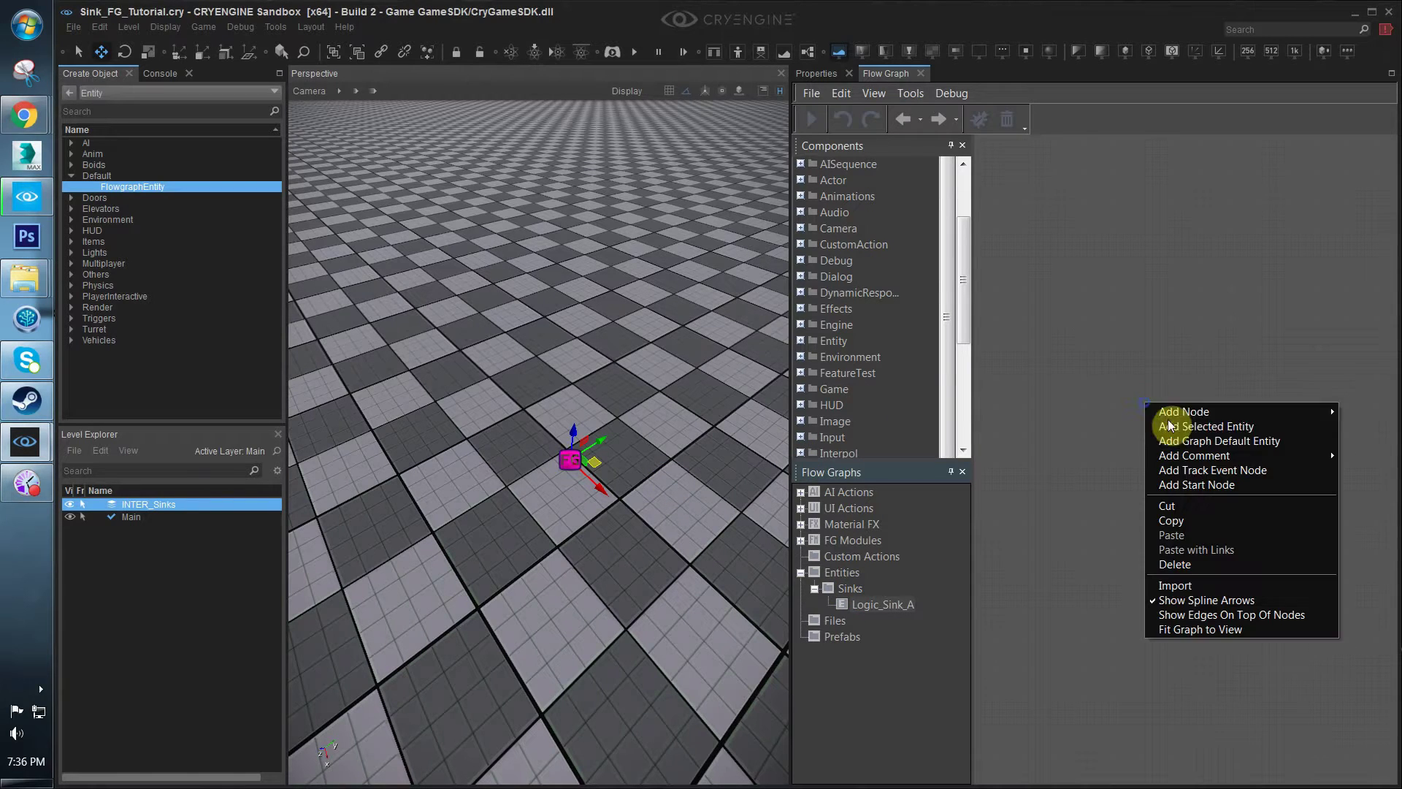
left_click(1161, 381)
right_click_drag(392, 465, 399, 458)
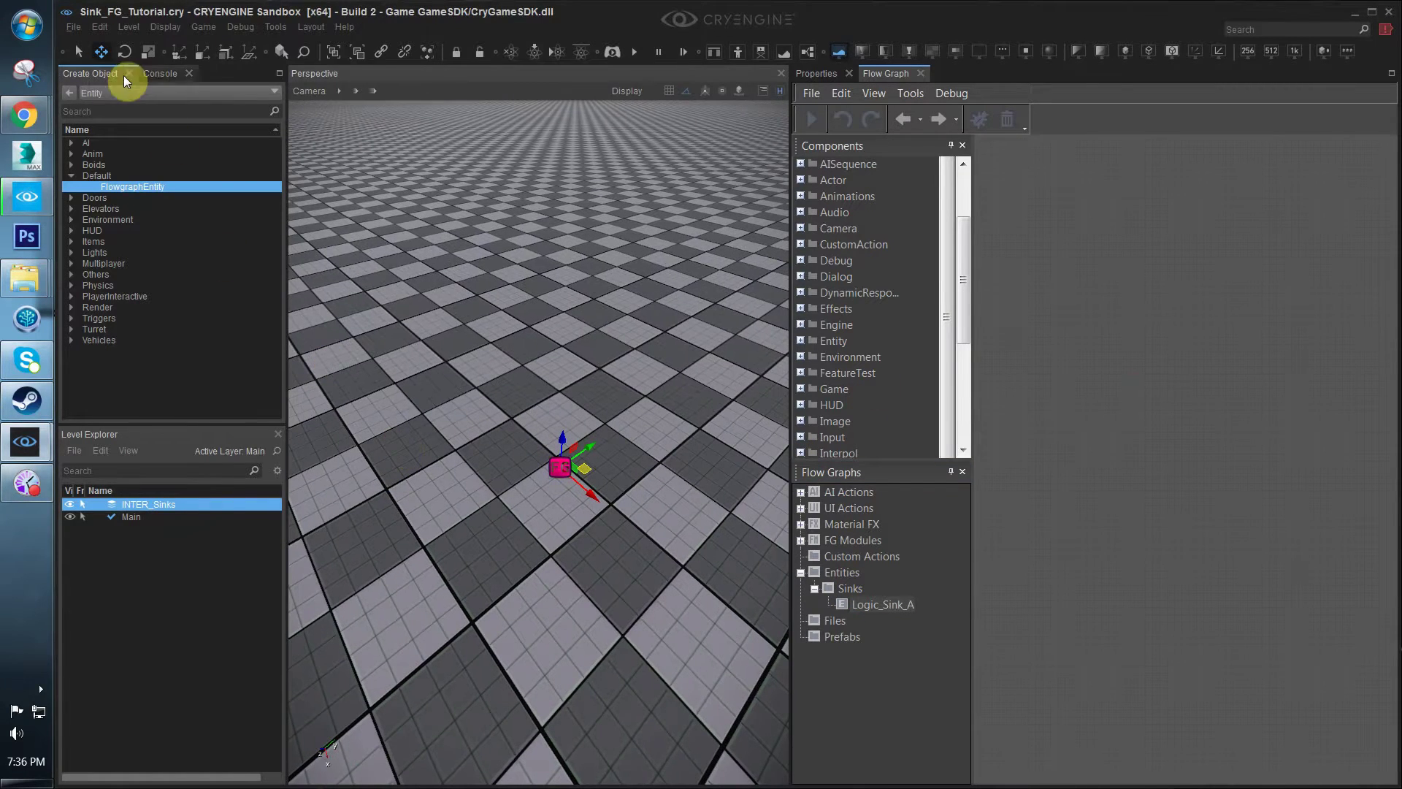
Search the brush objects for "sink" and expand Props > Sanitation > Sinks > Sink_A
left_click(74, 88)
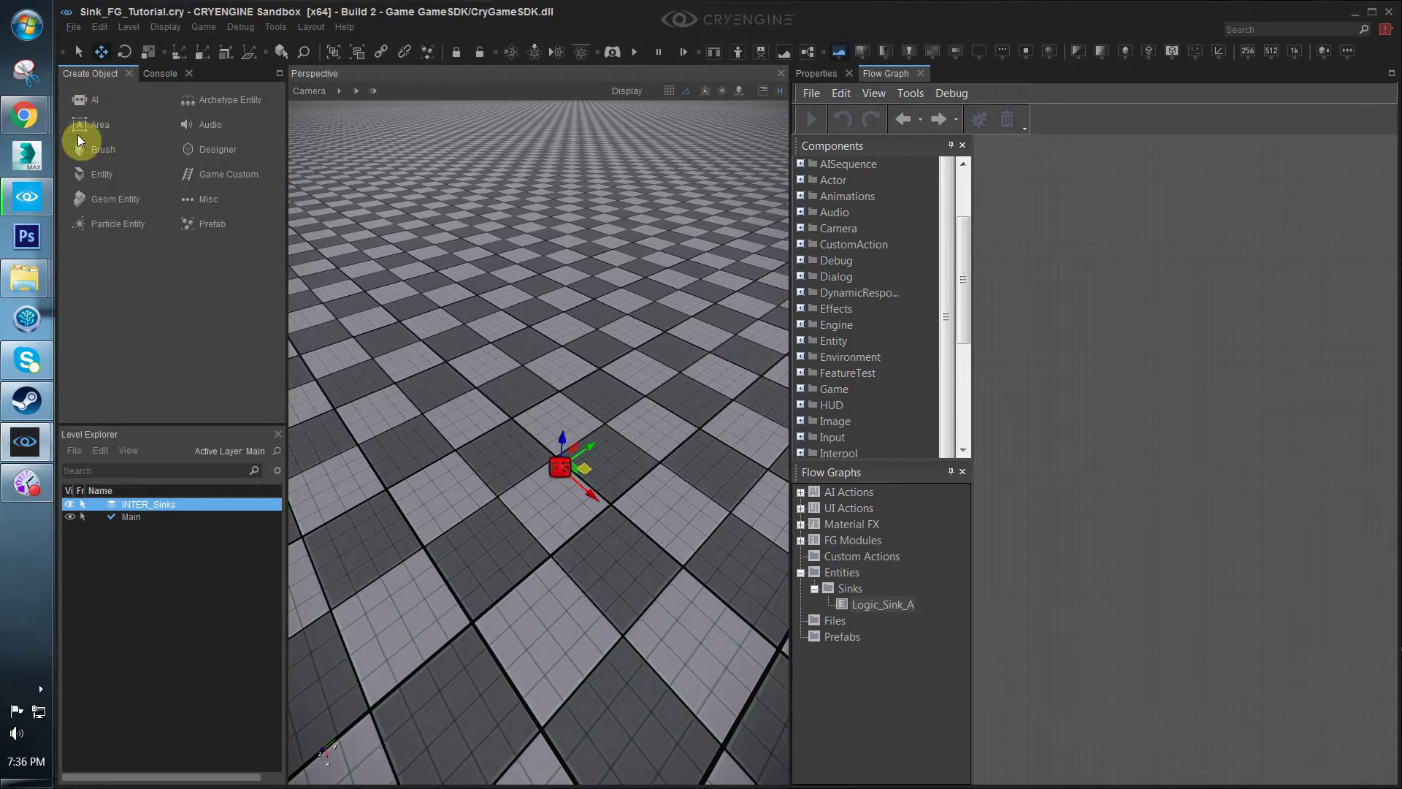
left_click(104, 139)
left_click(94, 108)
type("s")
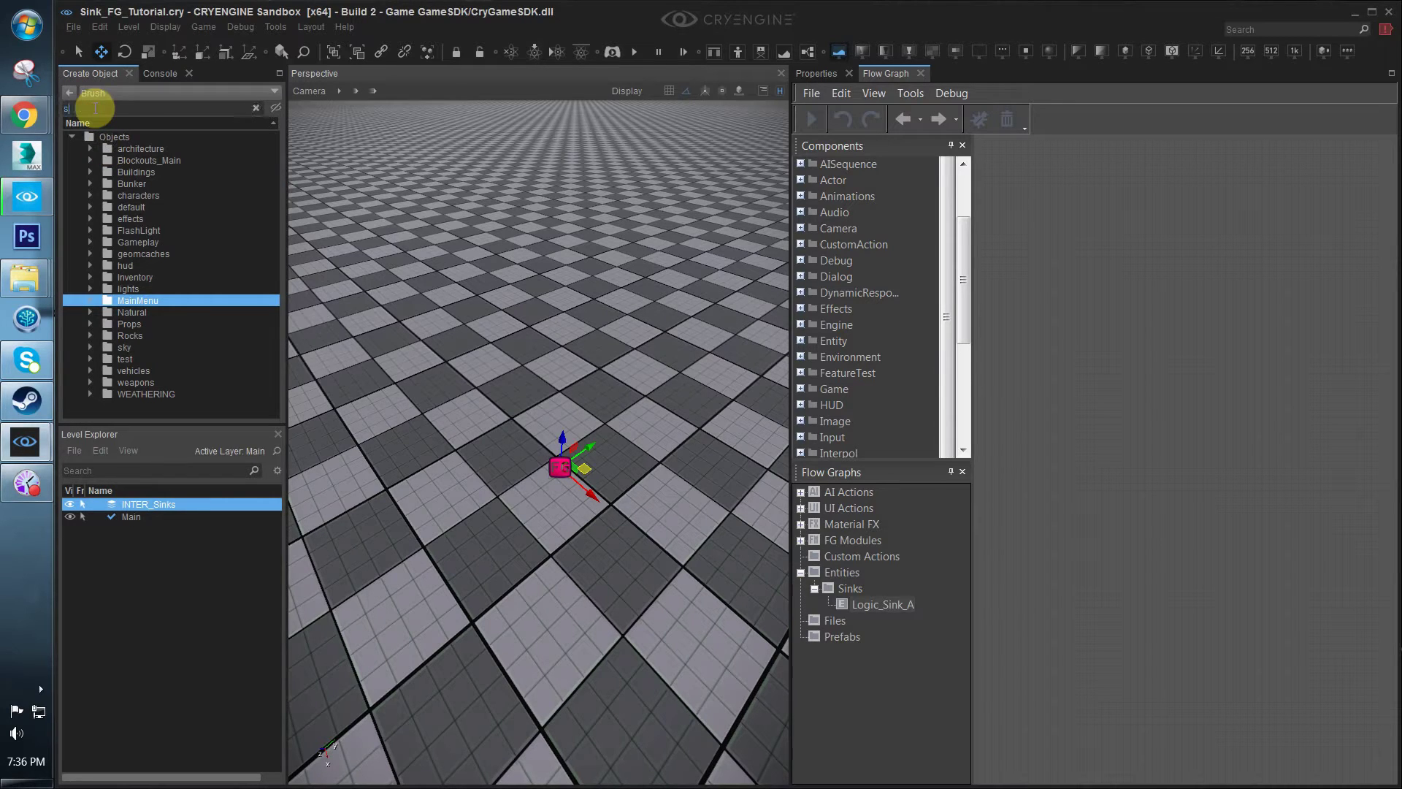
type("ink")
left_click(91, 149)
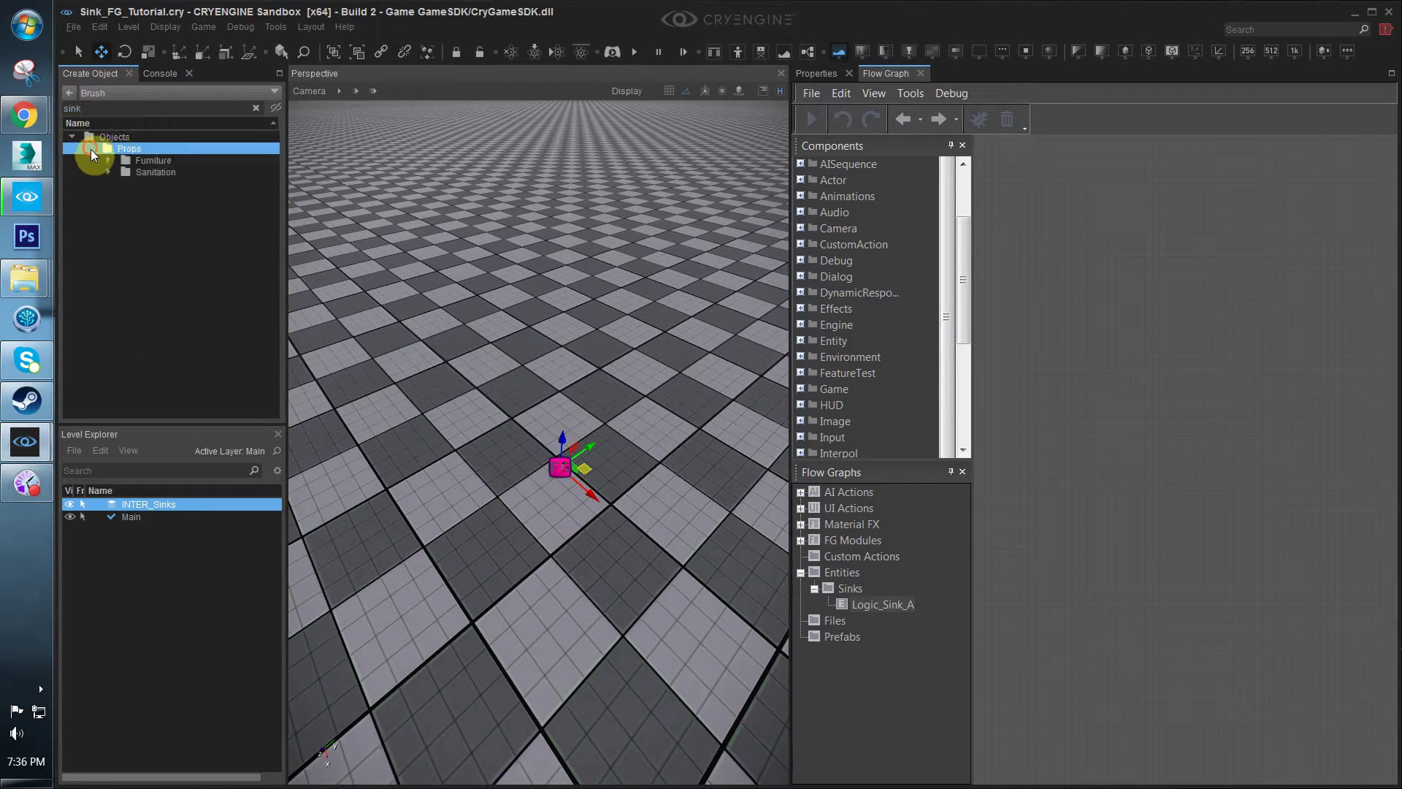
left_click(108, 171)
left_click(127, 183)
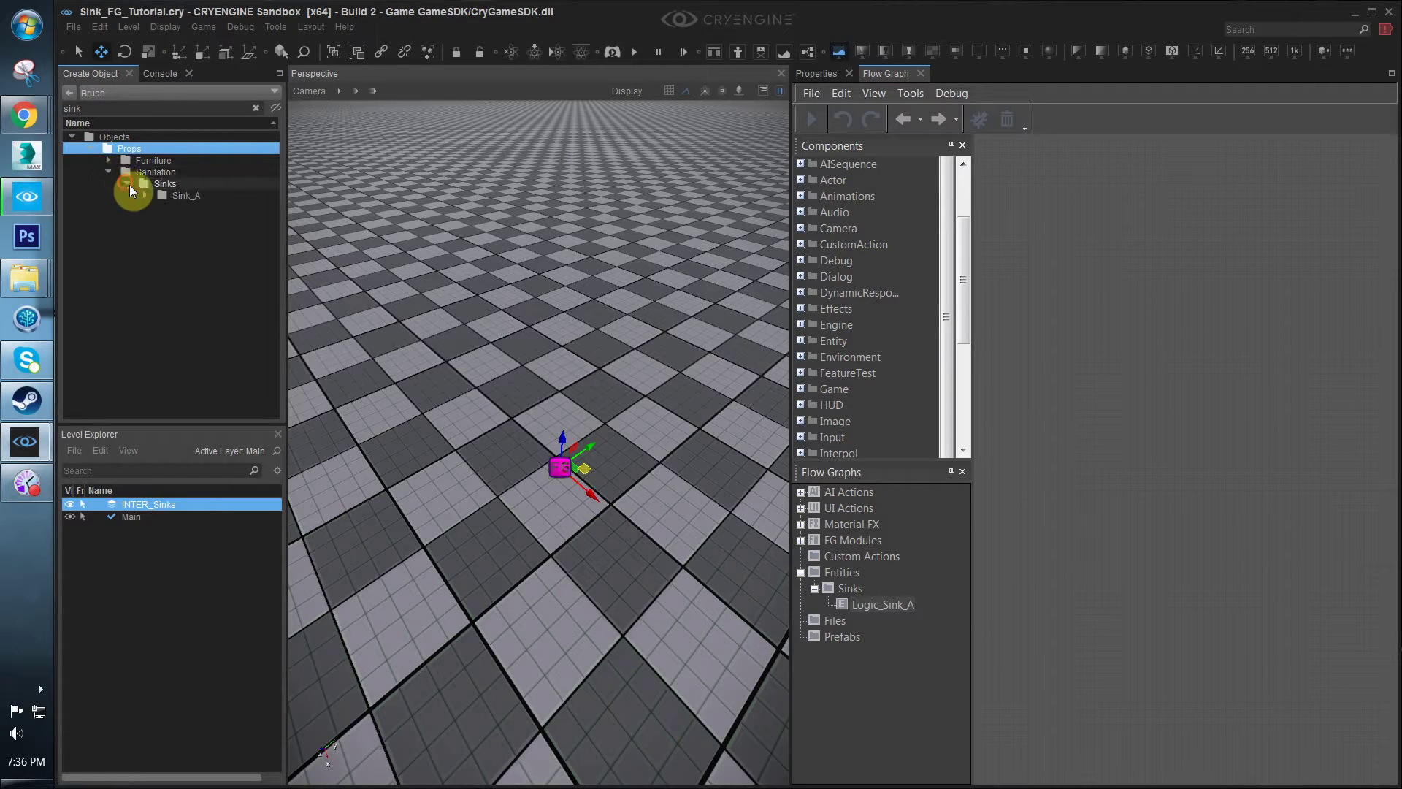
left_click(144, 195)
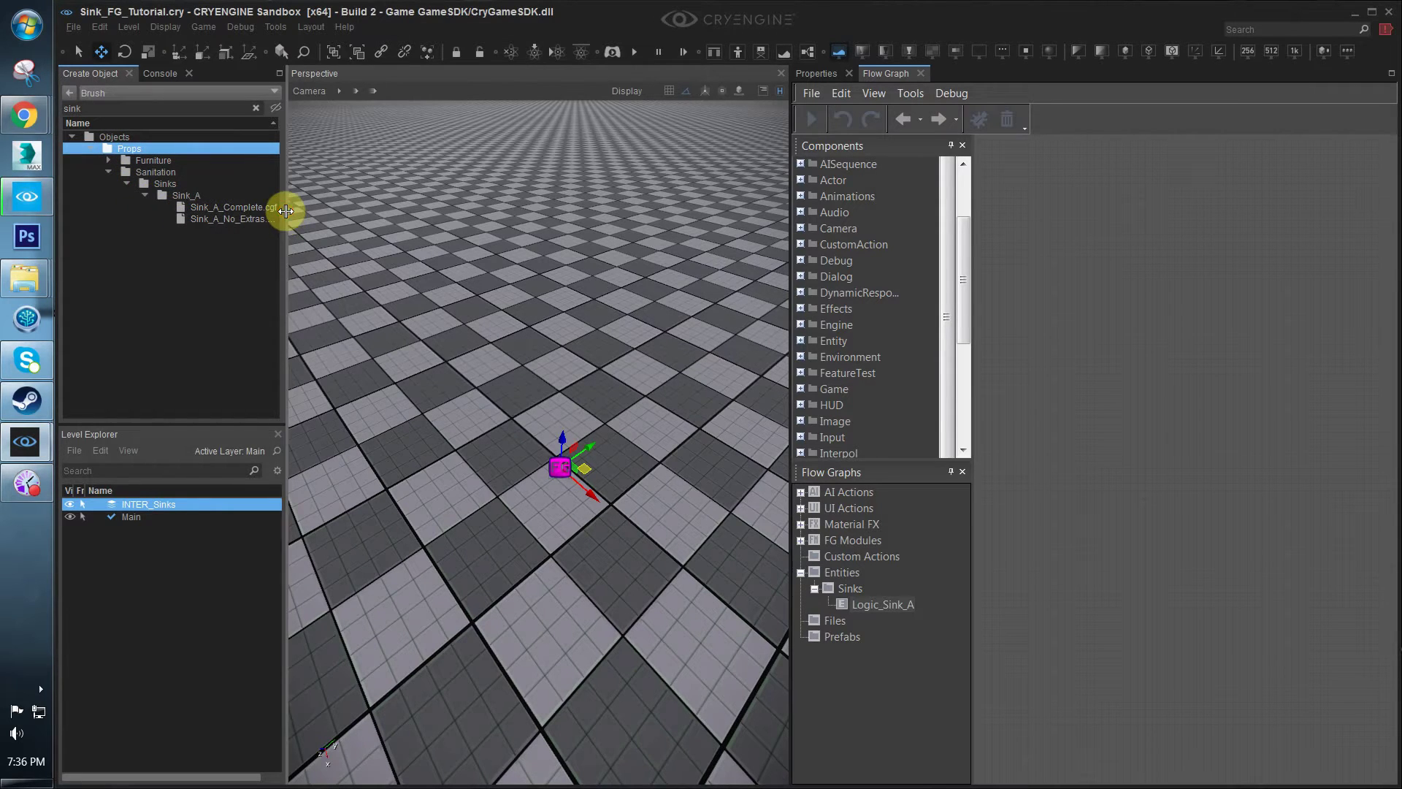
Widen the object list and place the Sink_A_No_Extras.cgf brush on the checkered floor
left_click_drag(286, 212, 375, 219)
left_click(230, 221)
left_click_drag(230, 221, 642, 445)
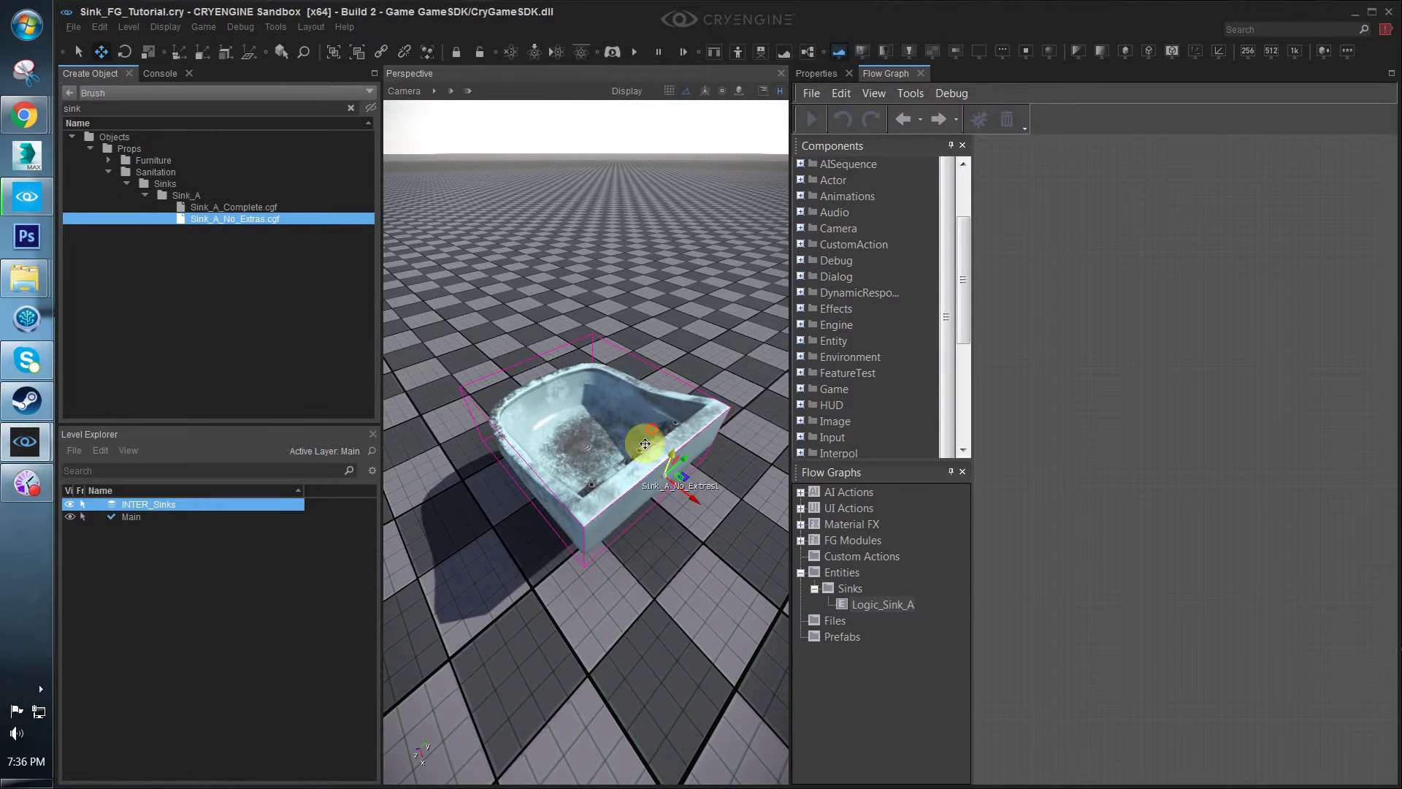
right_click_drag(642, 444, 647, 438)
Rotate the placed sink about its vertical axis and check it at player height in game mode
key("3")
left_click_drag(667, 503, 750, 490)
key("2")
key("s")
right_click_drag(586, 545, 714, 410)
scroll(591, 546, "up", 6)
key("s")
key("w")
key("ctrl+g")
key("Escape")
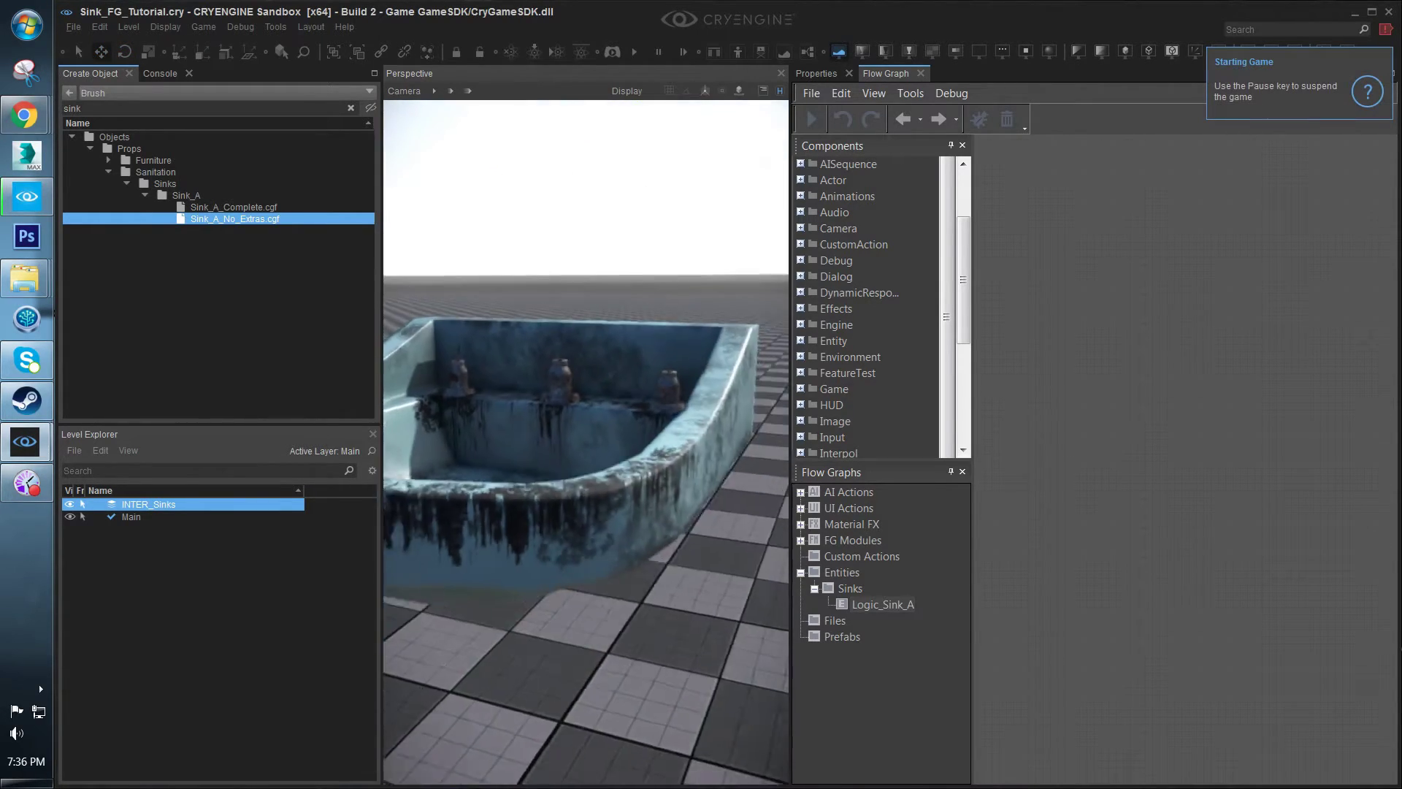
Raise the sink about 0.4 units above the floor and check its height in game mode
scroll(667, 375, "up", 2)
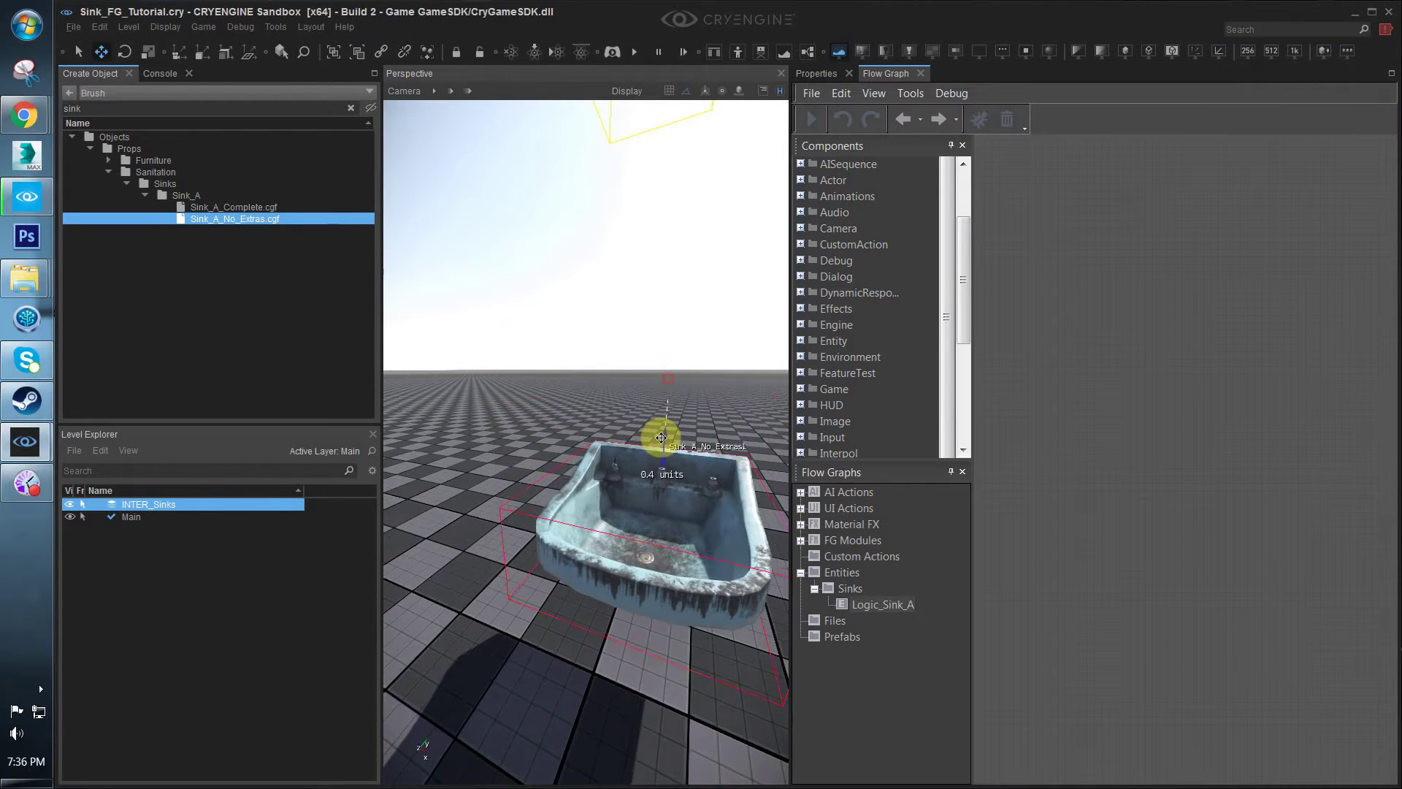
scroll(667, 376, "down", 2)
key("ctrl+g")
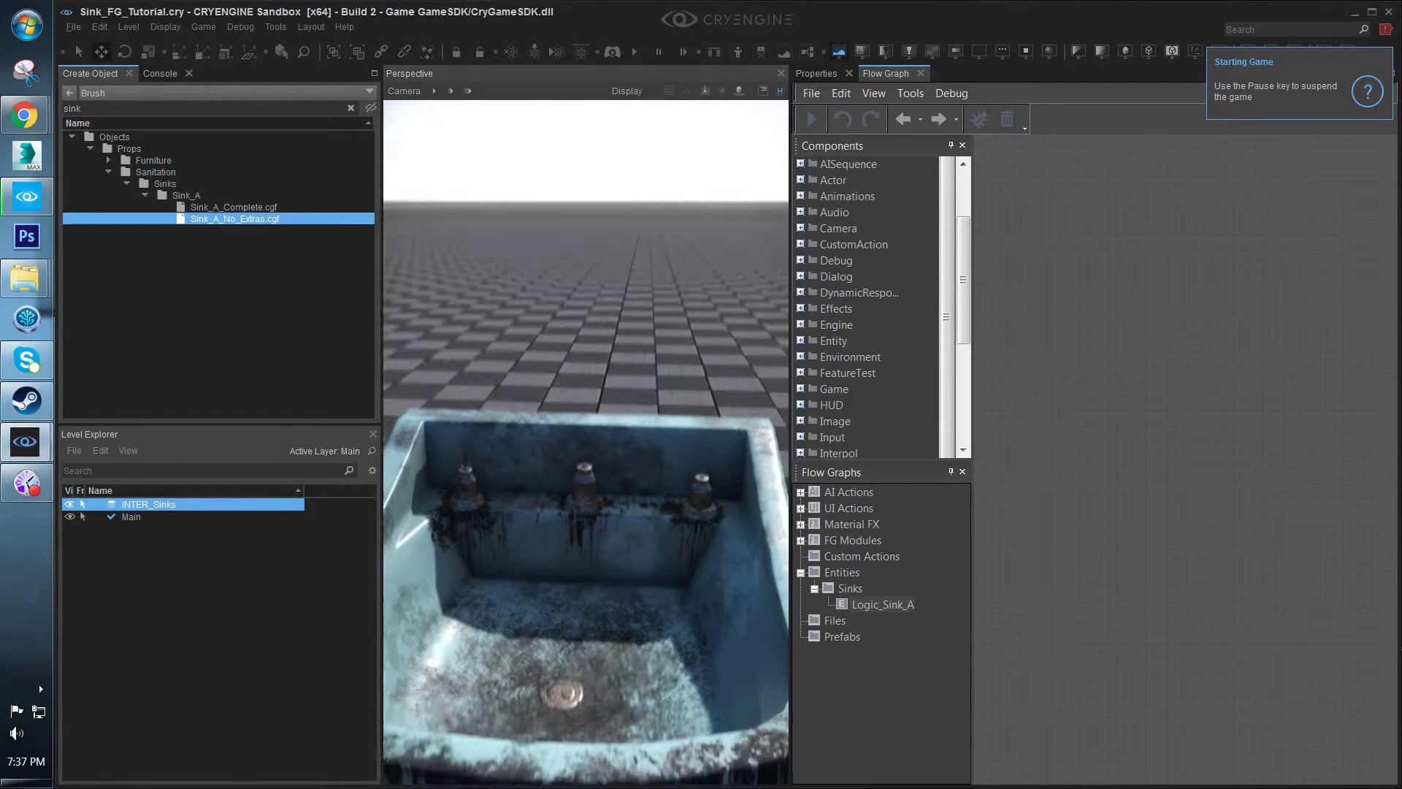
key("Escape")
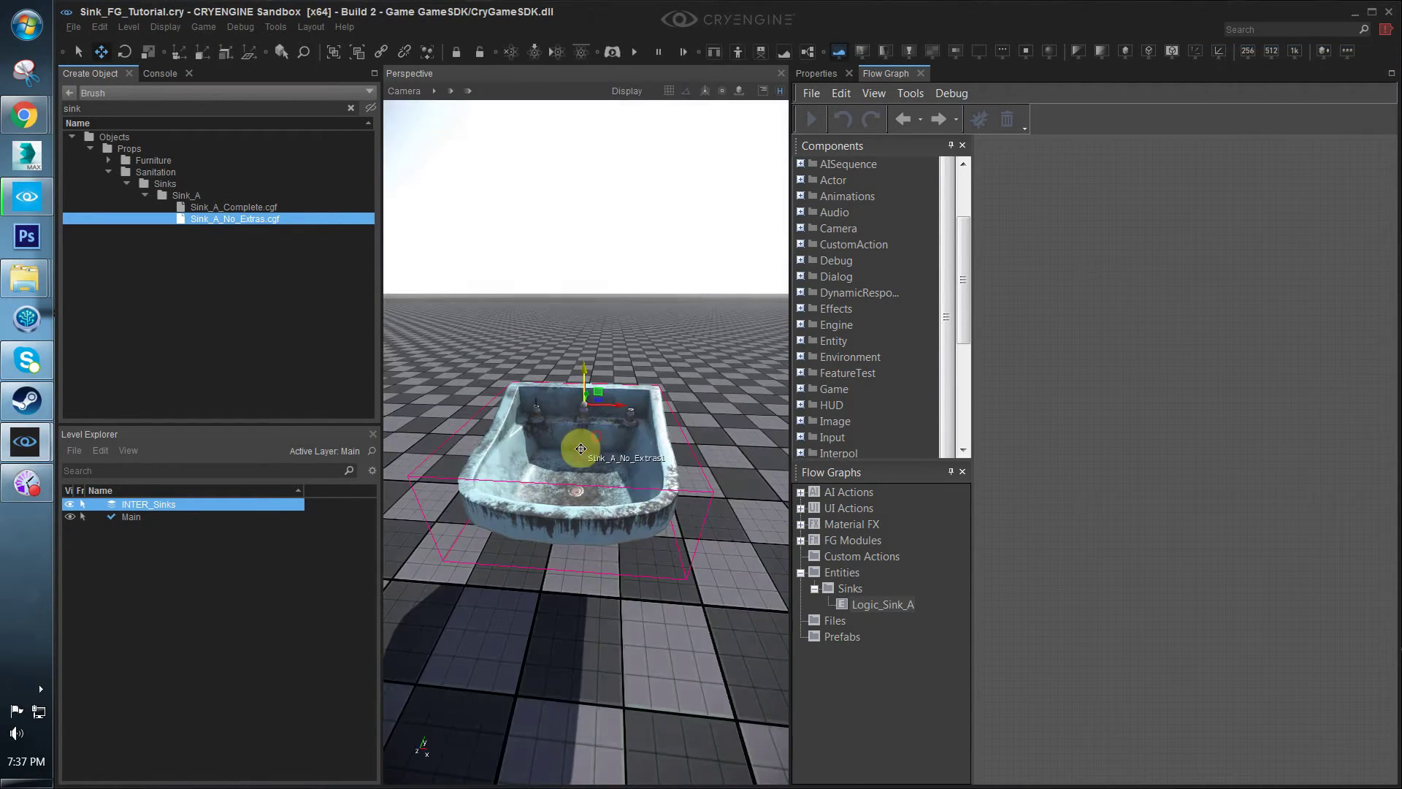
Lower the sink slightly and check it from the player's view in game mode
key("3")
key("2")
left_click_drag(583, 376, 572, 394)
key("4")
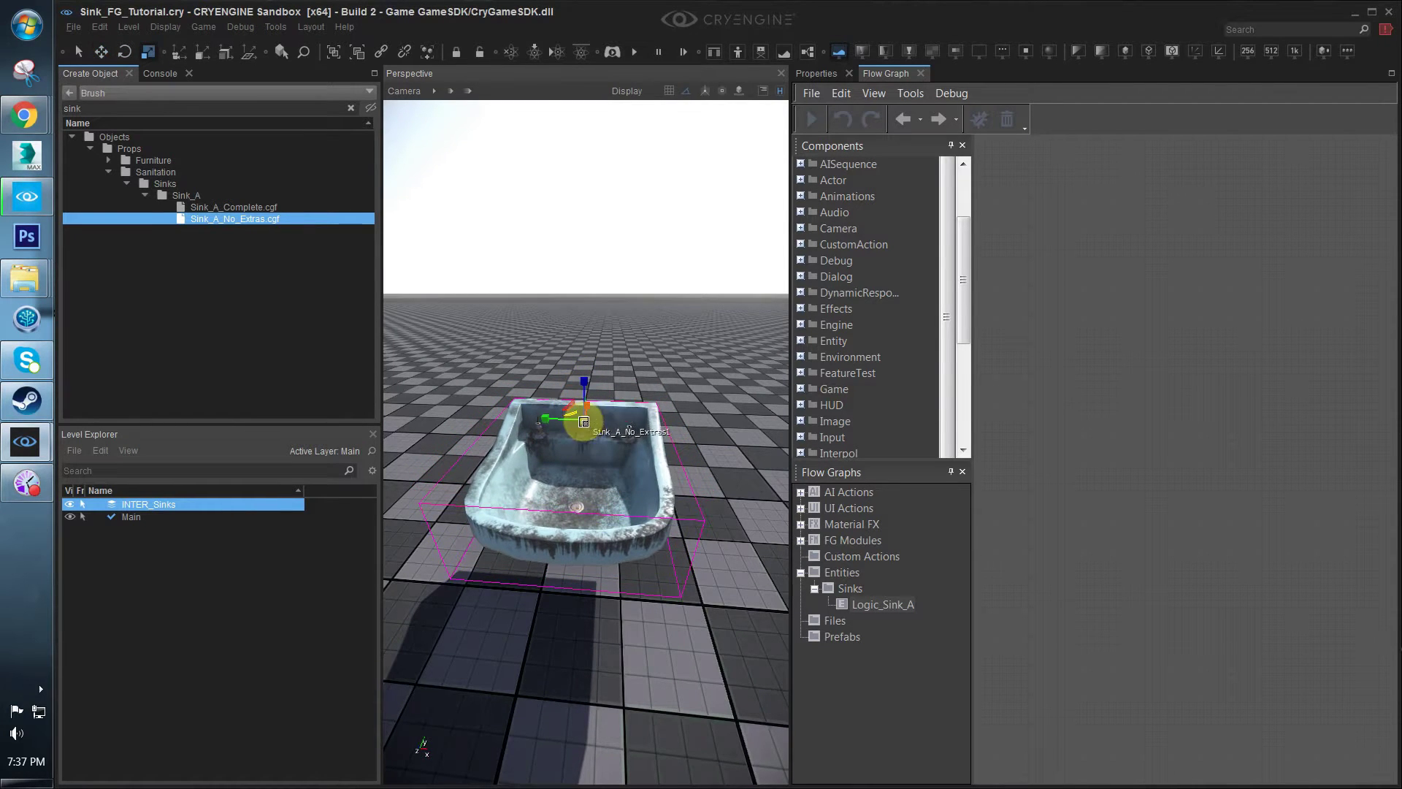
key("ctrl+g")
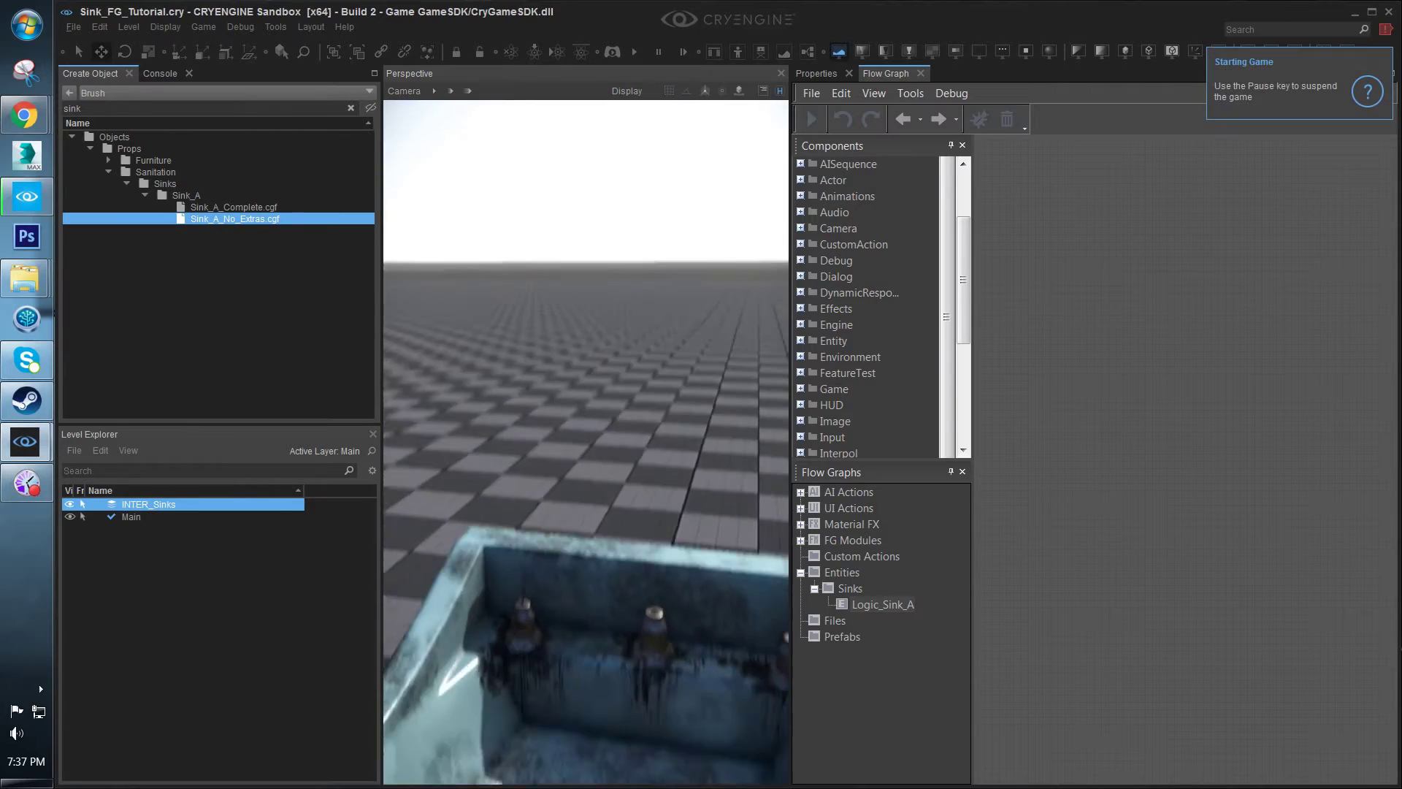
key("w")
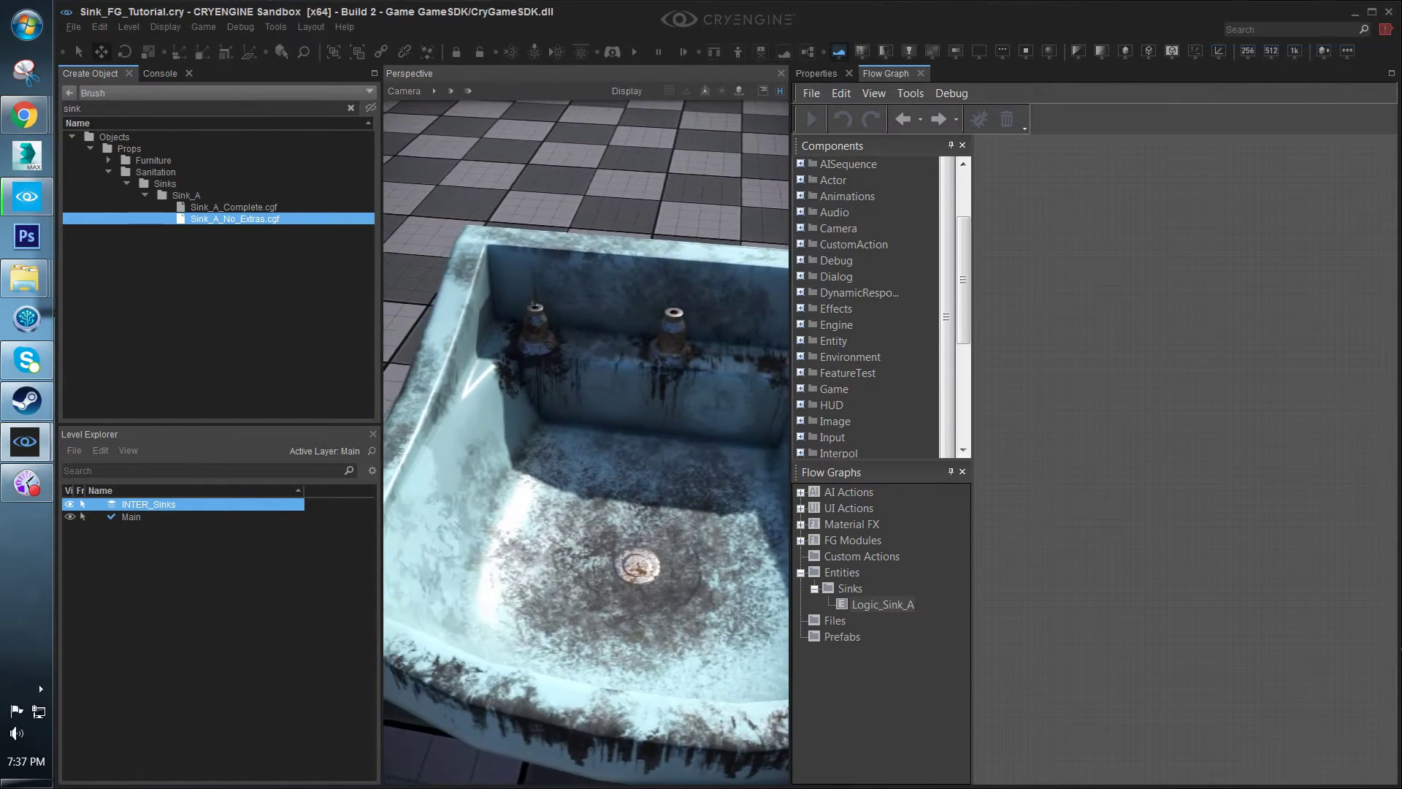
key("Escape")
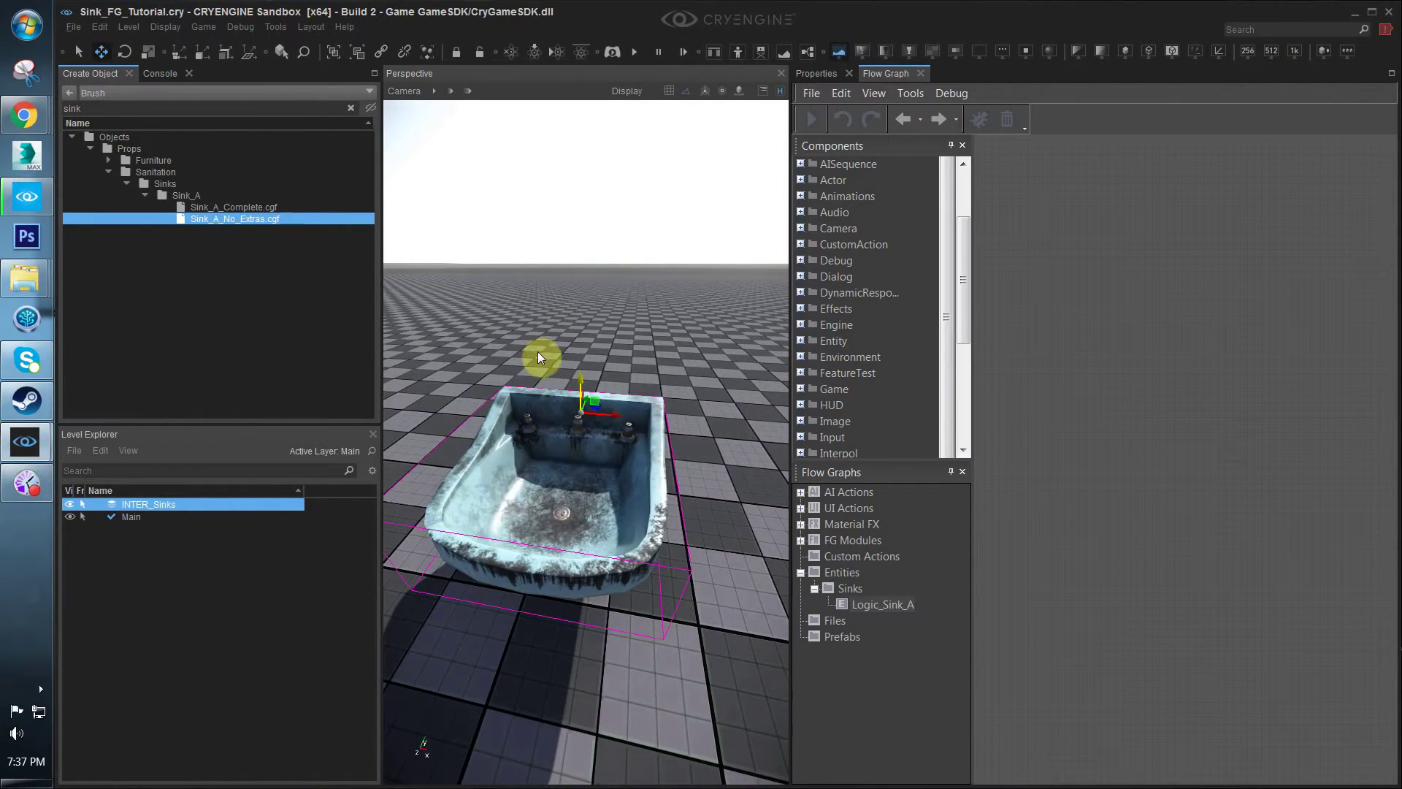
right_click_drag(592, 417, 513, 399)
key("w")
key("s")
scroll(740, 455, "down", 2)
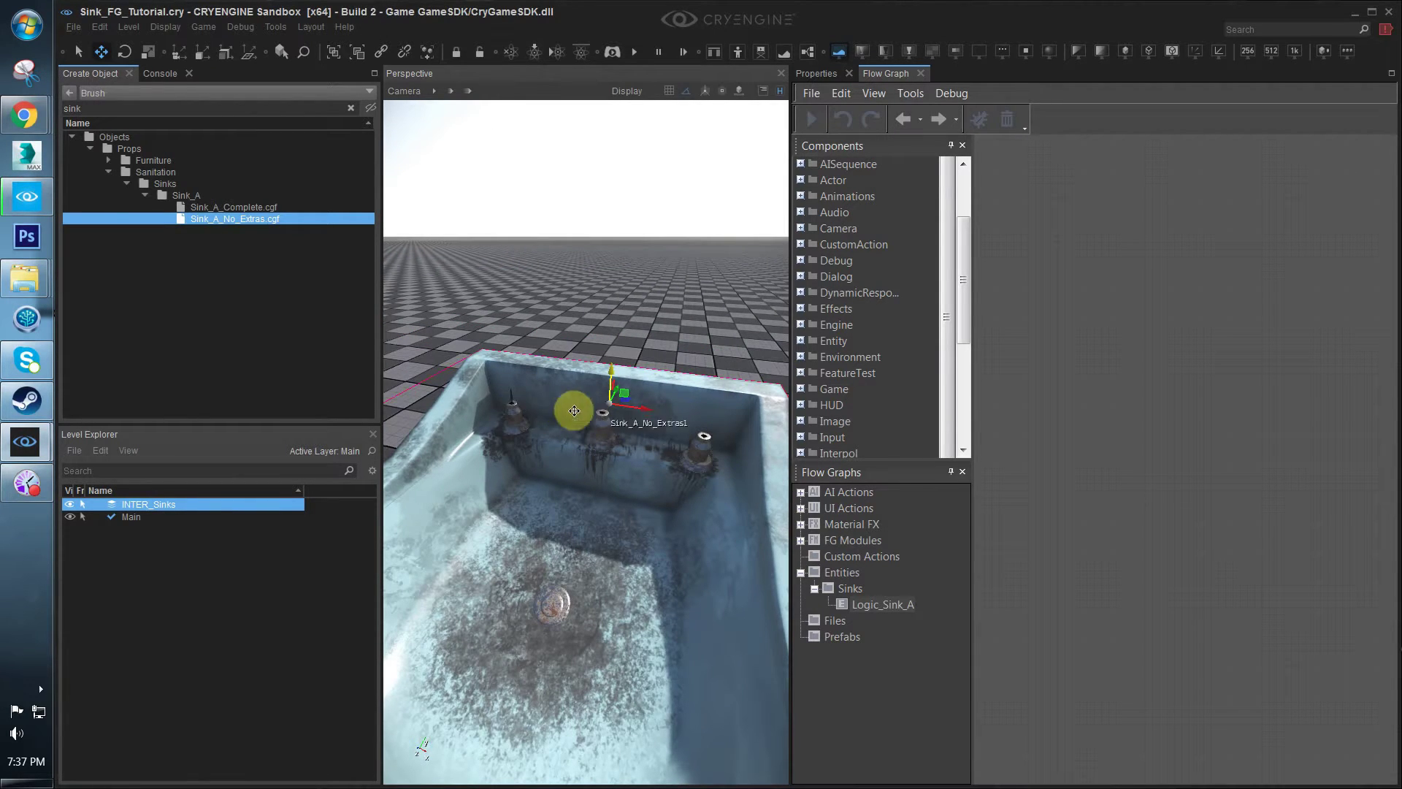
key("s")
mouse_move(644, 443)
right_mouse_down()
mouse_move(644, 417)
mouse_move(644, 432)
right_mouse_up()
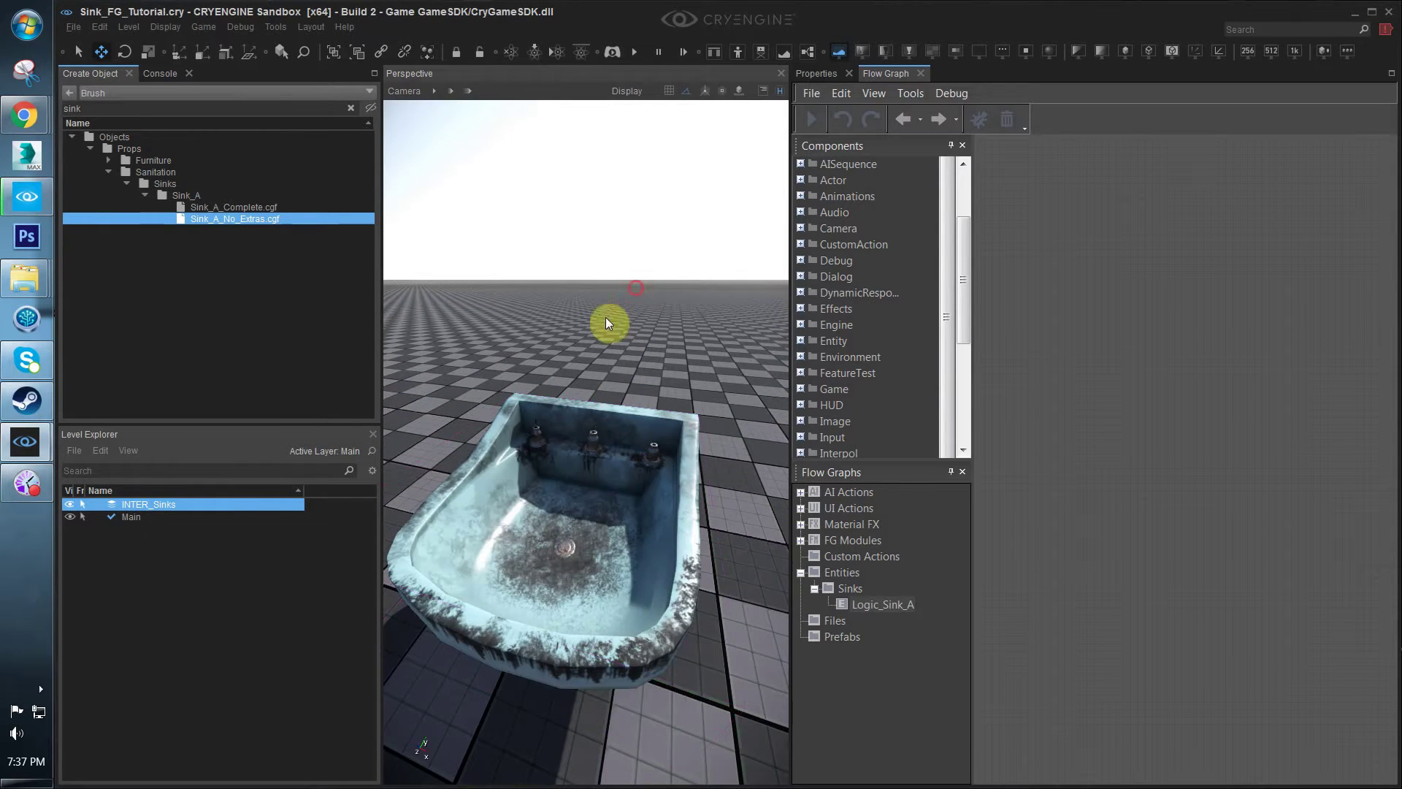
Look through the Physics category of the entity types for creating objects
left_click(73, 135)
left_click(70, 94)
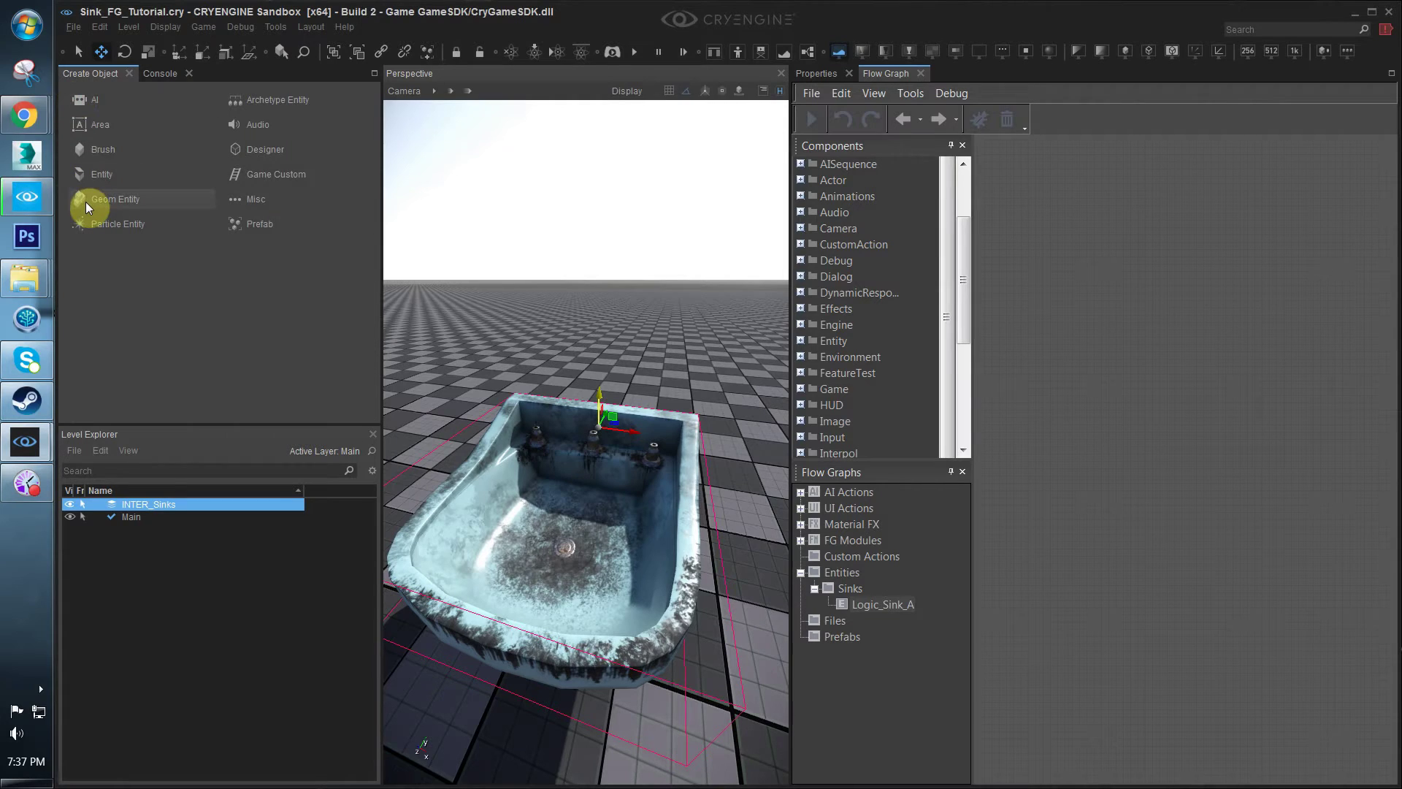
left_click(96, 179)
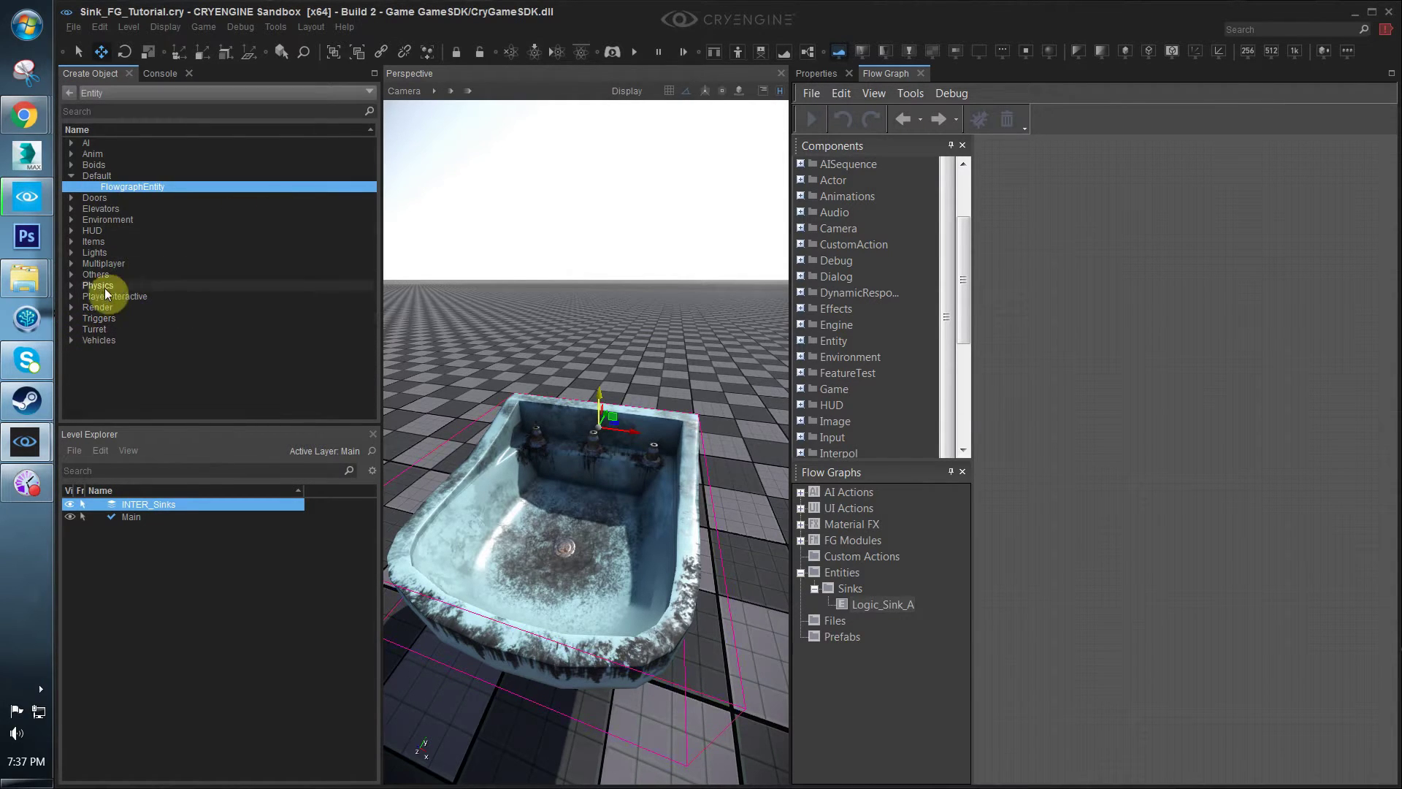
left_click(68, 283)
scroll(151, 309, "down", 3)
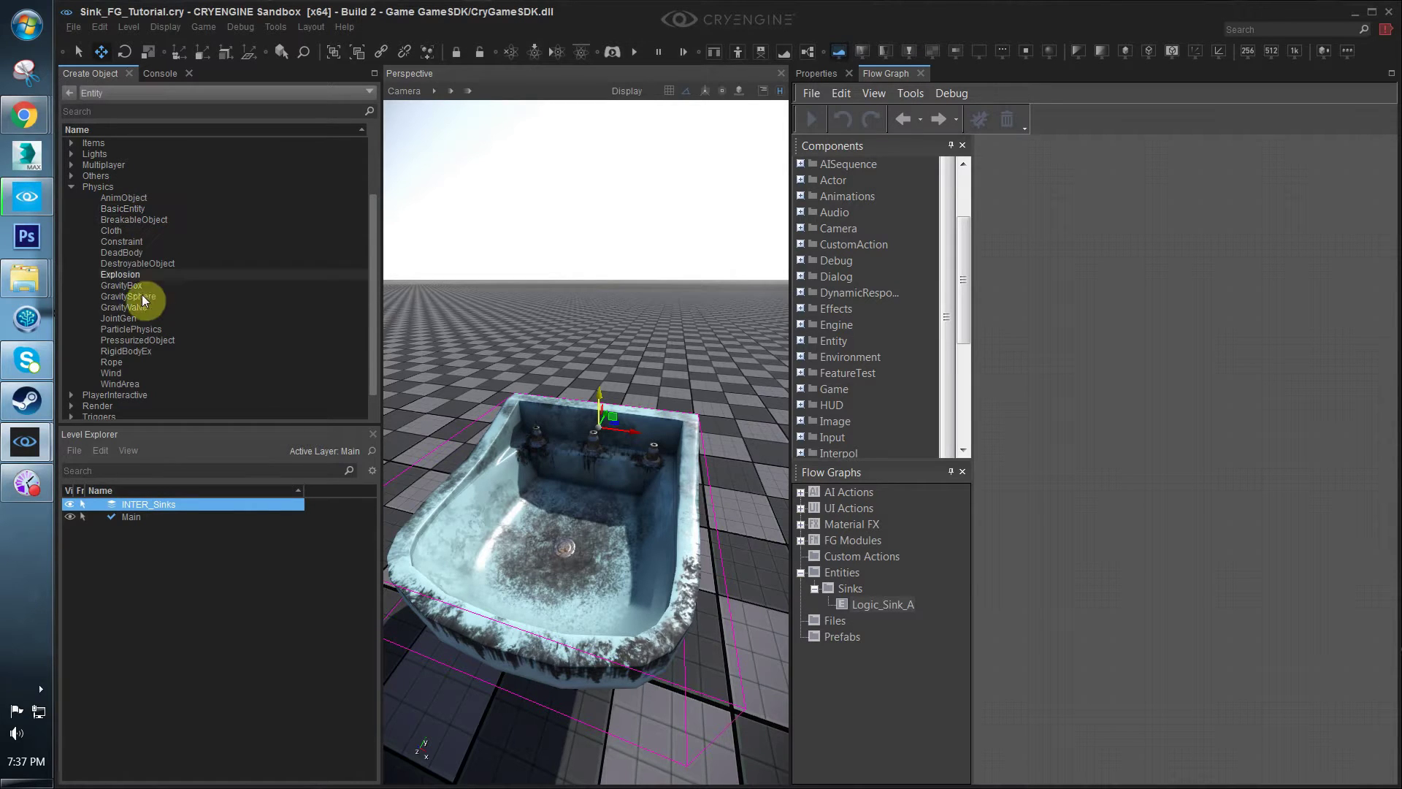
left_click(76, 187)
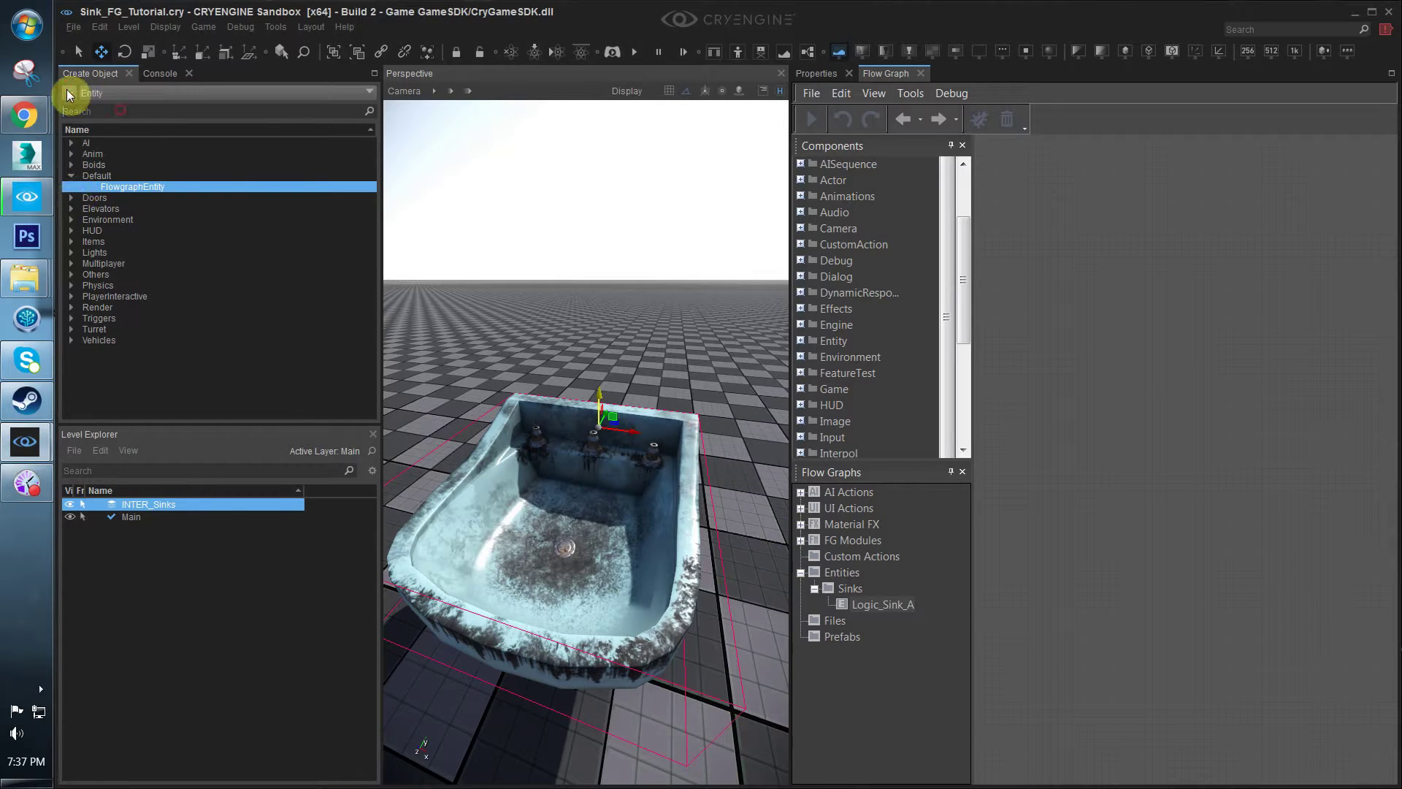
Return to the brush objects and clear the "sink" filter to list all parts in the Sink_A folder
left_click(69, 93)
left_click(107, 156)
left_click(73, 137)
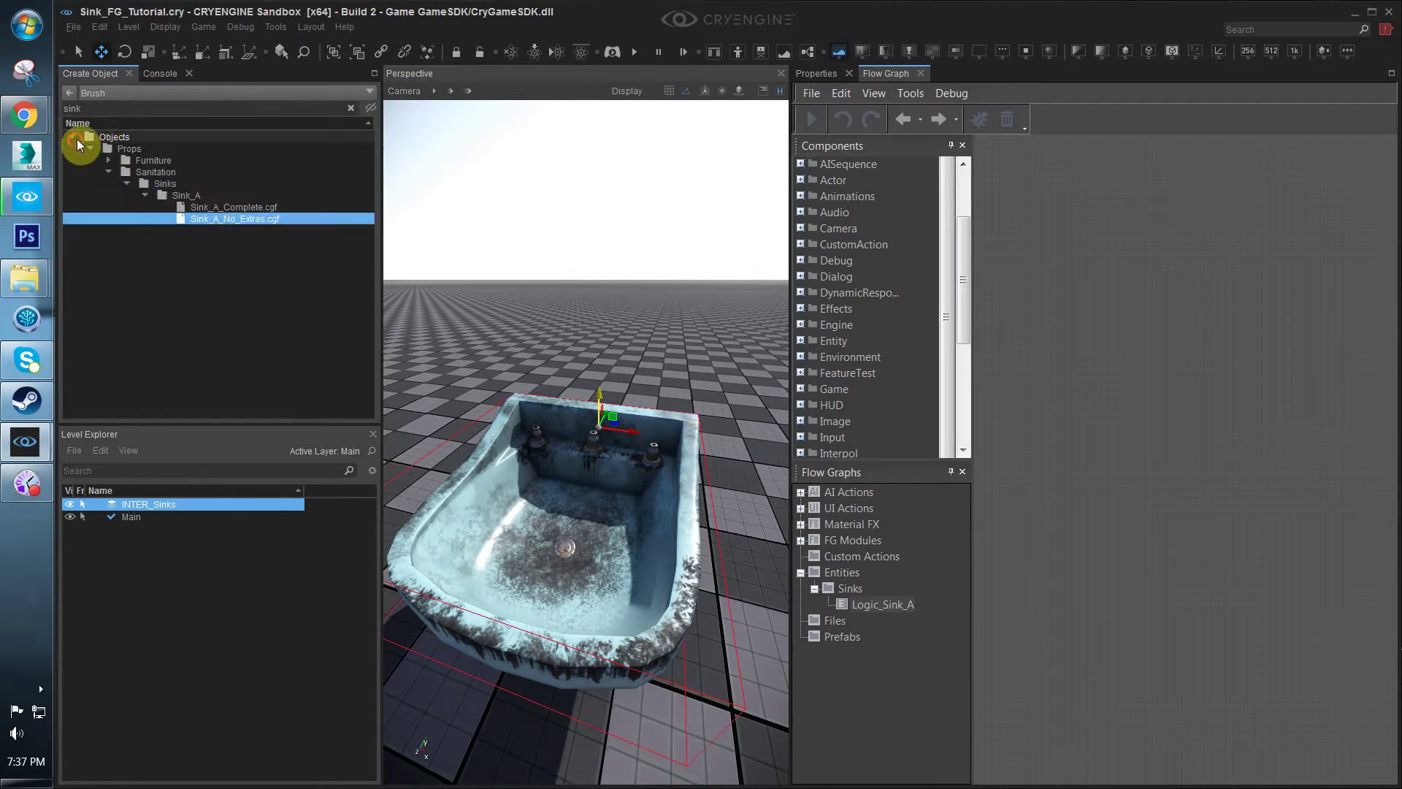
left_click(120, 113)
key("BackSpace")
key("BackSpace")
key("BackSpace")
key("BackSpace")
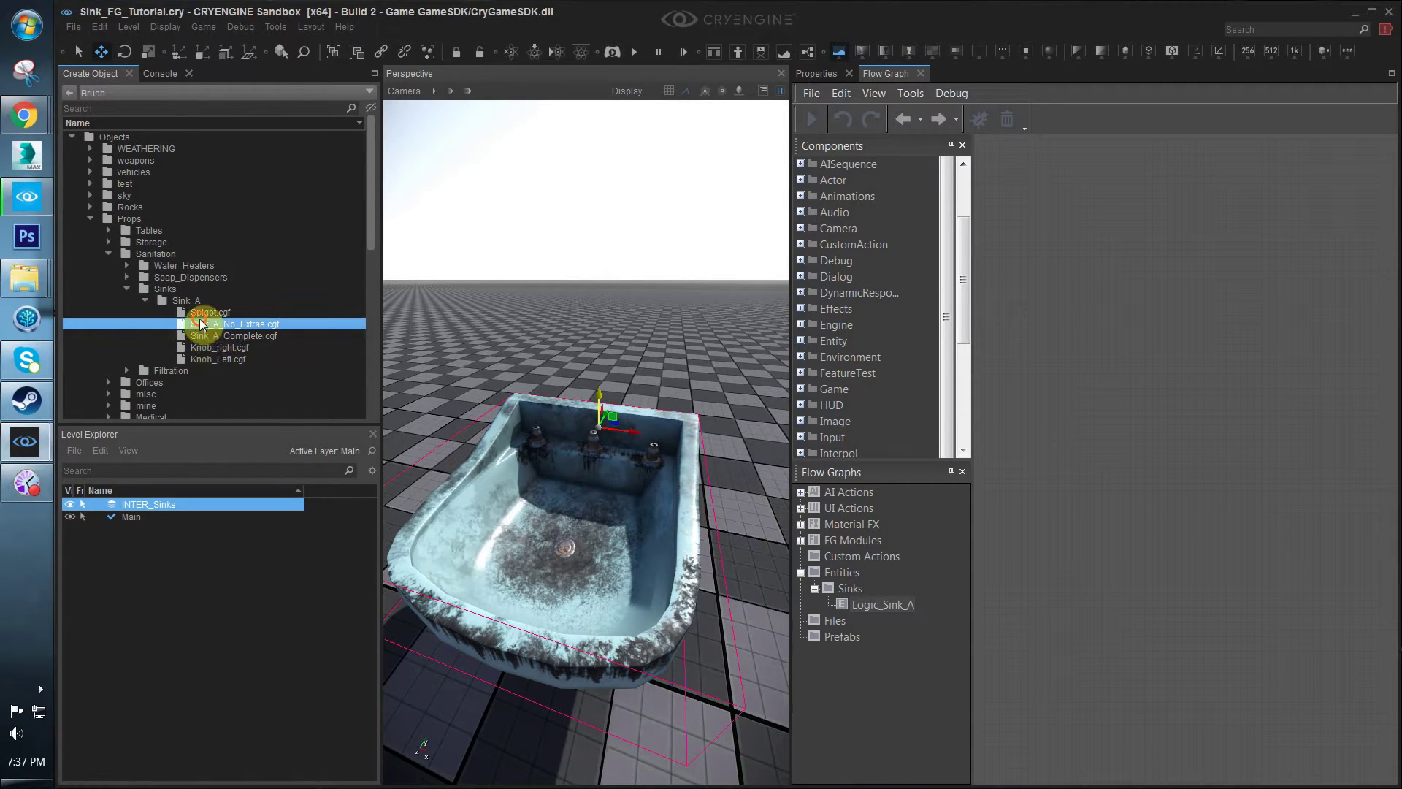
Place the Knob_right.cgf brush on the sink's left faucet stem and align it with the stem
left_click(198, 349)
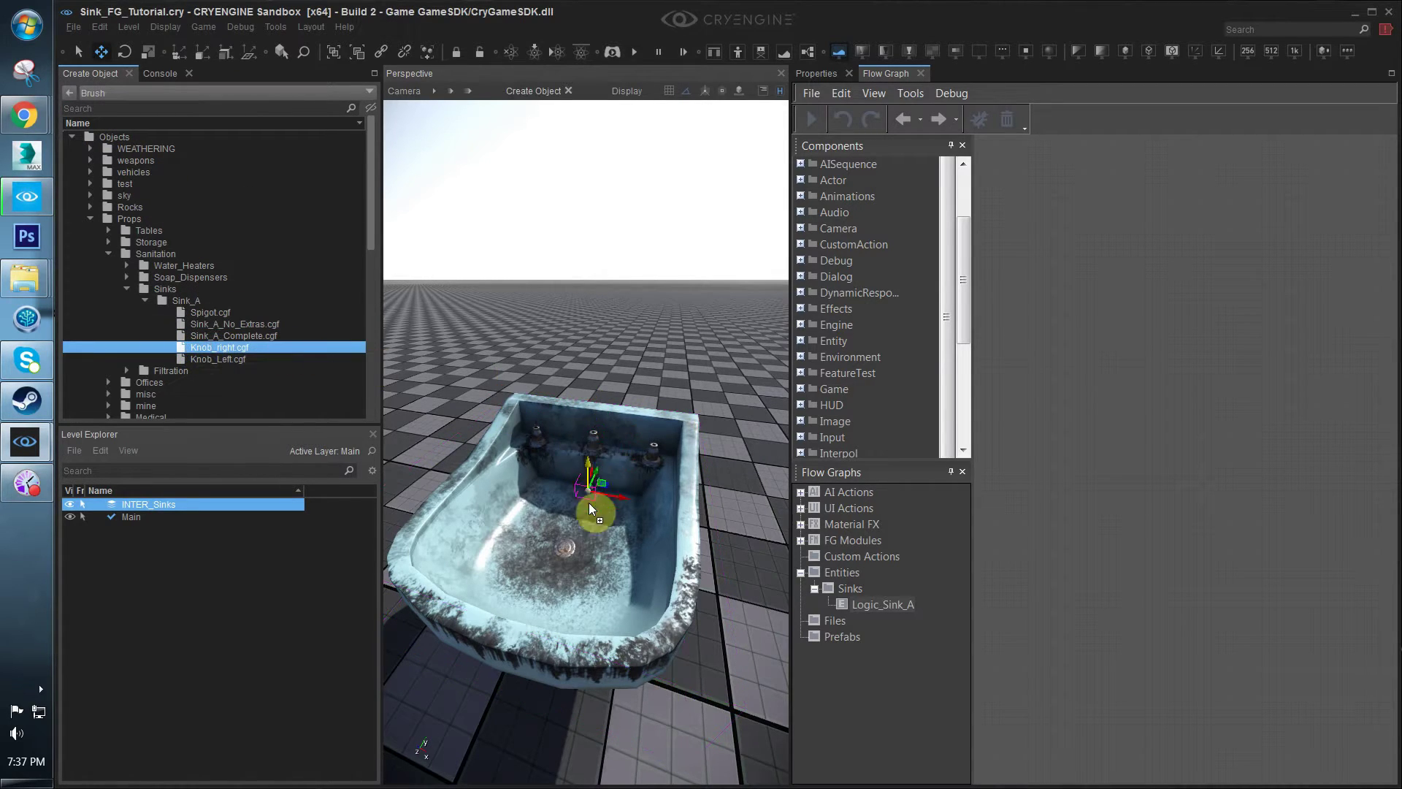
left_click(539, 445)
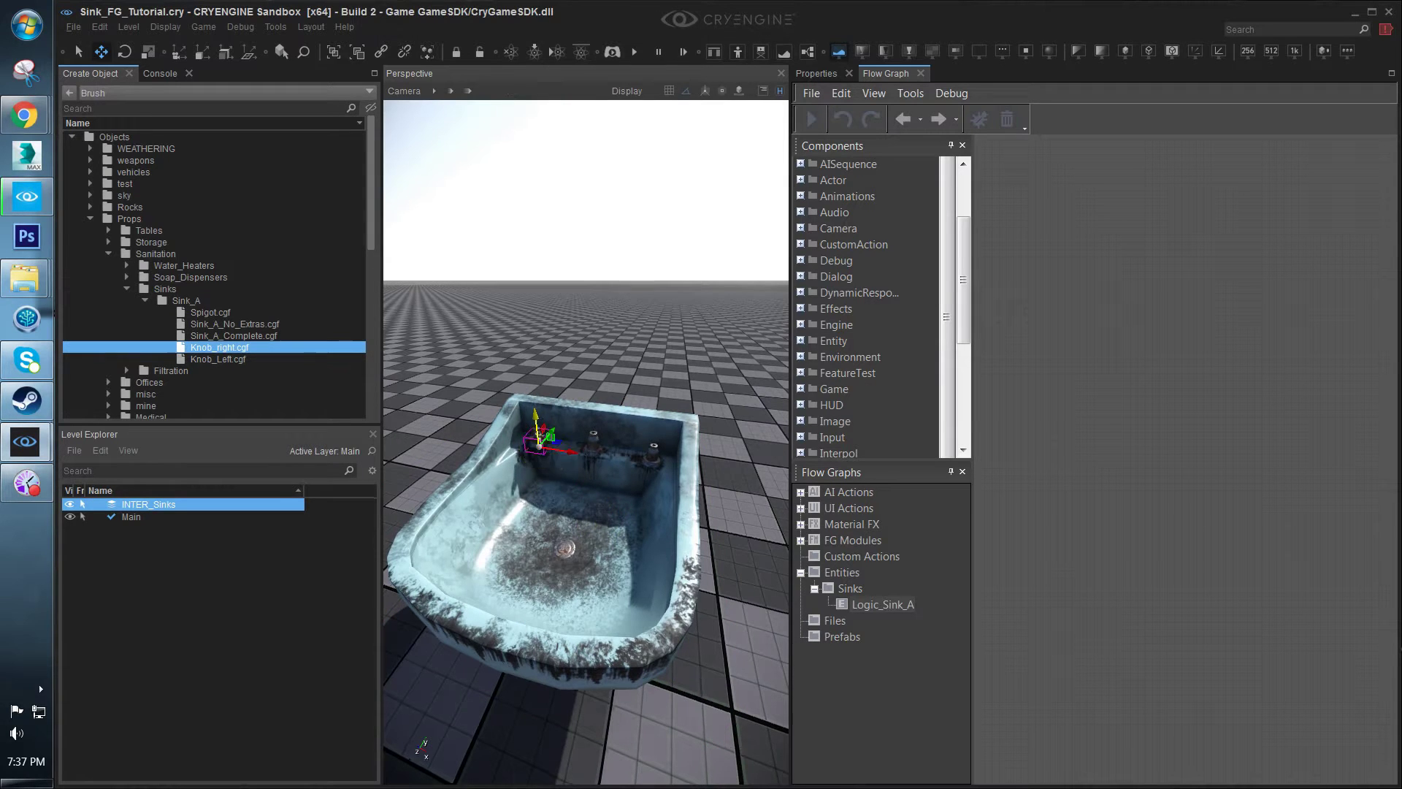
scroll(539, 446, "up", 5)
left_click_drag(477, 473, 502, 446)
Try adding the knob brush to the Logic_Sink_A graph, and convert the knob to a GeomEntity
right_click(1135, 392)
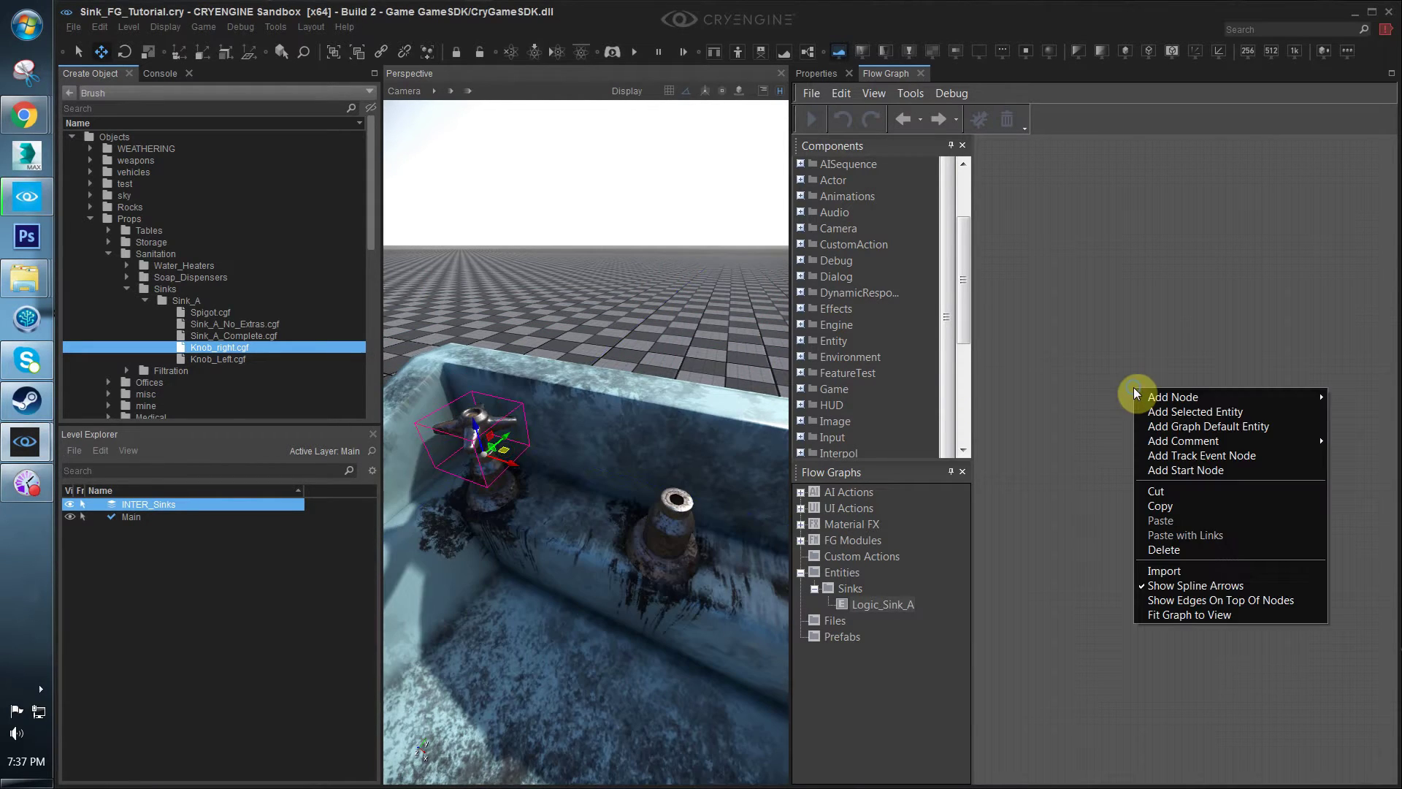
left_click(1180, 413)
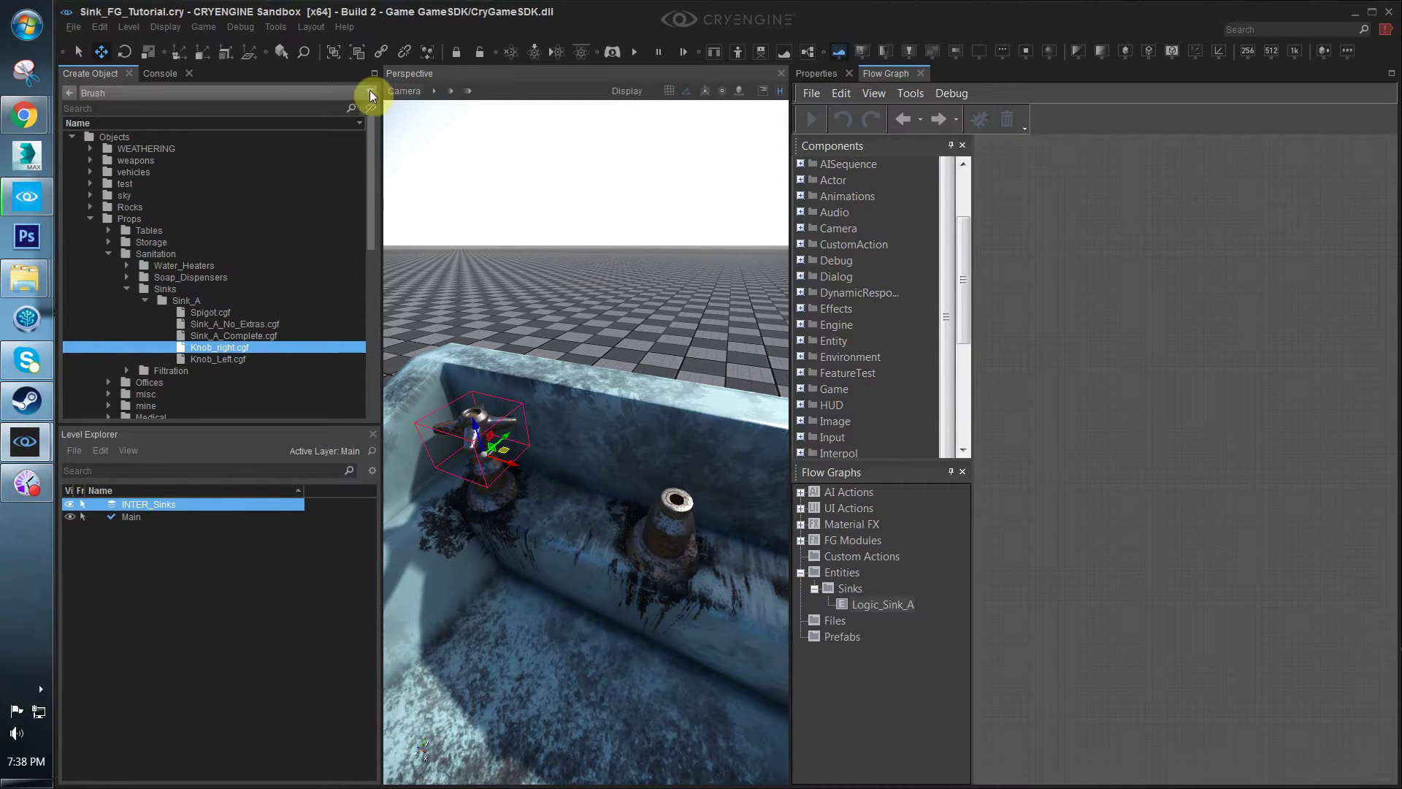
left_click(124, 27)
mouse_move(173, 147)
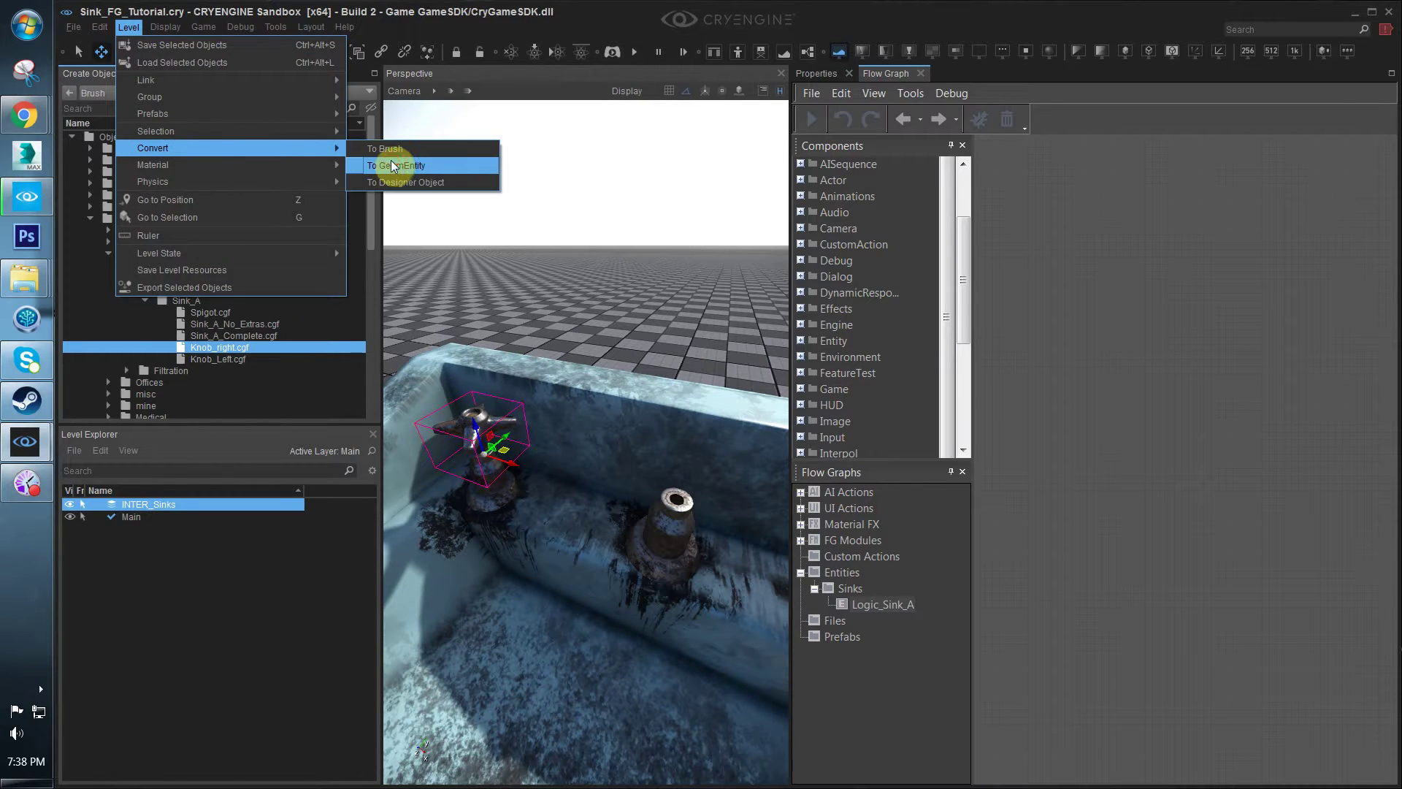
left_click(392, 167)
Add the selected knob entity to the Logic_Sink_A graph as a node, and delete that node
left_click(463, 394)
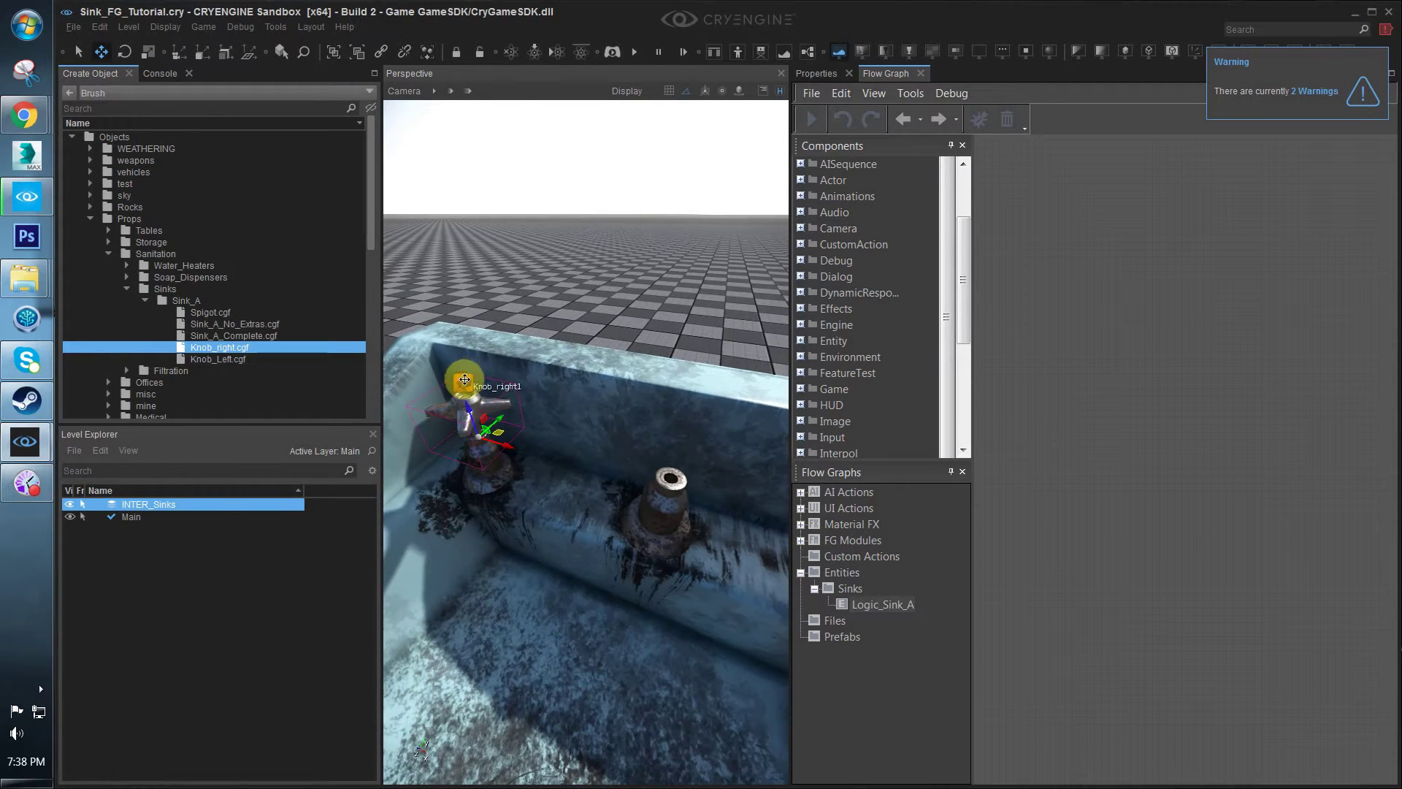
right_click(1088, 348)
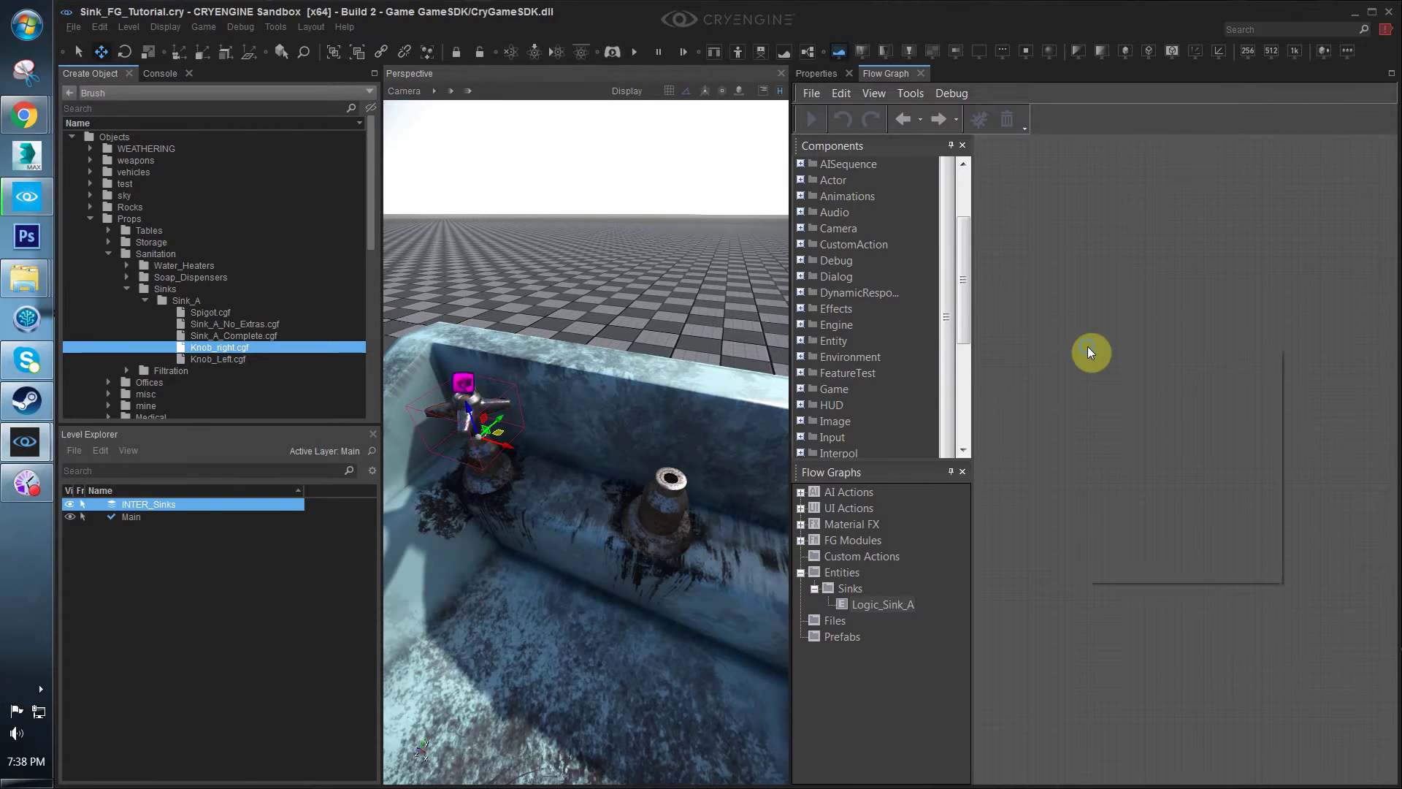
left_click(1123, 371)
left_click(1185, 320)
left_click(1184, 358)
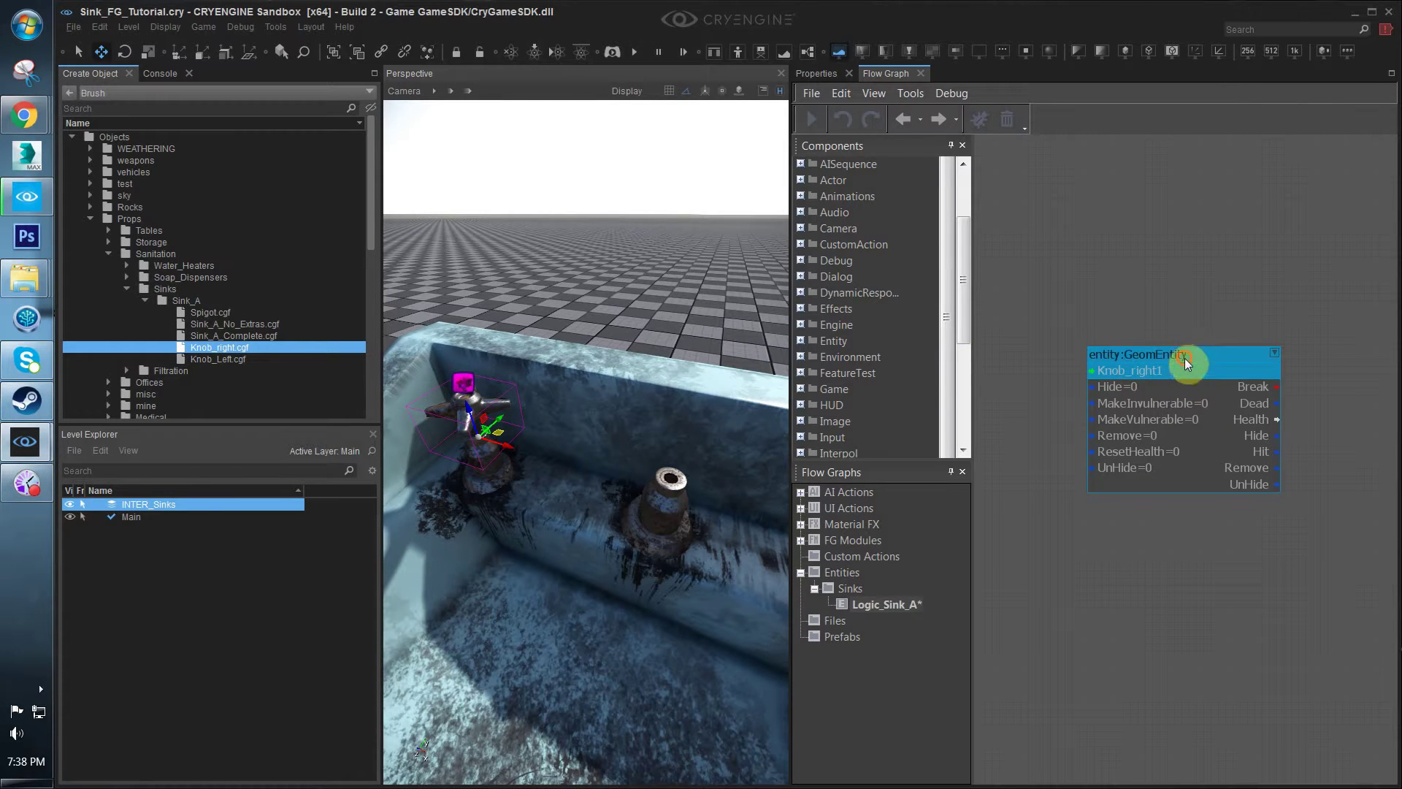
key("Delete")
Clone the knob entity and place the copy on the sink's right faucet stem
mouse_move(570, 423)
right_mouse_down()
mouse_move(523, 572)
mouse_move(550, 439)
right_mouse_up()
key("ctrl+c")
key("s")
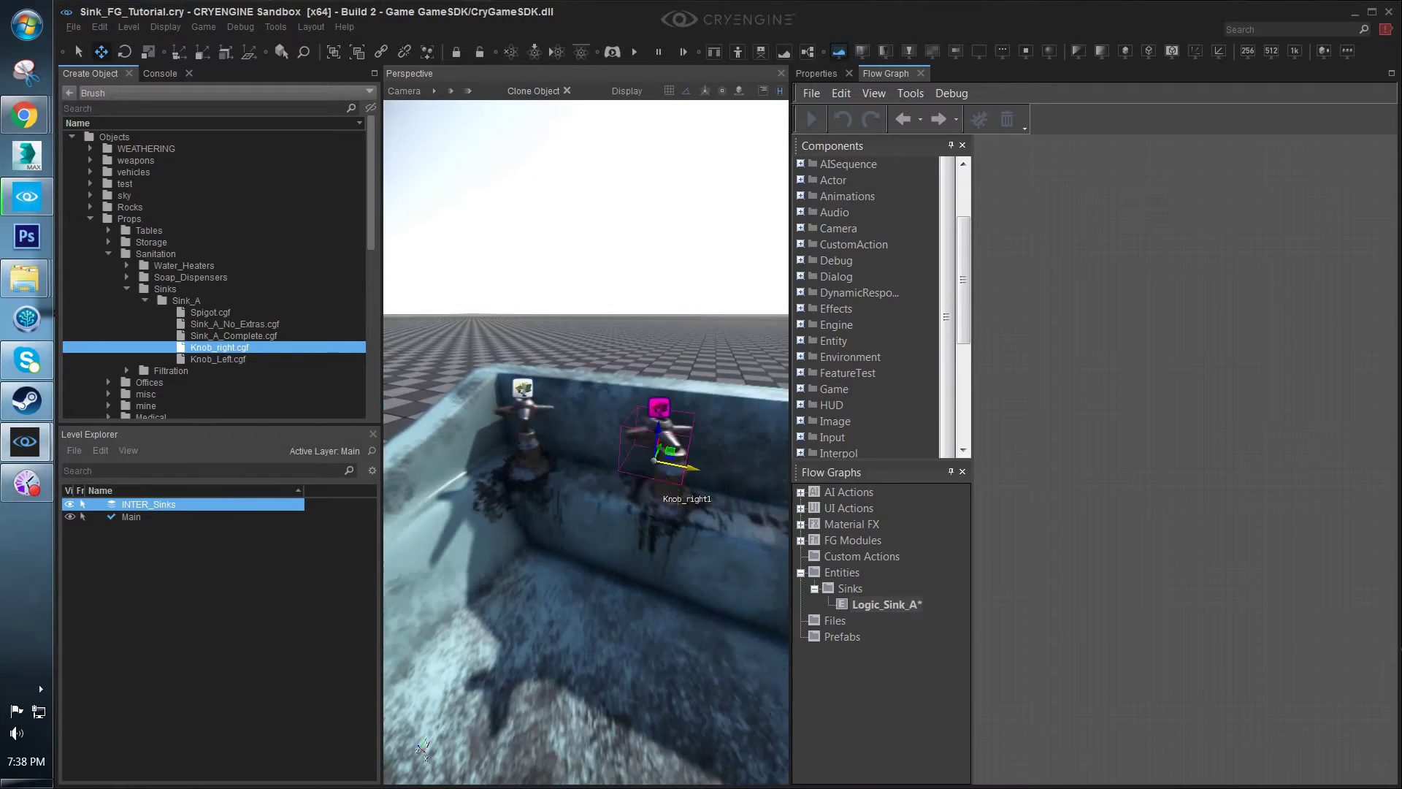
key("d")
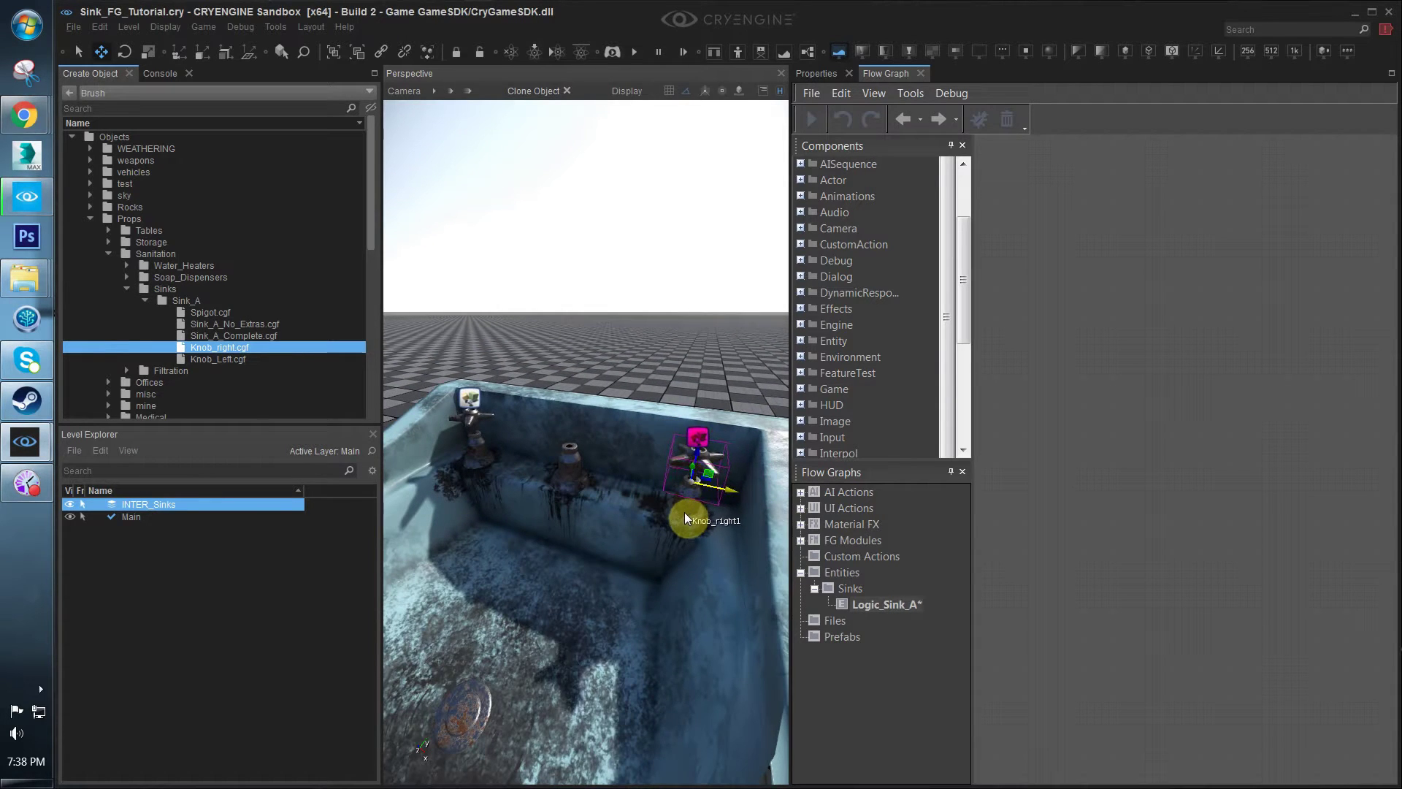
left_click(685, 511)
key("w")
right_click_drag(634, 550, 645, 558)
key("s")
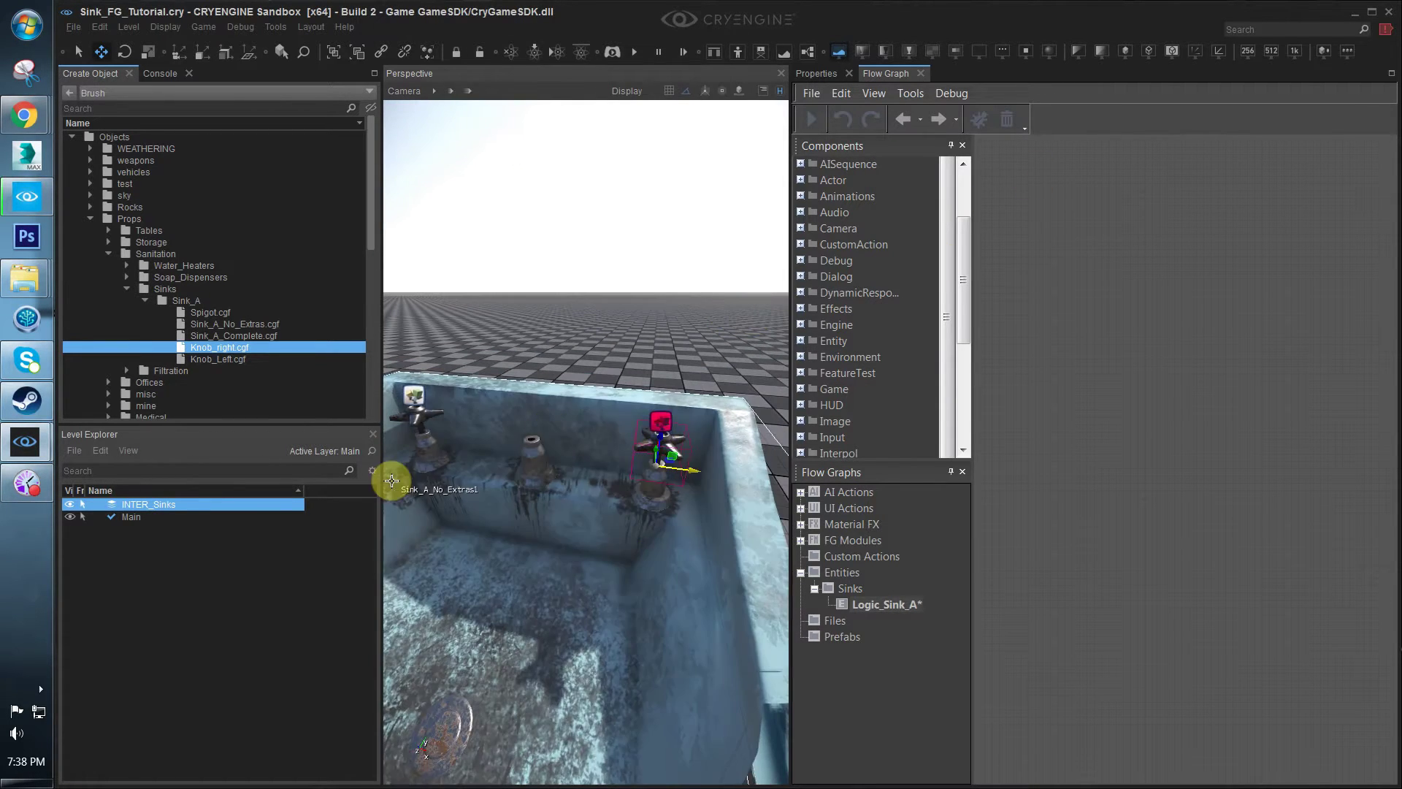
Rename the knob entity on the sink's right faucet stem as Knob_Right
right_click_drag(392, 482, 393, 479)
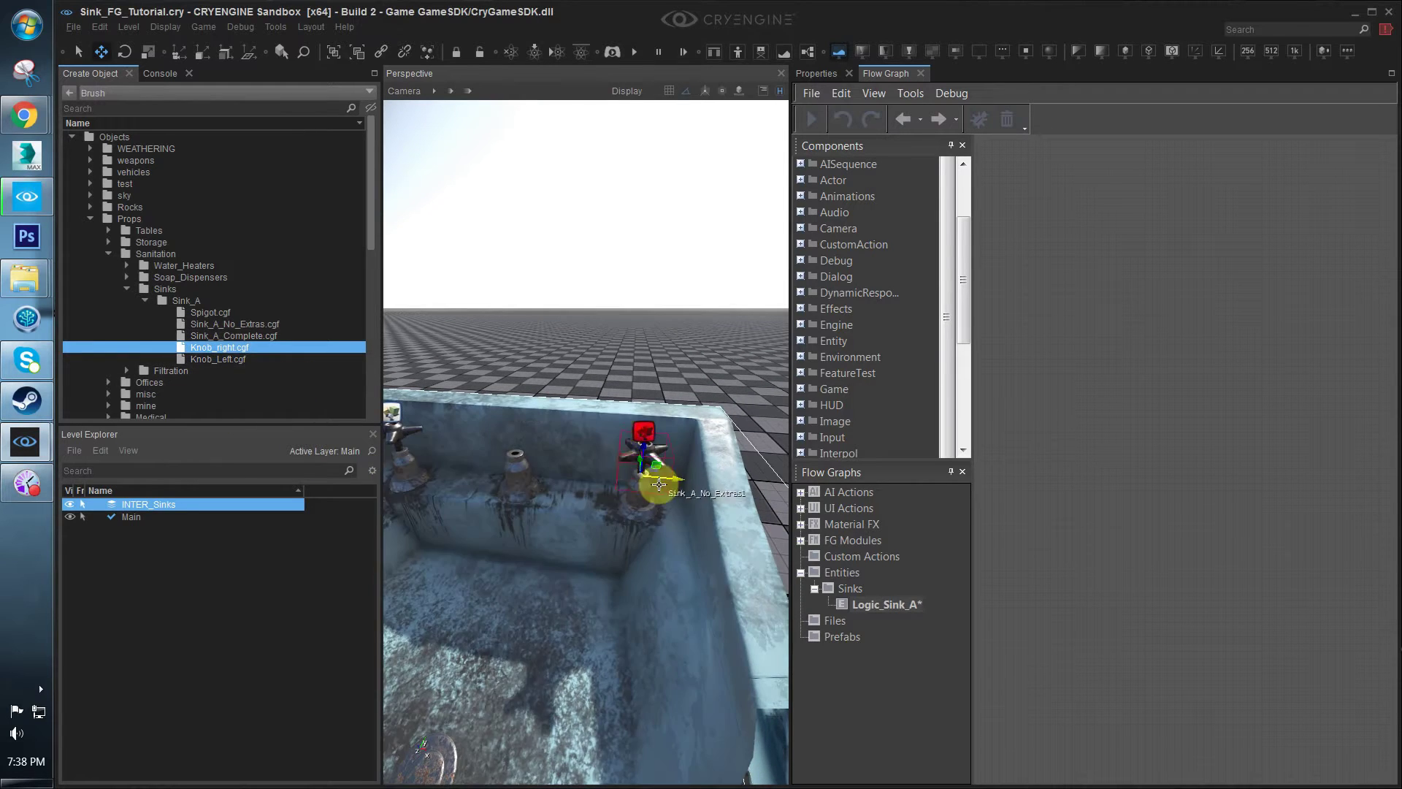
right_click_drag(631, 378, 623, 381)
left_click(816, 73)
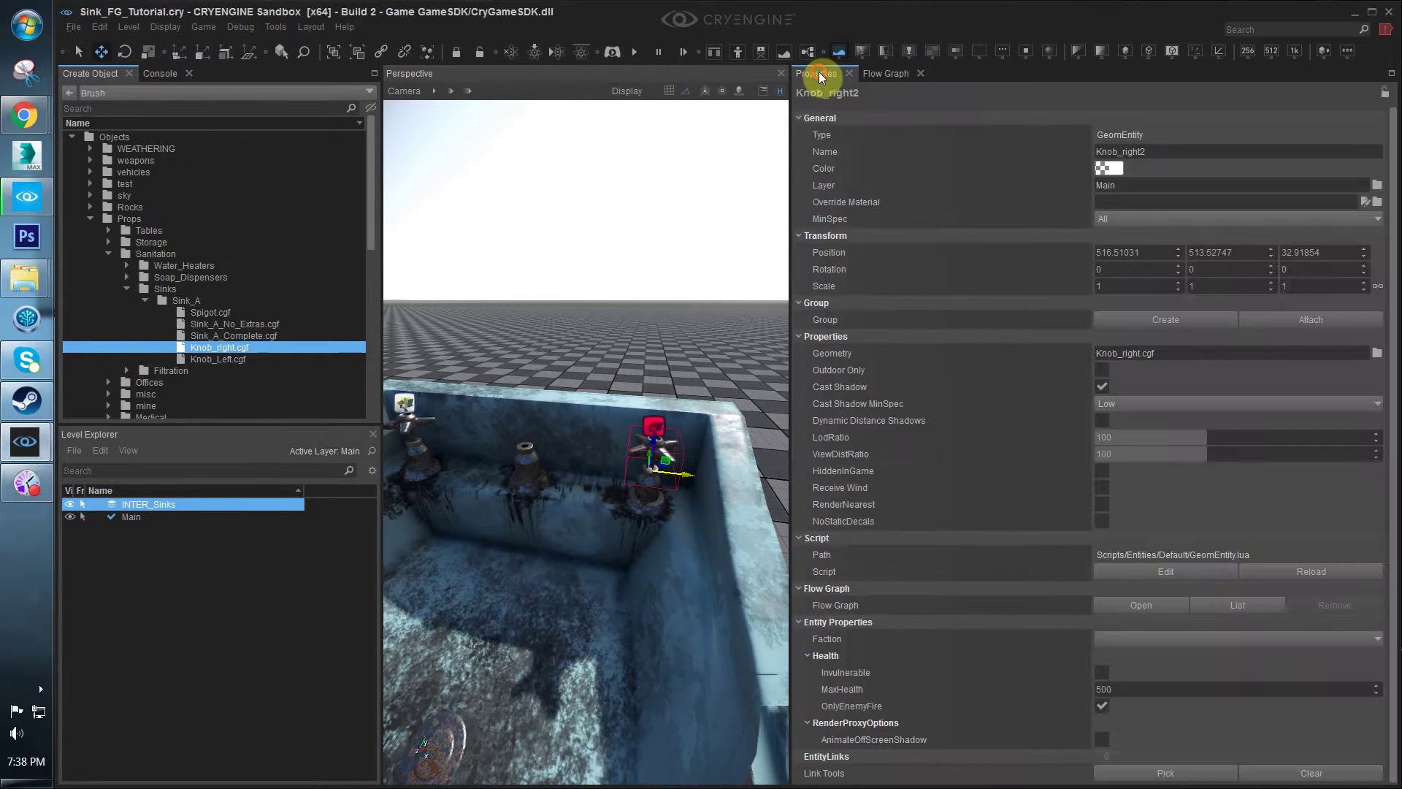
left_click(1173, 150)
left_click_drag(1168, 152, 1123, 165)
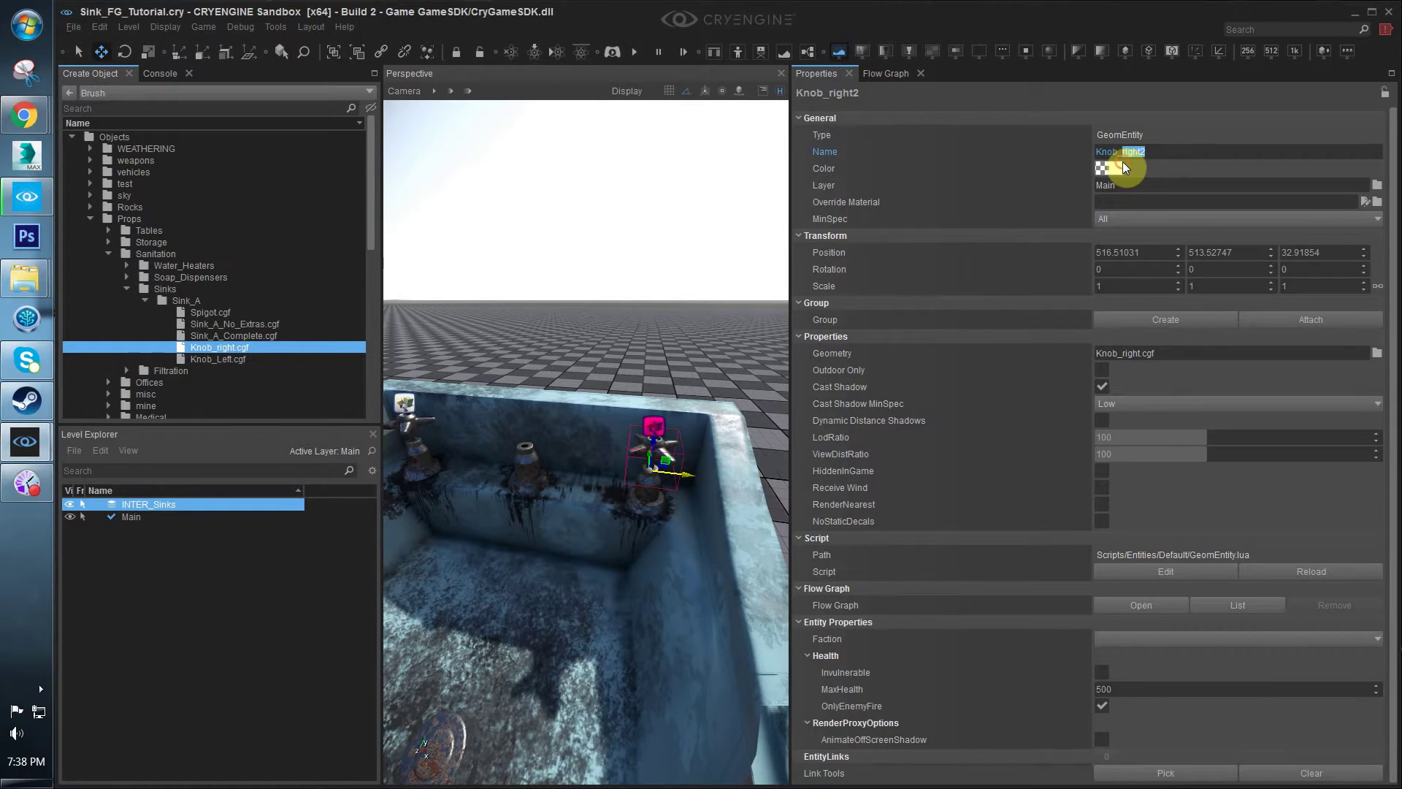
type("R")
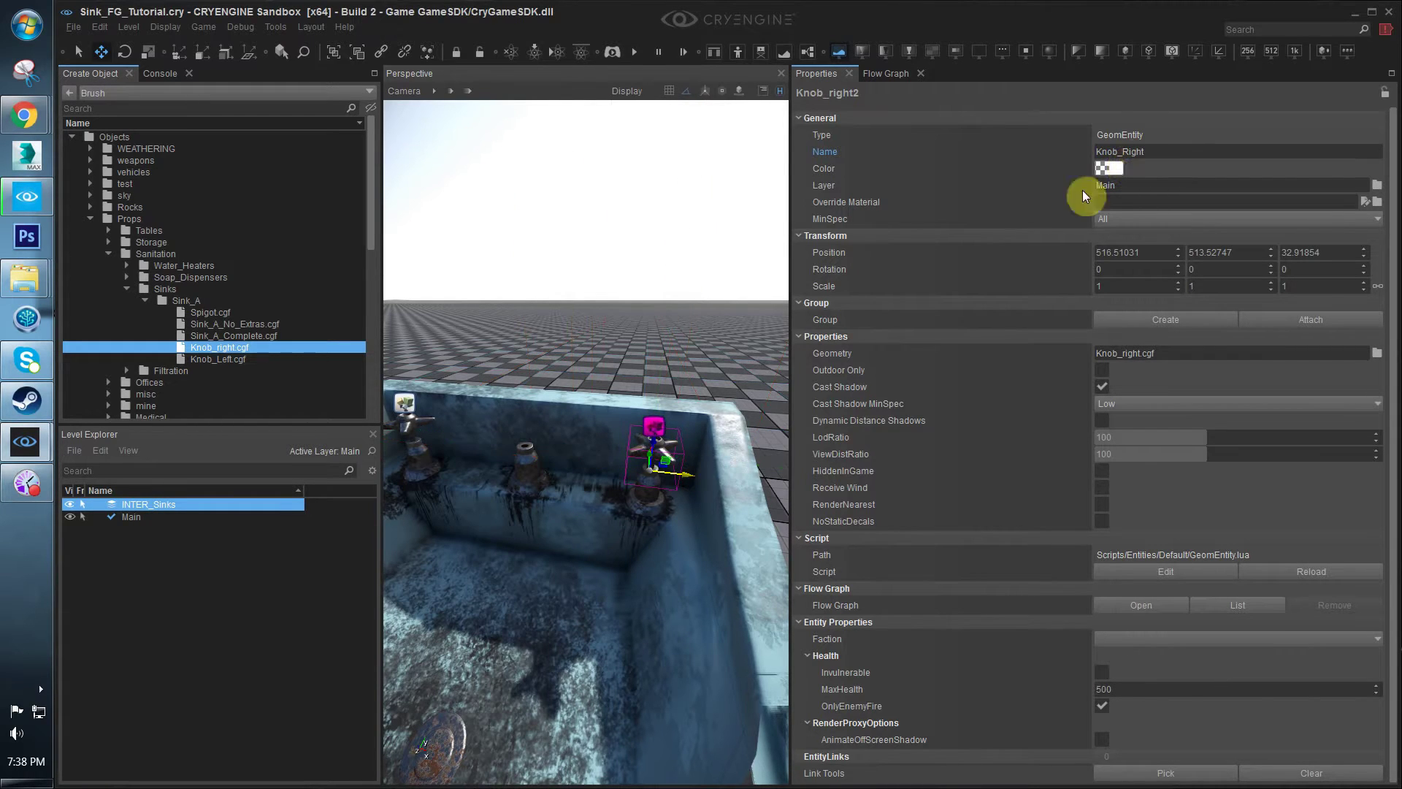
Rename the knob entity on the sink's left faucet stem as Knob_Left
left_click(395, 402)
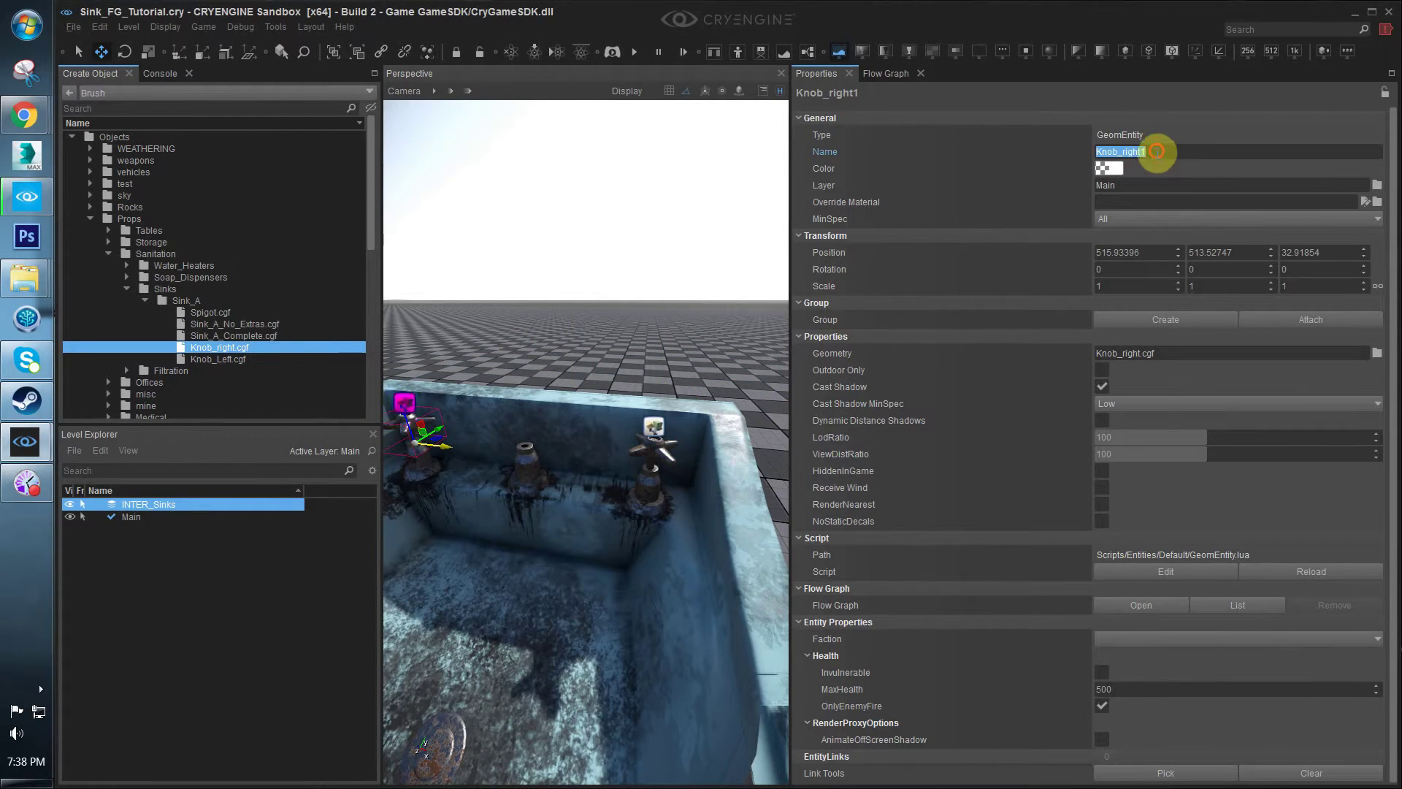
left_click_drag(1158, 150, 1125, 167)
type("Lef")
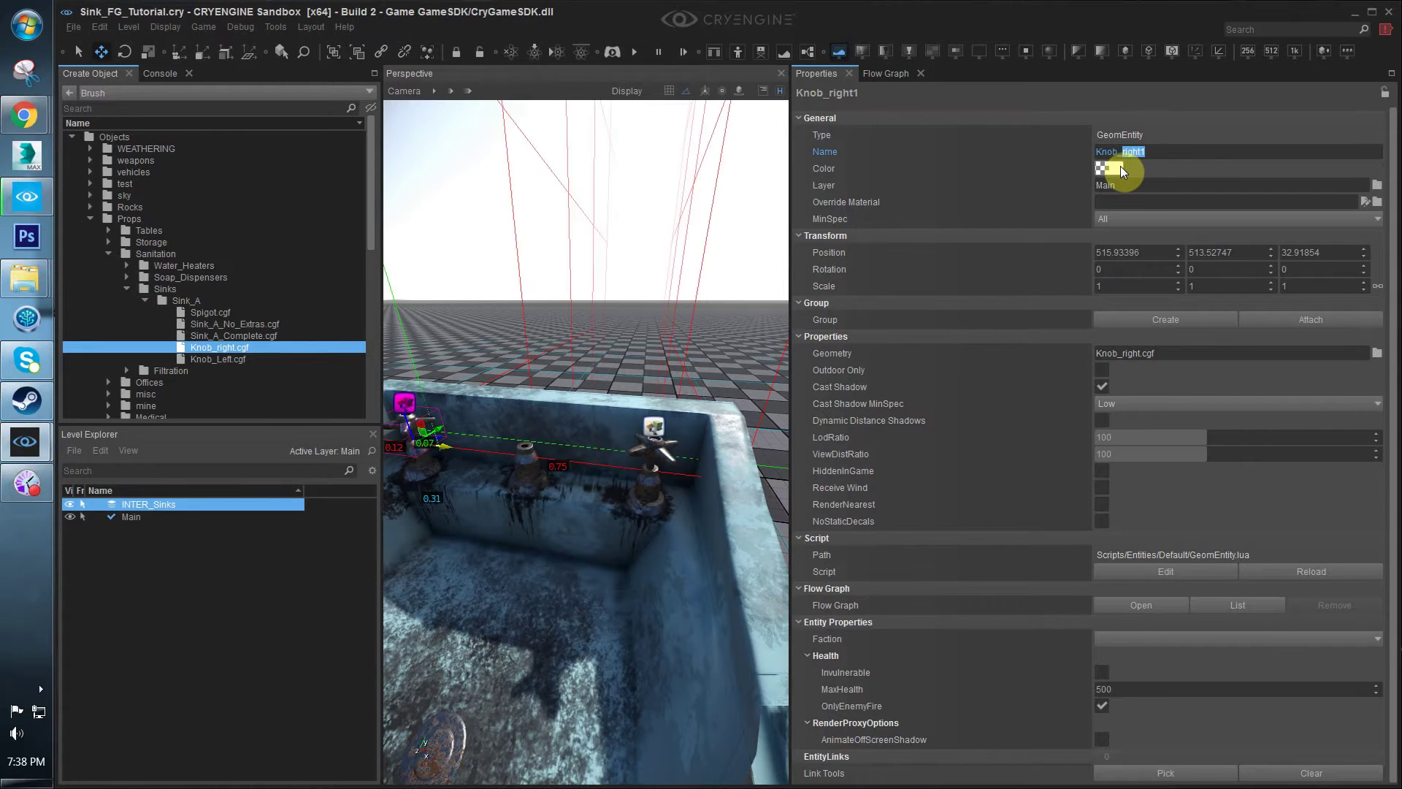
Place the Spigot.cgf brush at the sink and align it with the middle faucet stem
right_click_drag(584, 379, 626, 638)
left_click(192, 313)
left_click(549, 452)
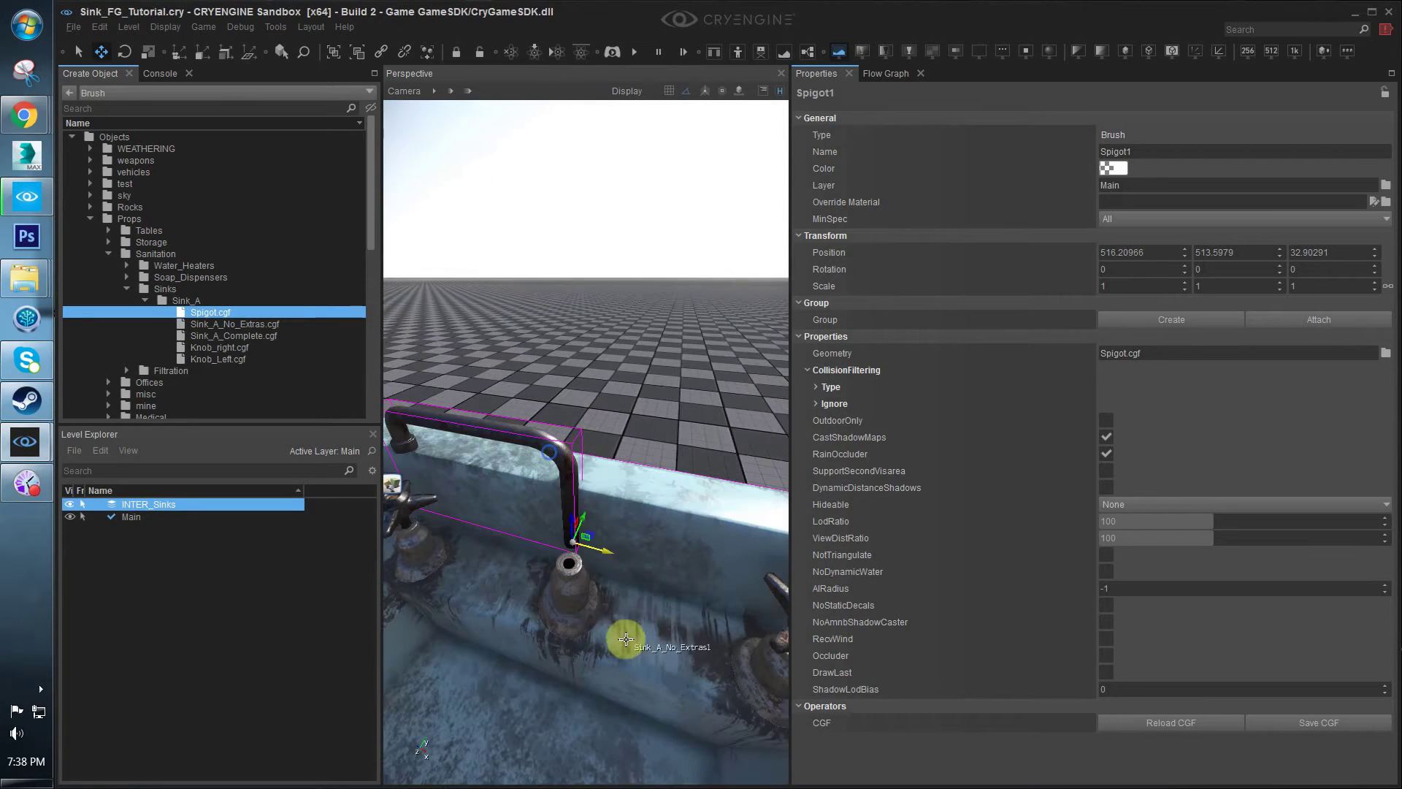
mouse_move(589, 534)
left_mouse_down()
mouse_move(574, 540)
mouse_move(589, 569)
left_mouse_up()
right_click_drag(597, 645, 594, 549)
Rotate the spigot about its vertical axis so it points over the basin, and deselect it
key("3")
left_click_drag(595, 549, 680, 576)
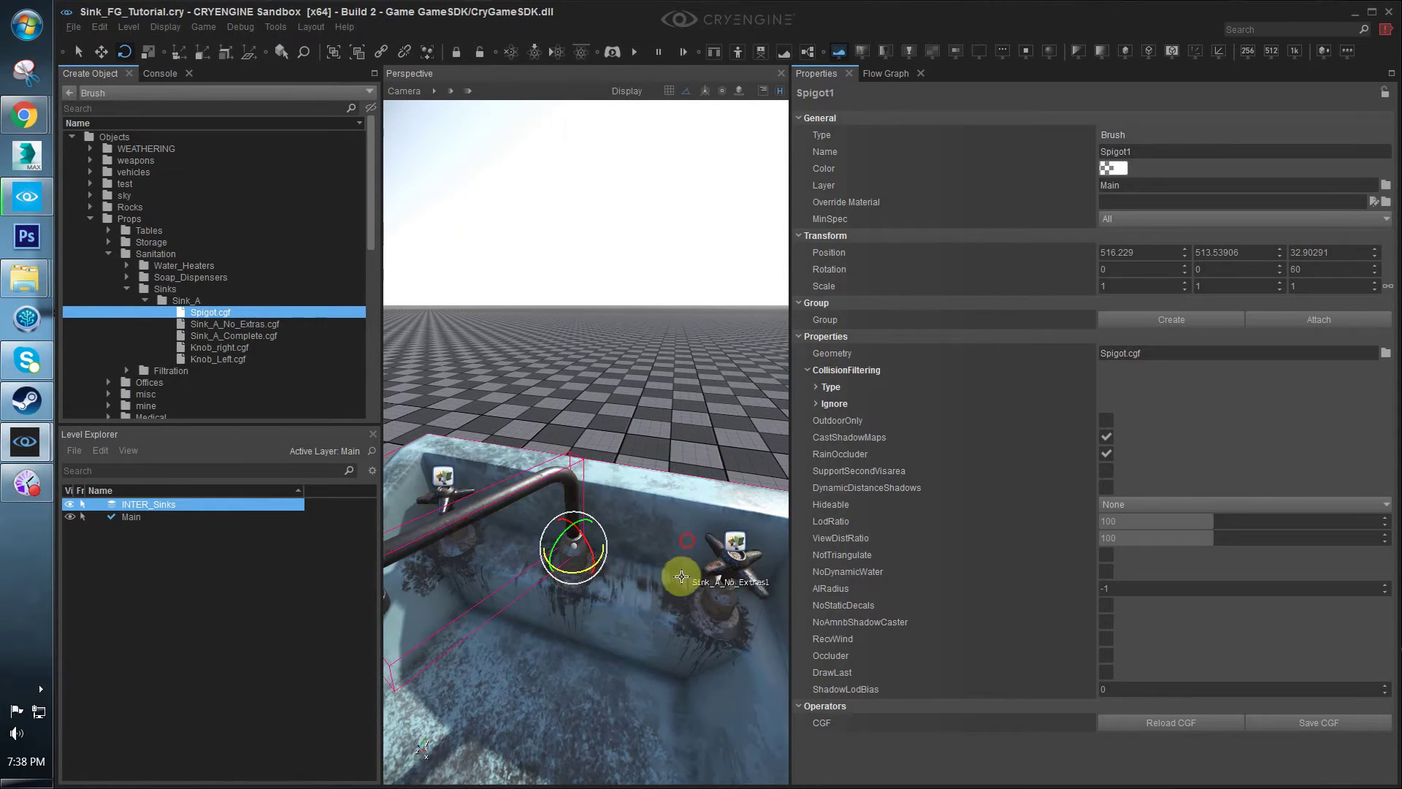
right_click_drag(622, 586, 669, 514)
left_click_drag(646, 518, 664, 510)
key("2")
right_click_drag(606, 380, 730, 438)
left_click(611, 376)
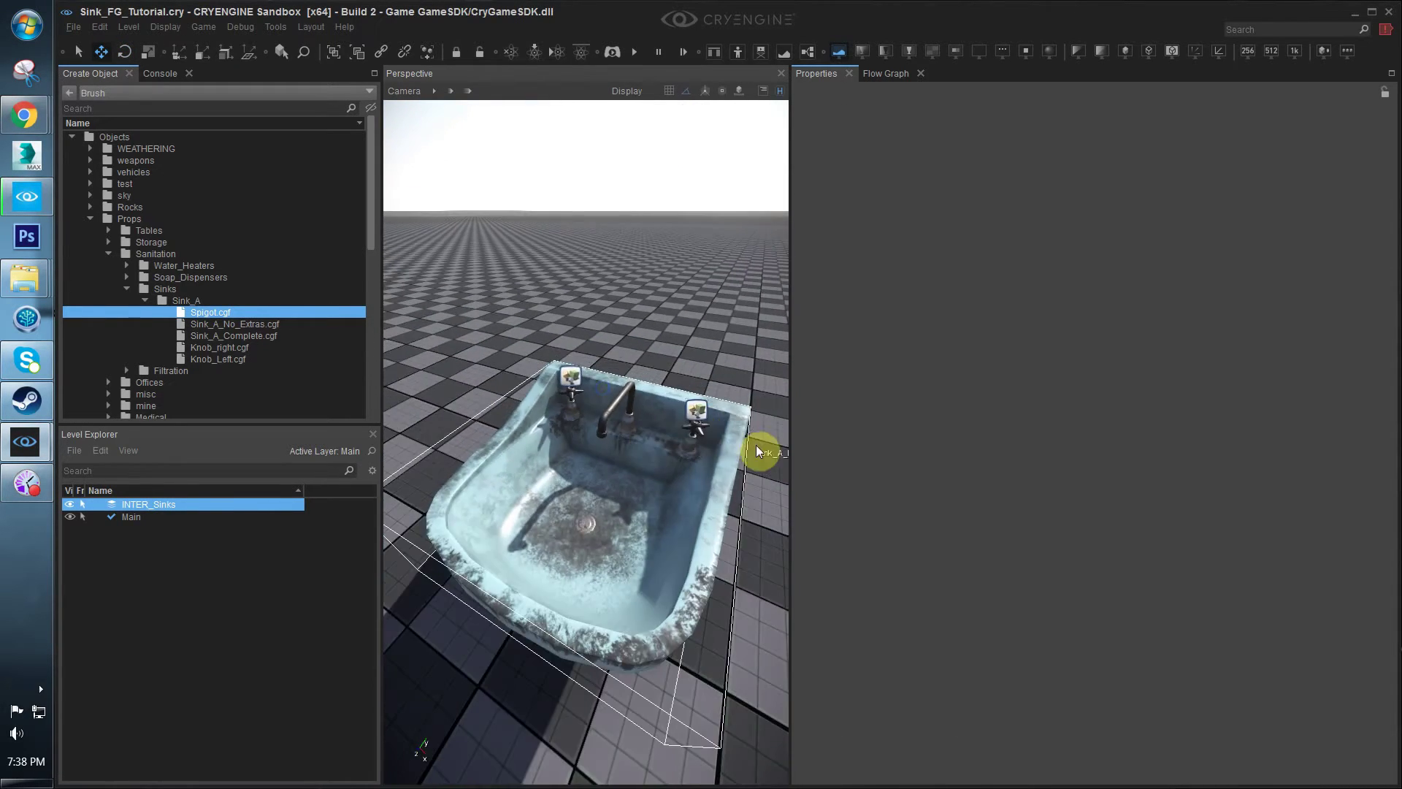
Widen the perspective viewport on both sides so the whole sink can be inspected
left_click_drag(792, 424, 876, 430)
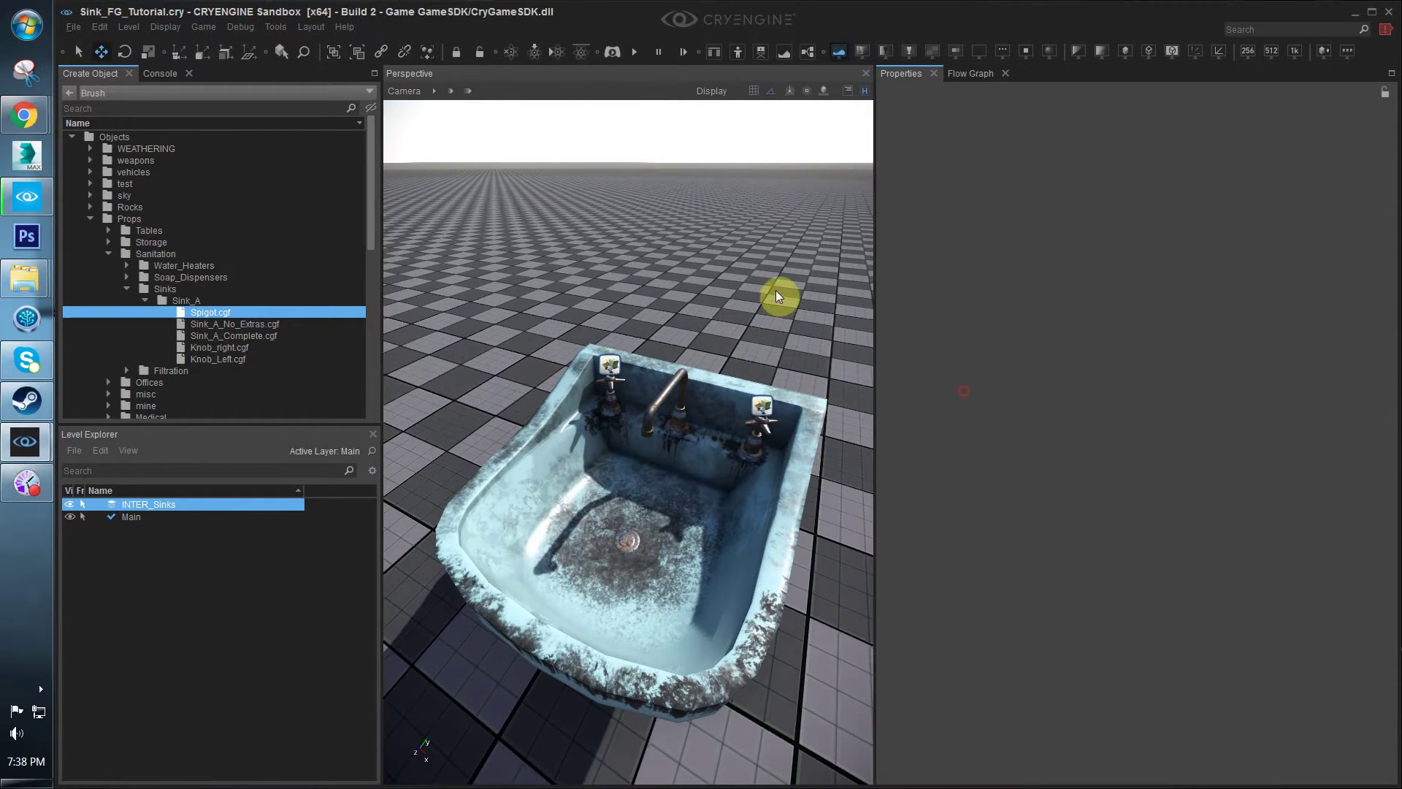
left_click_drag(382, 274, 281, 309)
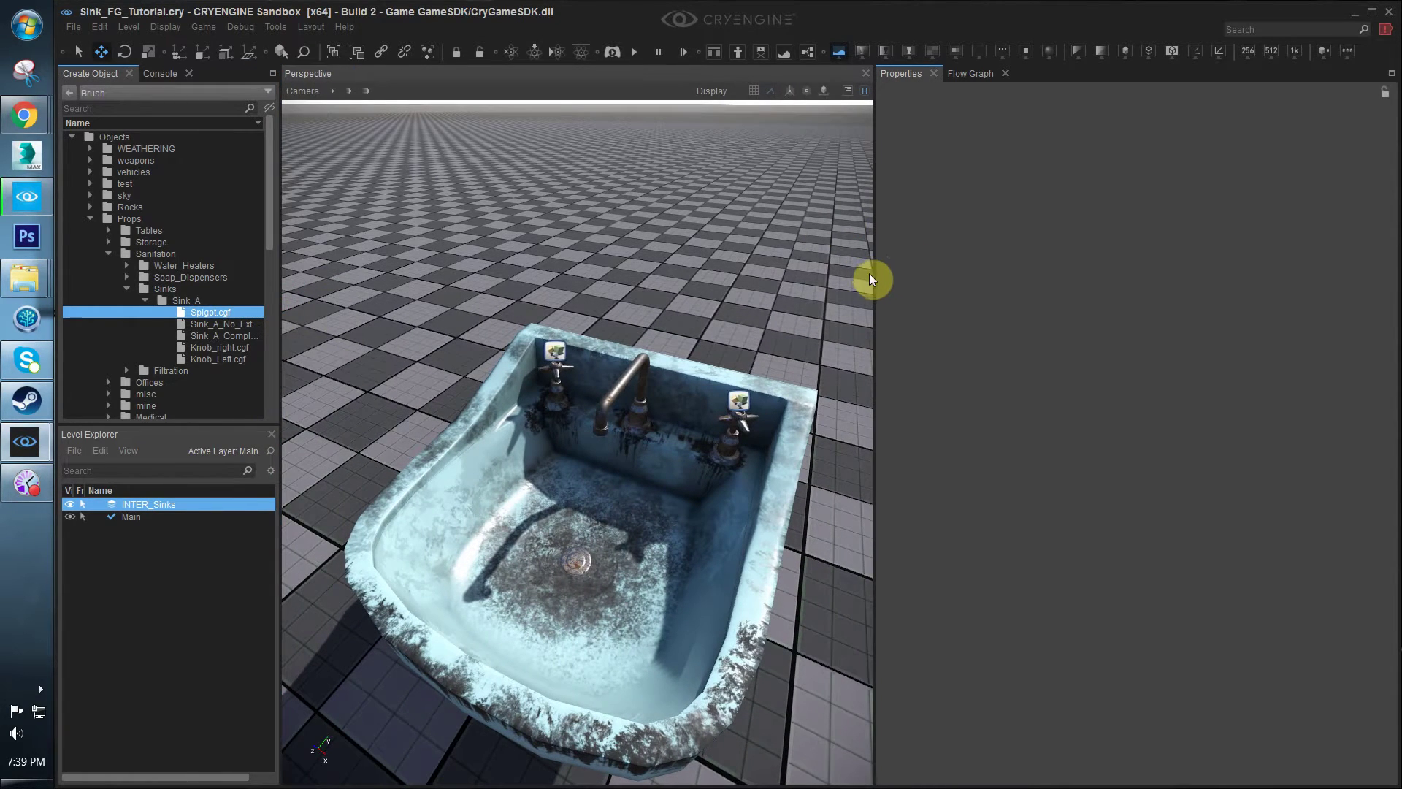
left_click_drag(869, 275, 837, 307)
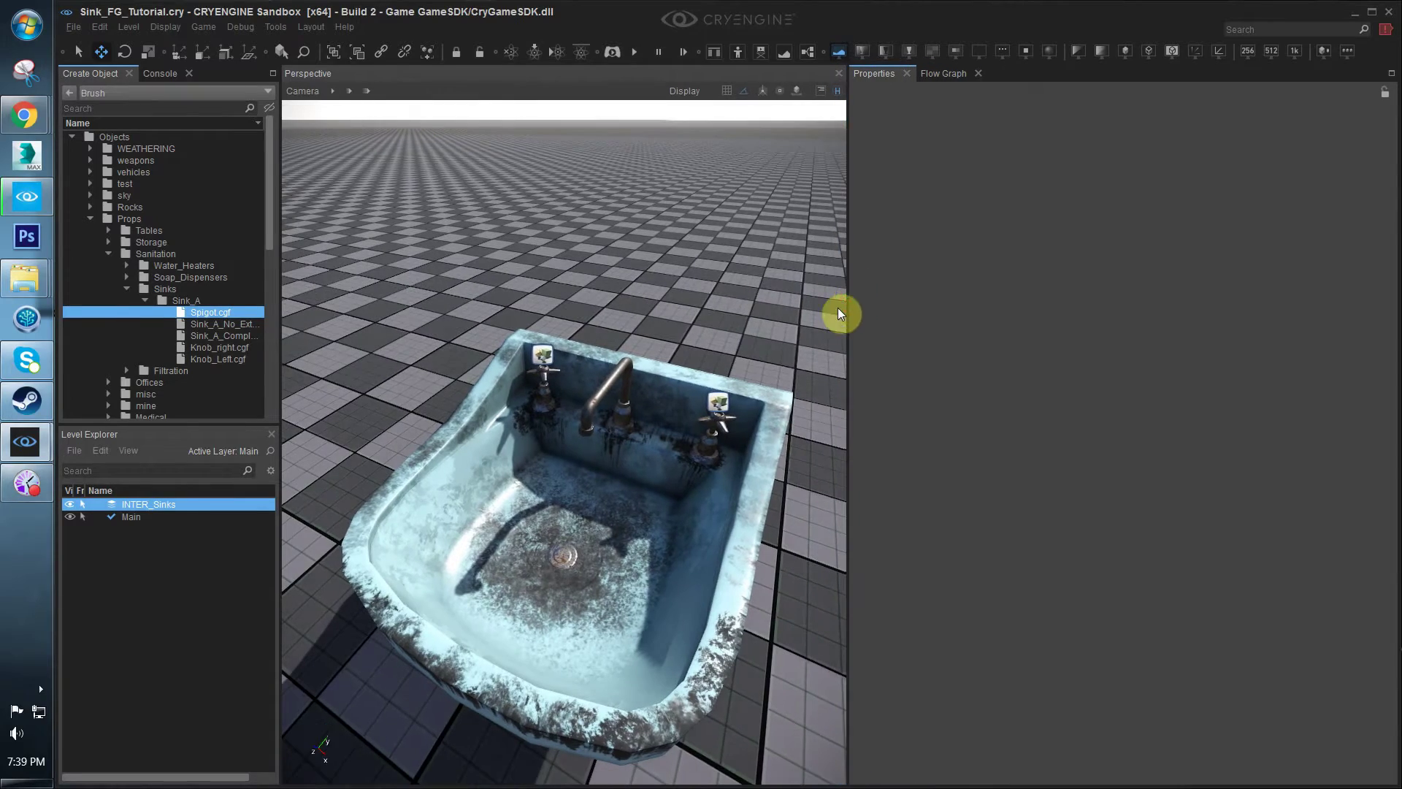
right_click_drag(730, 409, 620, 498)
right_click(621, 498)
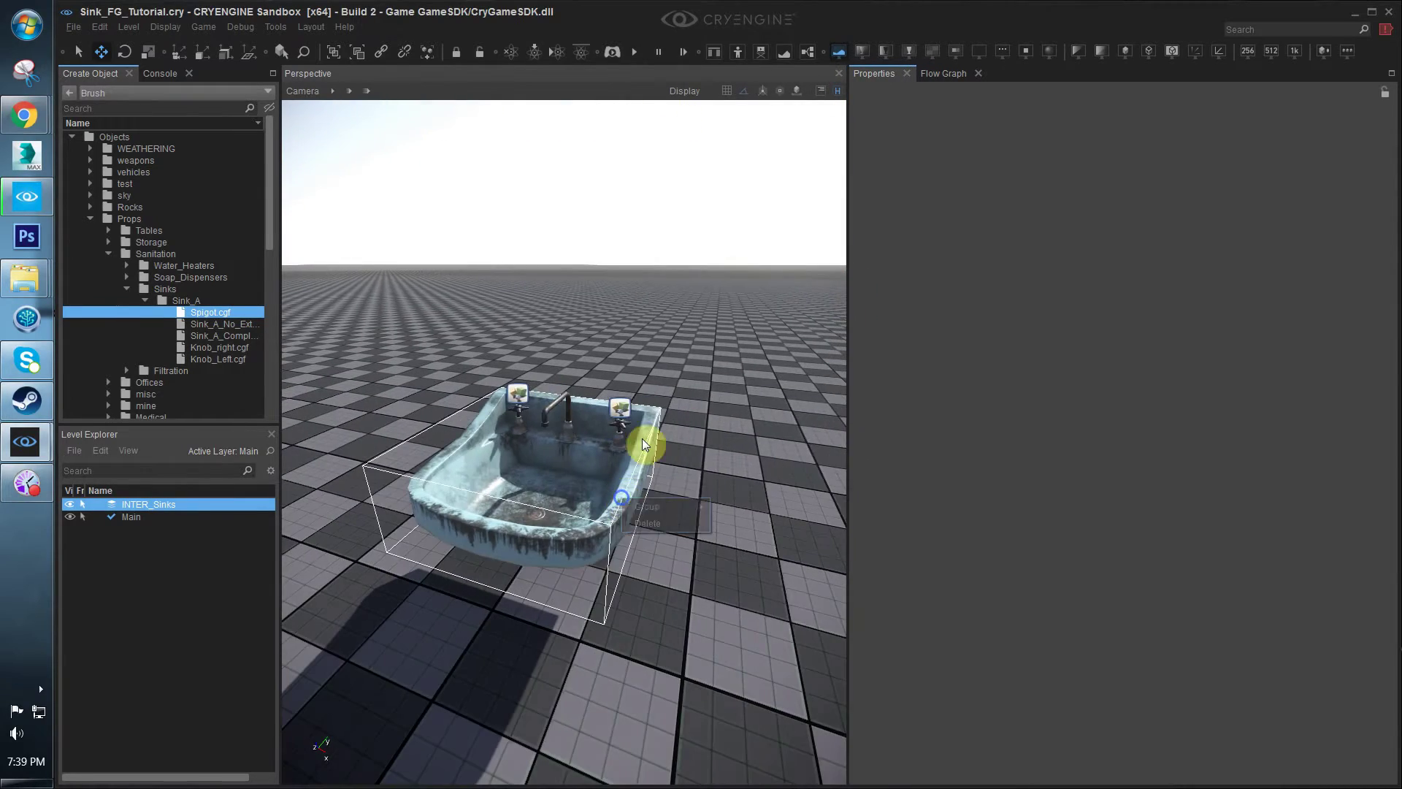
Return to the Logic_Sink_A flow graph and add a Game:Start node near the upper part of the canvas
left_click(945, 74)
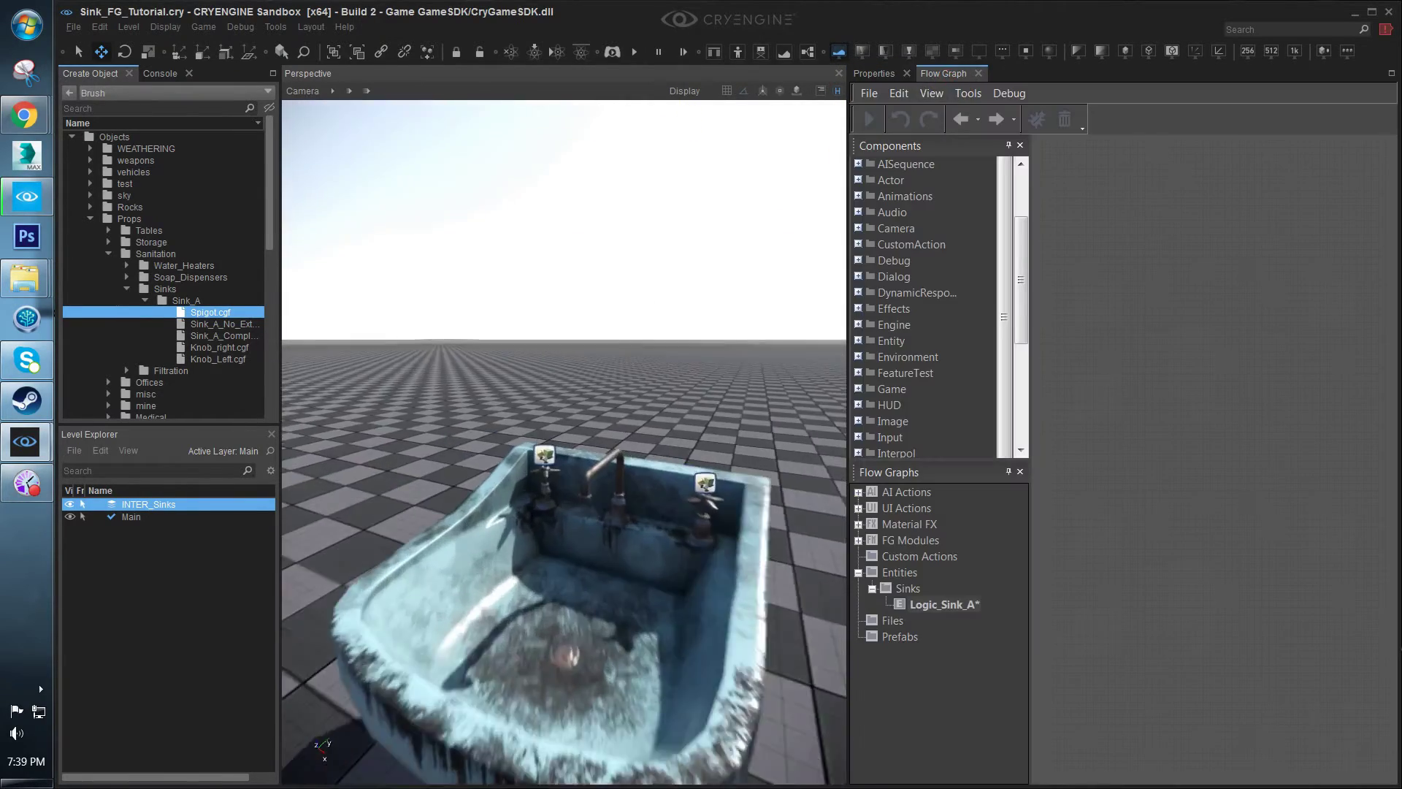
right_click_drag(555, 504, 548, 532)
right_click_drag(670, 442, 651, 426)
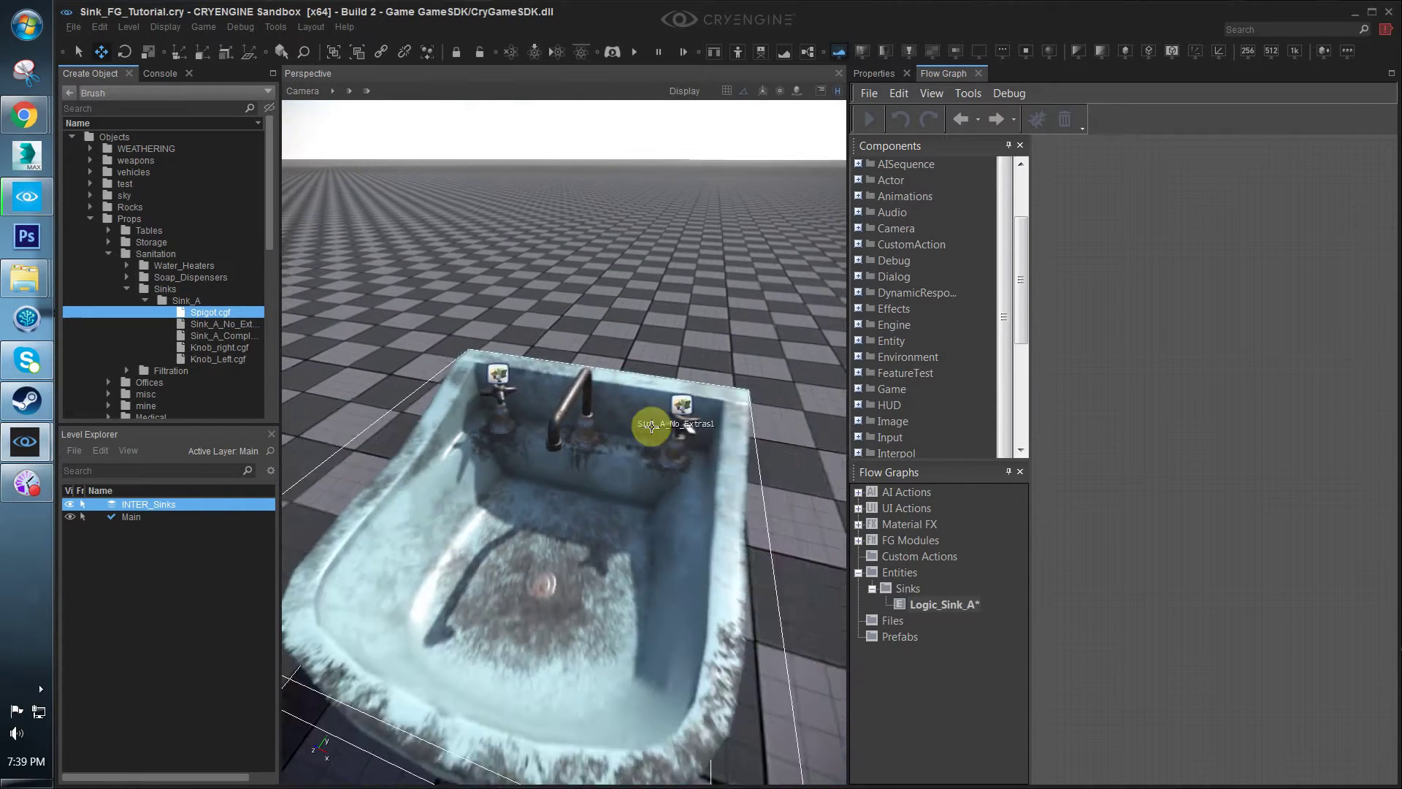
scroll(651, 426, "down", 2)
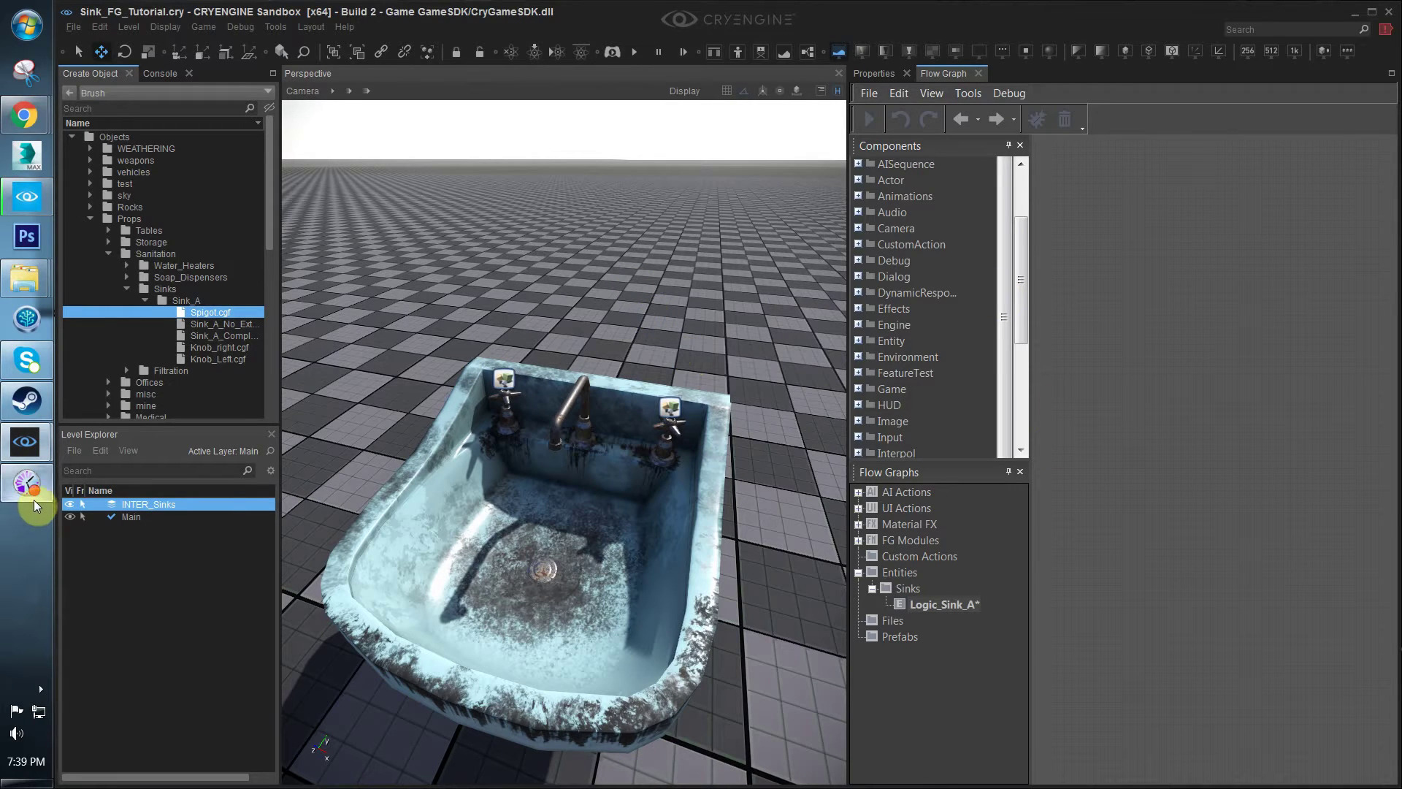
left_click(41, 694)
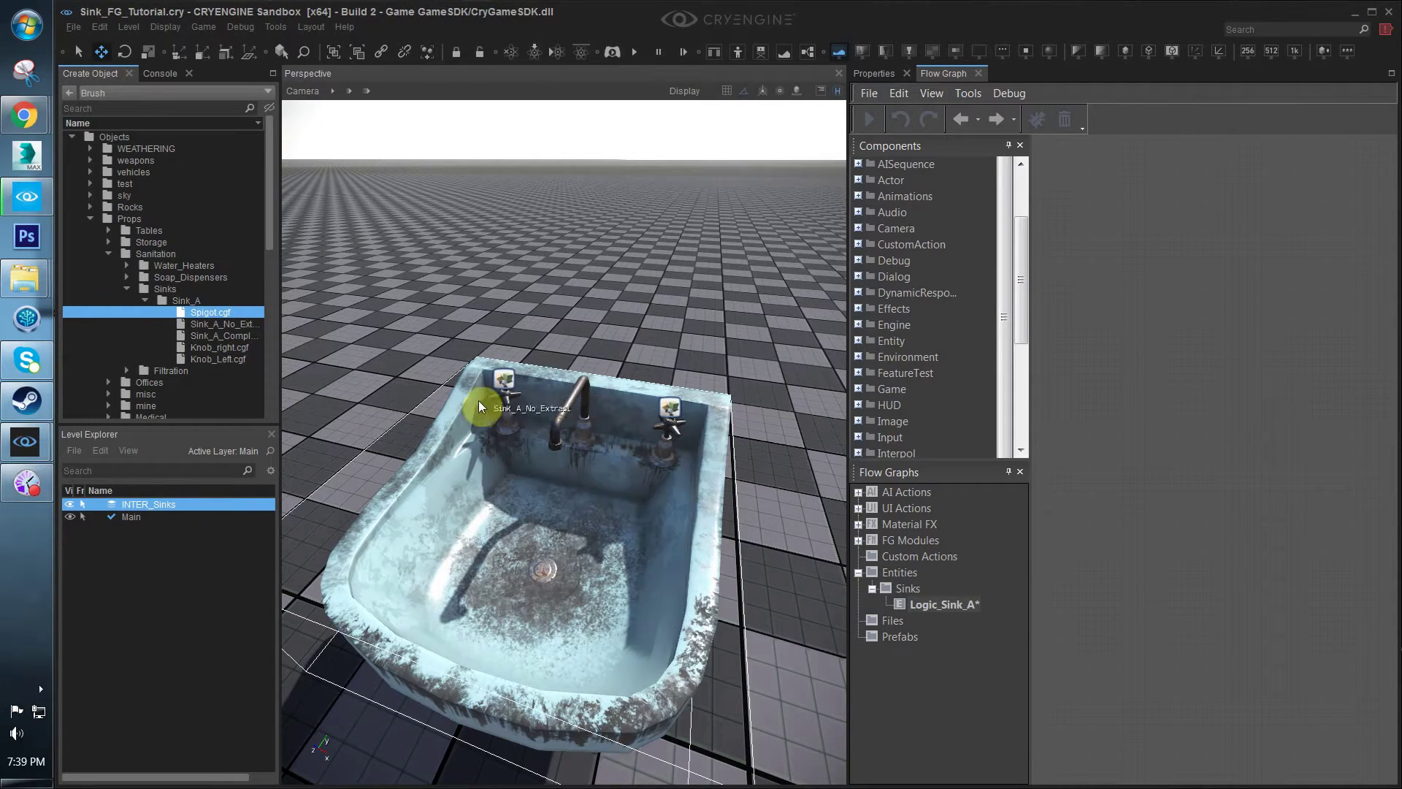
left_click(1215, 341)
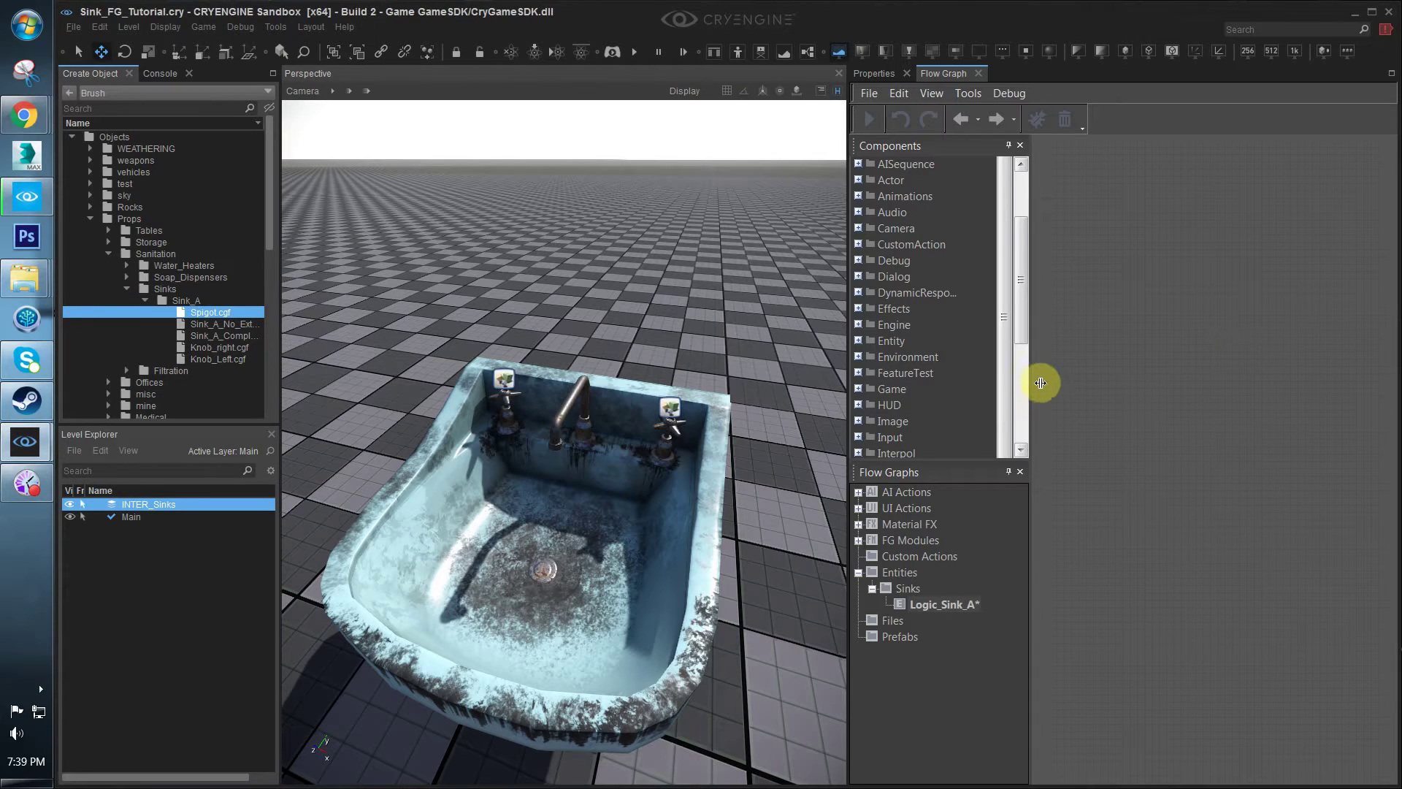
right_click(1112, 388)
left_click(1190, 454)
left_click_drag(1106, 388, 1124, 295)
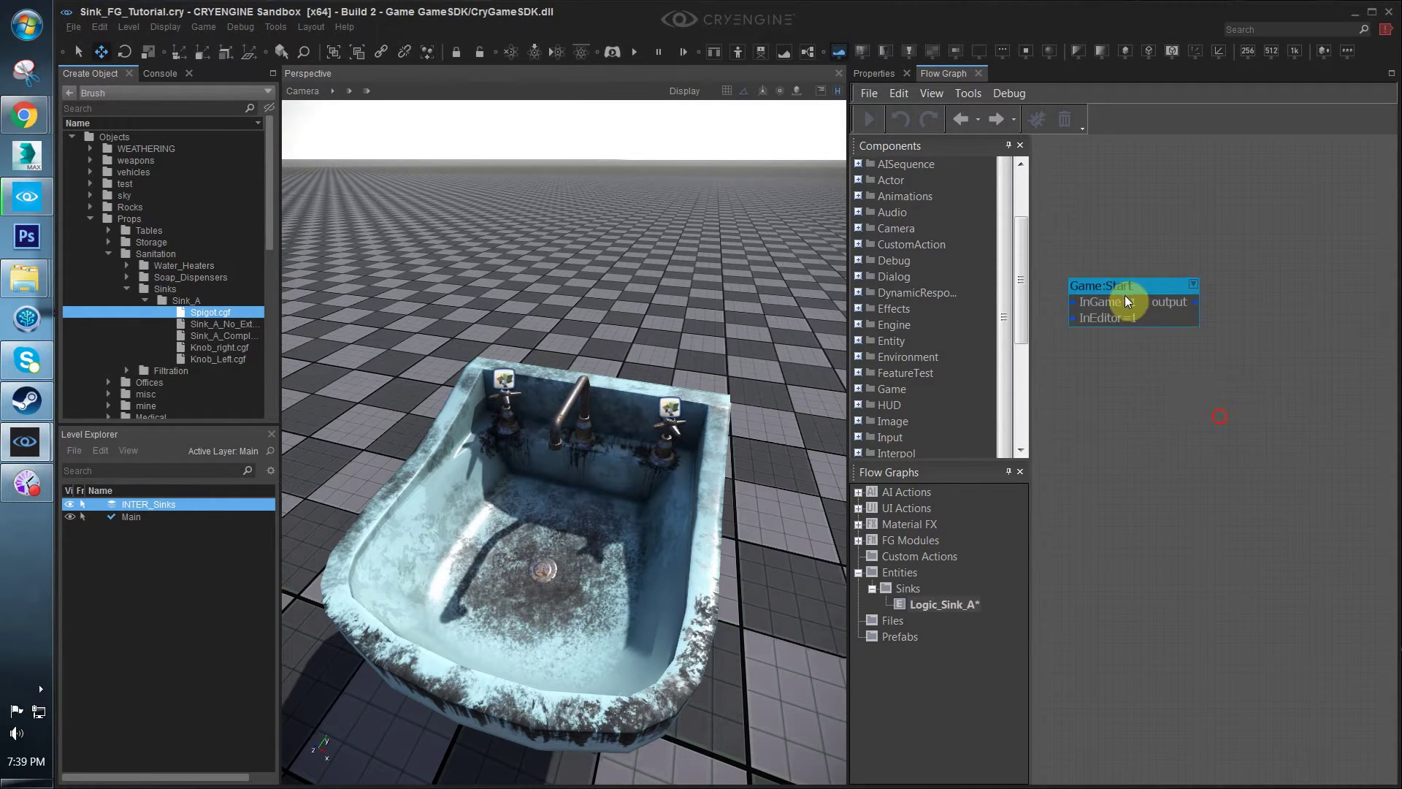
Add a Time:Timer node and place it just below and to the right of Game:Start
scroll(1141, 459, "down", 2)
type("q")
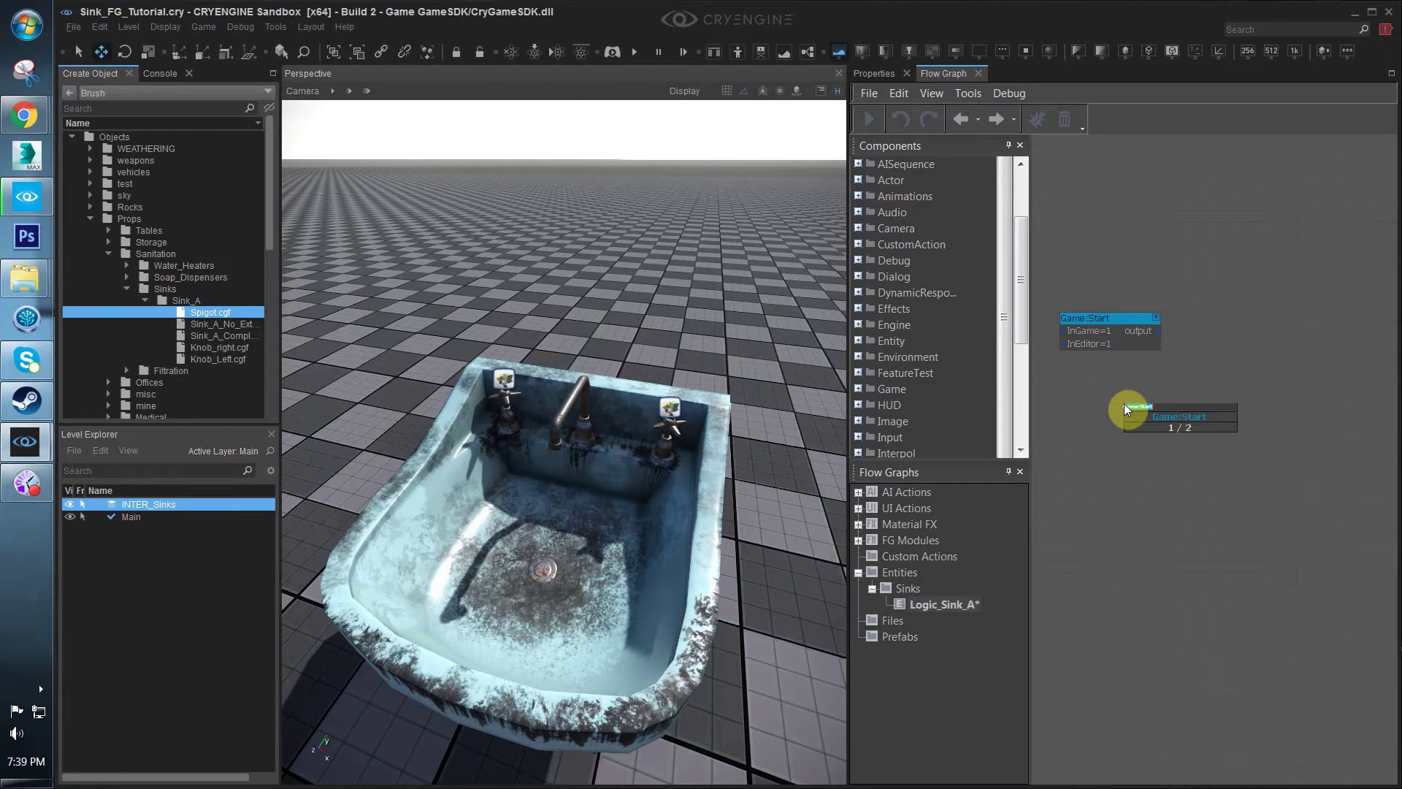
type("timer")
key("Return")
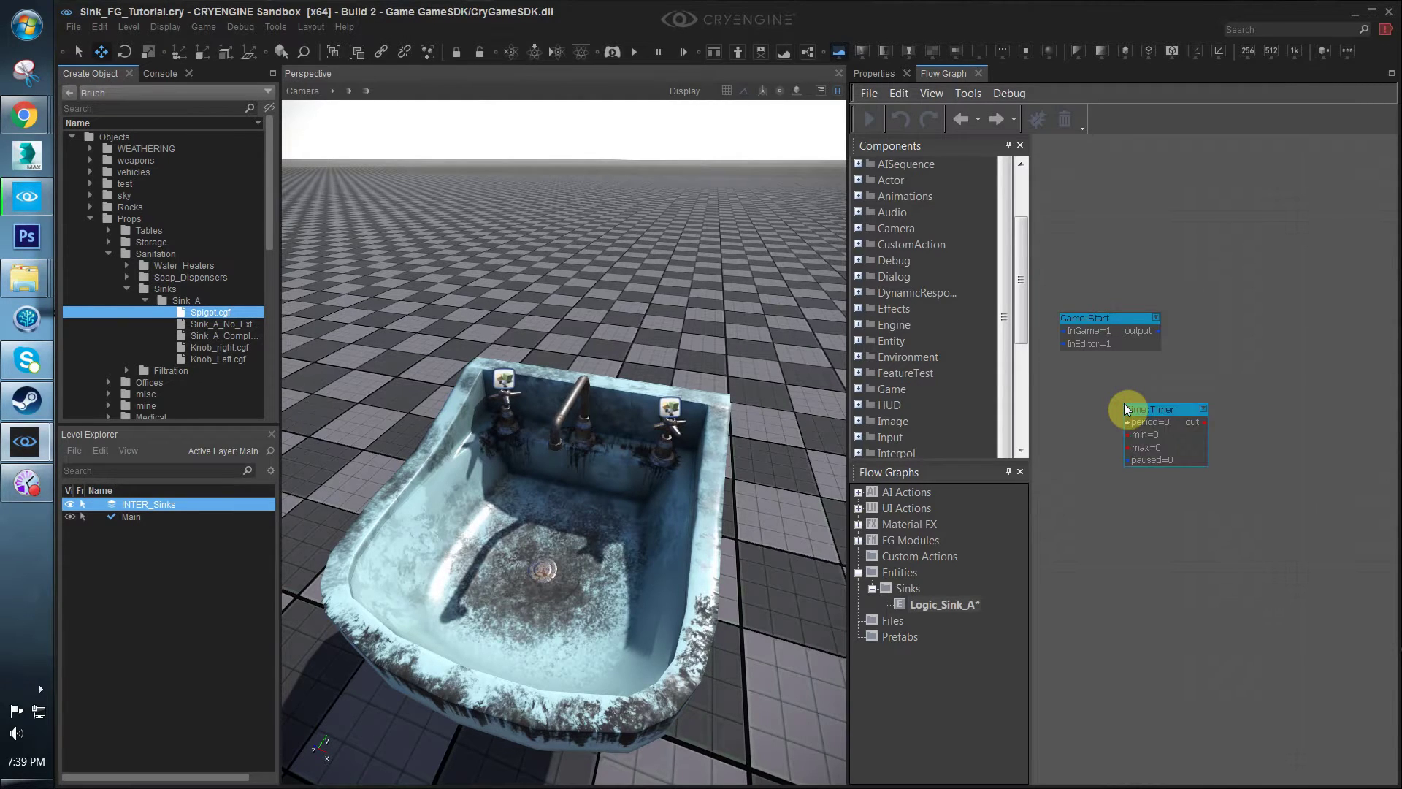
left_click_drag(1139, 408, 1163, 379)
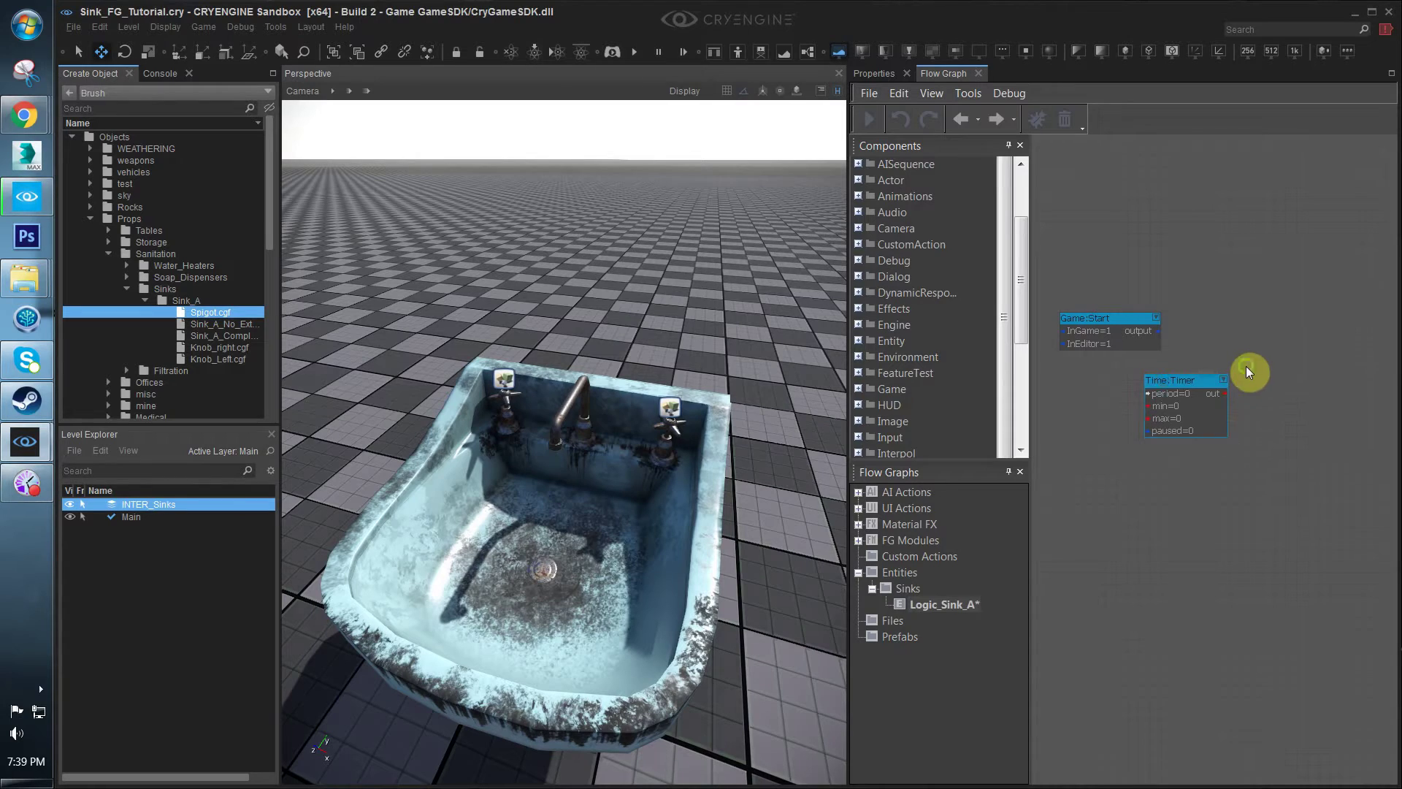
Add a Physics:RayCastCamera node and place it to the right of the Time:Timer node
middle_click_drag(1246, 366, 1199, 369)
key("q")
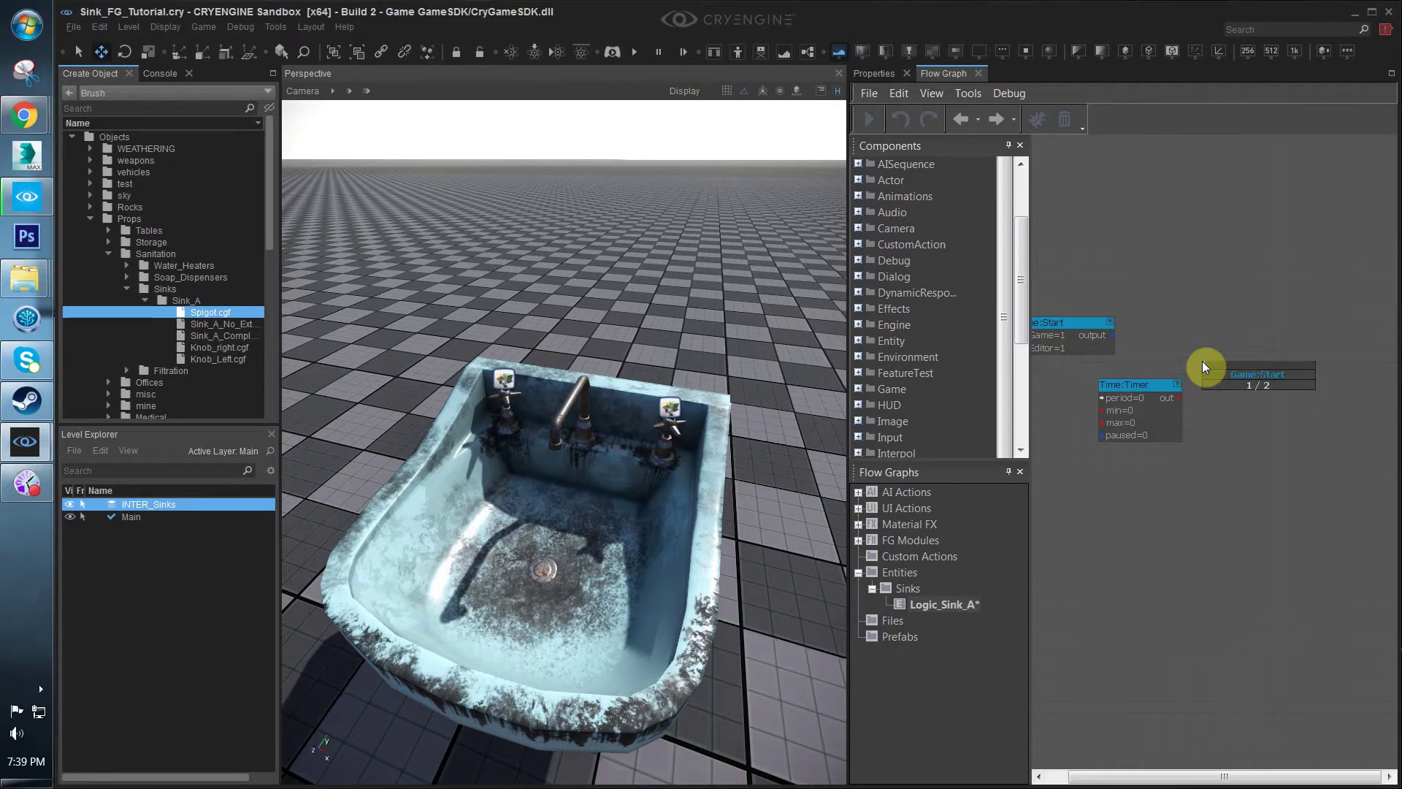
key("BackSpace")
key("BackSpace")
key("BackSpace")
key("BackSpace")
key("BackSpace")
type("raycastcam")
key("Return")
left_click_drag(1251, 362, 1286, 341)
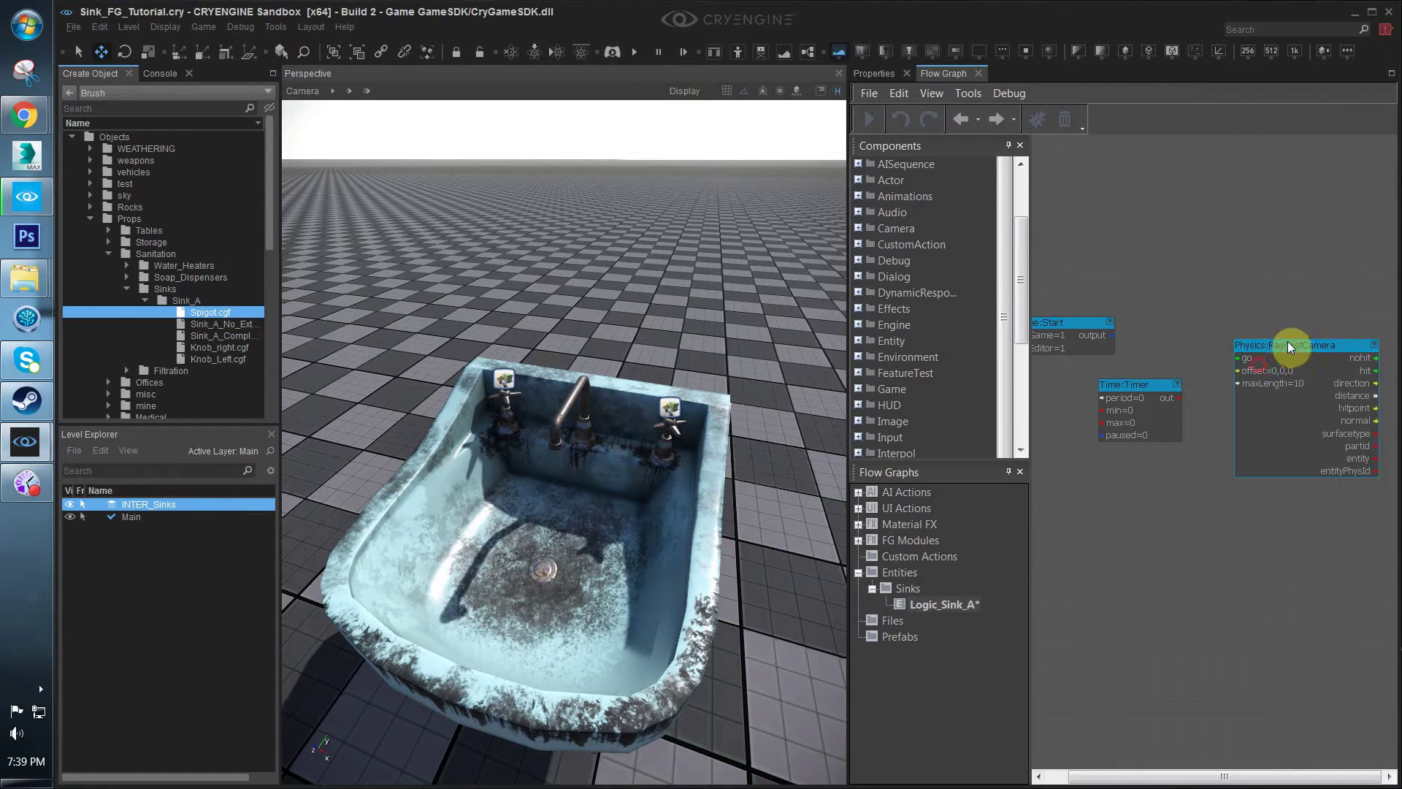
Add a Logic:Any node and a Math:SetNumber node below the Time:Timer node
type("qany")
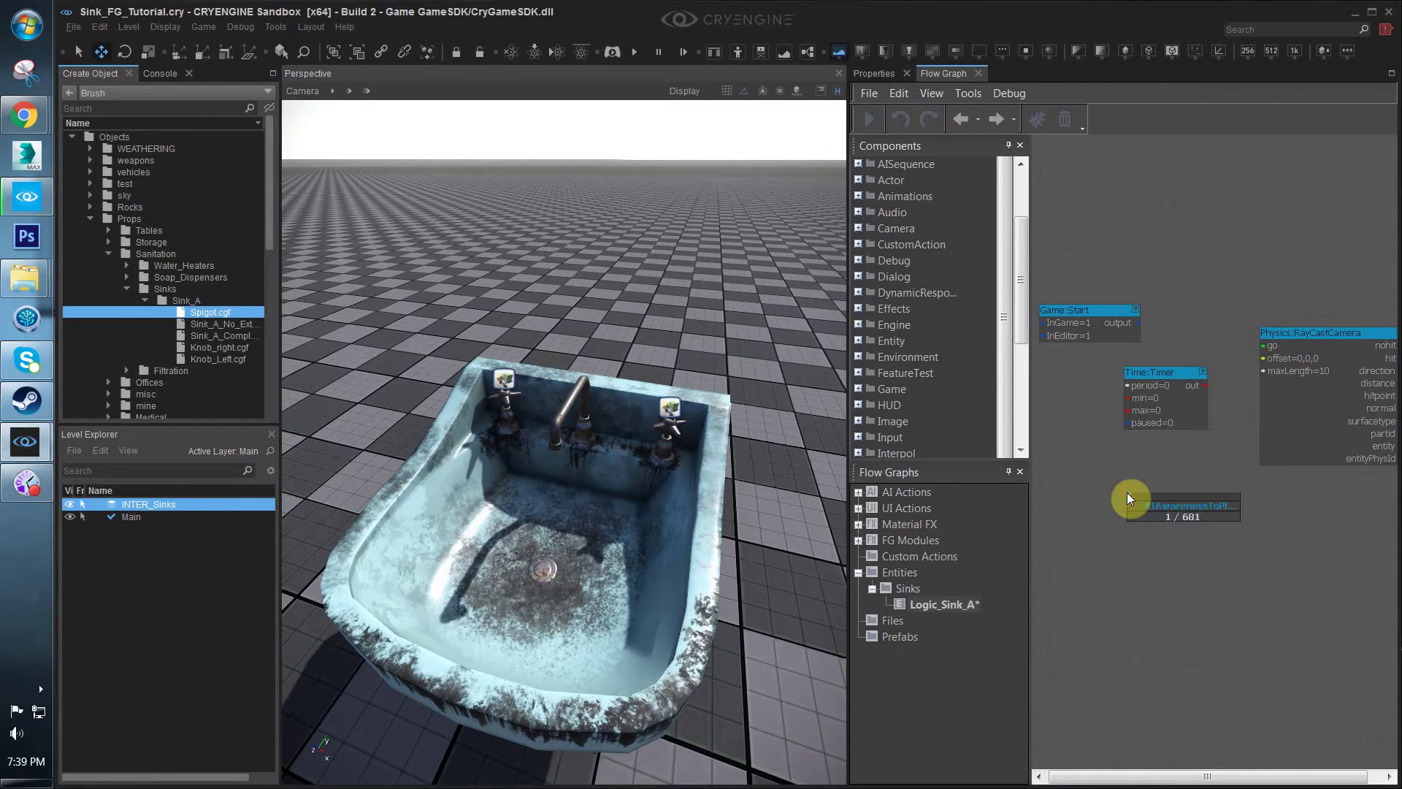
key("Return")
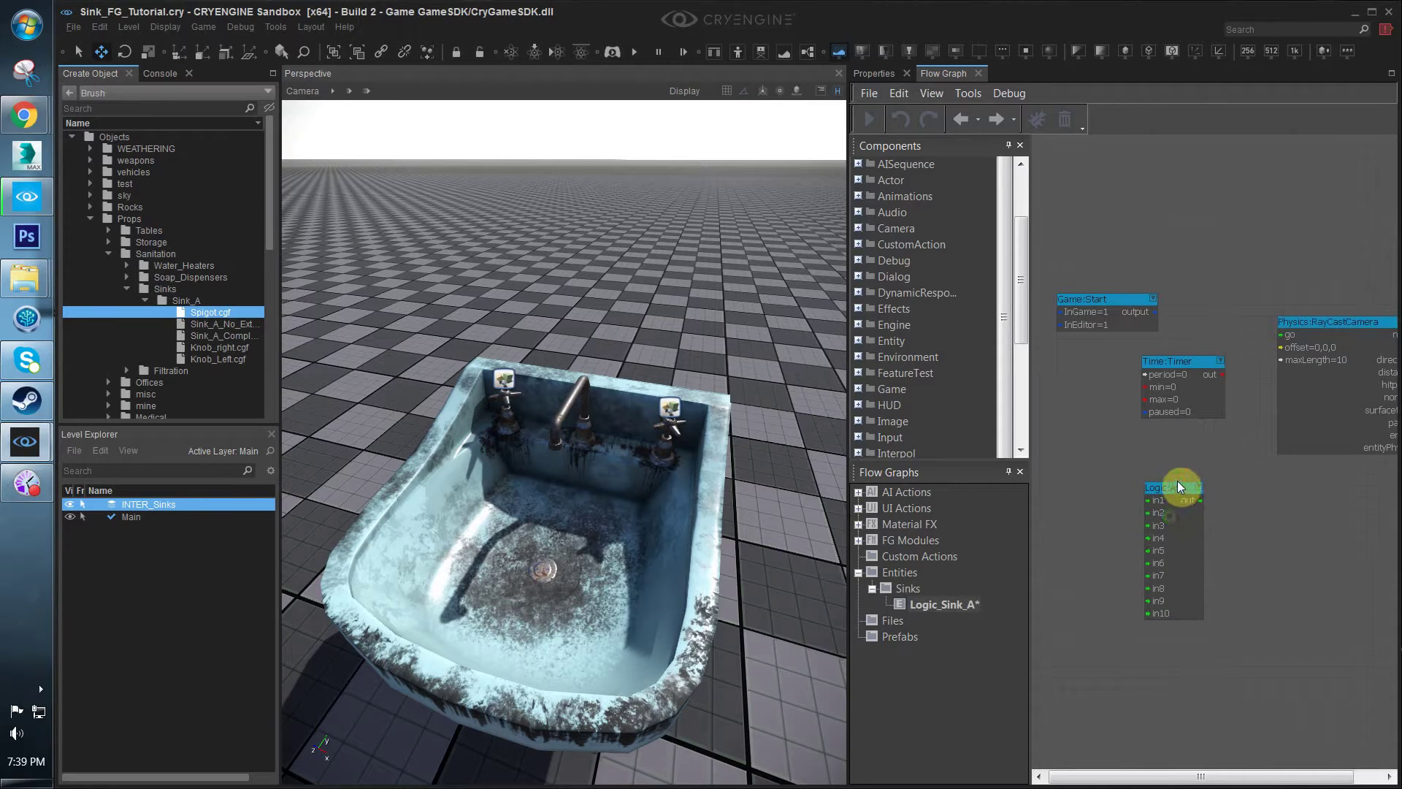
left_click_drag(1176, 483, 1275, 491)
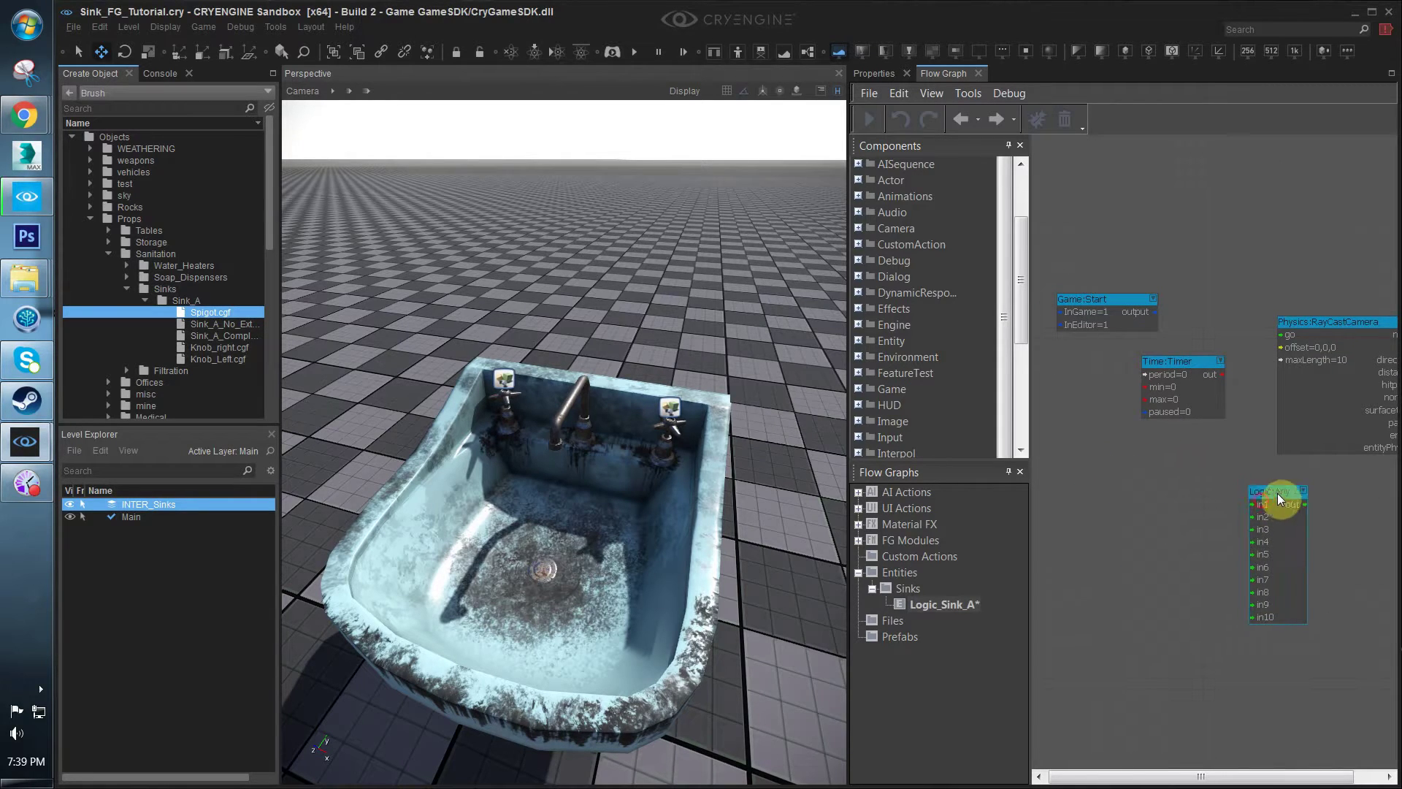
type("qsetnumber")
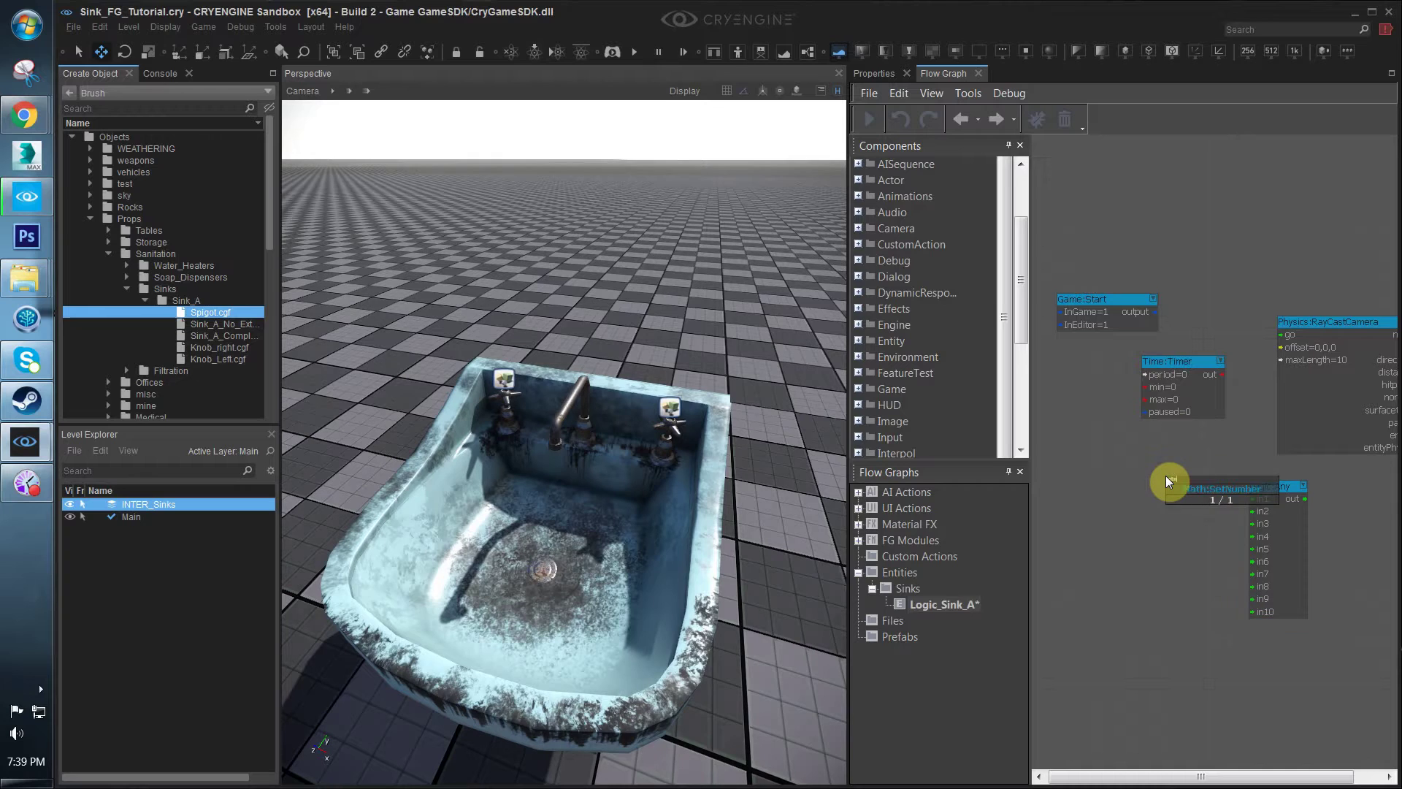
key("Return")
Spread the nodes apart and link the Time:Timer out port to the RayCastCamera go input
scroll(1186, 439, "down", 2)
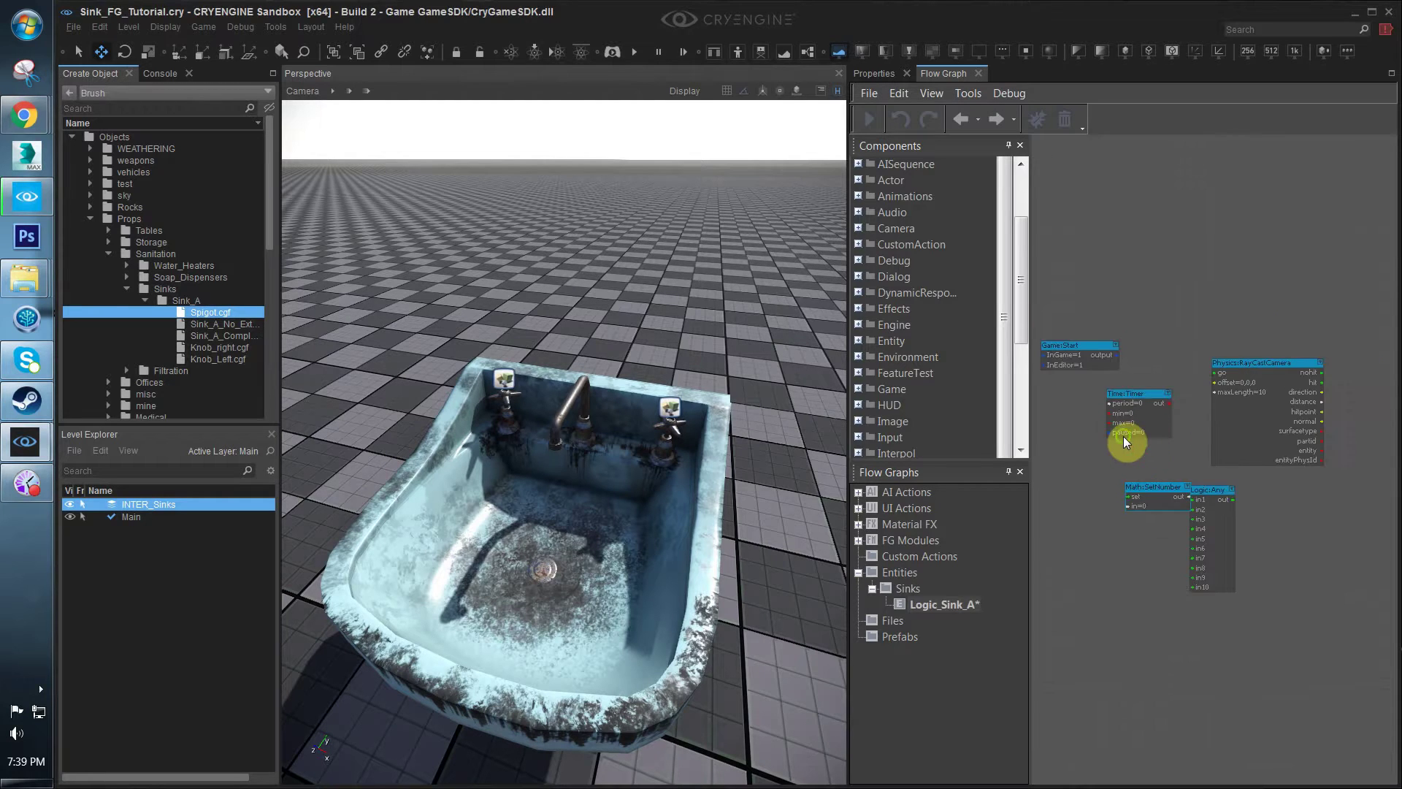
left_click_drag(1258, 368, 1345, 355)
left_click(1172, 444)
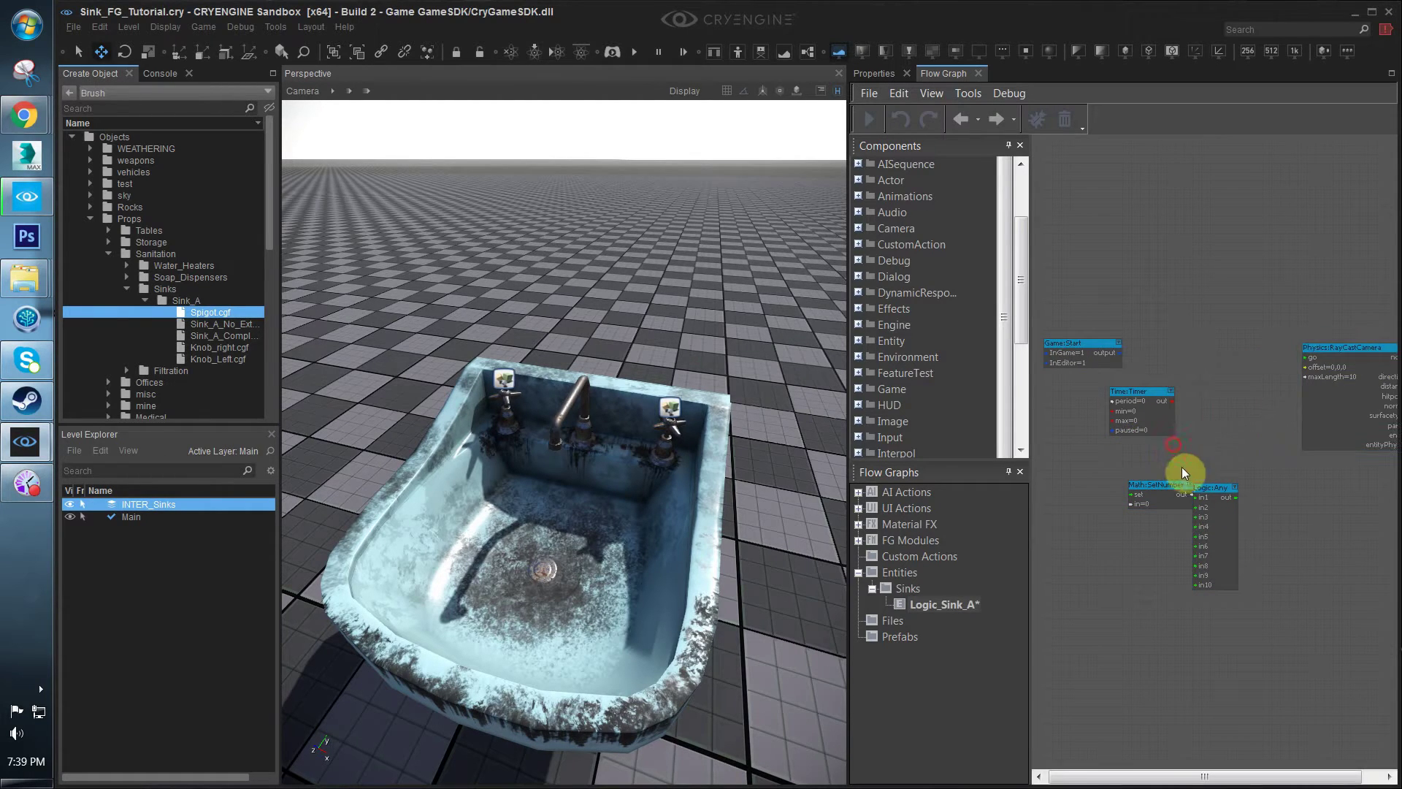
left_click_drag(1064, 536, 1060, 541)
left_click_drag(1207, 489, 1168, 543)
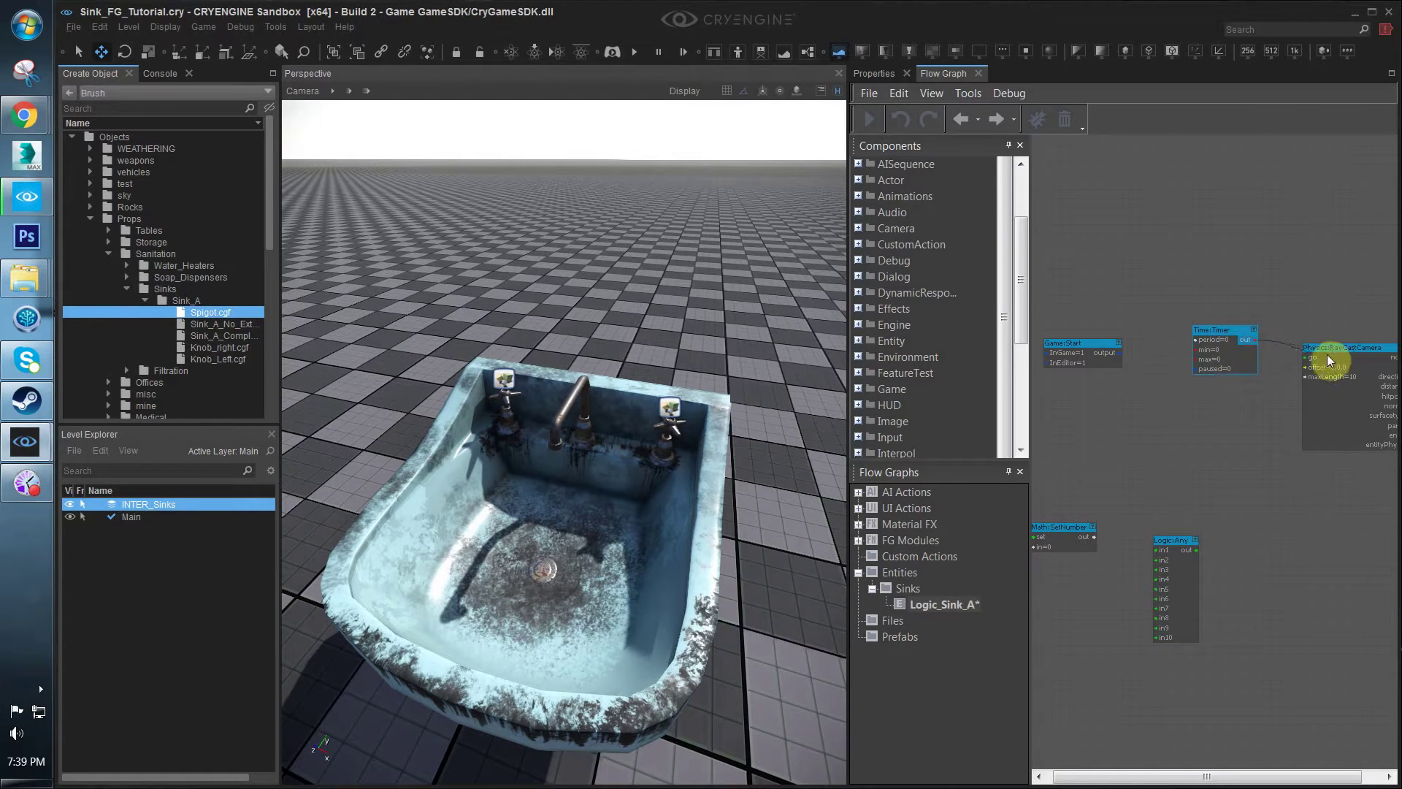
Set the Time:Timer node's period to 0.1
scroll(1233, 338, "up", 2)
double_click(1228, 340)
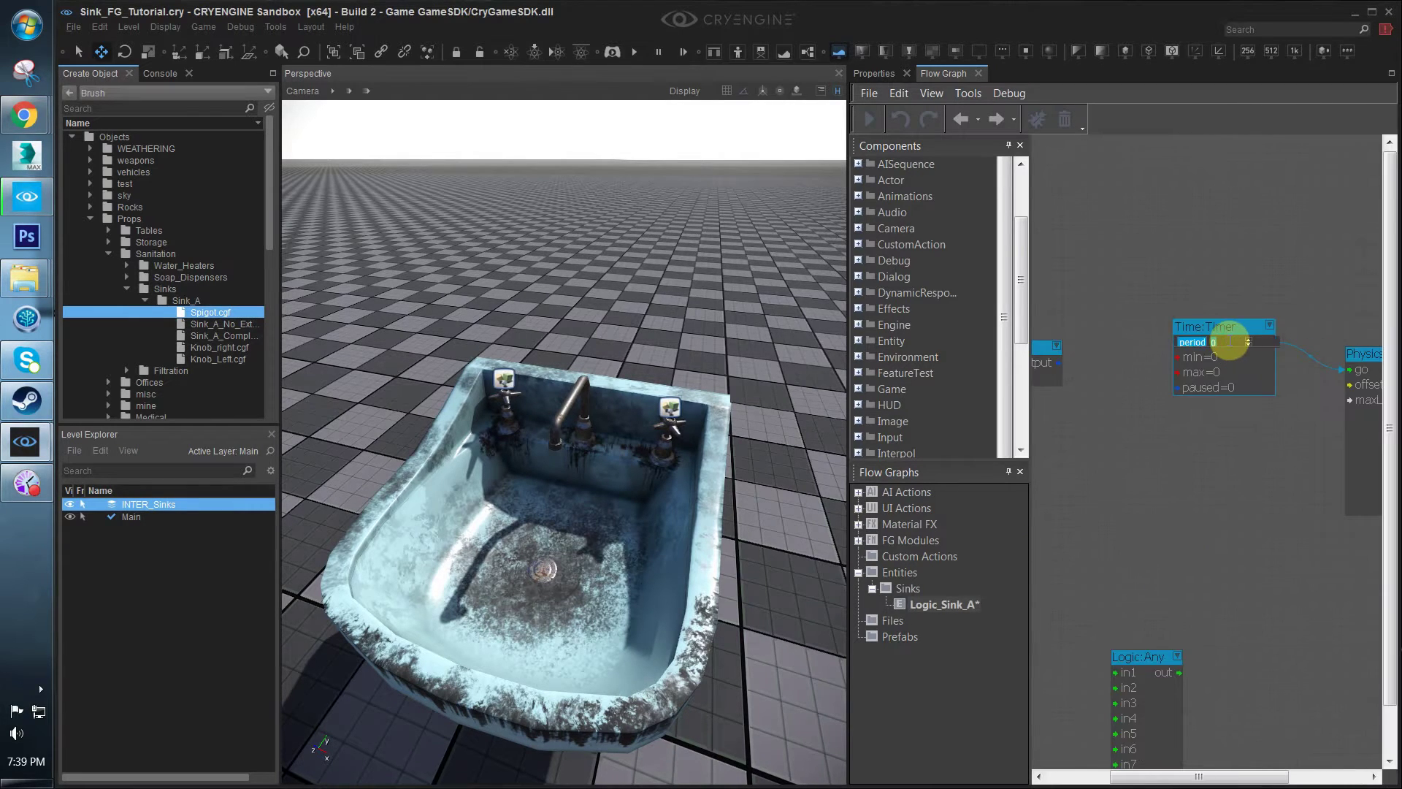
type(".1")
left_click(1218, 400)
scroll(1221, 398, "down", 2)
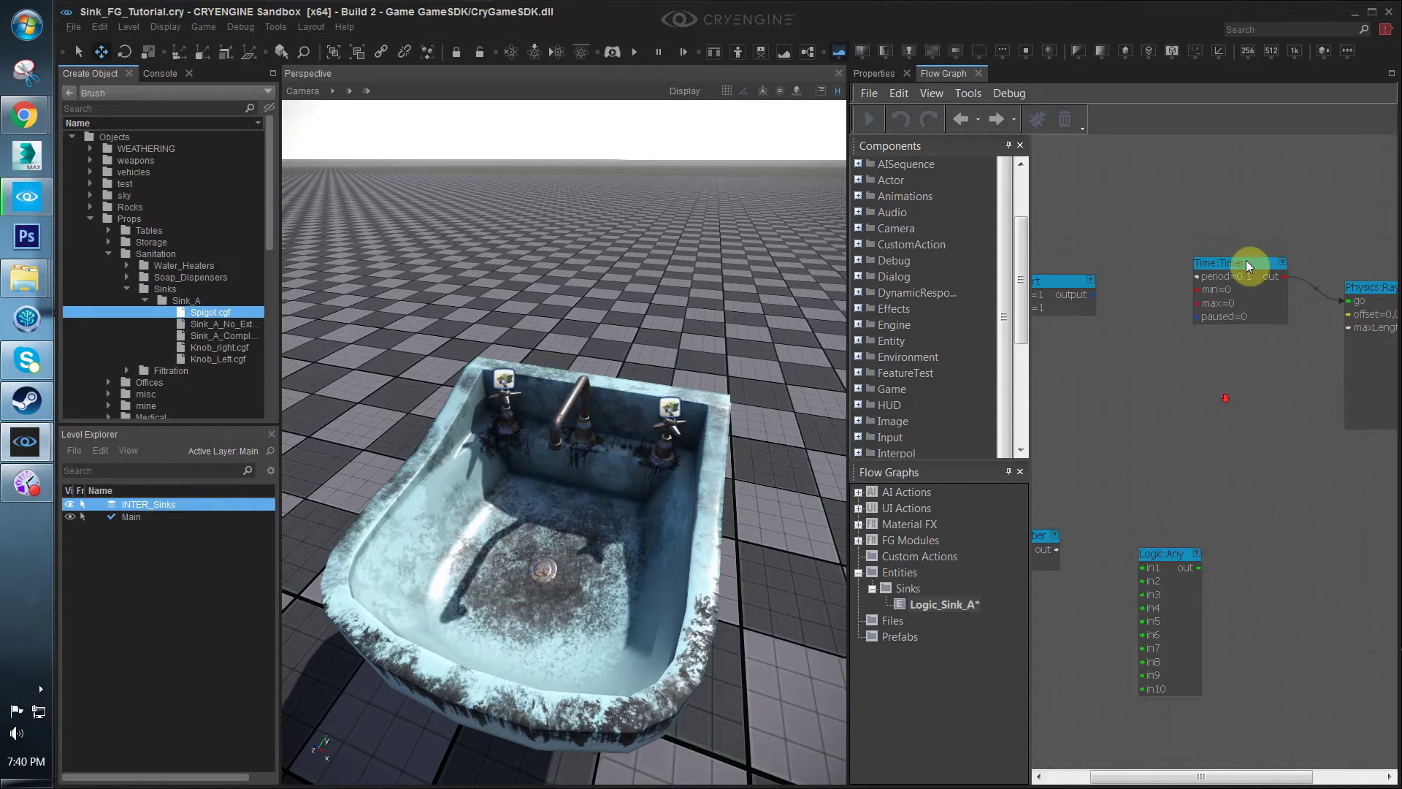
Rearrange the nodes, moving Game:Start farther left and Math:SetNumber up between Game:Start and Time:Timer
left_click_drag(1246, 262, 1246, 278)
left_click(1111, 377)
right_click_drag(1112, 377, 1174, 335)
right_click_drag(1134, 202, 1116, 230)
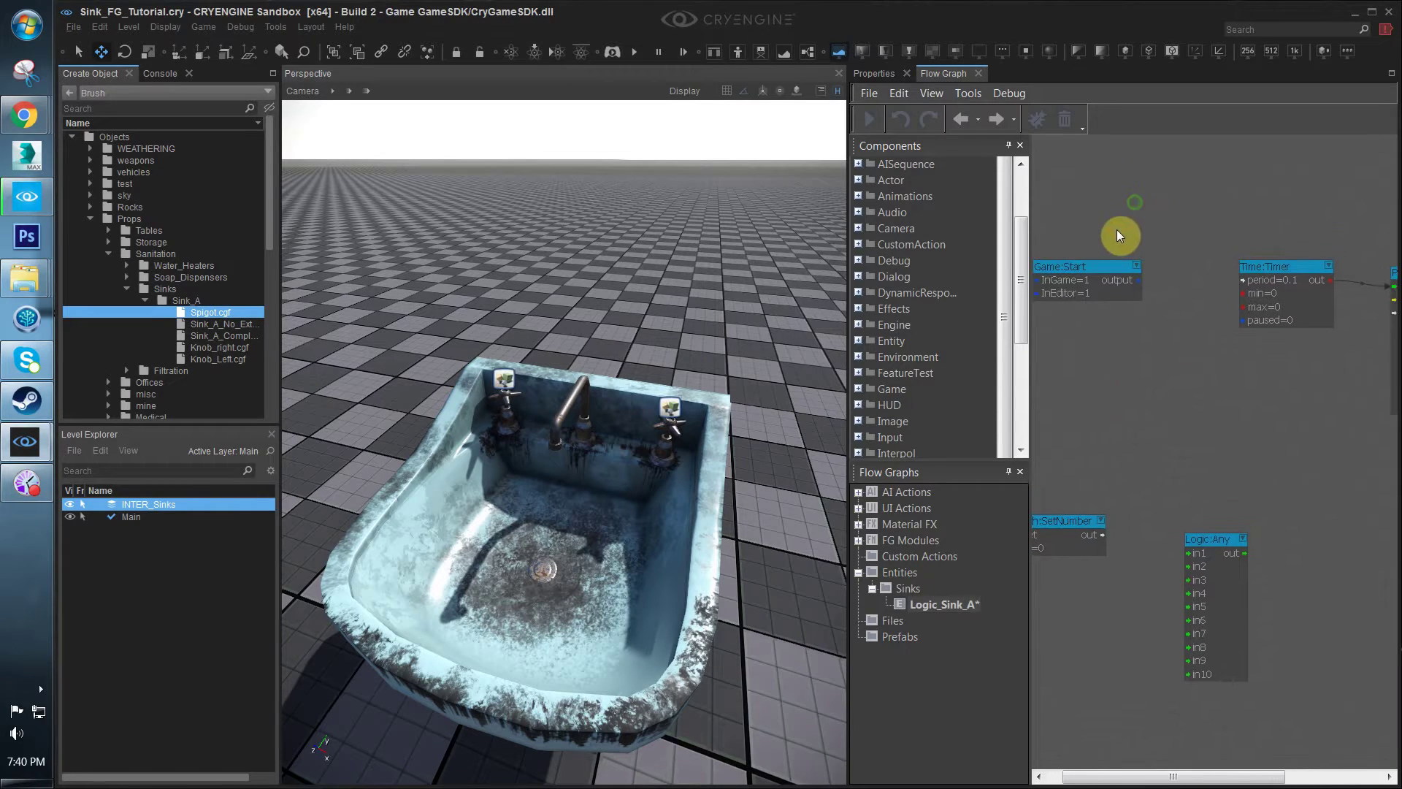
left_click_drag(1092, 271, 995, 249)
right_click_drag(1151, 339, 1144, 349)
left_click_drag(1062, 533, 1093, 364)
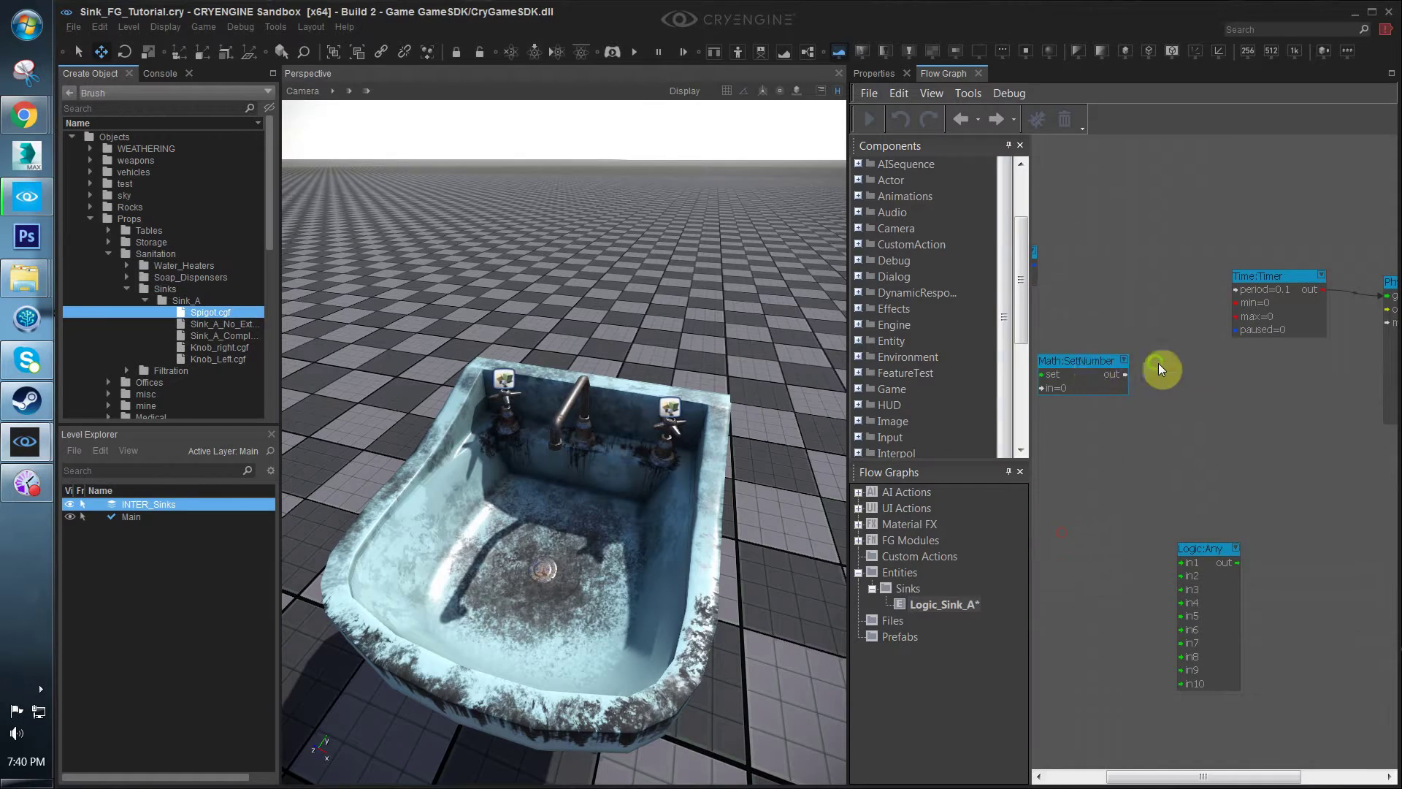
Duplicate the Math:SetNumber node directly below the original and set the copy's in value to 1
right_click_drag(1158, 362, 1229, 369)
key("ctrl+c")
key("ctrl+v")
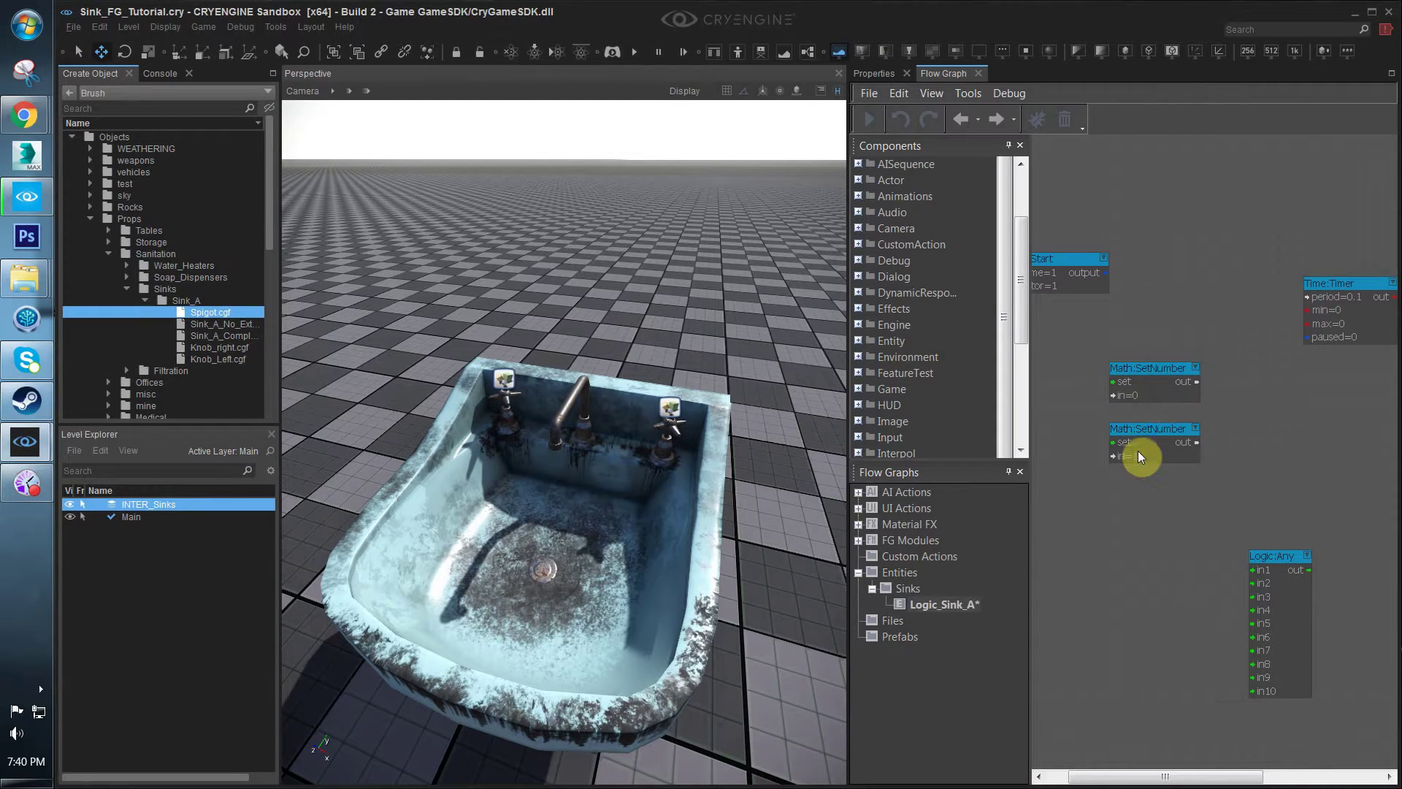
right_click_drag(1223, 432, 1183, 438)
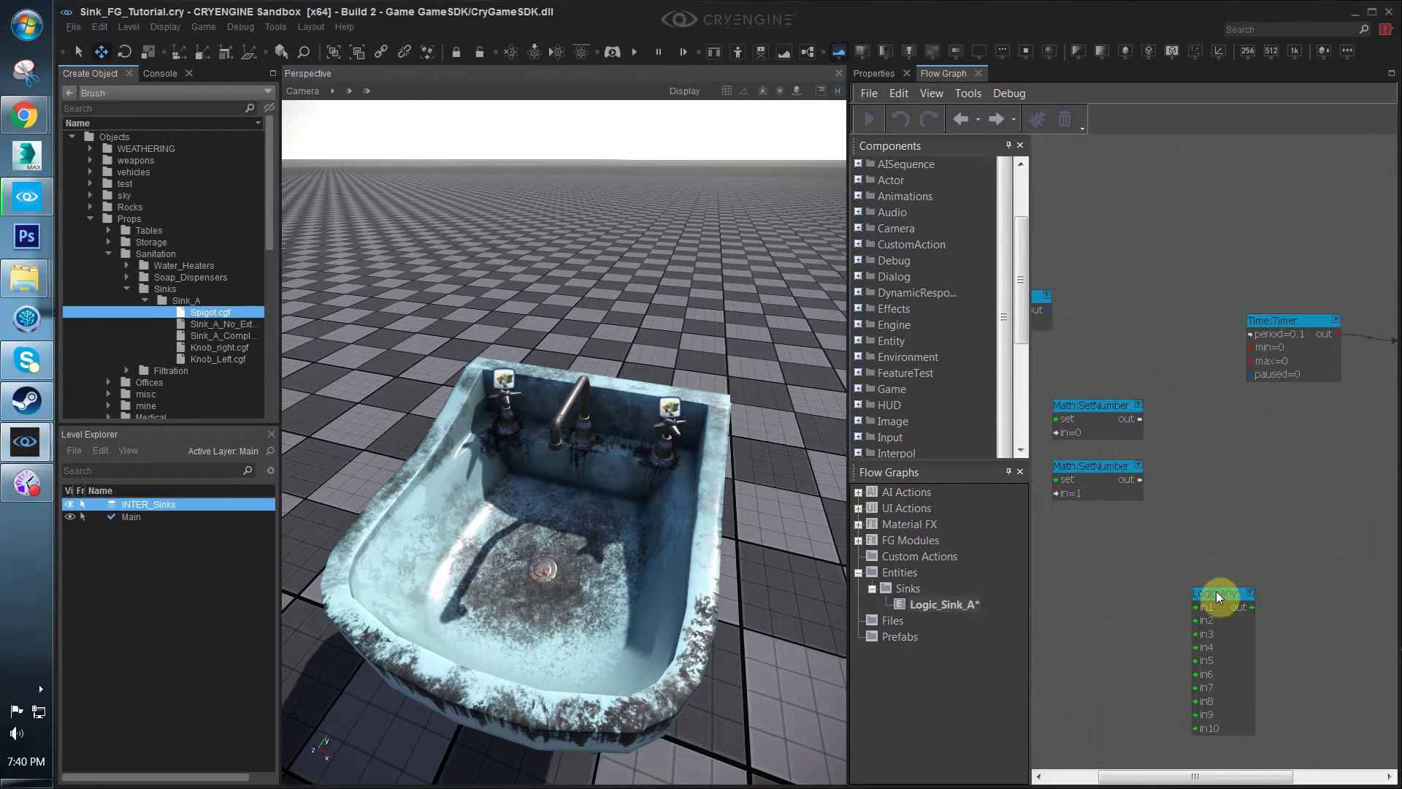
Link the Logic:Any output to the Time:Timer paused port and both Math:SetNumber outputs to Logic:Any in1 and in2
left_click_drag(1216, 592, 1189, 362)
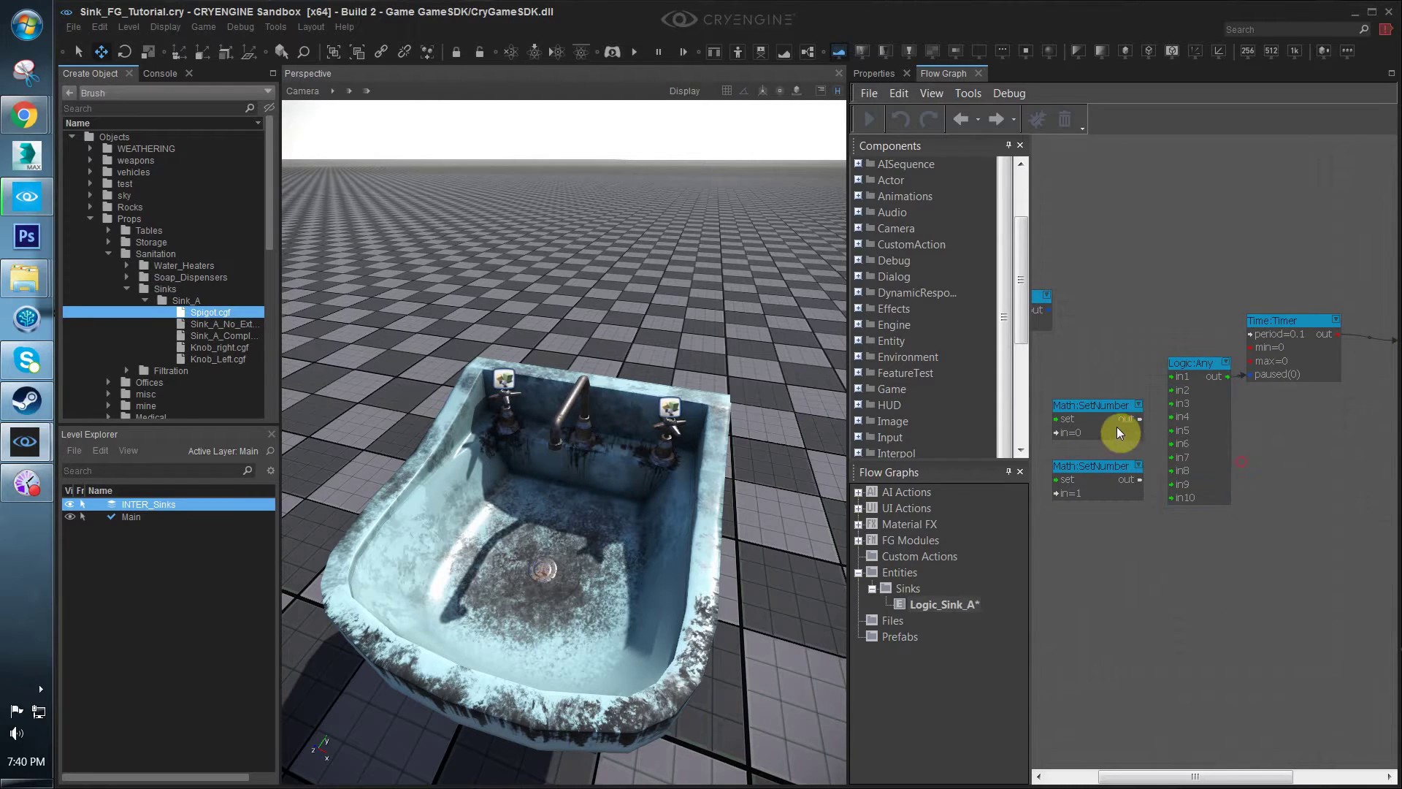
left_click_drag(1133, 418, 1186, 365)
left_click_drag(1115, 427, 1176, 377)
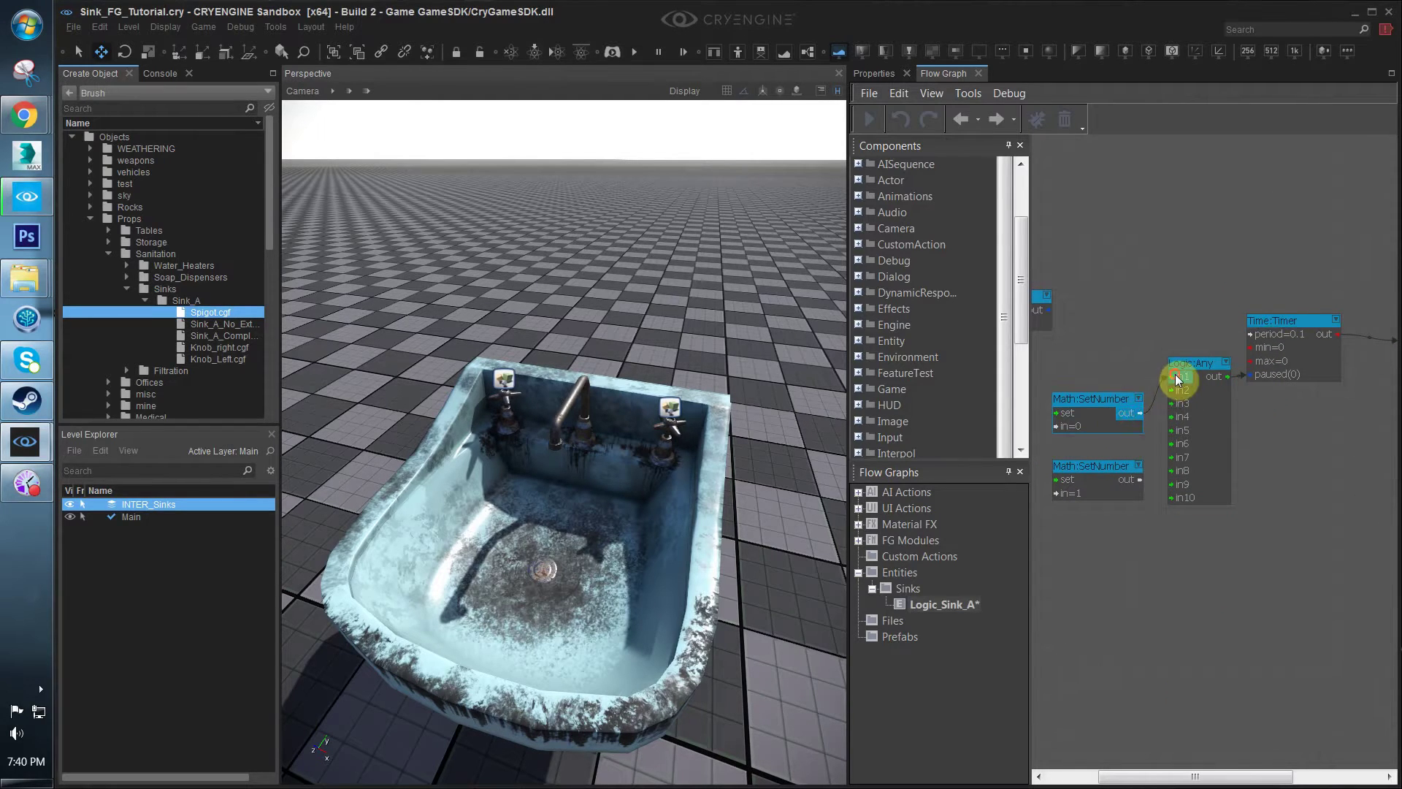
left_click_drag(1130, 478, 1183, 392)
left_click(1185, 624)
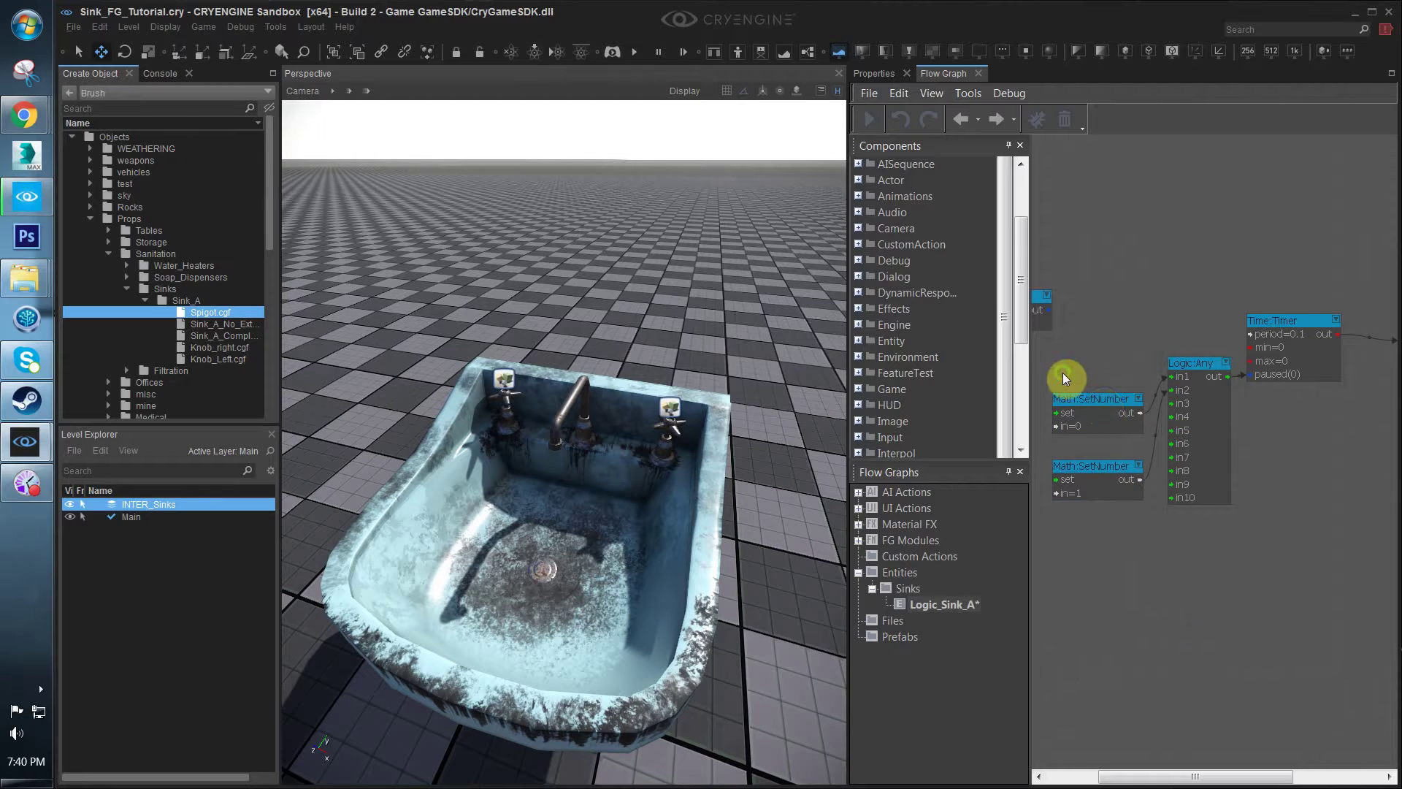
Move Game:Start farther left and add a copy of the Logic:Any node between it and the Math:SetNumber nodes
right_click_drag(1062, 373, 1227, 338)
left_click_drag(1176, 258, 1054, 271)
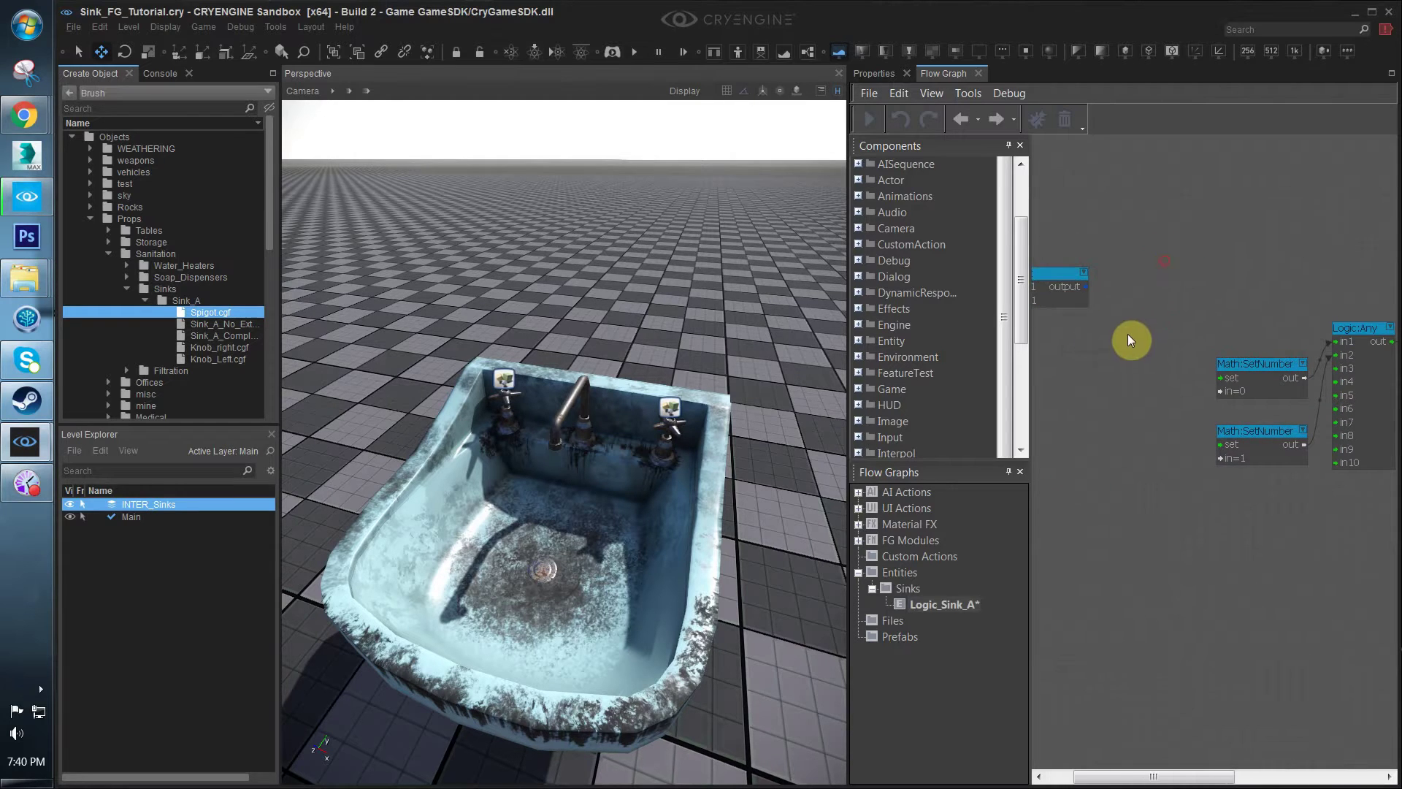
mouse_move(1159, 362)
left_mouse_down()
mouse_move(1128, 398)
mouse_move(1136, 376)
left_mouse_up()
key("ctrl+v")
left_click(1362, 328)
key("ctrl+v")
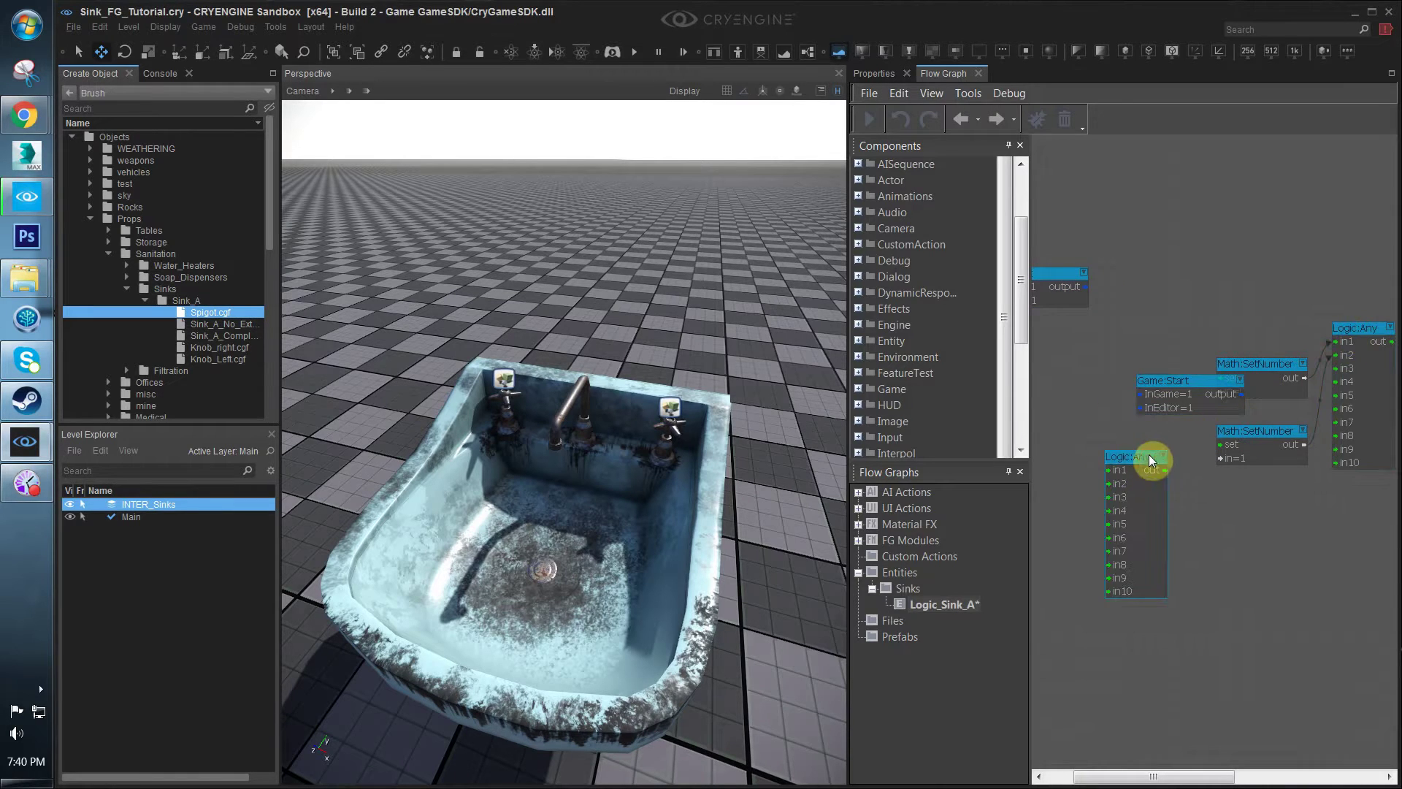
left_click(1195, 378)
key("Delete")
Link Game:Start through the new Logic:Any node to the set port of the Math:SetNumber with value 1, and hide Logic:Any's unused ports
left_click_drag(1132, 452, 1159, 431)
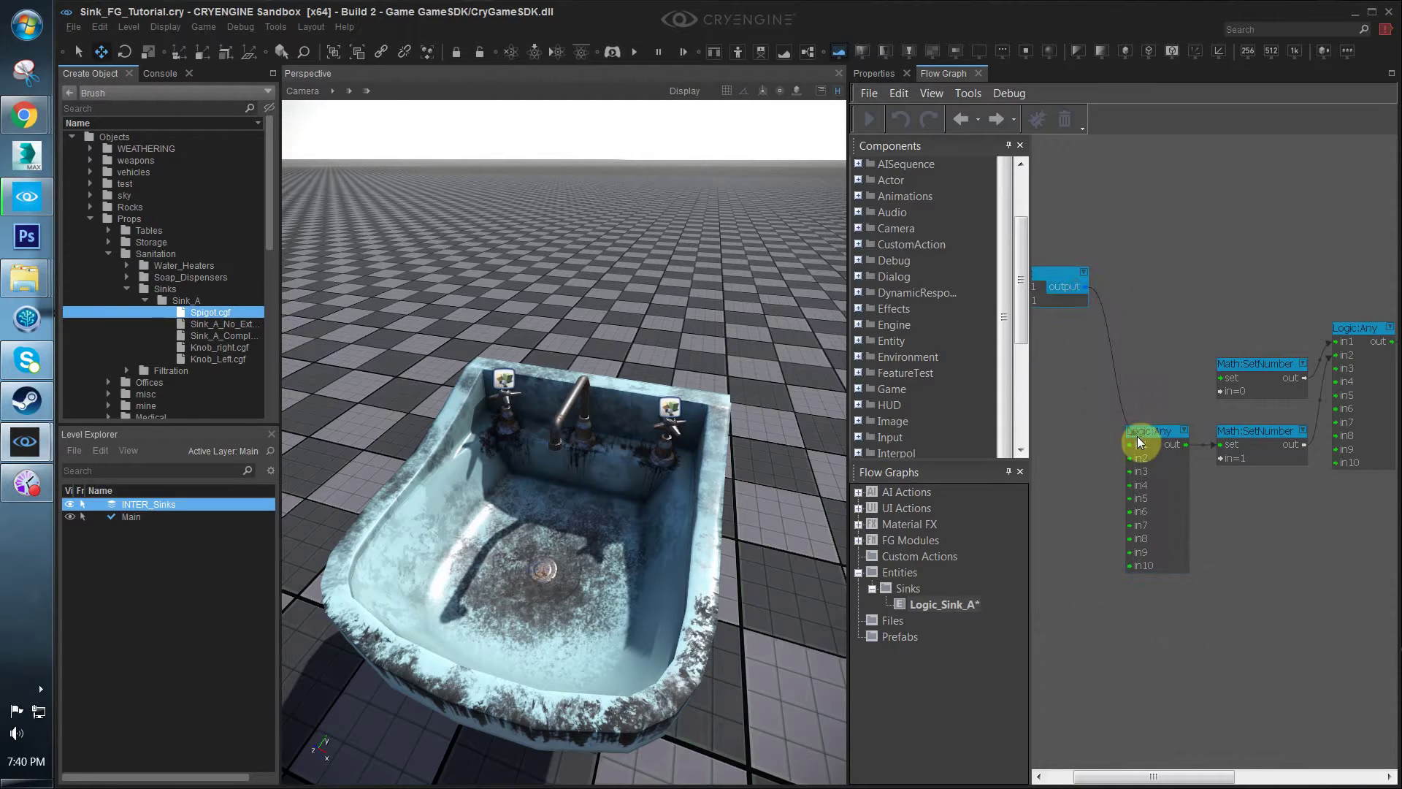
scroll(1163, 357, "down", 3)
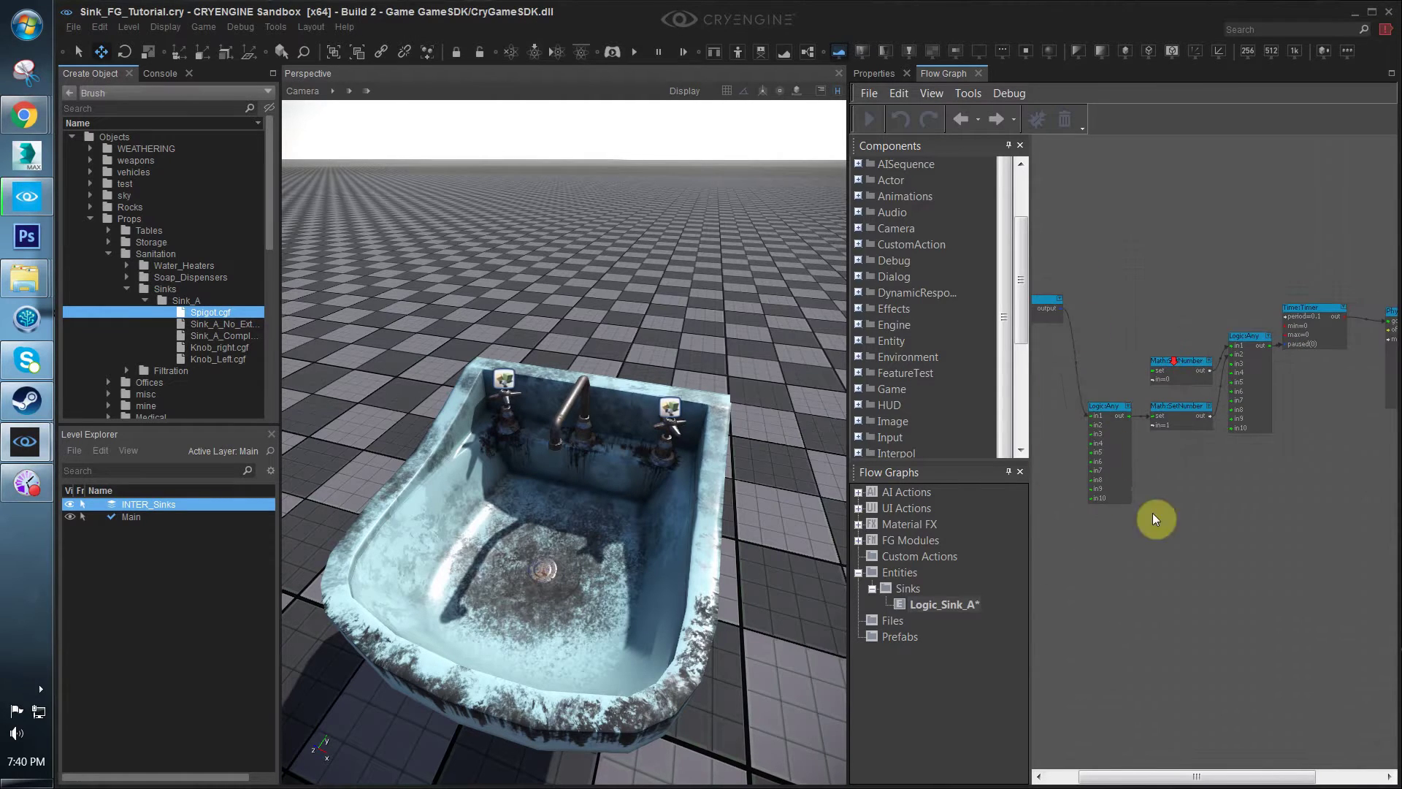
right_click_drag(1265, 472, 1168, 431)
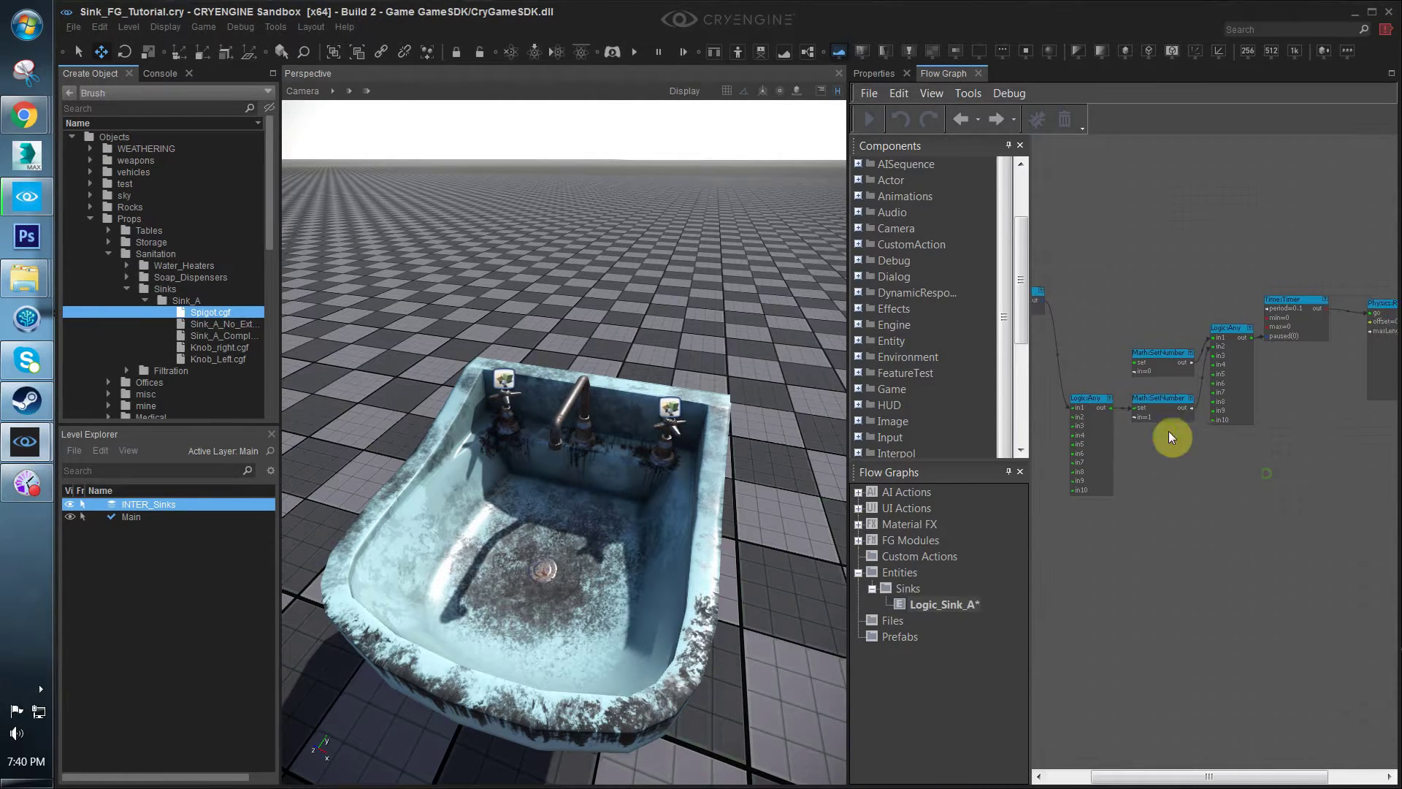
right_click_drag(1195, 303, 1160, 322)
right_click_drag(1320, 314, 1212, 408)
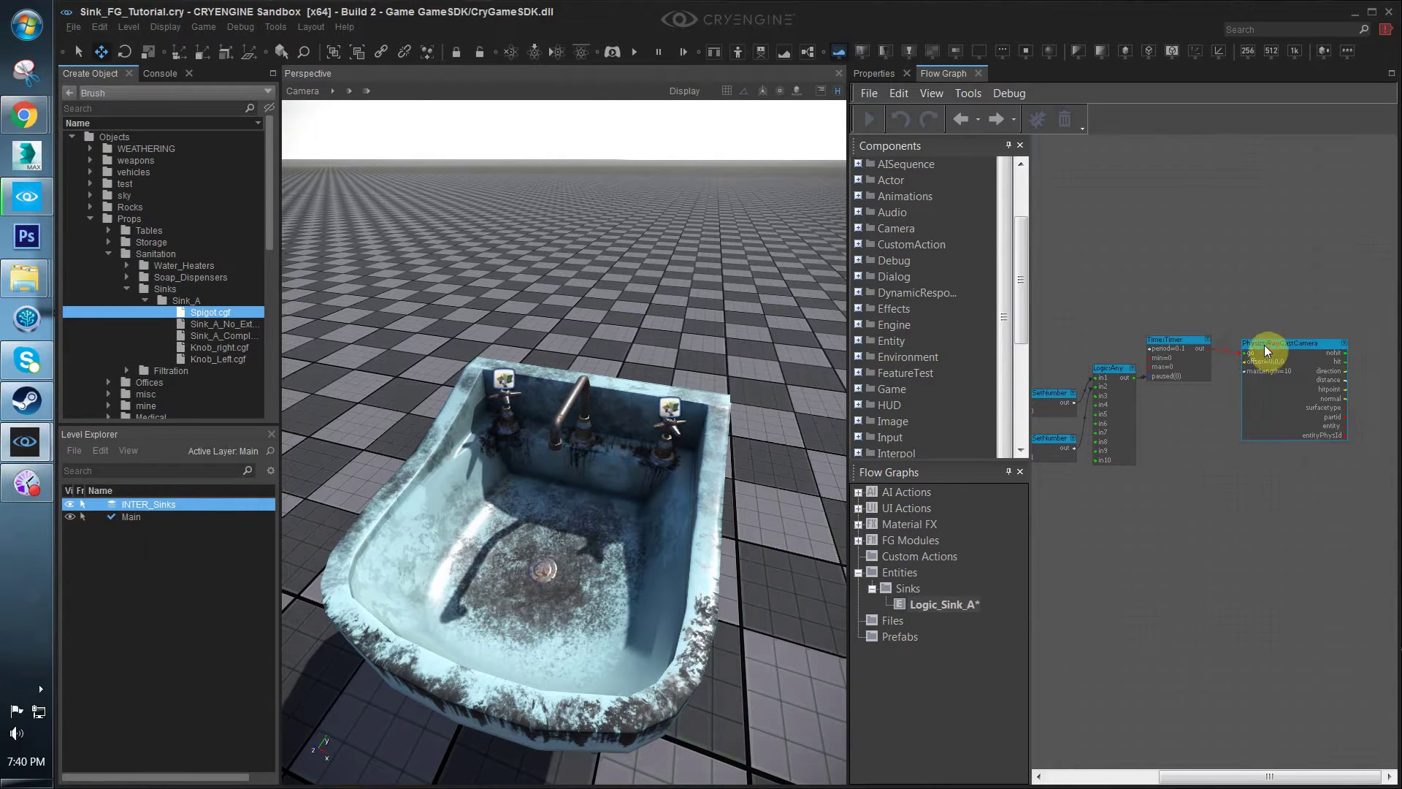
right_click_drag(1106, 430, 1227, 466)
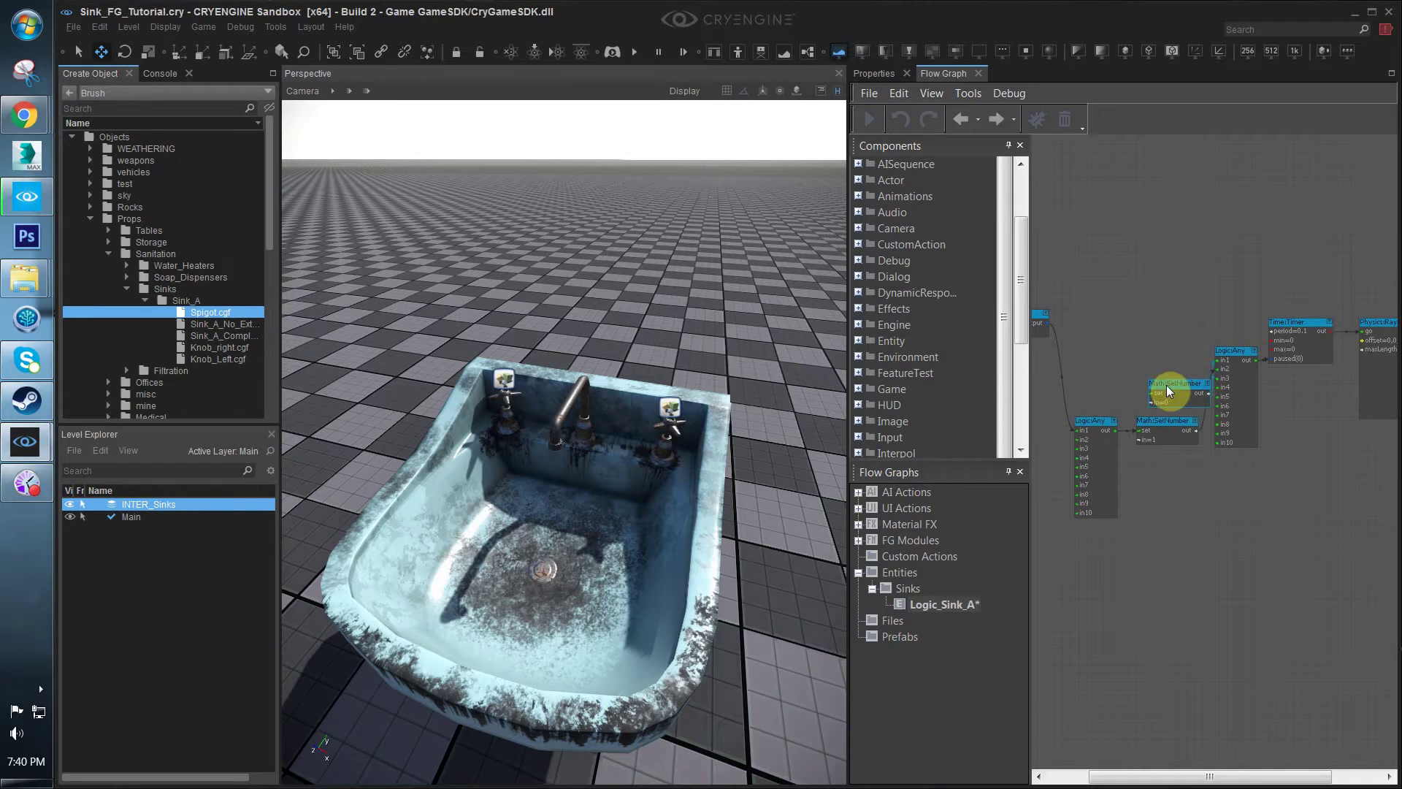
right_click_drag(1093, 277, 1122, 473)
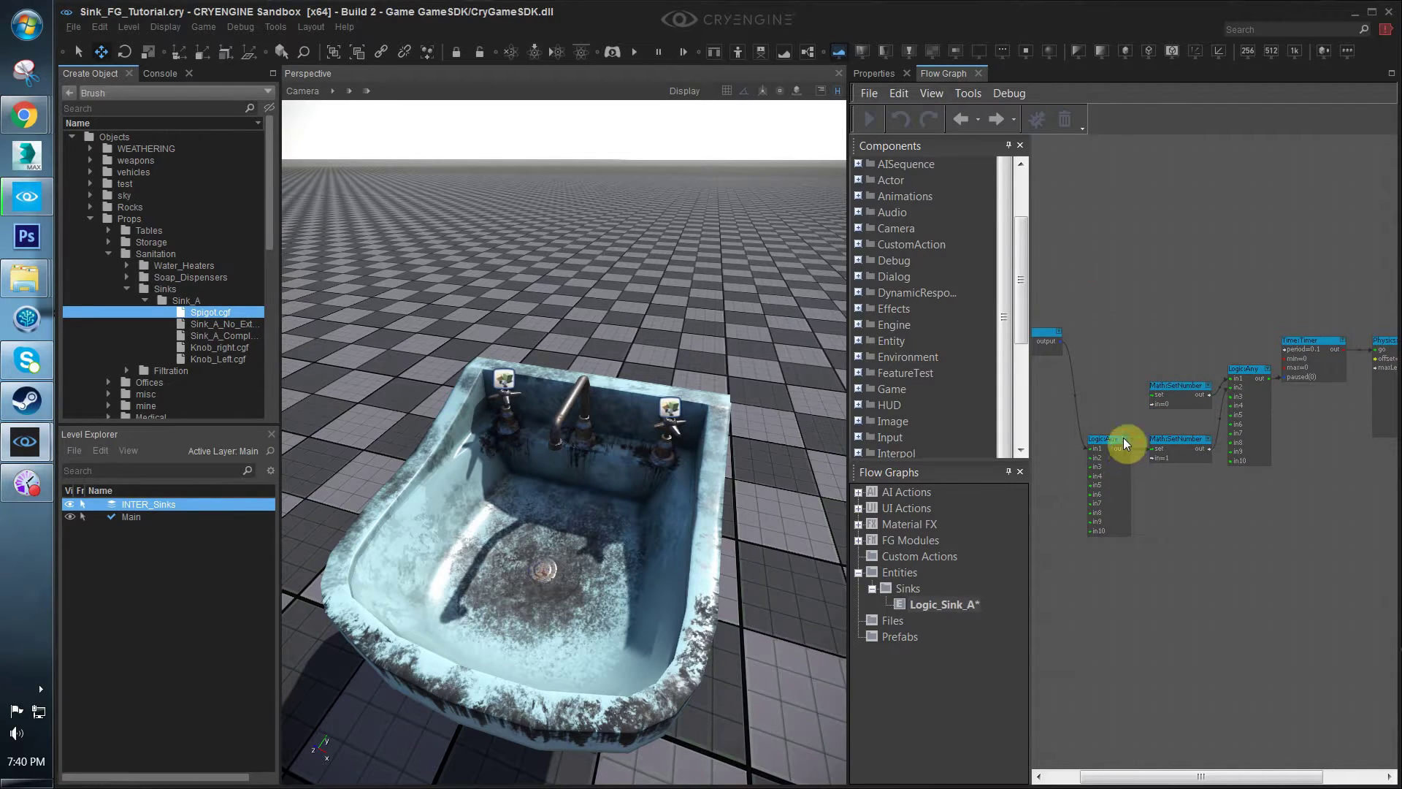
left_click(1124, 439)
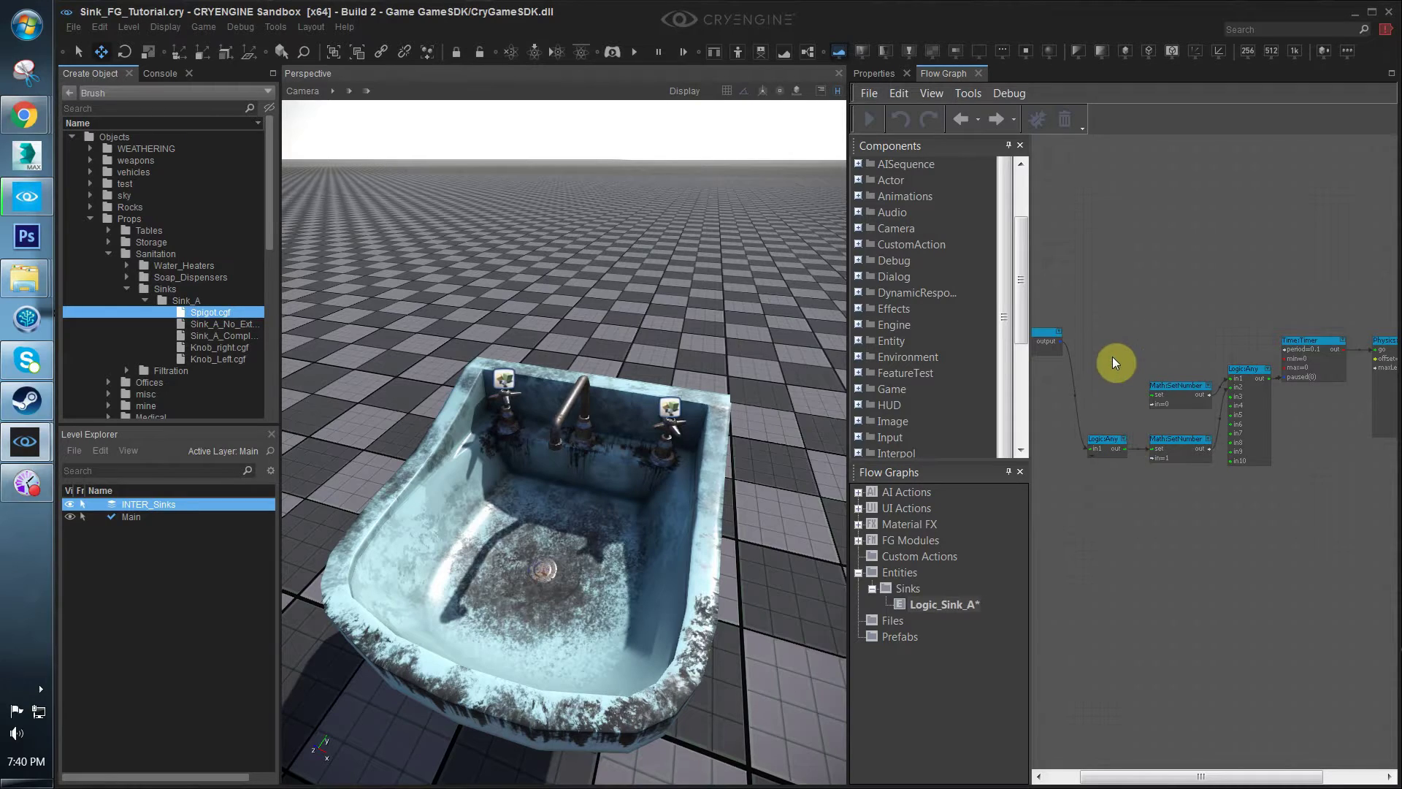
mouse_move(1113, 357)
right_mouse_down()
mouse_move(1151, 357)
mouse_move(1133, 355)
right_mouse_up()
Run the game and examine the sink's knobs and spigot from several positions, then return to editing
right_click_drag(631, 493, 622, 497)
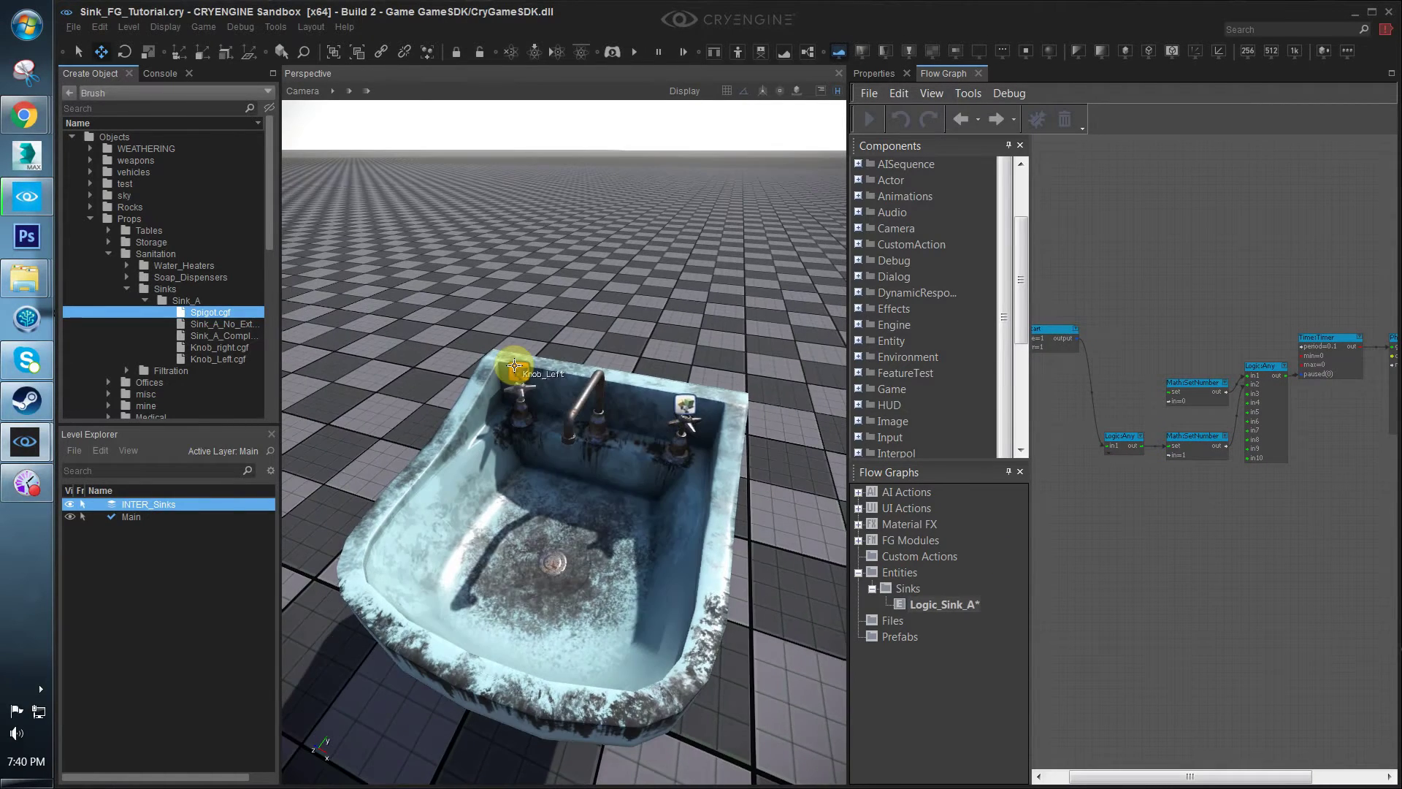
right_click_drag(514, 365, 513, 337)
scroll(513, 366, "up", 6)
scroll(515, 368, "down", 4)
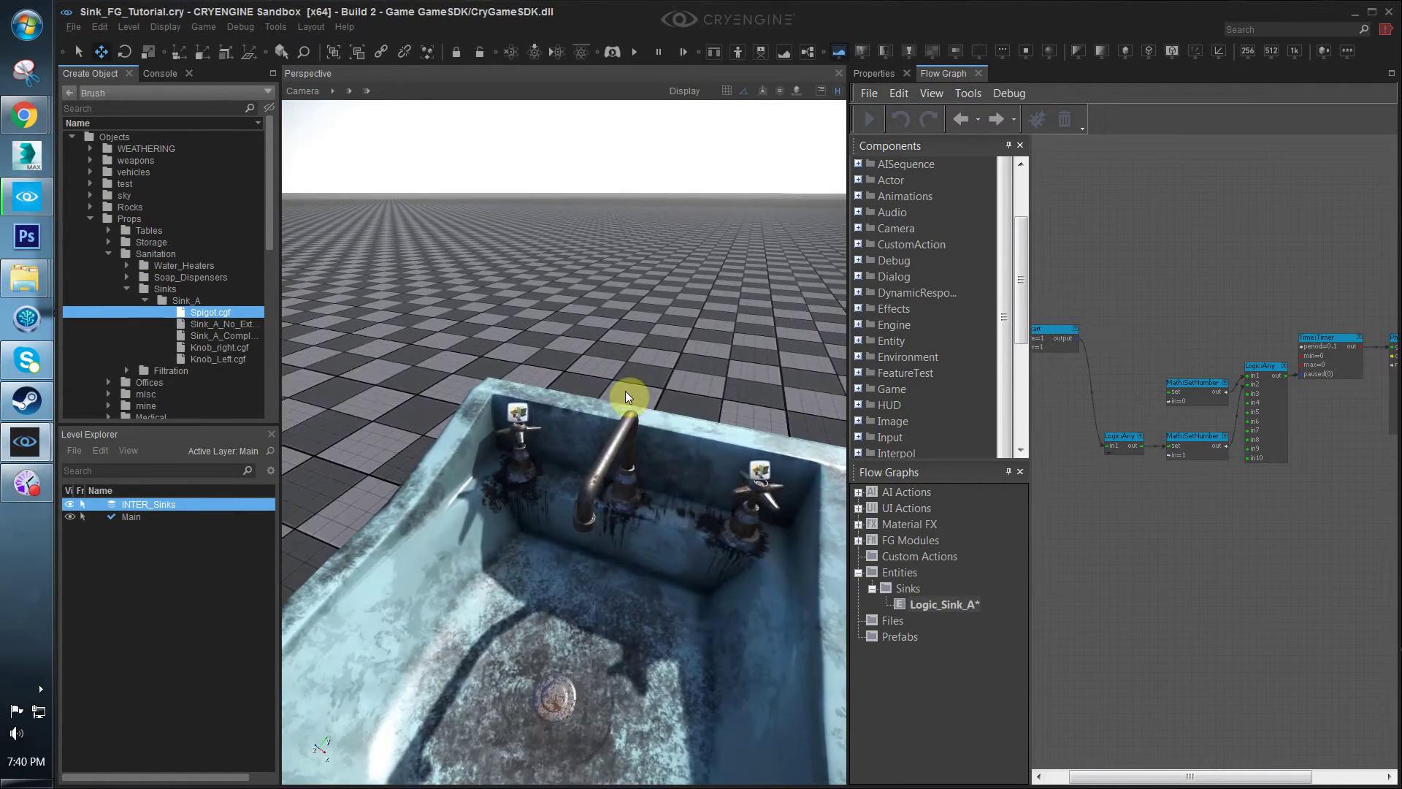
right_click_drag(625, 396, 572, 435)
scroll(573, 435, "down", 8)
scroll(616, 444, "up", 5)
key("ctrl+g")
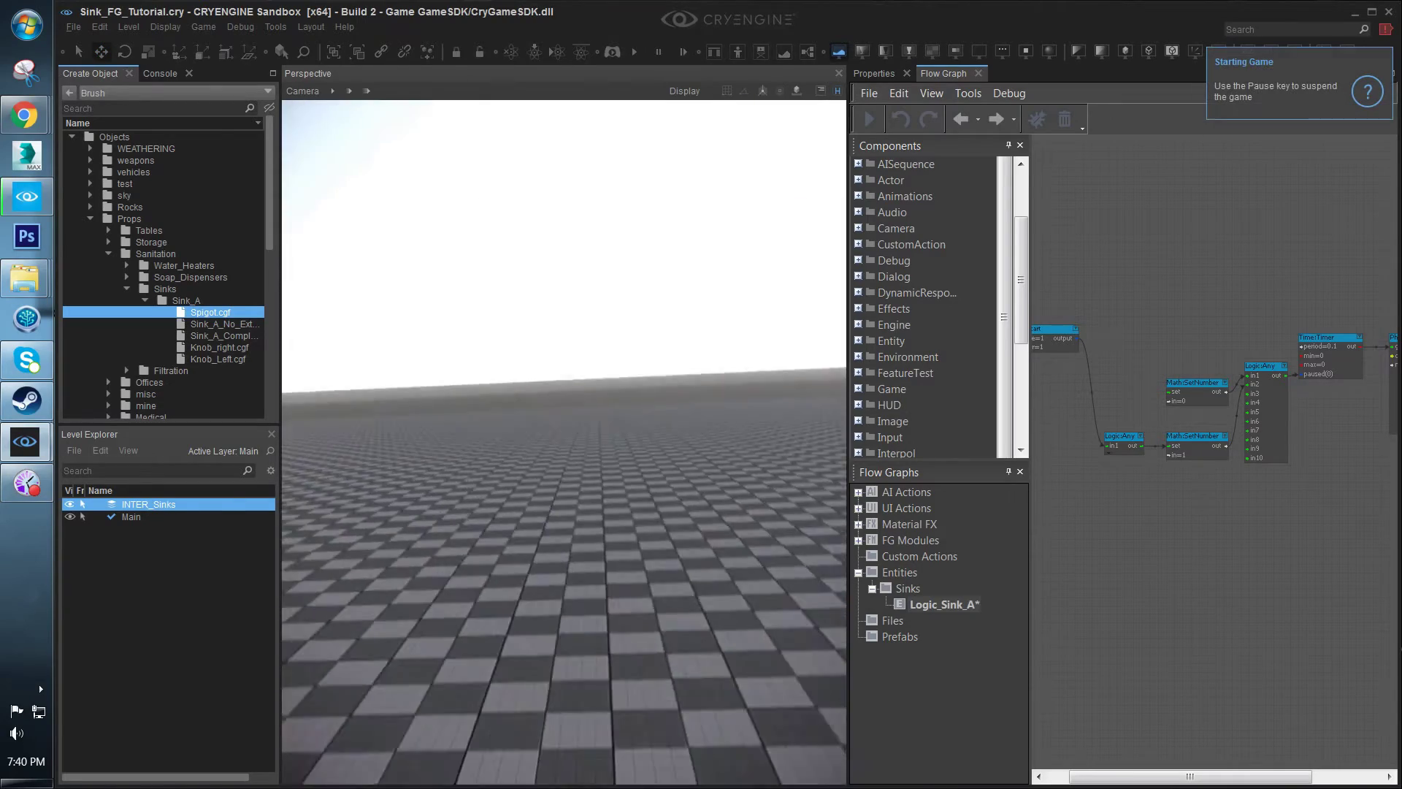
key("w")
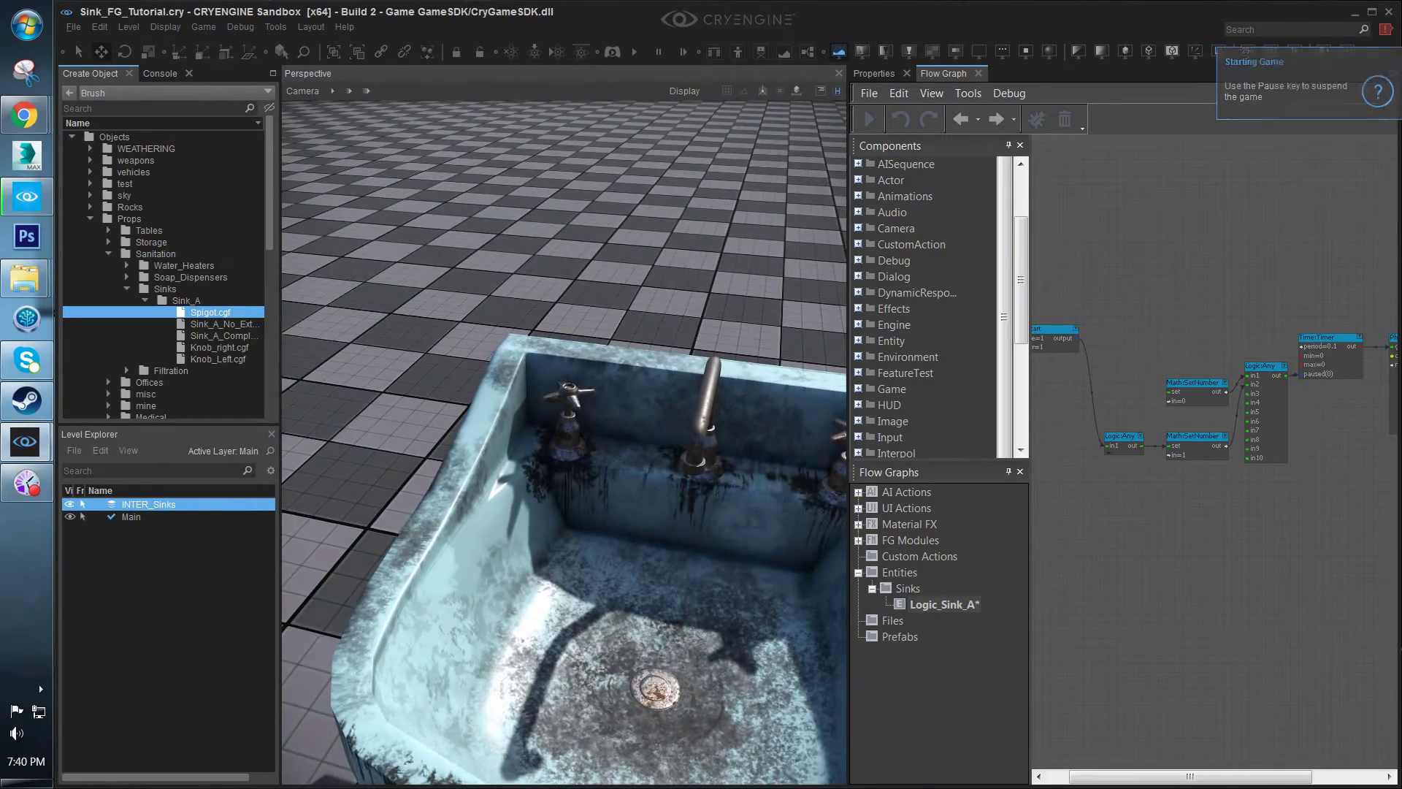
key("s")
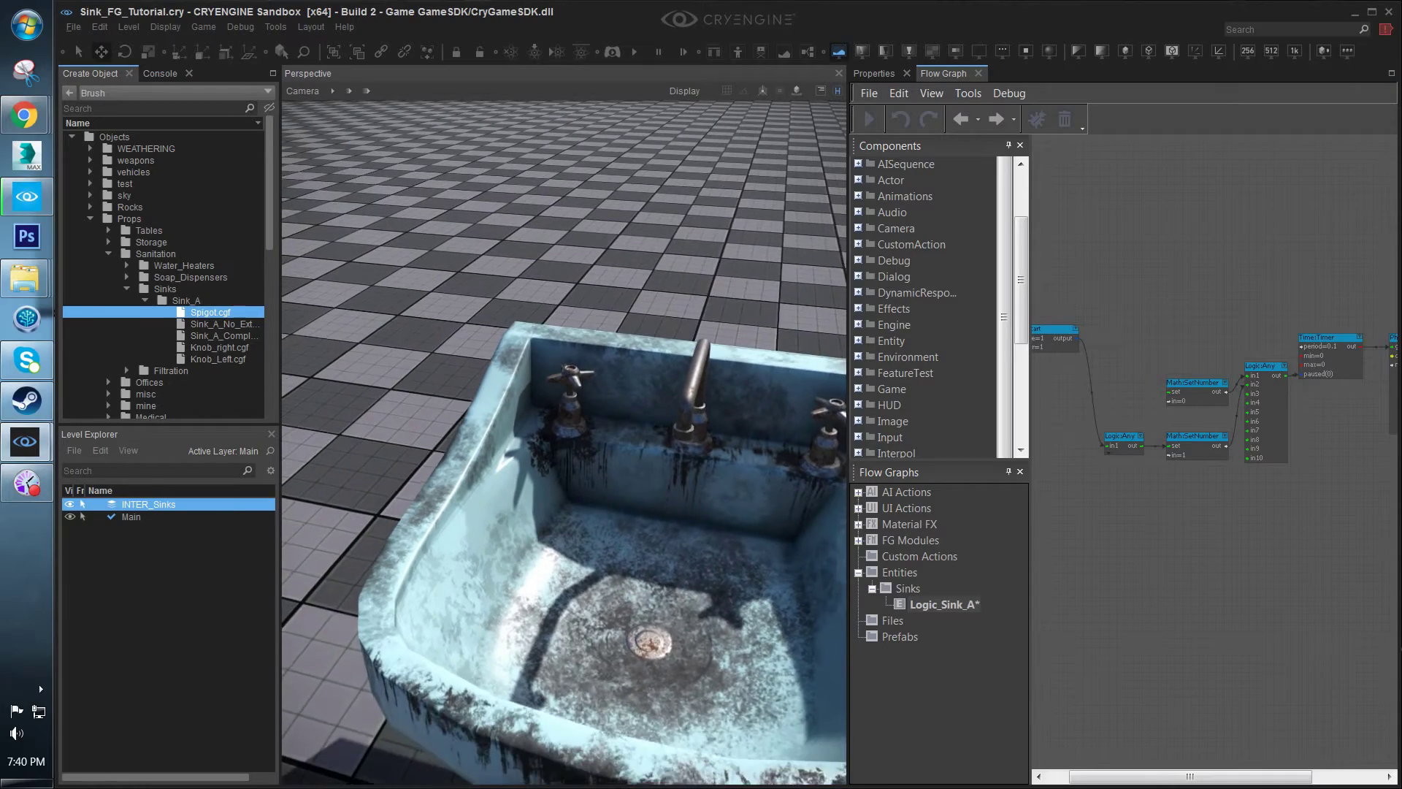
key("w")
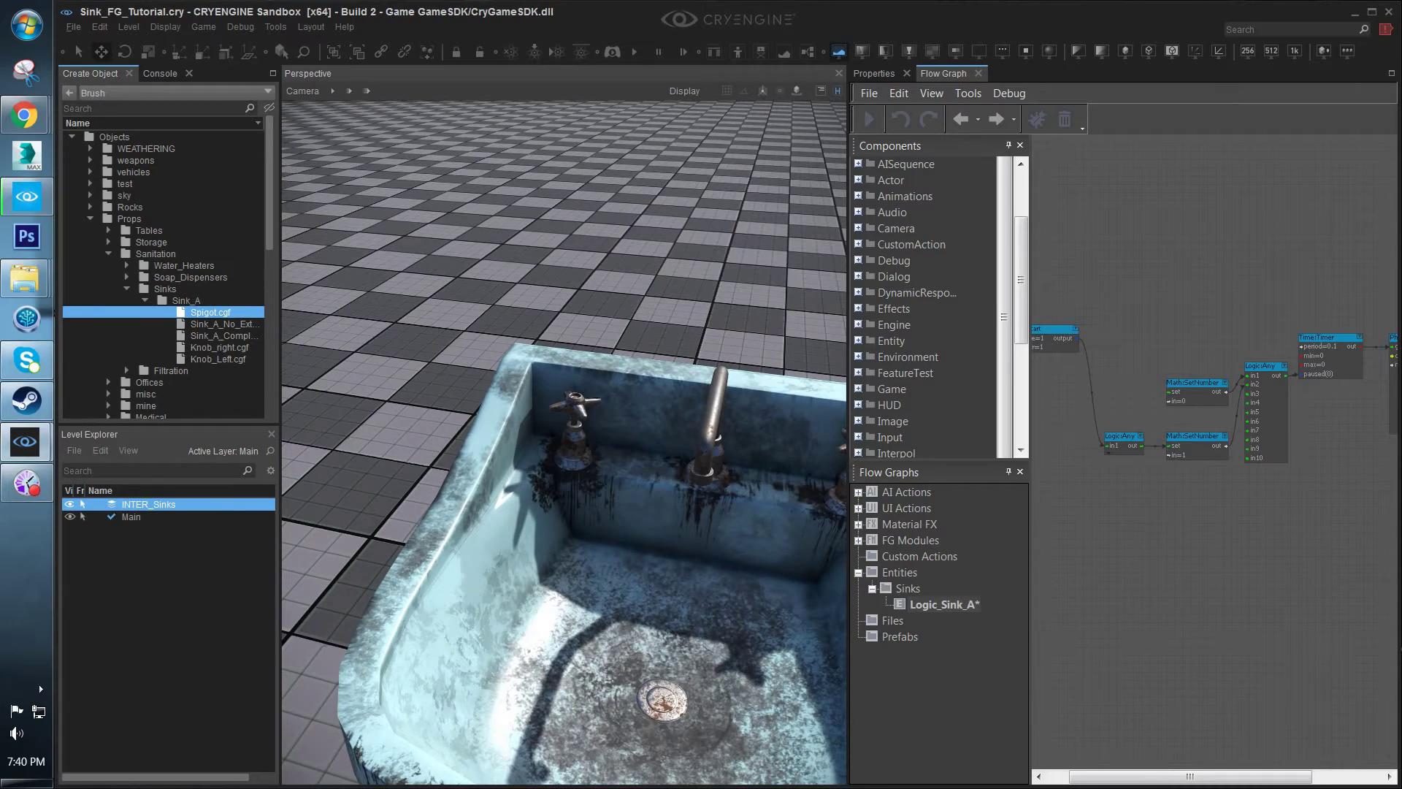
key("s")
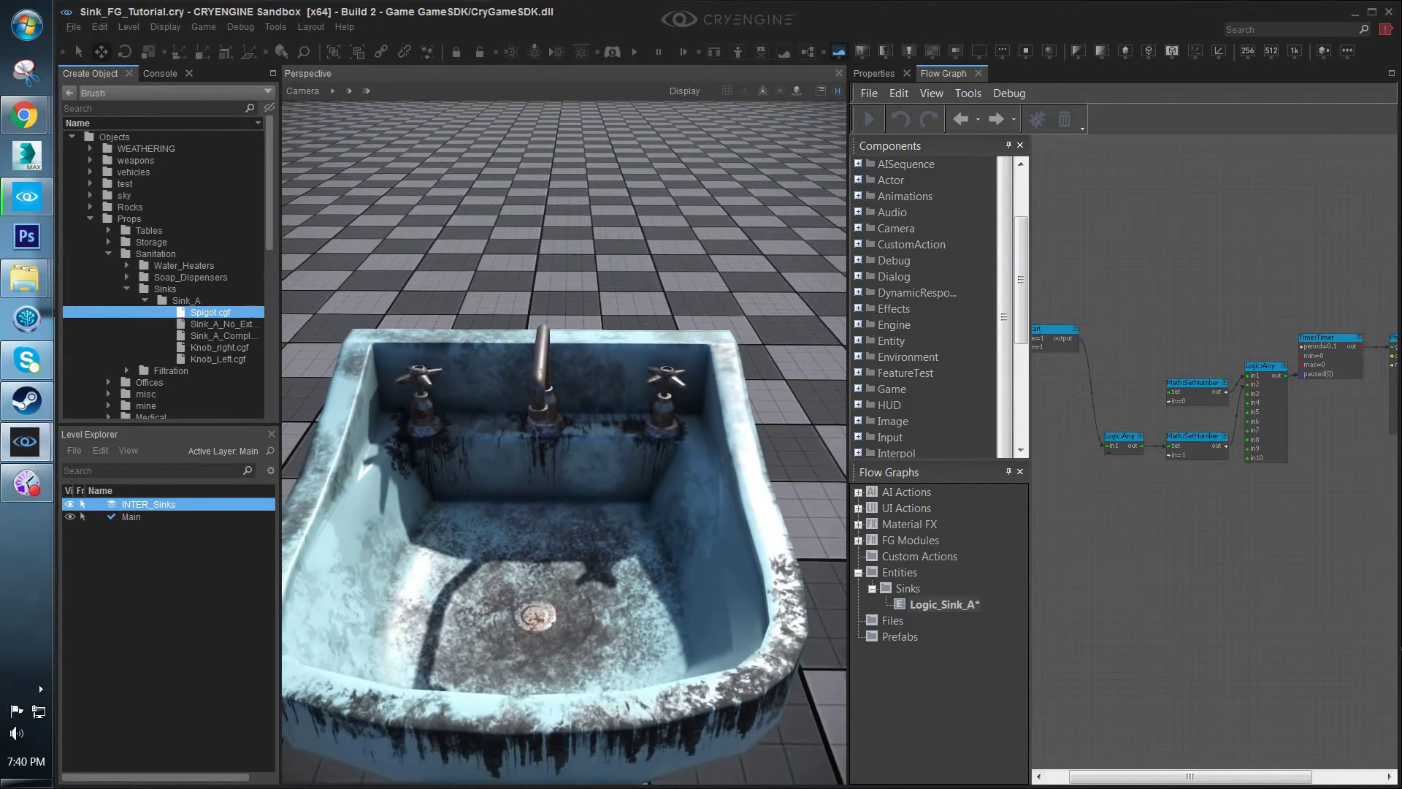
key("w")
key("a")
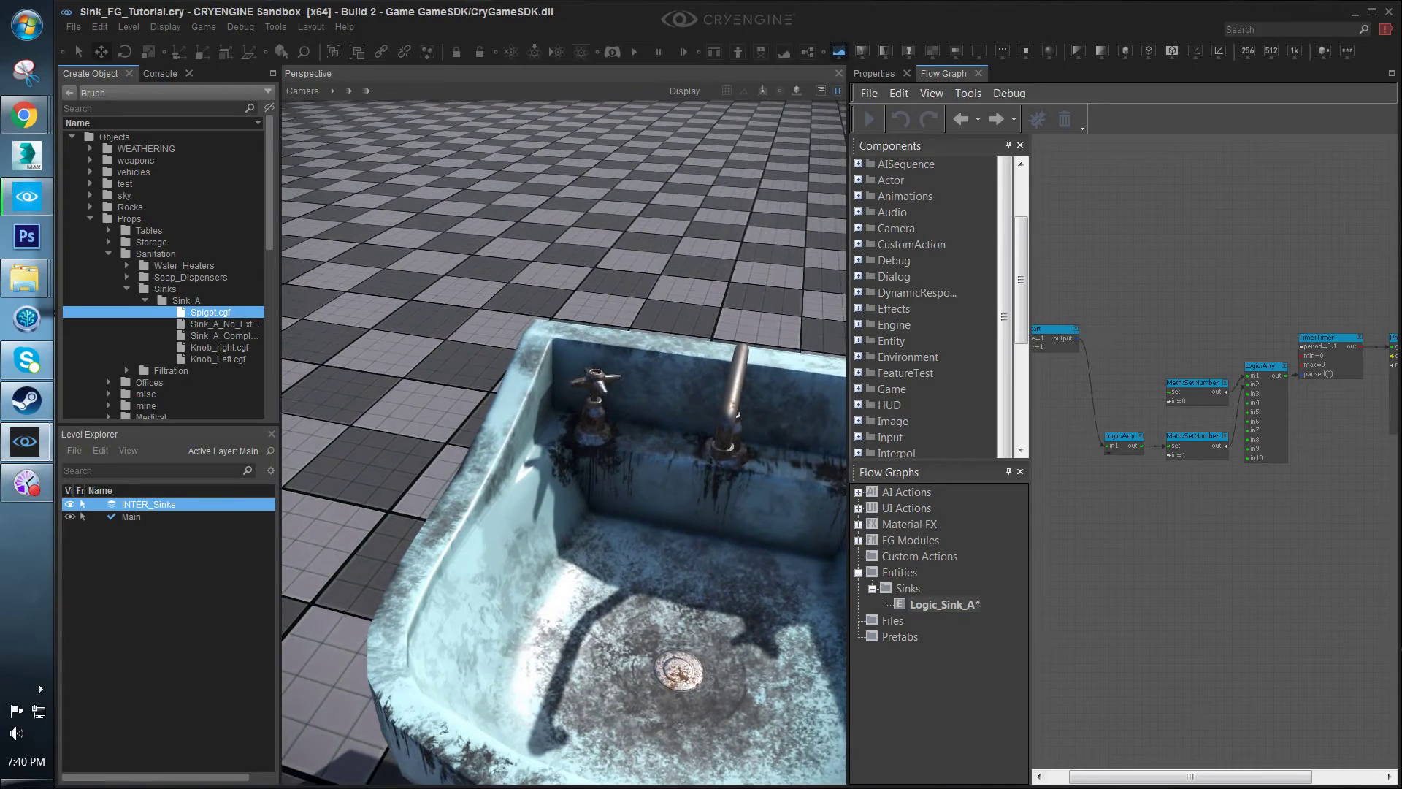
key("s")
key("w")
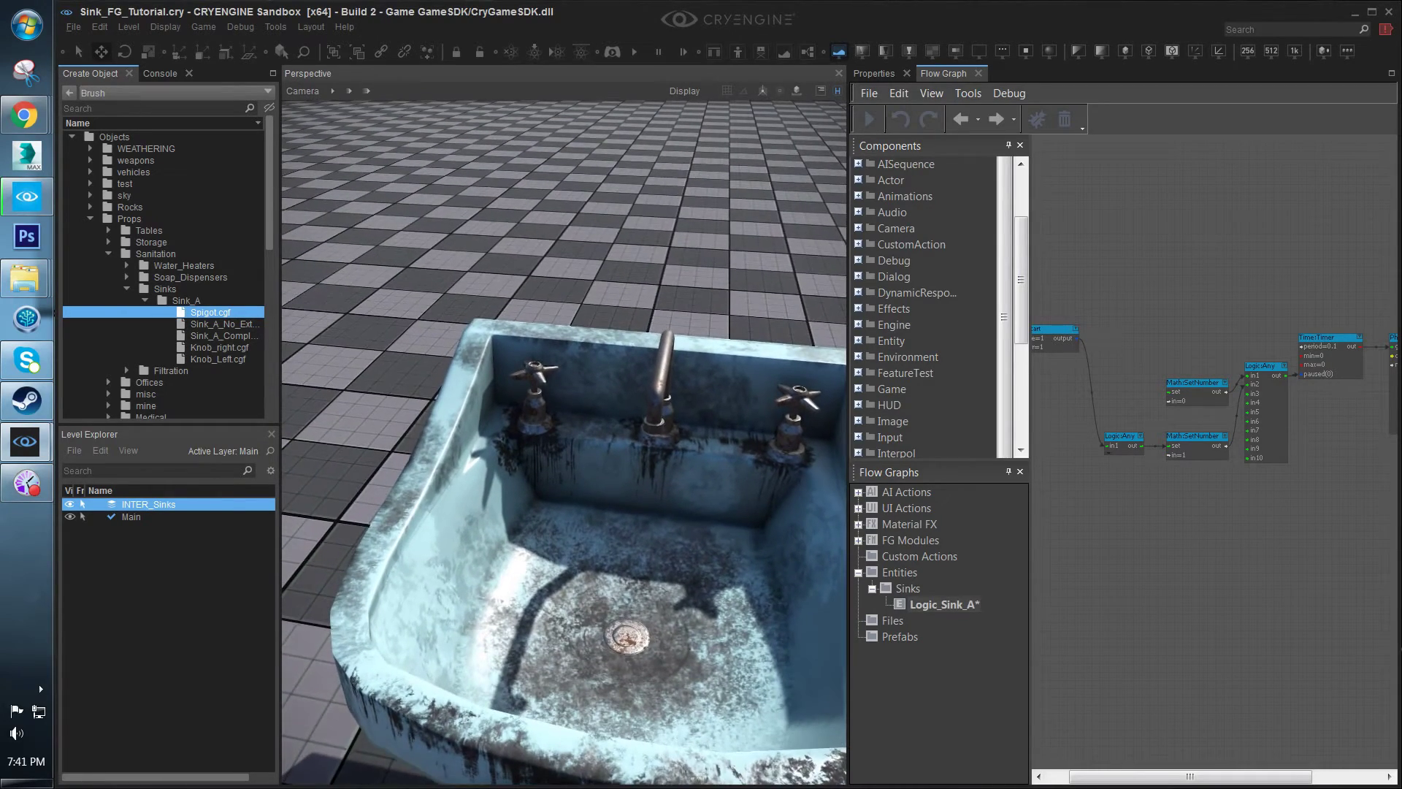
key("w")
key("s")
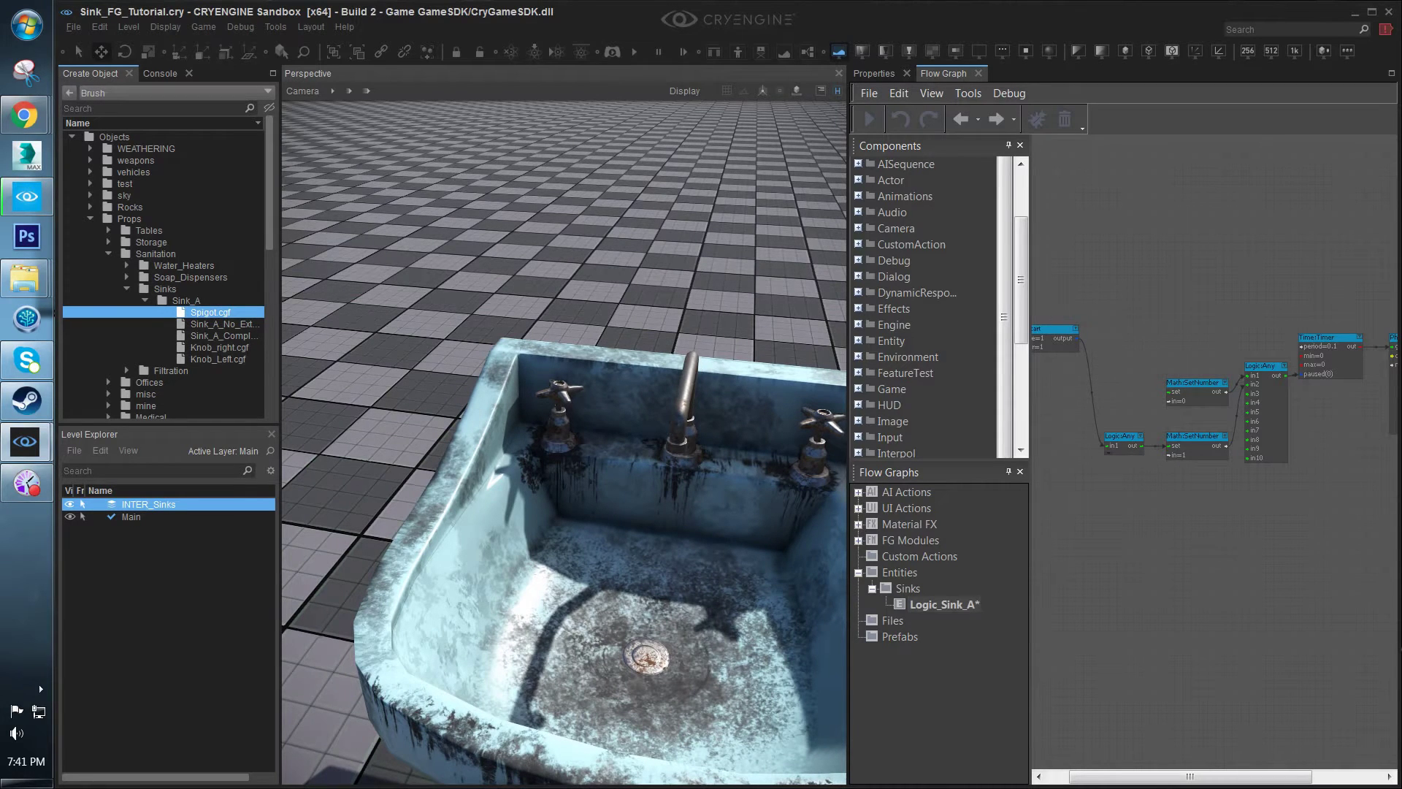
key("Escape")
scroll(1250, 563, "down", 2)
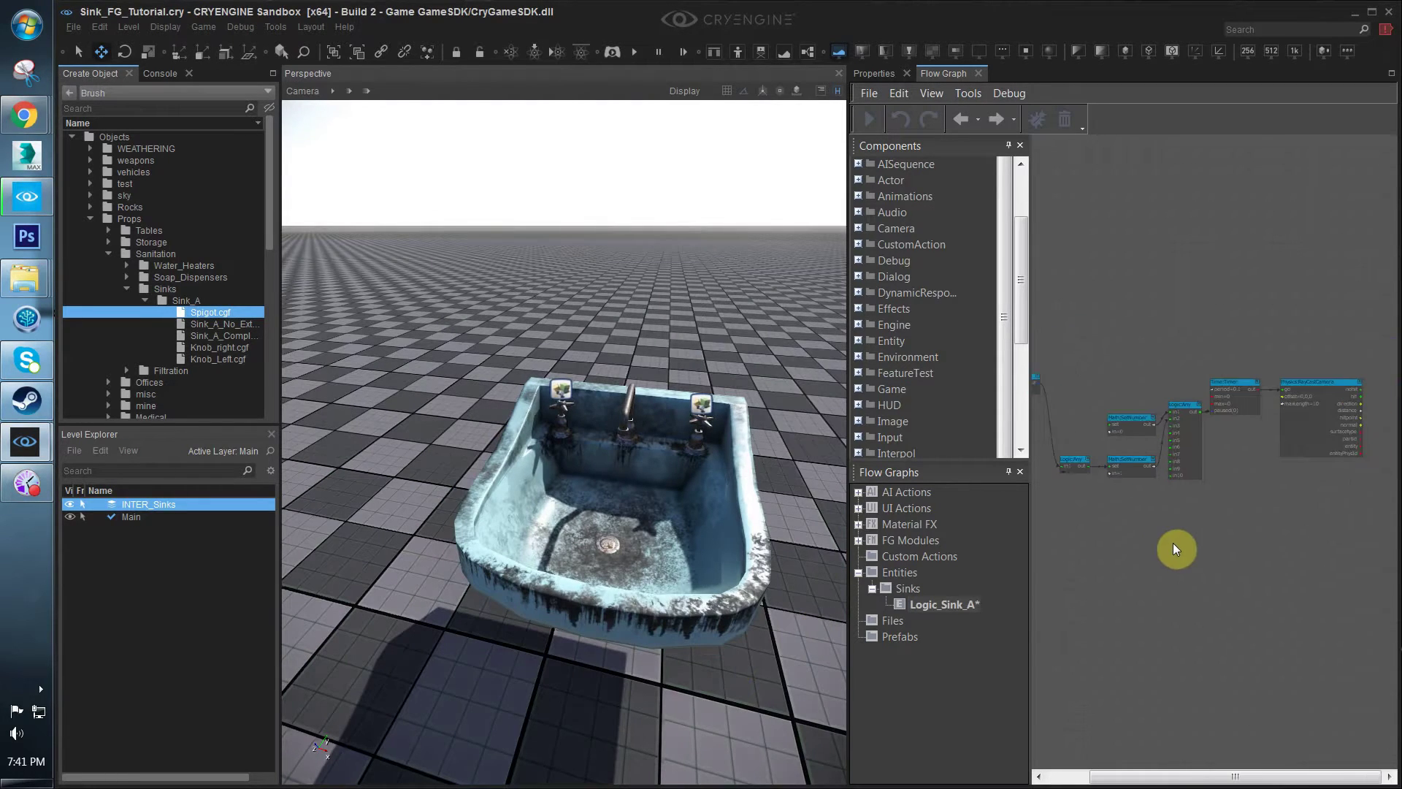
middle_click_drag(1152, 542, 1177, 526)
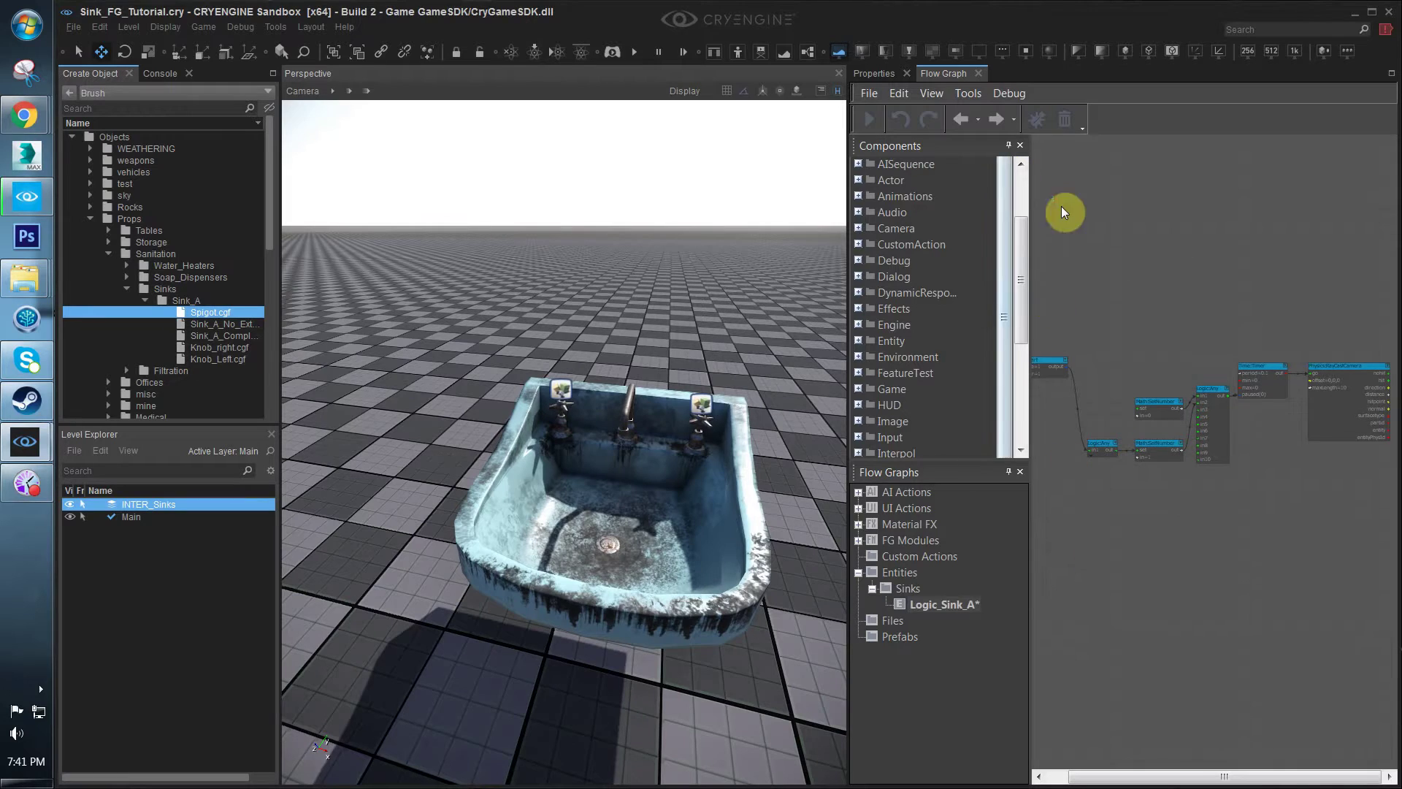
Place a primitive_cube_small brush from the default objects folder over the sink's left knob
left_click(72, 137)
left_click(71, 137)
left_click(89, 218)
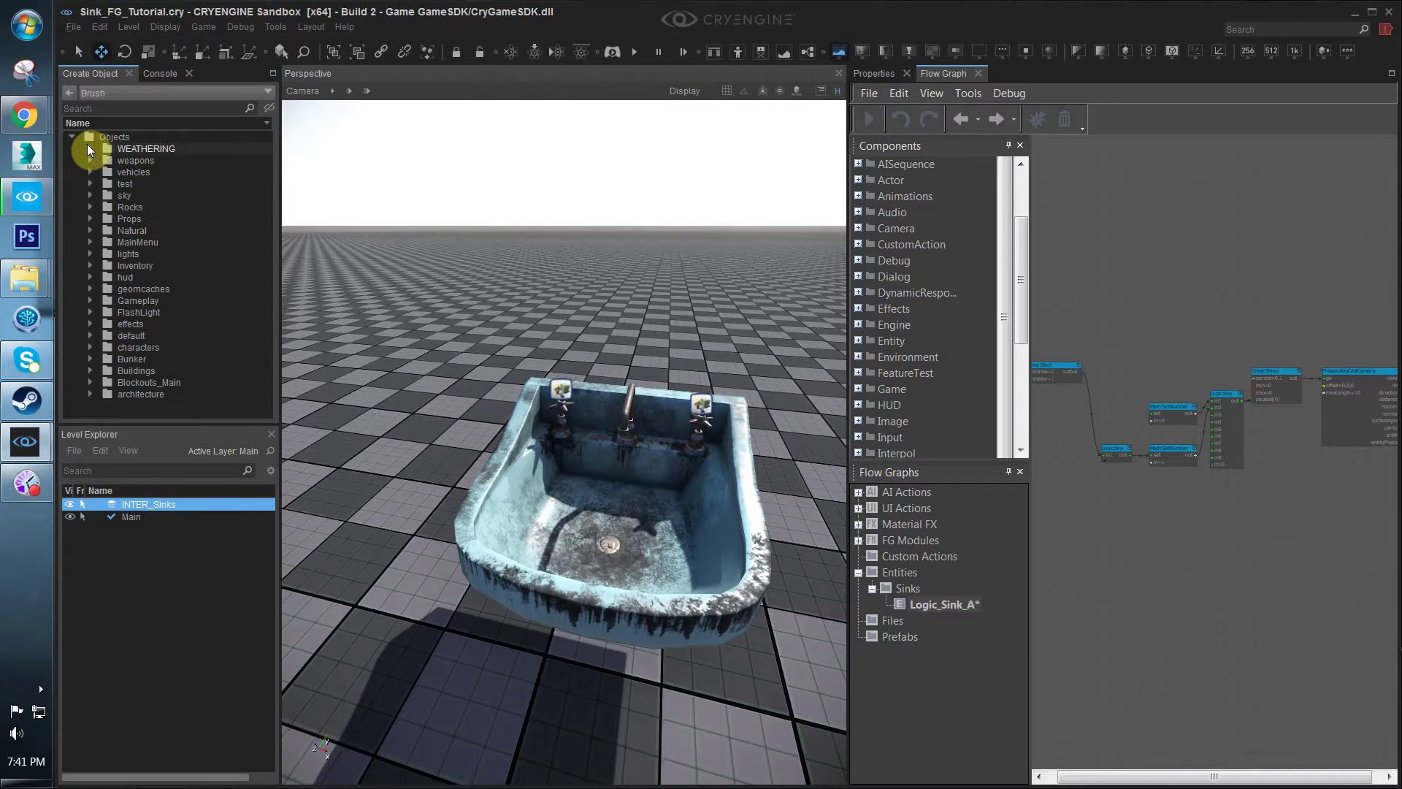
left_click(100, 334)
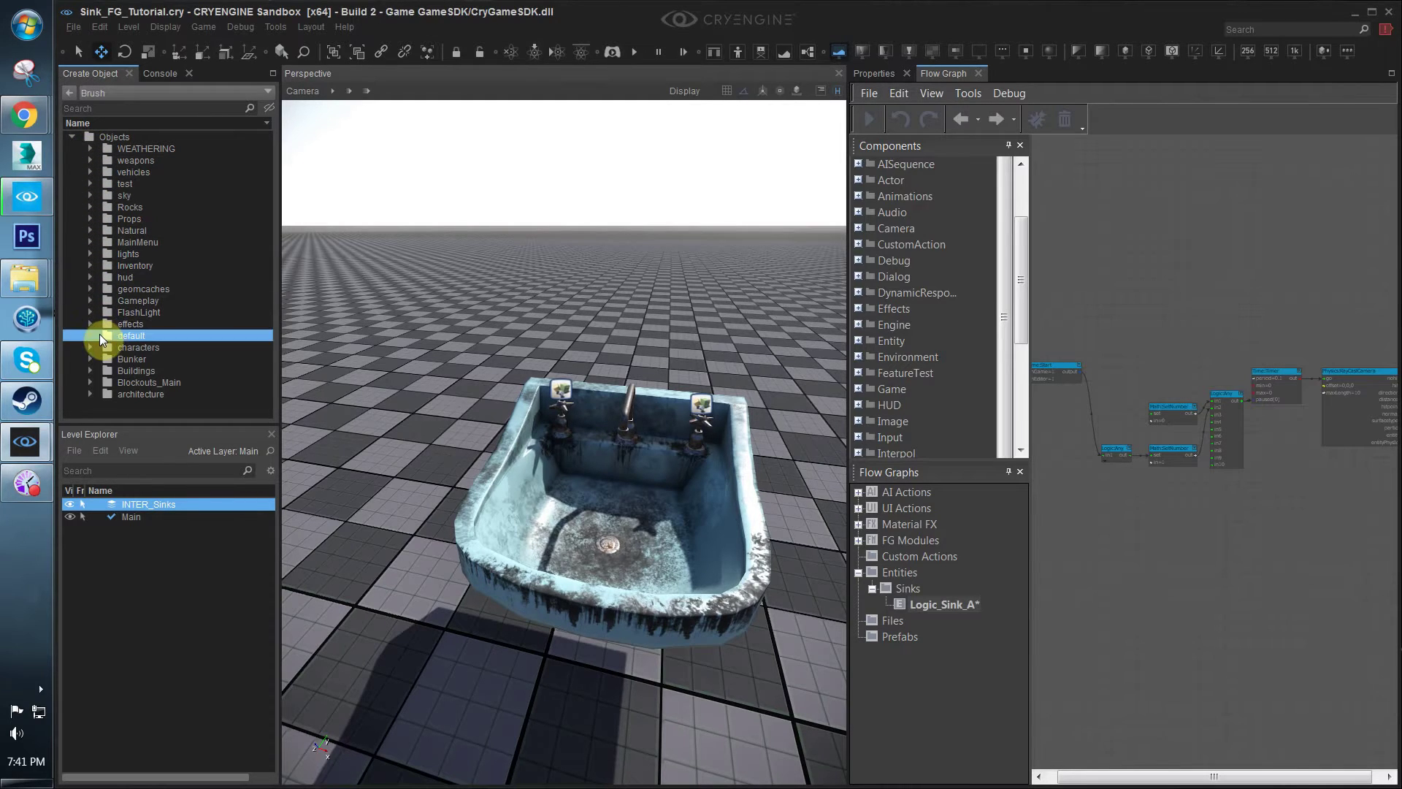
left_click(91, 335)
scroll(150, 343, "down", 3)
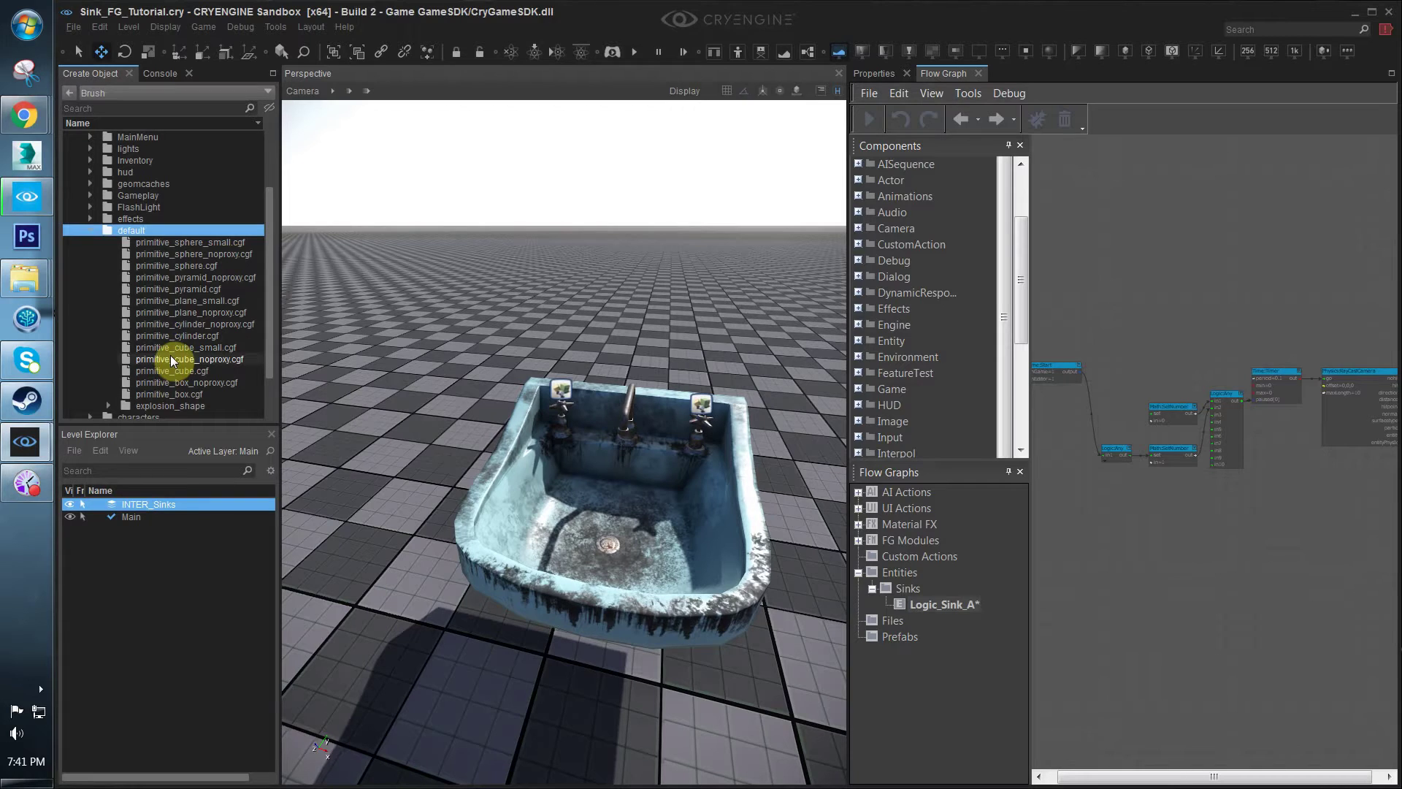
left_click_drag(179, 347, 601, 435)
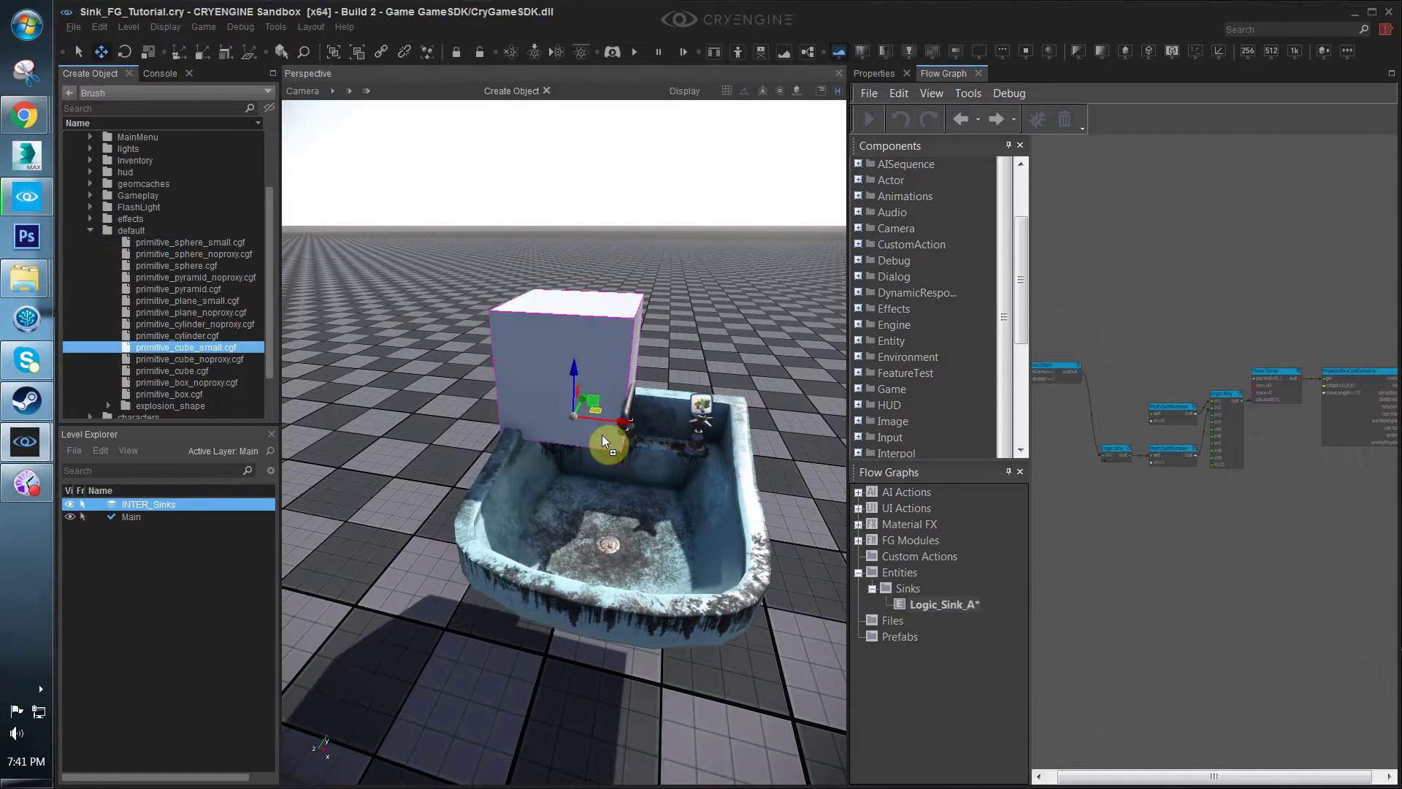
scroll(581, 436, "up", 3)
right_click_drag(581, 436, 572, 443)
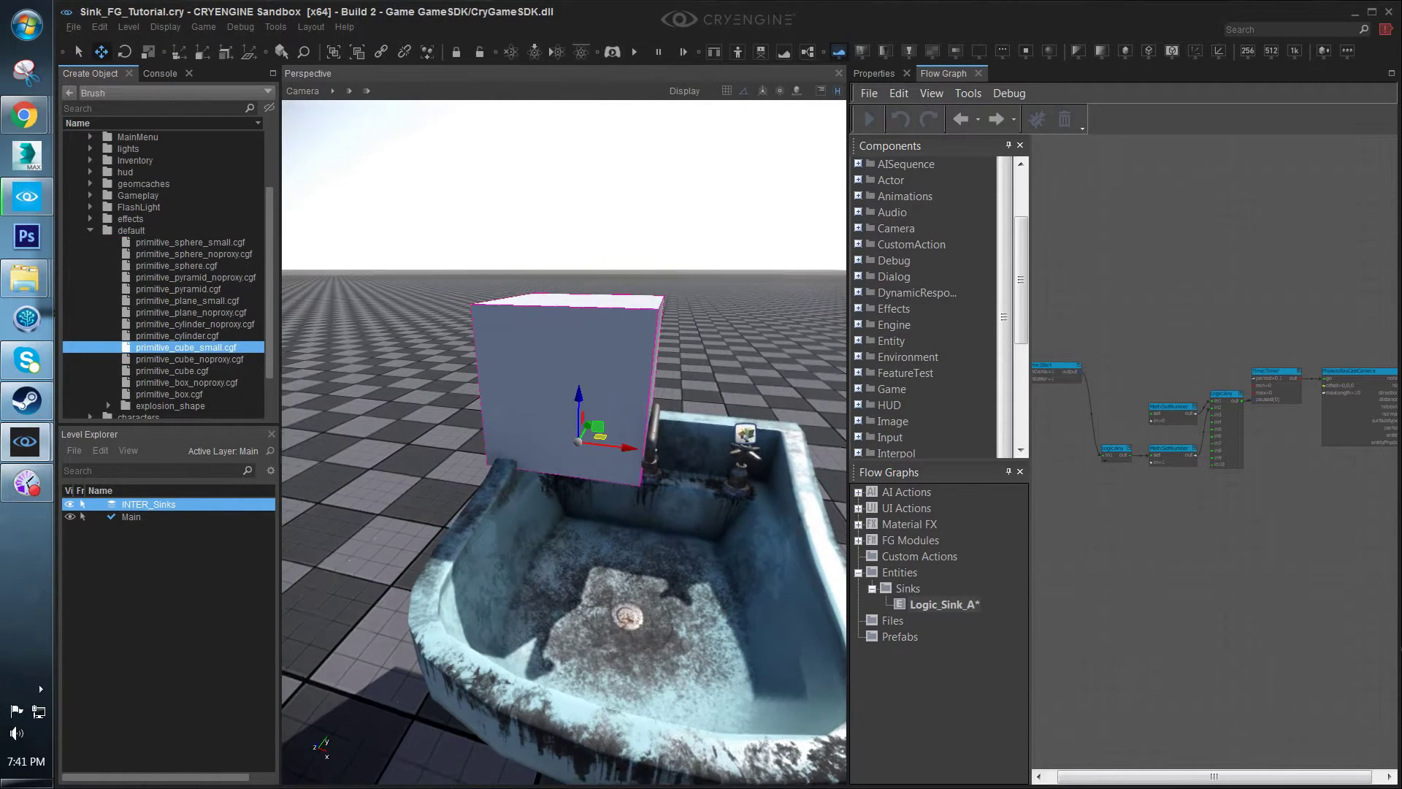
Assign the nodraw1 material from the Materials folder to the selected cube using the Material Editor
left_click(279, 26)
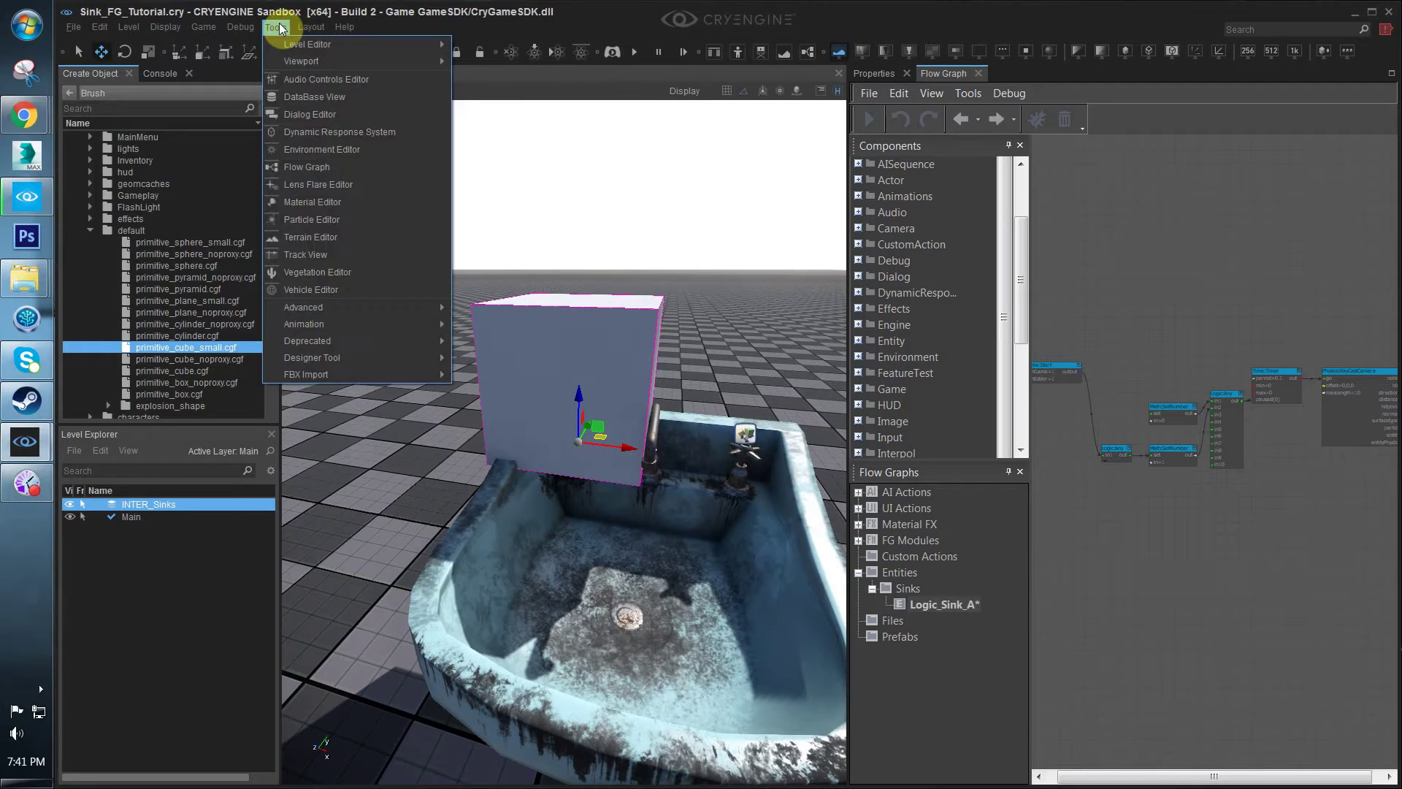
left_click(326, 208)
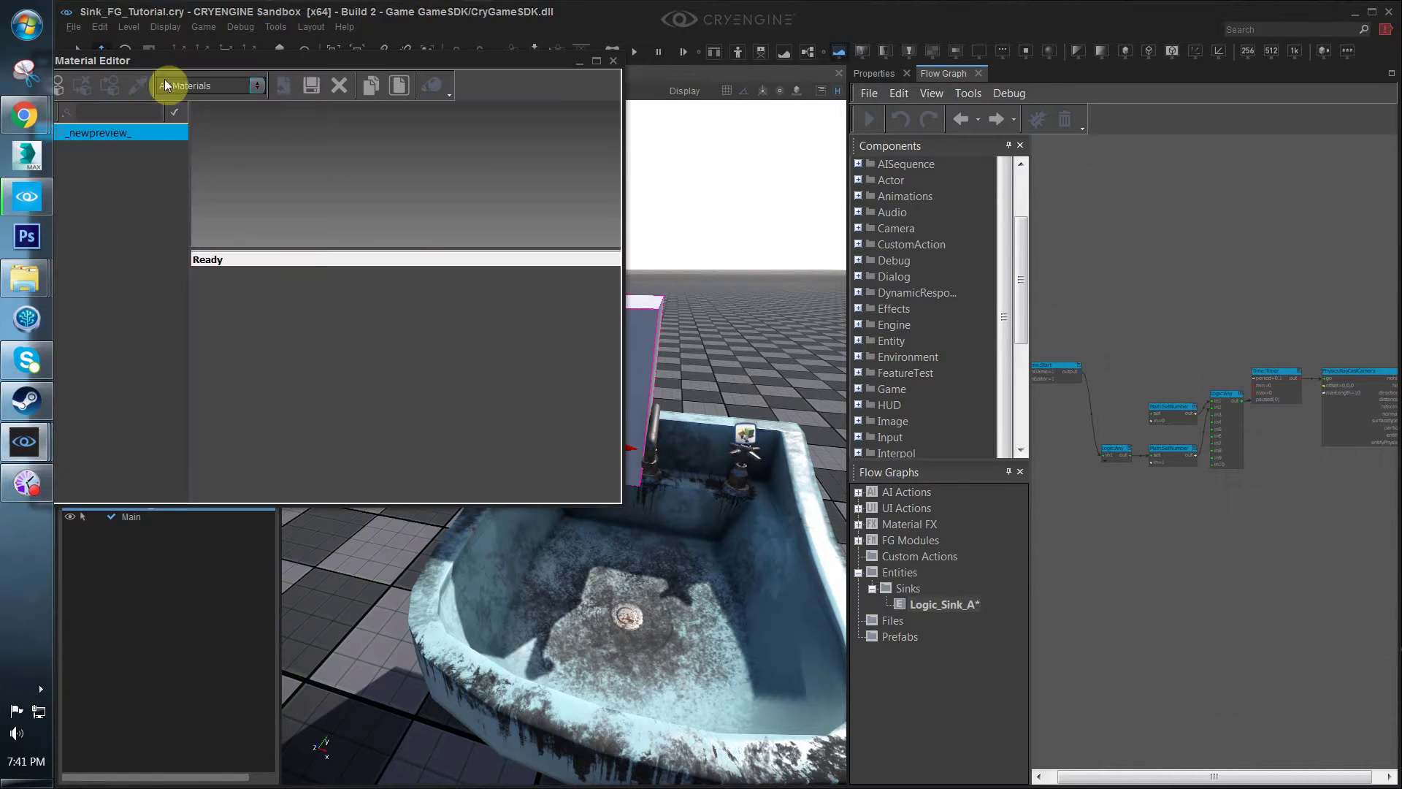
left_click_drag(164, 79, 1018, 293)
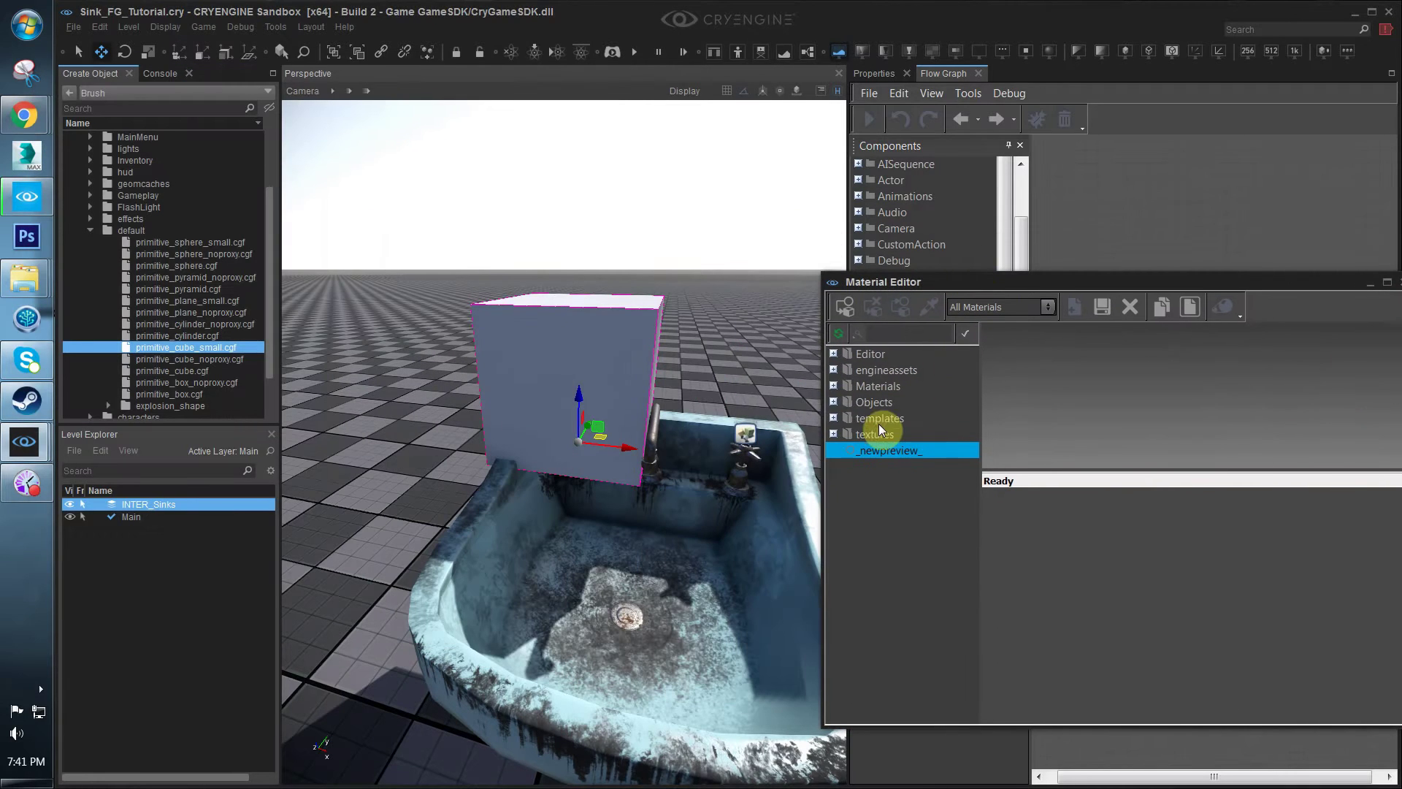
left_click(833, 386)
scroll(921, 600, "down", 6)
left_click(922, 601)
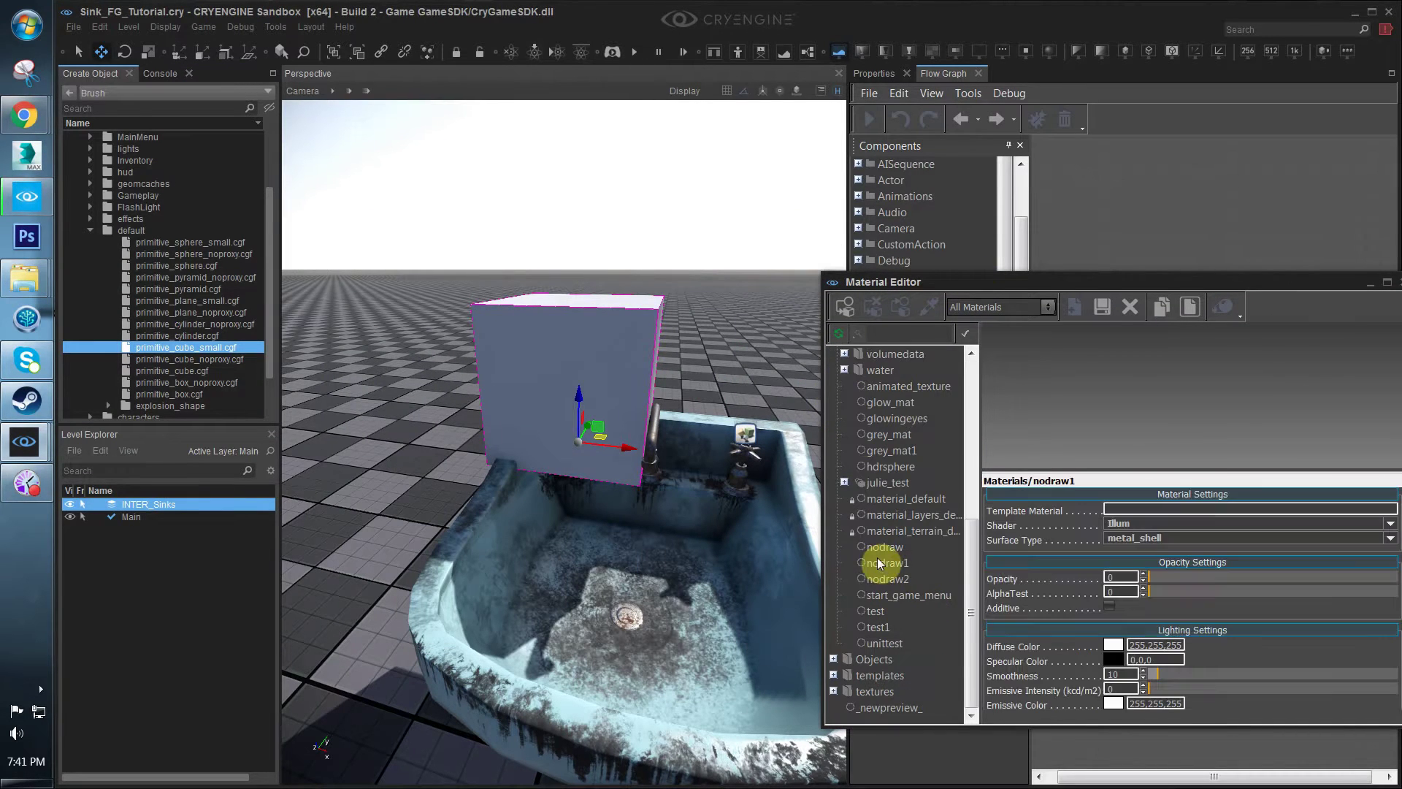
left_click(835, 310)
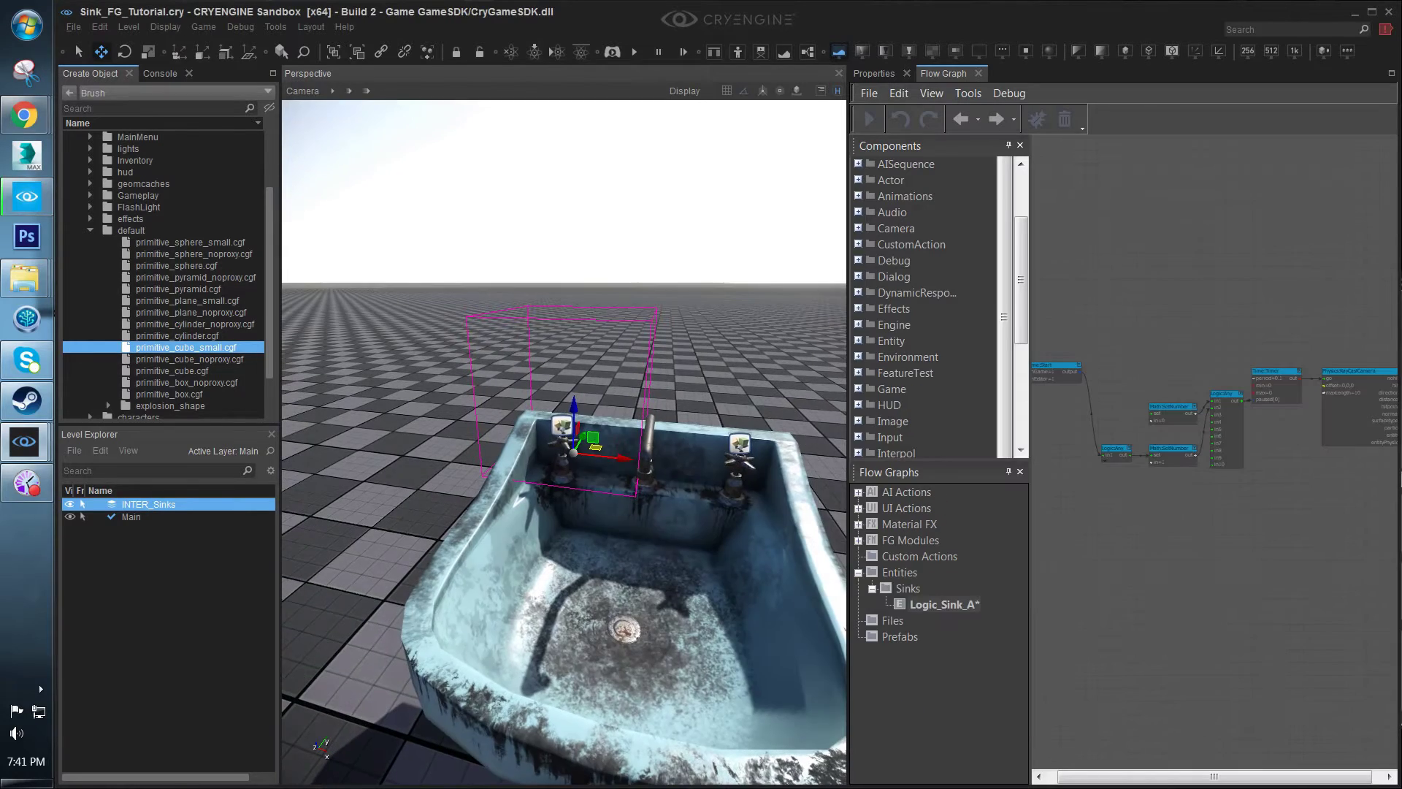
Scale the cube down uniformly until it is roughly the size of the sink's left knob area
key("w")
right_click_drag(545, 397, 588, 389)
key("s")
key("3")
left_click_drag(604, 475, 559, 519)
key("w")
right_click_drag(558, 519, 567, 563)
Move the cube so it encloses the left knob and fine-tune its uniform scale to about 0.57
key("1")
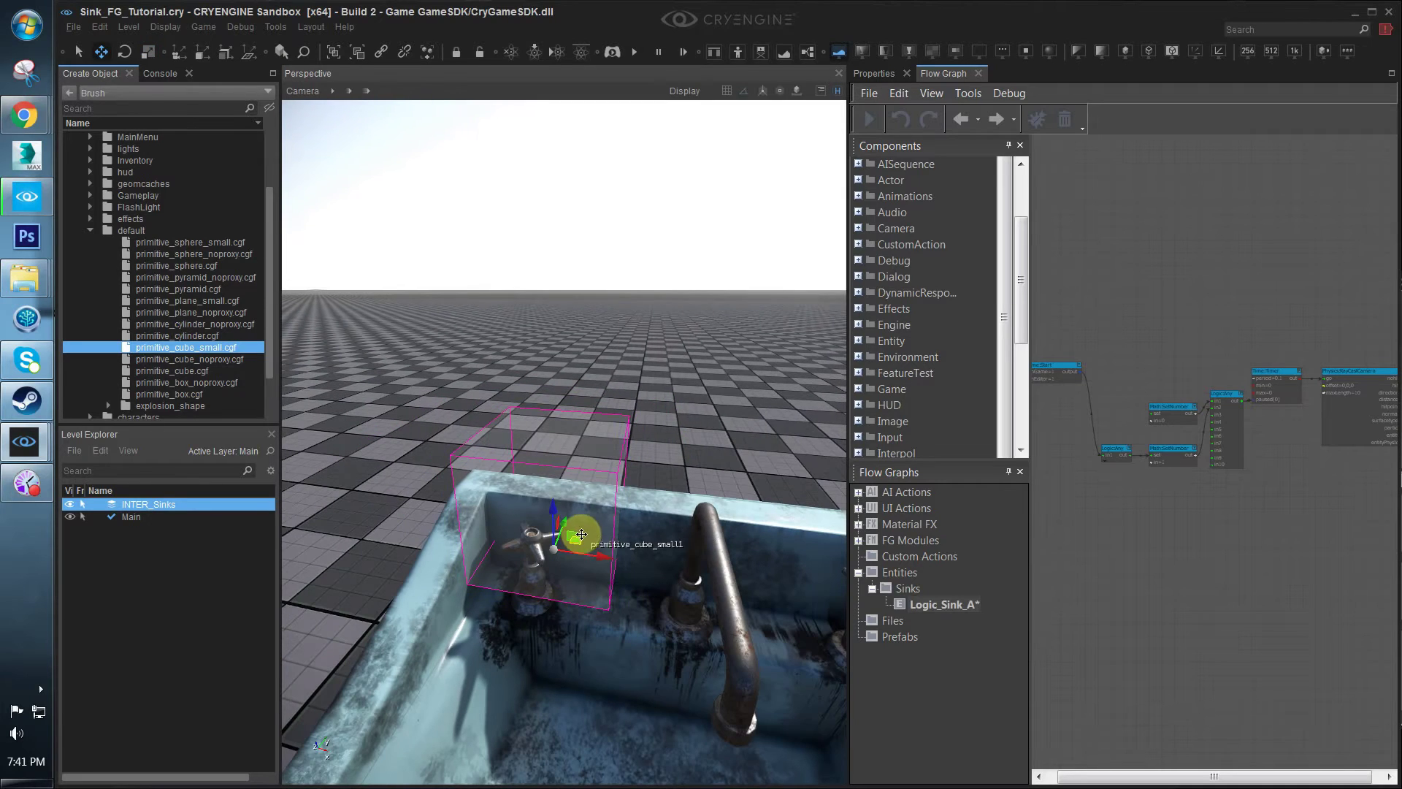
left_click_drag(581, 546, 563, 567)
scroll(541, 555, "up", 3)
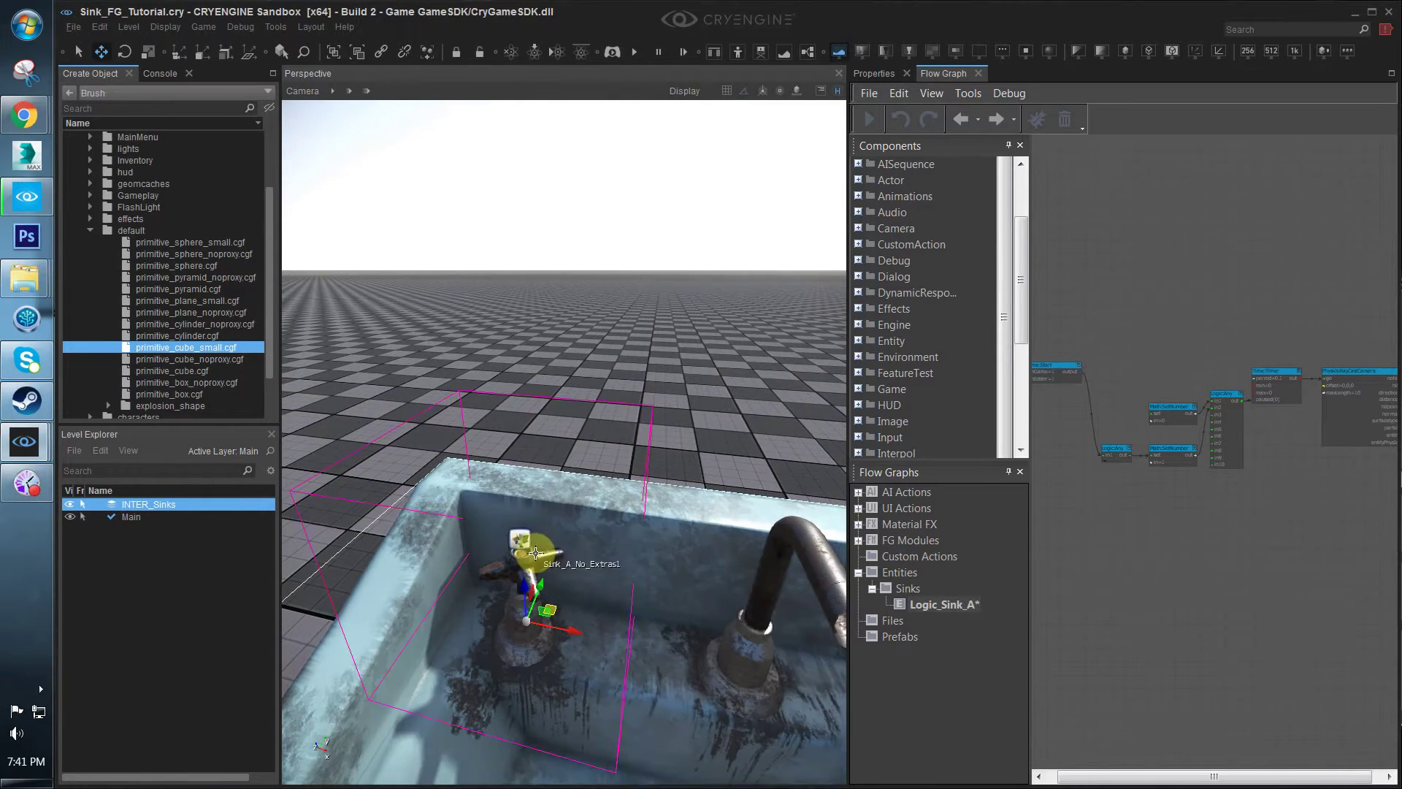
scroll(535, 552, "down", 5)
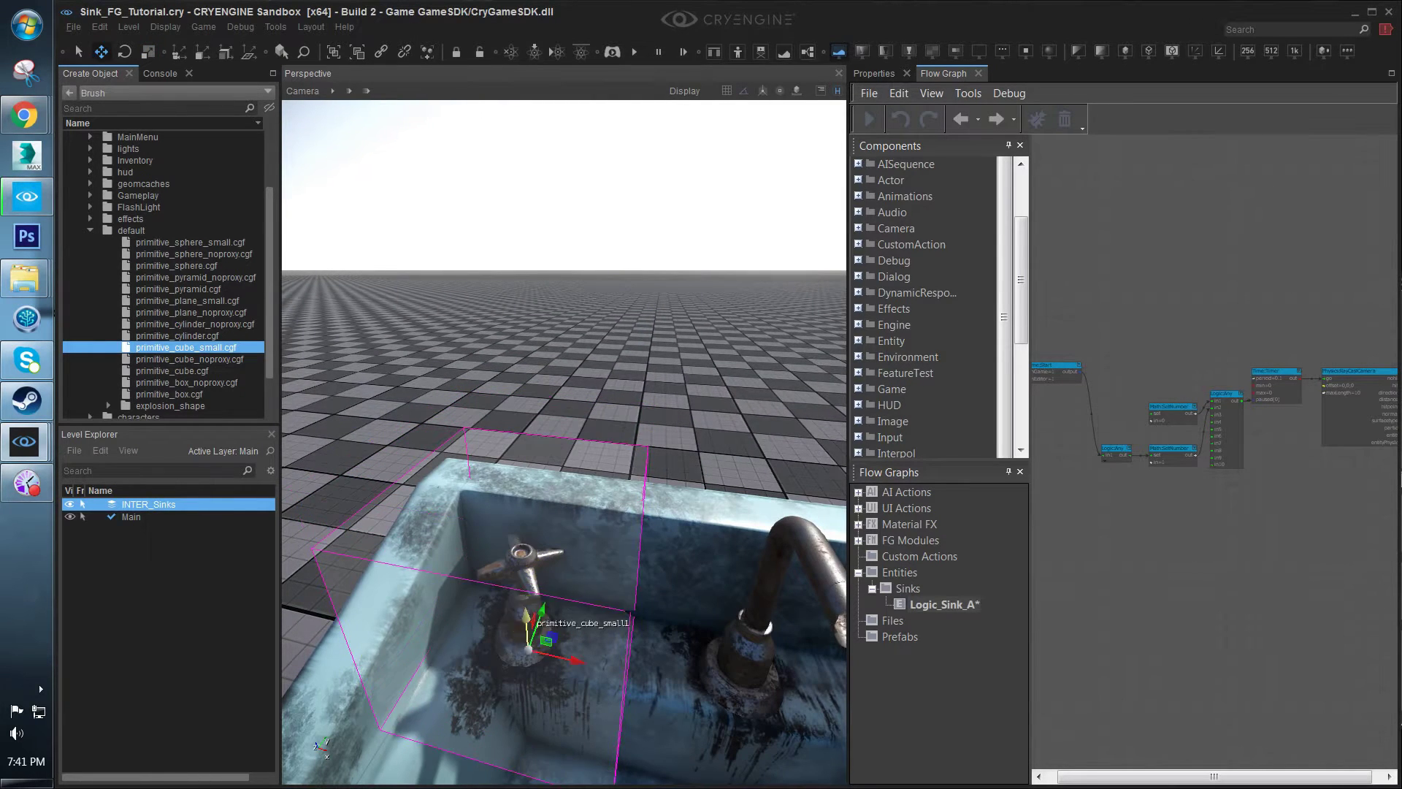
scroll(554, 539, "up", 1)
key("3")
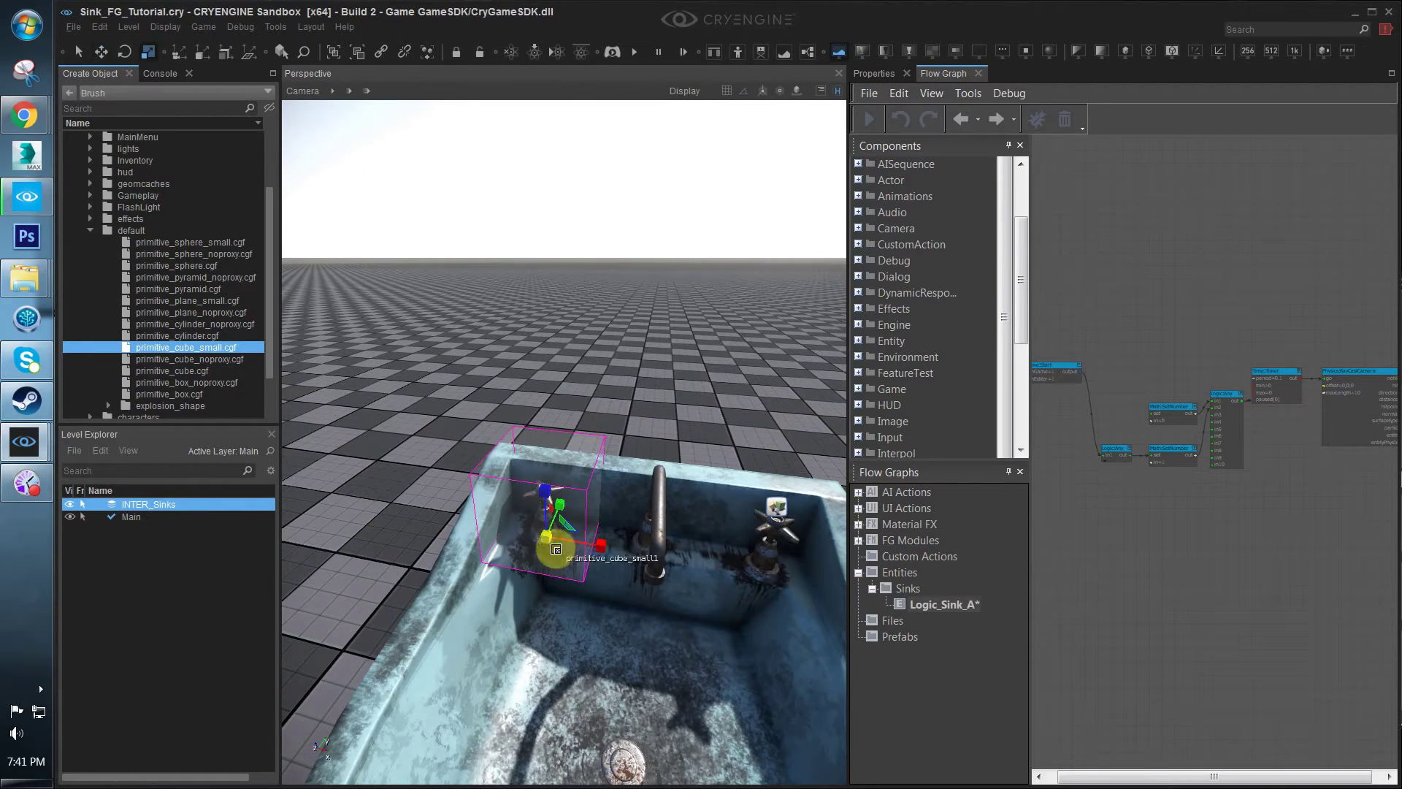
left_click_drag(552, 547, 548, 539)
key("2")
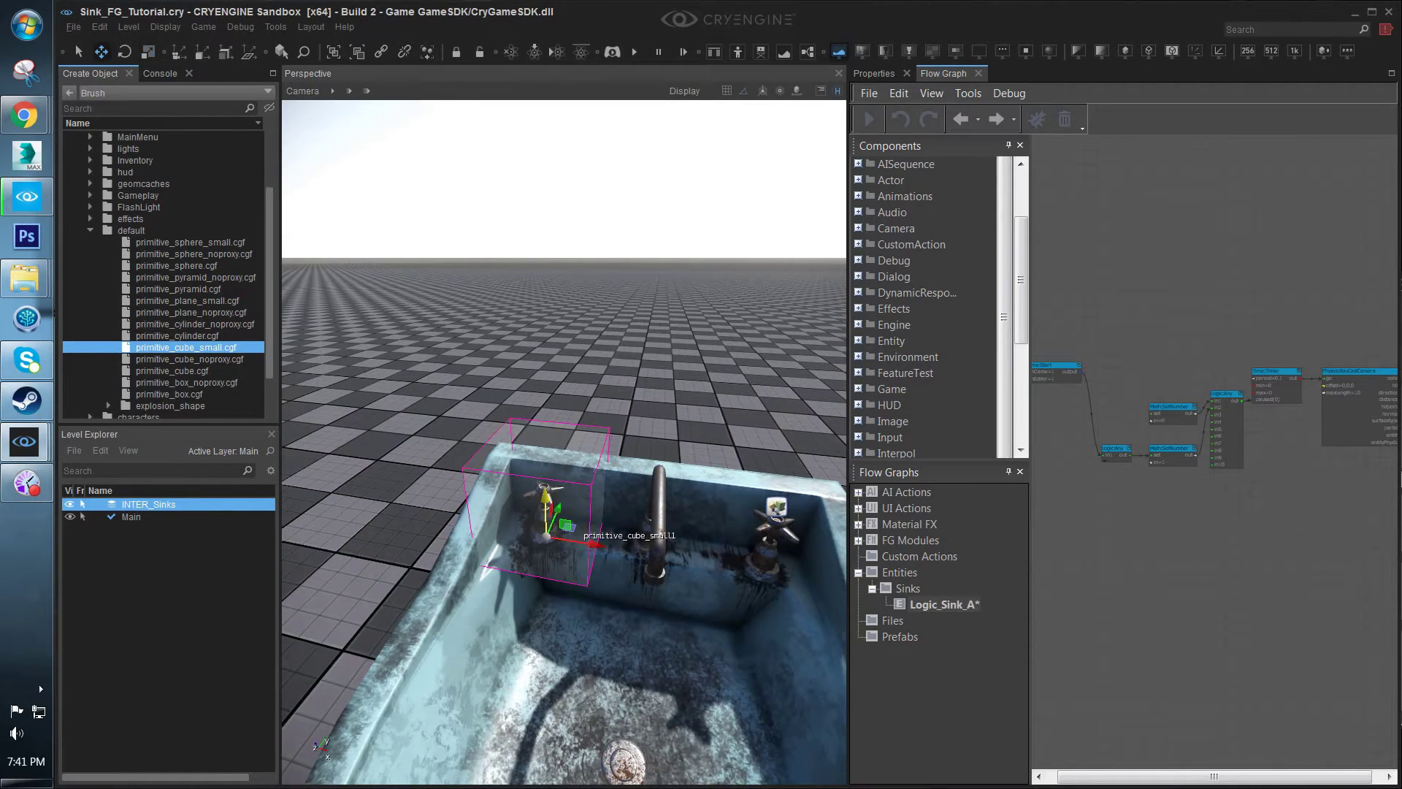
right_click_drag(566, 525, 569, 526)
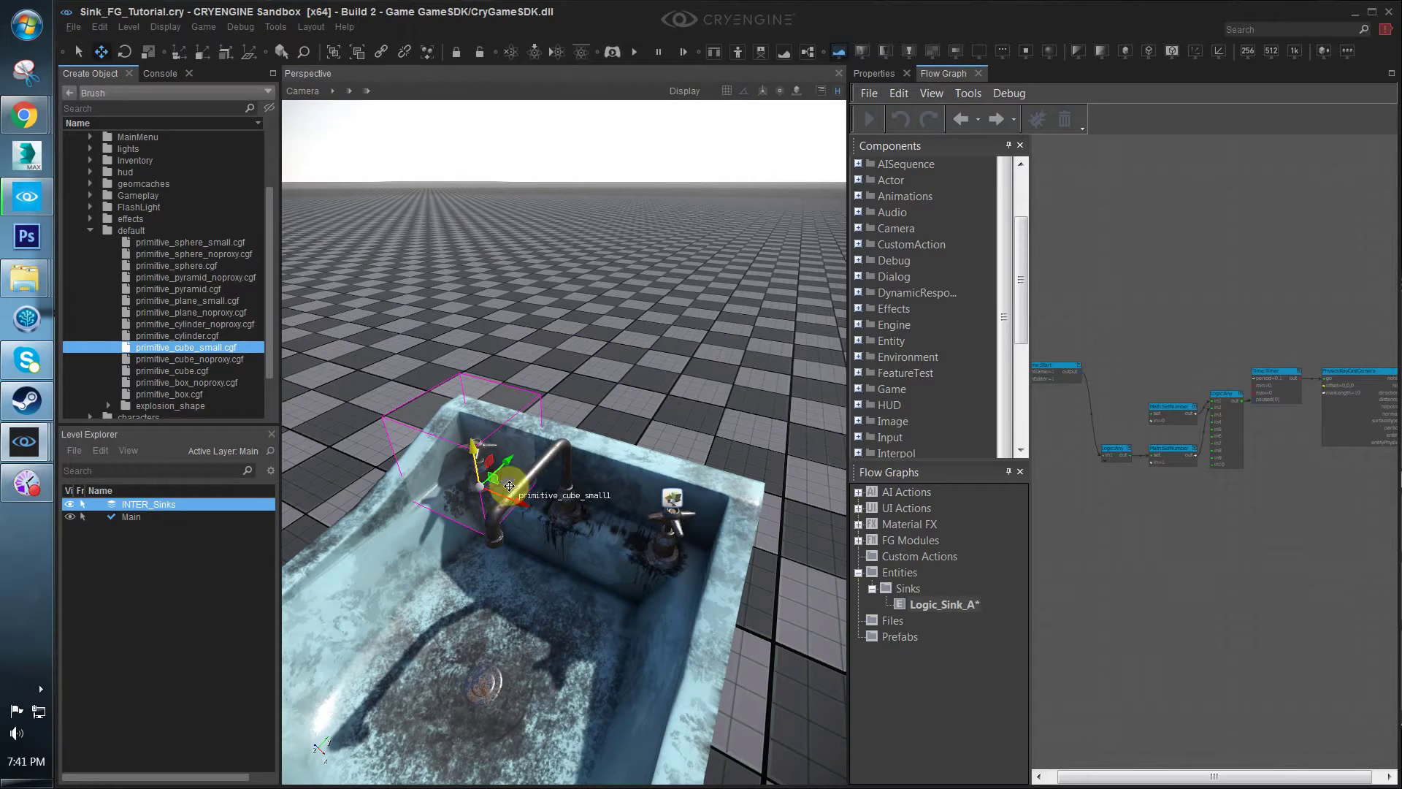
Rename the cube at the left knob as RayCat_Knob_Left
left_click(905, 66)
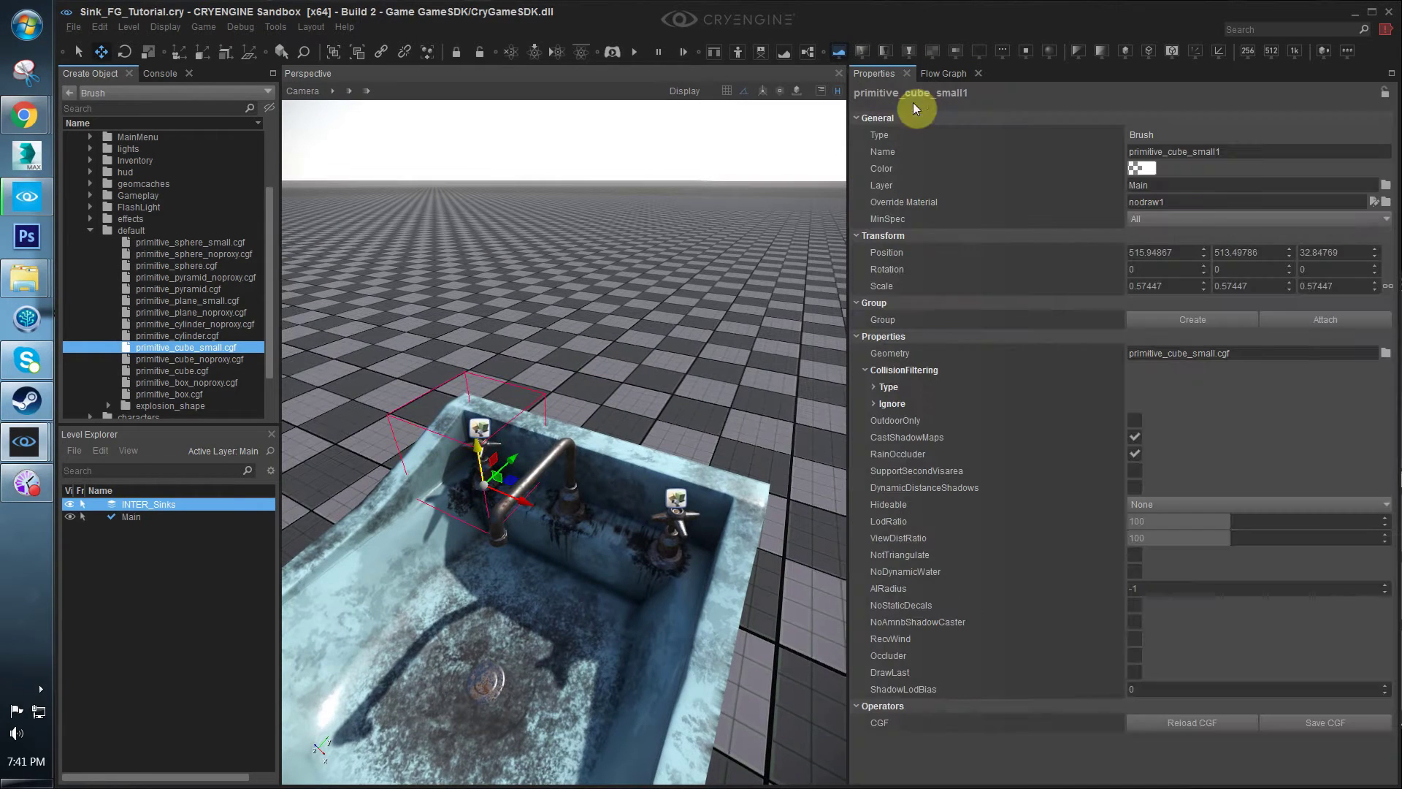
left_click(1244, 153)
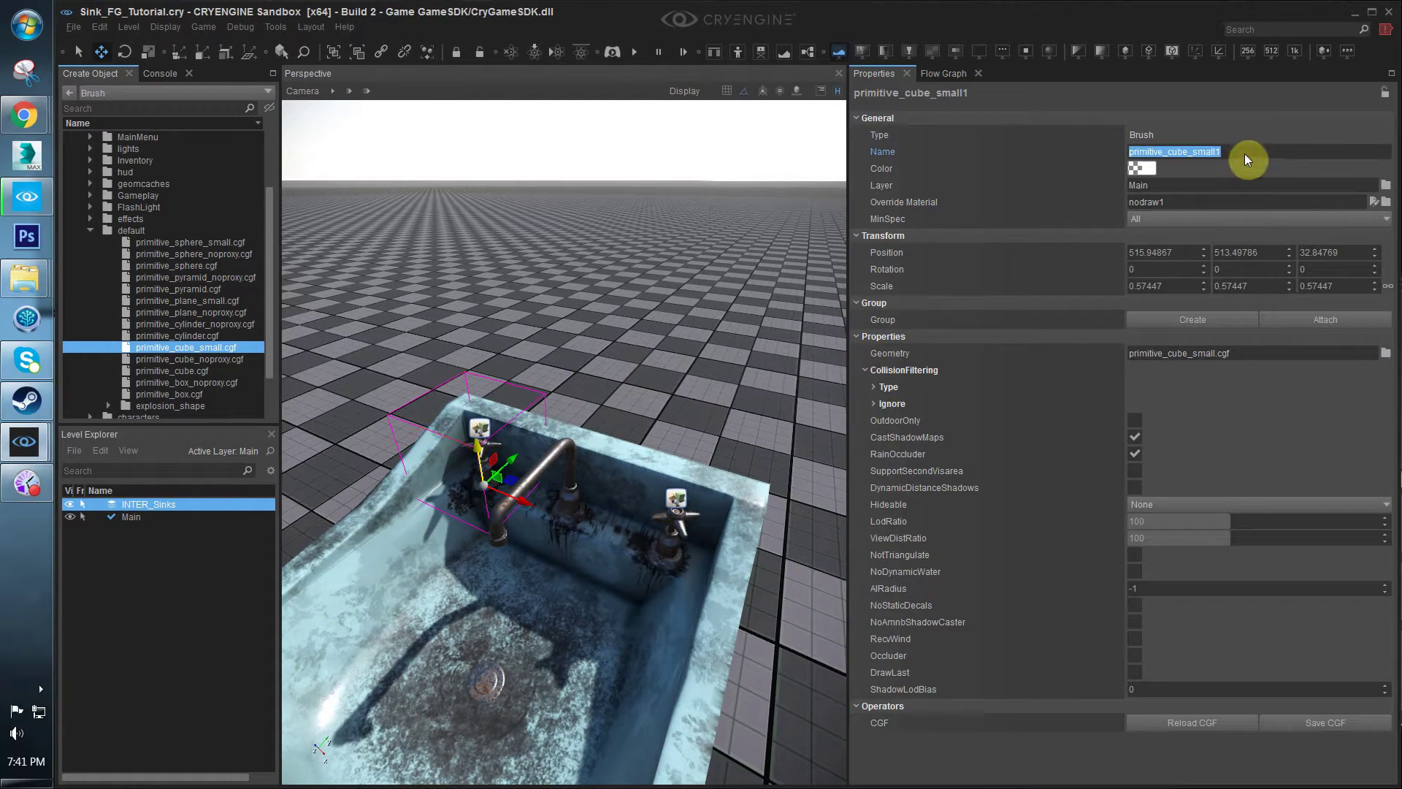
double_click(1205, 151)
type("RayC")
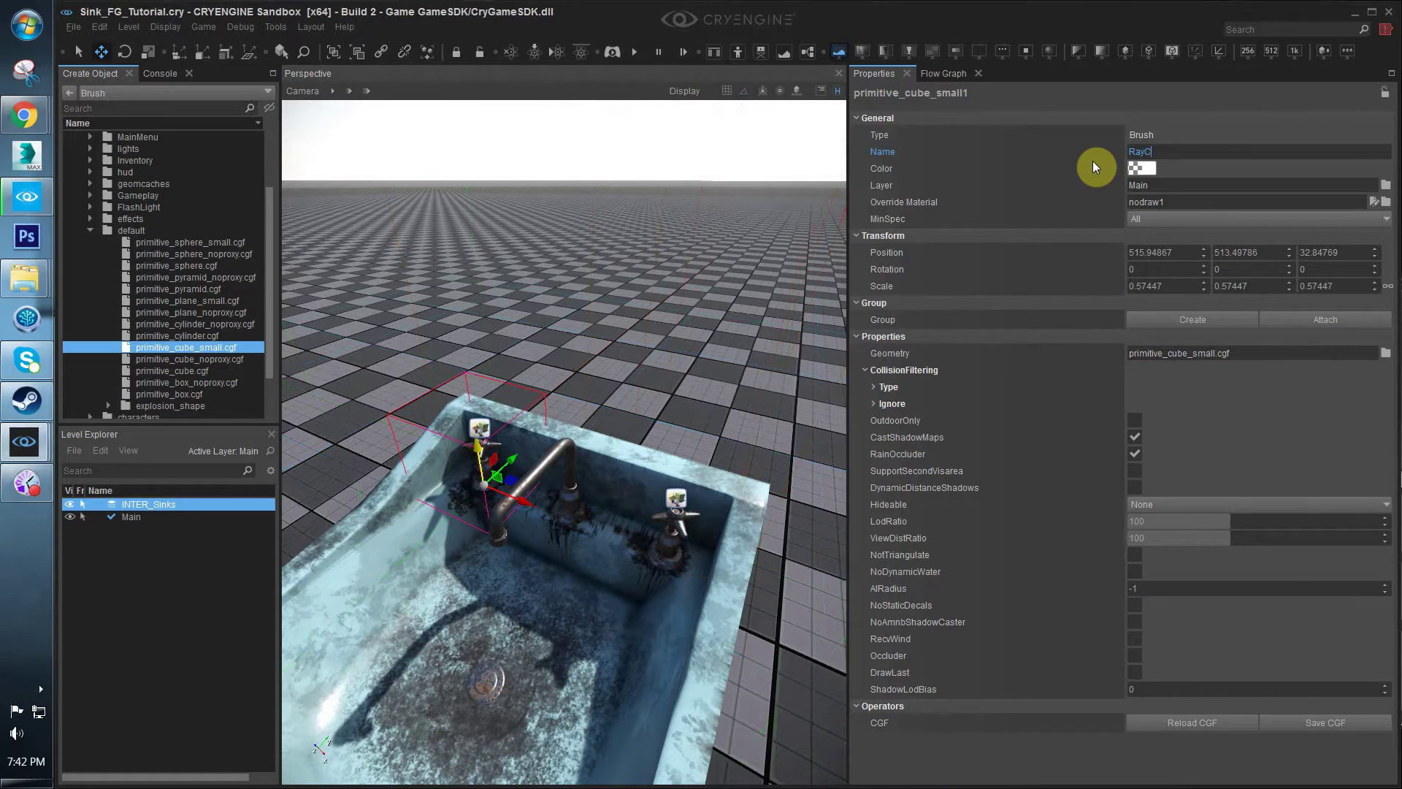
type("at_")
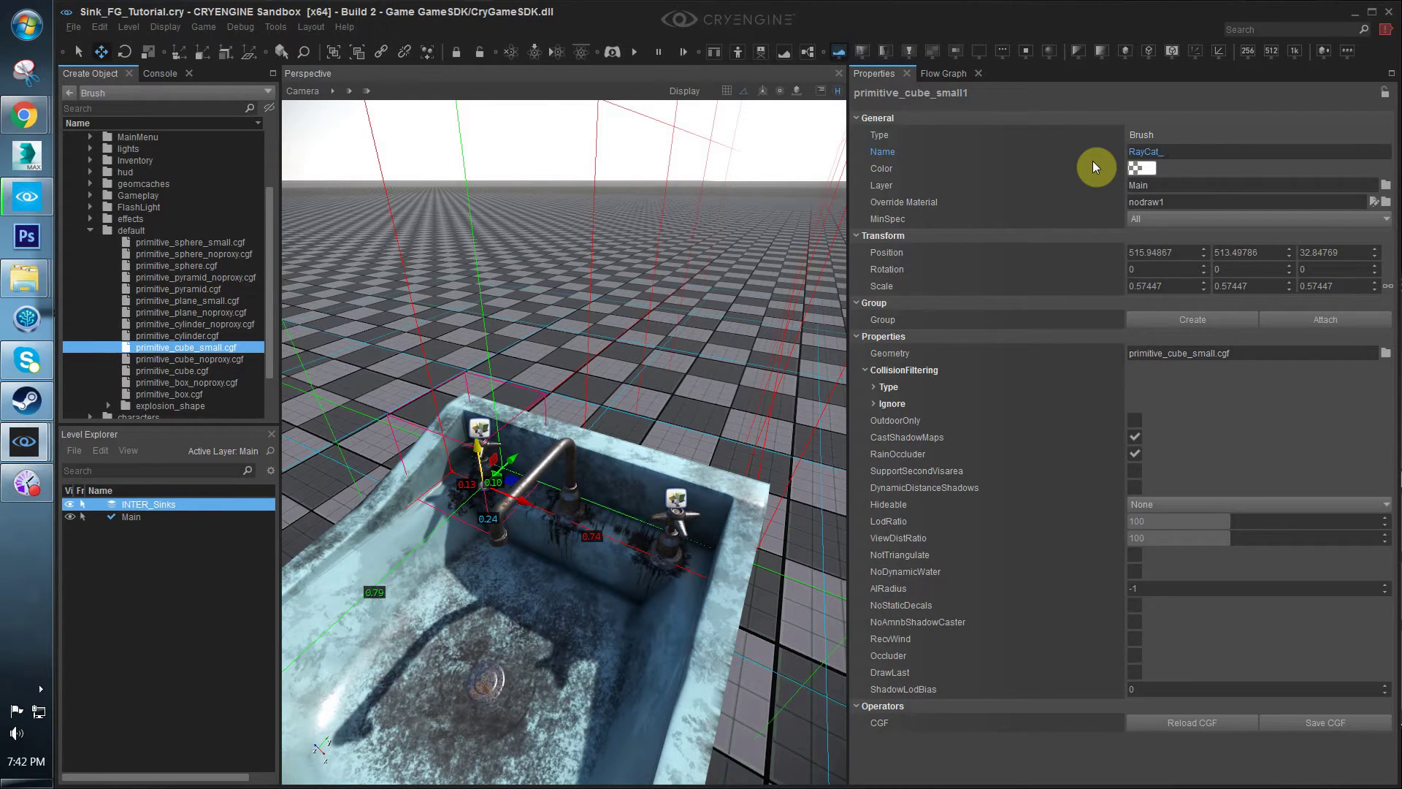
type("Knob_Left")
key("Return")
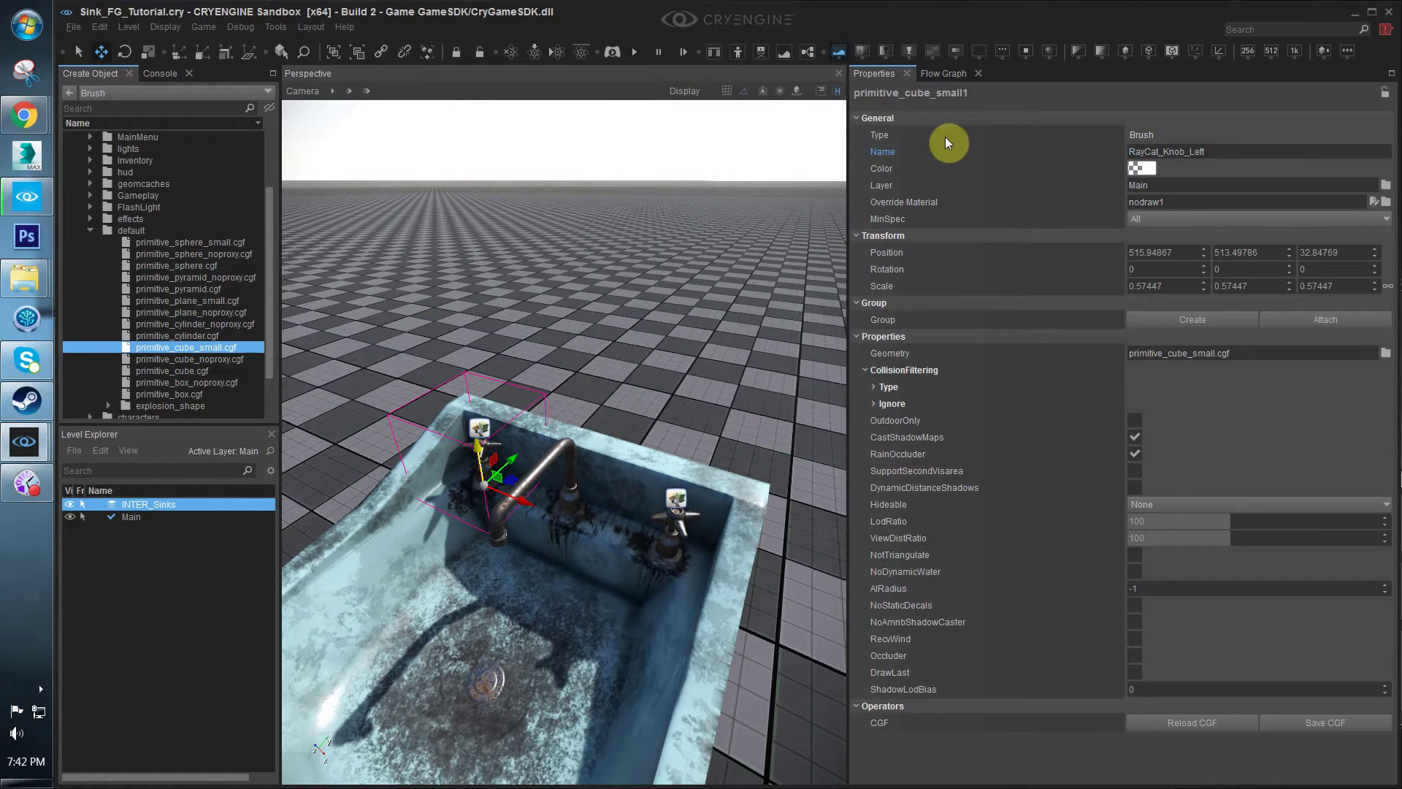
Duplicate the RayCat_Knob_Left cube along X over to the right knob and name the copy RayCat_Knob_Right
right_click_drag(608, 467, 620, 470)
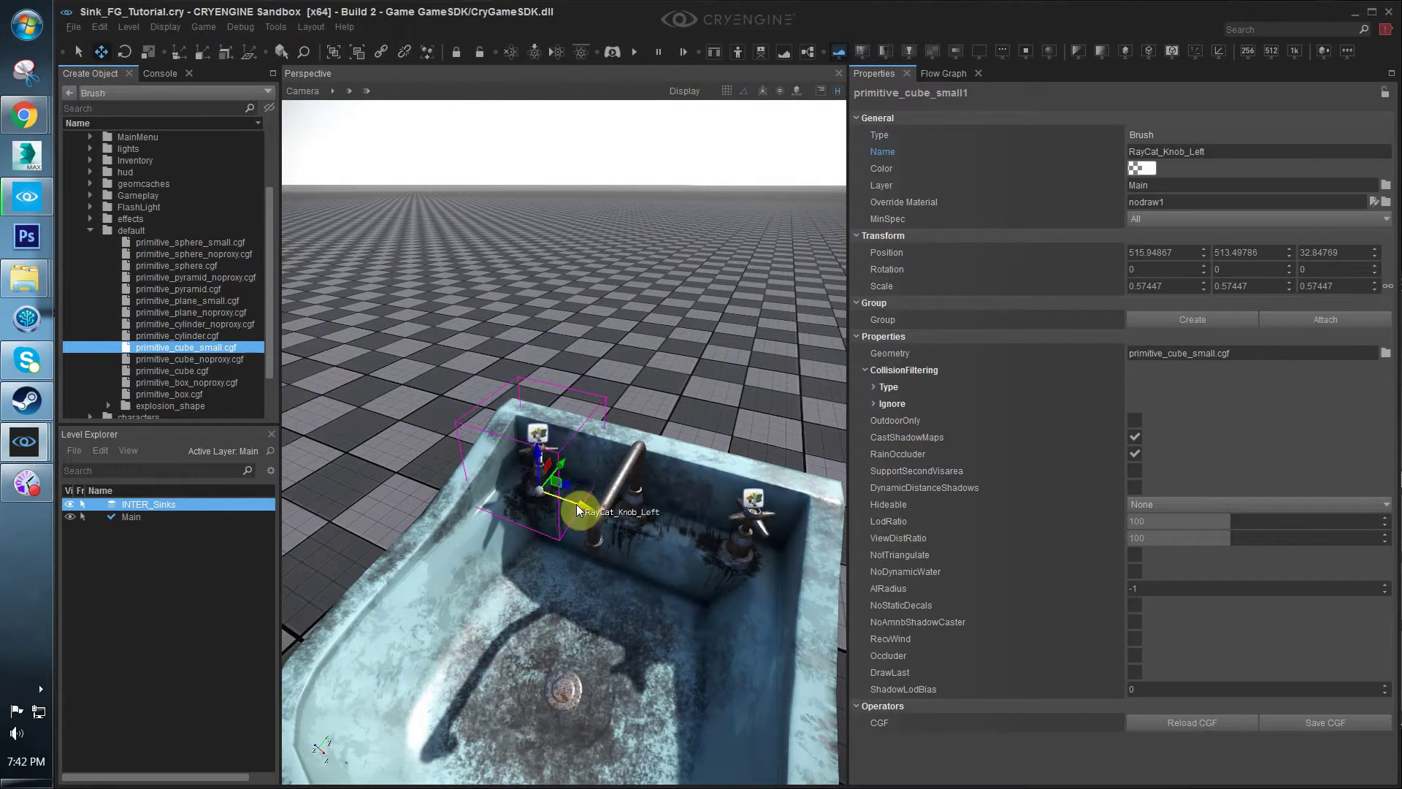
mouse_move(577, 509)
left_mouse_down("shift")
mouse_move(751, 563)
mouse_move(739, 565)
left_mouse_up("shift")
left_click(1231, 151)
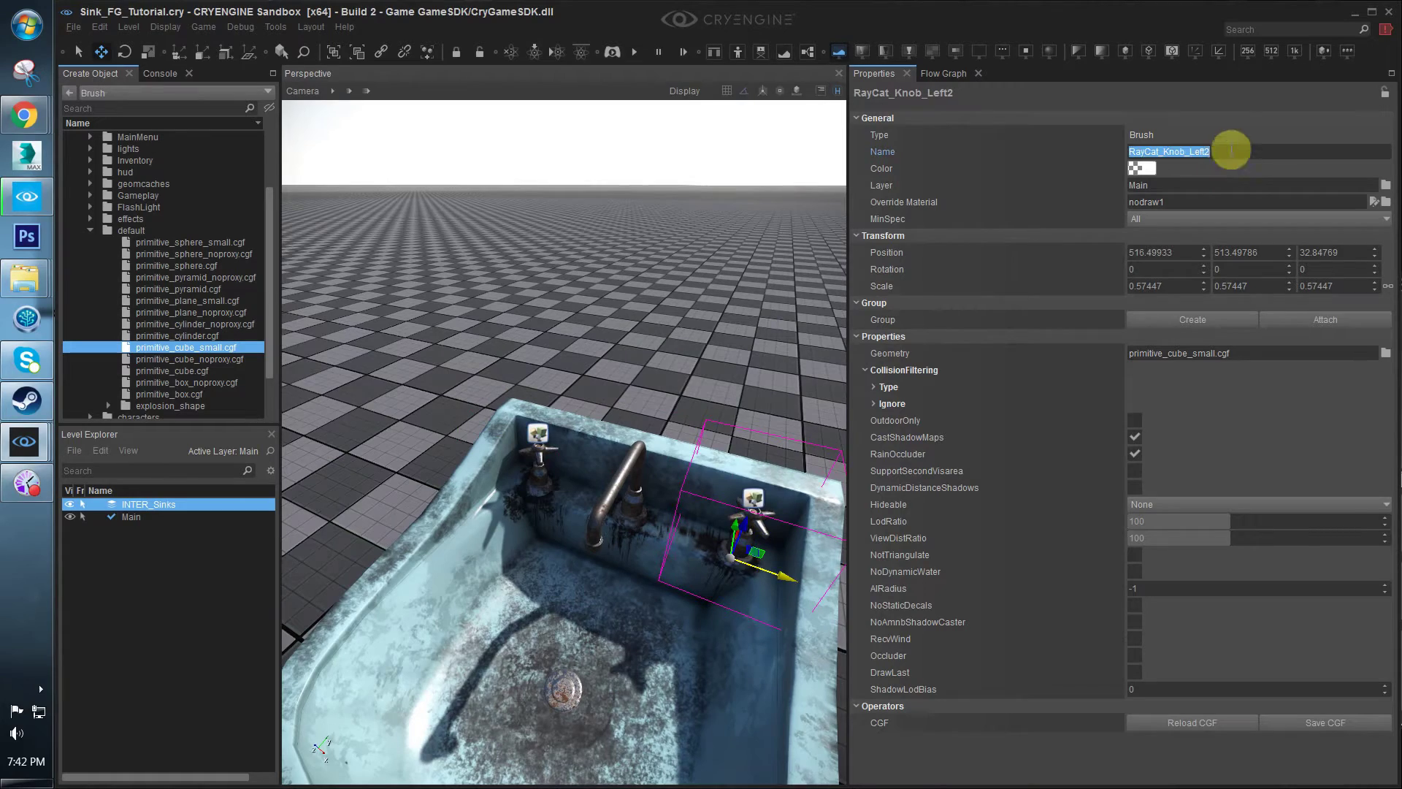
type("RayCat_Knob_Right")
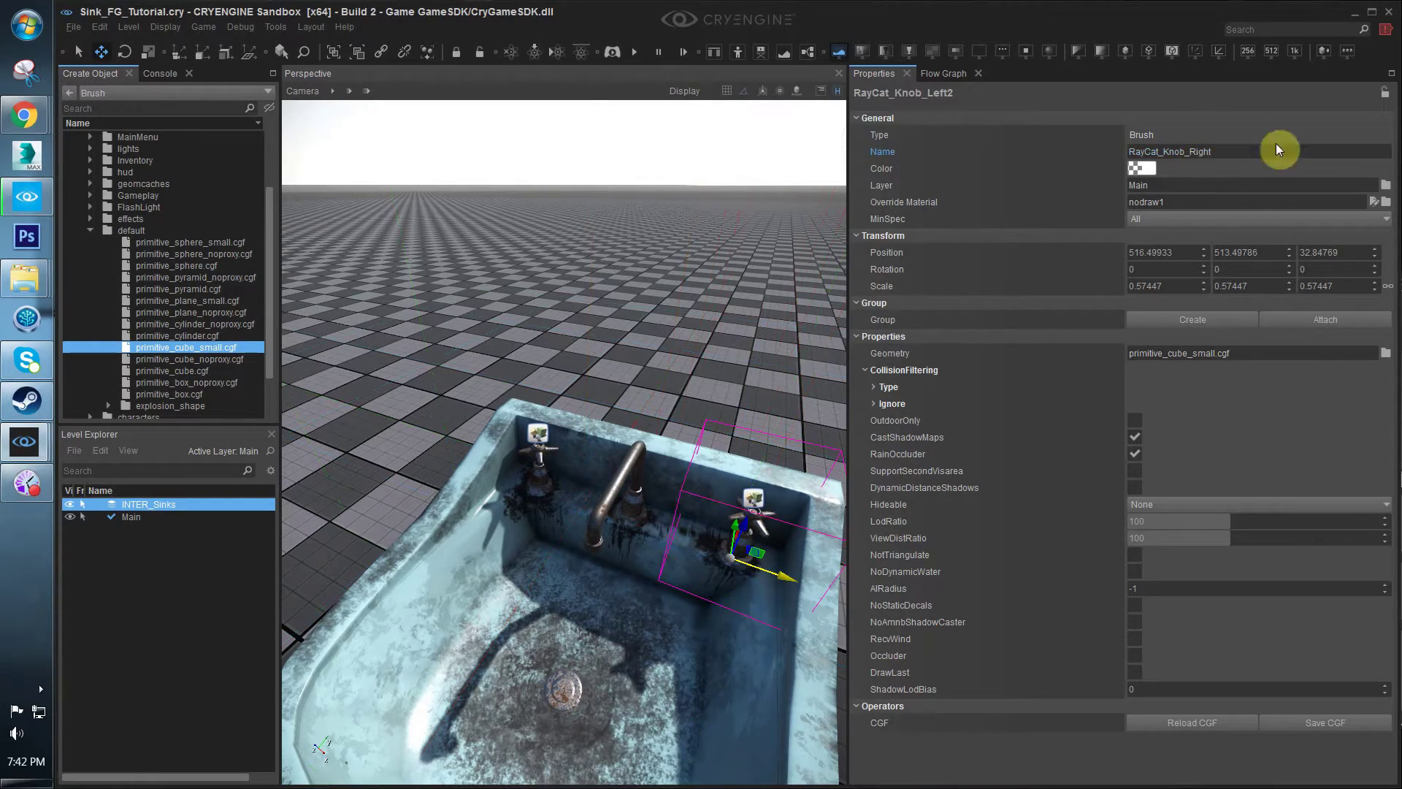
Deselect the cube and examine the sink with its two knobs from different distances
right_click_drag(623, 438, 621, 433)
scroll(620, 433, "down", 2)
scroll(619, 438, "up", 5)
scroll(619, 431, "down", 6)
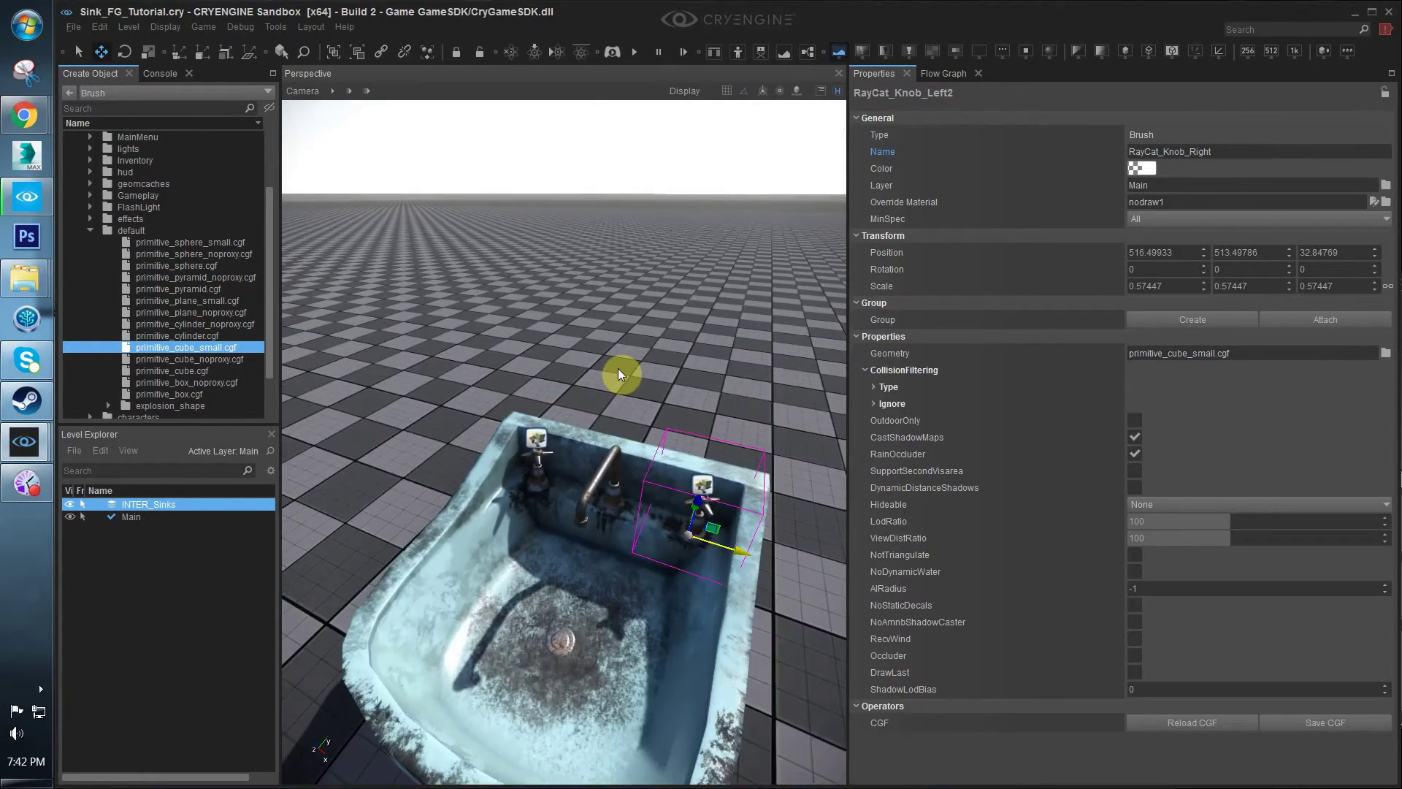
scroll(618, 369, "down", 3)
right_click_drag(619, 370, 617, 401)
scroll(617, 402, "up", 2)
left_click(620, 309)
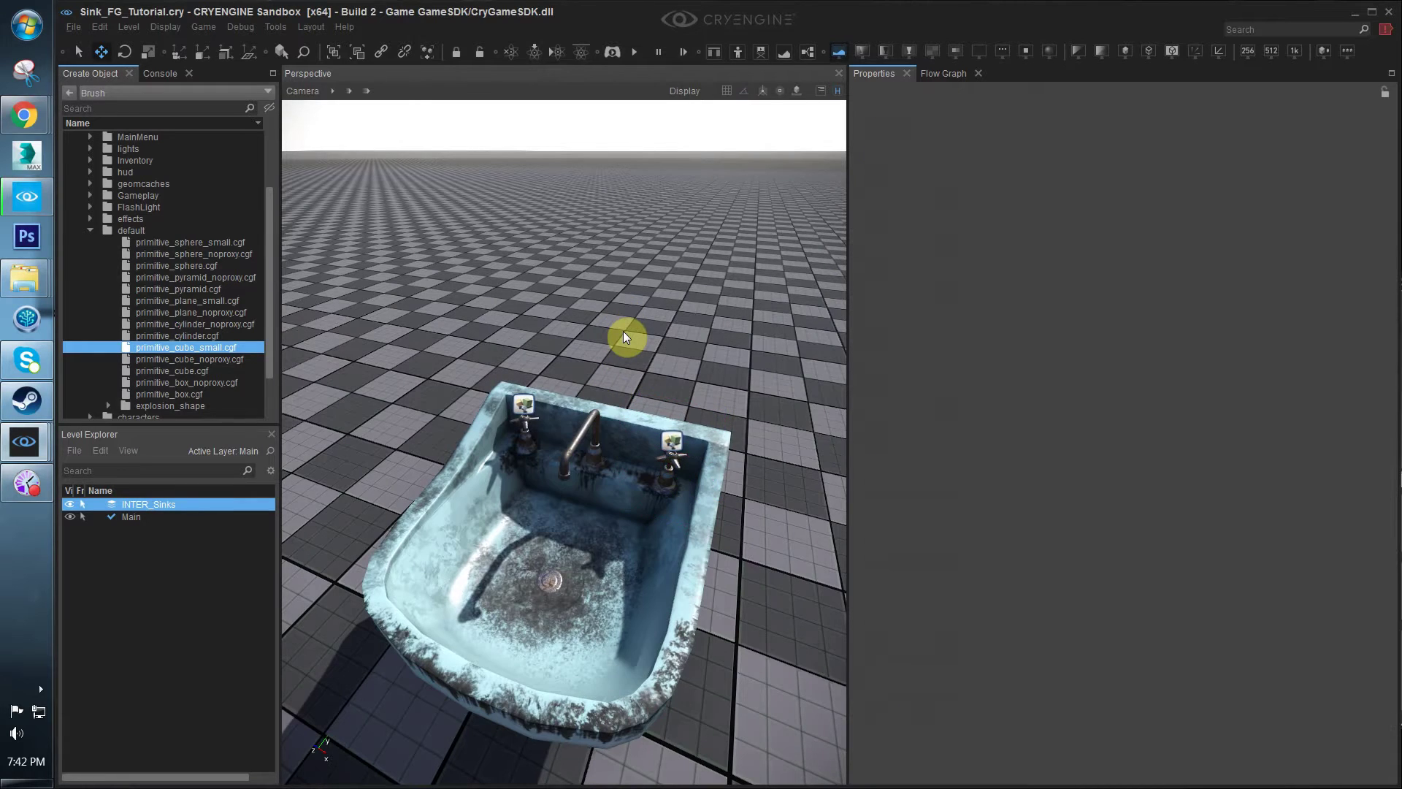
right_click_drag(624, 333, 621, 339)
scroll(622, 338, "down", 2)
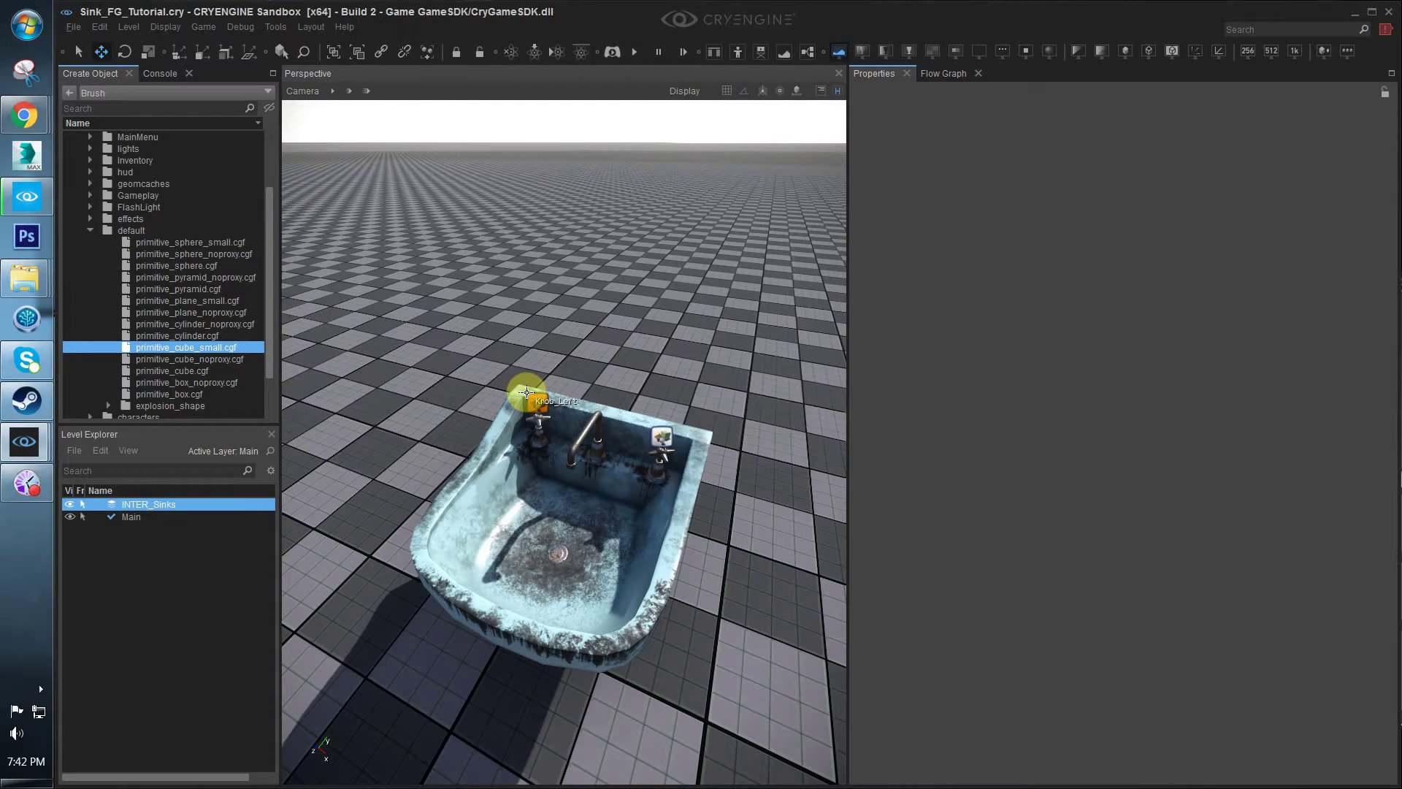
Select the left knob entity, return to the Logic_Sink_A flow graph, and restore the viewport's normal shading
left_click(526, 392)
left_click(936, 71)
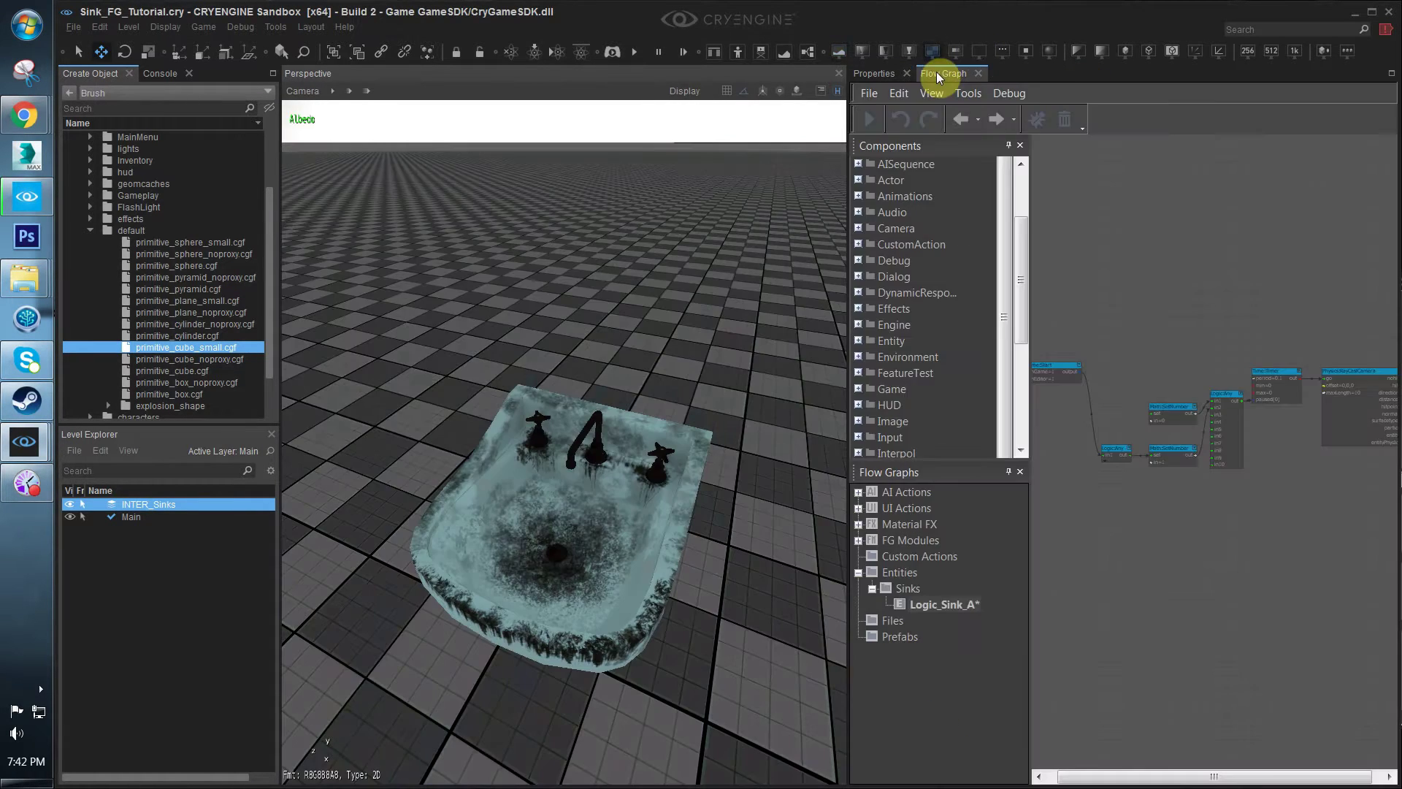
left_click(838, 51)
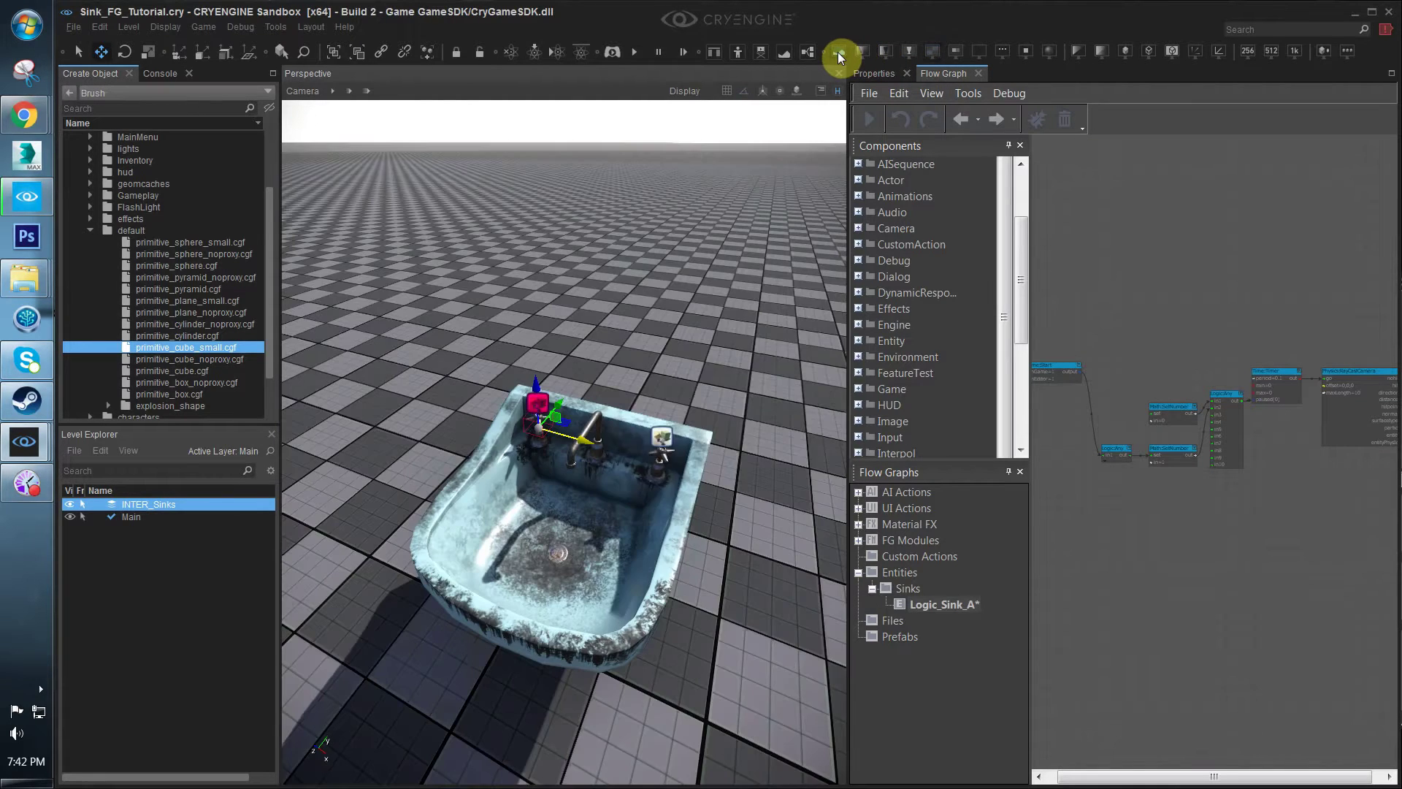
Inspect the output ports of Physics:RayCastCamera, trying out a link from its entity port
scroll(1220, 549, "down", 1)
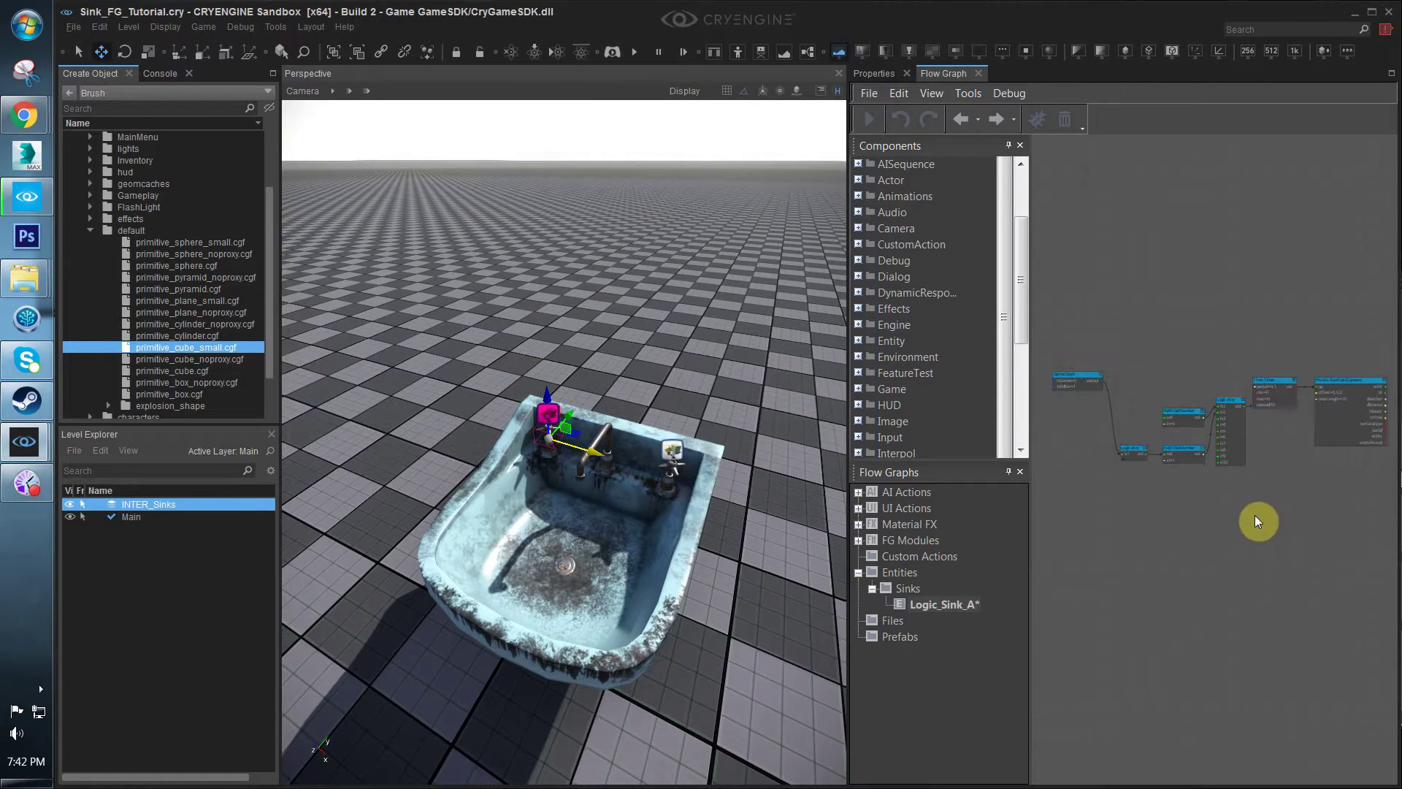
right_click_drag(1177, 515, 1251, 516)
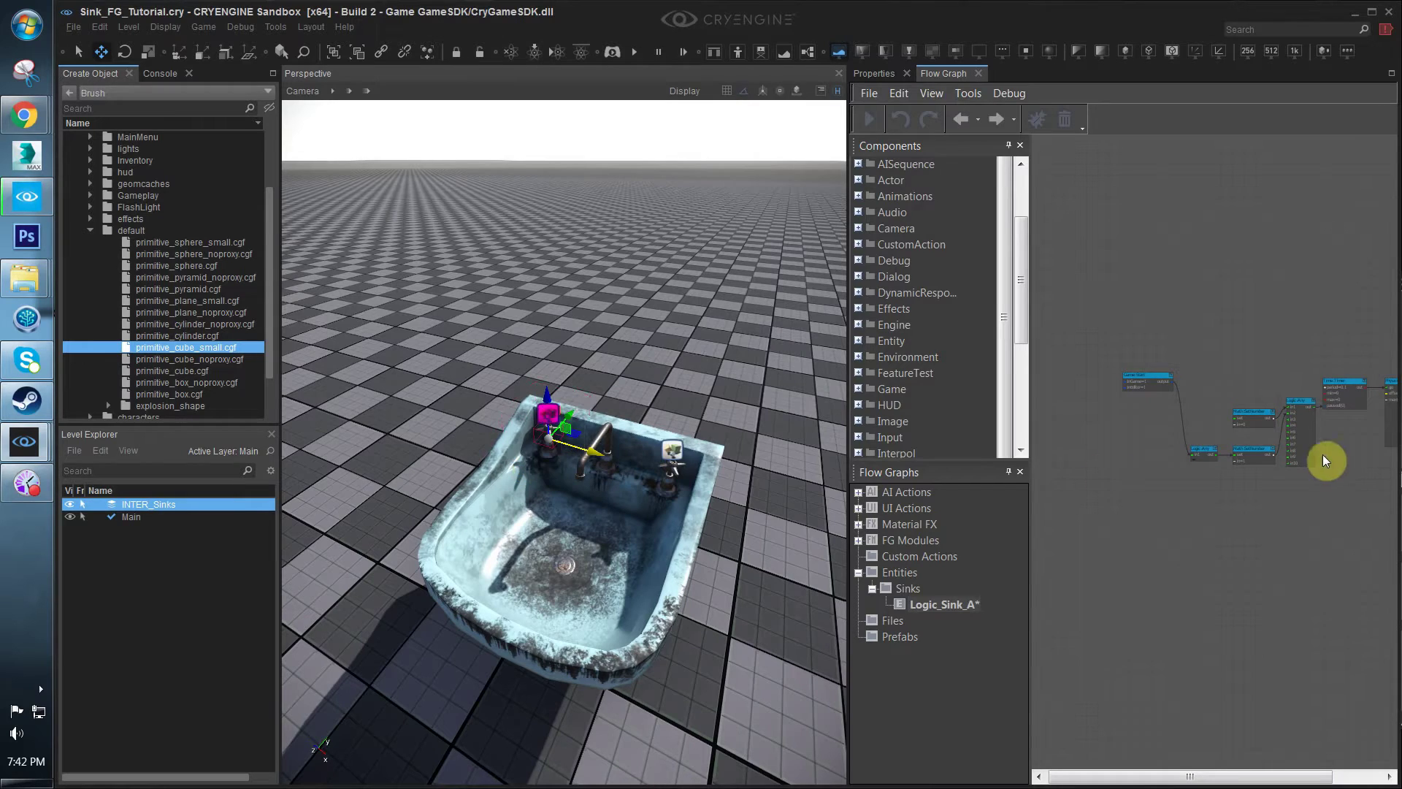
right_click_drag(1312, 463, 1218, 473)
scroll(1184, 529, "up", 1)
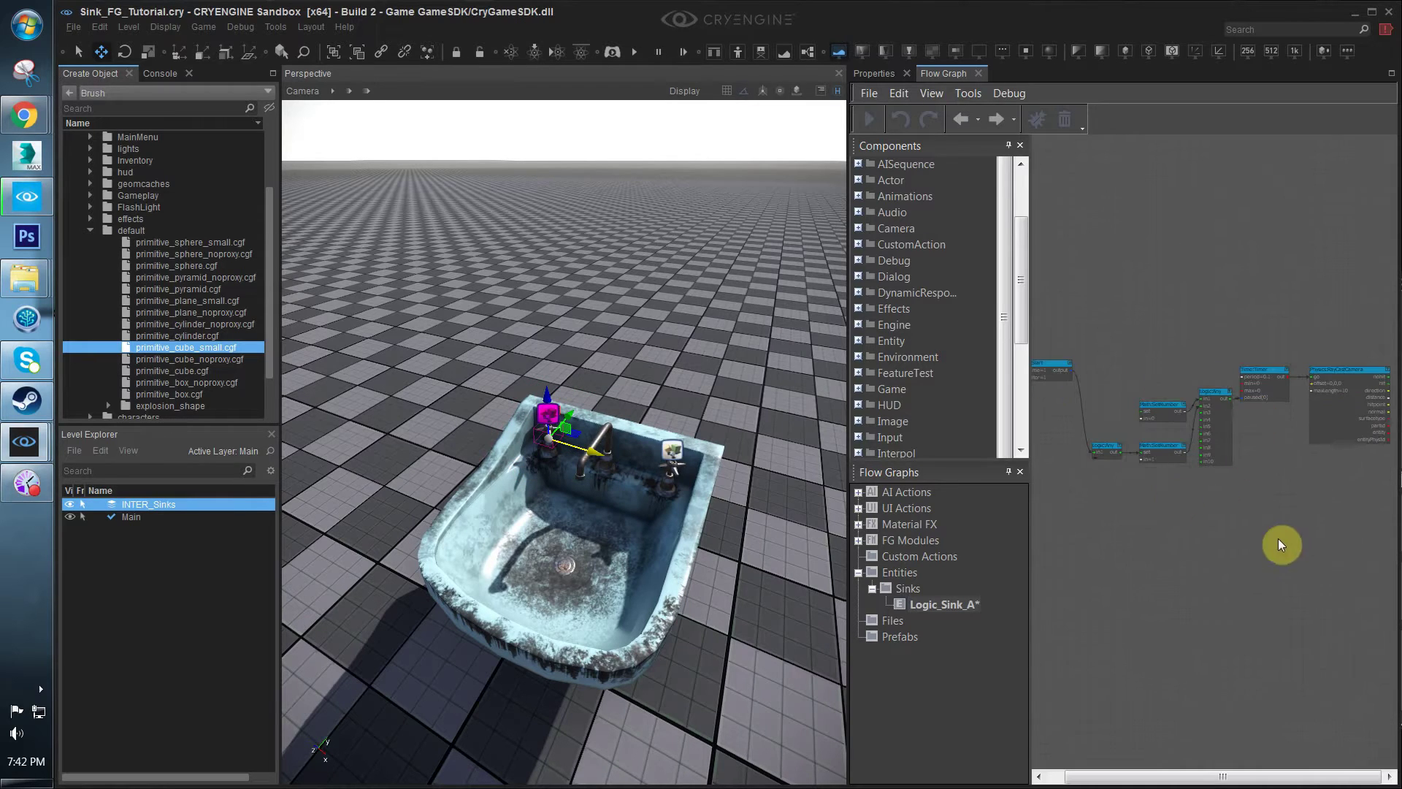
scroll(1180, 422, "up", 4)
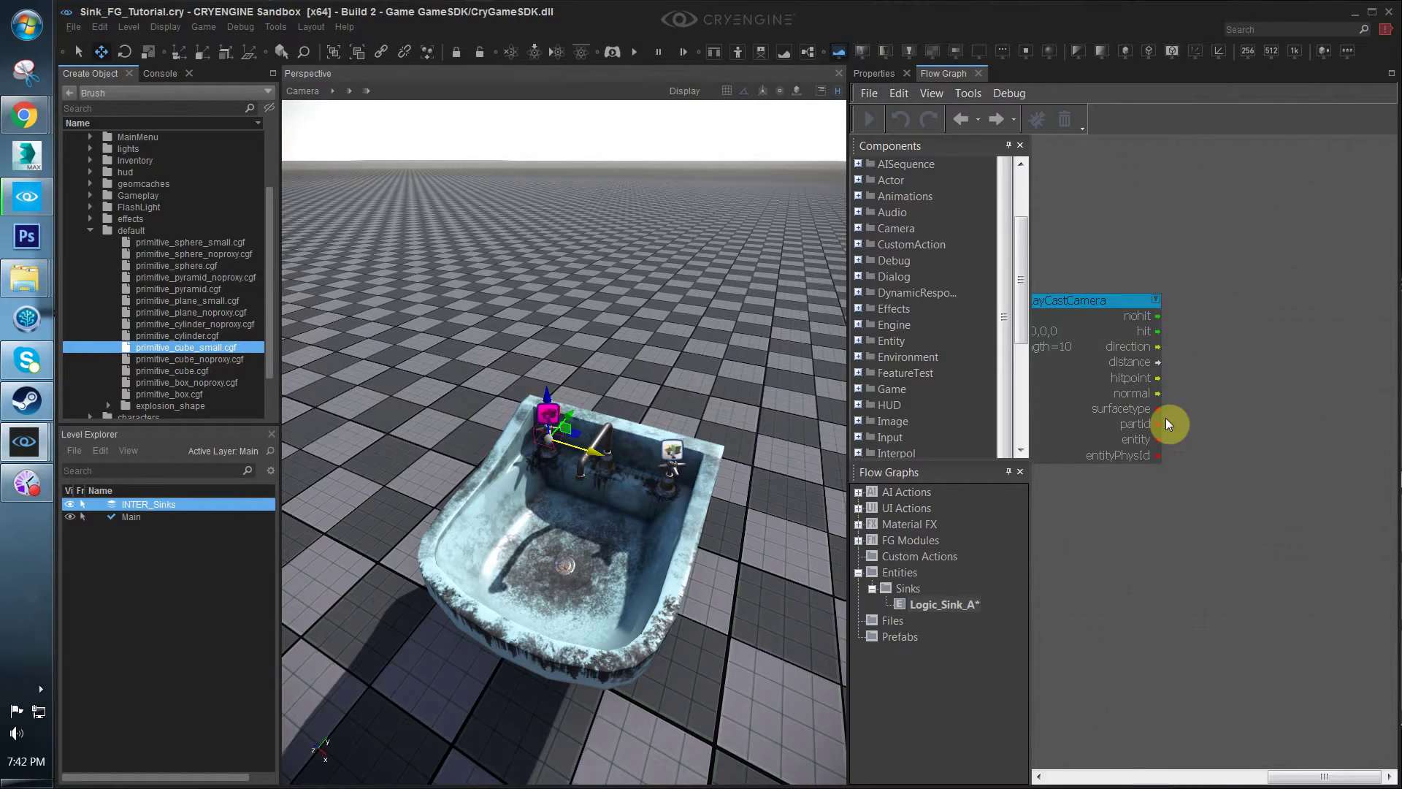
right_click_drag(1166, 419, 1231, 431)
left_click_drag(1223, 452, 1277, 452)
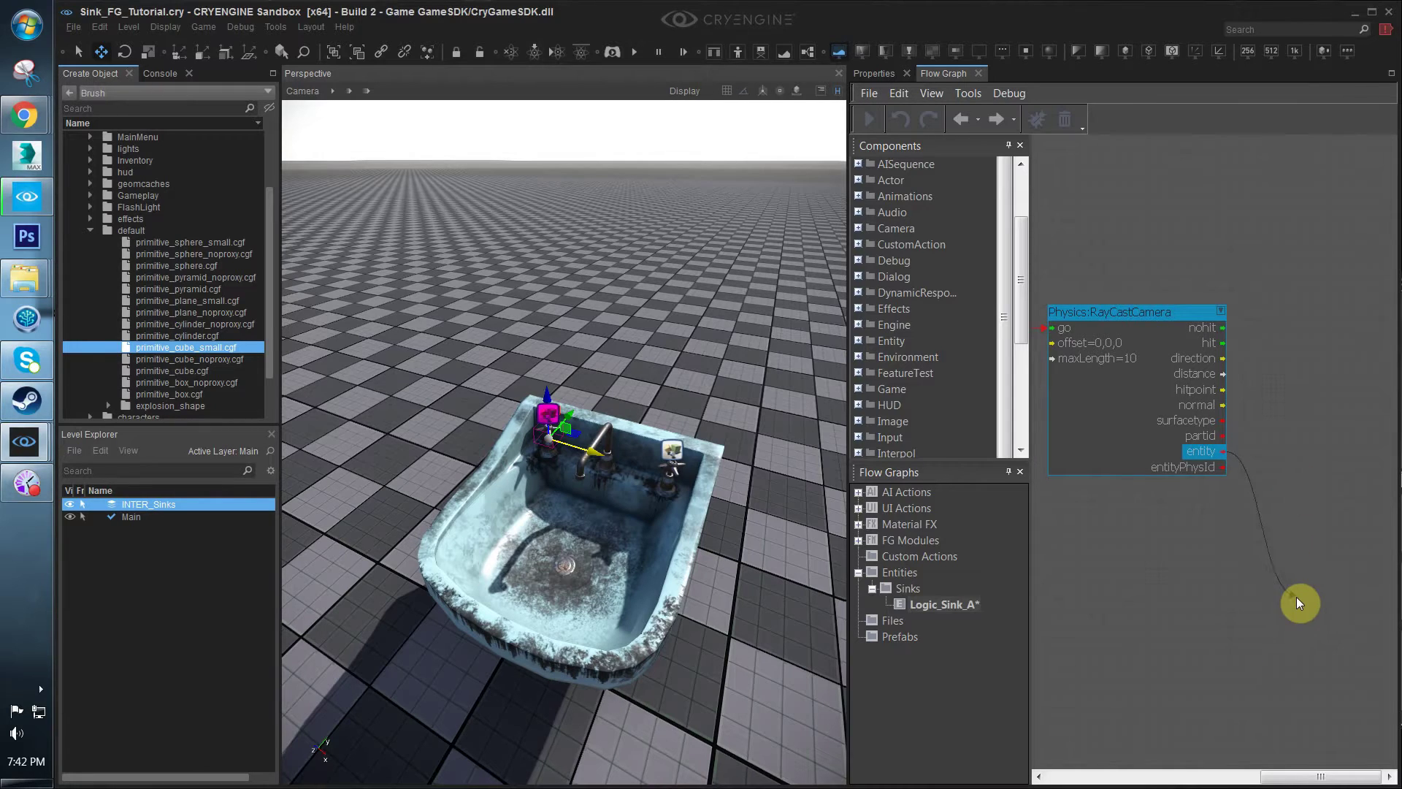
left_click_drag(1296, 598, 1291, 593)
Add an Entity:EntityId node above the Physics:RayCastCamera node
right_click_drag(1166, 518, 1216, 590)
scroll(1216, 590, "down", 4)
type("q")
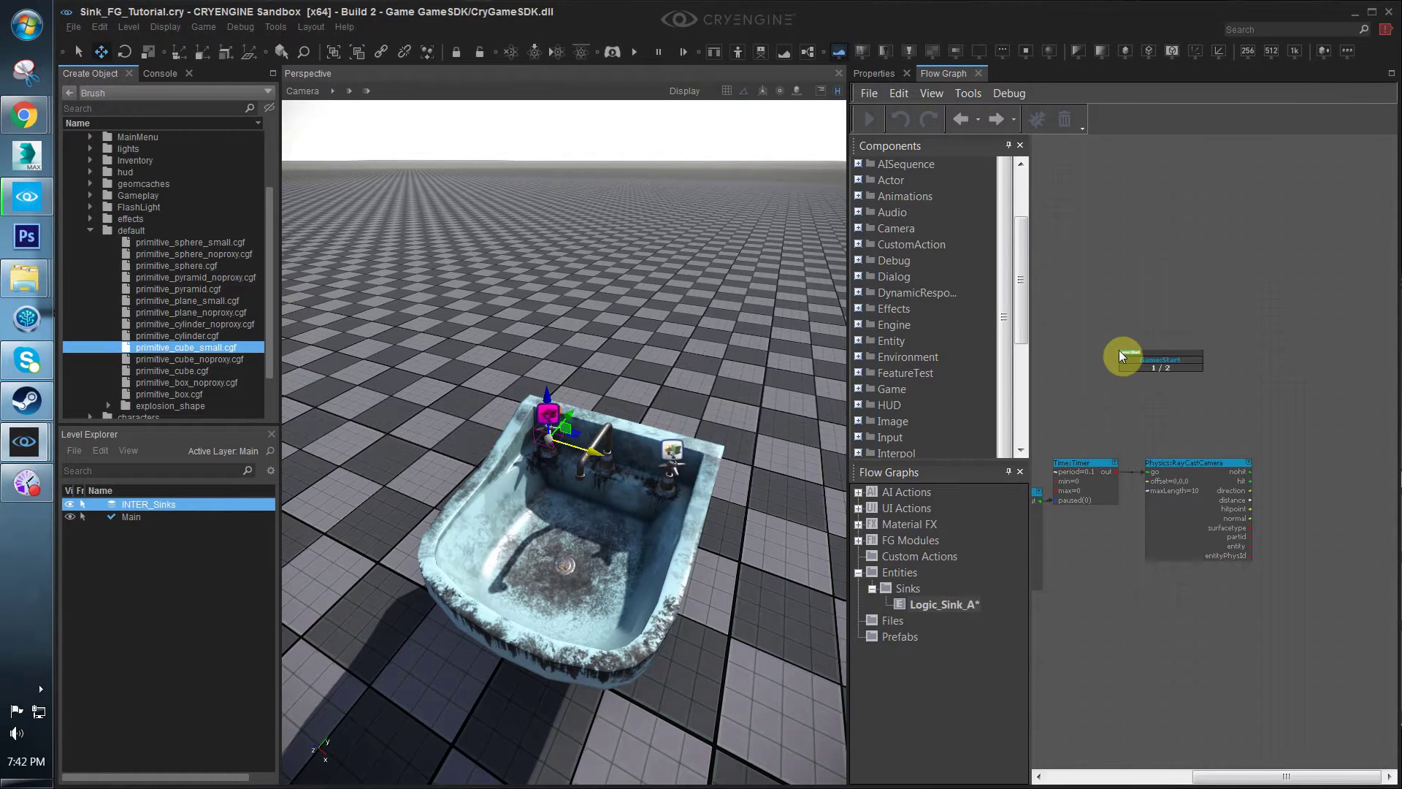
type("entity")
key("Return")
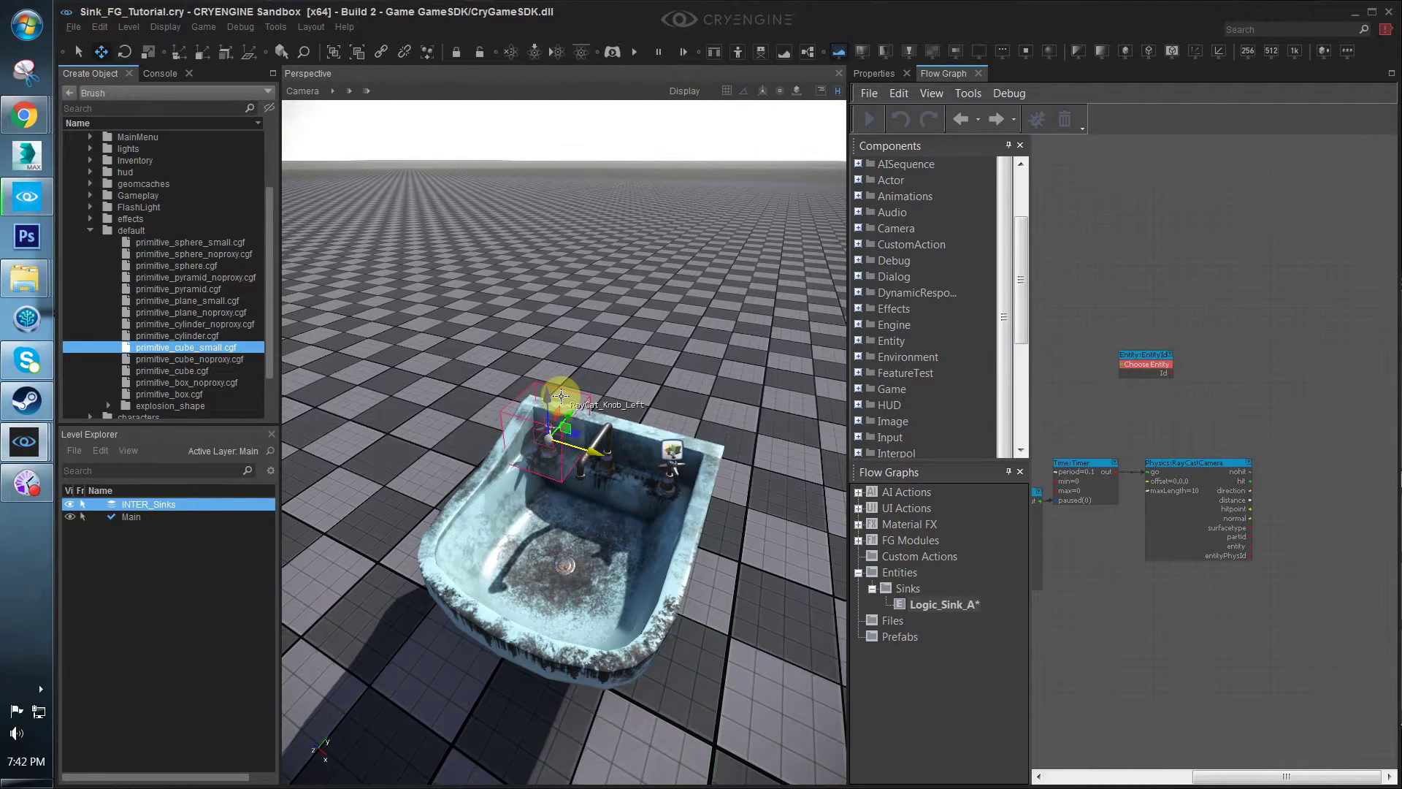
Move the Entity:EntityId node up and to the left, and try to assign the RayCat_Knob_Left cube to it
left_click(554, 396)
left_click_drag(1168, 360, 1128, 307)
right_click(1131, 349)
left_click(1166, 341)
left_click(1193, 376)
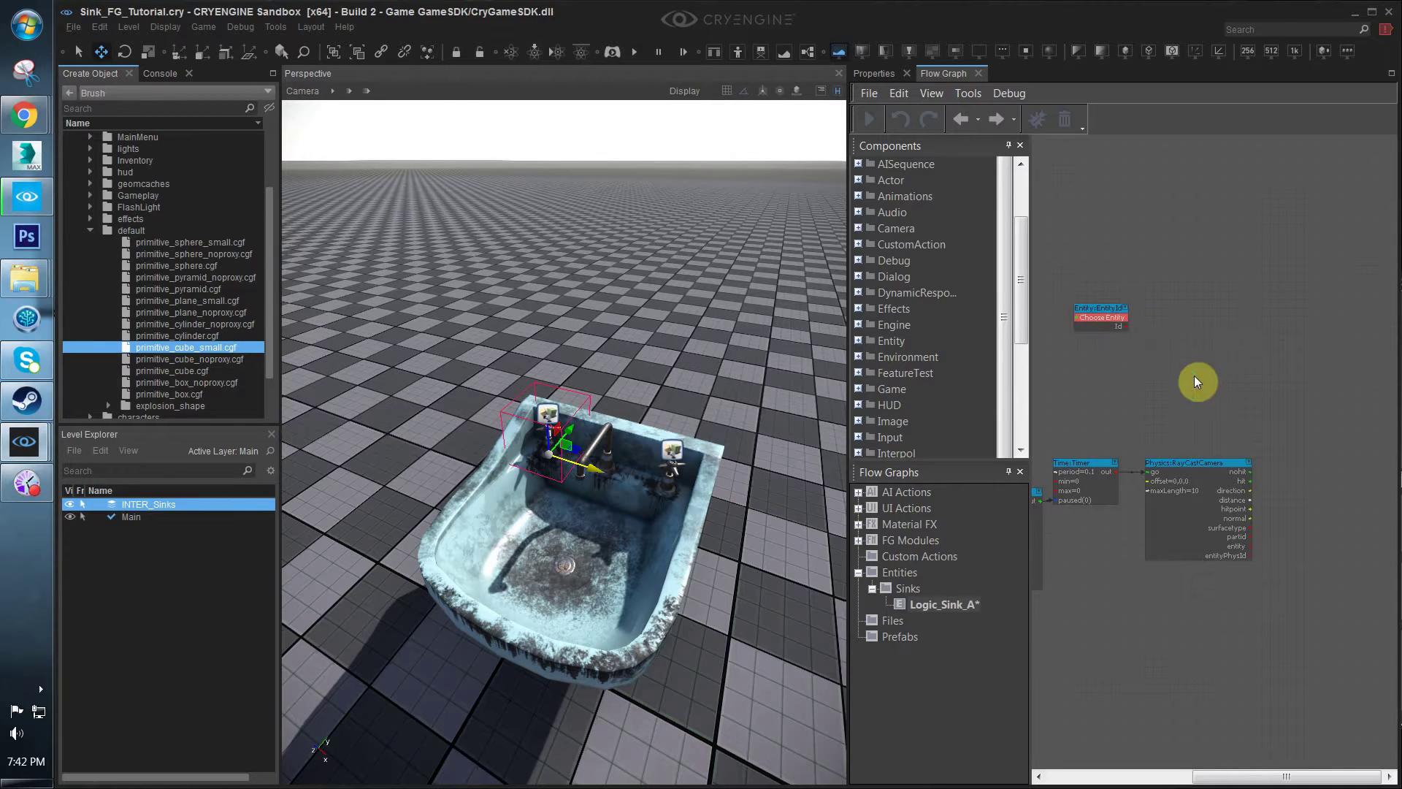
middle_click_drag(1194, 375, 1171, 376)
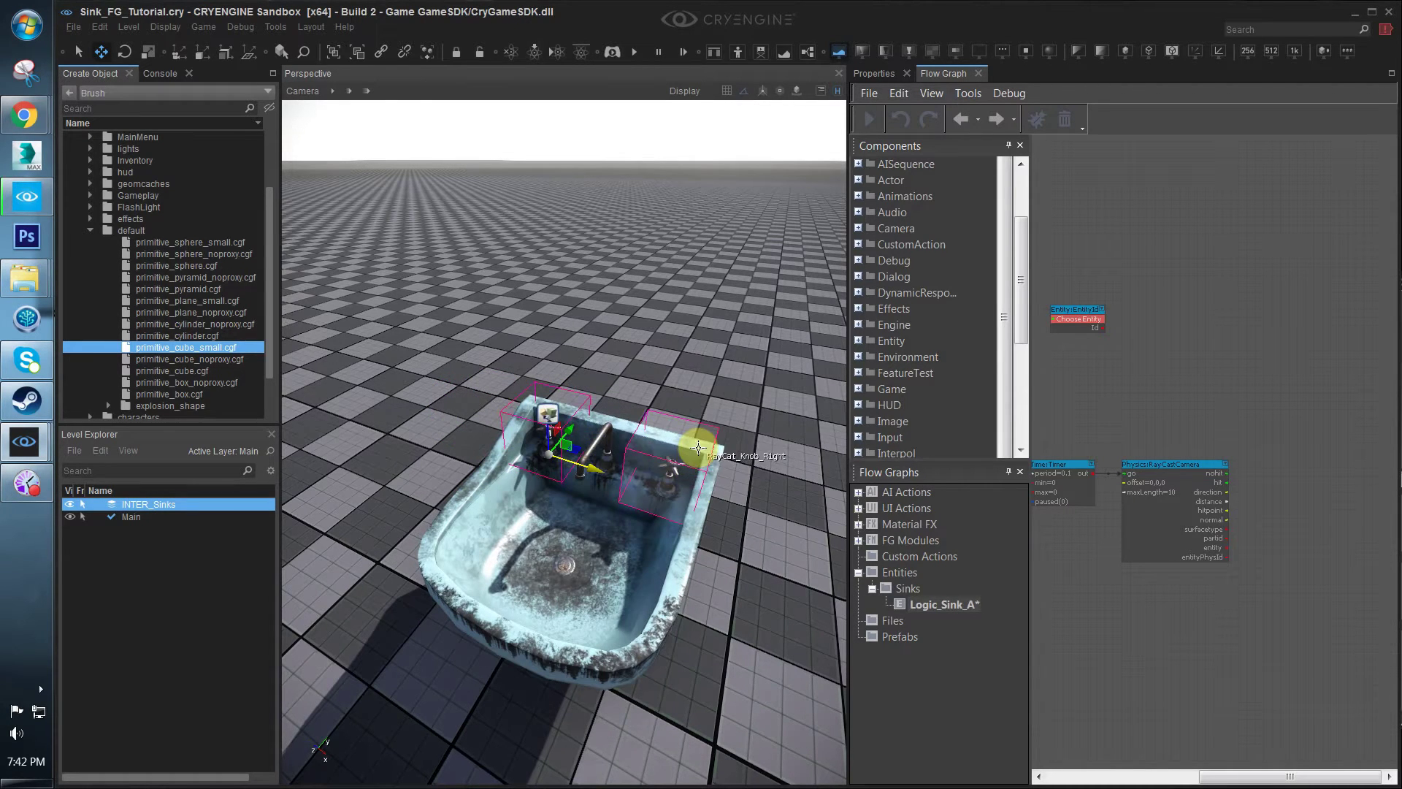
Add the RayCat_Knob_Right cube to the selection and convert both RayCat cubes into entities
left_click(698, 447, "ctrl")
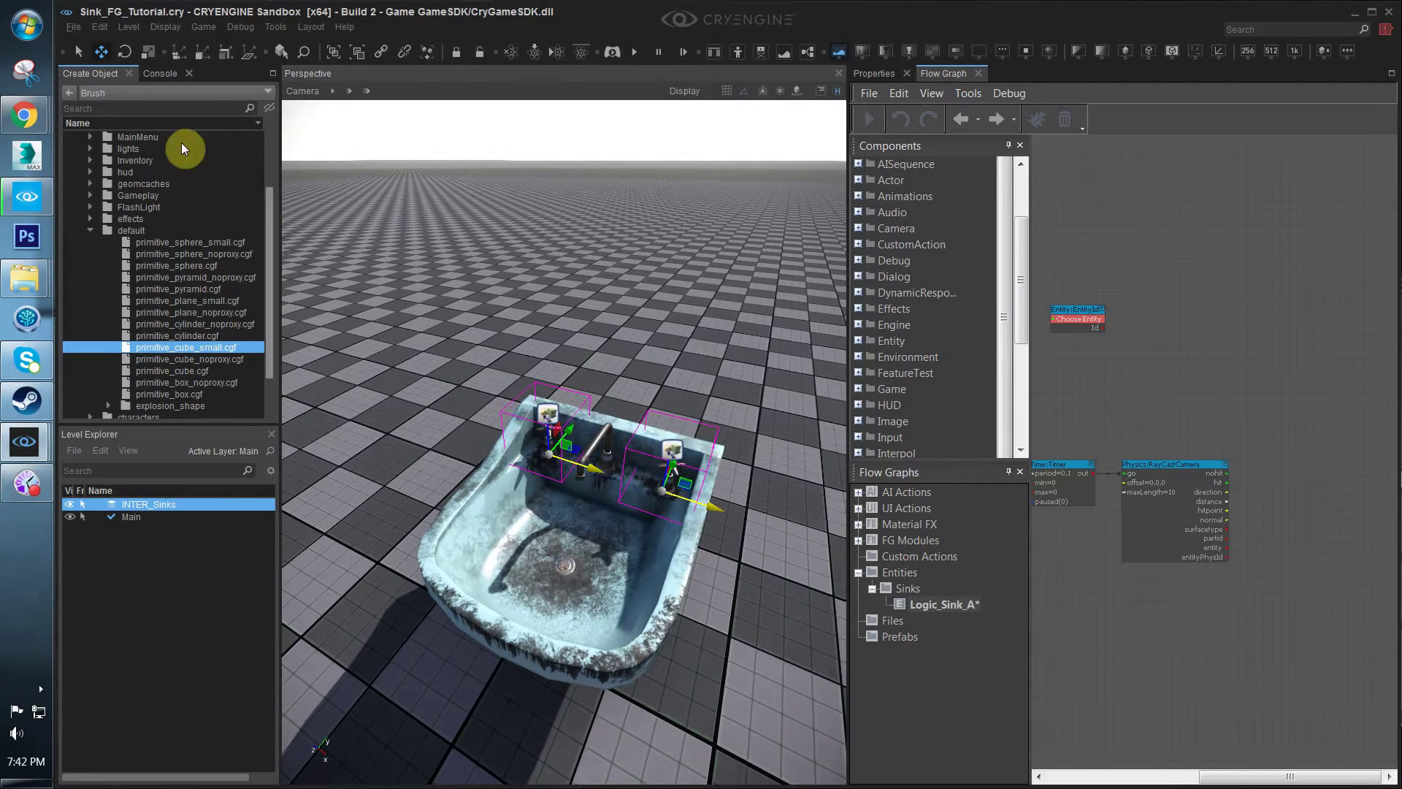
left_click(128, 27)
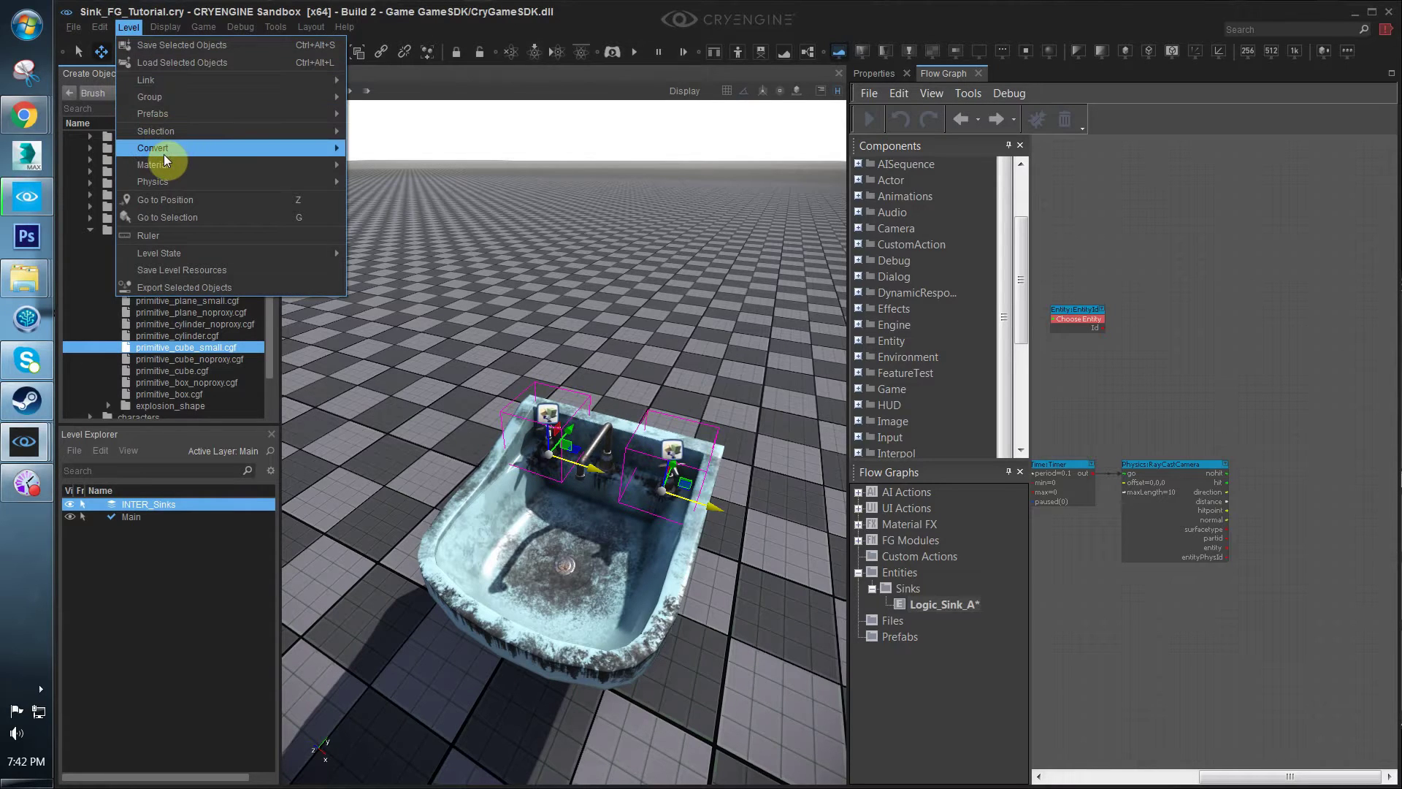
mouse_move(164, 155)
left_click(389, 161)
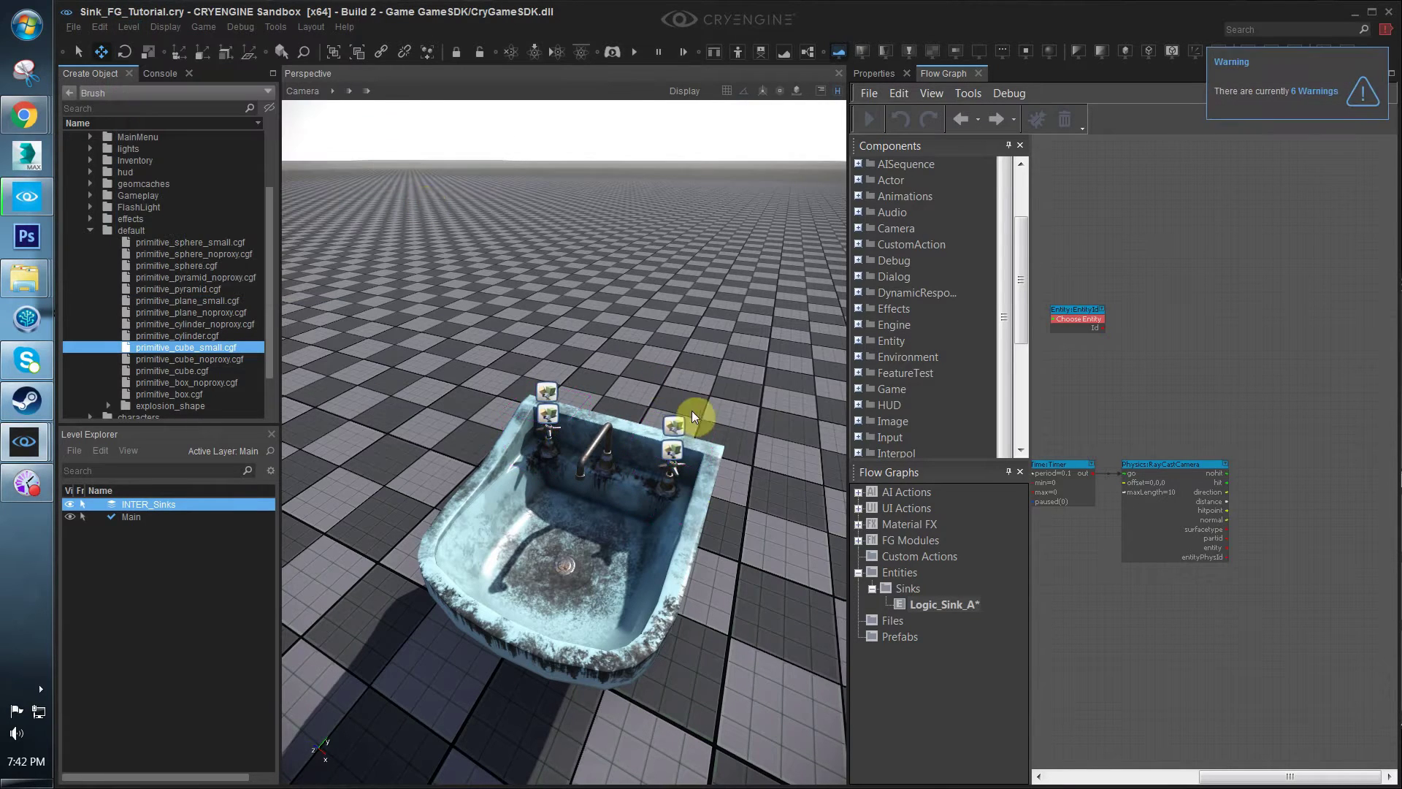
Assign the converted left RayCat cube to the Entity:EntityId node
left_click(558, 380)
right_click(1083, 312)
left_click(1124, 318)
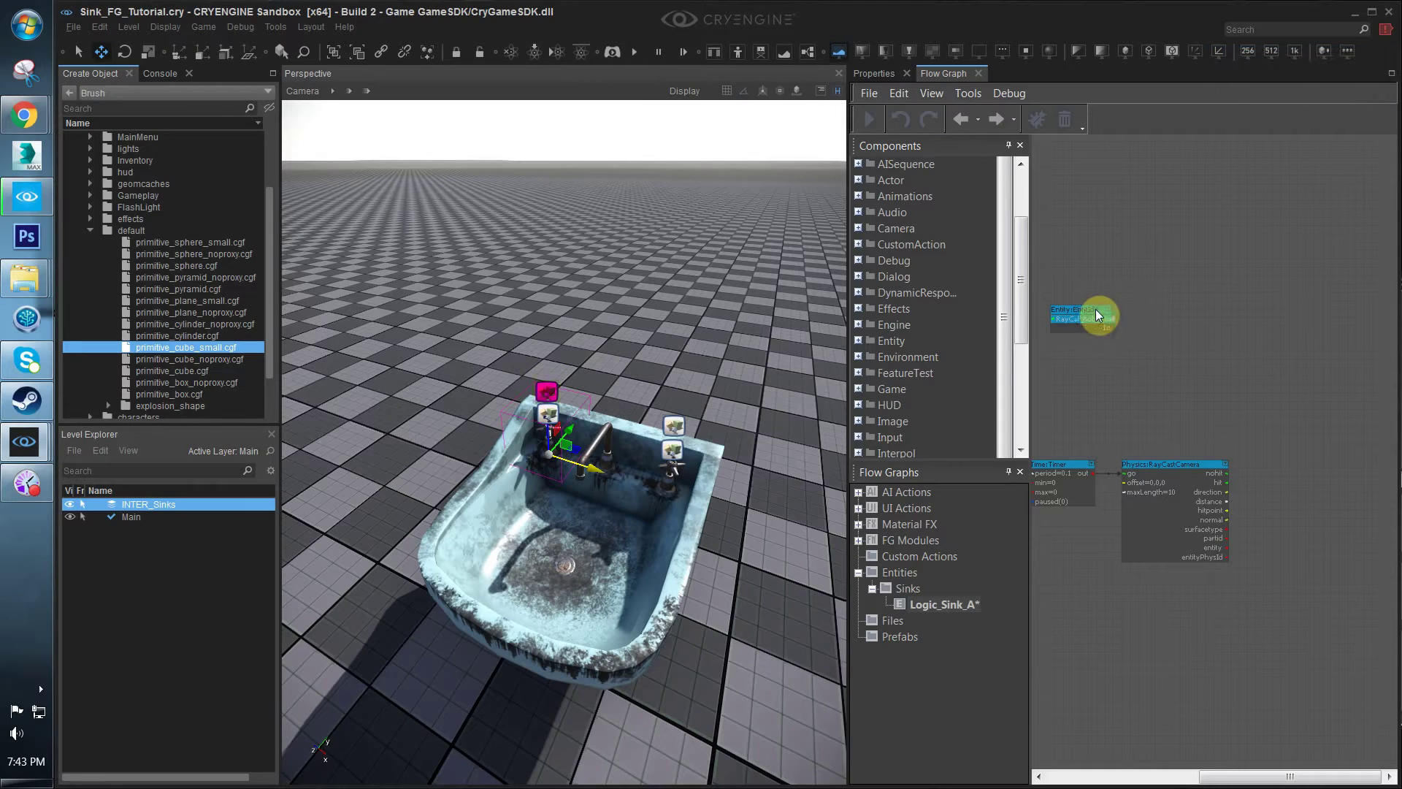
Add a second Entity:EntityId node assigned to RayCat_Knob_Right and align it beneath the RayCat_Knob_Left one
left_click(673, 424)
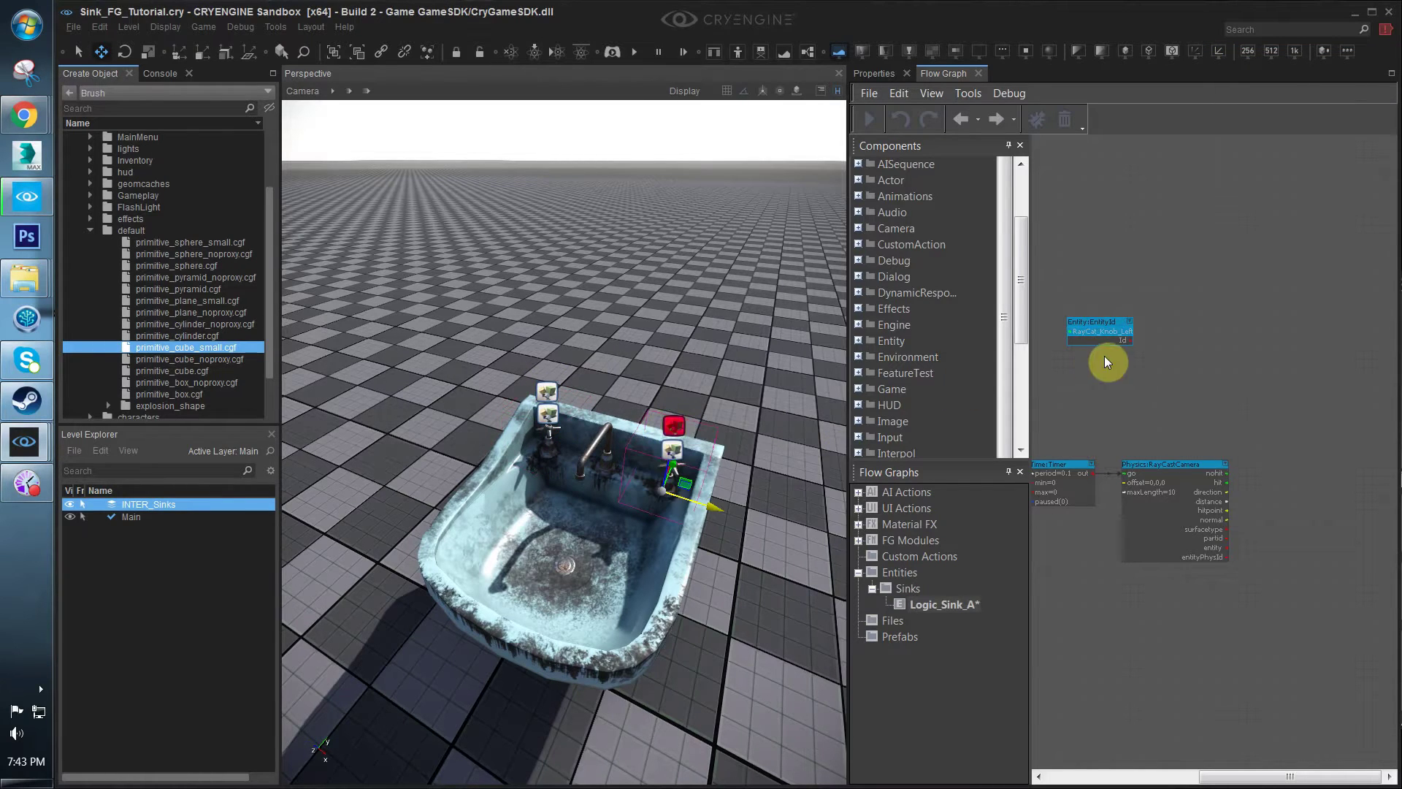
middle_click_drag(1184, 356, 1202, 338)
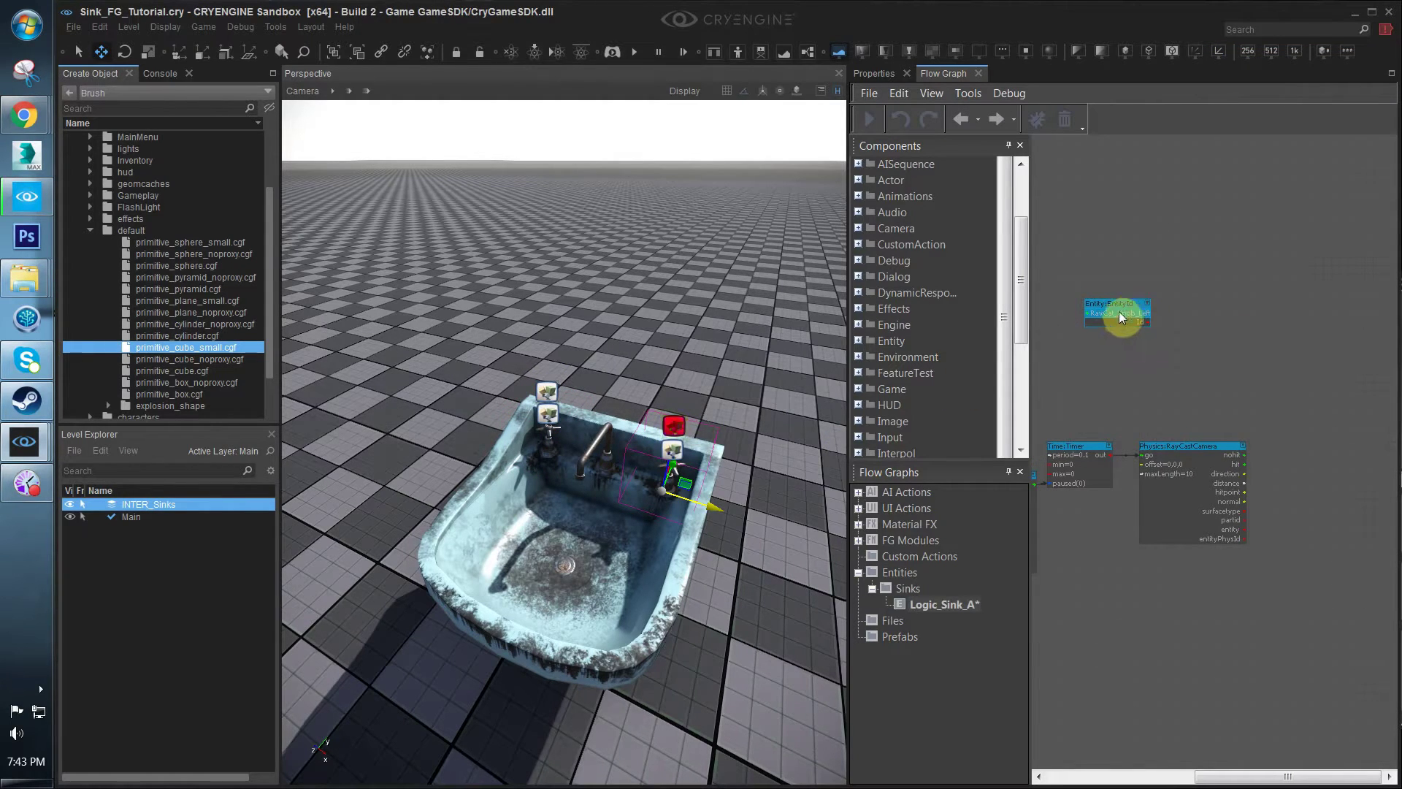
right_click(1139, 358)
left_click(1172, 363)
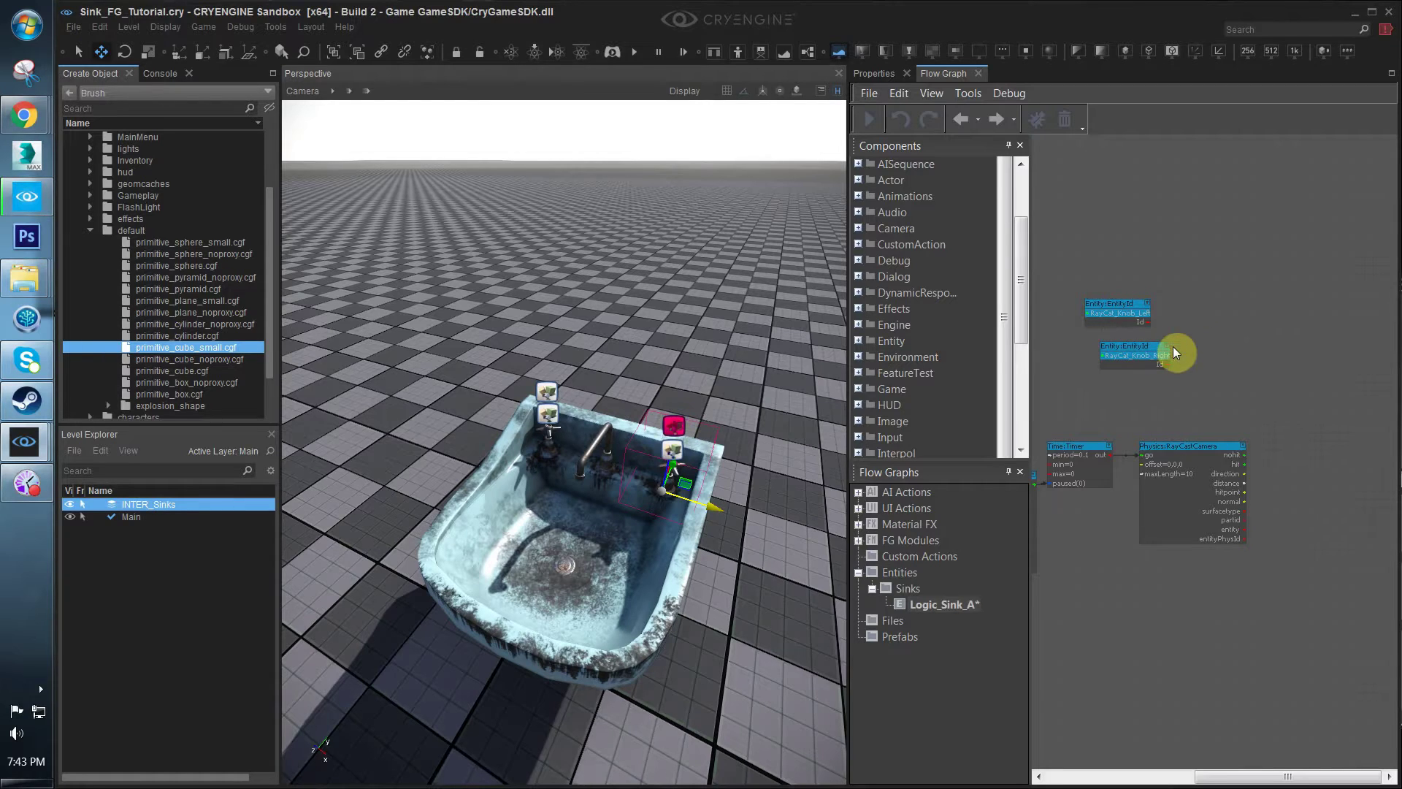
left_click_drag(1149, 351, 1130, 347)
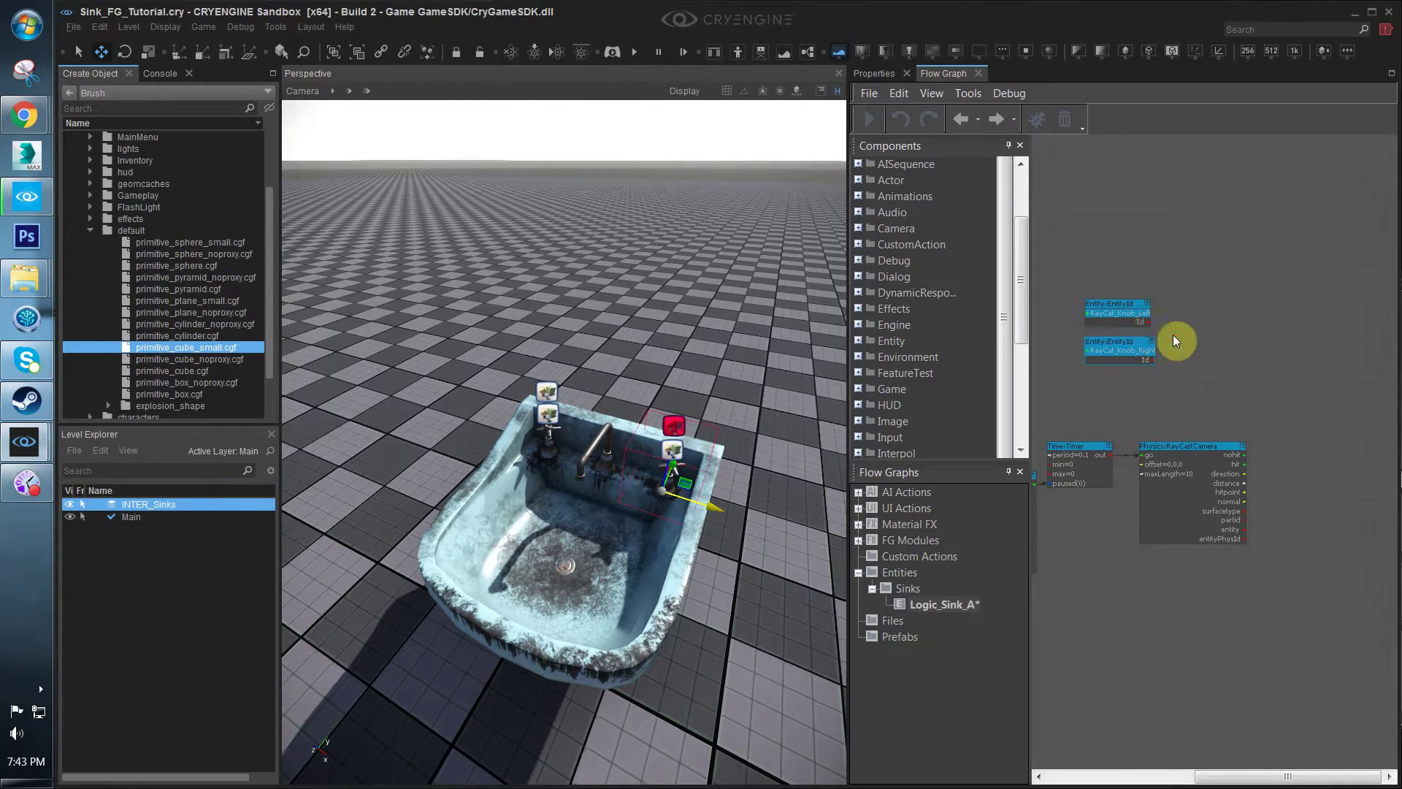
right_click(1115, 308)
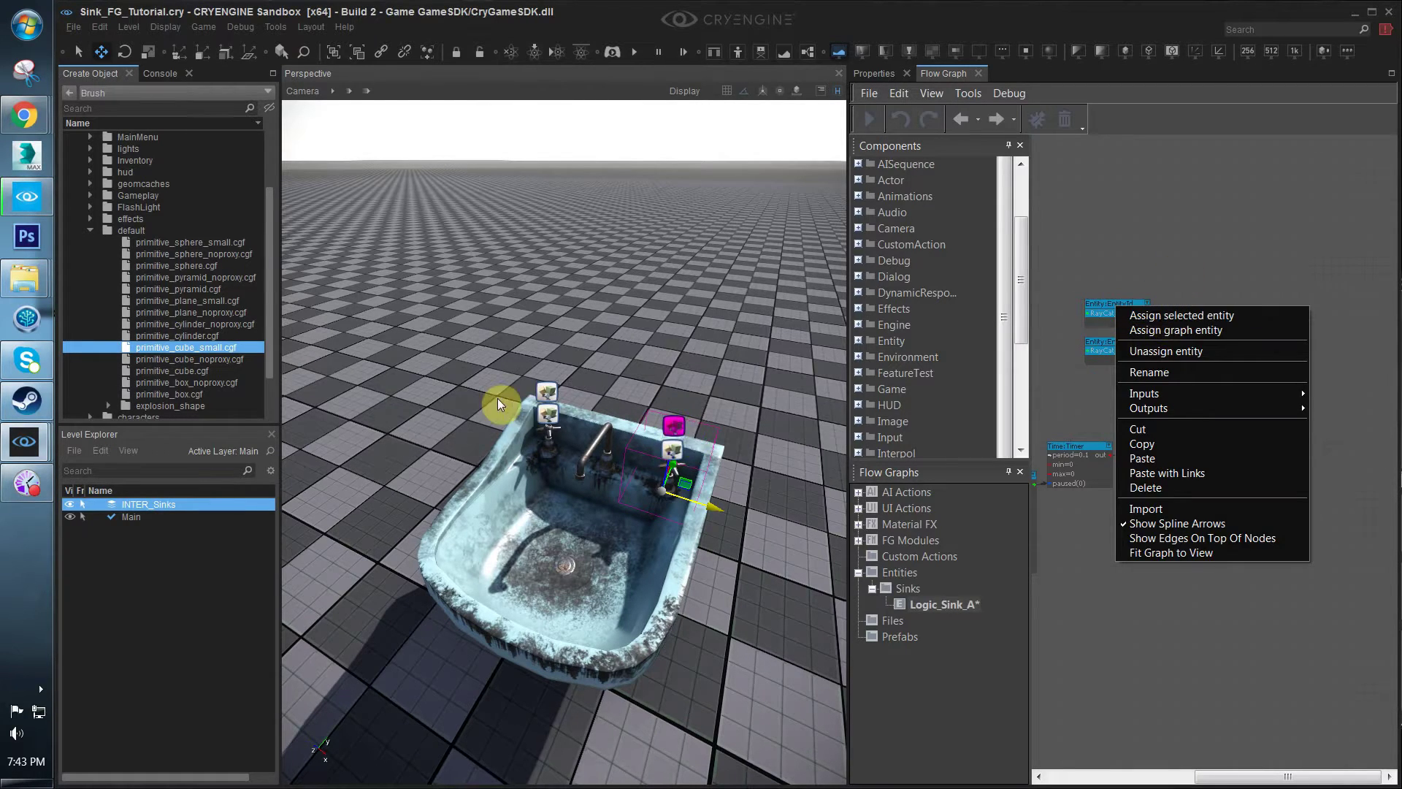
left_click(1191, 273)
scroll(1186, 328, "up", 1)
scroll(1182, 337, "up", 2)
middle_click_drag(1160, 390, 1198, 348)
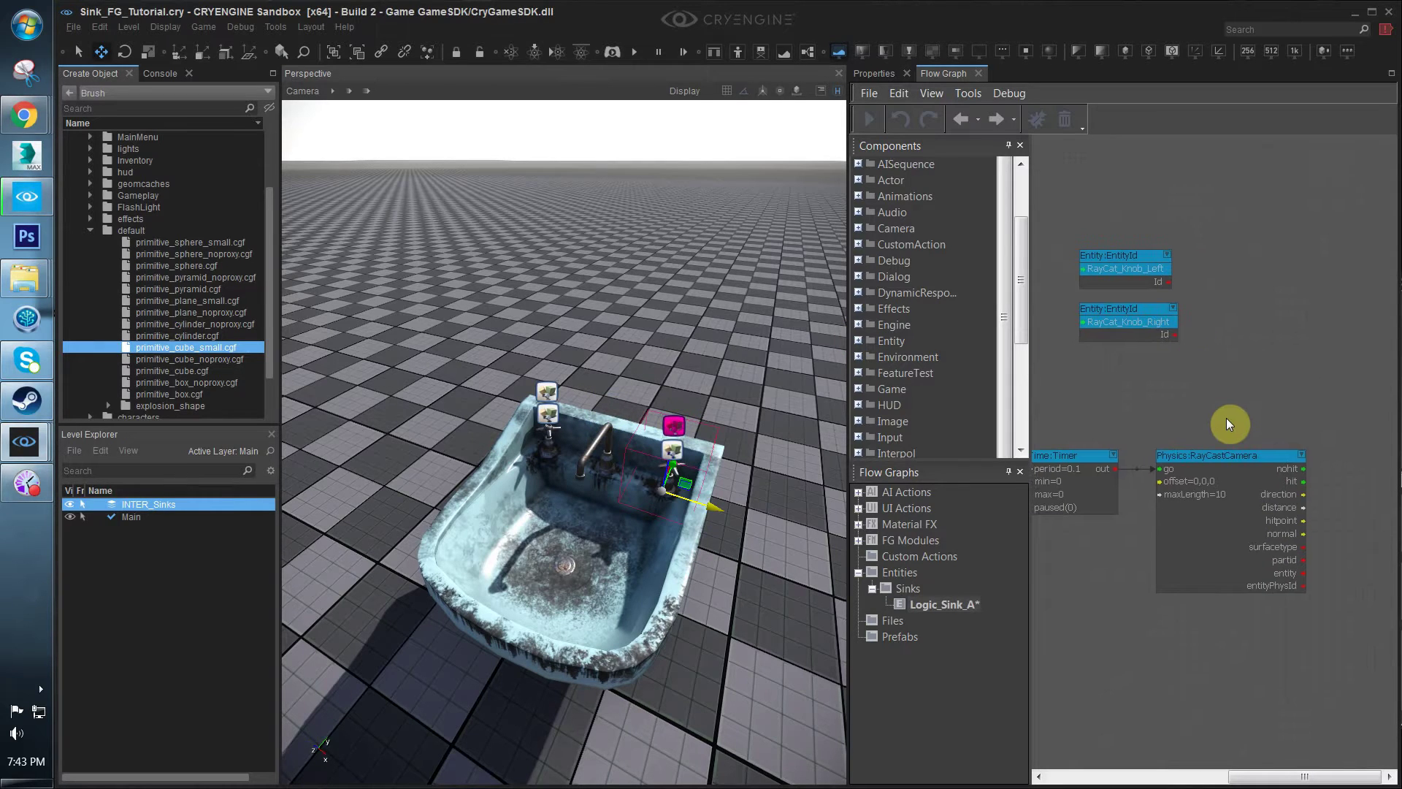
scroll(1225, 418, "down", 2)
middle_click_drag(1273, 465, 1252, 448)
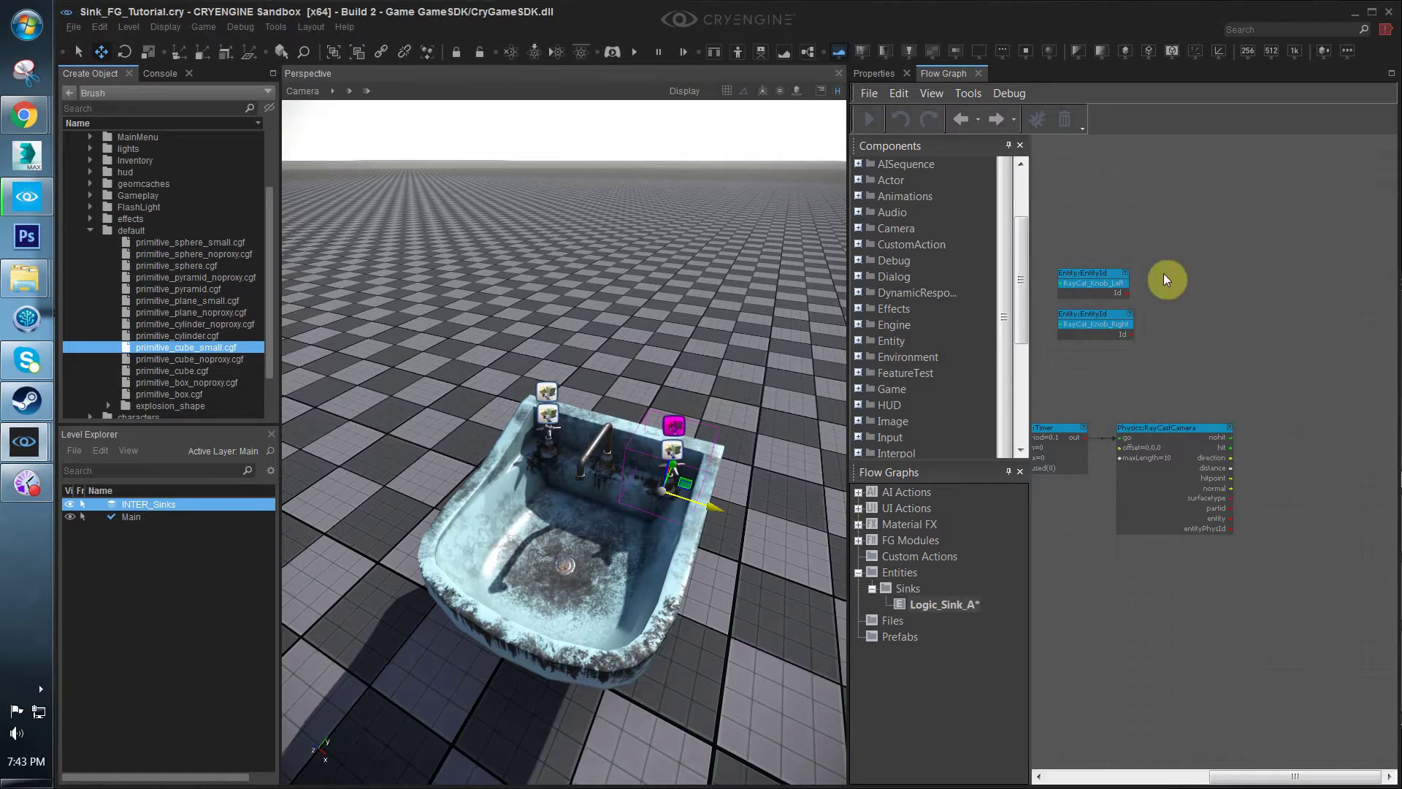
Add a Math:EqualCheck node beside the Physics:RayCastCamera node's outputs
middle_click_drag(1276, 434, 1206, 402)
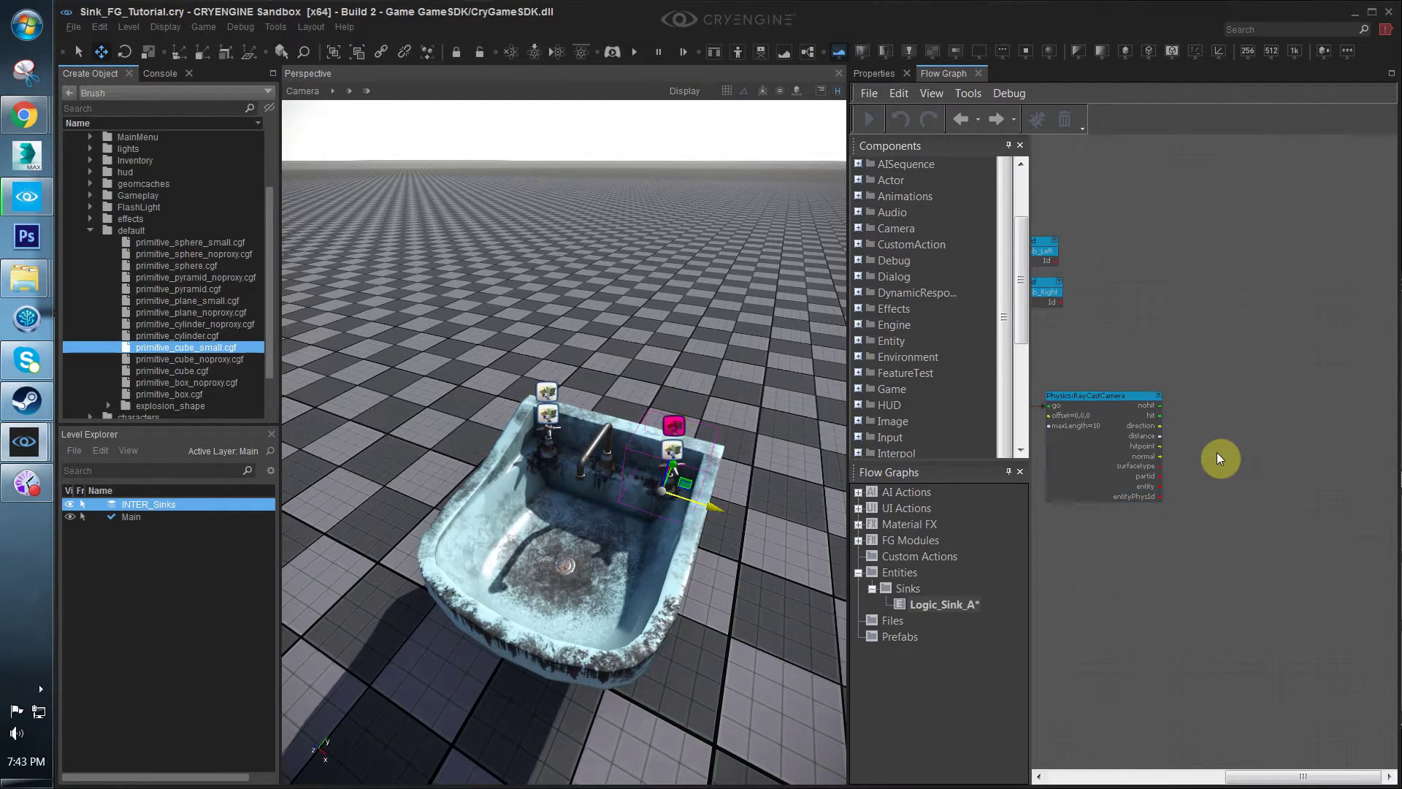
middle_click_drag(1218, 452, 1194, 457)
type("q")
type("equal")
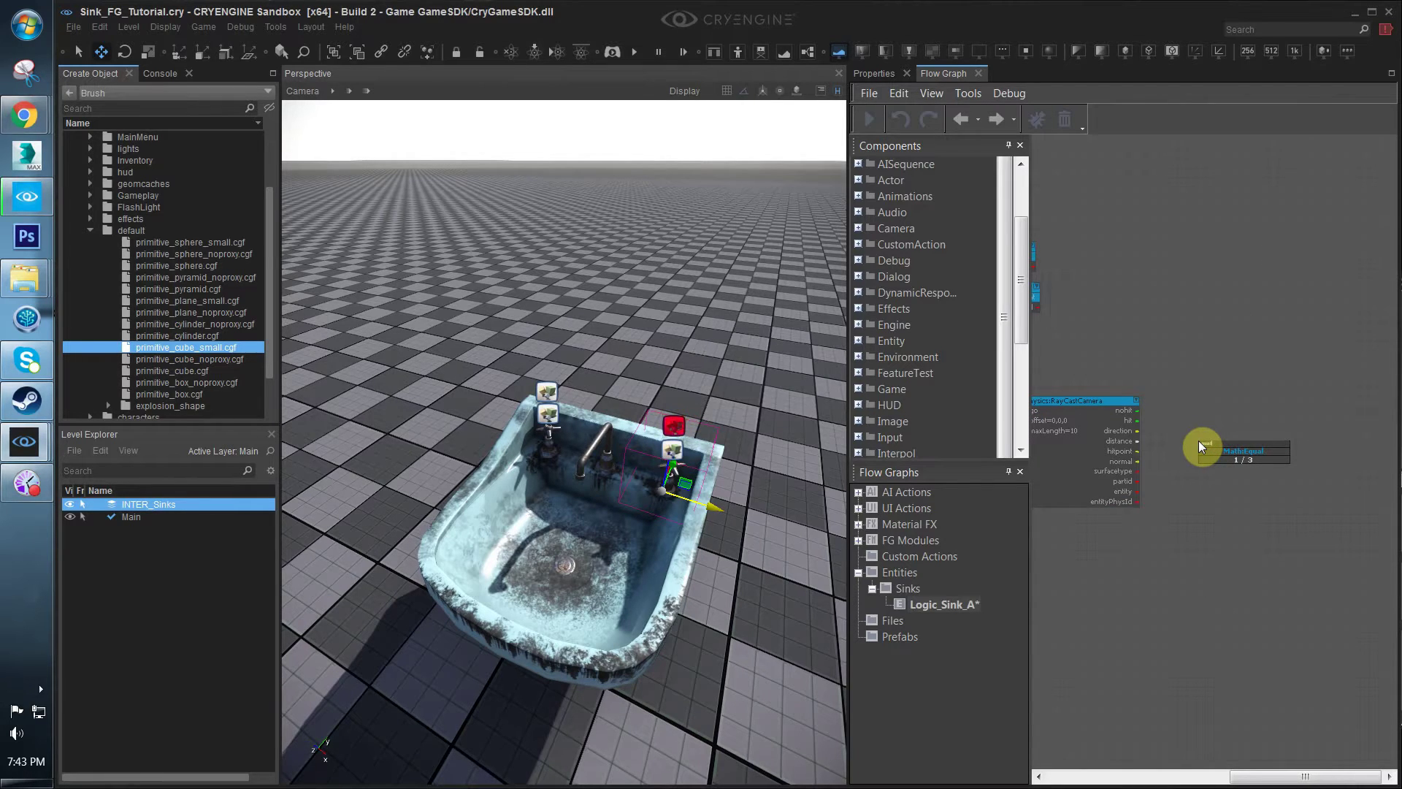
key("Down")
key("Return")
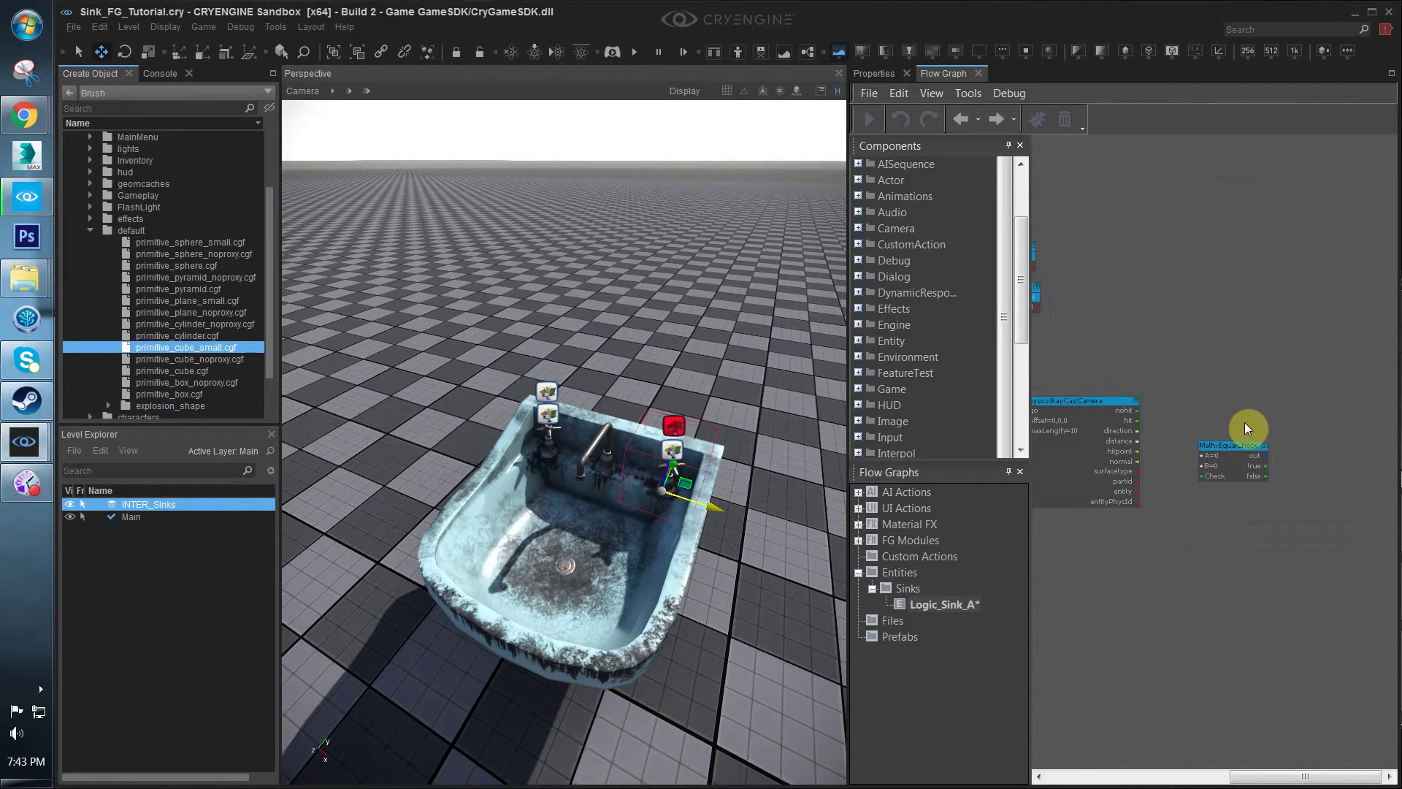
left_click_drag(1216, 446, 1241, 430)
Link the RayCat_Knob_Left Id to input A of Math:EqualCheck, and the RayCastCamera entity output to B and Check
middle_click_drag(1117, 350, 1210, 334)
left_click(1190, 319)
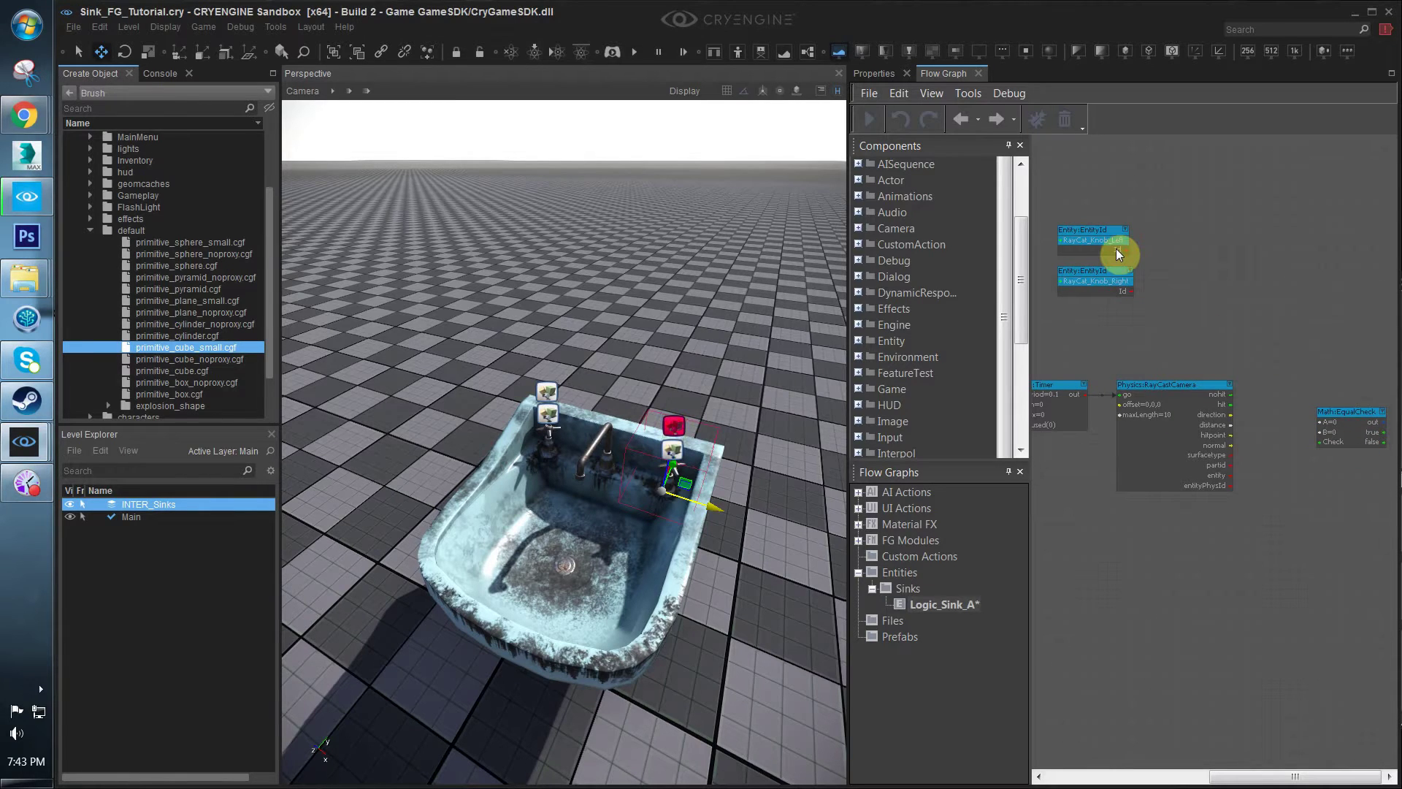
left_click_drag(1119, 252, 1326, 425)
right_click_drag(1305, 444, 1261, 444)
scroll(1300, 418, "up", 1)
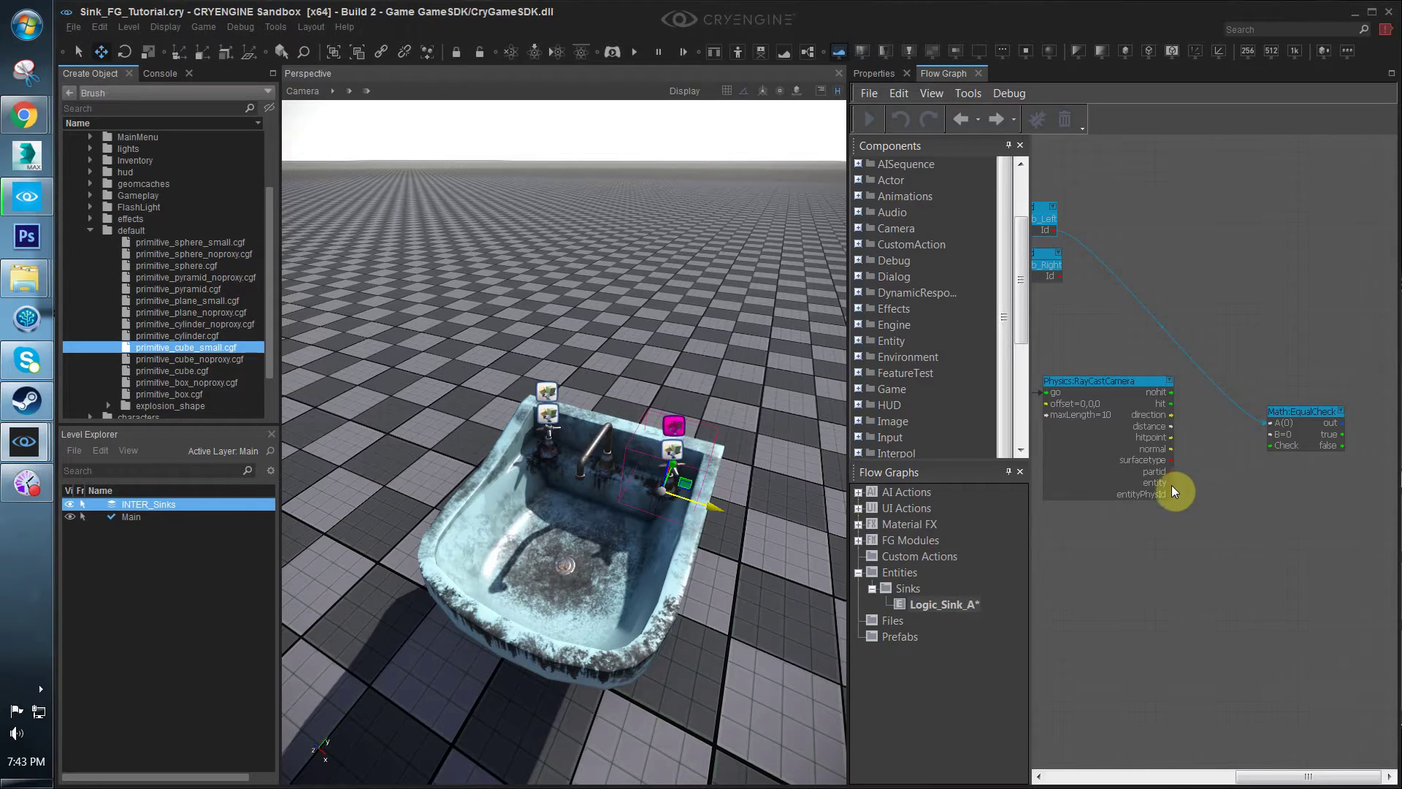
left_click_drag(1171, 483, 1282, 445)
right_click_drag(1067, 239, 1135, 246)
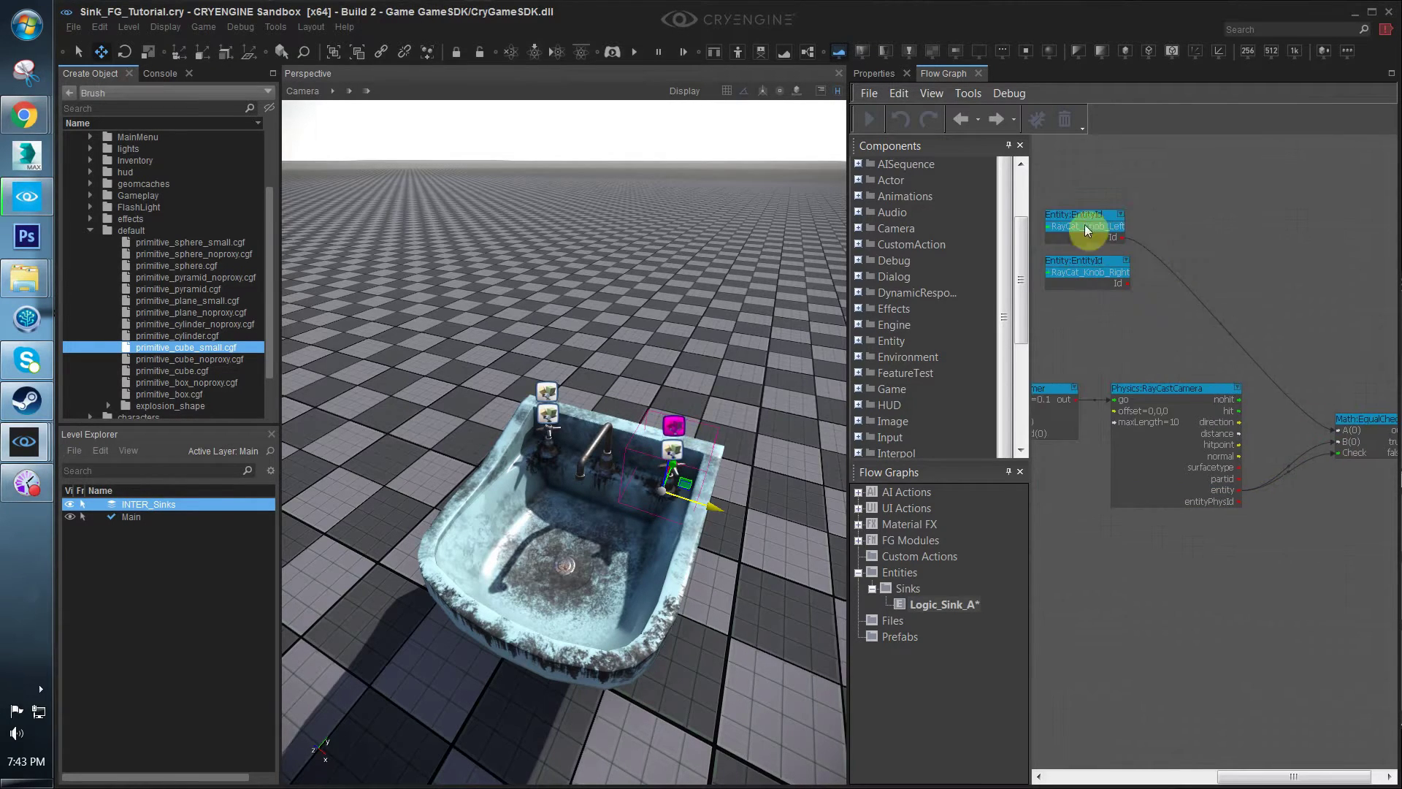
Add a Debug:DisplayMessage node and place it just beyond the Math:EqualCheck node's outputs
right_click_drag(1369, 383, 1196, 372)
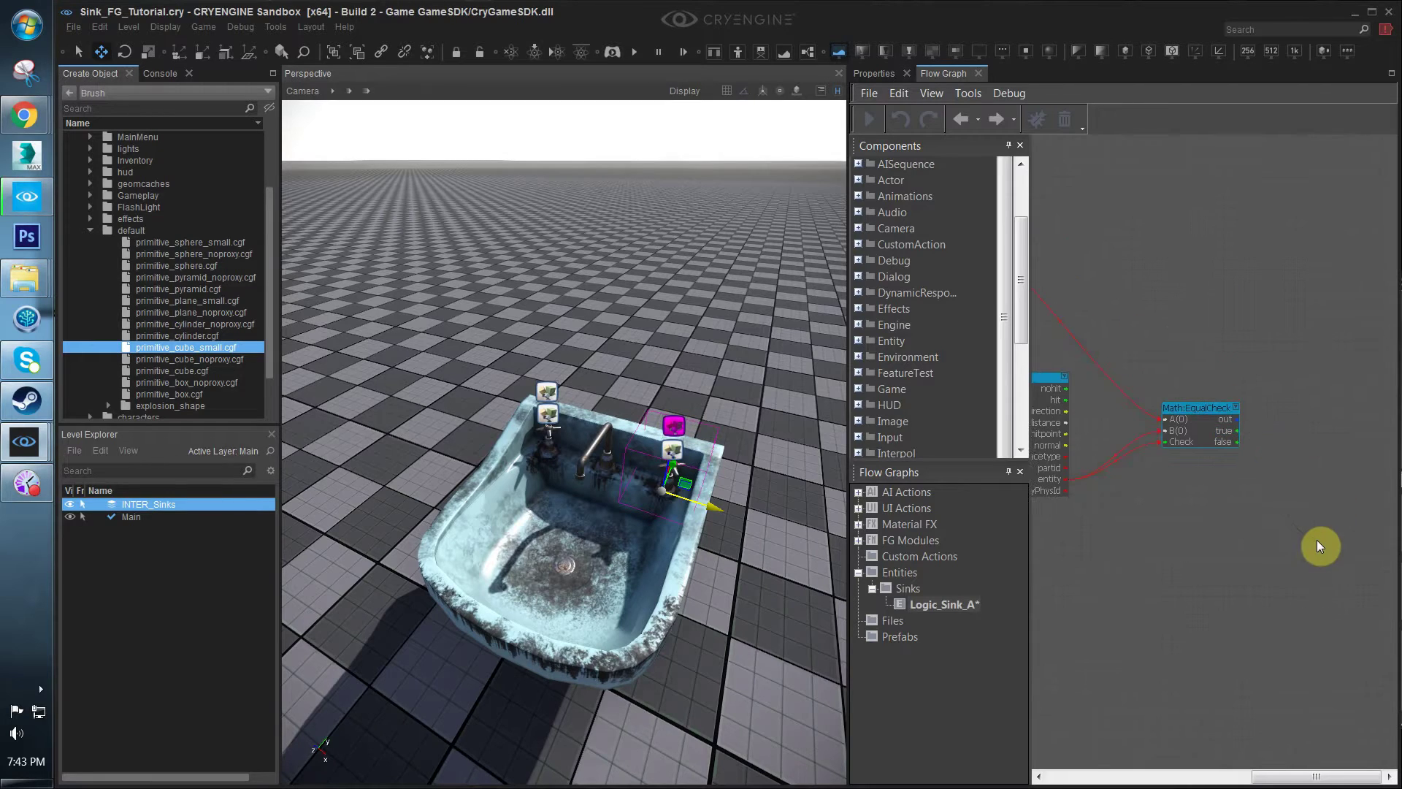
right_click_drag(1318, 546, 1206, 522)
left_click(1184, 504)
scroll(1144, 477, "down", 1)
type("q")
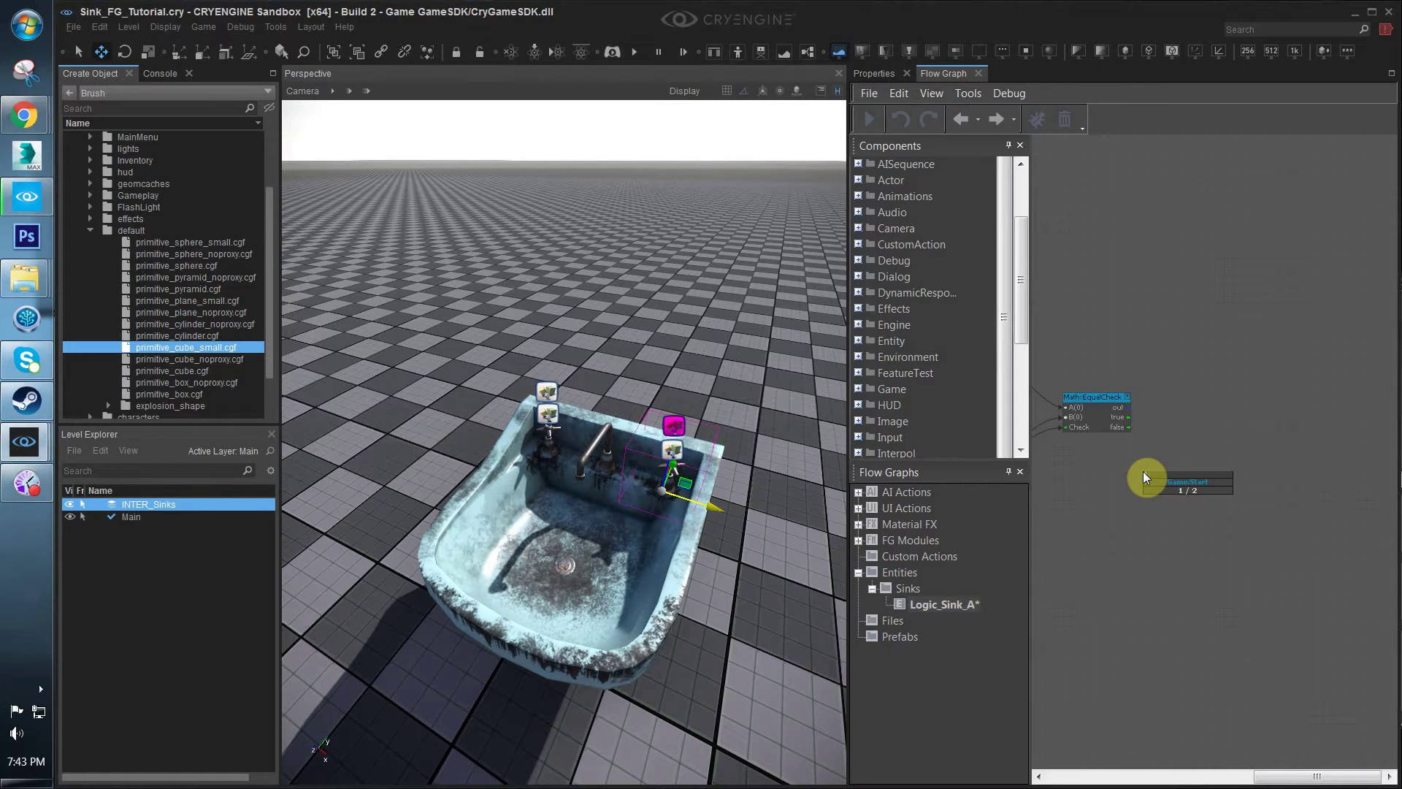
type("disp")
key("Return")
left_click(1207, 425)
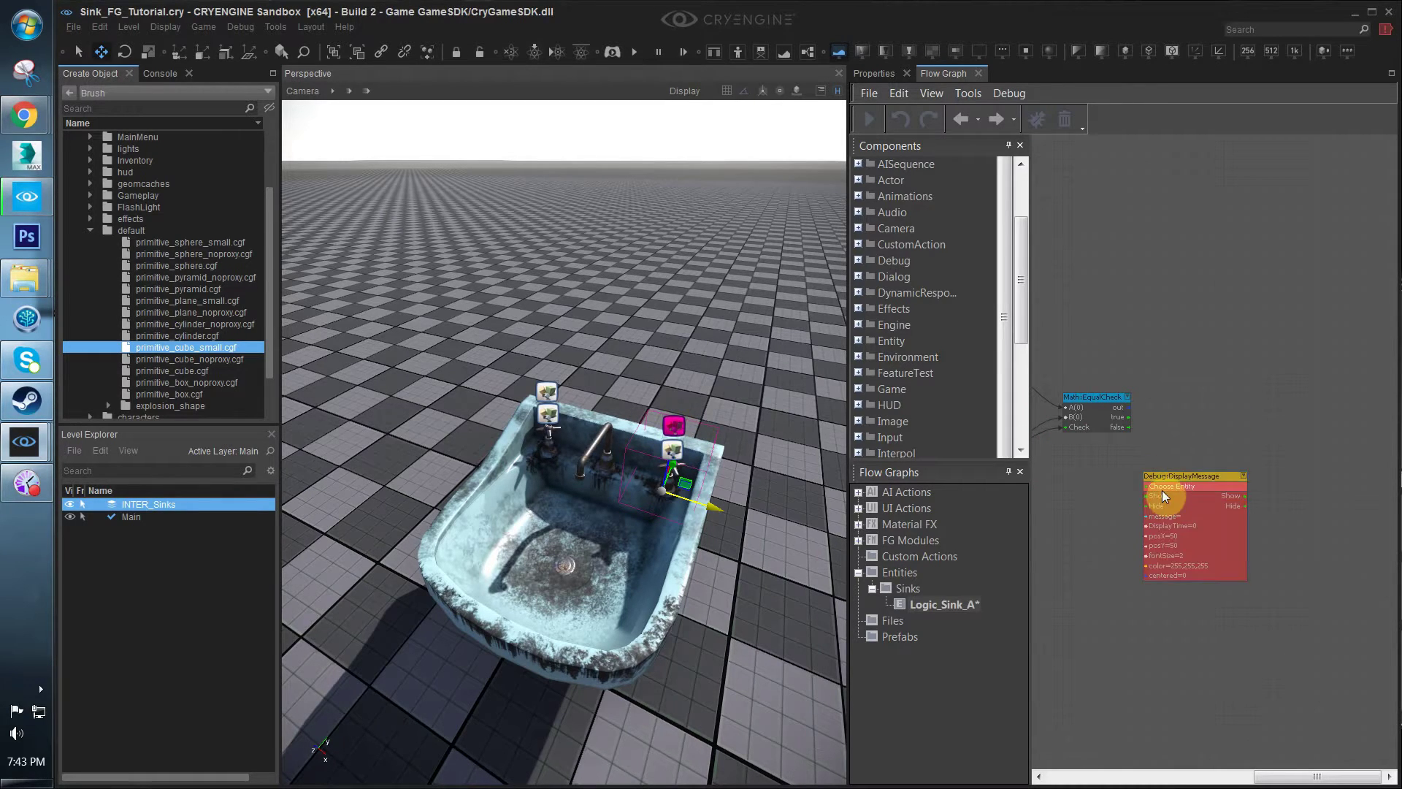
left_click_drag(1162, 489, 1208, 451)
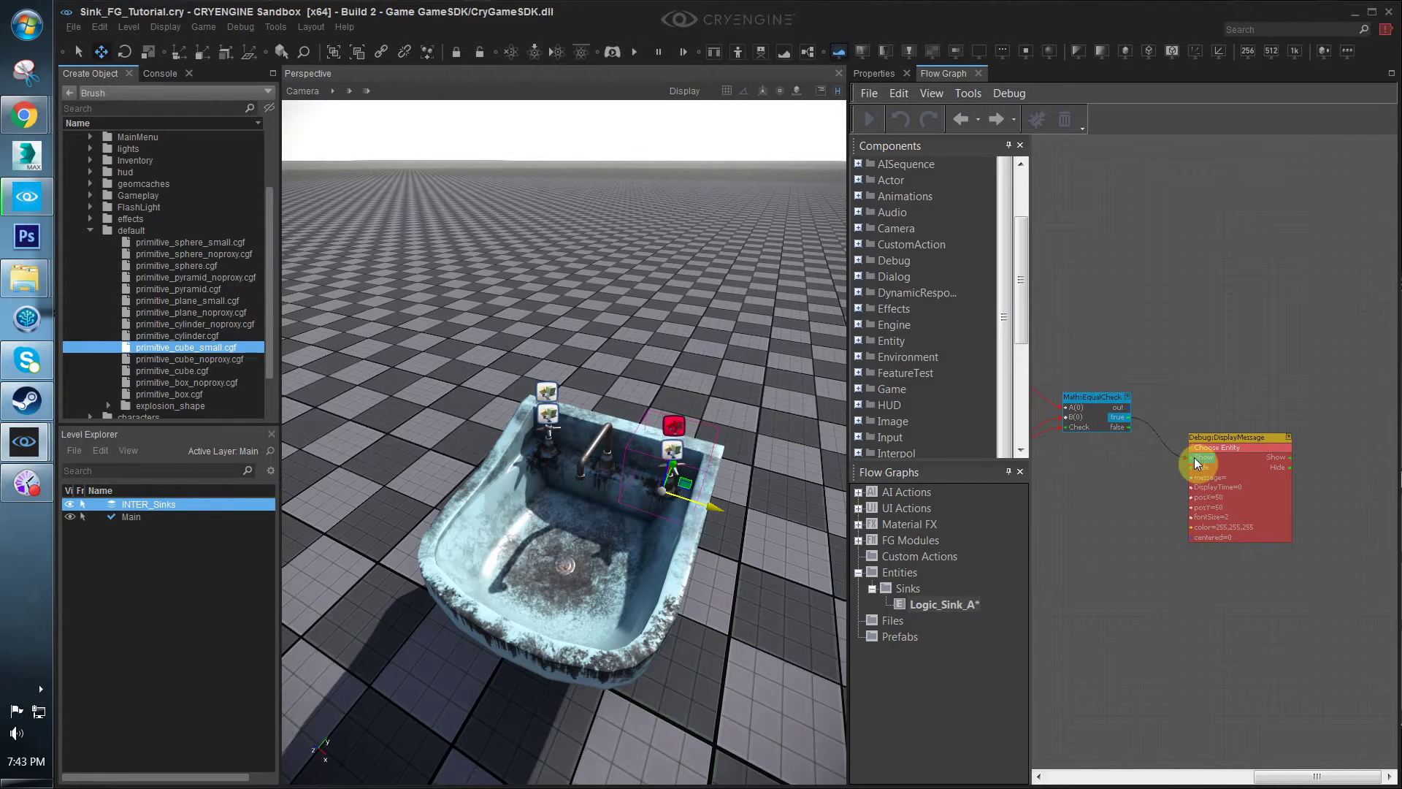
Link the true output of Math:EqualCheck to Show and its false output to Hide on Debug:DisplayMessage
left_click_drag(1198, 483, 1202, 479)
scroll(1171, 524, "down", 1)
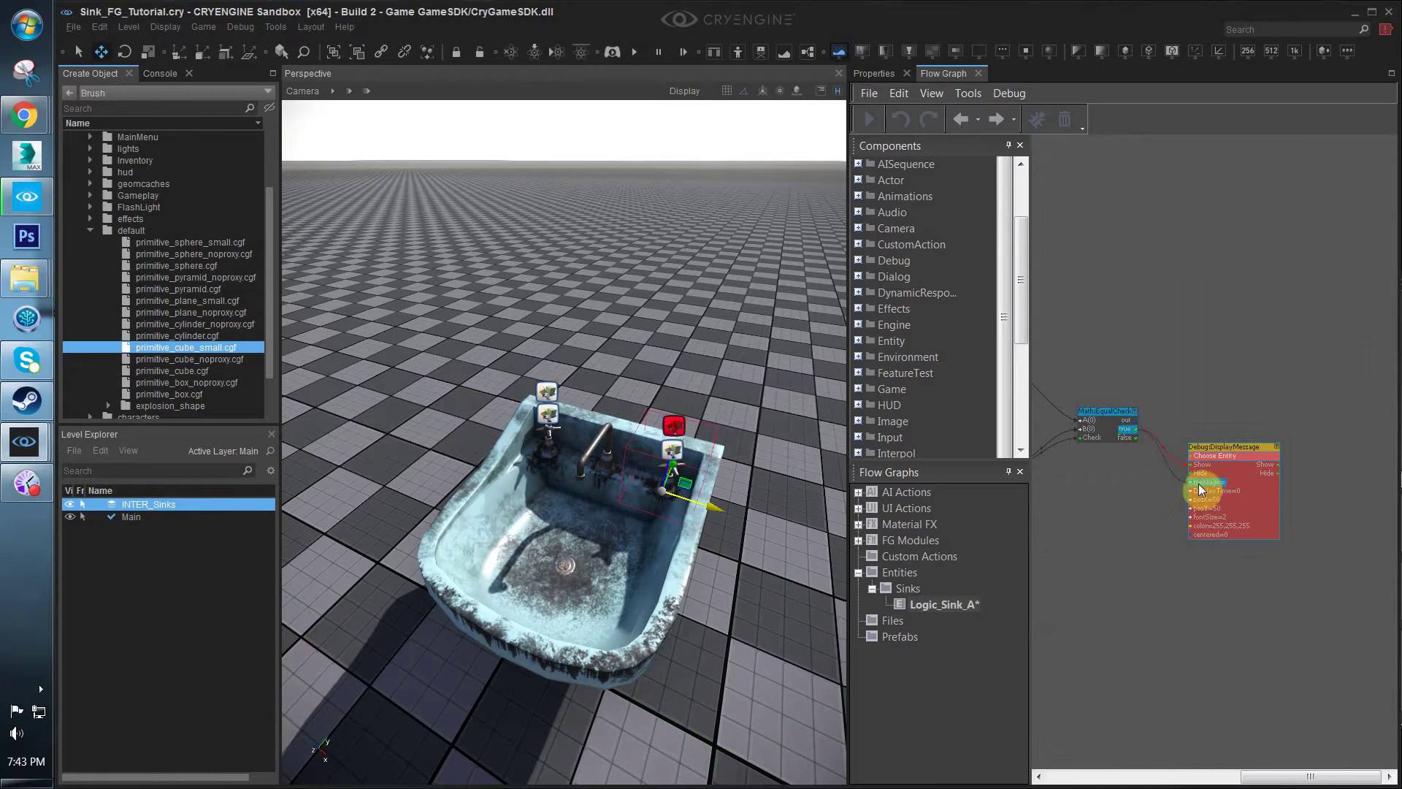
scroll(1220, 479, "up", 2)
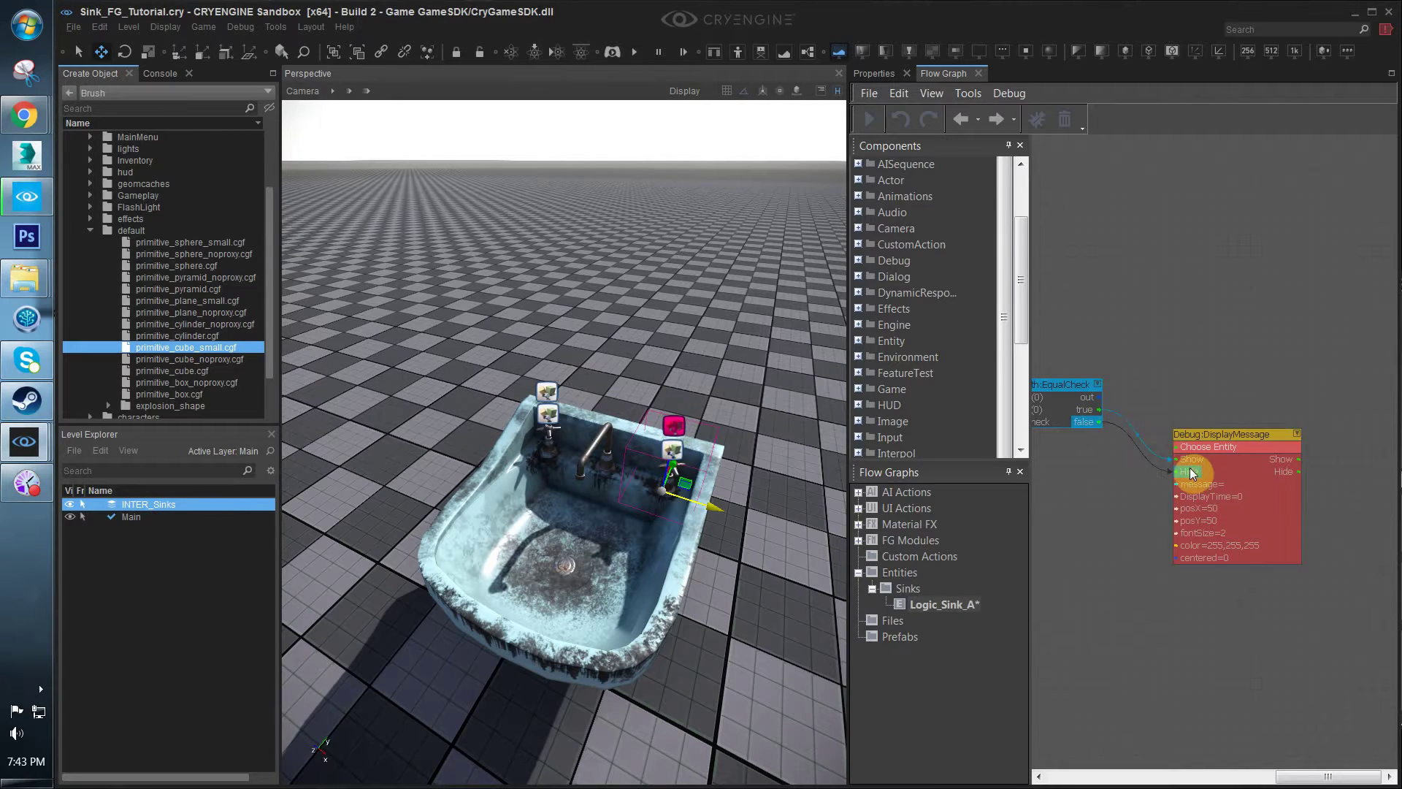
Set the Debug:DisplayMessage node's message to "Look At Me"
left_click(1224, 487)
scroll(1206, 485, "up", 1)
double_click(1221, 485)
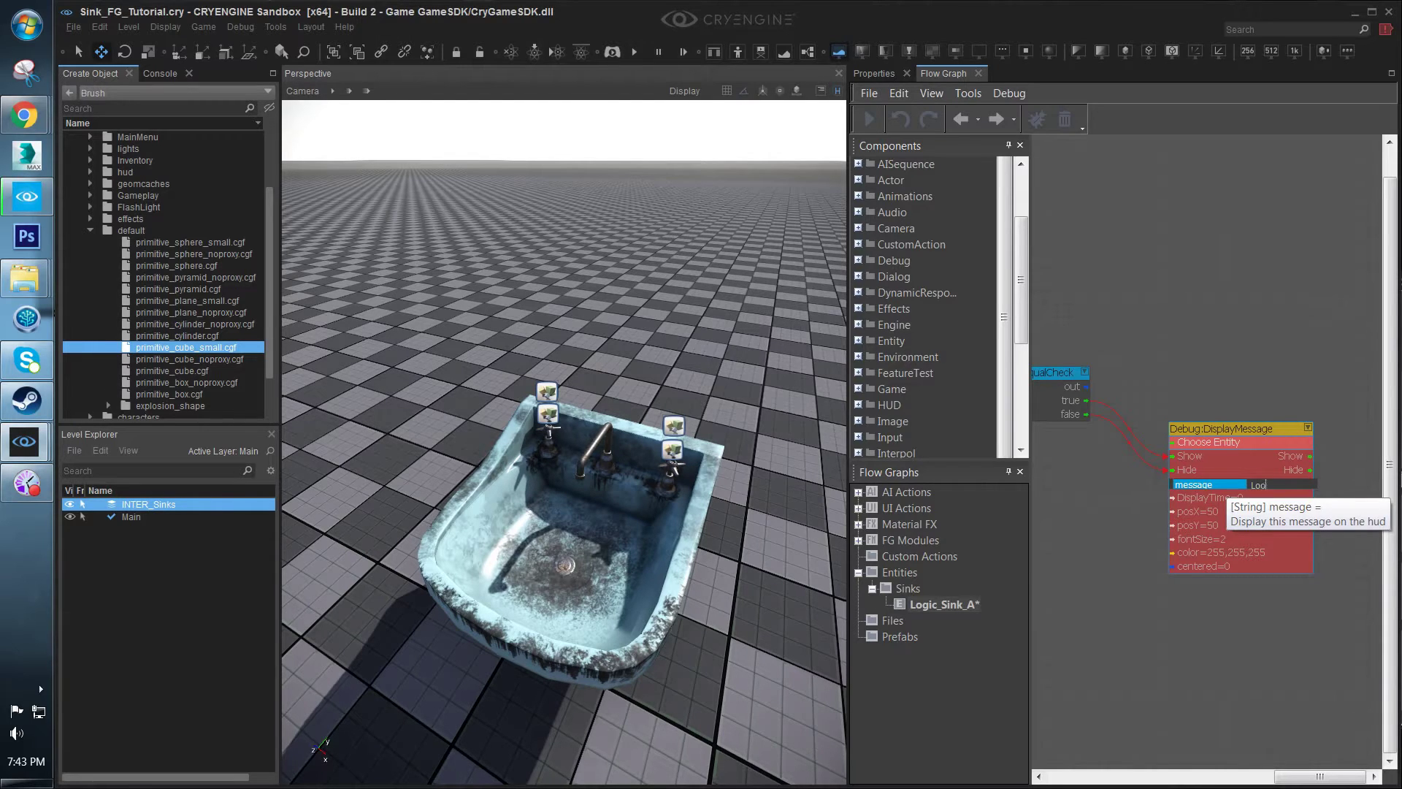
type("Look At Me")
left_click(1124, 523)
scroll(1120, 529, "down", 2)
right_click_drag(1120, 529, 1245, 476)
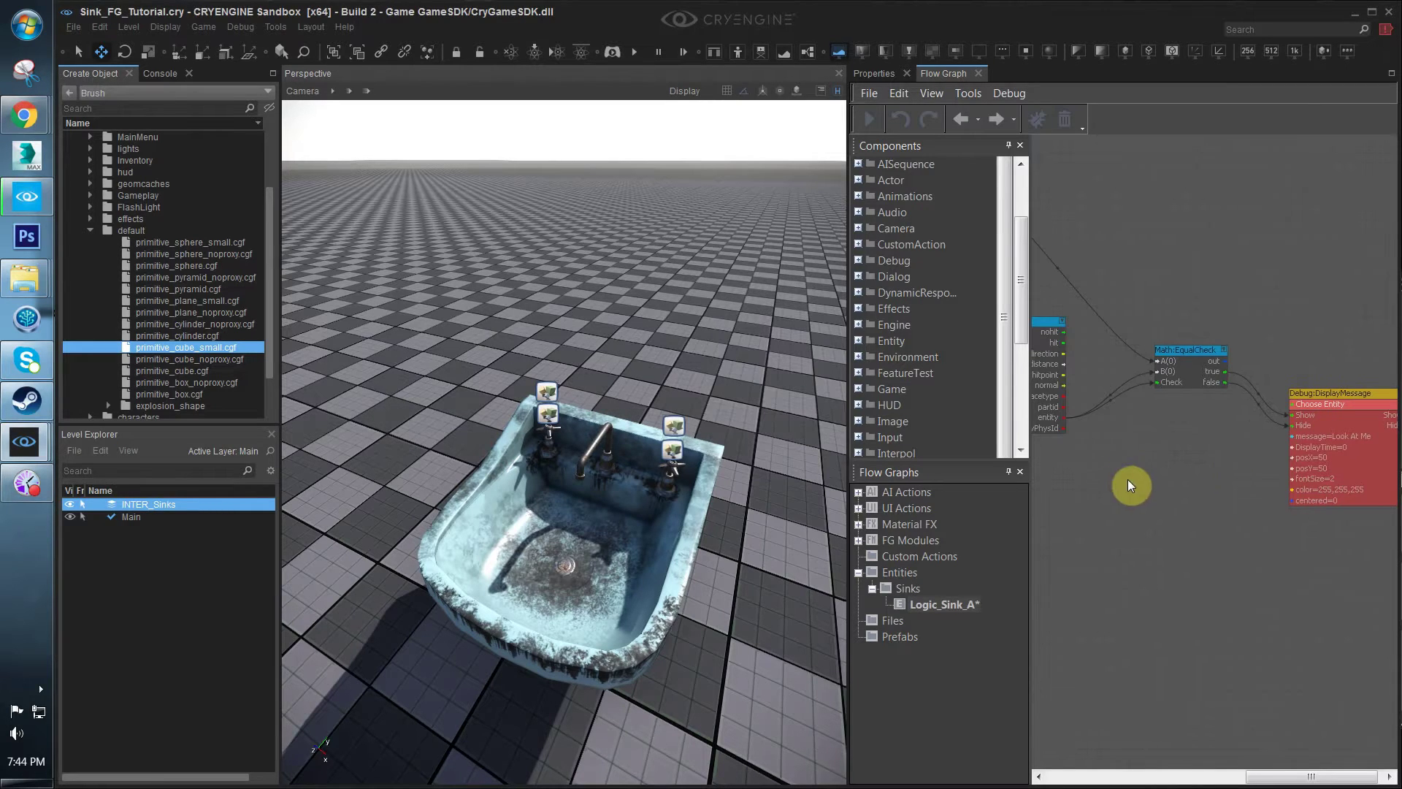
Select the RayCat_Knob_Left entity around the left knob in the viewport
left_click(540, 447)
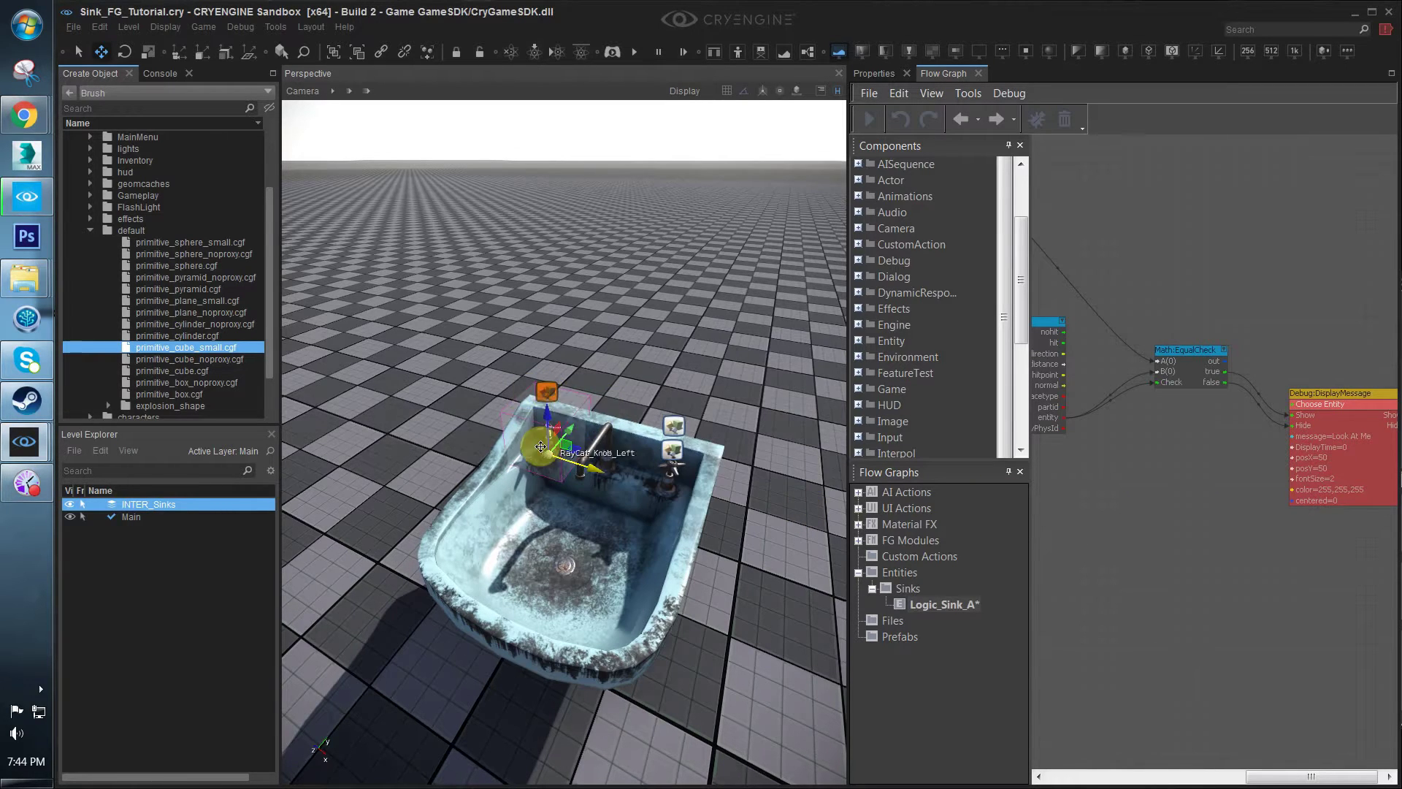
left_click_drag(540, 446, 549, 416)
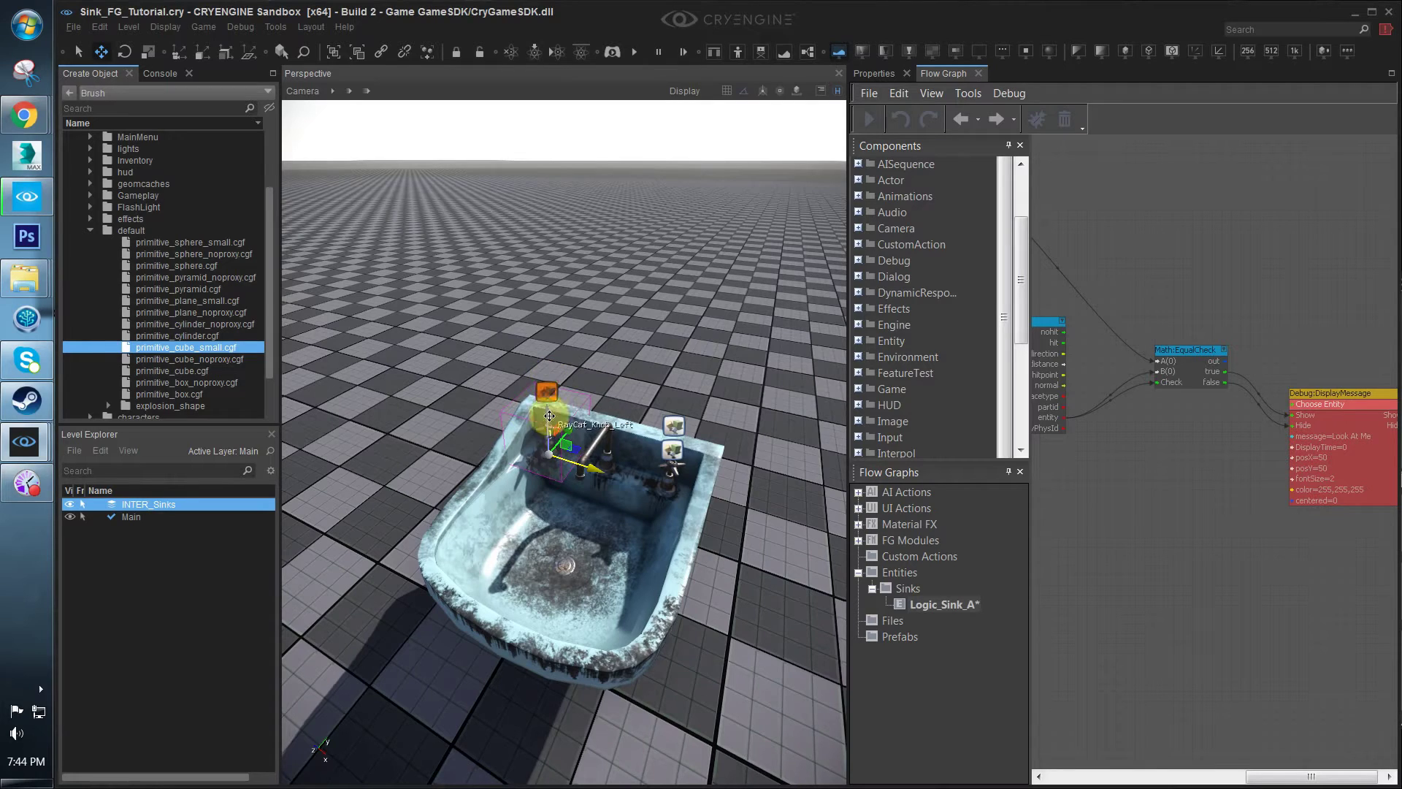
left_click(1193, 502)
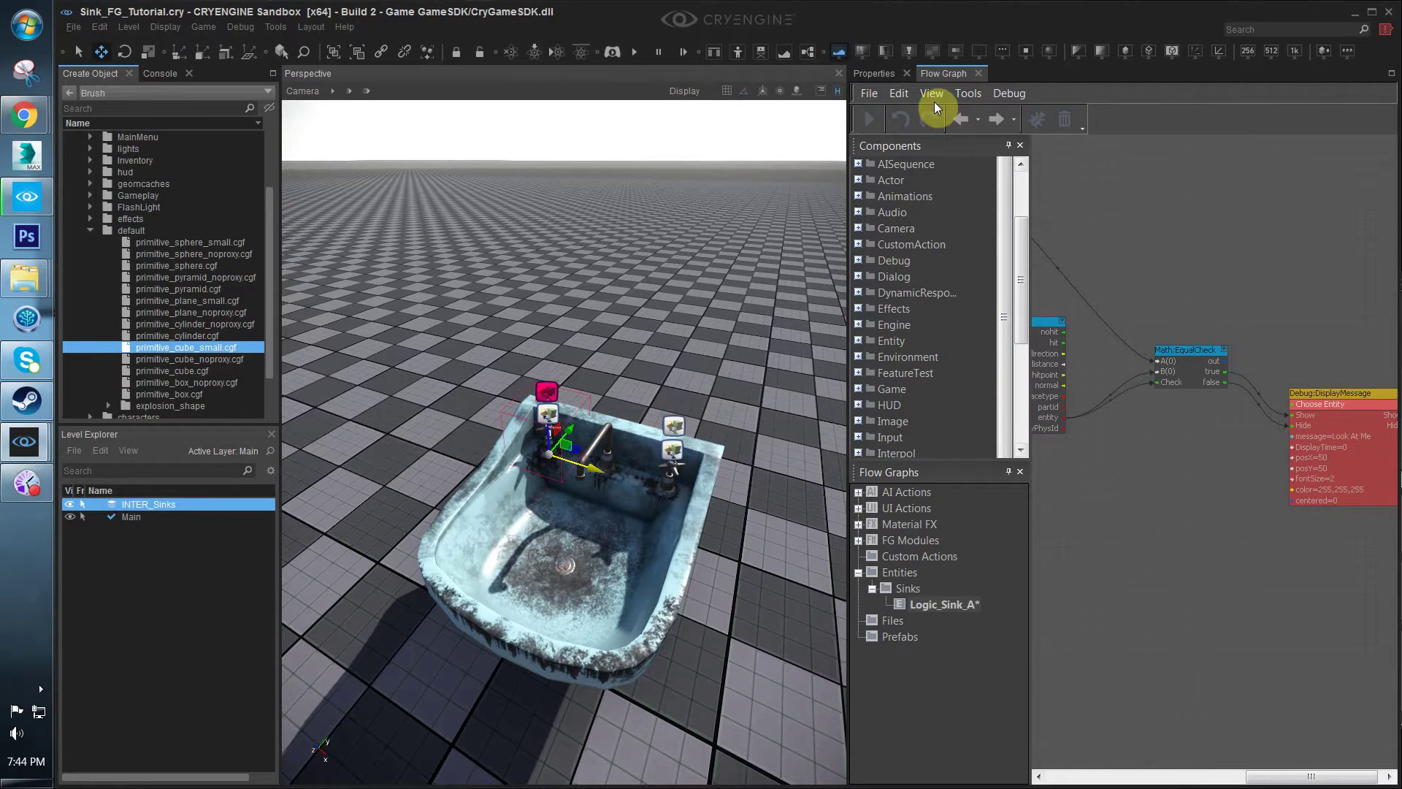
Add an Entity:EntityScreenPos node from the Entity components to the graph, below the existing nodes
right_click(1102, 547)
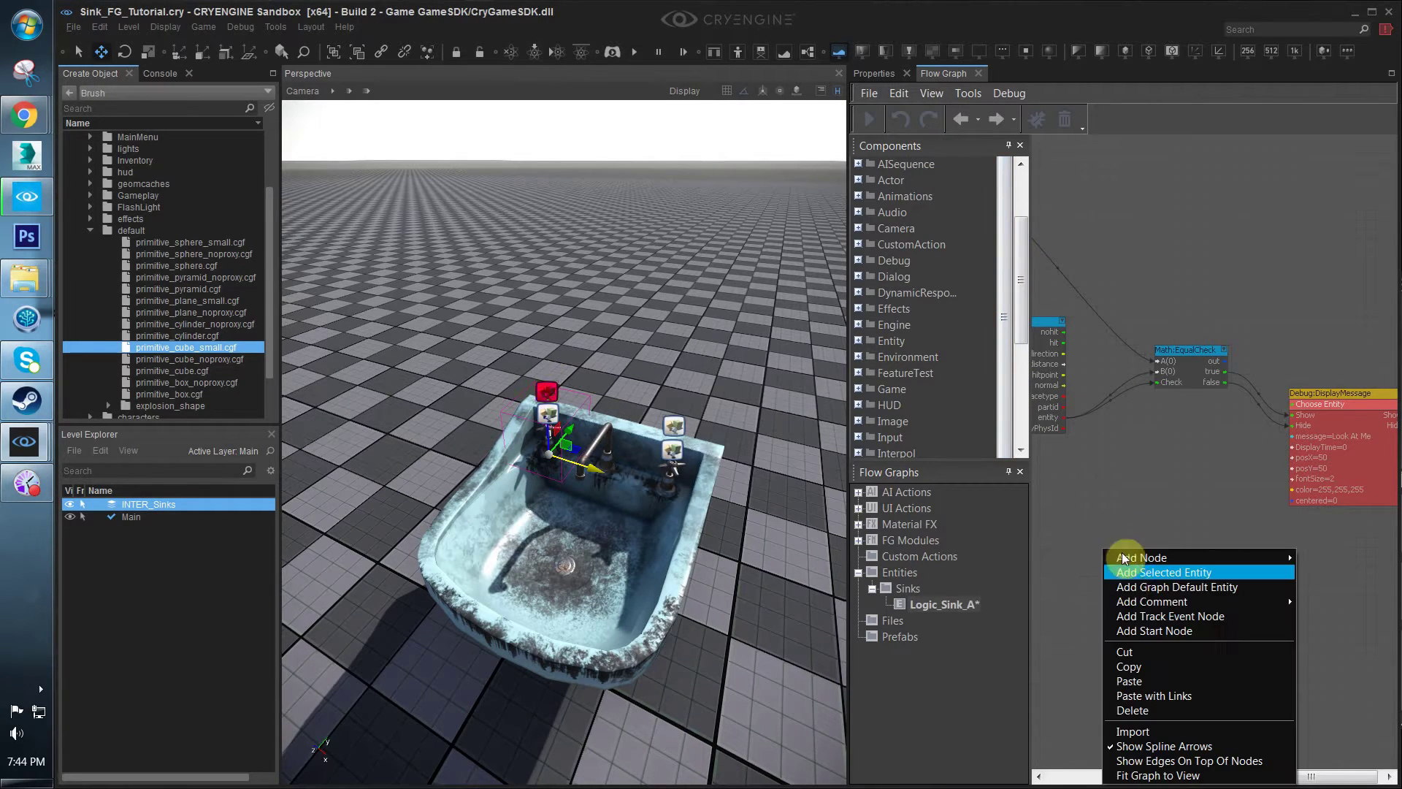
left_click(921, 246)
left_click(858, 246)
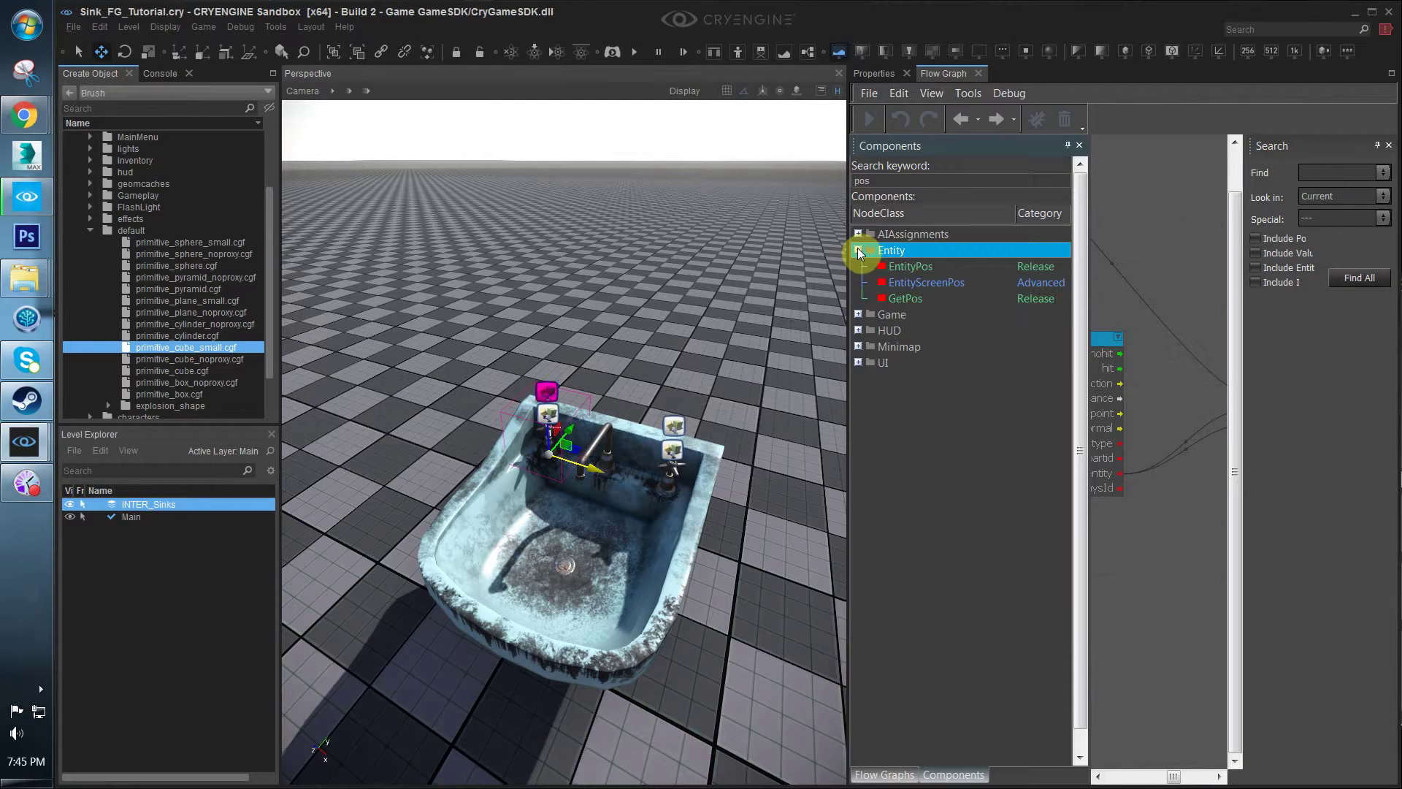
left_click(909, 268)
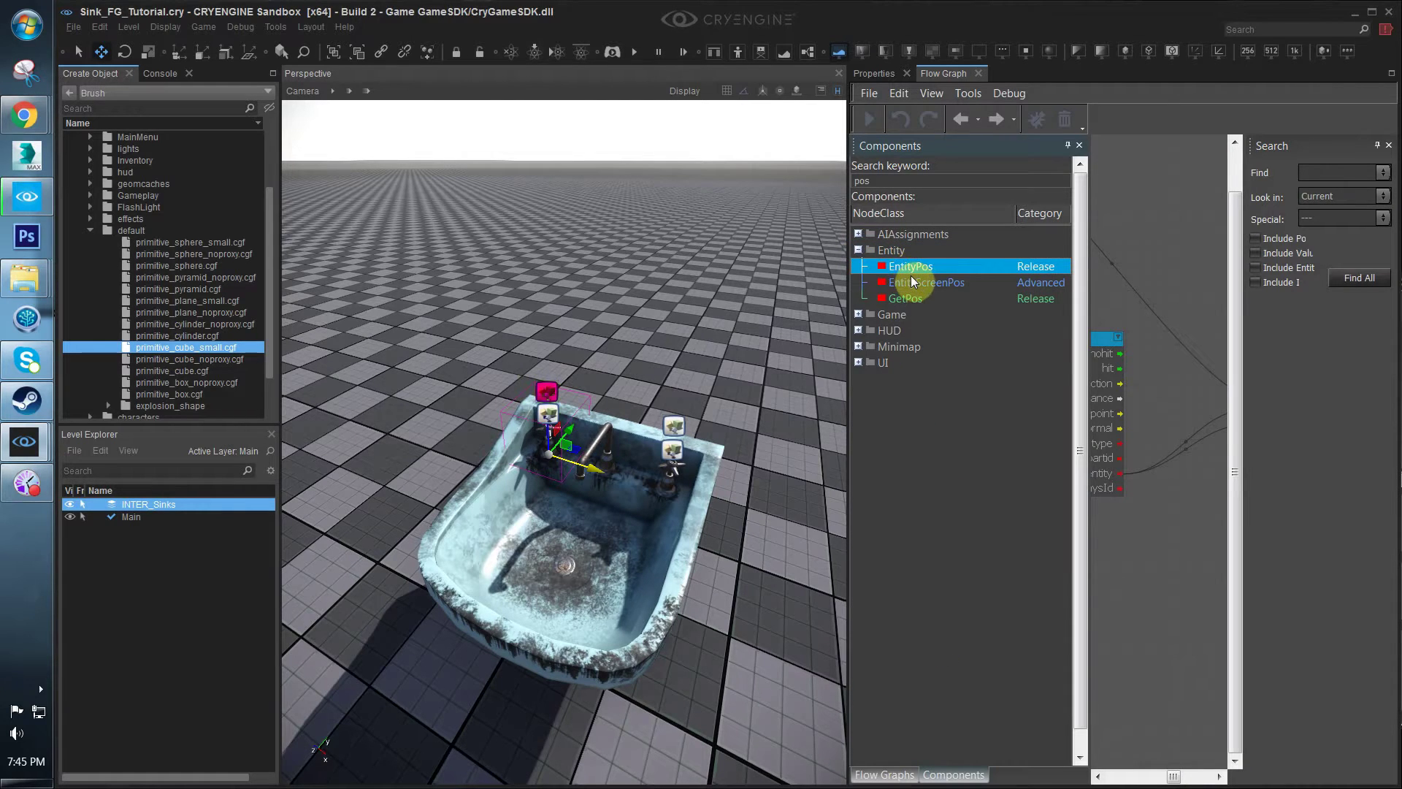
left_click_drag(913, 281, 1153, 532)
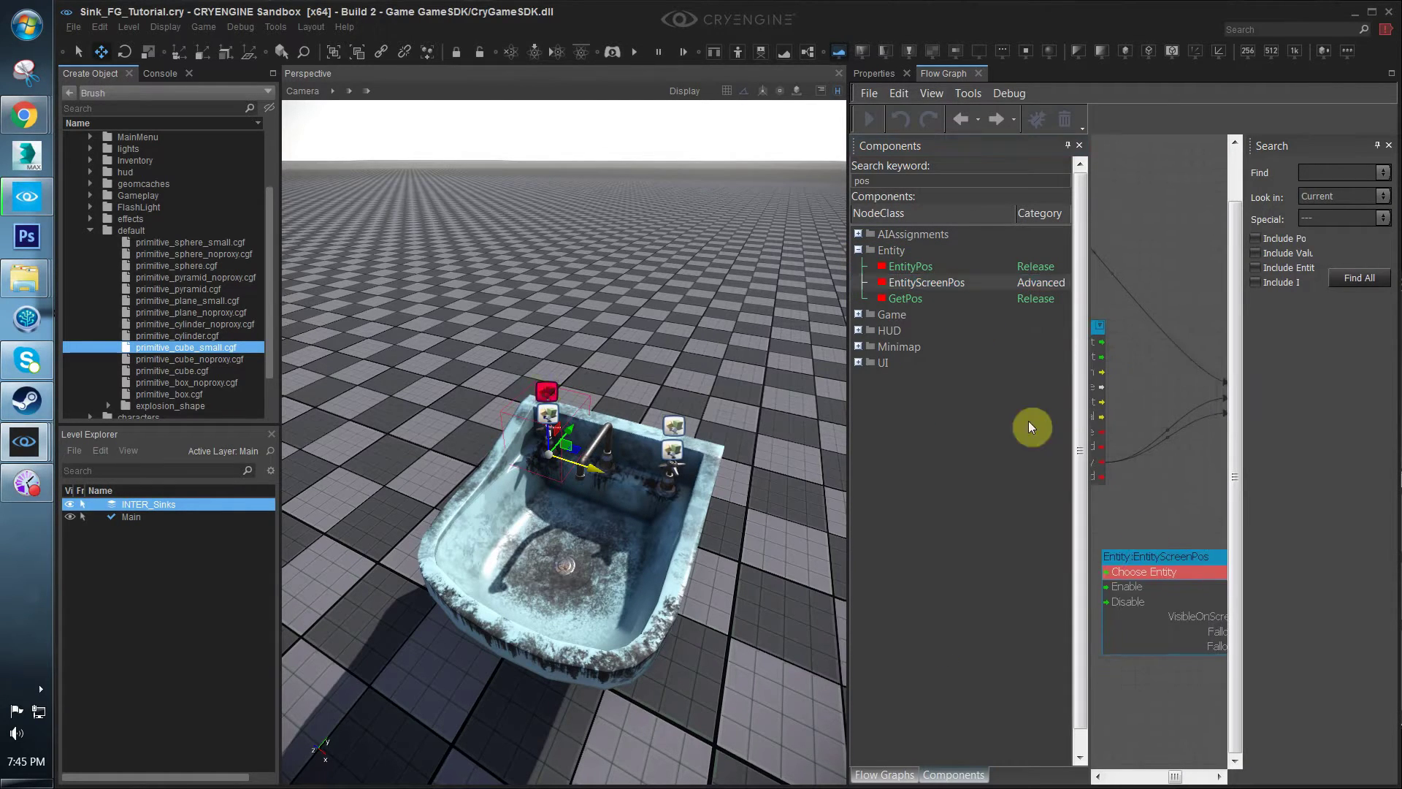
left_click(910, 285)
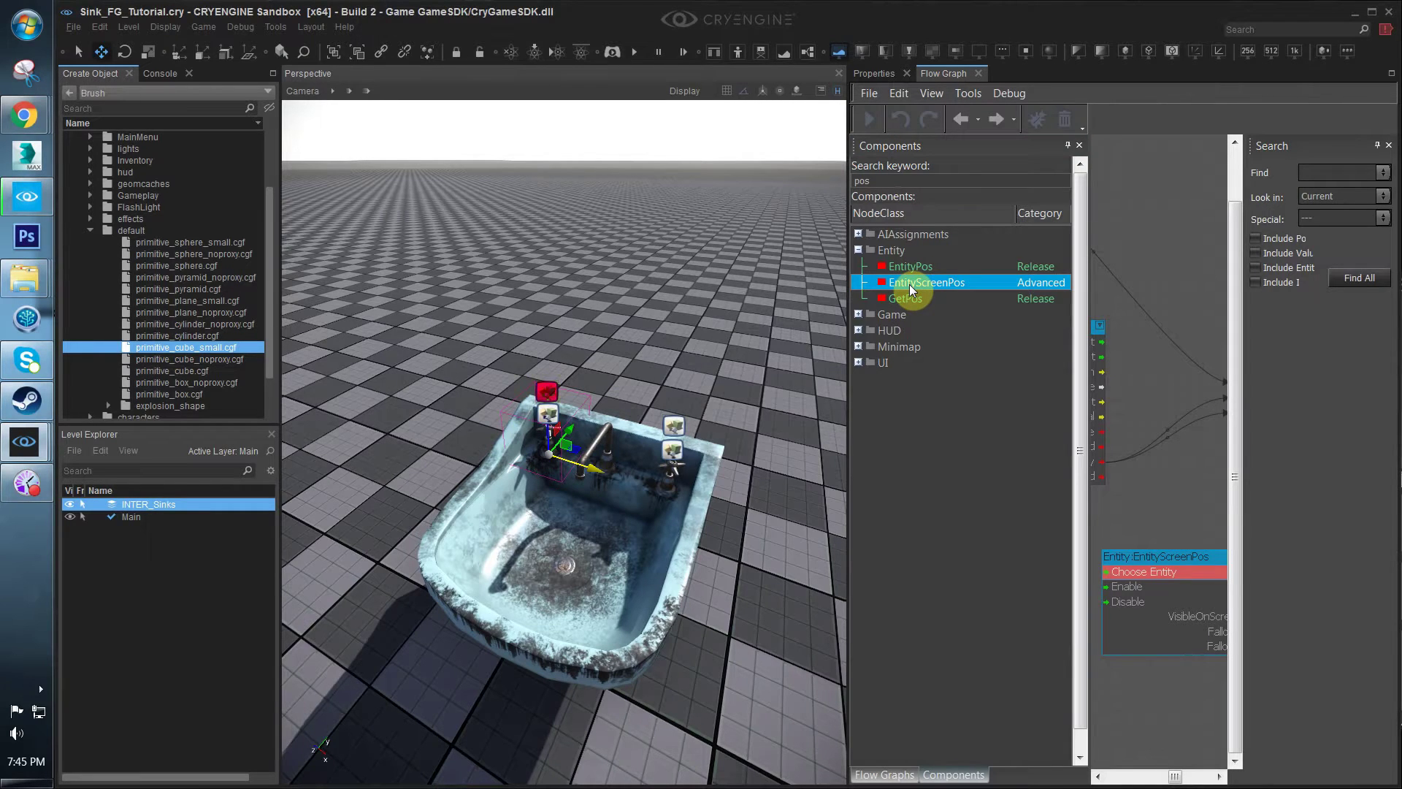
Position the Entity:EntityScreenPos node below Math:EqualCheck and widen the Flow Graph panel
middle_click_drag(1182, 544, 1134, 480)
scroll(1135, 480, "down", 2)
left_click_drag(1136, 483, 1159, 477)
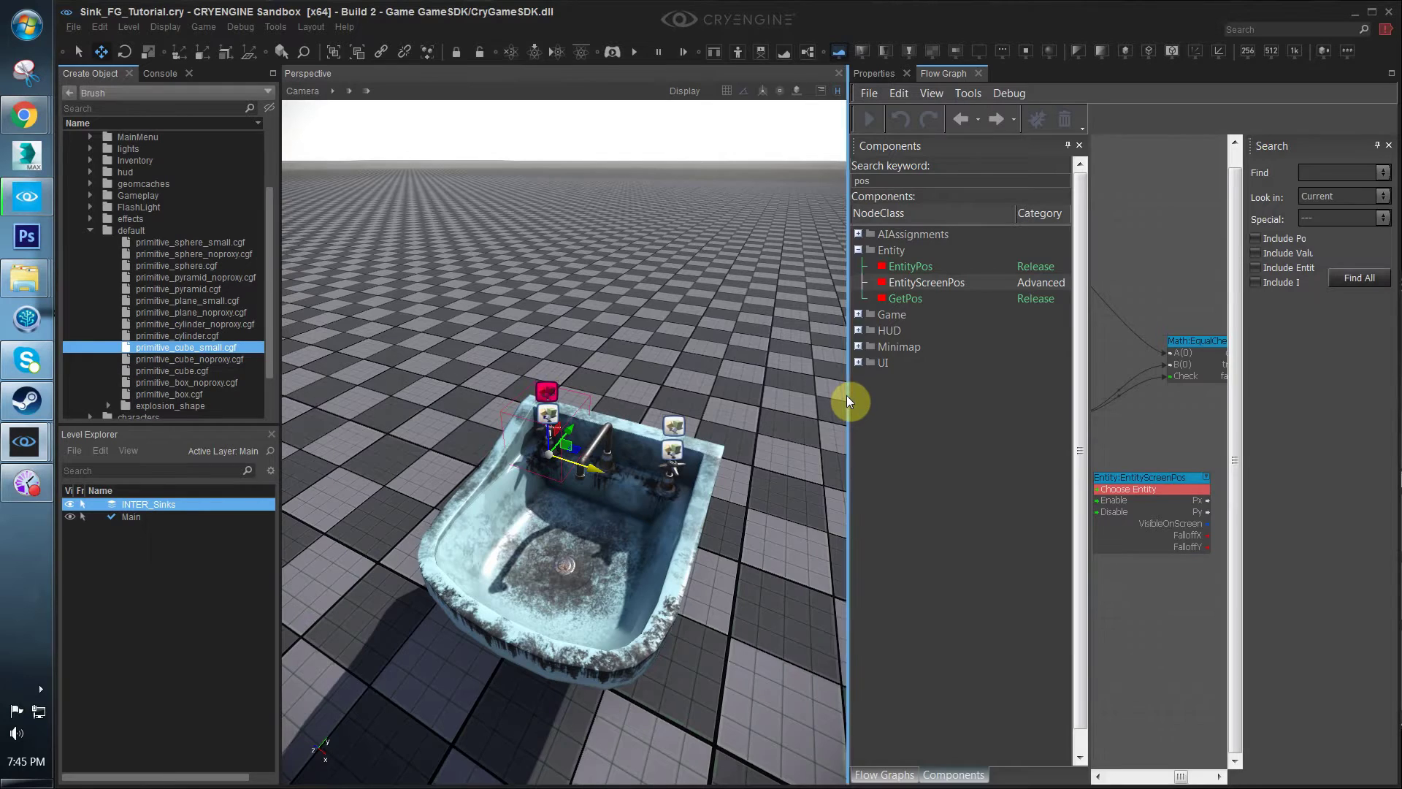
left_click_drag(847, 396, 760, 407)
scroll(1065, 445, "down", 2)
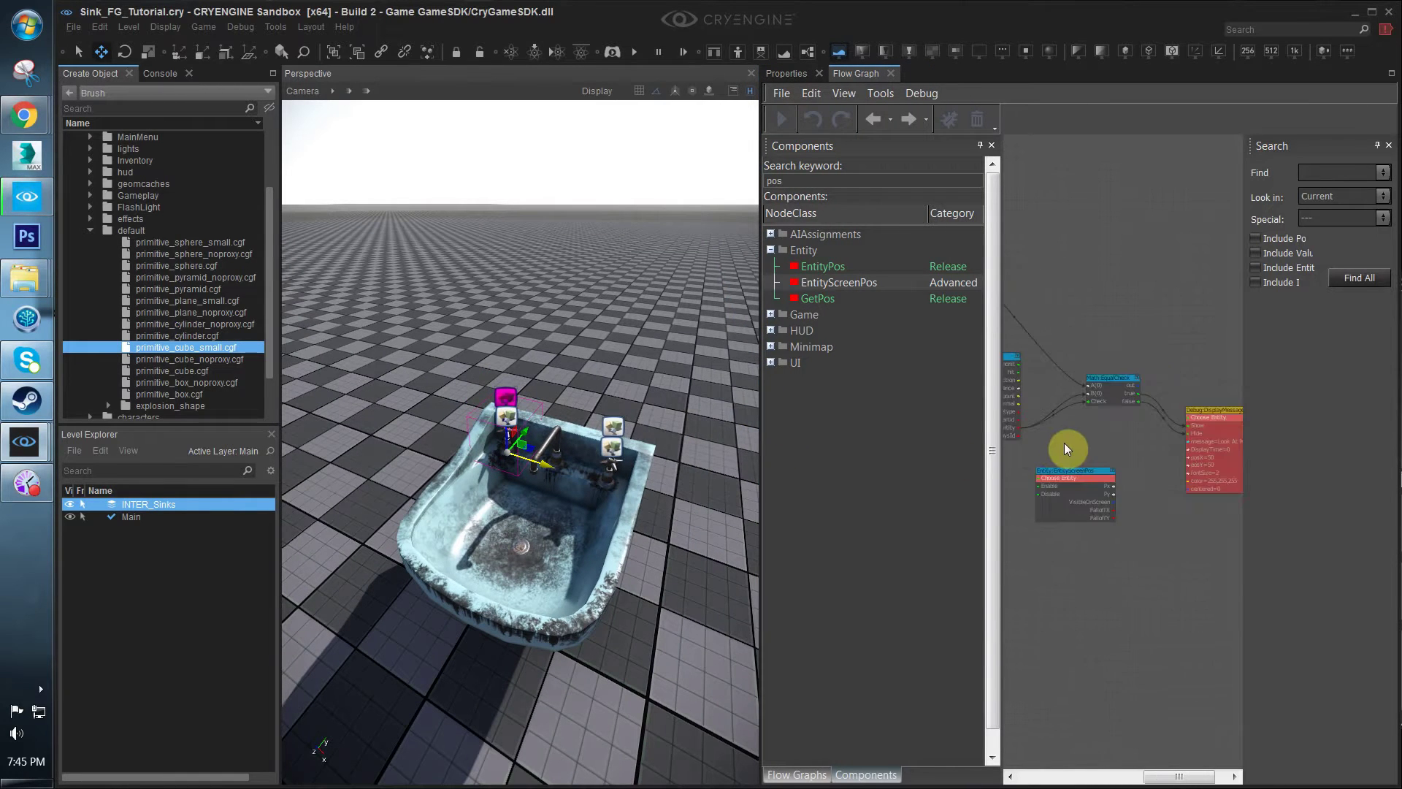
Connect the RayCat_Knob_Left EntityId node's Id output to the entity input of the Entity:EntityScreenPos node
scroll(1133, 457, "up", 3)
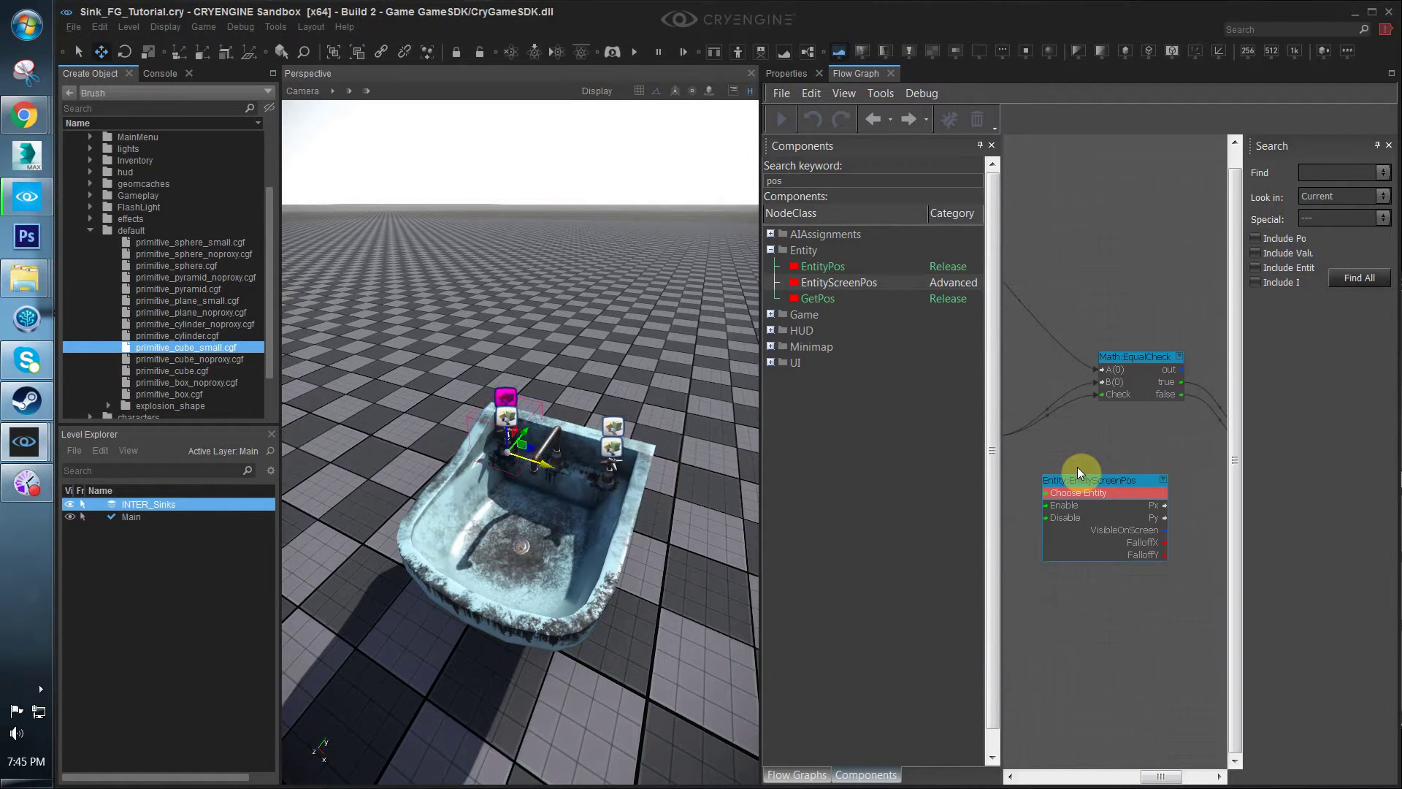
left_click_drag(1131, 479, 1149, 474)
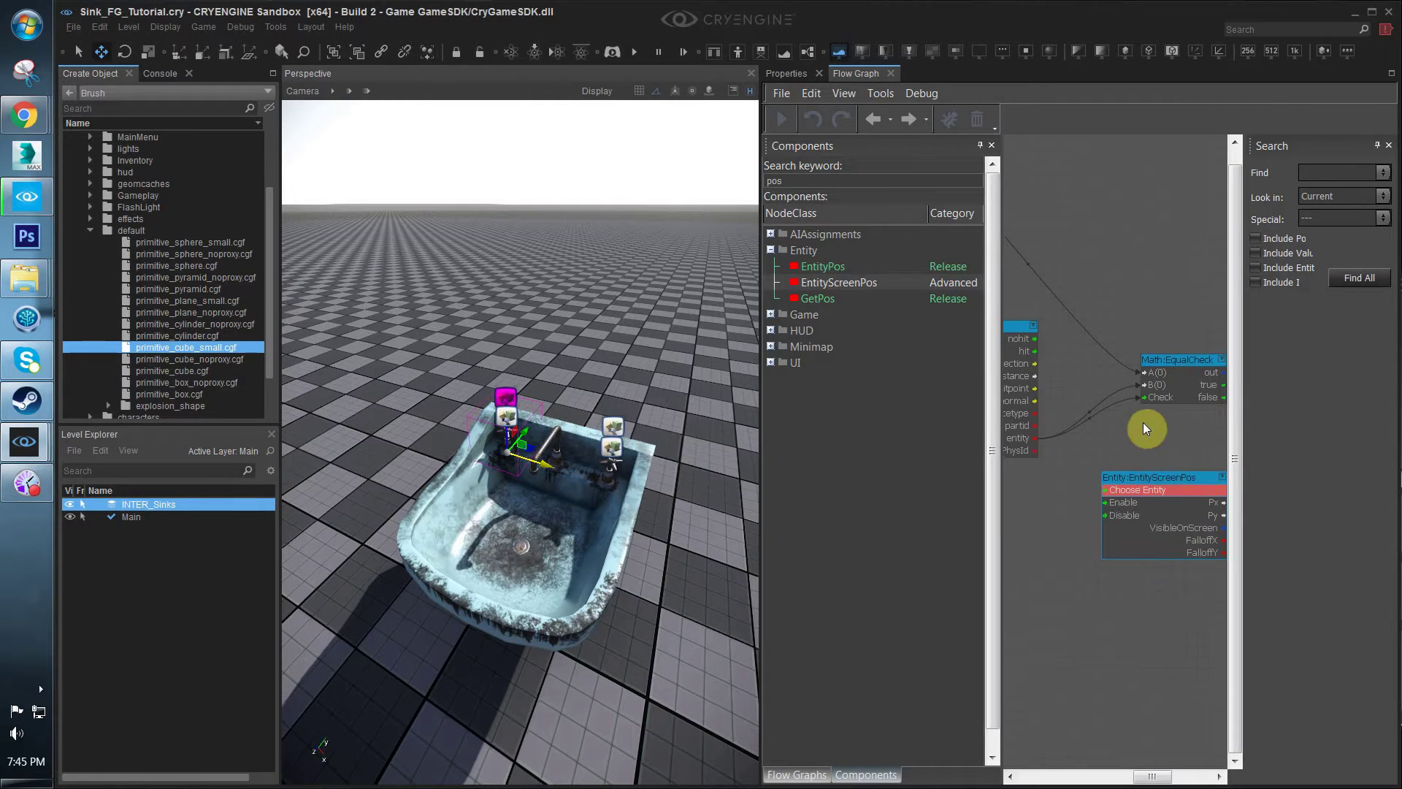
scroll(1142, 425, "down", 3)
middle_click_drag(1049, 303, 1147, 392)
right_click_drag(1076, 330, 1015, 308)
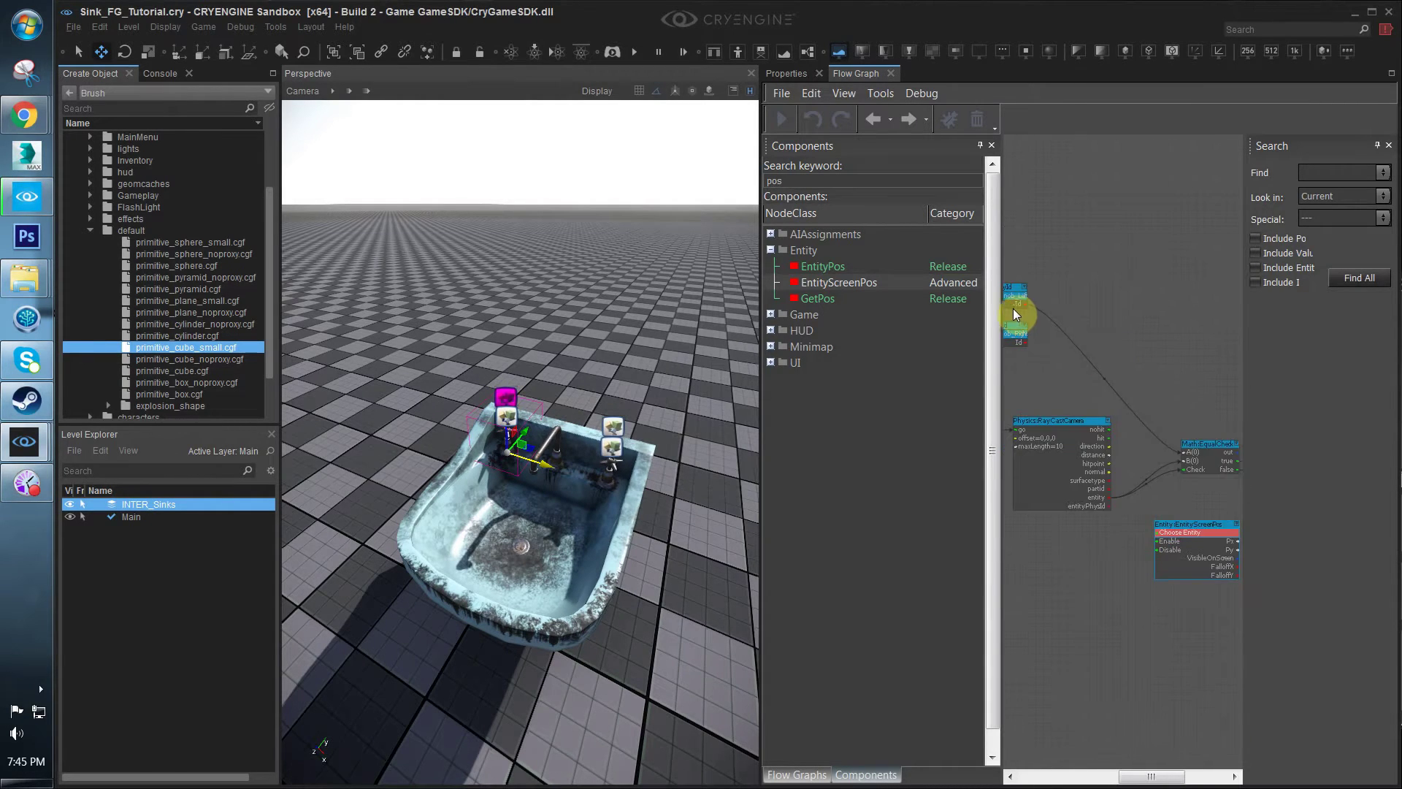
right_click_drag(1173, 618, 1109, 604)
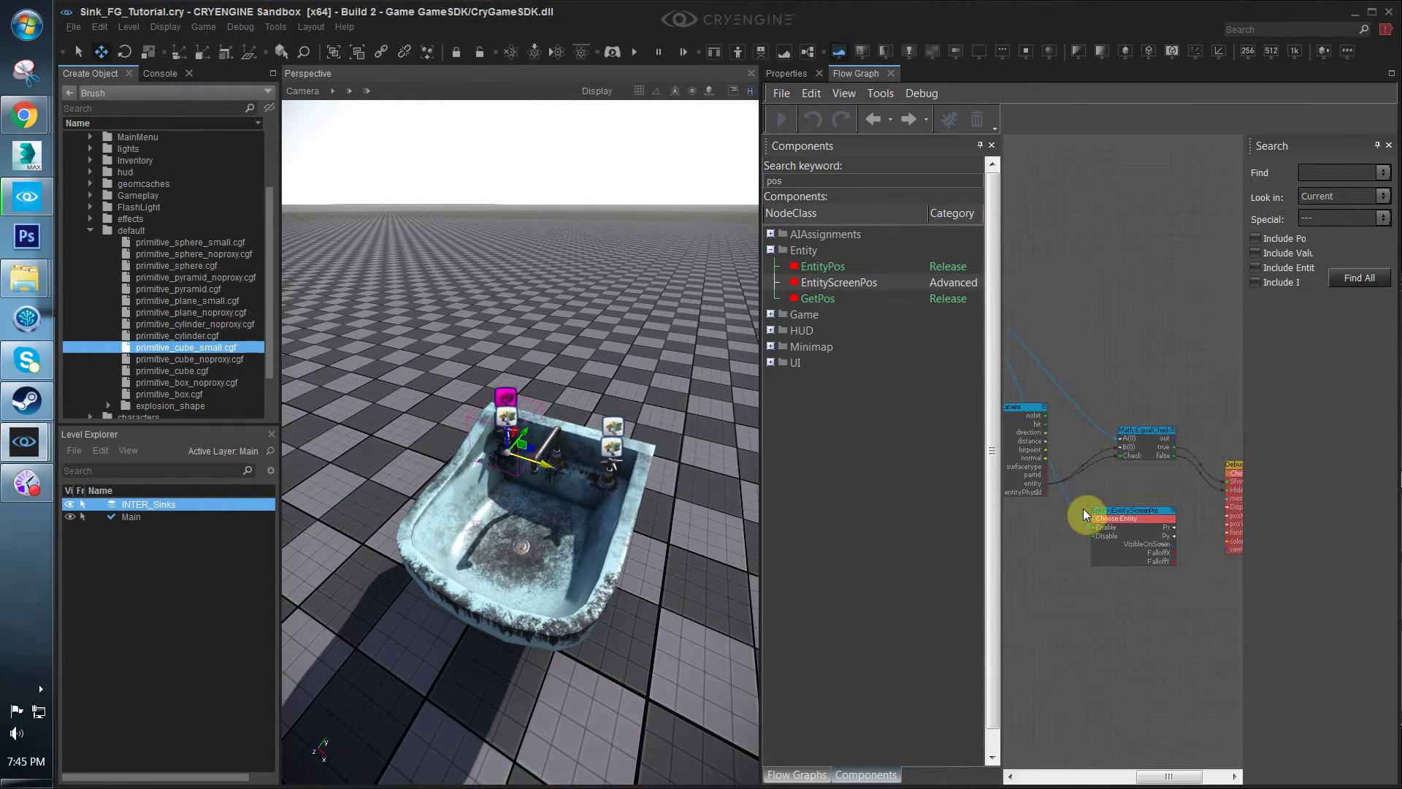
left_click_drag(1089, 518, 1106, 518)
right_click_drag(1117, 579, 1110, 580)
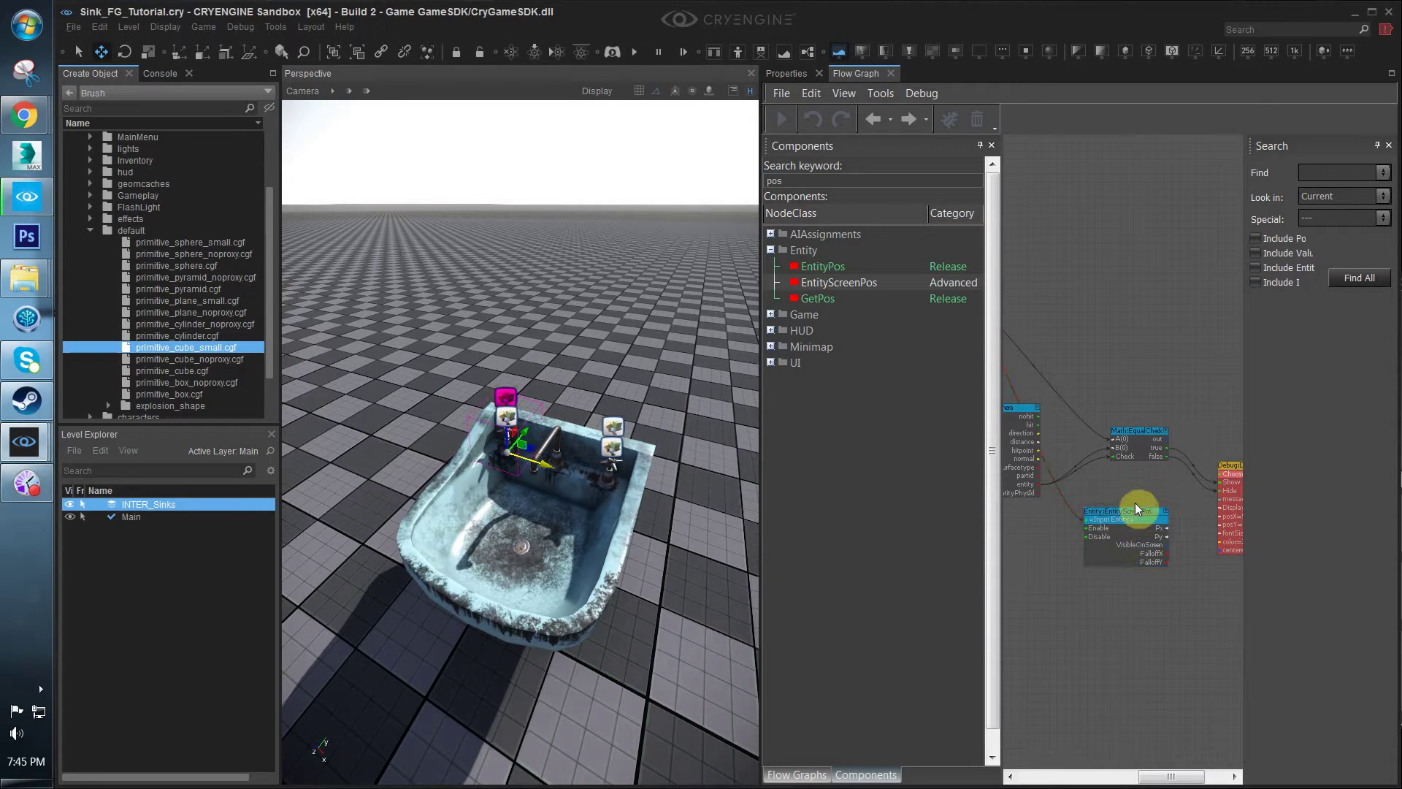
Connect EntityScreenPos's Px and Py outputs to Debug:DisplayMessage's posX and posY inputs, and place EntityScreenPos back below Math:EqualCheck
left_click_drag(1130, 509, 1222, 357)
right_click_drag(1128, 363, 1029, 367)
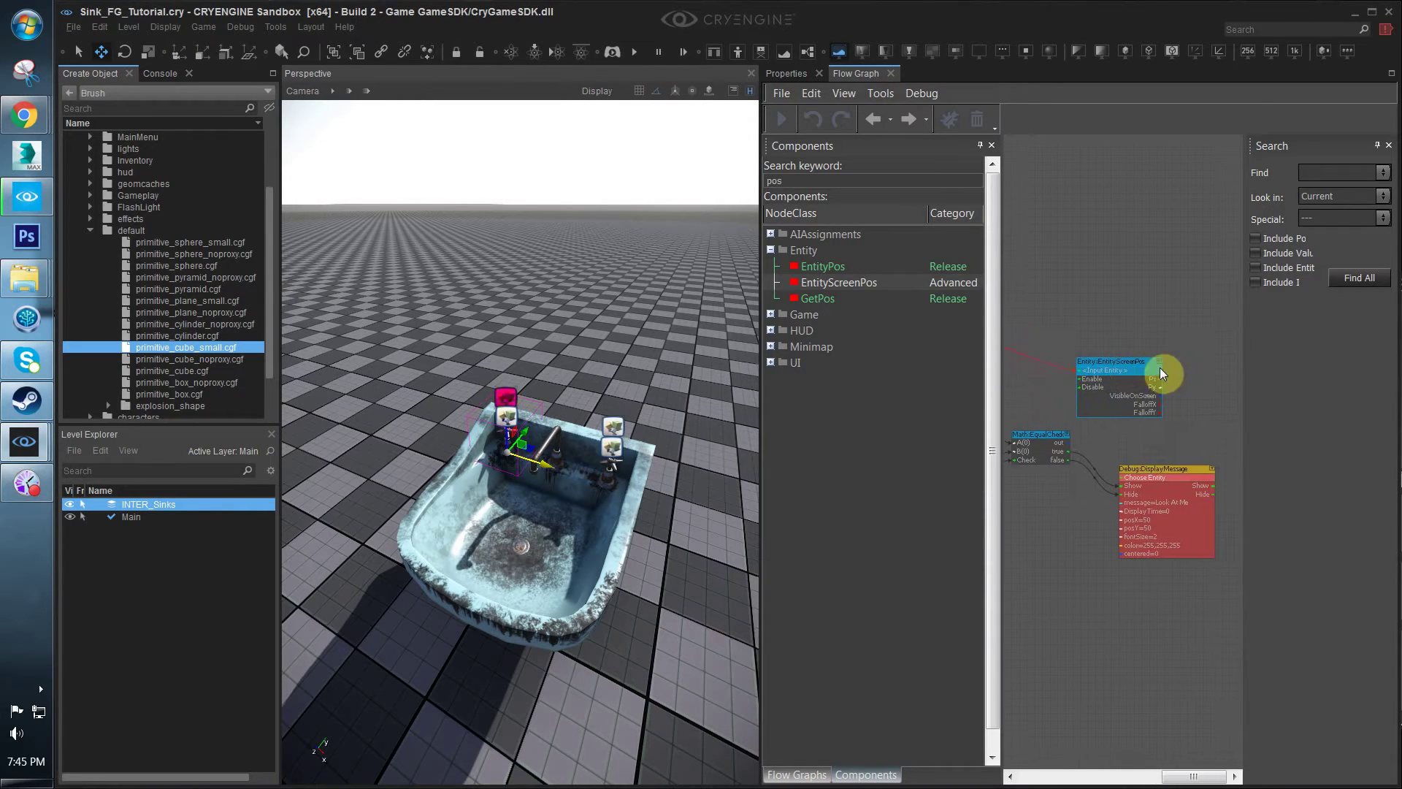
left_click_drag(1176, 470, 1210, 474)
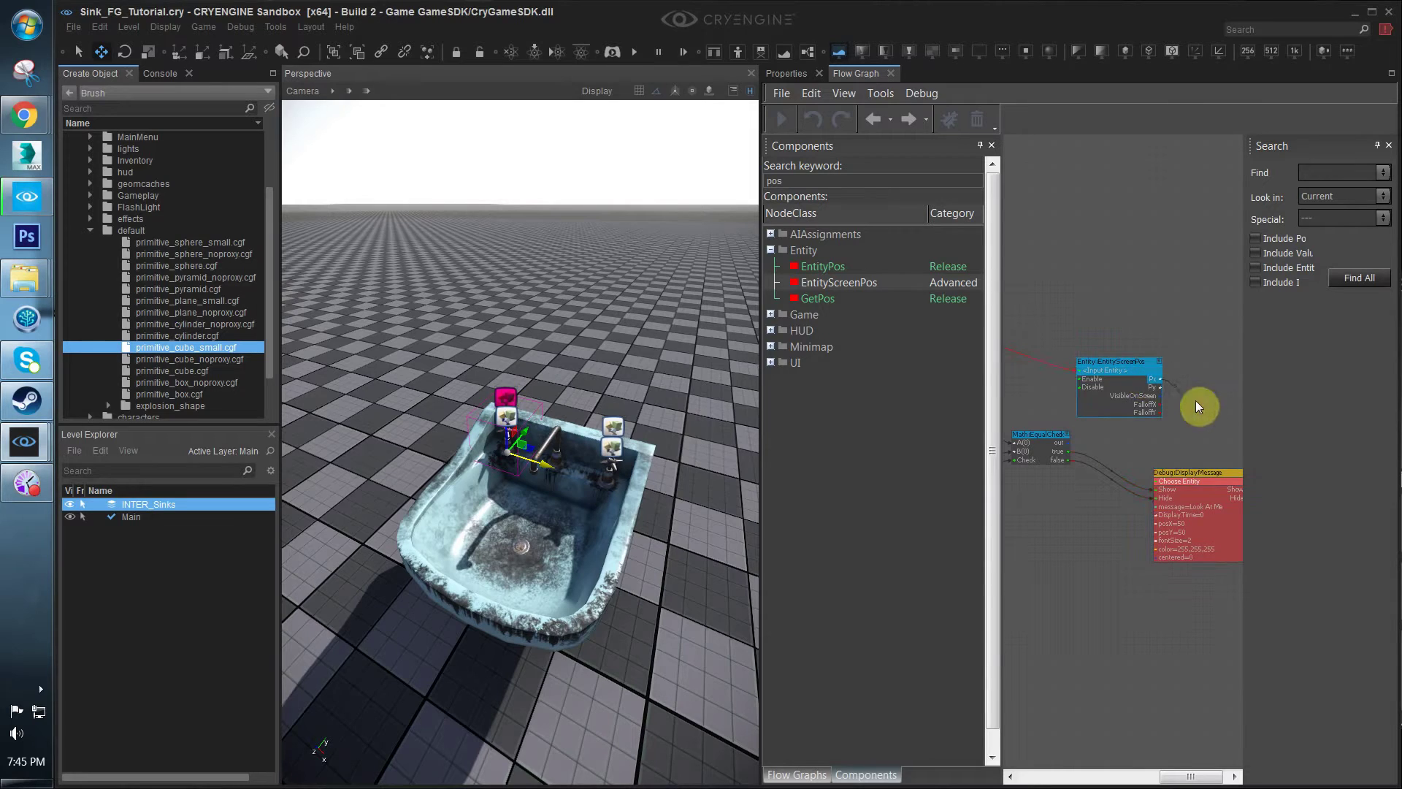
left_click_drag(1160, 387, 1161, 533)
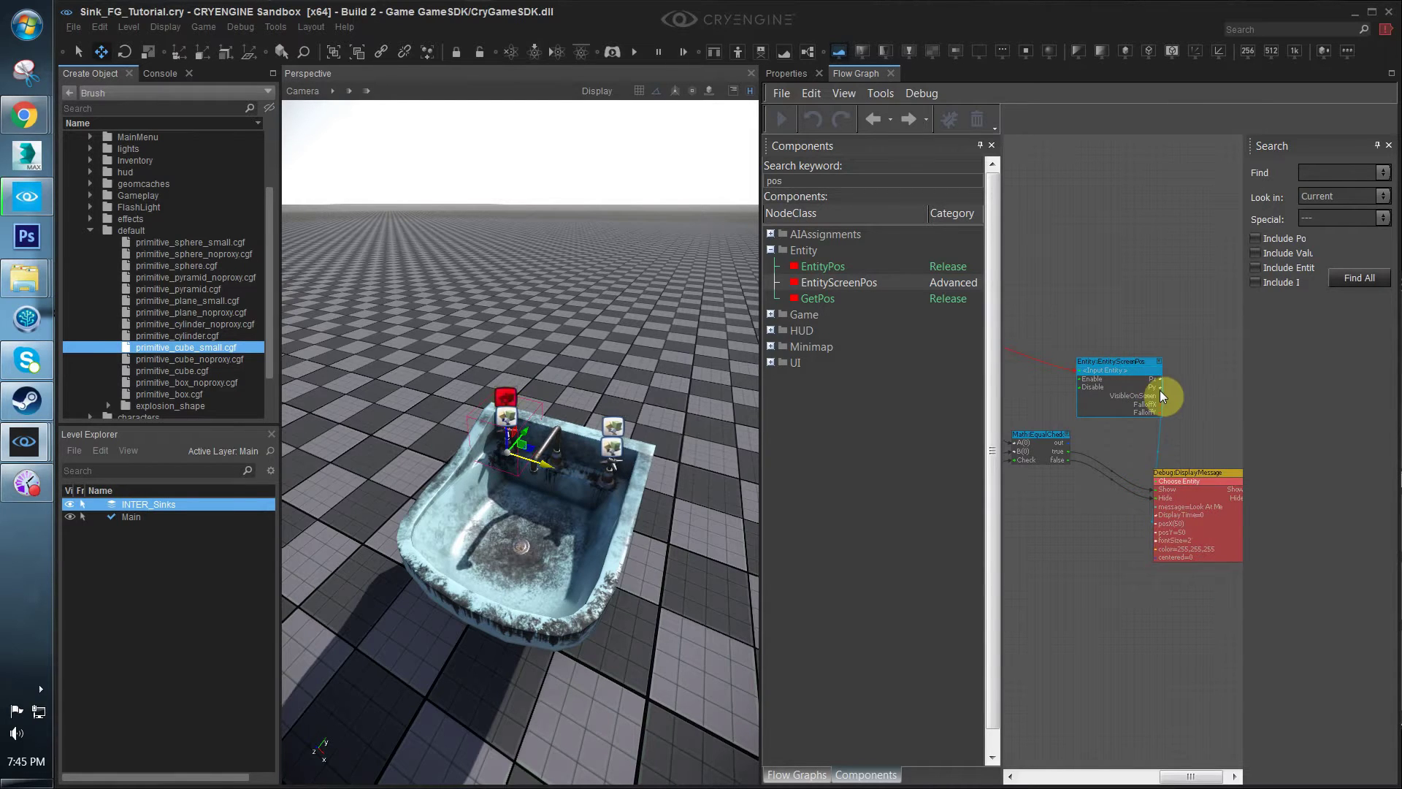
left_click_drag(1159, 389, 1164, 529)
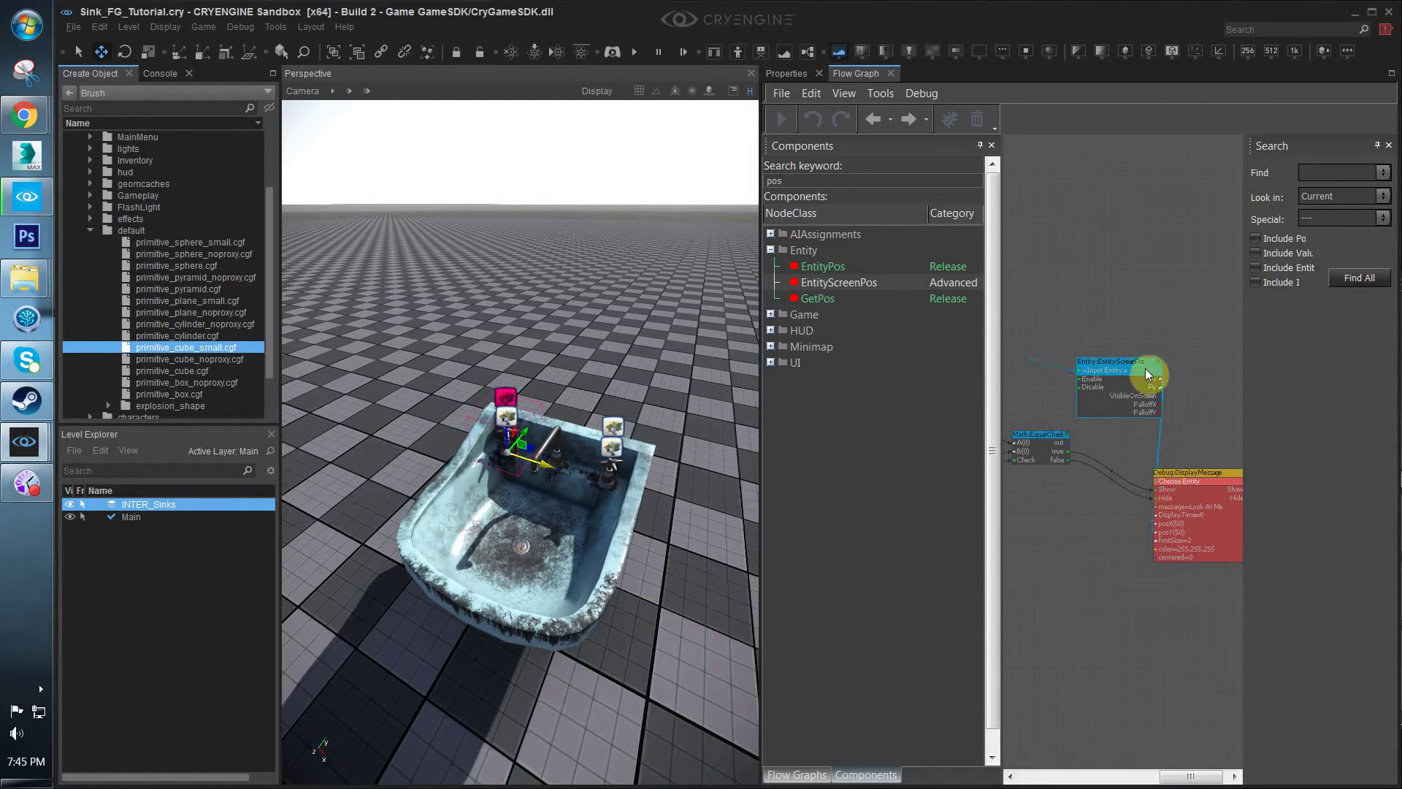
left_click_drag(1142, 366, 1113, 517)
Link Math:EqualCheck's true output to EntityScreenPos's Enable input and its false output to Disable
right_click_drag(1046, 441, 1134, 401)
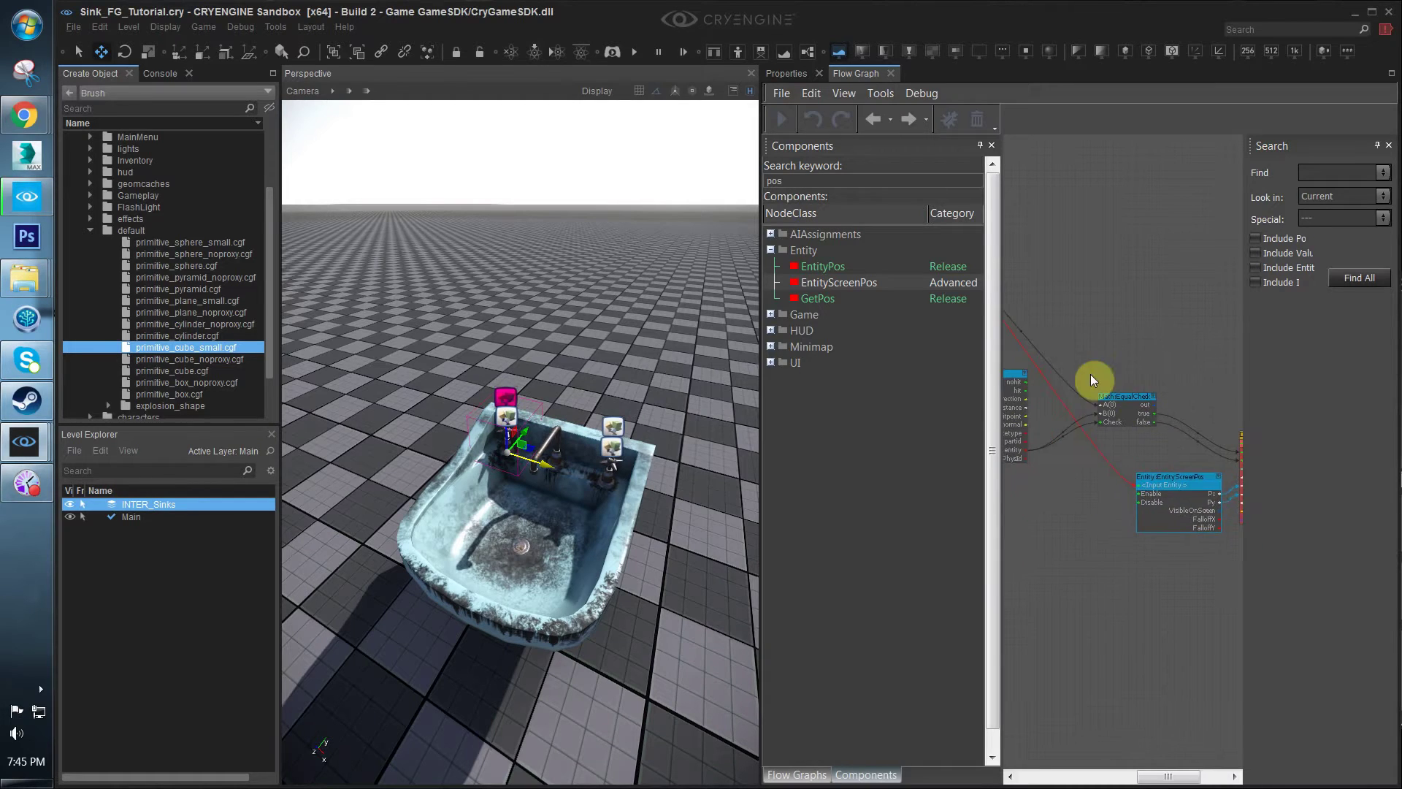
right_click_drag(1059, 340, 1081, 319)
scroll(1082, 305, "down", 1)
scroll(1089, 467, "up", 1)
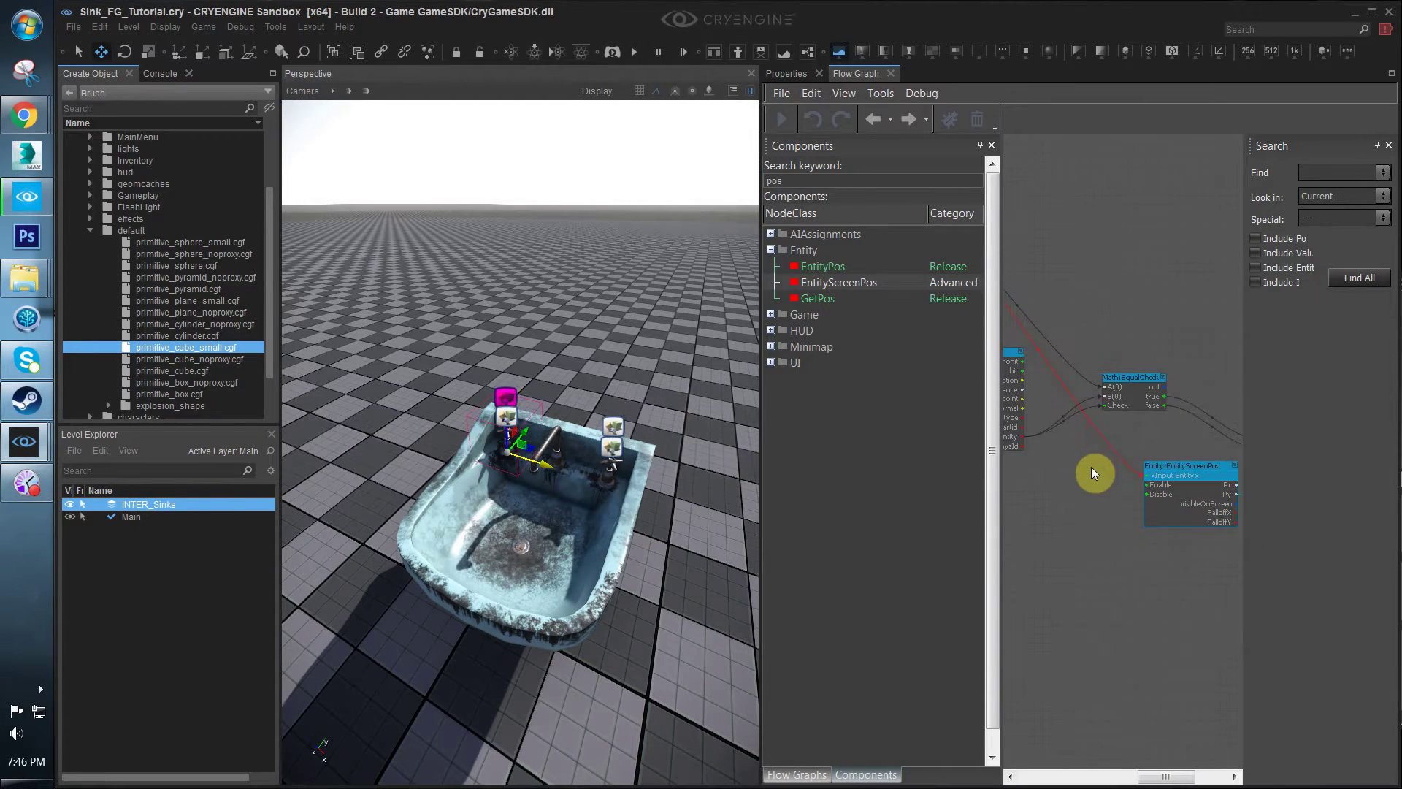
right_click_drag(1144, 471, 1088, 474)
left_click_drag(1107, 401, 1111, 490)
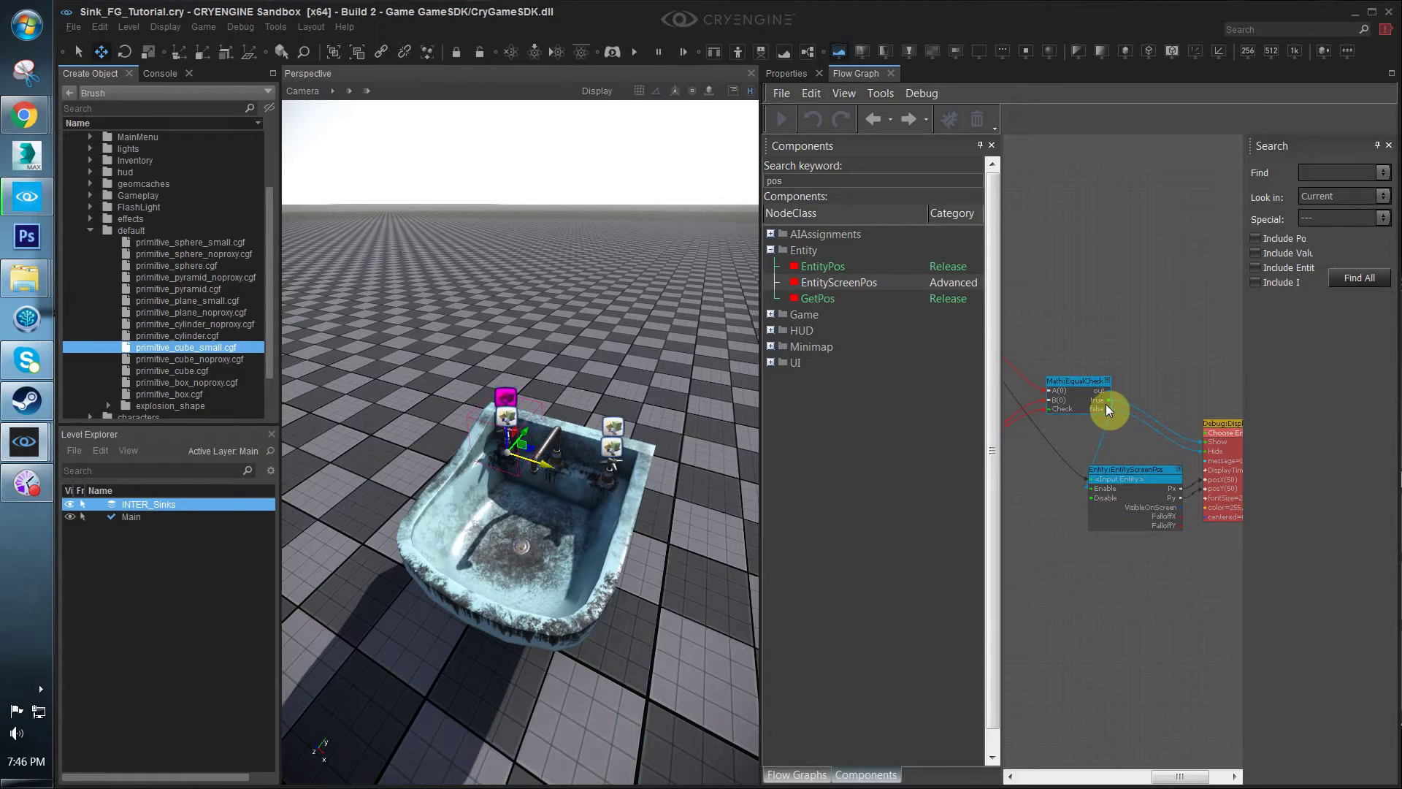
left_click_drag(1101, 409, 1102, 503)
Close the graph's Search pane and space out the EntityScreenPos and Debug:DisplayMessage nodes
right_click_drag(1179, 439, 1114, 435)
left_click_drag(1158, 417, 1204, 417)
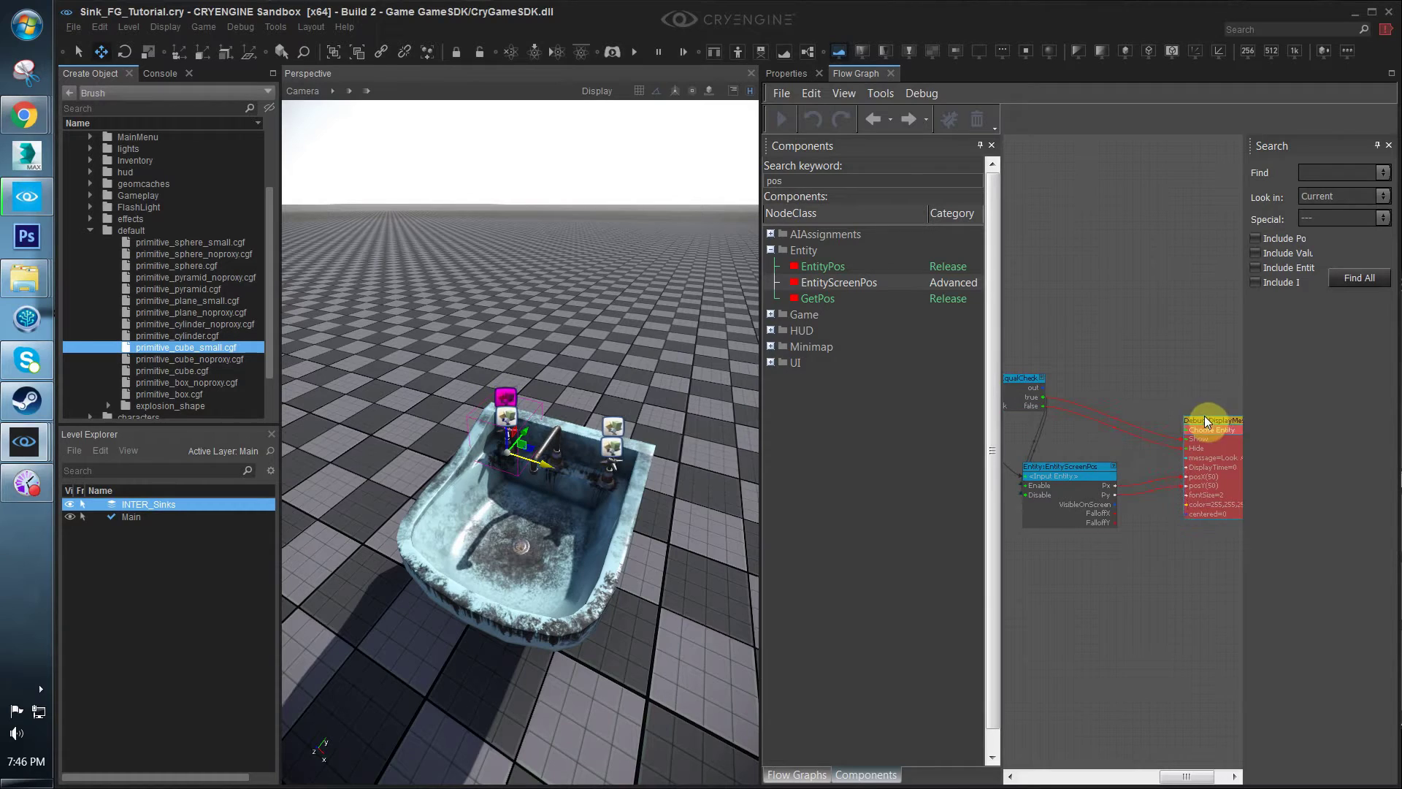
left_click(1388, 145)
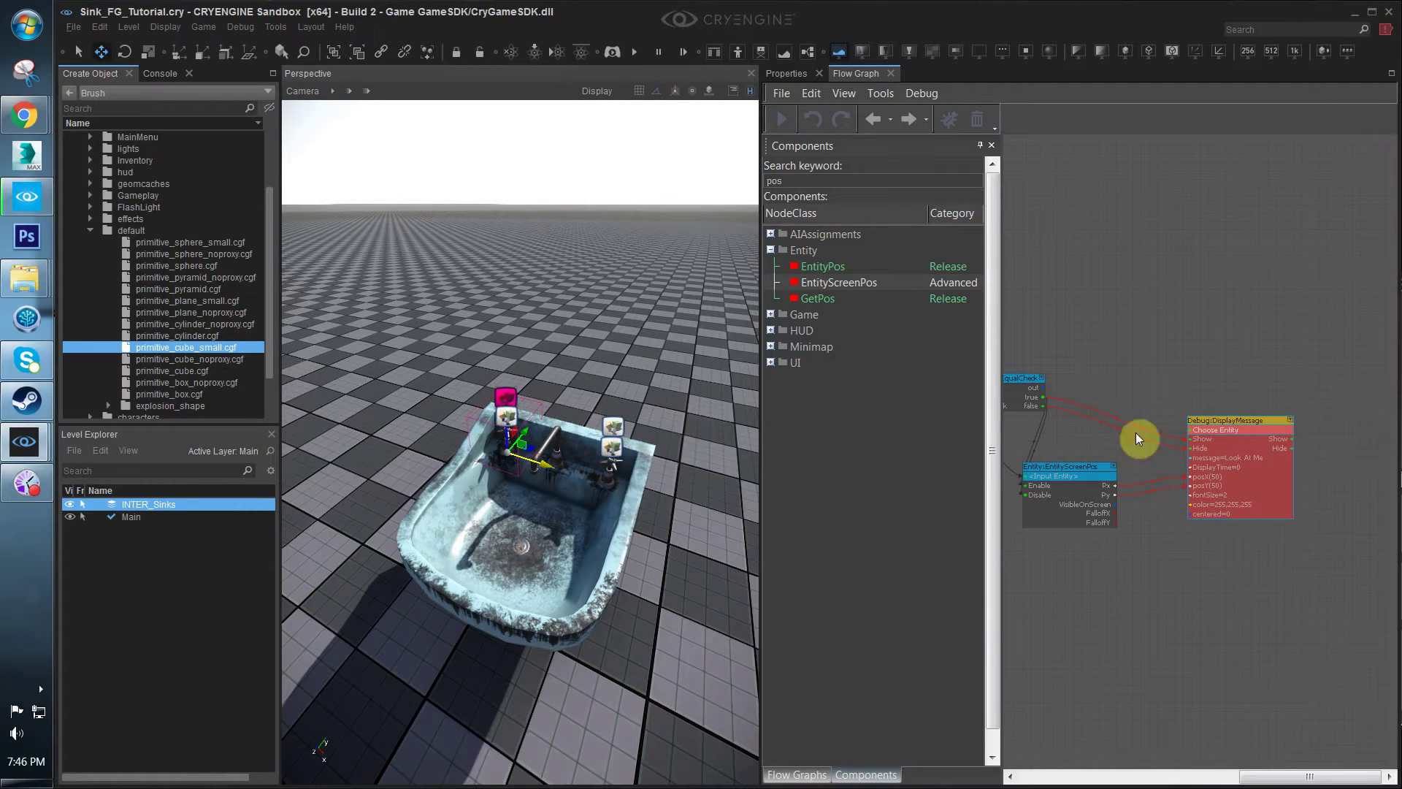
left_click(1093, 467)
left_click_drag(1028, 476, 1104, 455)
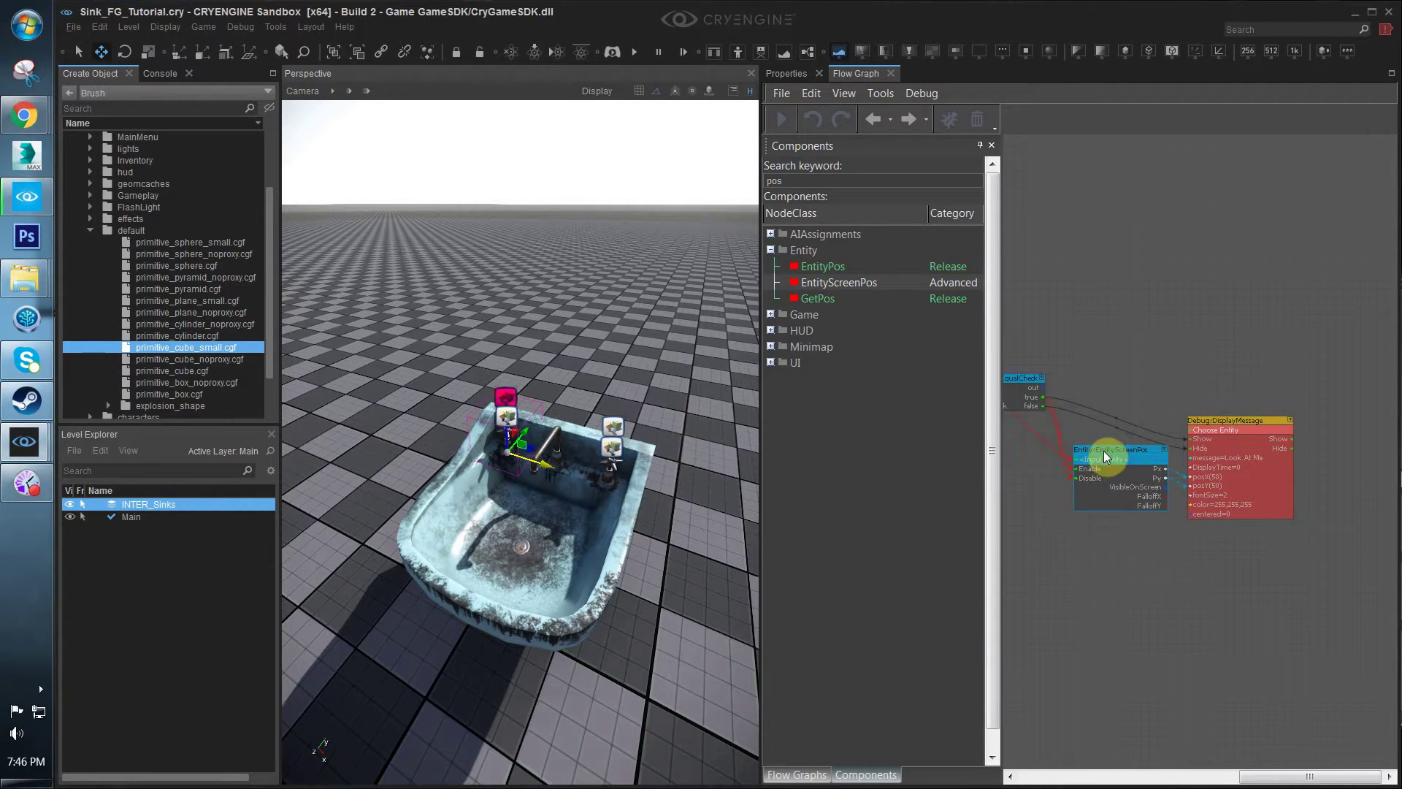
left_click_drag(1215, 421, 1241, 417)
Link the Logic:Any node's out port to the Time:Timer node's paused input
scroll(443, 524, "up", 4)
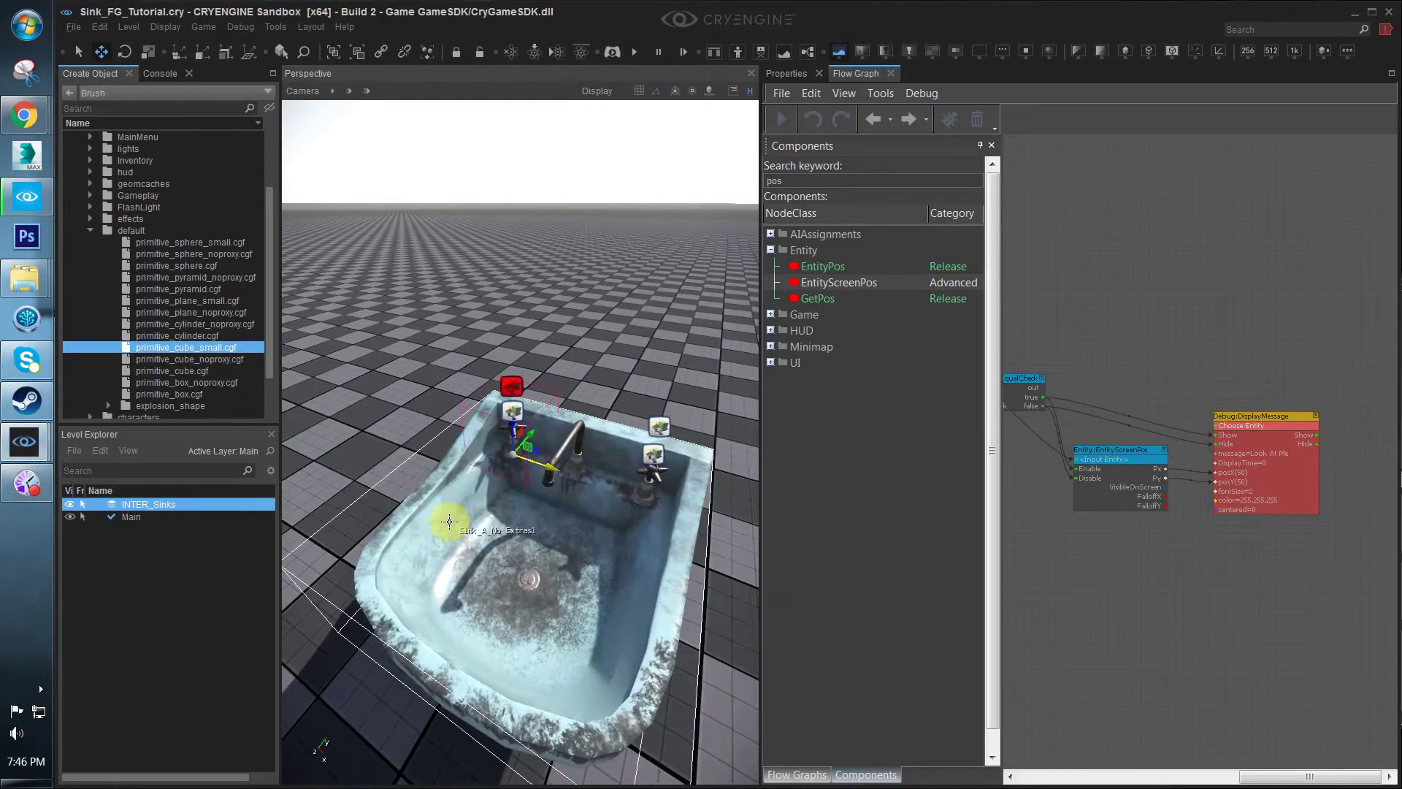
scroll(585, 426, "down", 3)
right_click_drag(628, 420, 615, 432)
scroll(615, 433, "down", 2)
scroll(569, 328, "up", 2)
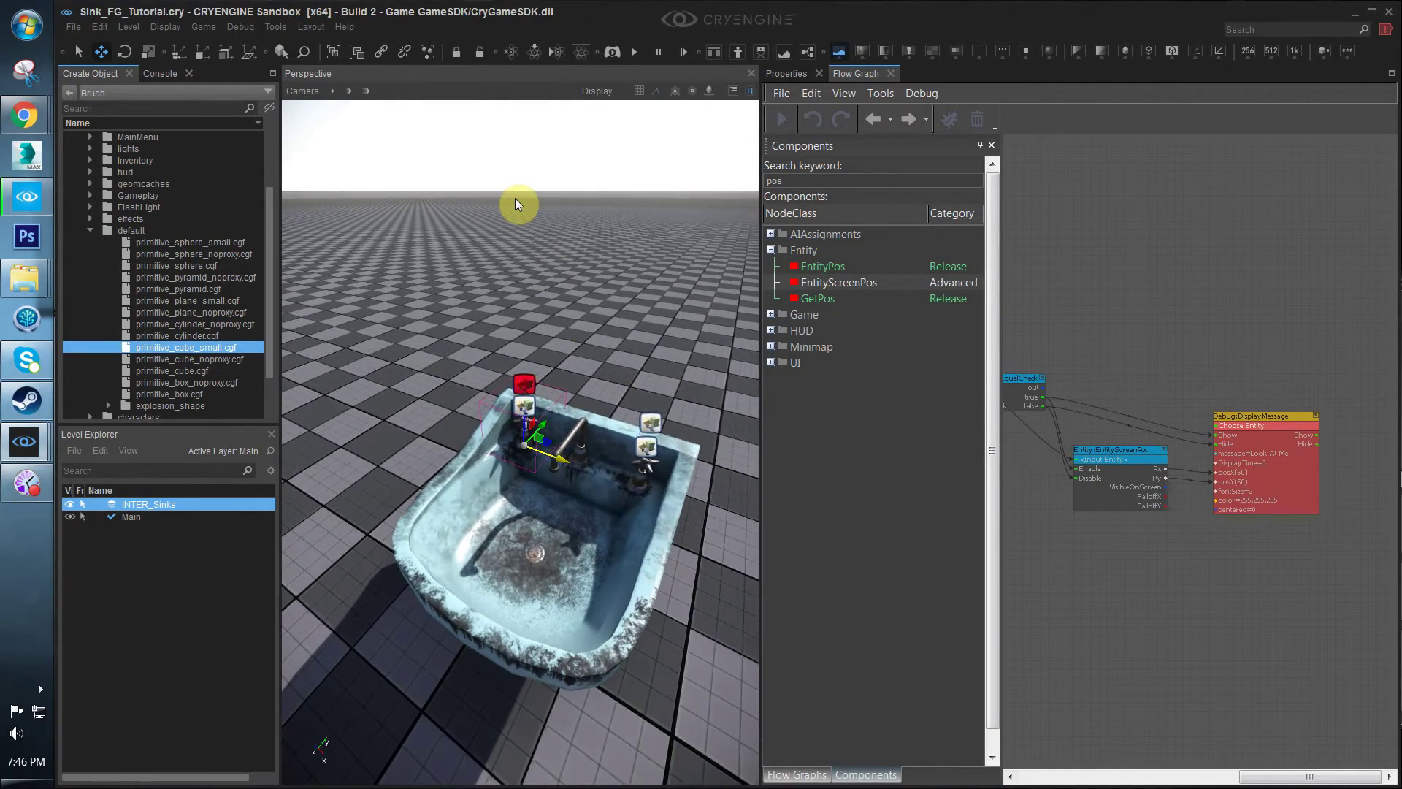
scroll(537, 343, "up", 2)
right_click_drag(515, 199, 571, 340)
scroll(571, 340, "down", 5)
scroll(1203, 572, "down", 3)
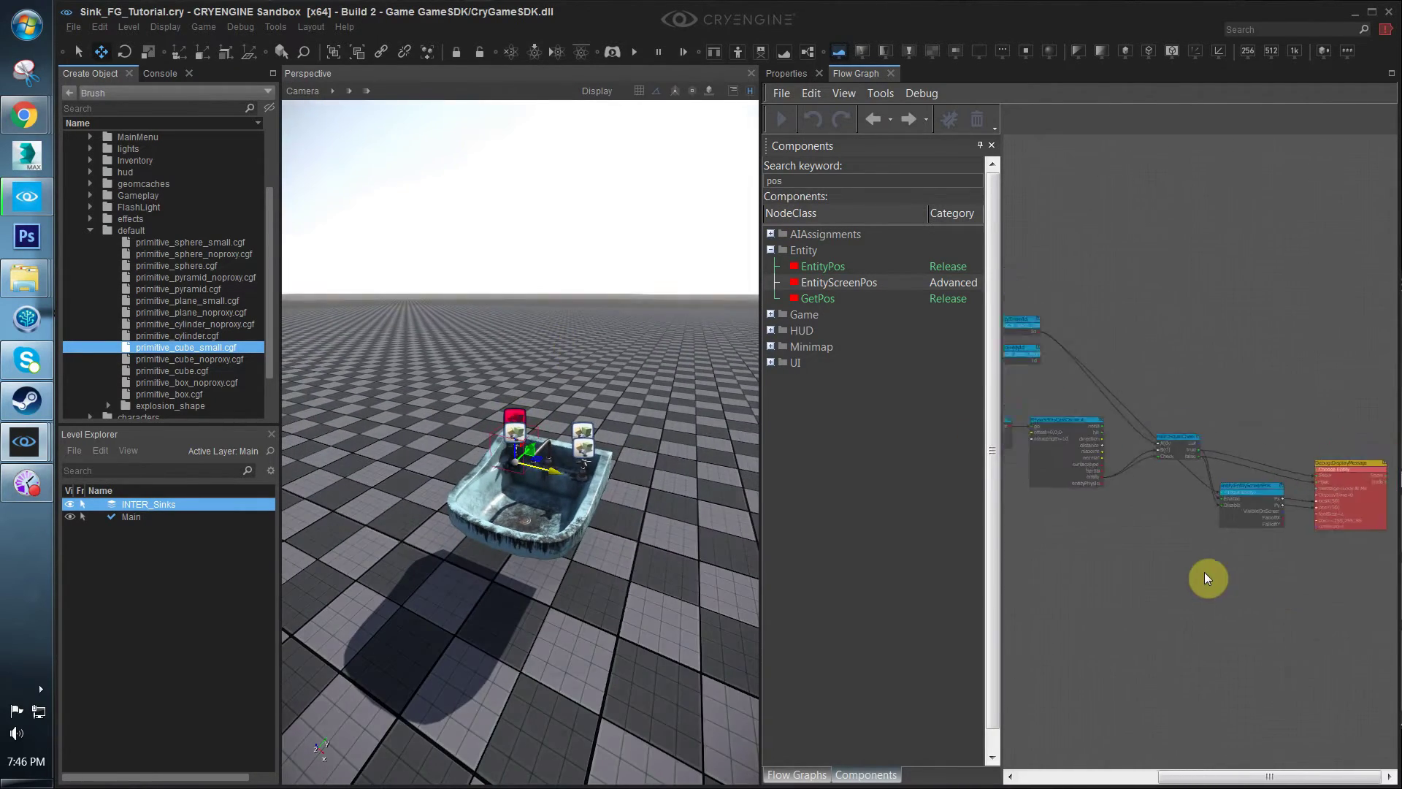
scroll(1204, 573, "down", 1)
right_click_drag(1099, 539, 1225, 532)
right_click_drag(1039, 467, 1129, 454)
scroll(1129, 454, "up", 1)
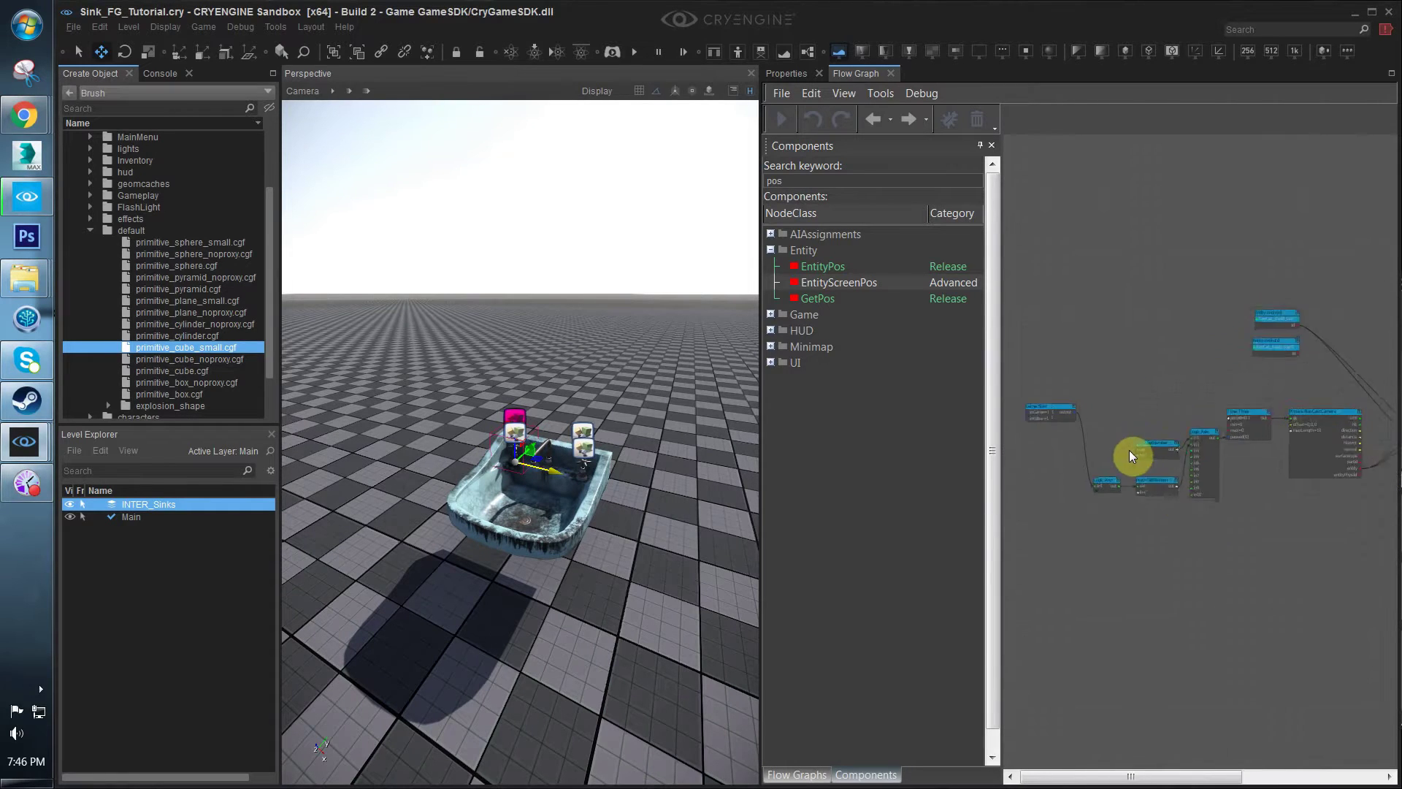
scroll(1138, 400, "up", 3)
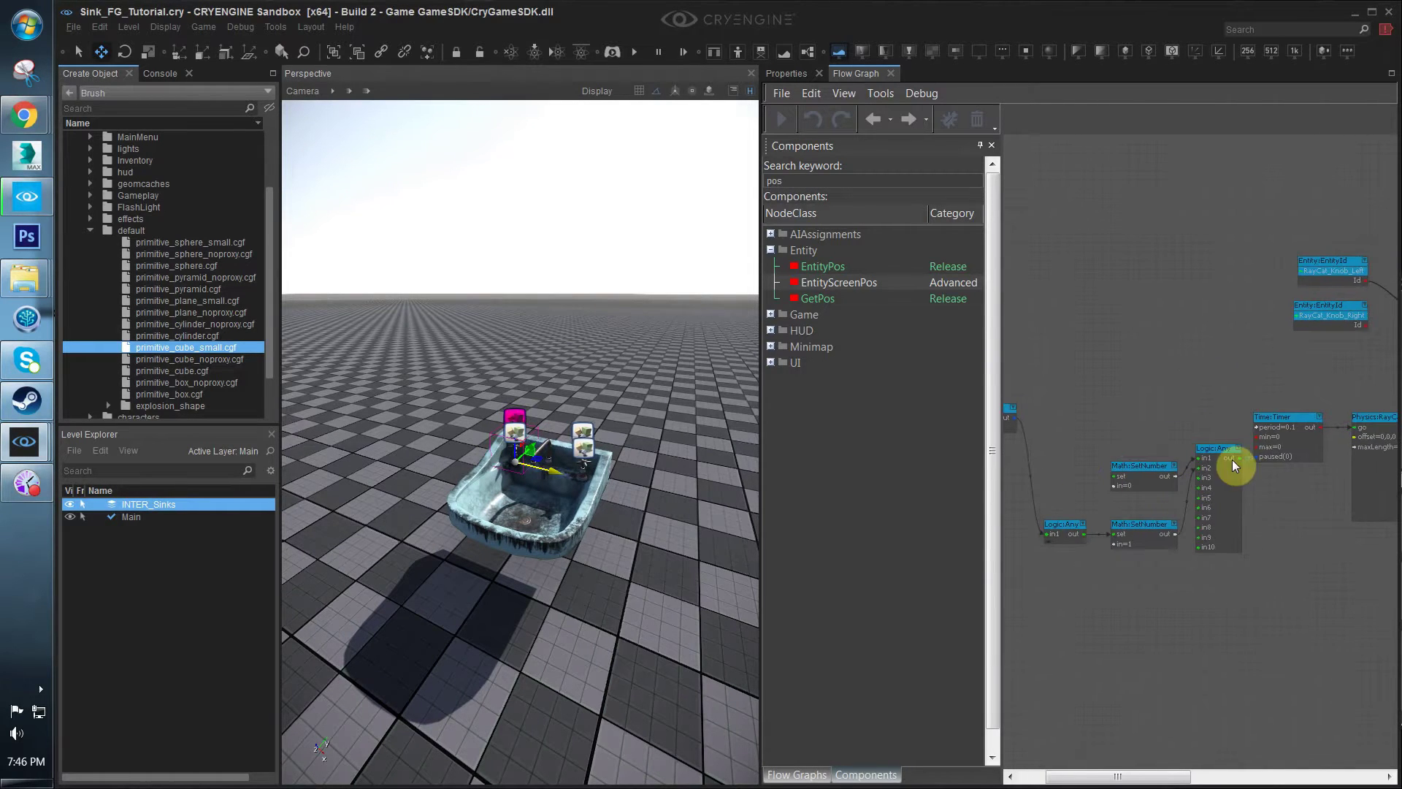
left_click_drag(1232, 458, 1253, 458)
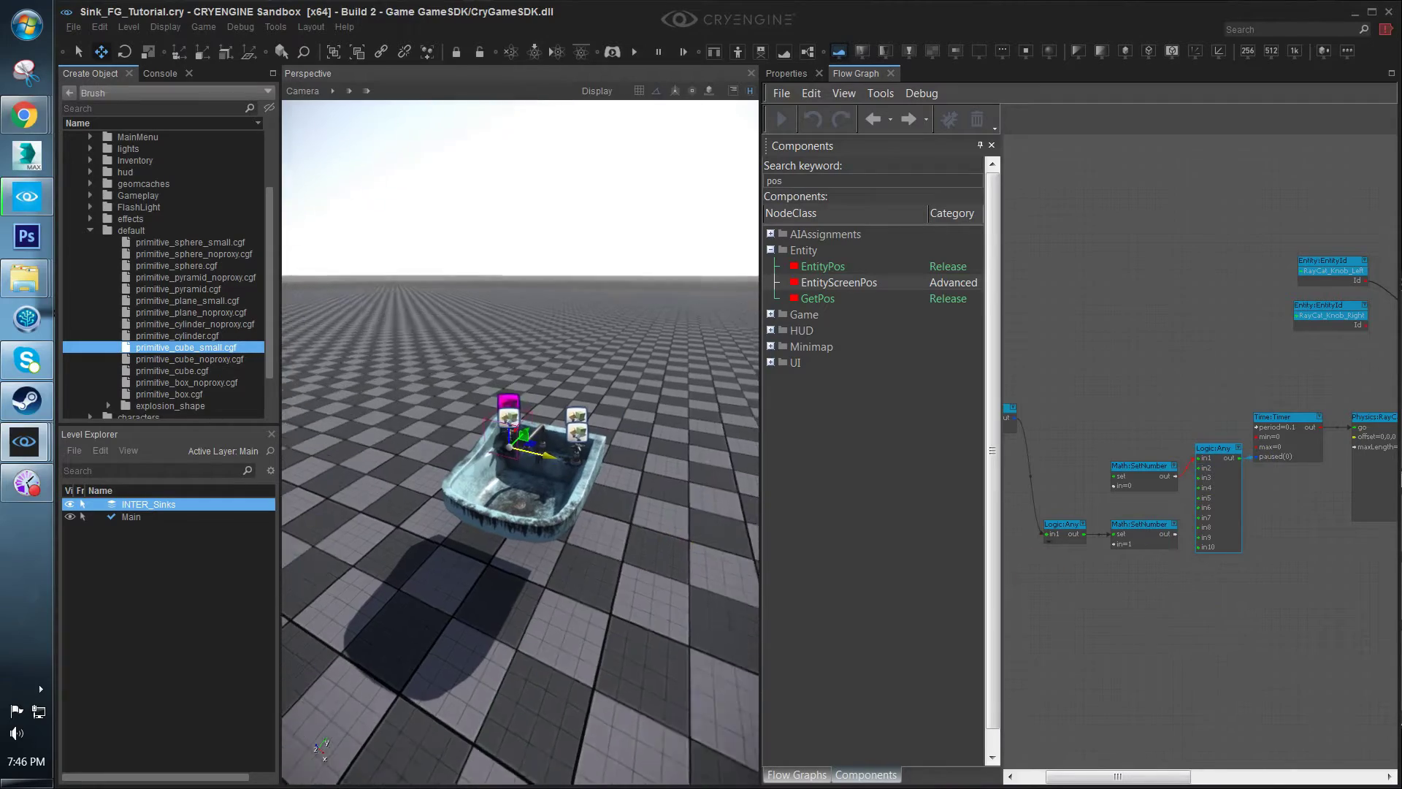
Test the "Look At Me" message in game mode by viewing the left knob from several angles and distances
key("ctrl+g")
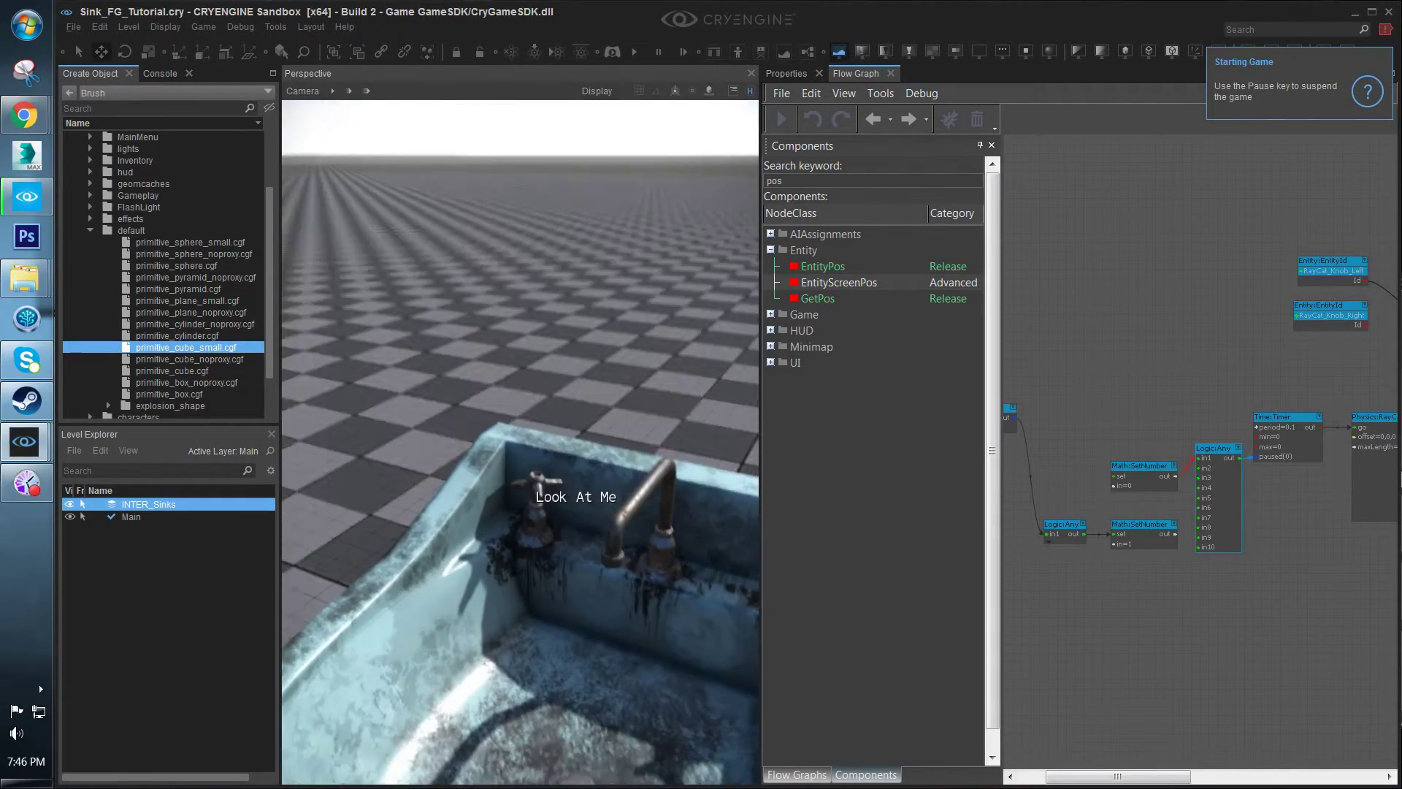
key("a")
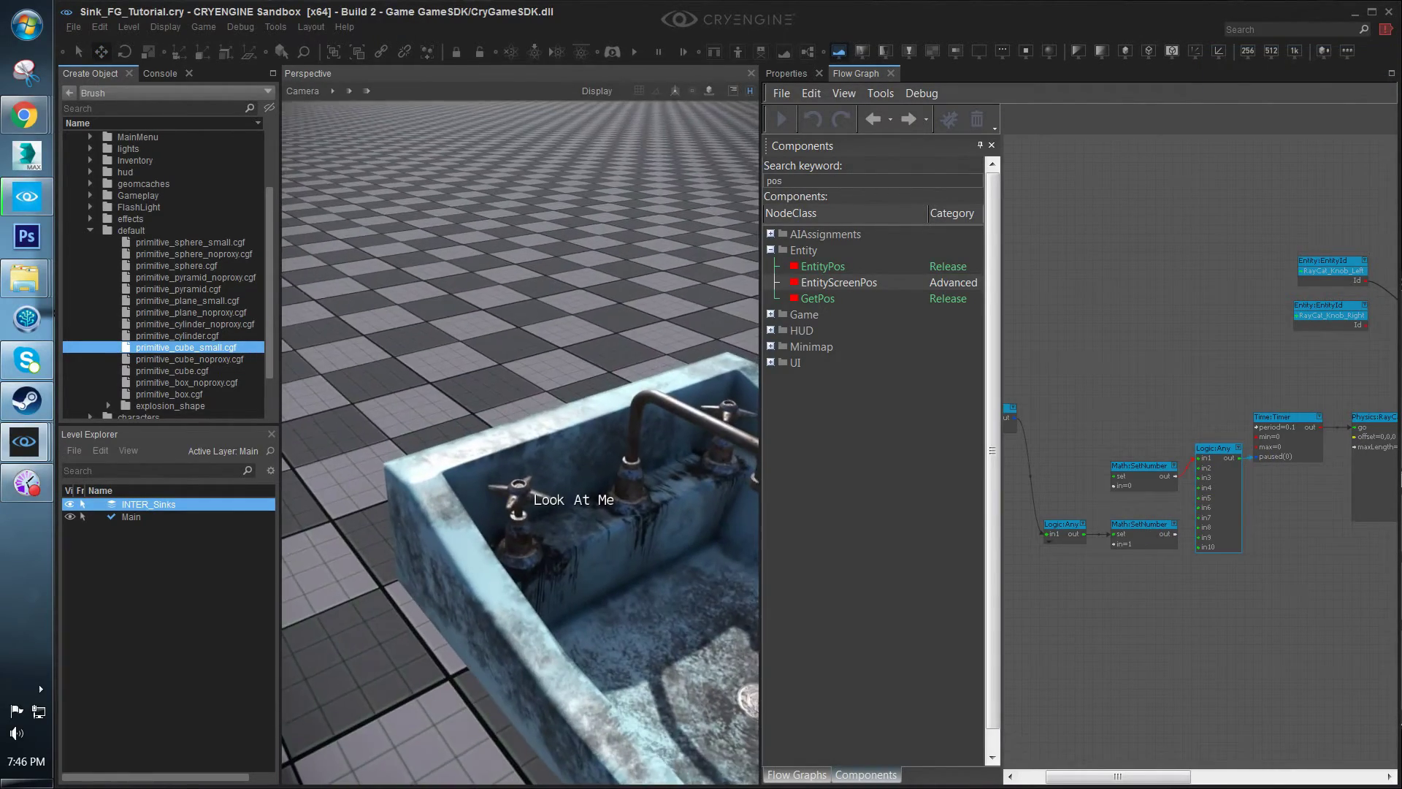
key("d")
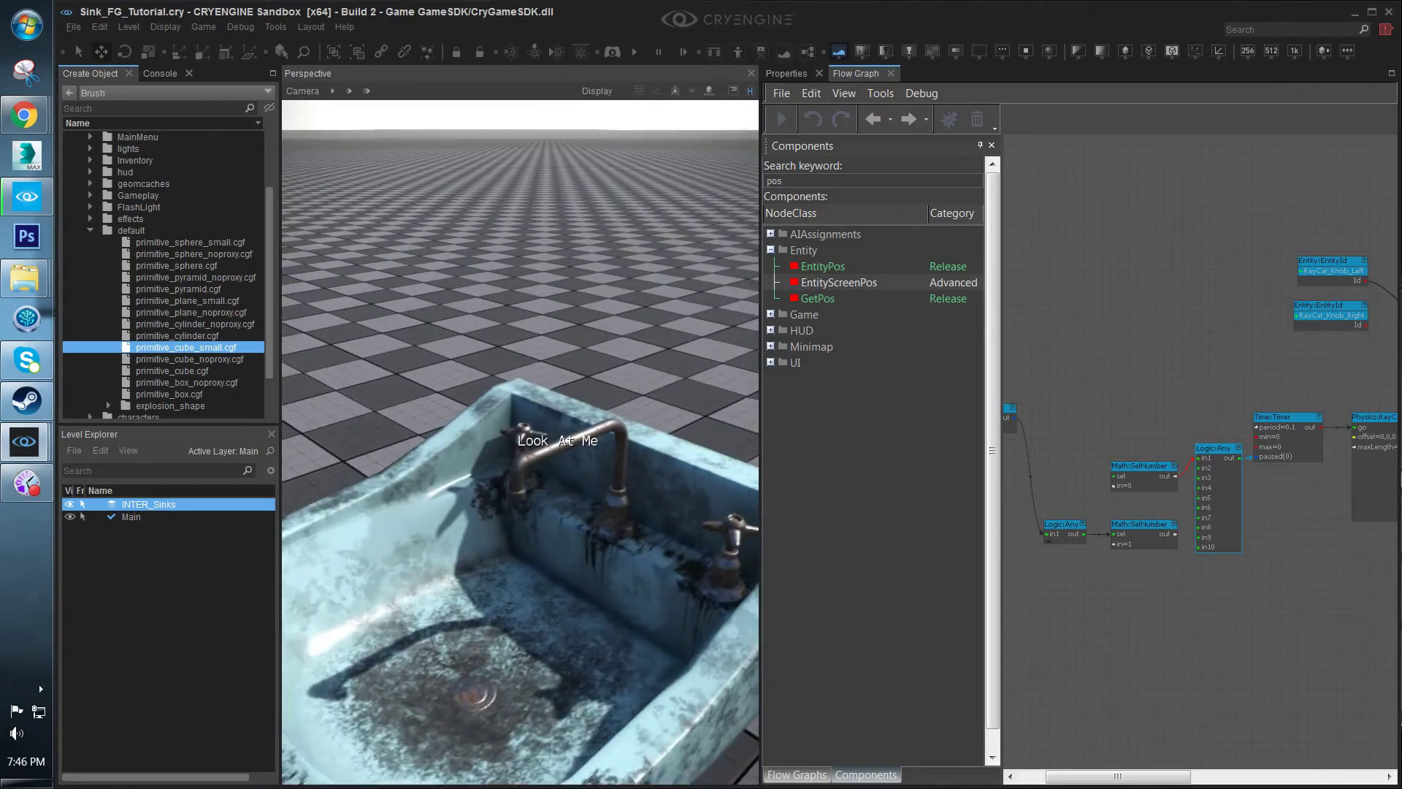
key("d")
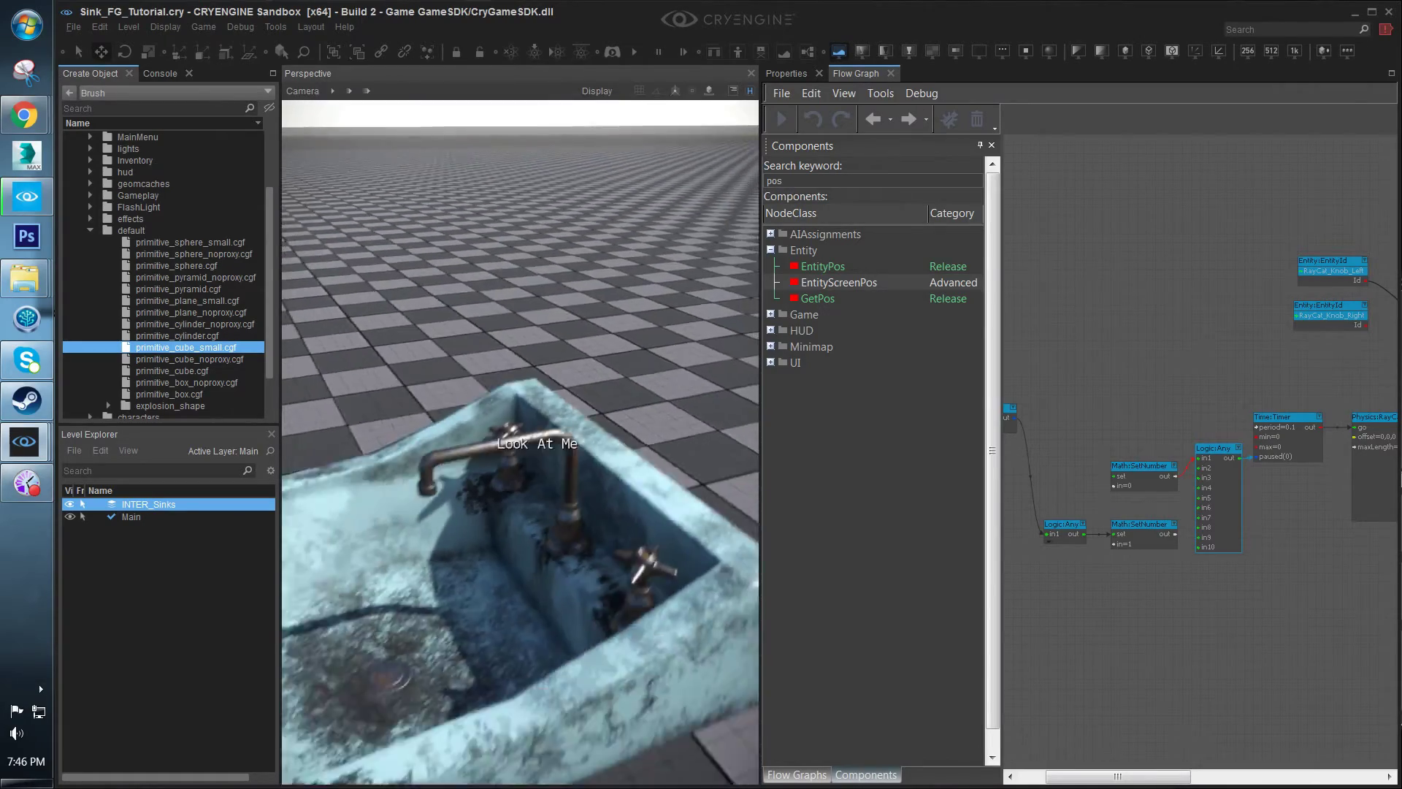
key("s")
key("w")
key("a")
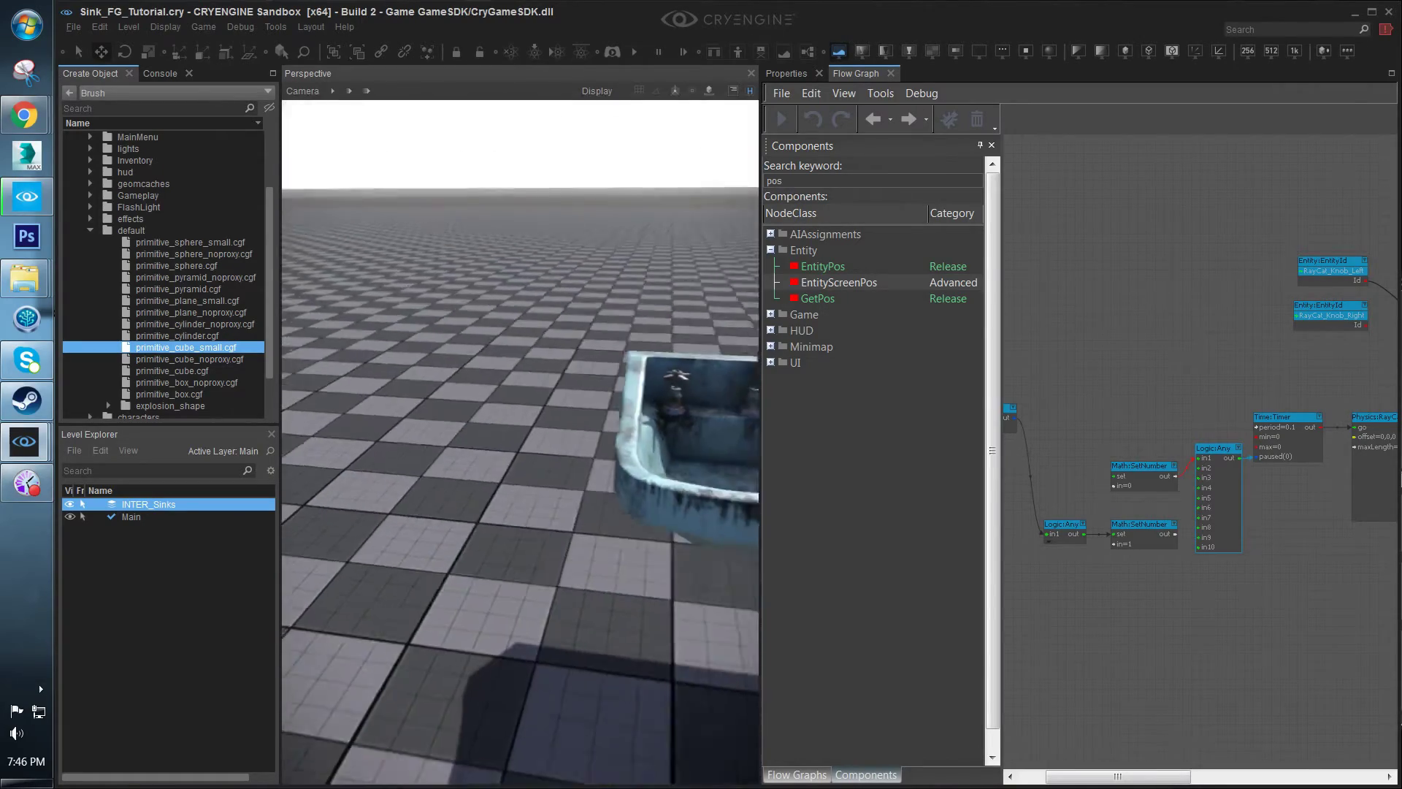
key("s")
key("w")
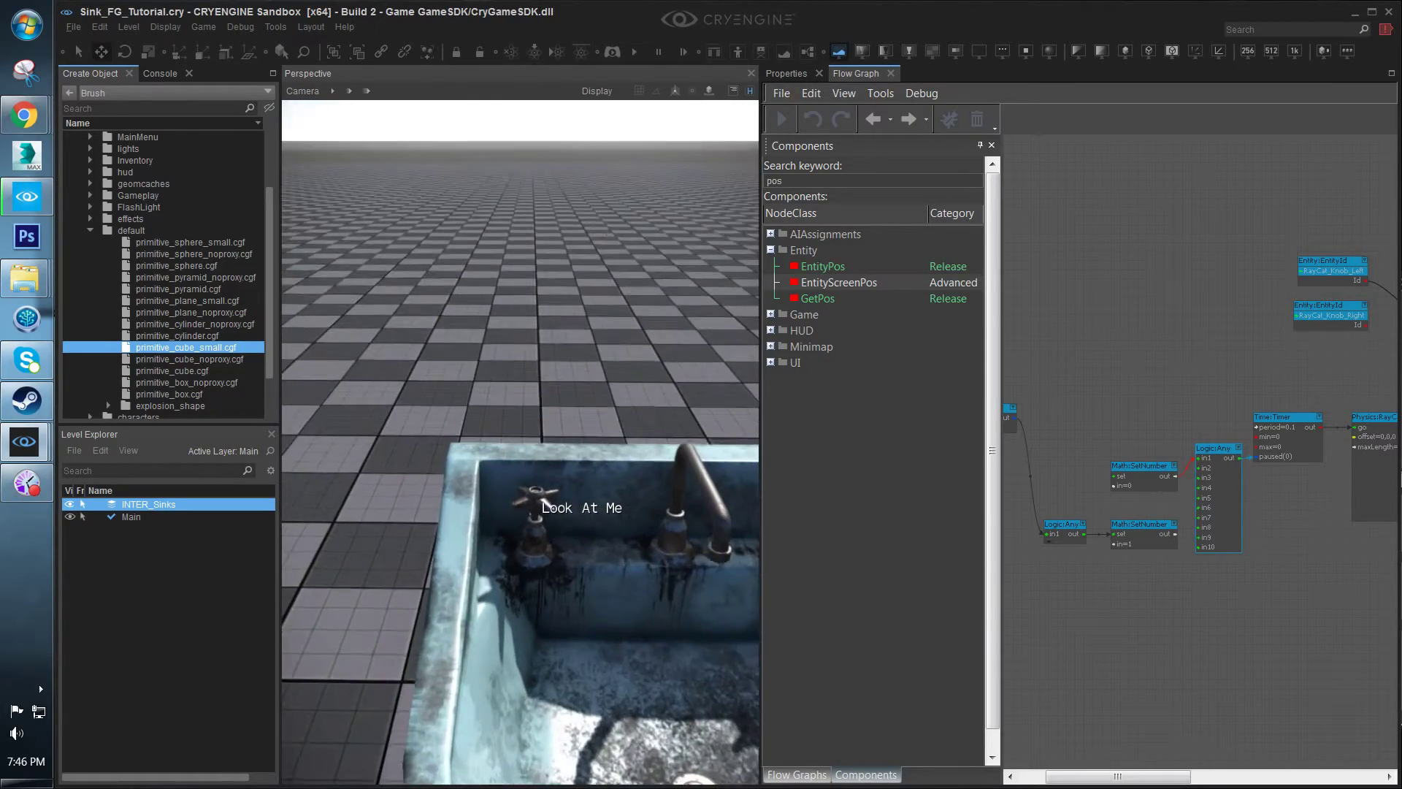
key("Escape")
Deselect the RayCat_Knob_Left entity in the viewport
key("w")
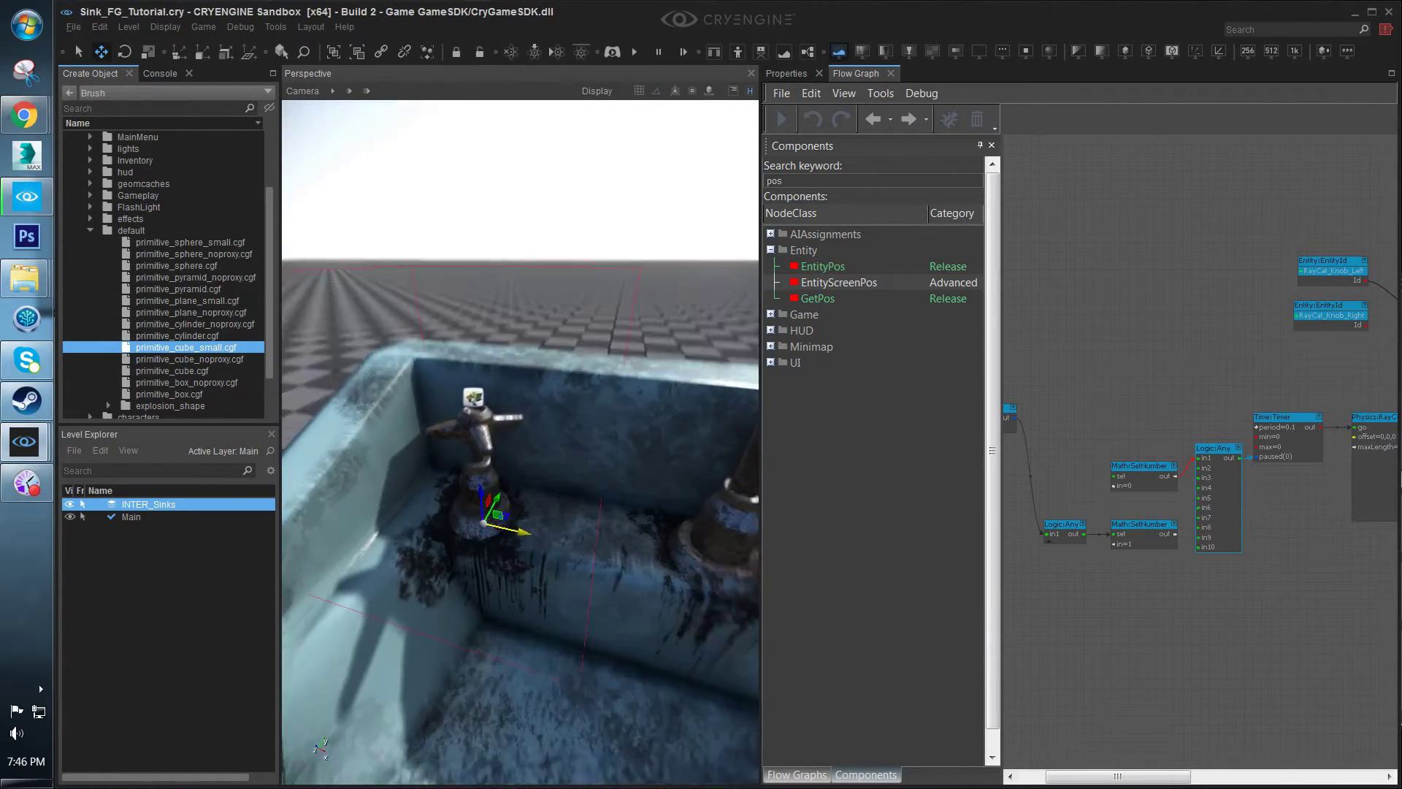
key("s")
right_click_drag(595, 314, 594, 349)
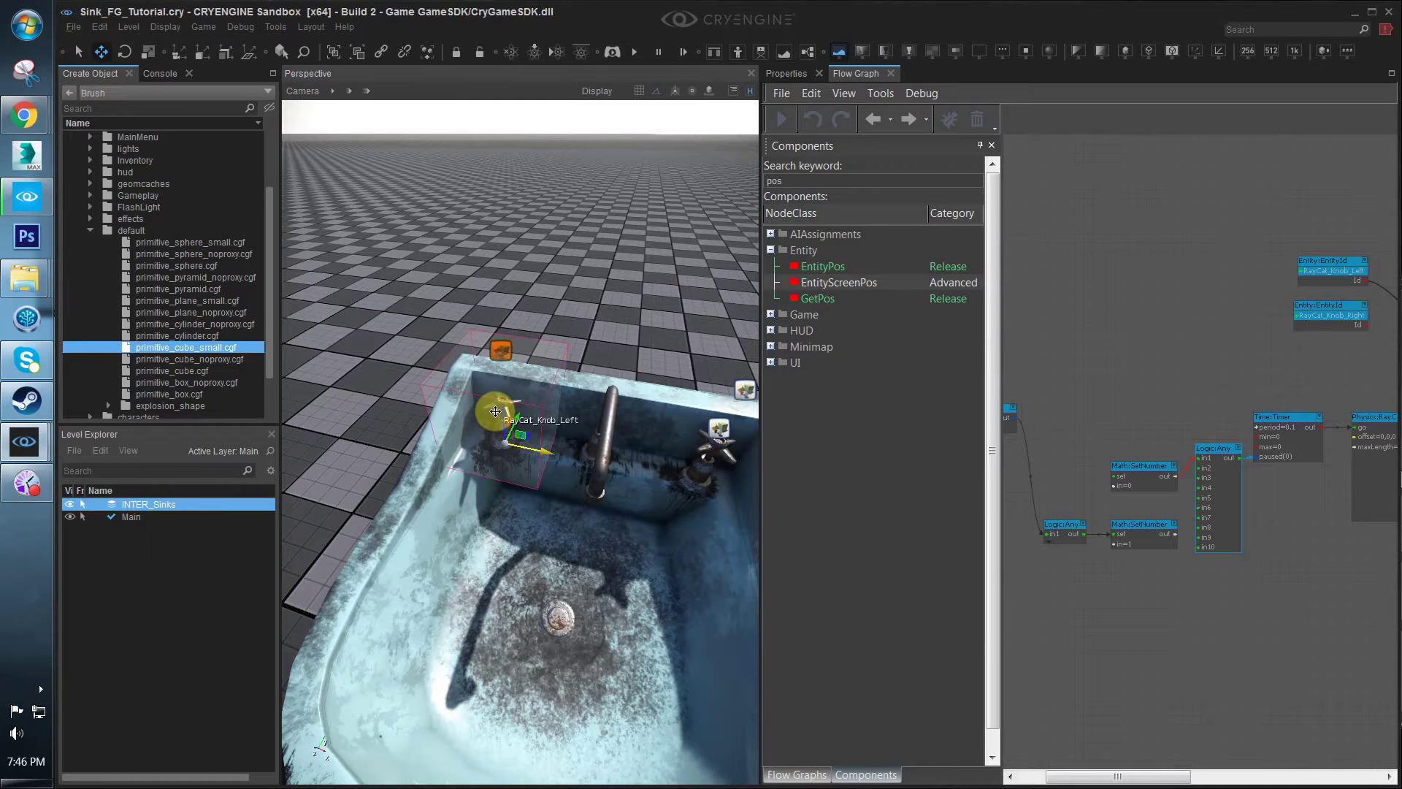
key("s")
right_click_drag(495, 411, 488, 384)
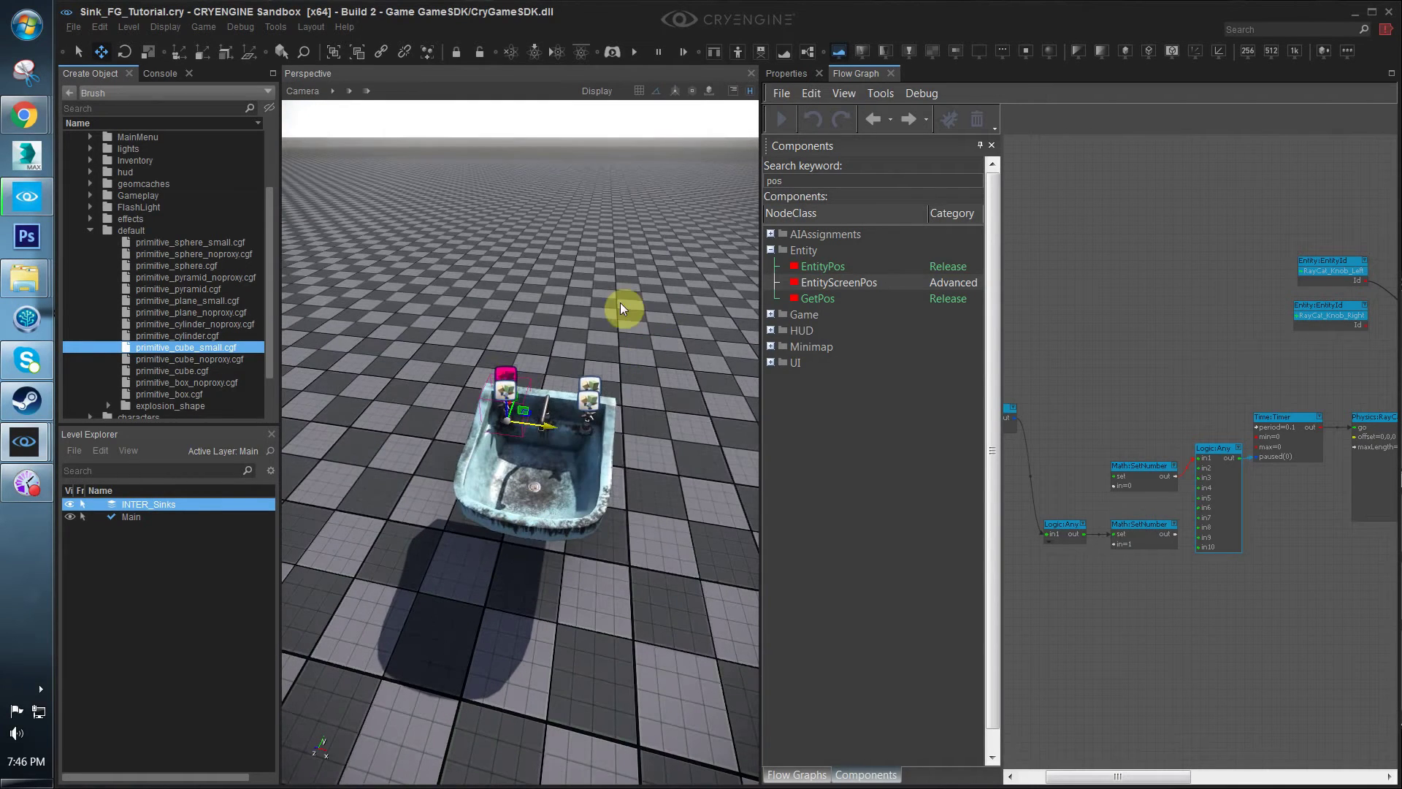
left_click(581, 605)
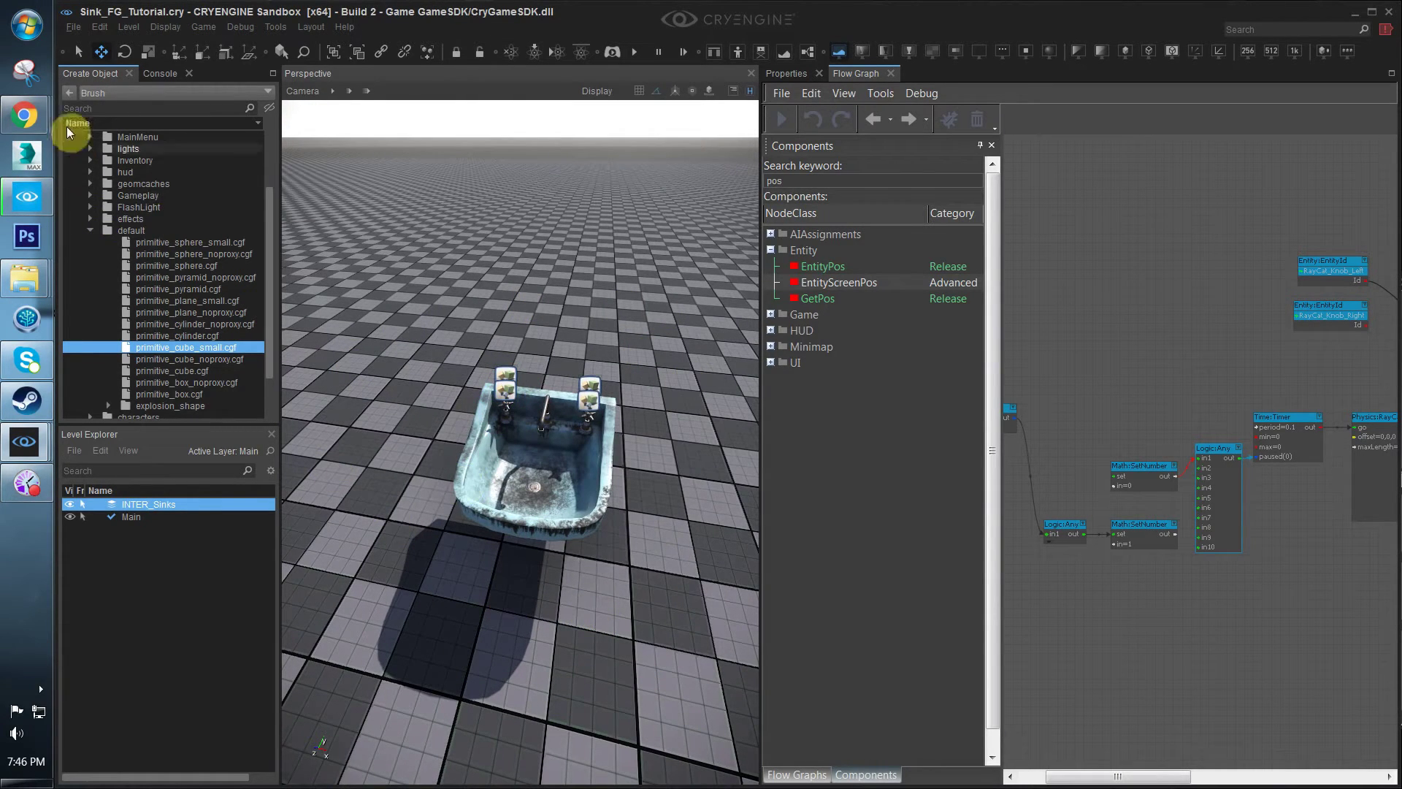
Place a ProximityTrigger entity from the Triggers category on the sink
left_click(70, 93)
left_click(111, 160)
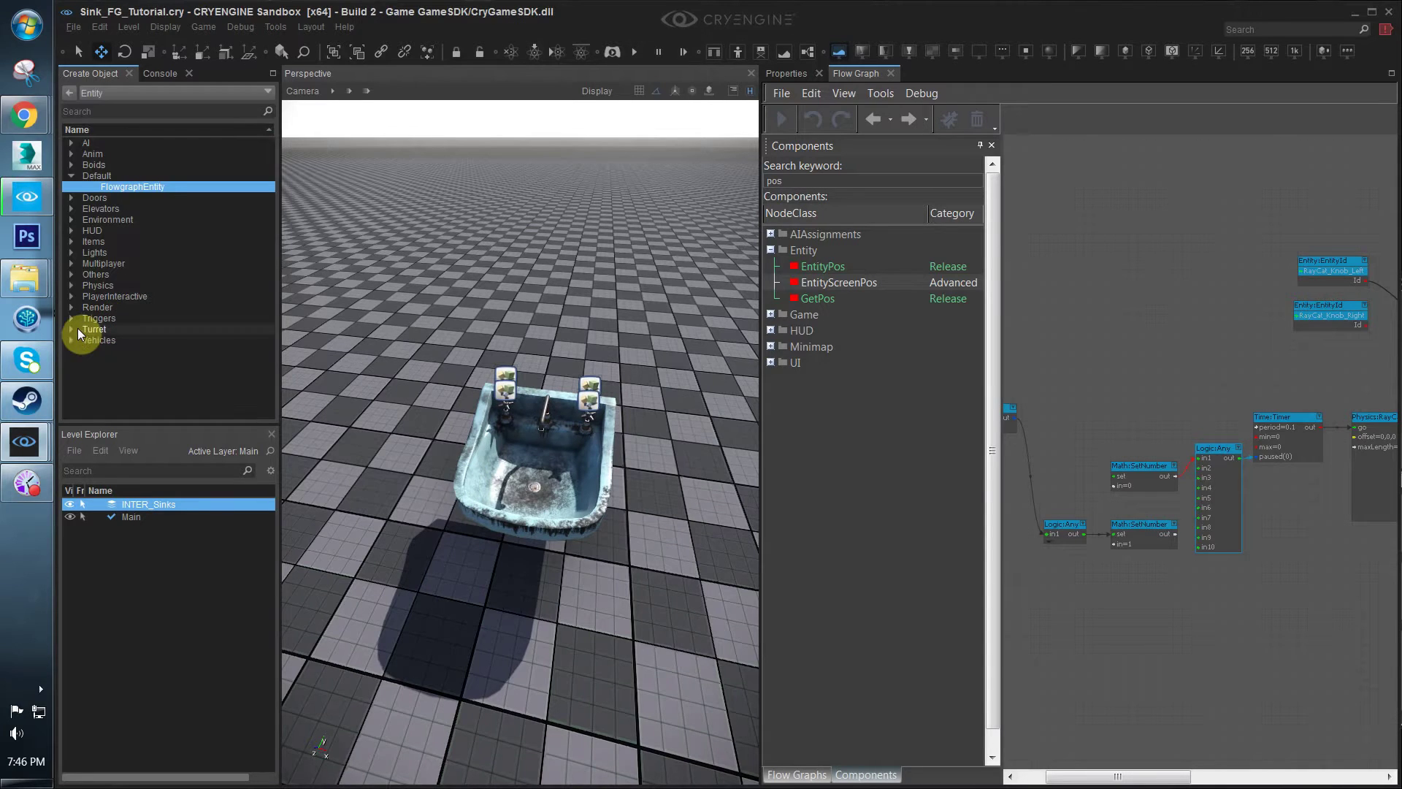
left_click(72, 319)
left_click(117, 351)
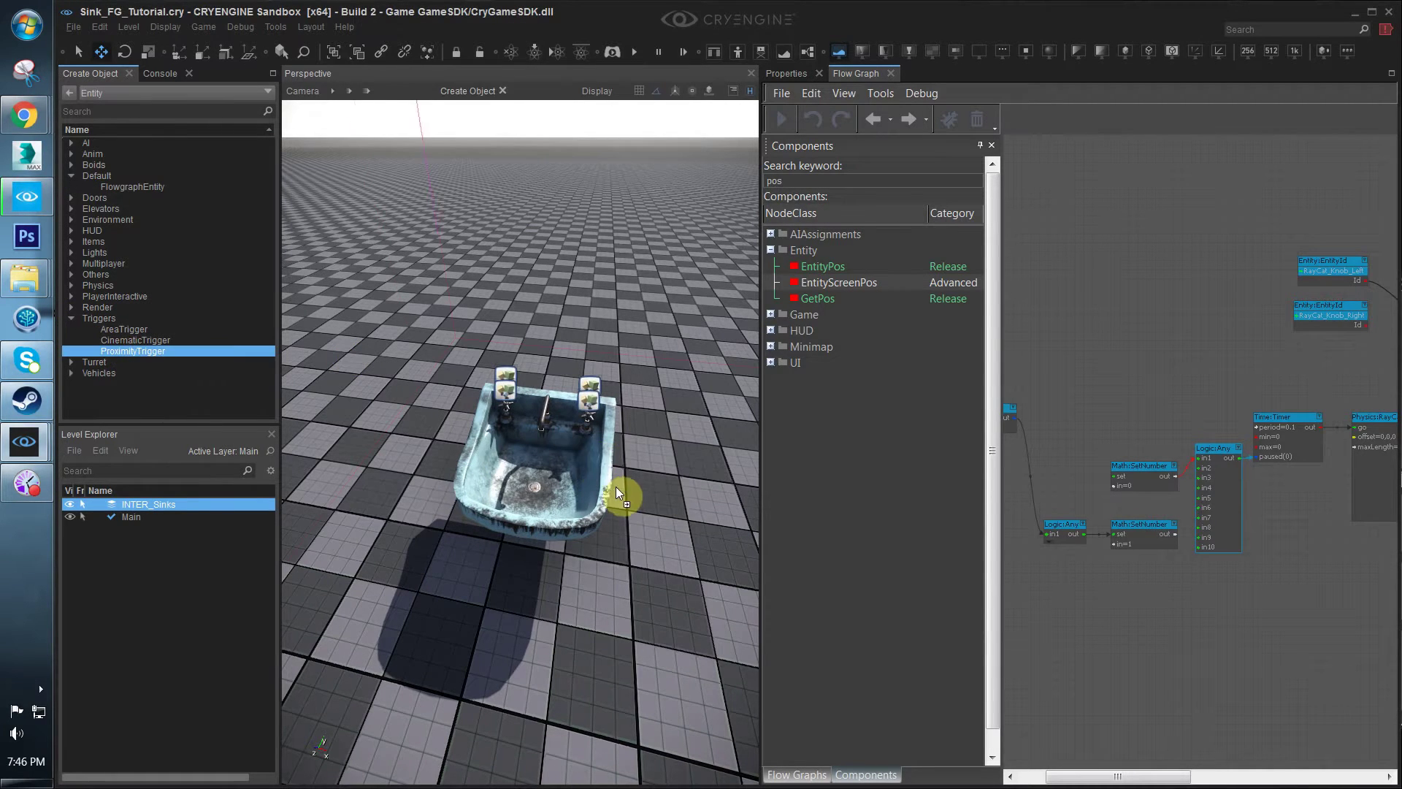
left_click_drag(615, 493, 538, 489)
key("shift+space")
right_click_drag(538, 488, 584, 452)
key("s")
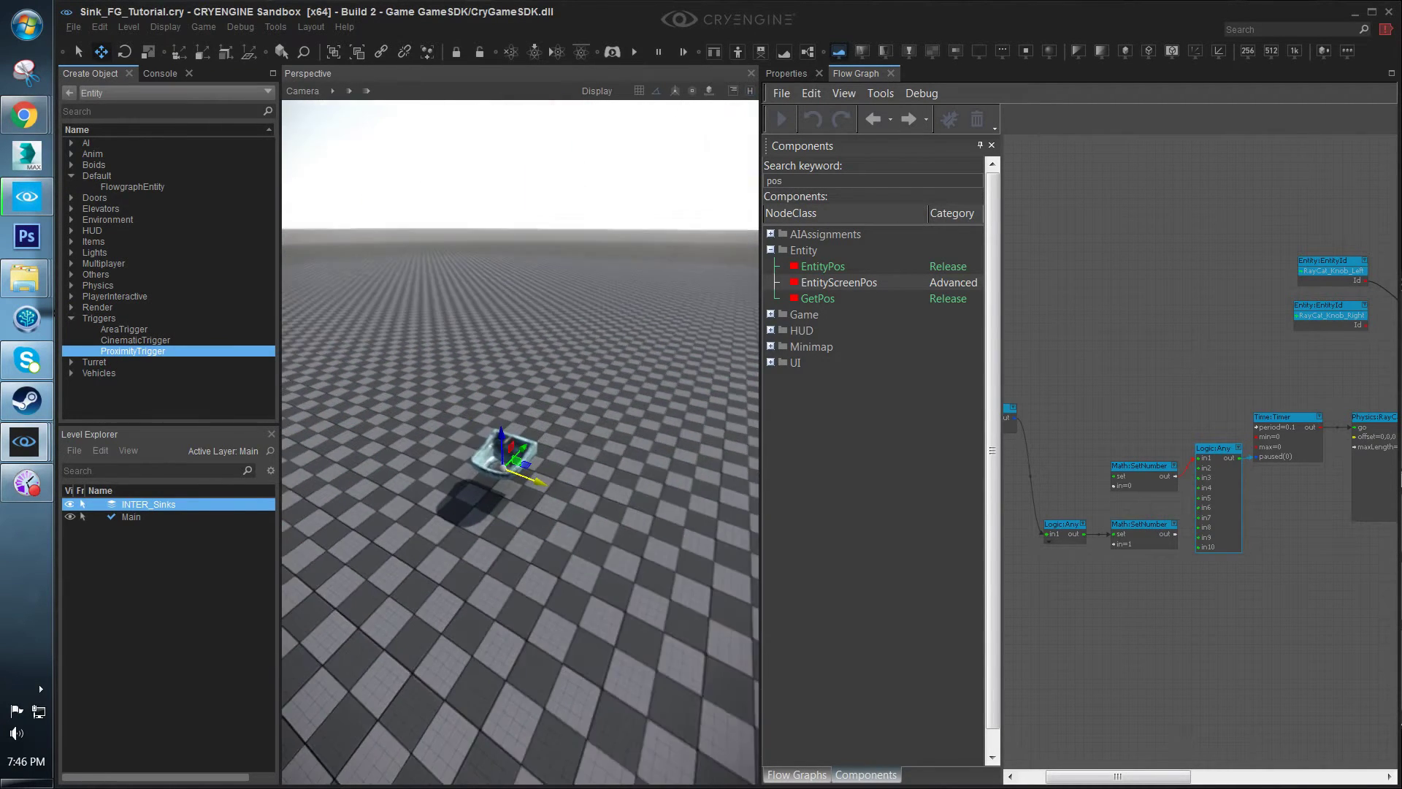
scroll(463, 431, "up", 8)
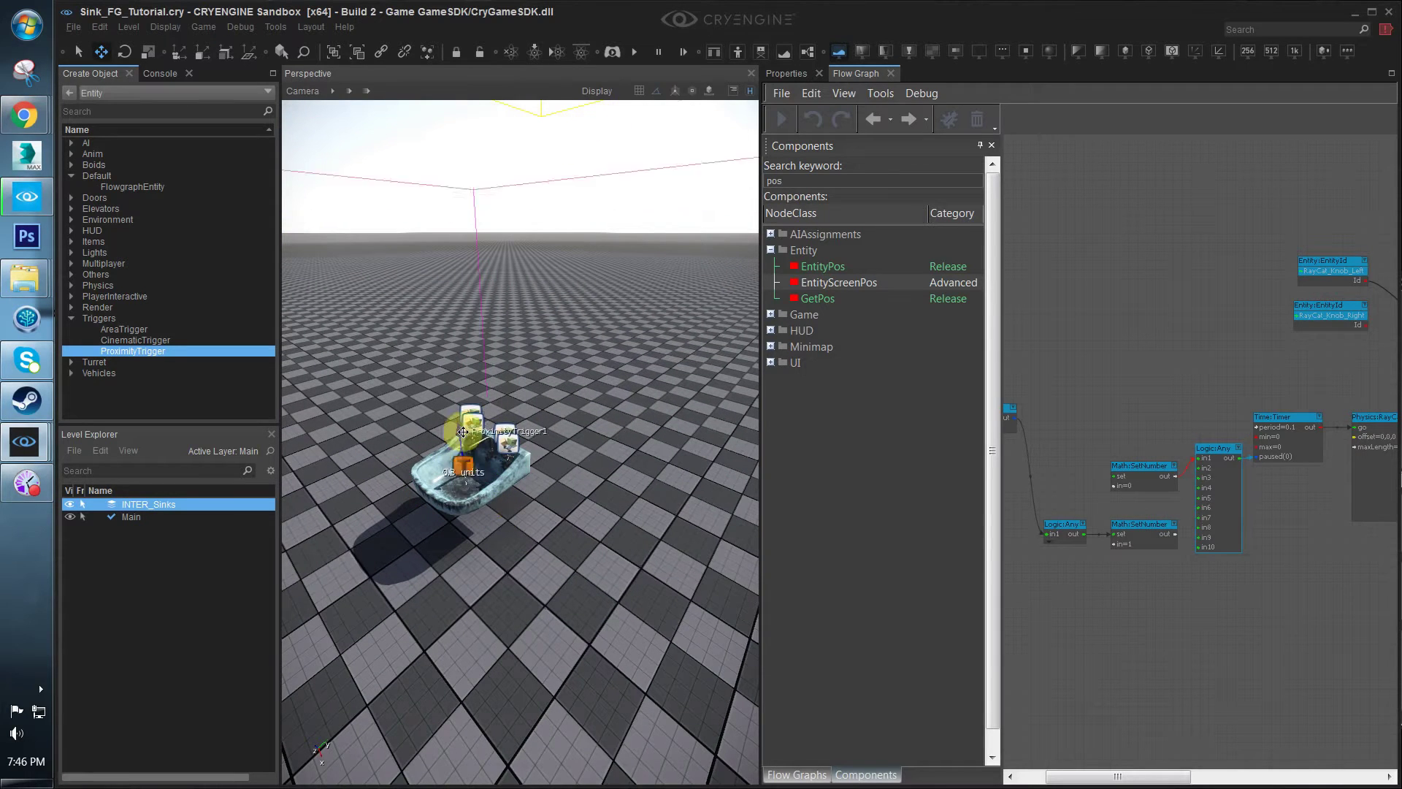
Set the ProximityTrigger entity's DimX and DimY to 2
left_click(463, 431)
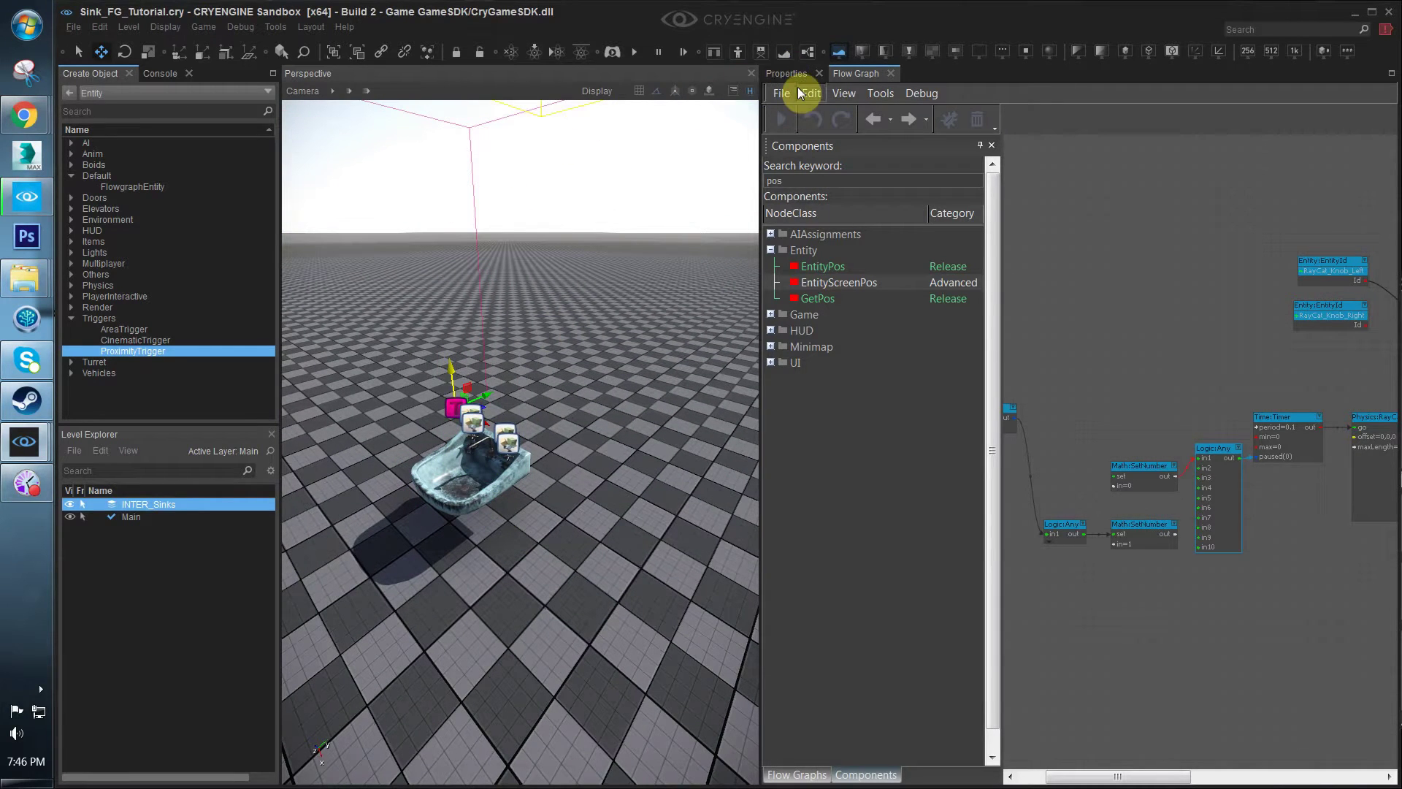
left_click(793, 75)
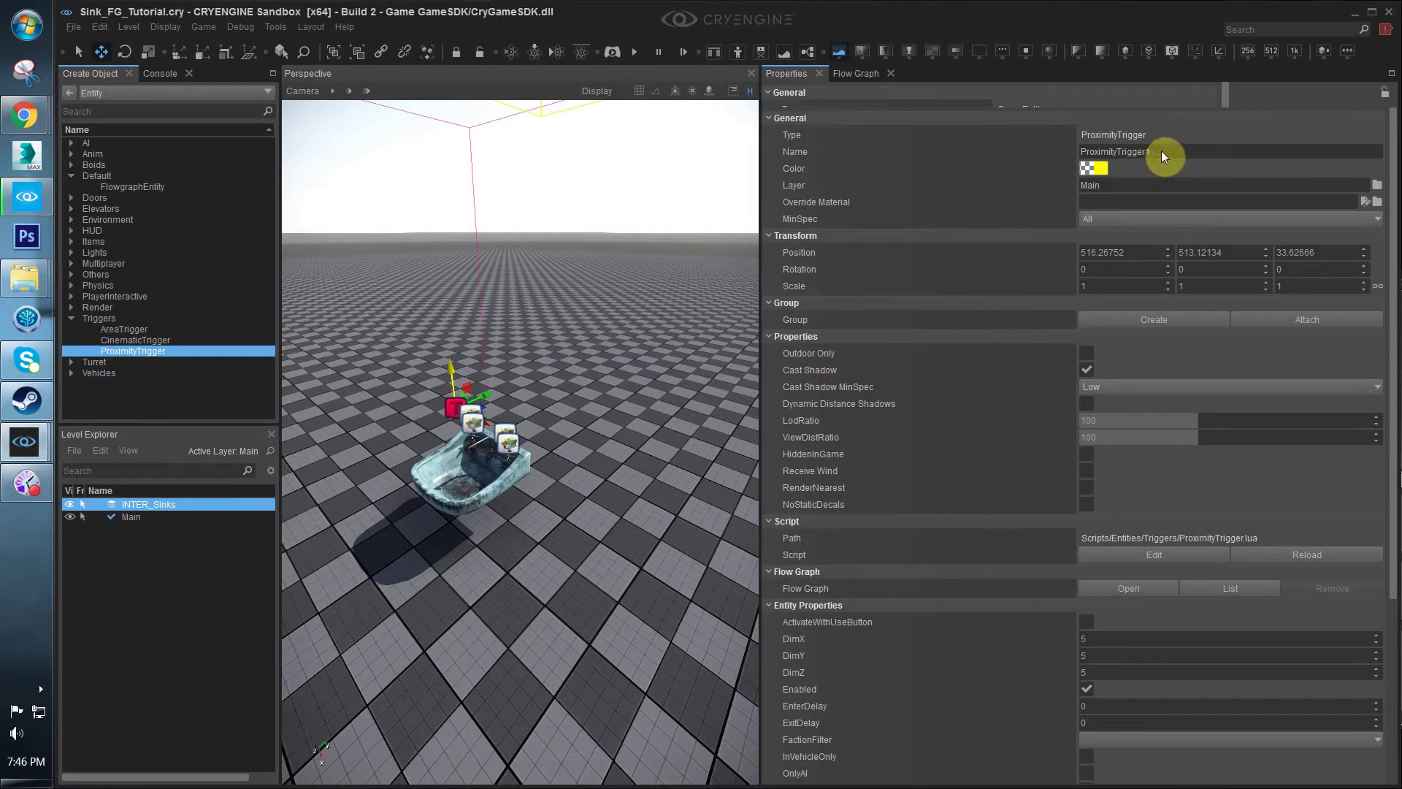
left_click(1139, 652)
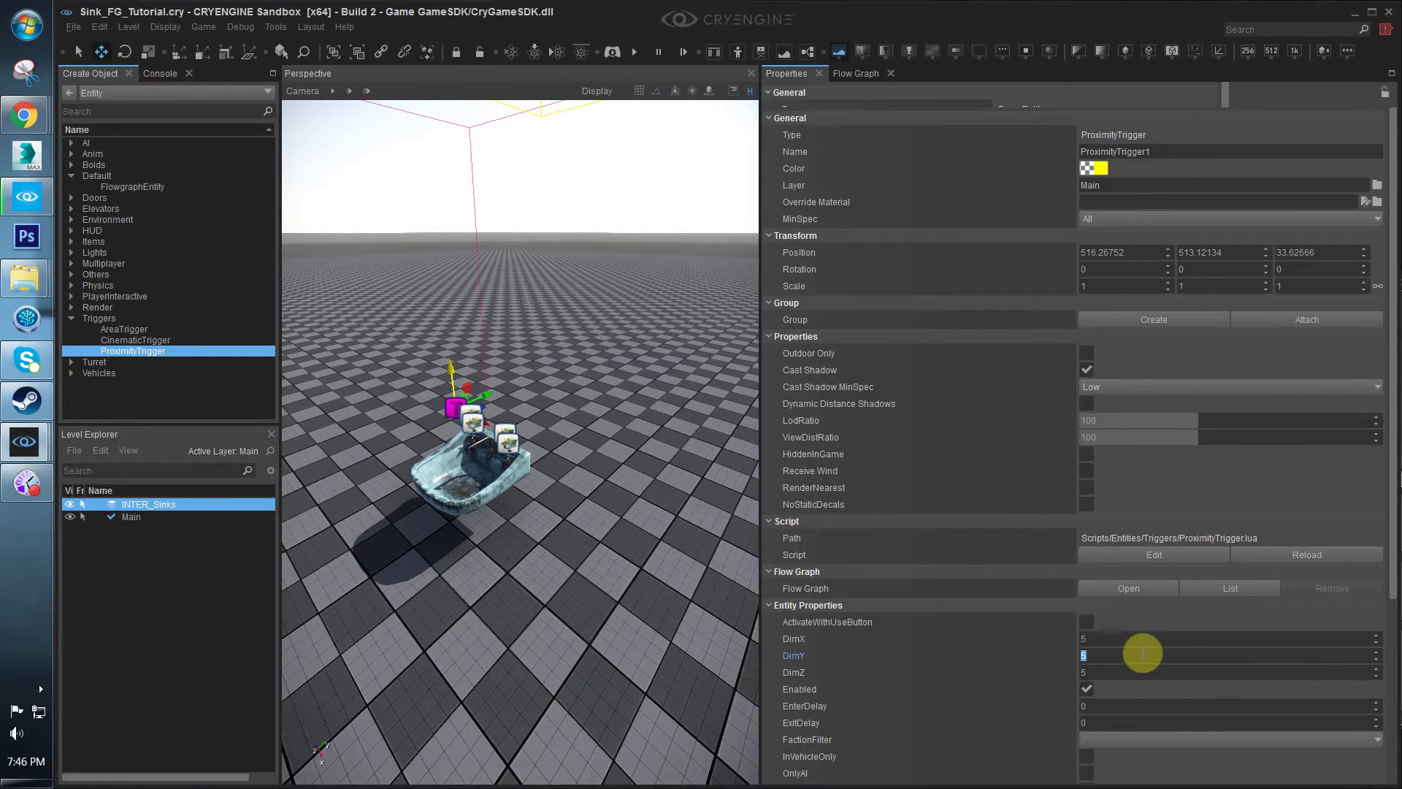
left_click(1107, 643)
type("2")
left_click_drag(1093, 656, 1103, 666)
key("2")
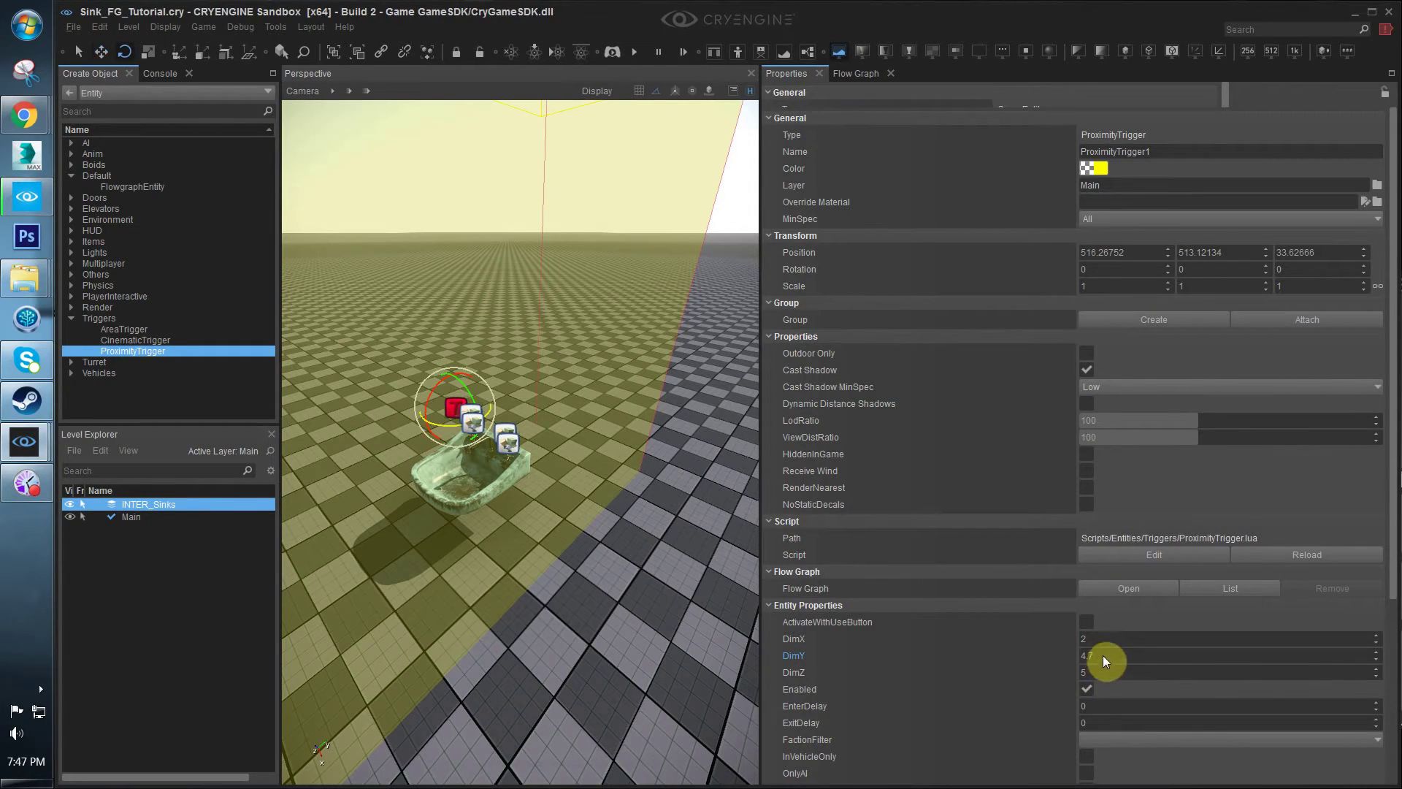
double_click(1089, 655)
type("2")
Set the ProximityTrigger entity's DimZ to 4
left_click(1086, 672)
right_click_drag(541, 504, 576, 523)
key("1")
right_click_drag(612, 468, 612, 457)
left_click_drag(1227, 680, 1124, 672)
type("4")
key("Return")
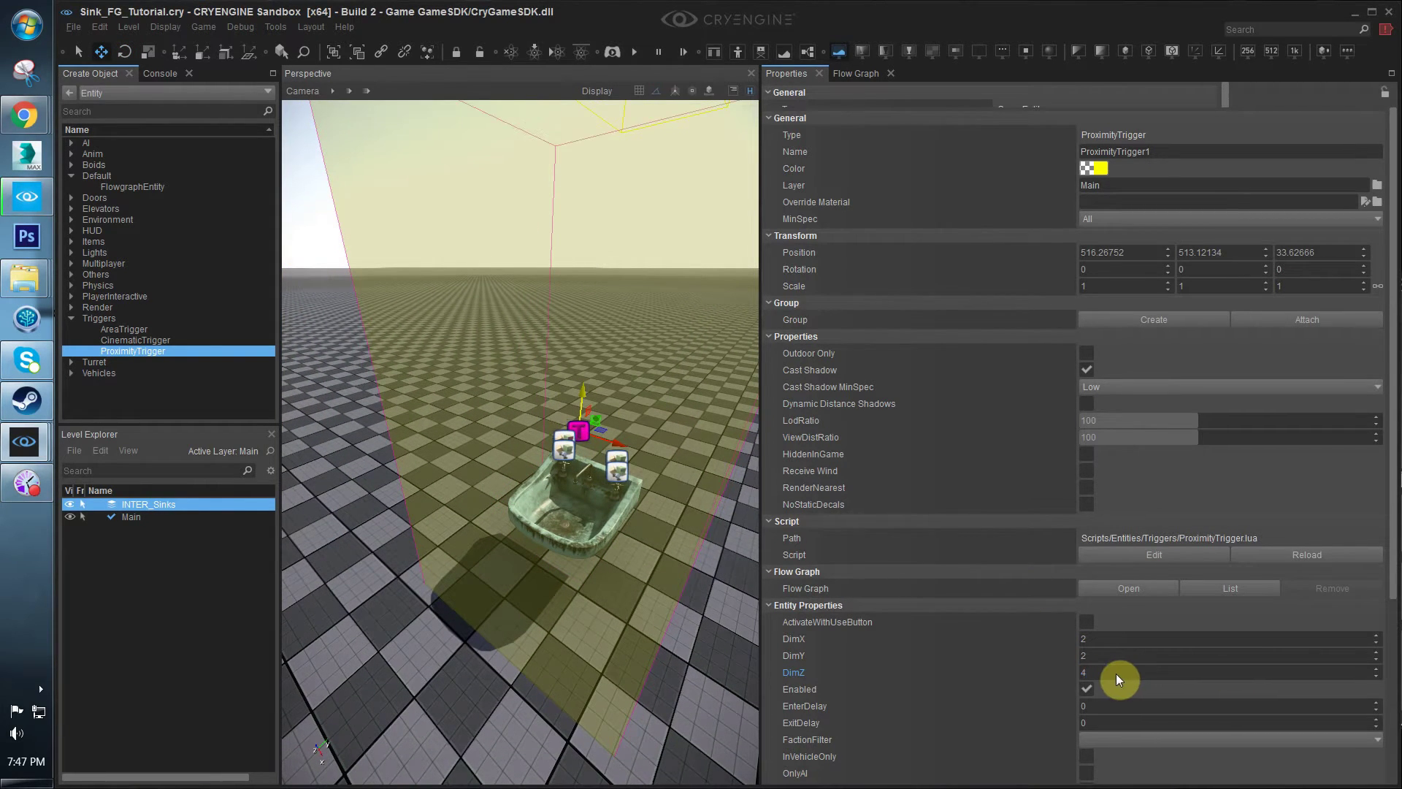
Examine the trigger volume around the sink from several angles and review the trigger's remaining entity properties
right_click_drag(544, 504, 511, 478)
key("s")
key("w")
key("d")
left_click_drag(589, 457, 544, 463)
key("d")
right_click_drag(544, 463, 534, 457)
left_click_drag(460, 450, 458, 452)
key("a")
right_click_drag(458, 451, 573, 449)
key("s")
left_click_drag(1392, 385, 1391, 576)
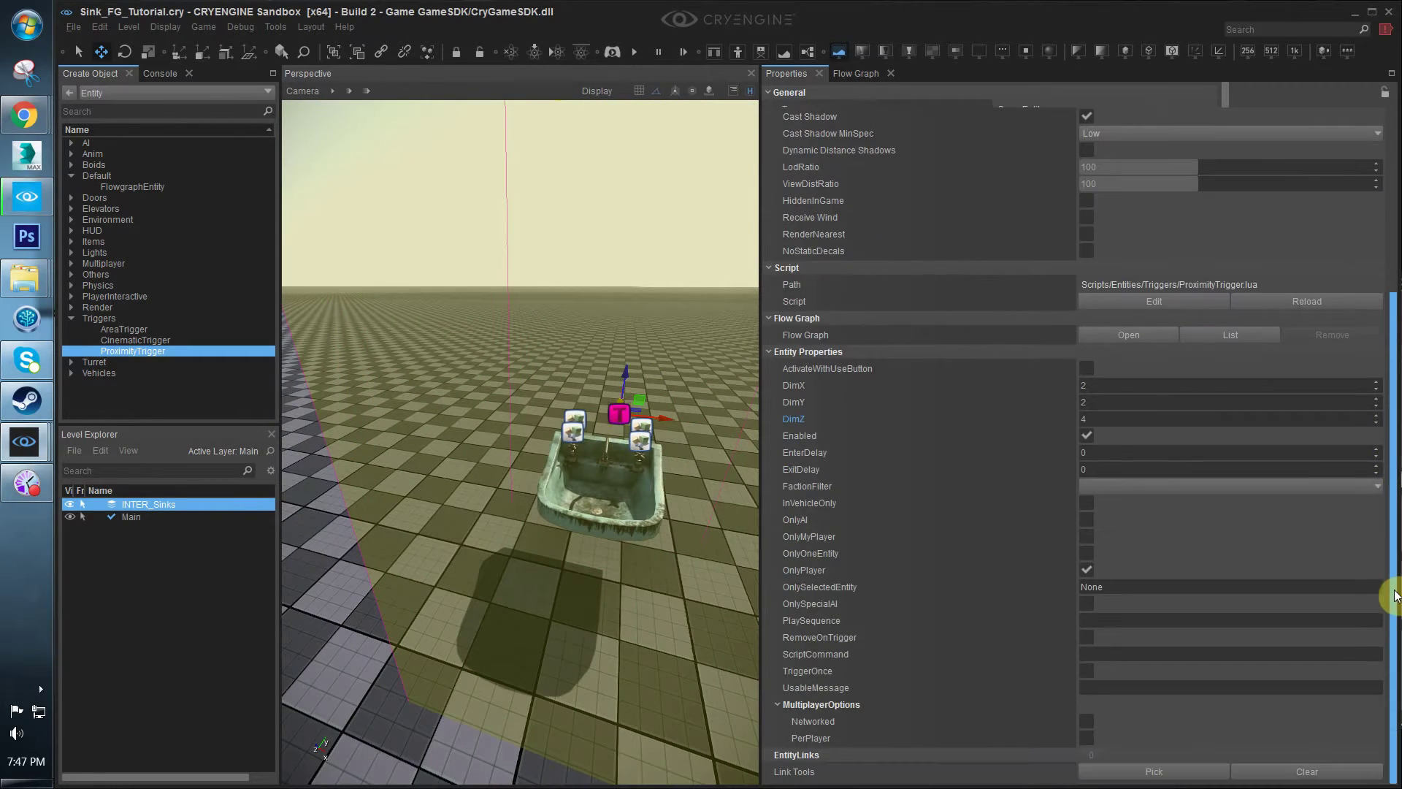
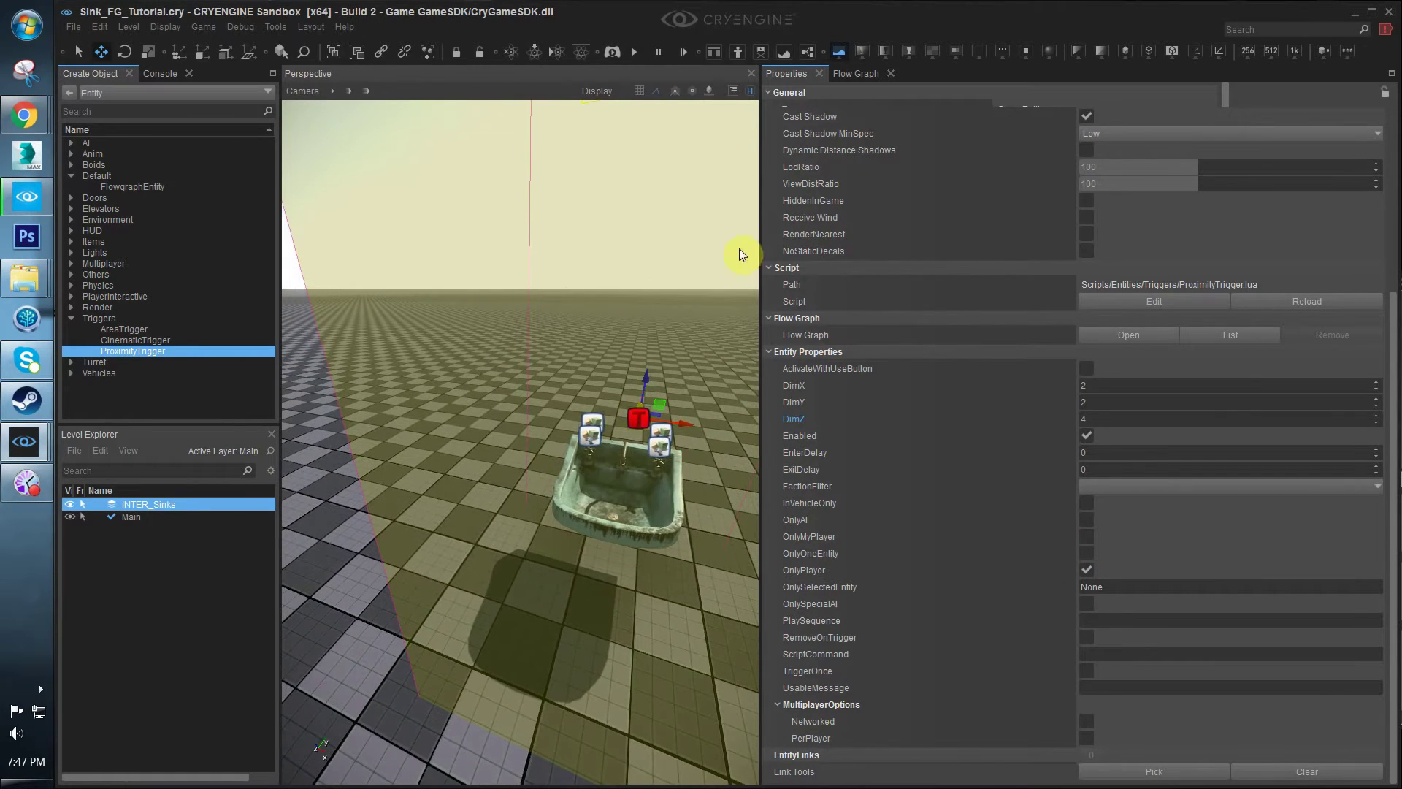
Add the selected ProximityTrigger entity to the flow graph as a node above Game:Start
left_click(855, 73)
right_click_drag(1059, 398, 1143, 365)
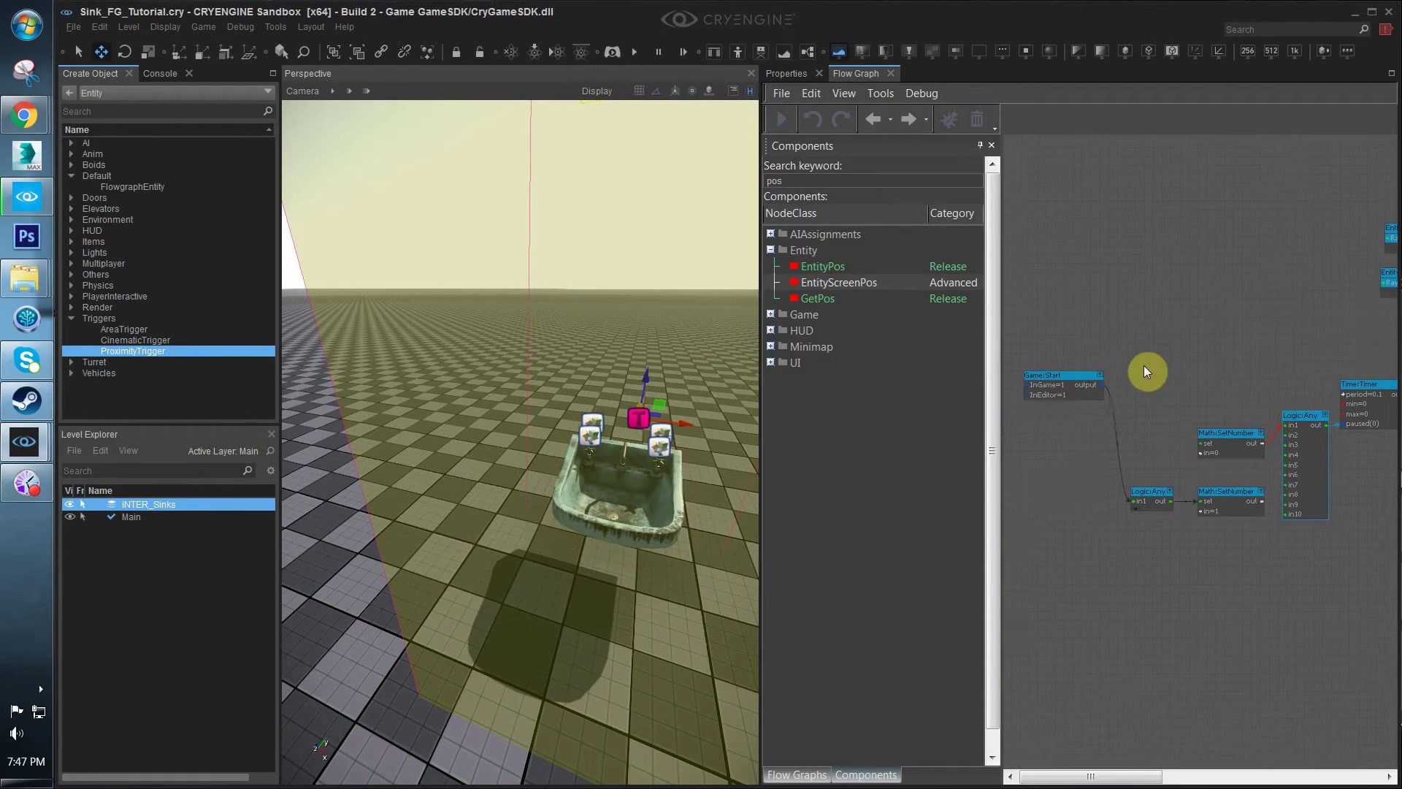
right_click(1057, 223)
left_click(1139, 243)
left_click_drag(1128, 229, 1068, 255)
right_click_drag(1186, 265, 1191, 294)
right_click_drag(1063, 273, 1124, 271)
scroll(1125, 273, "up", 3)
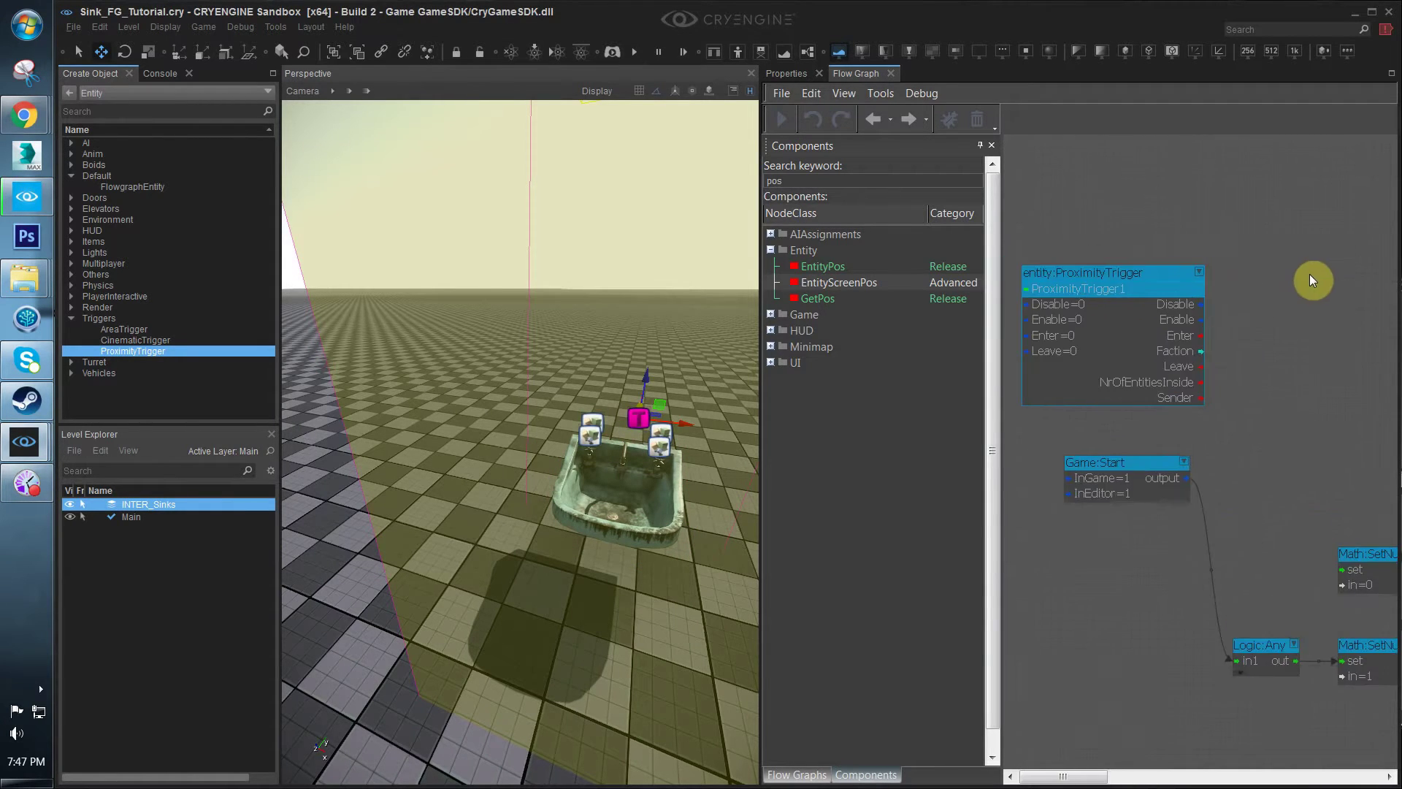
Place a Math:EqualCheck node beside the ProximityTrigger node and link NrOfEntitiesInside to its A and Check inputs
right_click_drag(1307, 275, 1253, 269)
left_click(1217, 362)
scroll(1191, 373, "down", 4)
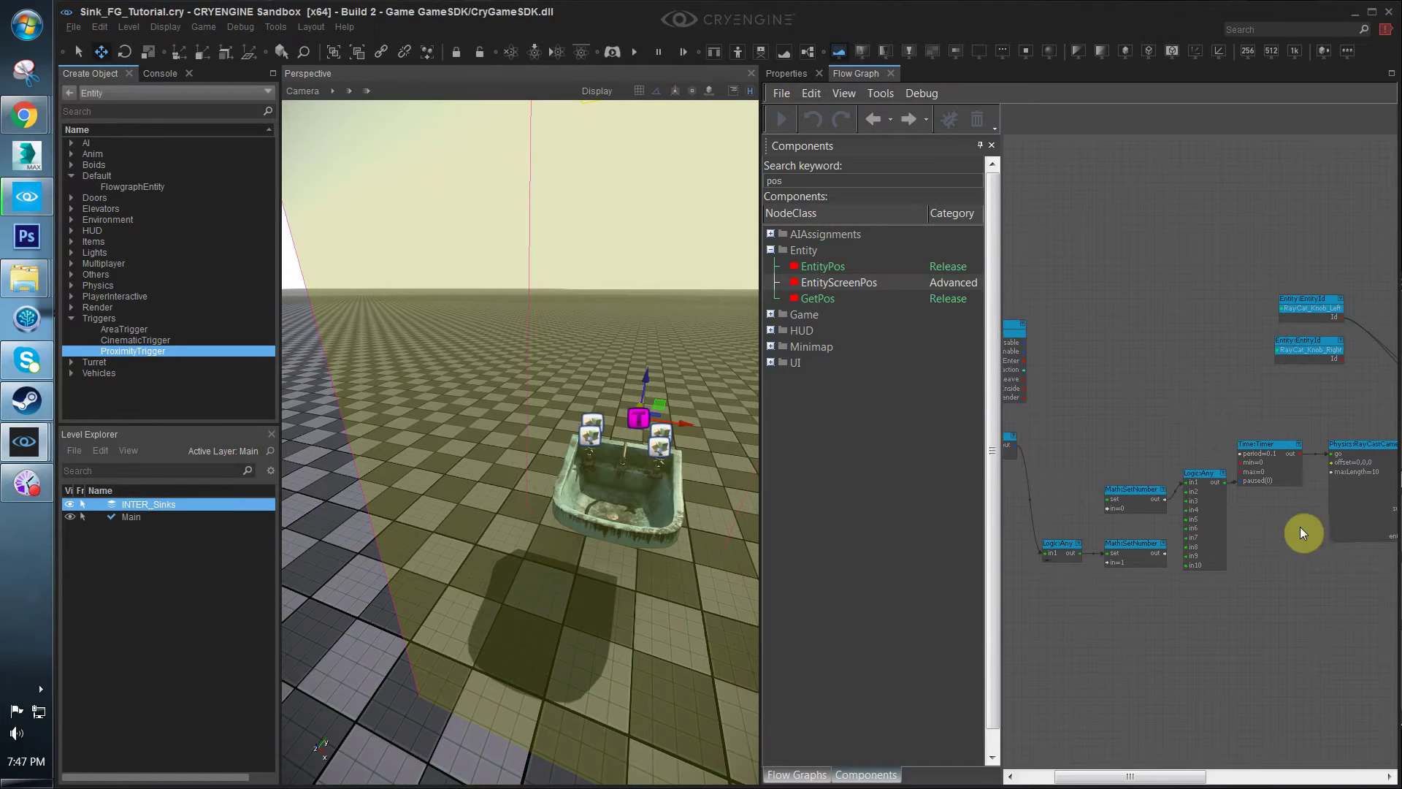
right_click_drag(1300, 527, 1390, 460)
left_click(1299, 472)
right_click_drag(1102, 375, 1284, 394)
scroll(1227, 372, "up", 3)
left_click_drag(1226, 371, 1158, 455)
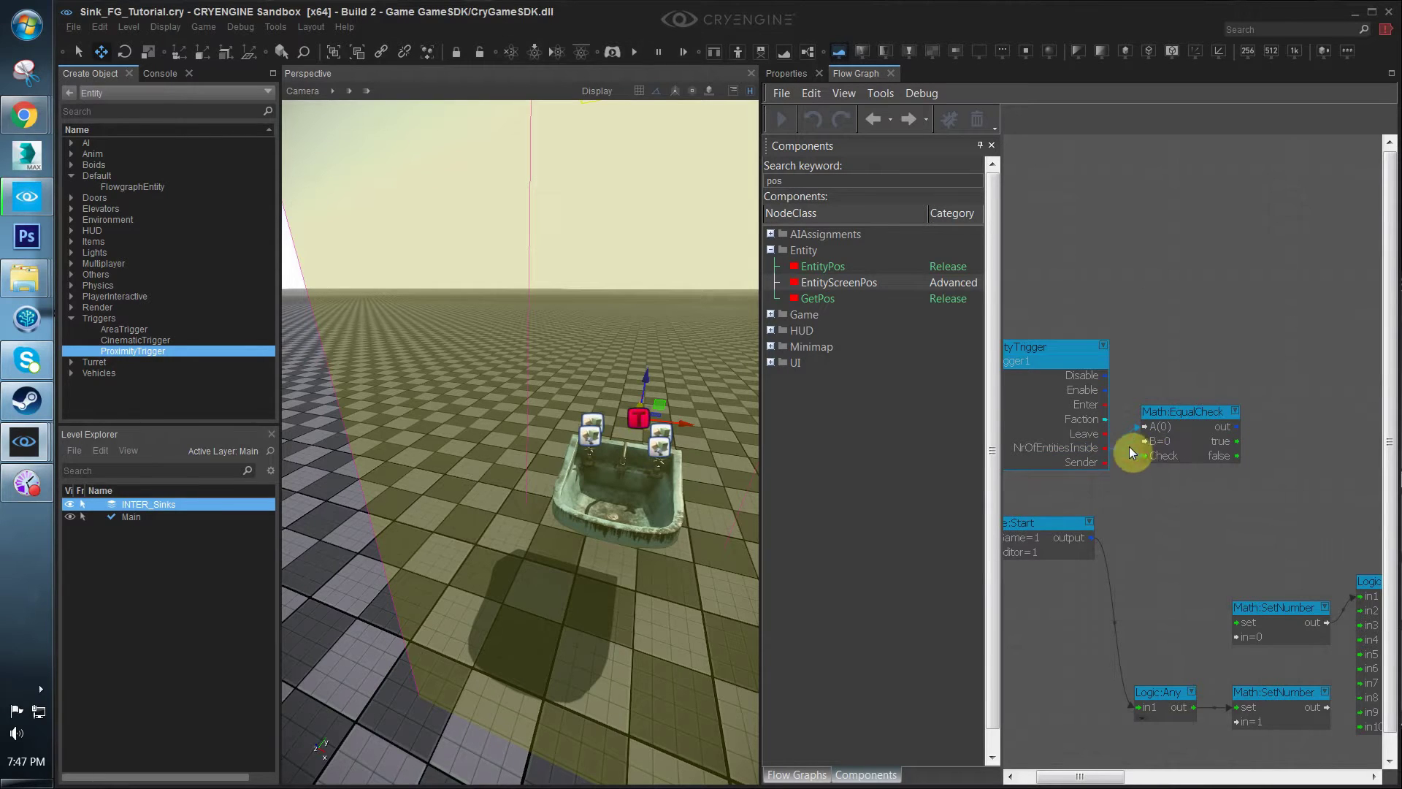
Set the B value of the EqualCheck node beside the ProximityTrigger to 1
scroll(1164, 439, "up", 3)
double_click(1171, 445)
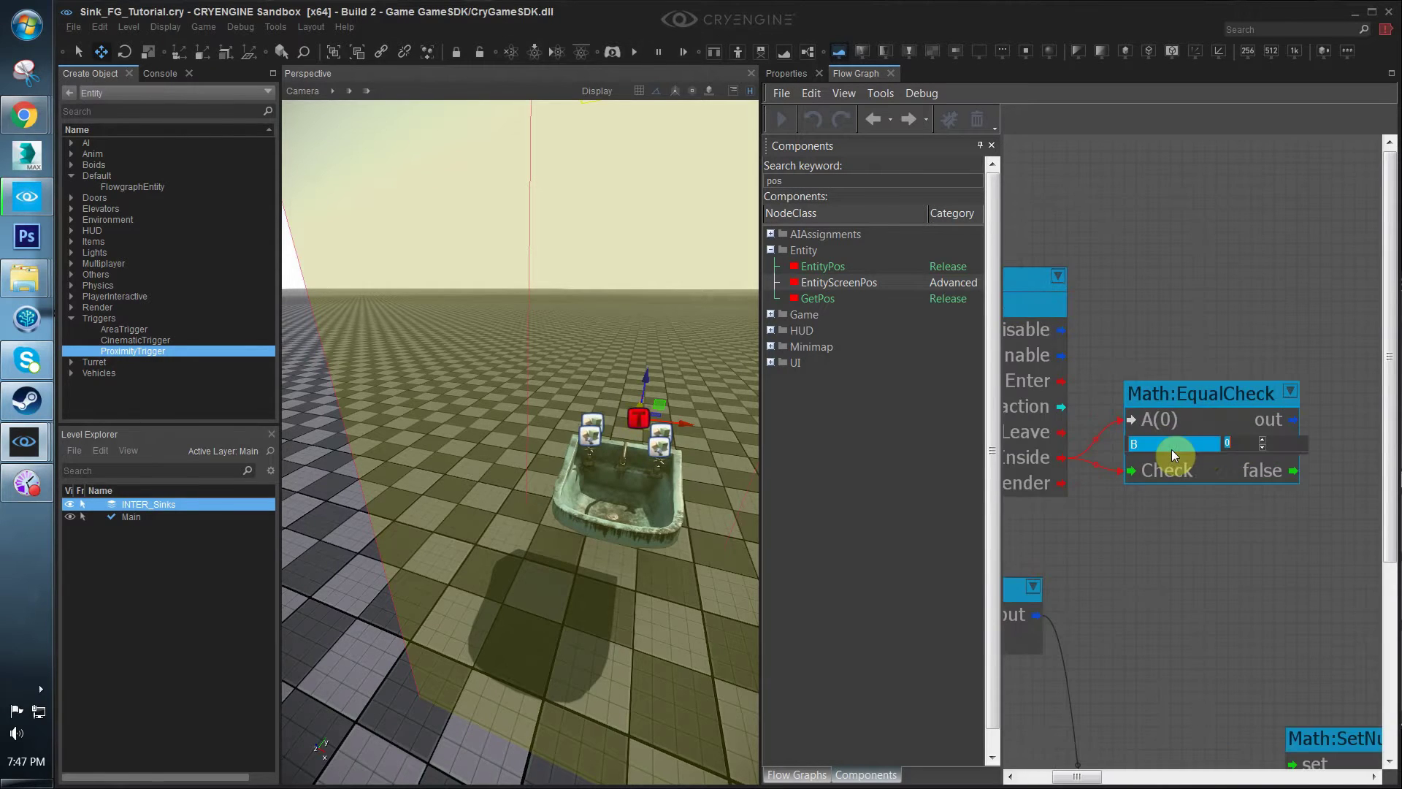
left_click(1215, 539)
scroll(1168, 547, "down", 3)
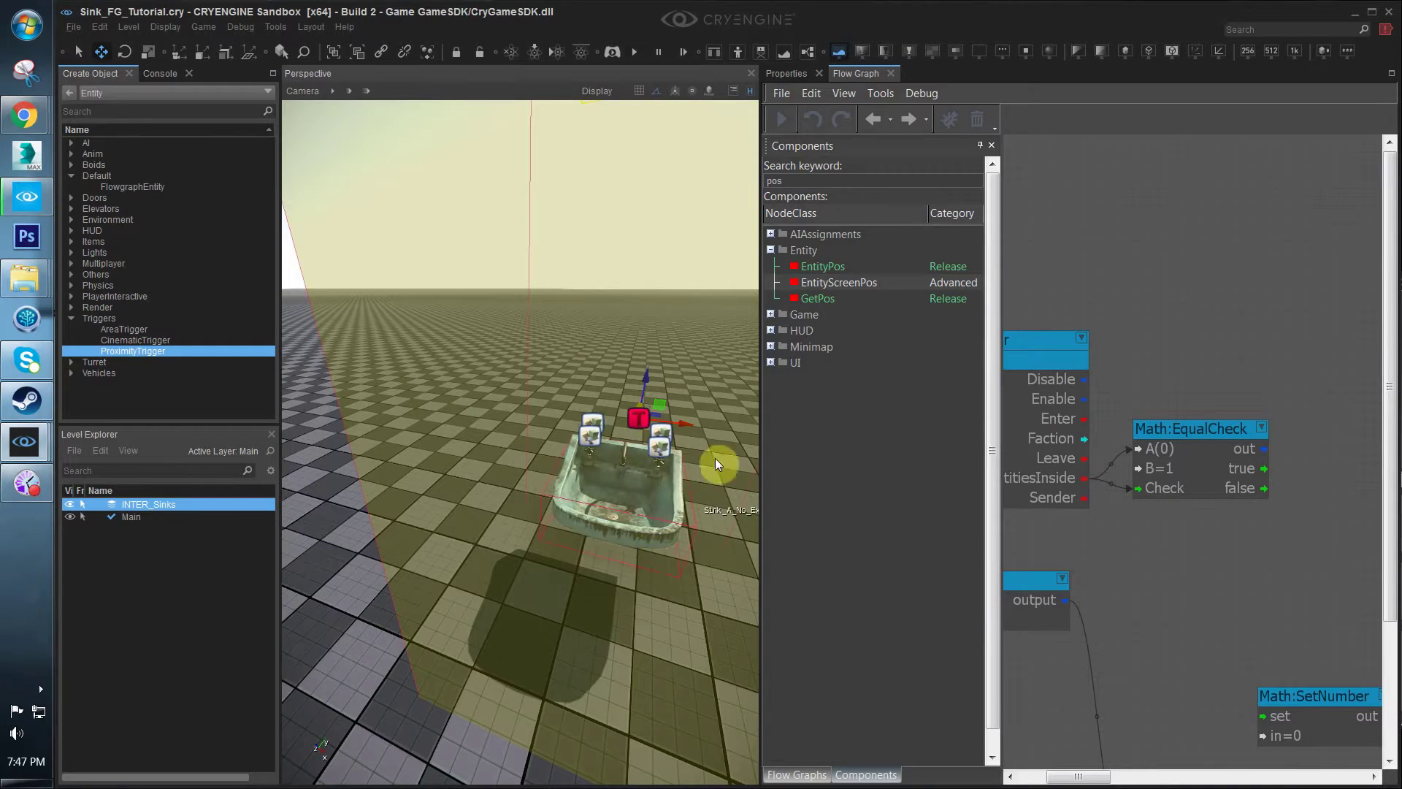
Paste a copy of the Debug:DisplayMessage node beside the trigger's EqualCheck and link true to Show and false to Hide
scroll(1177, 343, "down", 2)
middle_click_drag(1210, 359, 1096, 342)
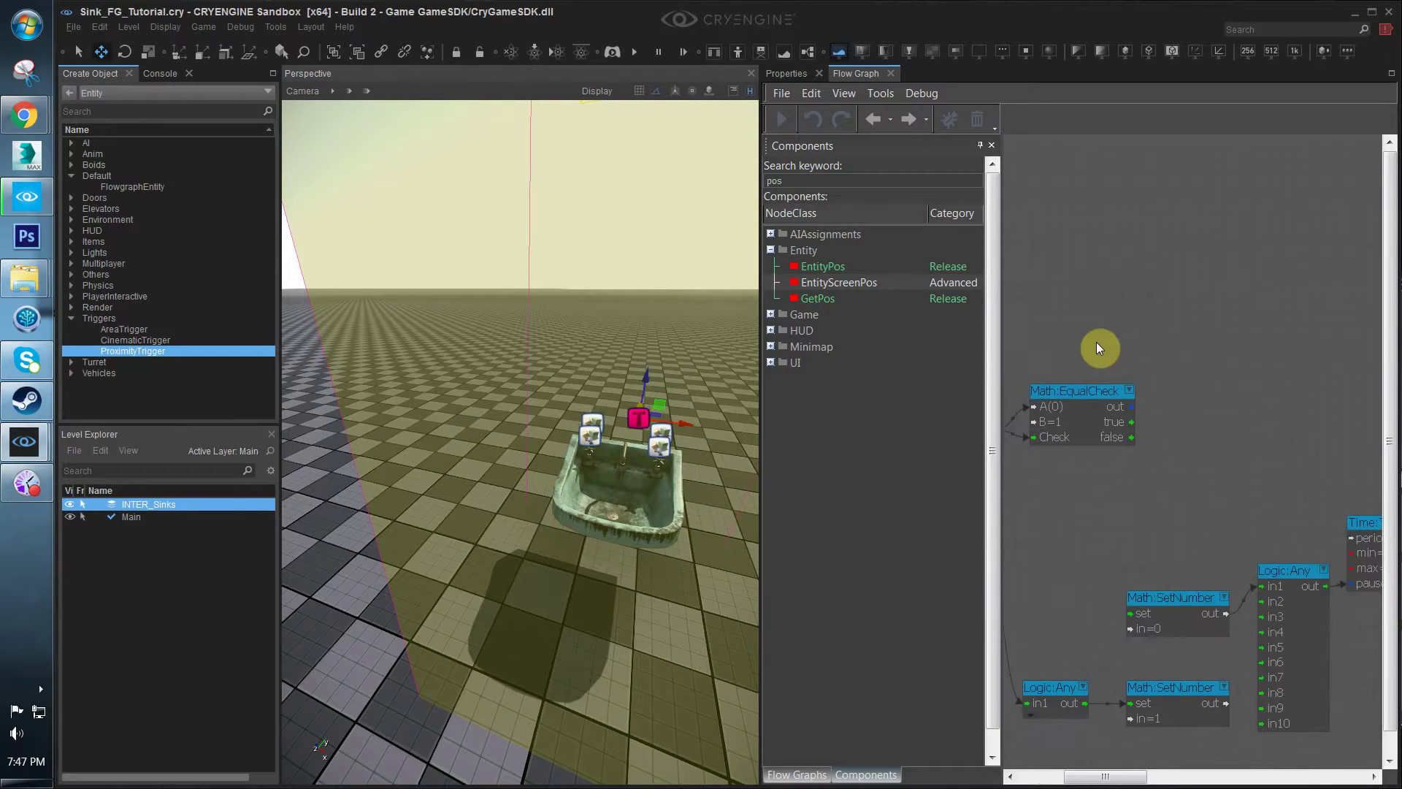
scroll(1089, 347, "down", 3)
scroll(1237, 418, "down", 2)
middle_click_drag(1177, 399, 826, 389)
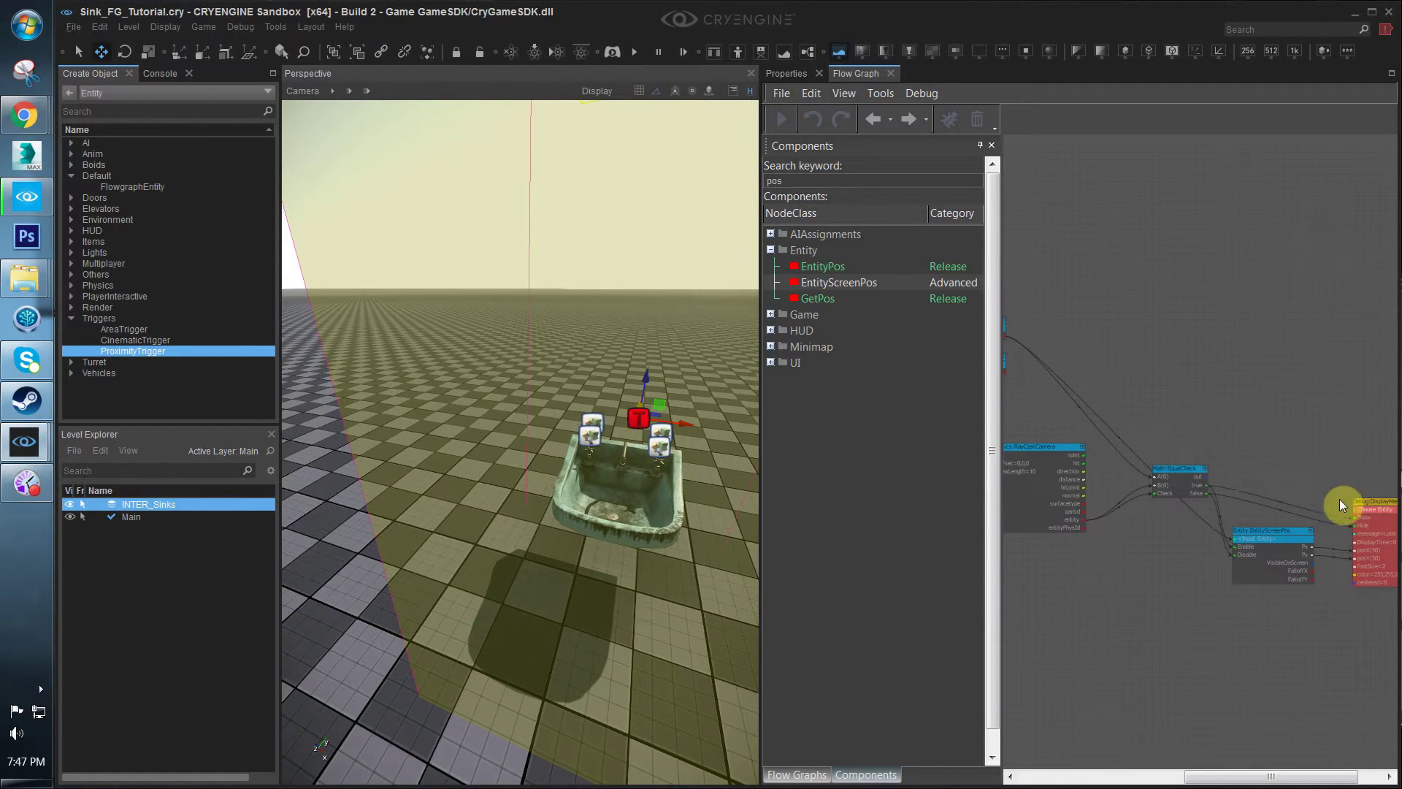
left_click(1386, 511)
key("ctrl+c")
middle_click_drag(1119, 479, 1387, 498)
key("ctrl+v")
scroll(1174, 393, "up", 2)
scroll(1175, 394, "up", 2)
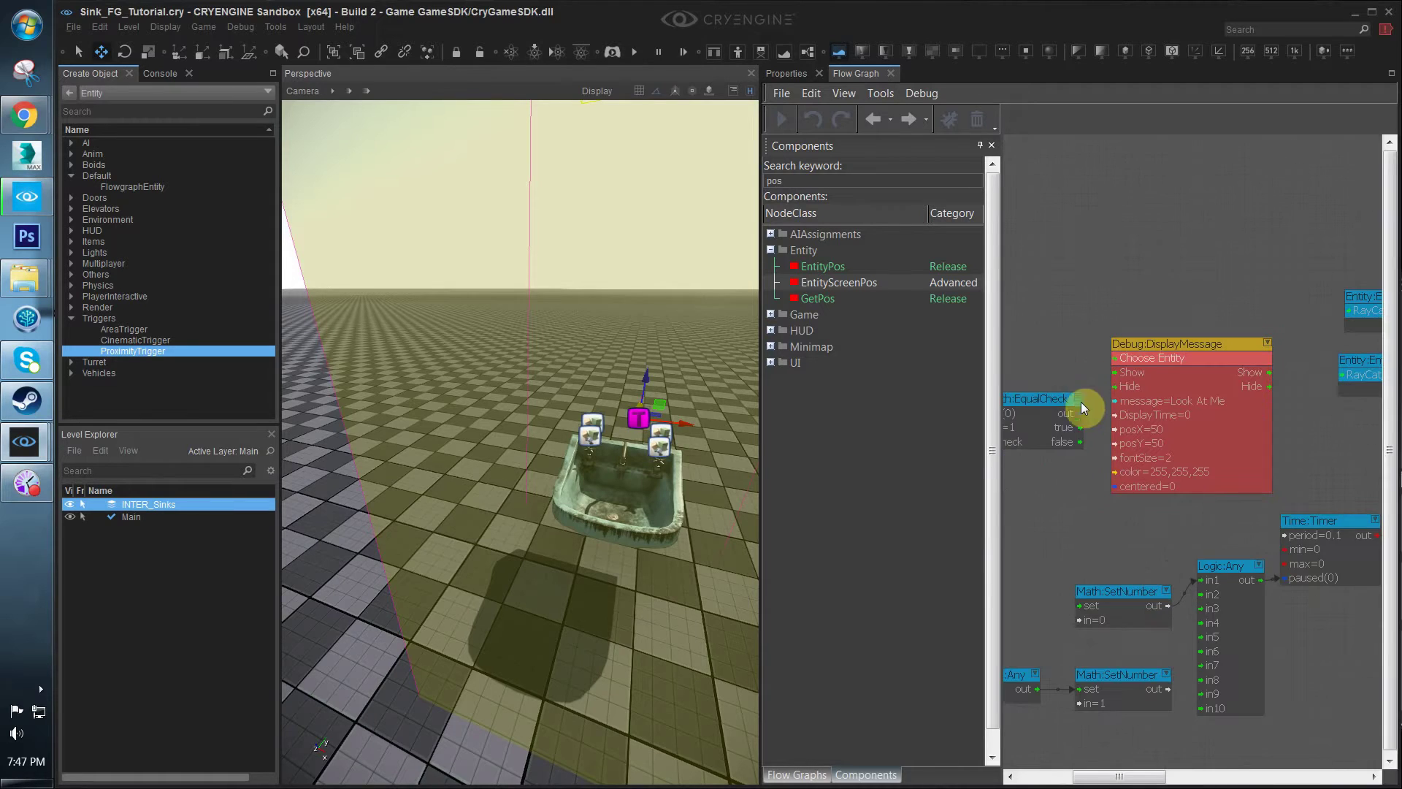
left_click_drag(1080, 429, 1129, 391)
left_click_drag(1079, 443, 1130, 393)
Test the proximity trigger in game mode by walking repeatedly towards and away from the sink
right_click_drag(506, 562, 537, 474)
key("ctrl+g")
key("ctrl+g")
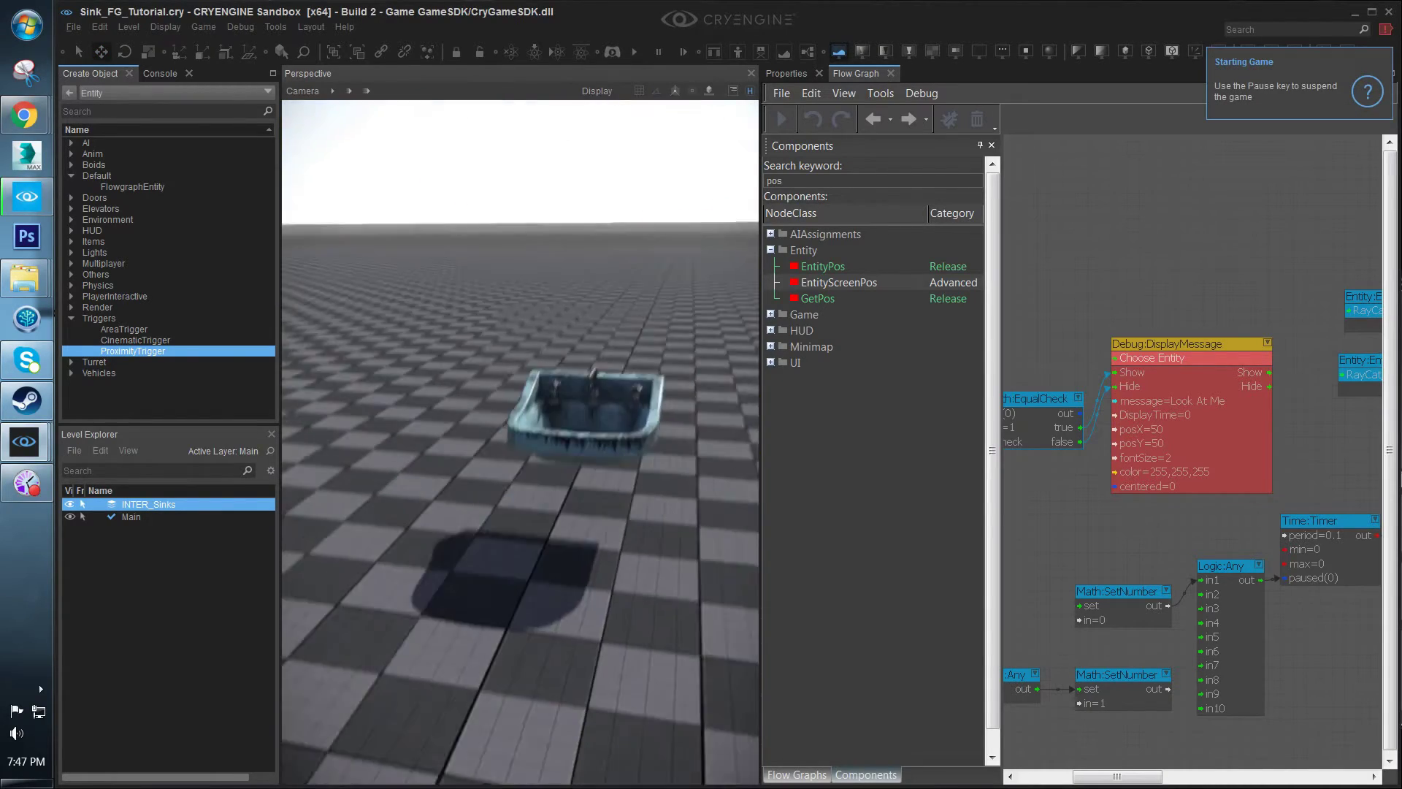
key("w")
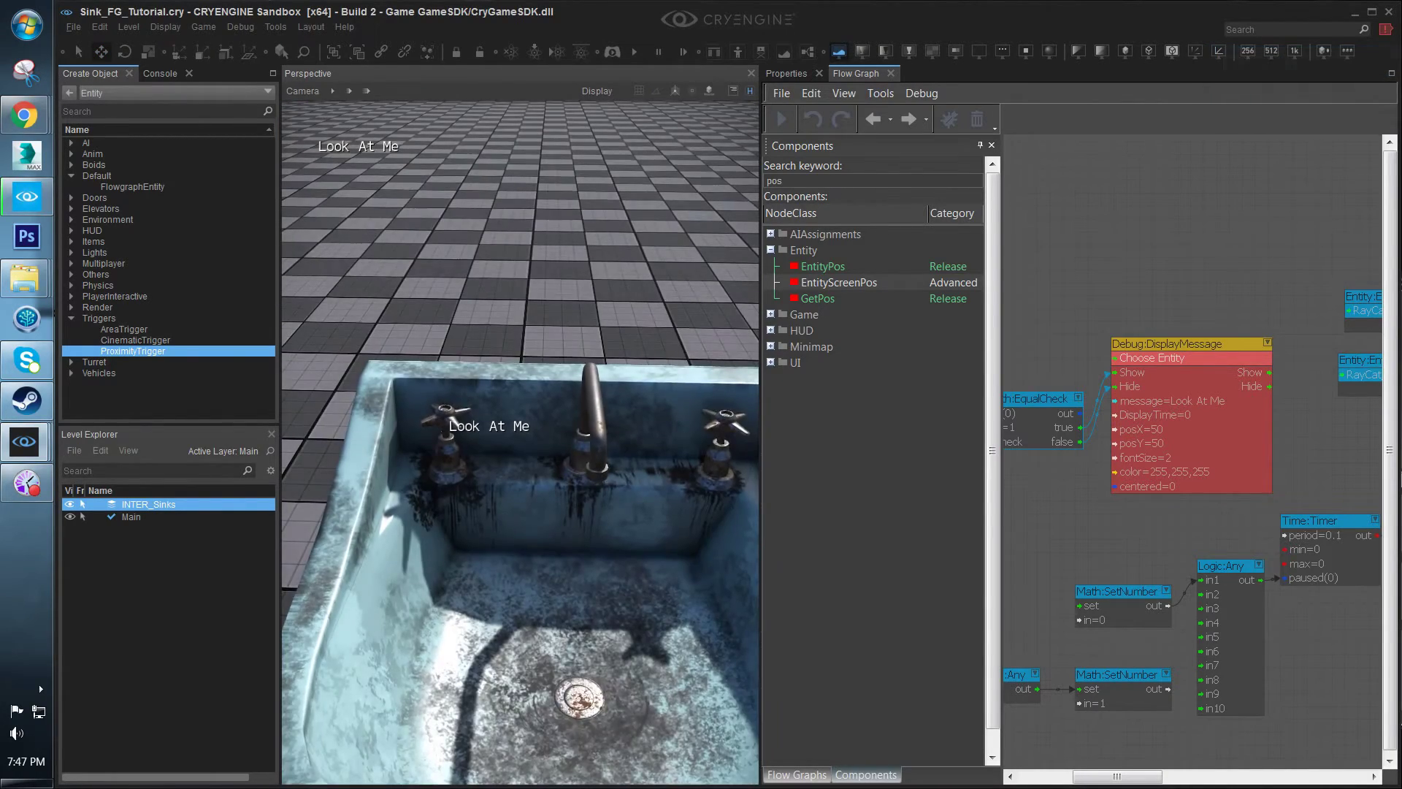
key("s")
key("w")
key("s")
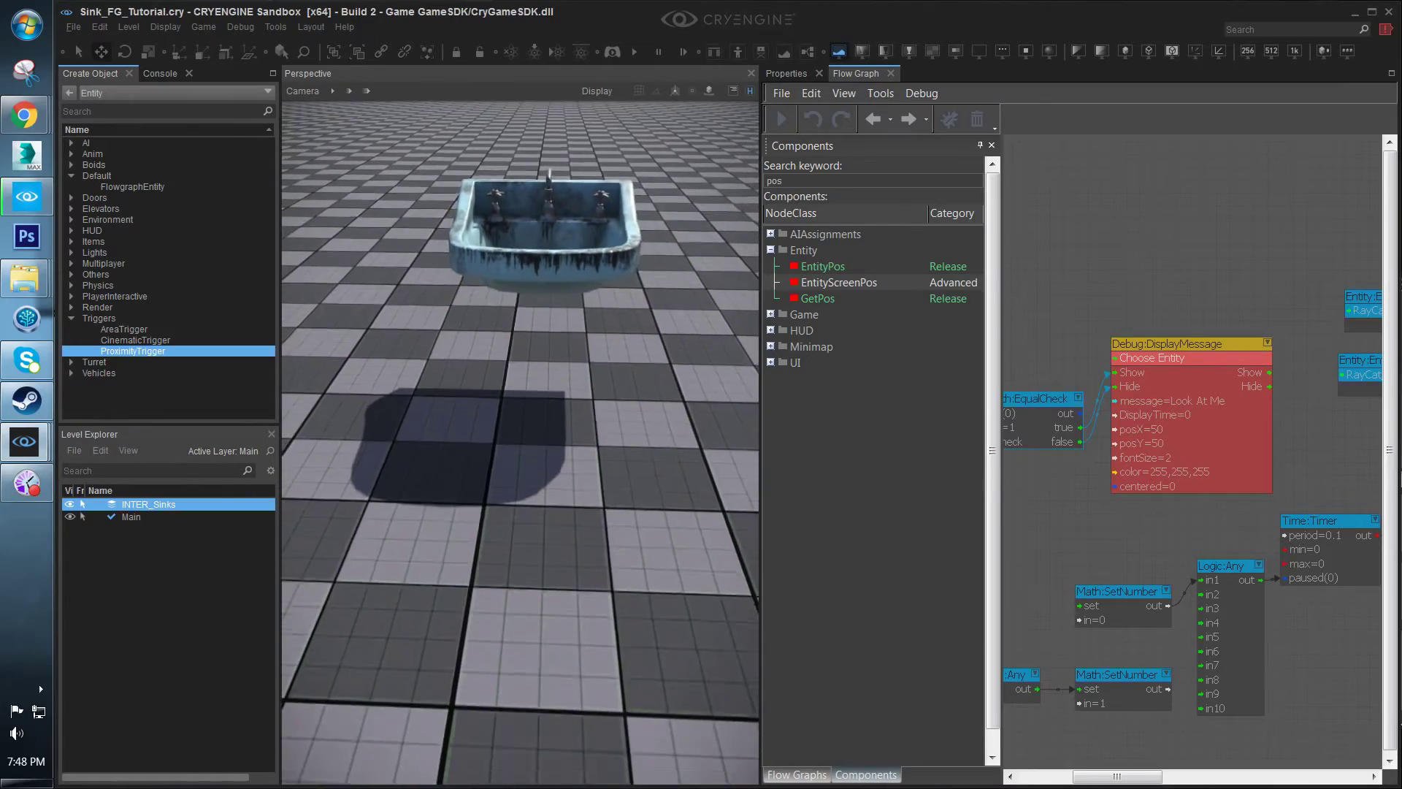
key("w")
key("s")
key("w")
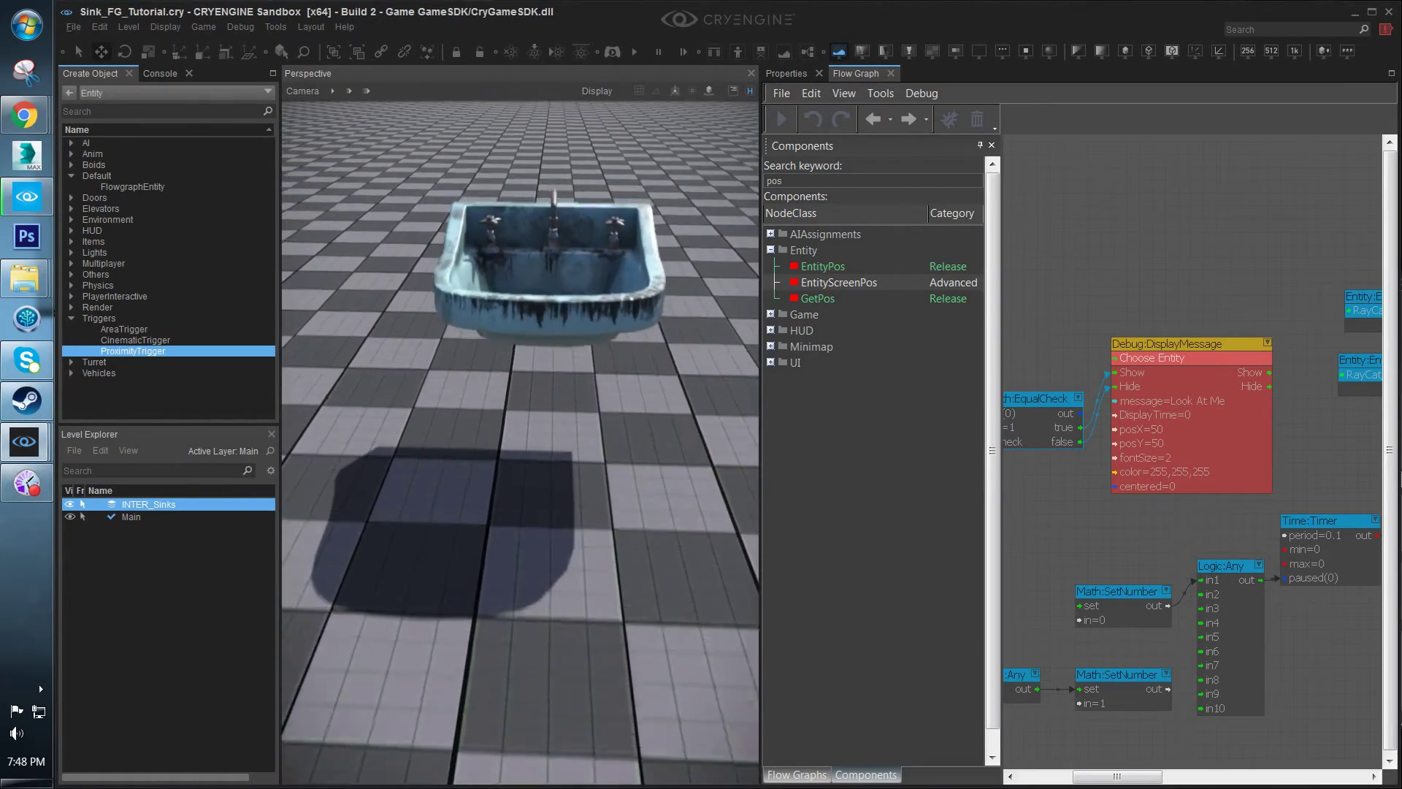
key("s")
key("w")
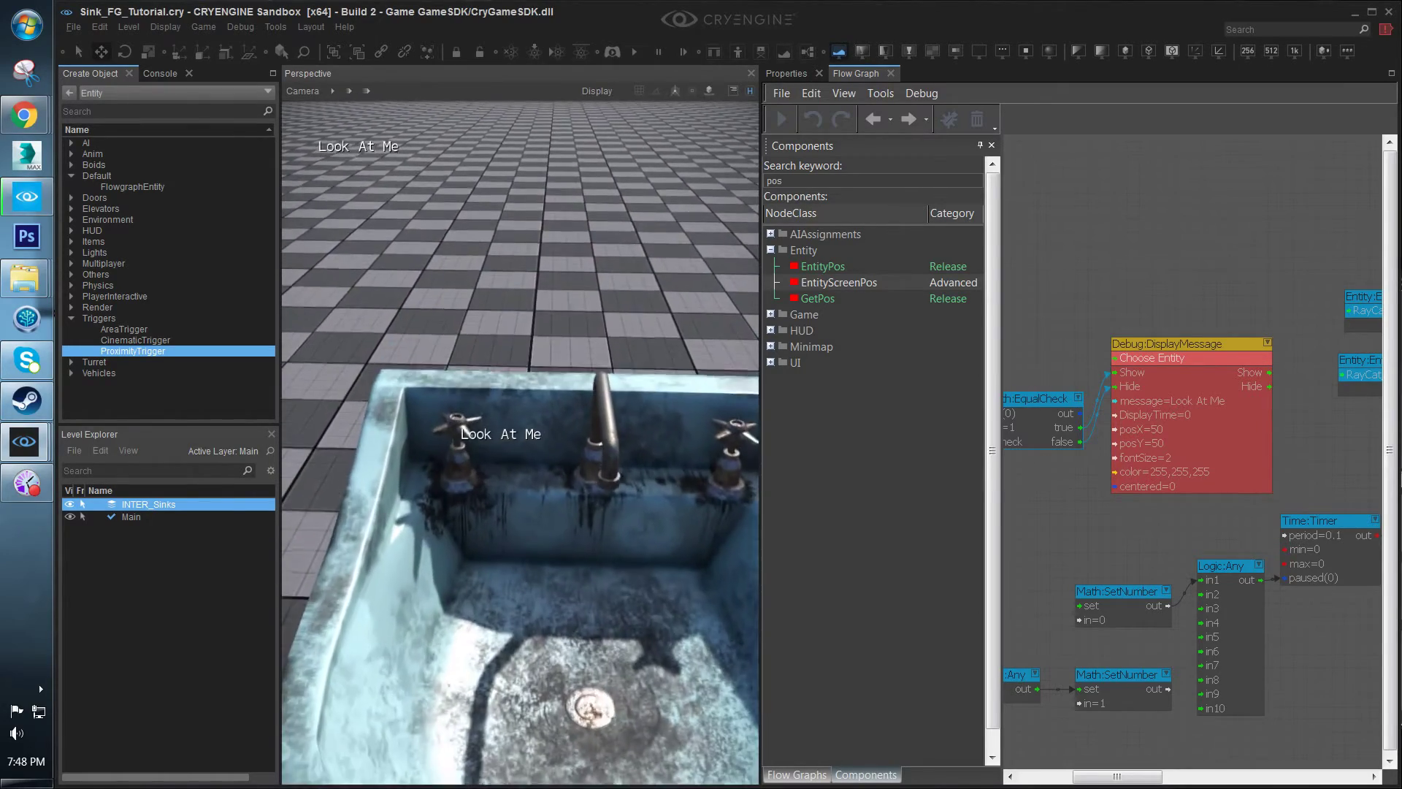
key("Escape")
Delete the copied Debug:DisplayMessage node beside the trigger's EqualCheck
scroll(1190, 241, "down", 1)
middle_click_drag(1147, 296, 1209, 308)
left_click(1247, 281)
key("Delete")
Link the trigger EqualCheck's true output to the set input of the SetNumber node with in=0, and rearrange the surrounding nodes
scroll(1120, 291, "down", 2)
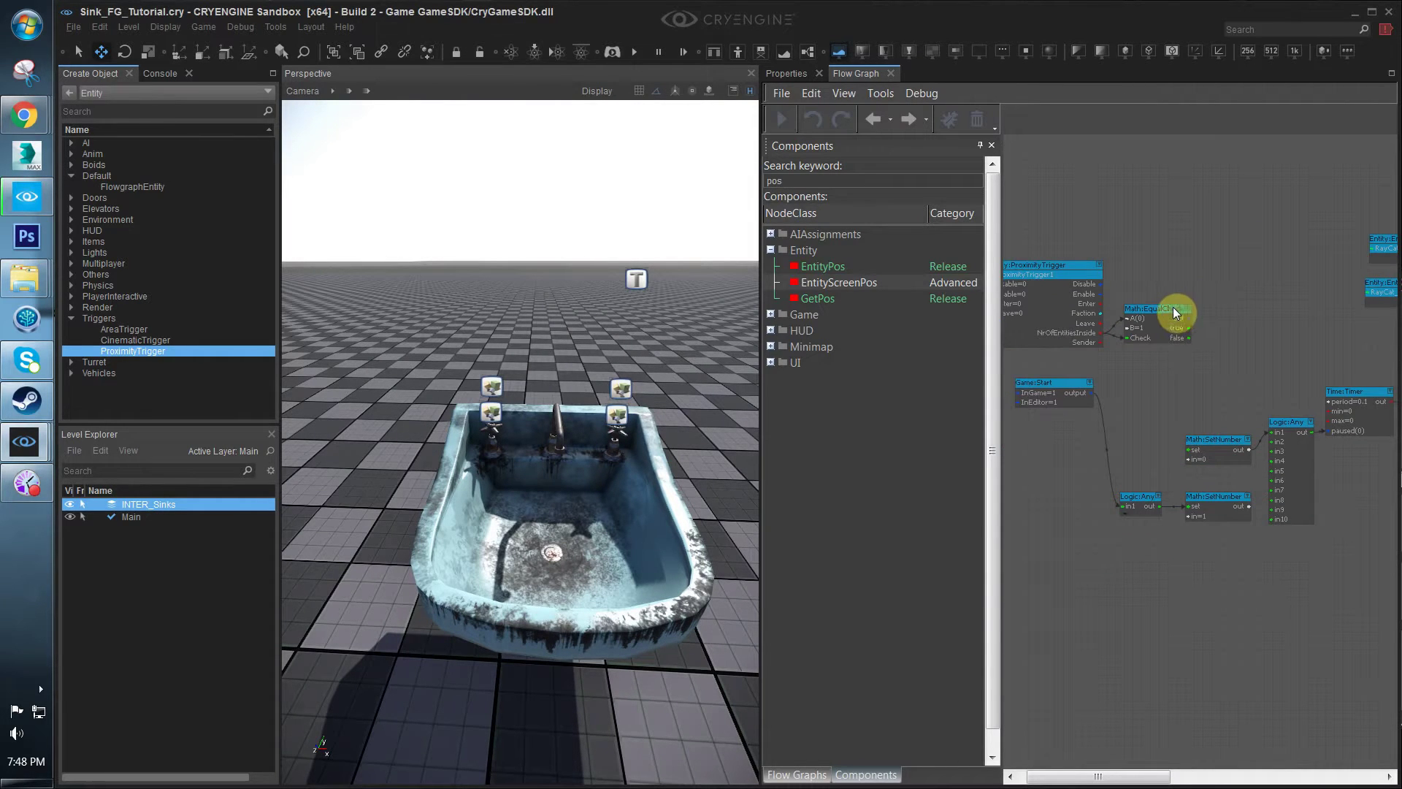
left_click(1060, 384)
left_click_drag(1189, 338, 1188, 450)
mouse_move(1157, 308)
left_mouse_down()
mouse_move(1125, 343)
mouse_move(1155, 341)
left_mouse_up()
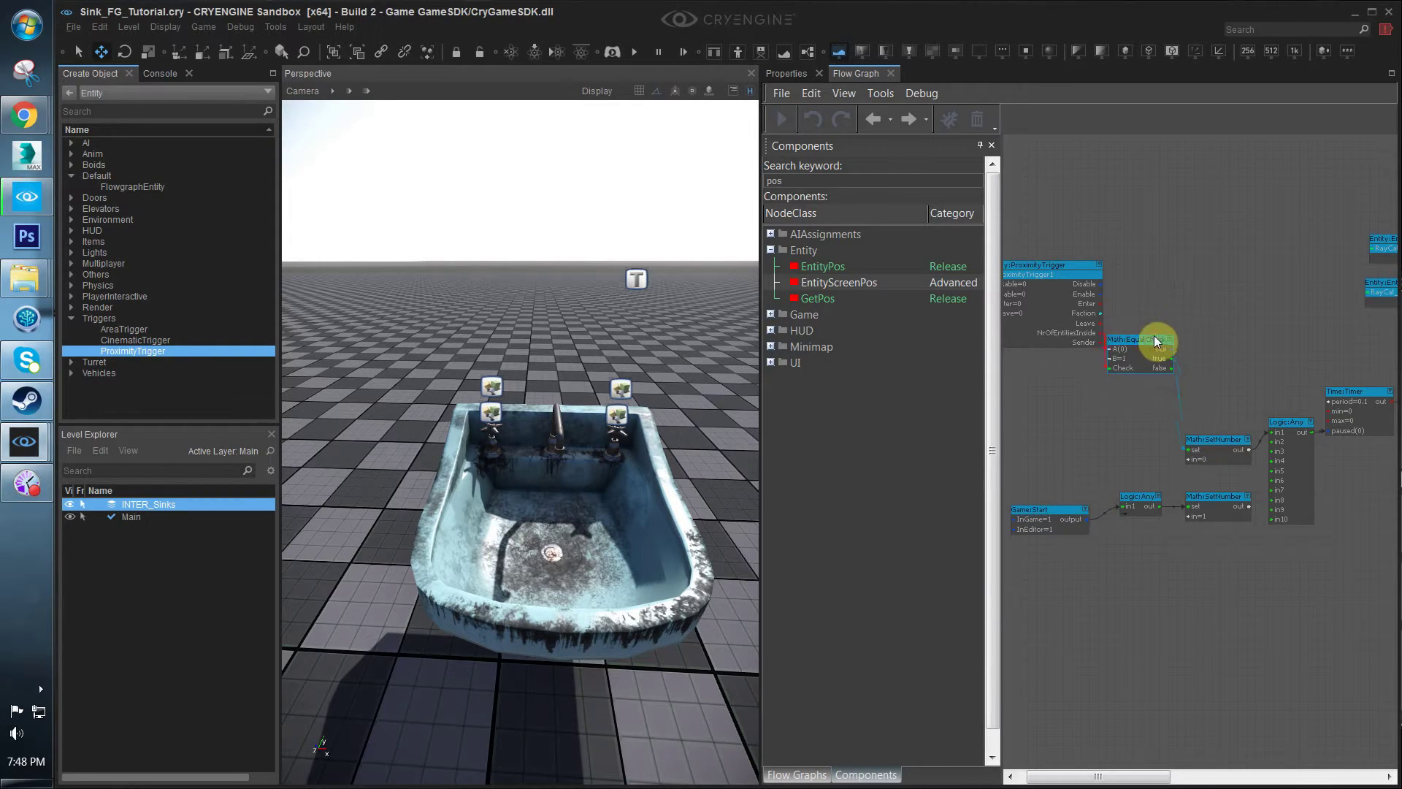
left_click_drag(1081, 265, 1018, 276)
left_click_drag(1154, 332, 1092, 353)
Review the node chain from the trigger's EqualCheck through the Time:Timer to the Physics:RayCastCamera node
right_click_drag(1246, 383, 1194, 377)
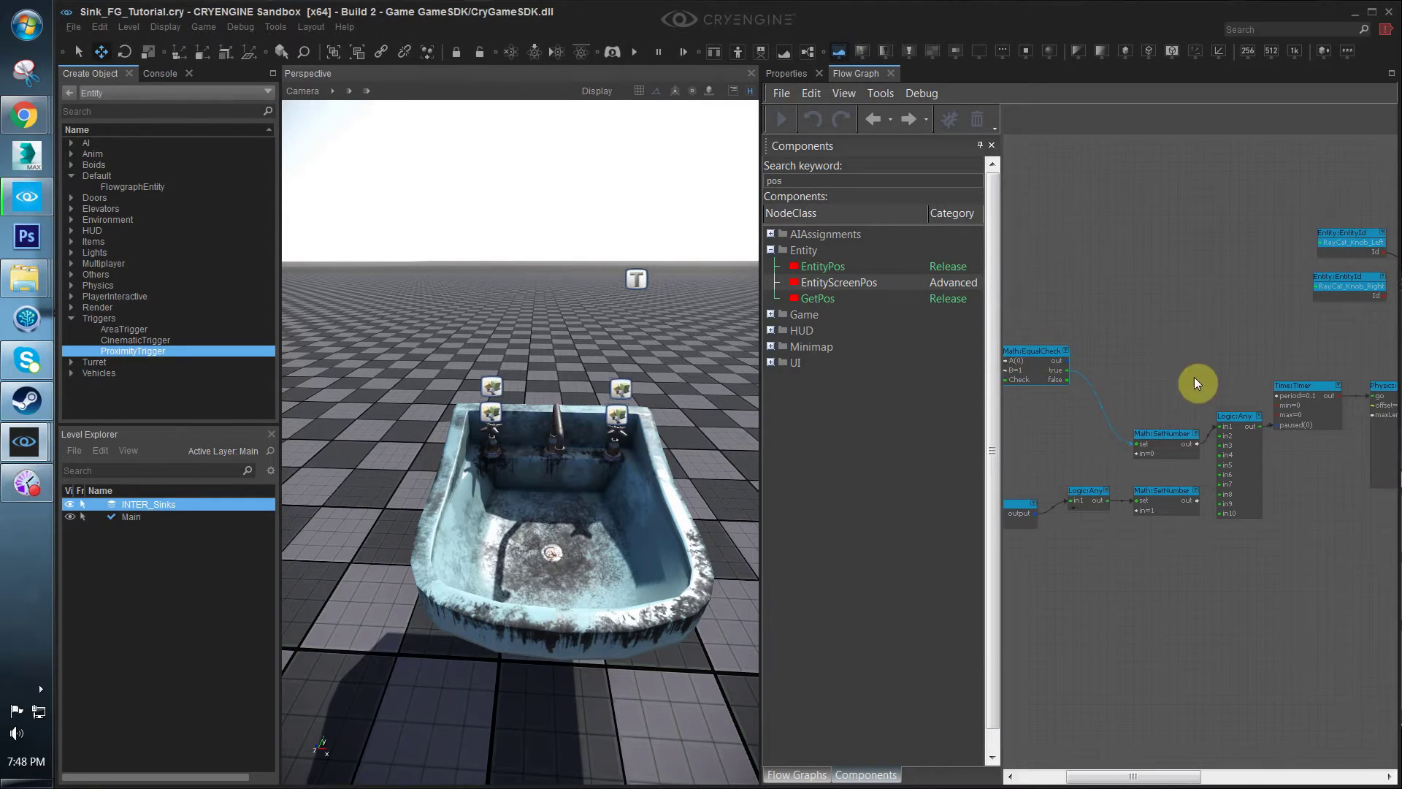
right_click_drag(1276, 394, 1142, 382)
scroll(1141, 381, "up", 3)
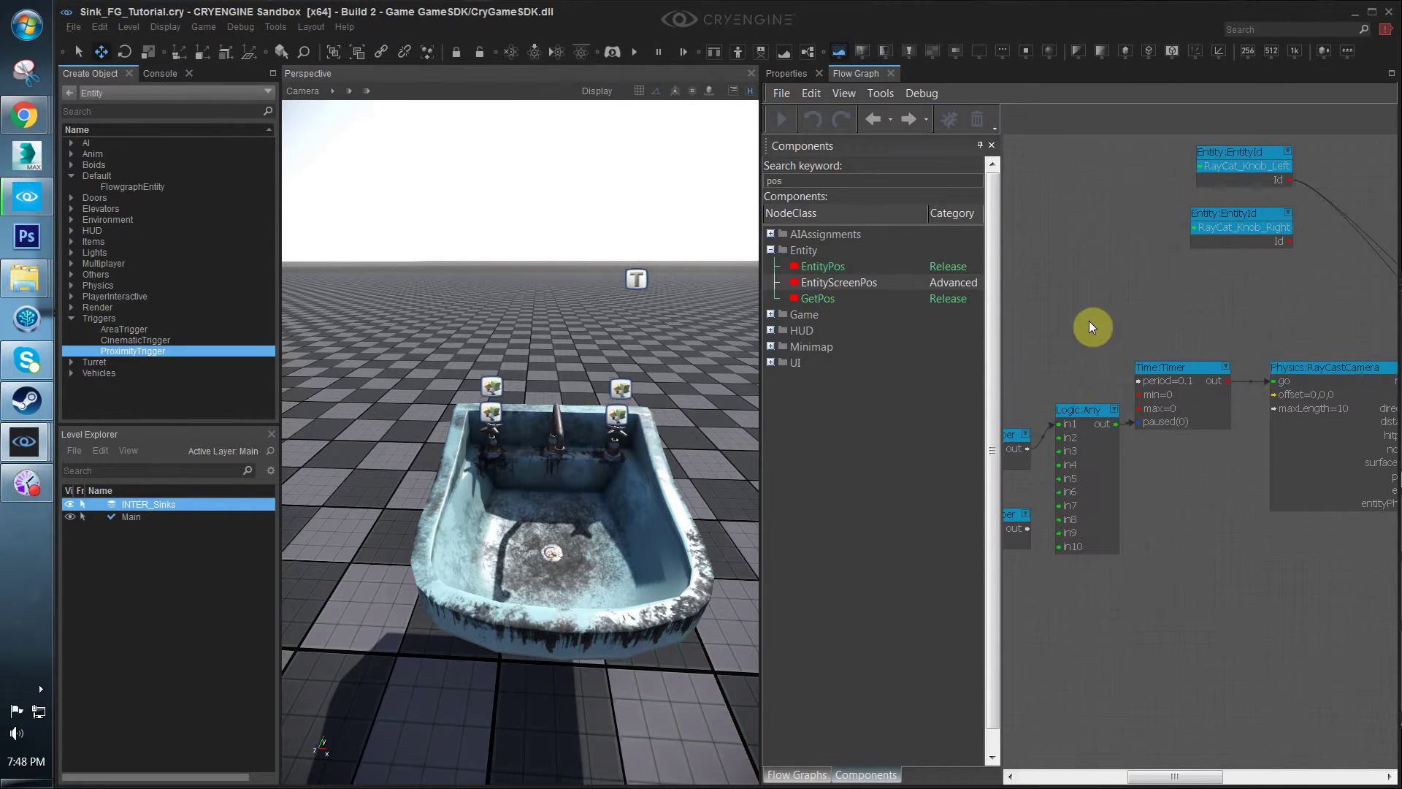
right_click_drag(1088, 327, 1326, 308)
scroll(1325, 309, "down", 3)
right_click_drag(1172, 327, 1295, 339)
scroll(1263, 378, "up", 1)
right_click_drag(1175, 378, 1075, 374)
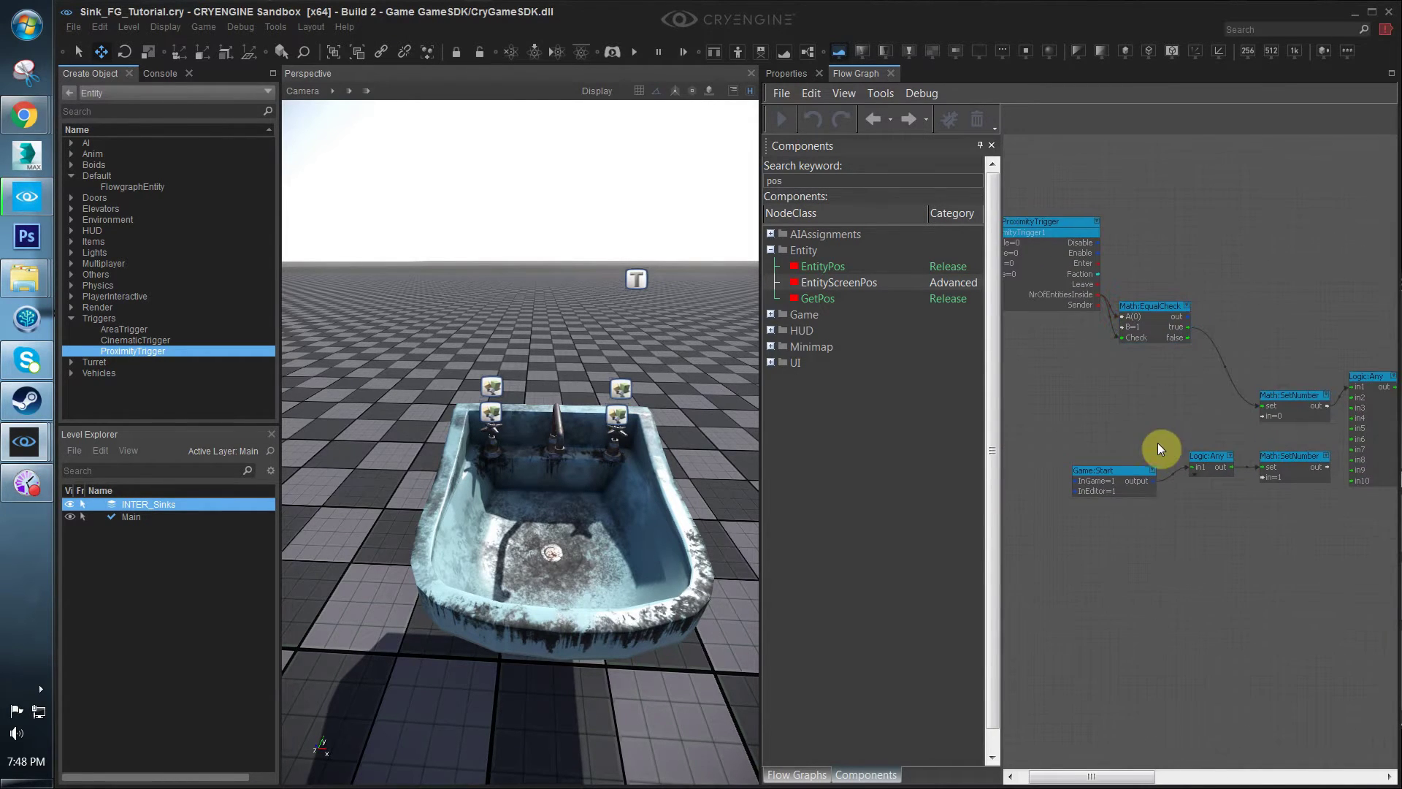
Link the trigger EqualCheck's false output to in2 of the Logic:Any node fed by Game:Start, moving Game:Start to make room
right_click_drag(1158, 443, 1132, 444)
left_click_drag(1097, 476, 1078, 490)
left_click(1204, 461)
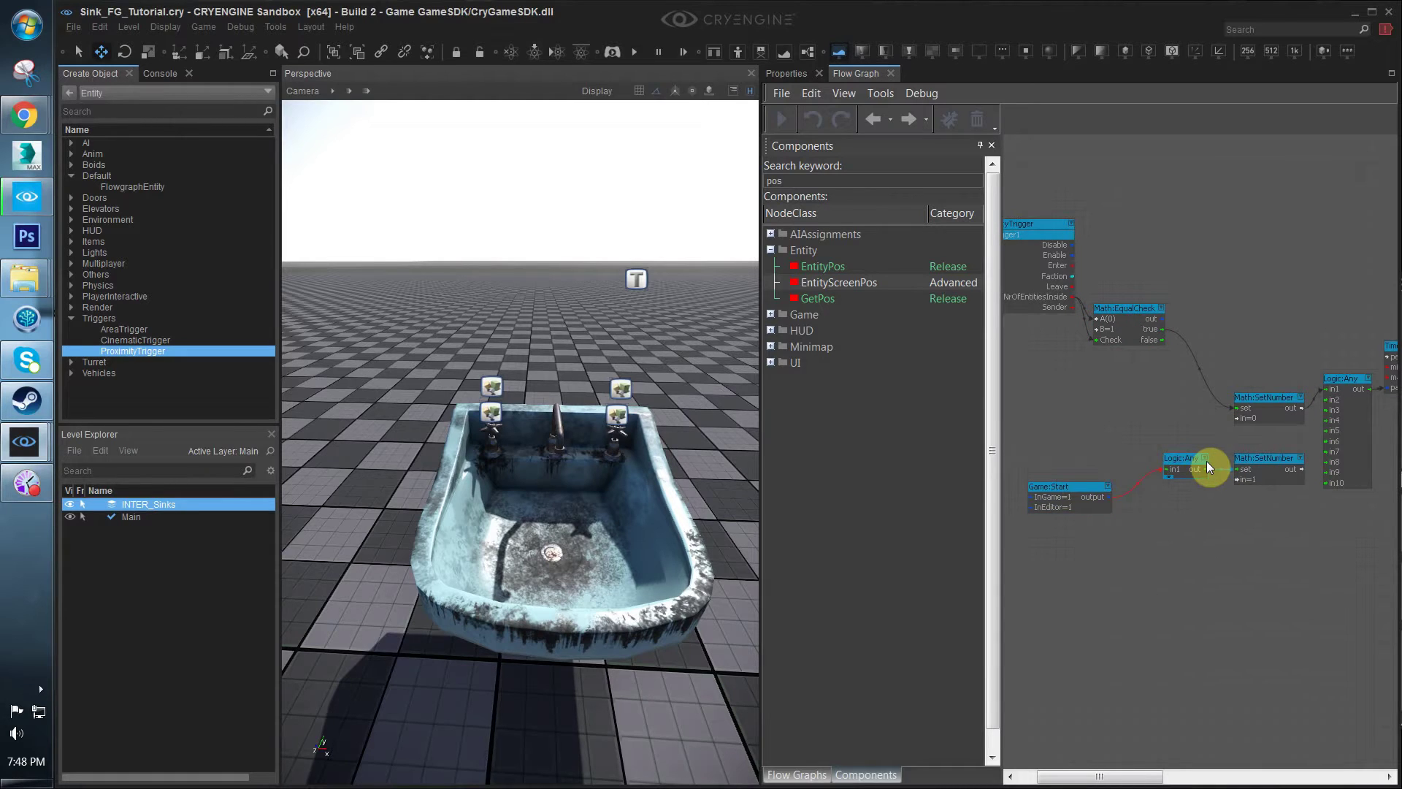
left_click(1206, 459)
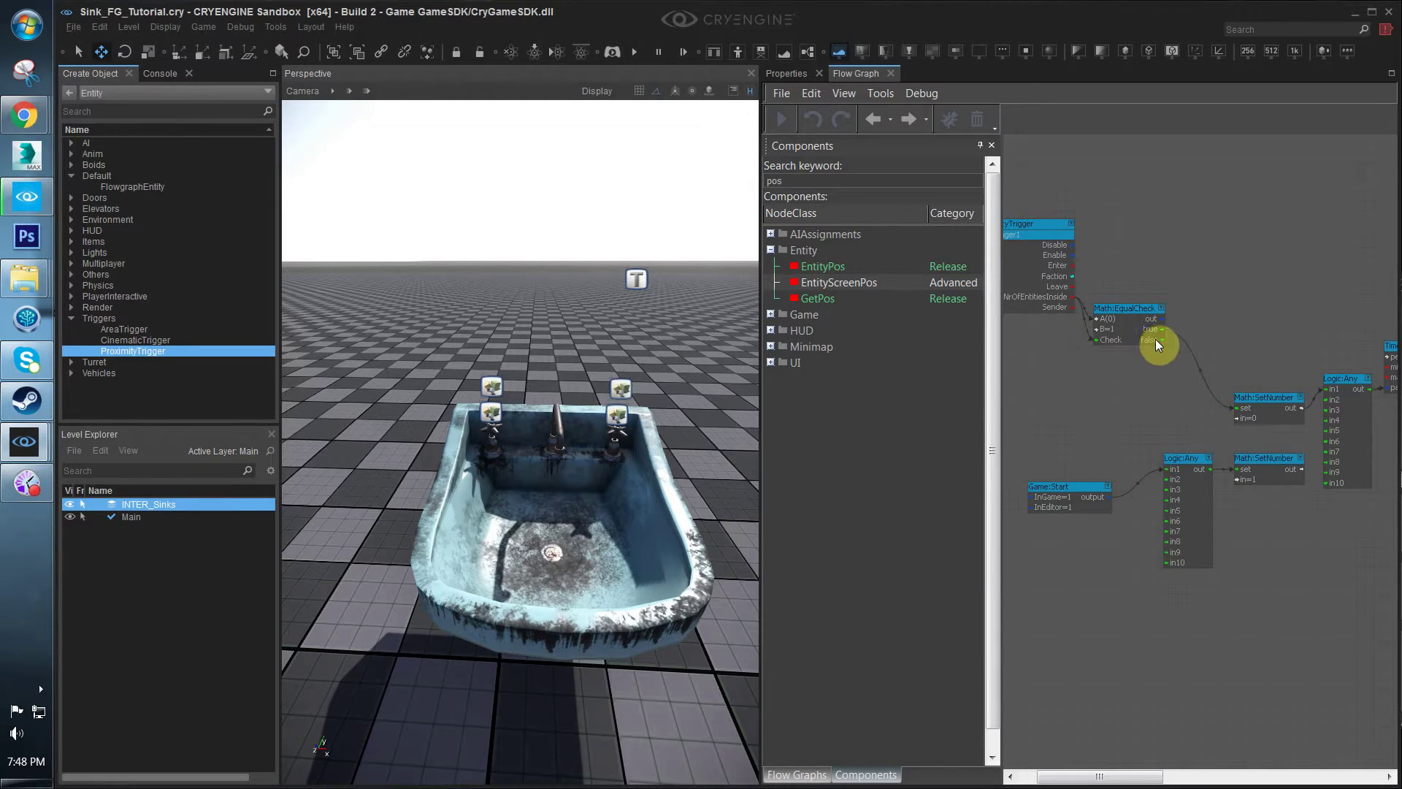
left_click_drag(1156, 340, 1167, 480)
left_click(1208, 458)
Set the Debug:DisplayMessage node's message to "Use" and its fontSize to 3
right_click_drag(1290, 531, 1159, 545)
right_click_drag(1211, 499, 1146, 519)
right_click_drag(1254, 443, 1116, 472)
right_click_drag(1231, 466, 1093, 482)
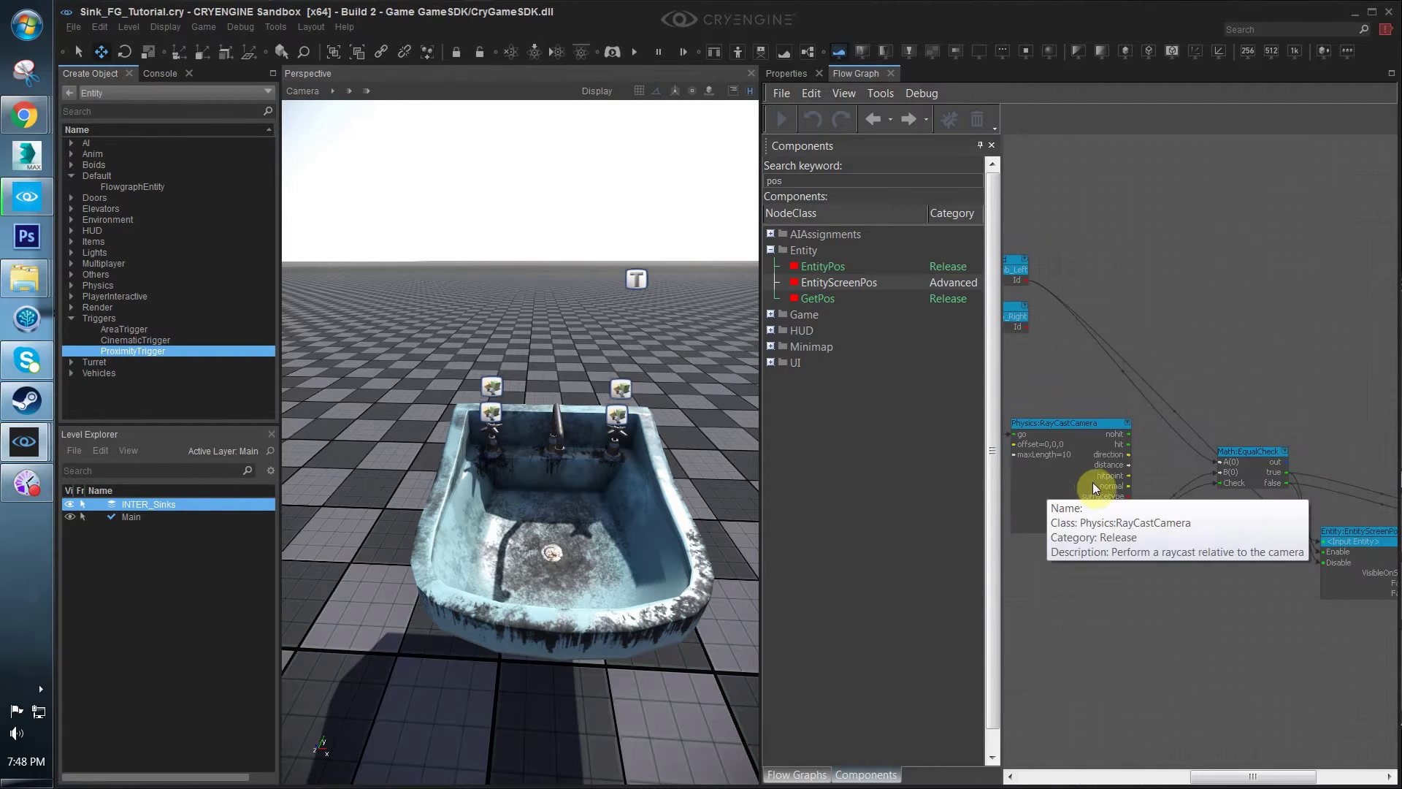
scroll(1123, 362, "down", 3)
right_click_drag(1299, 460, 1124, 428)
scroll(1124, 428, "down", 1)
scroll(1117, 436, "up", 2)
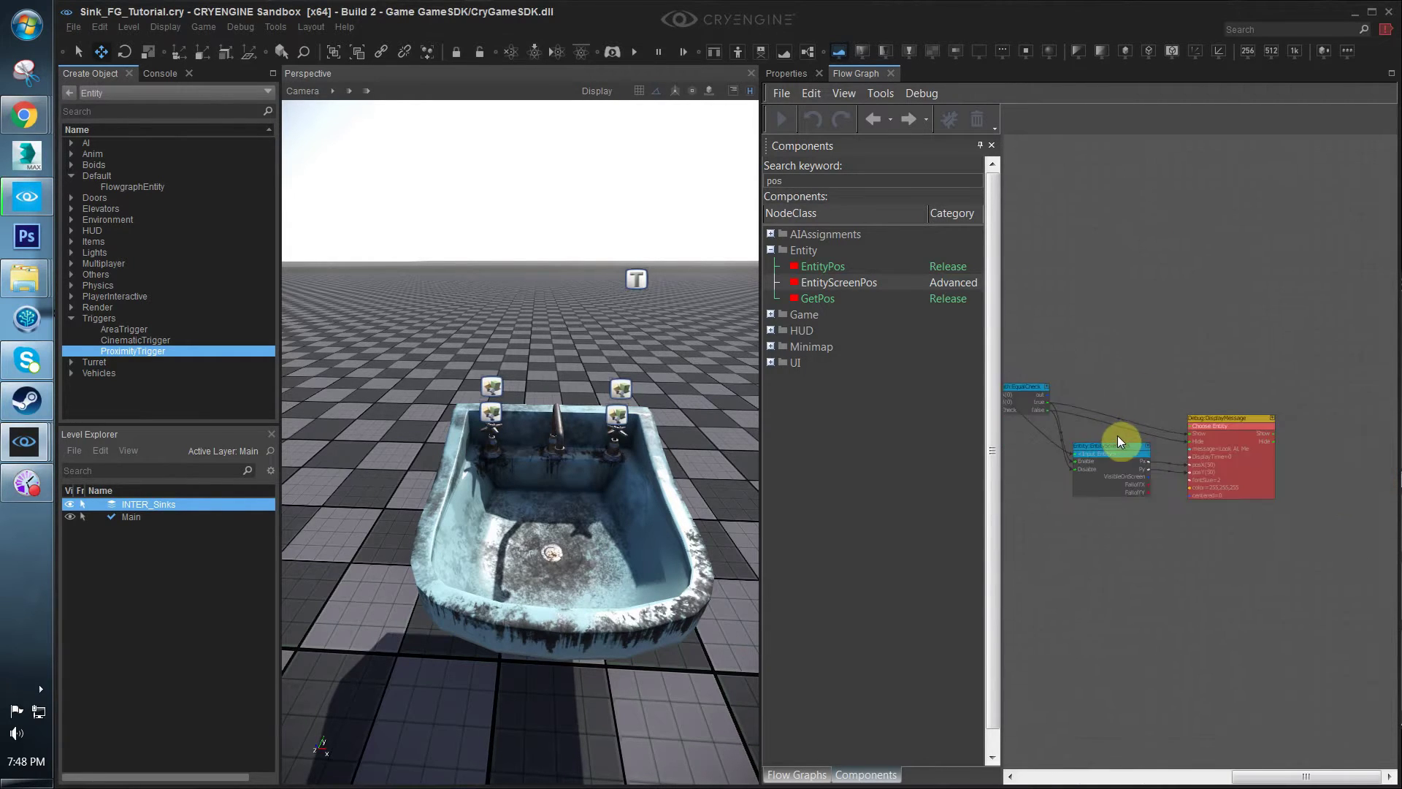
scroll(1044, 486, "up", 1)
right_click_drag(1190, 545, 1261, 551)
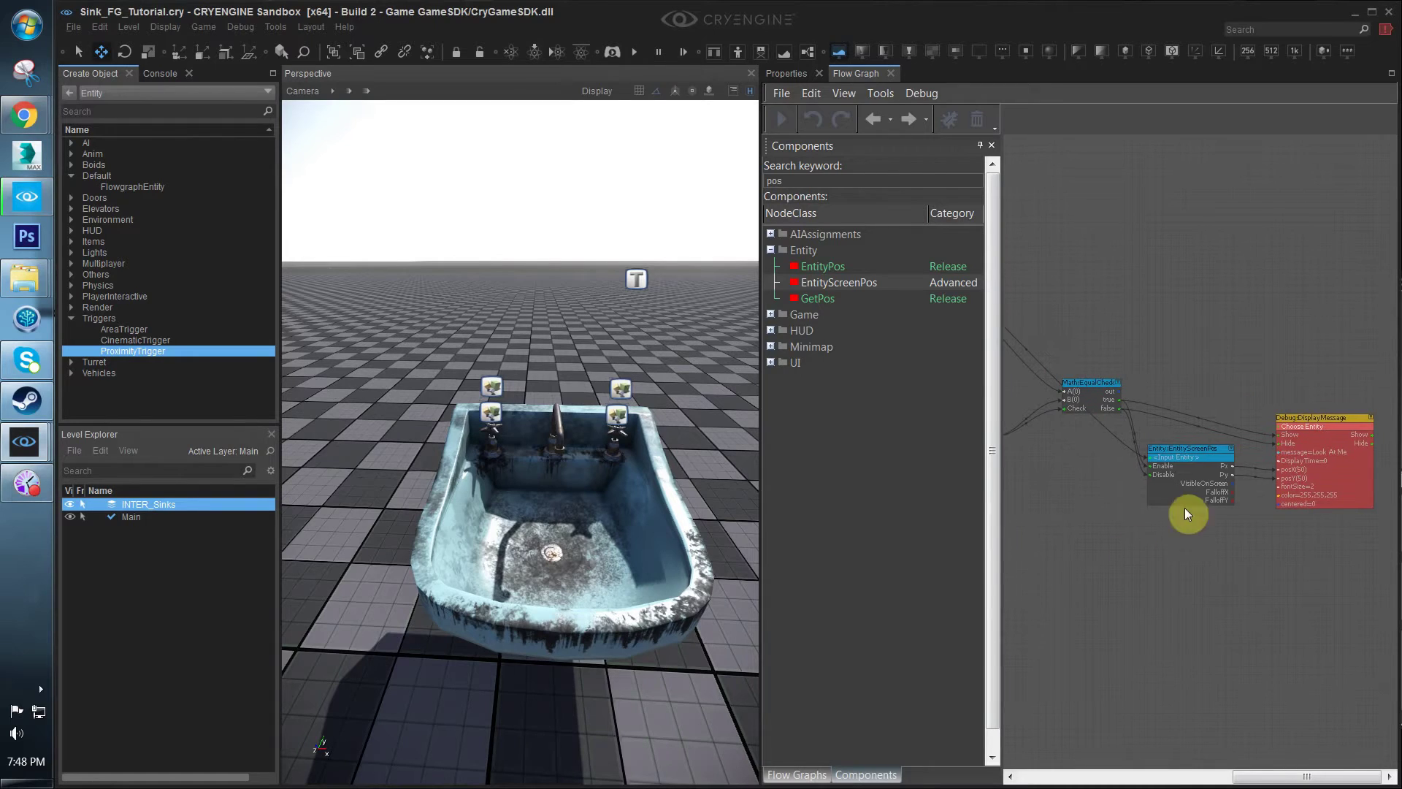
scroll(1322, 449, "up", 2)
left_click(1316, 454)
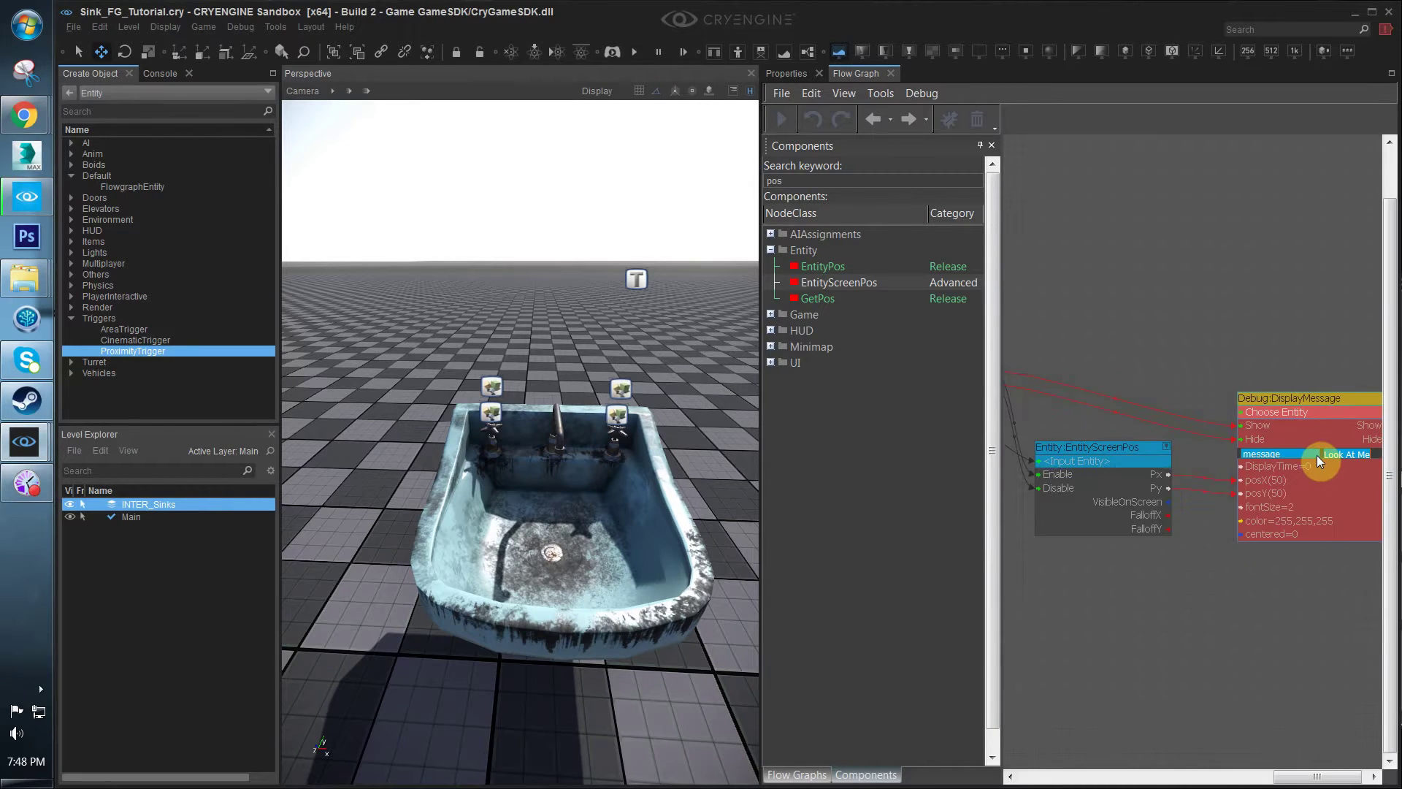
type("use")
left_click(1290, 505)
type("3")
Change the Debug:DisplayMessage node's color to a custom dark blue of 0,27,85
left_click(1331, 516)
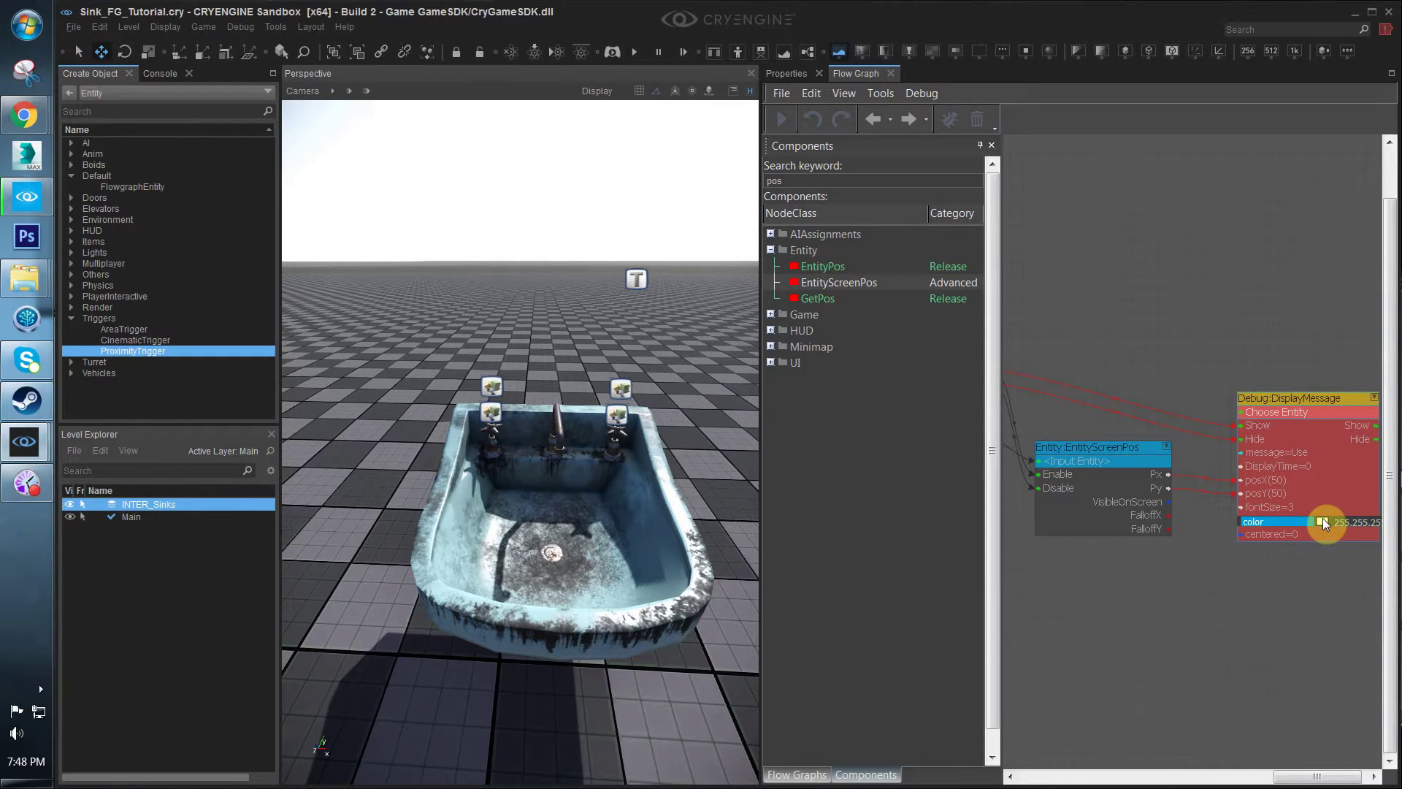
left_click(1323, 521)
left_click_drag(655, 337, 679, 326)
left_click(764, 392)
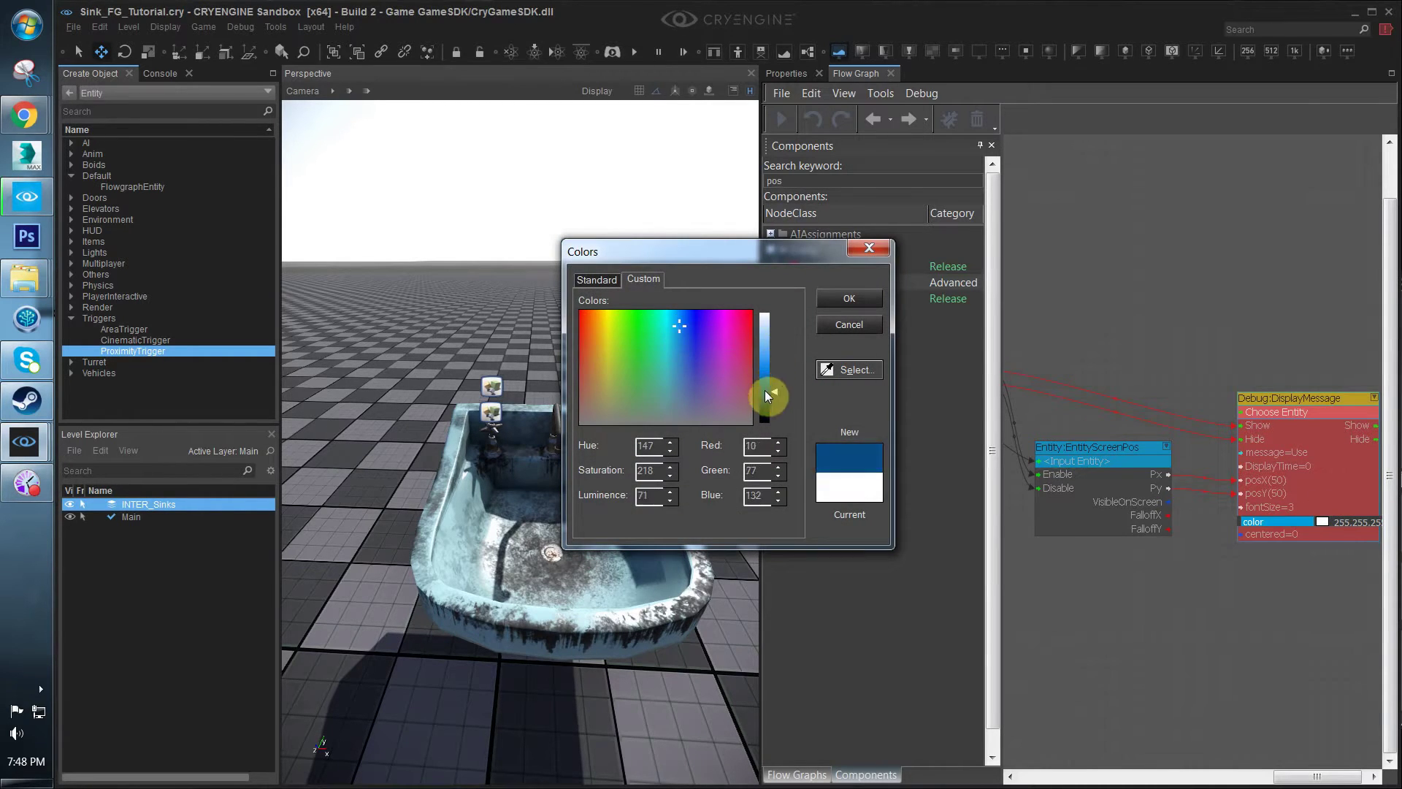
left_click_drag(764, 390, 764, 384)
left_click(842, 301)
left_click(1059, 677)
right_click_drag(525, 438, 552, 455)
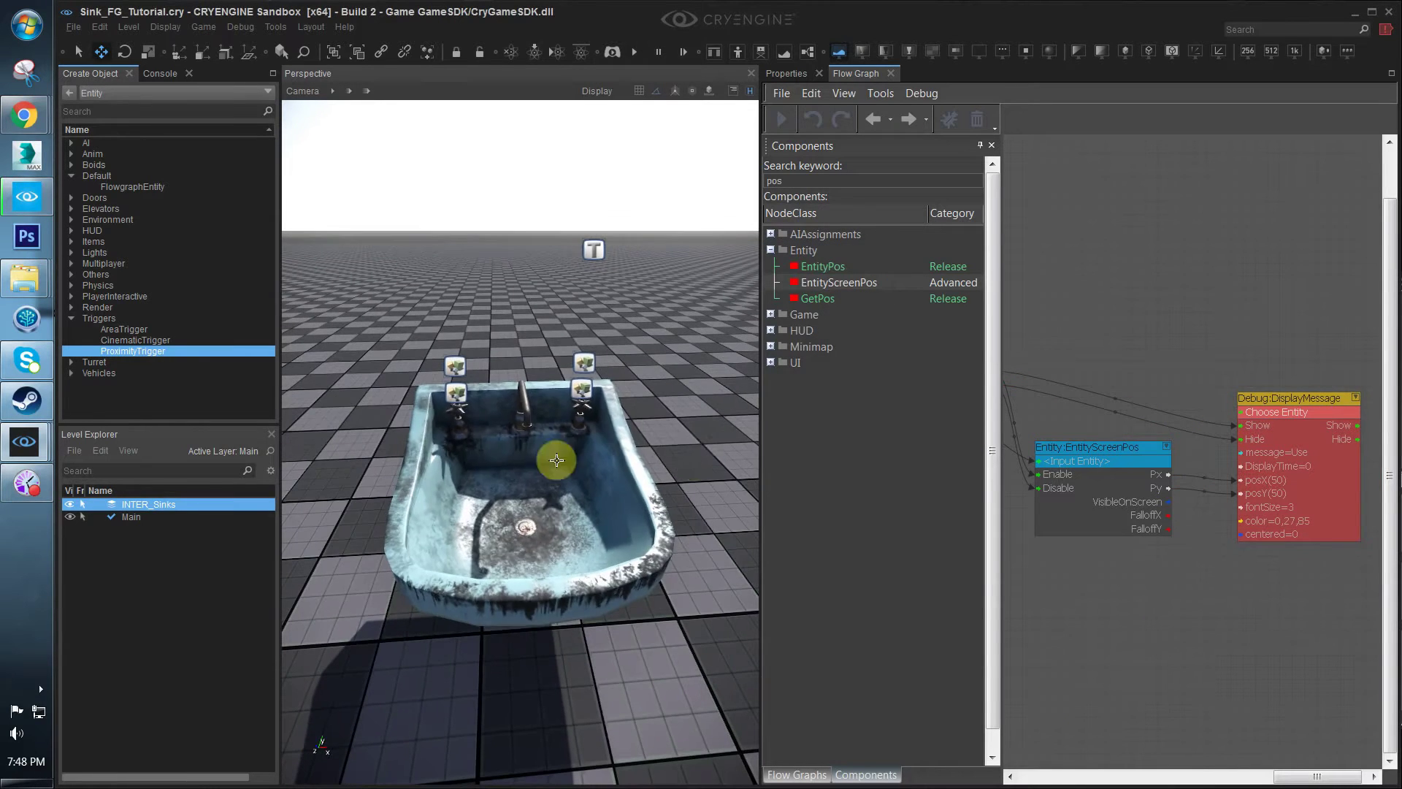
scroll(1019, 404, "down", 4)
right_click_drag(1019, 404, 1136, 440)
scroll(1293, 418, "down", 5)
scroll(1136, 440, "up", 3)
scroll(1292, 444, "up", 3)
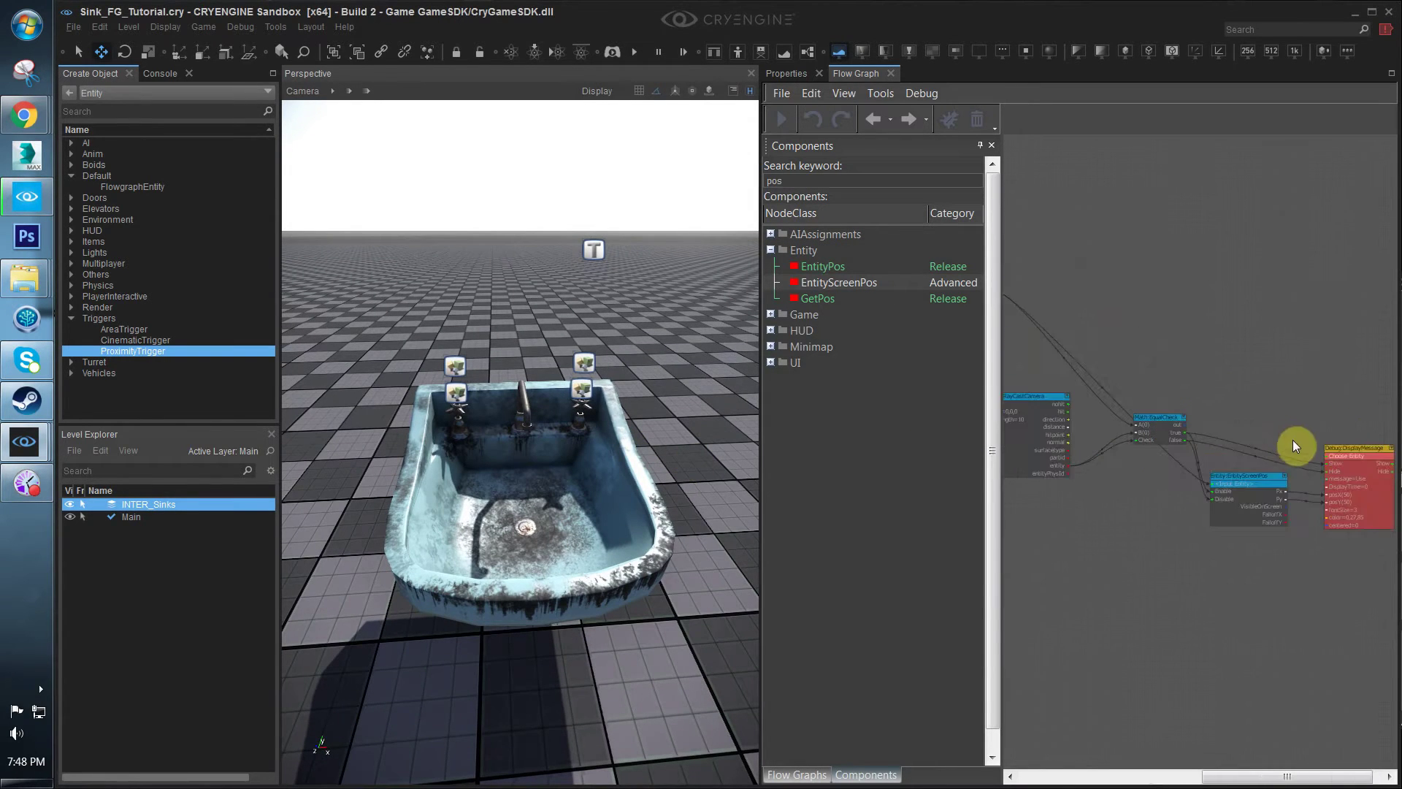
left_click(567, 538)
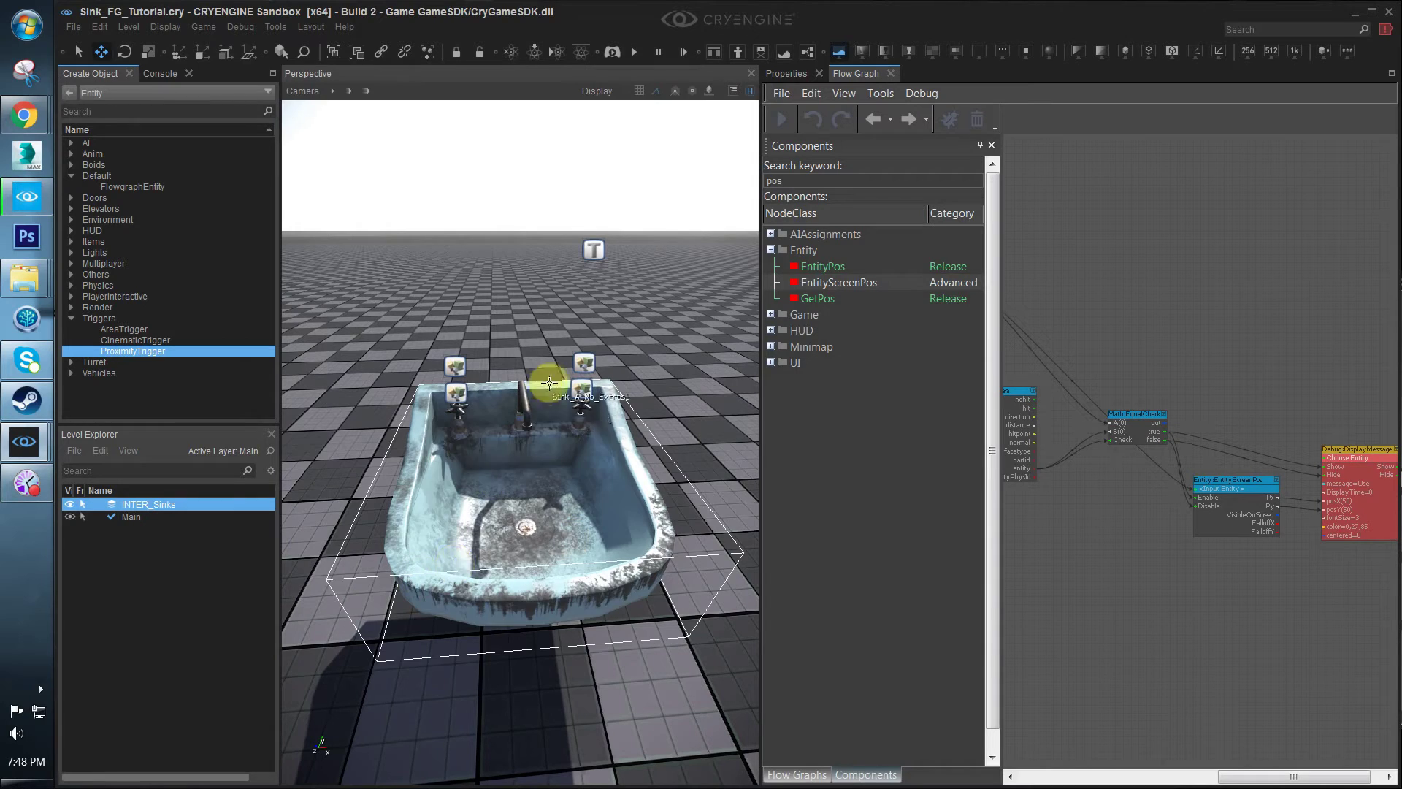
left_click(720, 470)
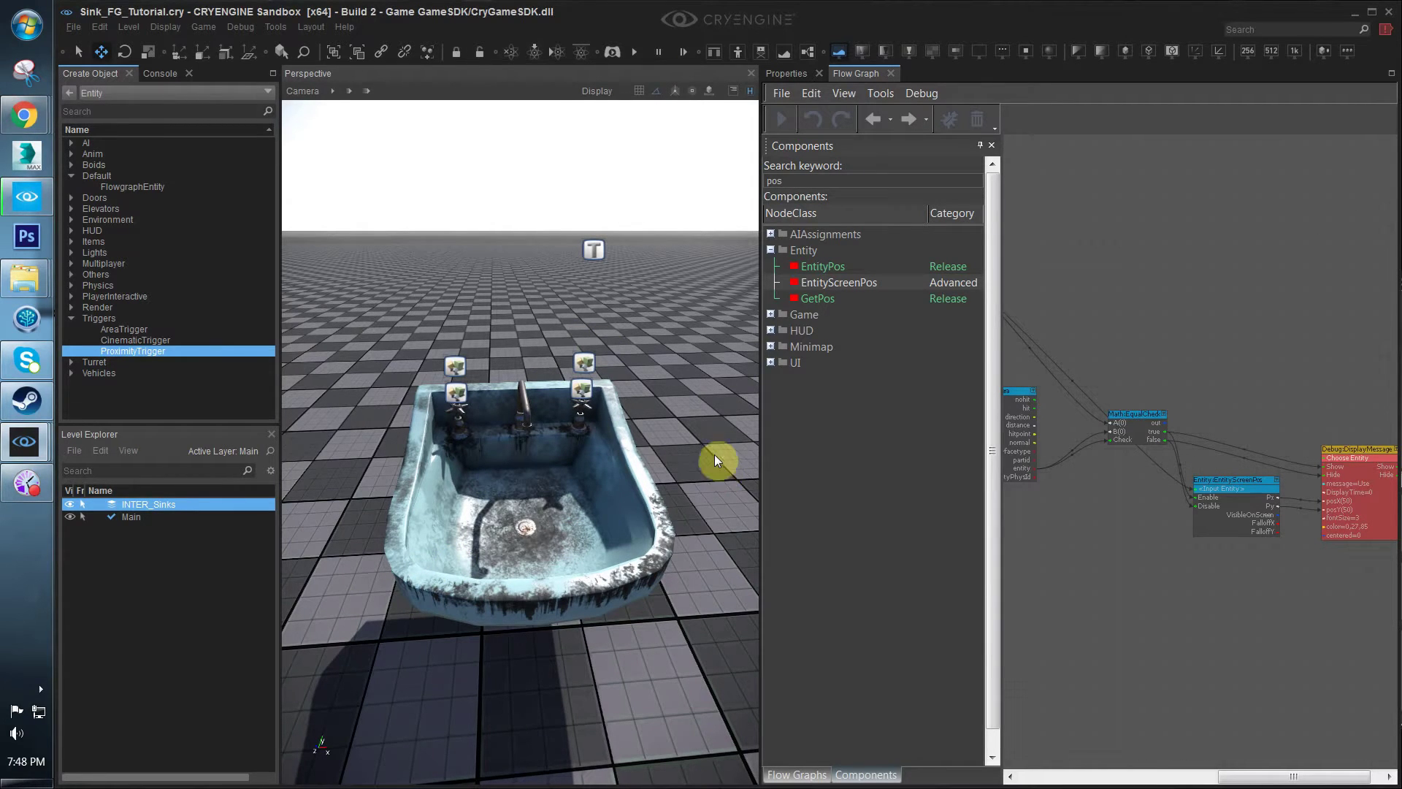
Add an Input:MouseButtonInfo node below the Physics:RayCastCamera node
scroll(1063, 489, "down", 1)
right_click_drag(1024, 545, 1091, 555)
right_click_drag(1022, 583, 1130, 525)
key("q")
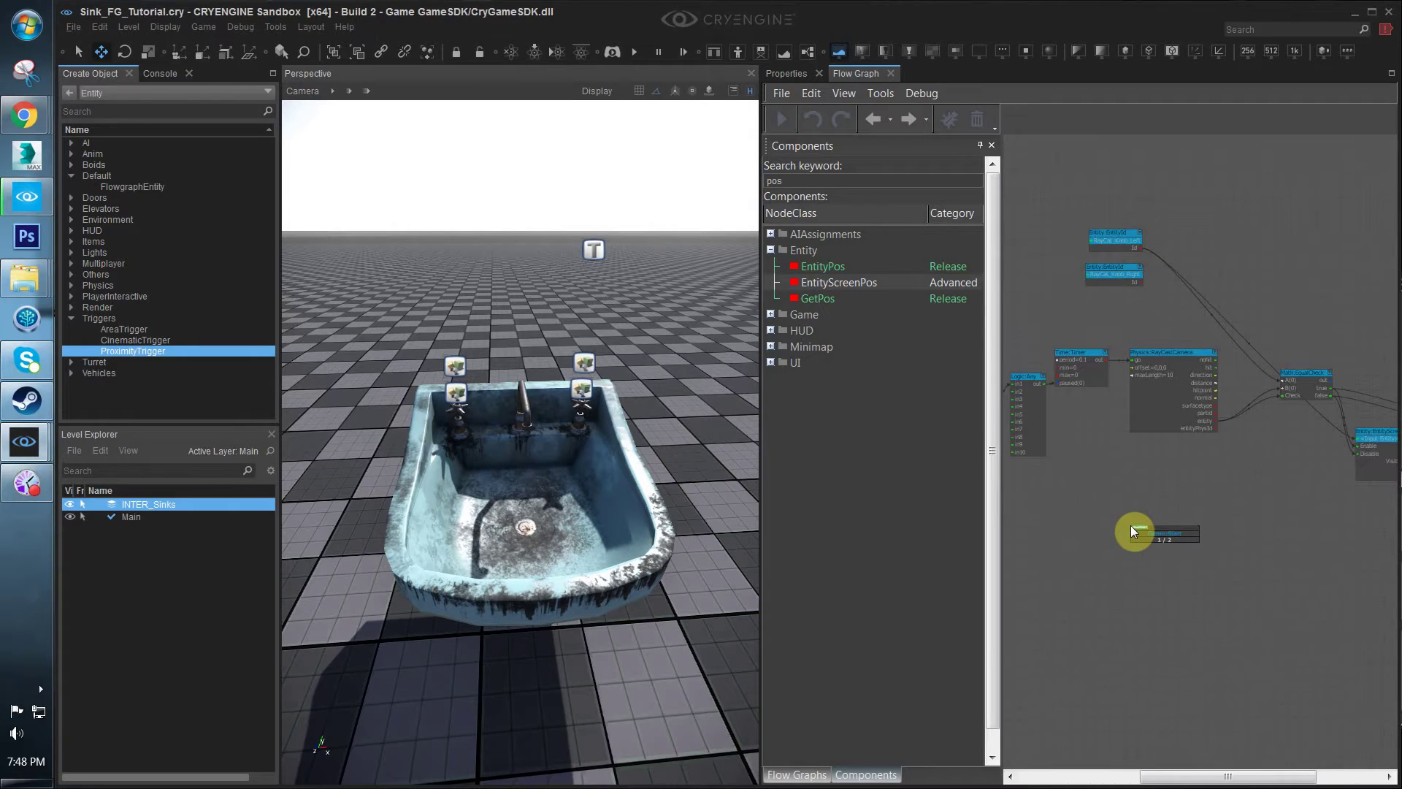
key("q")
key("BackSpace")
key("Return")
scroll(1185, 480, "up", 2)
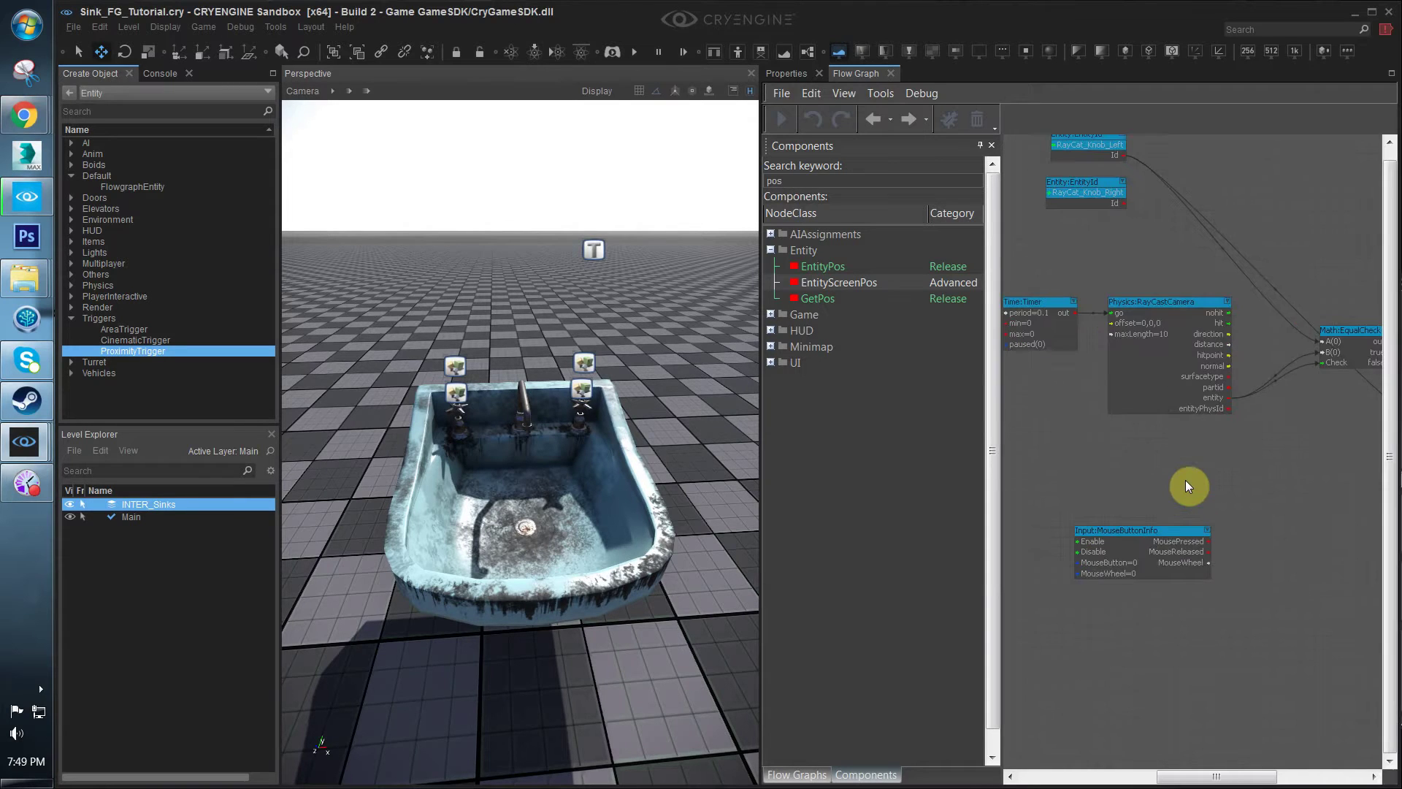
left_click_drag(1128, 534, 1176, 503)
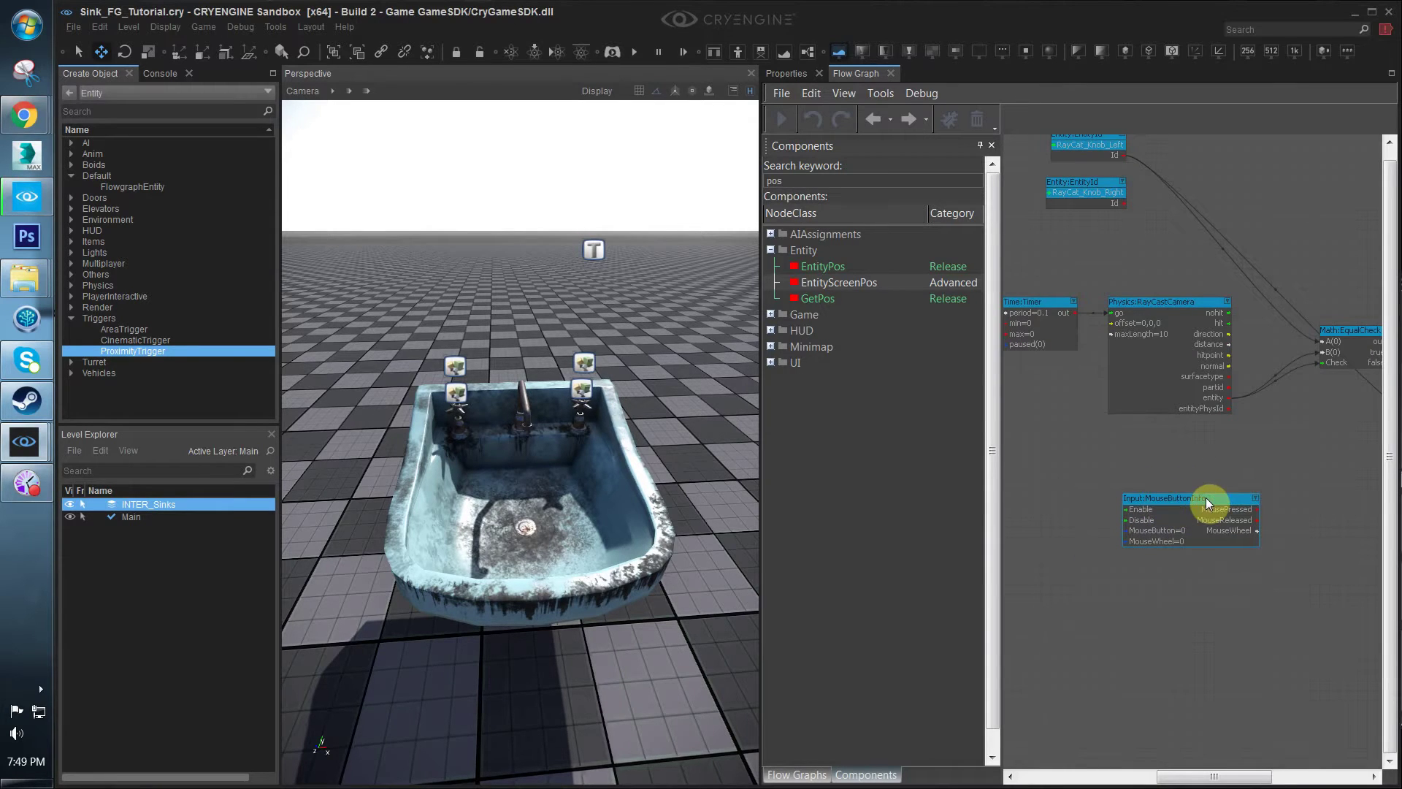
Move the Input:MouseButtonInfo node above the Physics:RayCastCamera node
middle_click_drag(1217, 467, 1181, 476)
middle_click_drag(1230, 297, 1222, 397)
scroll(1221, 374, "down", 6)
scroll(1227, 359, "up", 2)
left_click_drag(1259, 328, 1199, 352)
Link the trigger EqualCheck's true output to Enable and its false output to Disable on the Input:MouseButtonInfo node
middle_click_drag(1130, 387, 1220, 381)
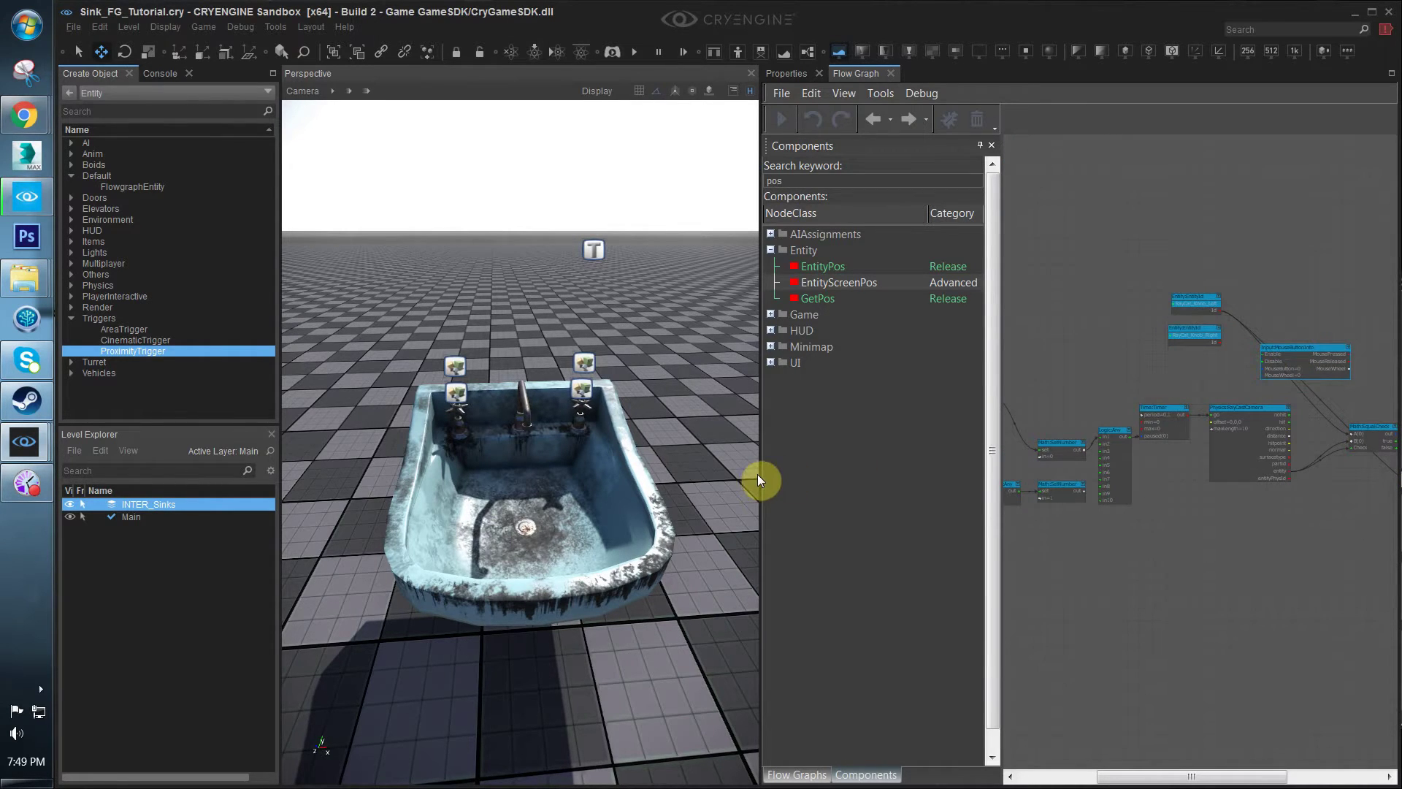
middle_click_drag(1147, 443, 1229, 430)
middle_click_drag(1106, 387, 1160, 405)
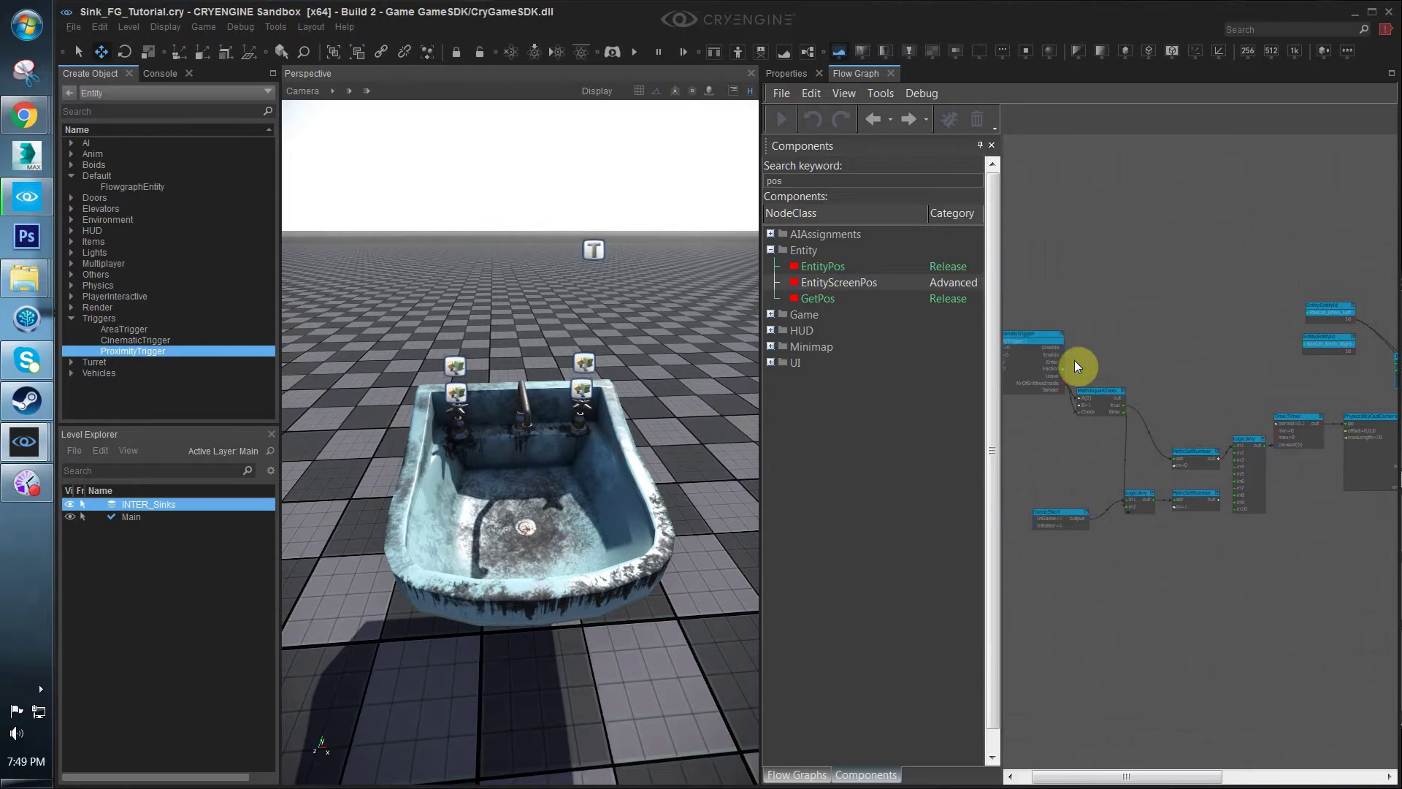
right_click_drag(1162, 407, 1064, 441)
left_click_drag(1024, 440, 1321, 400)
left_click_drag(1022, 445, 1307, 406)
right_click_drag(1228, 559, 1131, 517)
scroll(1219, 523, "up", 2)
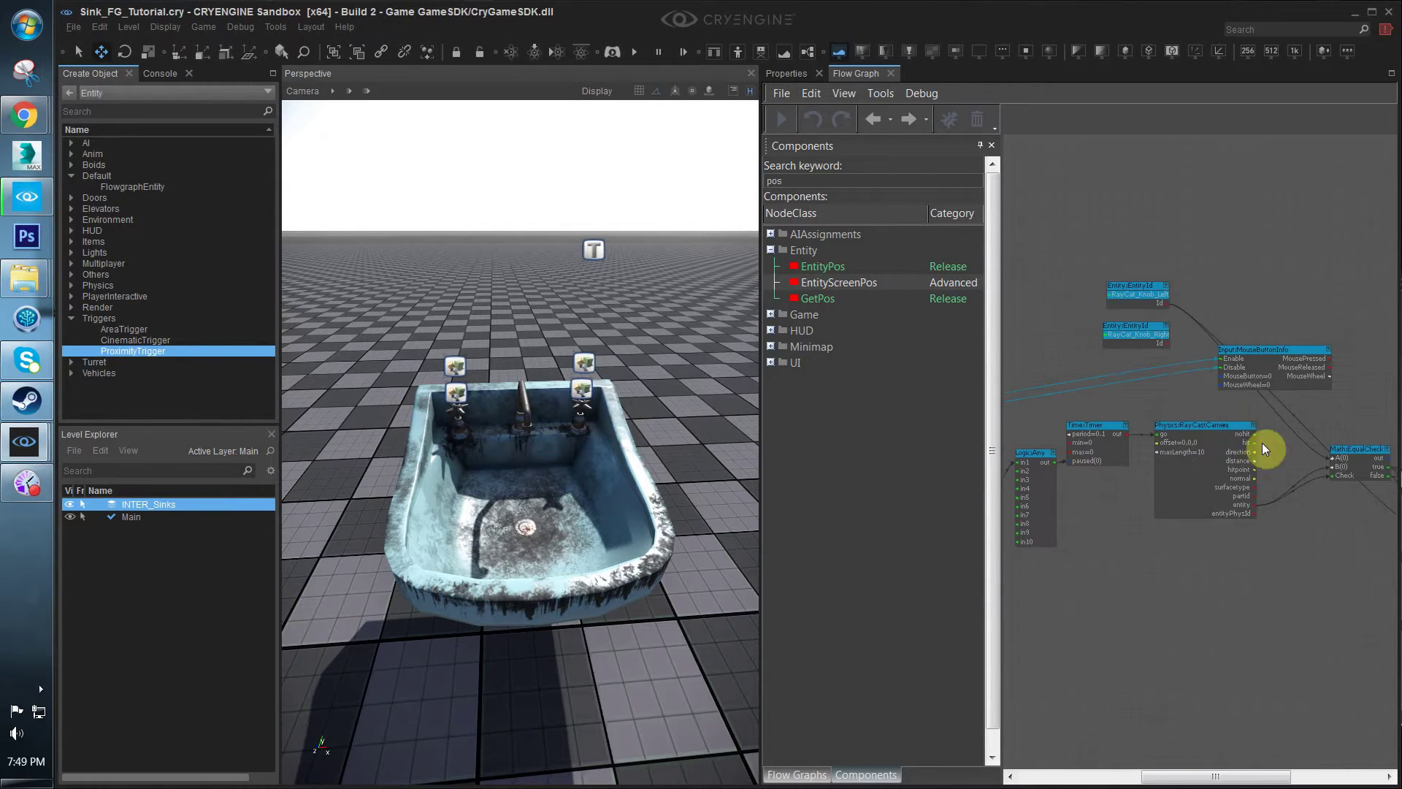
Place Input:MouseButtonInfo directly above Physics:RayCastCamera and move the two knob Entity:EntityId nodes higher to clear space
right_click_drag(1276, 359, 1241, 366)
left_click_drag(1241, 366, 1178, 381)
left_click(1110, 396)
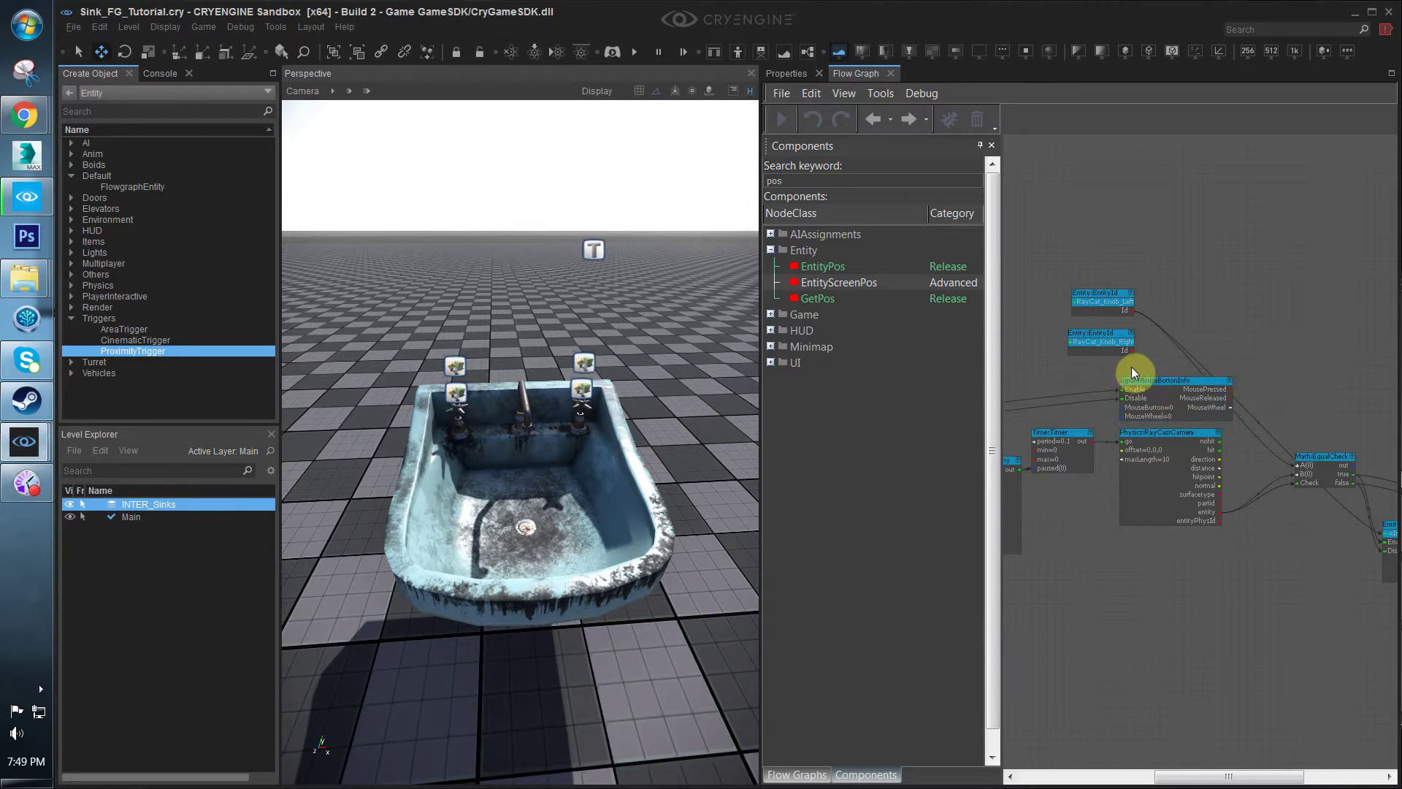
left_click_drag(1181, 207, 993, 380)
left_click_drag(1102, 335, 1013, 264)
left_click(1170, 315)
right_click_drag(1171, 319, 1256, 313)
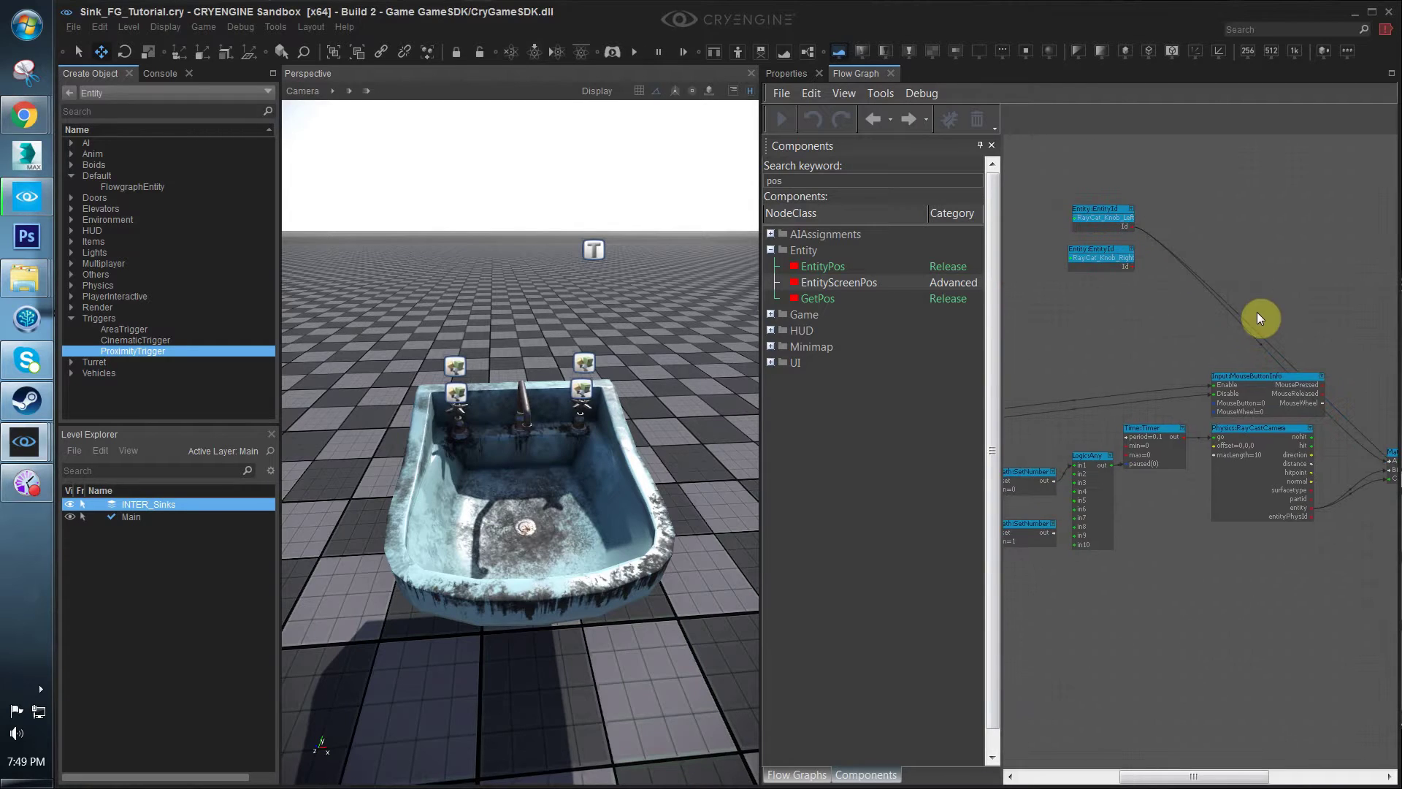
Review the node chain from the proximity trigger through the raycast to Debug:DisplayMessage, and the left knob's raycast entity in the viewport
scroll(1256, 313, "down", 2)
scroll(1142, 256, "up", 1)
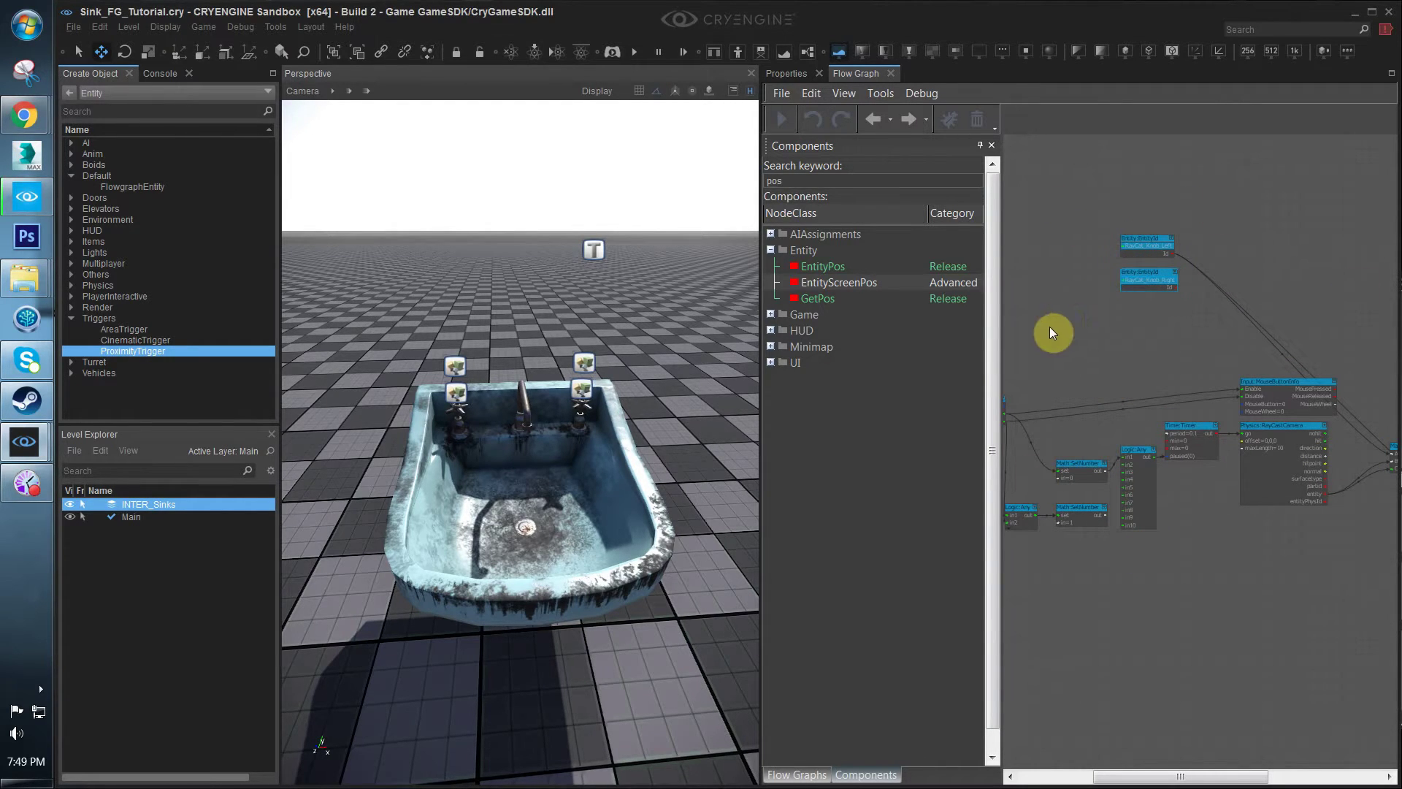
right_click_drag(1268, 362, 1230, 323)
scroll(1070, 326, "down", 3)
scroll(1215, 474, "up", 3)
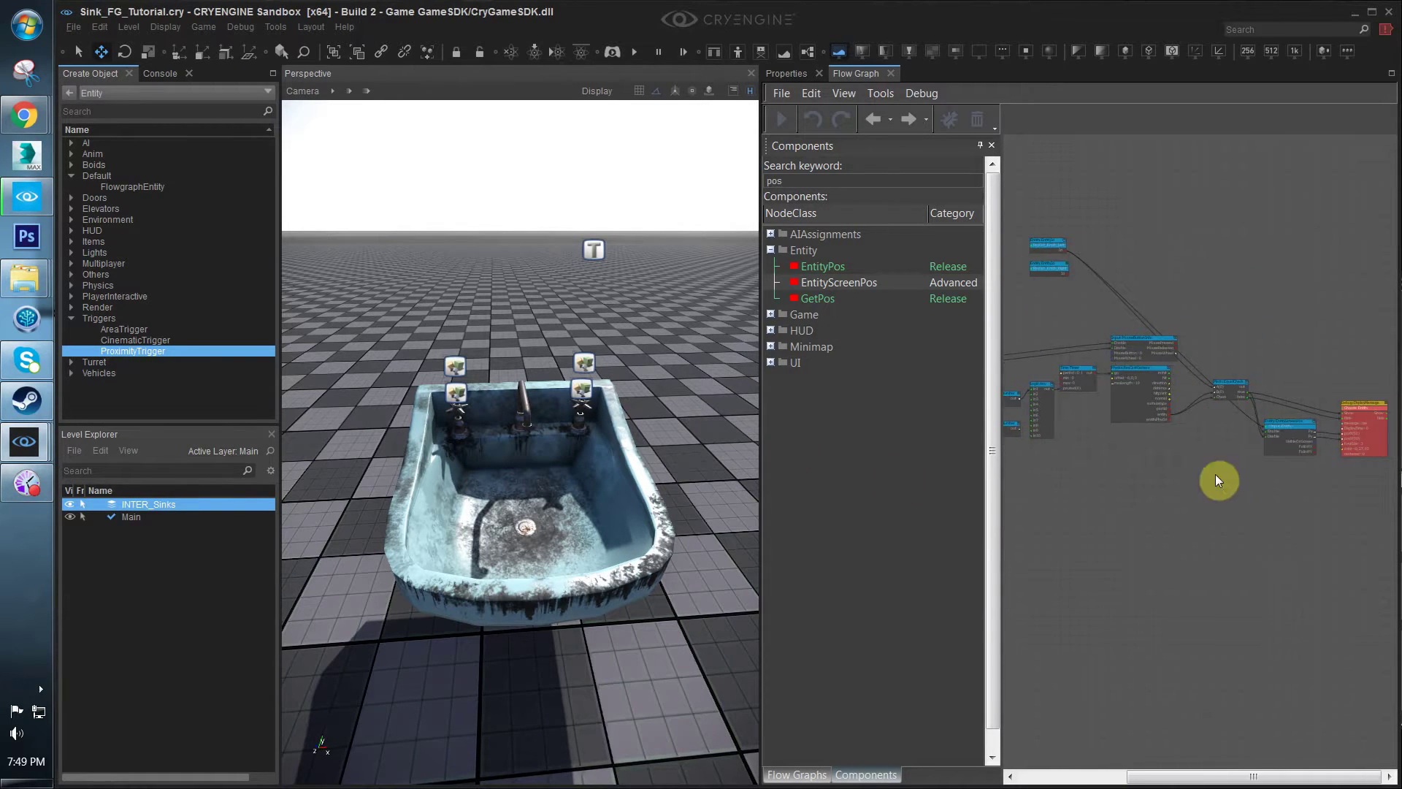
scroll(1302, 482, "up", 4)
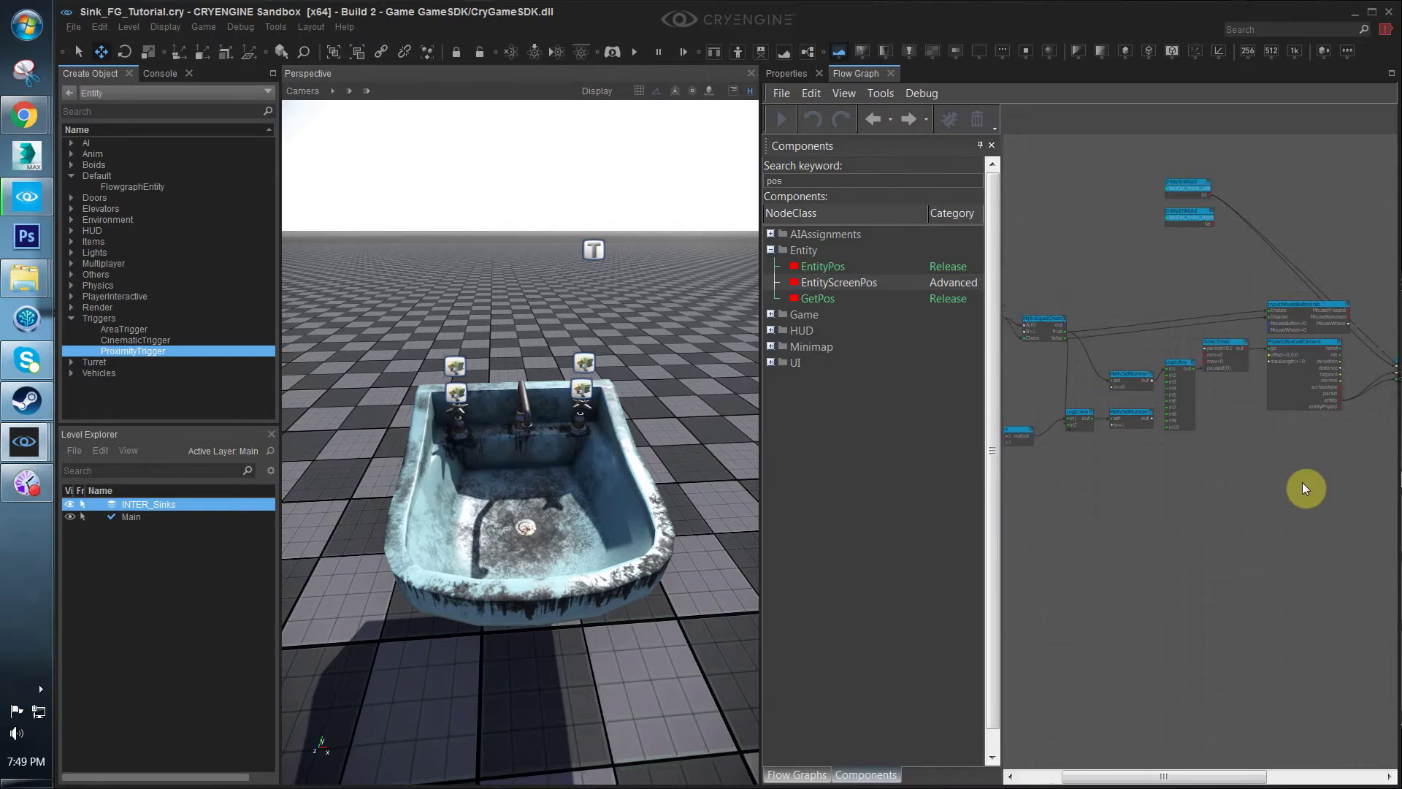
scroll(1143, 407, "down", 4)
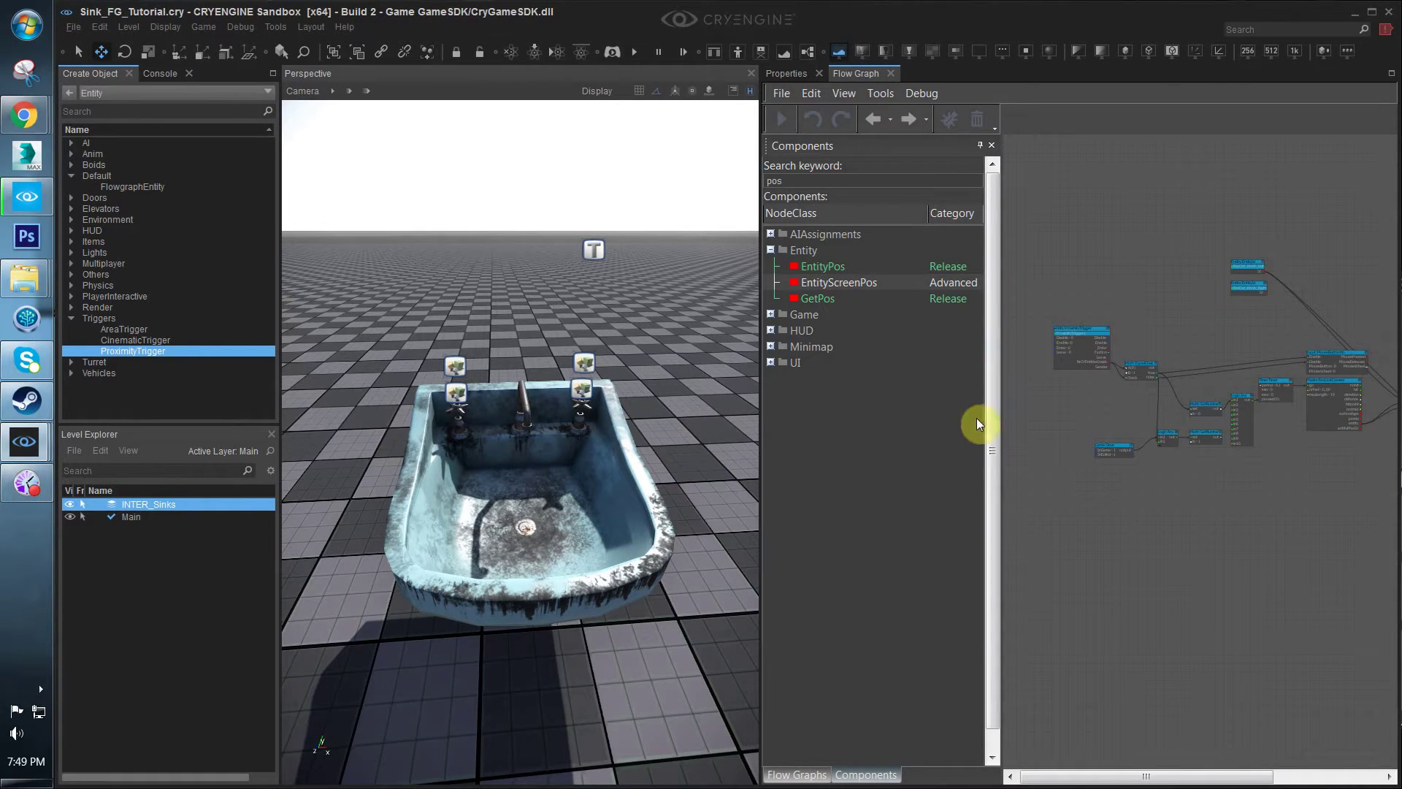
scroll(1145, 476, "up", 5)
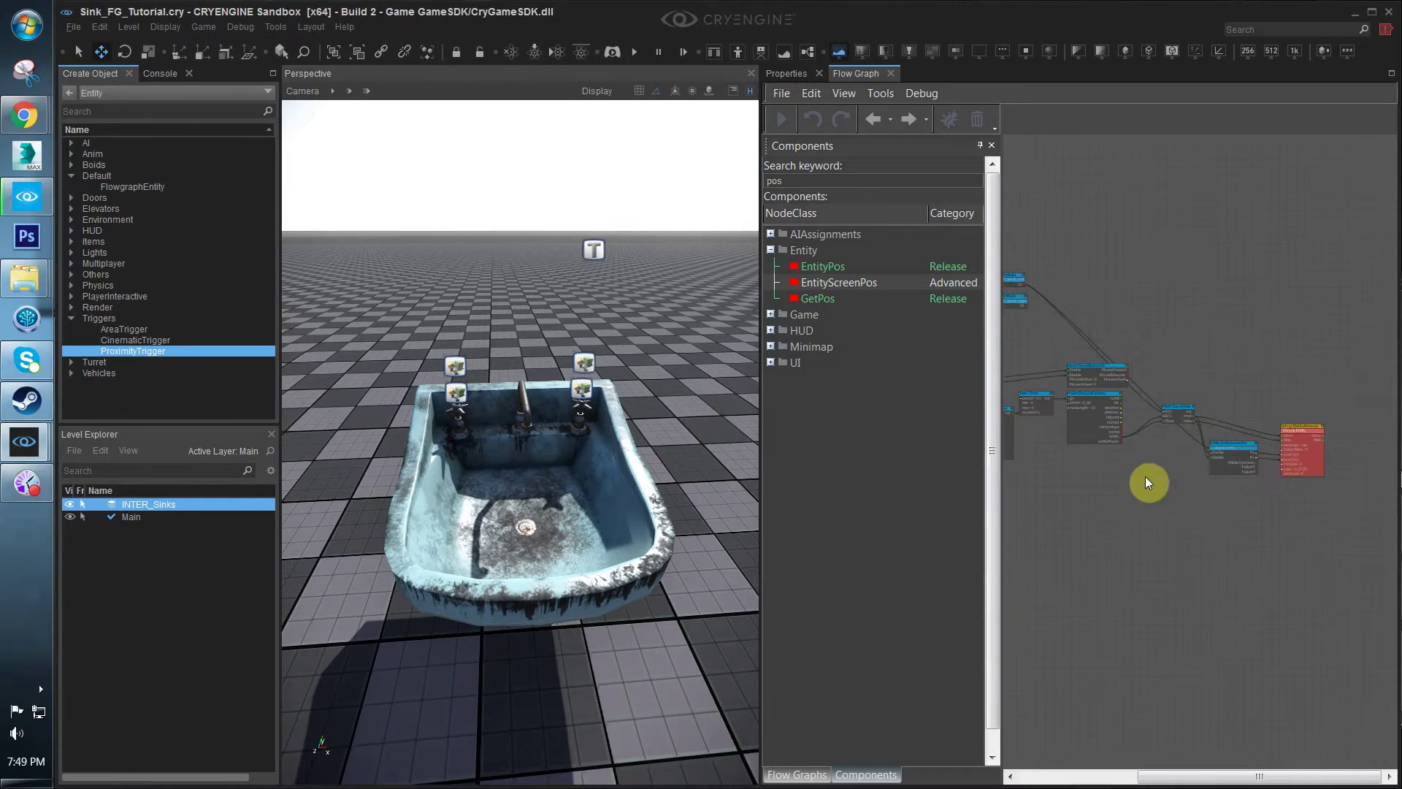
left_click_drag(1286, 374, 1080, 537)
left_click_drag(1125, 427, 1158, 426)
left_click(1159, 336)
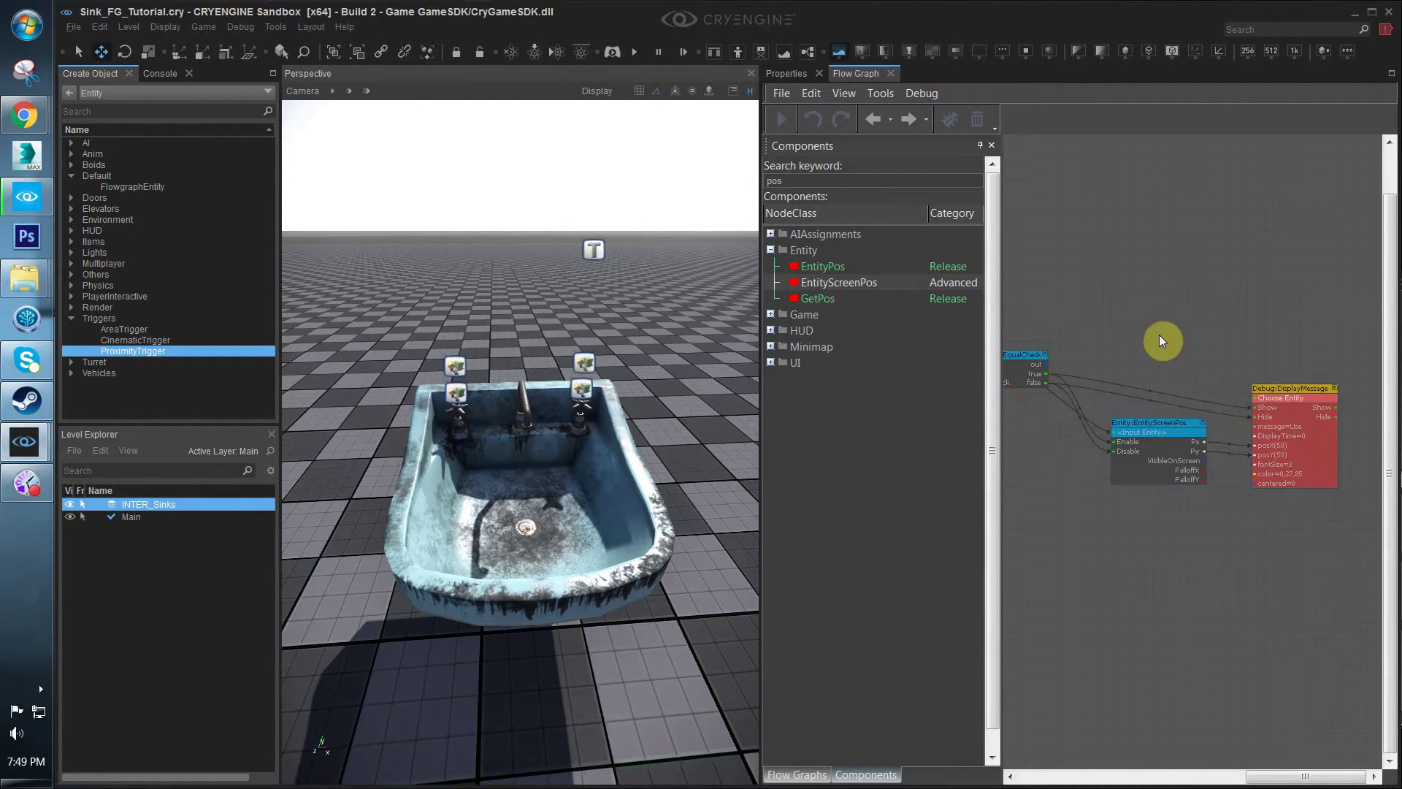
left_click(455, 365)
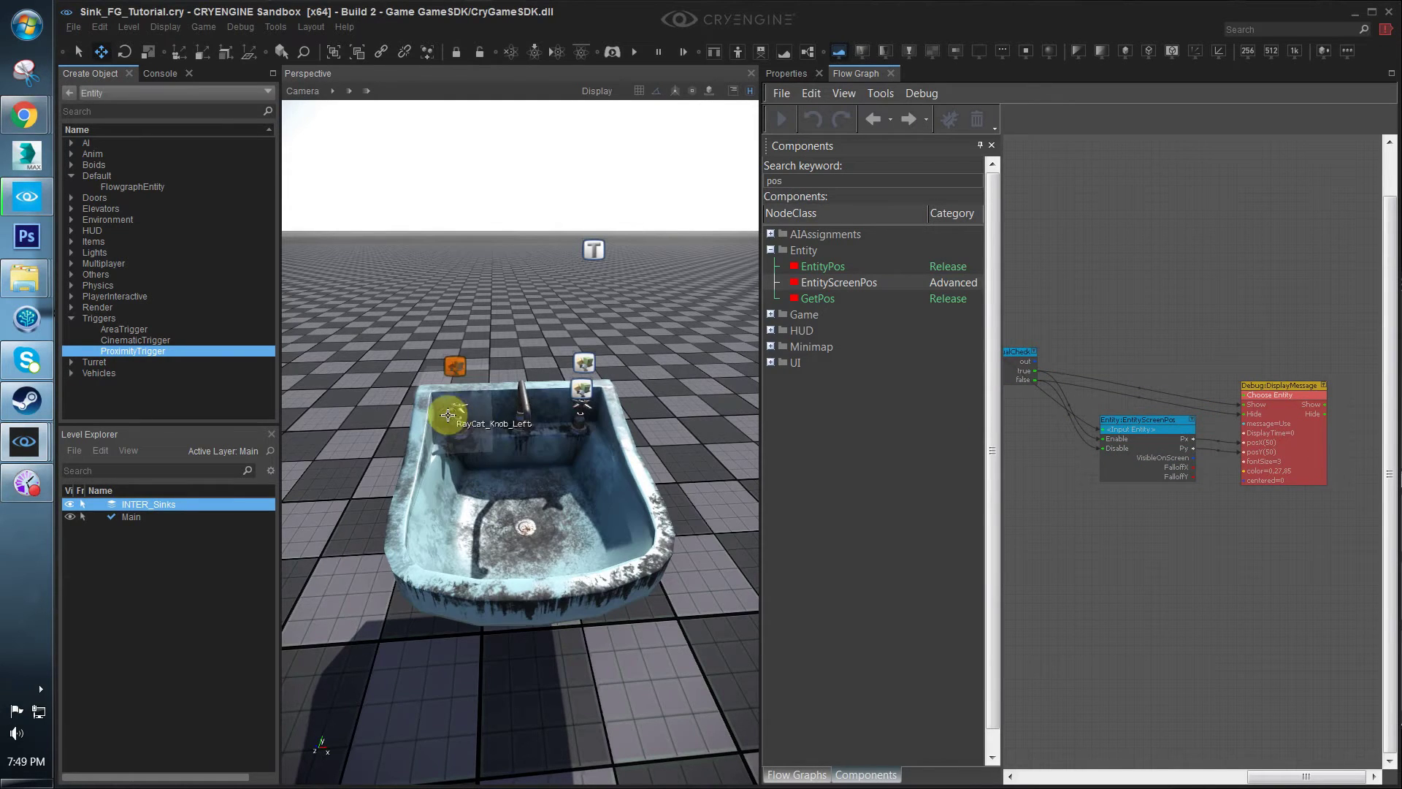
middle_click_drag(1160, 346, 1246, 338)
scroll(1276, 350, "down", 3)
scroll(1251, 342, "up", 2)
scroll(1274, 349, "down", 1)
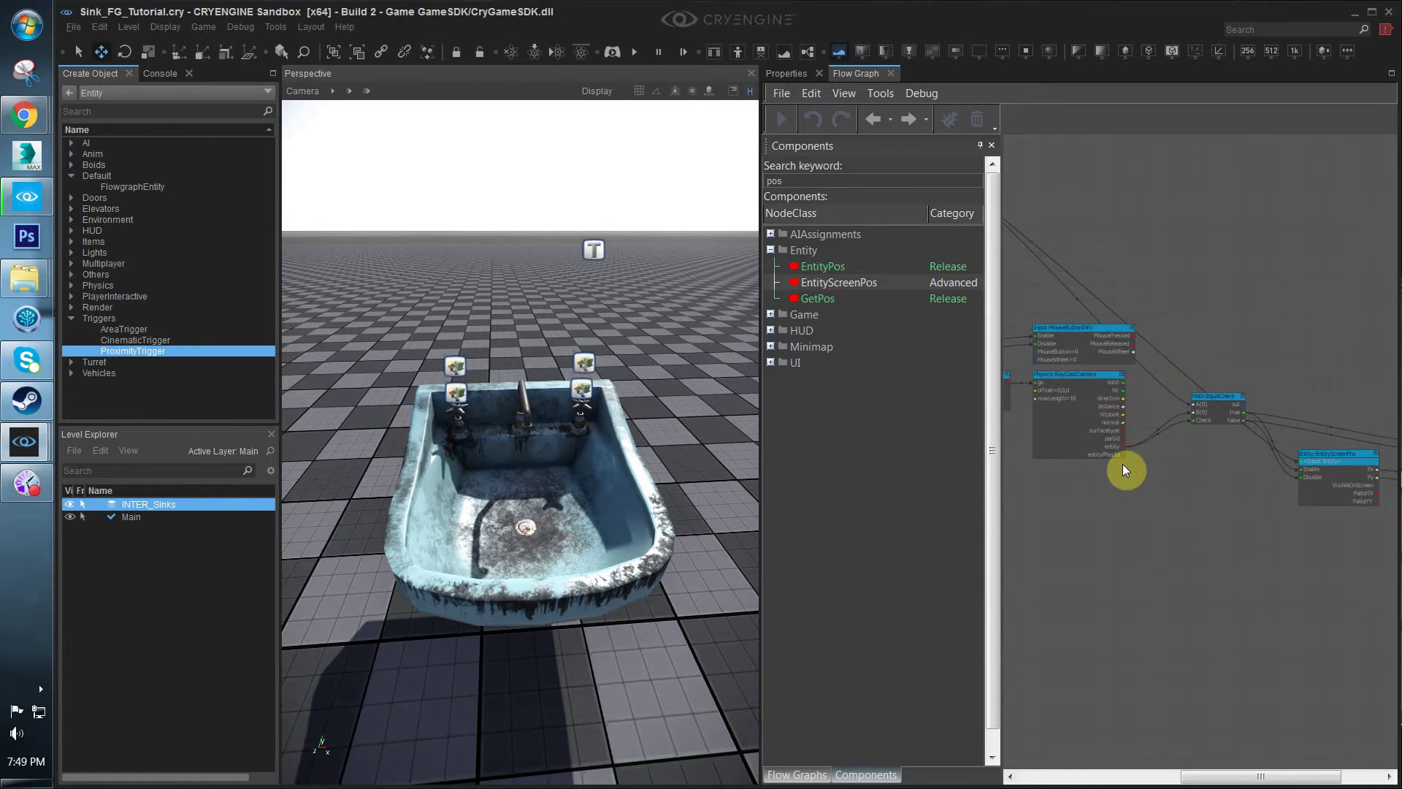
Paste a copy of the raycast's Math:EqualCheck node beside Input:MouseButtonInfo and link MousePressed to its A input
middle_click_drag(1123, 465, 1164, 466)
middle_click_drag(1084, 400, 1201, 401)
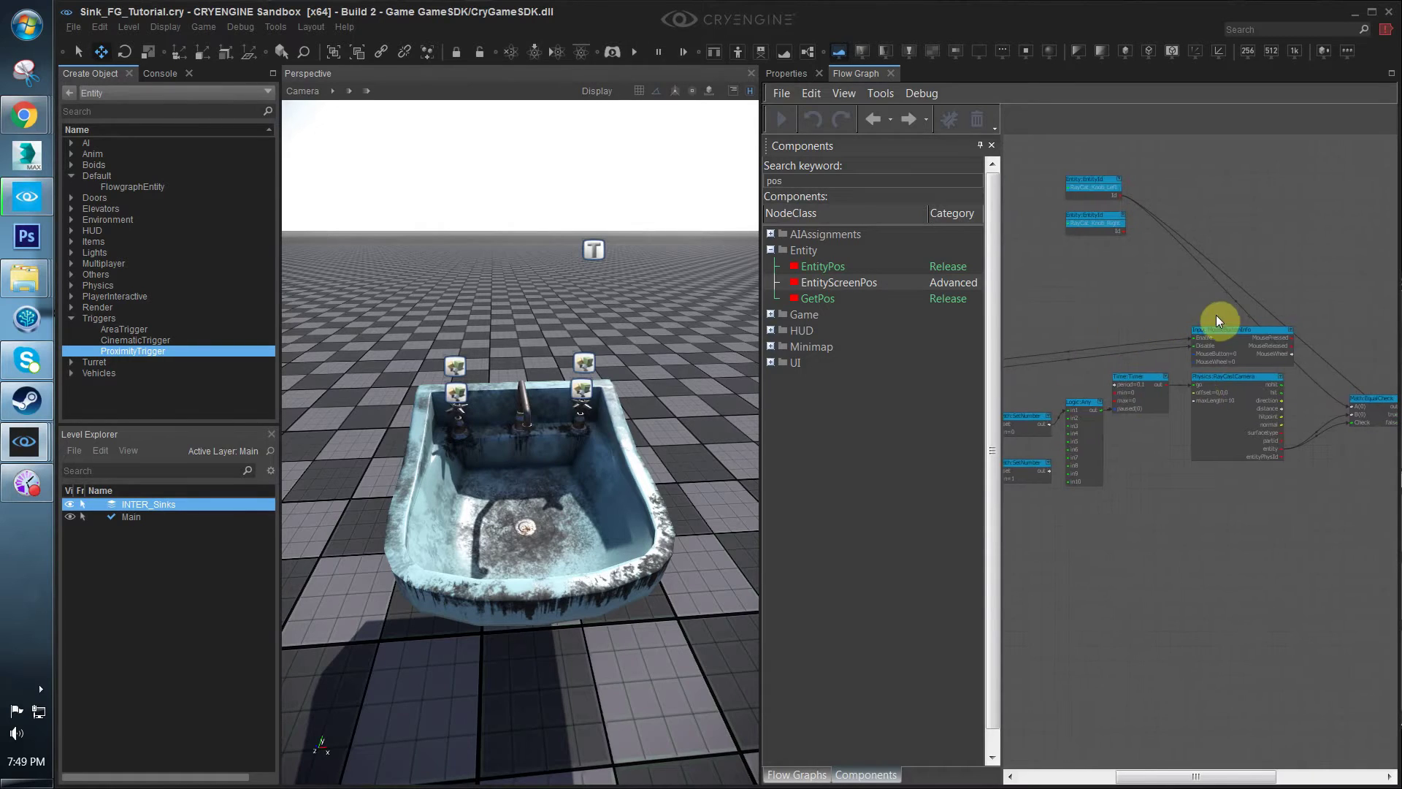
middle_click_drag(1219, 321, 1103, 334)
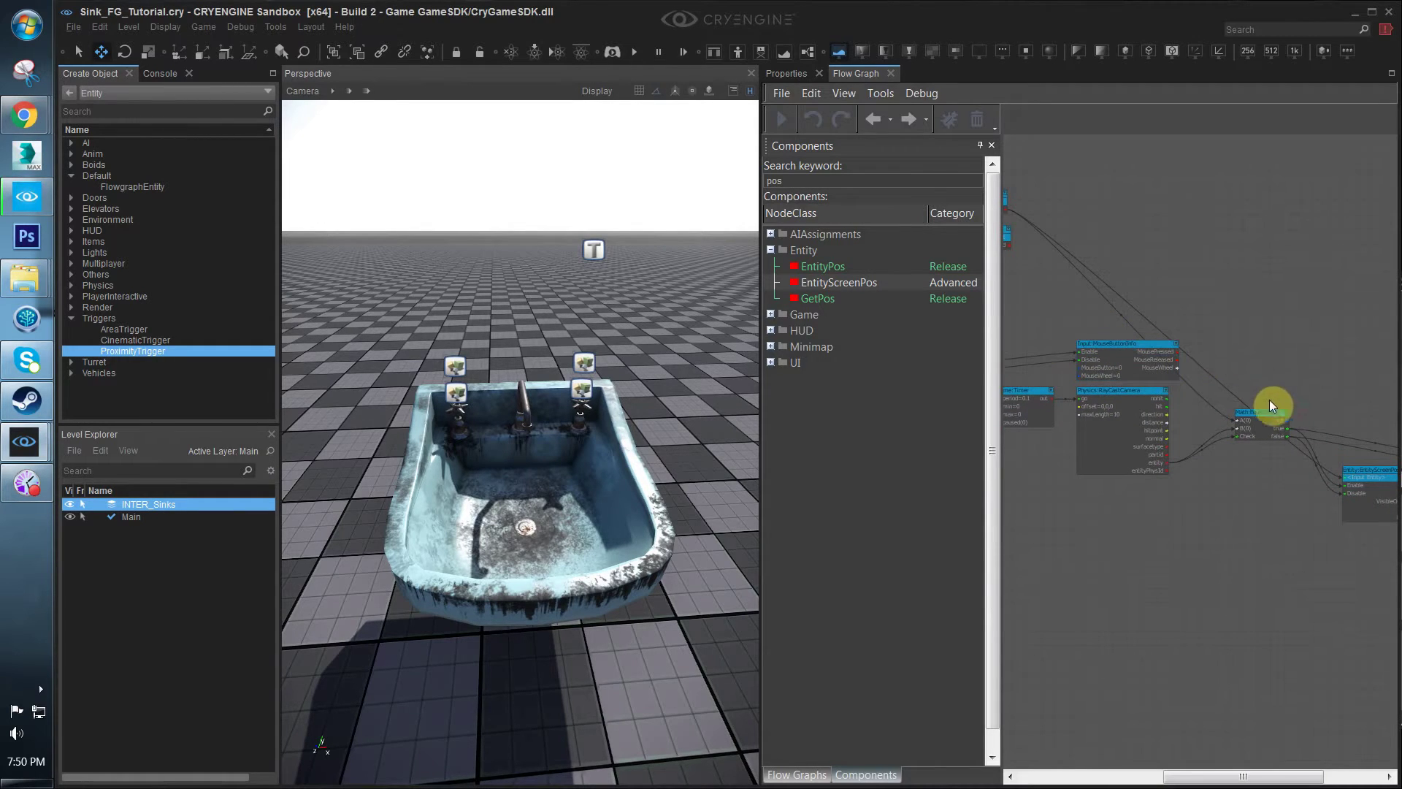
left_click(1271, 419)
key("ctrl+v")
scroll(1238, 348, "up", 3)
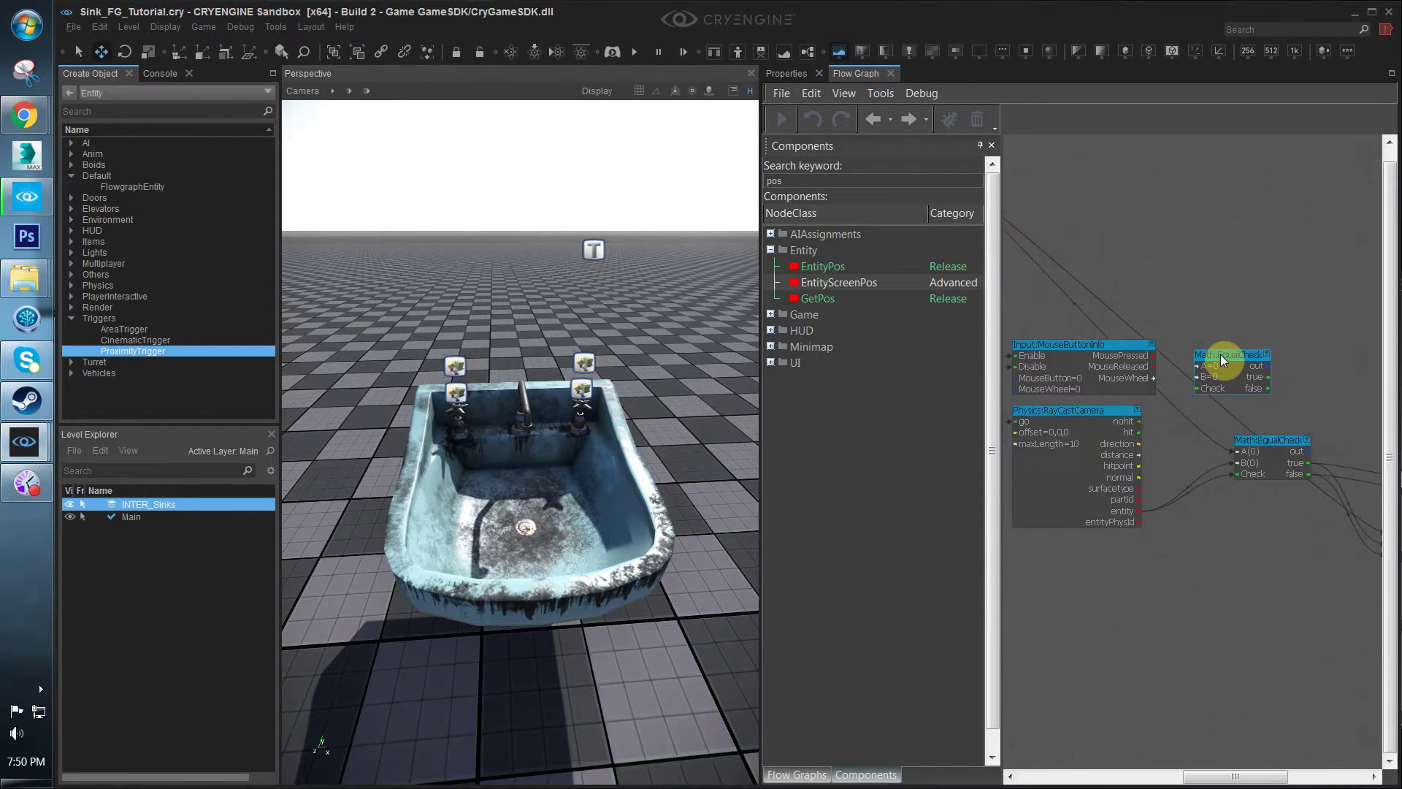
left_click_drag(1152, 355, 1198, 366)
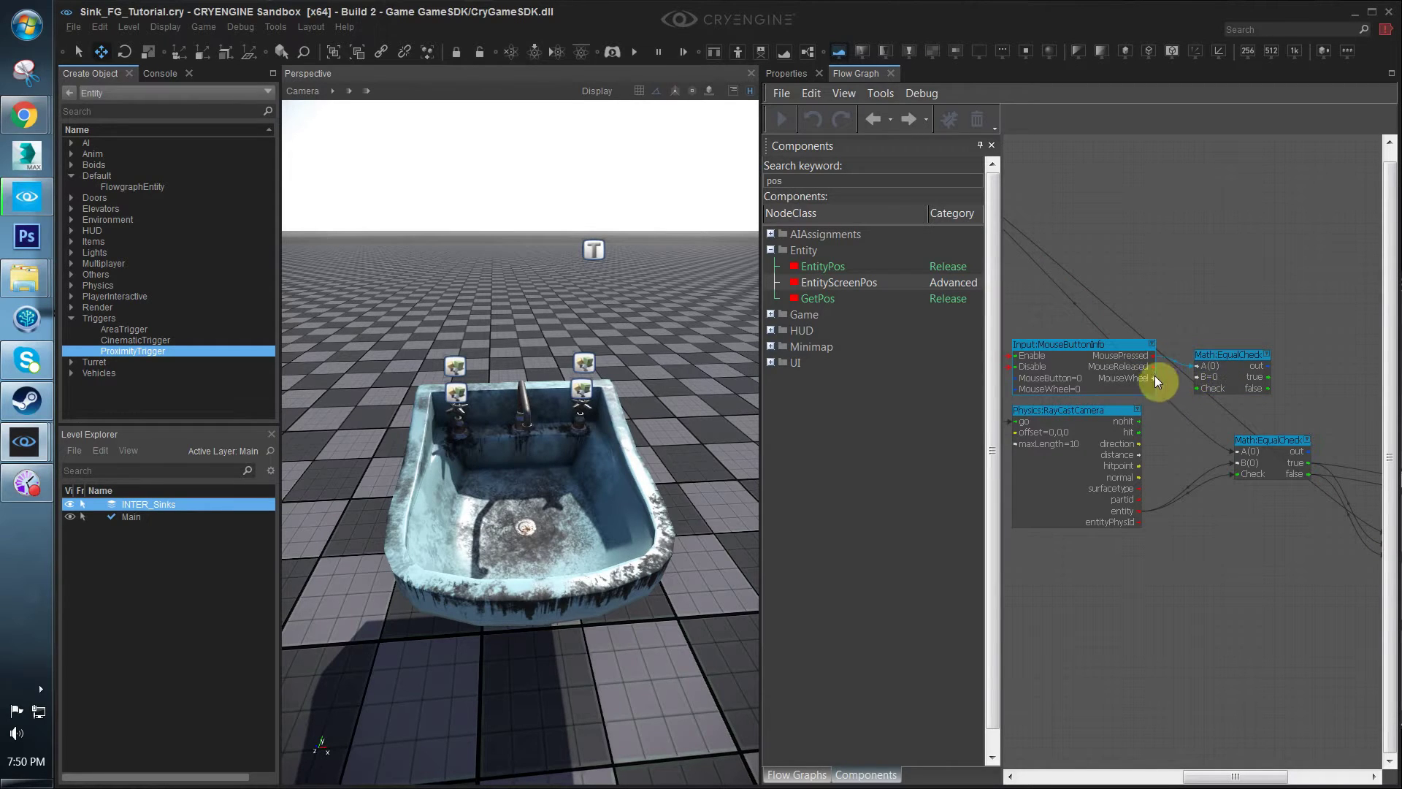
Set MouseButton to 1 on the Input:MouseButtonInfo node
scroll(1069, 374, "up", 2)
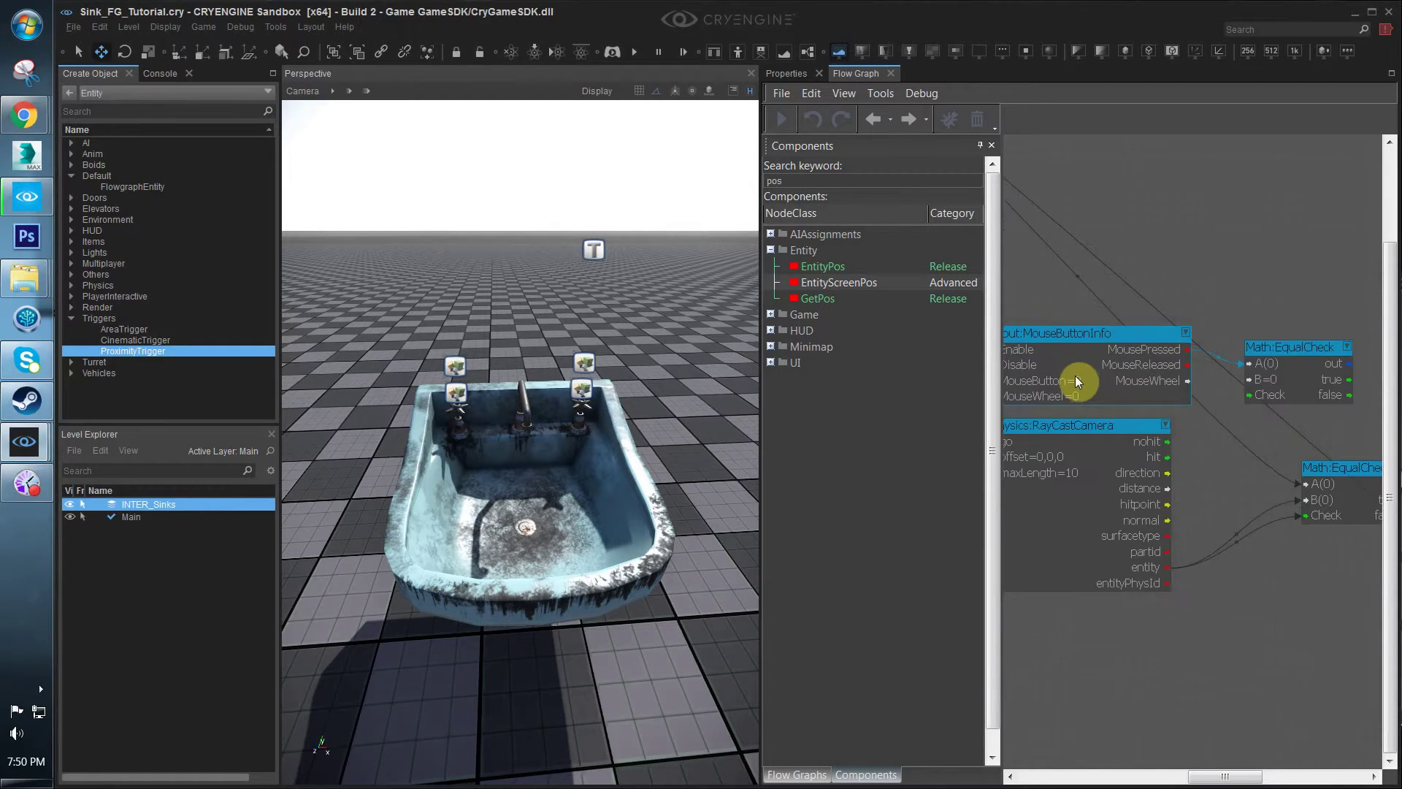
double_click(1145, 375)
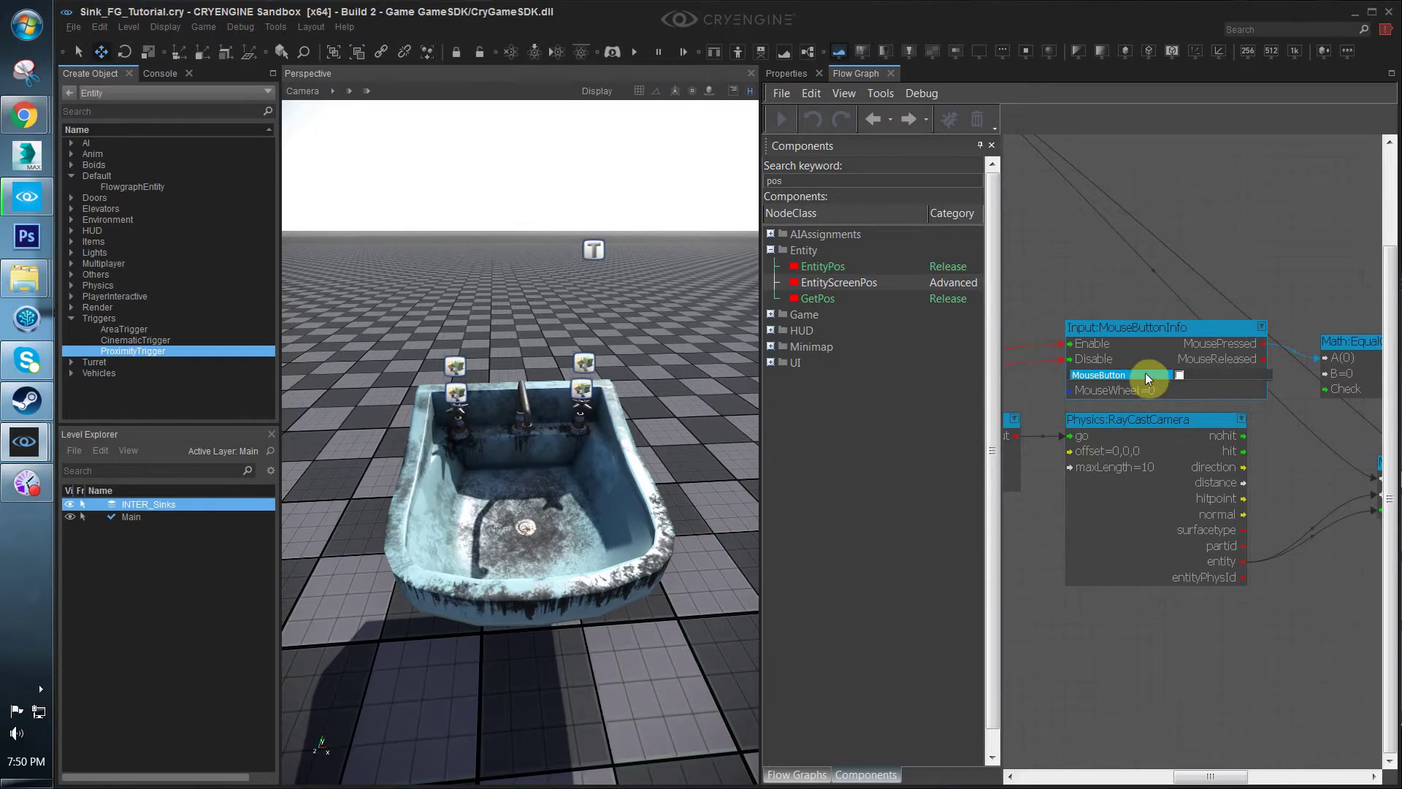
left_click(1177, 375)
left_click(1208, 311)
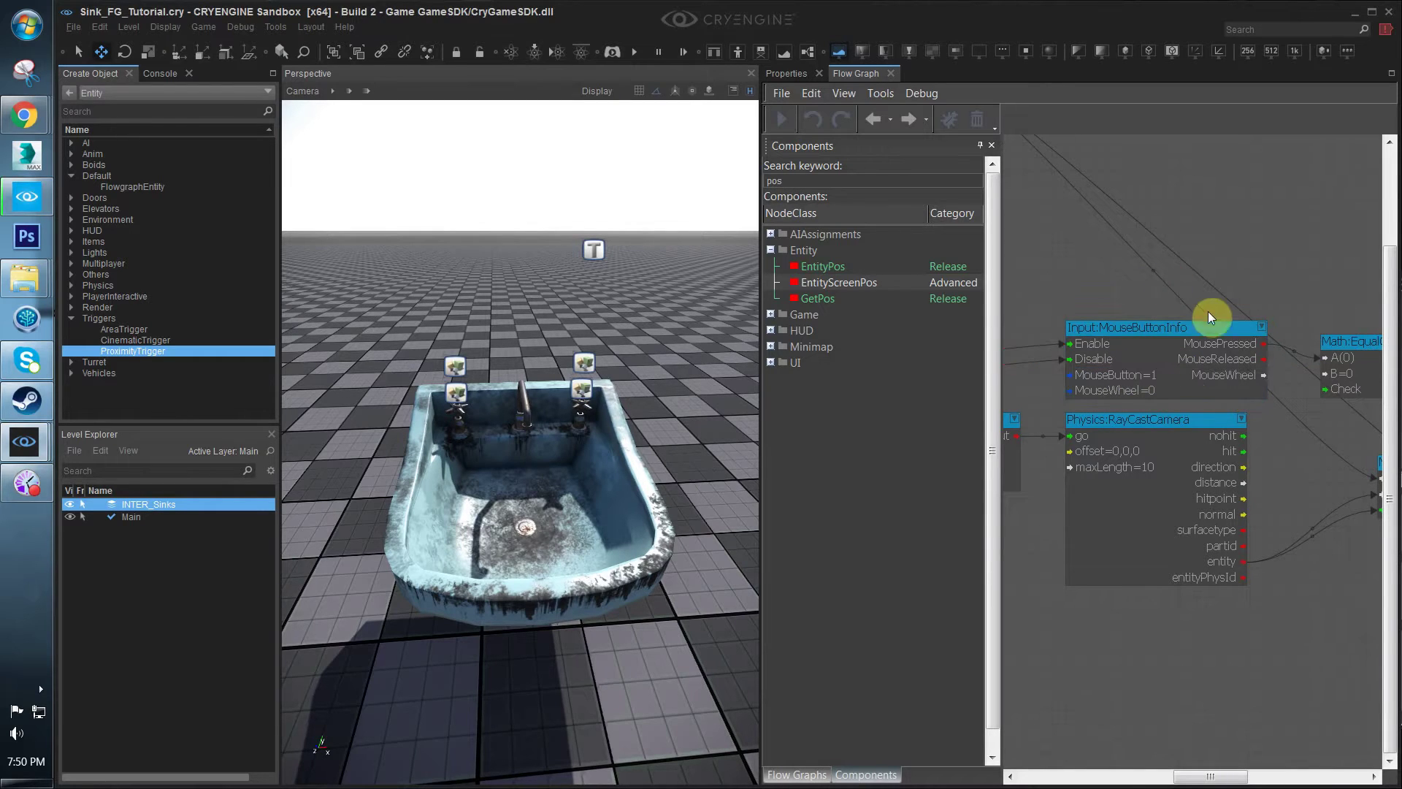
Set the B value of the Math:EqualCheck node fed by MousePressed to 1
middle_click_drag(1305, 378, 1233, 376)
double_click(1277, 369)
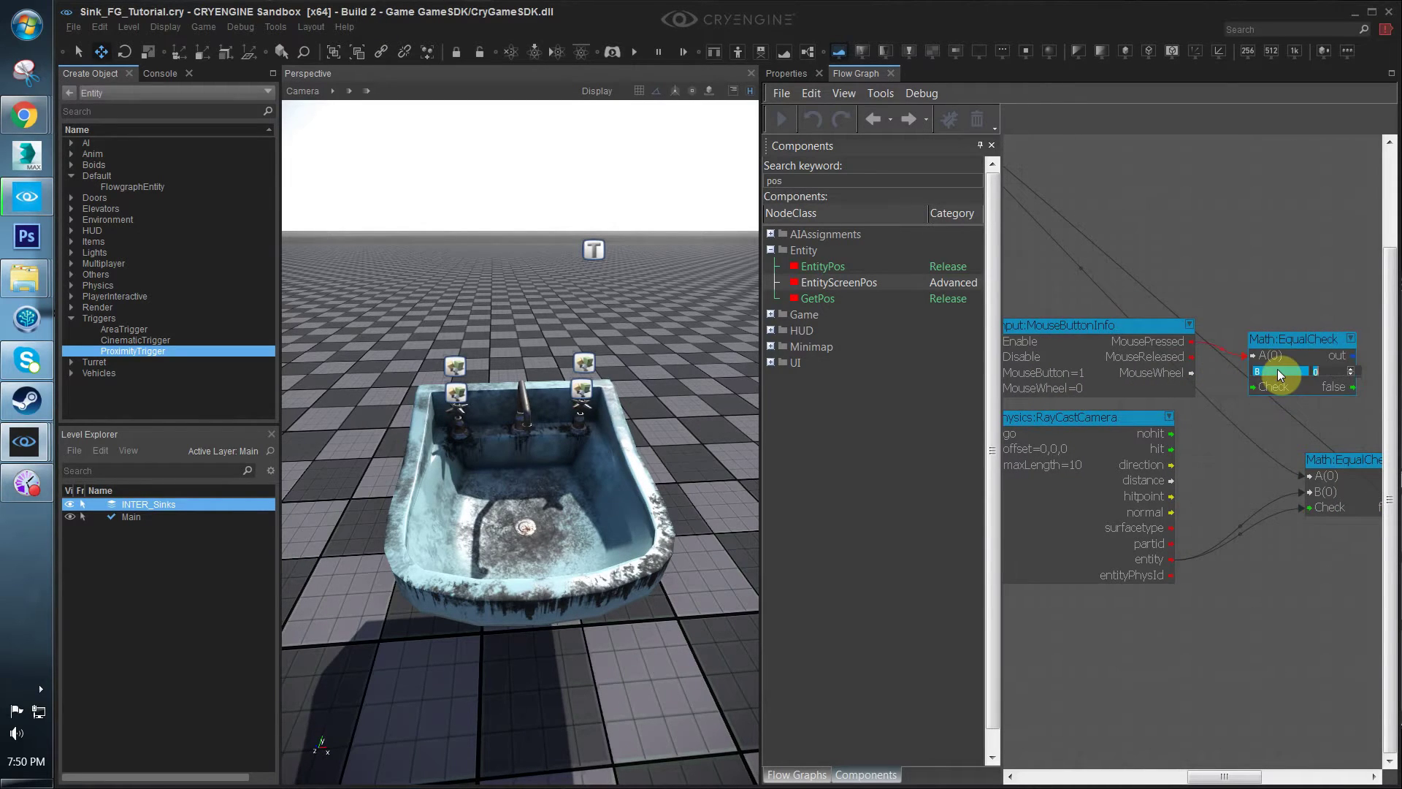
type("1")
key("Return")
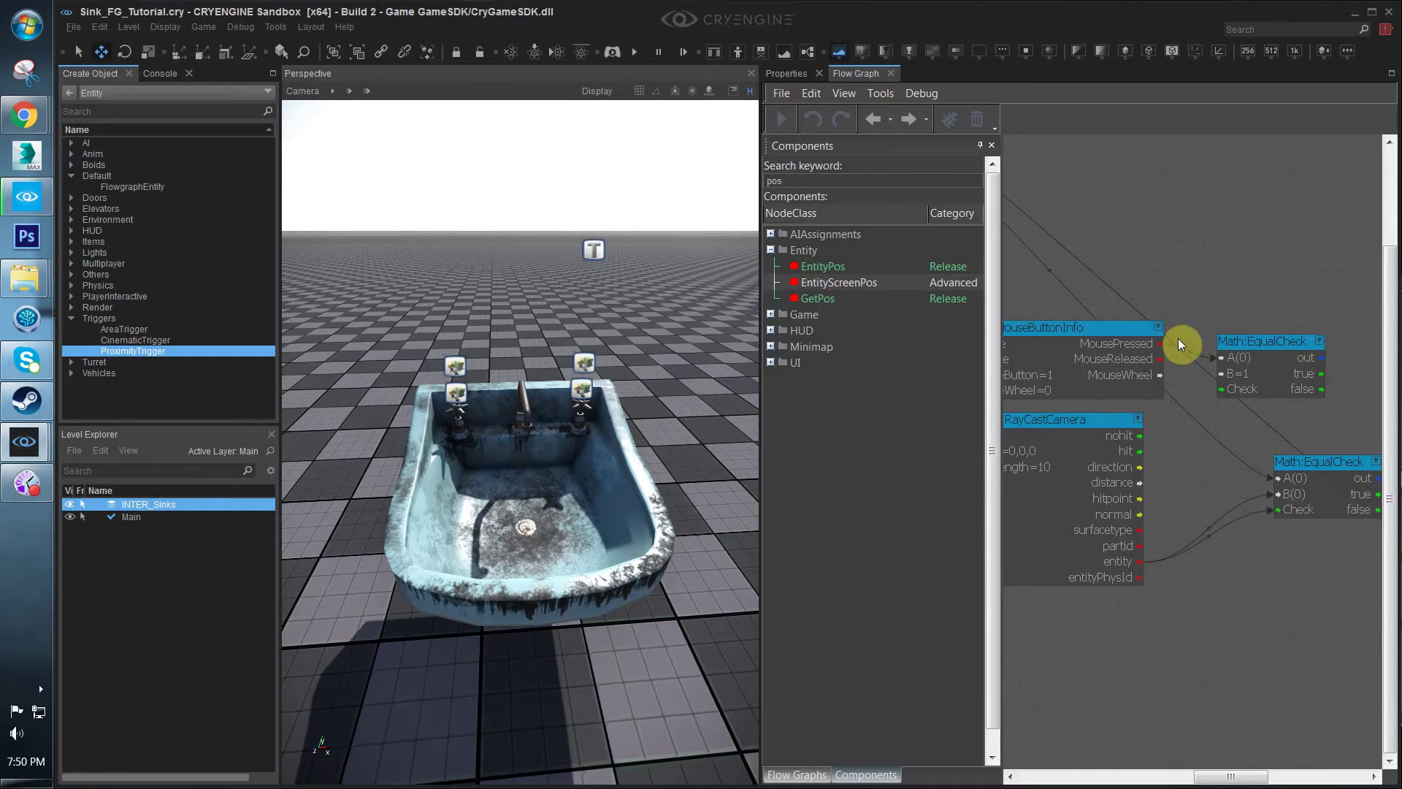
Link MousePressed to the new Math:EqualCheck node's Check input as well, and align that node beside Input:MouseButtonInfo
scroll(1107, 353, "up", 2)
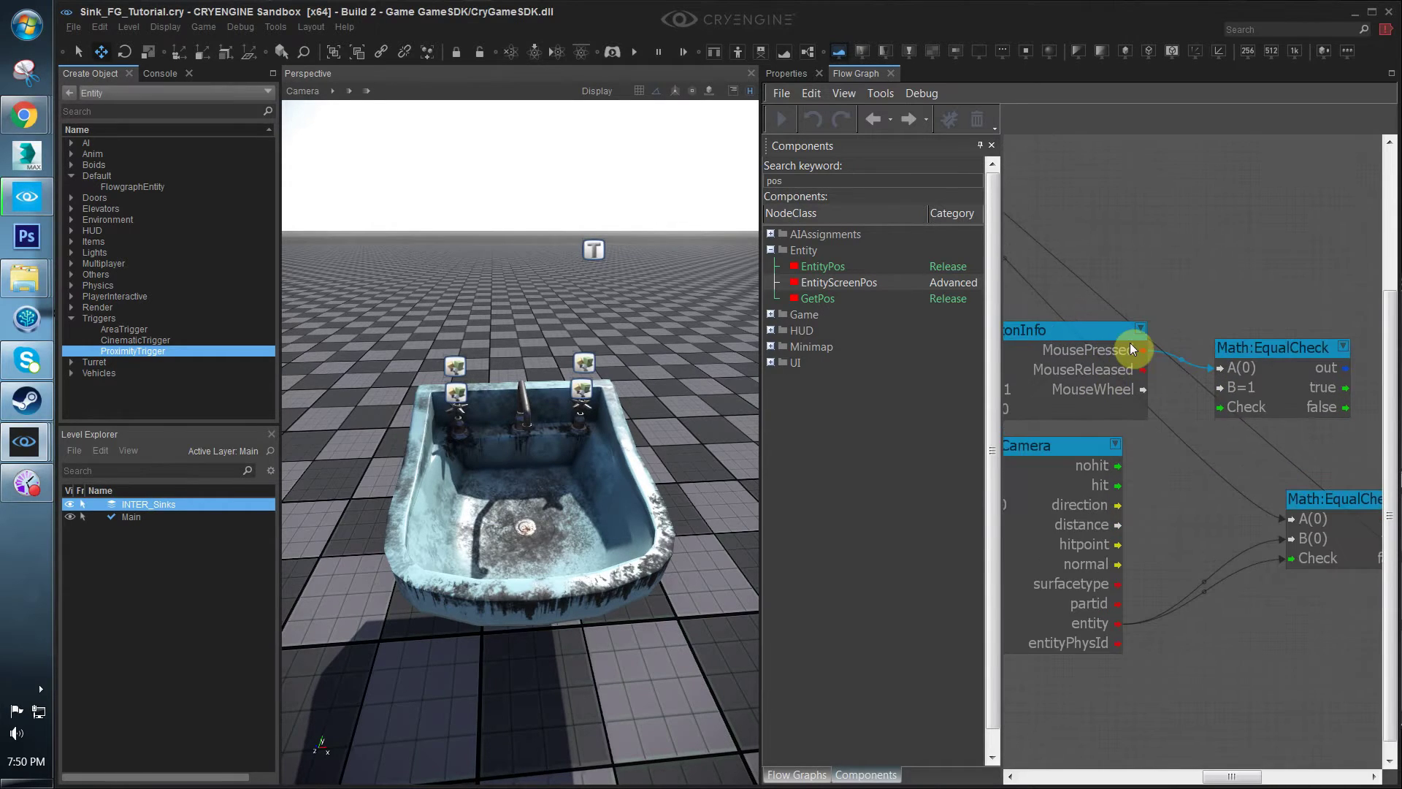
scroll(1132, 349, "up", 1)
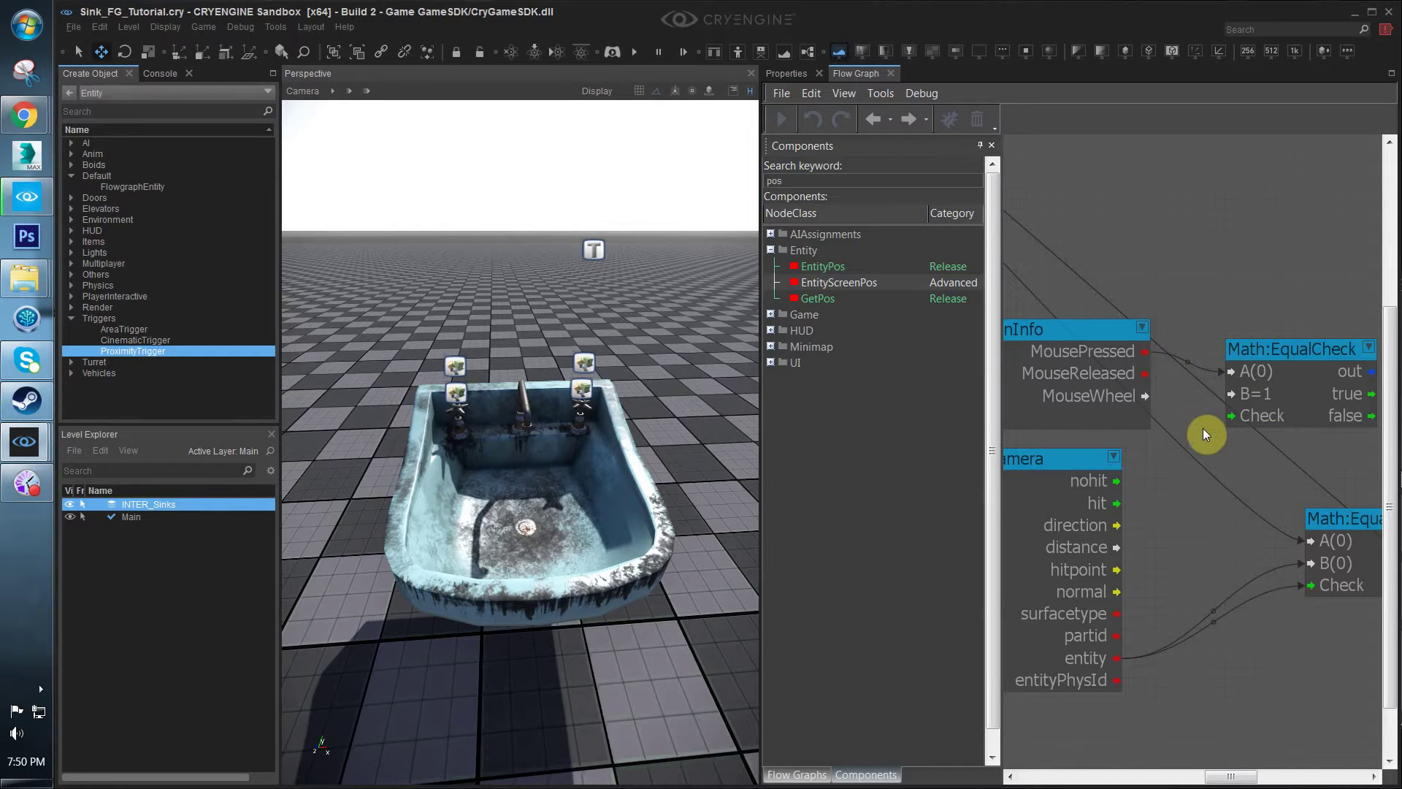
scroll(1150, 438, "down", 1)
left_click_drag(1117, 398, 1134, 398)
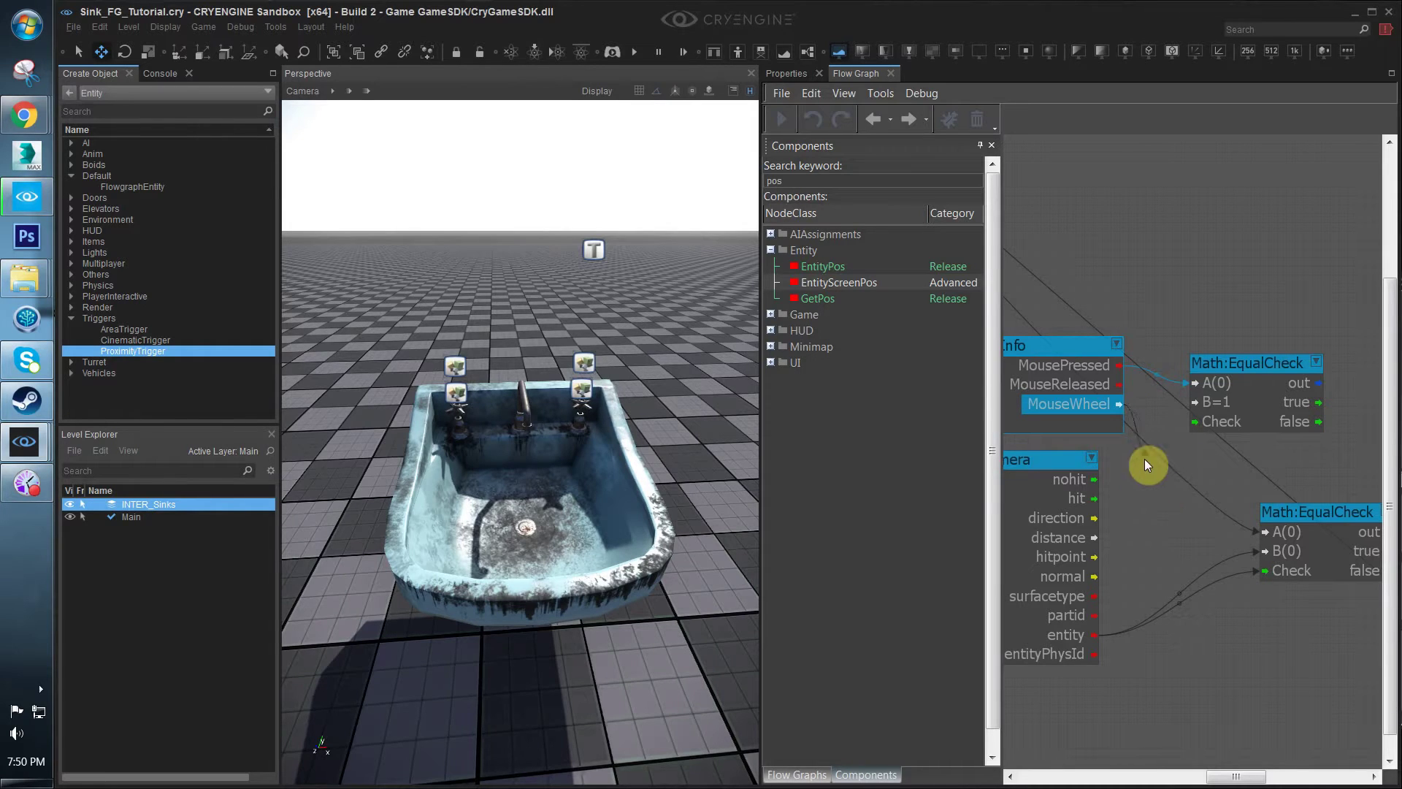
left_click_drag(1145, 458, 1148, 464)
right_click_drag(1163, 480, 1150, 486)
left_click_drag(1219, 362, 1237, 353)
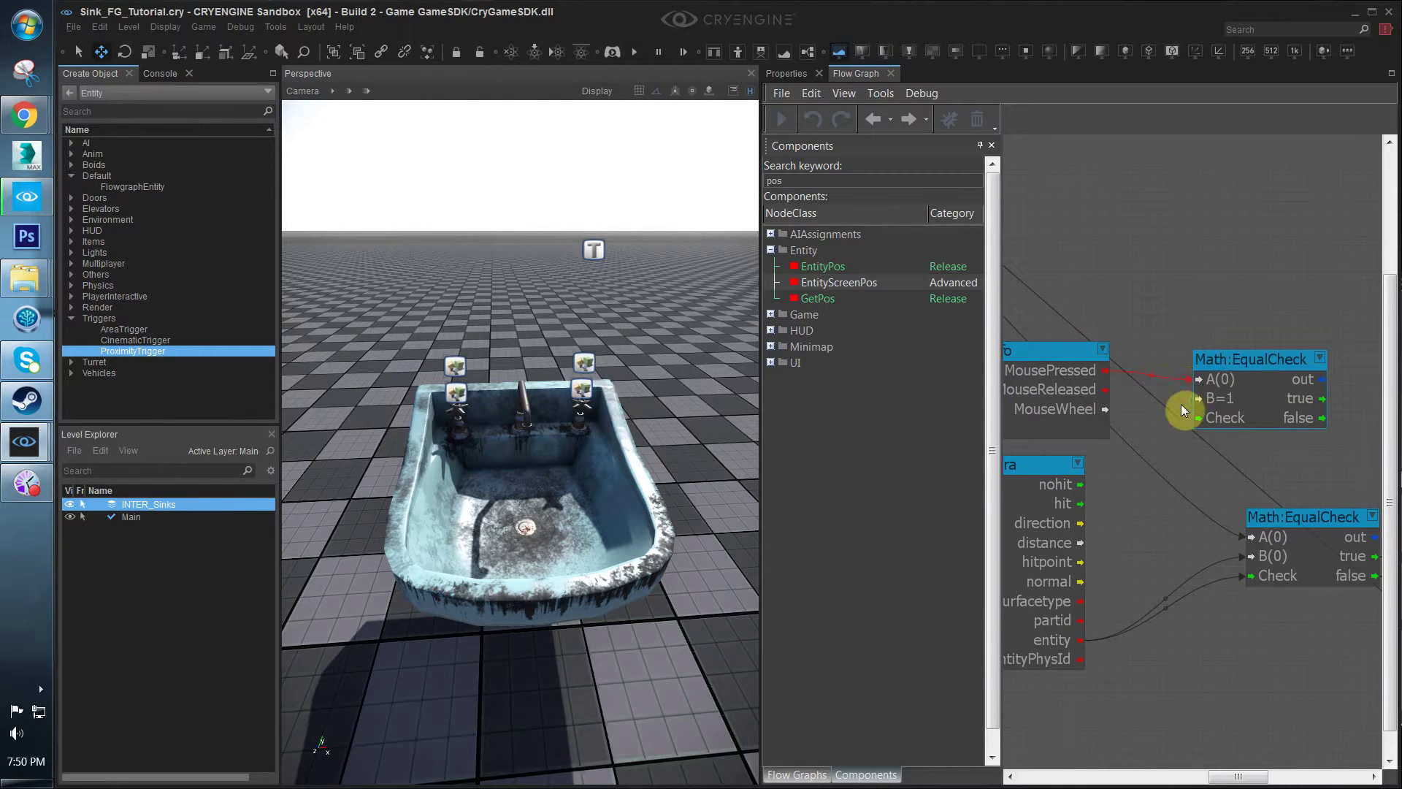
scroll(1181, 404, "down", 2)
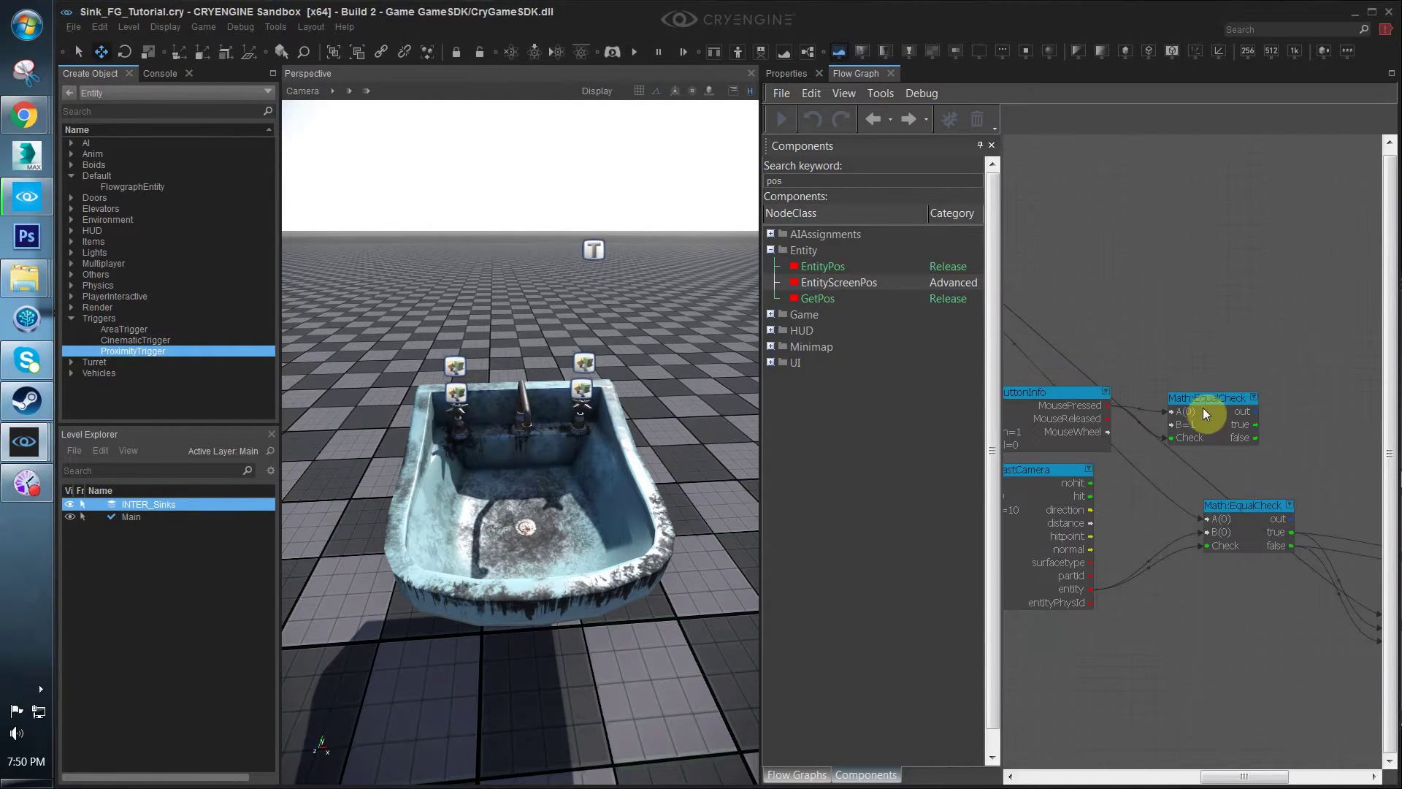
left_click_drag(1204, 414, 1193, 389)
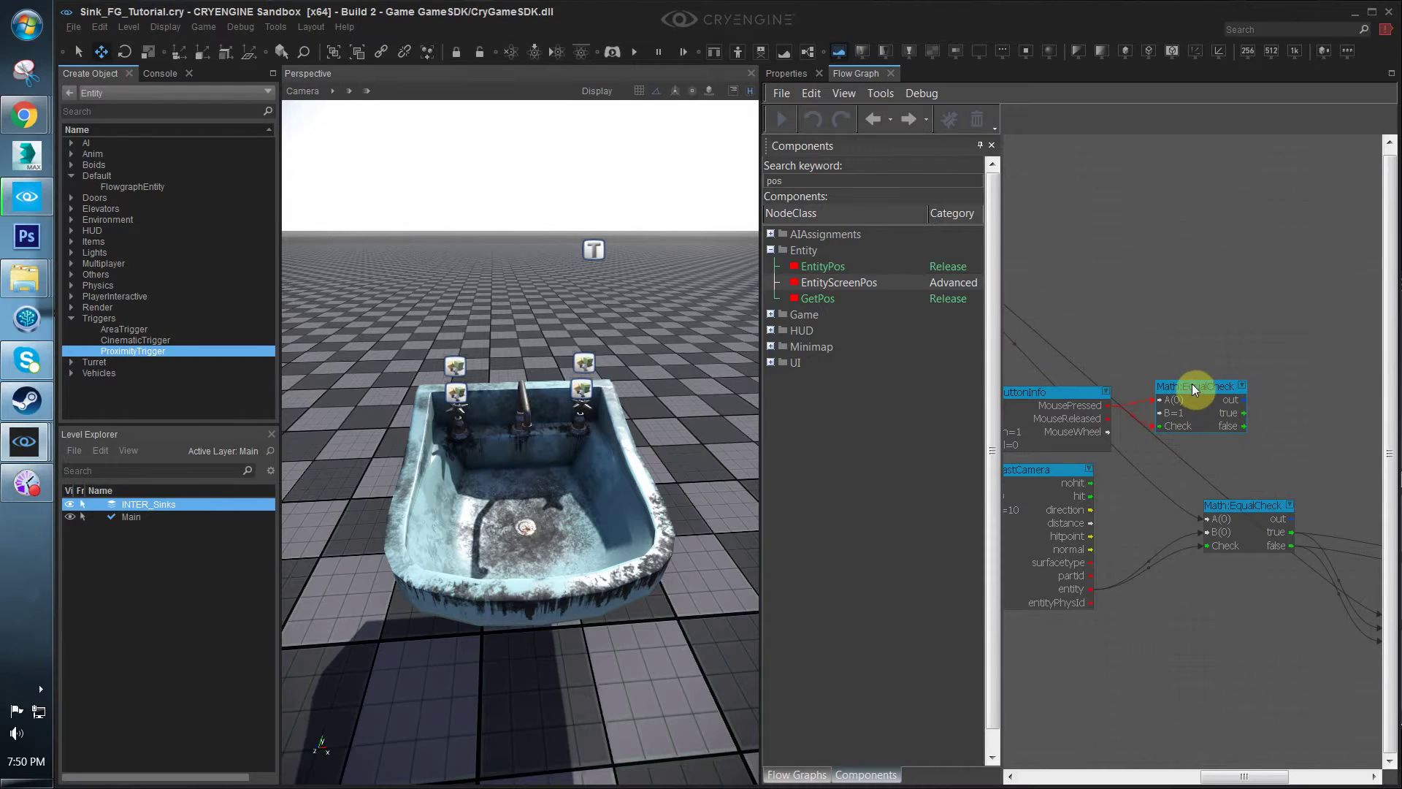
left_click(1106, 417)
middle_click_drag(1313, 441, 1262, 424)
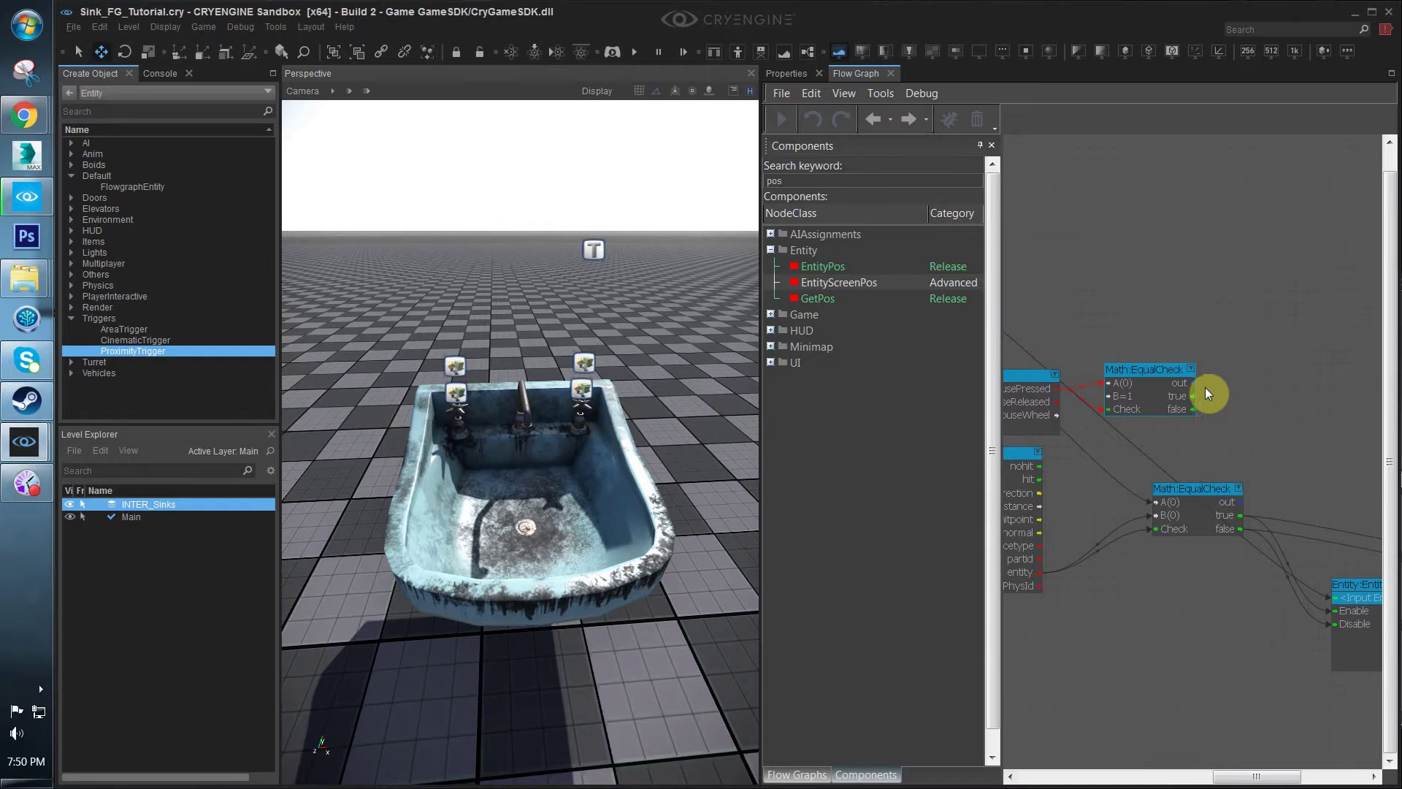
Add a simple comment reading "Clicked LMB" above the Math:EqualCheck node fed by MousePressed
right_click(1119, 327)
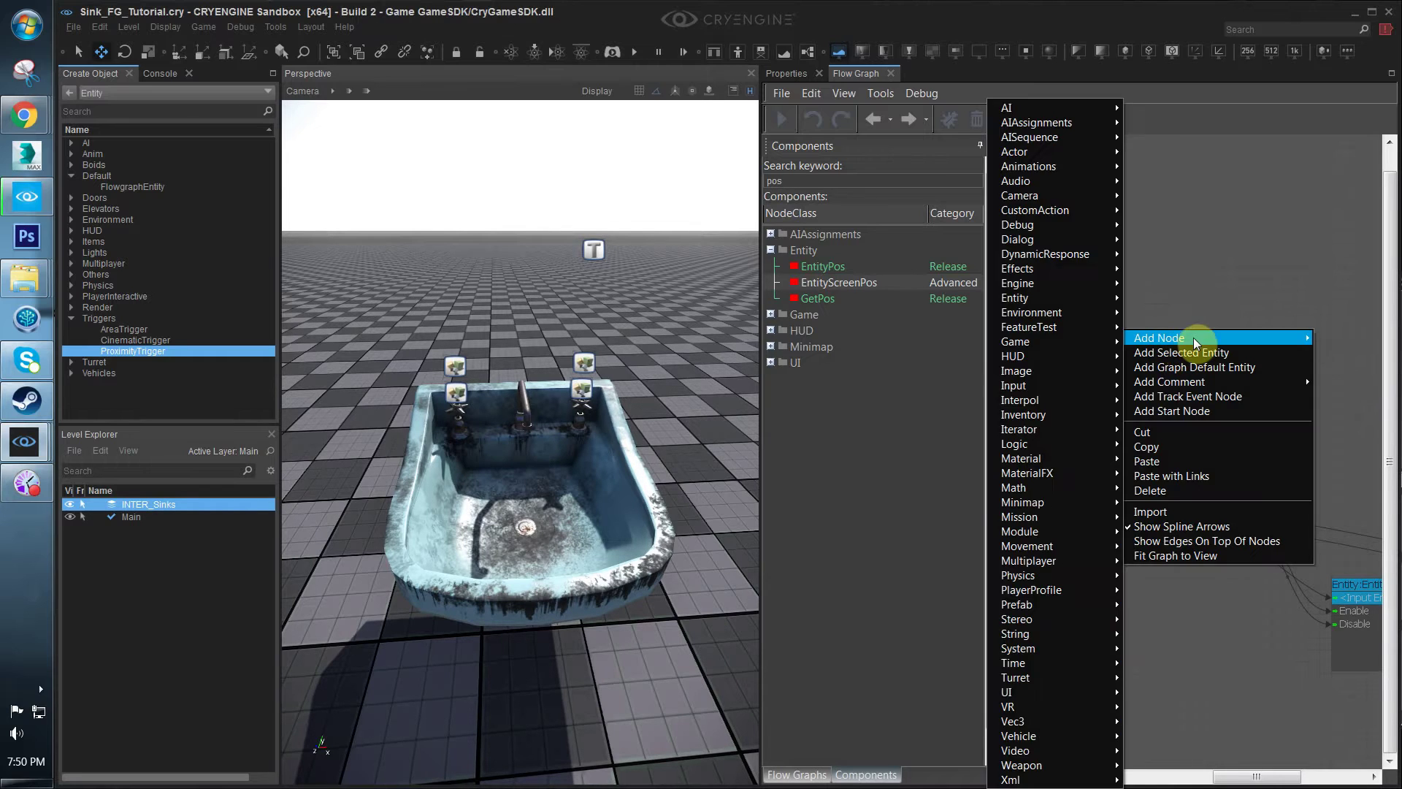
mouse_move(1185, 384)
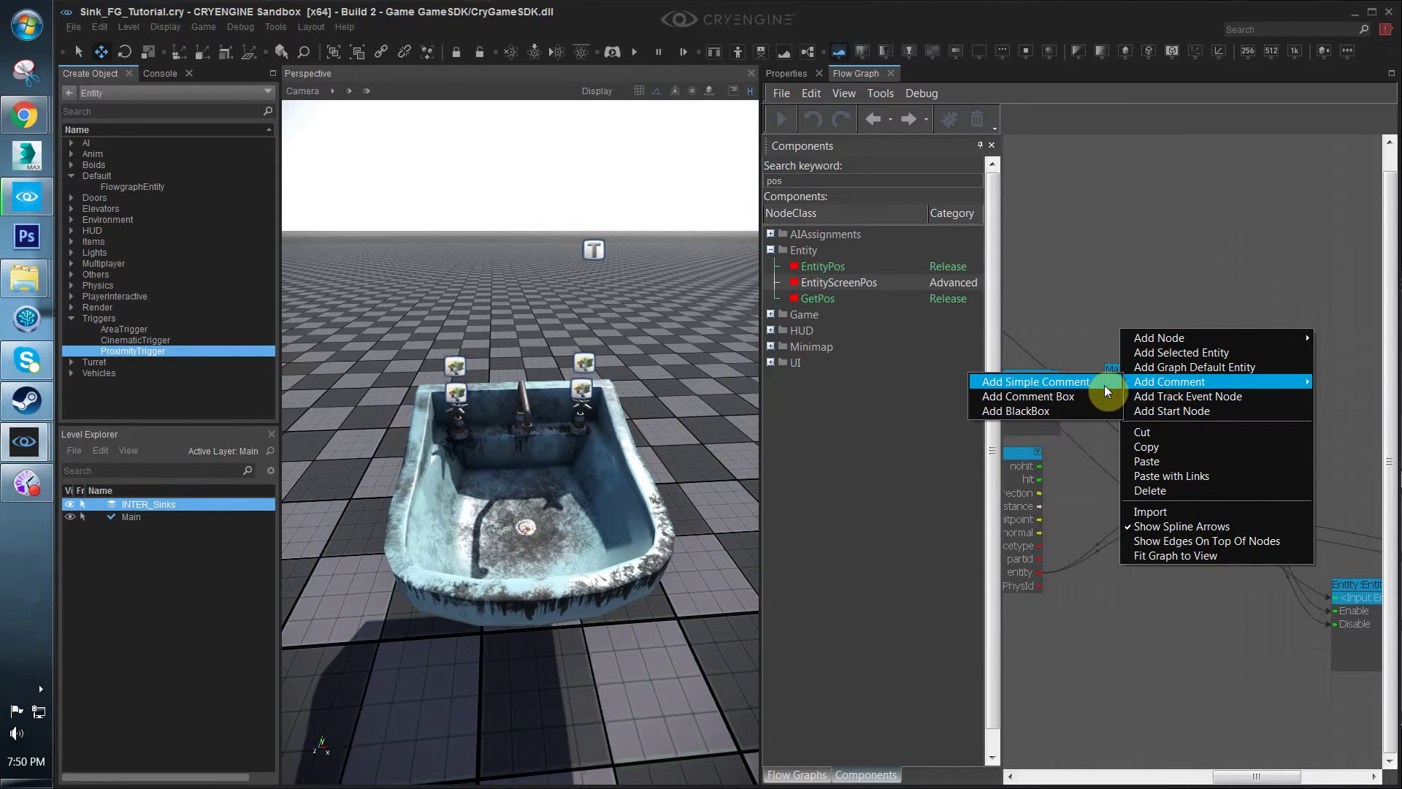
left_click(1104, 384)
key("BackSpace")
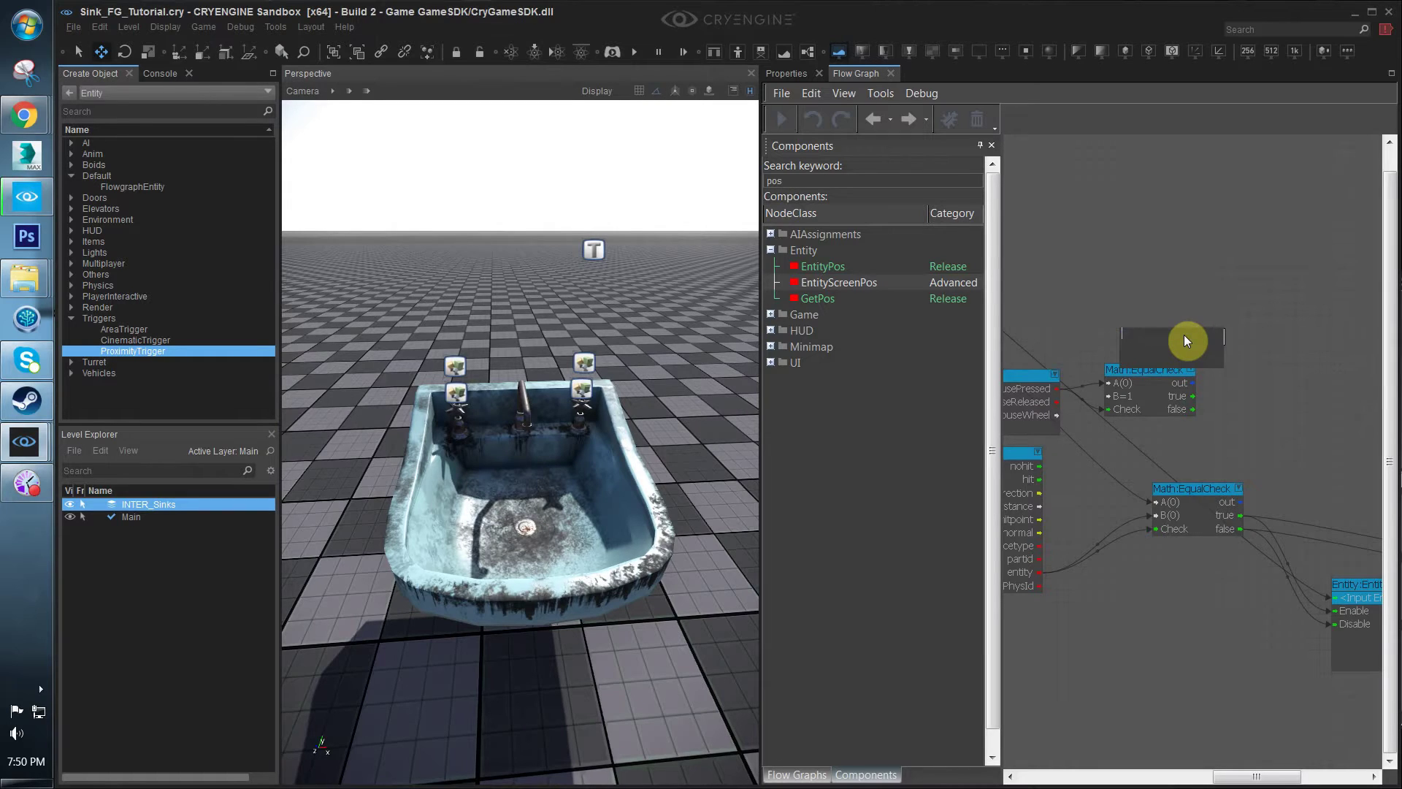
type("Clicked LMB")
key("Return")
left_click(1272, 343)
middle_click_drag(1242, 409, 1204, 401)
Paste a copy of the "Clicked LMB" comment above the raycast's Math:EqualCheck node and change its text to "Looking at Entity"
left_click(1058, 316)
key("ctrl+c")
key("ctrl+v")
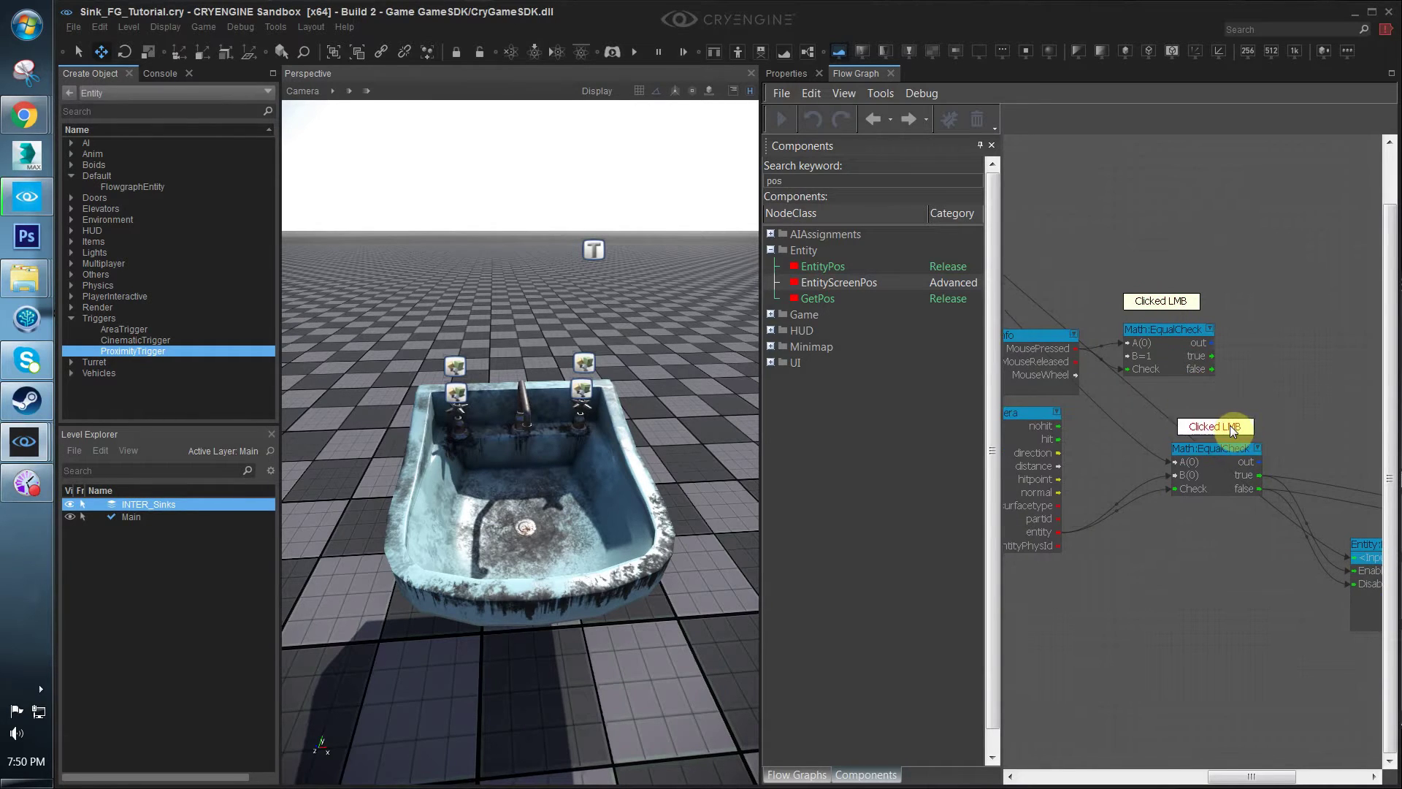
double_click(1230, 425)
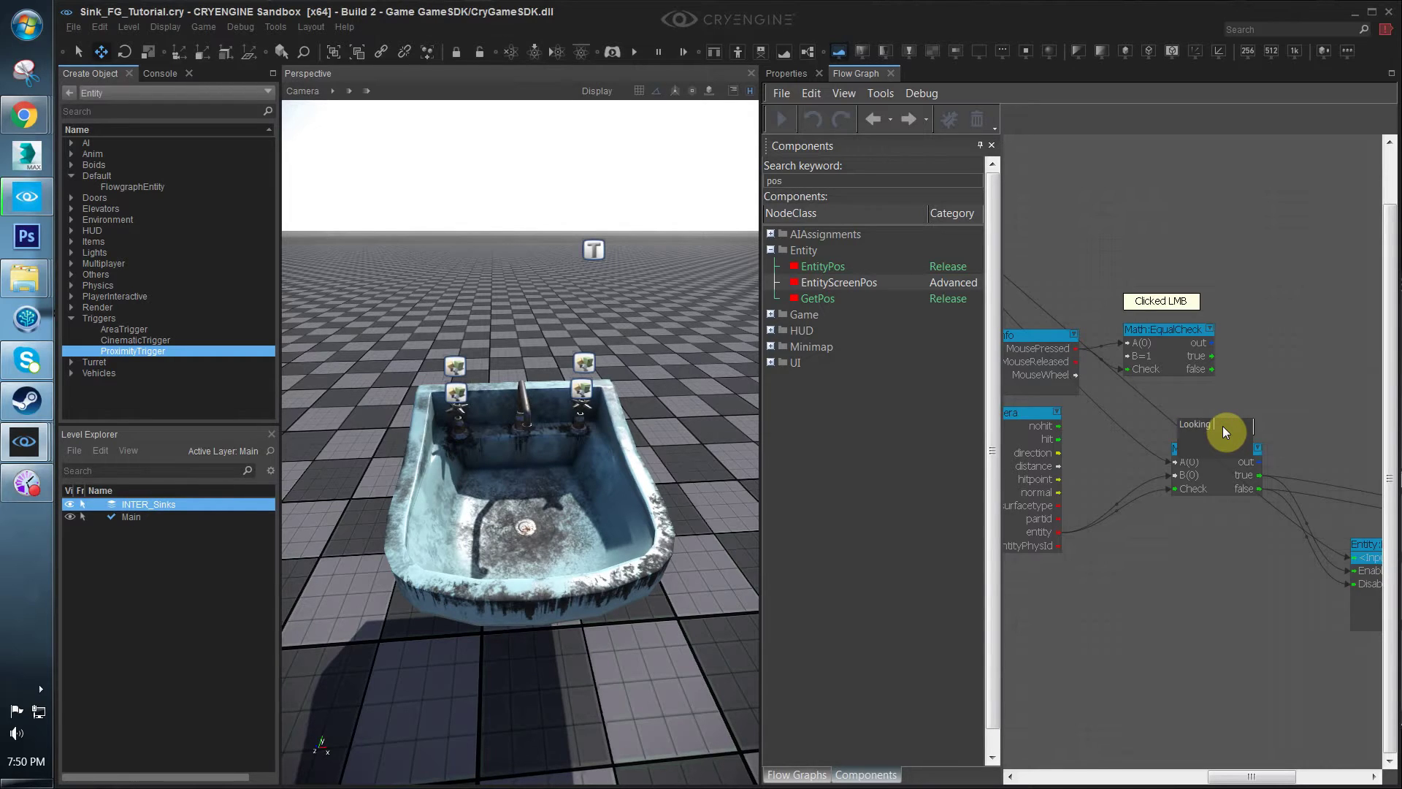
key("Return")
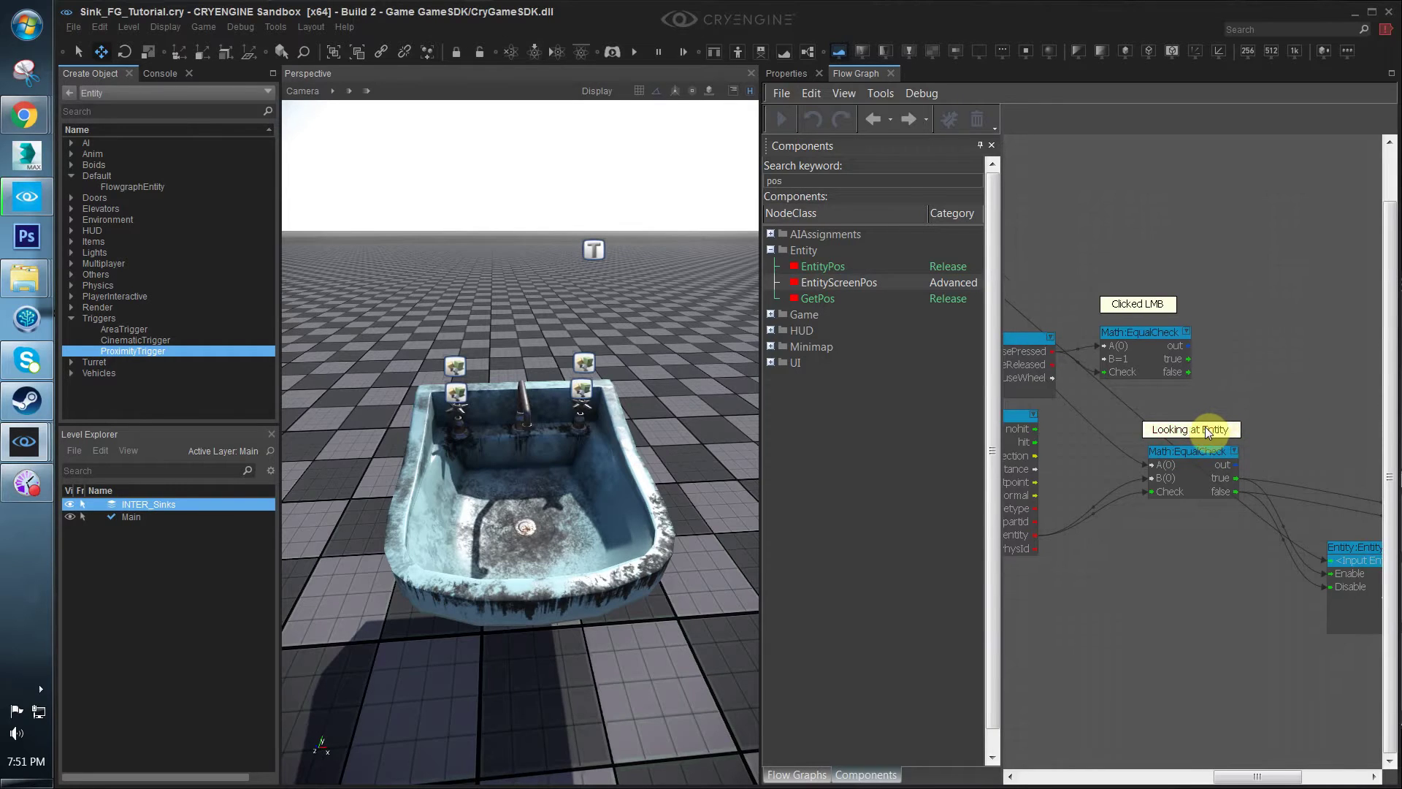
Change the text of the comment above the raycast's Math:EqualCheck node to "Looking at Left Knob"
double_click(1205, 427)
double_click(1205, 426)
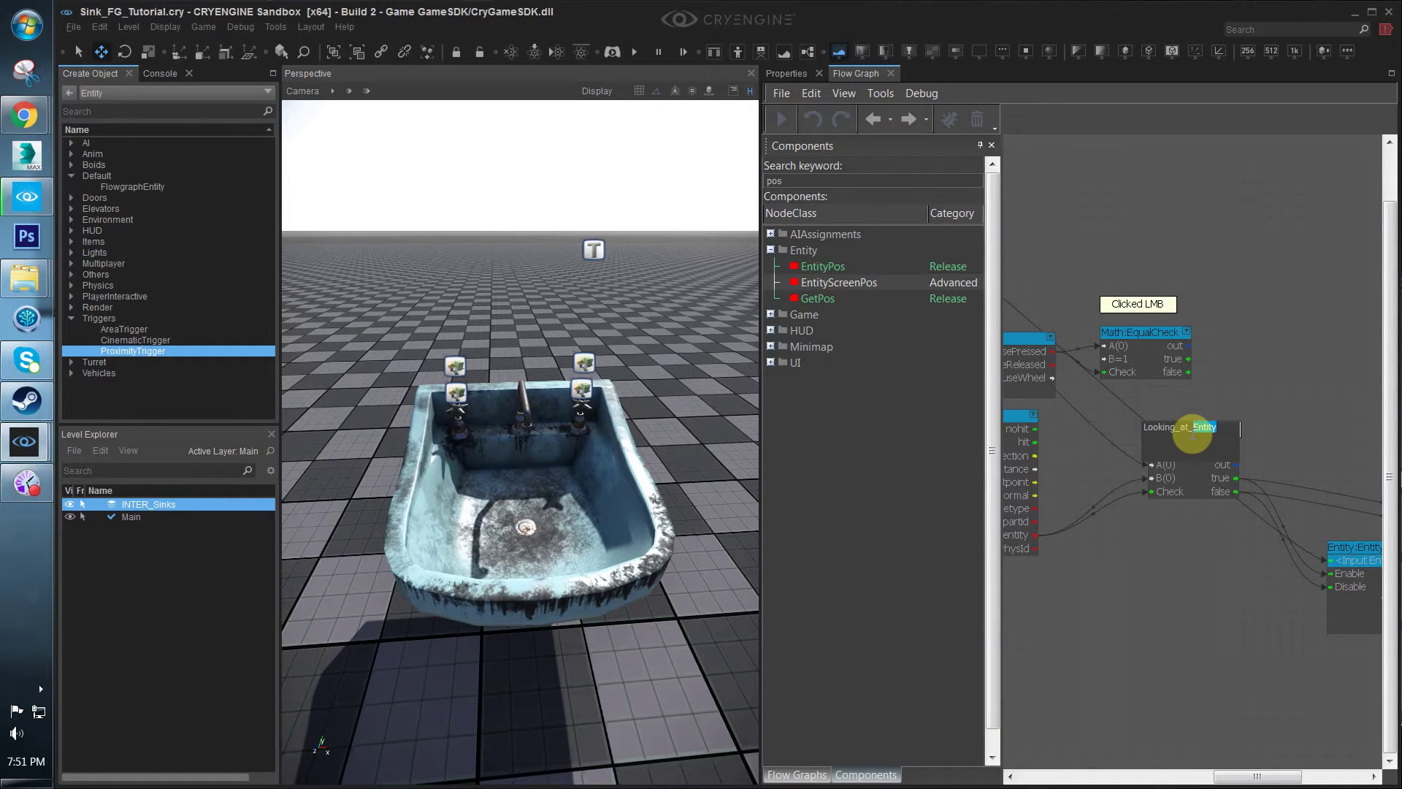
type("Left_KN")
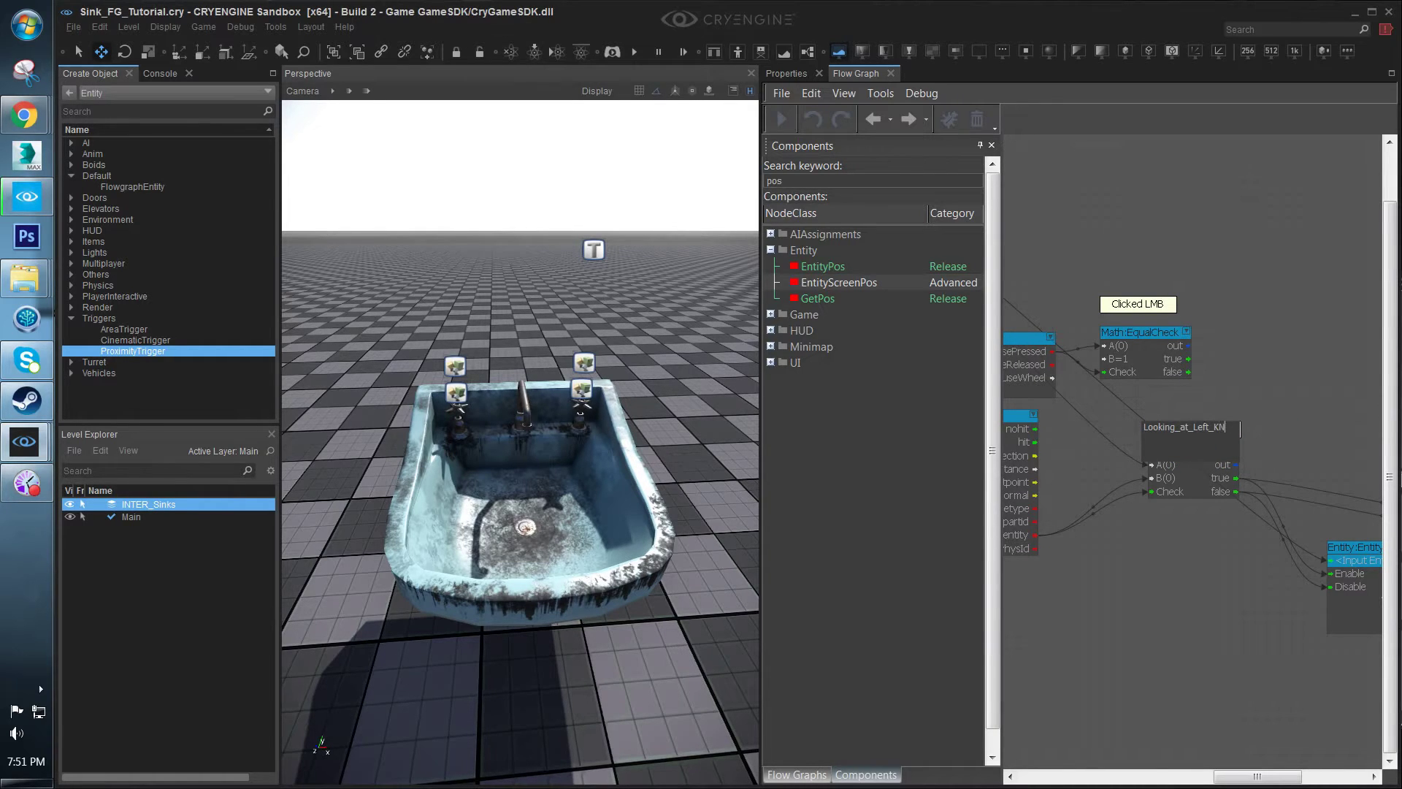
type("ob")
key("Return")
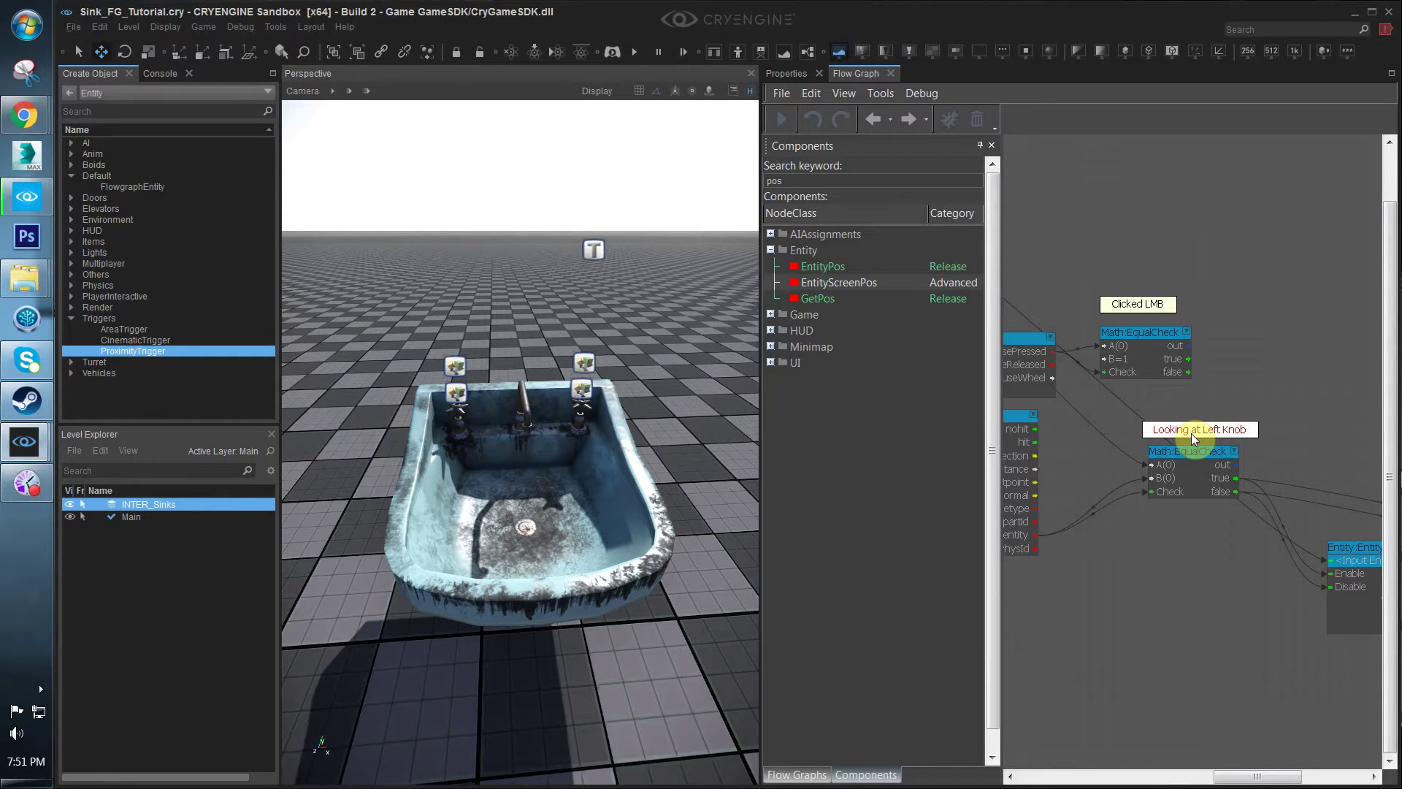
left_click_drag(1191, 434, 1185, 433)
left_click(1254, 351)
Move the "Clicked LMB" comment and its Math:EqualCheck node closer to Input:MouseButtonInfo, and paste a copy of that node beside them
scroll(1212, 464, "down", 3)
right_click_drag(1287, 387, 1123, 333)
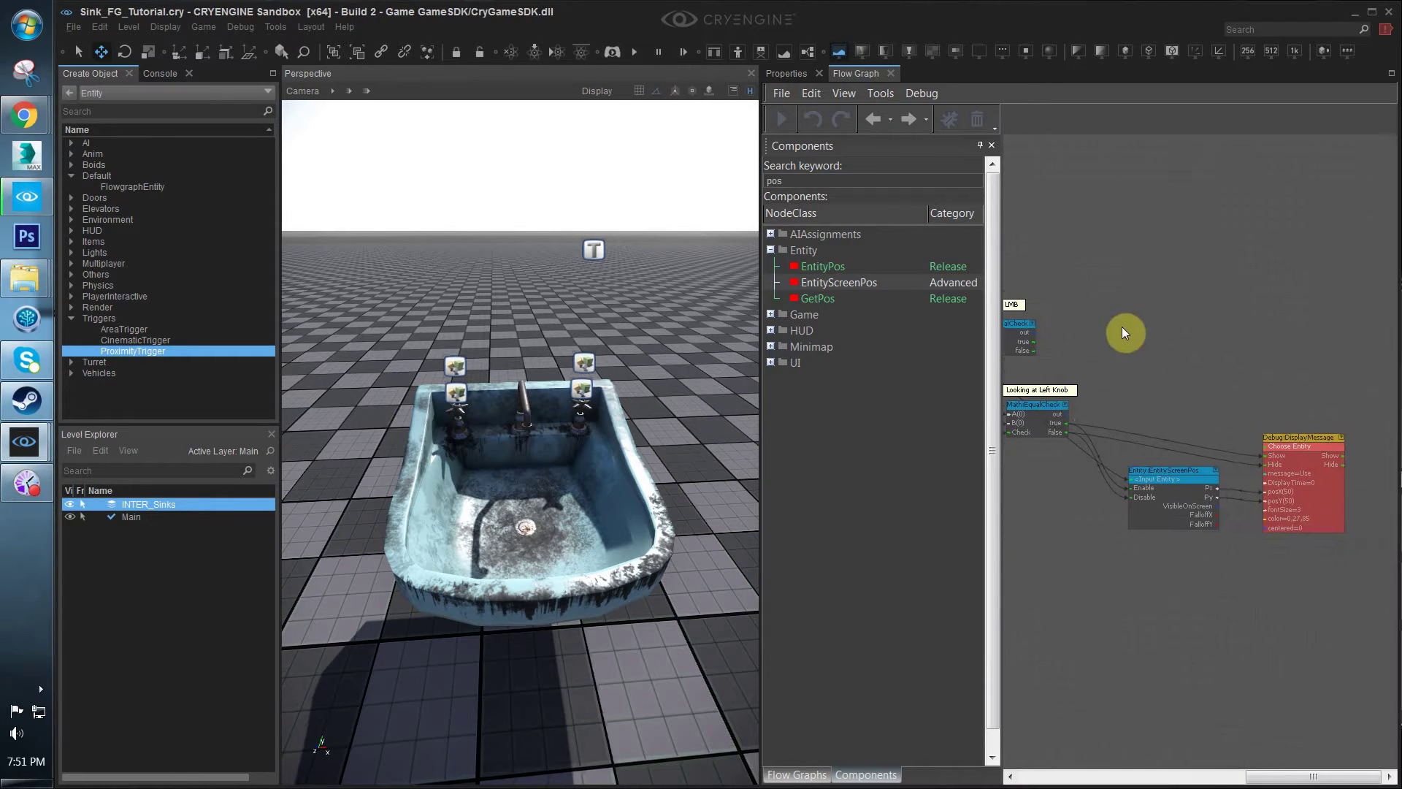
right_click_drag(1177, 449, 1181, 414)
right_click_drag(1184, 362, 1131, 439)
scroll(1167, 390, "down", 1)
scroll(1167, 389, "up", 1)
scroll(1172, 384, "down", 2)
scroll(1176, 396, "down", 2)
scroll(1132, 394, "up", 3)
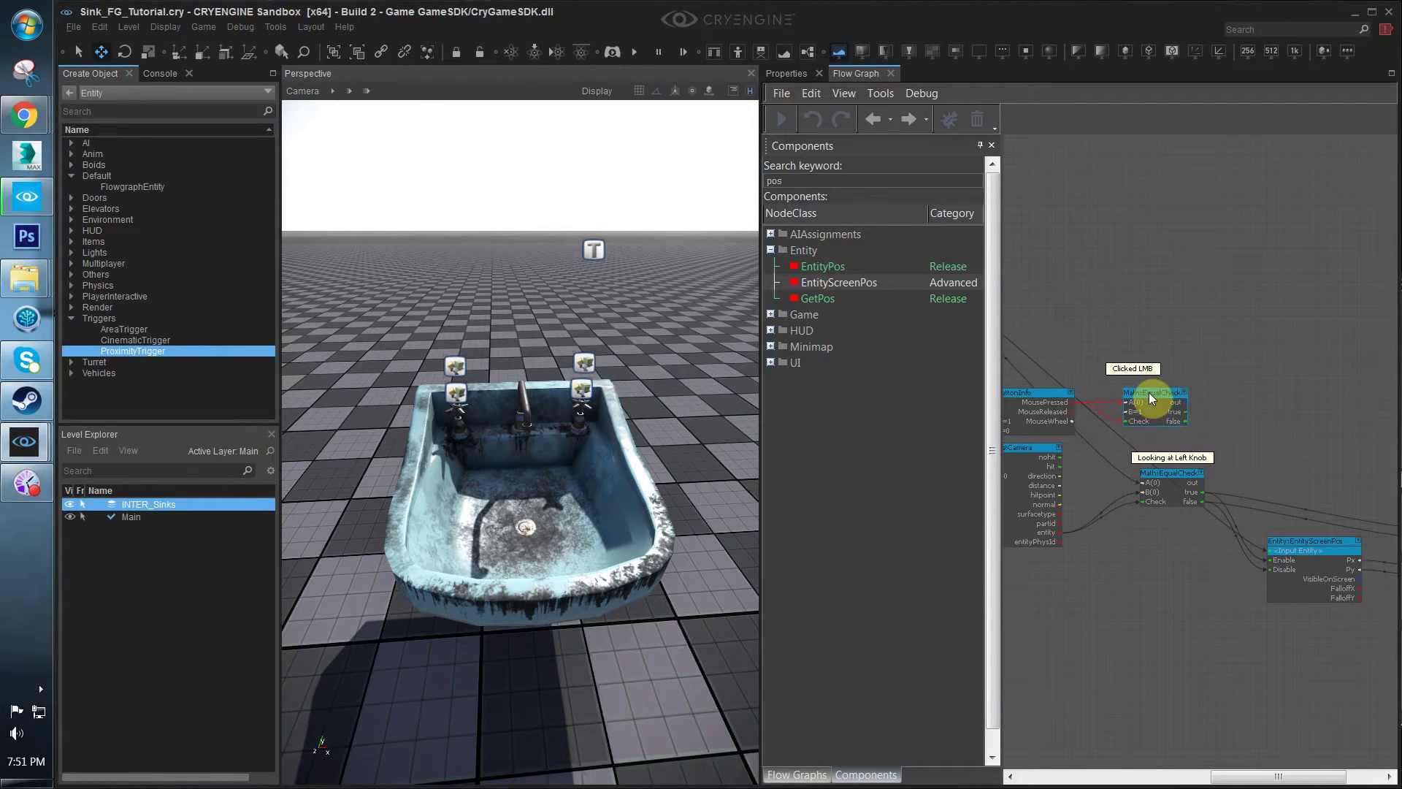
left_click_drag(1147, 376, 1164, 385)
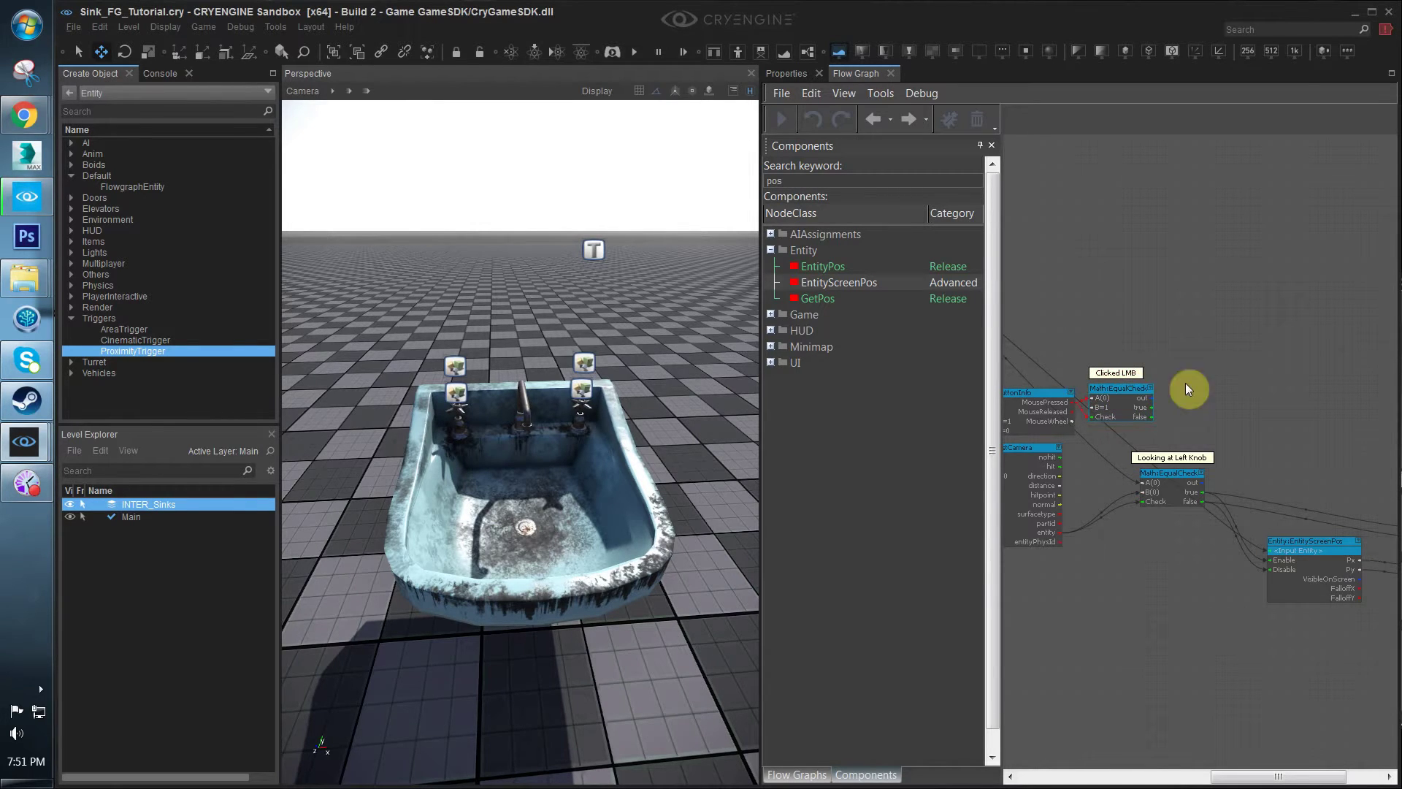
key("ctrl+v")
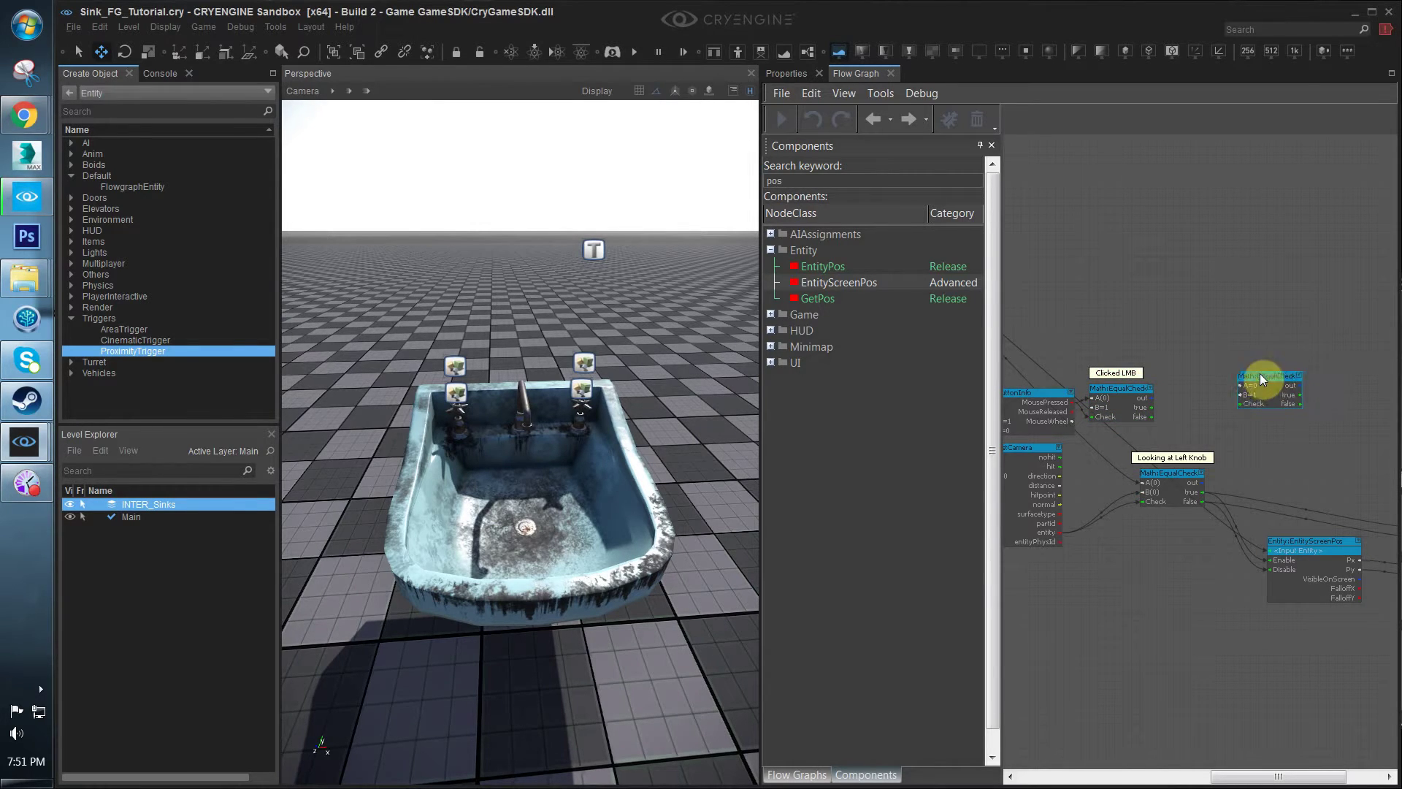
Add a Logic:Any node and a Logic:All node in the empty area above the Math:EqualCheck nodes
key("q")
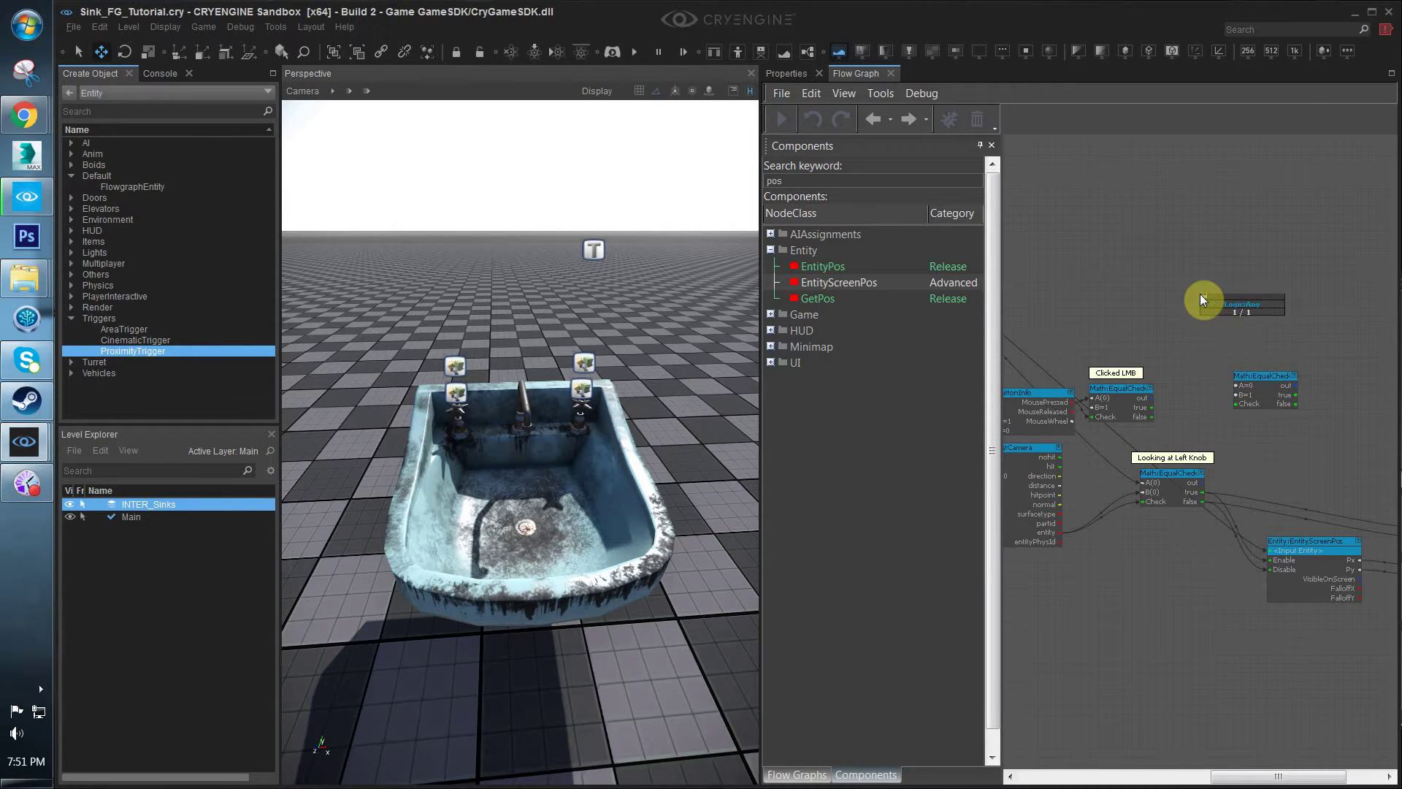
key("Return")
left_click_drag(1198, 293, 1141, 146)
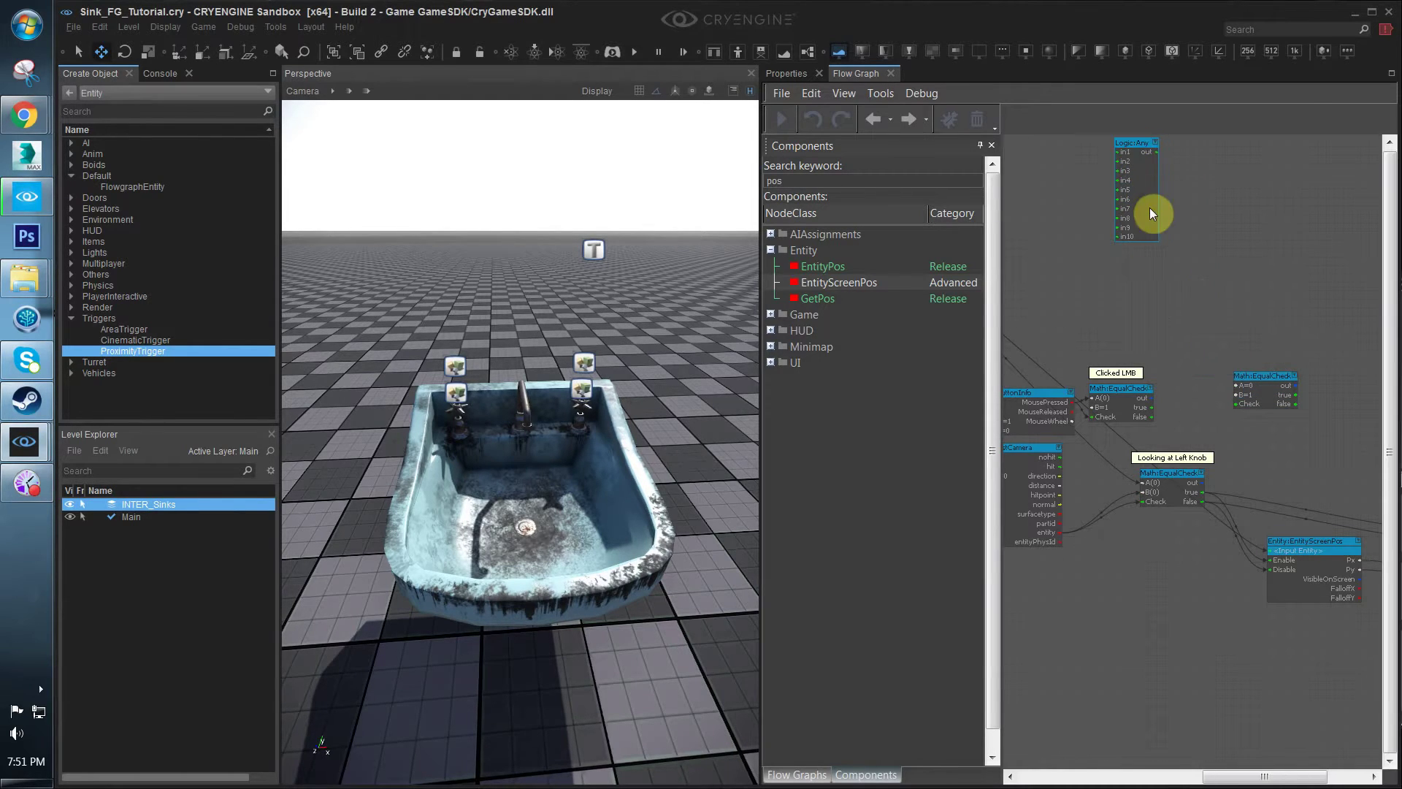
type("qall")
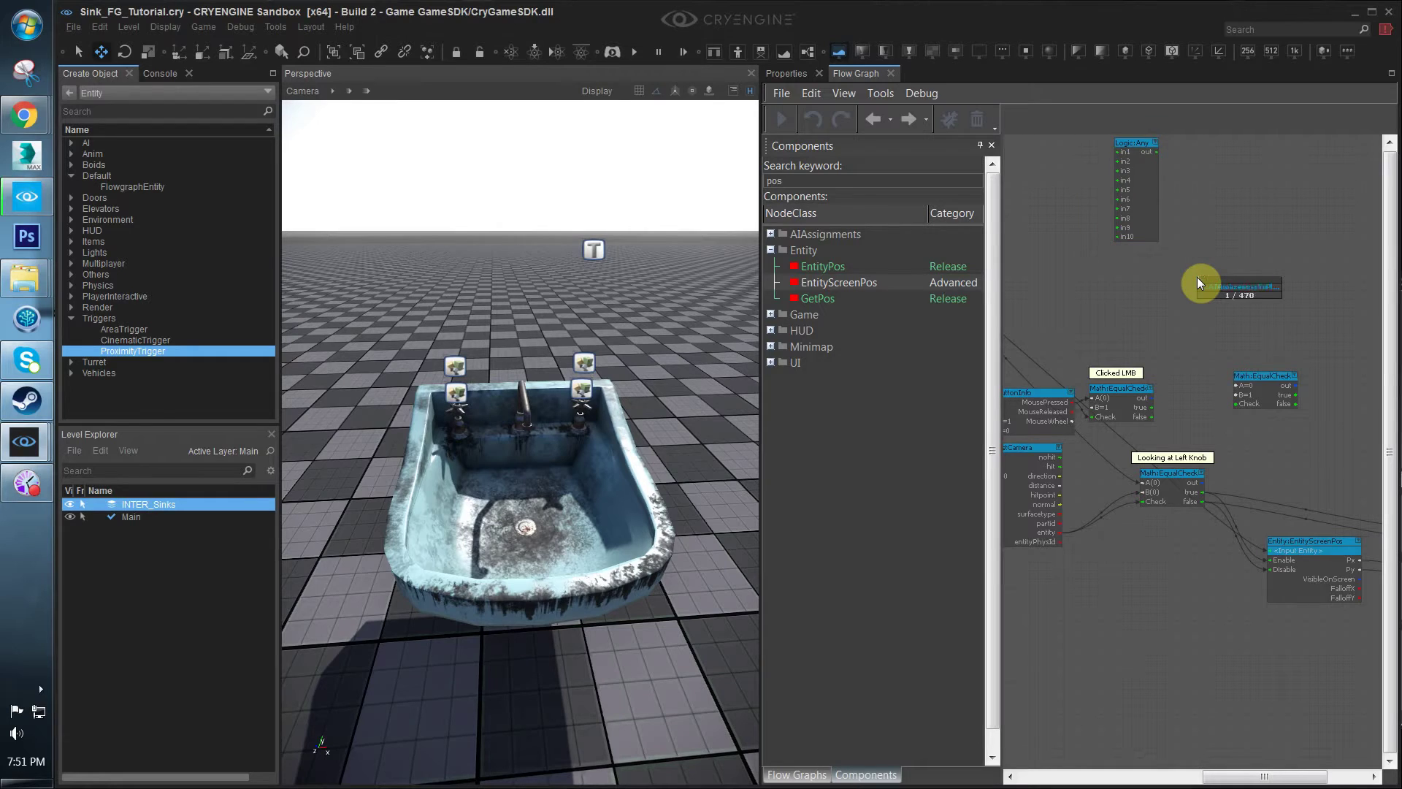
key("Return")
left_click_drag(1197, 282, 1248, 252)
left_click(1129, 137)
left_click(1178, 287)
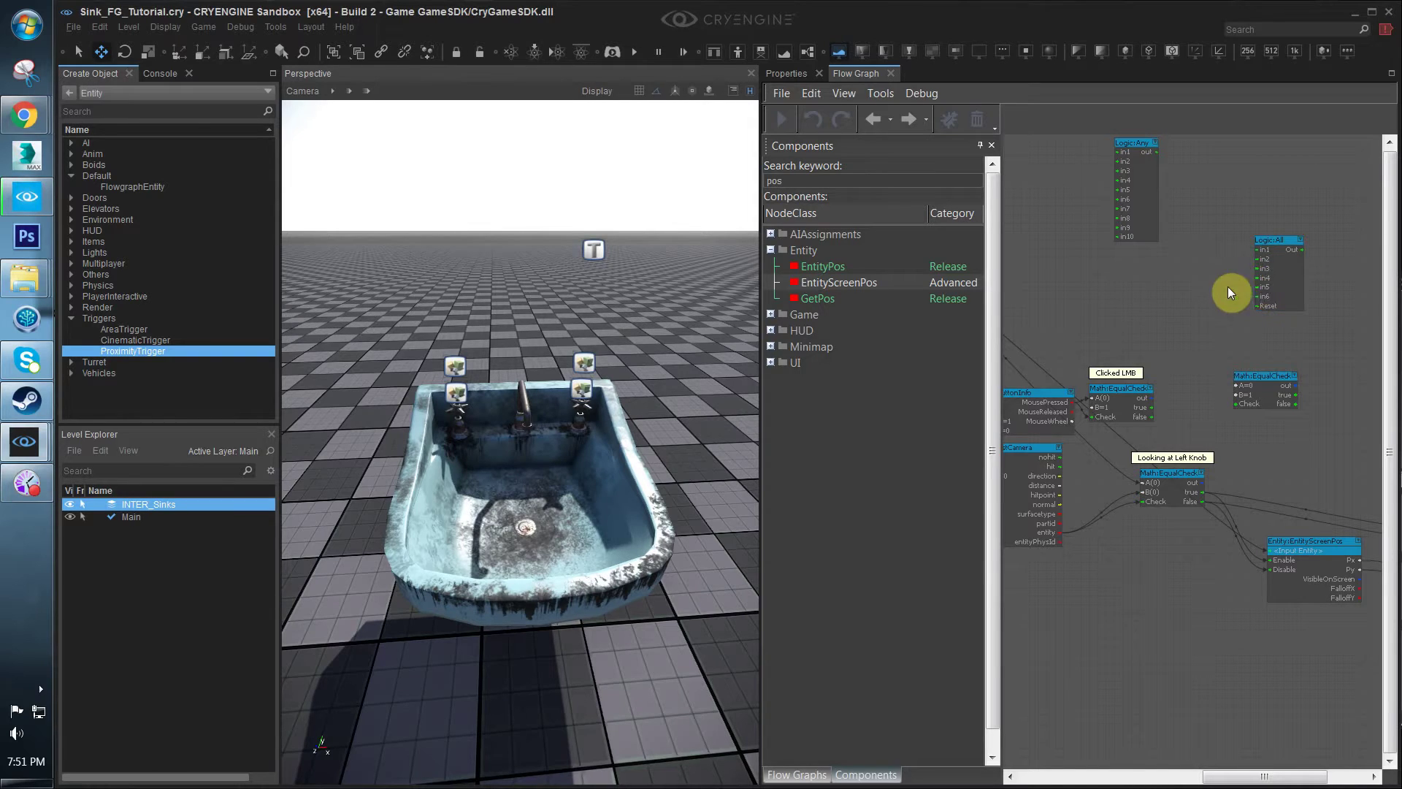
type("qandd")
key("Return")
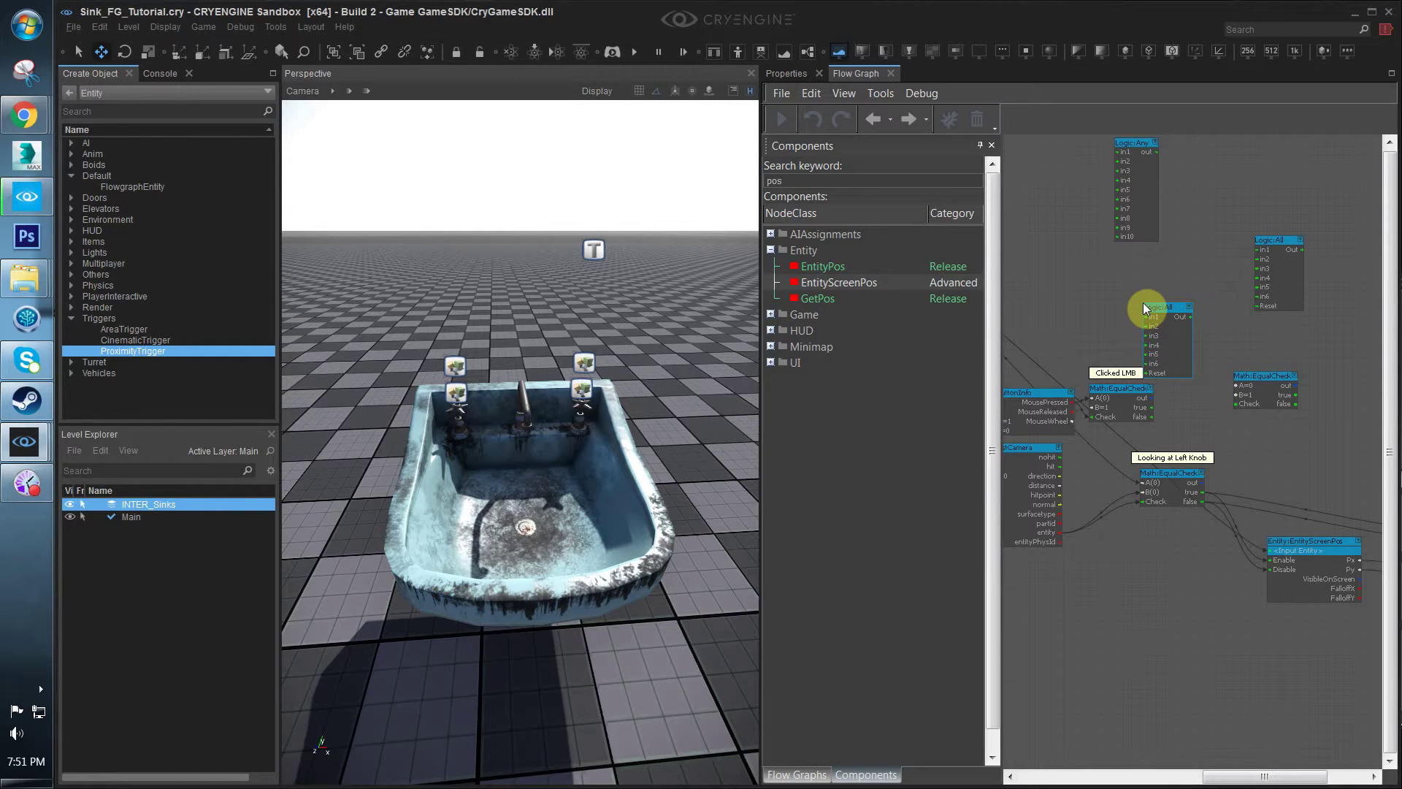
key("Delete")
Link the true output of the proximity trigger's Math:EqualCheck node to in1 of the Logic:All node
middle_click_drag(1189, 278, 1196, 336)
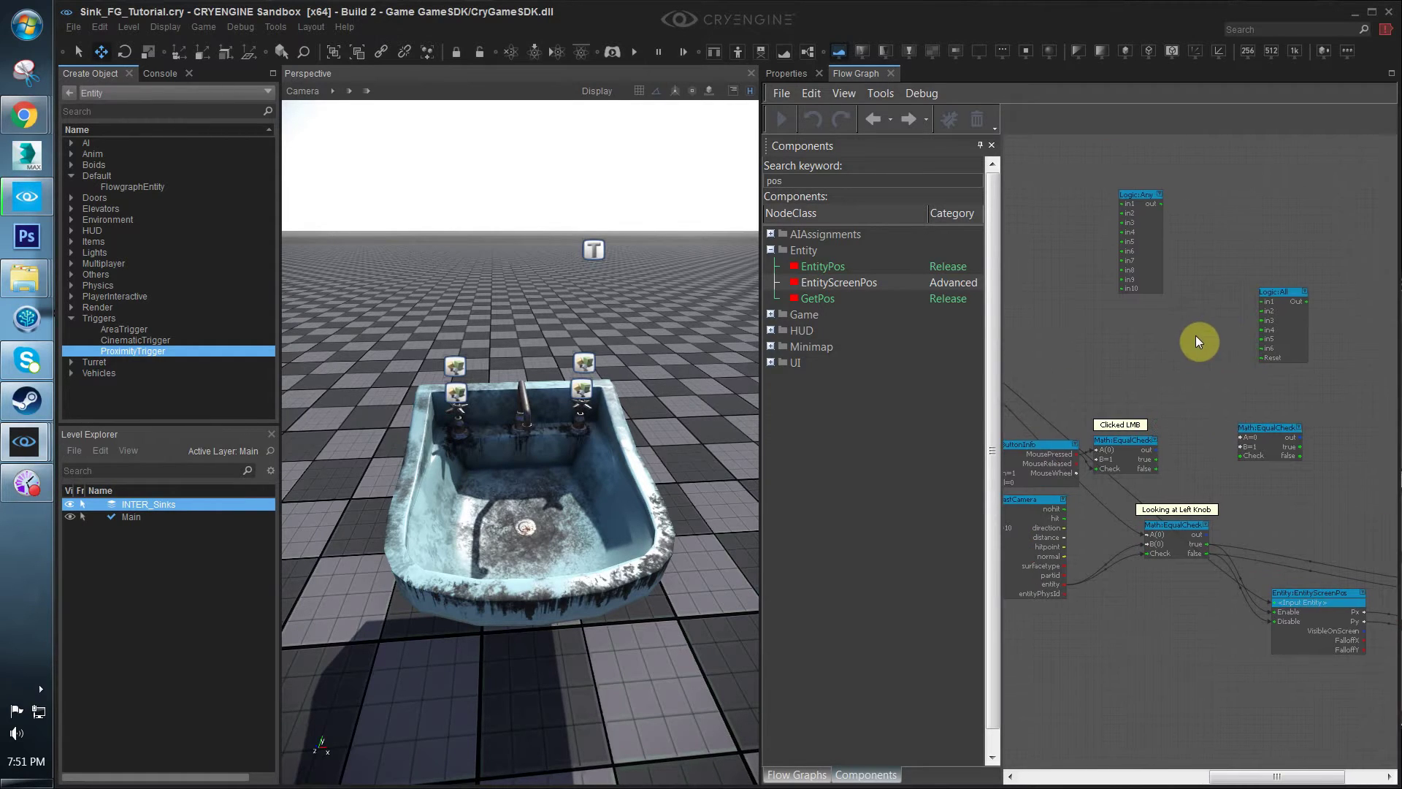
scroll(1176, 398, "down", 2)
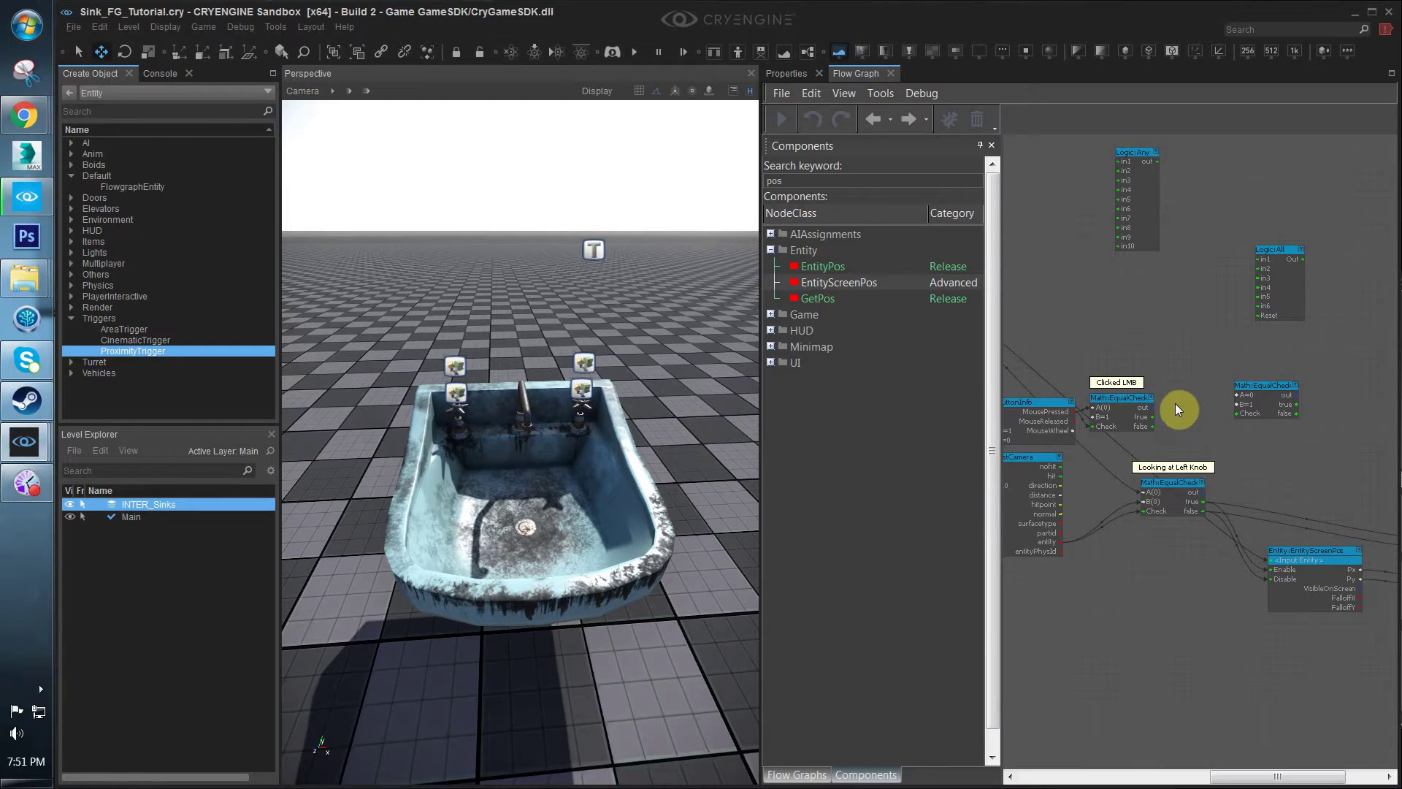
scroll(1176, 336, "down", 2)
middle_click_drag(1177, 323, 1314, 338)
scroll(1189, 331, "down", 1)
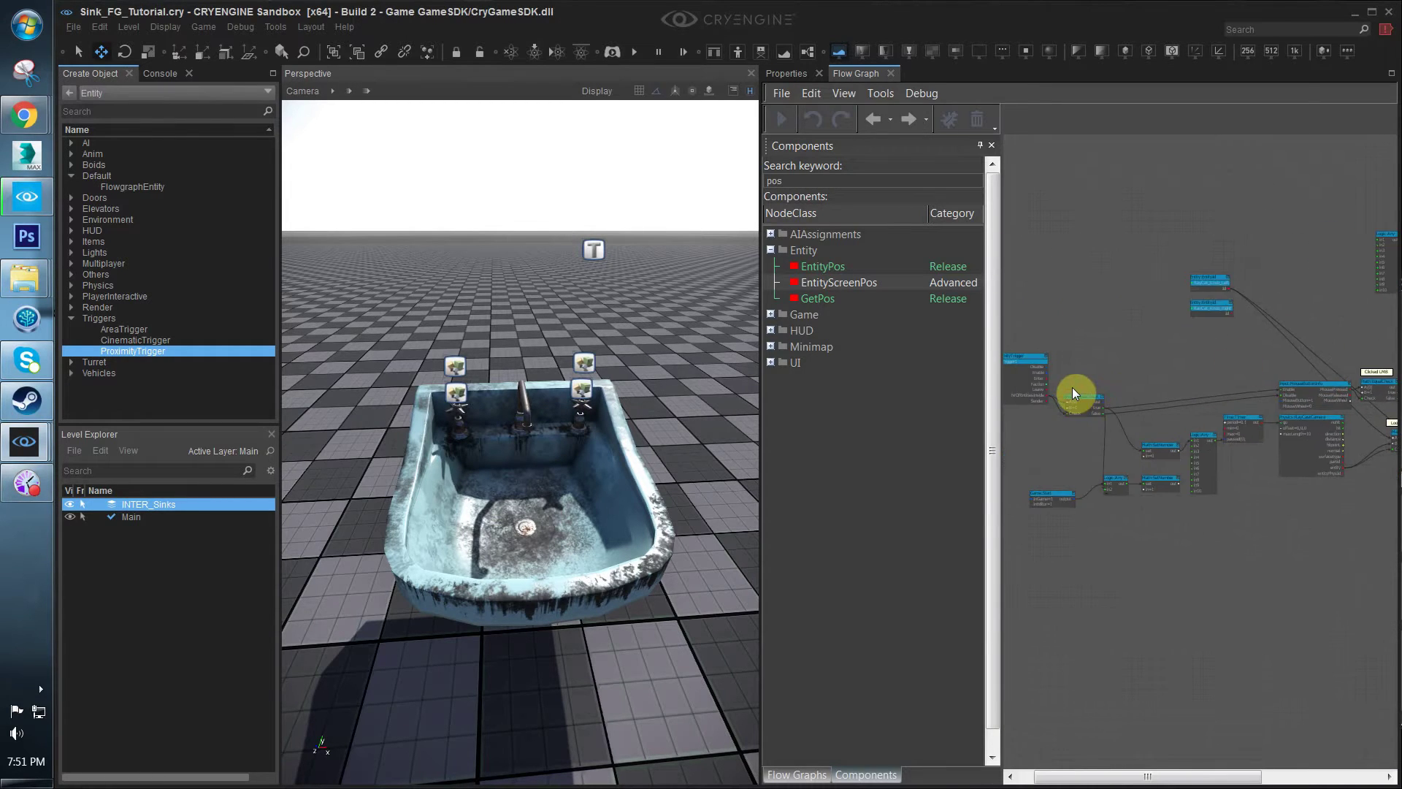
scroll(1069, 402, "up", 3)
left_click(1075, 403)
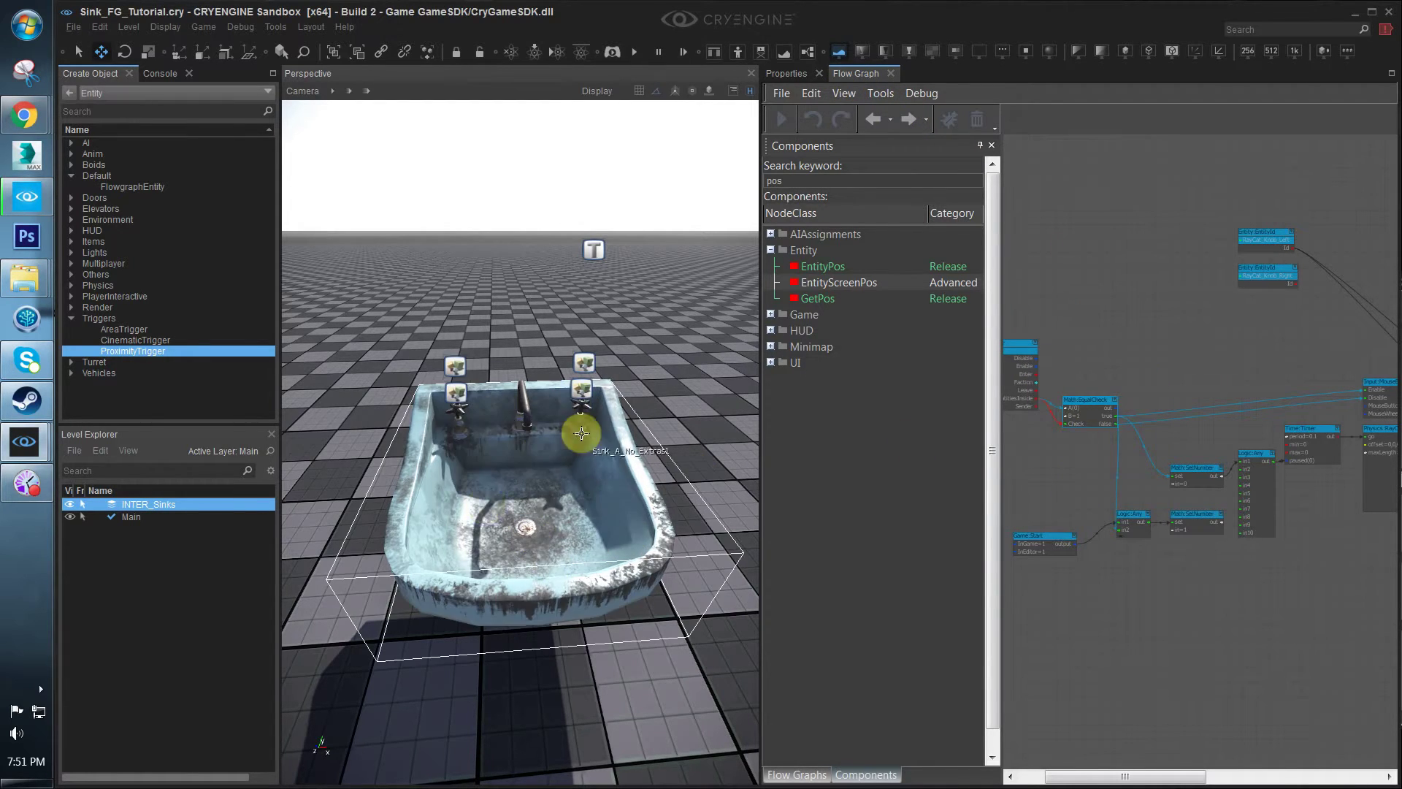
scroll(1241, 339, "down", 1)
middle_click_drag(1241, 339, 1111, 363)
scroll(1134, 370, "down", 1)
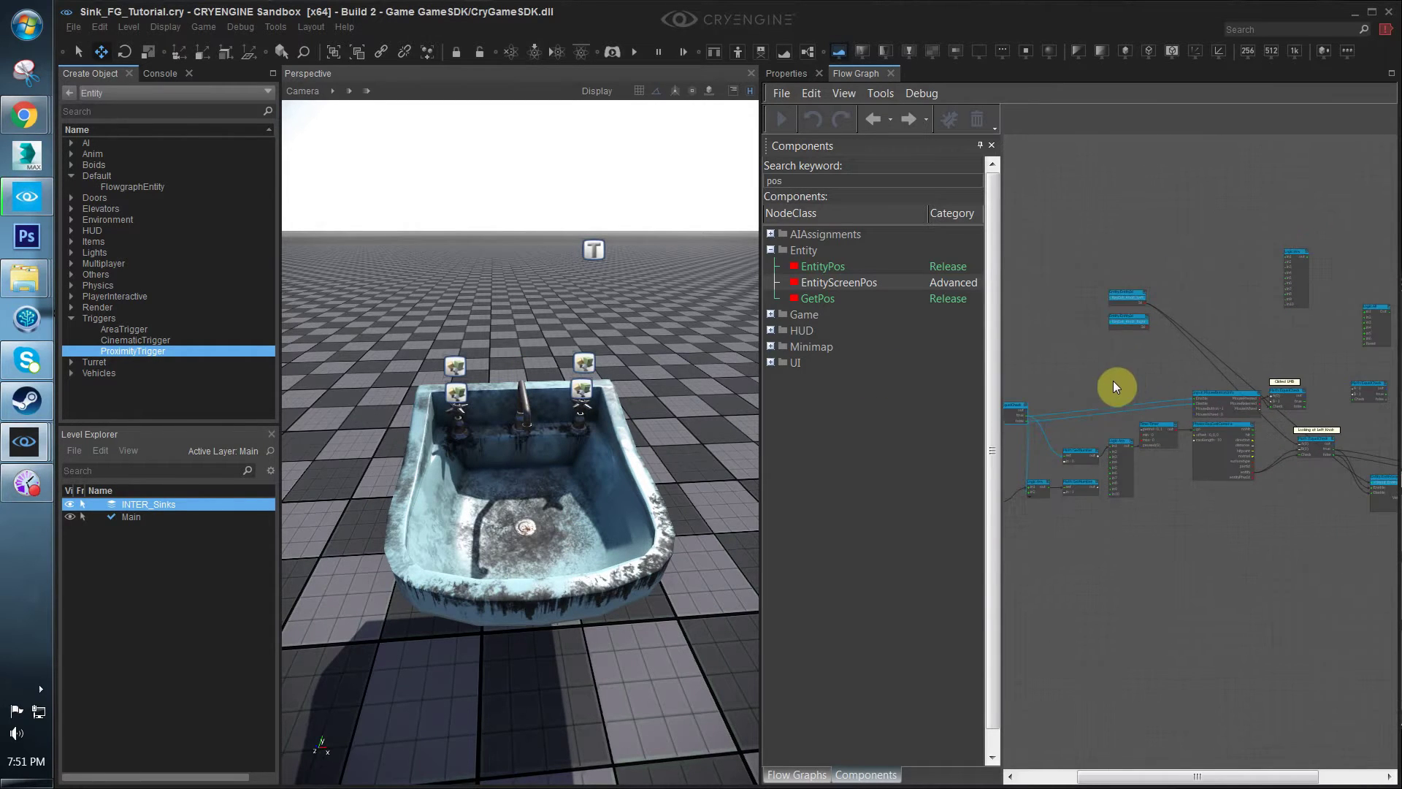
left_click_drag(1024, 416, 1372, 317)
scroll(1346, 336, "up", 3)
left_click_drag(1265, 322, 1261, 325)
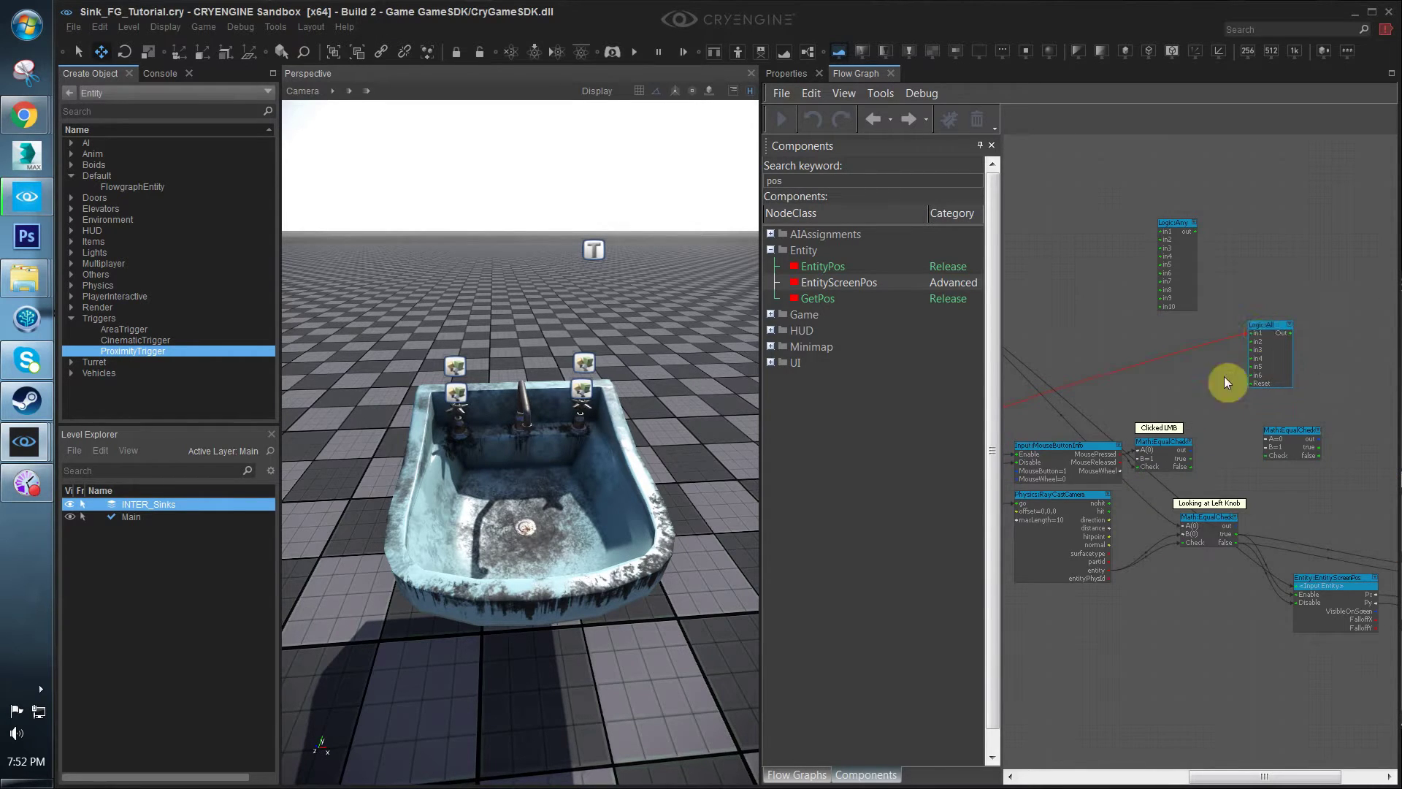
left_click(1225, 376)
Link the true output of the "Looking at Left Knob" check to in2 of Logic:All, and reposition Logic:All and the spare Math:EqualCheck
left_click_drag(1226, 536, 1260, 345)
middle_click_drag(1227, 446, 1107, 446)
left_click(1156, 324)
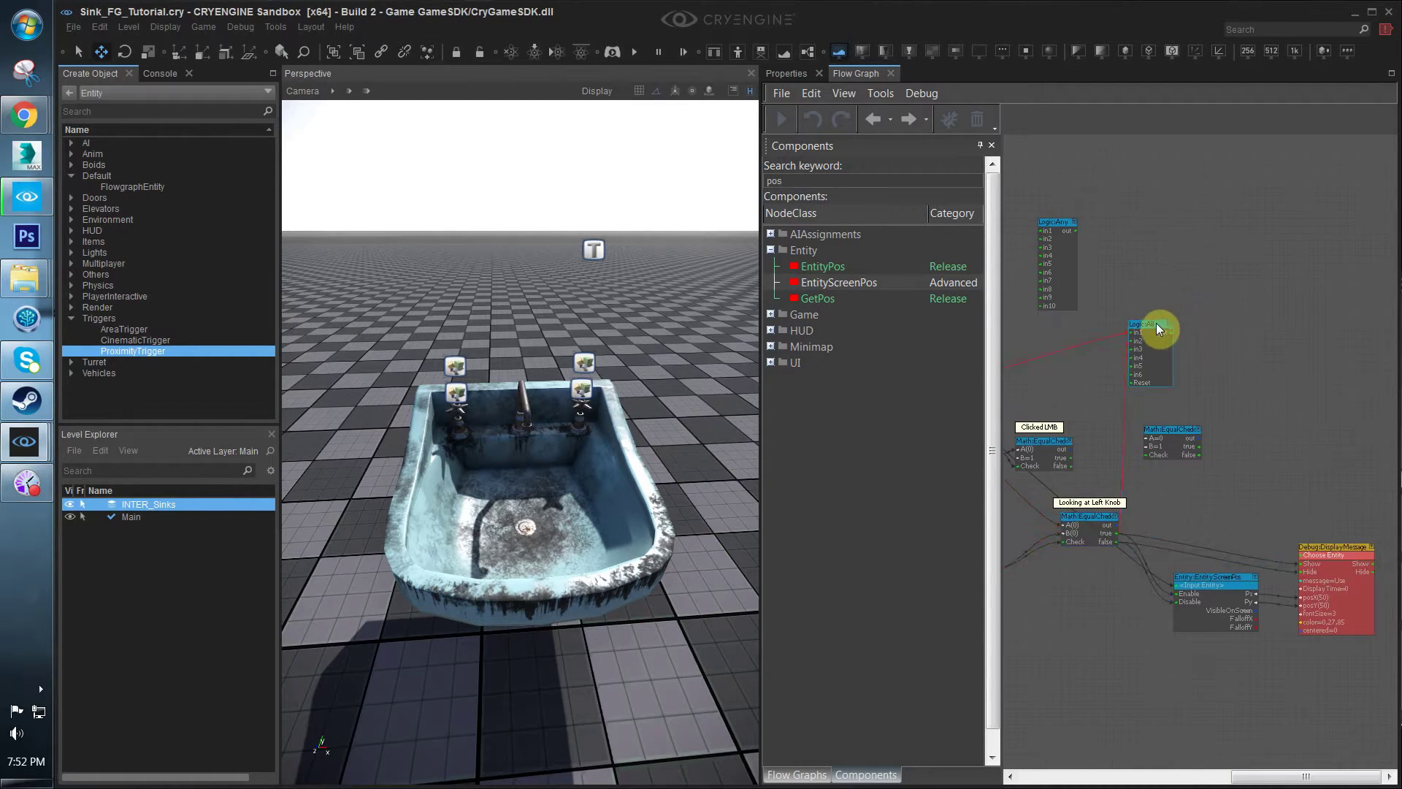
left_click_drag(1155, 323, 1182, 353)
left_click_drag(1192, 438, 1328, 492)
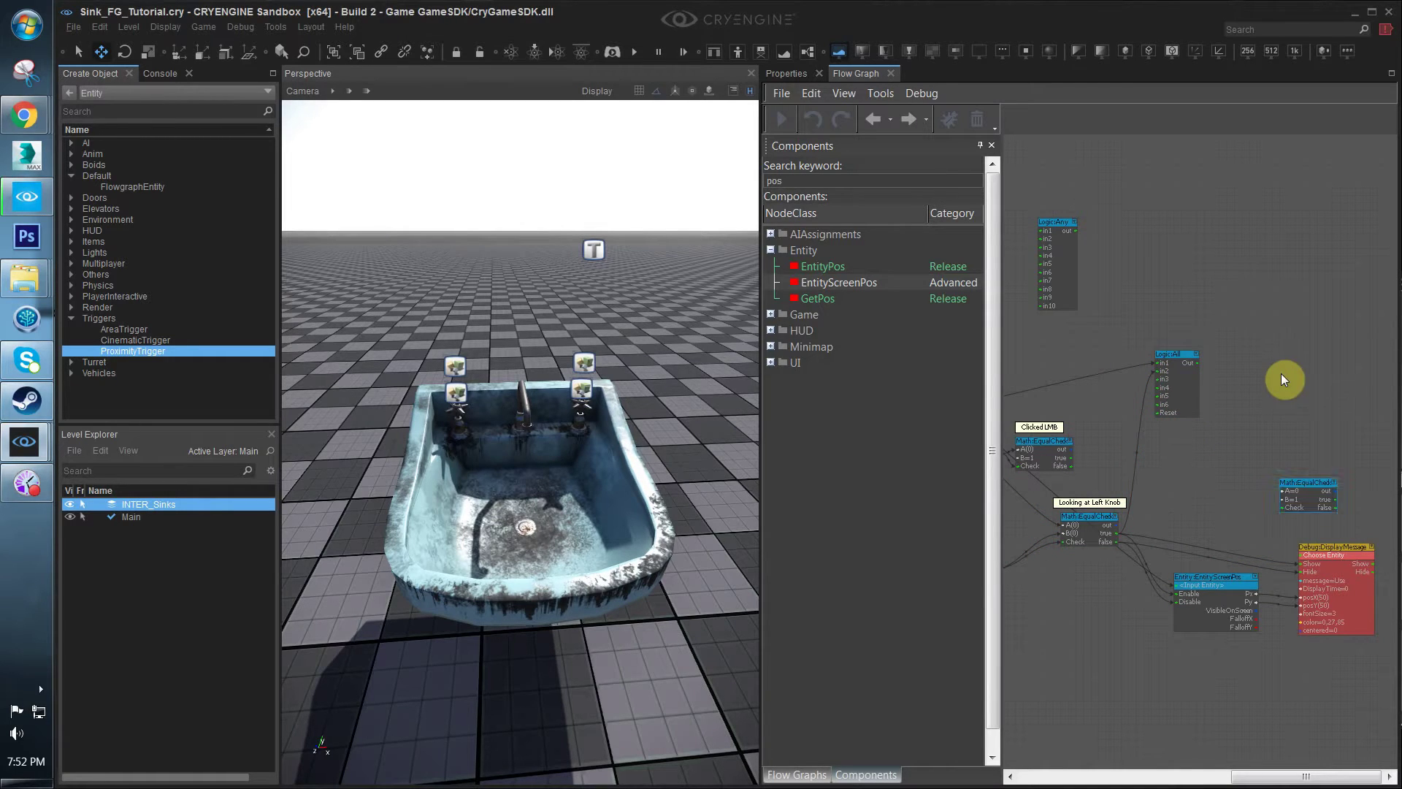
Add a Logic:Gate node beside Logic:All and link Logic:All's Out to the gate's In
left_click(1225, 337)
type("qgate")
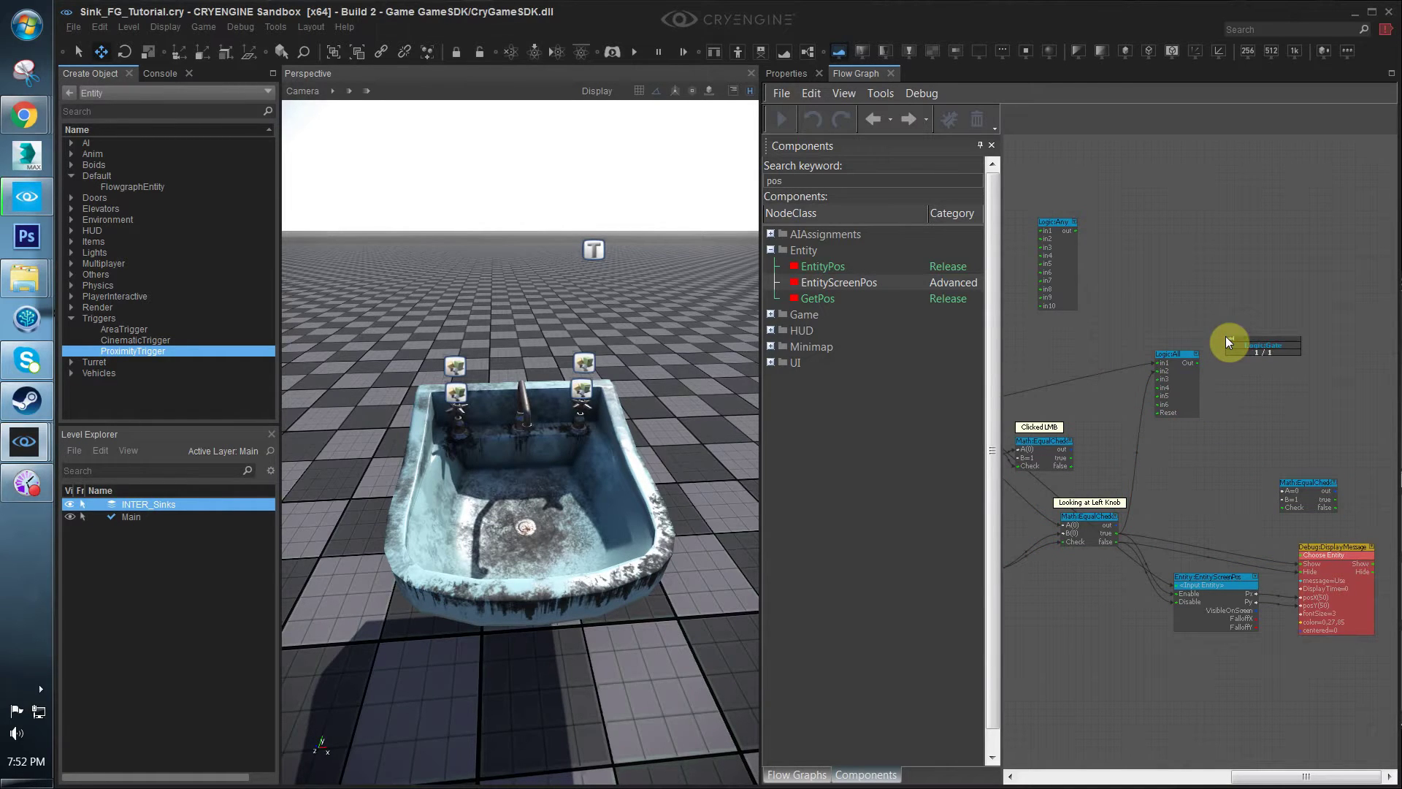
key("Return")
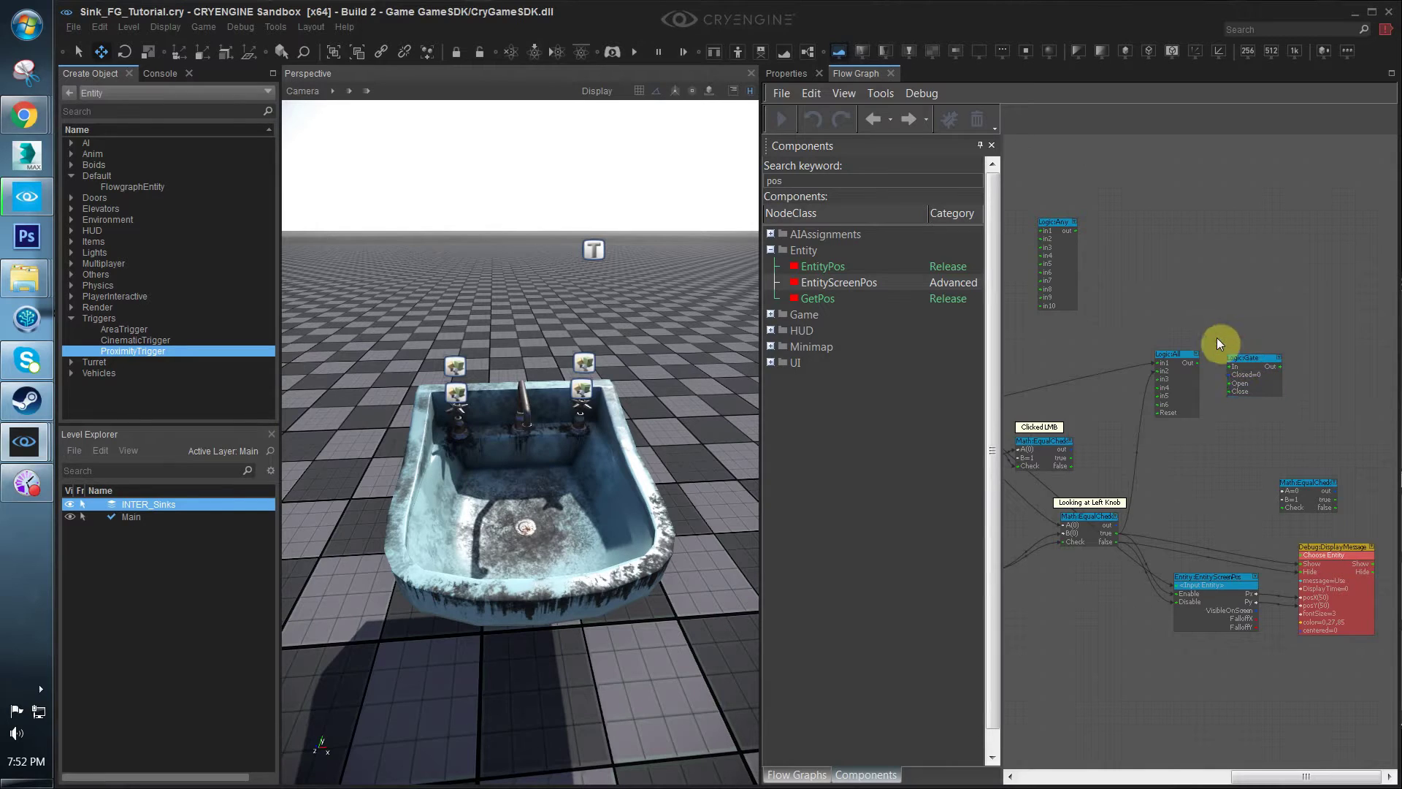
left_click_drag(1190, 359, 1233, 363)
left_click_drag(1240, 361, 1247, 357)
left_click(1054, 369)
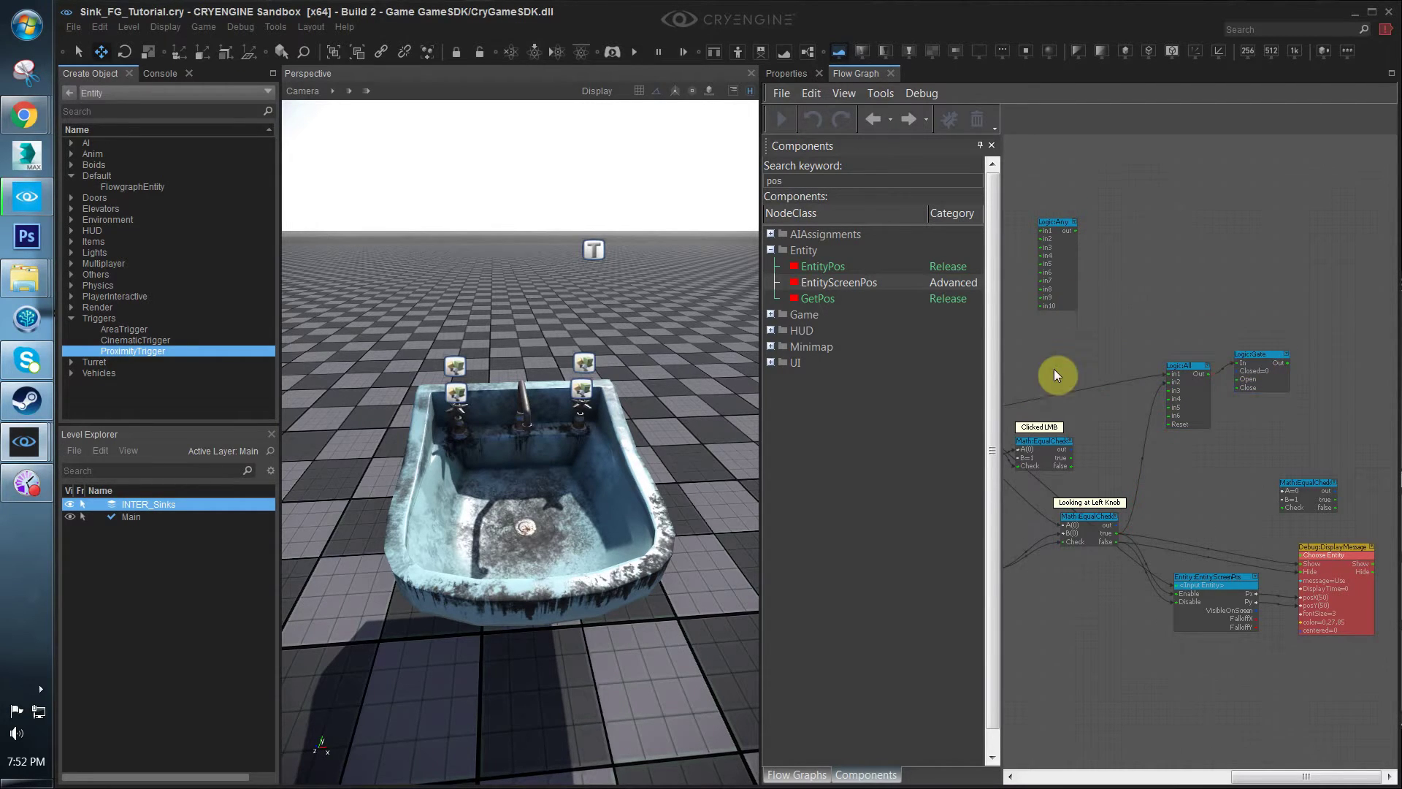
Examine how the "Clicked LMB" and "Looking at Left Knob" checks relate to the Logic:All and Logic:Gate nodes
middle_click_drag(1111, 487, 1225, 449)
middle_click_drag(1248, 766, 1210, 758)
scroll(1123, 584, "down", 2)
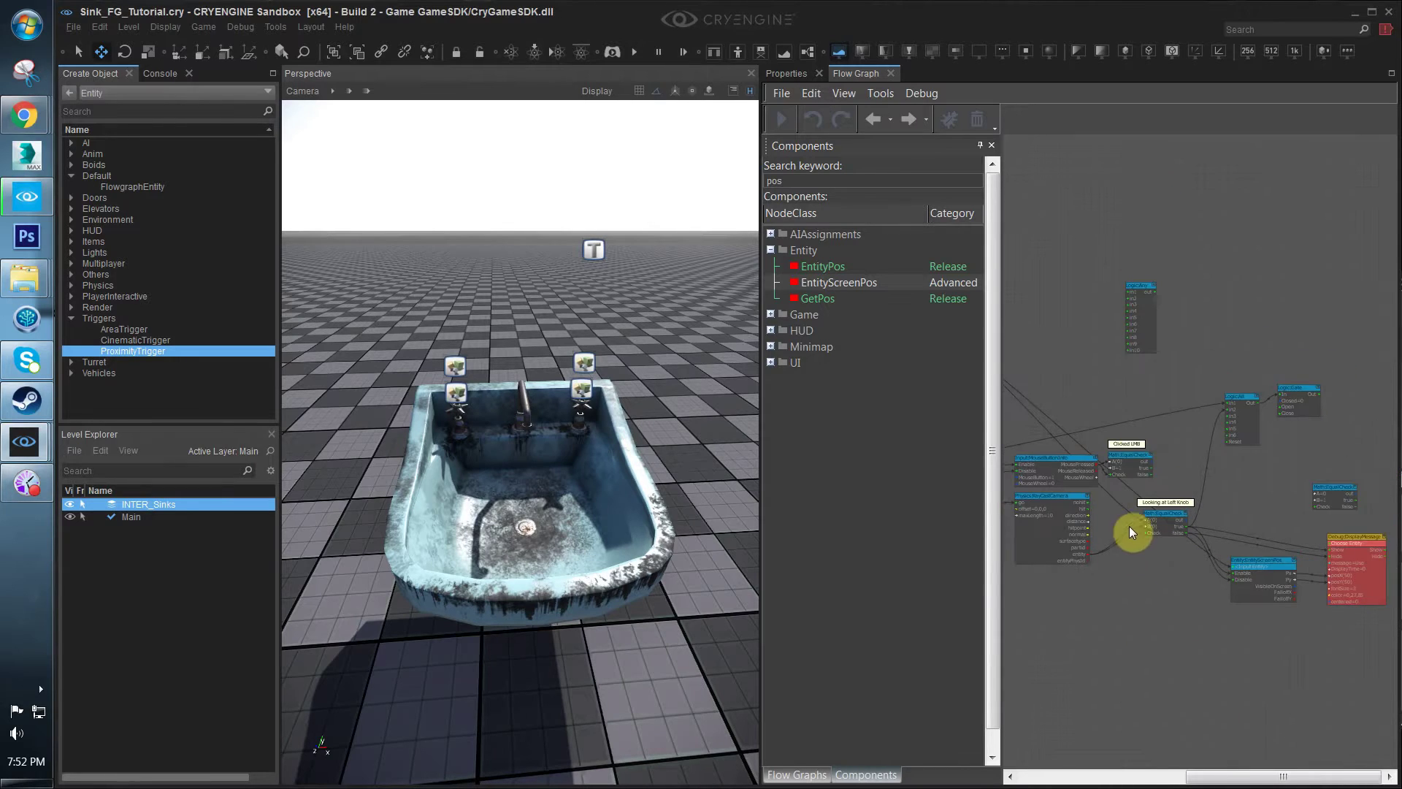
scroll(1117, 425, "up", 1)
middle_click_drag(1116, 424, 1141, 381)
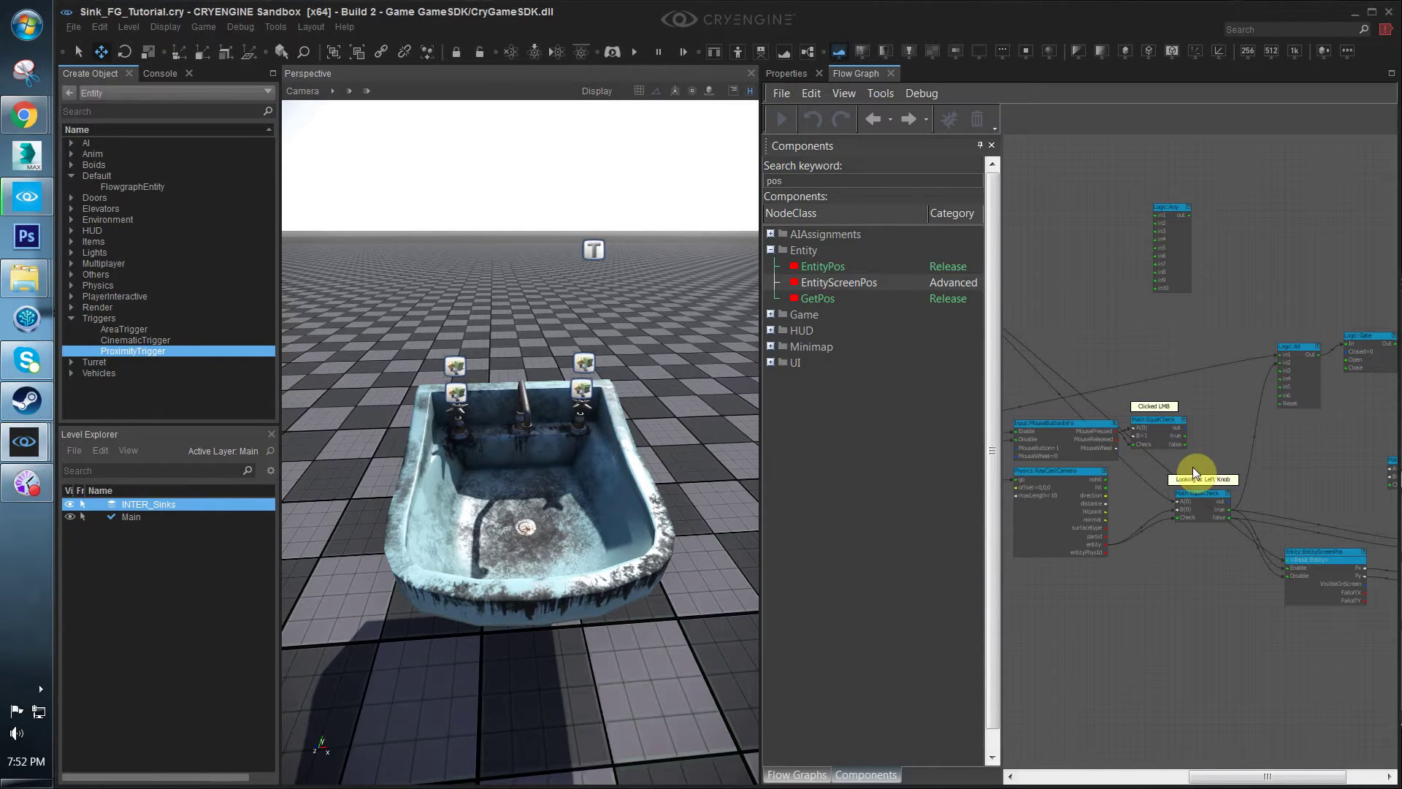
scroll(1183, 479, "up", 2)
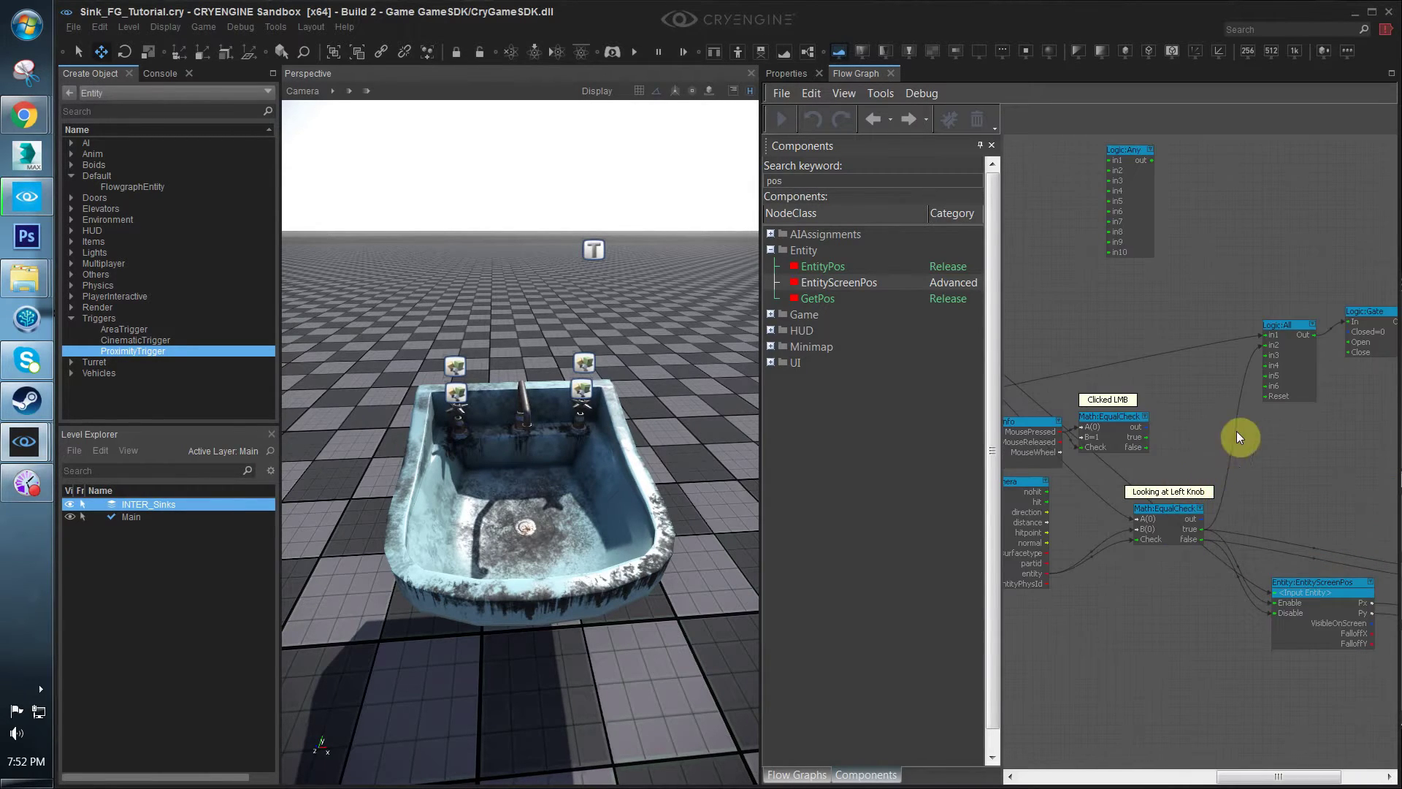
middle_click_drag(1237, 432, 1226, 434)
middle_click_drag(1172, 392, 1208, 448)
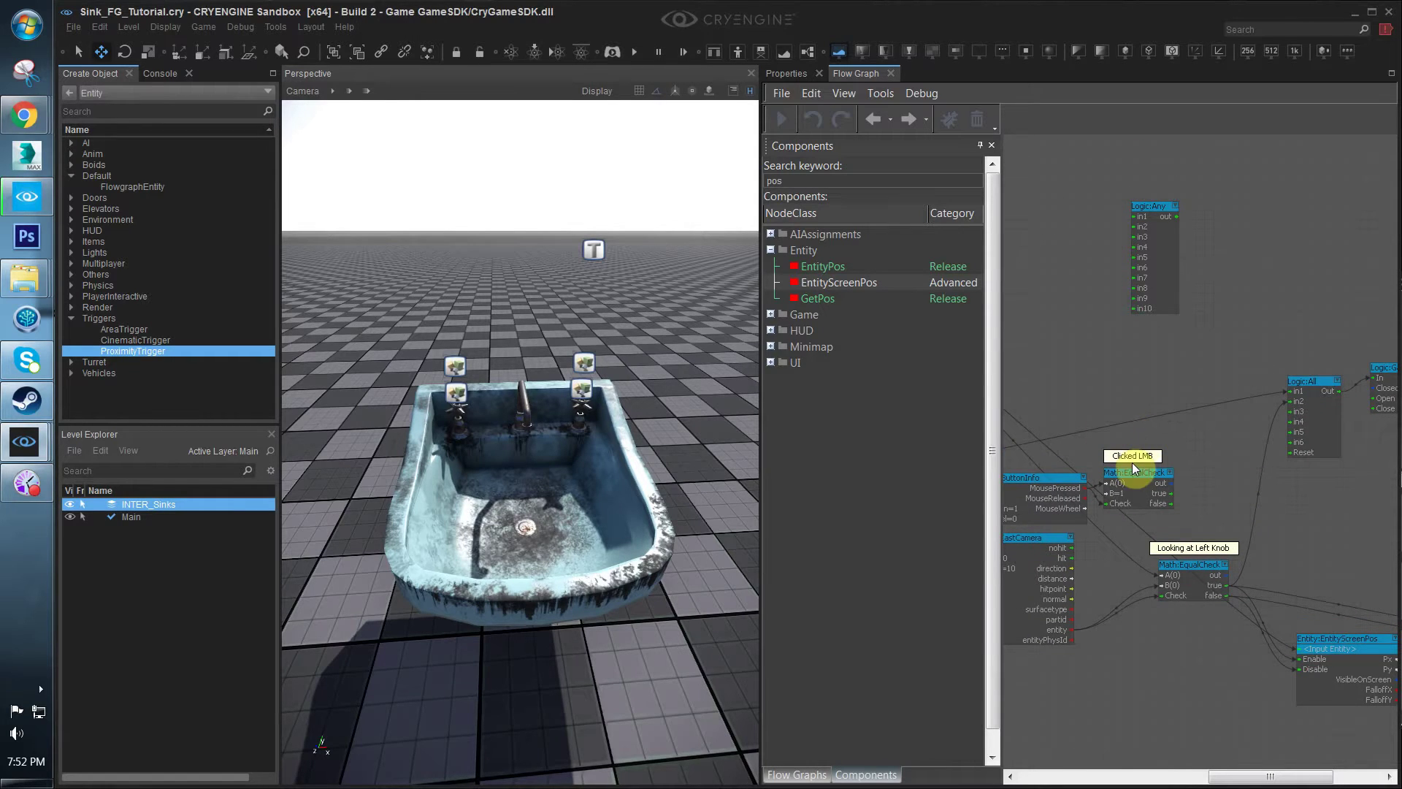
middle_click_drag(1272, 417, 1126, 428)
right_click_drag(1166, 523, 1247, 460)
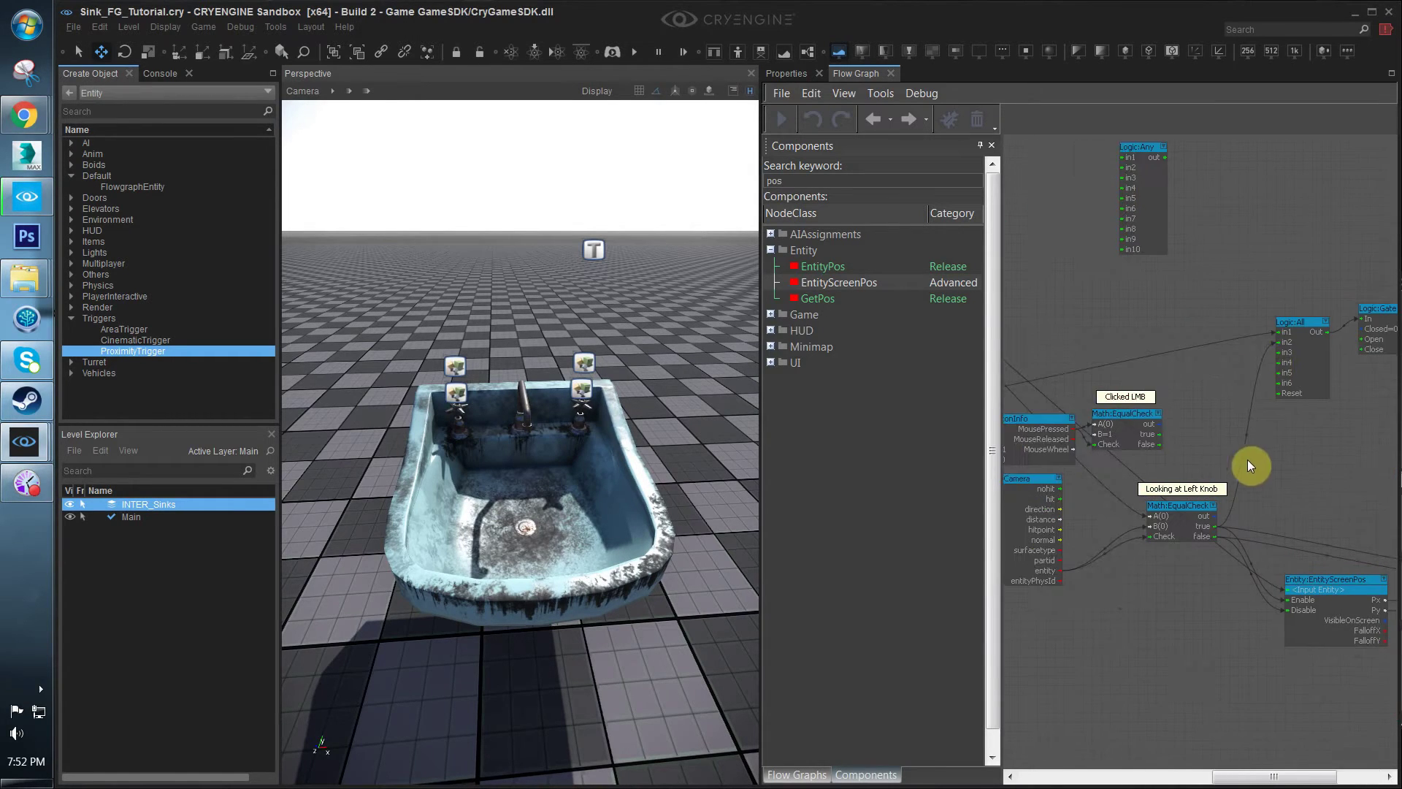
middle_click_drag(1257, 384, 1224, 394)
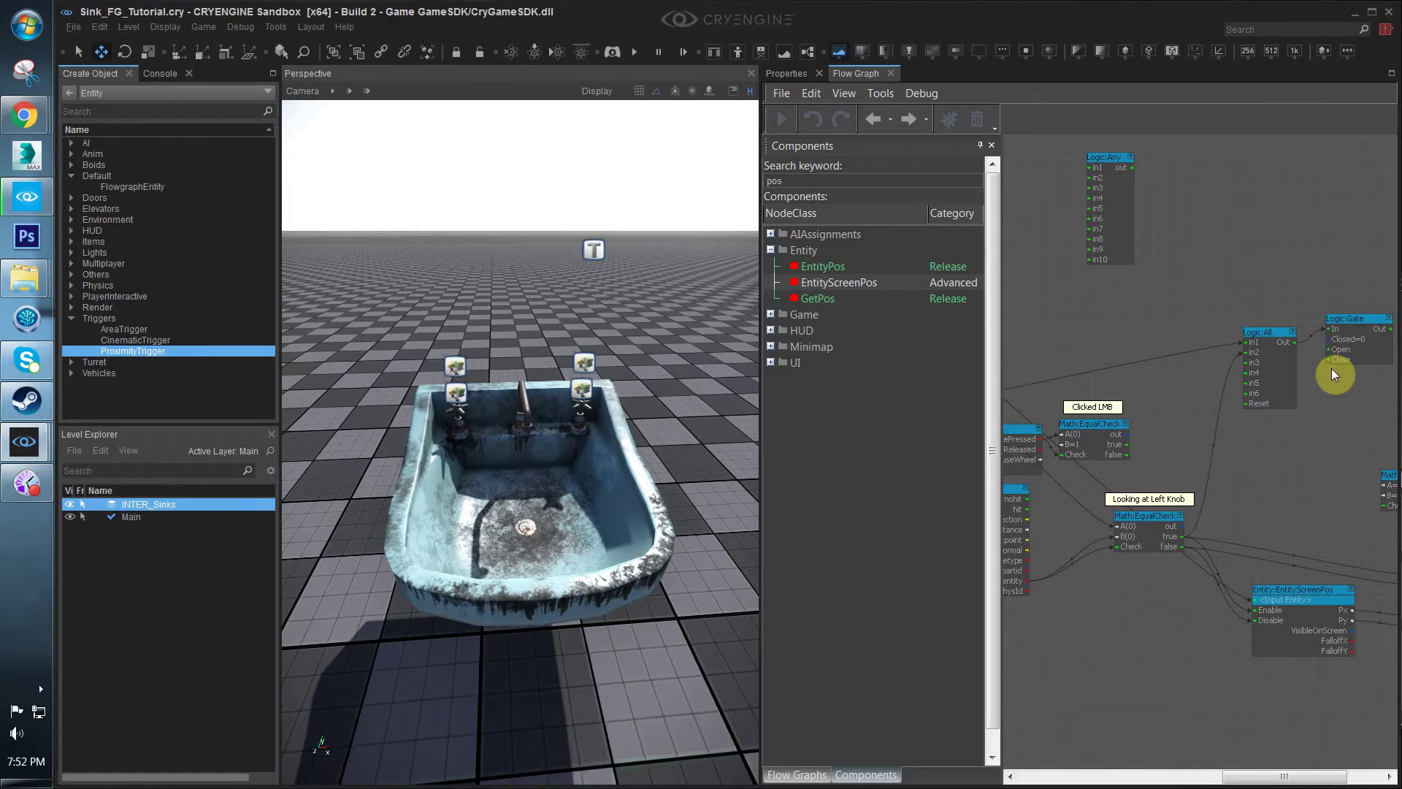
Link the false output of the proximity trigger's Math:EqualCheck node to the Close input of Logic:Gate
middle_click_drag(1289, 452, 1321, 400)
scroll(1070, 426, "down", 5)
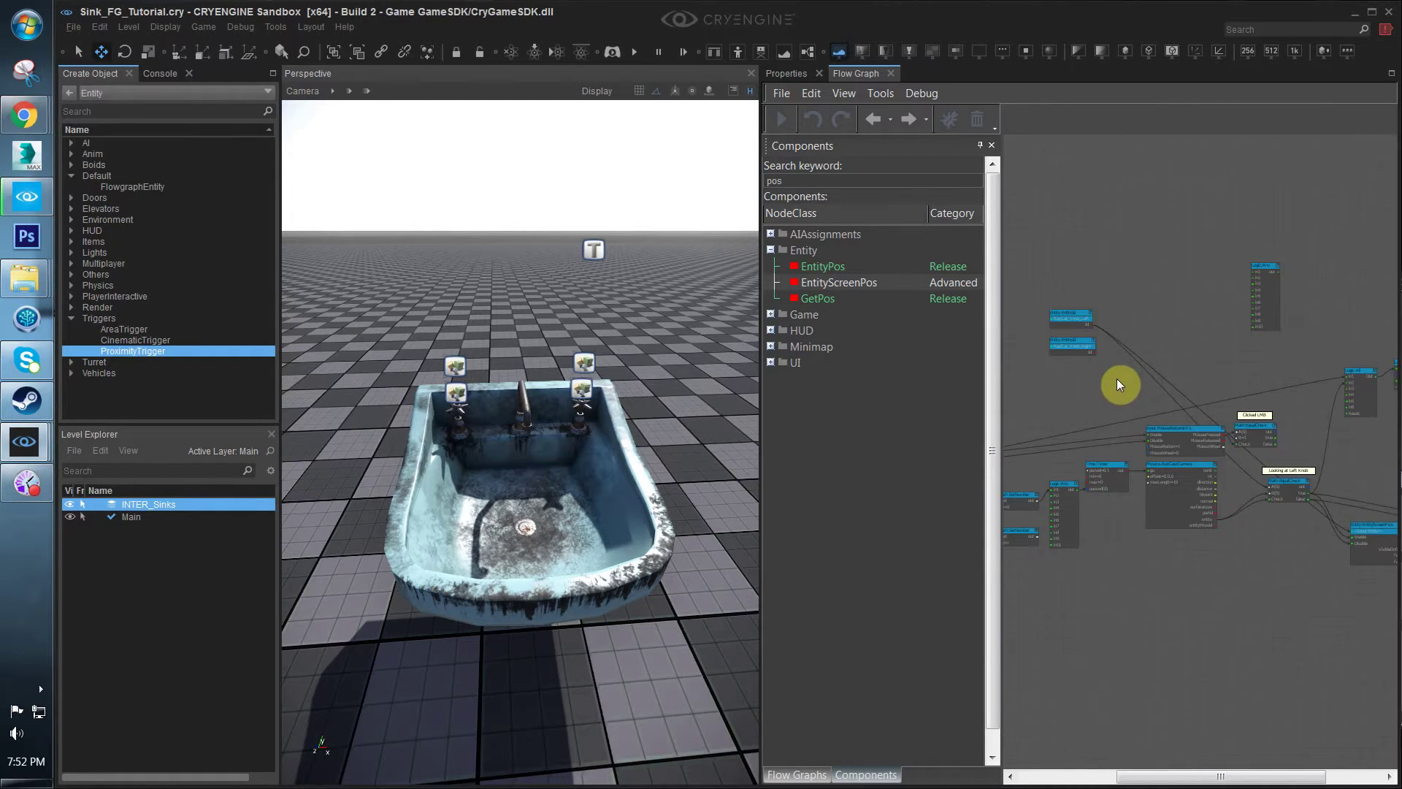
left_click_drag(1068, 446, 1377, 398)
scroll(1236, 414, "down", 1)
scroll(1378, 403, "up", 2)
right_click_drag(1089, 434, 1162, 418)
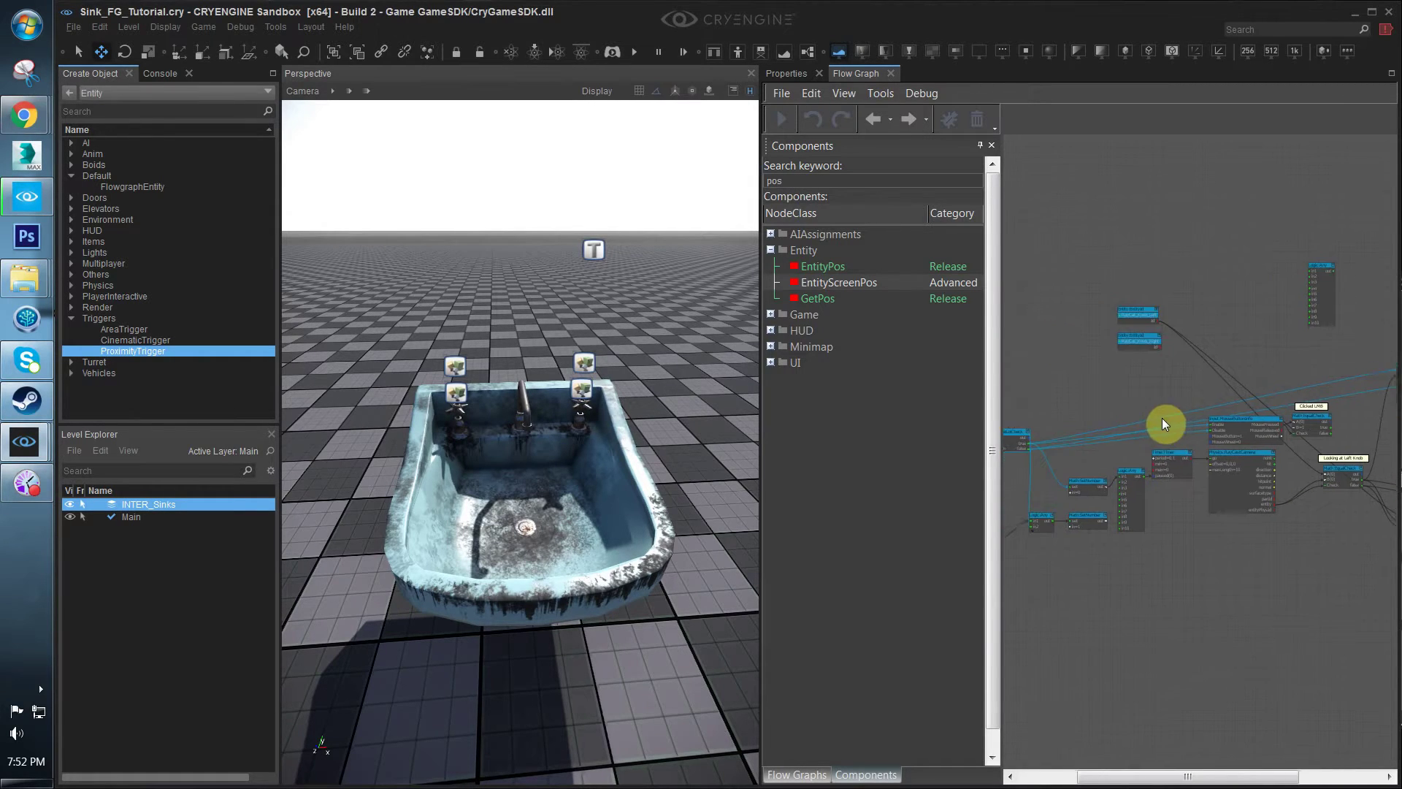
scroll(1098, 441, "down", 1)
left_click_drag(1027, 441, 1186, 437)
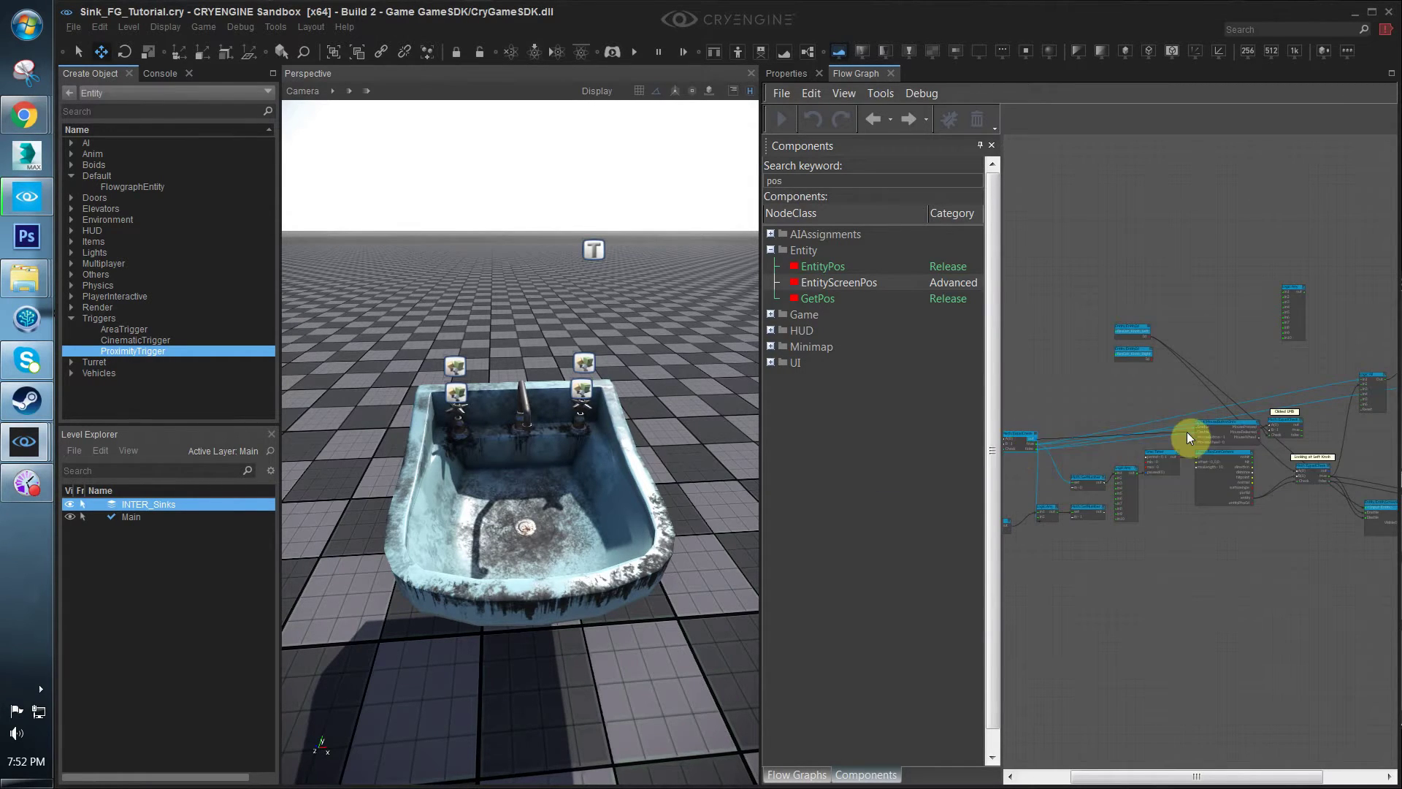
left_click_drag(1031, 445, 1351, 414)
right_click_drag(1349, 414, 1221, 416)
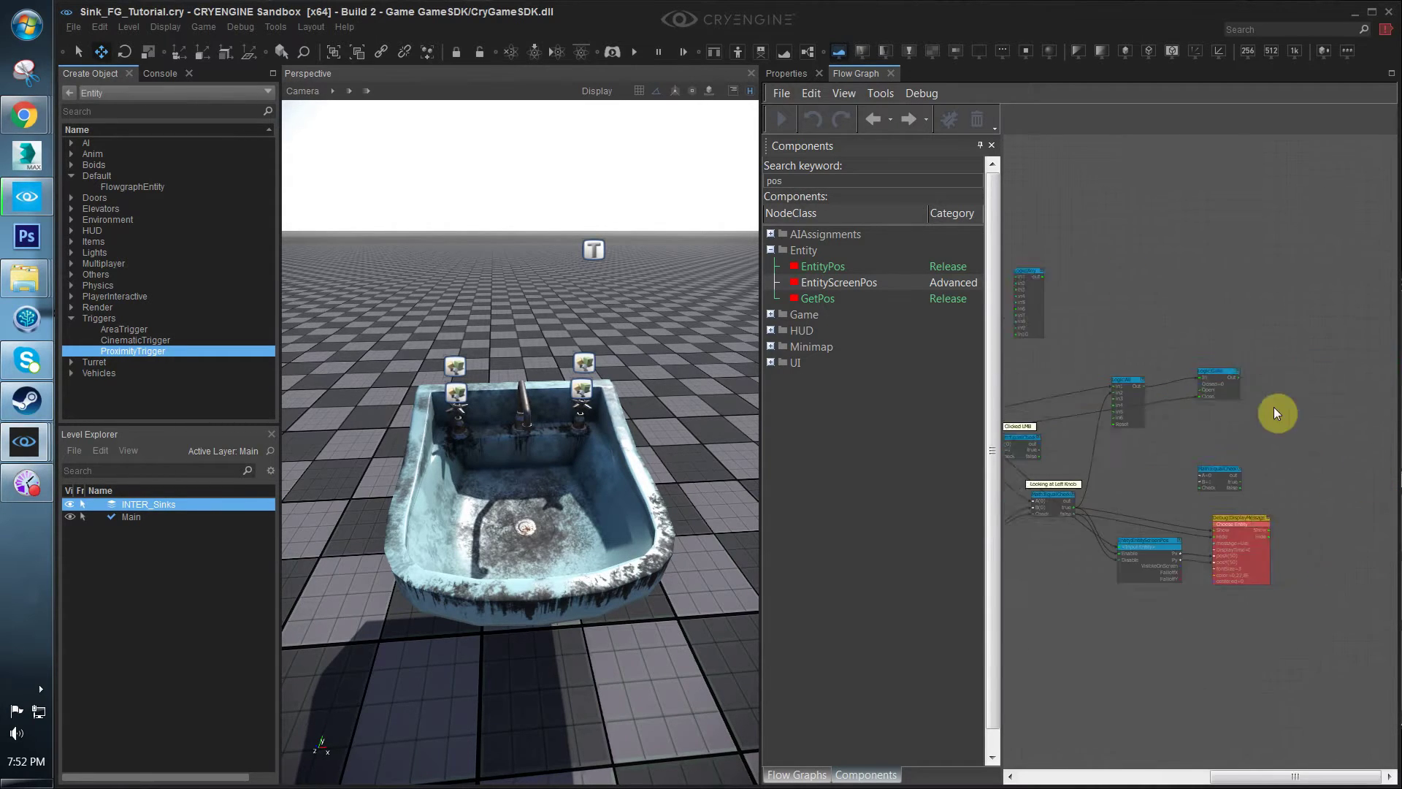
scroll(1209, 405, "up", 3)
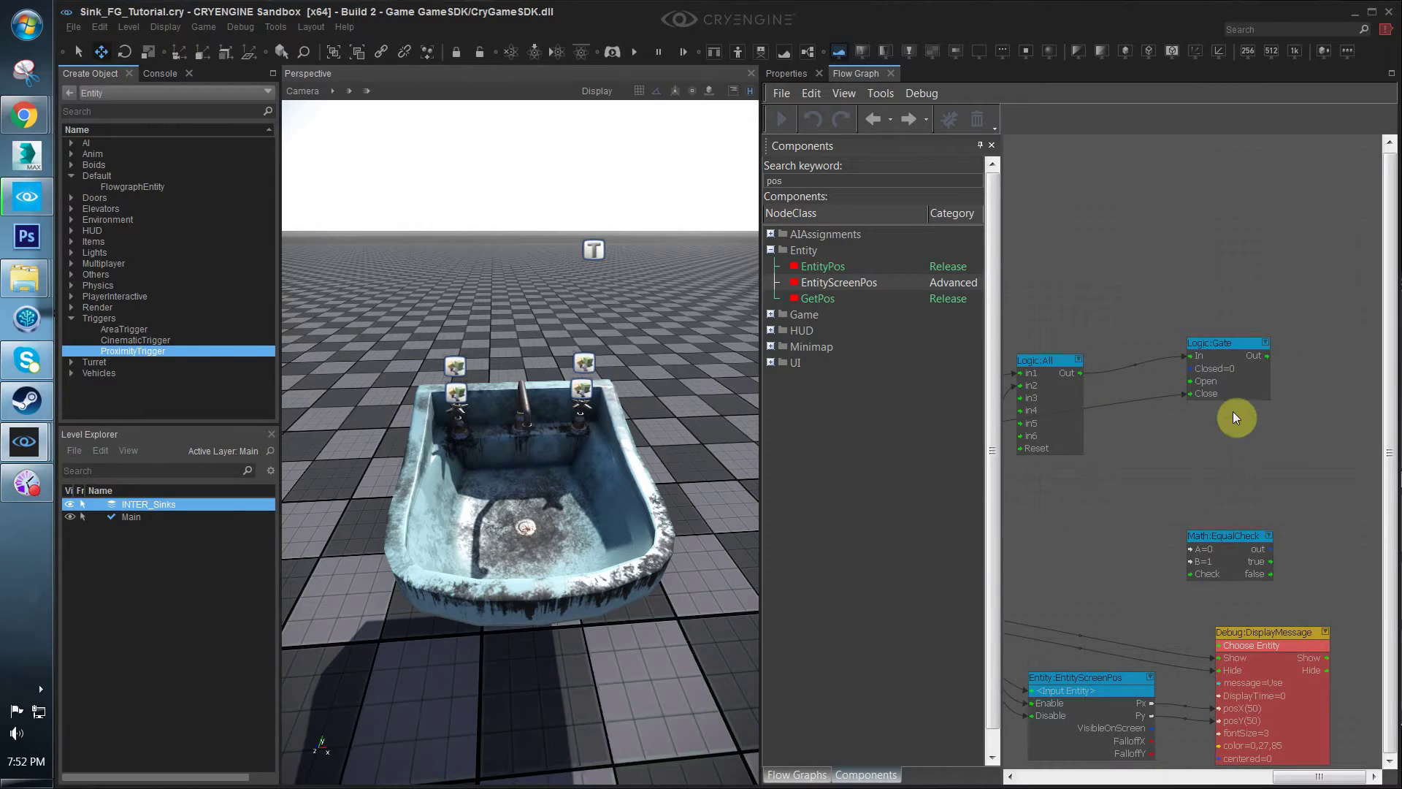
Add a Logic:Any node and place it between Logic:All and Logic:Gate
scroll(1110, 473, "down", 1)
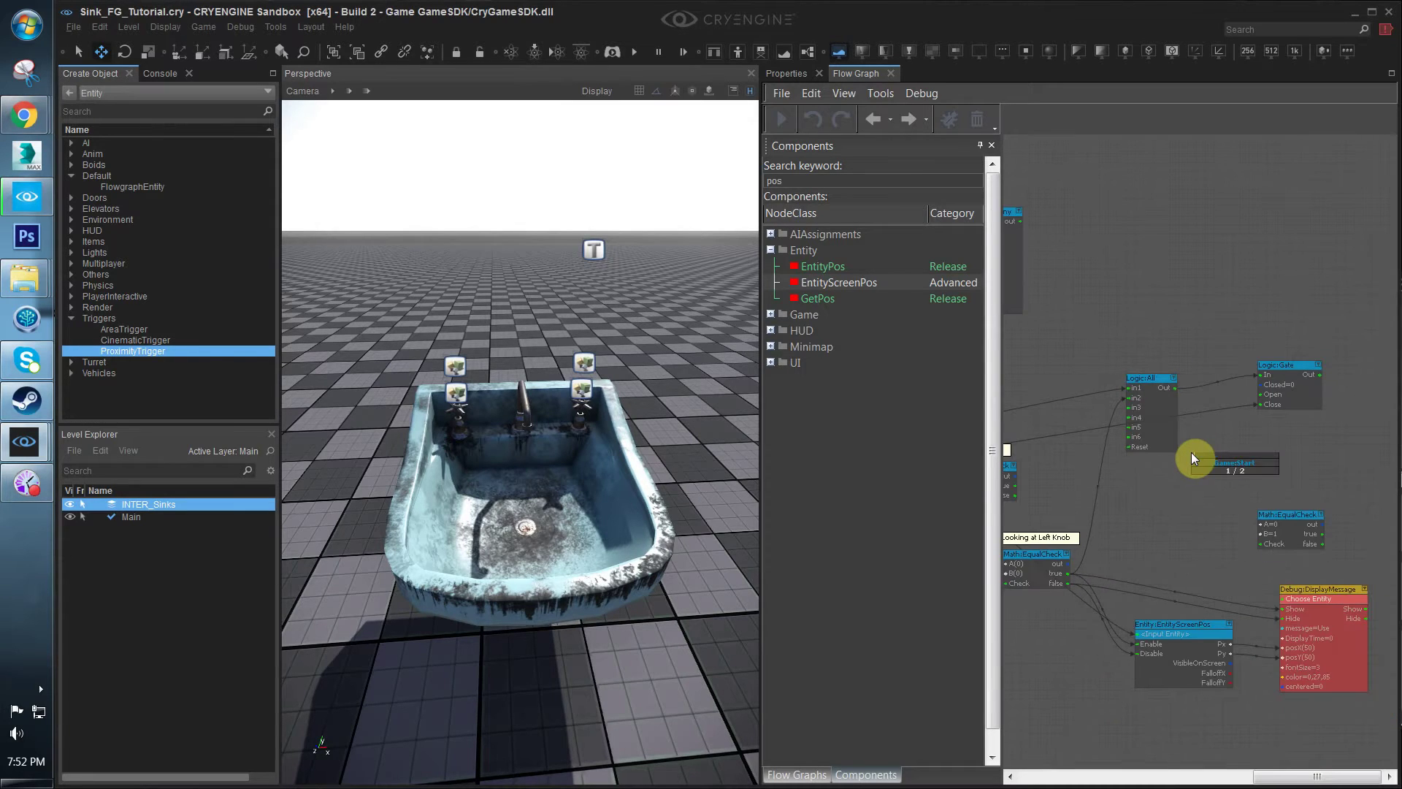
type("any")
key("Return")
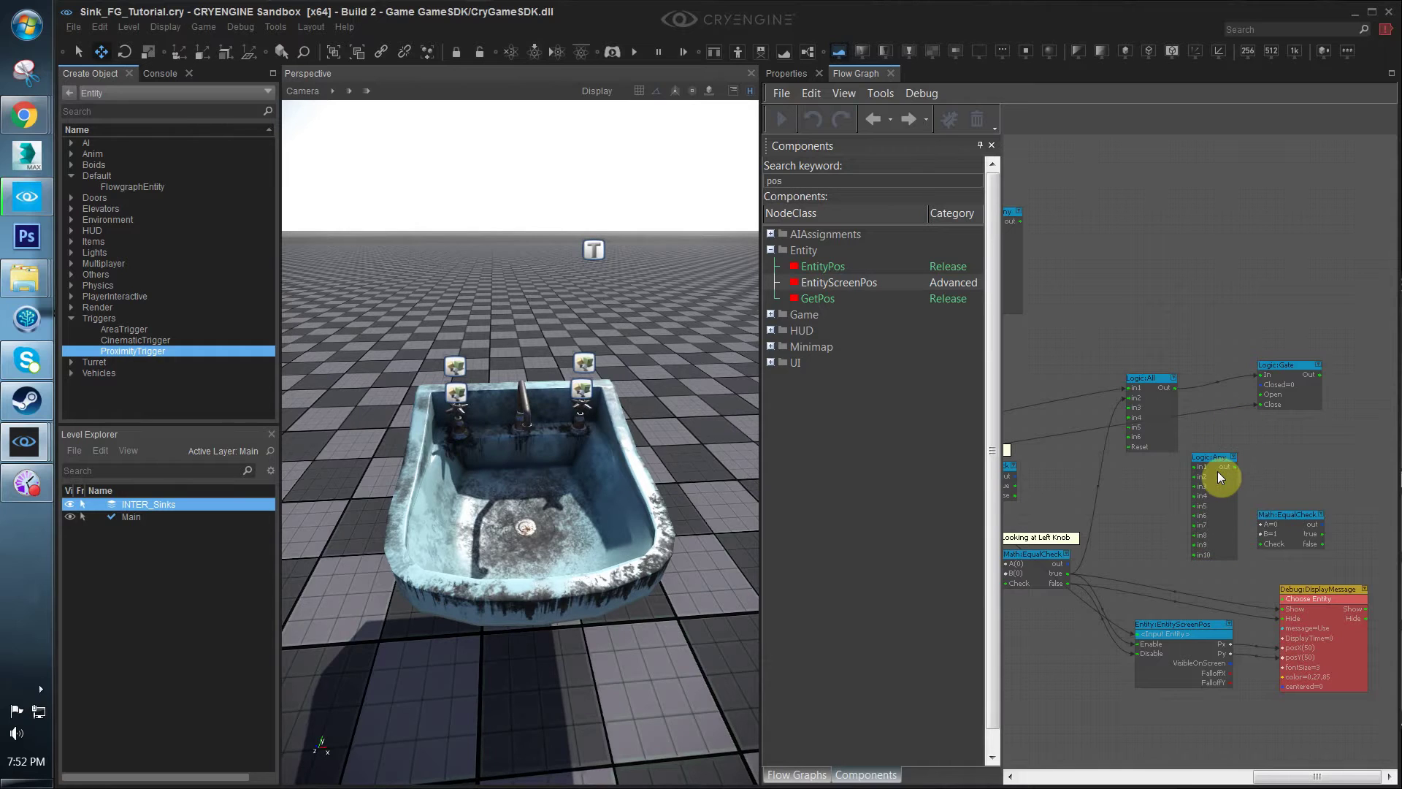
left_click_drag(1217, 471, 1261, 404)
Link the false output of the proximity trigger's Math:EqualCheck node to in1 of the new Logic:Any node
right_click_drag(1167, 430, 1290, 422)
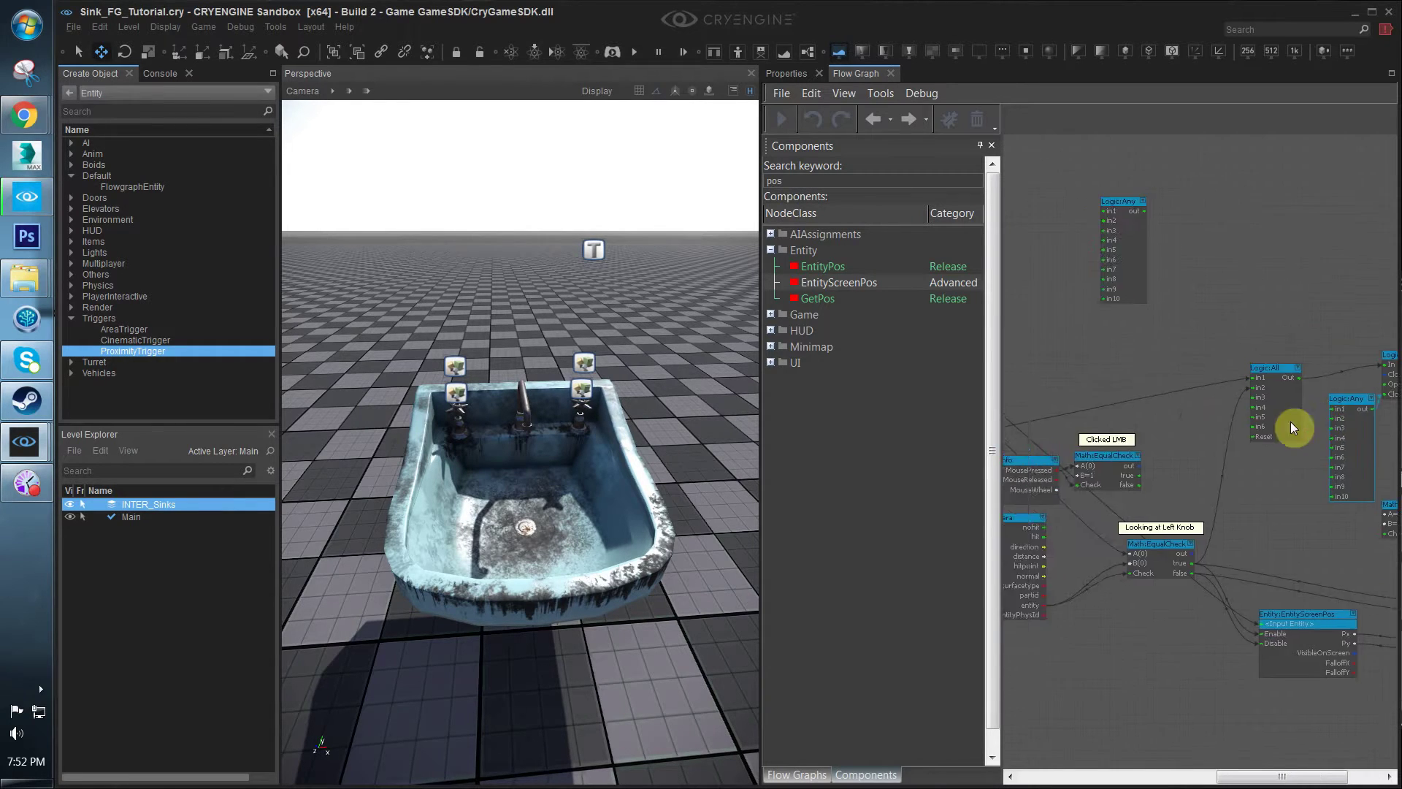
scroll(1291, 422, "down", 1)
left_click(1155, 423)
scroll(1139, 412, "down", 3)
right_click_drag(1135, 409, 1220, 394)
mouse_move(1081, 438)
right_mouse_down()
mouse_move(1132, 417)
mouse_move(1163, 381)
right_mouse_up()
scroll(1069, 486, "down", 2)
right_click_drag(1050, 431, 1129, 444)
scroll(1129, 444, "down", 2)
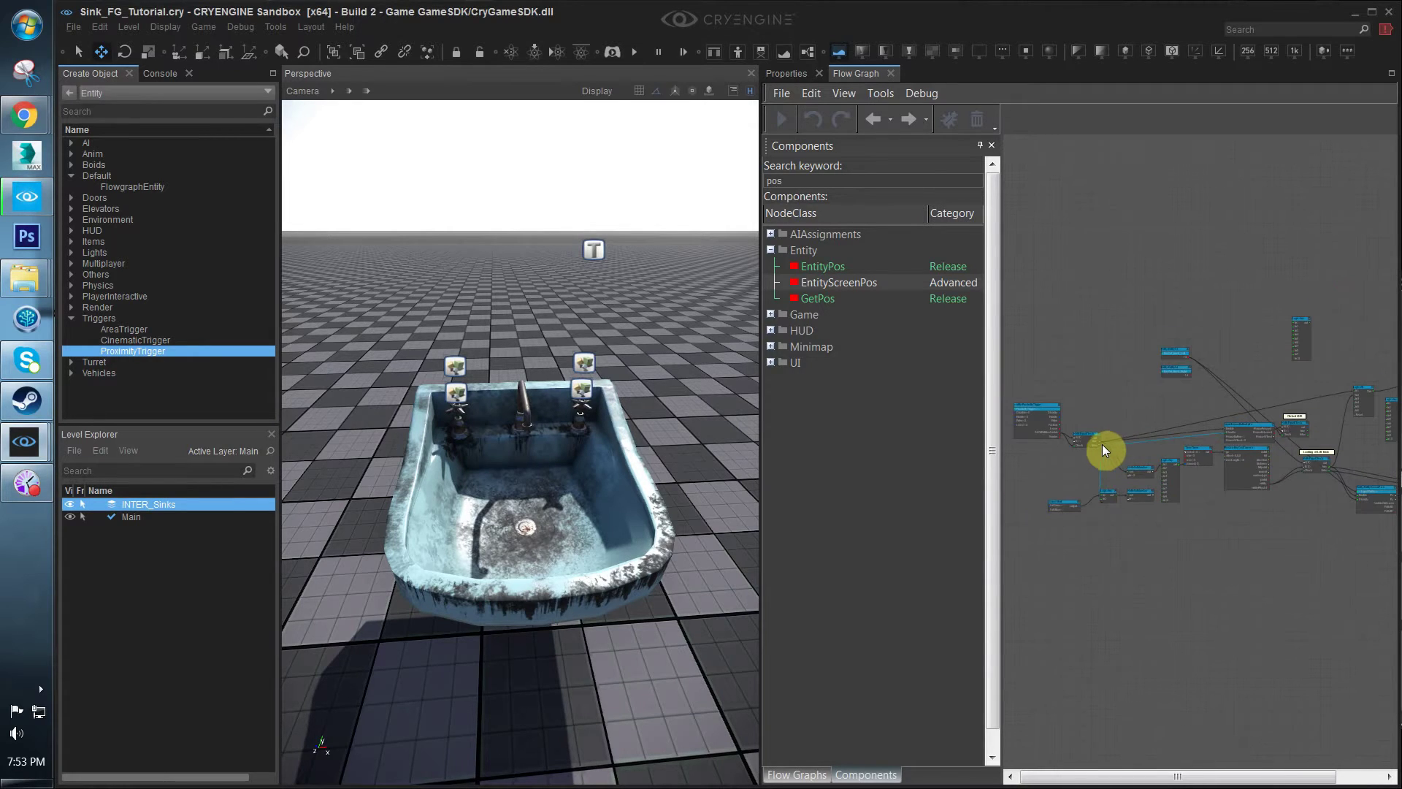
left_click_drag(1095, 445, 1329, 429)
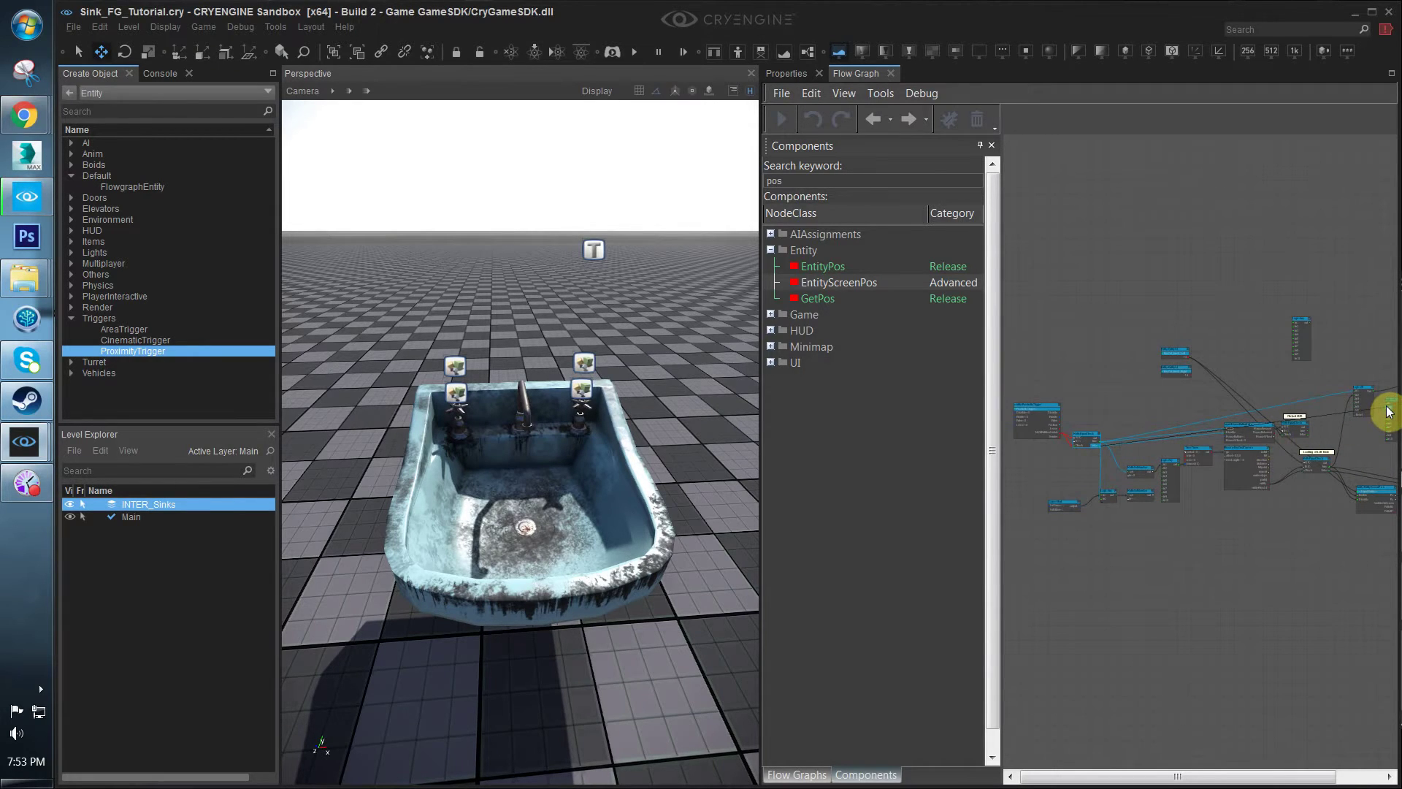
scroll(1227, 465, "up", 5)
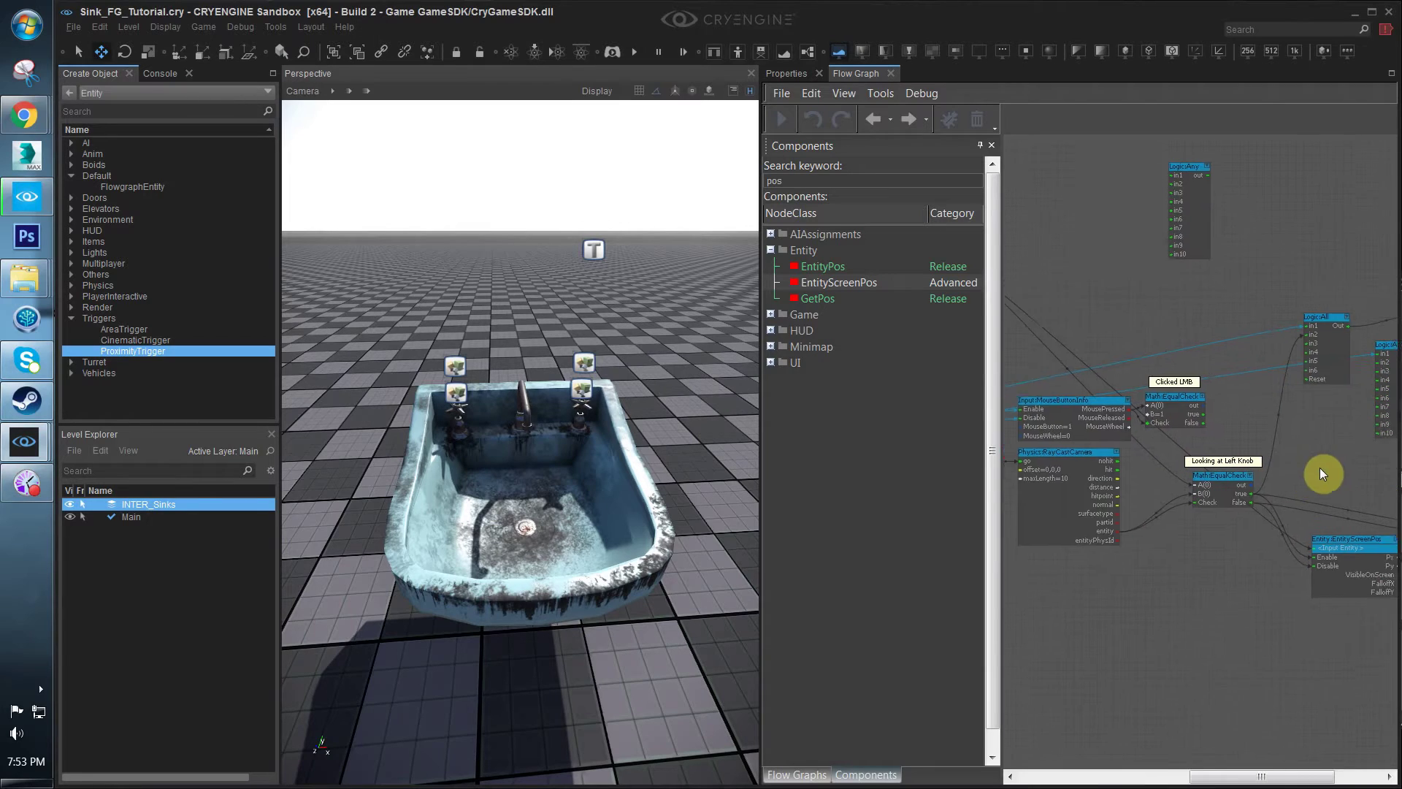
Link the "Looking at Left Knob" check's false output to in2 of Logic:Any and its out to the gate's Close, hiding Logic:Any's unused inputs
left_click_drag(1196, 517, 1329, 375)
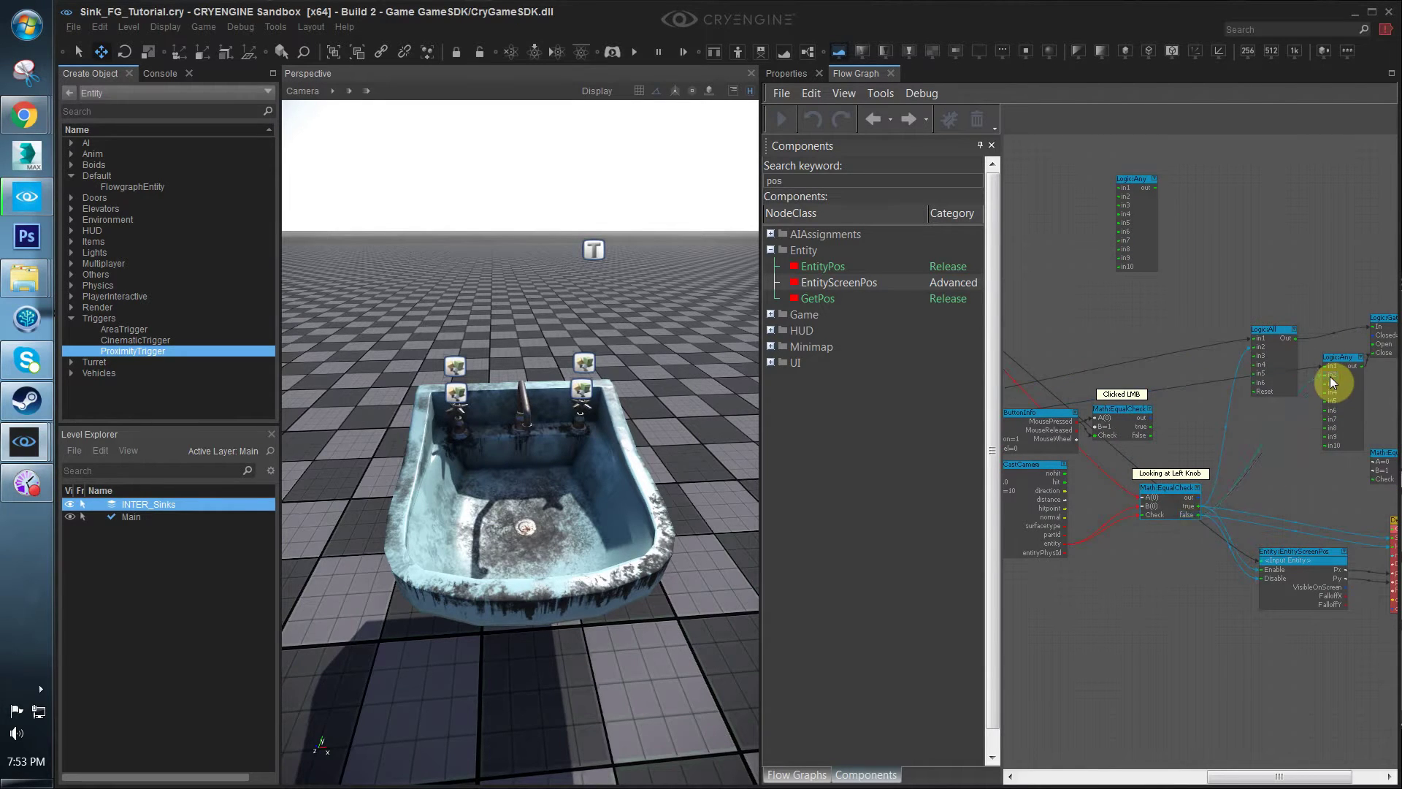
left_click(1361, 356)
right_click_drag(1329, 333, 1263, 340)
left_click_drag(1269, 366, 1269, 378)
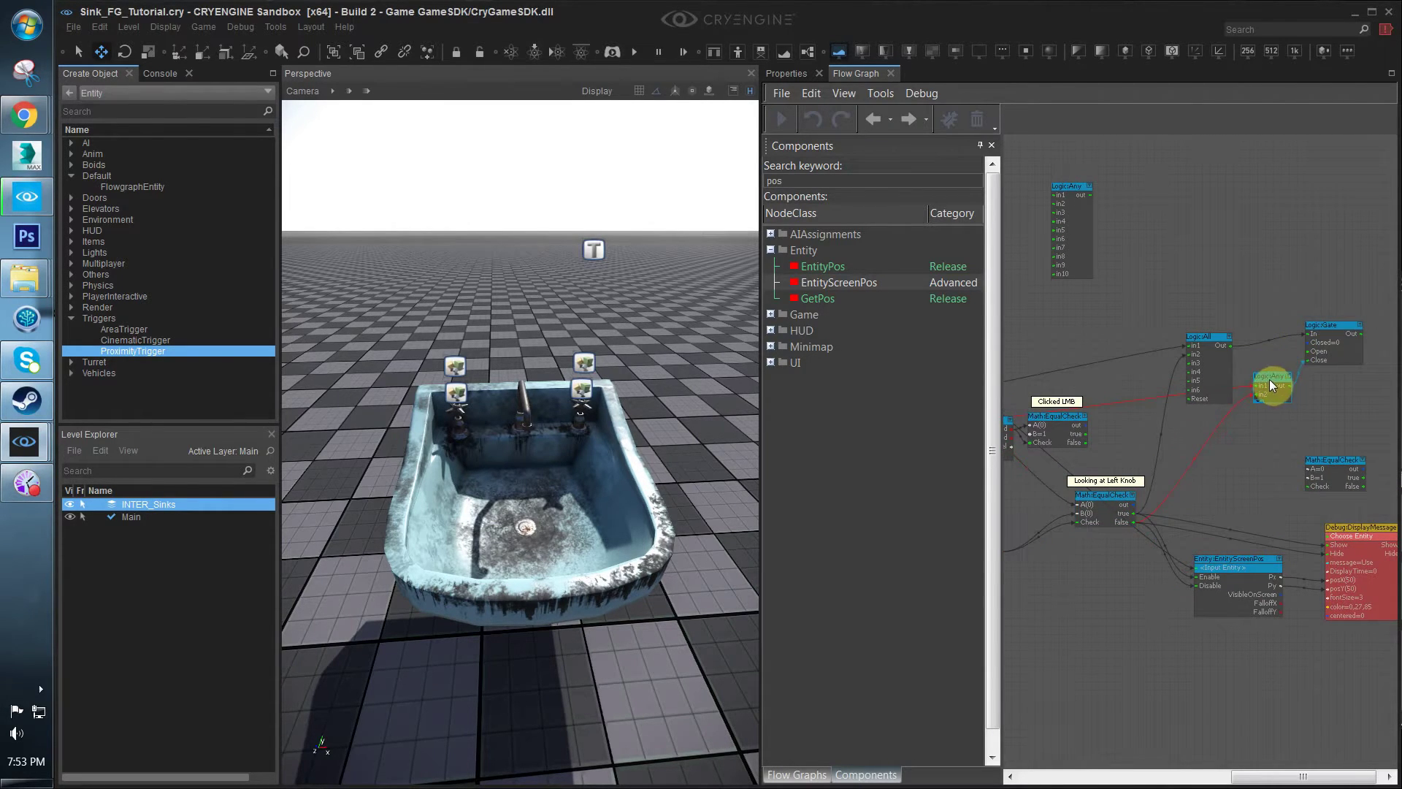
left_click(1329, 329)
Duplicate the "Clicked LMB" comment above Logic:Gate and change its text to "Allows Knob Interaction"
left_click(1071, 401)
key("ctrl+c")
key("ctrl+v")
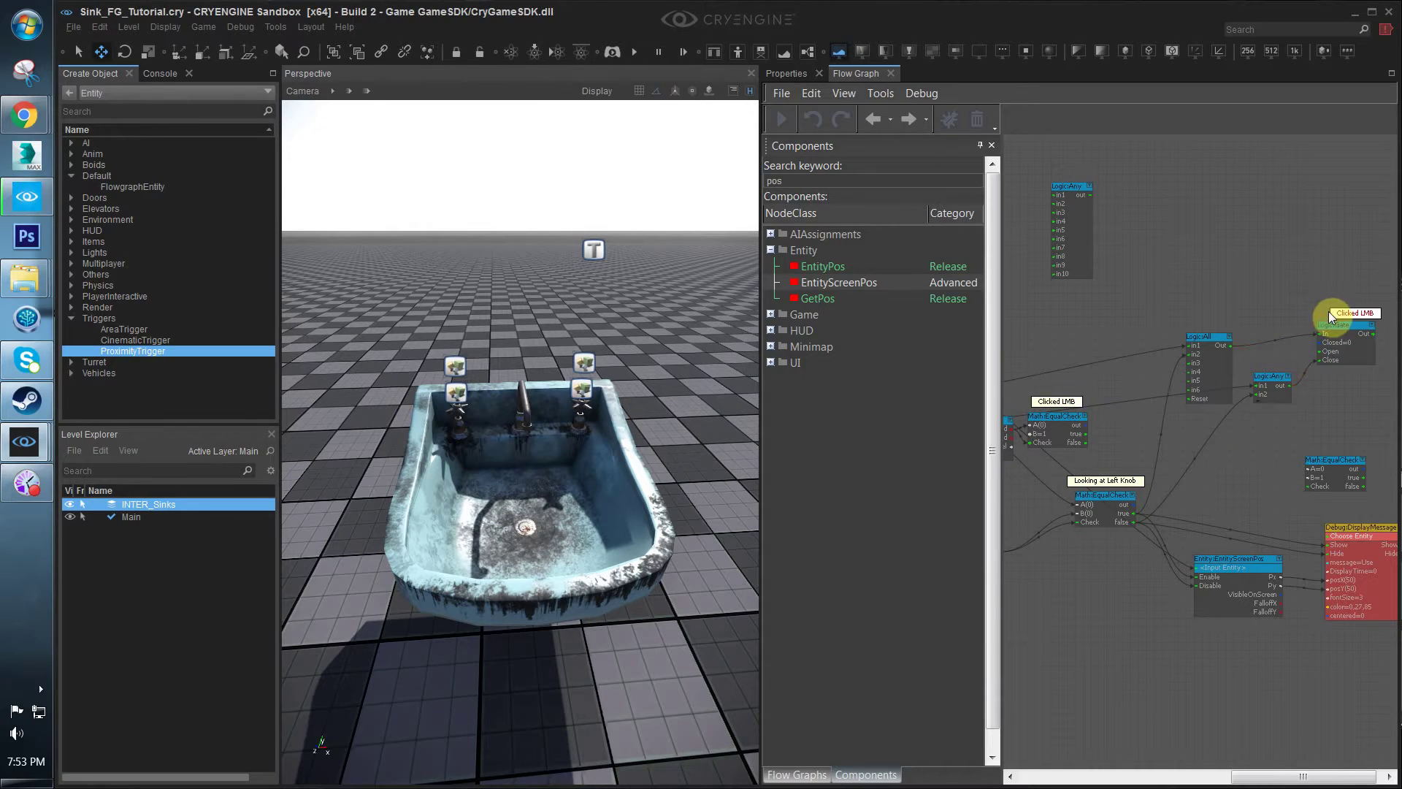
left_click_drag(1358, 315, 1349, 315)
double_click(1340, 315)
type("Allows Knob Interaction")
key("Return")
Link the true output of the "Clicked LMB" check to in3 of the Logic:All node
scroll(1184, 289, "down", 2)
middle_click_drag(1189, 369, 1266, 381)
scroll(1198, 476, "up", 1)
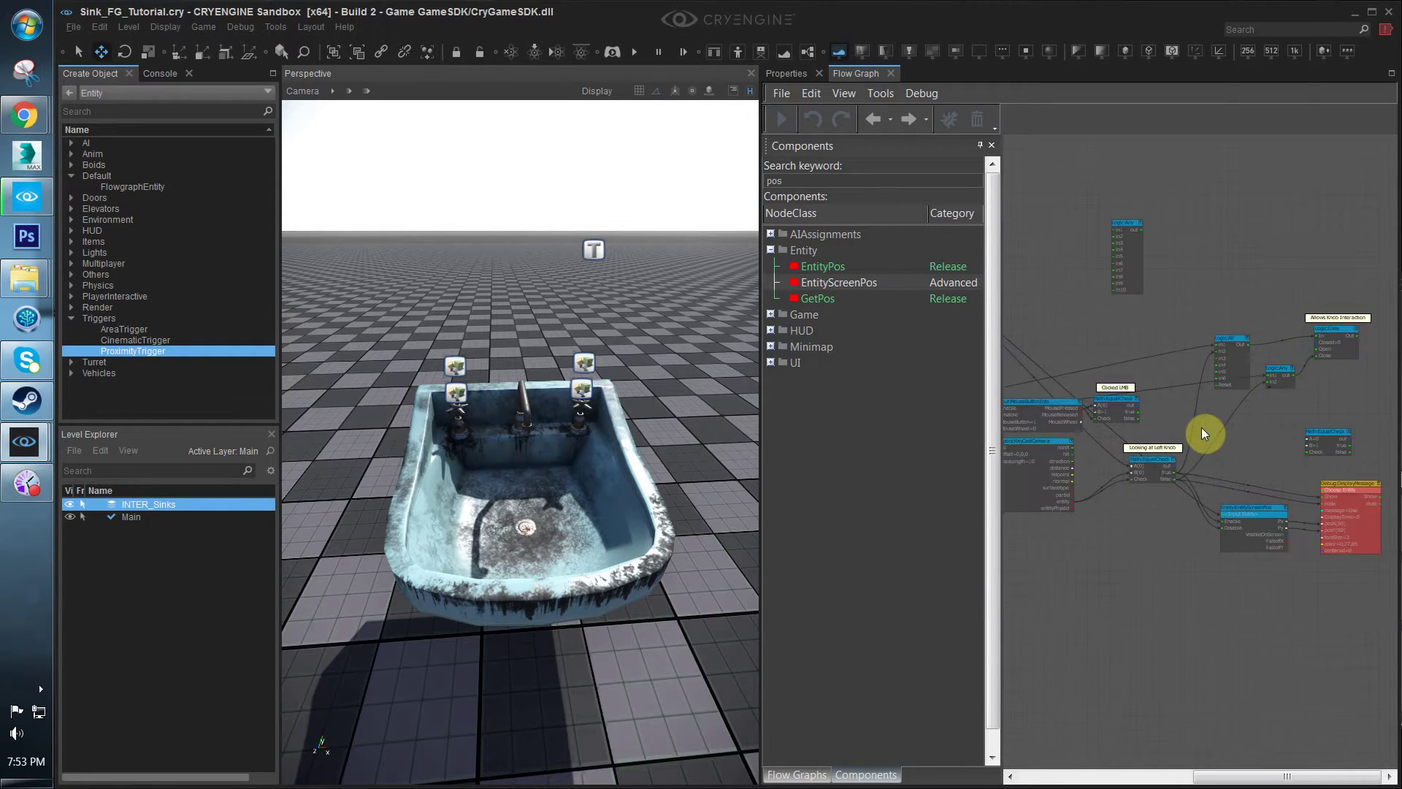
middle_click_drag(1202, 427, 1256, 453)
left_click(1278, 361)
scroll(1273, 473, "up", 2)
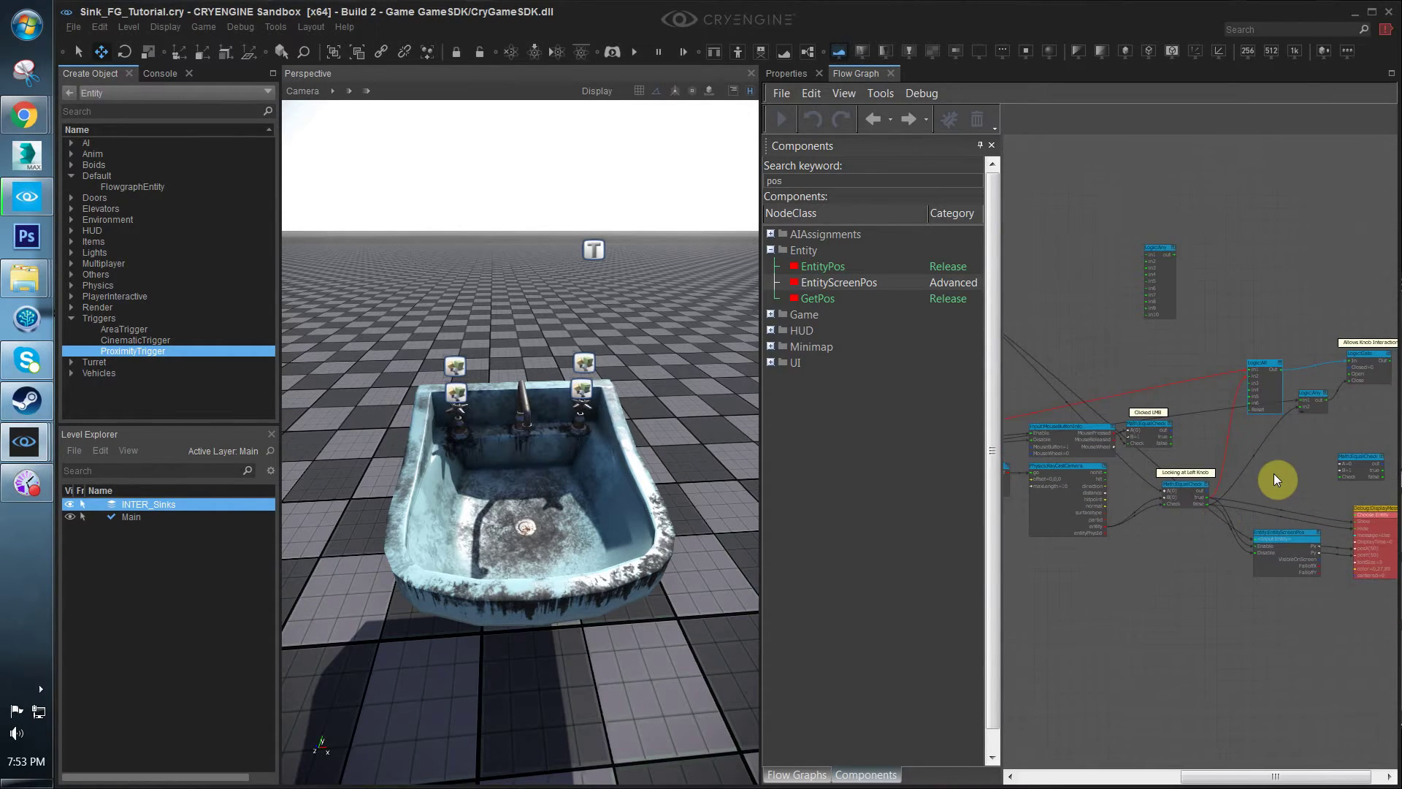
left_click(1149, 435)
left_click_drag(1251, 379, 1255, 373)
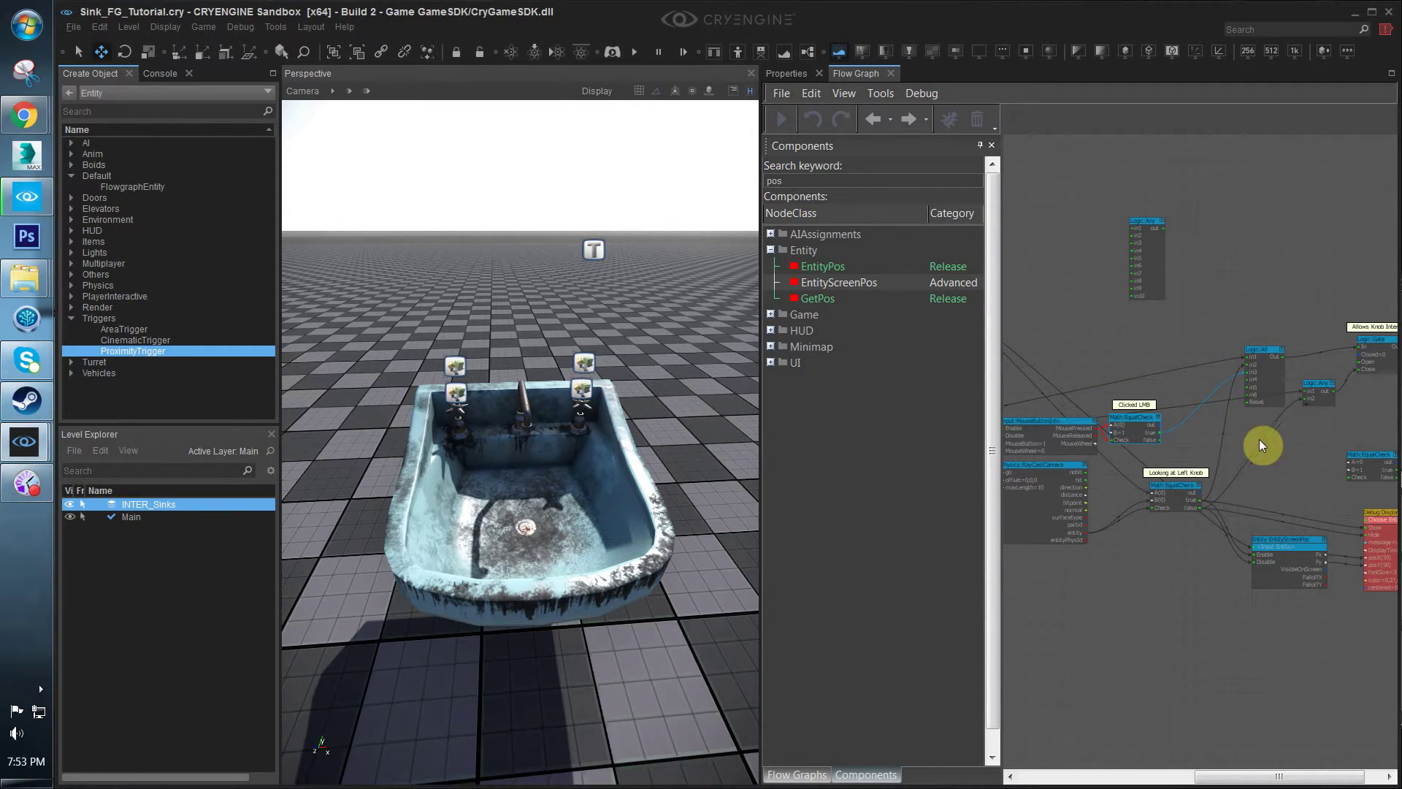
Link the output of the node driving the RayCastCamera's go input to the Reset input of Logic:All
left_click(1259, 439)
middle_click_drag(1259, 440, 1268, 431)
left_click(1168, 426)
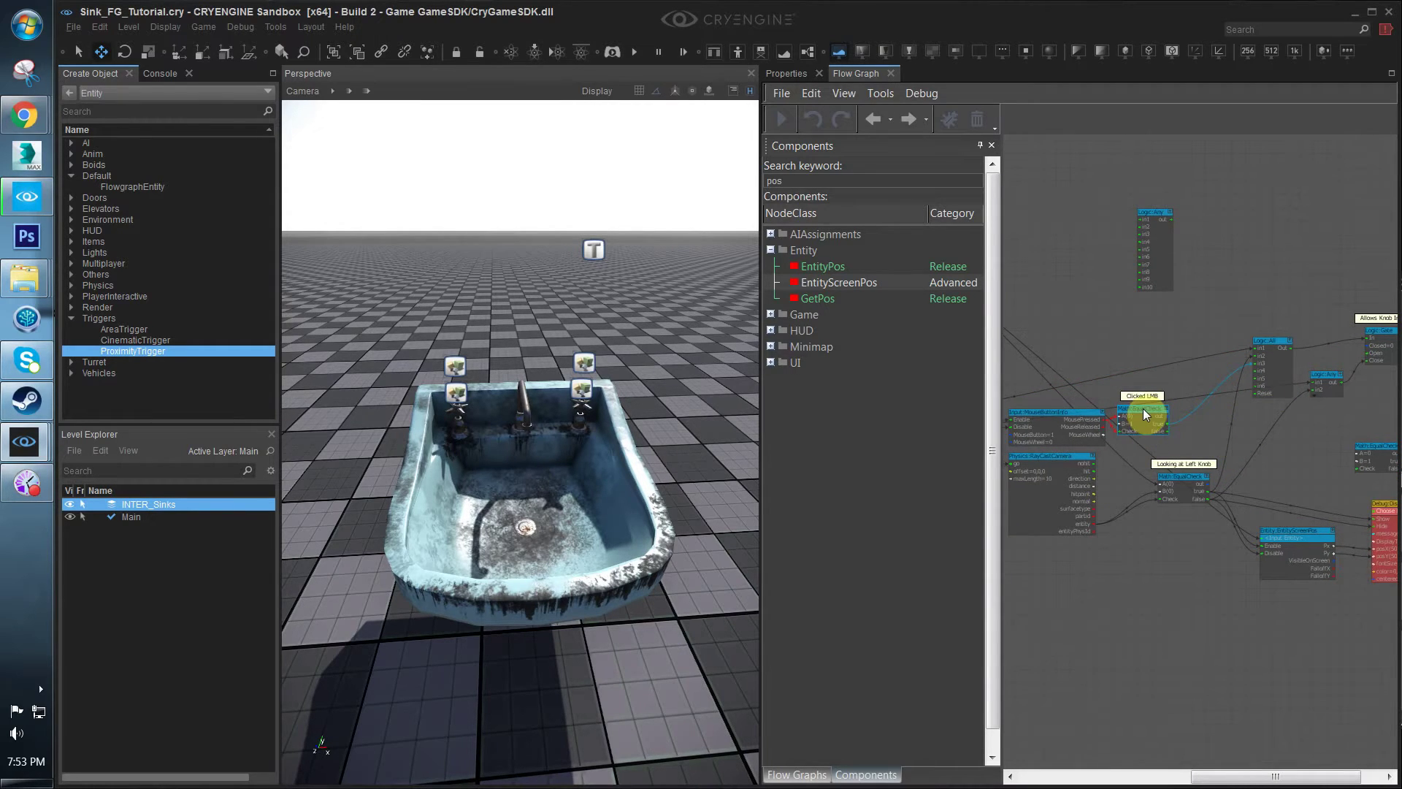
left_click_drag(1143, 408, 1146, 409)
left_click(1273, 336)
middle_click_drag(1139, 453, 1185, 490)
scroll(1132, 517, "down", 1)
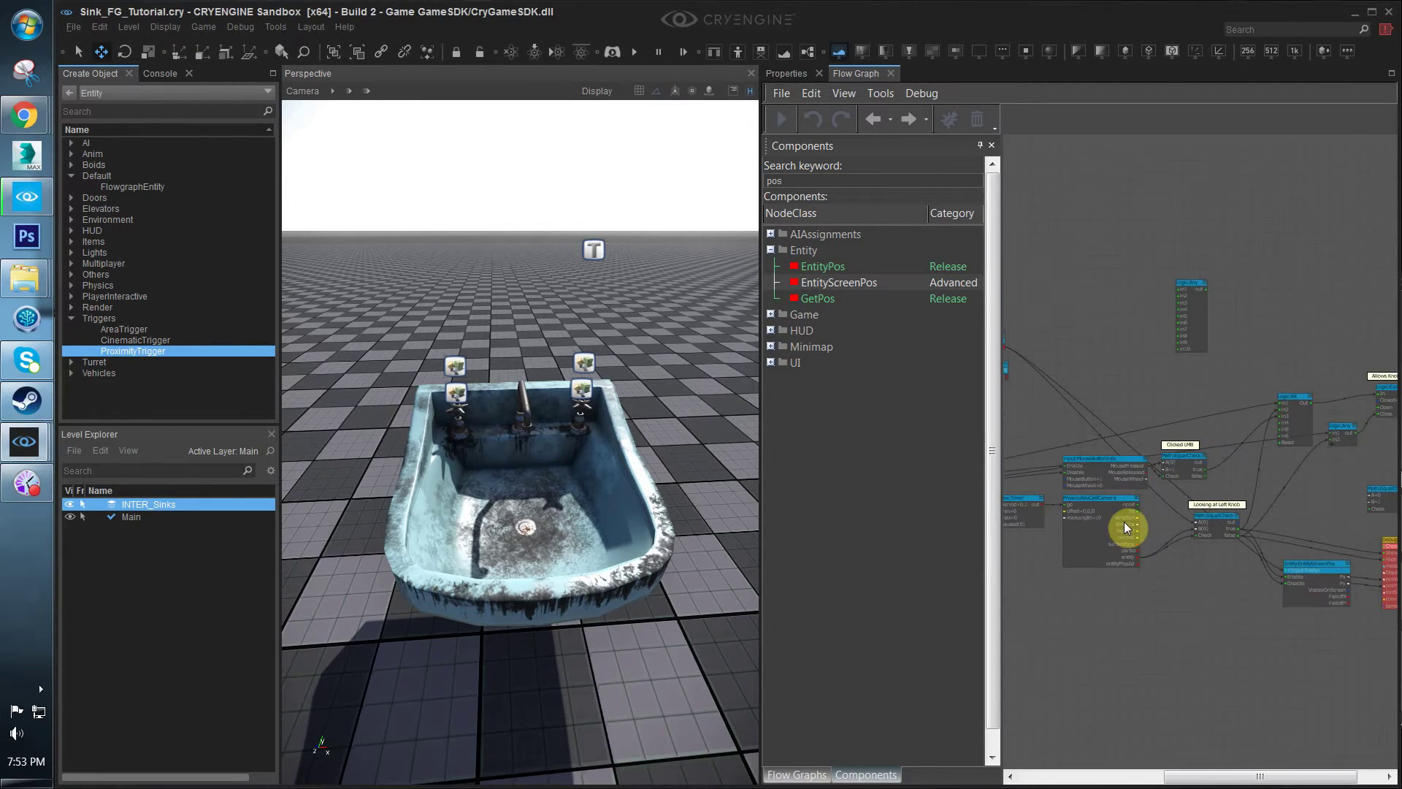
left_click(1040, 505)
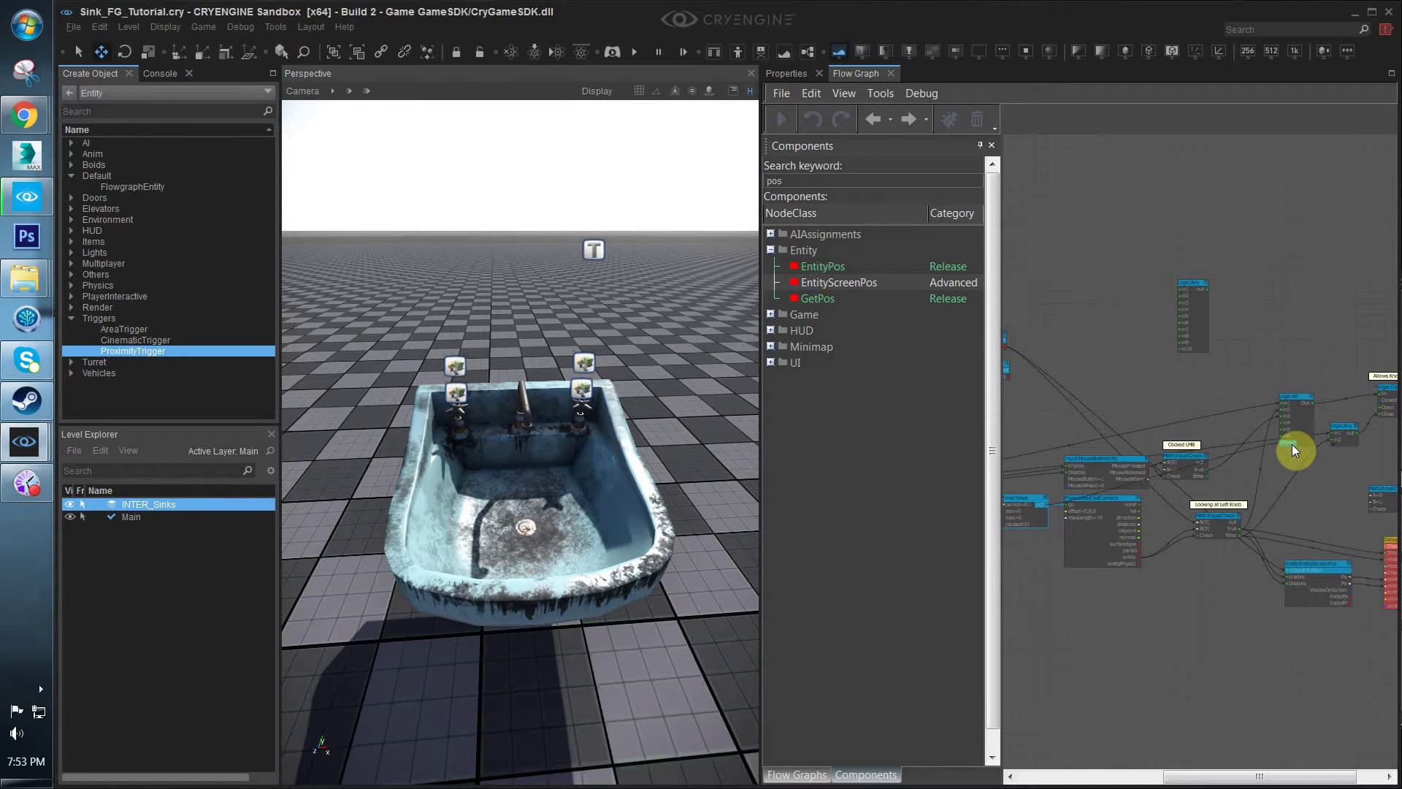
middle_click_drag(1238, 479, 1123, 493)
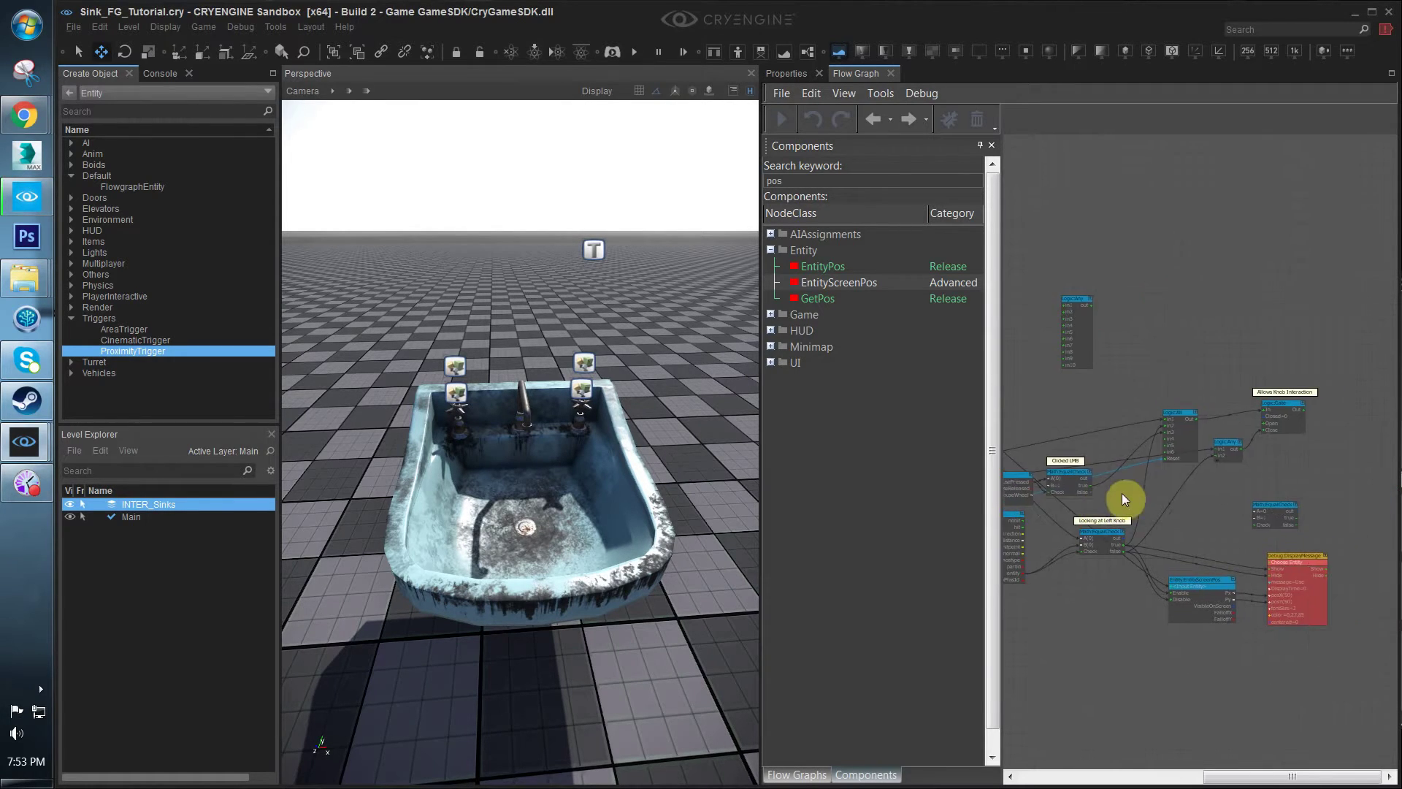
middle_click_drag(1056, 524, 1211, 507)
middle_click_drag(1303, 460, 1132, 474)
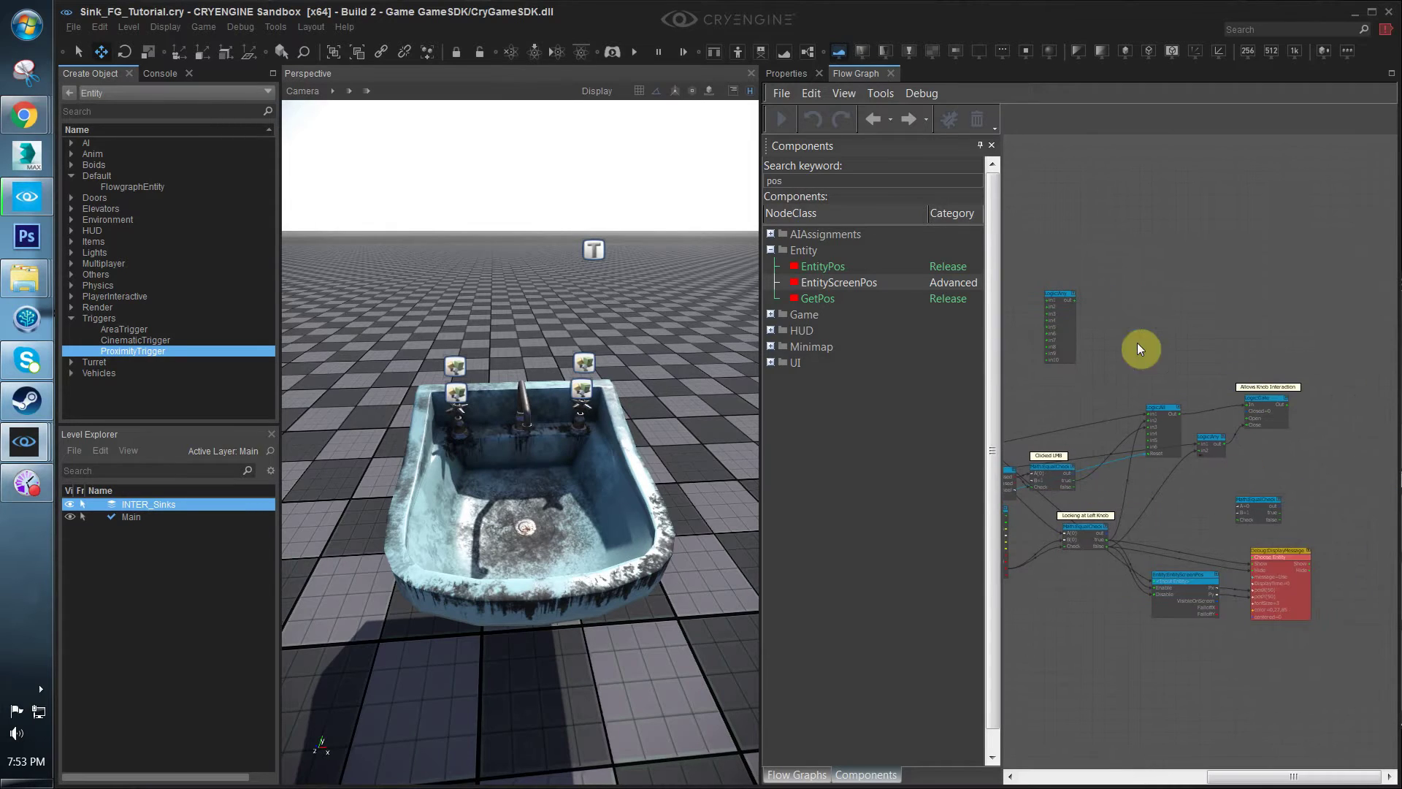
scroll(1178, 428, "up", 3)
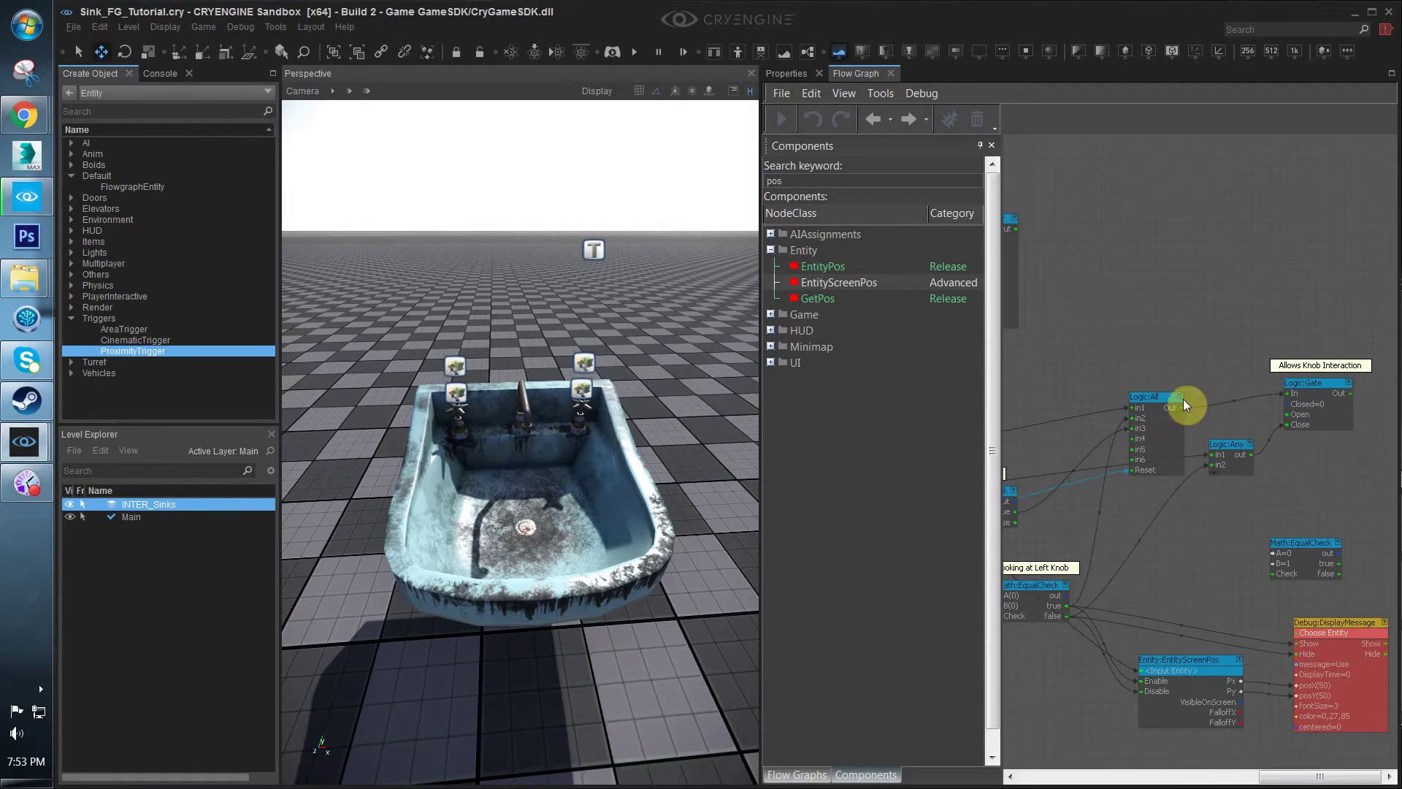
Shift Logic:All slightly farther from Logic:Gate and review the links running into the "Allows Knob Interaction" gate
left_click(1153, 399)
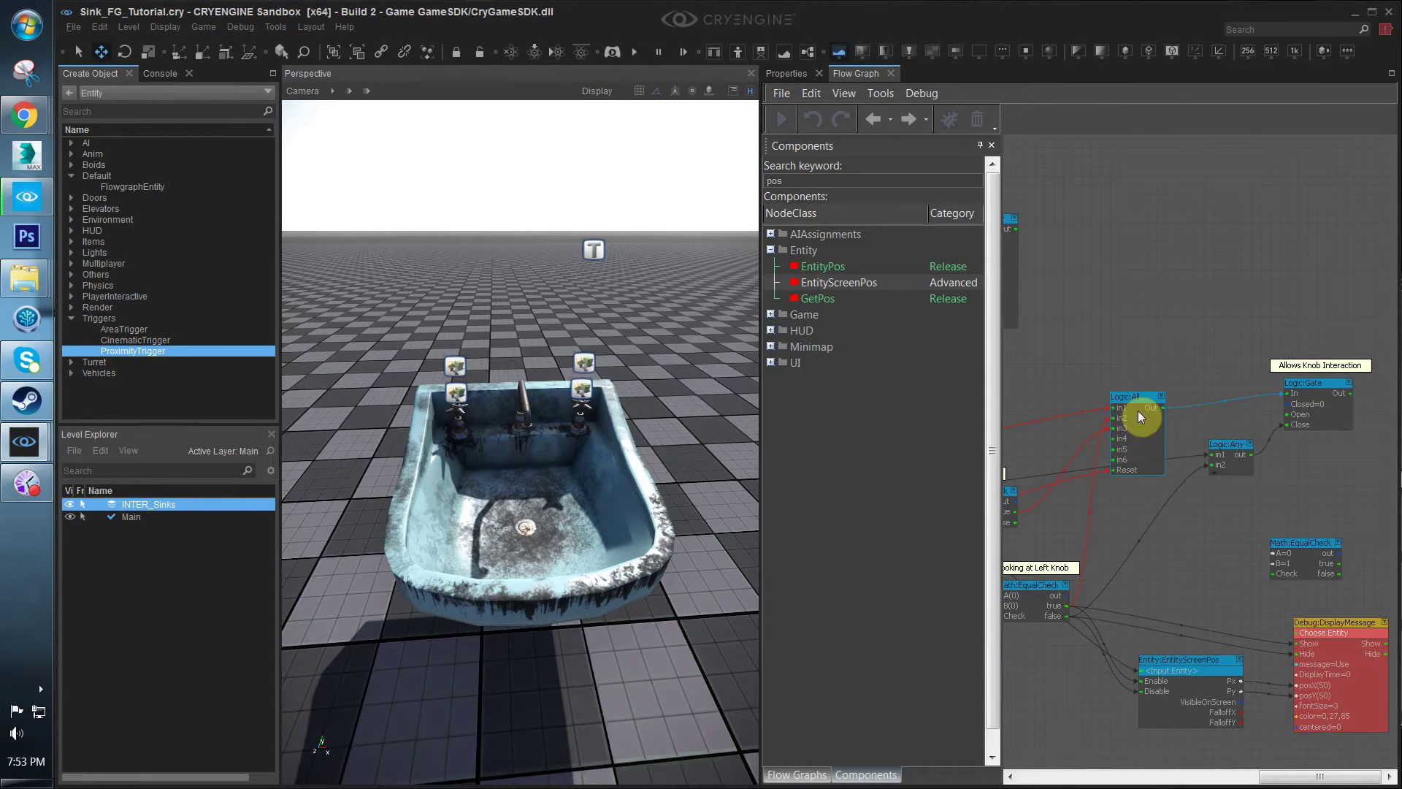
middle_click_drag(1185, 387, 1141, 363)
left_click(1140, 364)
middle_click_drag(1235, 316, 1211, 323)
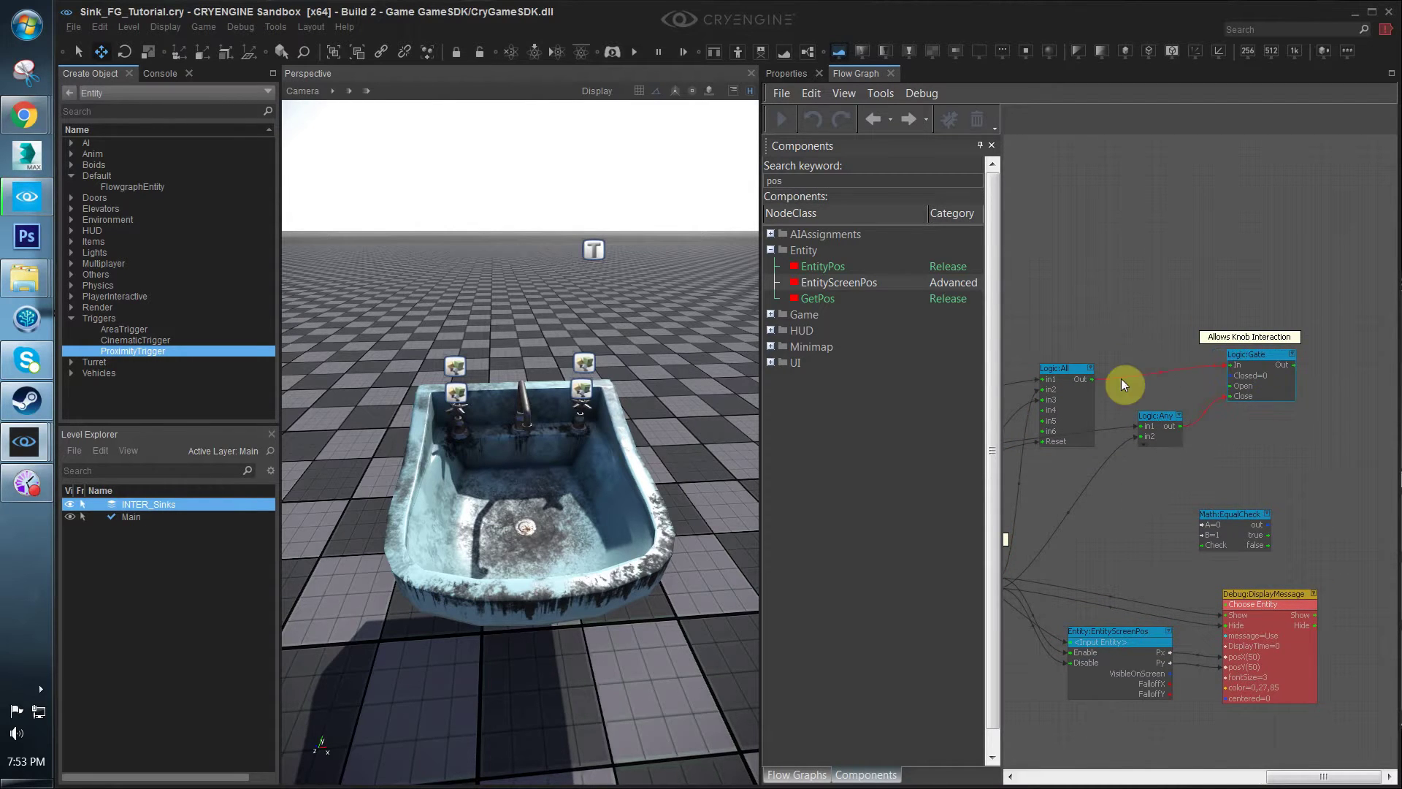
scroll(1227, 408, "down", 2)
middle_click_drag(1241, 422, 1268, 438)
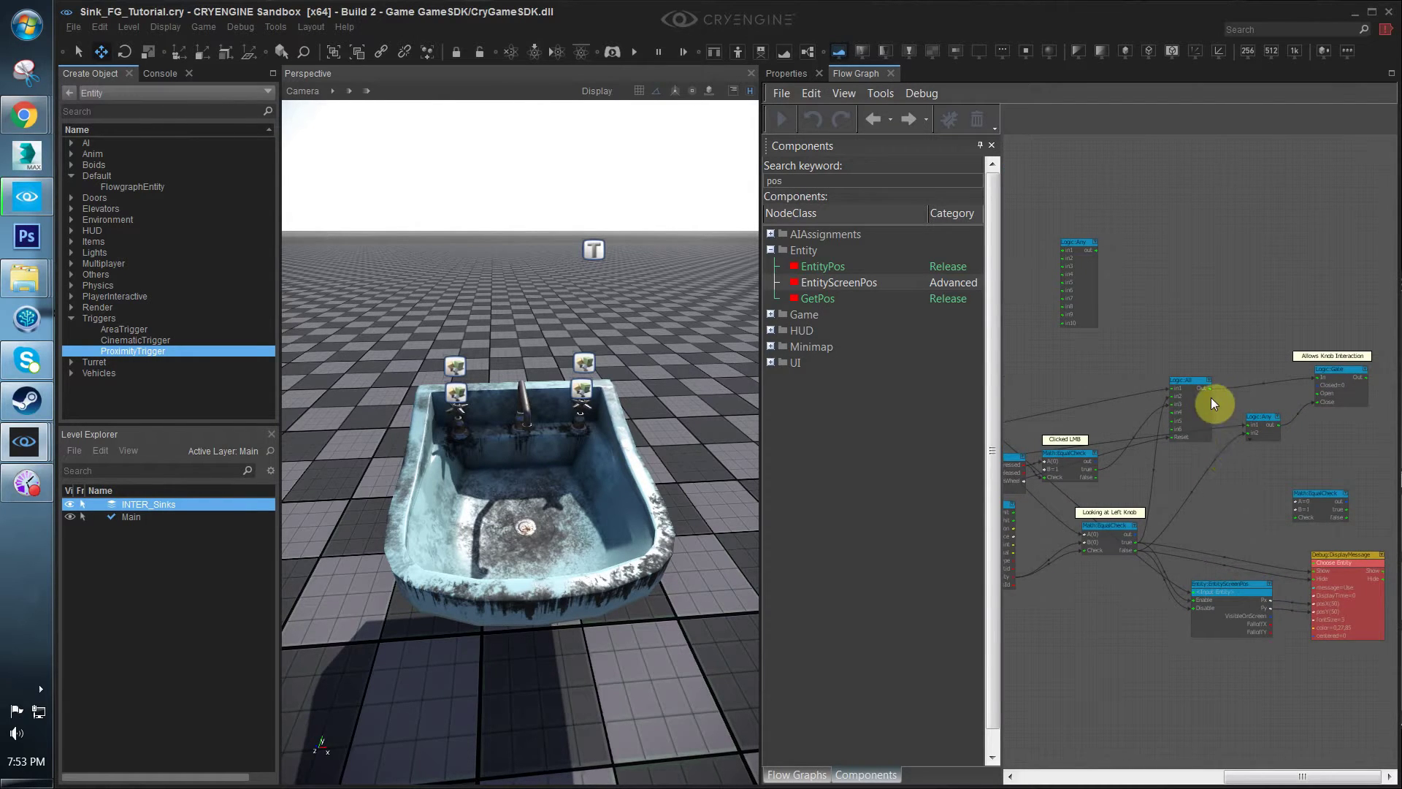
middle_click_drag(1106, 471, 1144, 473)
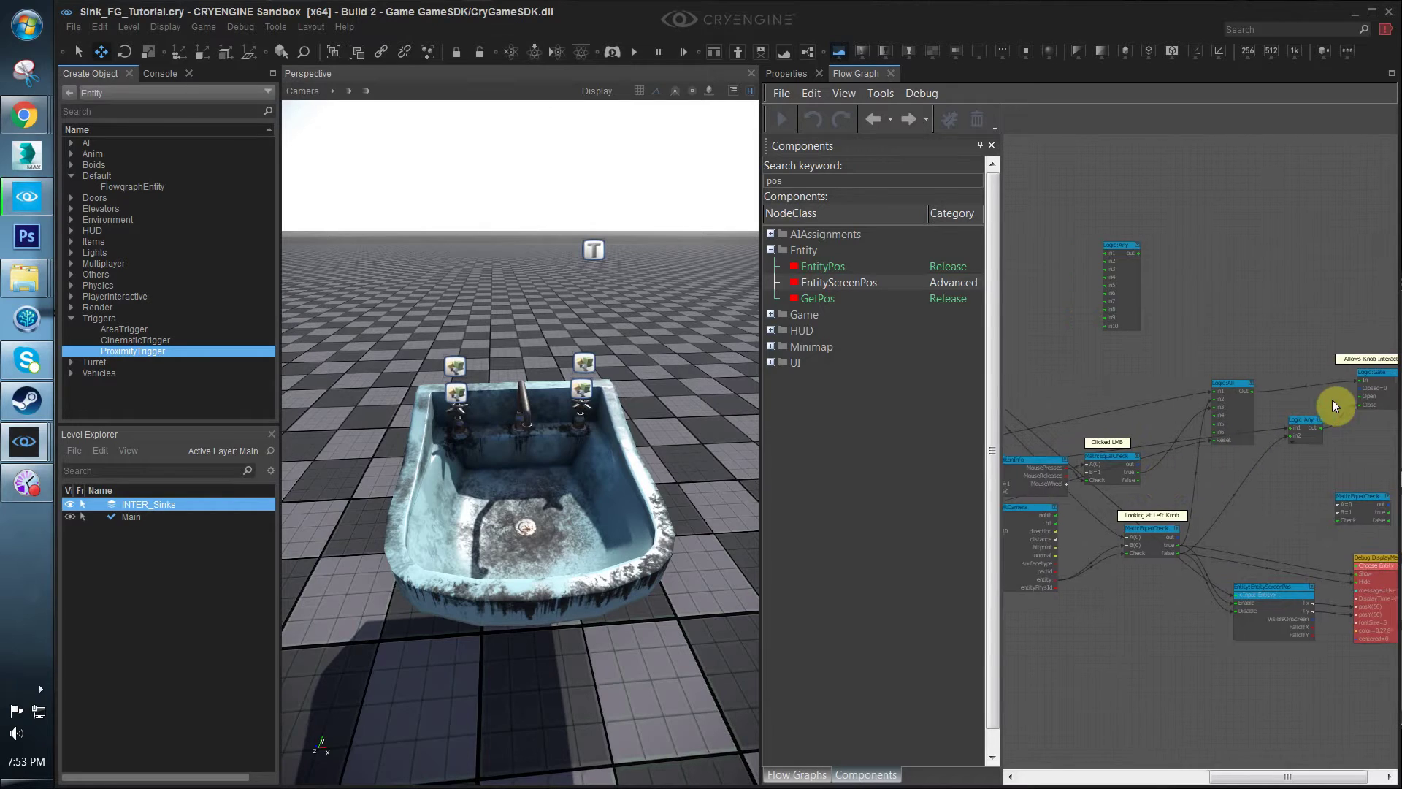
Link the true output of the "Looking at Left Knob" check to the Open input of Logic:Gate
left_click(1377, 379)
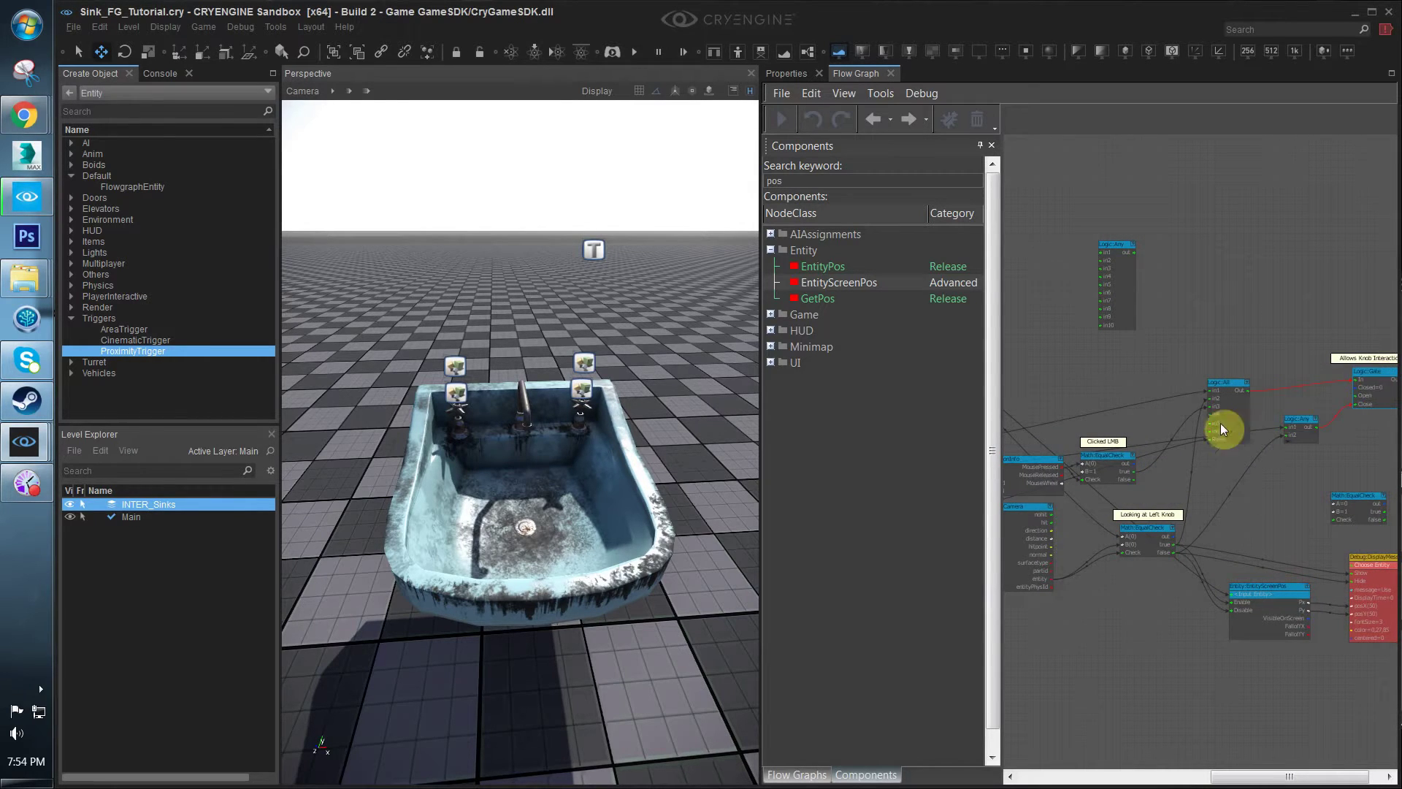
scroll(1220, 424, "down", 1)
scroll(1212, 505, "up", 1)
left_click(1155, 535)
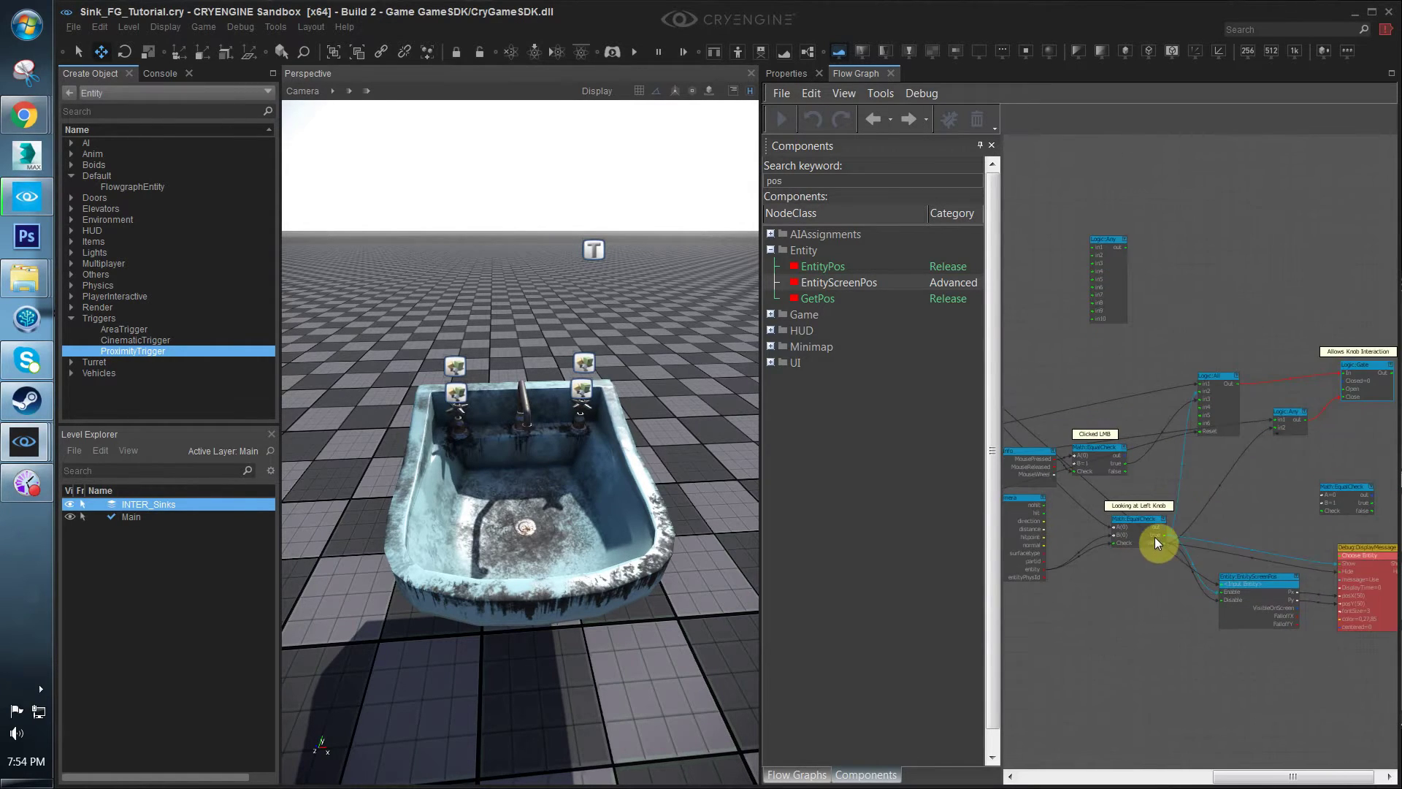
left_click_drag(1339, 370, 1347, 389)
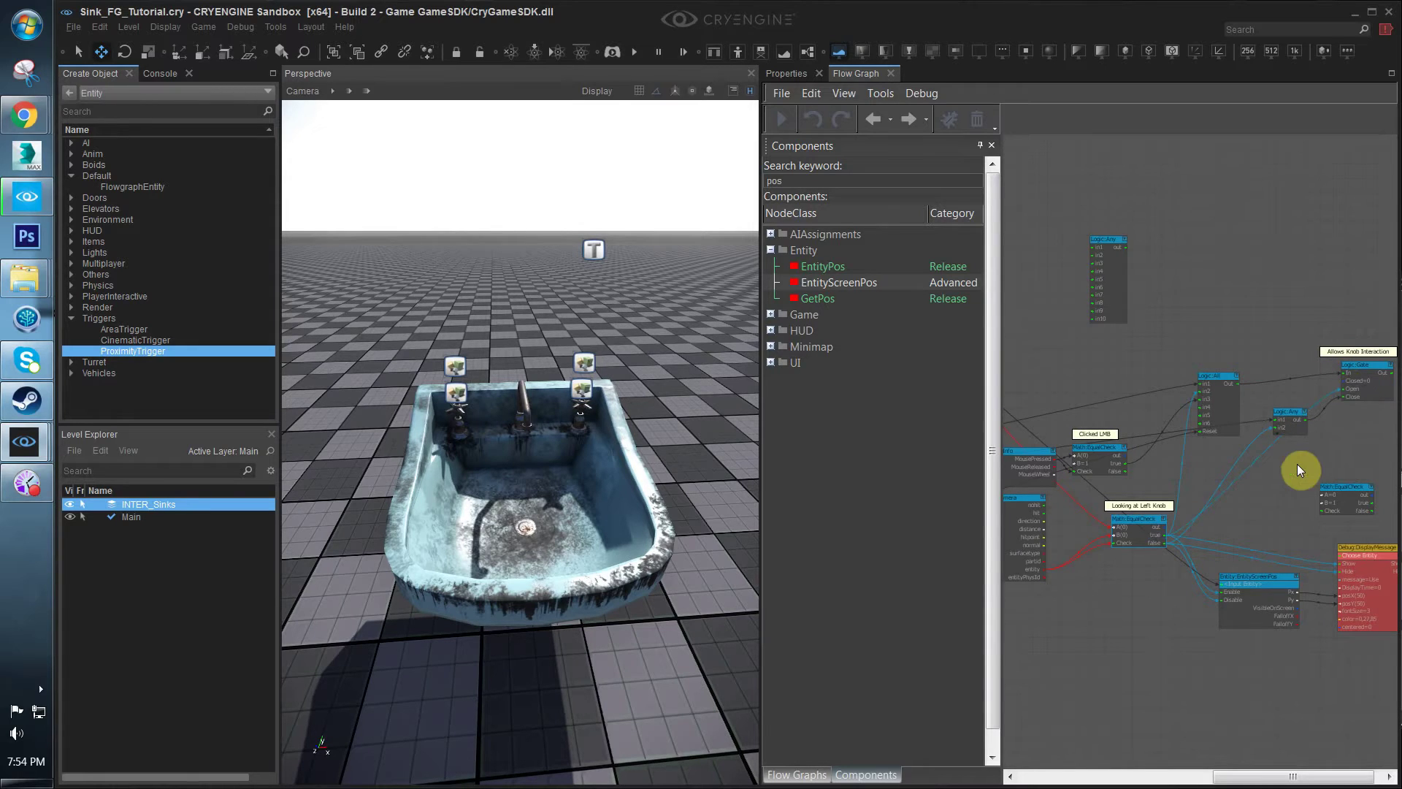
Examine how the raycast, "Clicked LMB" and "Looking at Left Knob" checks feed Logic:All, Logic:Any and the "Allows Knob Interaction" gate
middle_click_drag(1277, 486, 1190, 507)
left_click(1208, 519)
scroll(1307, 438, "down", 3)
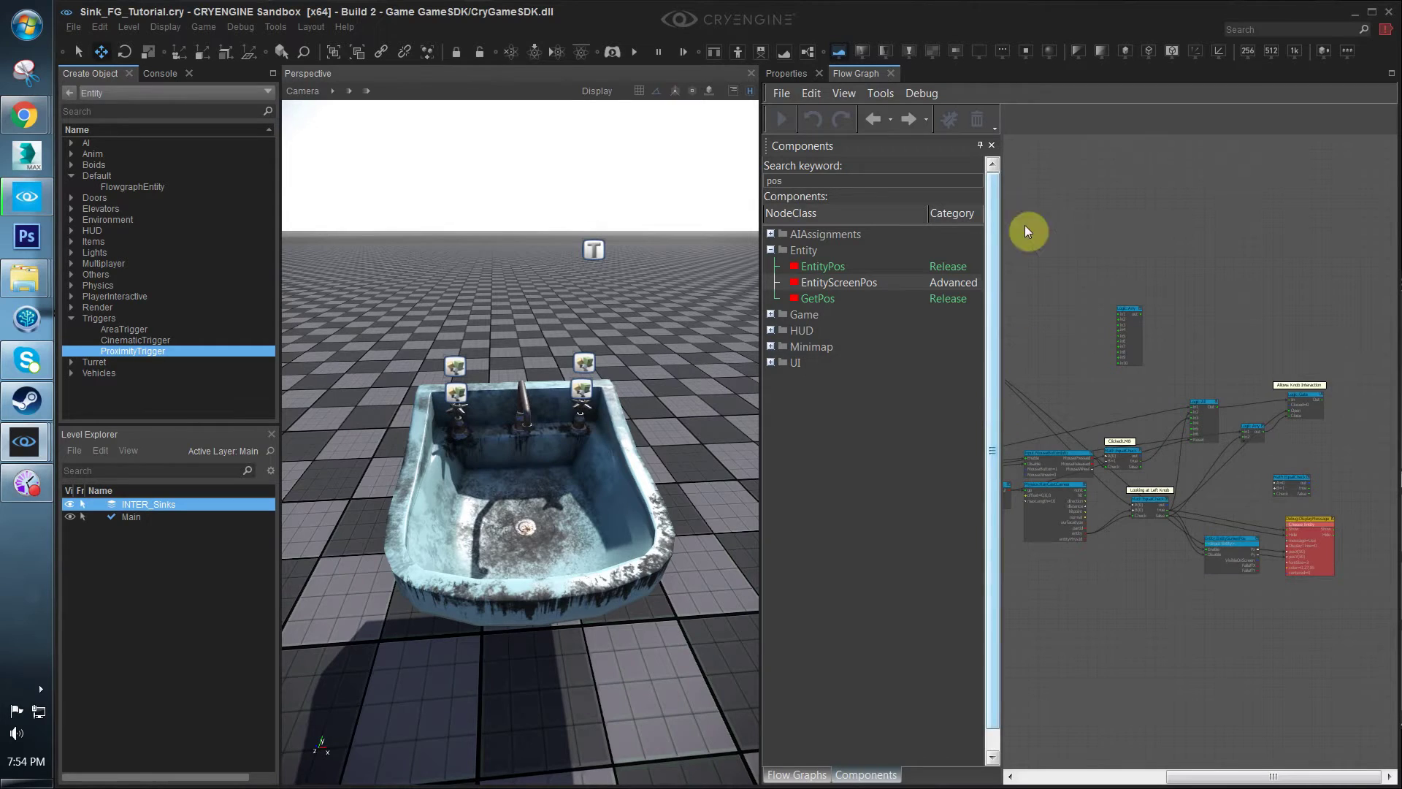
middle_click_drag(1193, 428, 1281, 409)
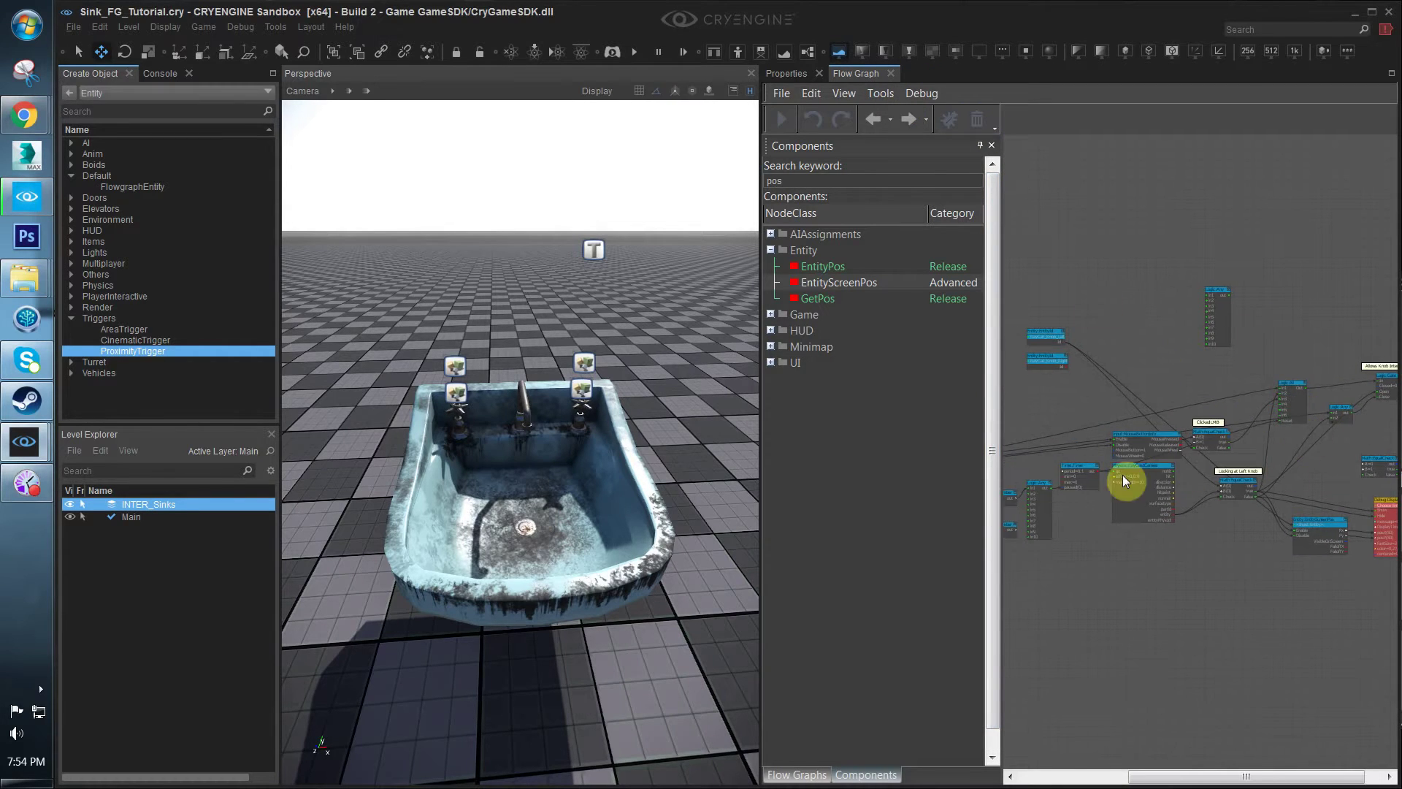
middle_click_drag(1197, 521, 1324, 530)
middle_click_drag(1208, 554, 957, 574)
scroll(1125, 520, "up", 3)
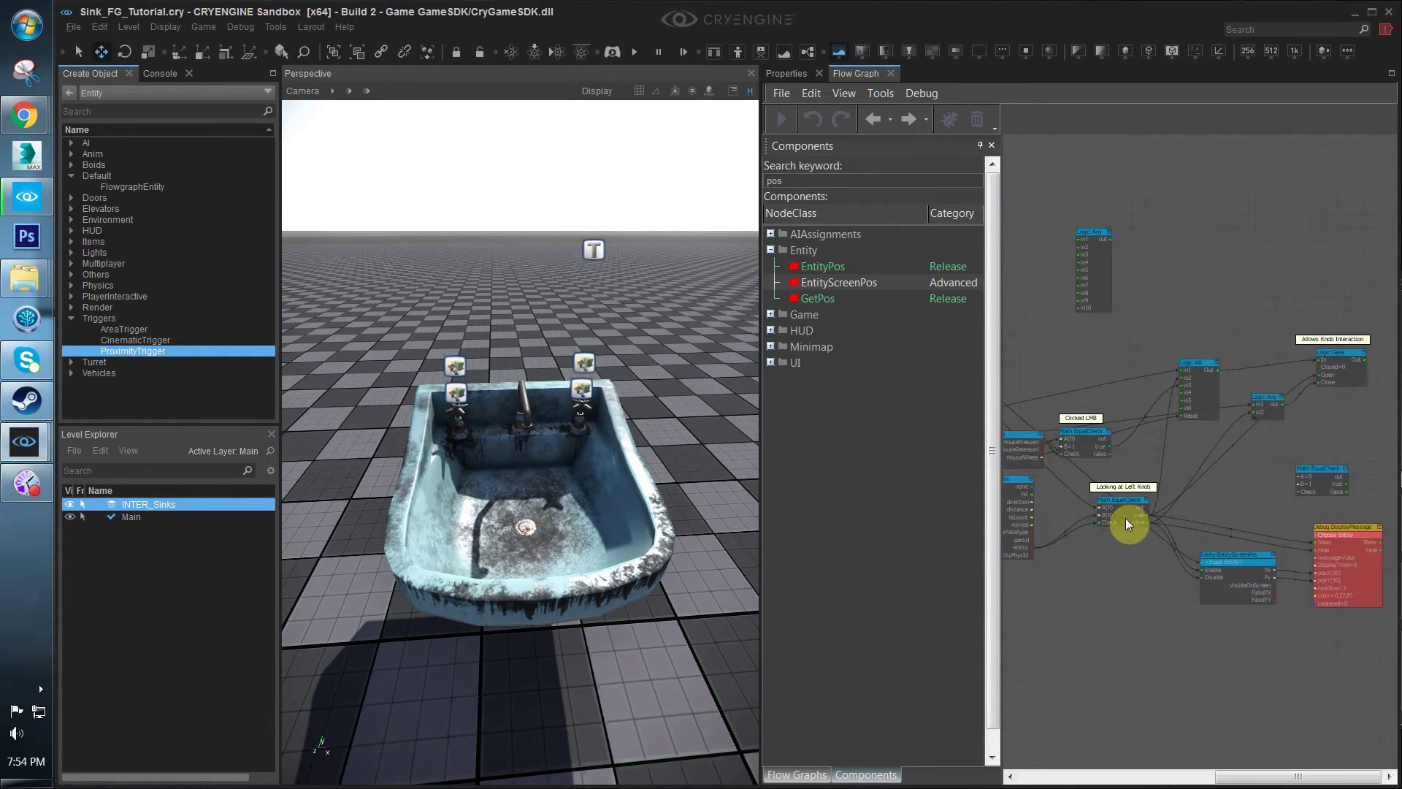
middle_click_drag(1174, 473, 1150, 474)
scroll(1117, 427, "up", 2)
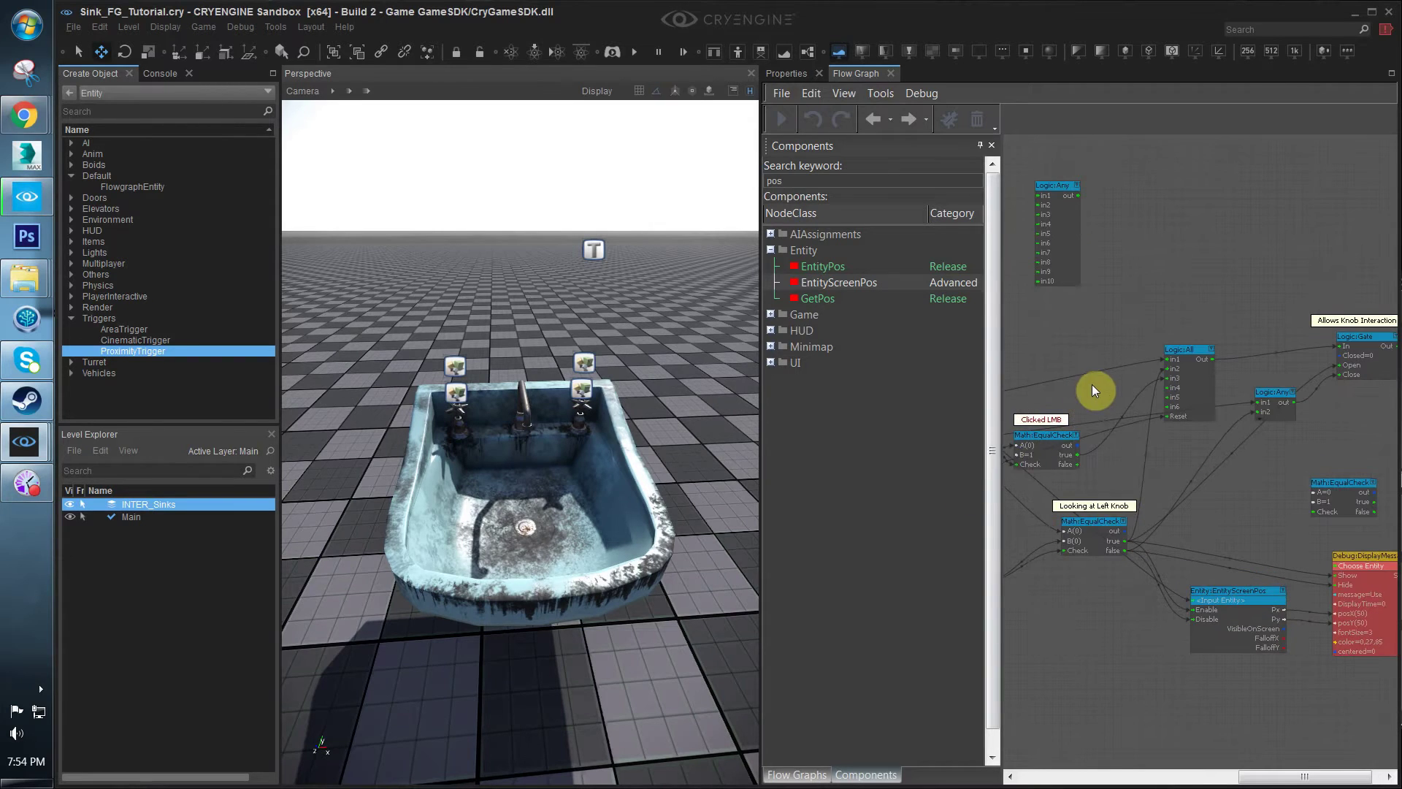
left_click(1037, 449)
left_click(1167, 403)
middle_click_drag(1233, 489, 1246, 503)
scroll(1235, 512, "down", 1)
left_click(1235, 513)
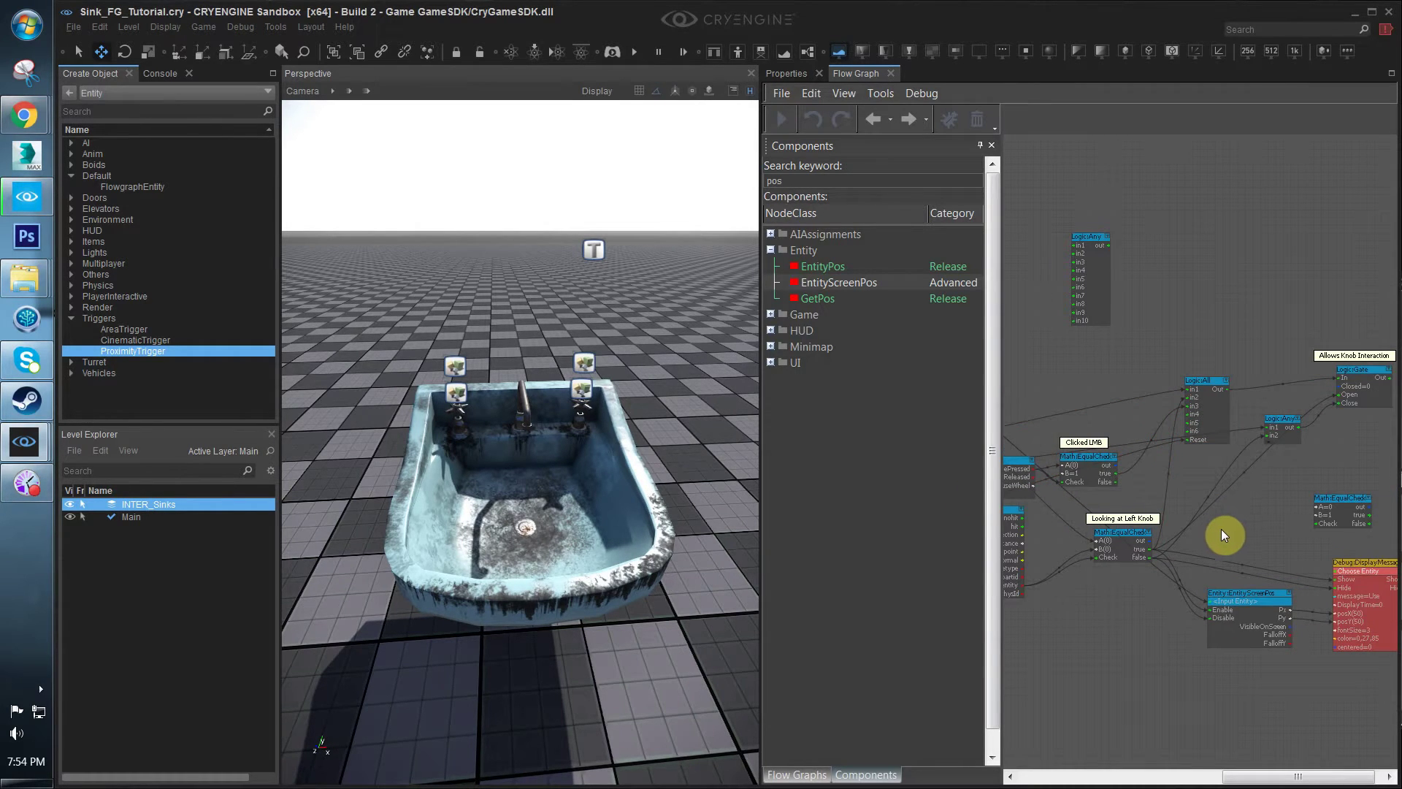
Duplicate the "Allows Knob Interaction" comment and place the copy above the Logic:All node
scroll(1190, 480, "up", 1)
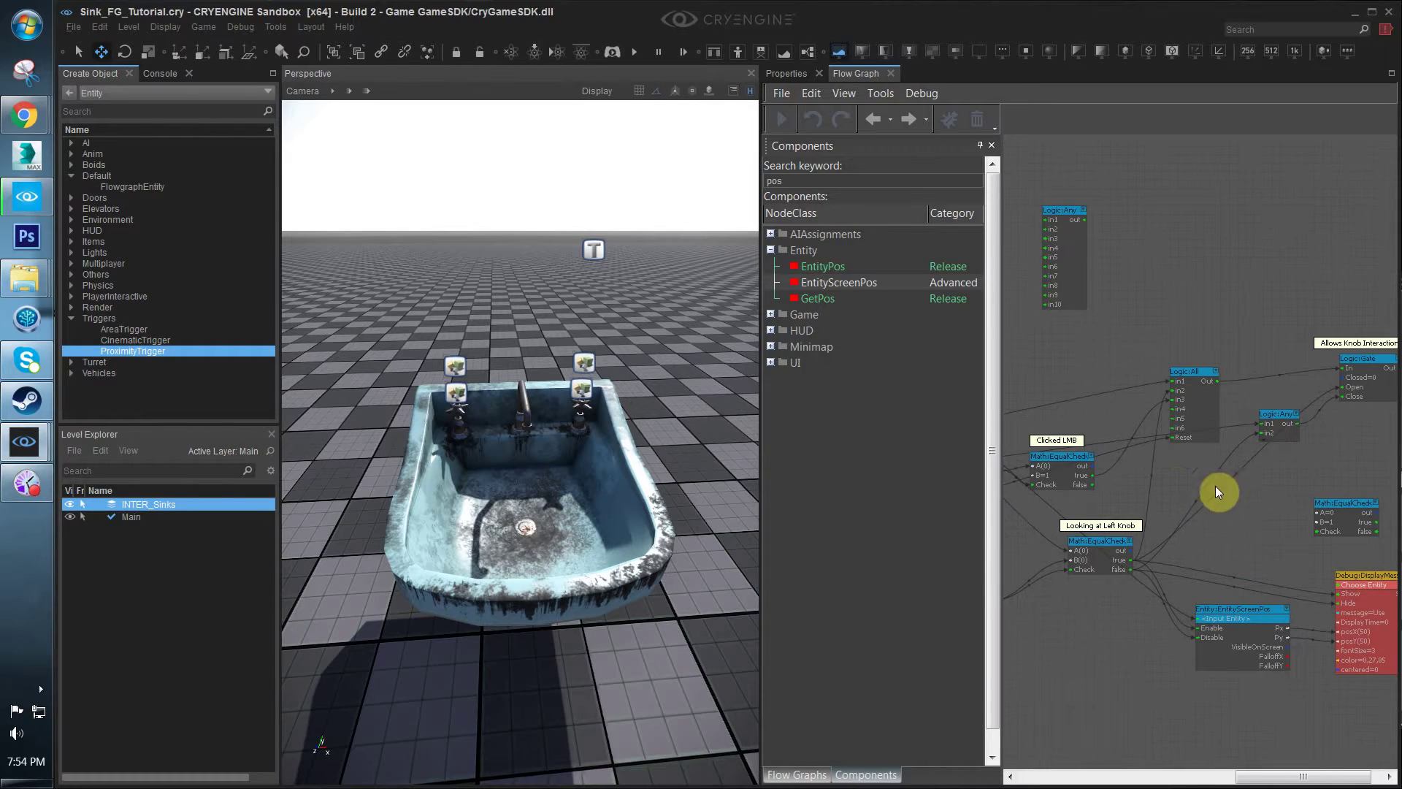
middle_click_drag(1241, 431, 1196, 427)
left_click_drag(1278, 332, 1285, 331)
left_click(1222, 511)
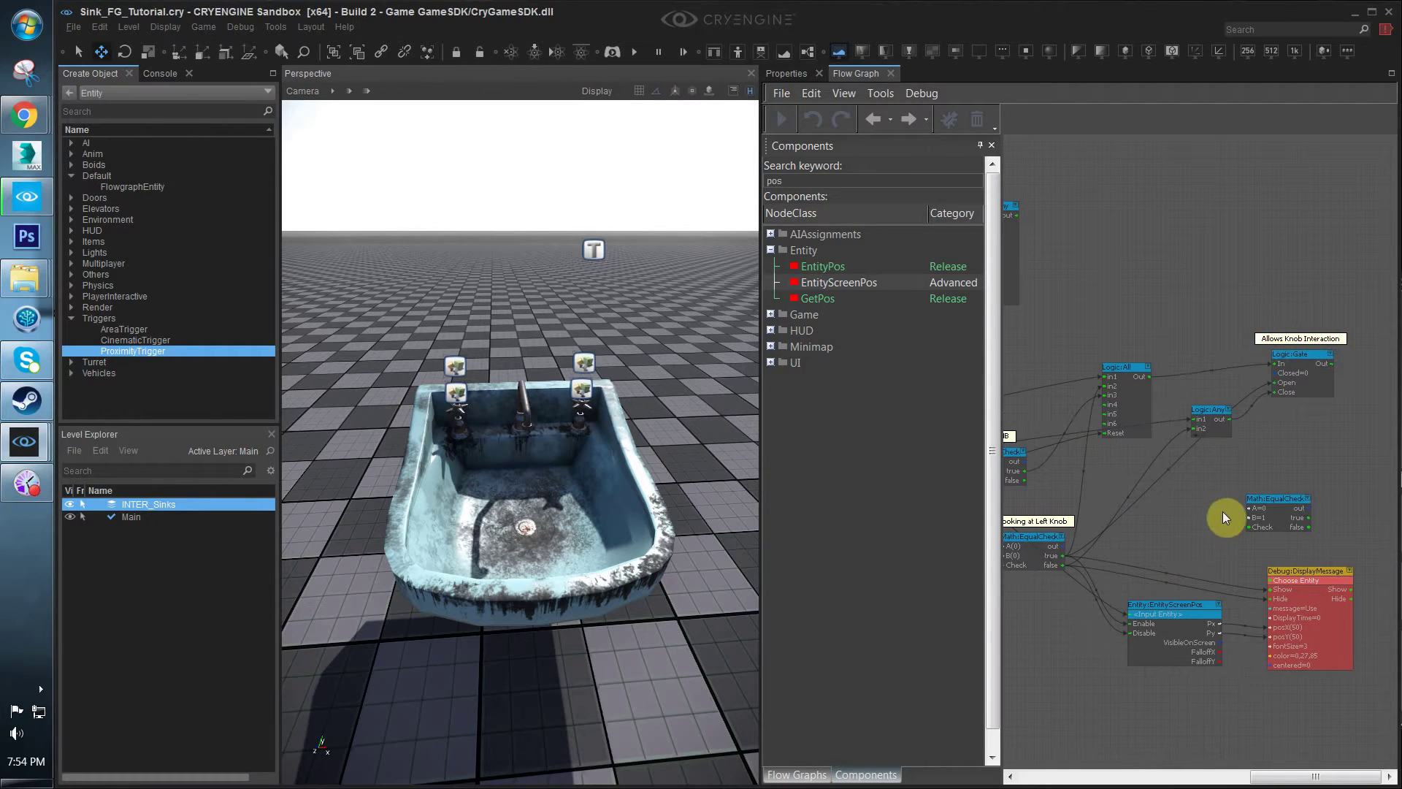
middle_click_drag(1074, 441, 1081, 430)
mouse_move(1154, 347)
right_mouse_down()
mouse_move(1094, 326)
mouse_move(1177, 362)
right_mouse_up()
left_click(1161, 363)
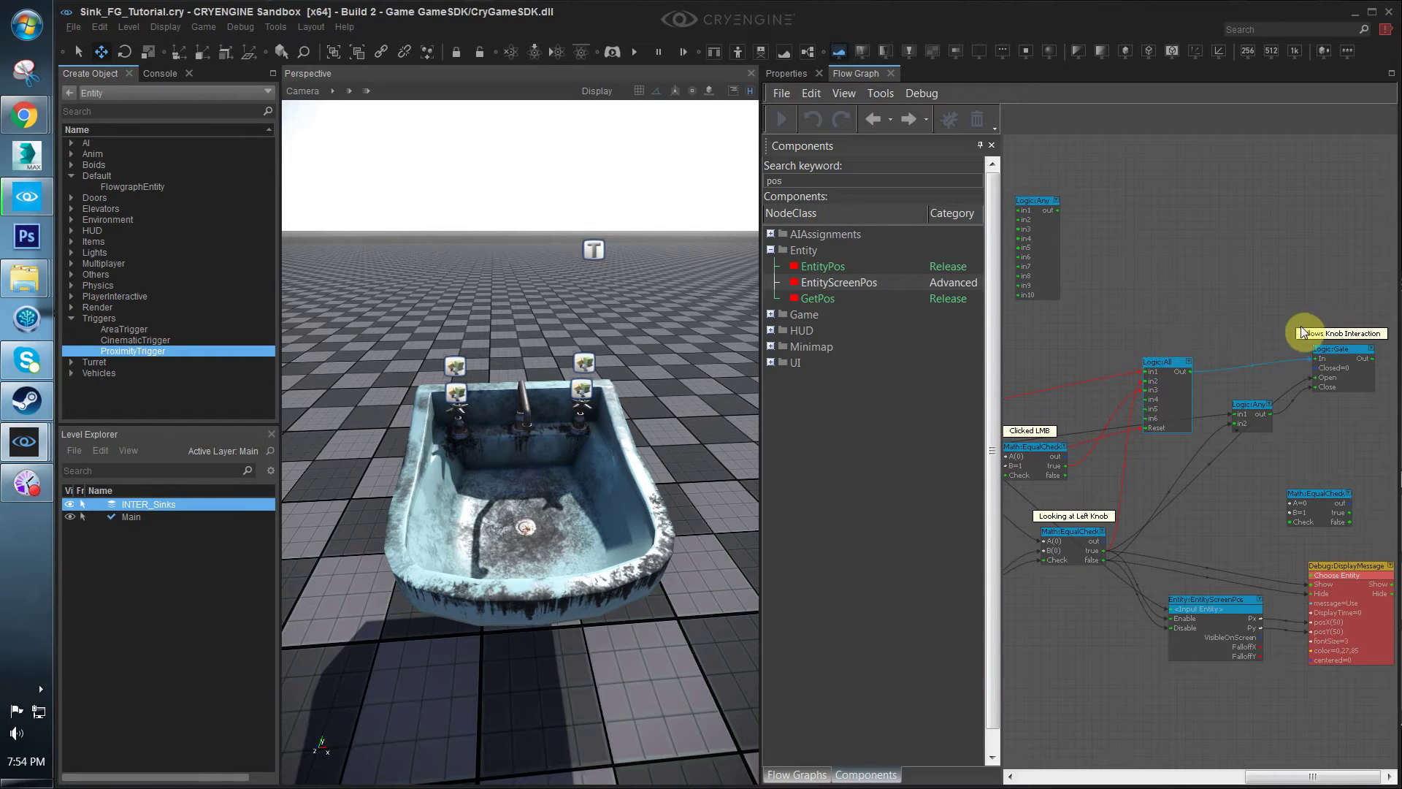
left_click(1320, 334)
key("ctrl+c")
key("ctrl+v")
Retitle the copied comment above Logic:All as "In Volume, Clicked, Looking Knob"
double_click(1159, 336)
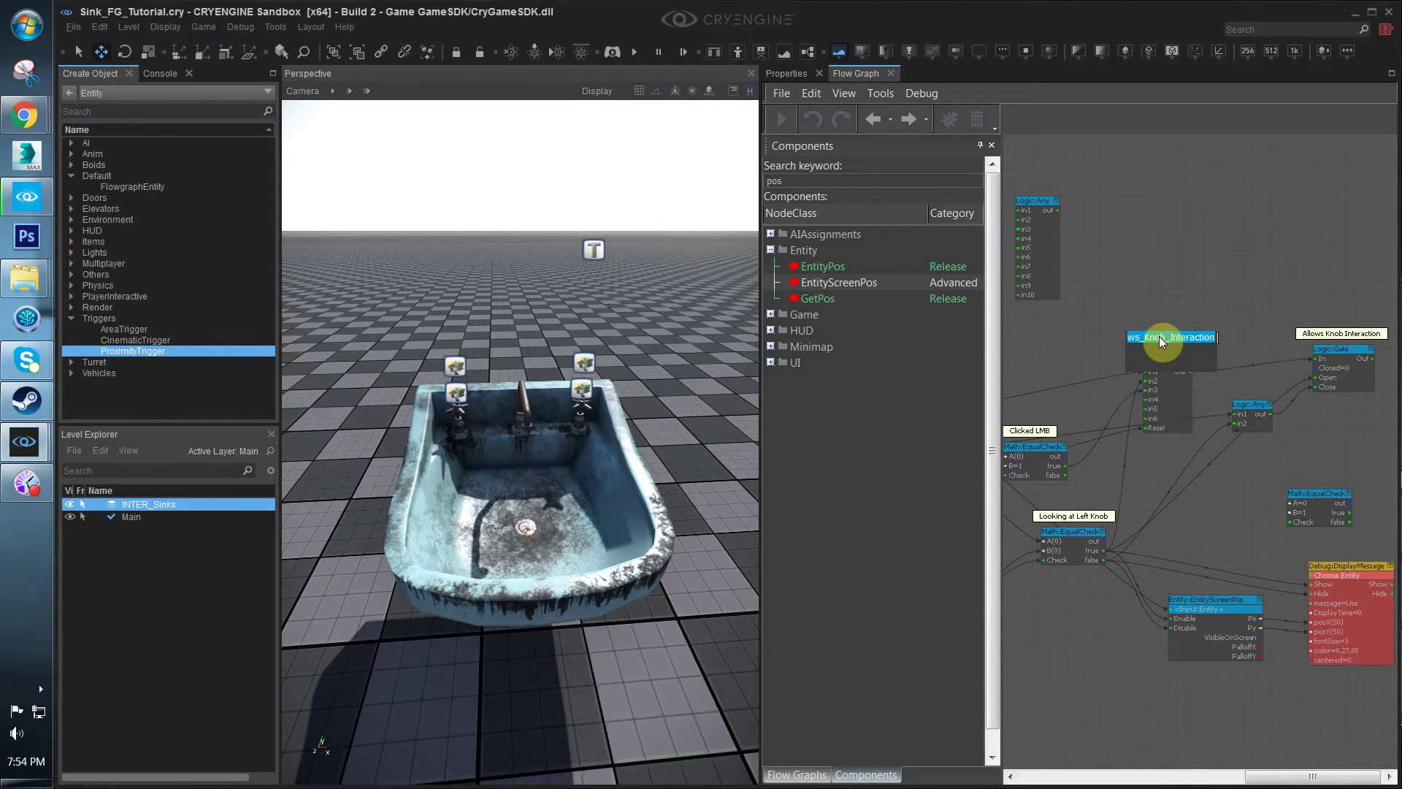
key("BackSpace")
type("In Volume, Clicked, Looking Knon")
key("BackSpace")
key("BackSpace")
type("b")
key("Return")
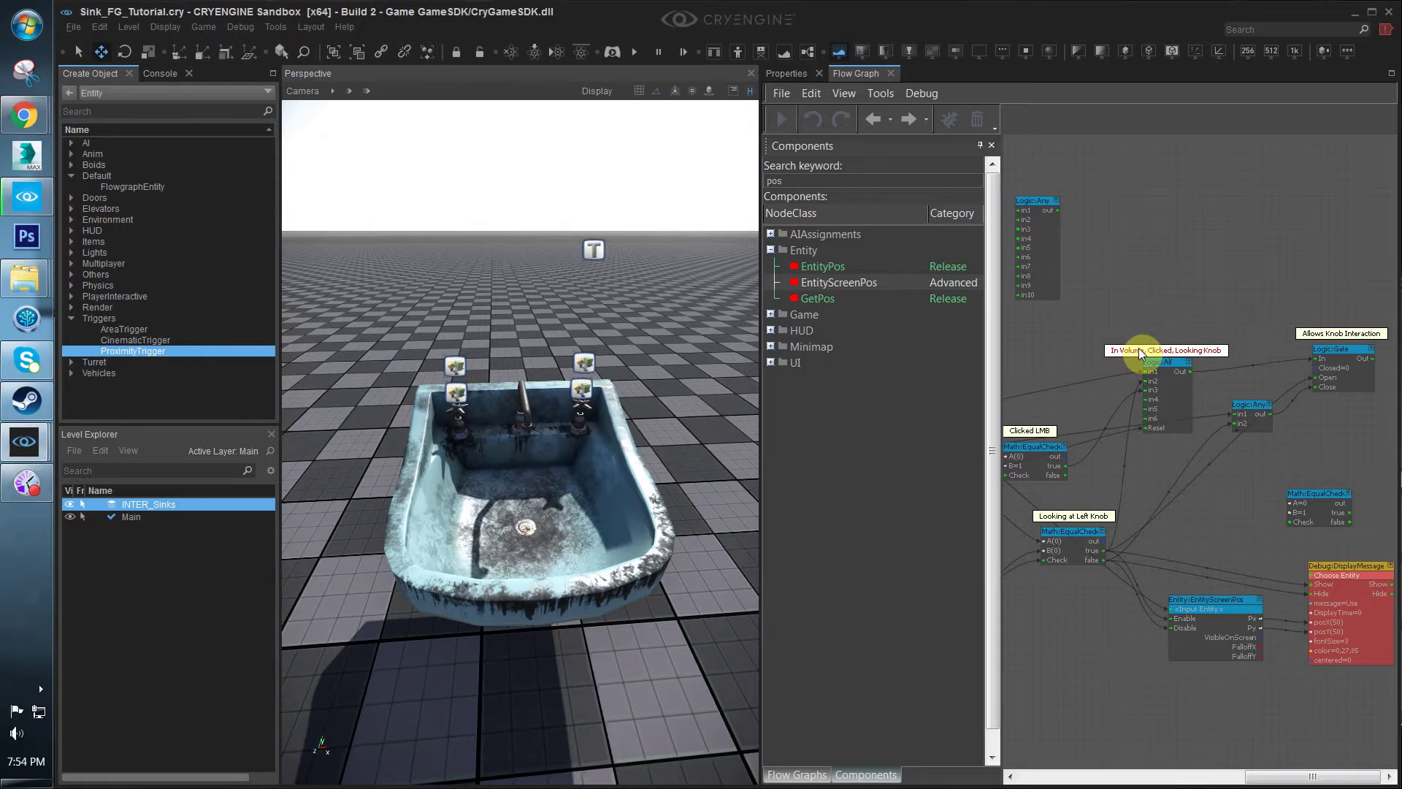
left_click(1212, 325)
Duplicate the Debug:DisplayMessage node and place the copy beside the "Allows Knob Interaction" gate
middle_click_drag(1215, 325, 1061, 311)
middle_click_drag(1118, 394, 1162, 393)
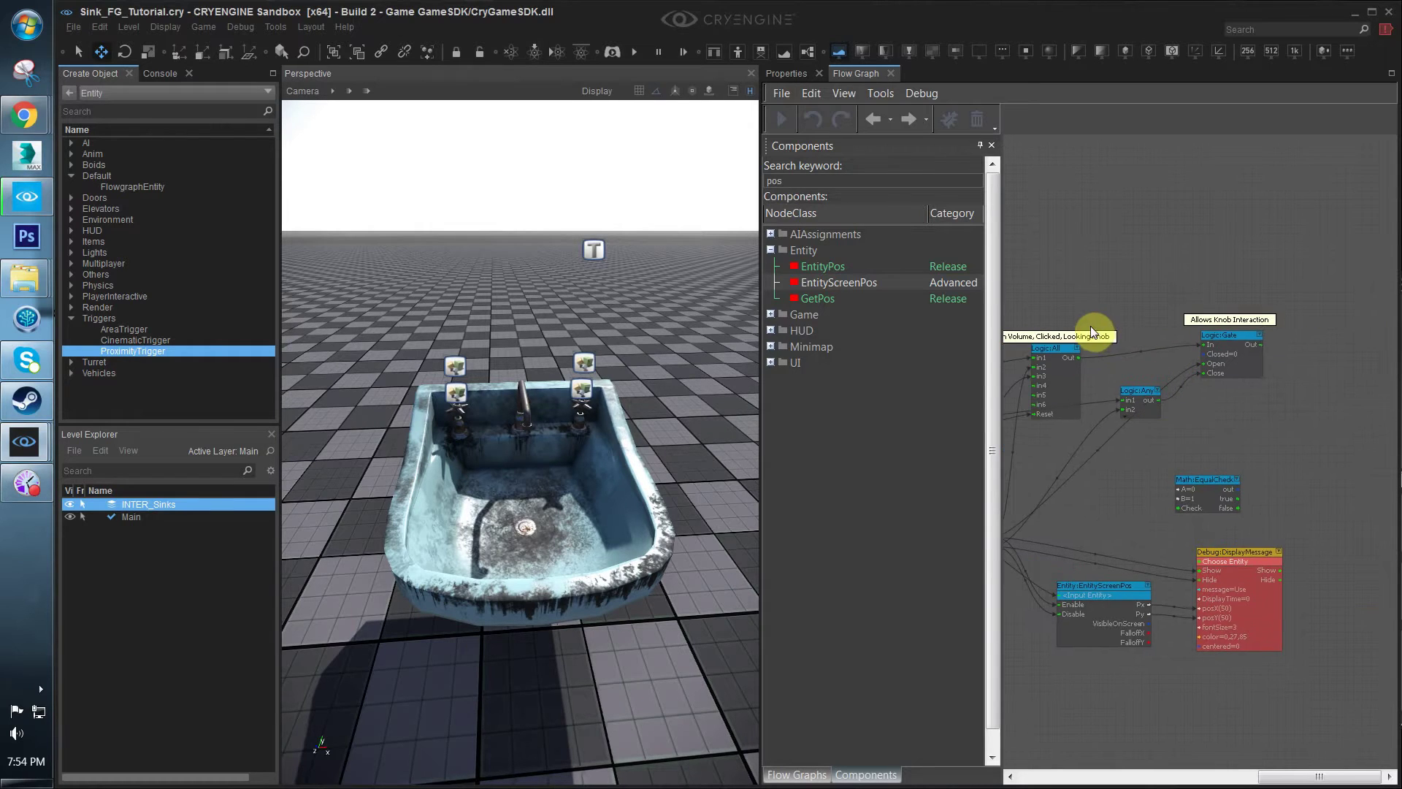
scroll(1160, 405, "down", 1)
right_click_drag(1274, 409, 1174, 400)
left_click_drag(1177, 337, 1263, 353)
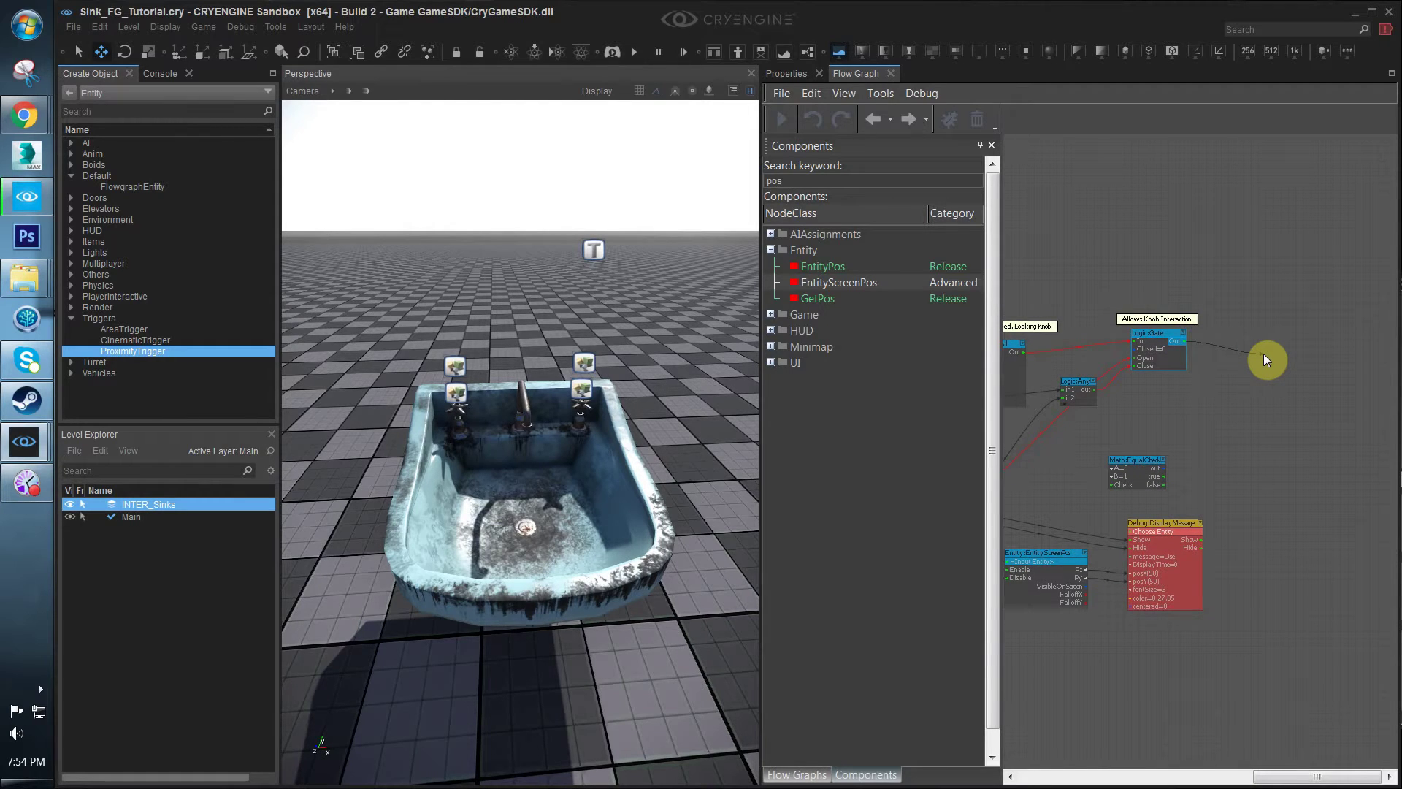
left_click(1184, 521)
key("ctrl+c")
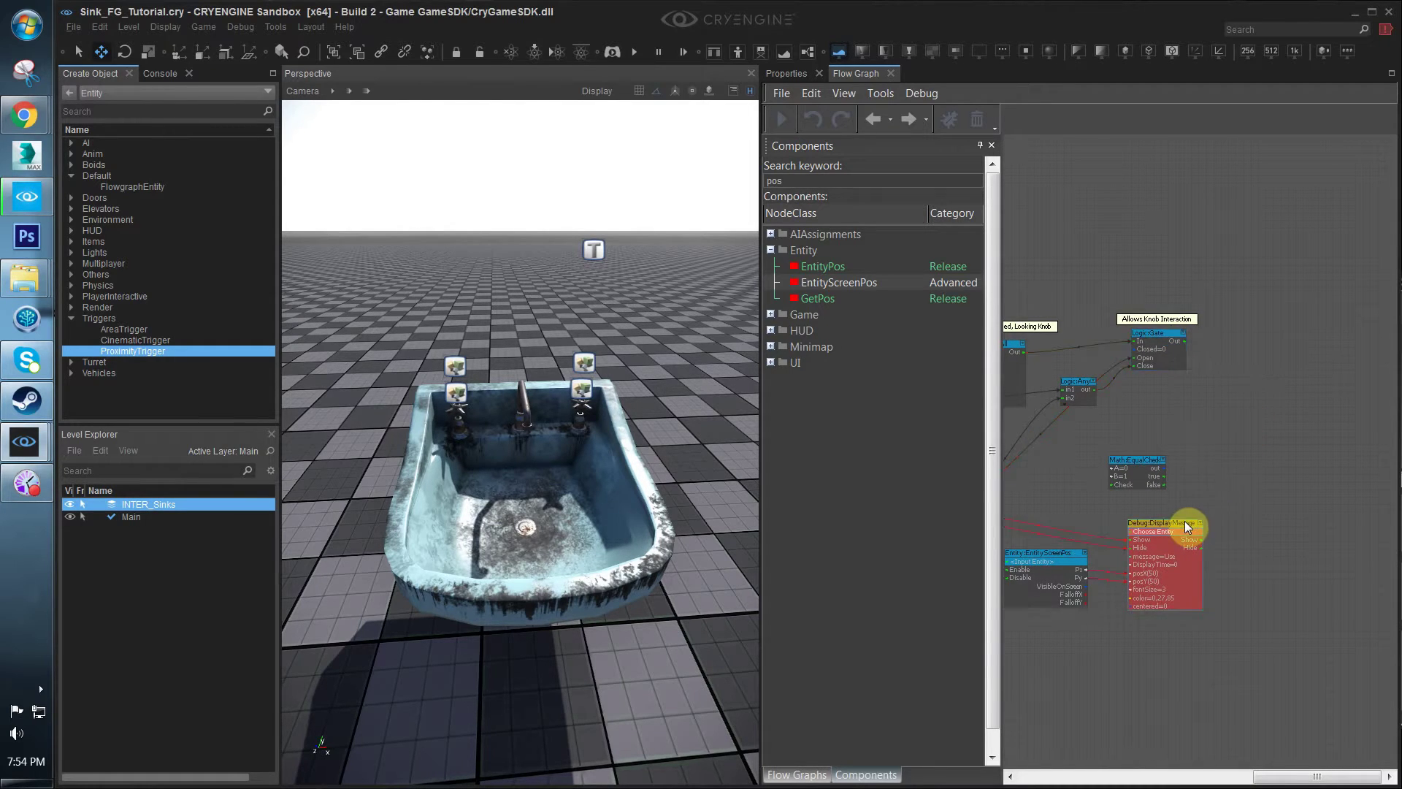
key("ctrl+v")
left_click_drag(1259, 348, 1251, 308)
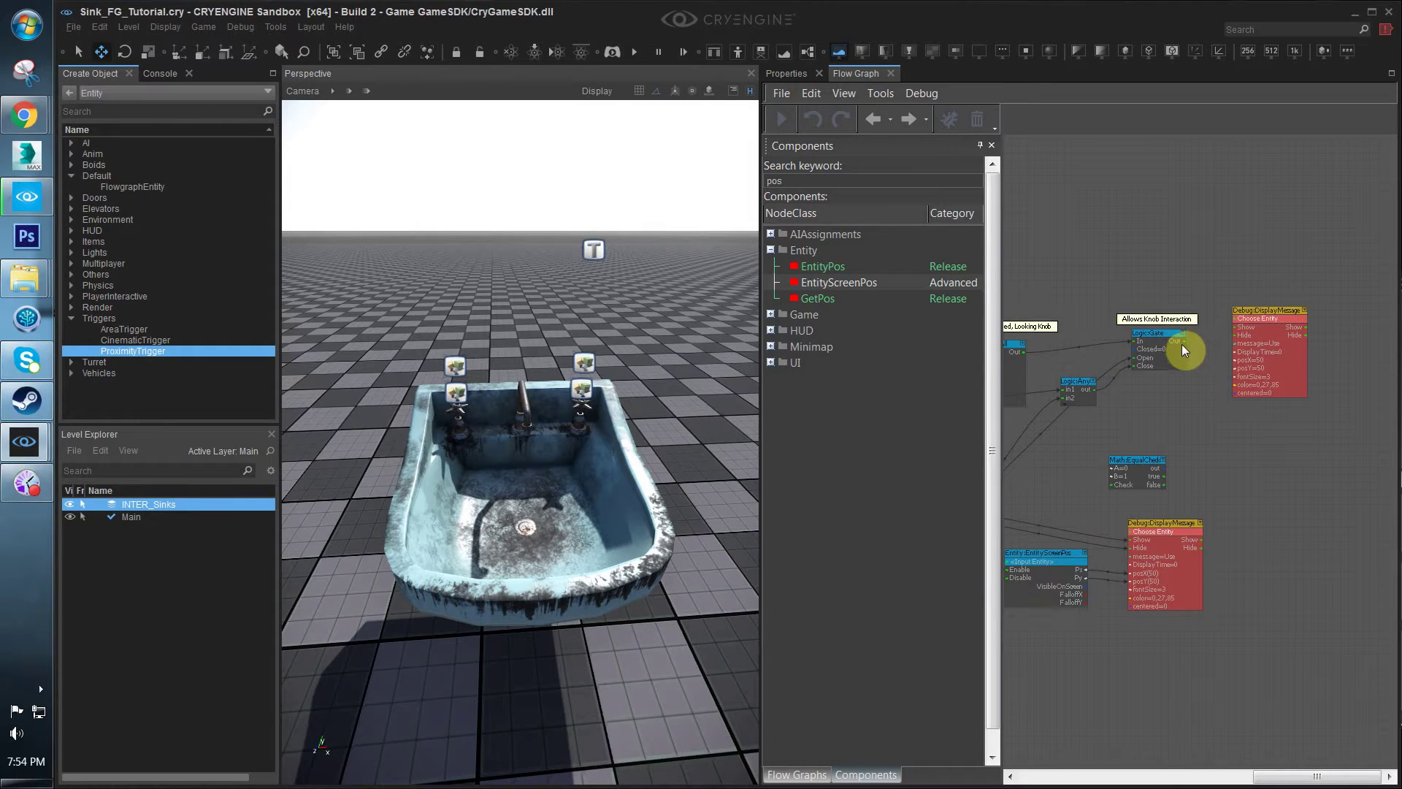
Link the gate's Out to the Show input of the copied DisplayMessage and move that node farther from the gate
left_click_drag(1181, 341, 1241, 327)
left_click(1179, 421)
right_click_drag(1179, 420, 1232, 416)
left_click_drag(1317, 303, 1396, 306)
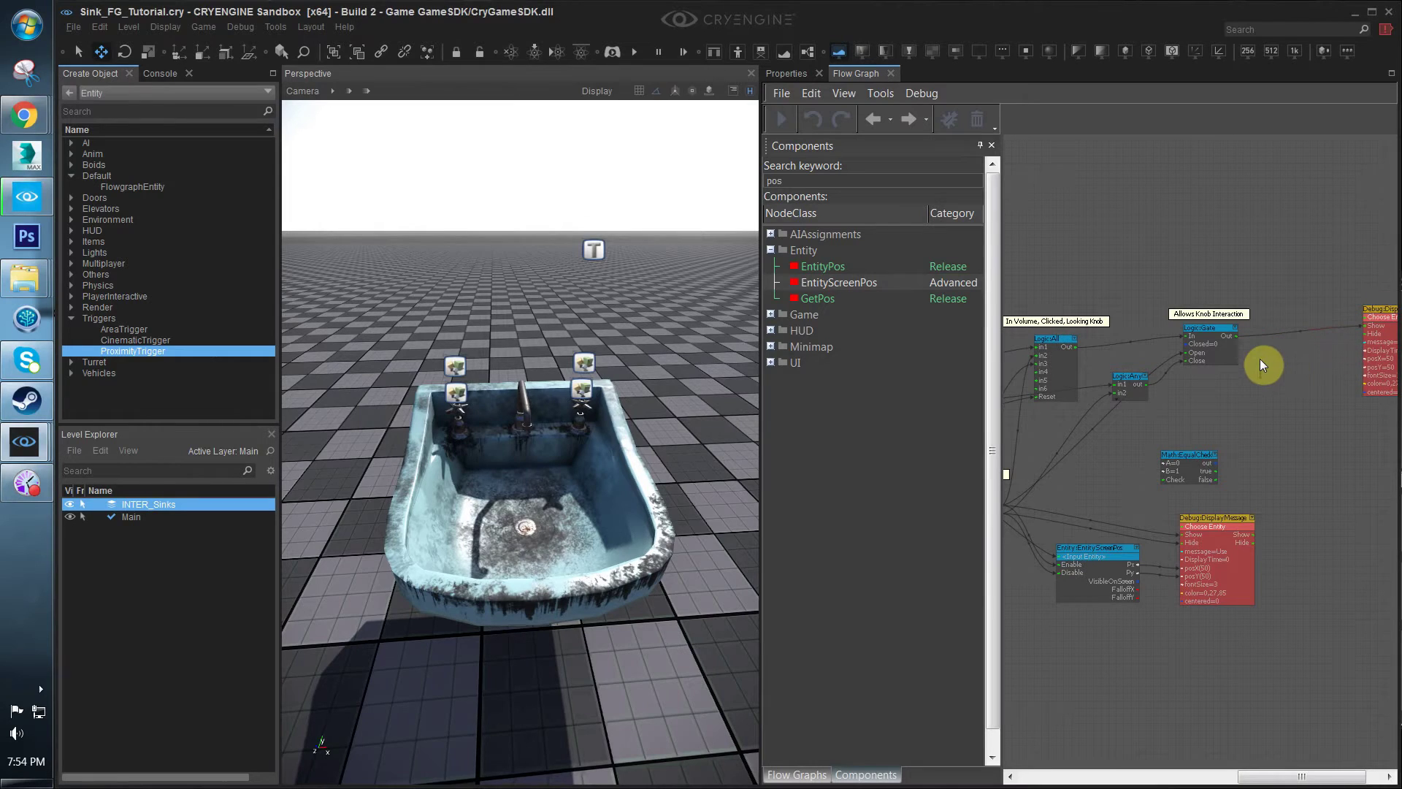
Add a Logic:Sequentializer between the gate and the copied DisplayMessage, linking the gate's Out to In and Out1 to Show
type("qand se")
key("Return")
middle_click_drag(1259, 360, 1212, 365)
mouse_move(1235, 365)
left_mouse_down()
mouse_move(1246, 349)
mouse_move(1206, 354)
mouse_move(1242, 360)
mouse_move(1247, 348)
mouse_move(1228, 338)
mouse_move(1317, 335)
left_mouse_up()
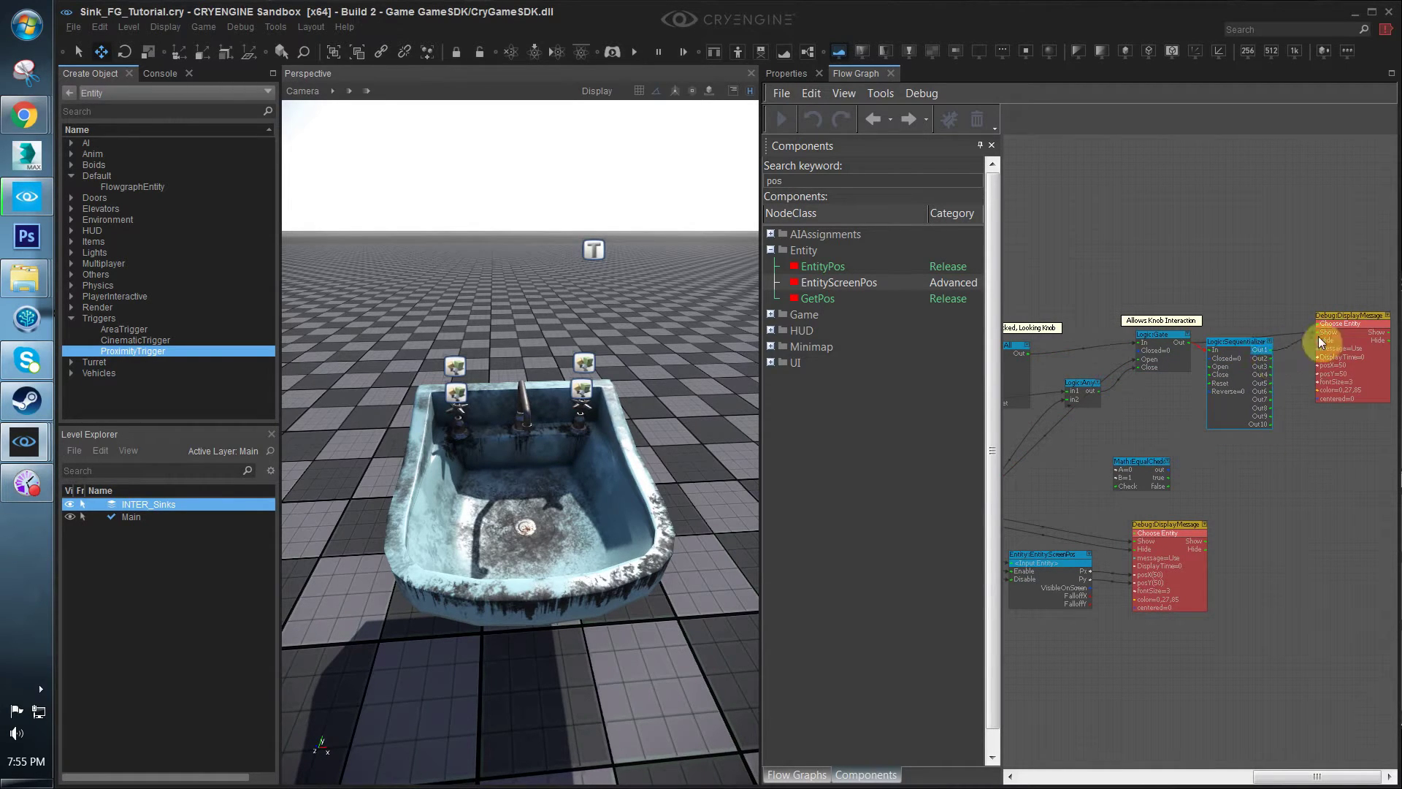
left_click_drag(1229, 343, 1242, 340)
Copy the gate's comment above the Logic:Sequentializer and retitle it "On/Off Switch"
left_click(1171, 318)
double_click(1240, 325)
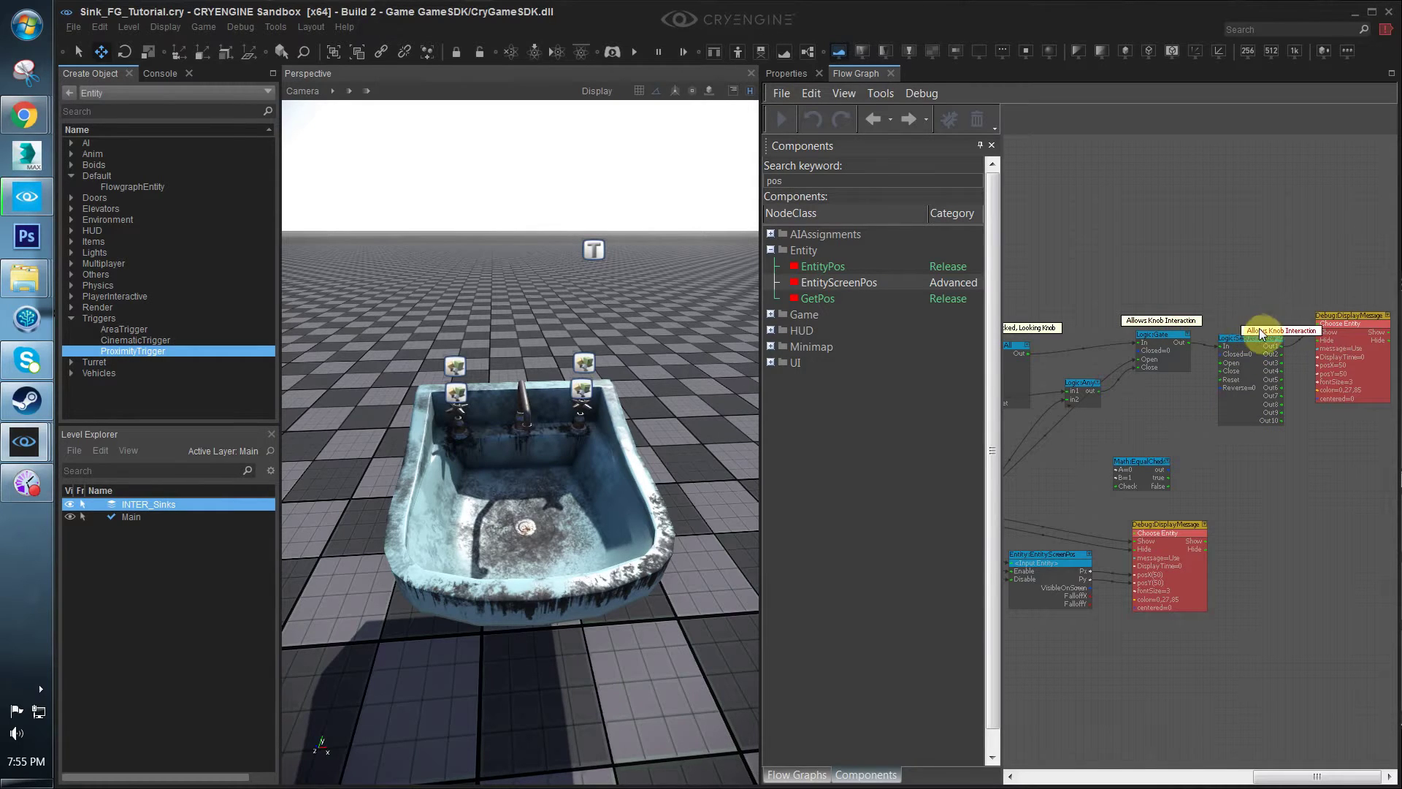
type("On")
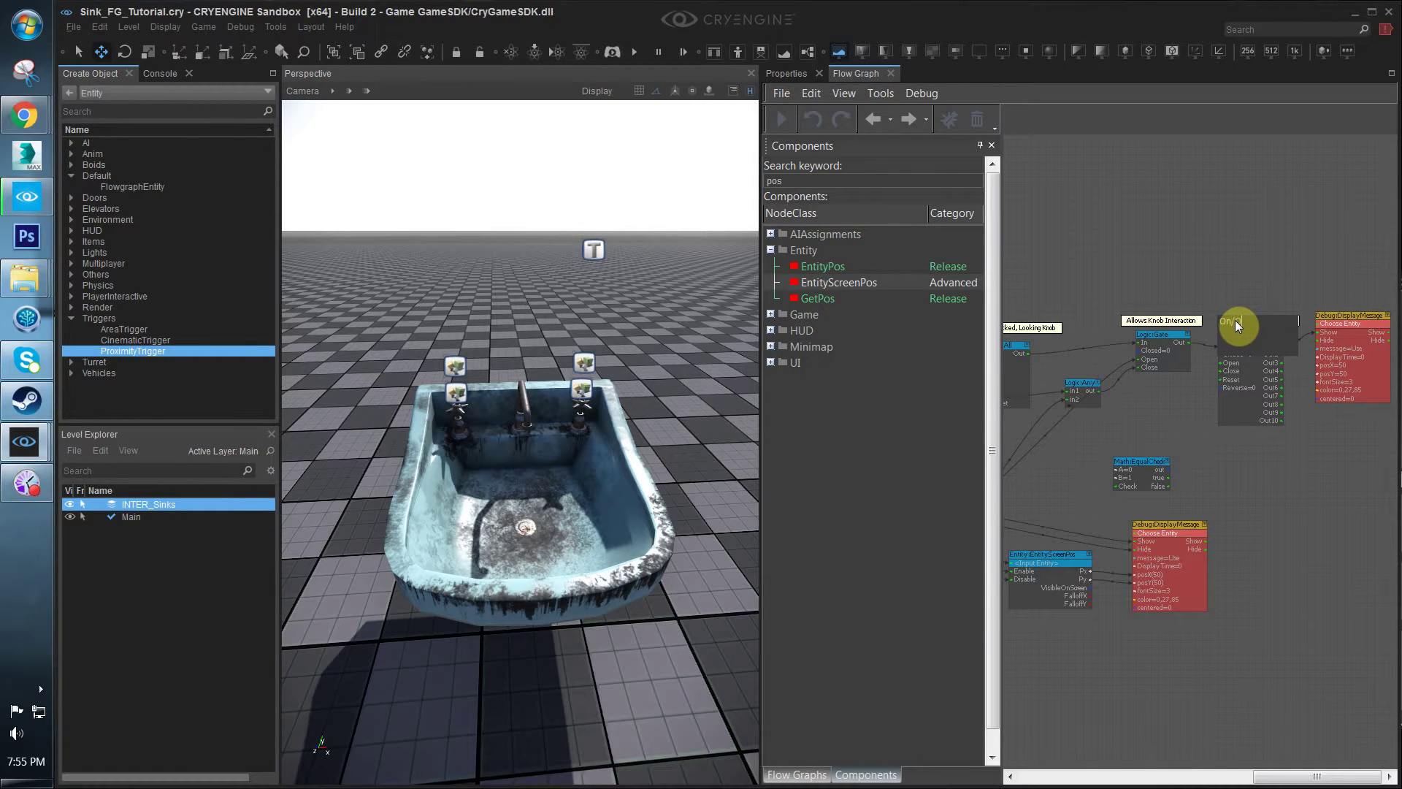
type("/Off Switch")
key("Return")
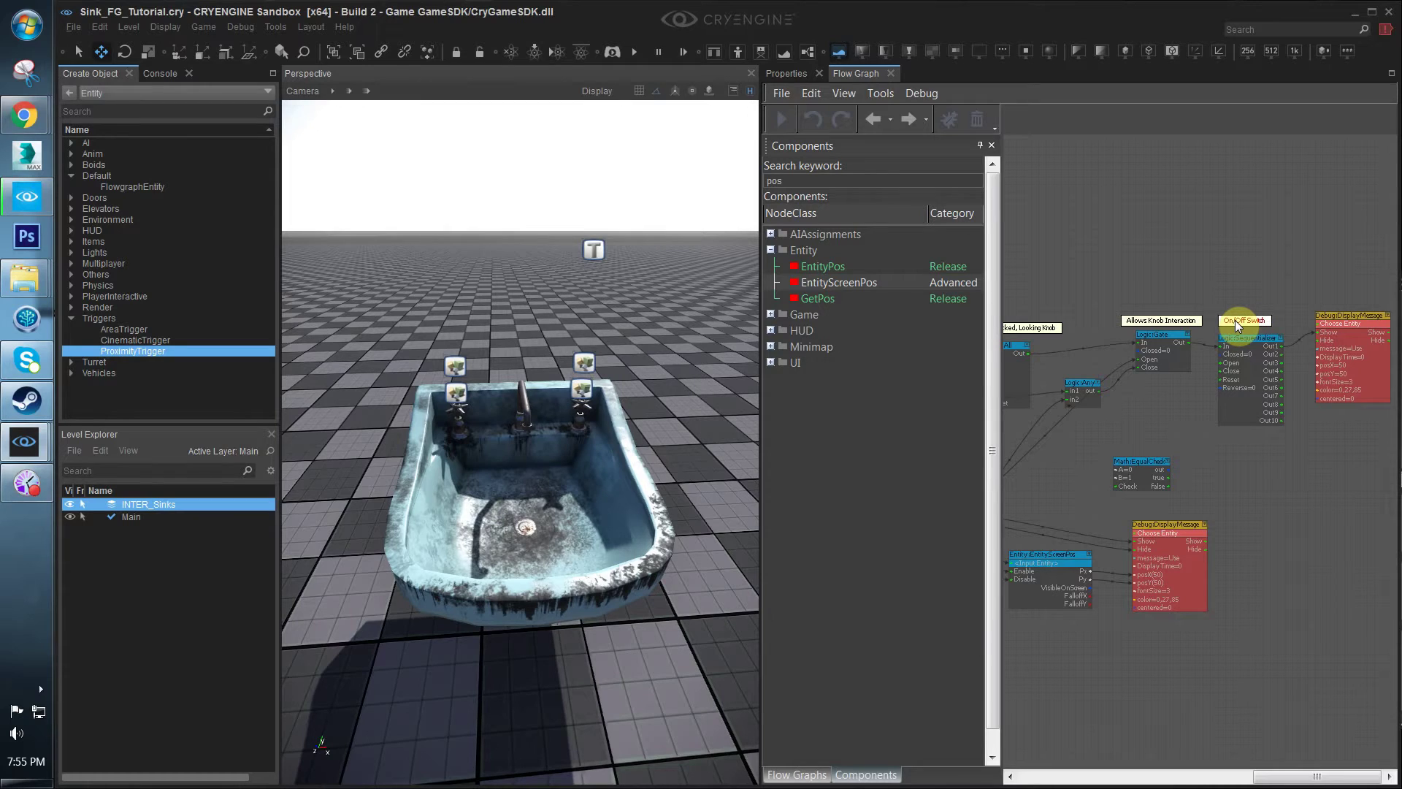
Link Out2 of the Logic:Sequentializer to the Hide input of the copied DisplayMessage
scroll(1229, 300, "up", 2)
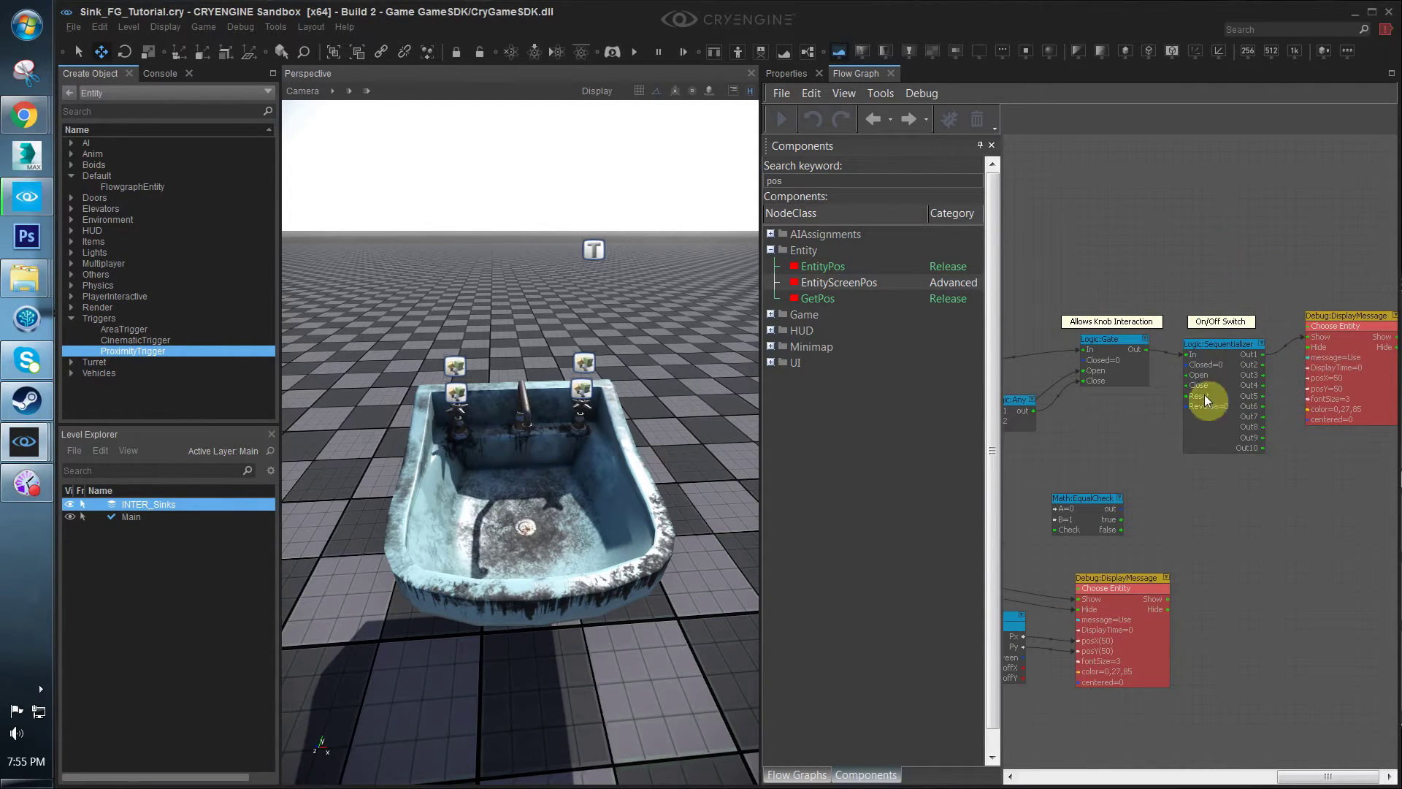
middle_click_drag(1291, 316, 1257, 317)
left_click_drag(1289, 320, 1320, 329)
left_click_drag(1228, 369, 1314, 349)
right_click_drag(1273, 428, 1229, 433)
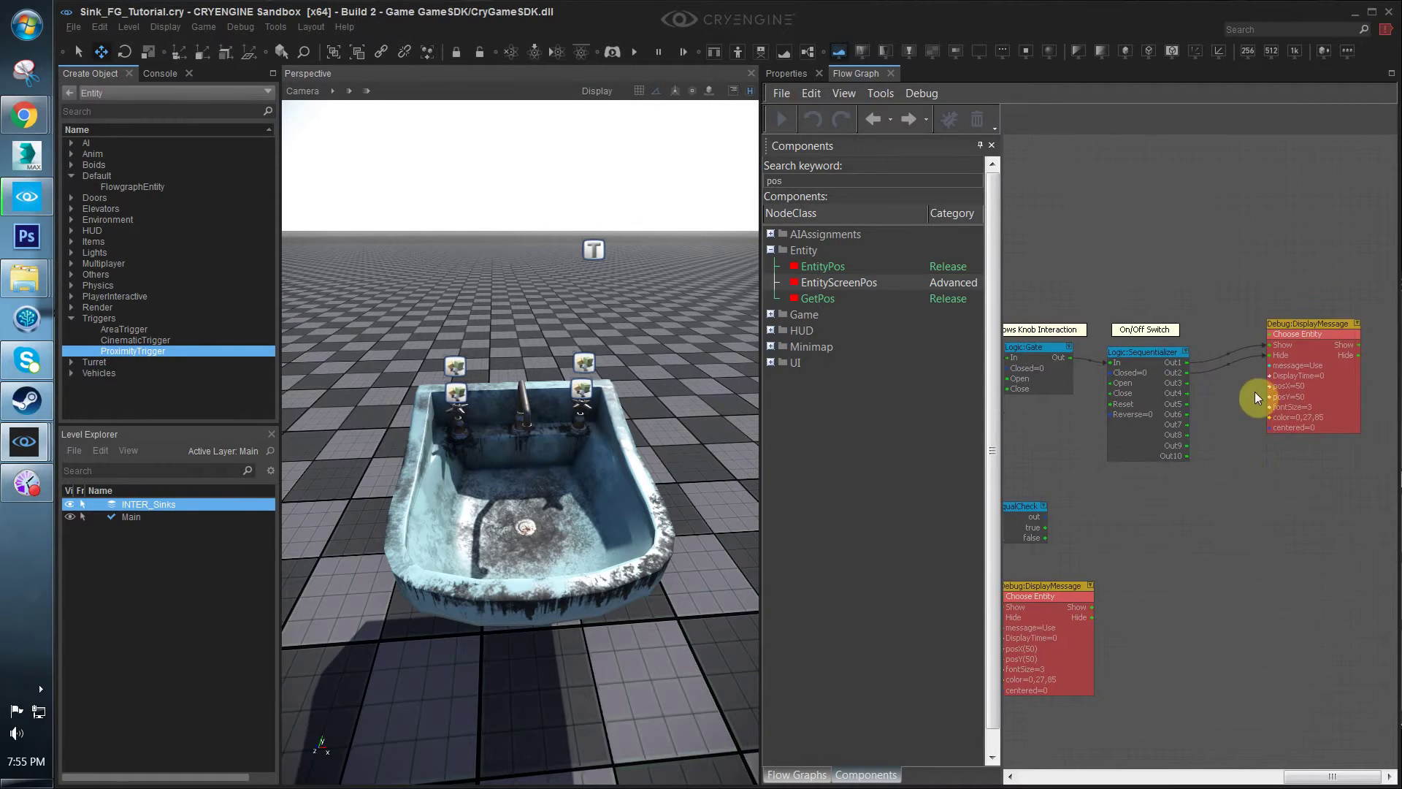
Start game mode in front of the sink and walk up to its left knob to test the interaction
right_click_drag(1201, 482, 1255, 447)
scroll(1194, 551, "down", 2)
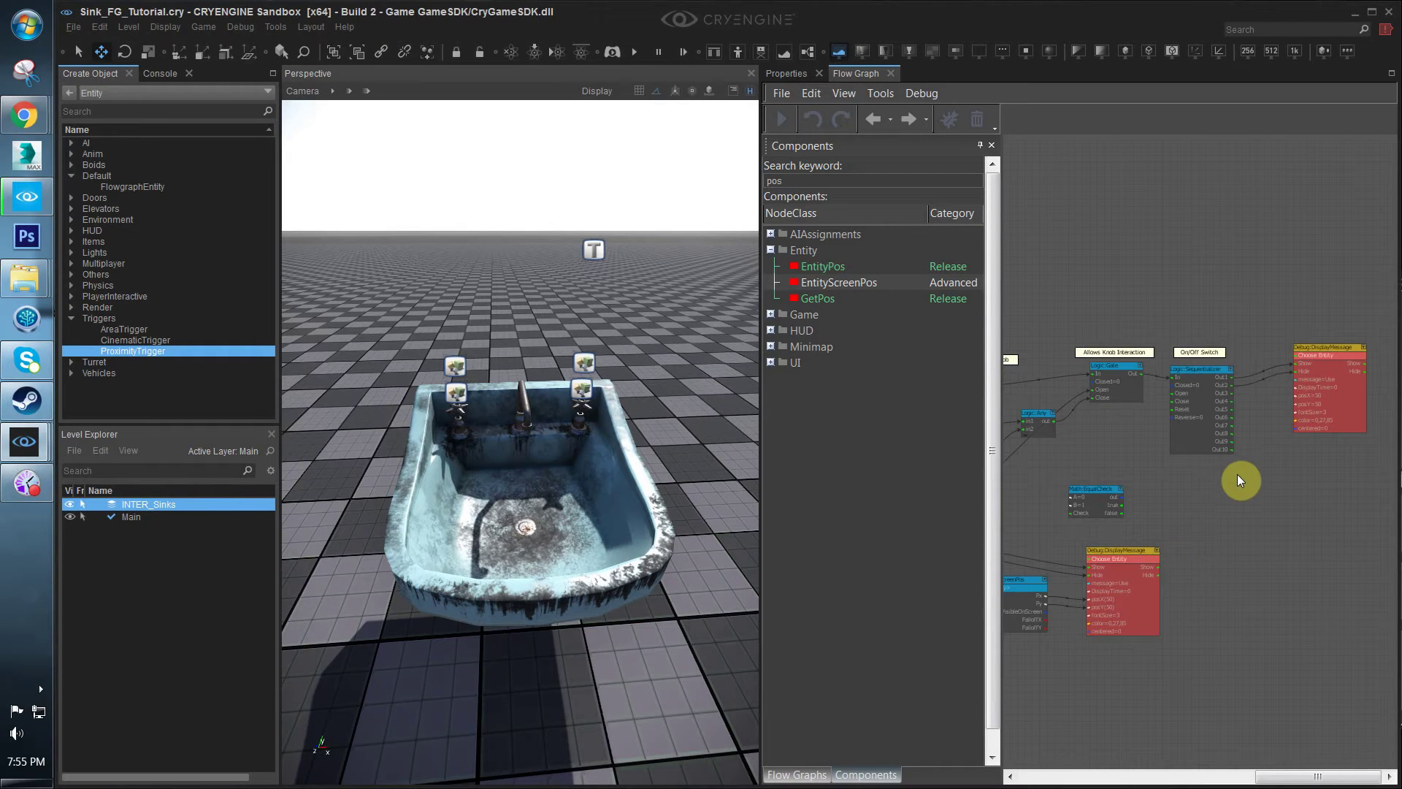
key("s")
right_click_drag(458, 469, 526, 532)
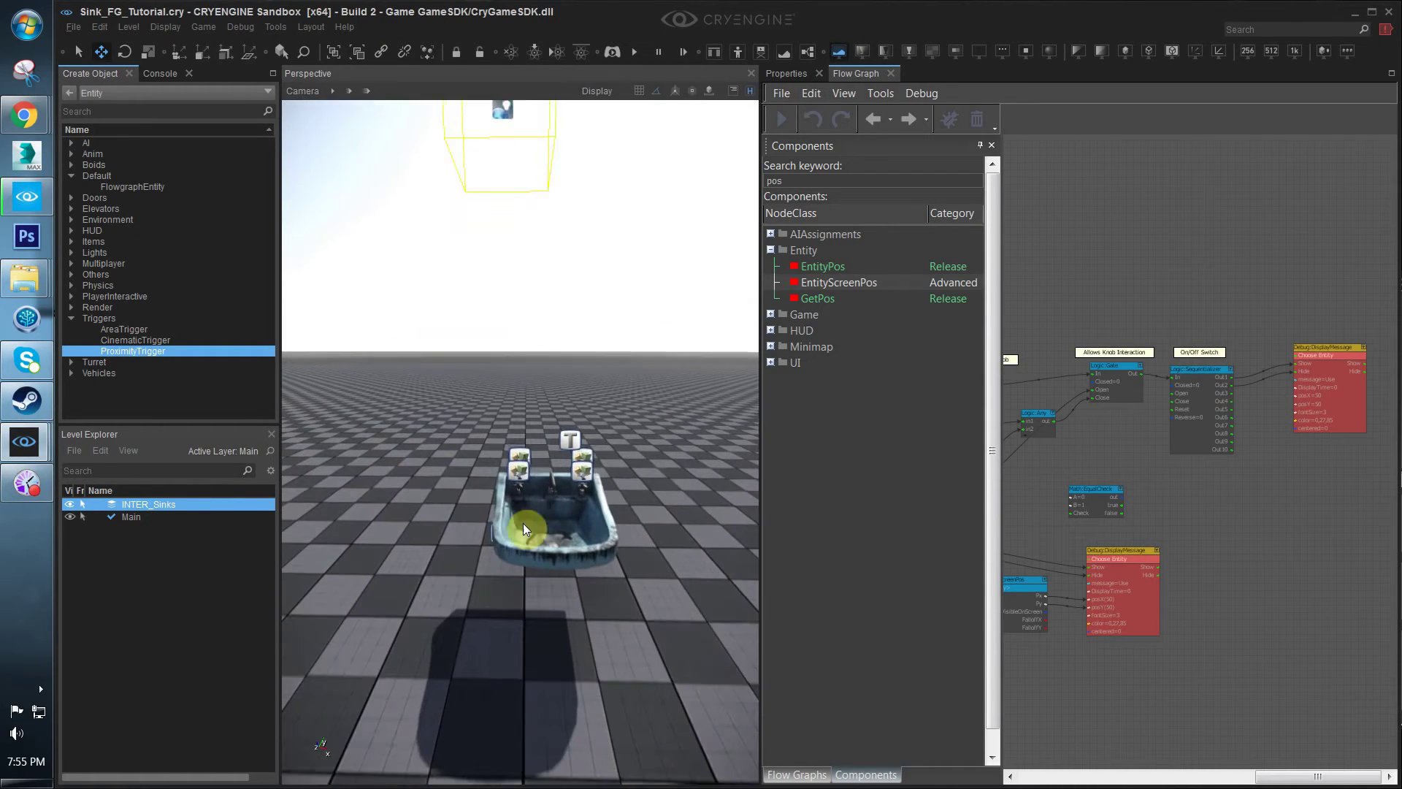
right_click_drag(632, 268, 679, 281)
right_click_drag(429, 500, 353, 213)
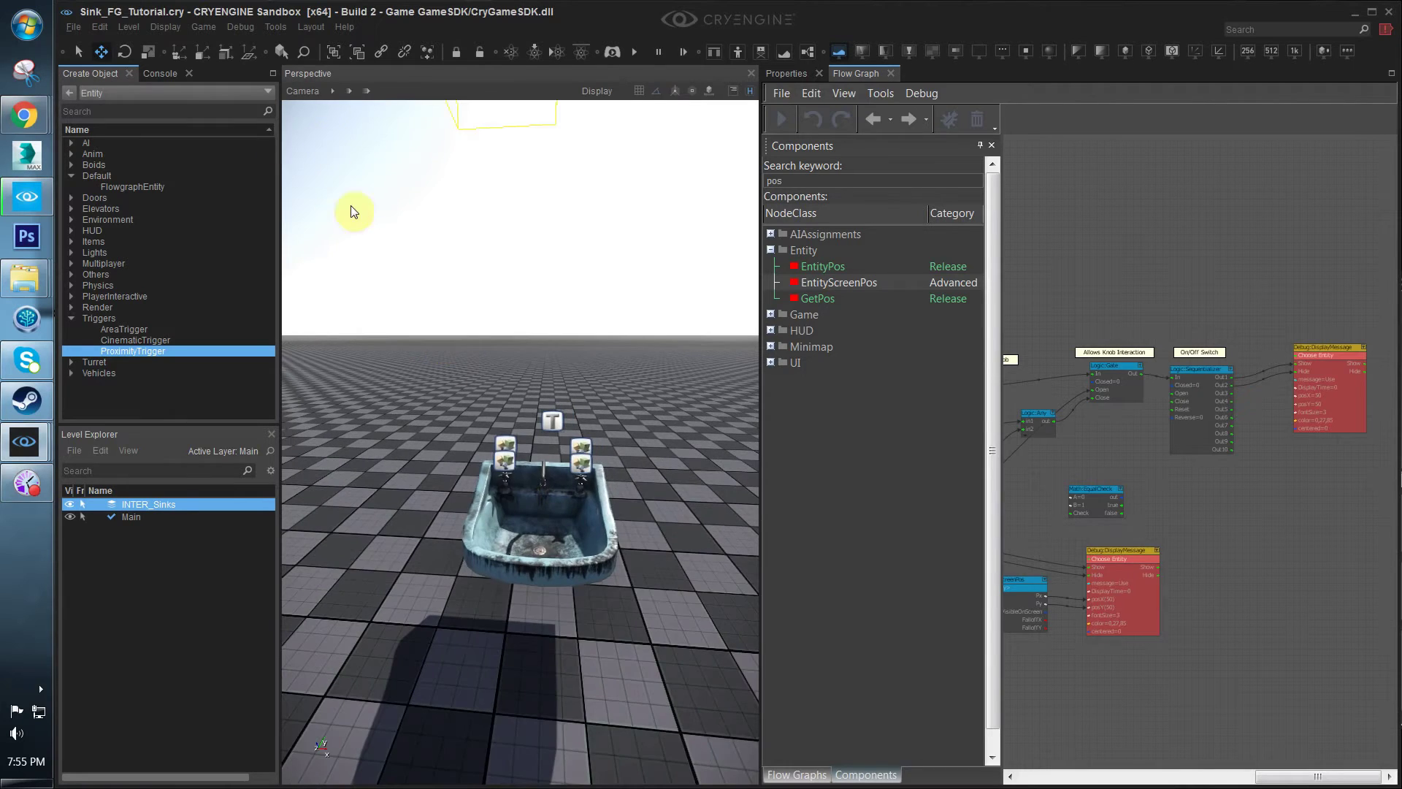
key("ctrl+g")
key("w")
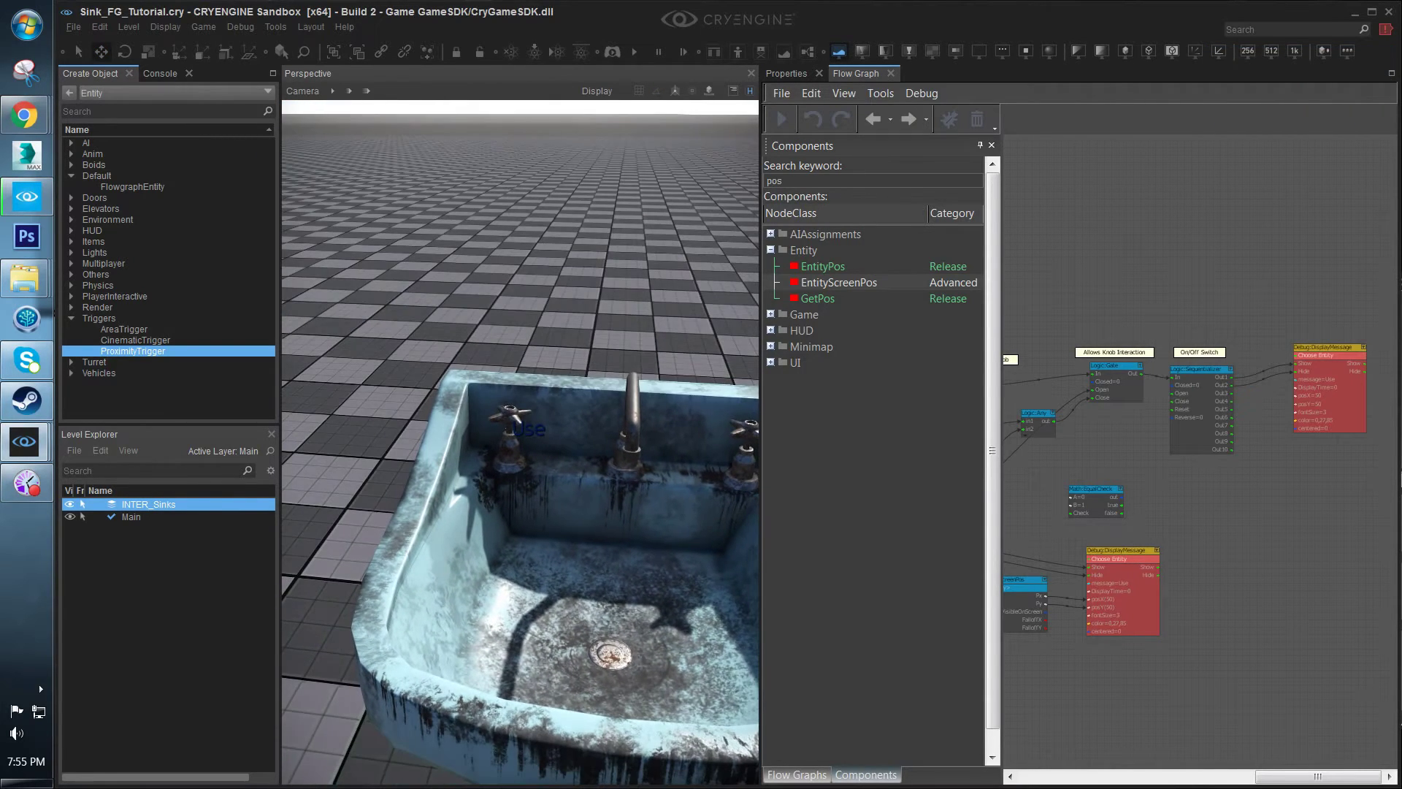
Leave game mode and turn on flow graph debugging for the sink graph
key("Escape")
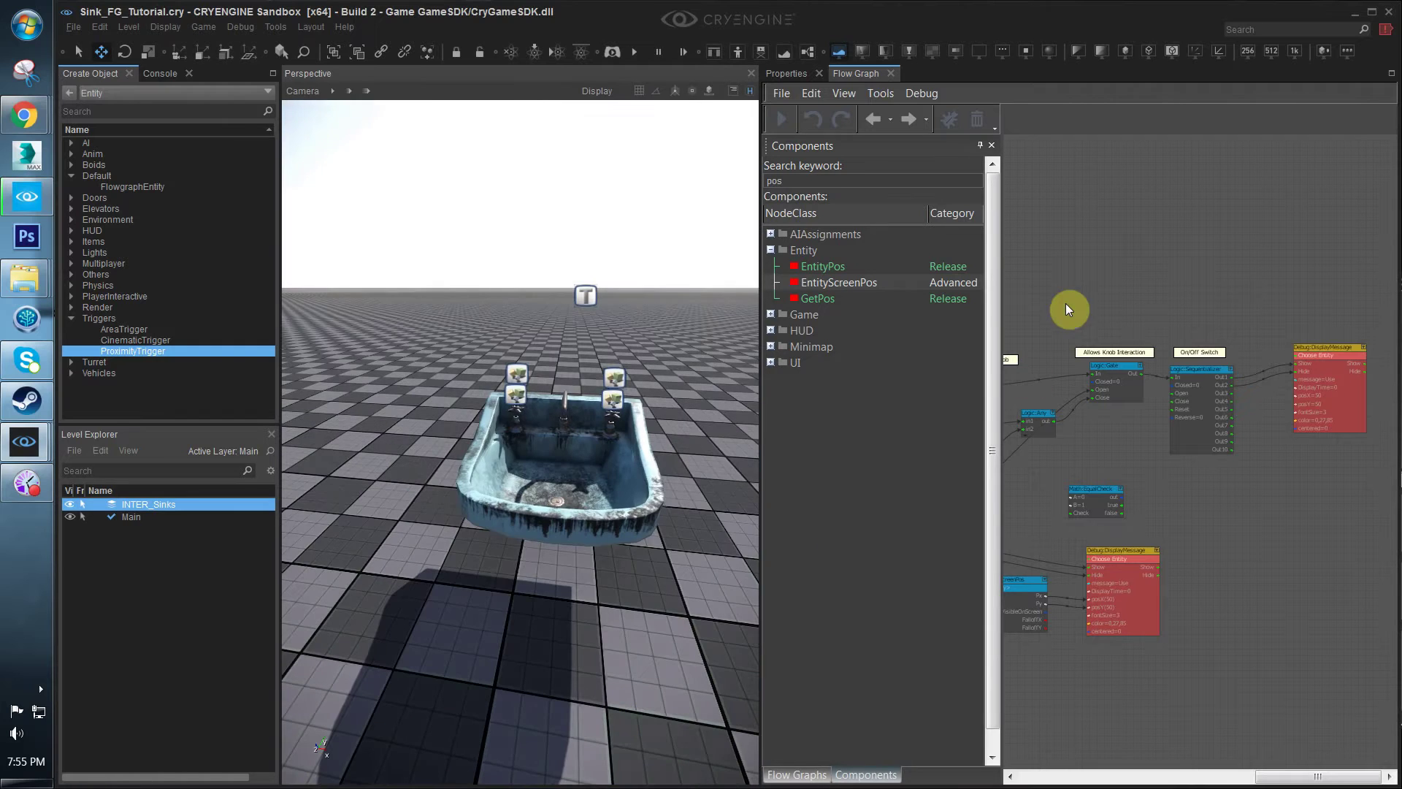
left_click(952, 121)
scroll(1135, 441, "down", 5)
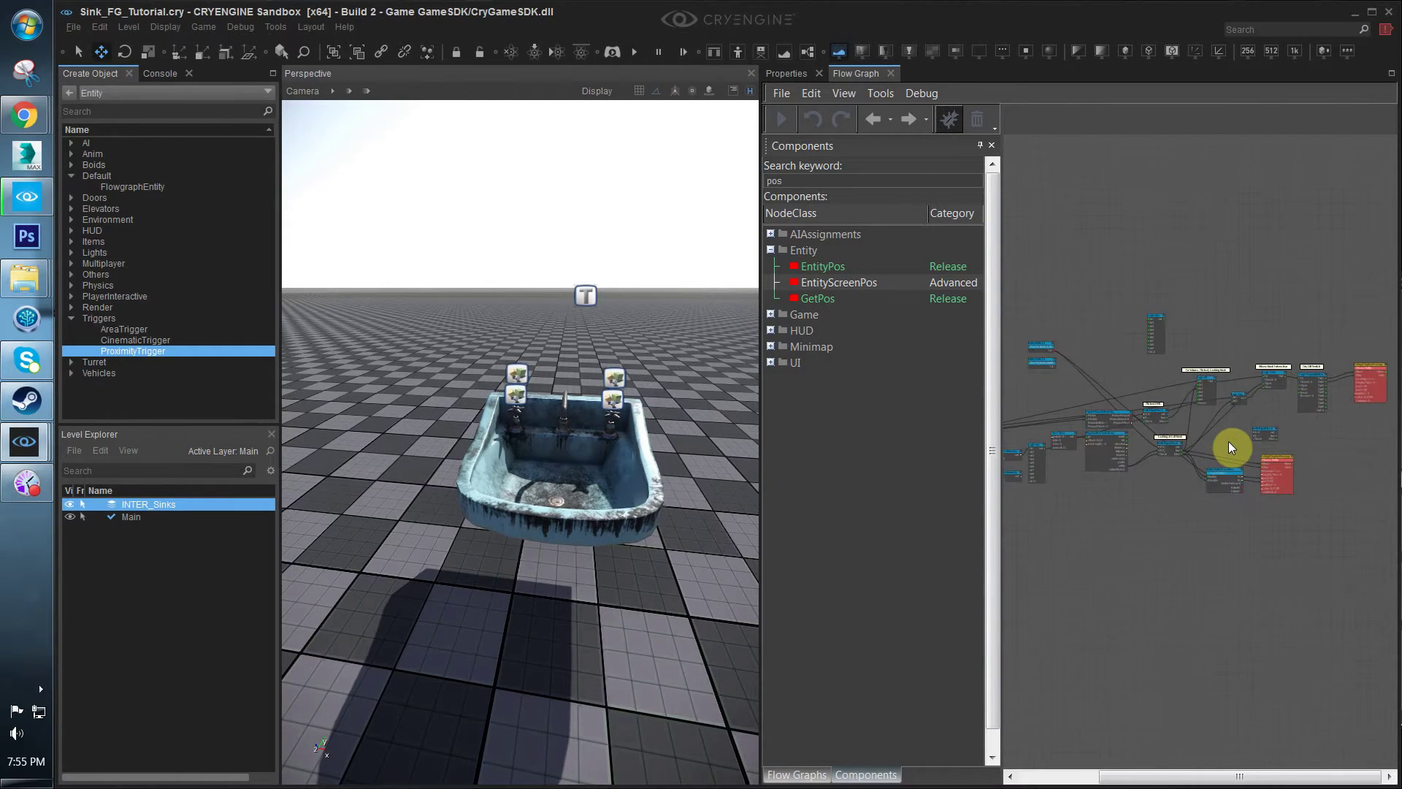
scroll(1221, 447, "up", 1)
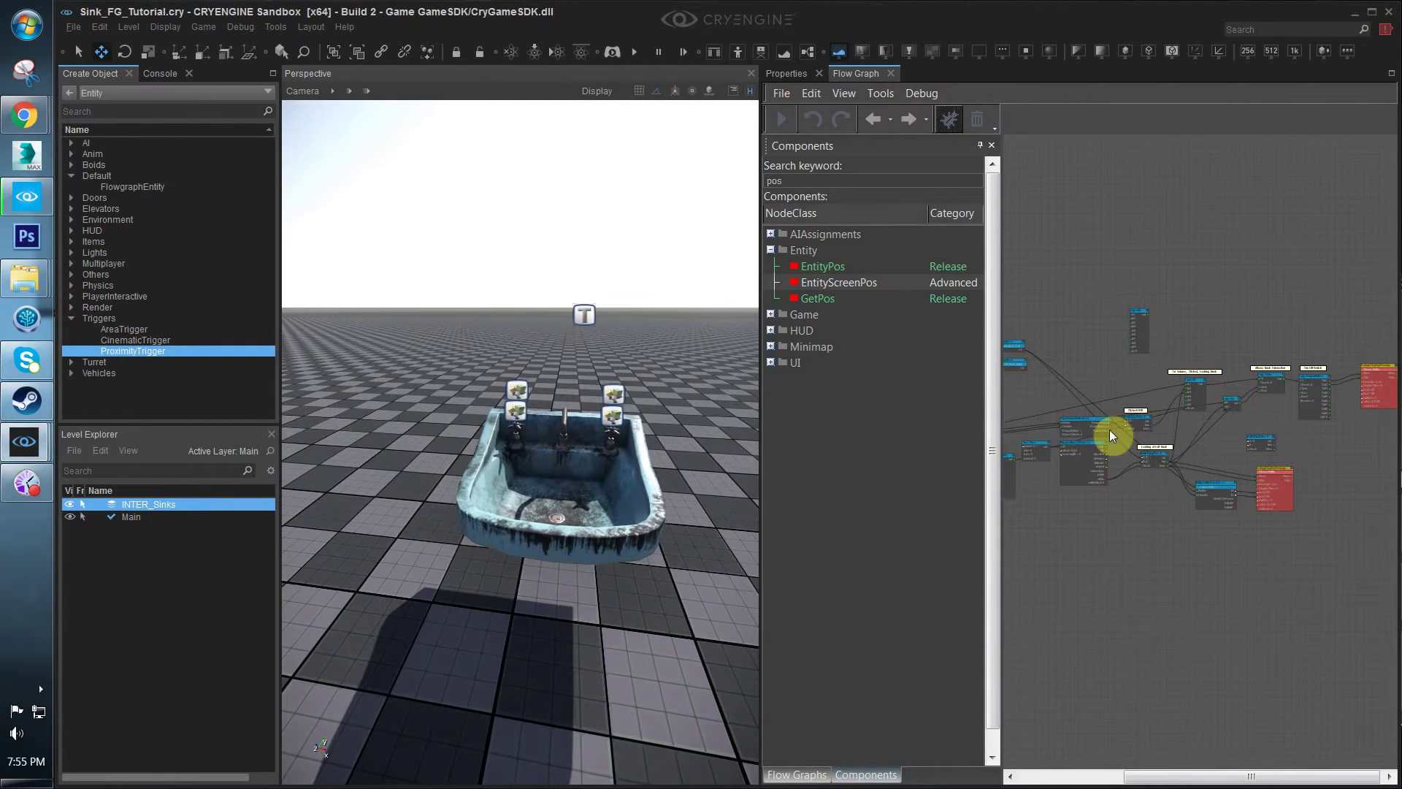
scroll(1145, 432, "down", 1)
Play-test the level with debugging on, walking up to the sink and using the left knob
key("ctrl+g")
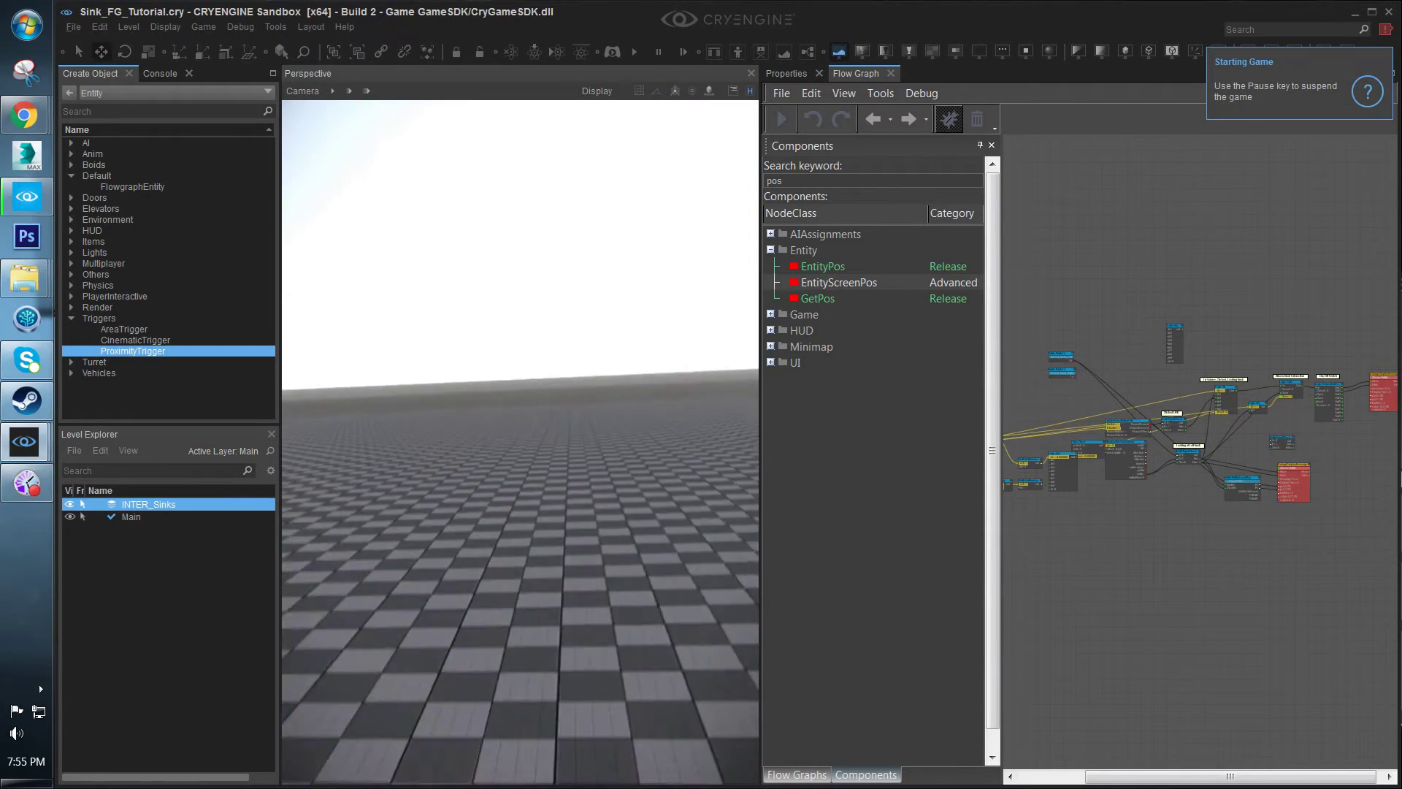
key("s")
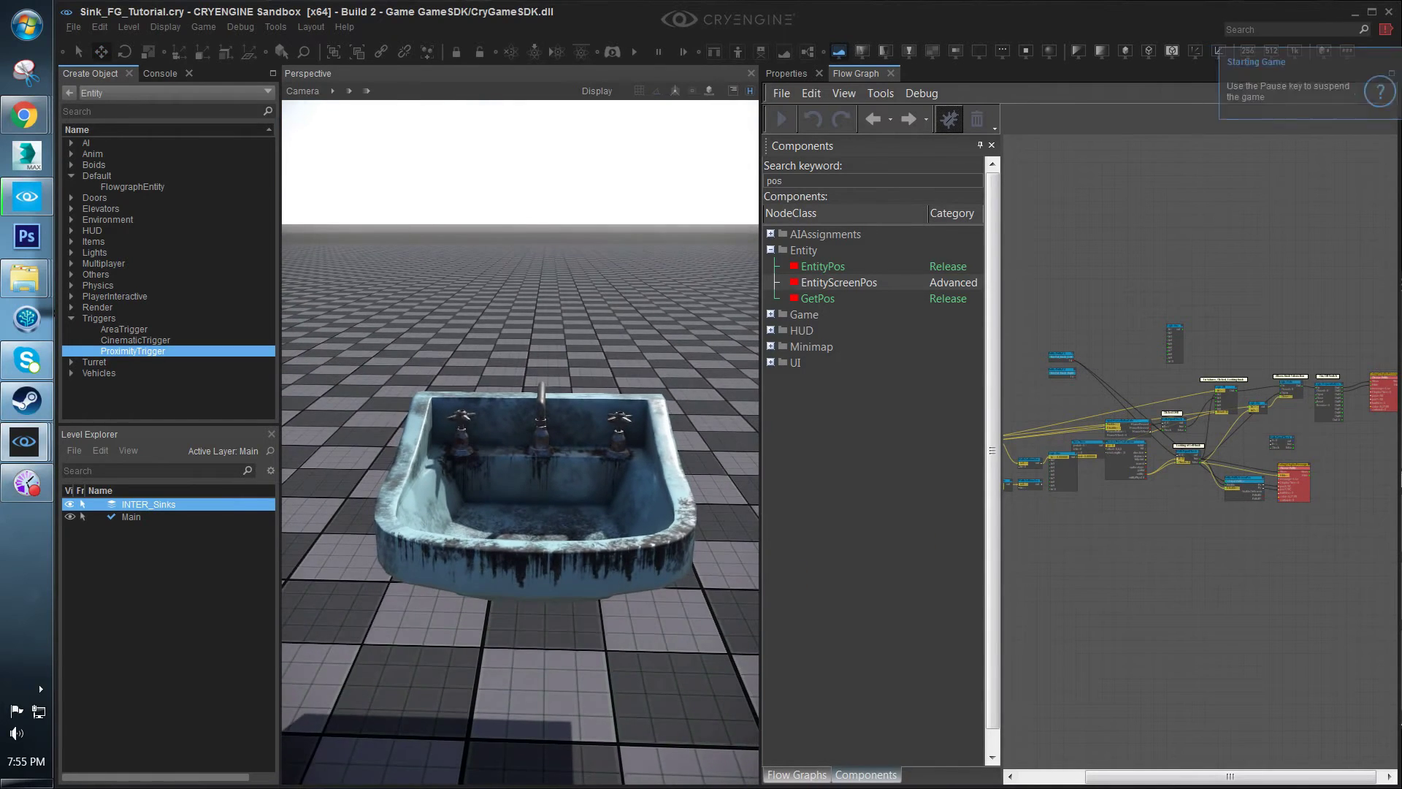
key("w")
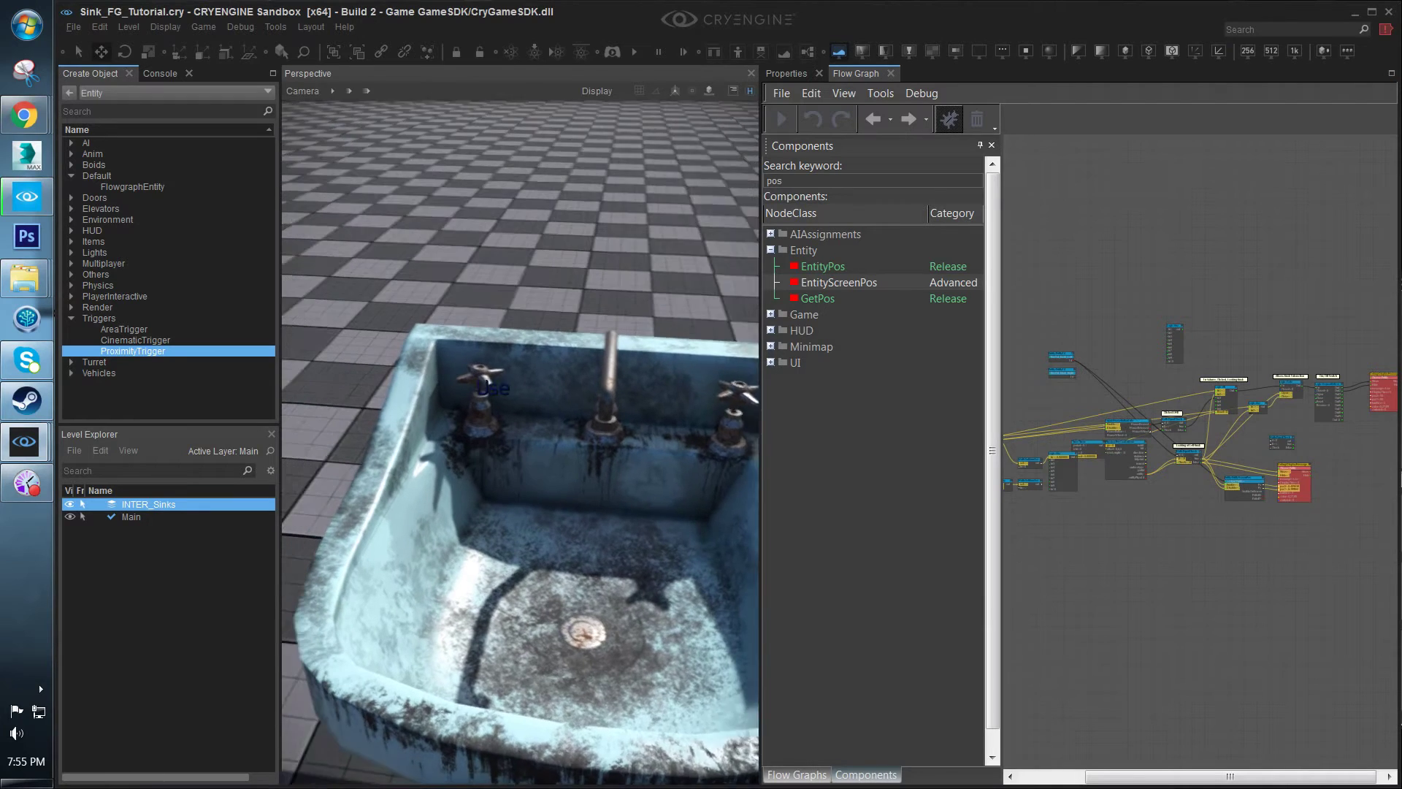
left_click(520, 443)
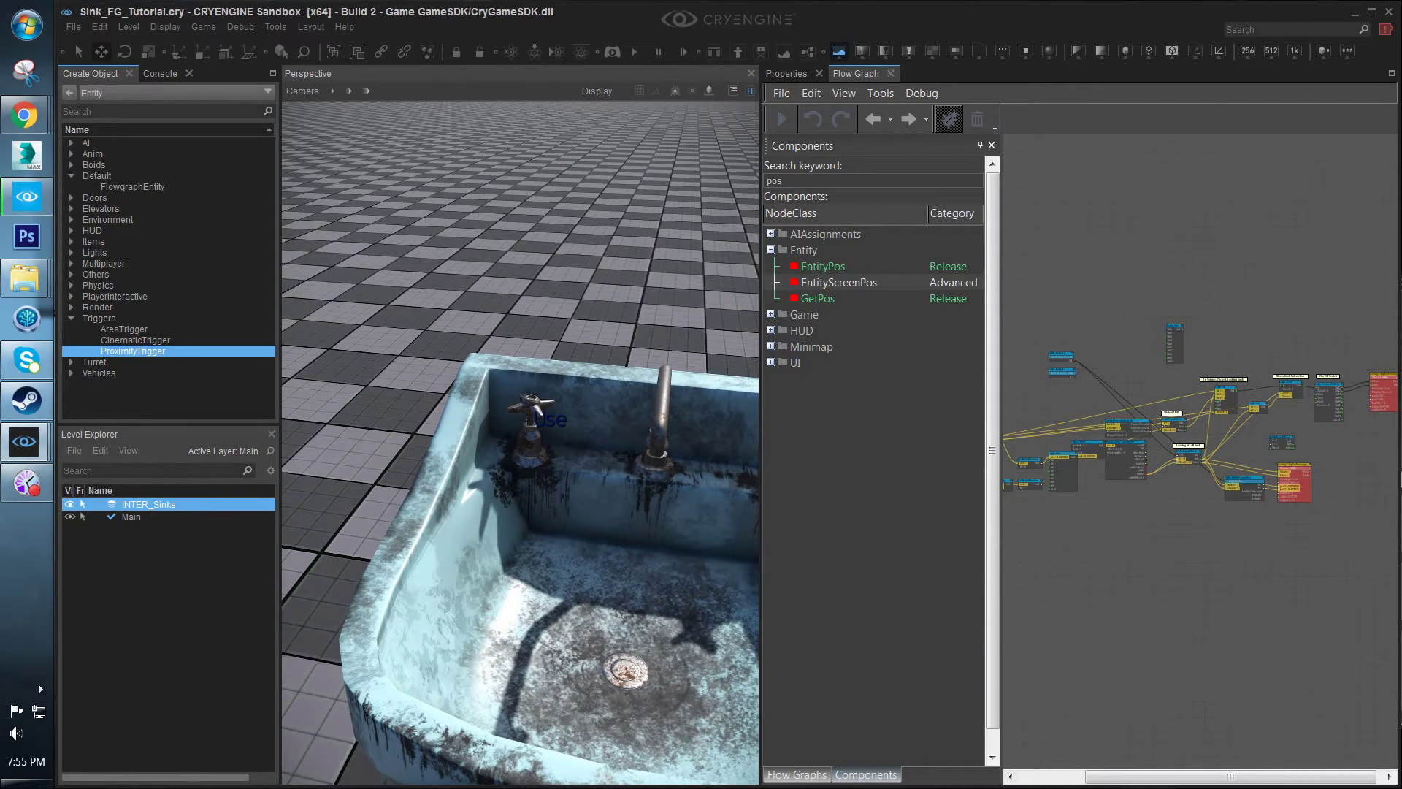
key("s")
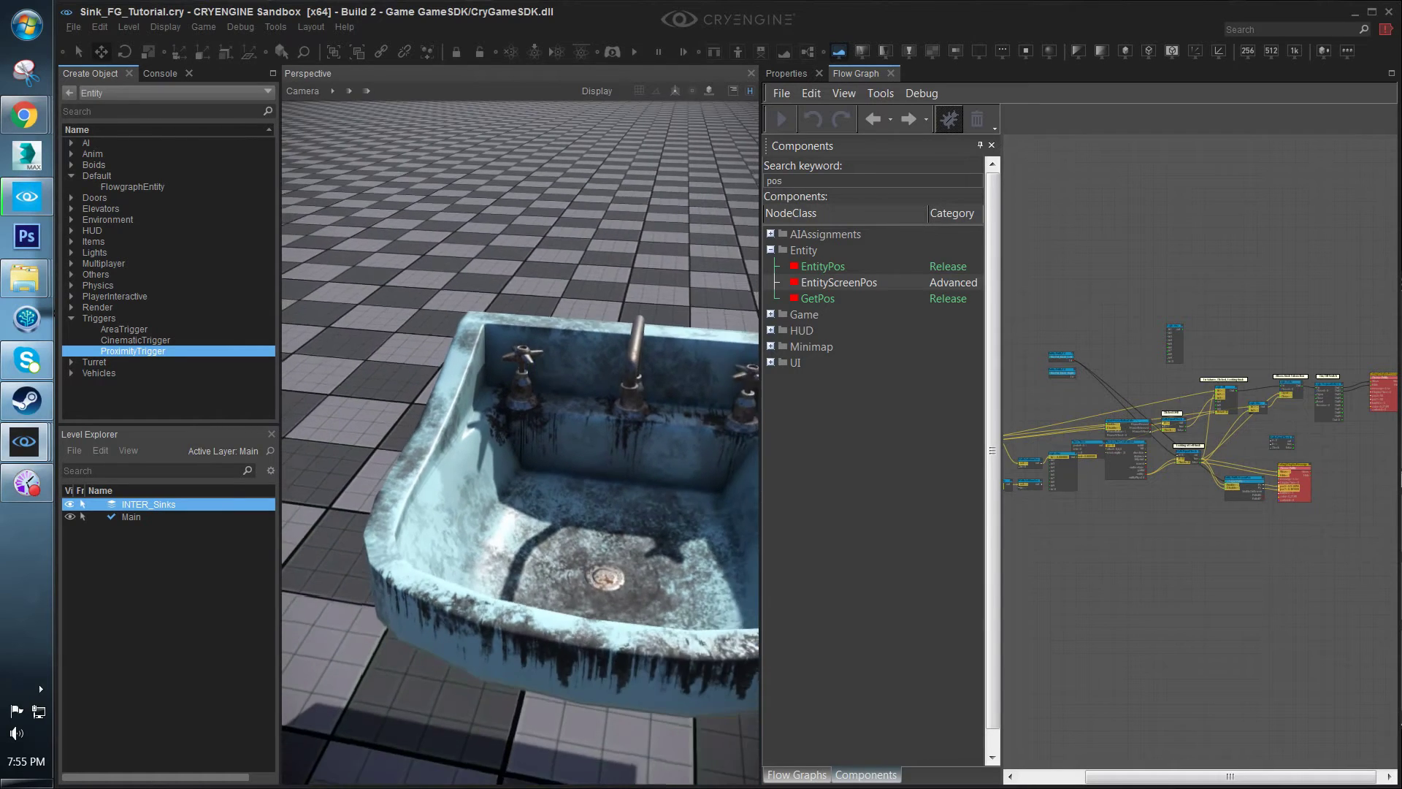
key("Escape")
Examine the activated ports around the Logic:Any and Logic:Gate nodes in the debugged graph
middle_click_drag(1303, 390, 1194, 411)
scroll(1117, 434, "up", 2)
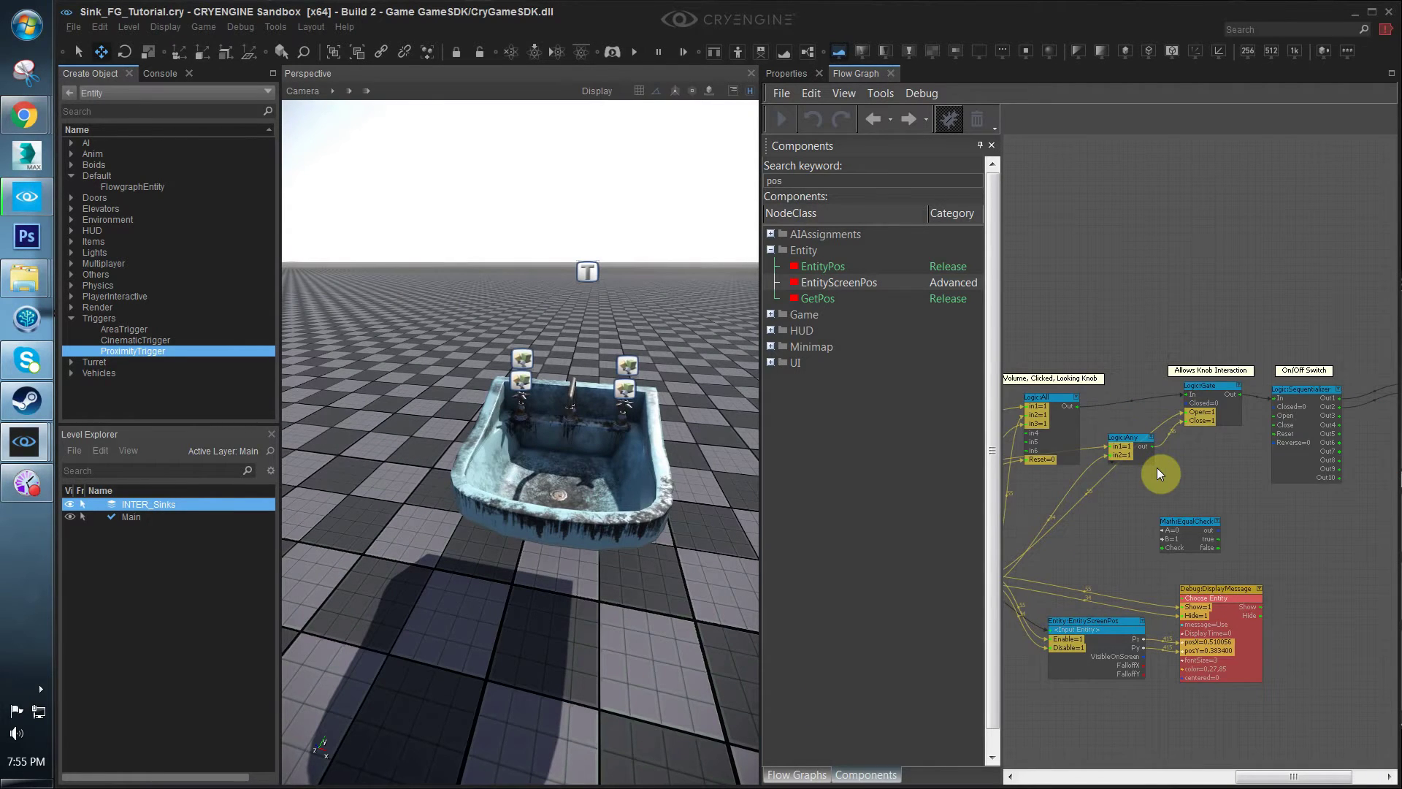
scroll(1210, 462, "up", 3)
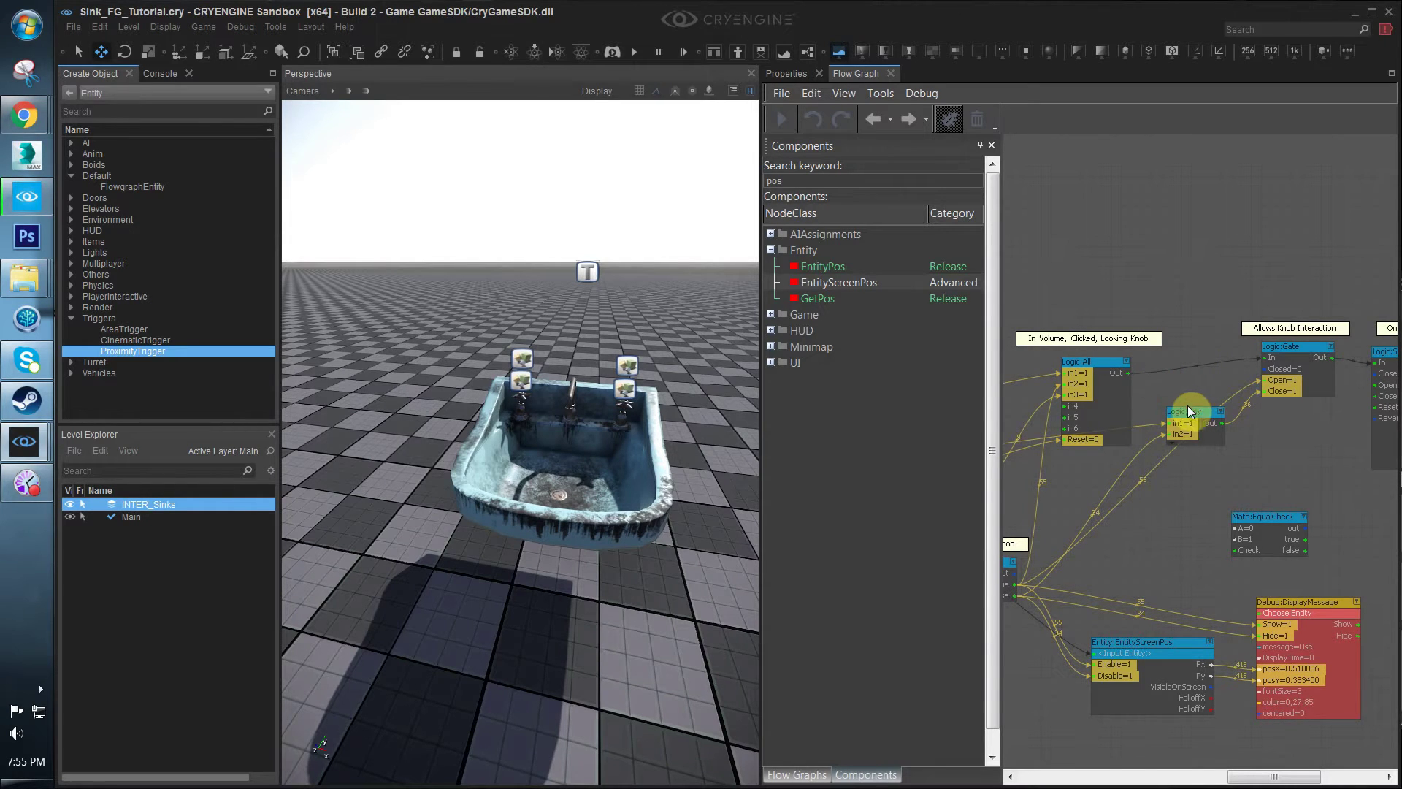
scroll(1187, 405, "up", 2)
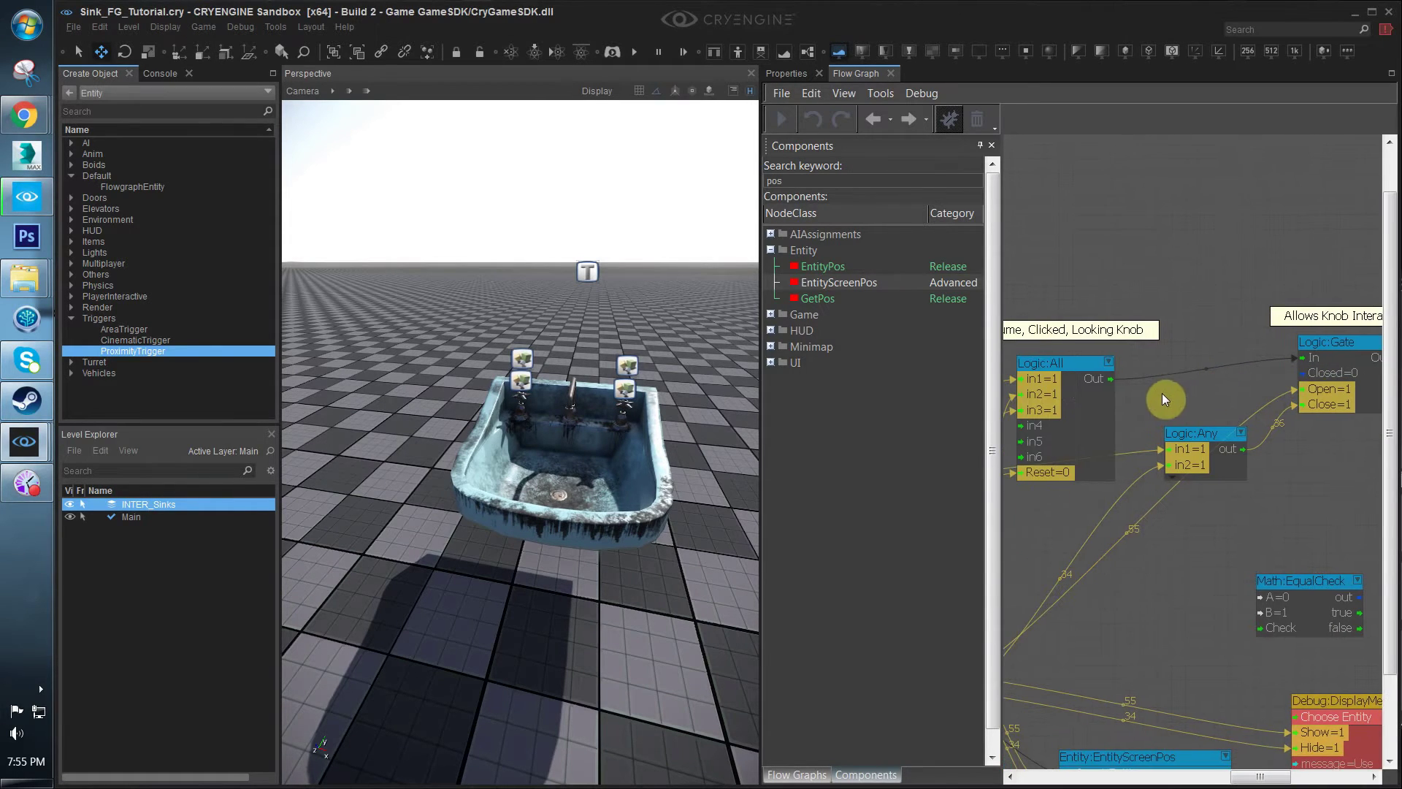
middle_click_drag(1210, 388, 1290, 384)
scroll(1095, 393, "down", 1)
left_click(1242, 357)
scroll(1290, 382, "down", 1)
left_click(1244, 311)
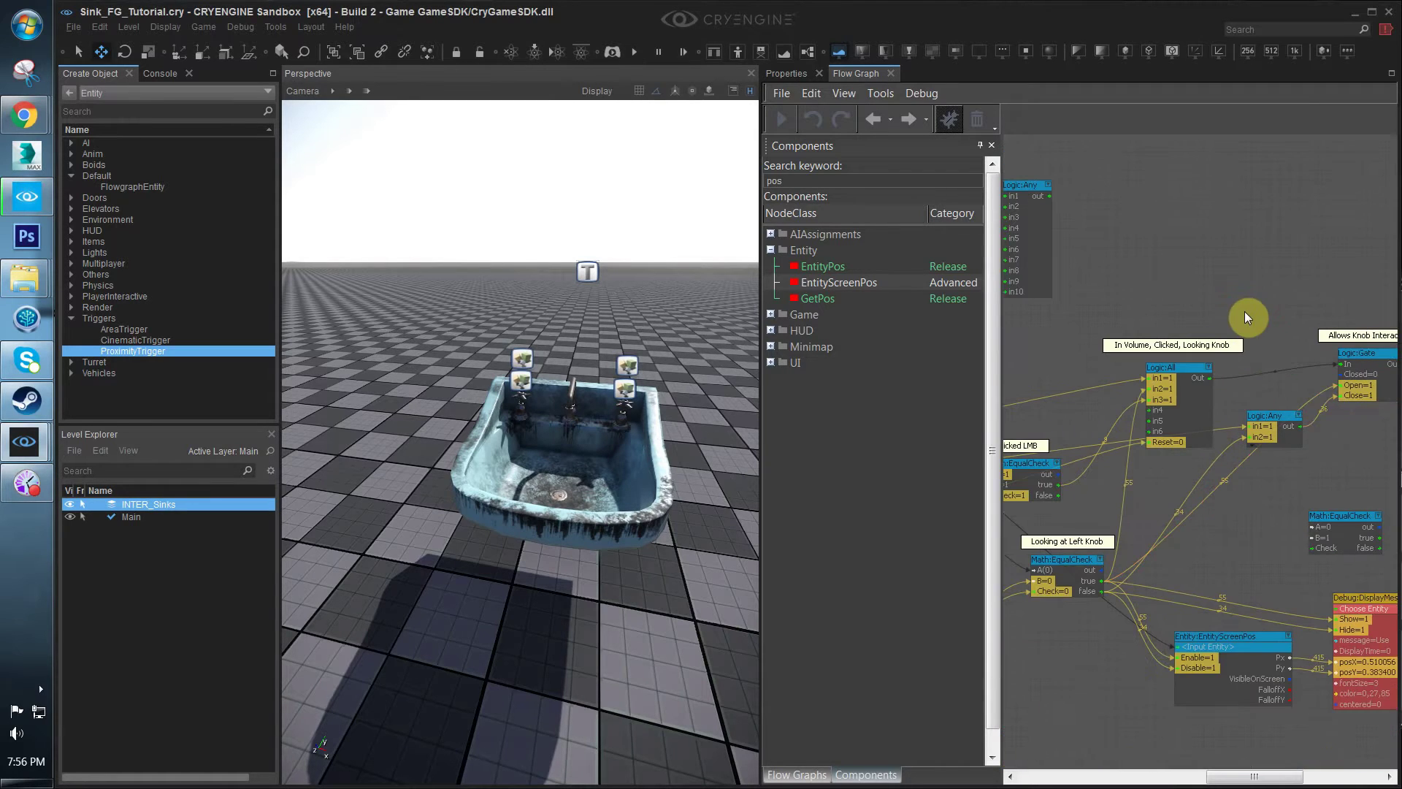
Select the Logic:All node labelled "In Volume, Clicked, Looking Knob" and examine the nodes wired to its inputs
scroll(1193, 400, "up", 1)
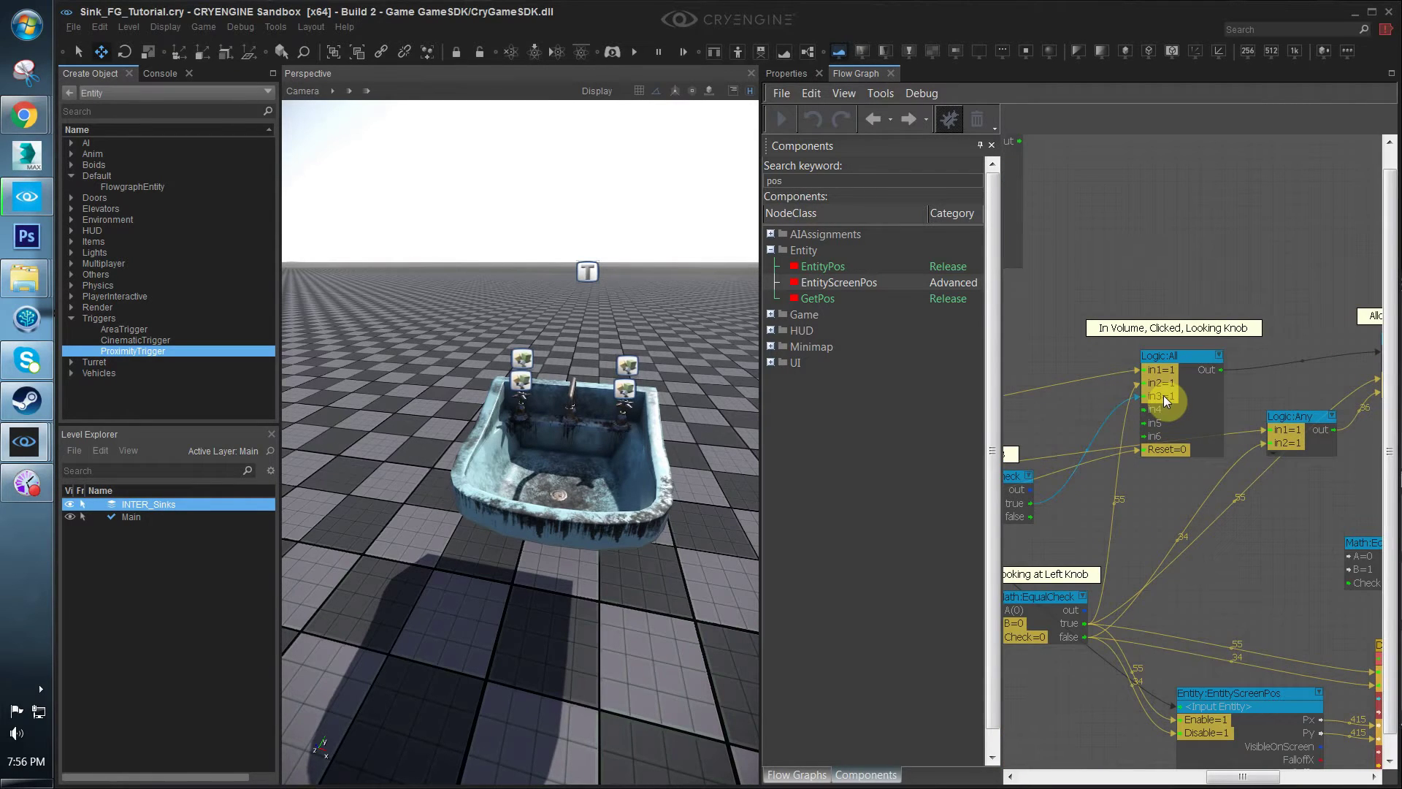
middle_click_drag(1259, 384, 1187, 398)
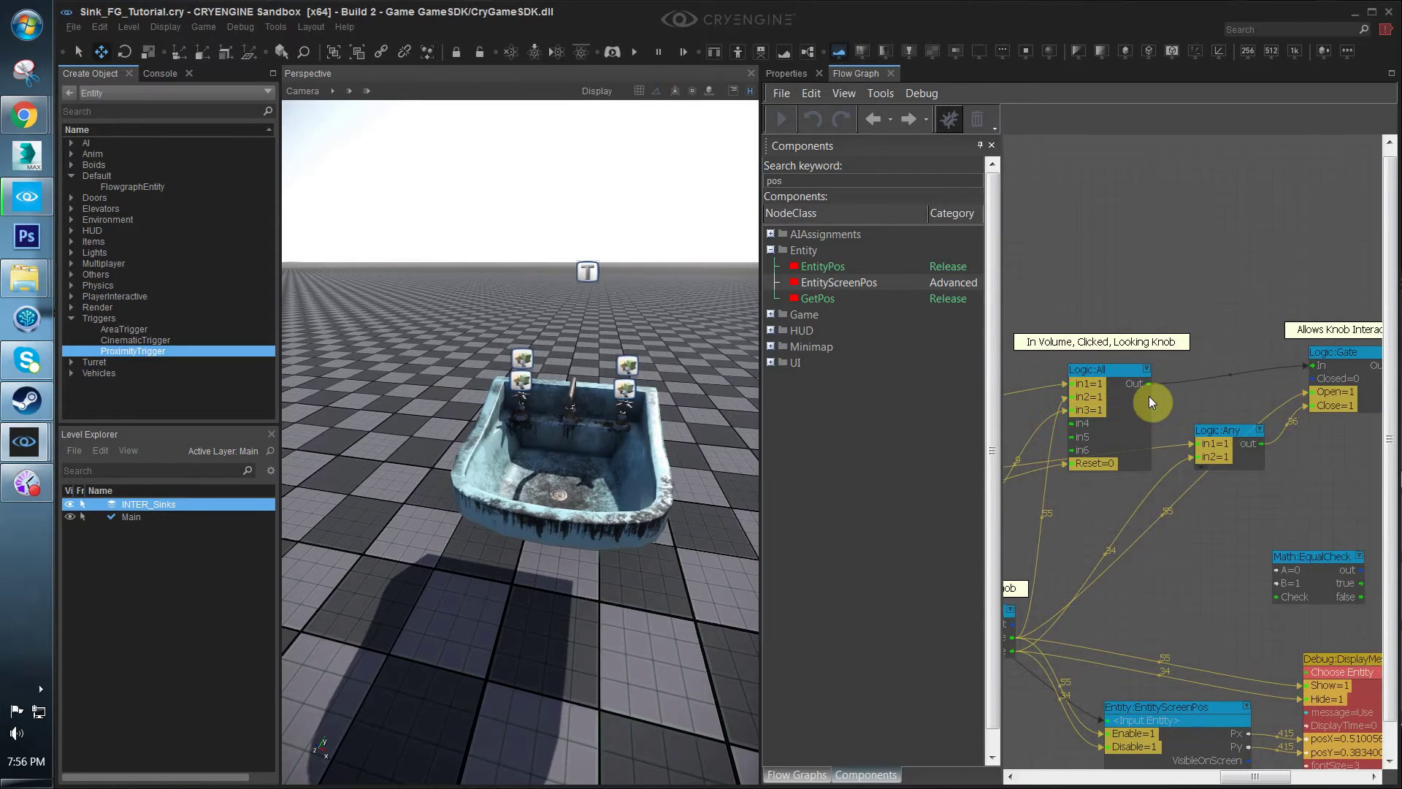
left_click(1121, 370)
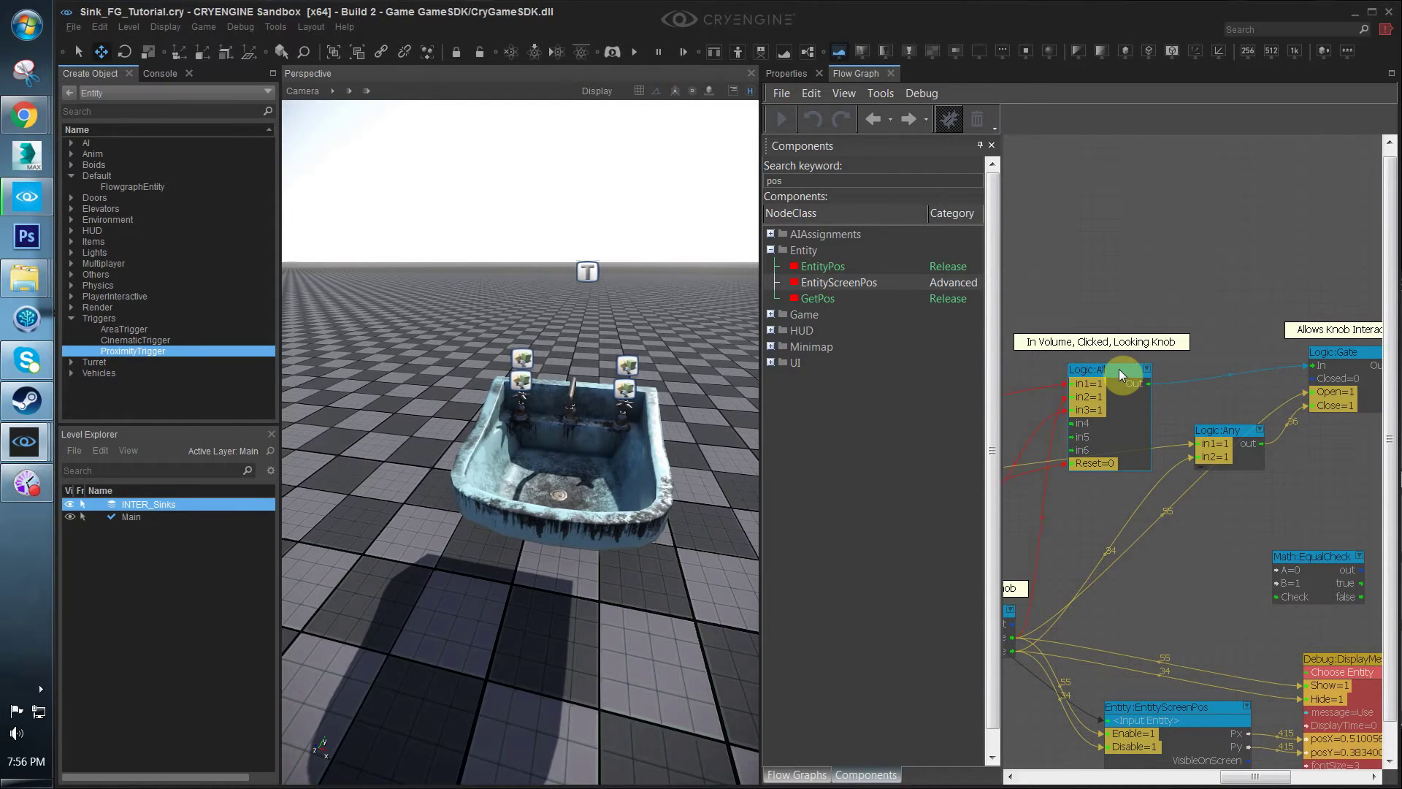
middle_click_drag(1161, 512, 1399, 468)
right_click_drag(1256, 481, 1203, 505)
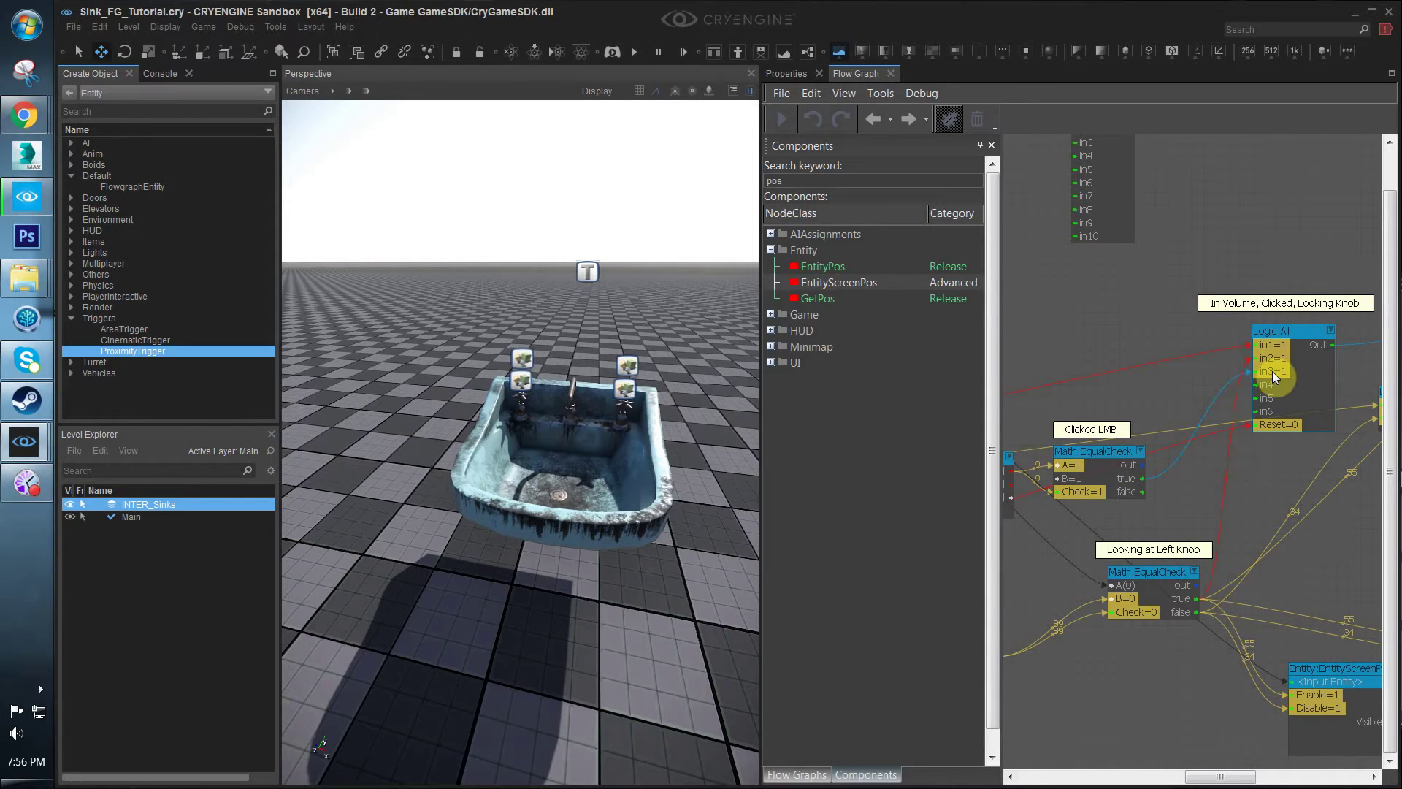
right_click_drag(1272, 371, 1156, 337)
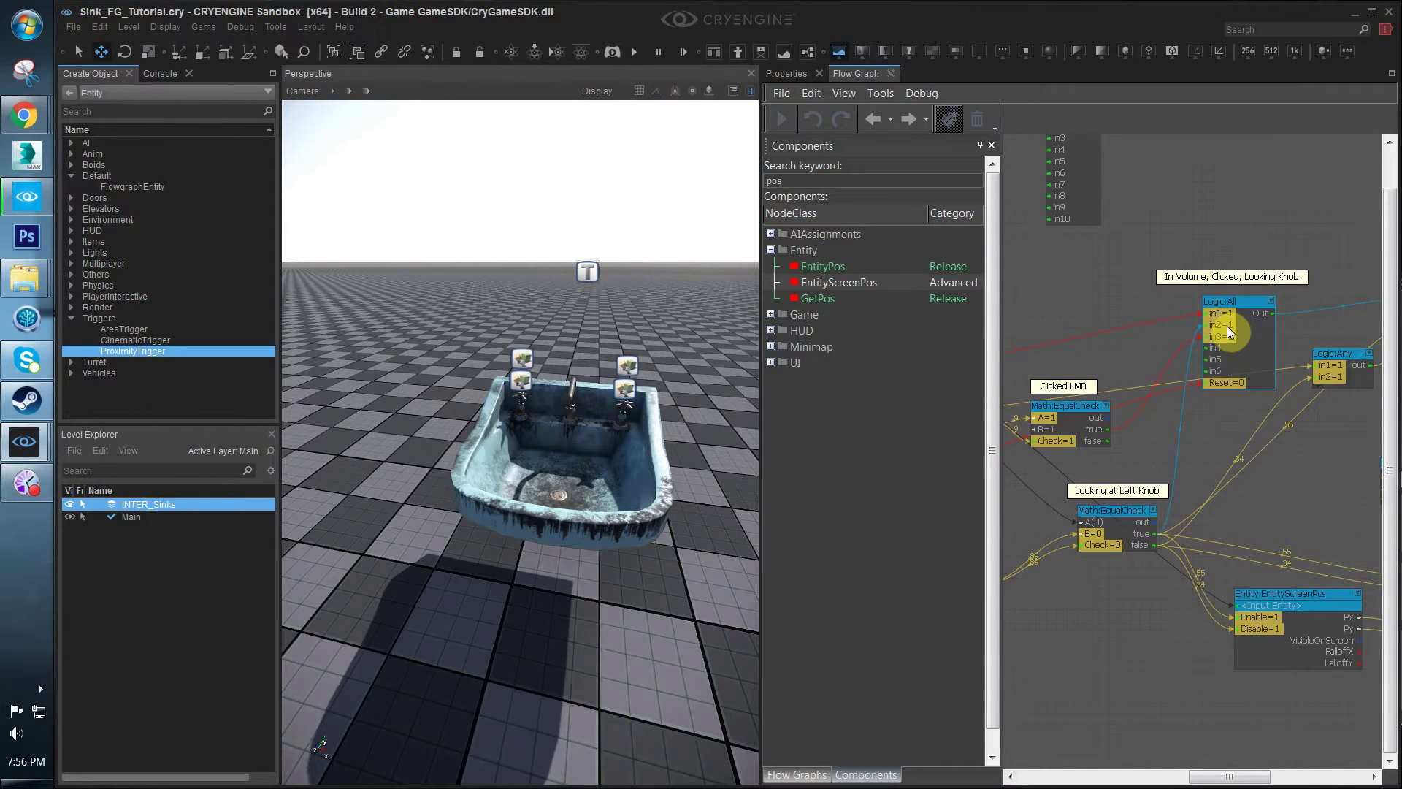
left_click_drag(1226, 326, 1101, 306)
Clear the flow graph debug values and play-test the left knob from close to the sink
left_click(977, 119)
key("ctrl+g")
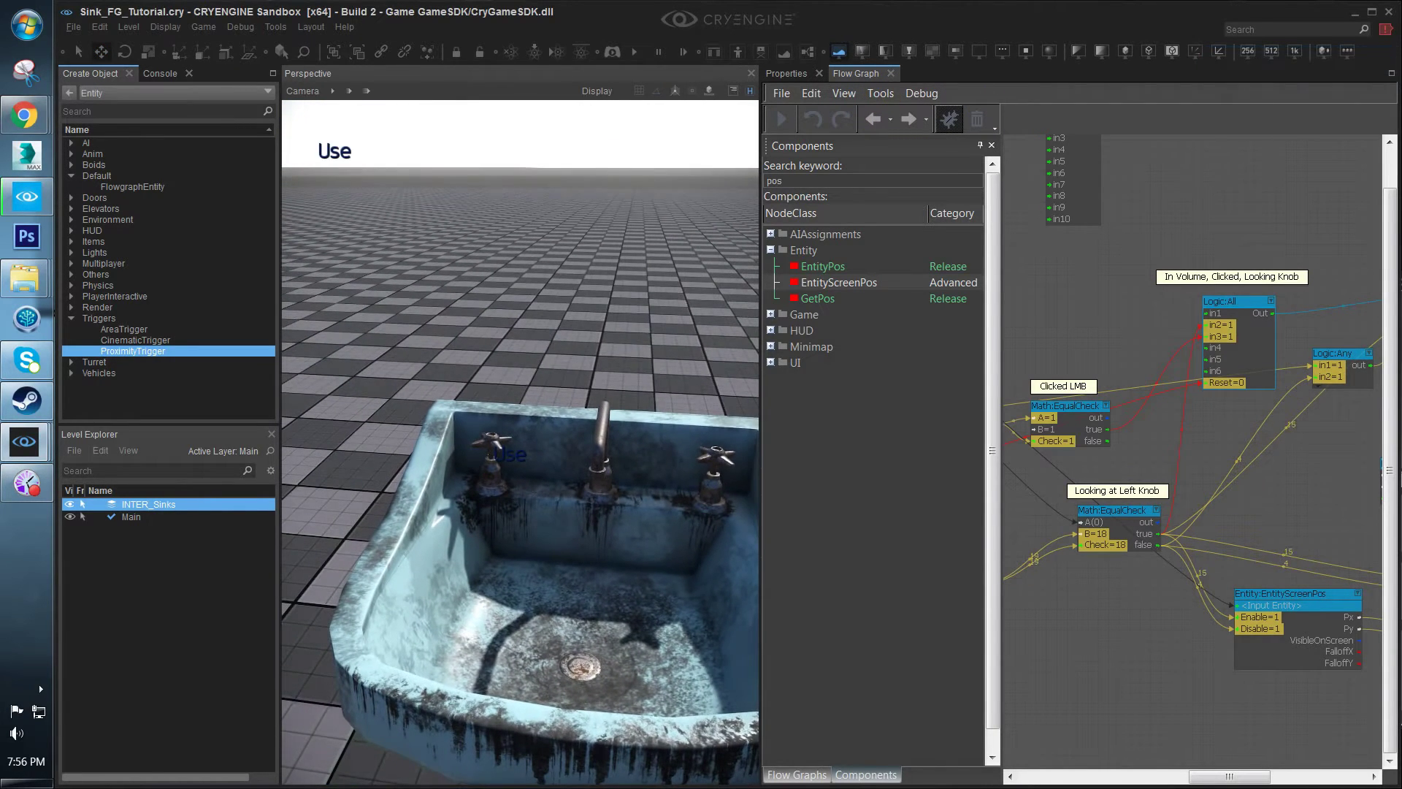
key("s")
key("w")
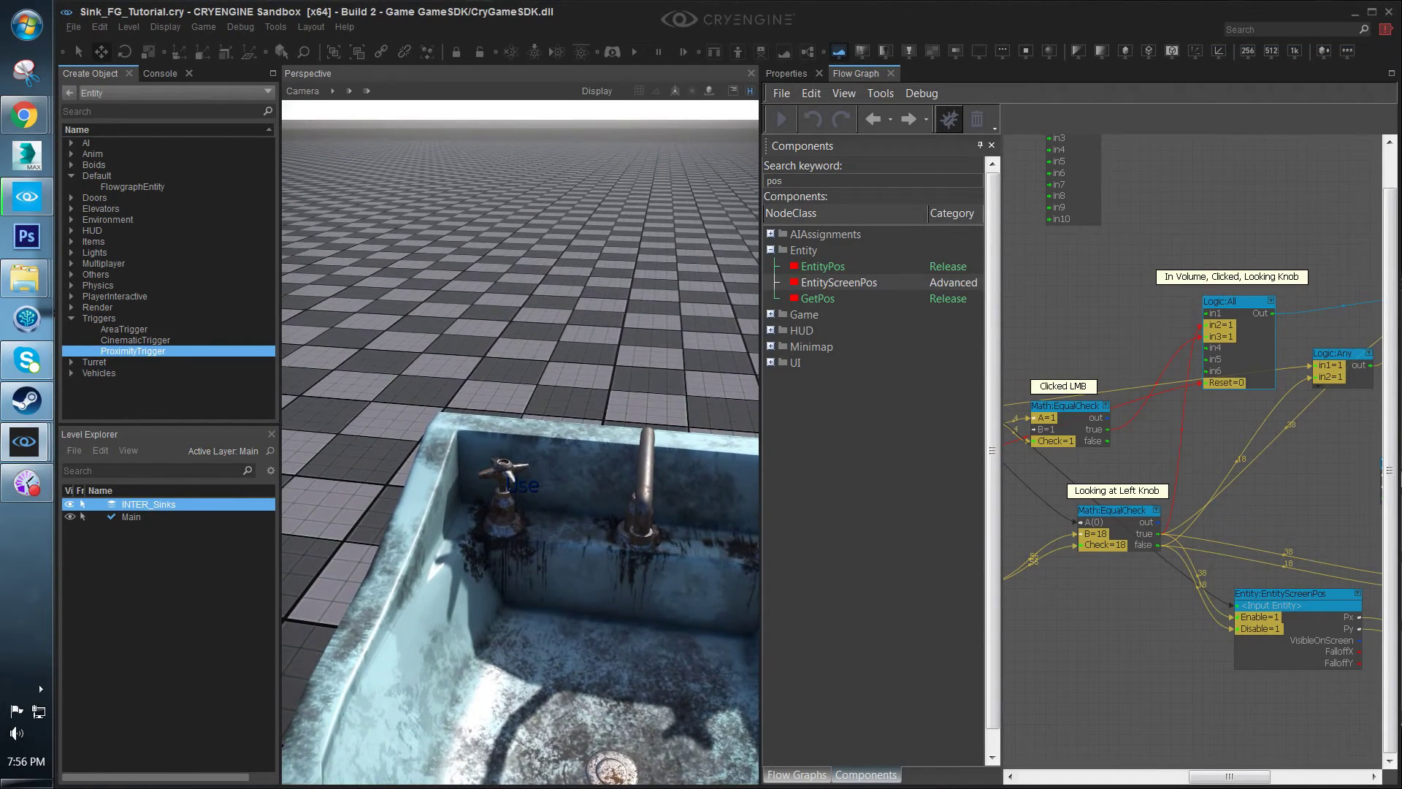
key("Escape")
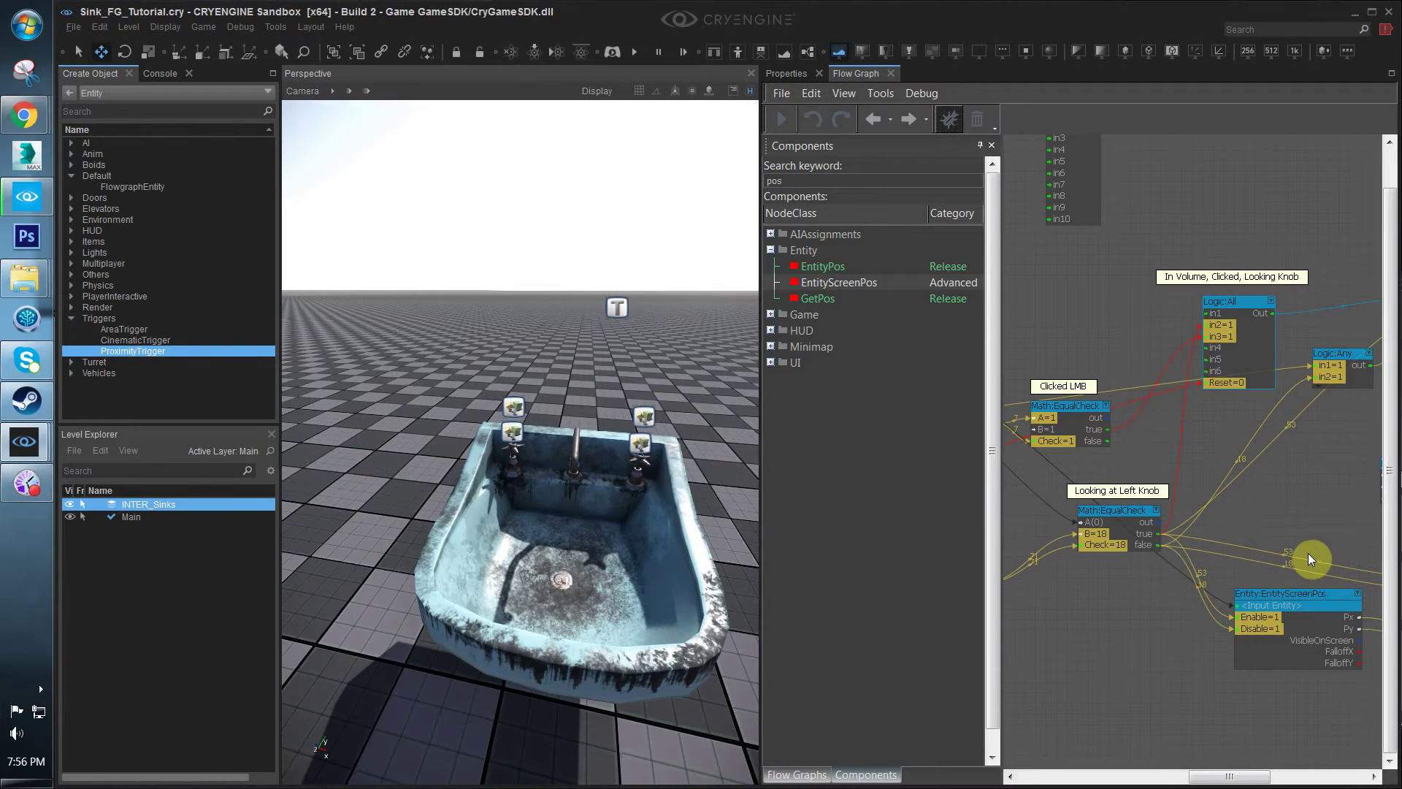
Trace the Logic:All links back to the graph's start, then reset the debug values and retest the left knob in game mode
scroll(1234, 323, "down", 5)
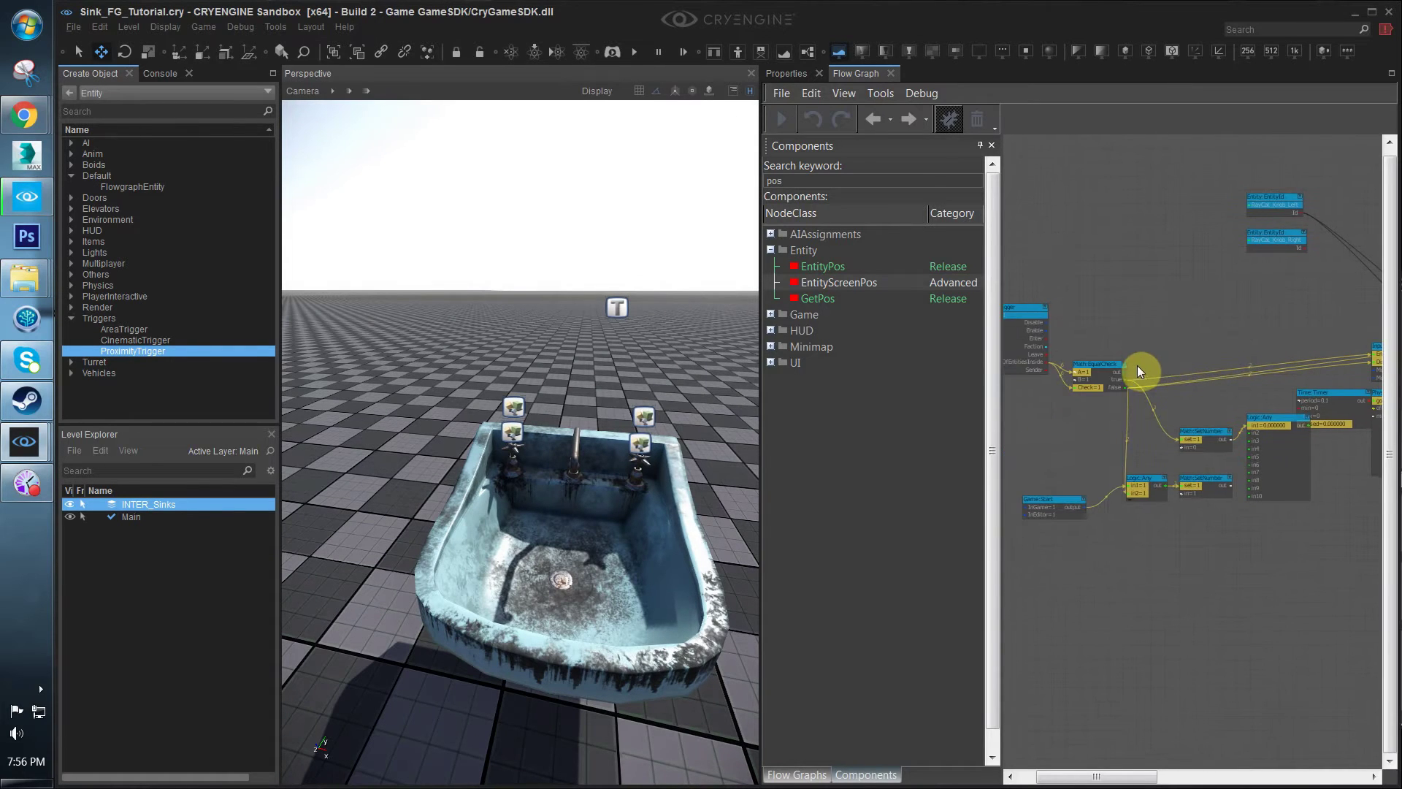
scroll(1137, 366, "down", 2)
middle_click_drag(1136, 365, 1082, 410)
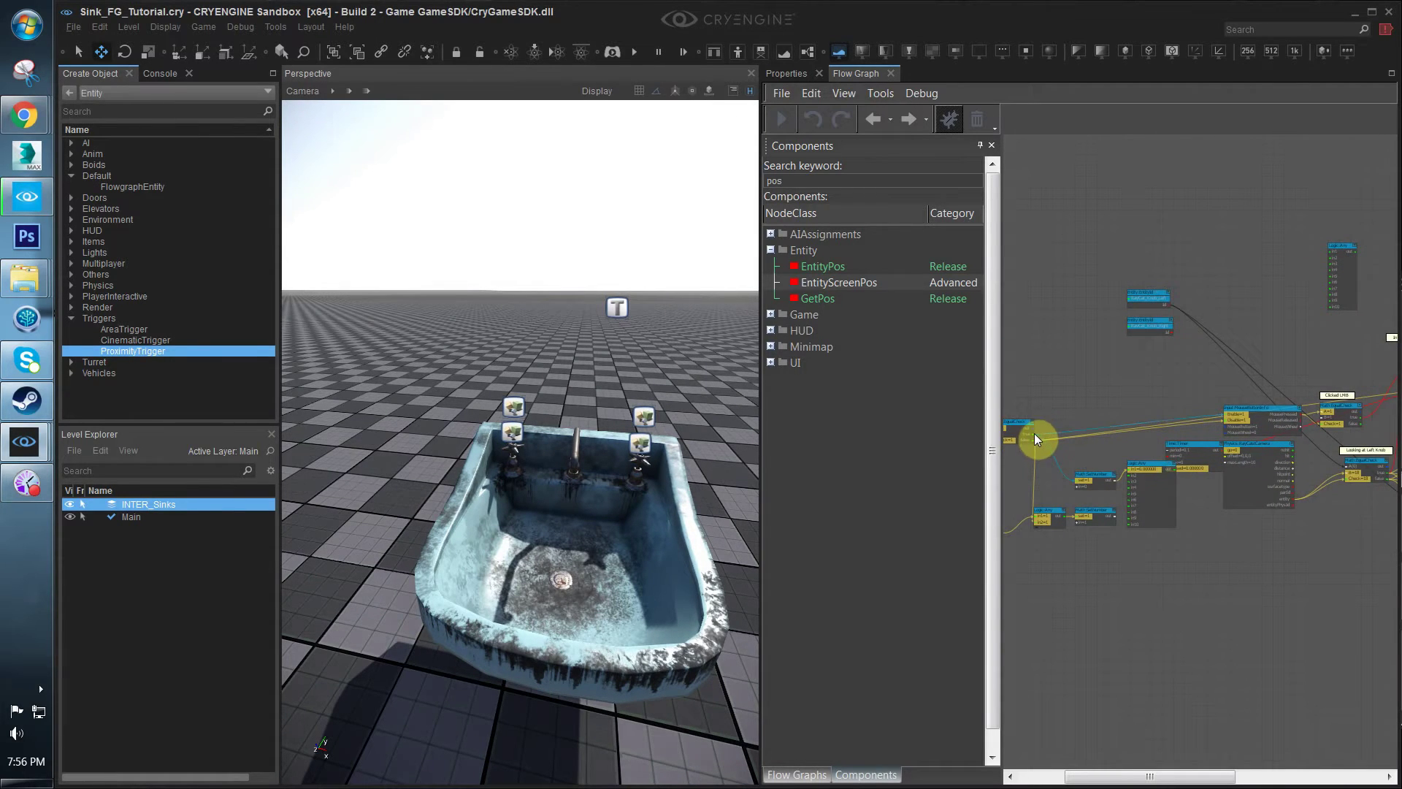
scroll(1269, 349, "down", 2)
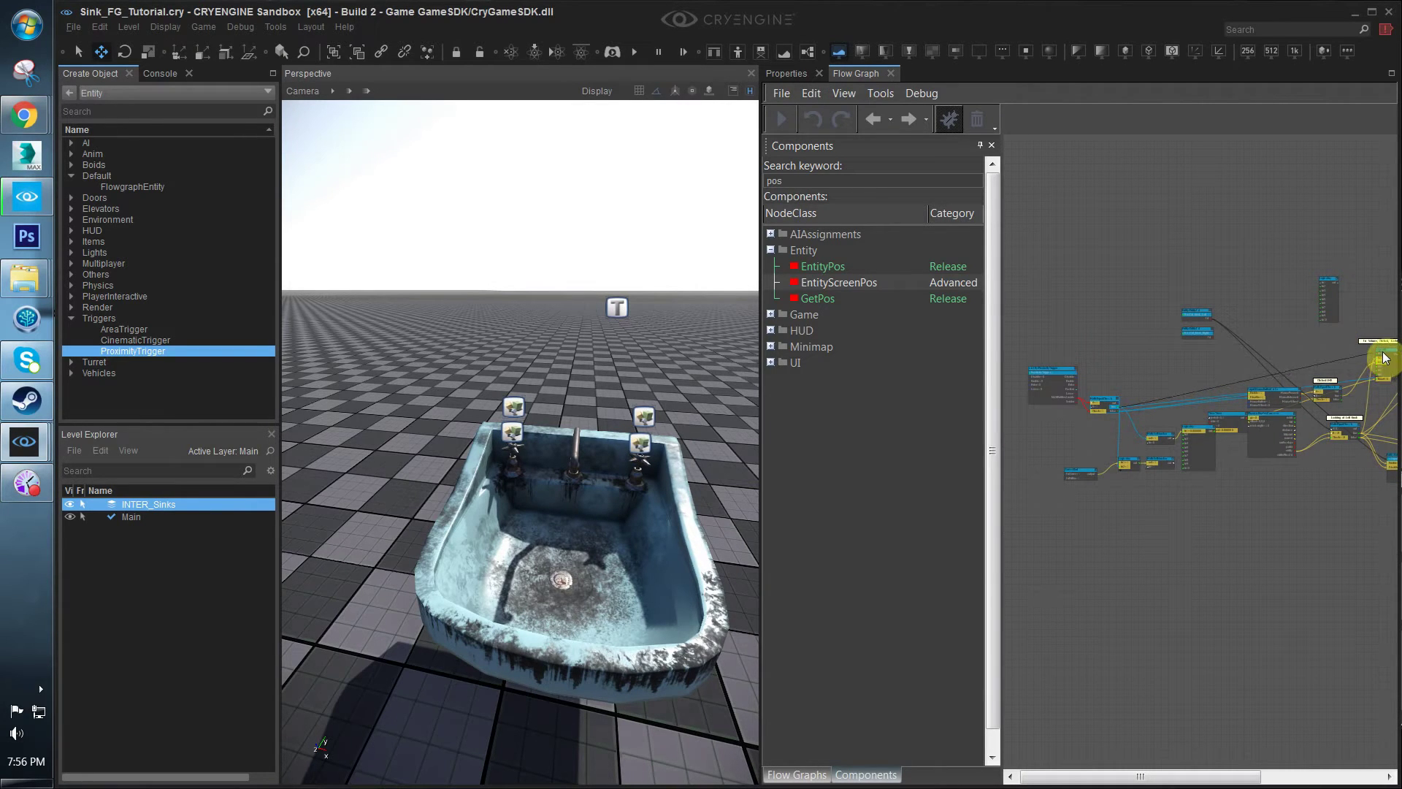
middle_click_drag(1379, 356, 1071, 382)
scroll(1071, 381, "up", 8)
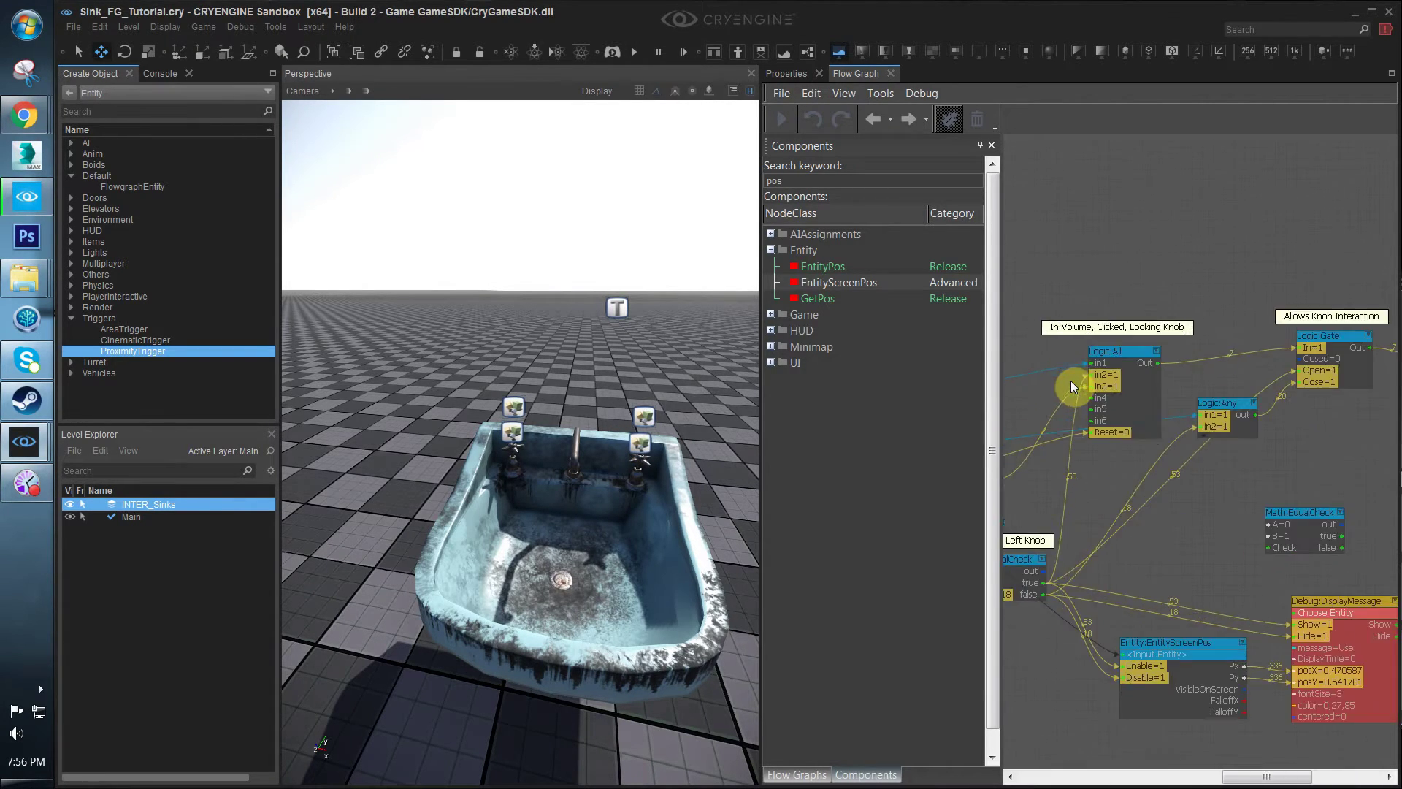
left_click(961, 118)
key("ctrl+g")
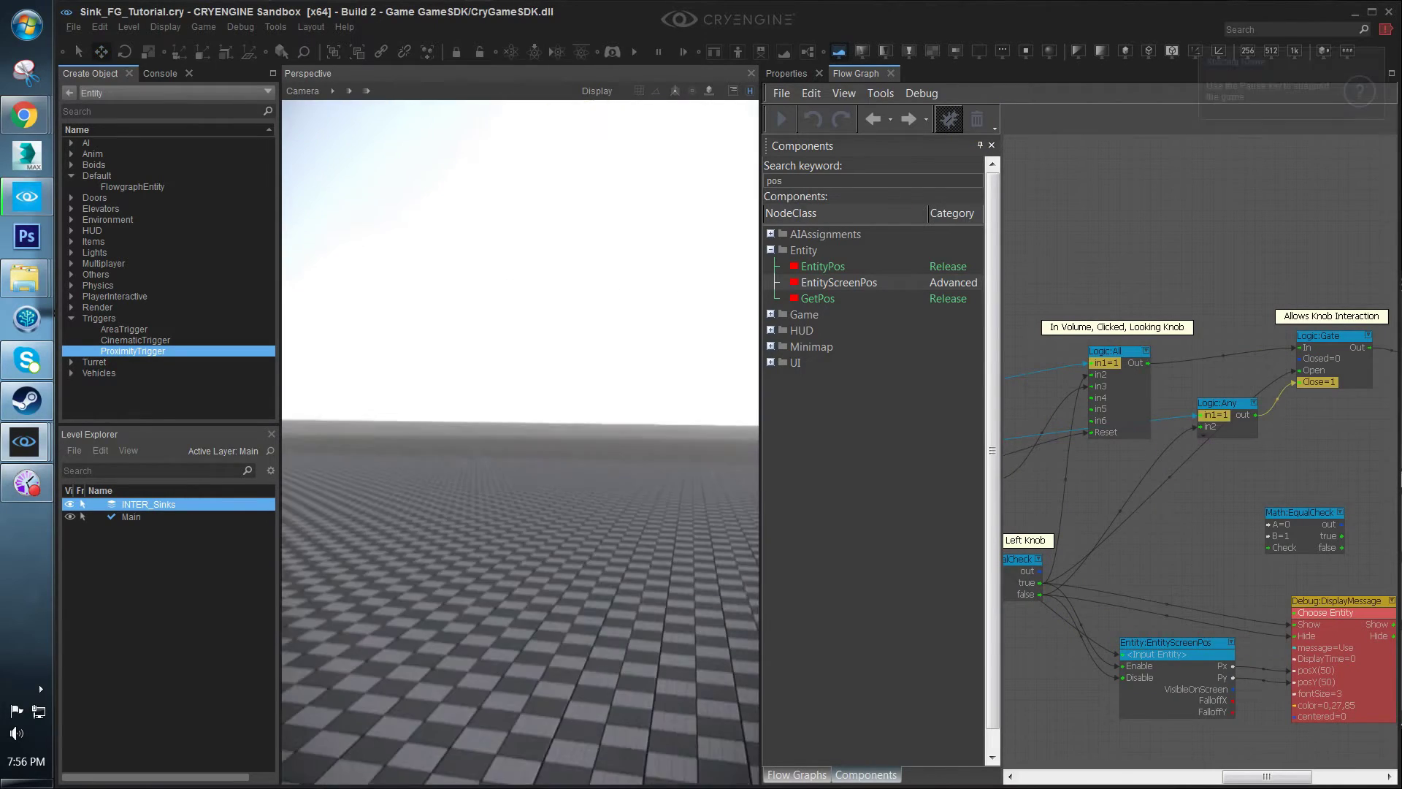
key("w")
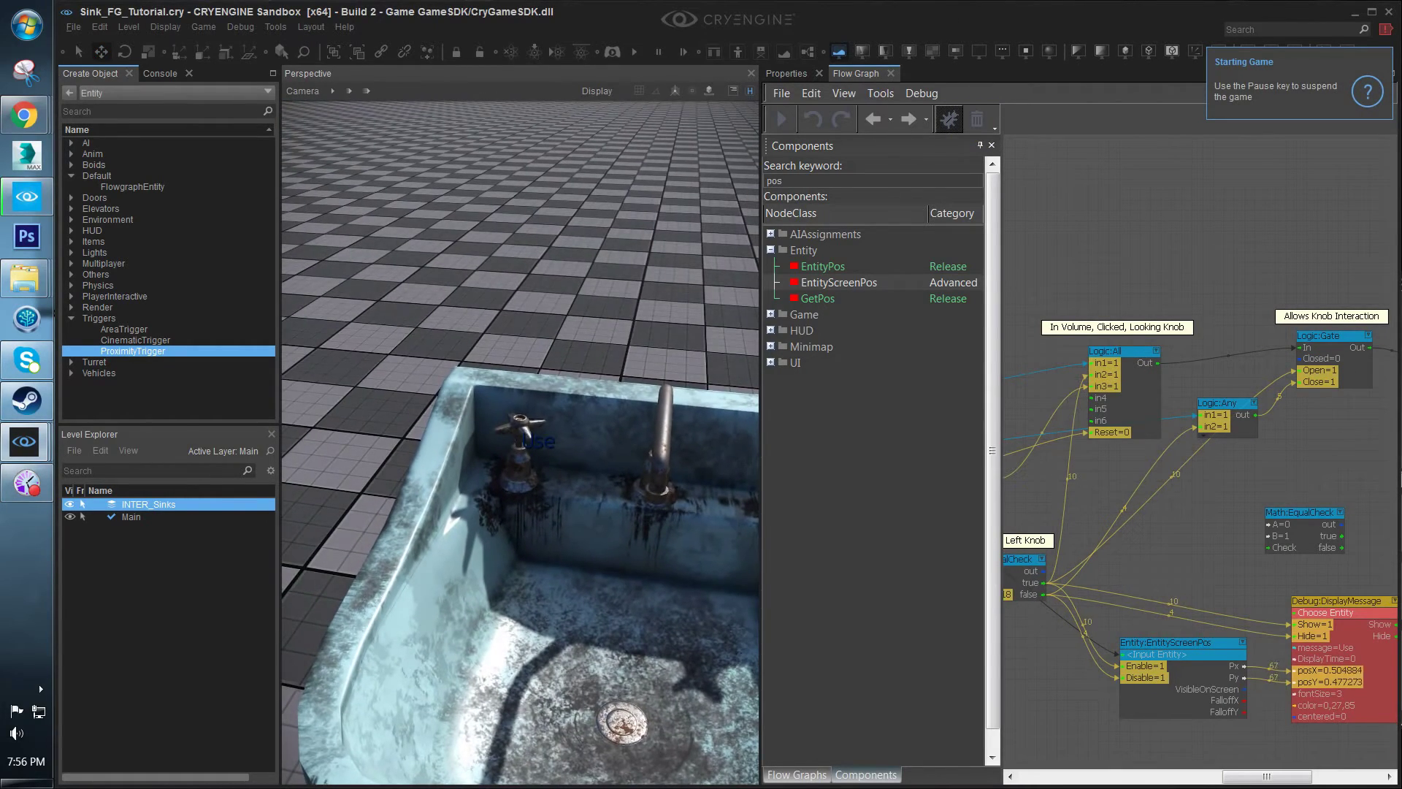
key("s")
key("w")
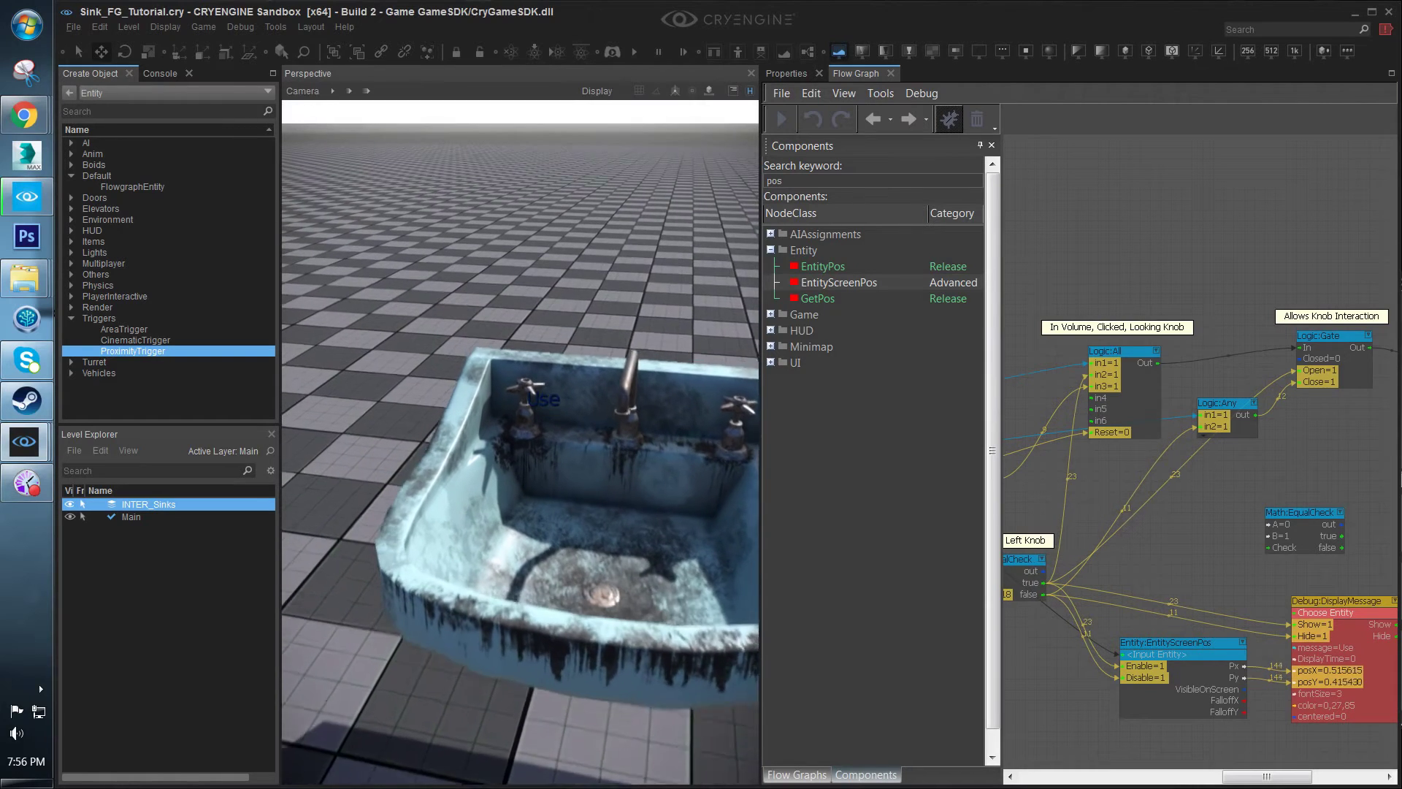
key("Escape")
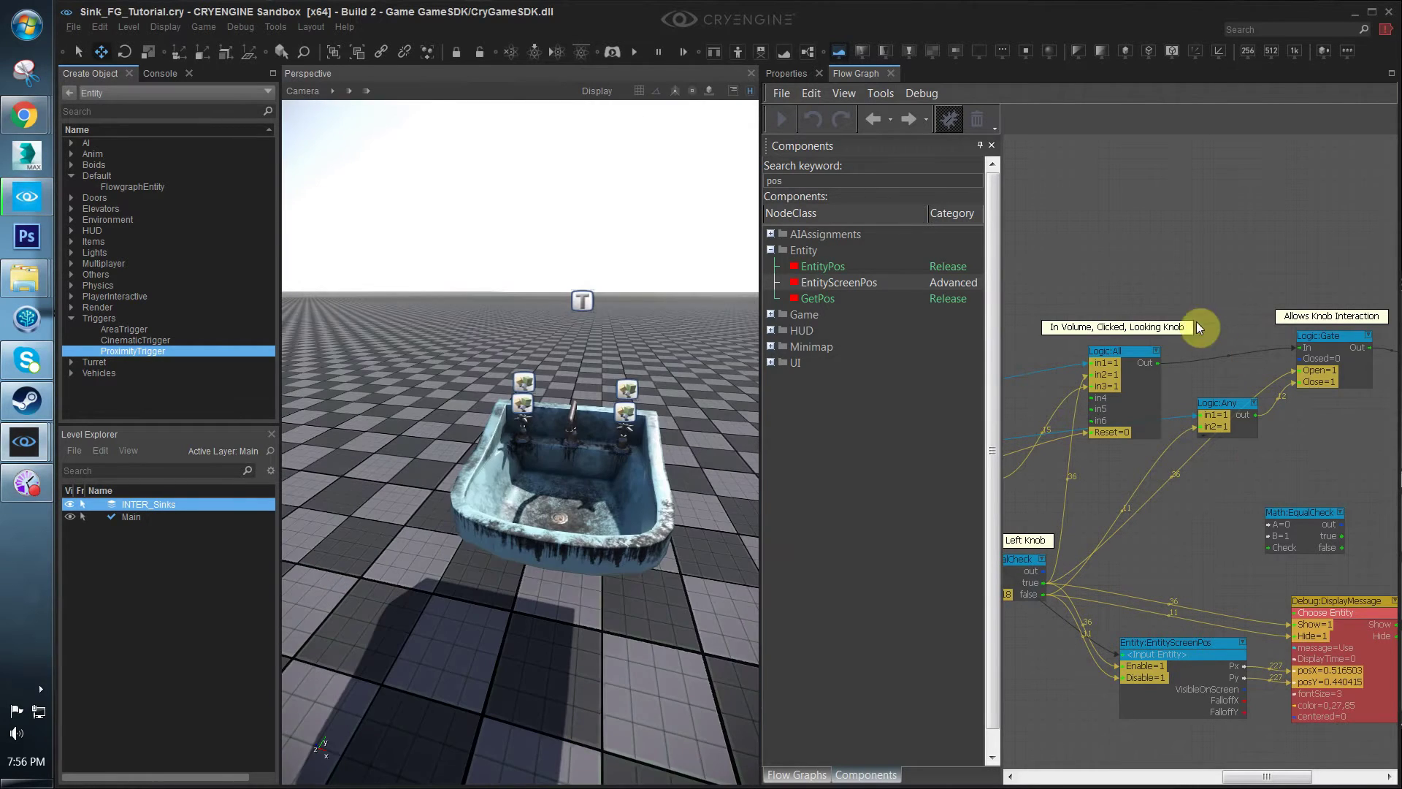
Review the Logic:All input links back through the "Clicked LMB" and "Looking at Left Knob" equal checks
left_click(1100, 367)
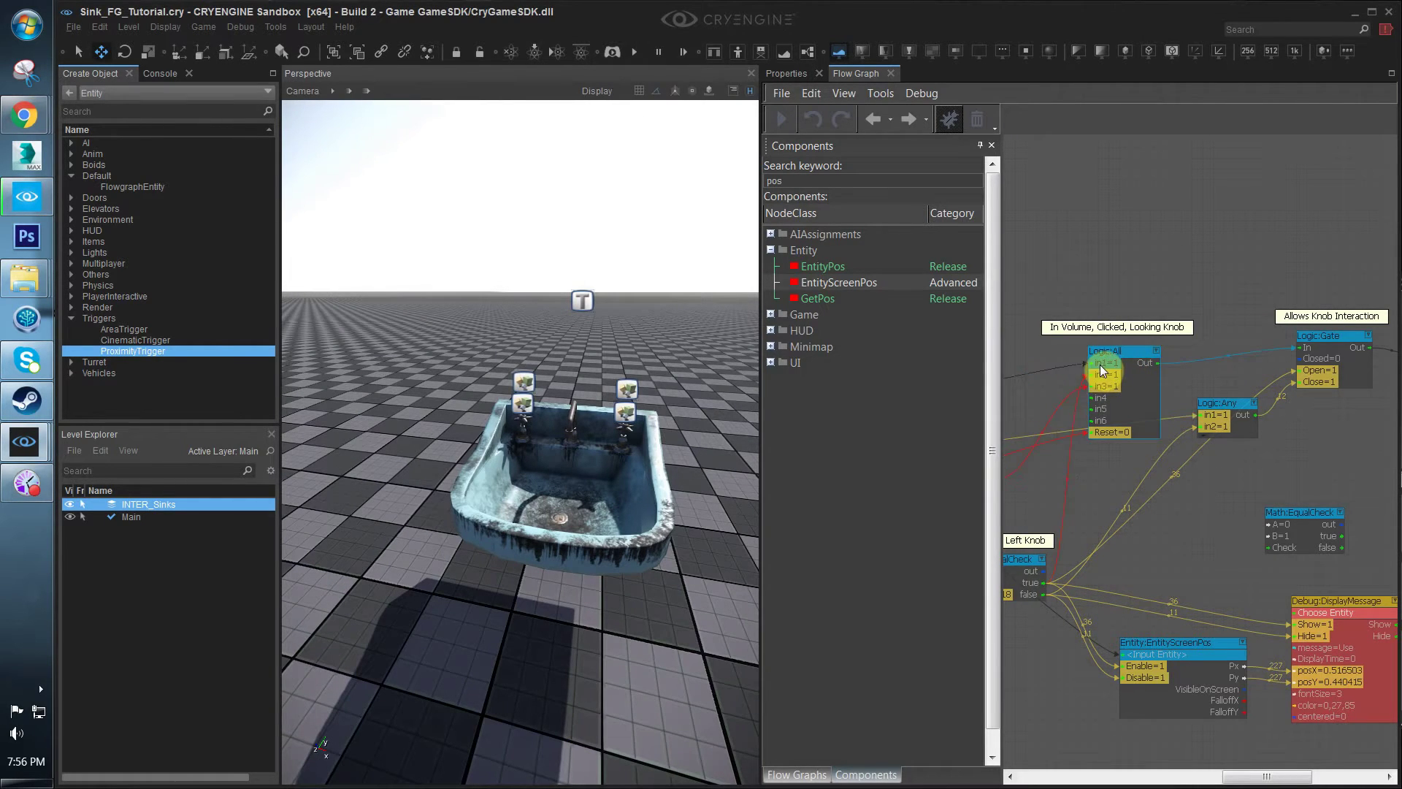
left_click_drag(1046, 367, 1044, 370)
middle_click_drag(1020, 439, 1153, 423)
scroll(1139, 427, "down", 1)
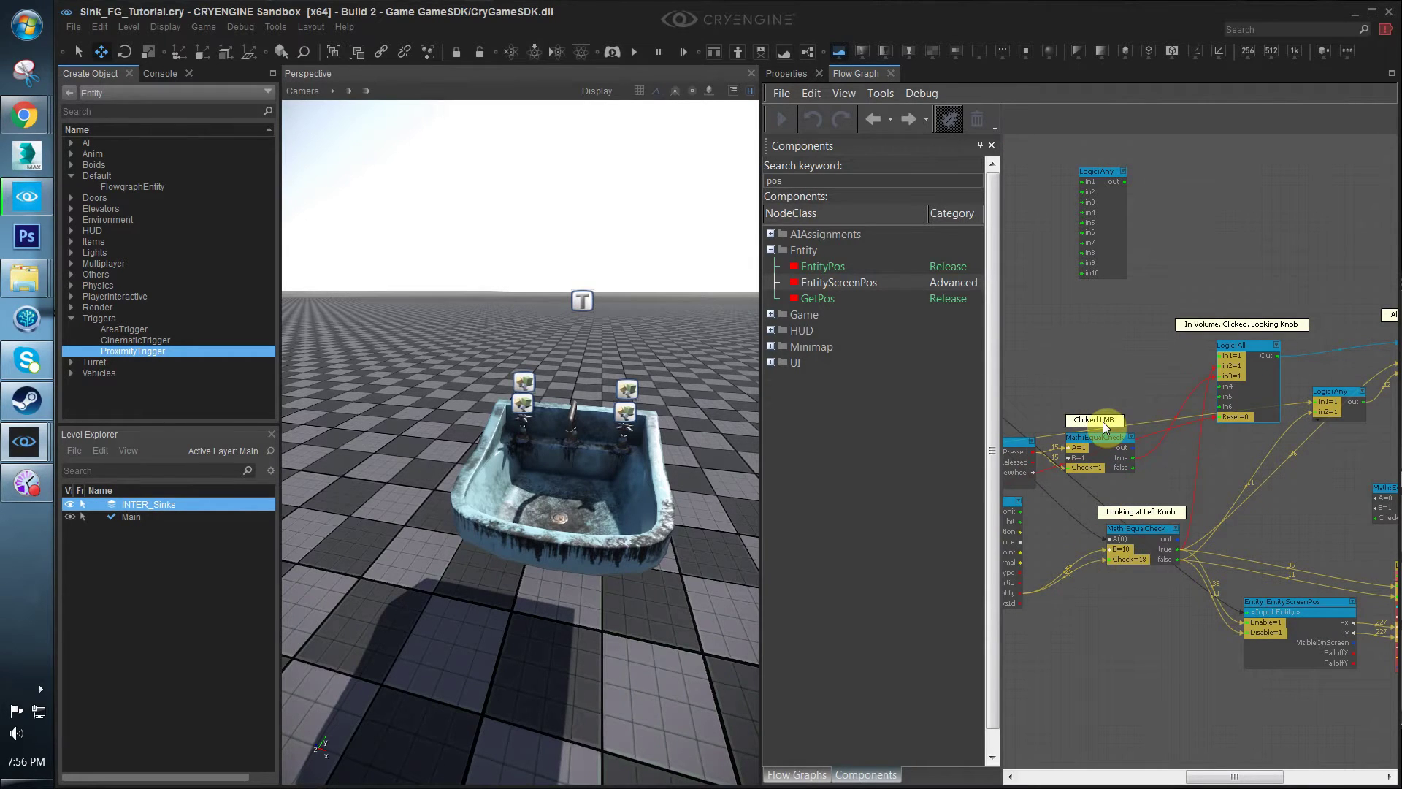
middle_click_drag(1049, 563, 1197, 516)
scroll(1081, 341, "down", 1)
scroll(1081, 340, "down", 3)
middle_click_drag(1081, 340, 1213, 338)
middle_click_drag(1121, 400, 960, 416)
middle_click_drag(1061, 374, 1105, 360)
scroll(1122, 283, "up", 3)
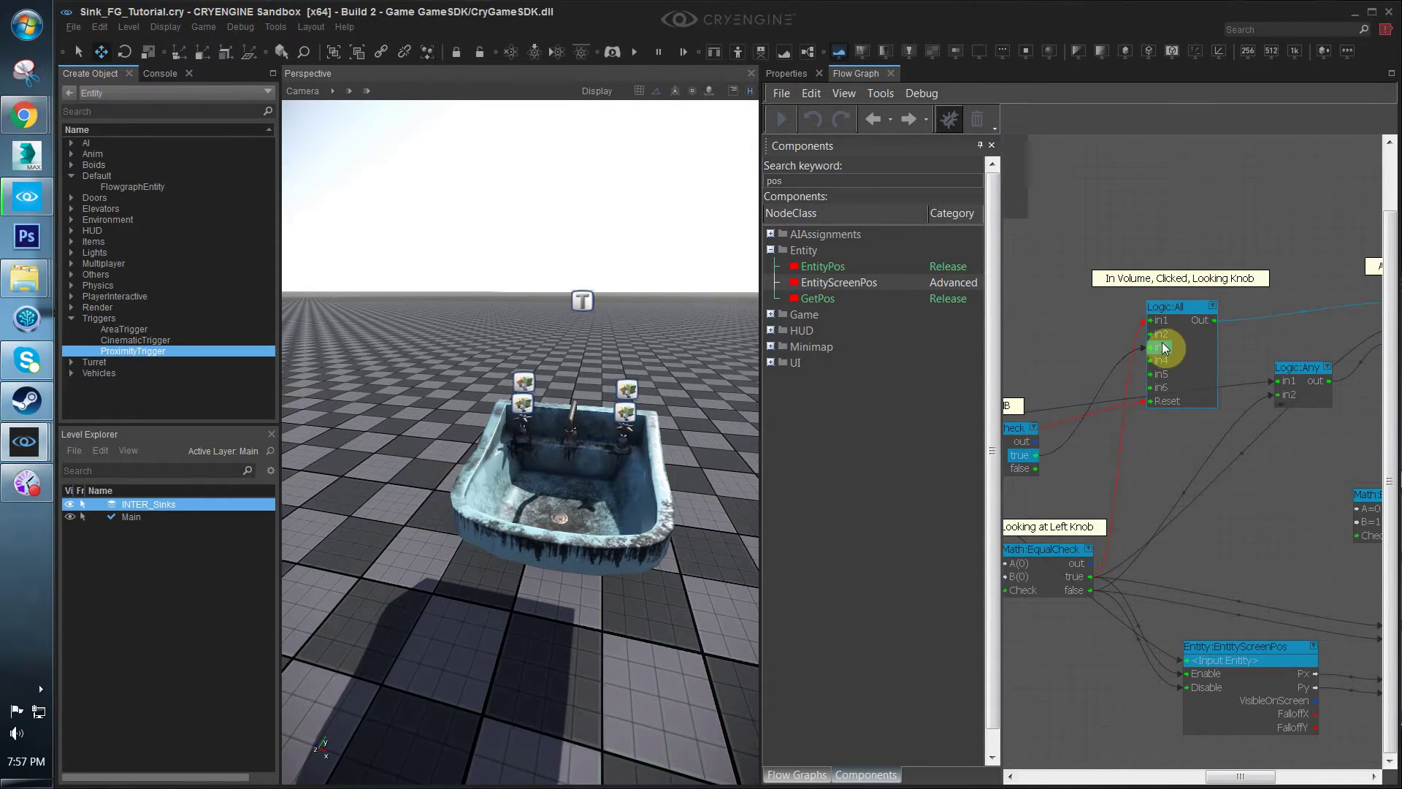
Set maxLength to 1.5 on the Physics:RayCastCamera node
scroll(1146, 401, "down", 4)
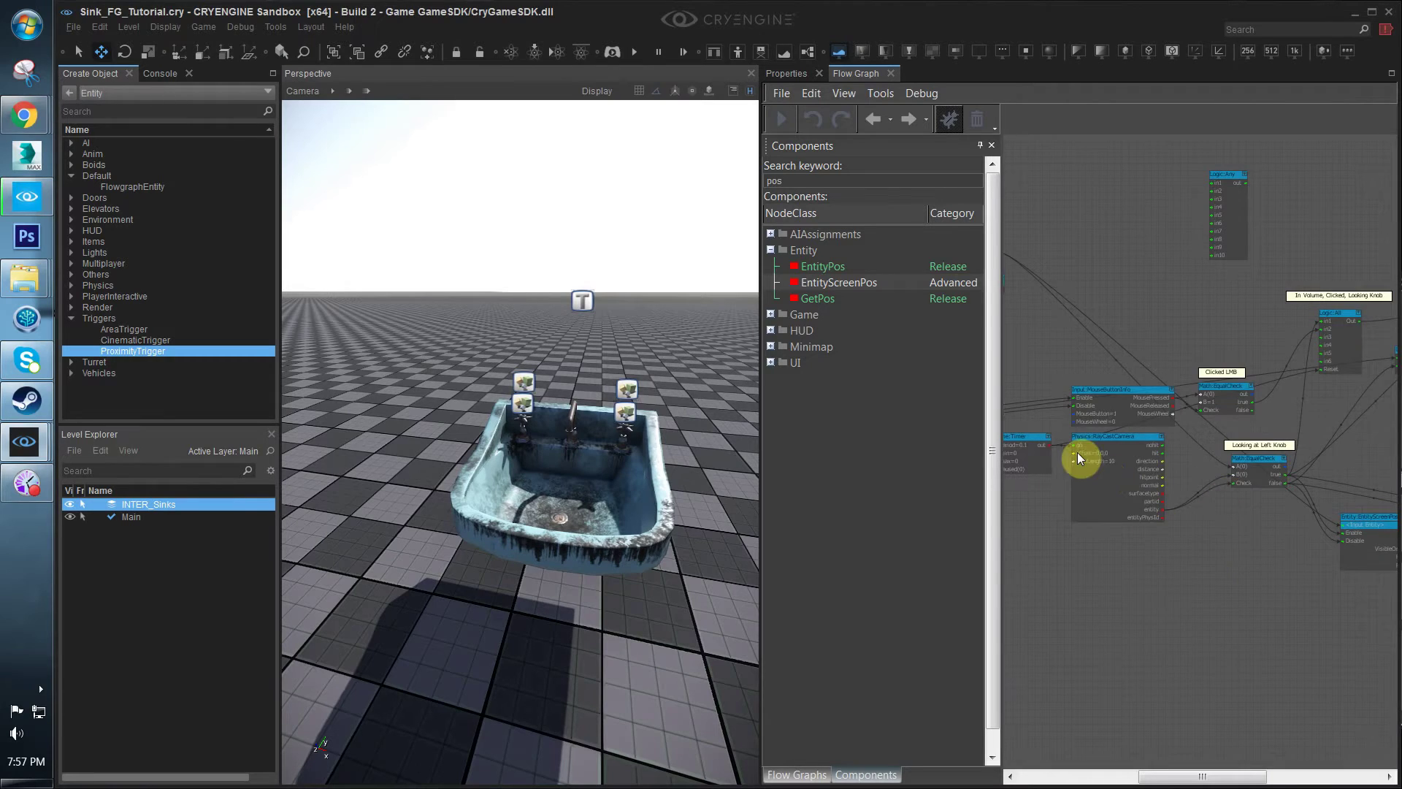
scroll(1079, 453, "up", 2)
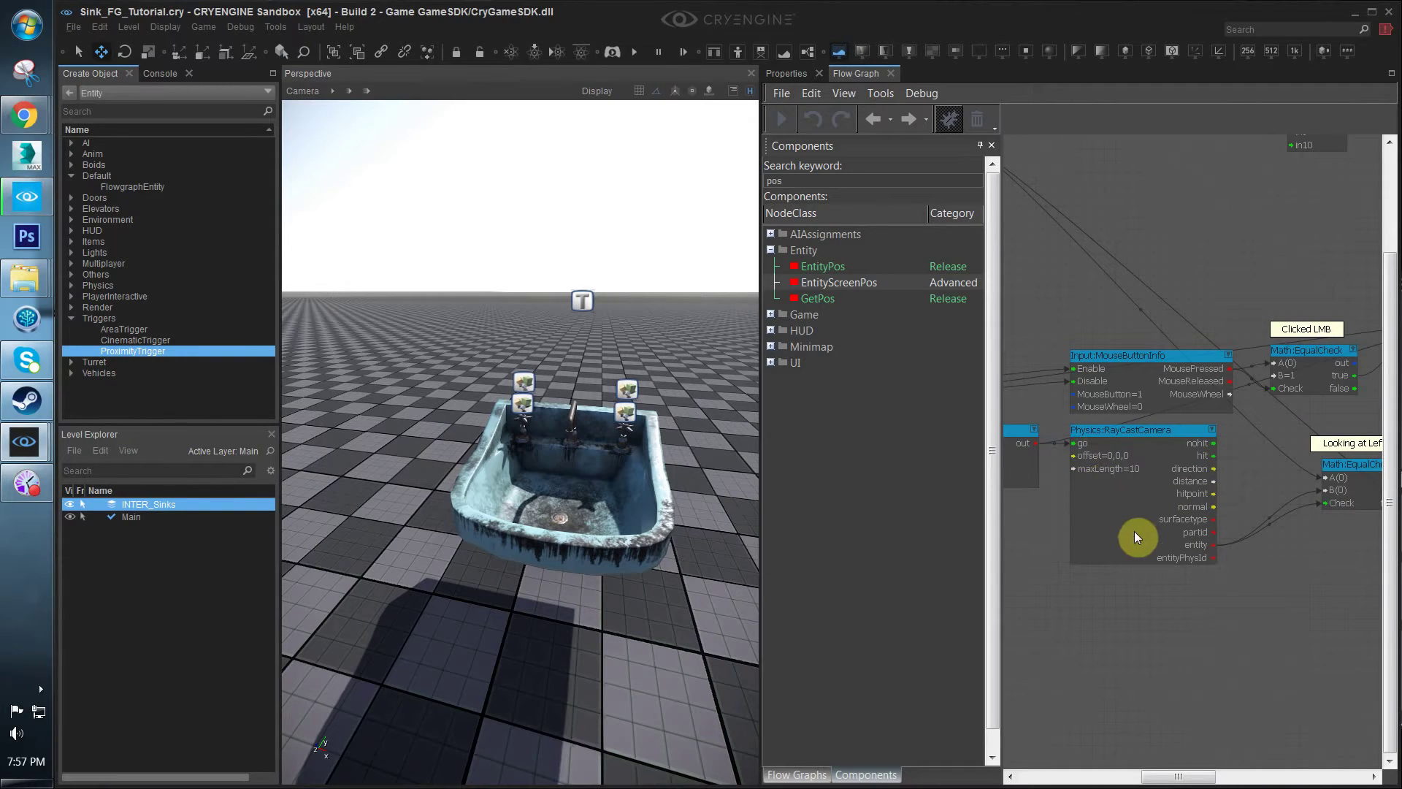
scroll(1138, 471, "up", 1)
double_click(1143, 463)
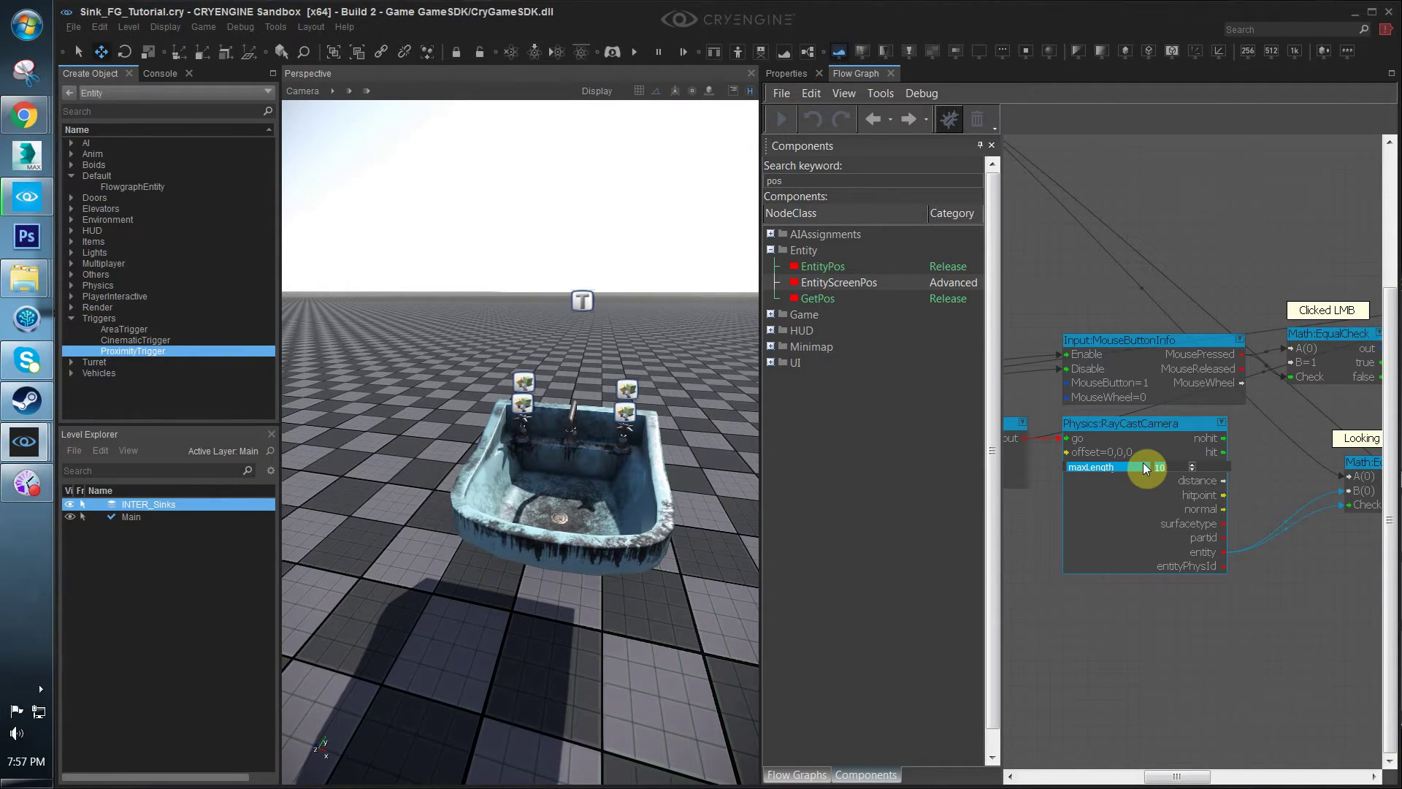
type("0")
key("Return")
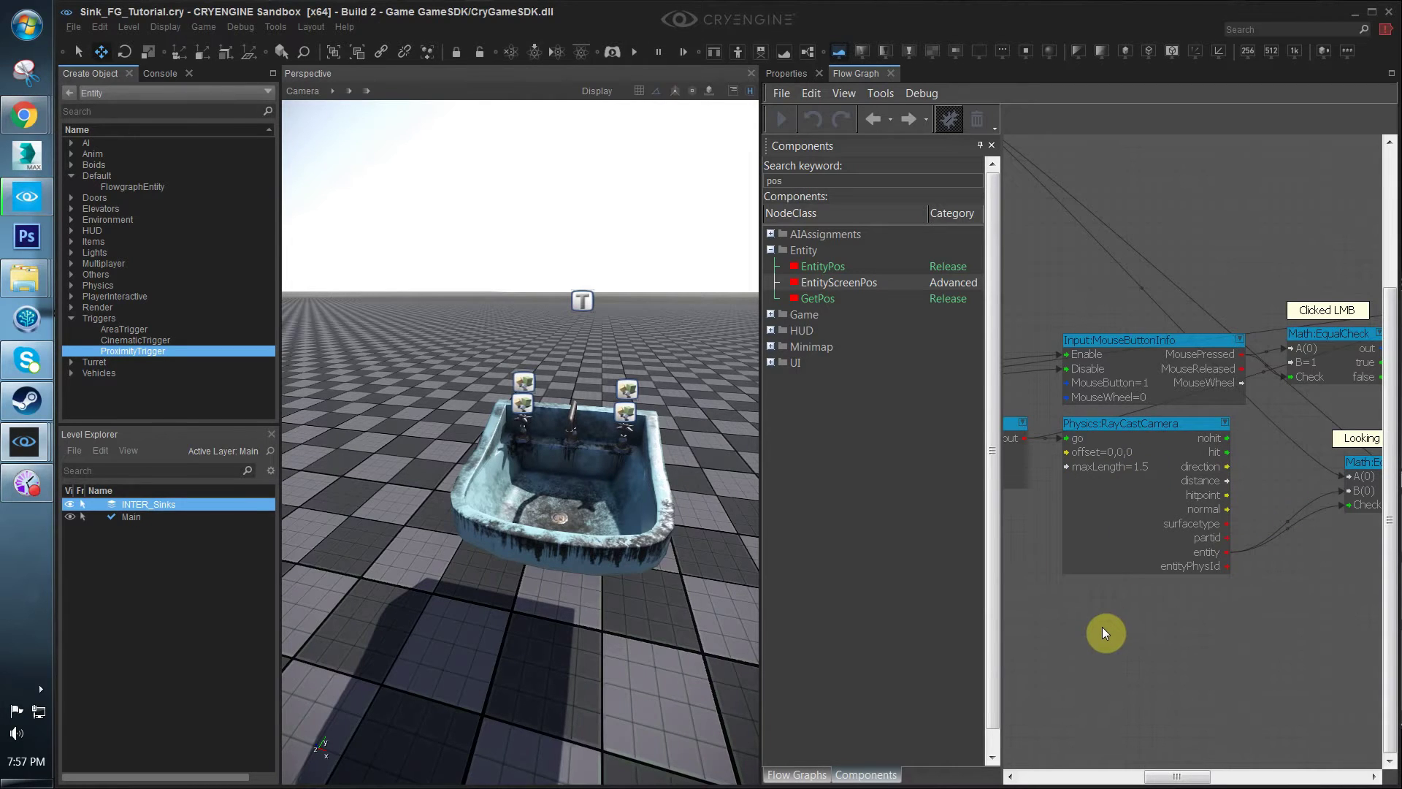
Review the graph from the proximity equal check through the SetNumber, Logic:Any and timer nodes to the Physics:RayCastCamera node
middle_click_drag(1107, 612, 1276, 559)
scroll(1133, 611, "down", 3)
scroll(1089, 541, "up", 1)
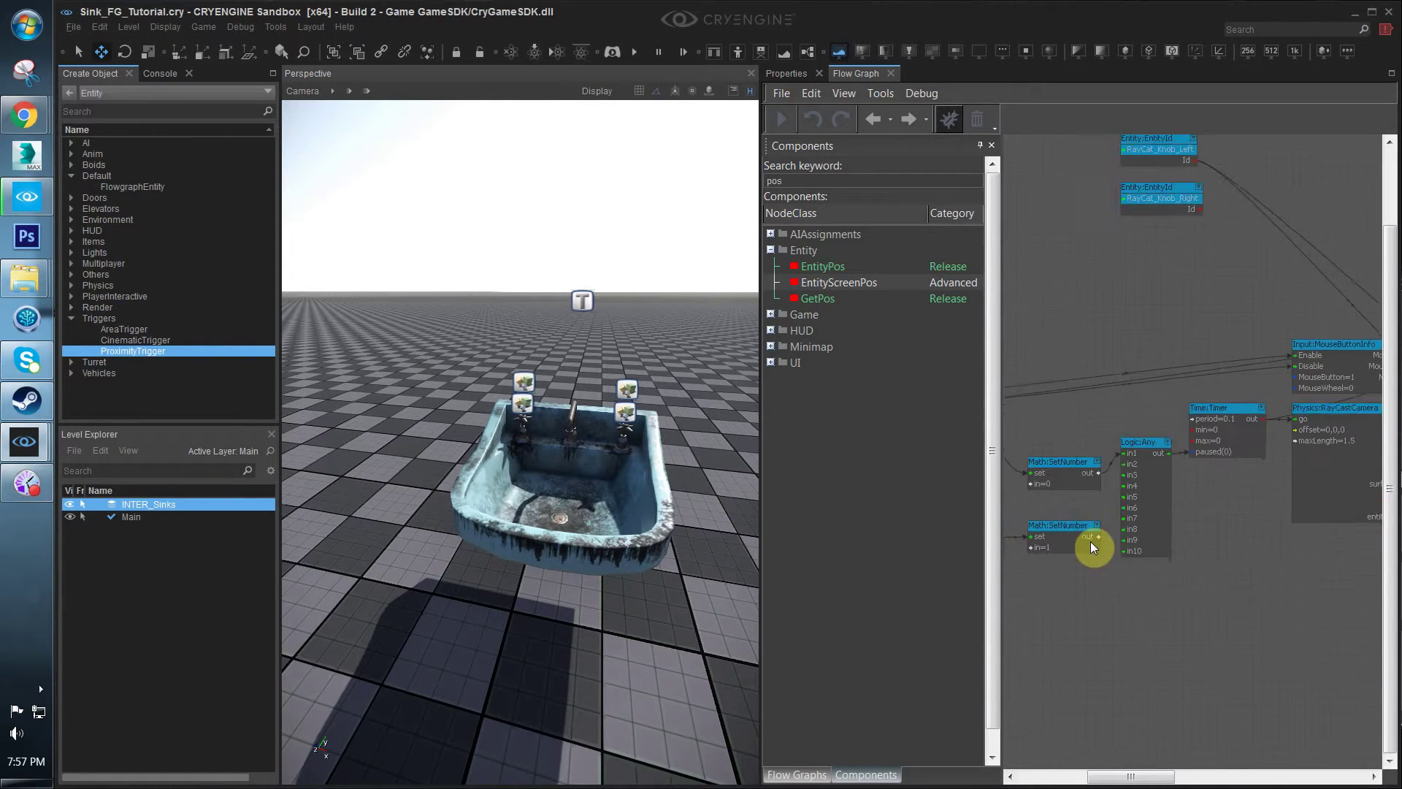
scroll(1081, 546, "up", 1)
left_click_drag(1107, 525, 1154, 449)
scroll(1197, 555, "down", 1)
scroll(1168, 525, "down", 1)
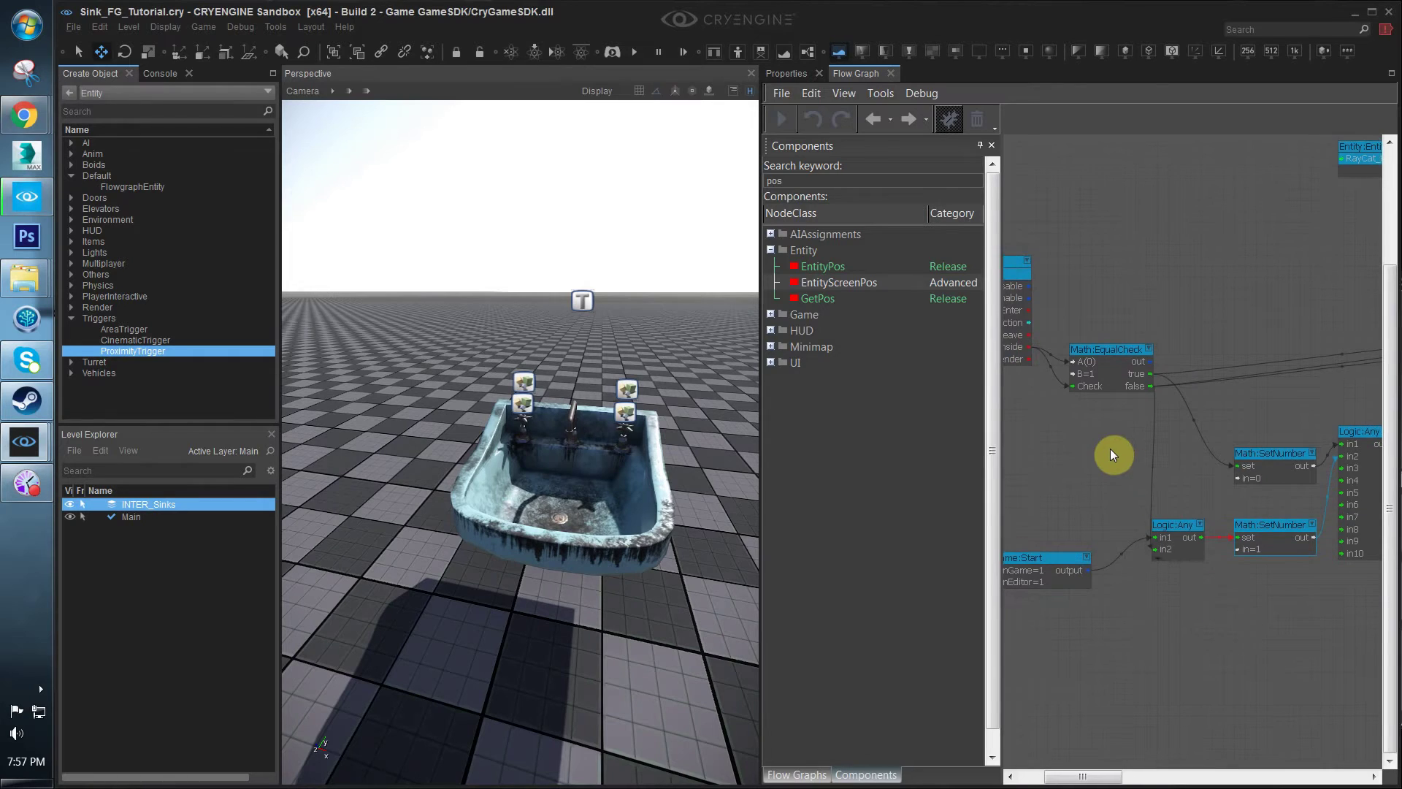
scroll(1103, 438, "down", 1)
middle_click_drag(1282, 477, 987, 490)
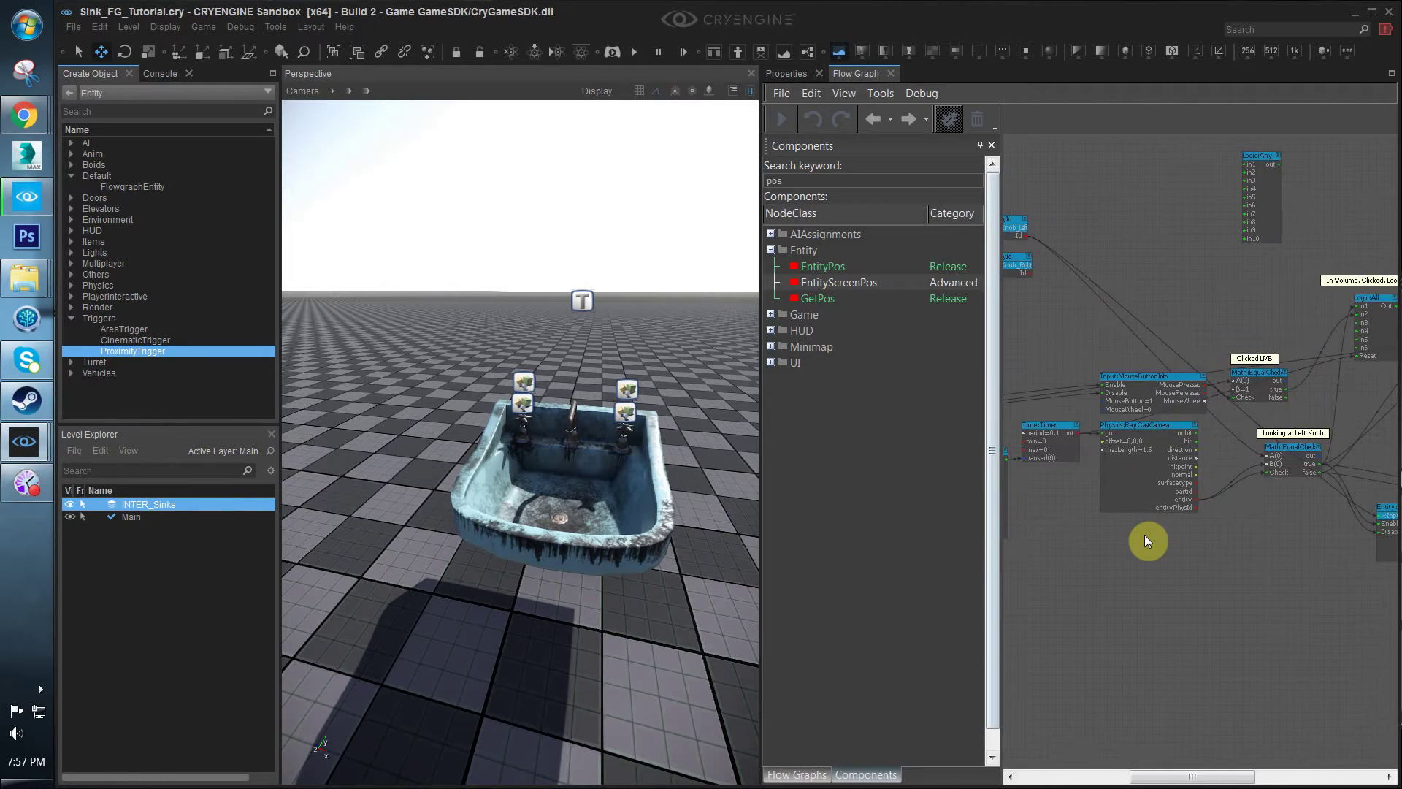
scroll(1117, 471, "up", 4)
middle_click_drag(1076, 508, 1049, 518)
scroll(1101, 467, "up", 2)
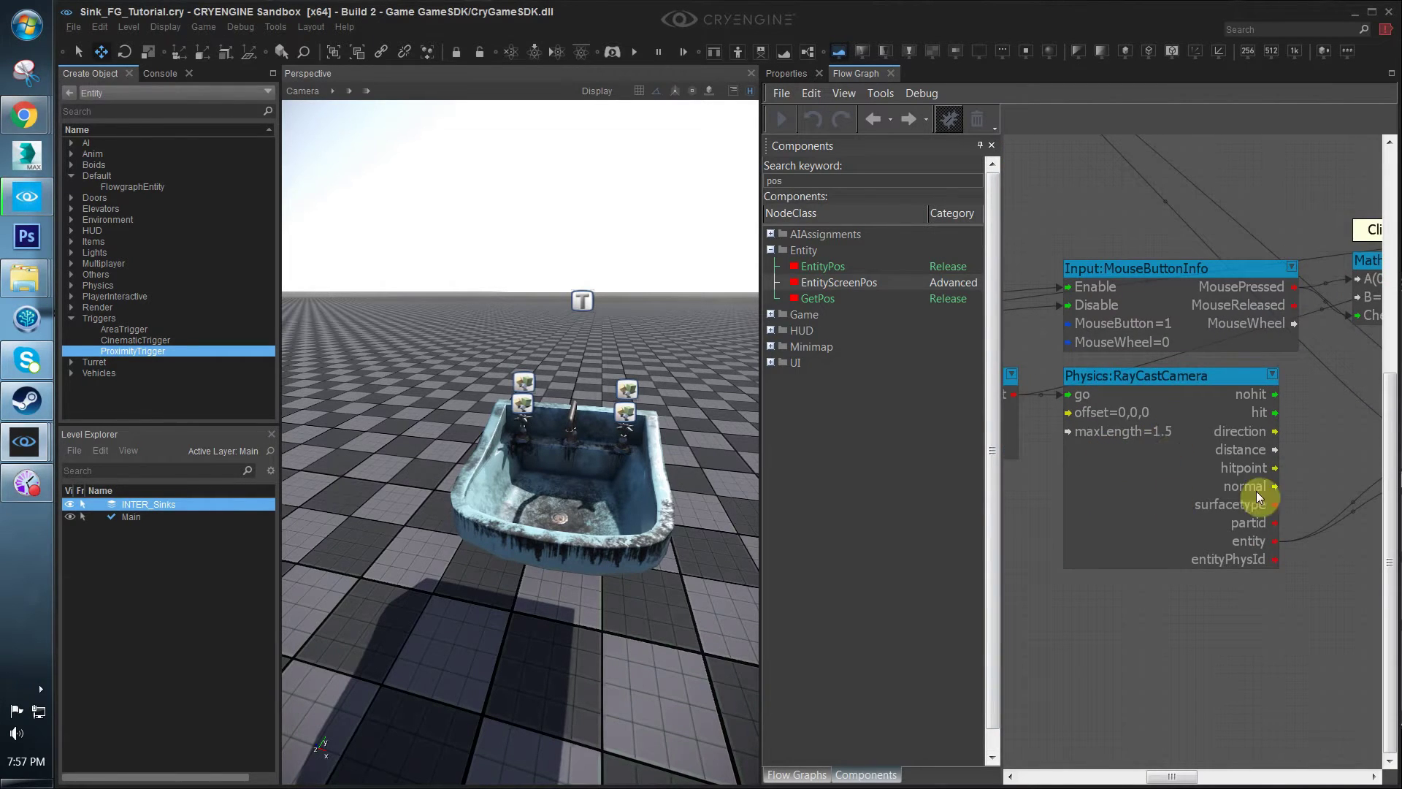
middle_click_drag(1232, 520, 1078, 532)
scroll(1051, 614, "down", 1)
right_click_drag(1051, 627, 1198, 526)
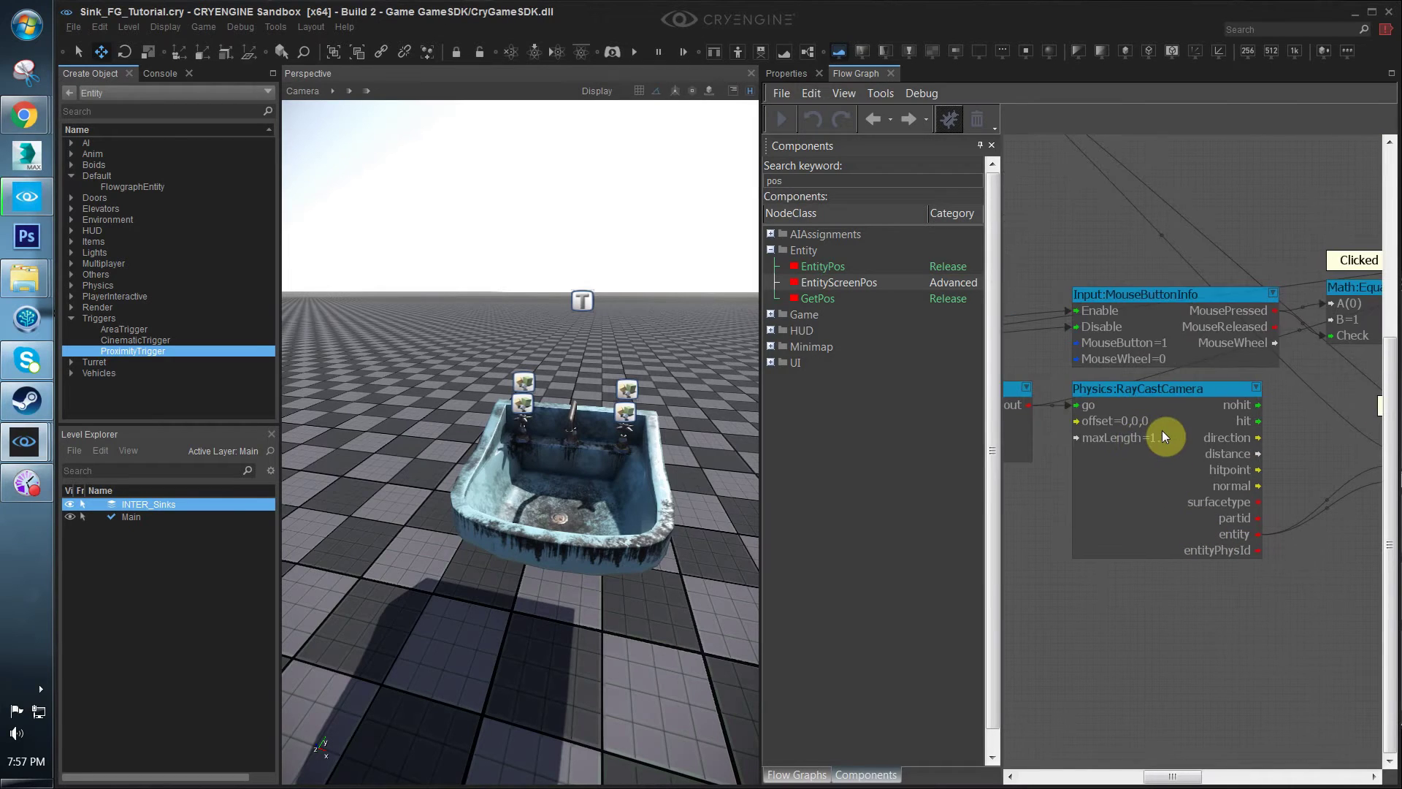
Play-test the left knob's use interaction from close to the sink while monitoring the On/Off Switch and display message nodes
middle_click_drag(1214, 587, 934, 593)
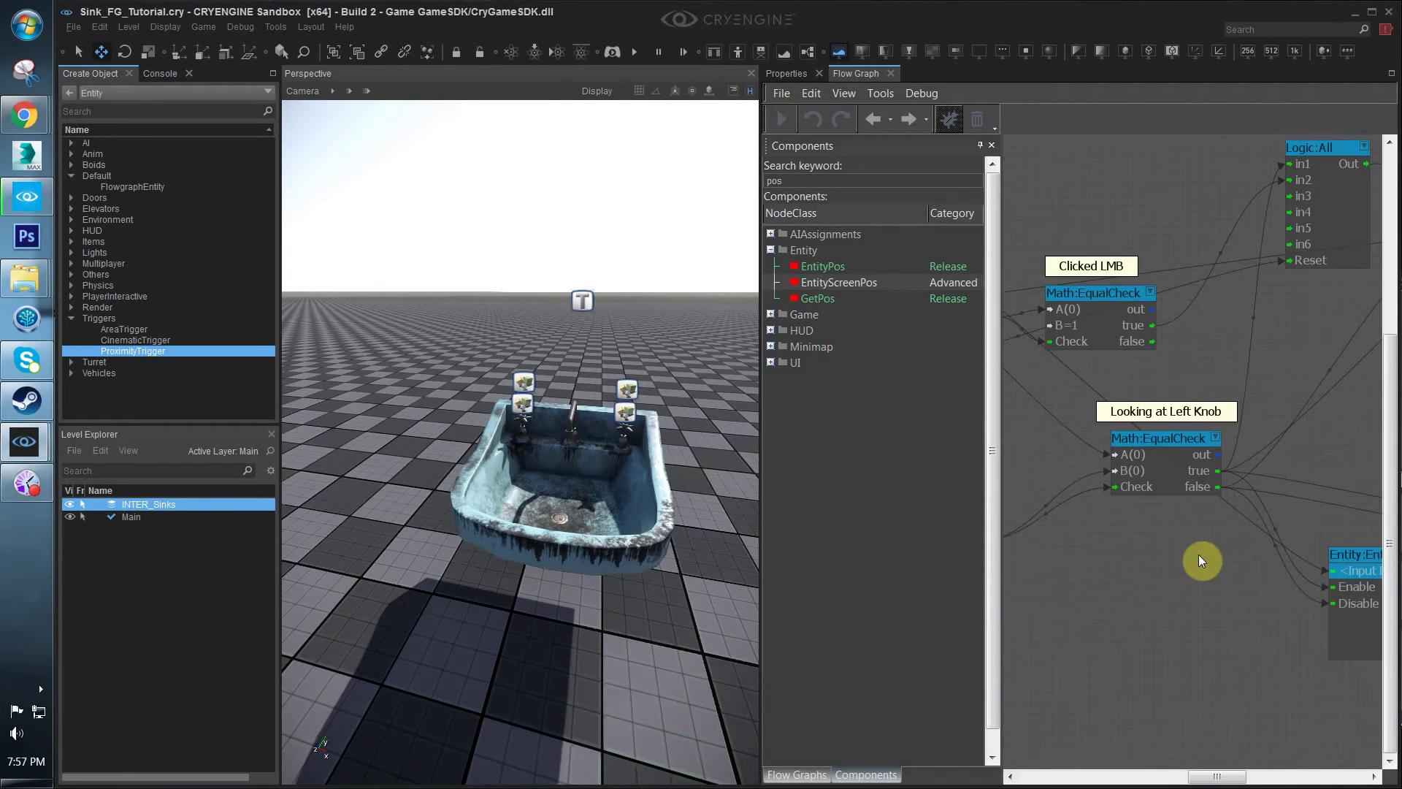
scroll(1198, 555, "down", 5)
middle_click_drag(1364, 486, 1015, 474)
scroll(1164, 472, "down", 2)
scroll(1164, 472, "up", 2)
middle_click_drag(1168, 471, 1229, 467)
scroll(1212, 464, "up", 1)
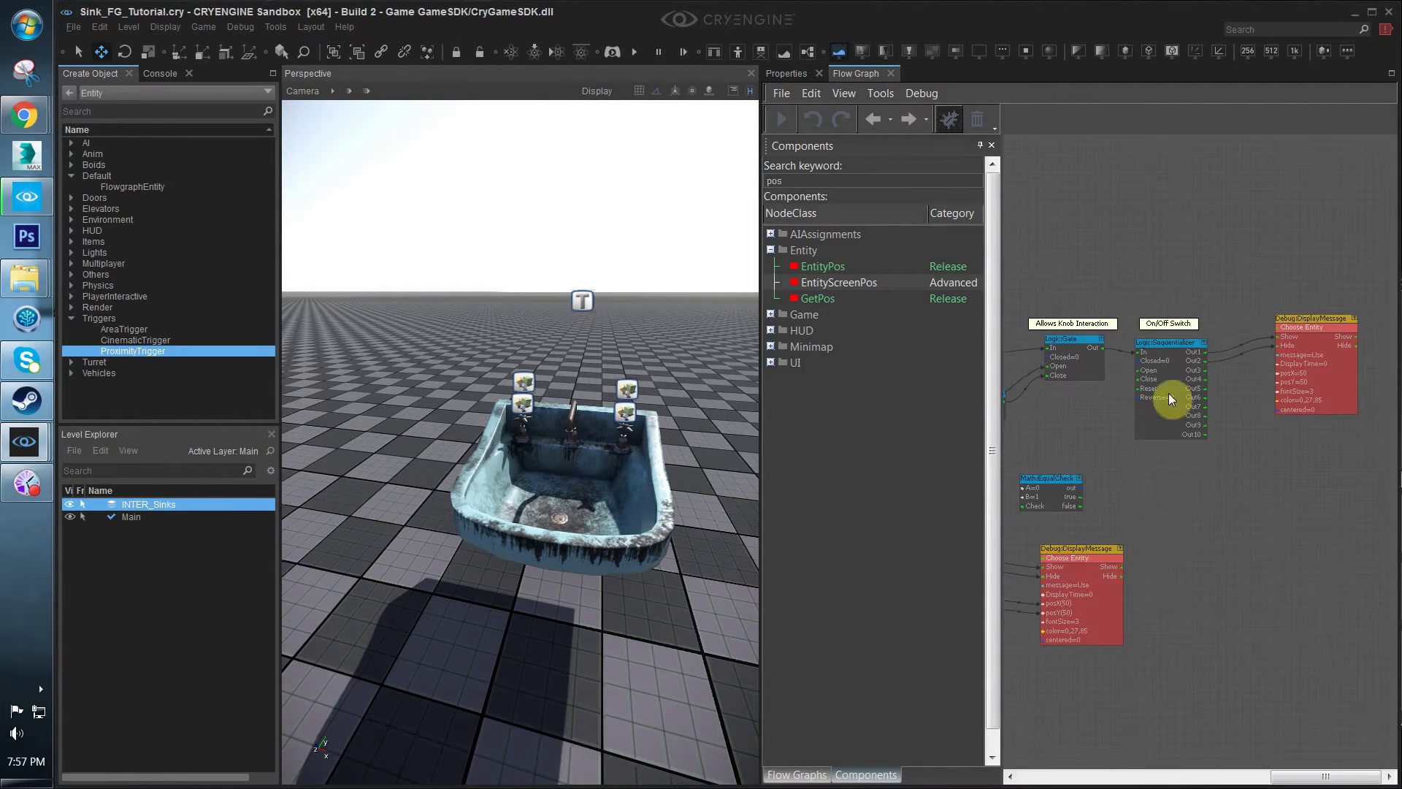
key("ctrl+g")
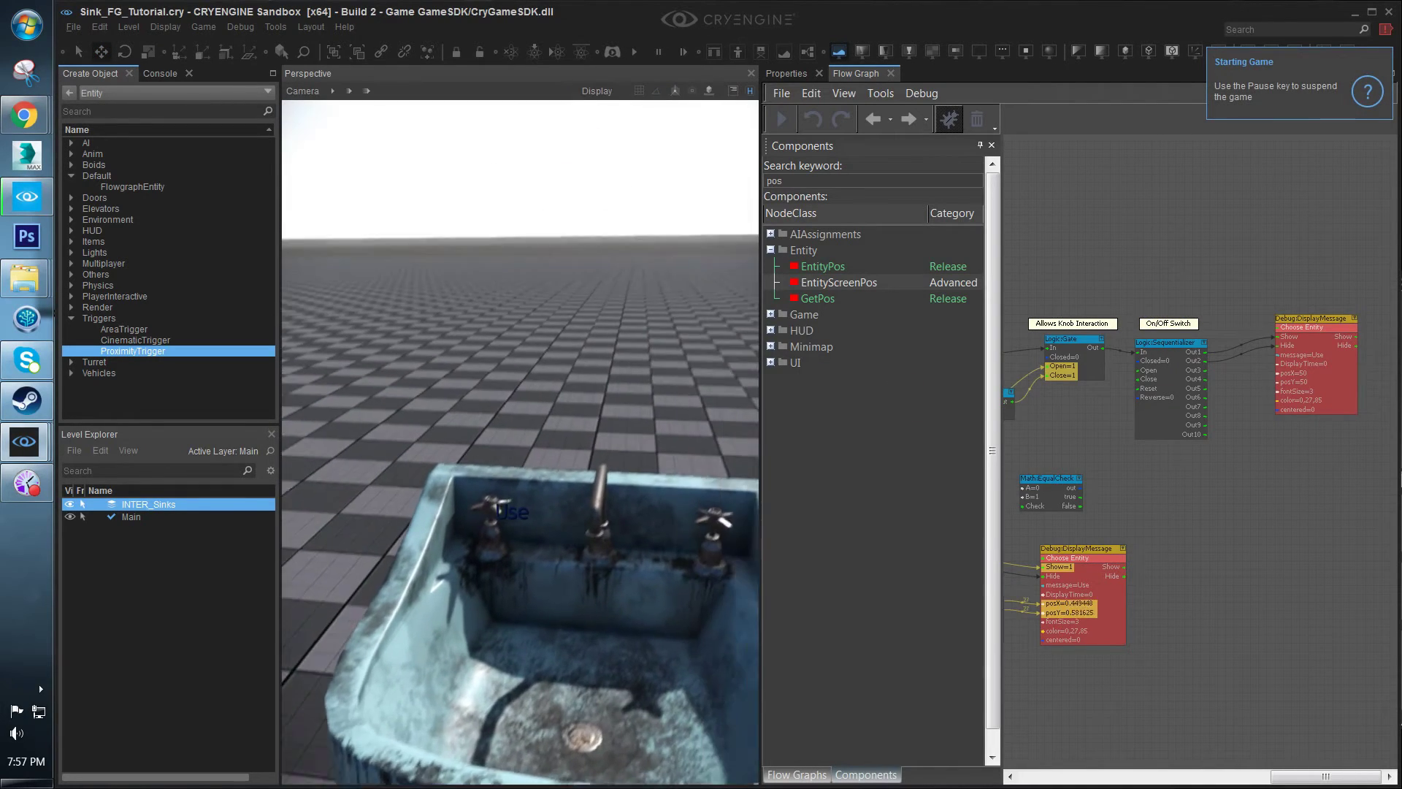
key("f")
key("f")
key("f")
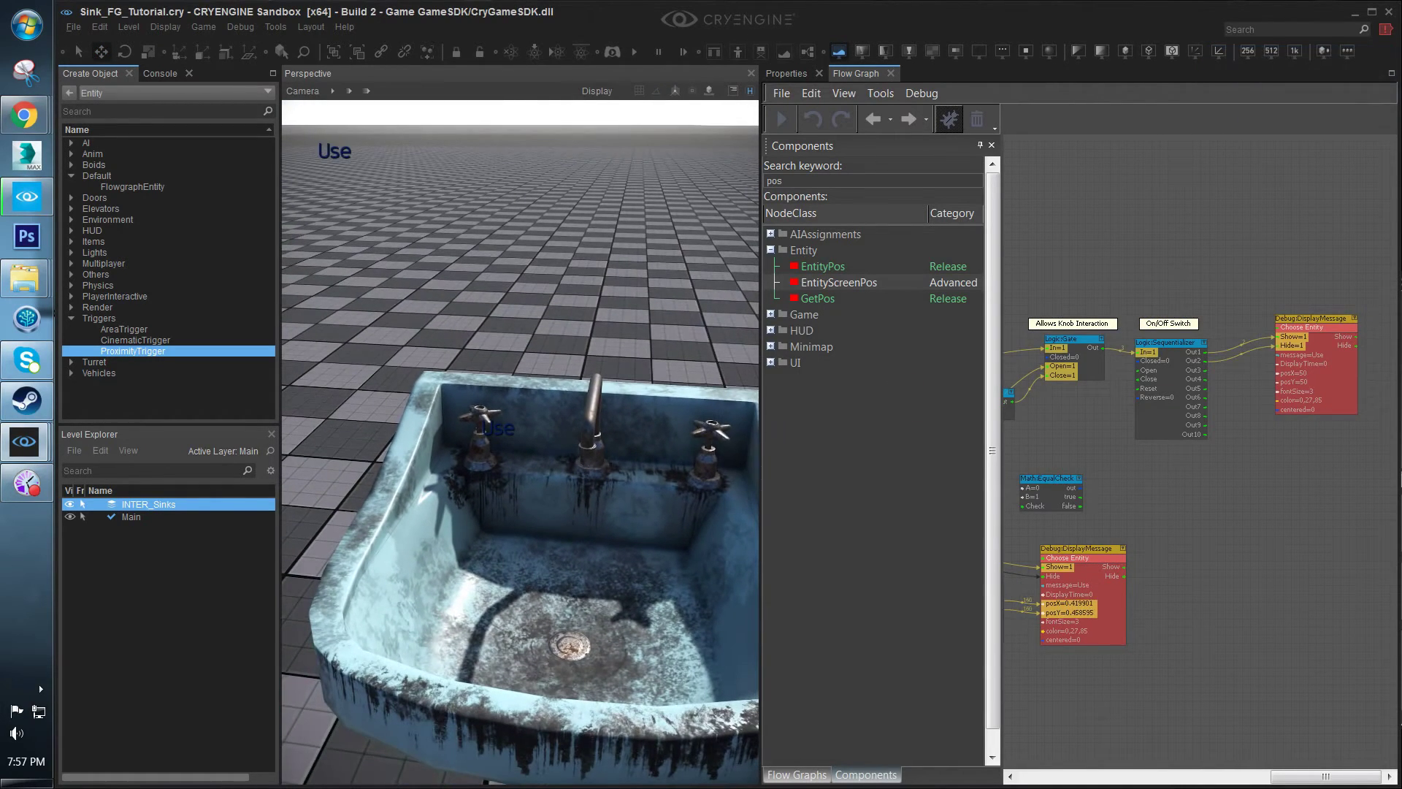
key("f")
key("f")
Back away from and approach the sink repeatedly to test the look-at range, and leave game mode
key("s")
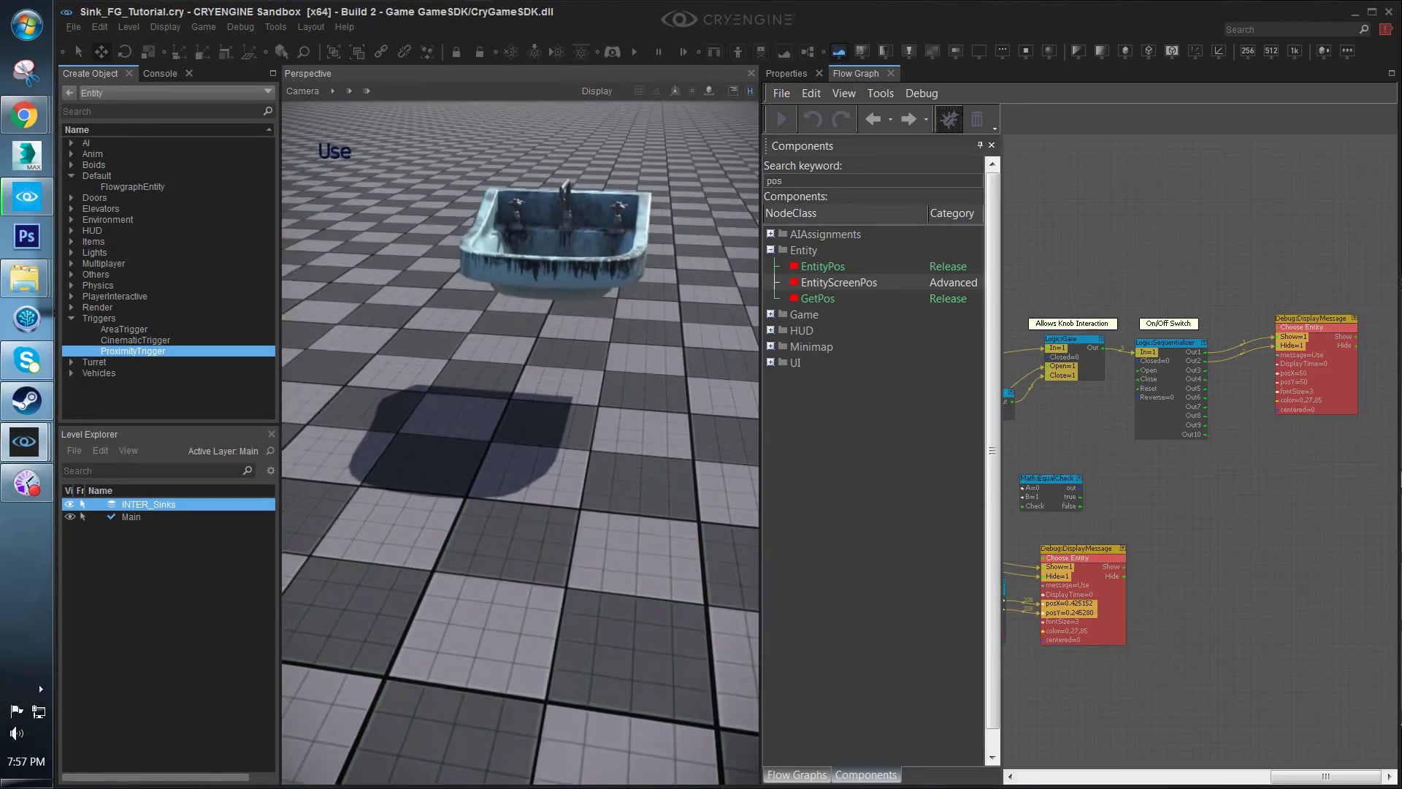
key("w")
key("s")
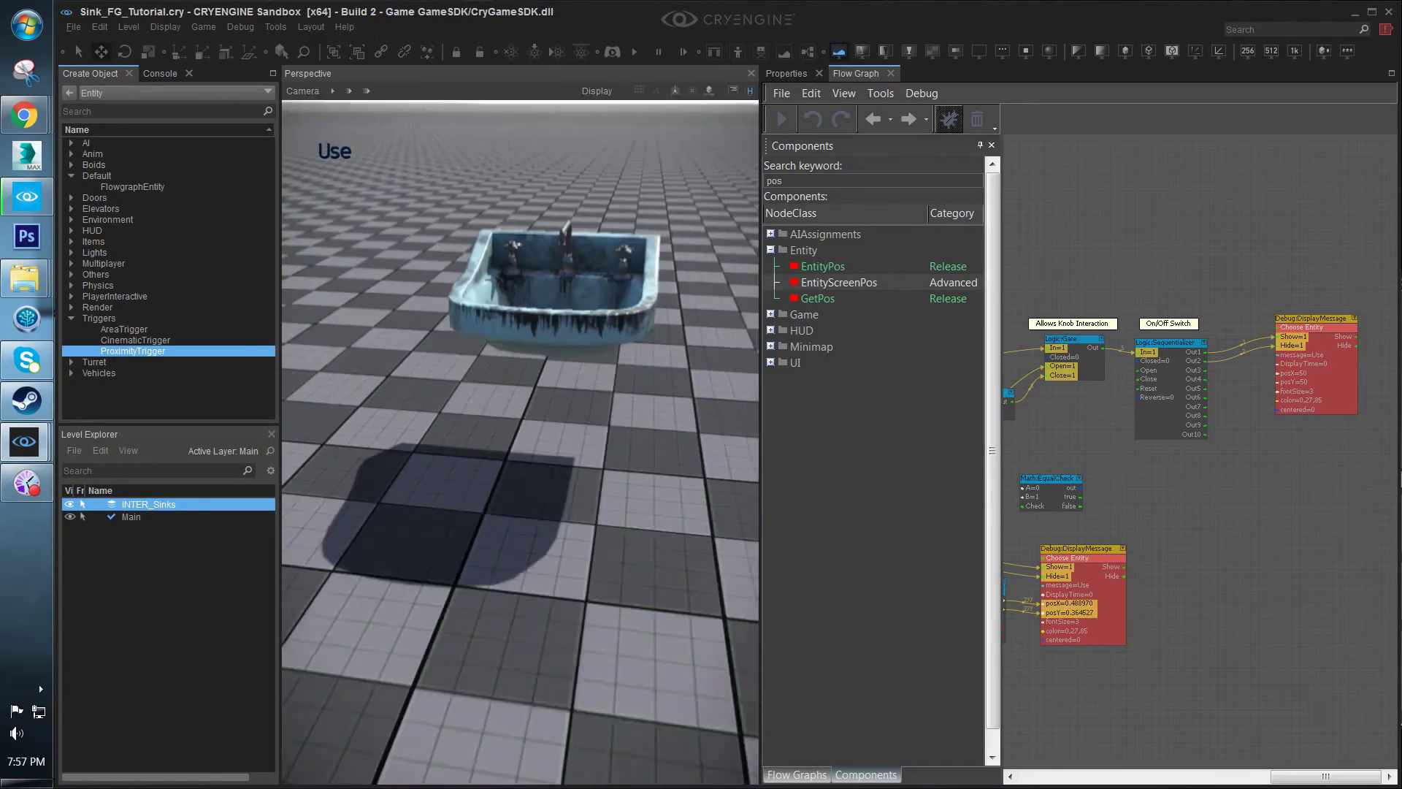
key("w")
key("s")
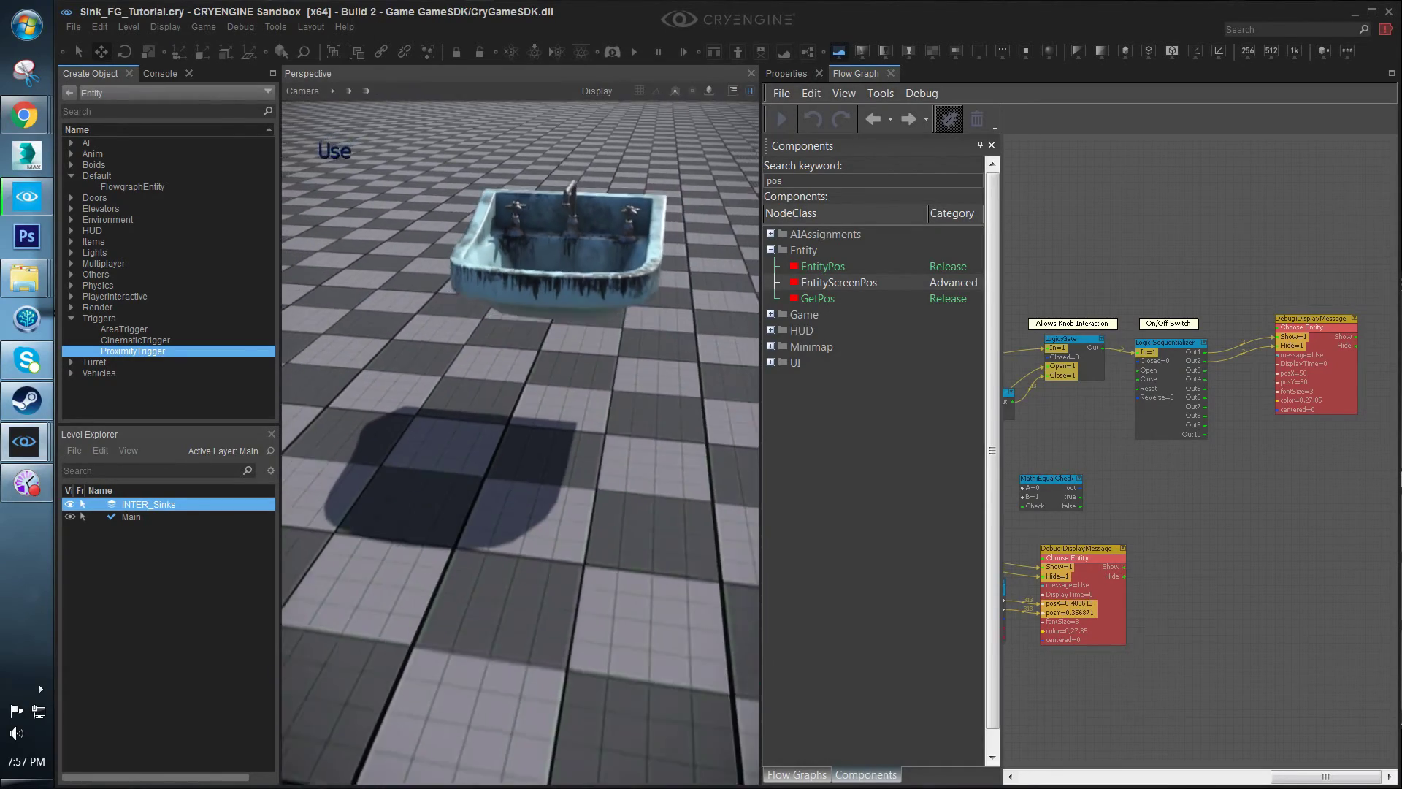
key("w")
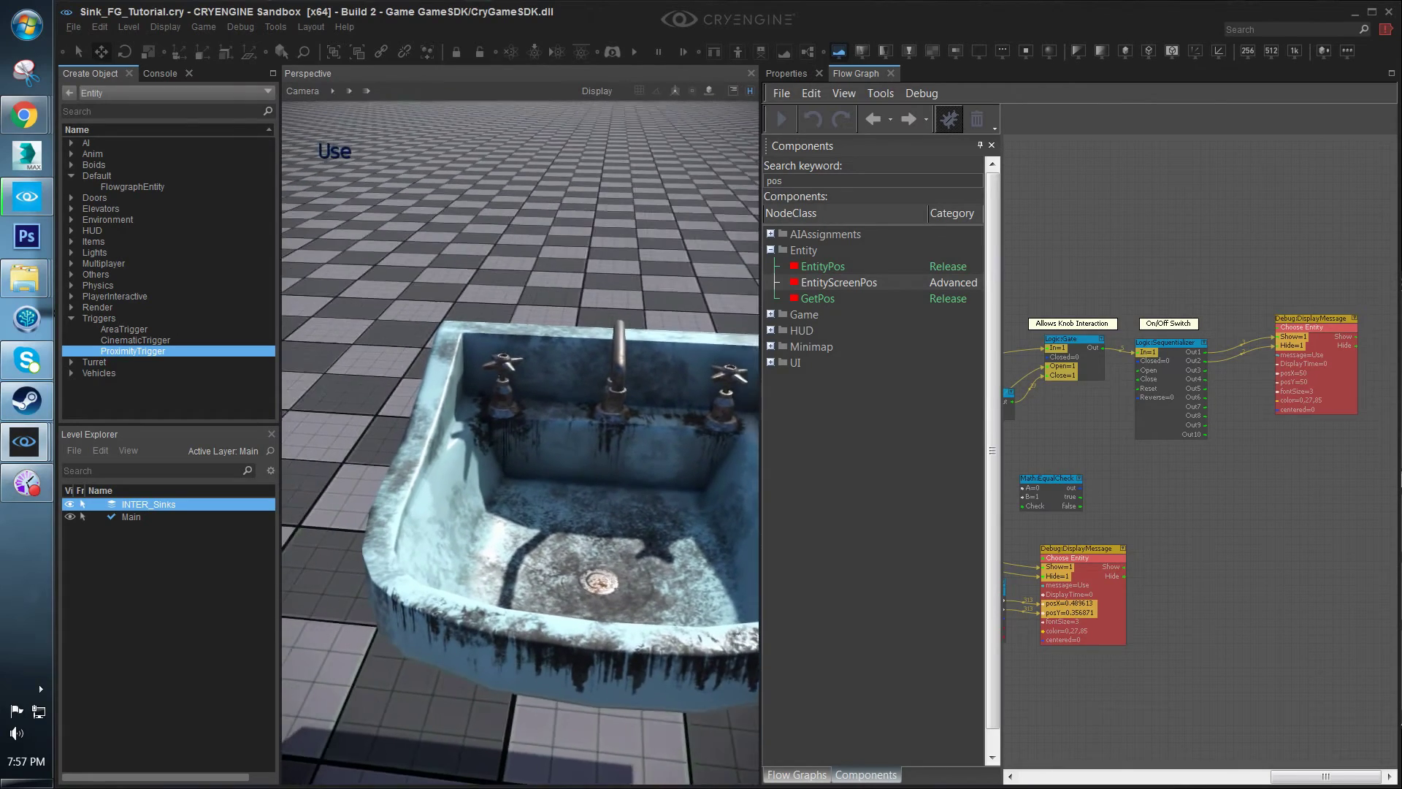
key("Escape")
Frame the sink's left knob closely in the viewport and select the Knob_Left entity
key("w")
right_click_drag(453, 666, 471, 682)
key("s")
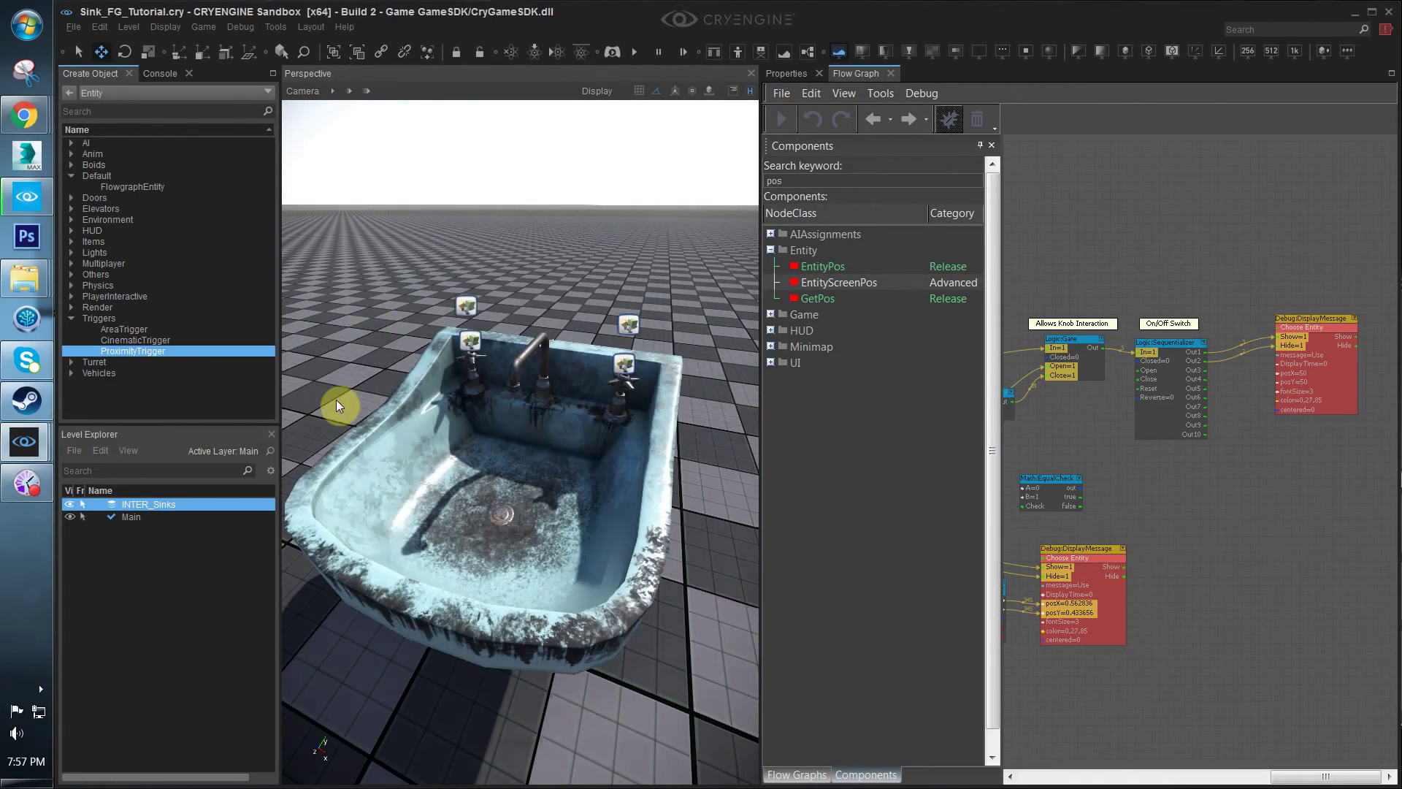
left_click(480, 385)
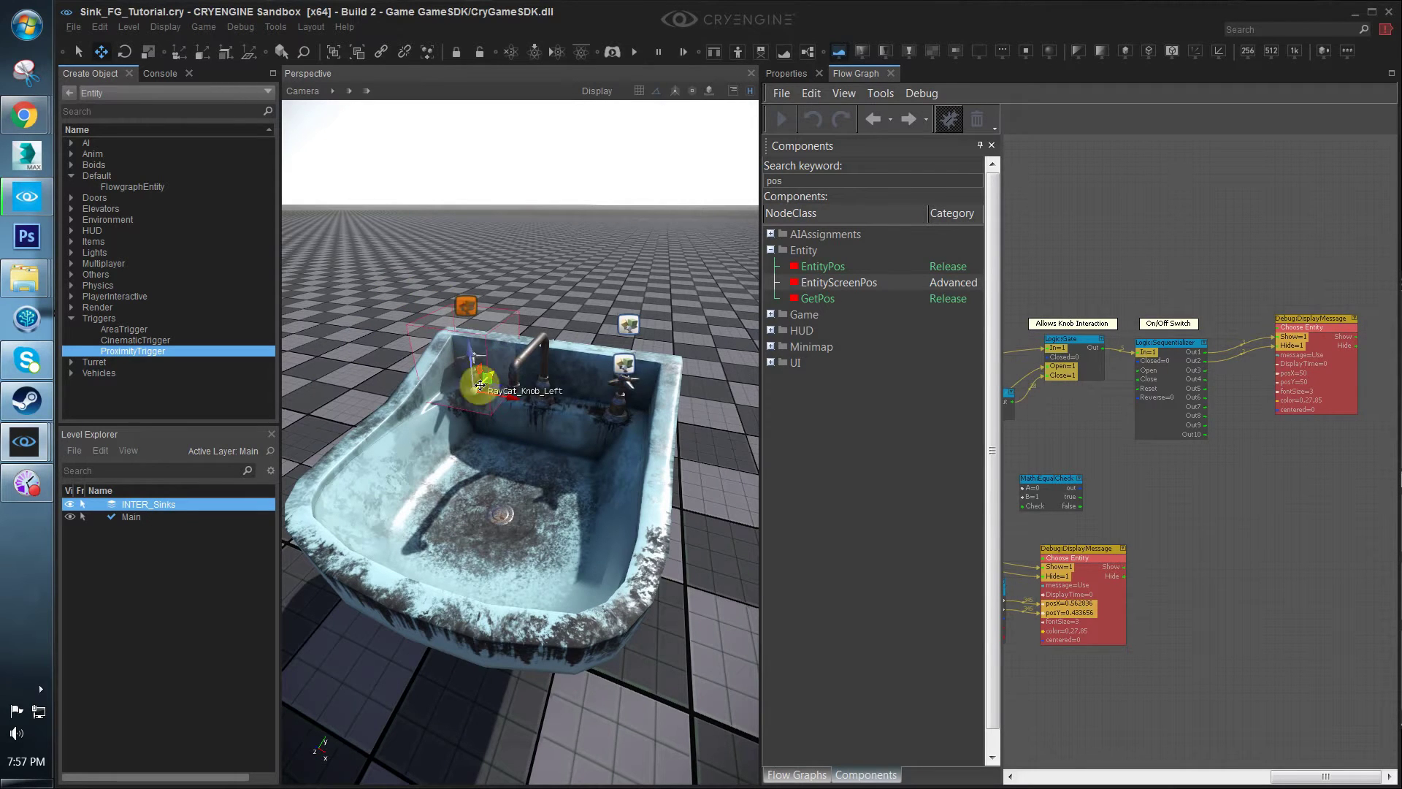
key("z")
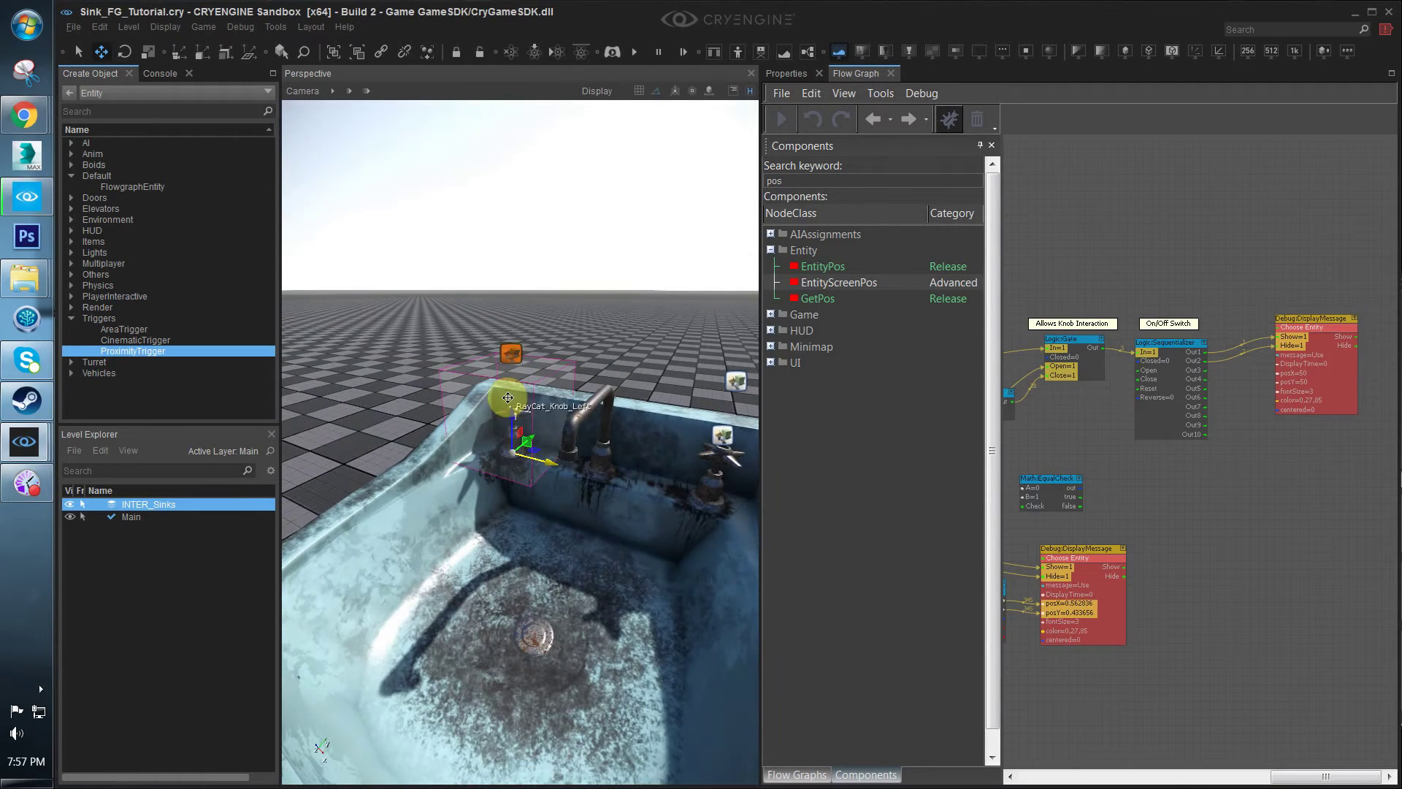
left_click(543, 357)
key("space")
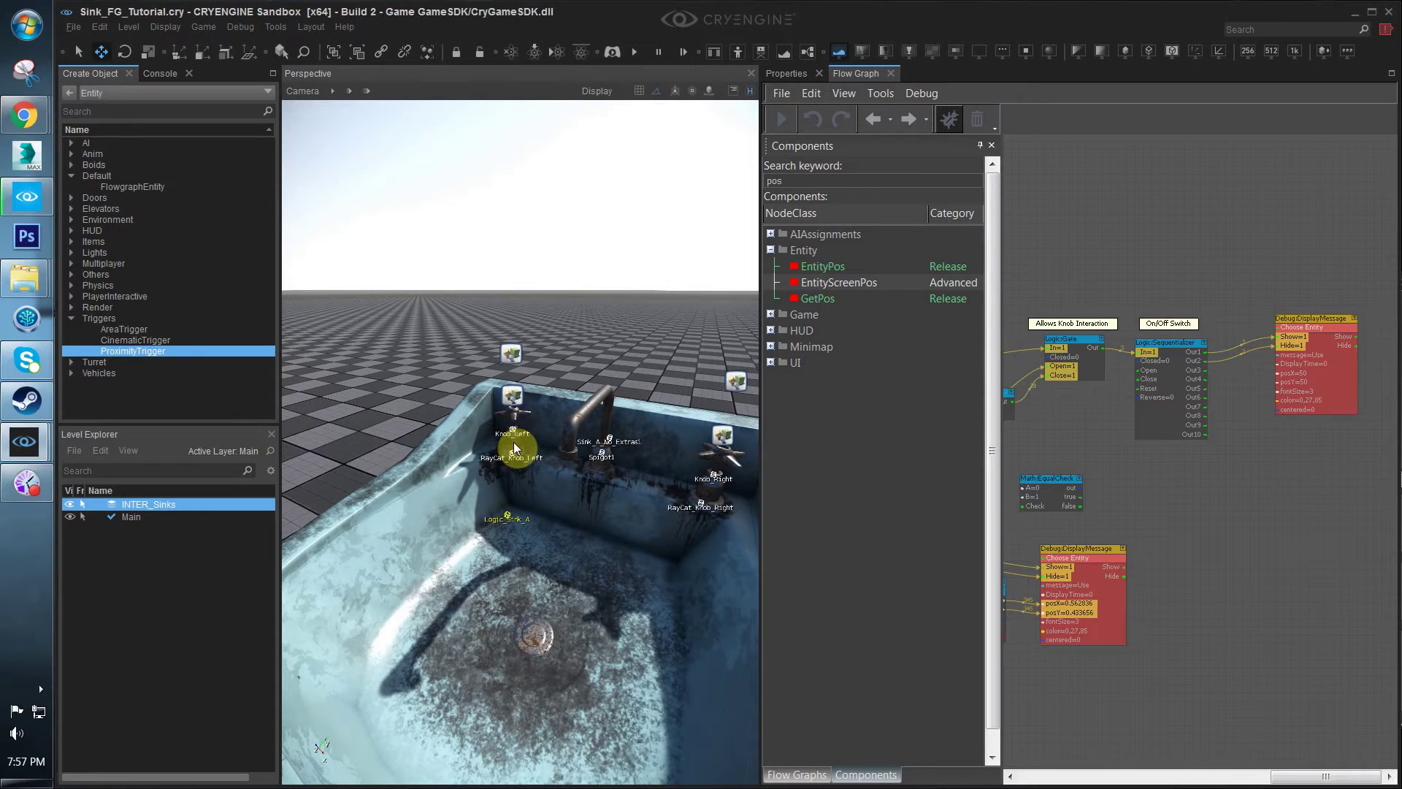
left_click(512, 430)
right_click_drag(577, 454, 577, 453)
key("w")
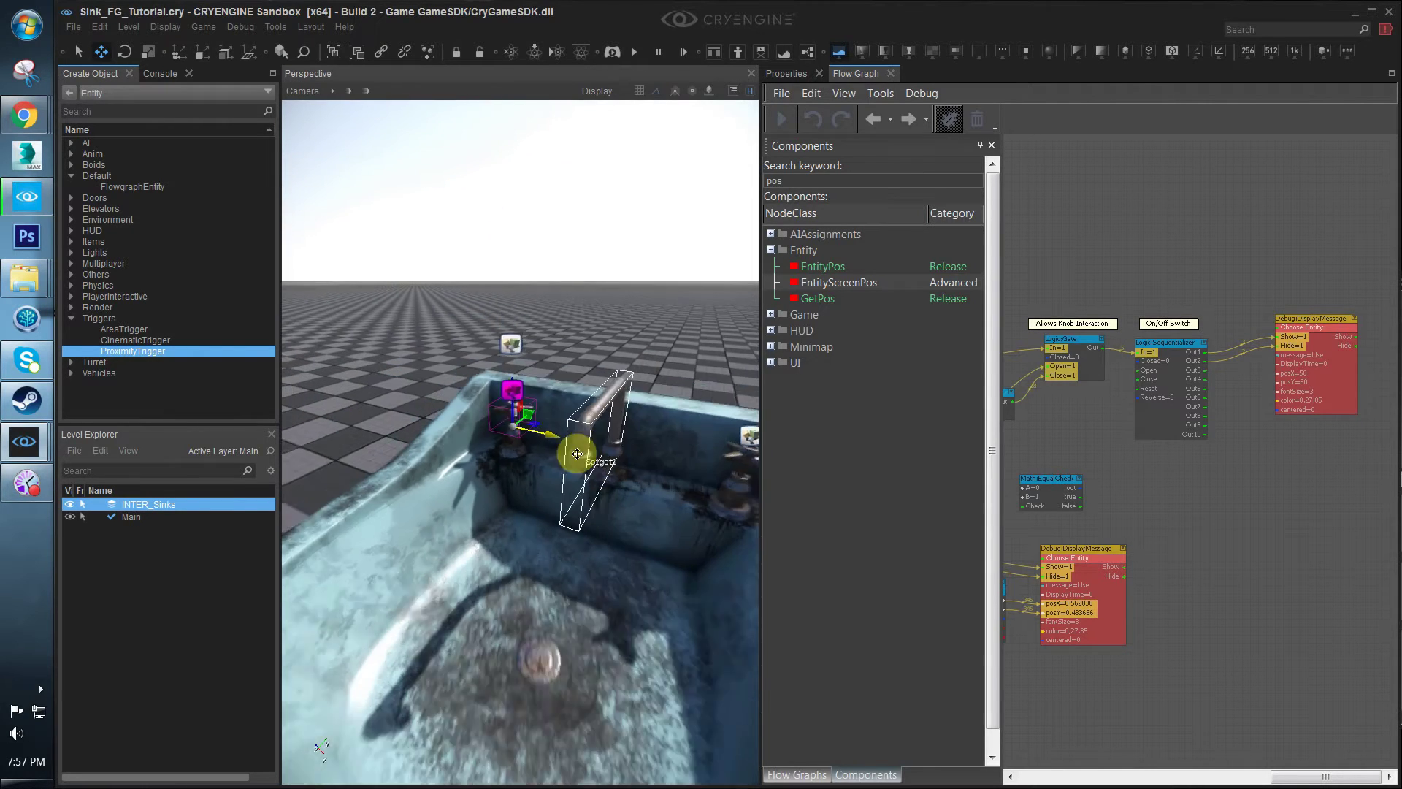
Clear the debug values shown on the flow graph nodes
scroll(576, 454, "down", 2)
scroll(1289, 560, "down", 1)
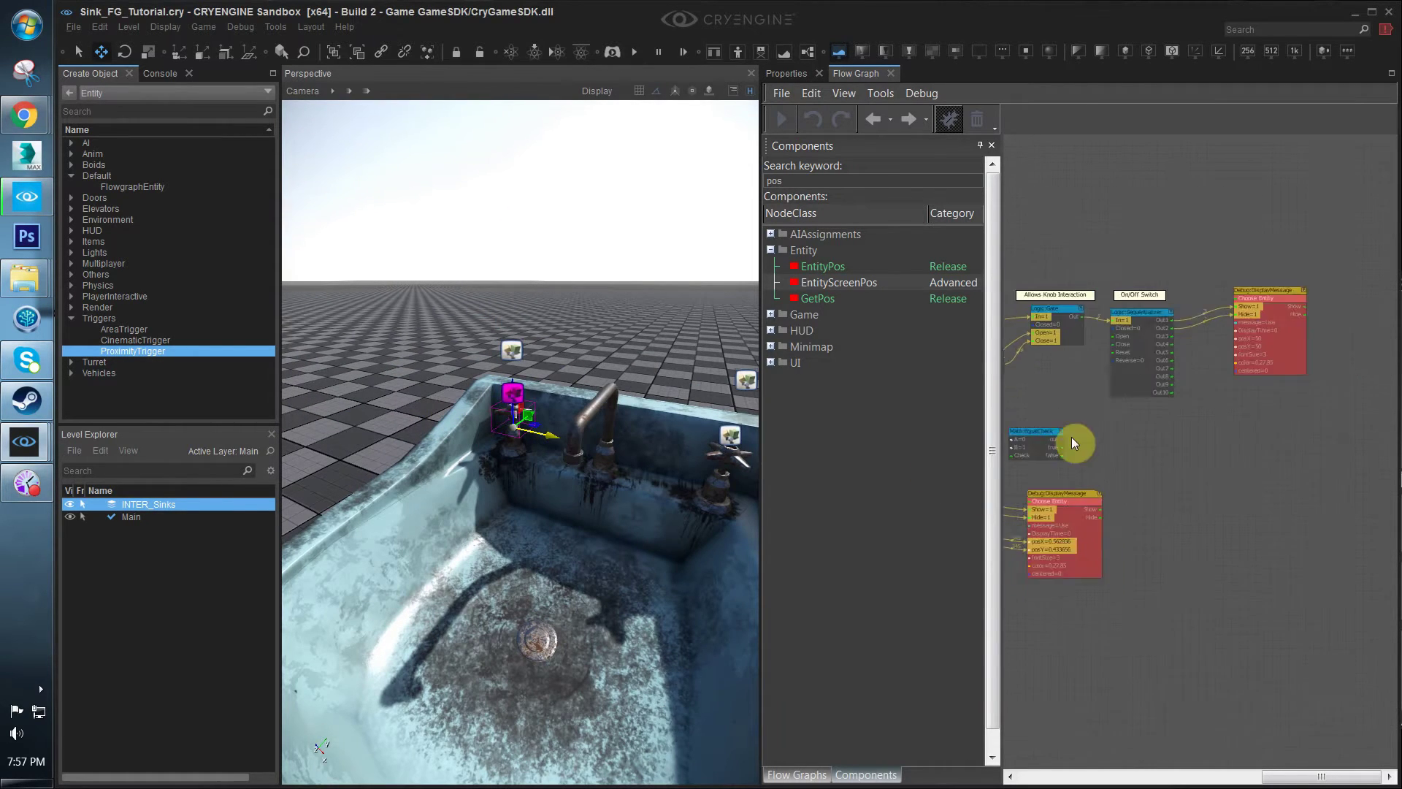
scroll(1071, 437, "down", 1)
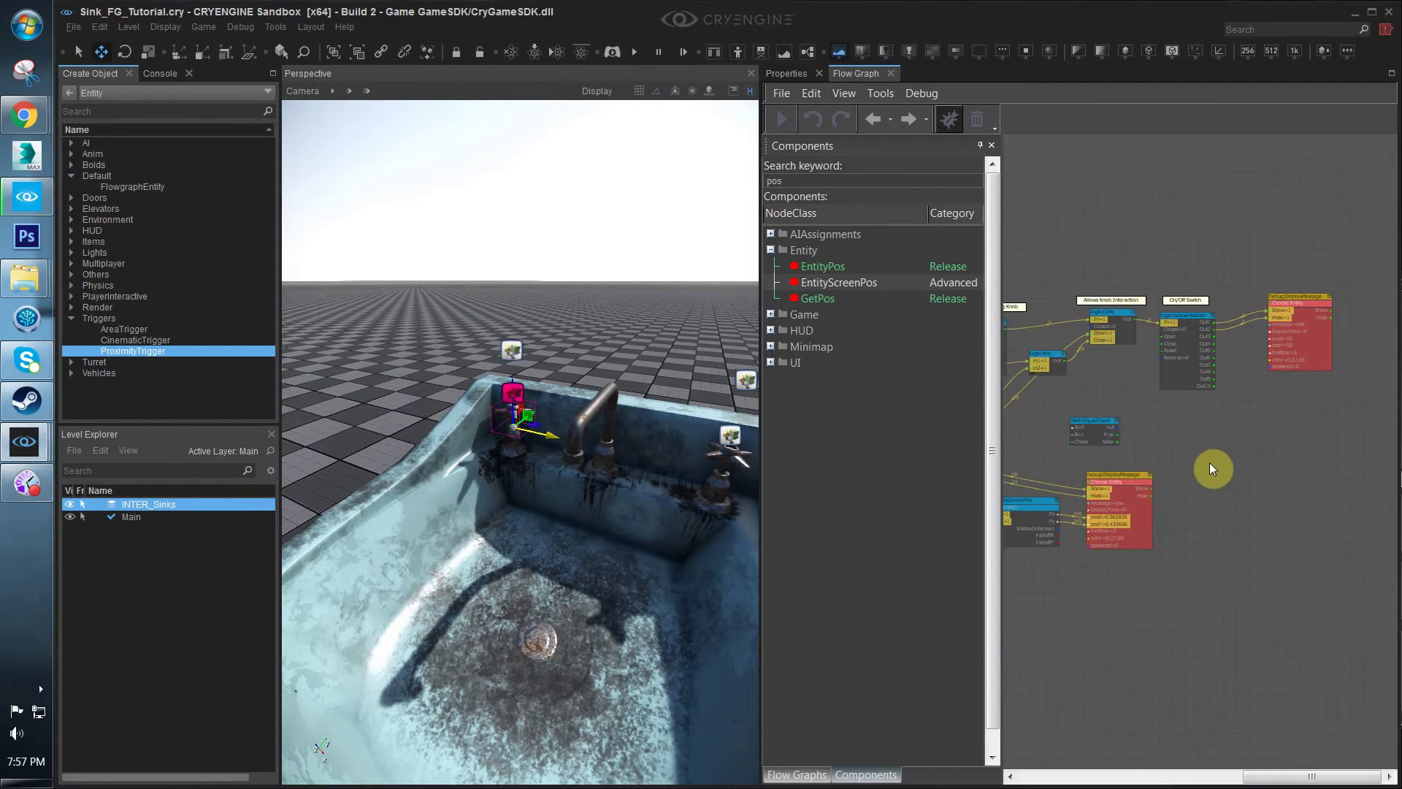
left_click(960, 117)
scroll(1195, 488, "down", 2)
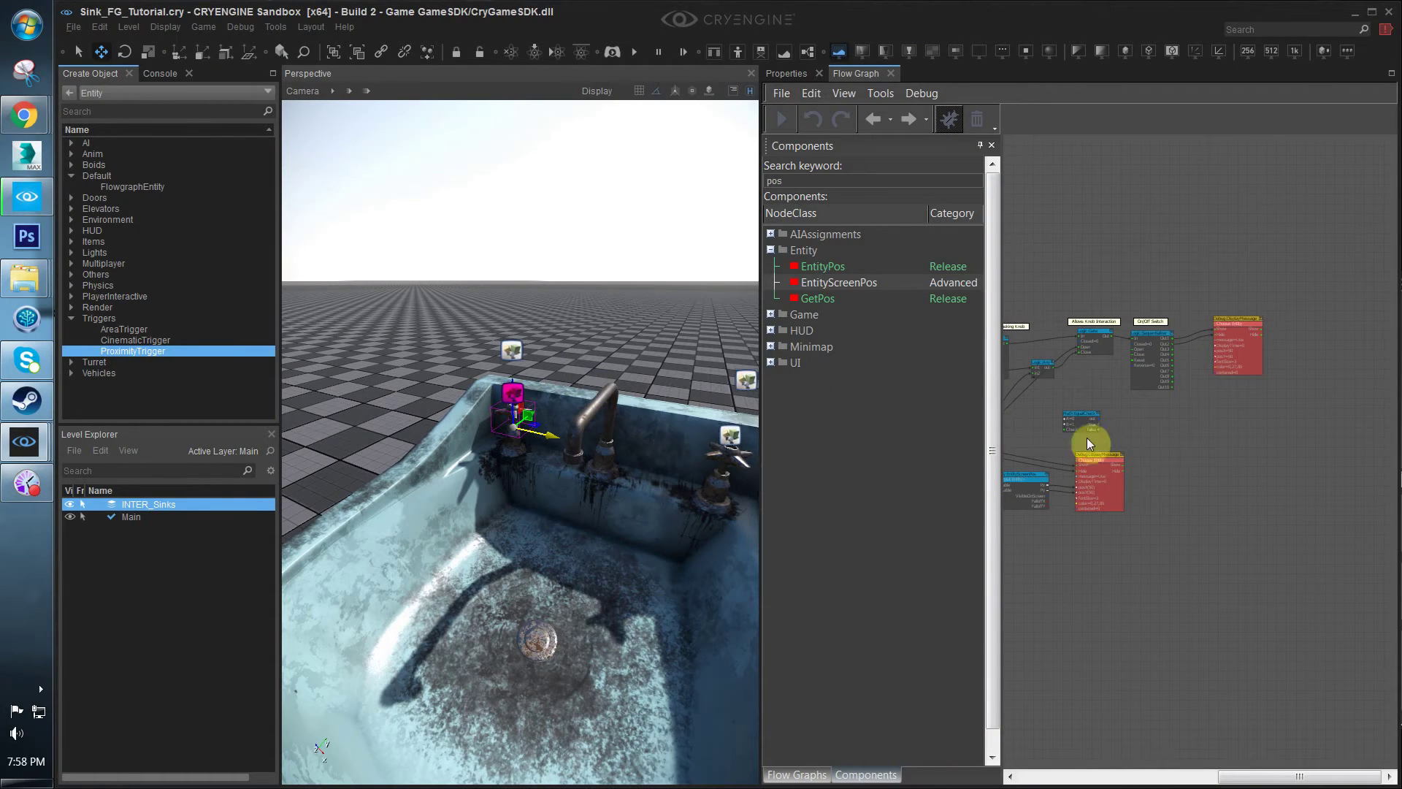
scroll(1139, 415, "up", 3)
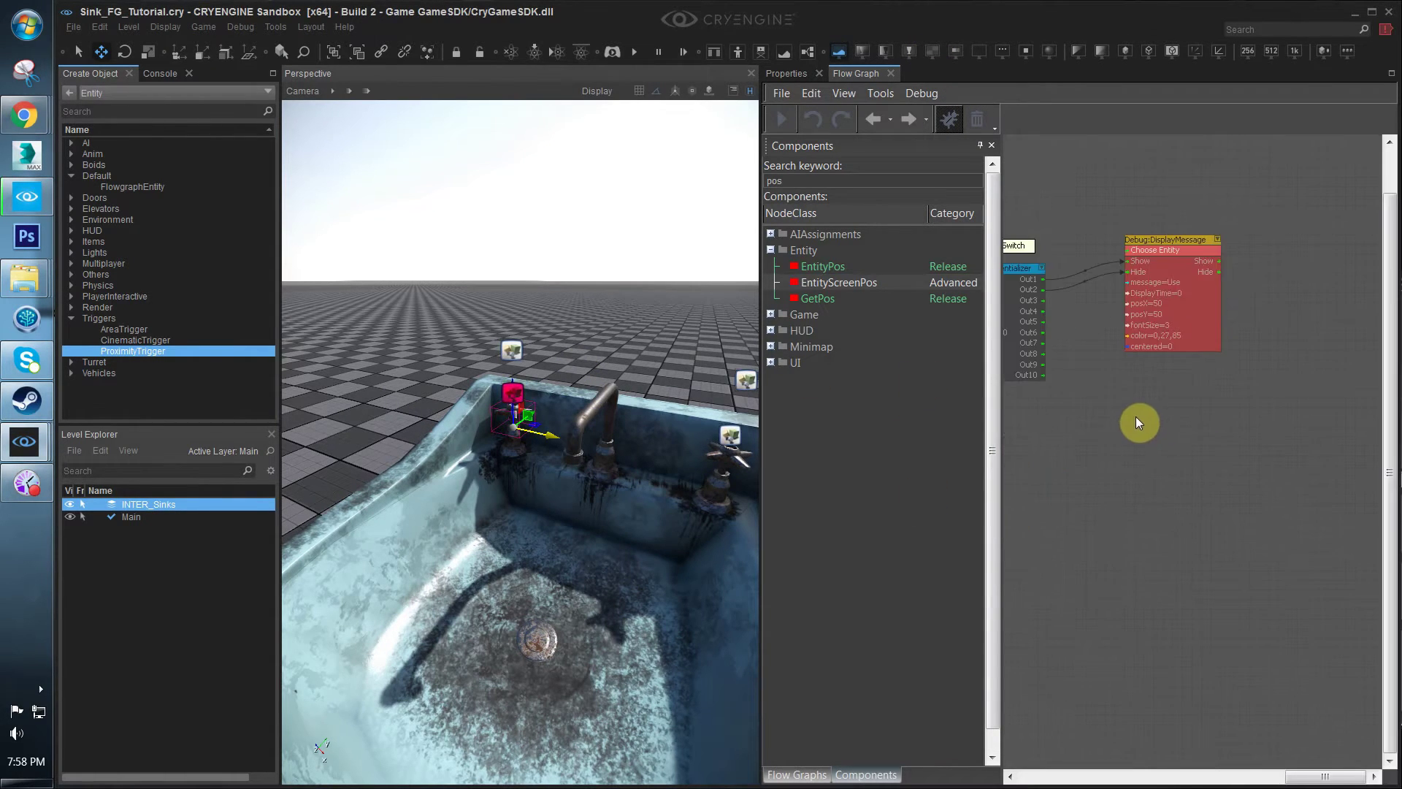
type("qmovement rotat")
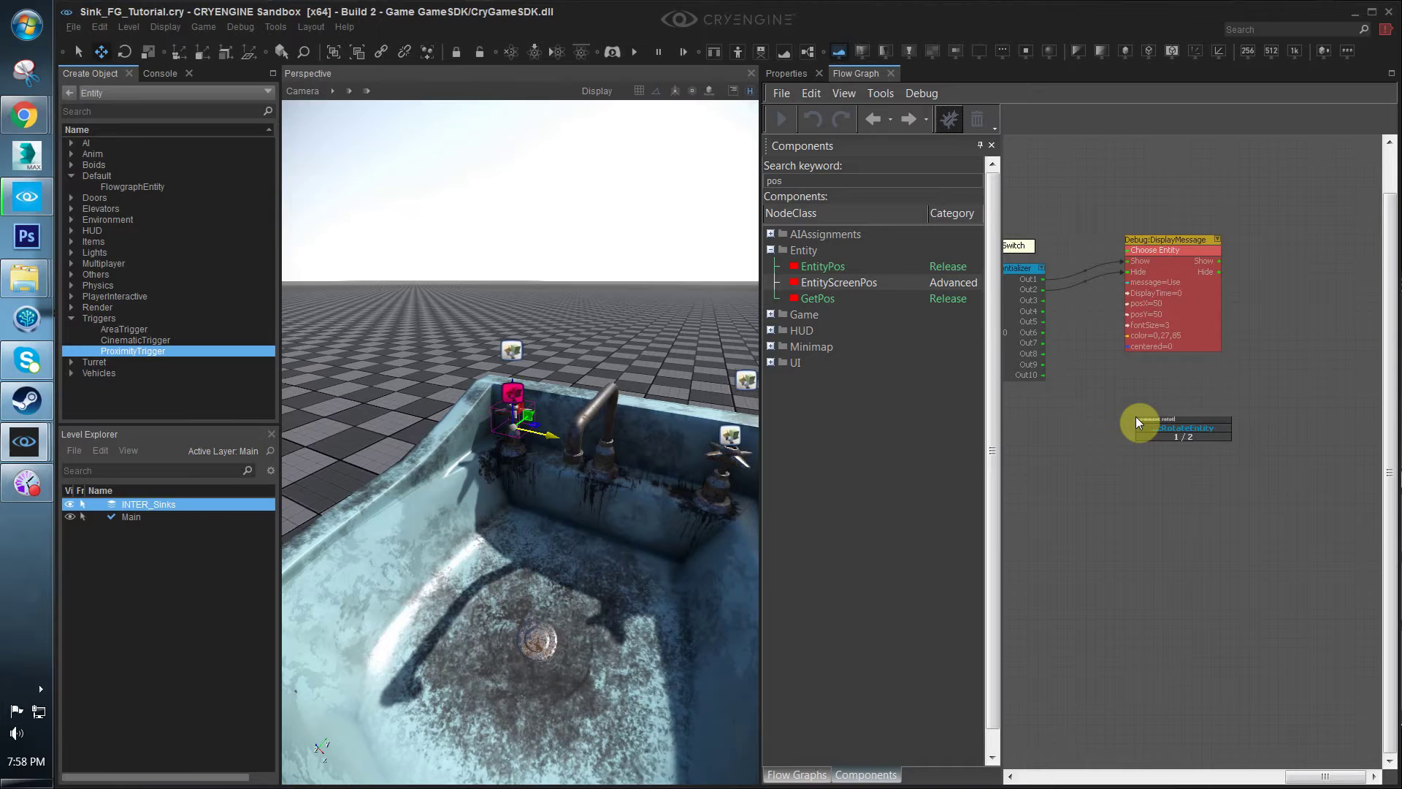
key("Return")
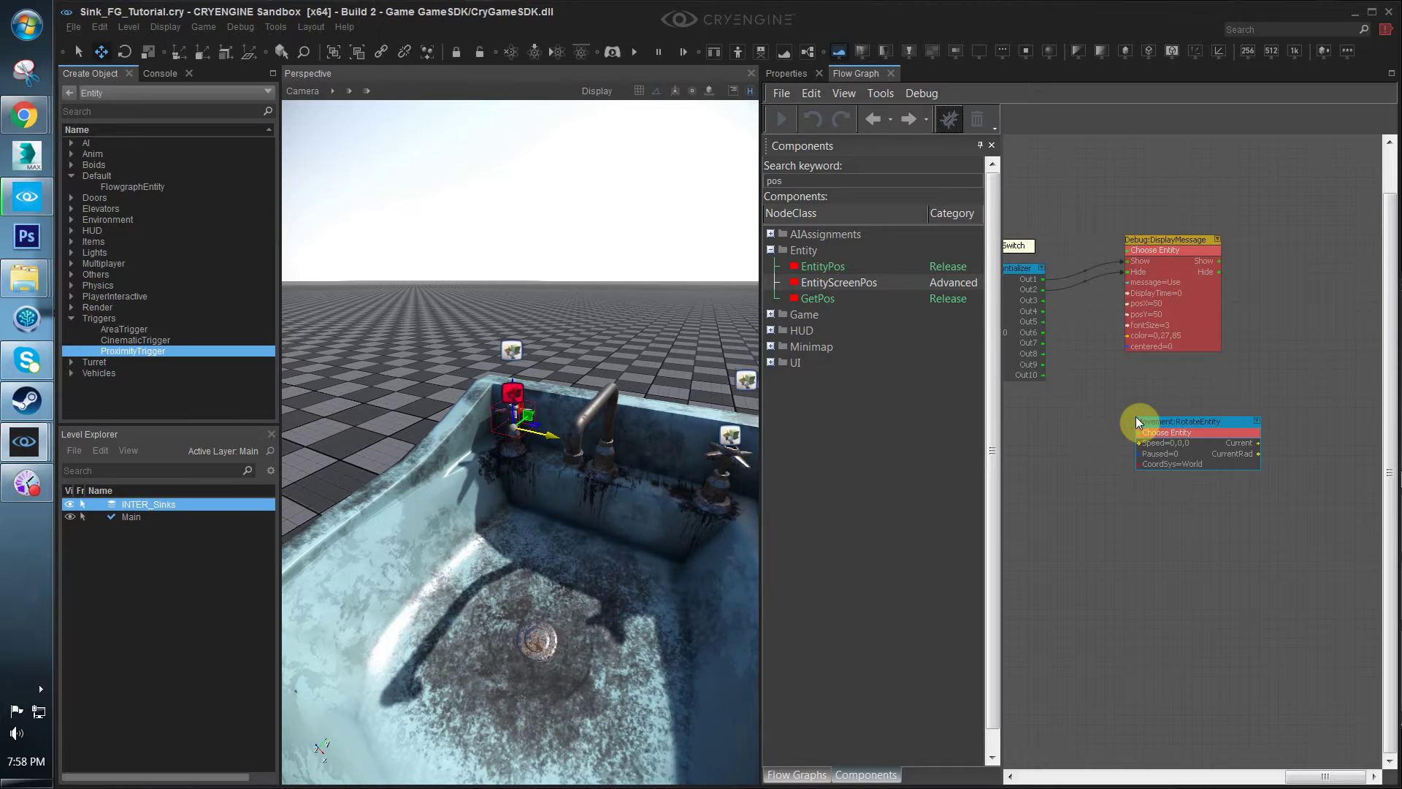
left_click_drag(1162, 420, 1195, 405)
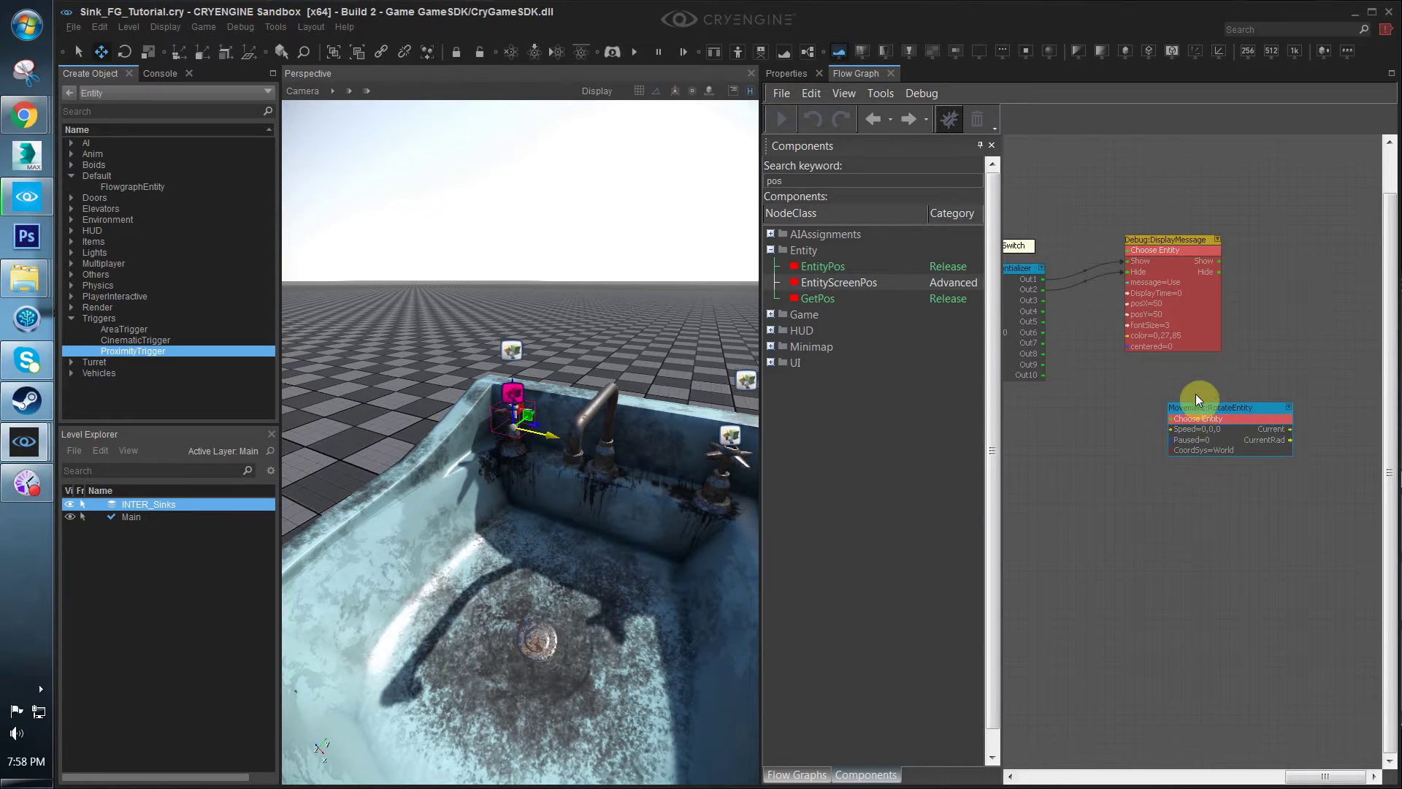
left_click(1193, 389)
middle_click_drag(1184, 380, 1223, 405)
left_click_drag(1285, 448, 1249, 427)
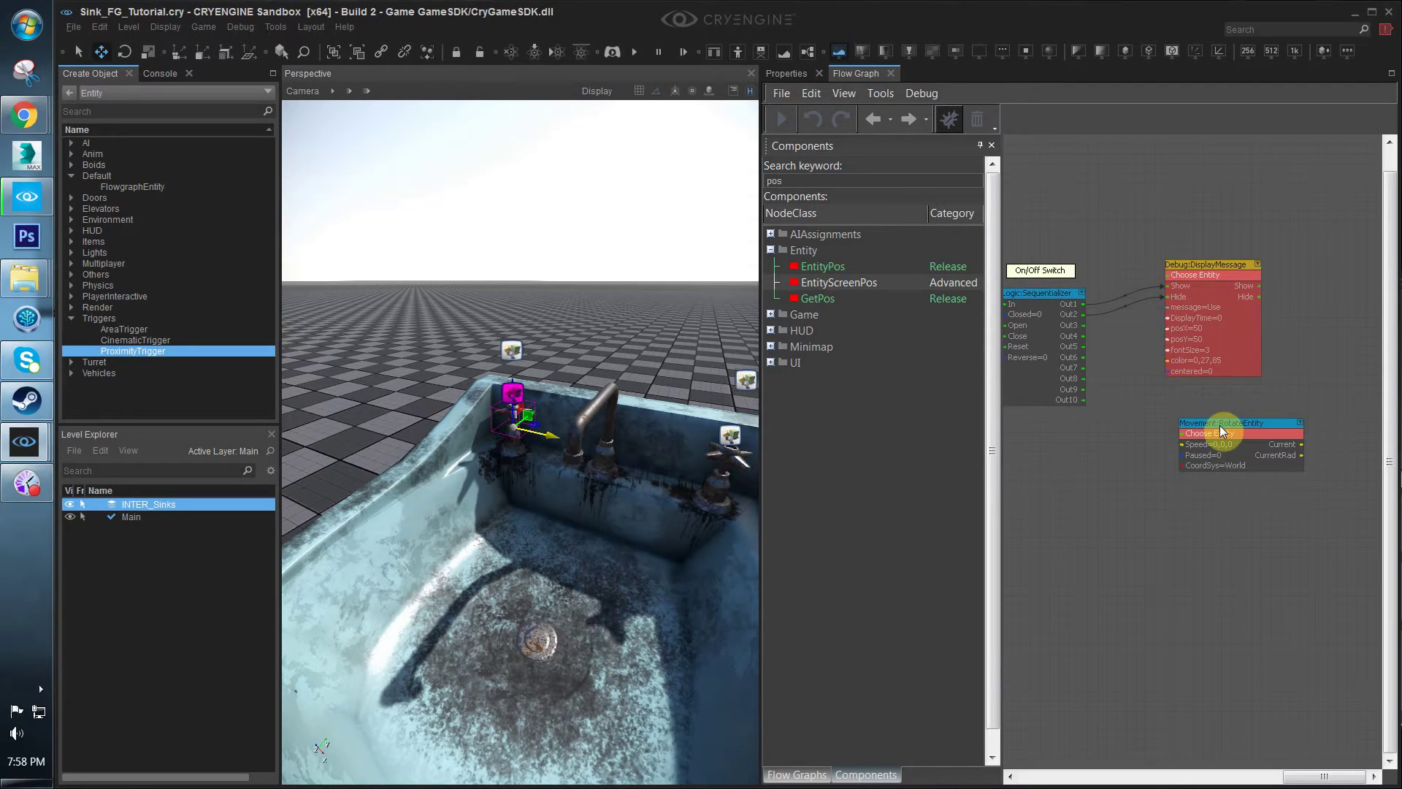
key("Delete")
Add a Movement:RotateEntityToEx node and place it just below the display message driven by the On/Off Switch
right_click(1129, 461)
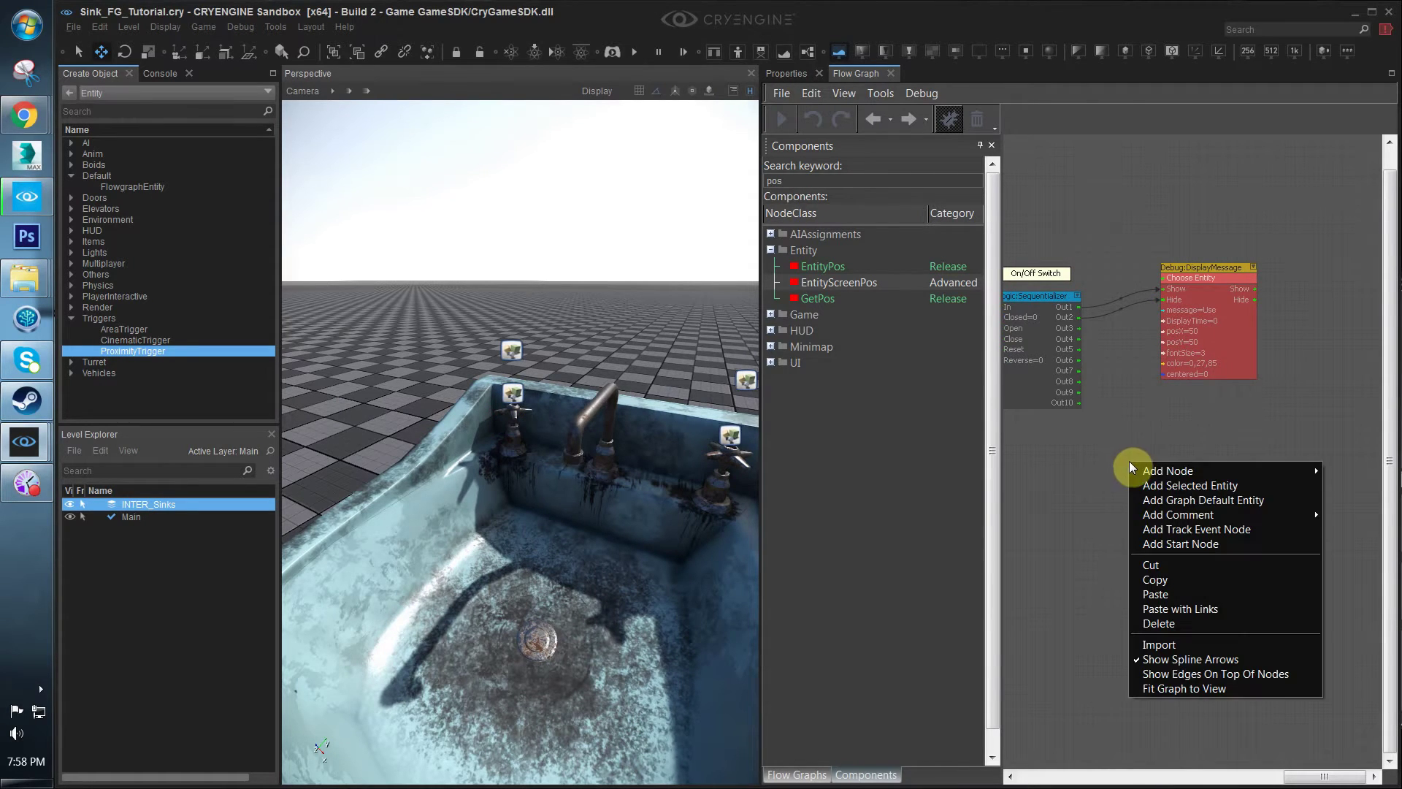
mouse_move(1133, 471)
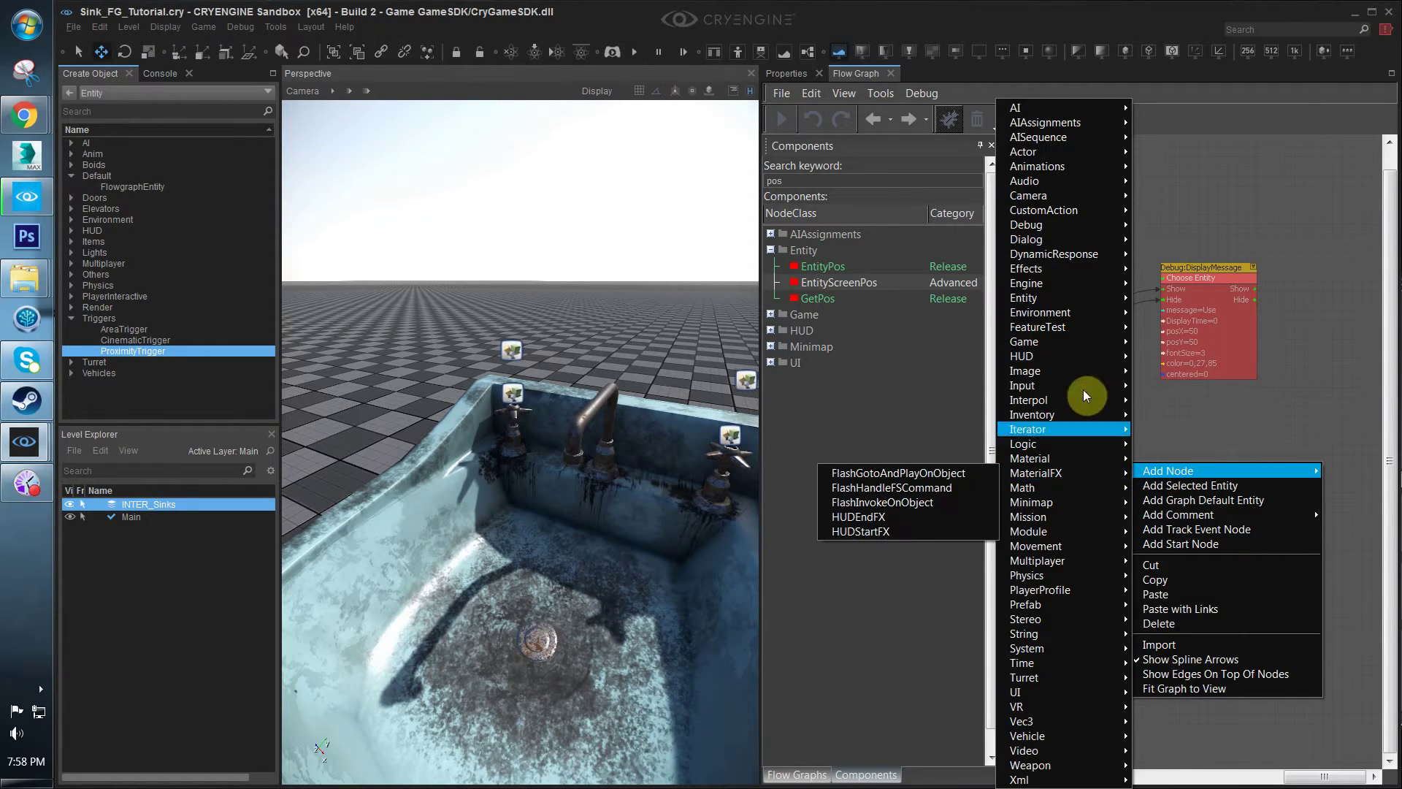
mouse_move(1080, 548)
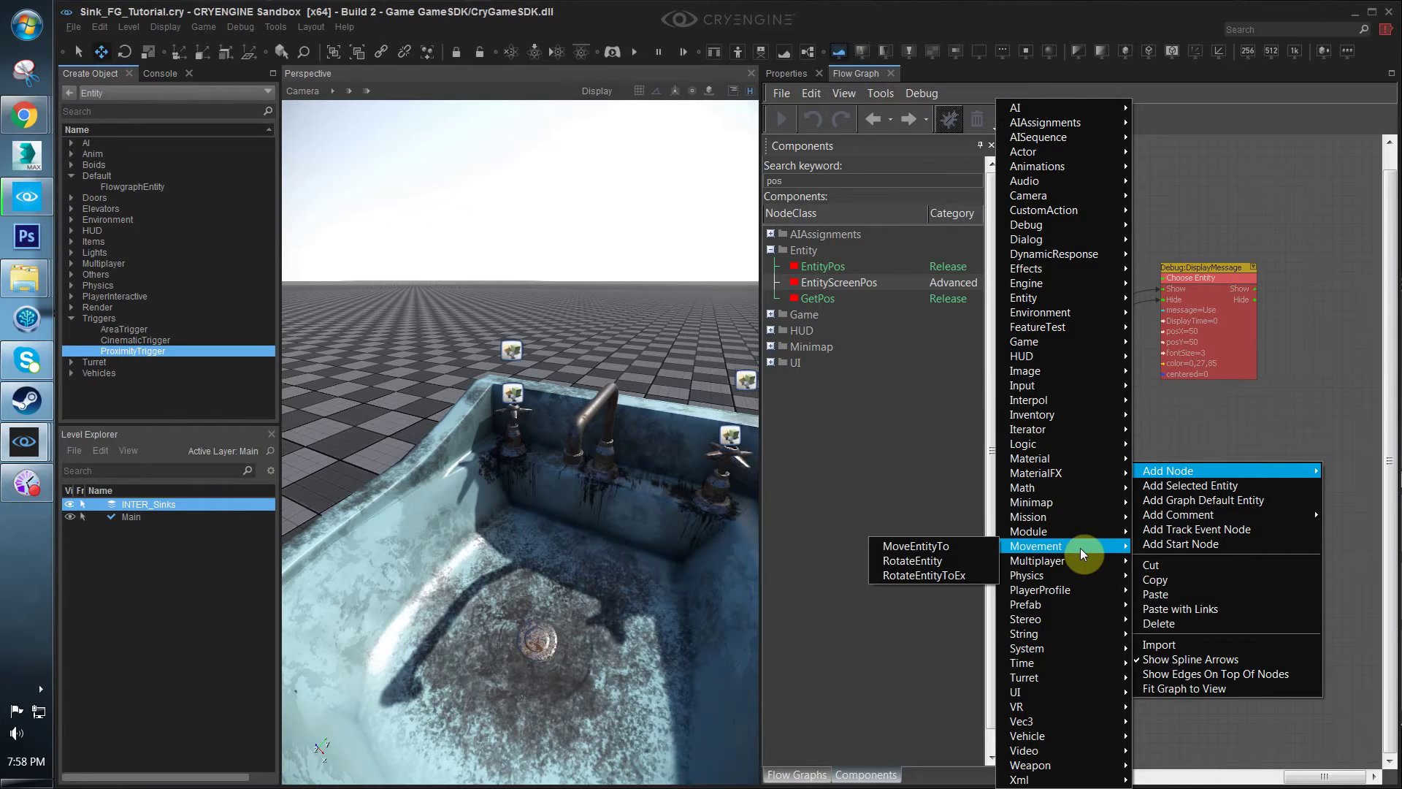
left_click(937, 576)
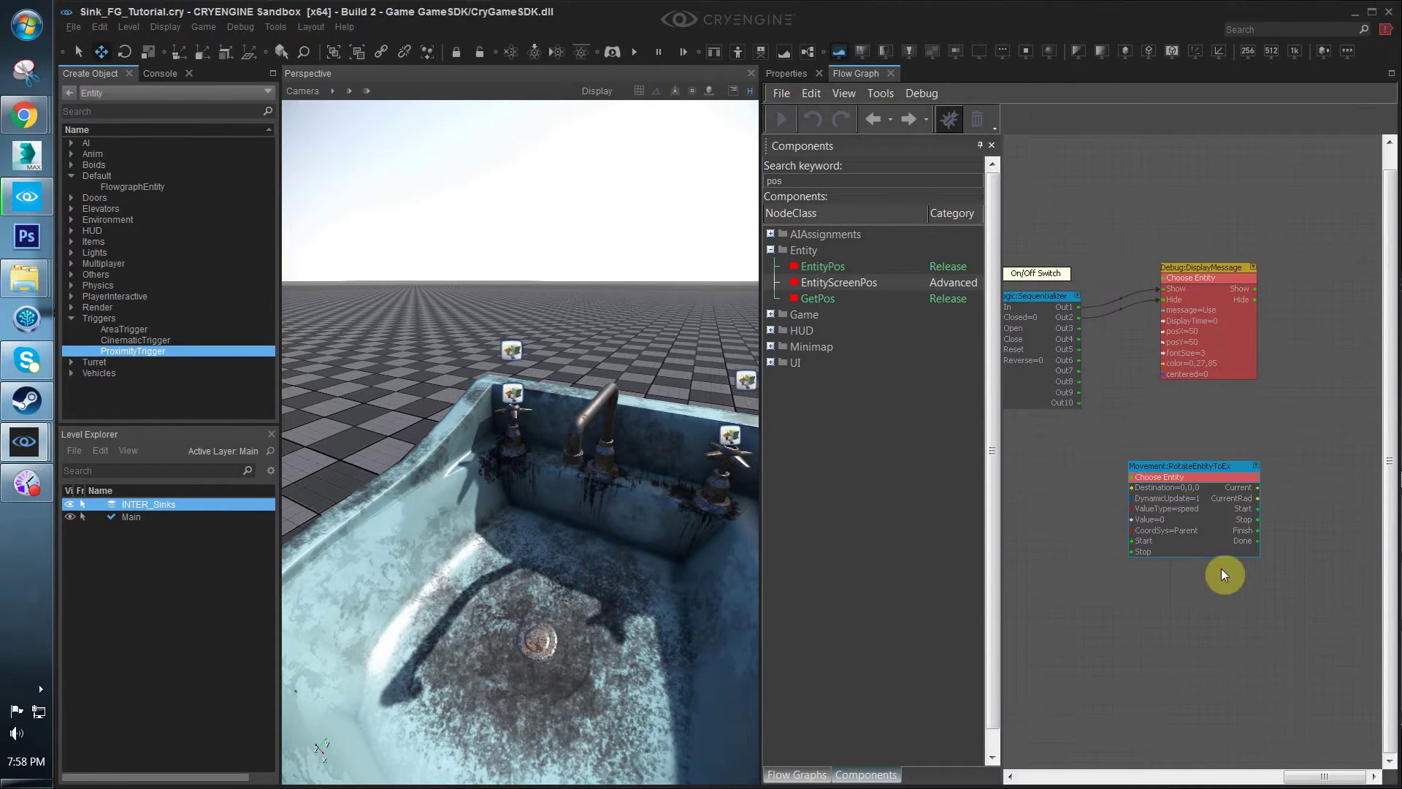
left_click_drag(1207, 471, 1237, 412)
left_click(1107, 449)
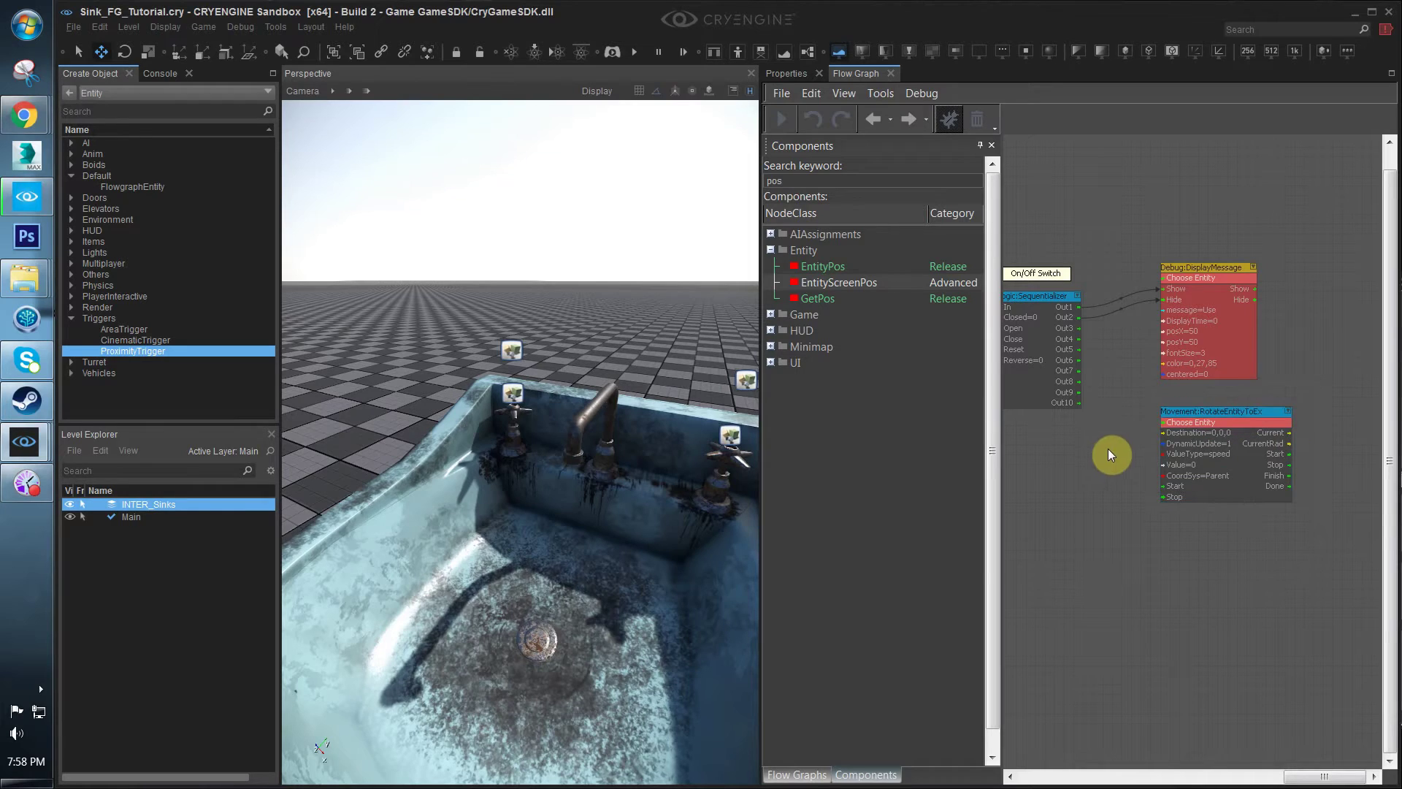
Delete the Debug:DisplayMessage node linked to the On/Off Switch and move the RotateEntityToEx node farther from the sequencer
scroll(1172, 411, "down", 2)
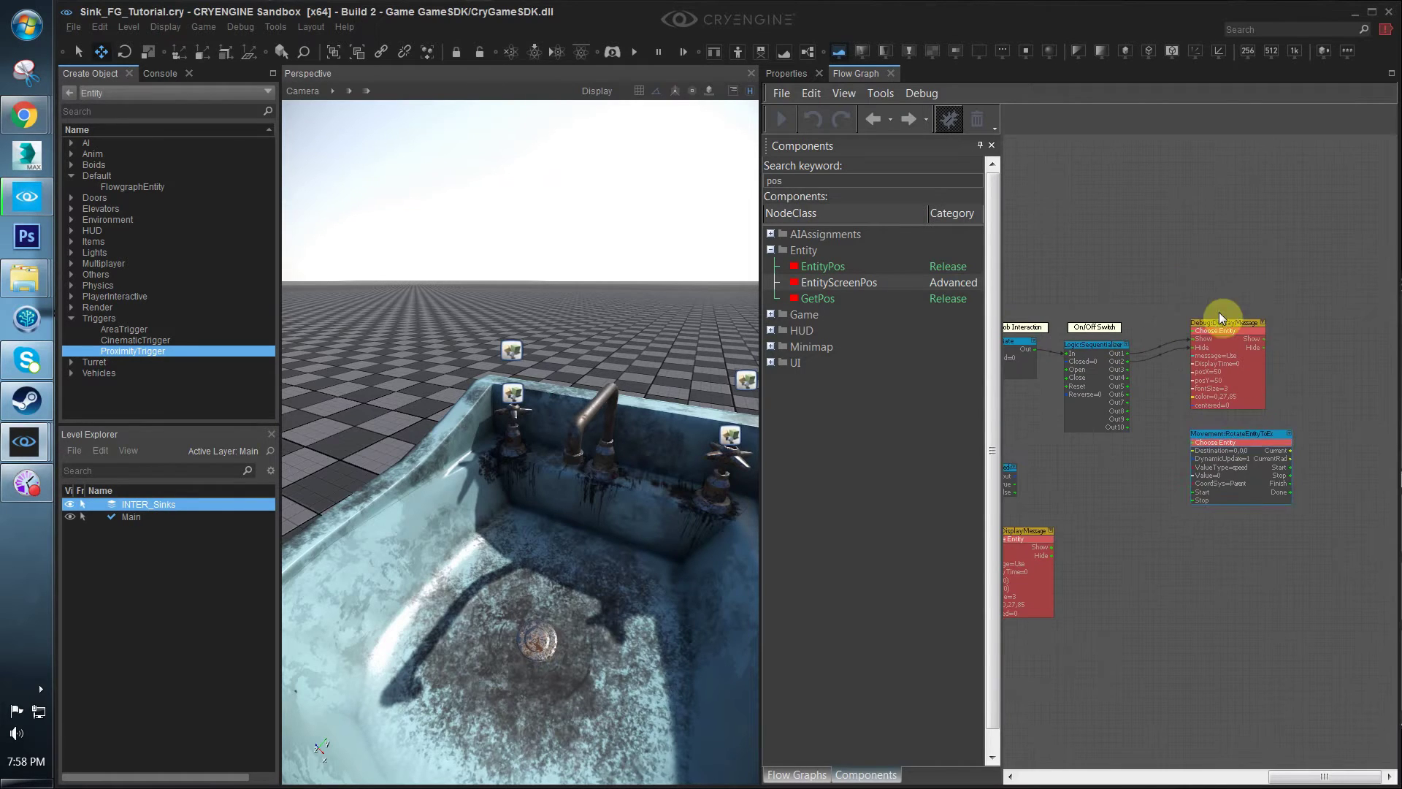
key("Delete")
left_click_drag(1230, 440, 1371, 315)
left_click_drag(1146, 343, 1177, 263)
Add an Interpol:Float node between the On/Off Switch sequencer and the RotateEntityToEx node
right_click_drag(1209, 332, 1155, 356)
type("q")
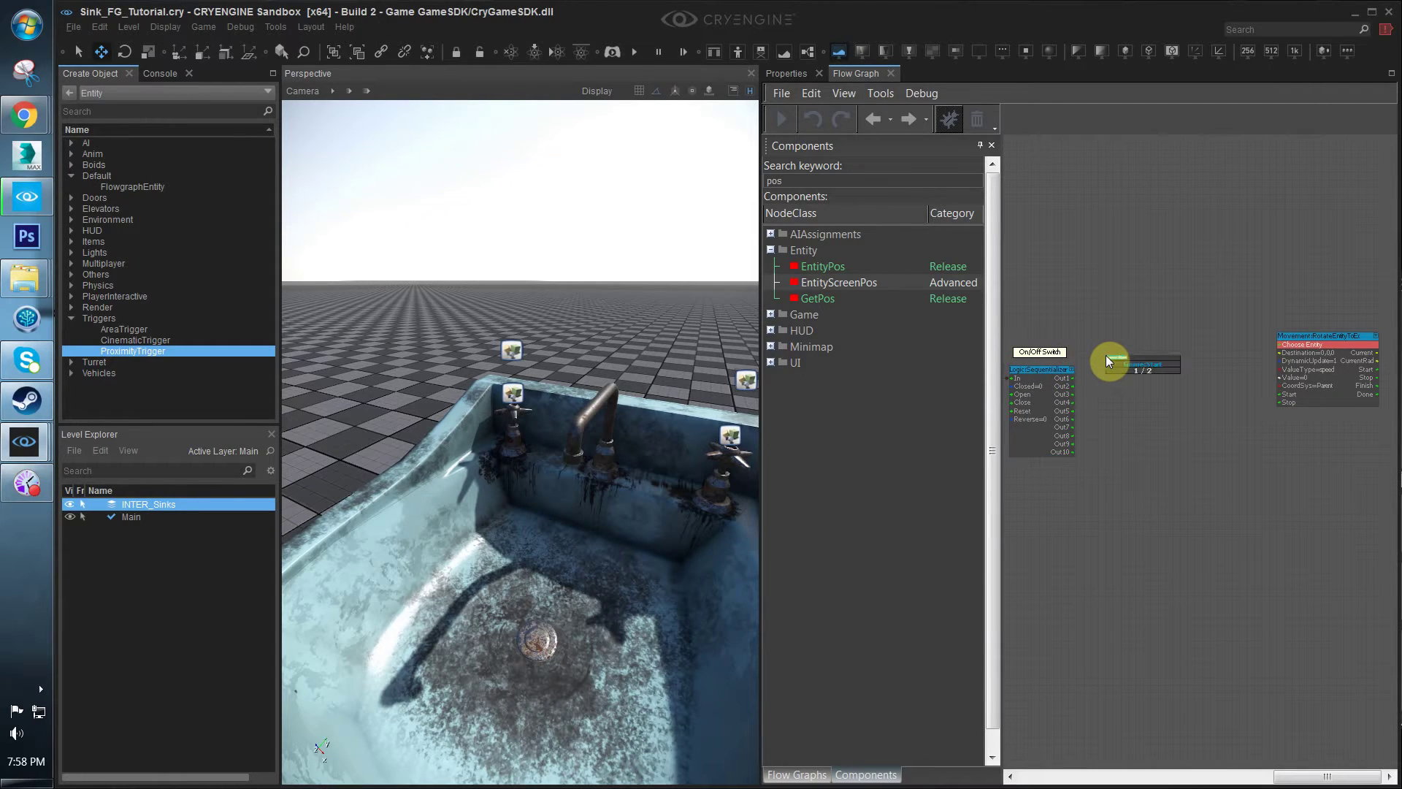
type("int")
key("BackSpace")
key("BackSpace")
key("BackSpace")
key("BackSpace")
type("a:interp")
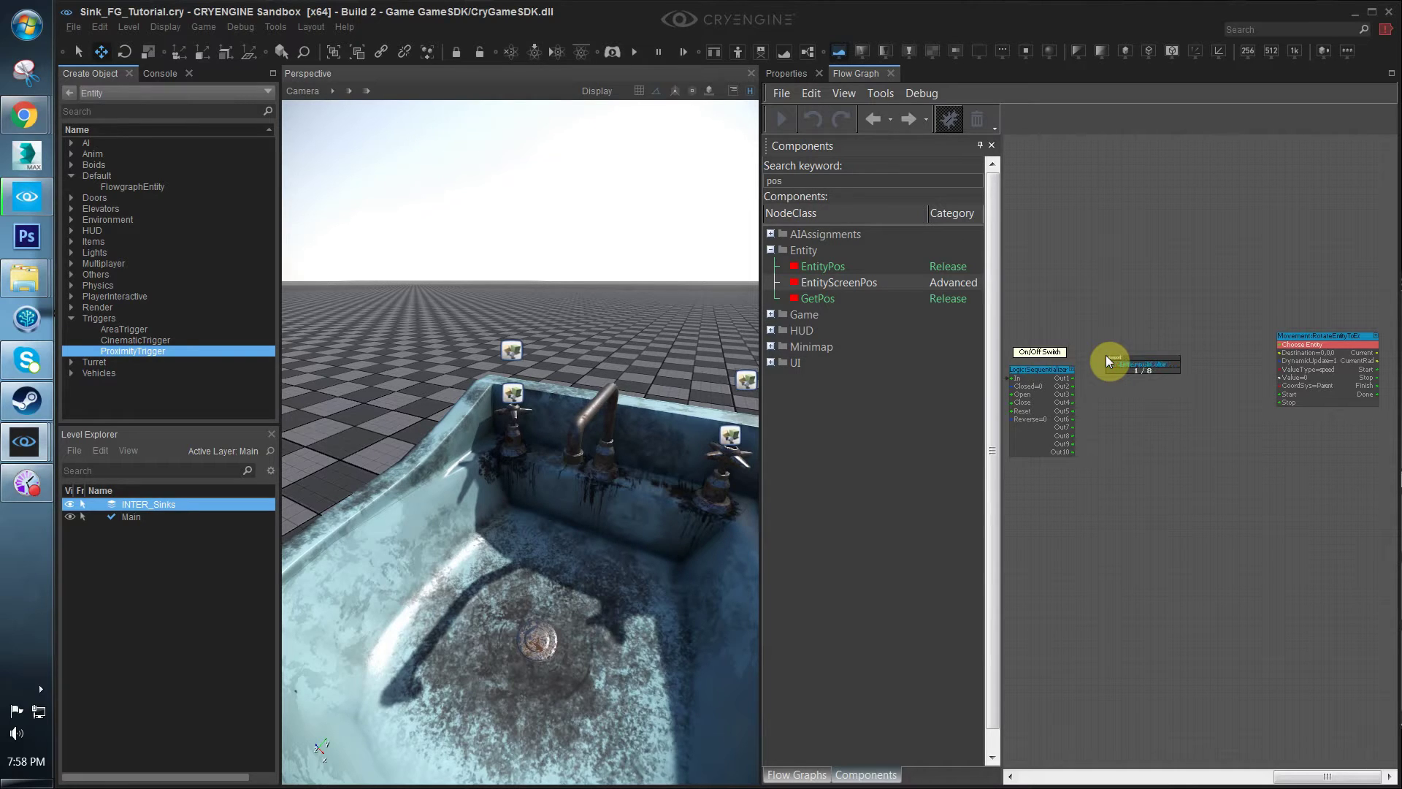
key("Return")
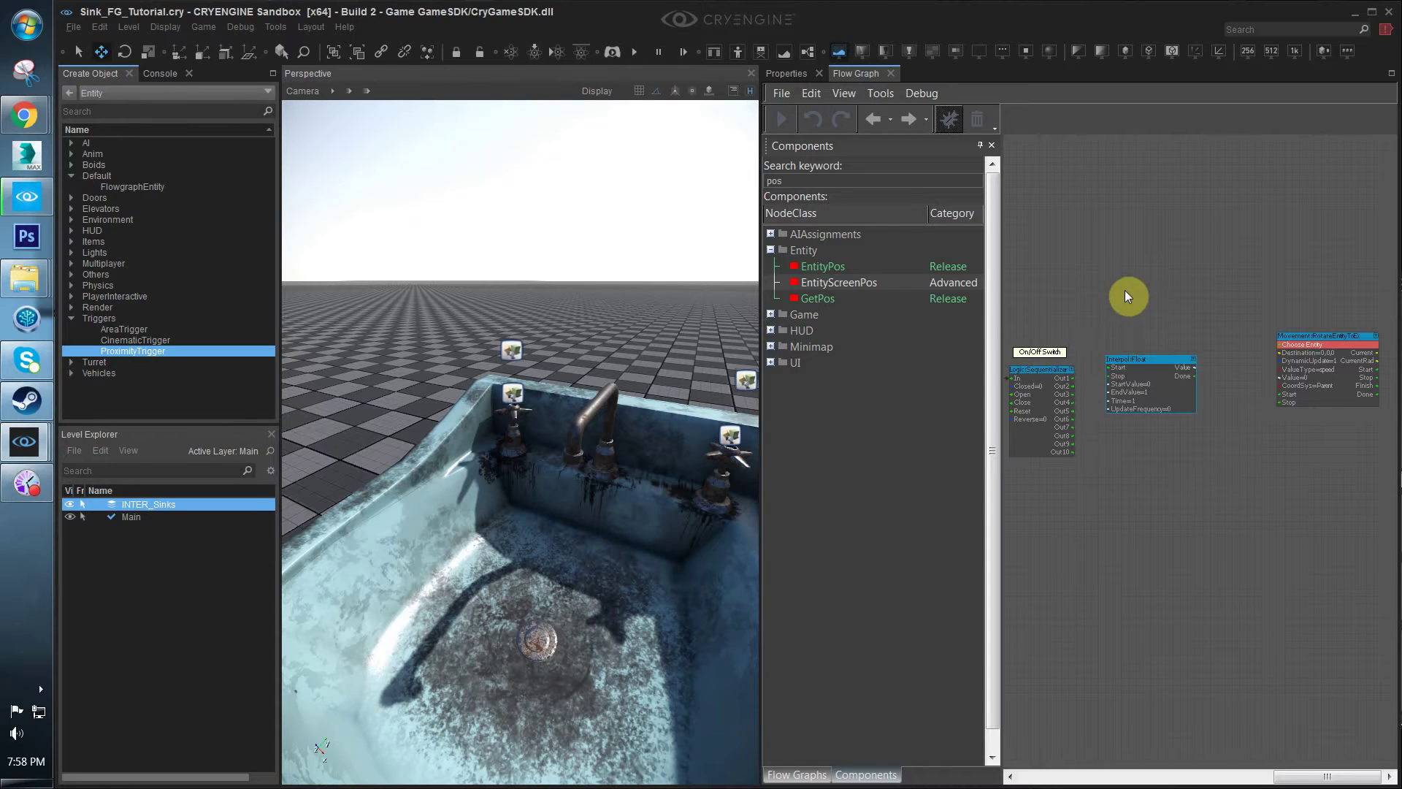
Connect the On/Off Switch sequencer's Out1 to the Interpol:Float node's Start input and adjust the Interpol:Float node's position
scroll(1102, 344, "up", 1)
left_click_drag(1067, 384, 1148, 368)
left_click(1252, 369)
middle_click_drag(1212, 389, 1186, 392)
left_click_drag(1131, 362, 1153, 346)
middle_click_drag(1058, 396, 1105, 386)
middle_click_drag(1317, 436, 1212, 430)
left_click(1194, 420)
scroll(1102, 376, "up", 1)
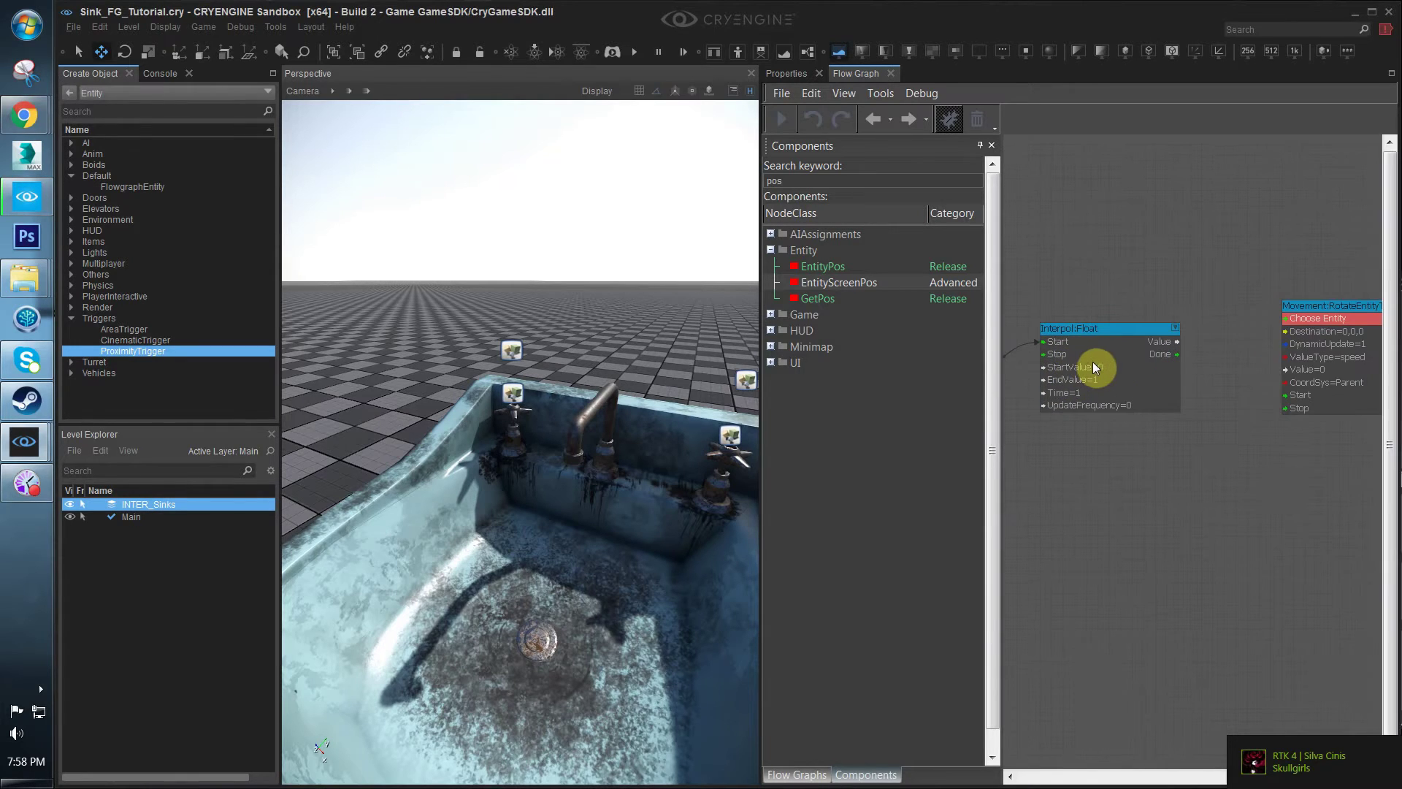
Set the Interpol:Float node's StartValue to 0.5 and its EndValue to 50
left_click(1102, 365)
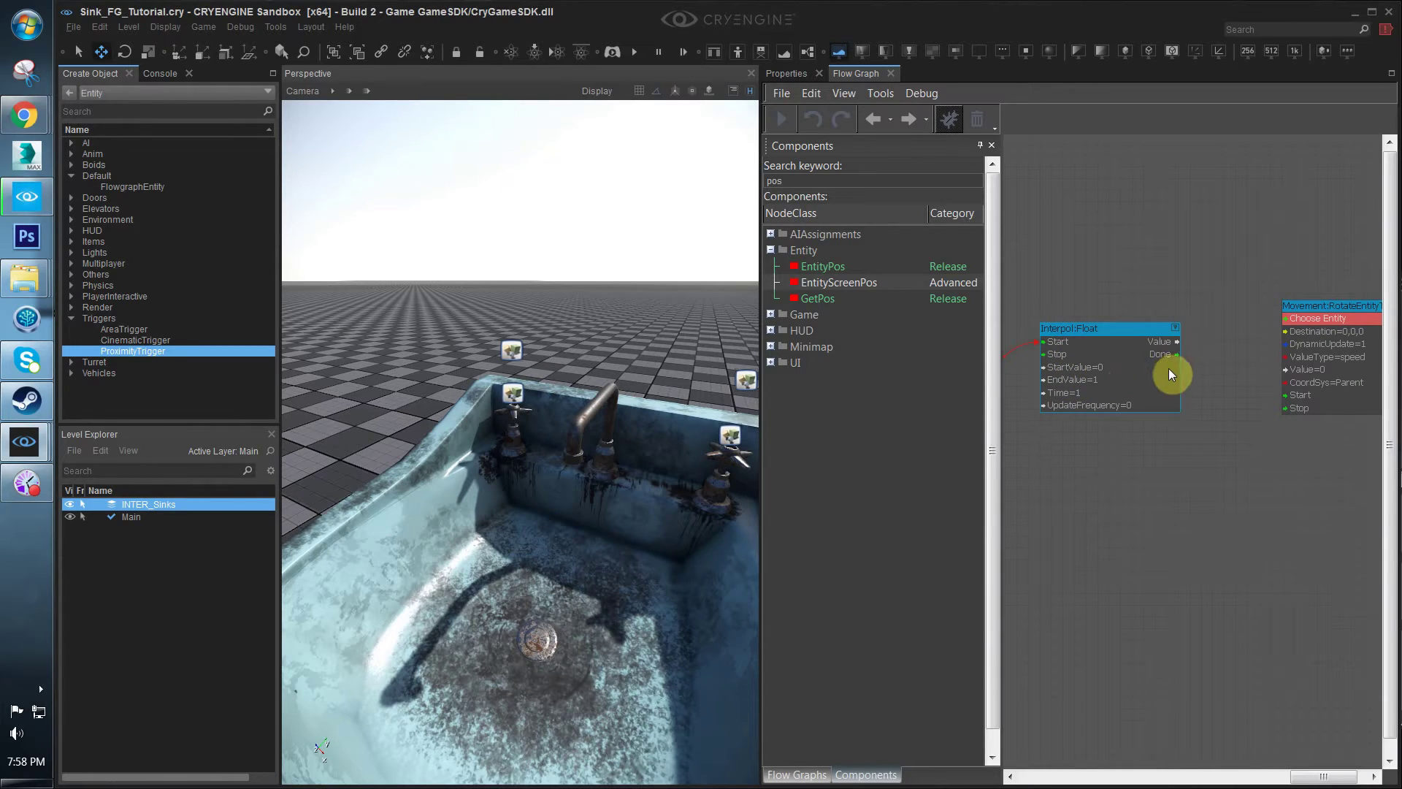
scroll(1101, 366, "up", 3)
double_click(1101, 367)
type(".5")
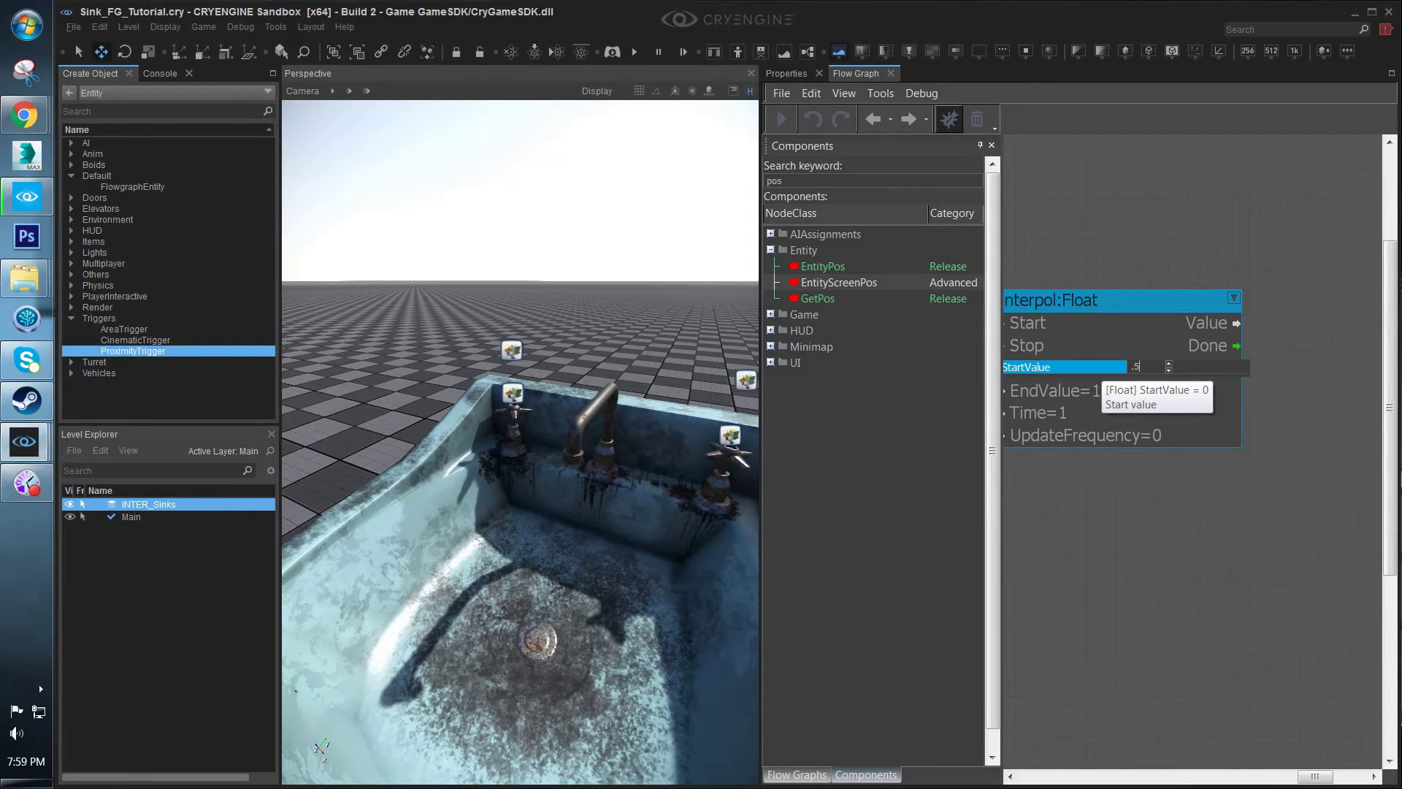
key("Return")
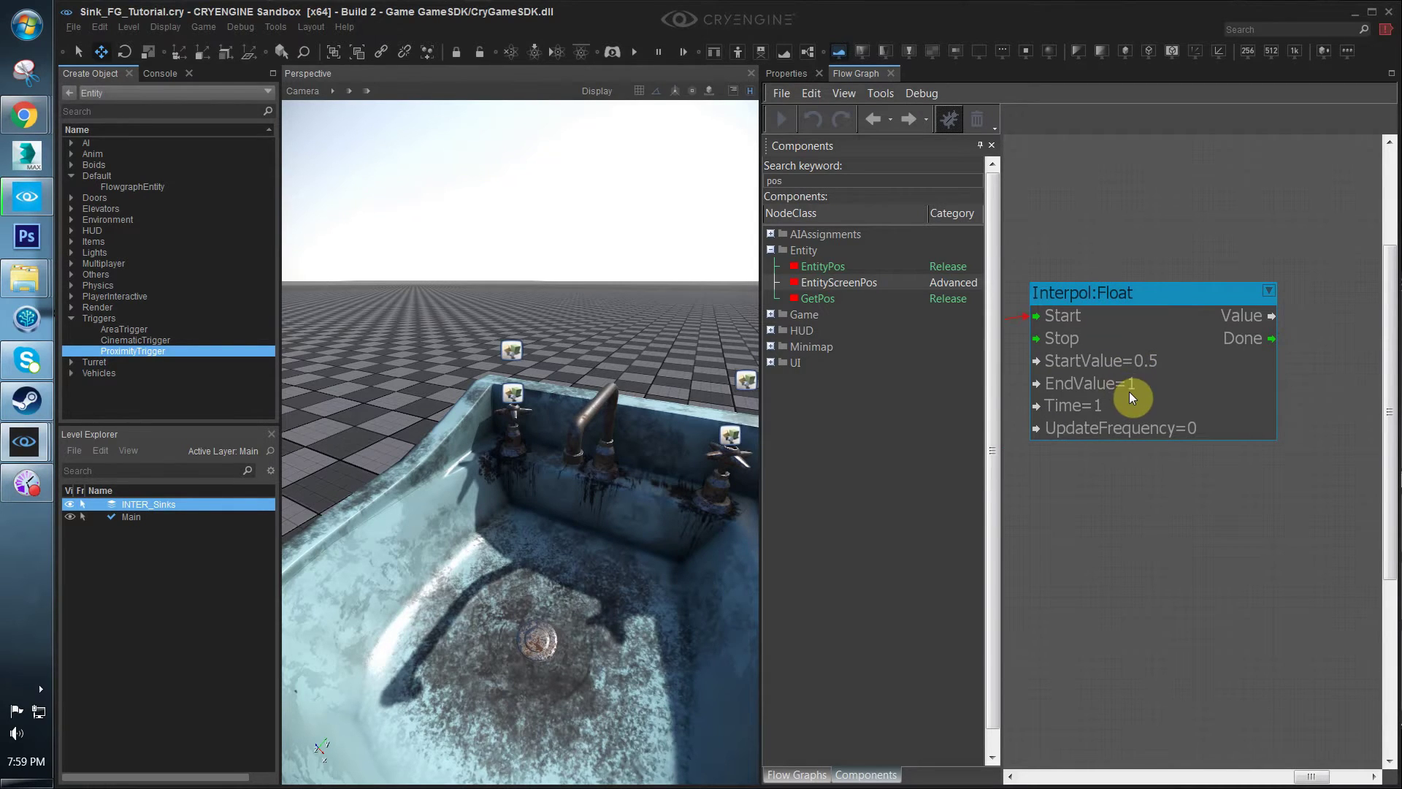
double_click(1133, 384)
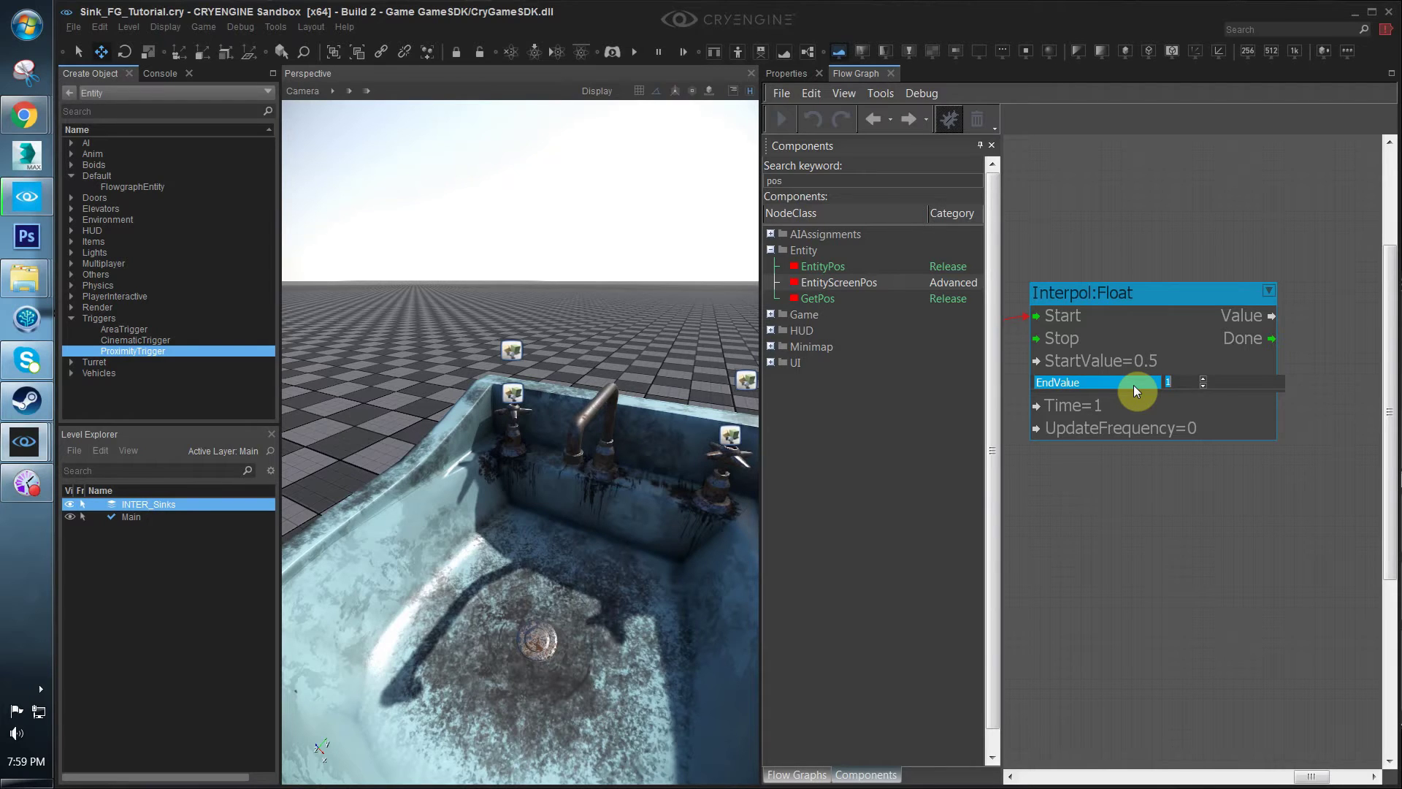
type("50")
key("Return")
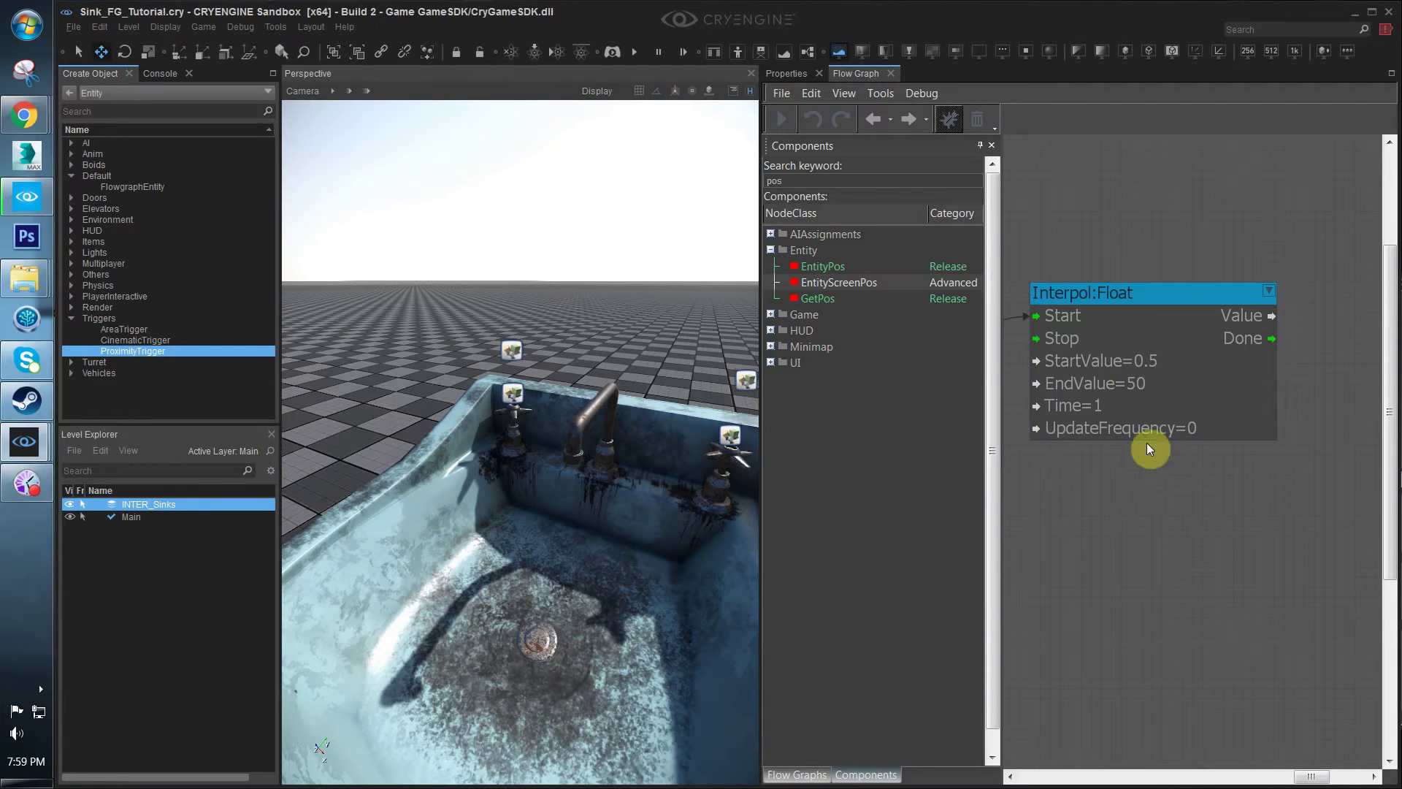
Add a Logic:Any node that links Interpol:Float's Value output to RotateEntityToEx's Value input, and space the nodes apart
scroll(1146, 442, "down", 4)
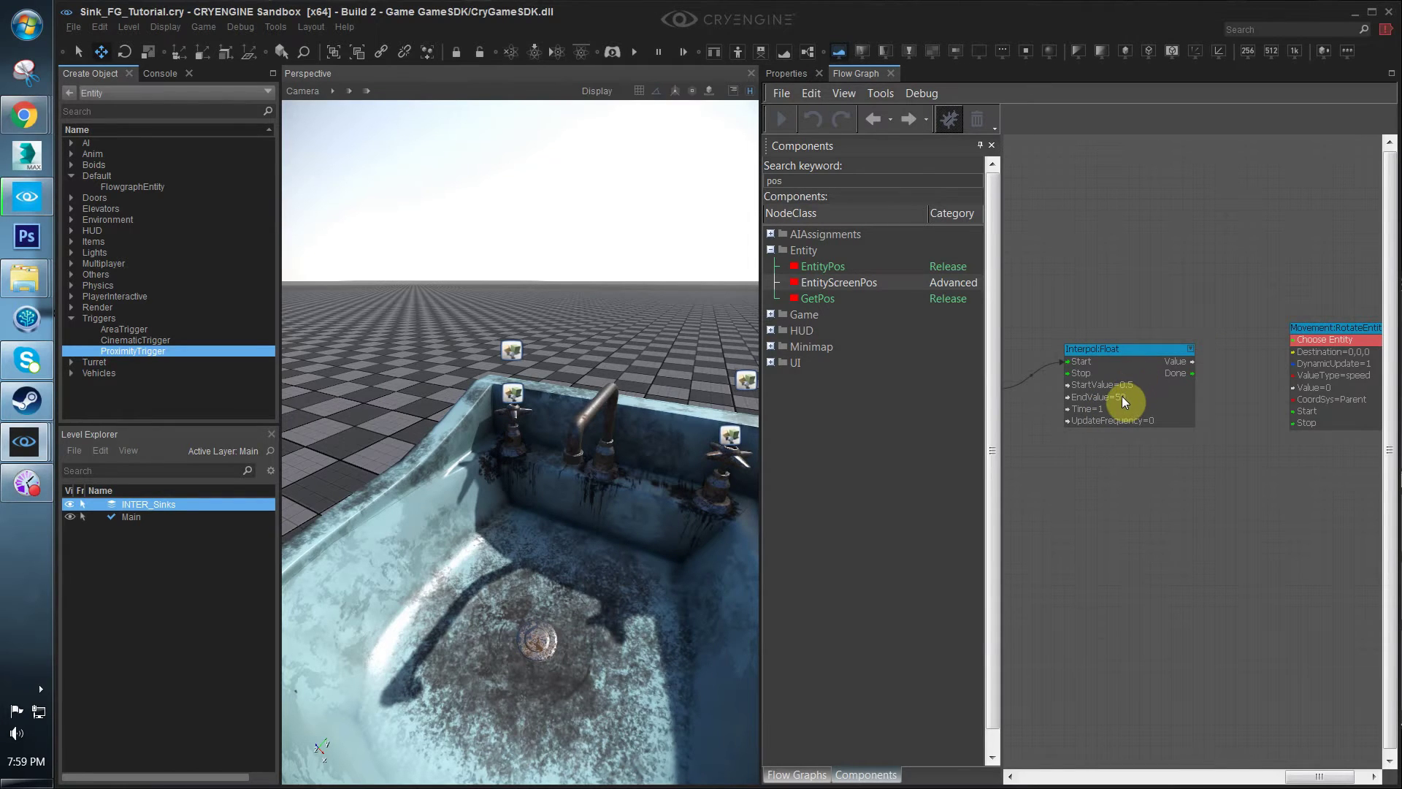
type("q")
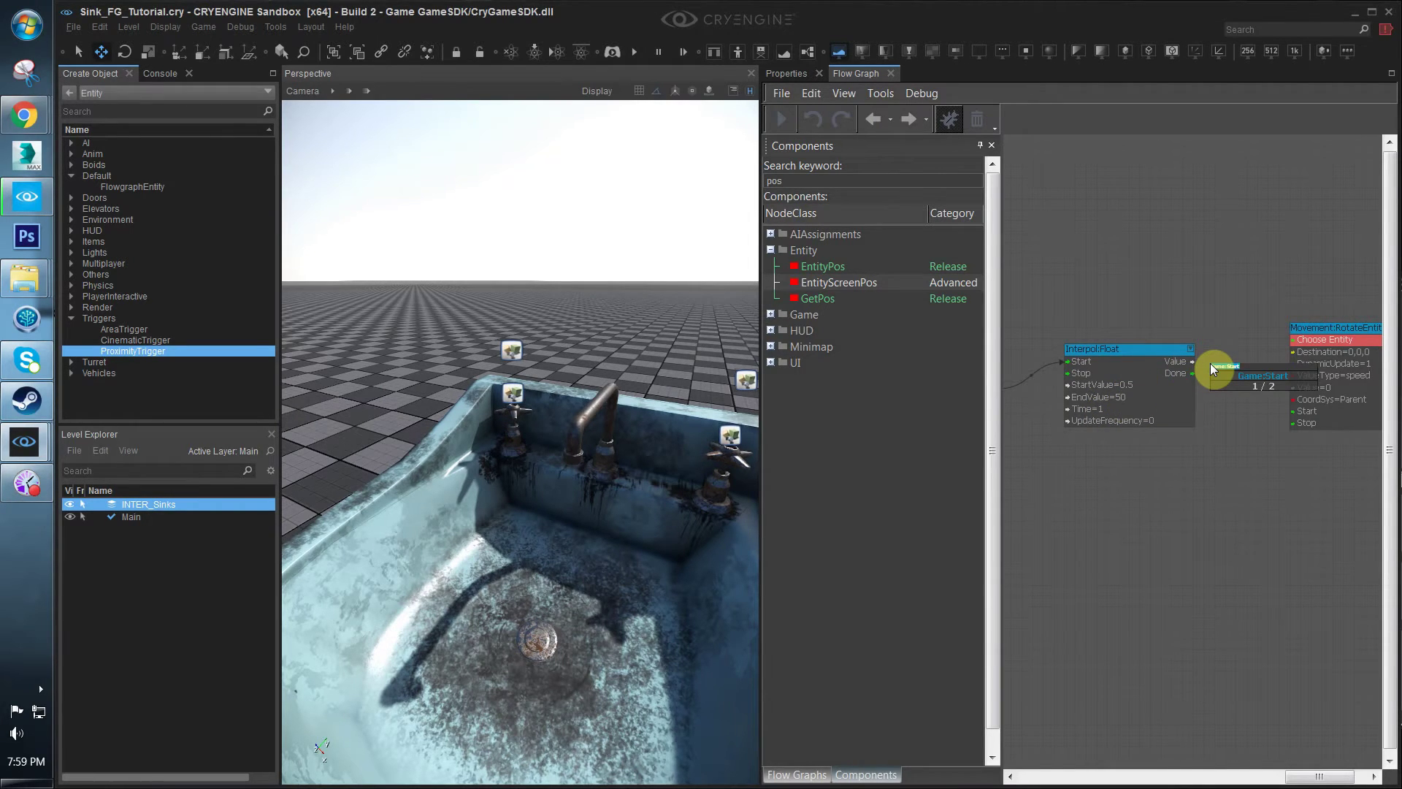
type("any")
key("Return")
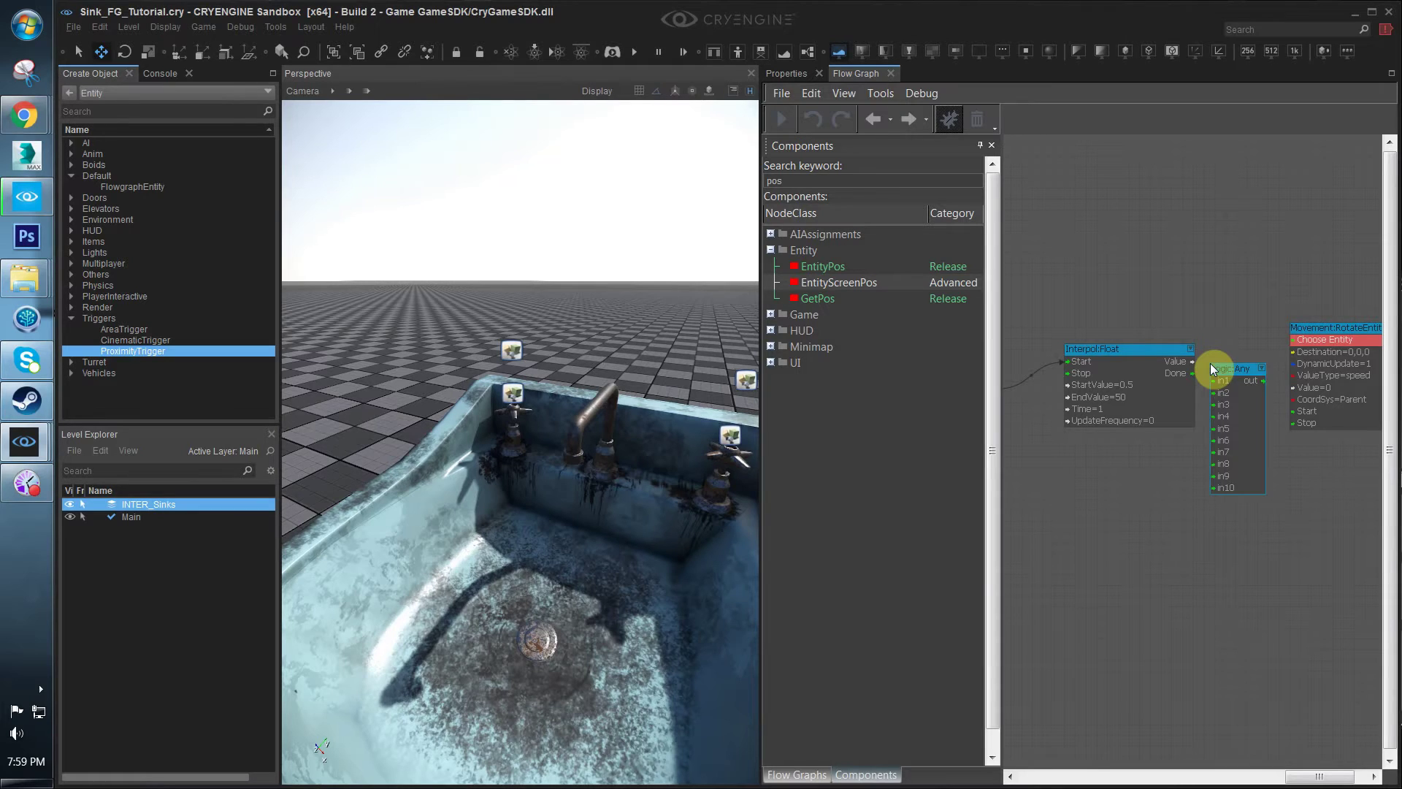
left_click_drag(1272, 394, 1225, 377)
left_click_drag(1131, 341, 1105, 346)
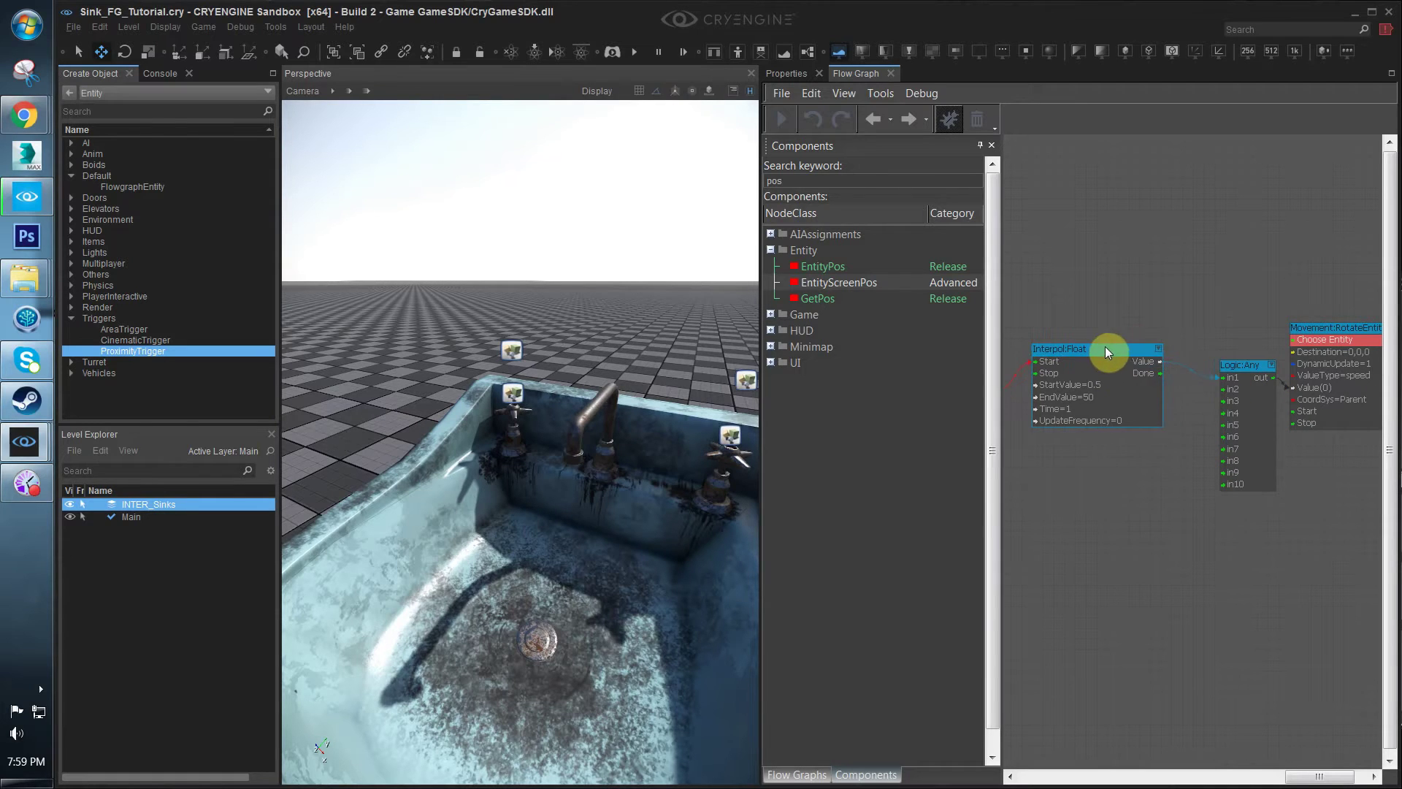
left_click_drag(1234, 365, 1224, 365)
left_click(1247, 316)
right_click_drag(1245, 312, 1160, 292)
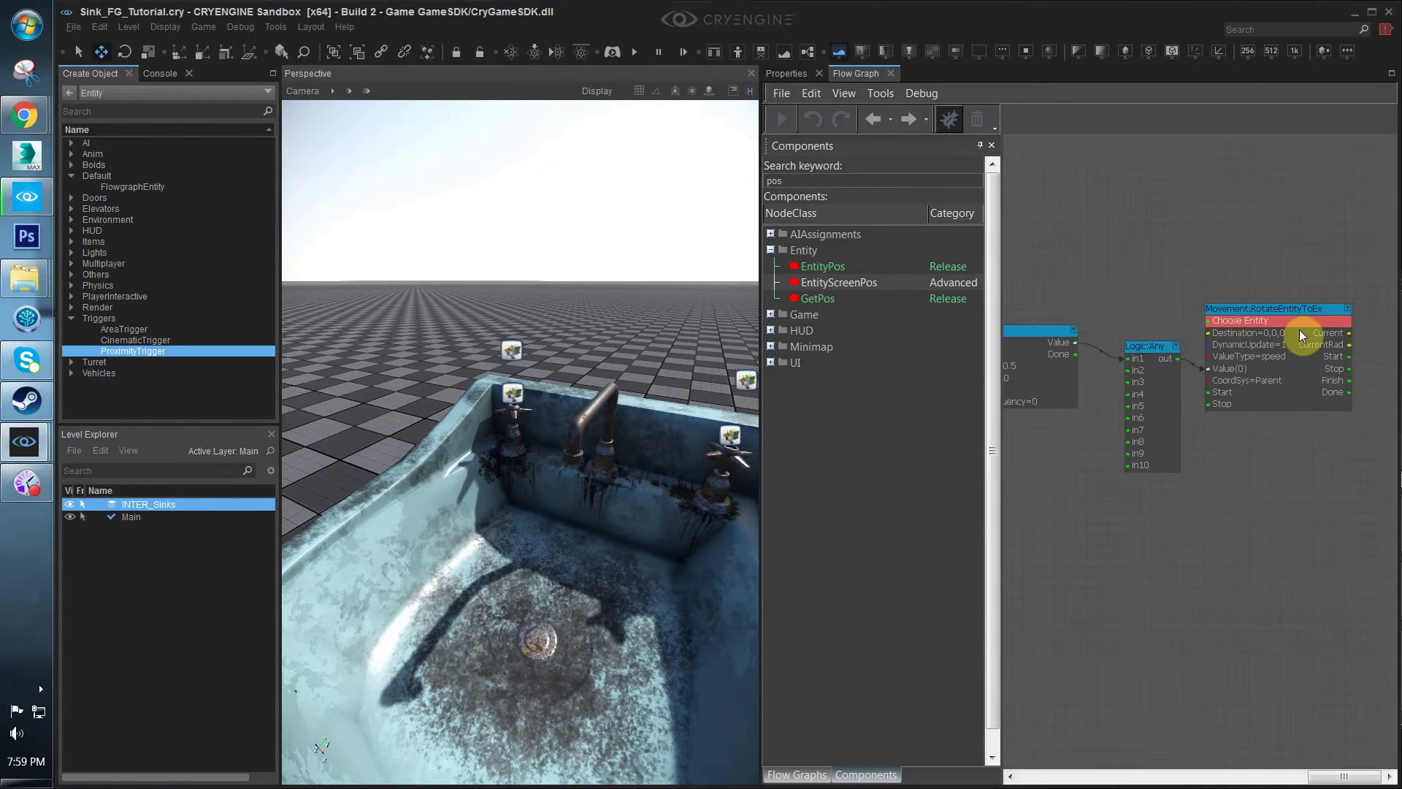
Set the RotateEntityToEx node's Destination to 0,0,90
scroll(1299, 330, "up", 2)
double_click(1279, 334)
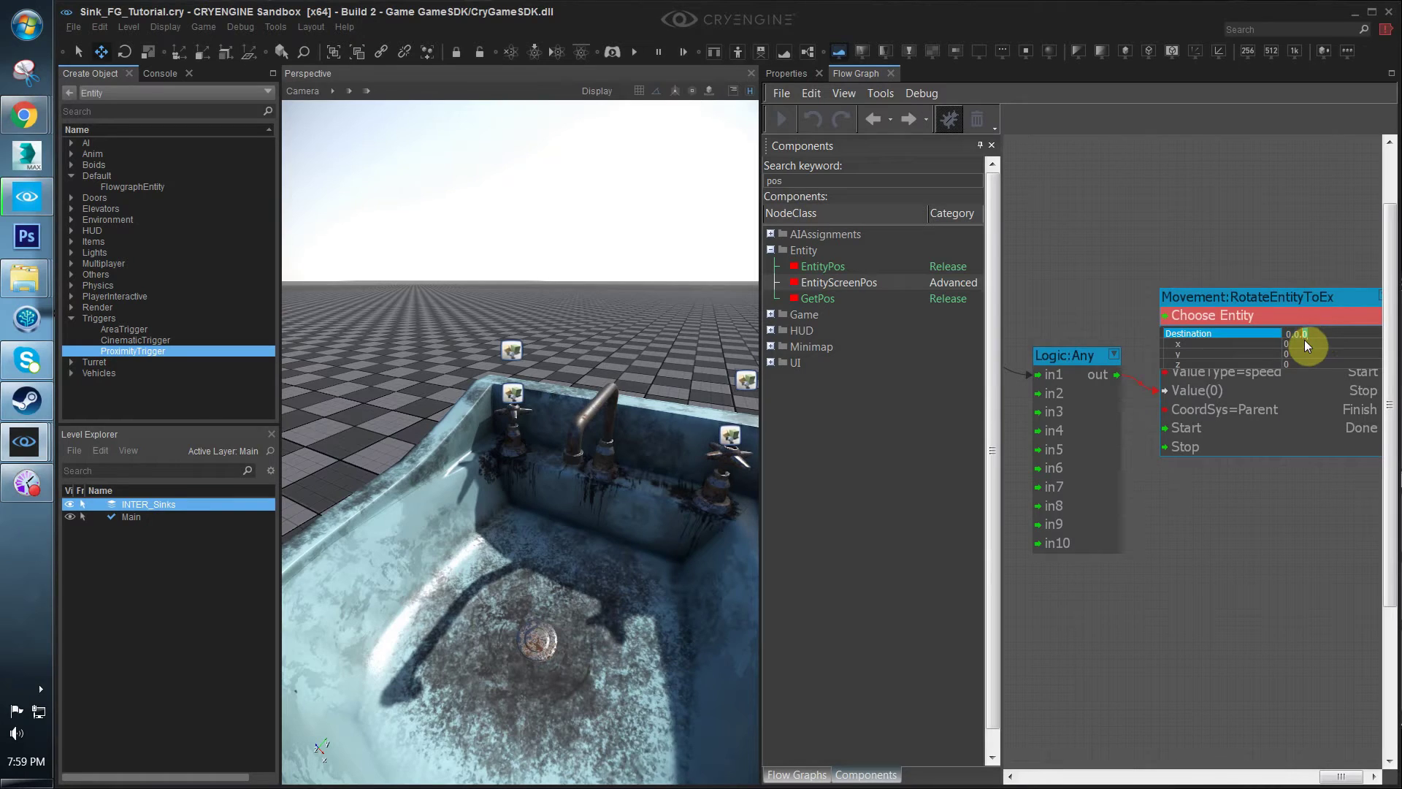
type("90")
key("Return")
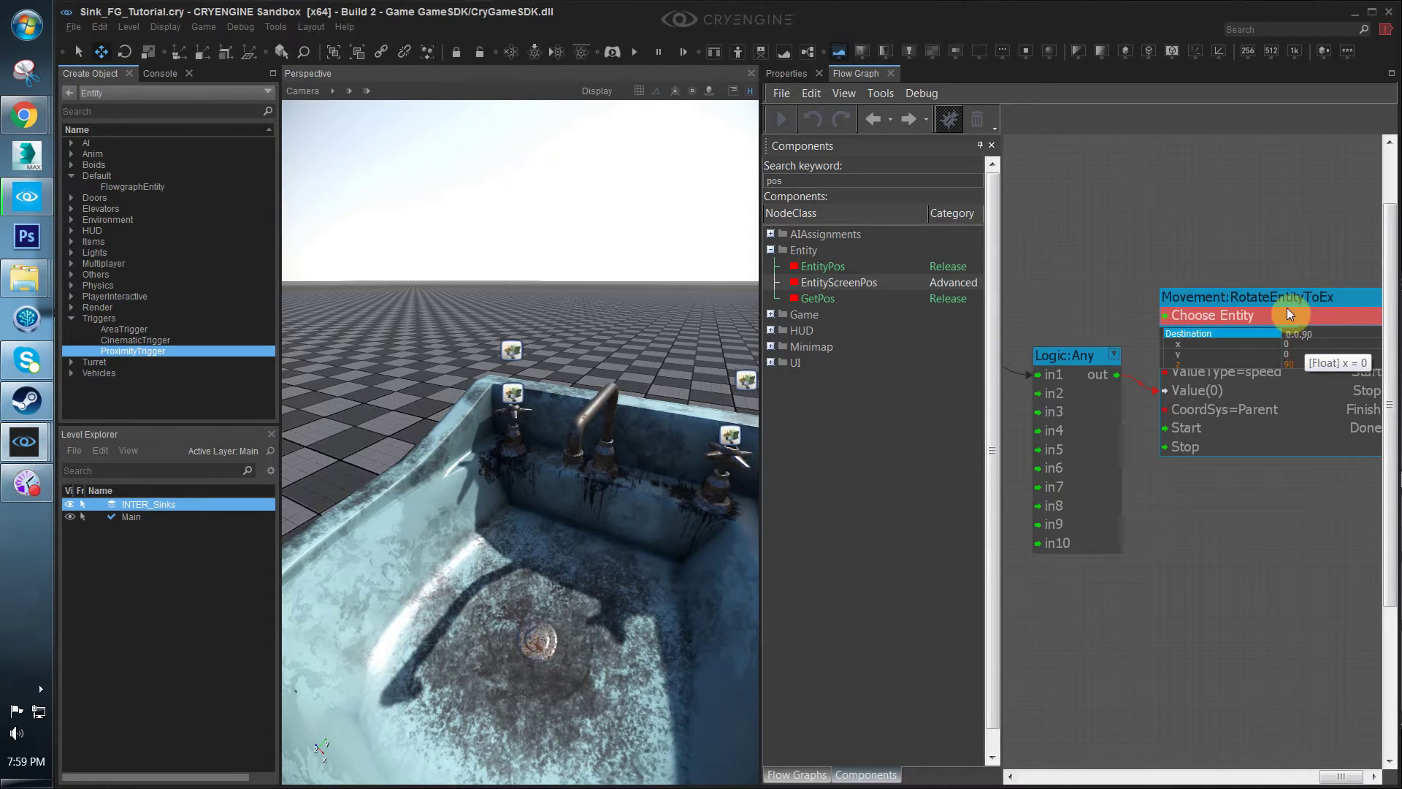
Change the RotateEntityToEx node's CoordSys to Local
right_click_drag(1299, 304, 1151, 299)
double_click(1099, 404)
left_click(1149, 403)
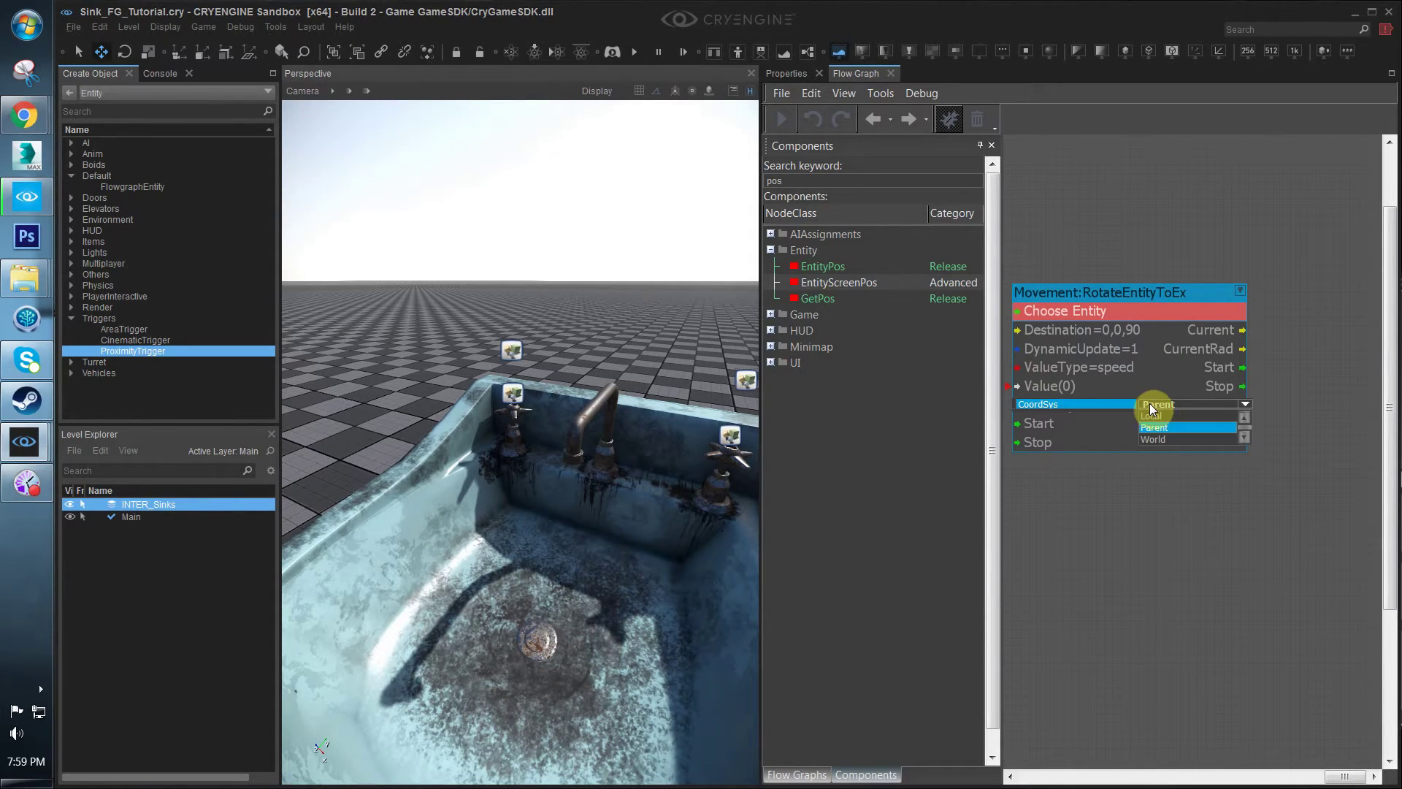
left_click(1150, 405)
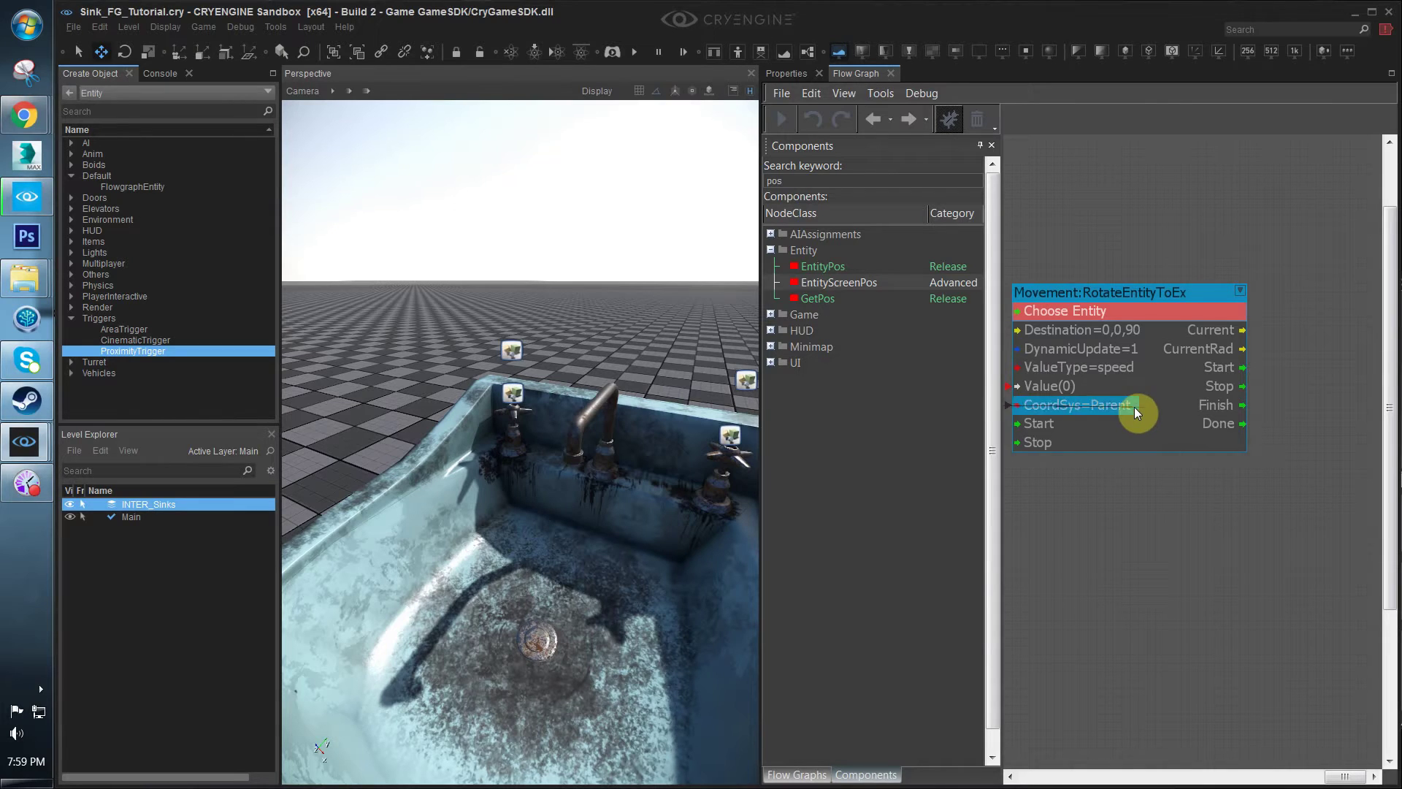
scroll(1145, 405, "up", 2)
double_click(1128, 405)
left_click(1176, 405)
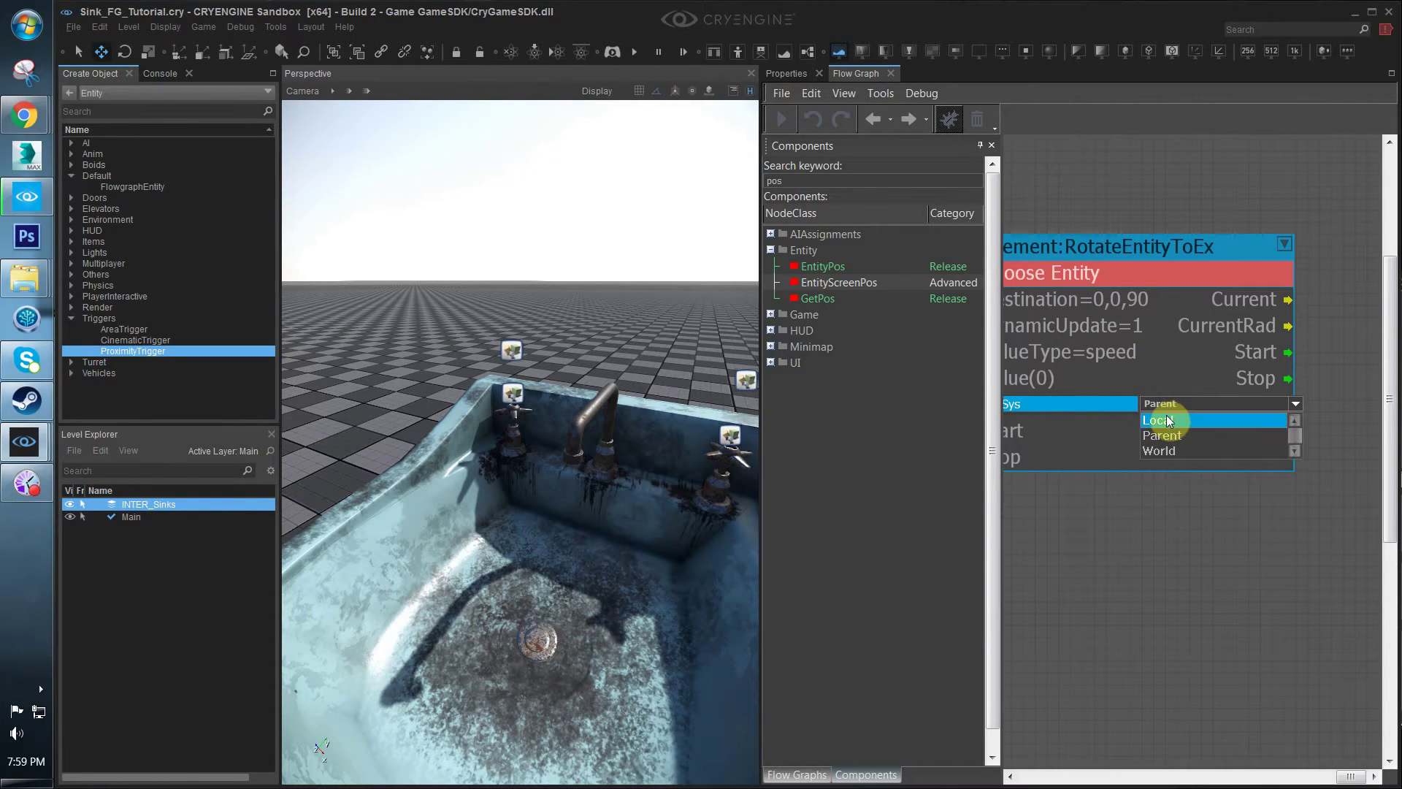
left_click(1169, 412)
Select the Knob_Left entity on the sink, check its transform properties and return to the flow graph
left_click(491, 335)
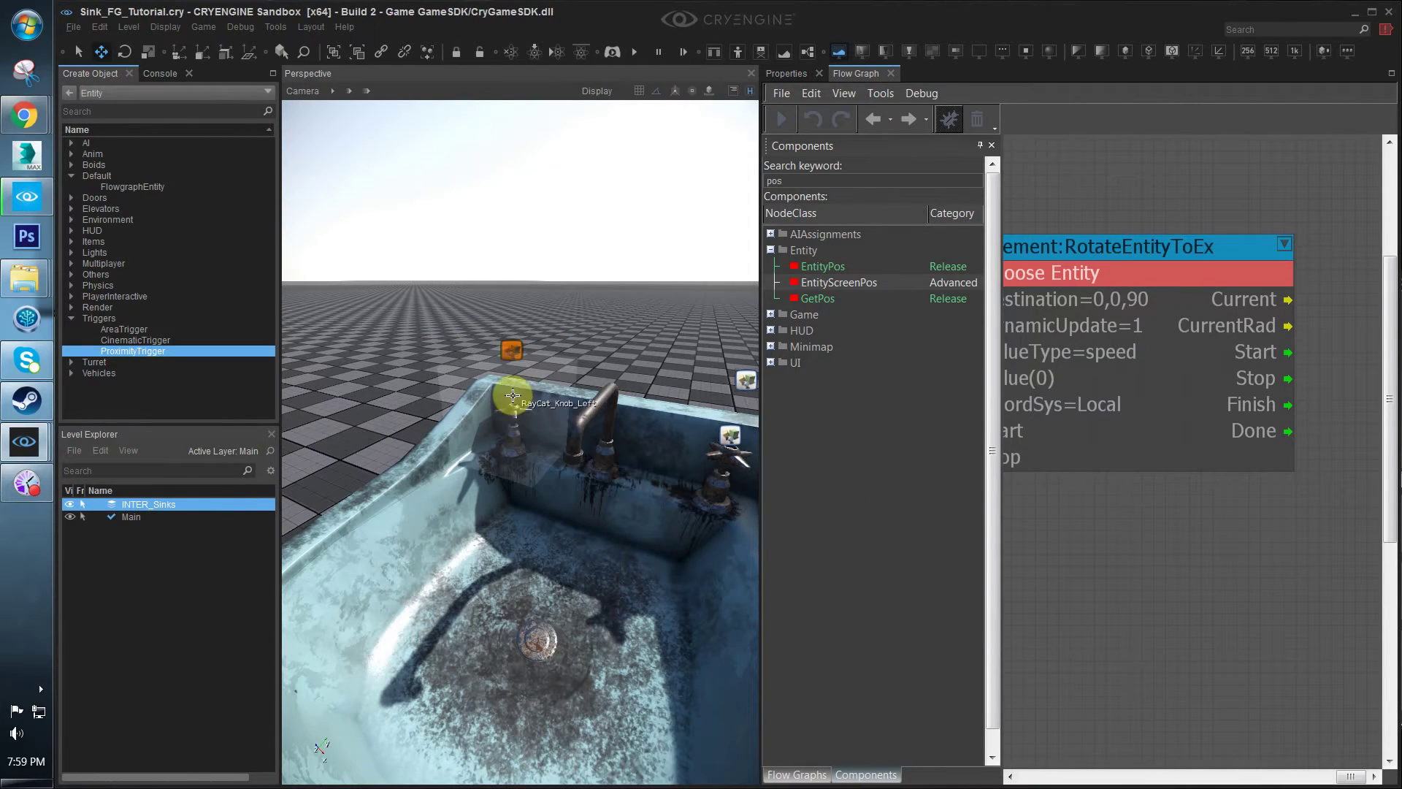
left_click(512, 398)
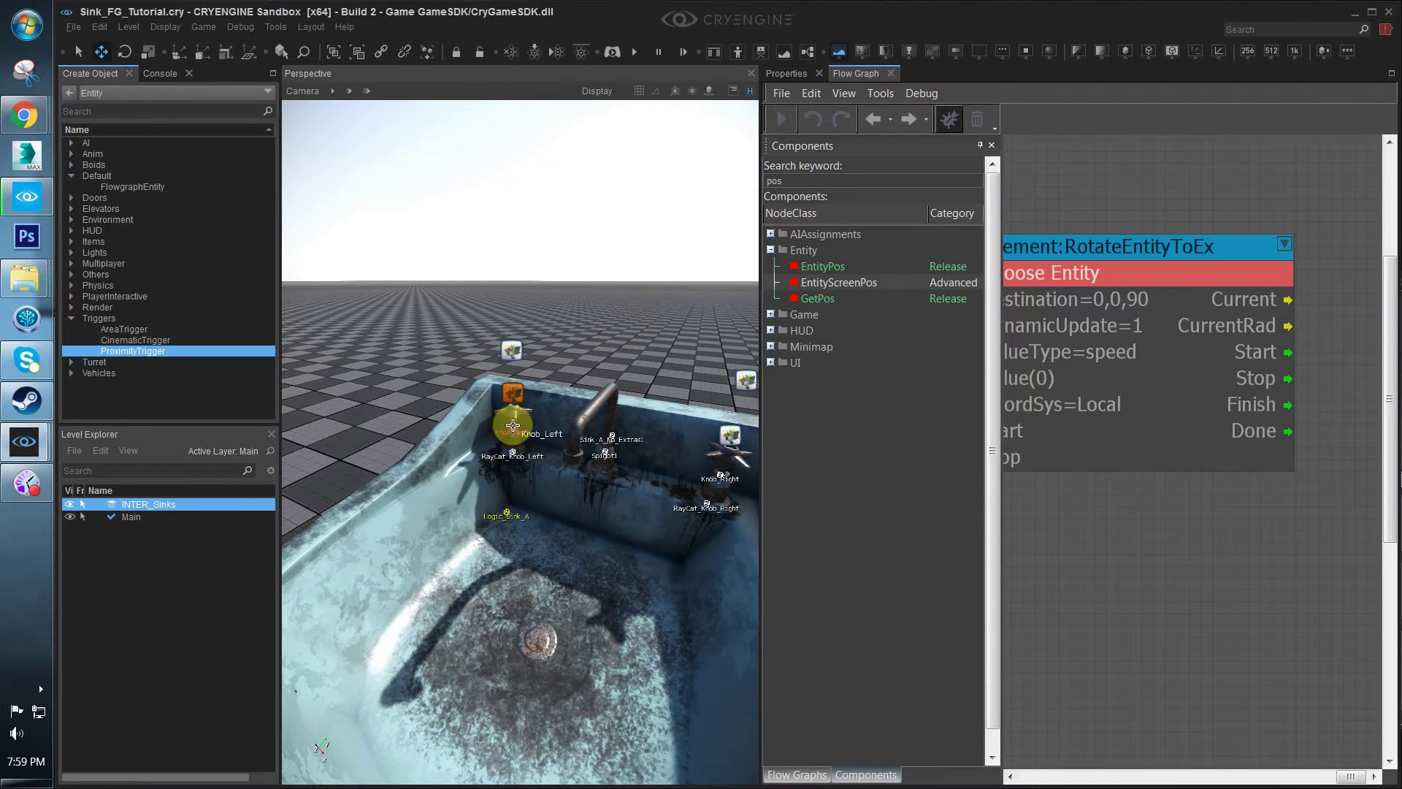
left_click(788, 74)
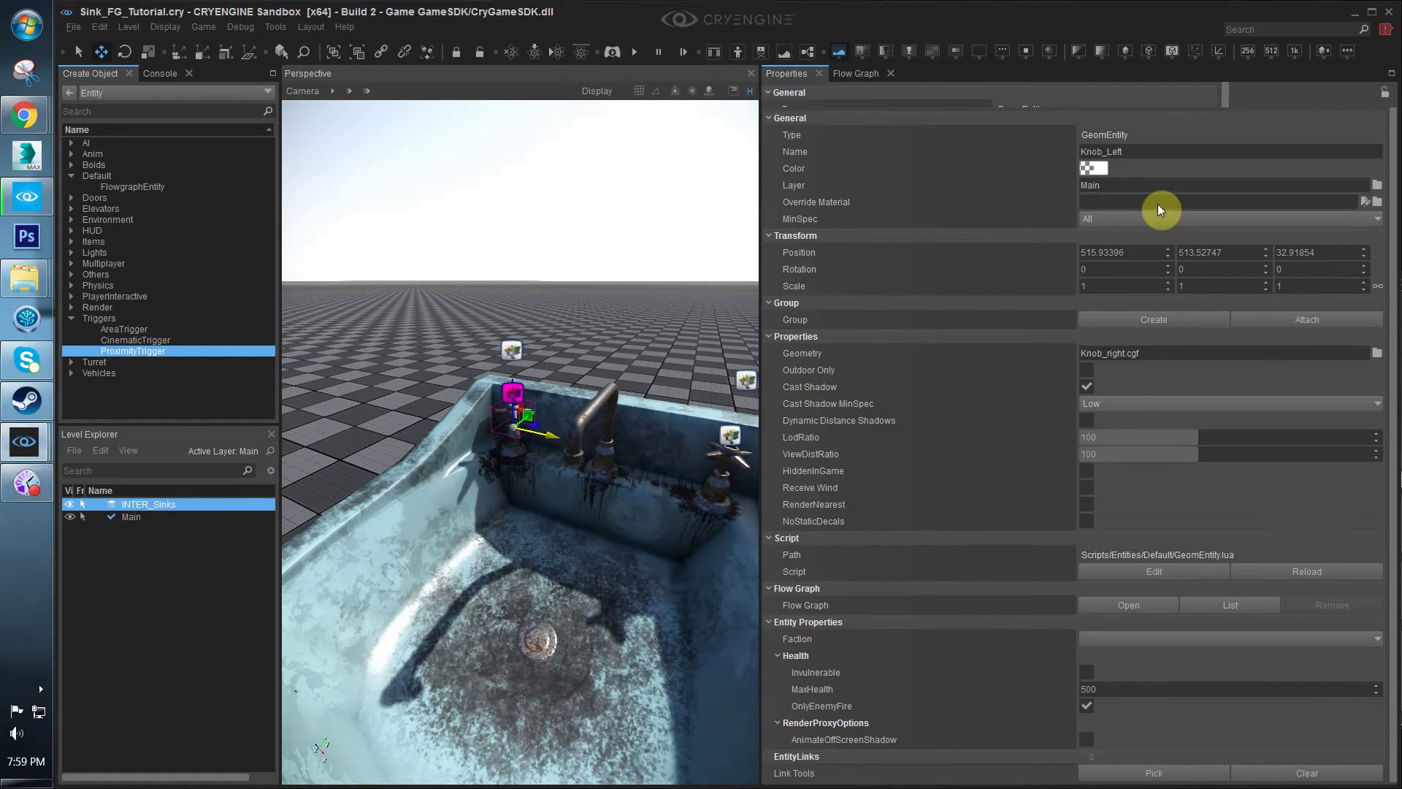
left_click(847, 76)
Review the node chain from the On/Off Switch through Interpol:Float and Logic:Any to RotateEntityToEx
scroll(1168, 570, "down", 2)
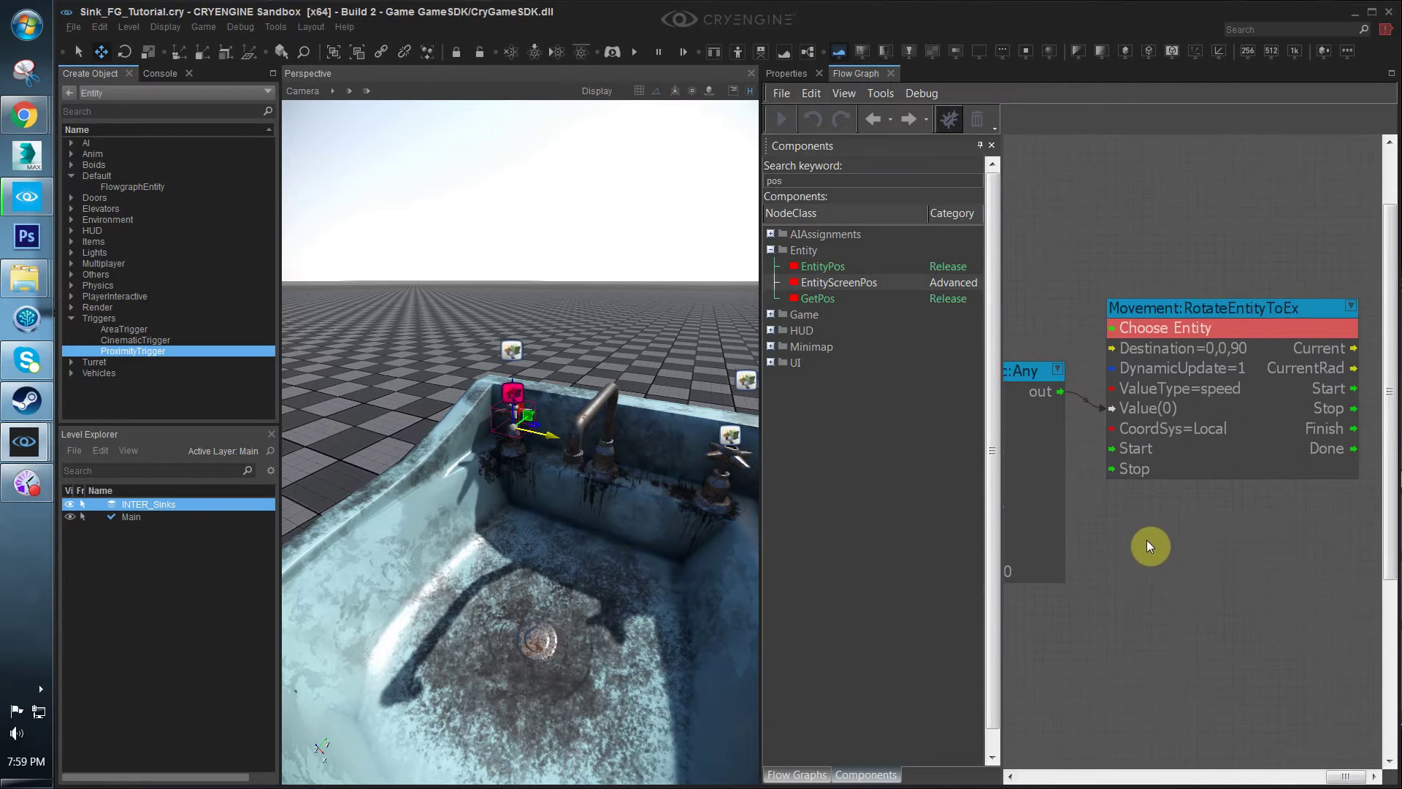
scroll(1175, 511, "down", 3)
scroll(1222, 337, "up", 4)
scroll(1209, 515, "down", 2)
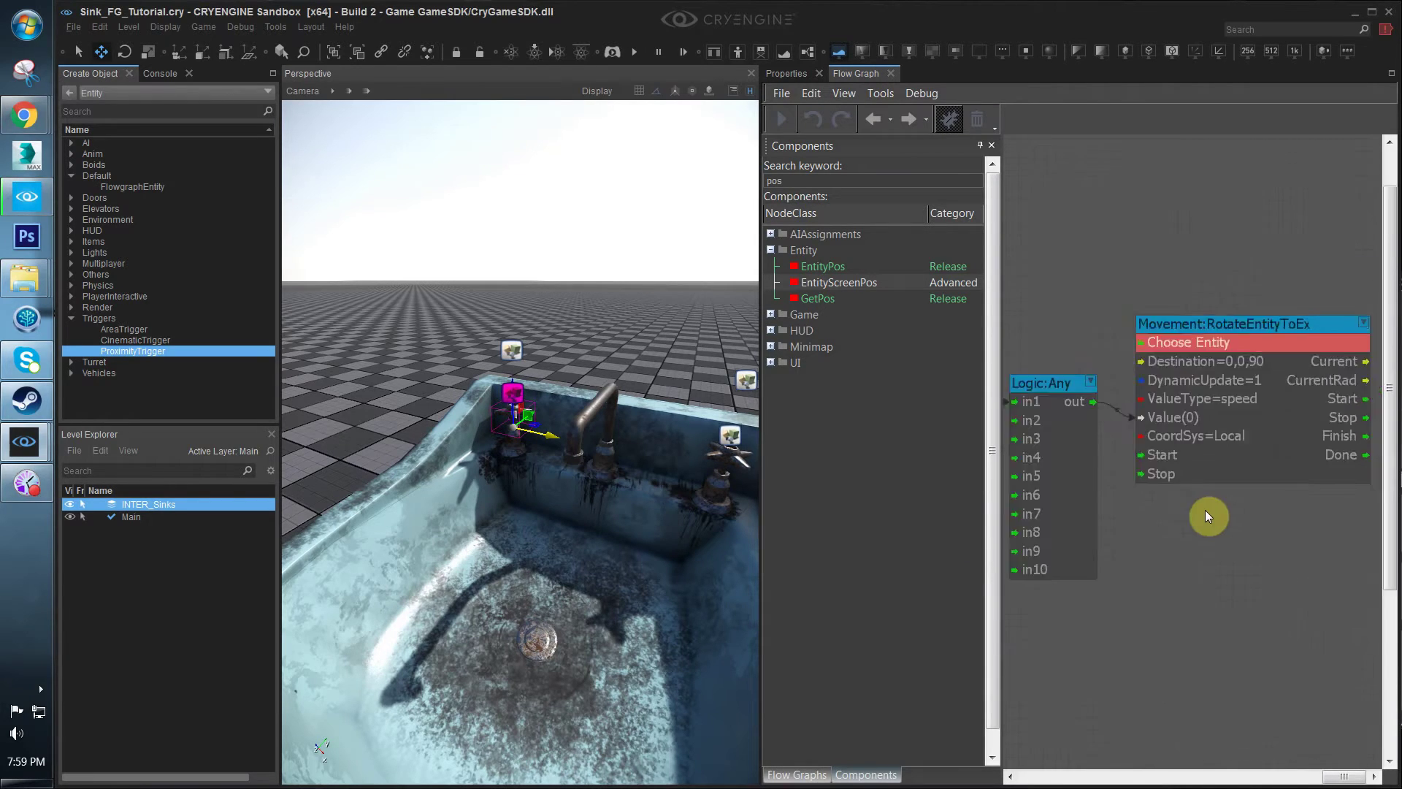
scroll(1183, 533, "down", 3)
scroll(1234, 519, "up", 2)
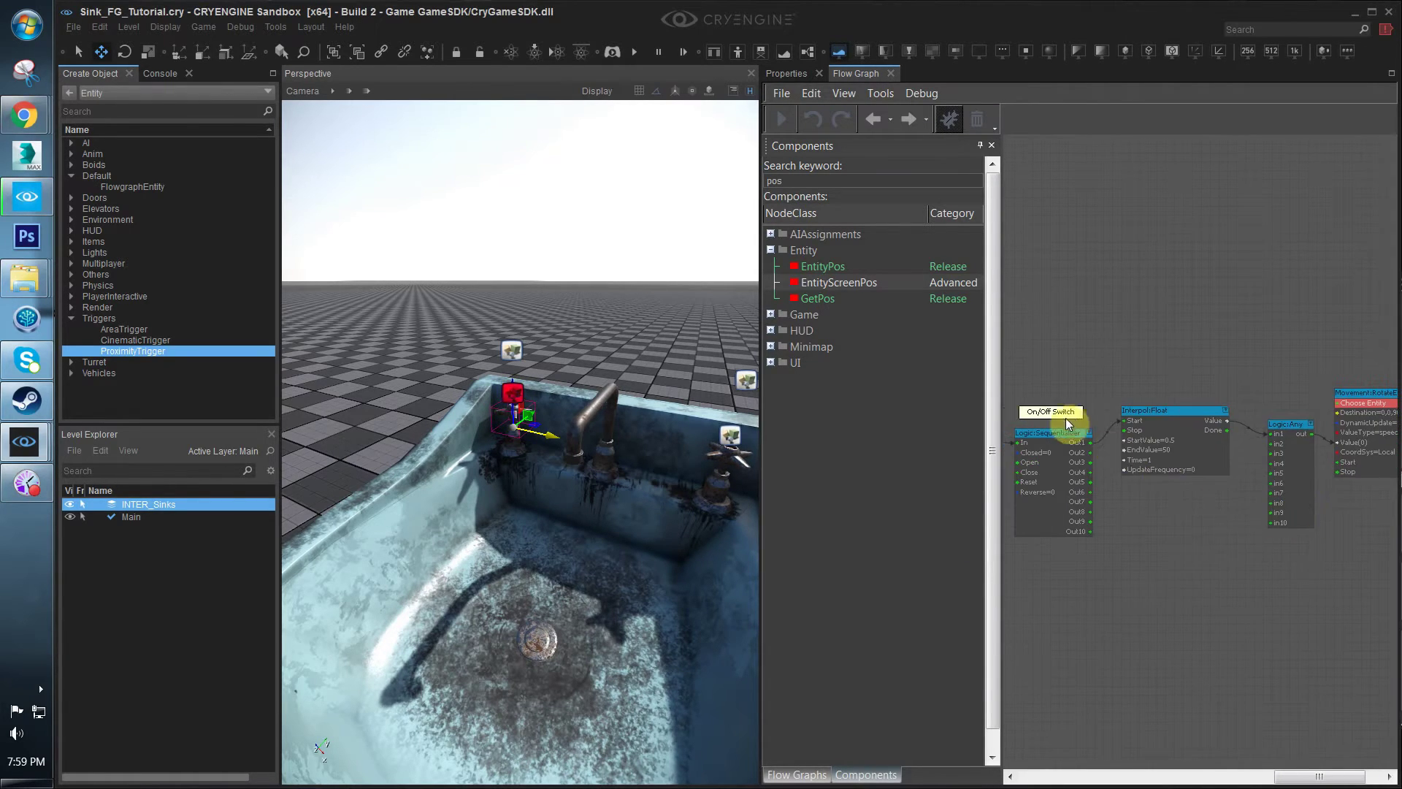
scroll(1120, 467, "up", 2)
scroll(1225, 451, "up", 2)
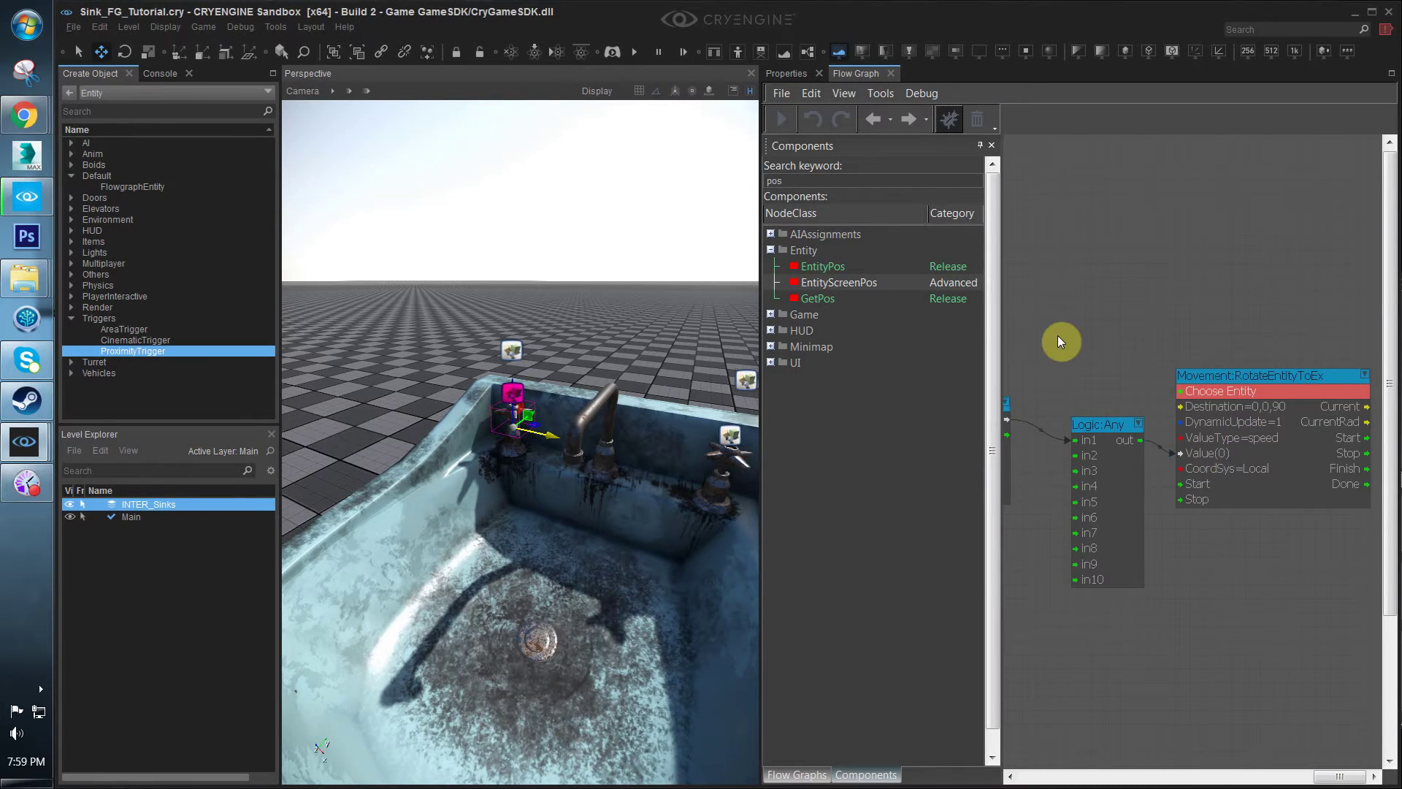
middle_click_drag(1107, 406, 1176, 395)
Select Knob_Left in the scene and duplicate the RayCat_Knob_Left Entity:EntityId node above the original
scroll(1205, 391, "down", 5)
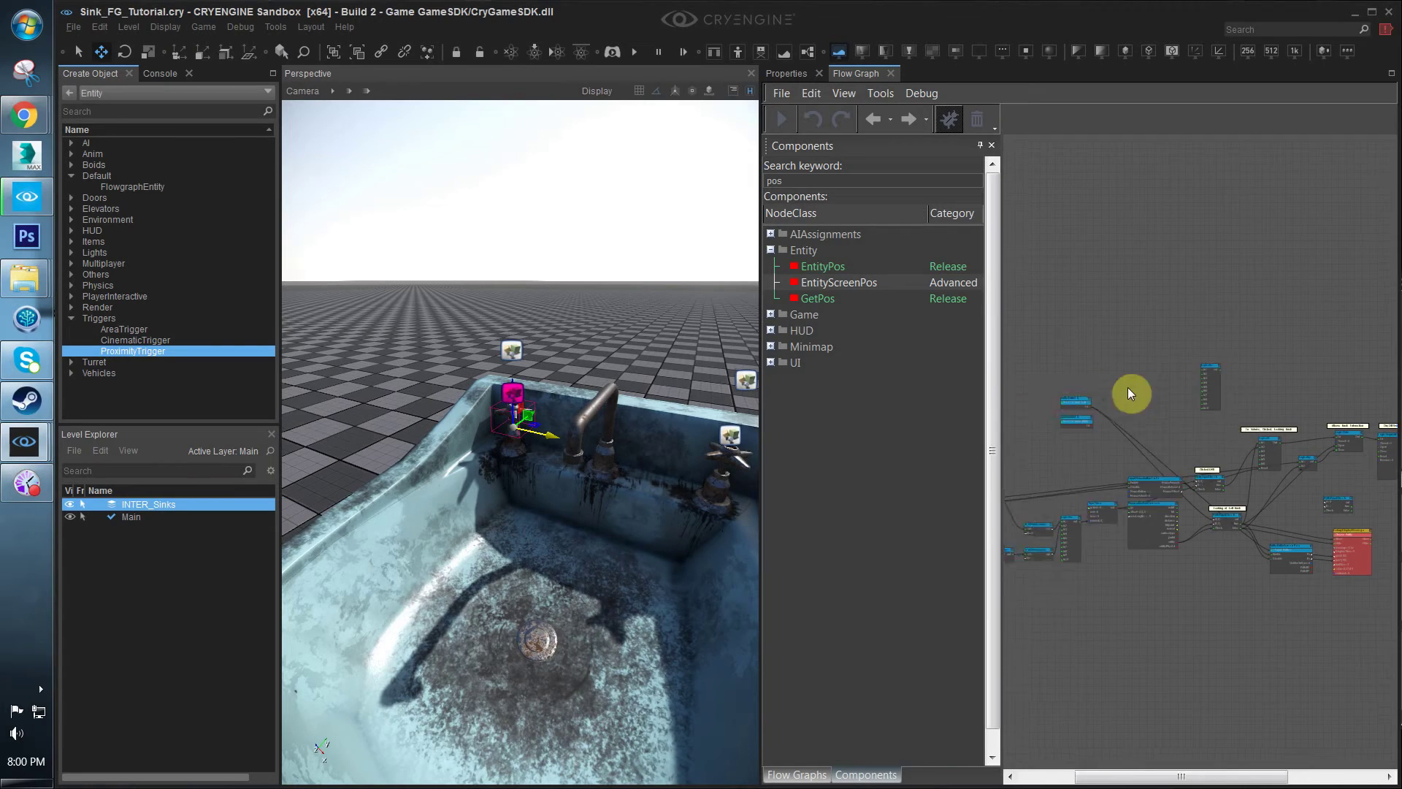
scroll(1198, 415, "up", 5)
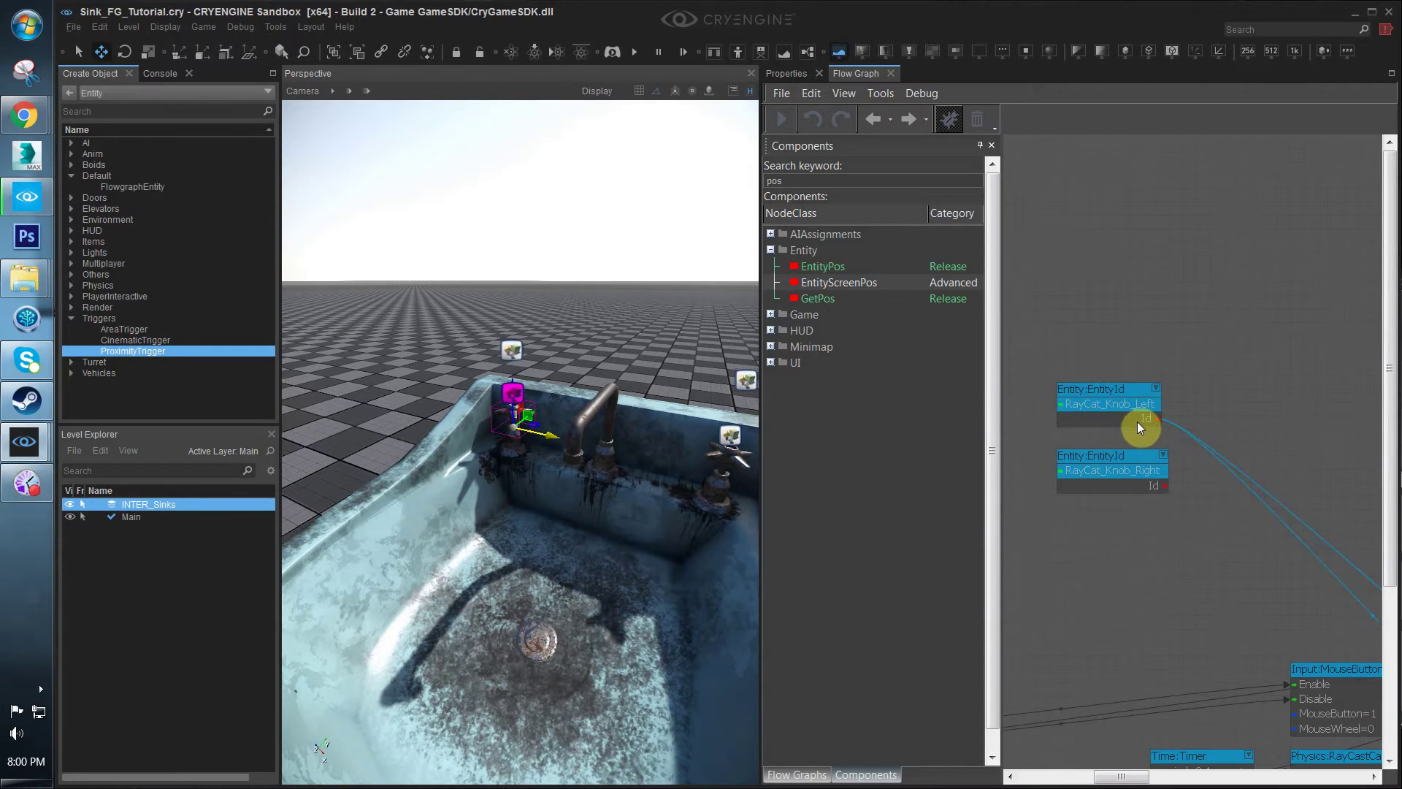
left_click(1133, 459)
left_click(1117, 398)
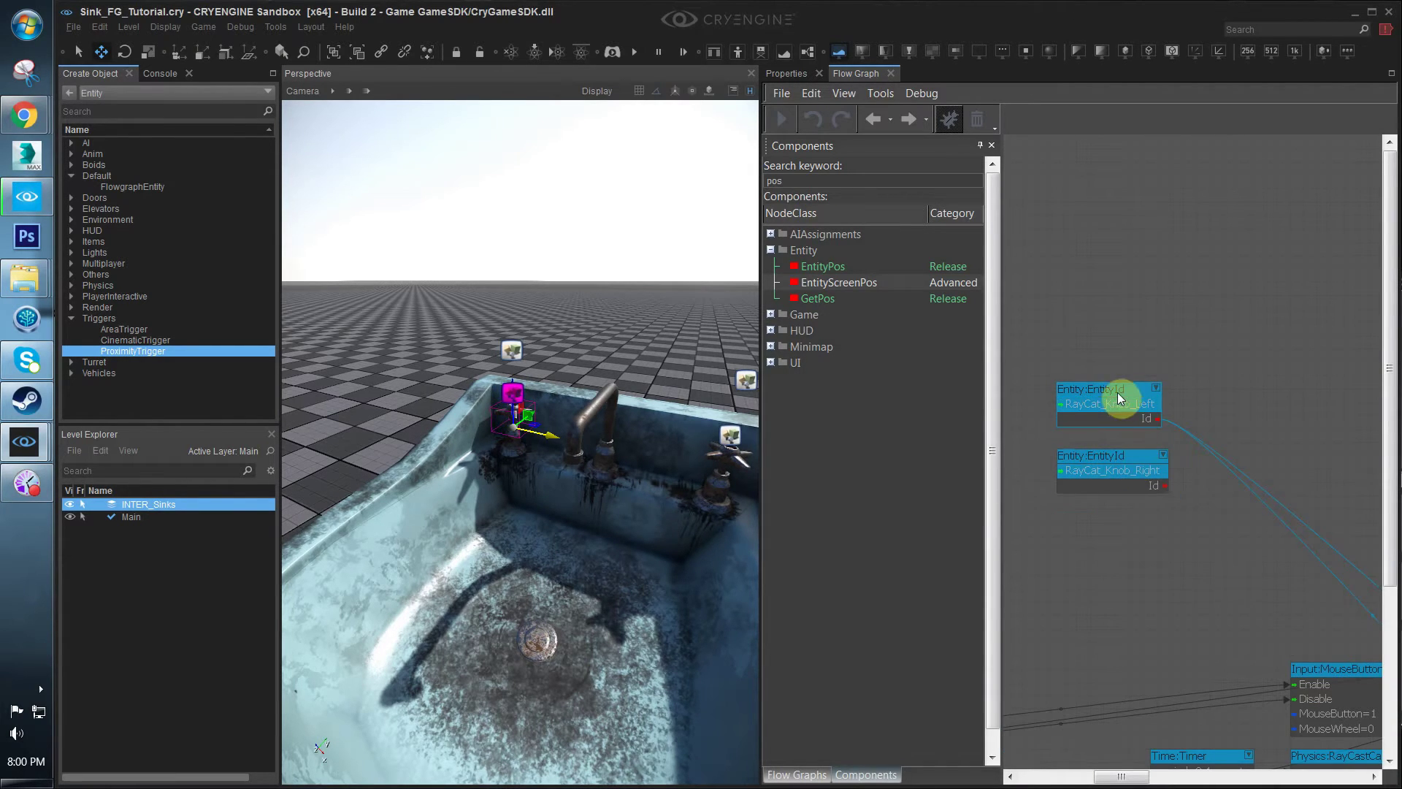
left_click(512, 391)
right_click(1044, 340)
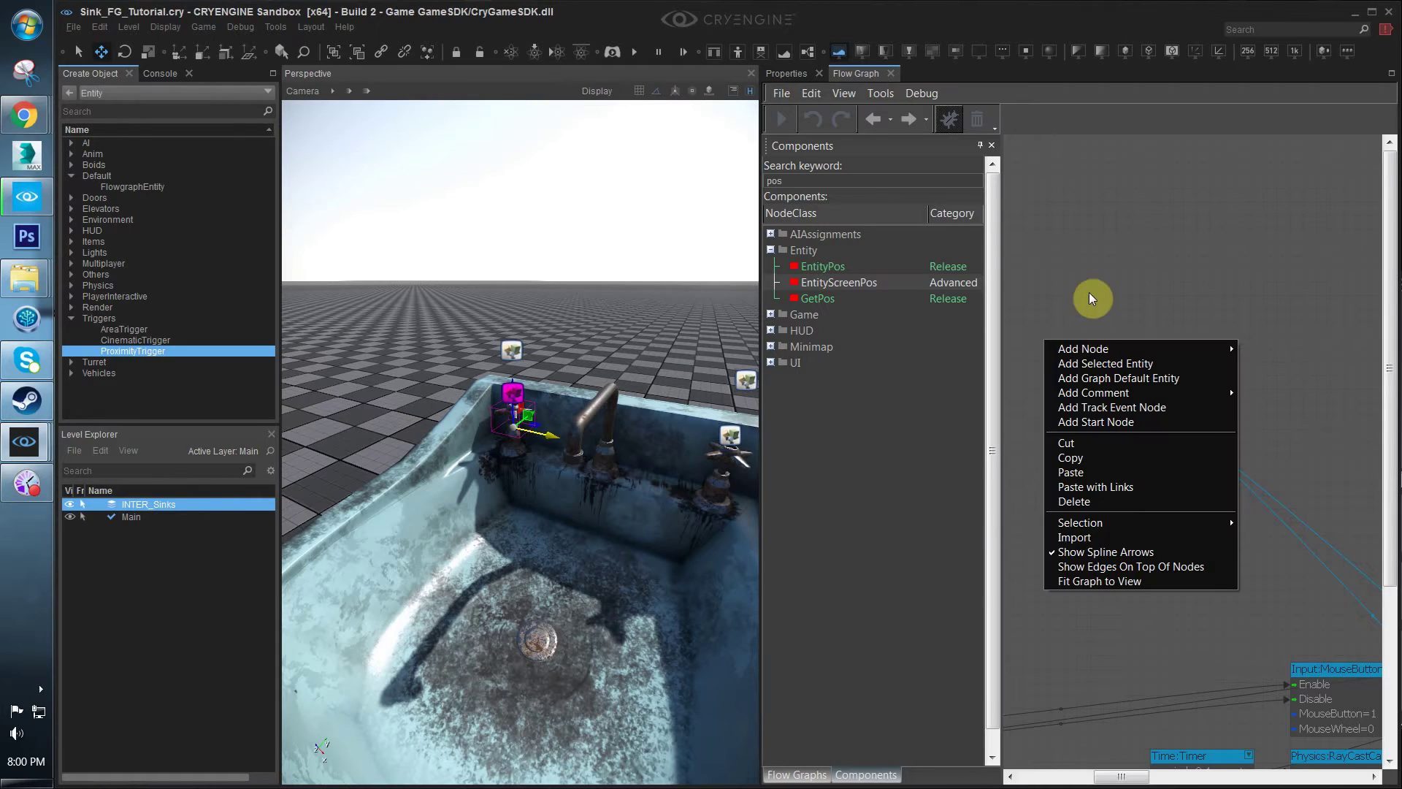
left_click(1088, 292)
left_click(1090, 403)
key("ctrl+v")
Assign the selected Knob_Left entity to the duplicated EntityId node and stack it just above the RayCat_Knob_Left node
right_click(1089, 311)
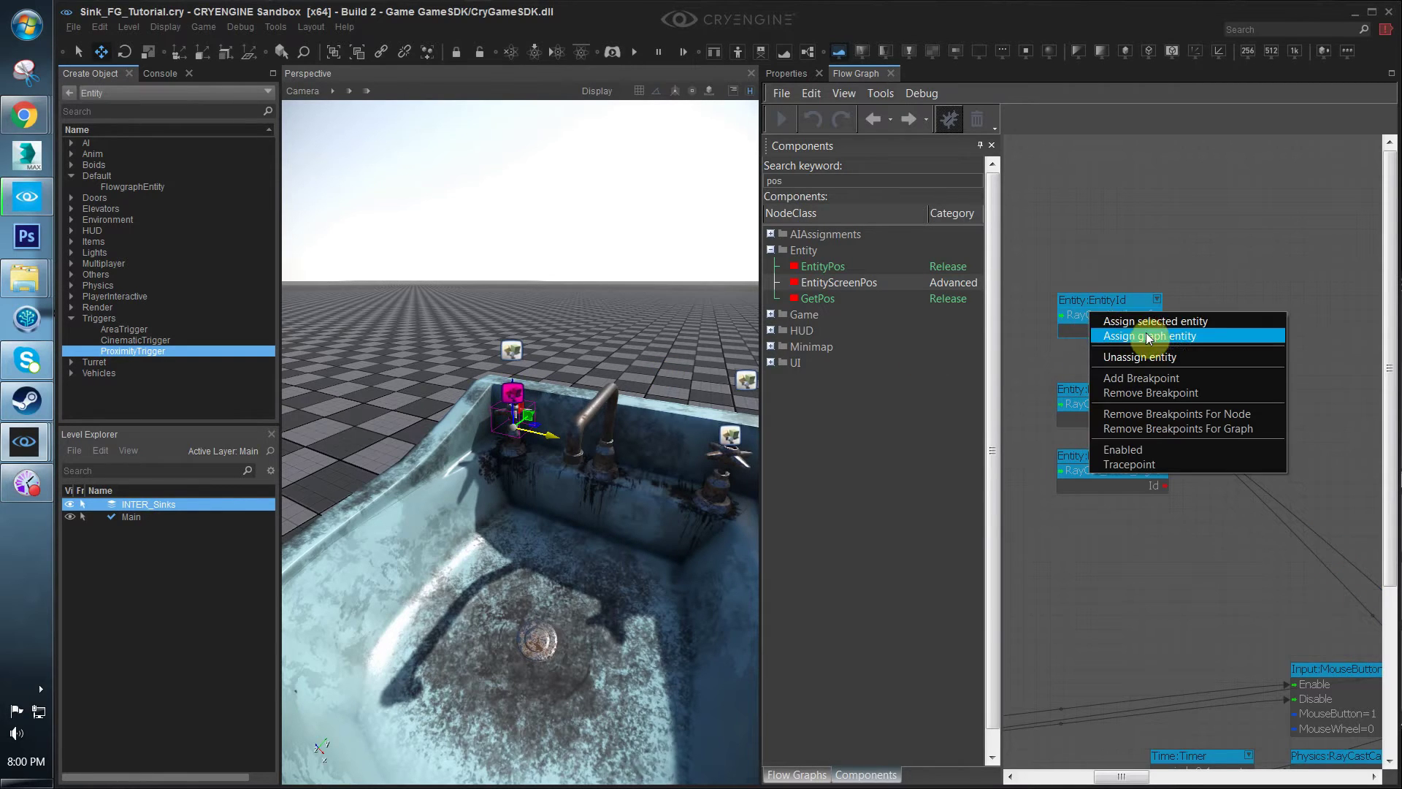
left_click(1154, 322)
left_click_drag(1095, 297, 1102, 287)
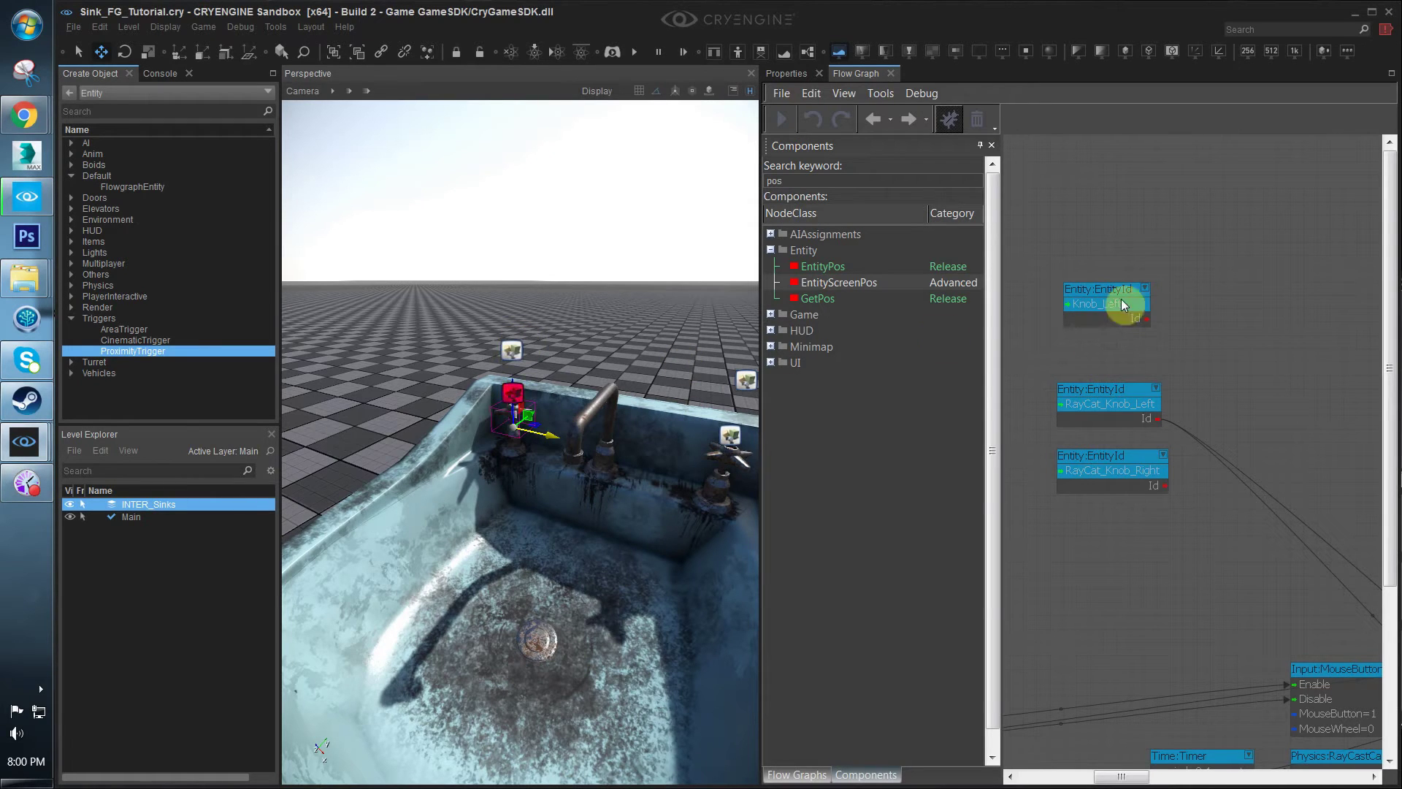
left_click_drag(1102, 403, 1108, 340)
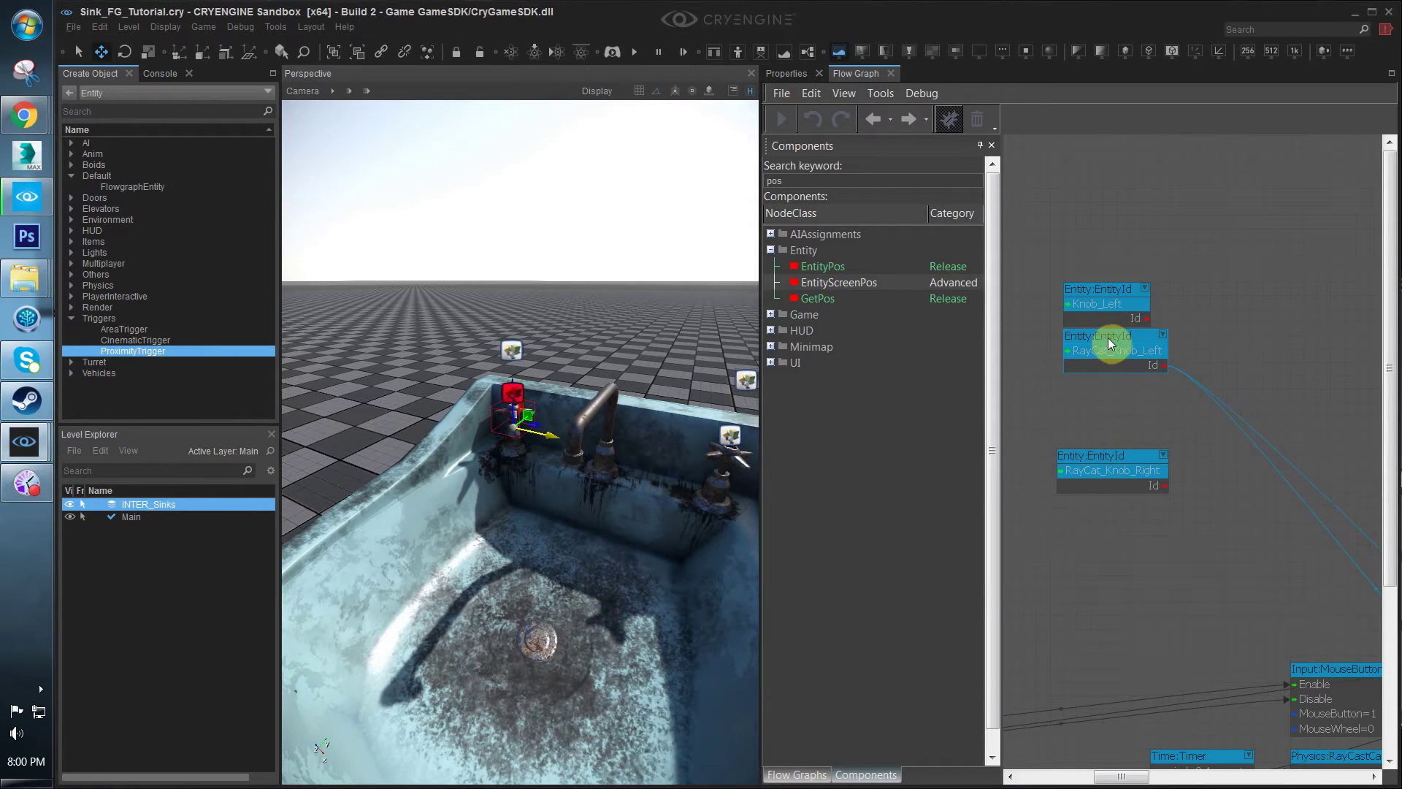
left_click_drag(1099, 292, 1100, 279)
left_click(1114, 341)
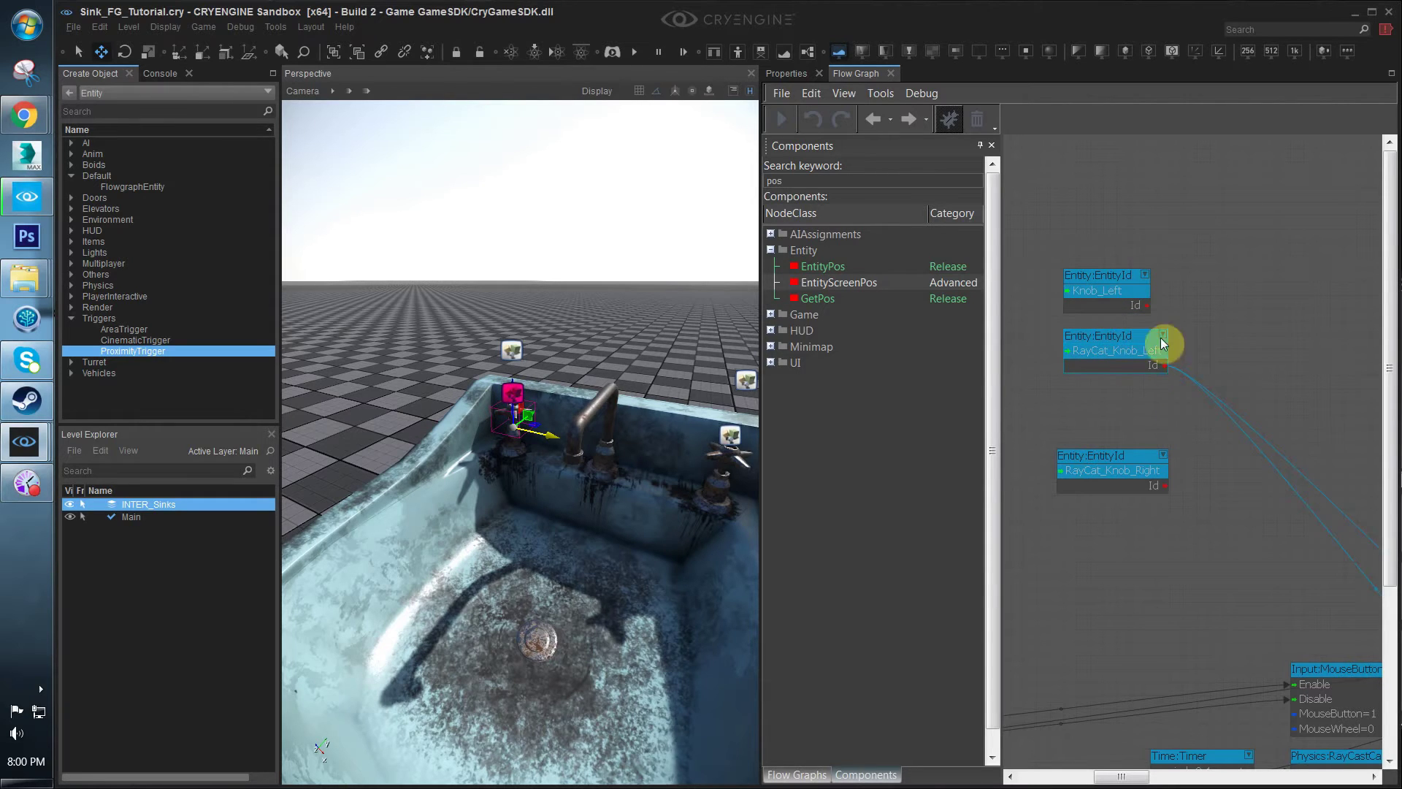
Connect the Knob_Left EntityId node's Id output to the entity input of the RotateEntityToEx node
middle_click_drag(1208, 365, 1119, 327)
scroll(1136, 319, "down", 7)
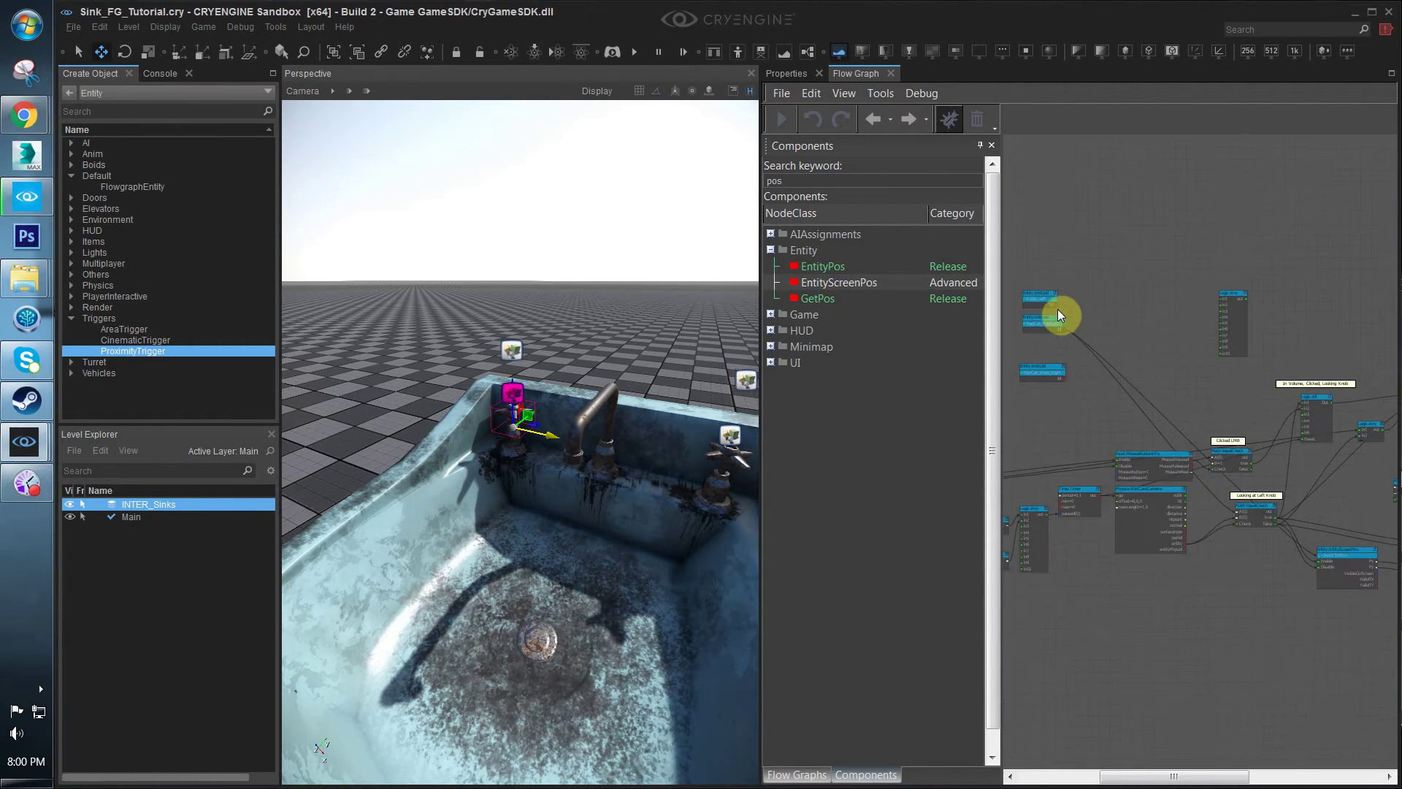
left_click_drag(1055, 304, 1369, 474)
scroll(1168, 424, "down", 7)
scroll(1373, 478, "up", 9)
scroll(1237, 545, "down", 6)
scroll(1352, 484, "up", 5)
right_click_drag(1369, 475, 1192, 549)
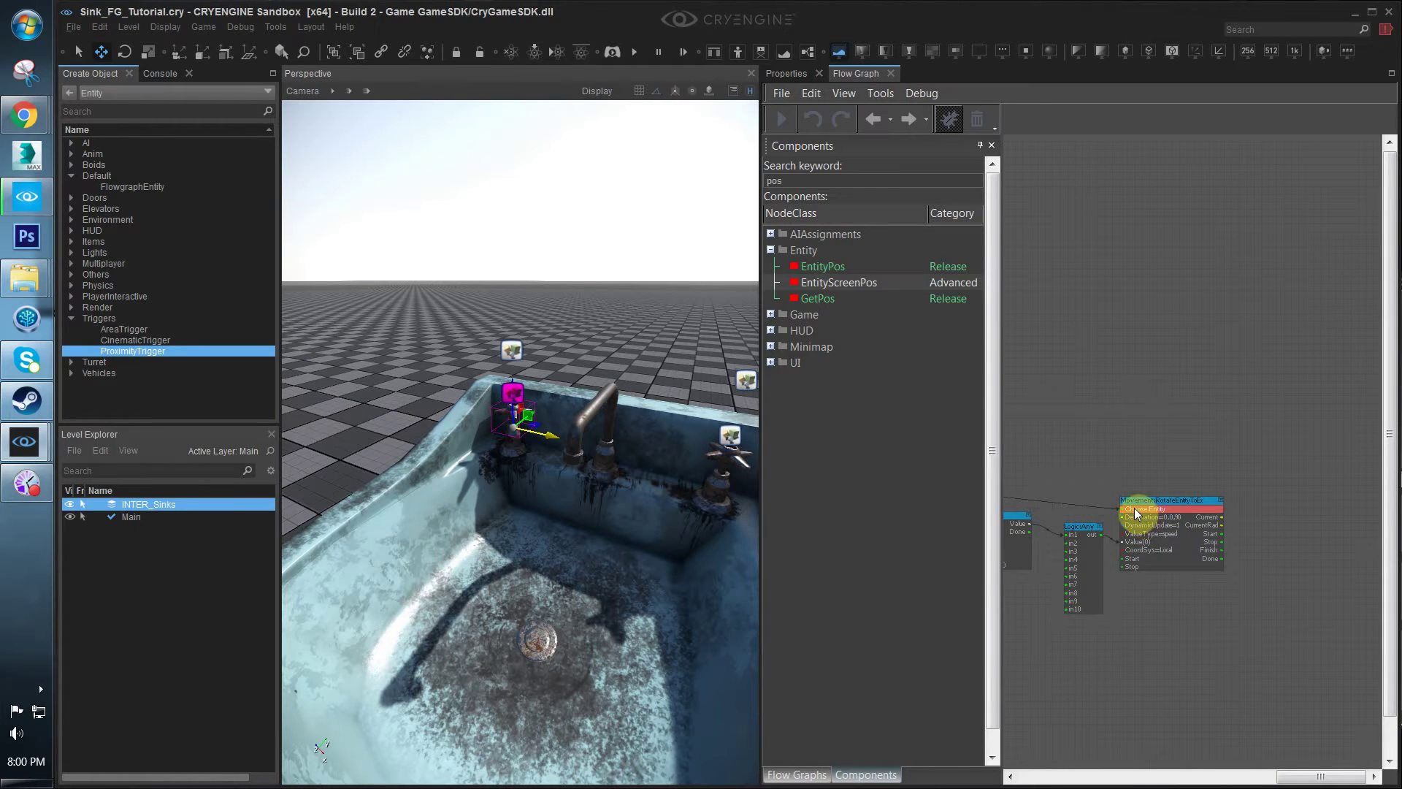
scroll(1136, 507, "up", 3)
scroll(1136, 509, "up", 1)
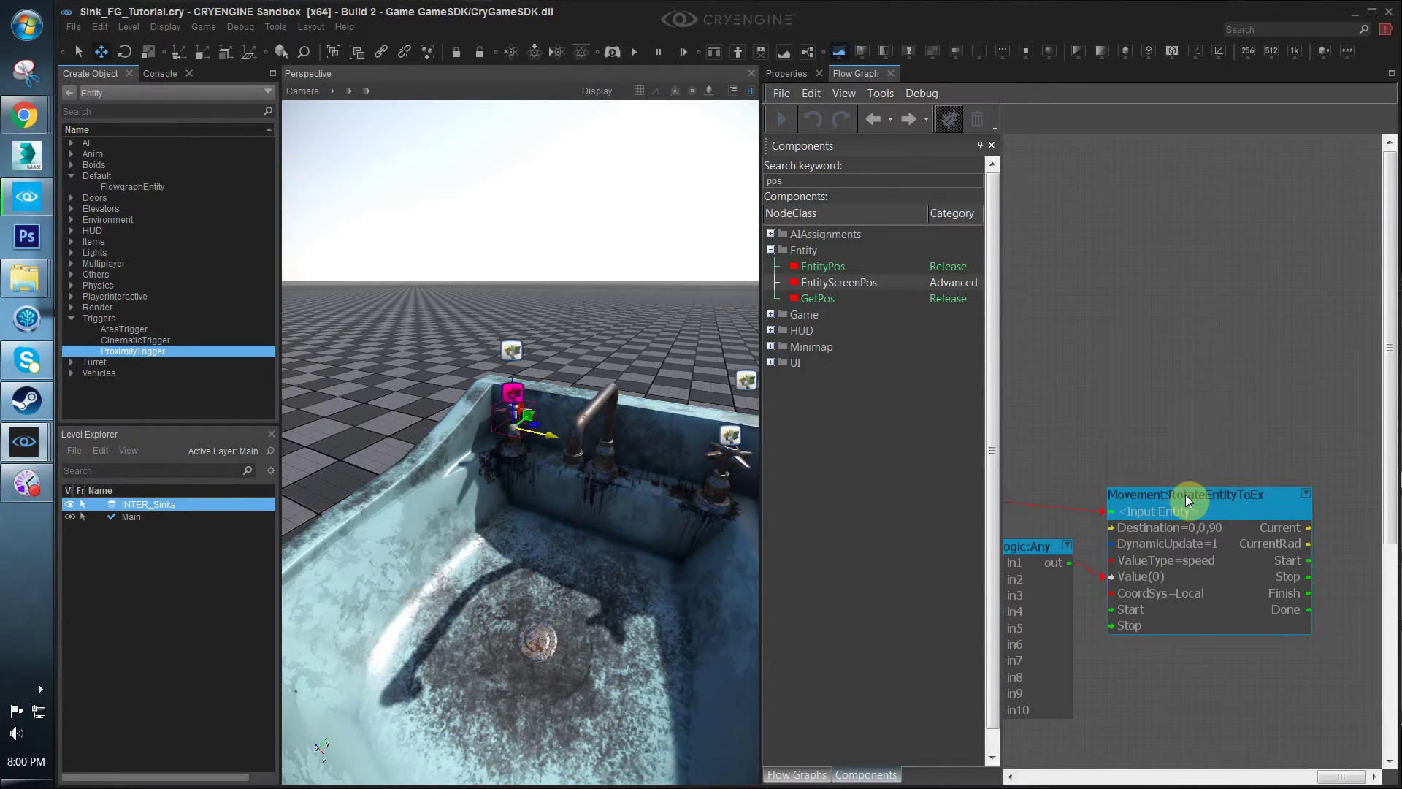
right_click_drag(1201, 447, 1278, 345)
scroll(1277, 345, "down", 1)
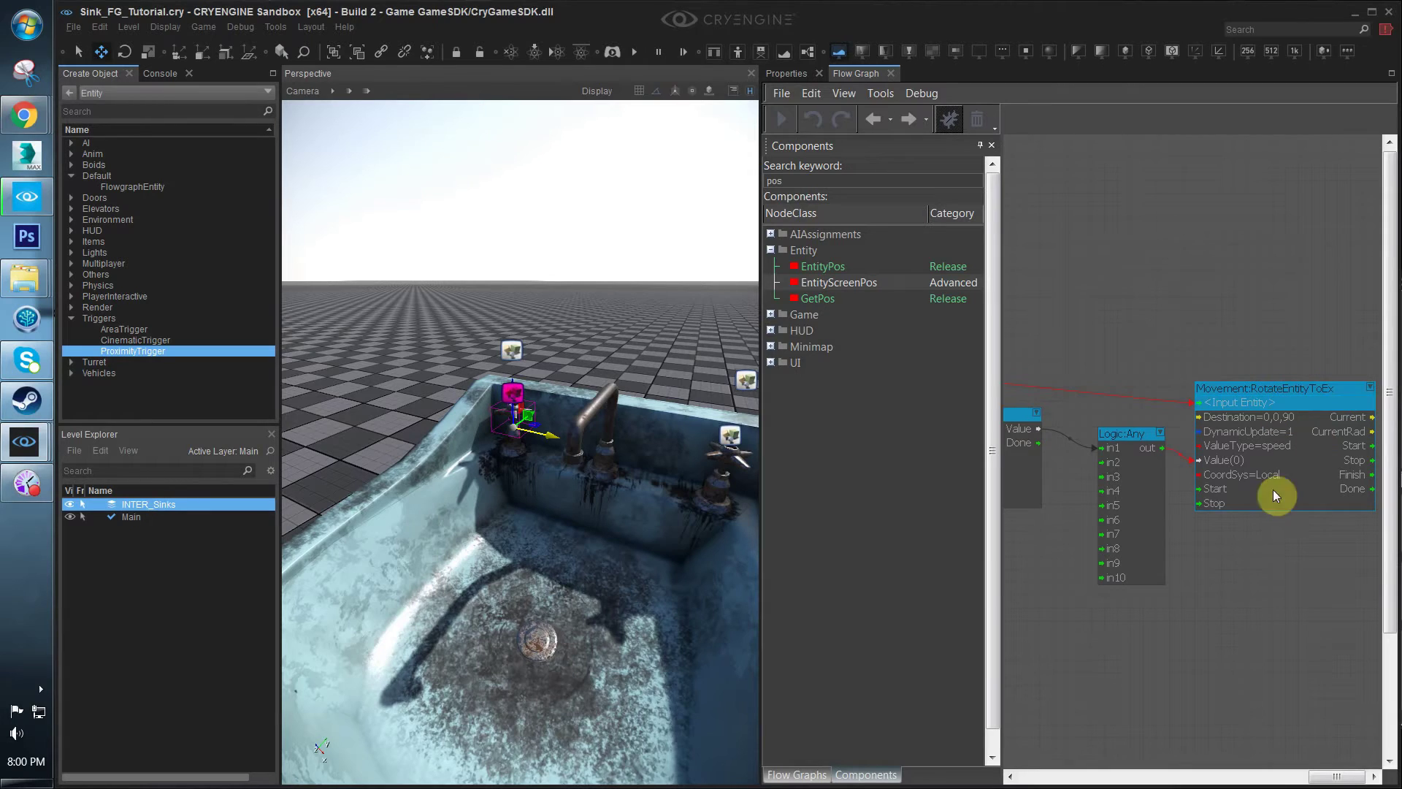
Connect Out1 of the On/Off Switch Sequentializer to the Start input of the RotateEntityToEx node
scroll(1228, 558, "down", 1)
scroll(1234, 519, "down", 2)
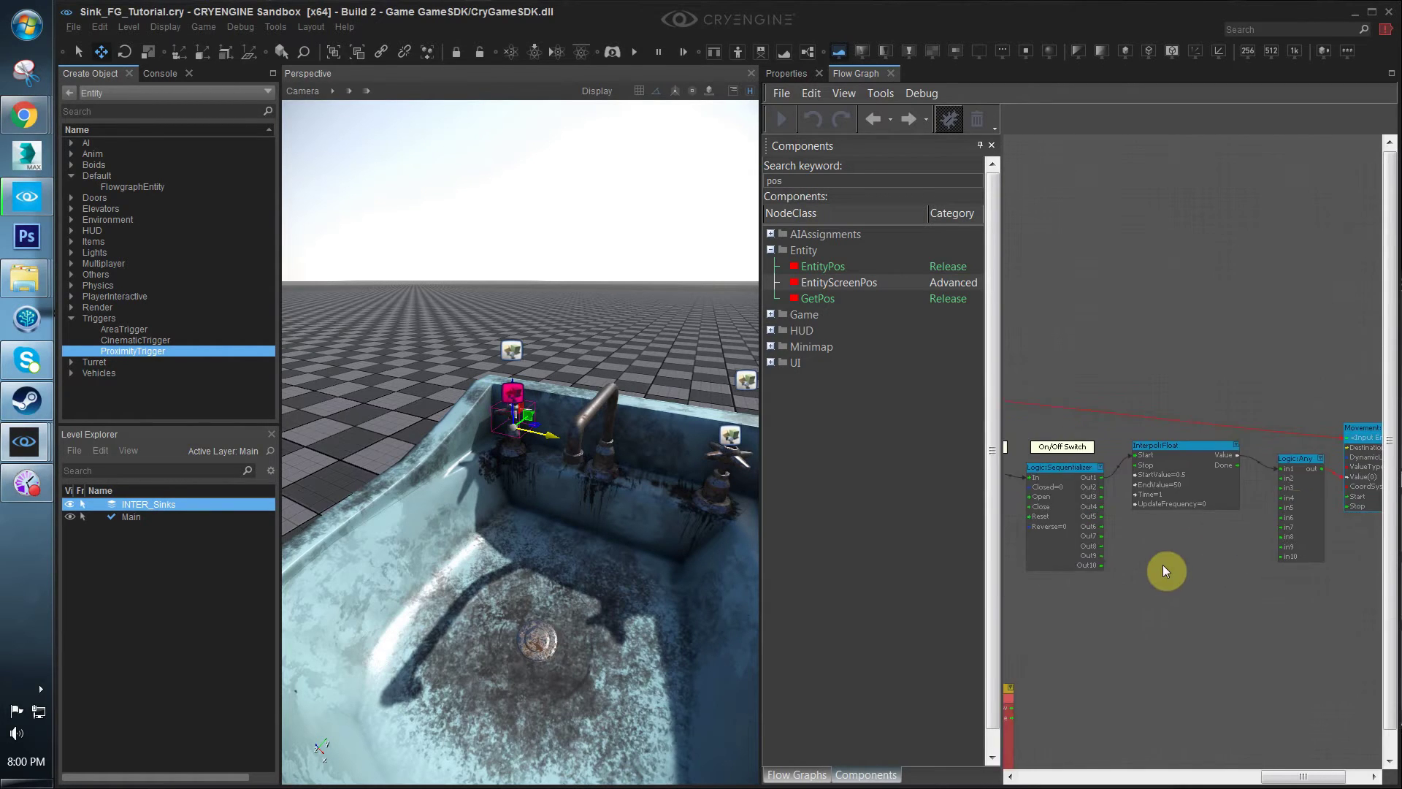
scroll(1101, 556, "down", 1)
left_click_drag(1093, 488, 1321, 506)
Run the game, use the left knob to test its rotation, and clear the flow graph debug values after exiting
key("s")
right_click_drag(523, 532, 476, 532)
key("w")
key("ctrl+g")
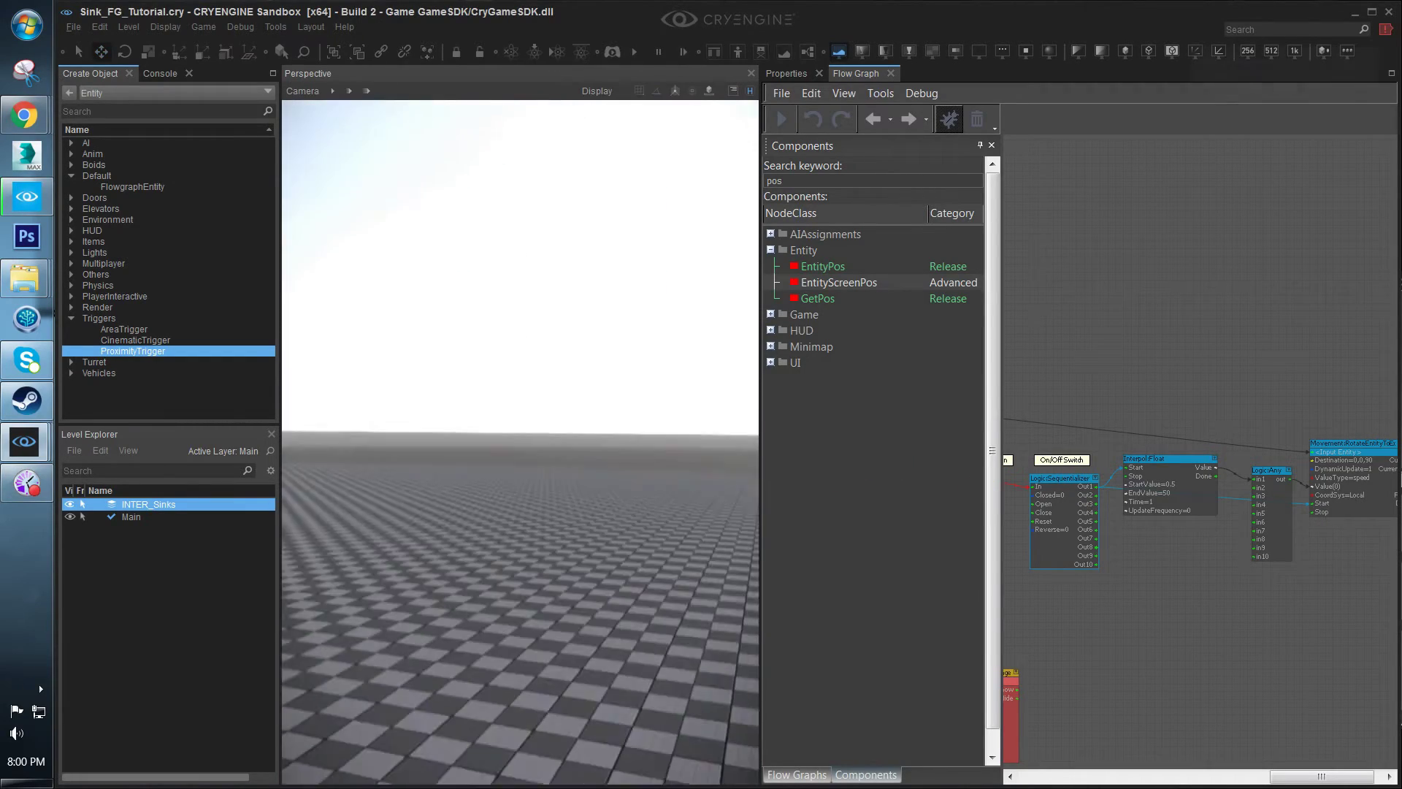
key("ctrl+g")
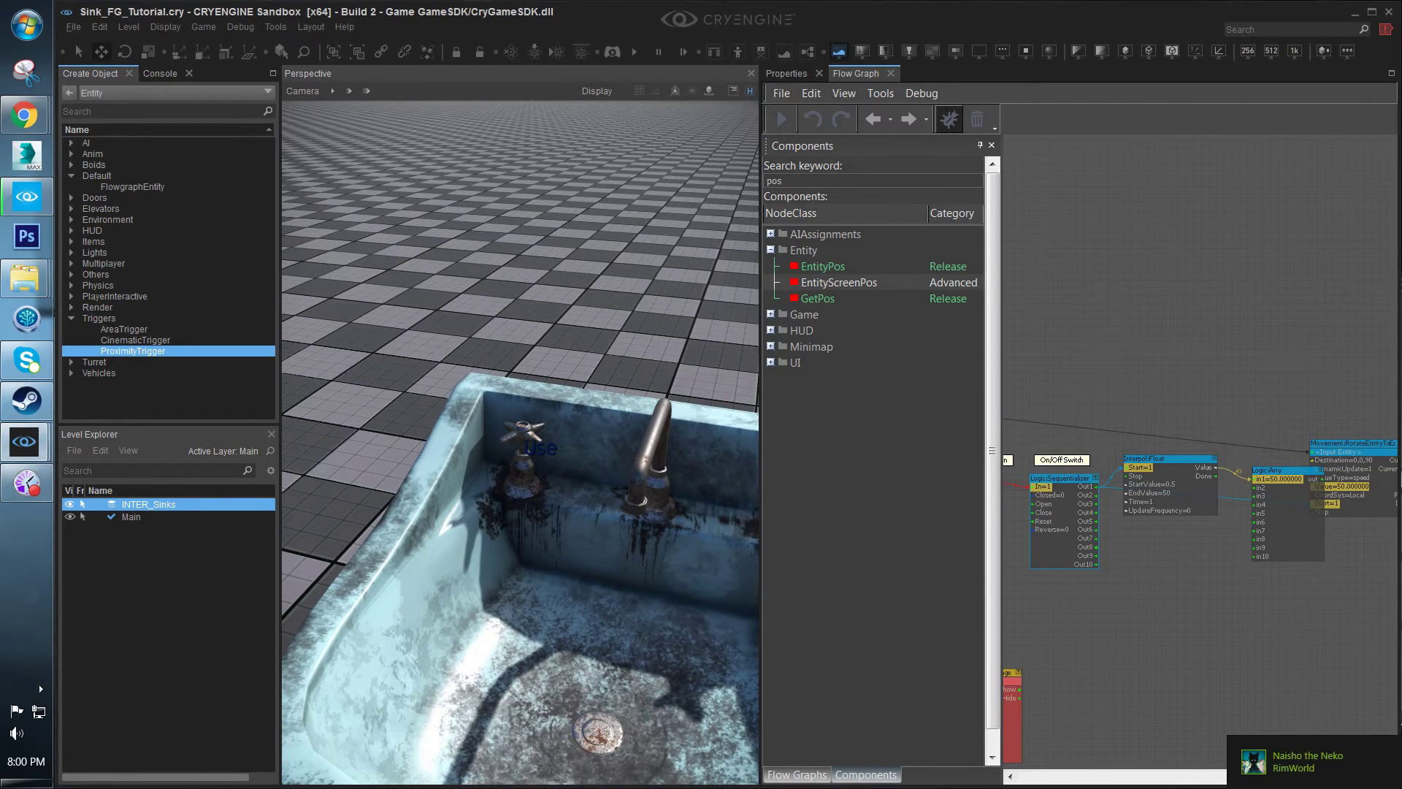
key("Escape")
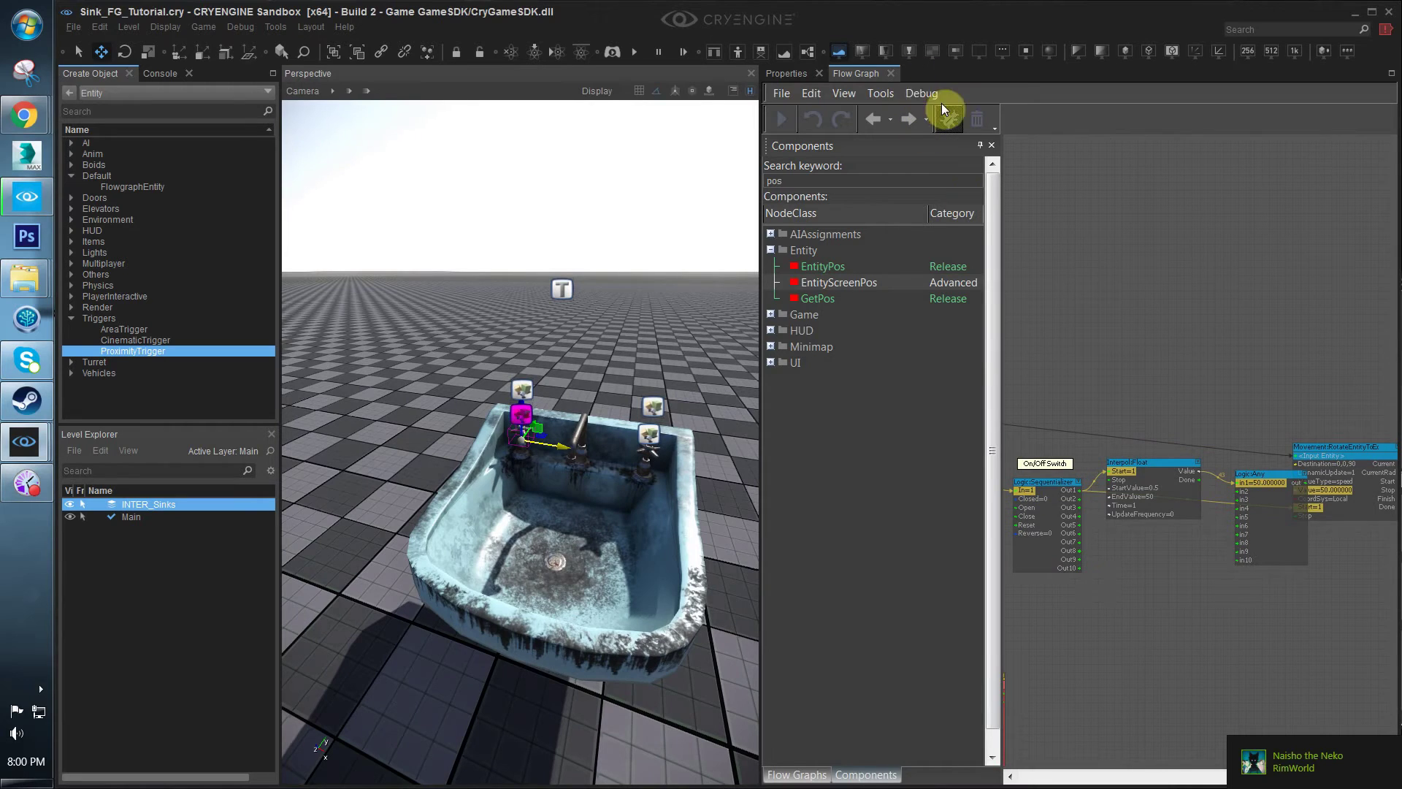
left_click(976, 119)
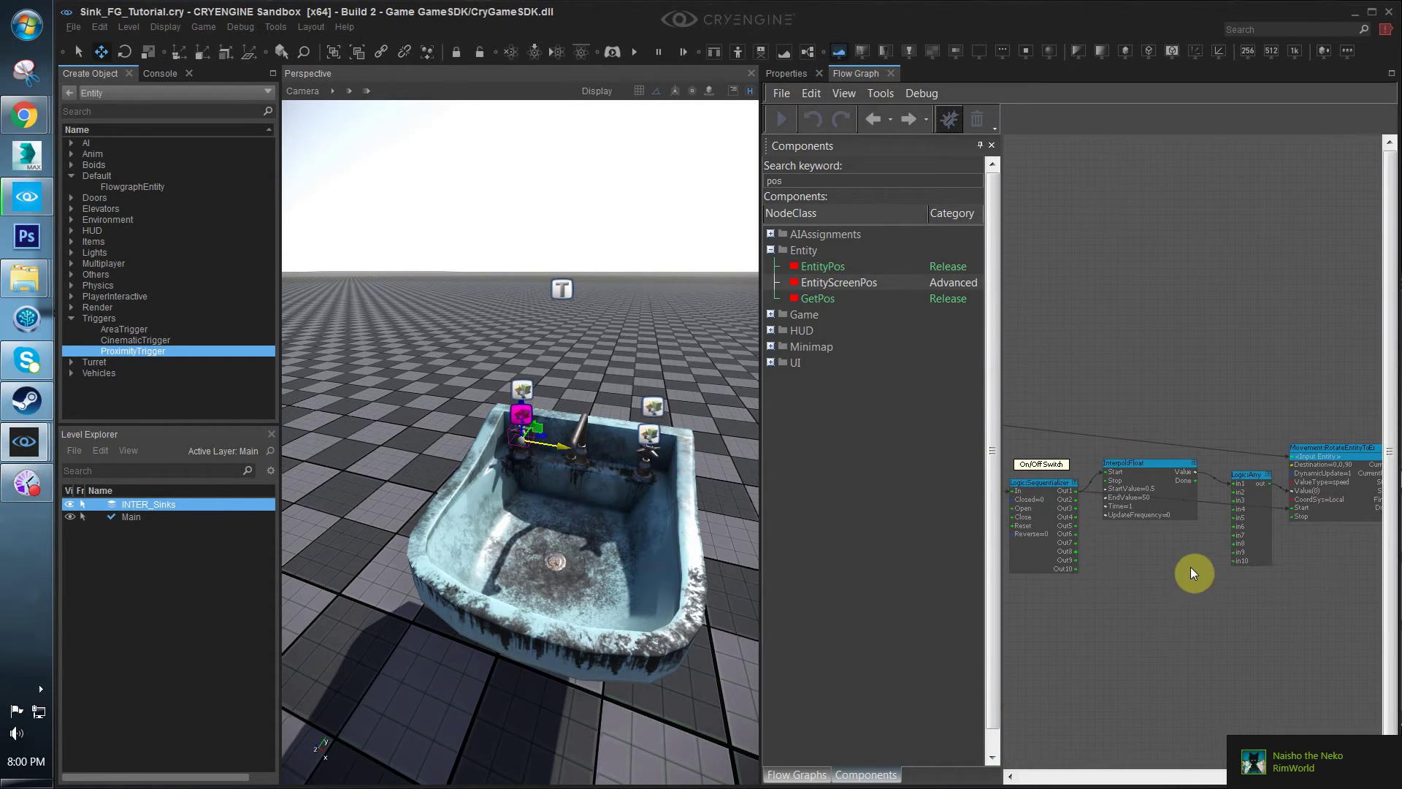
Set the EndValue of the Interpol:Float node to 100
scroll(1190, 563, "up", 5)
double_click(1198, 476)
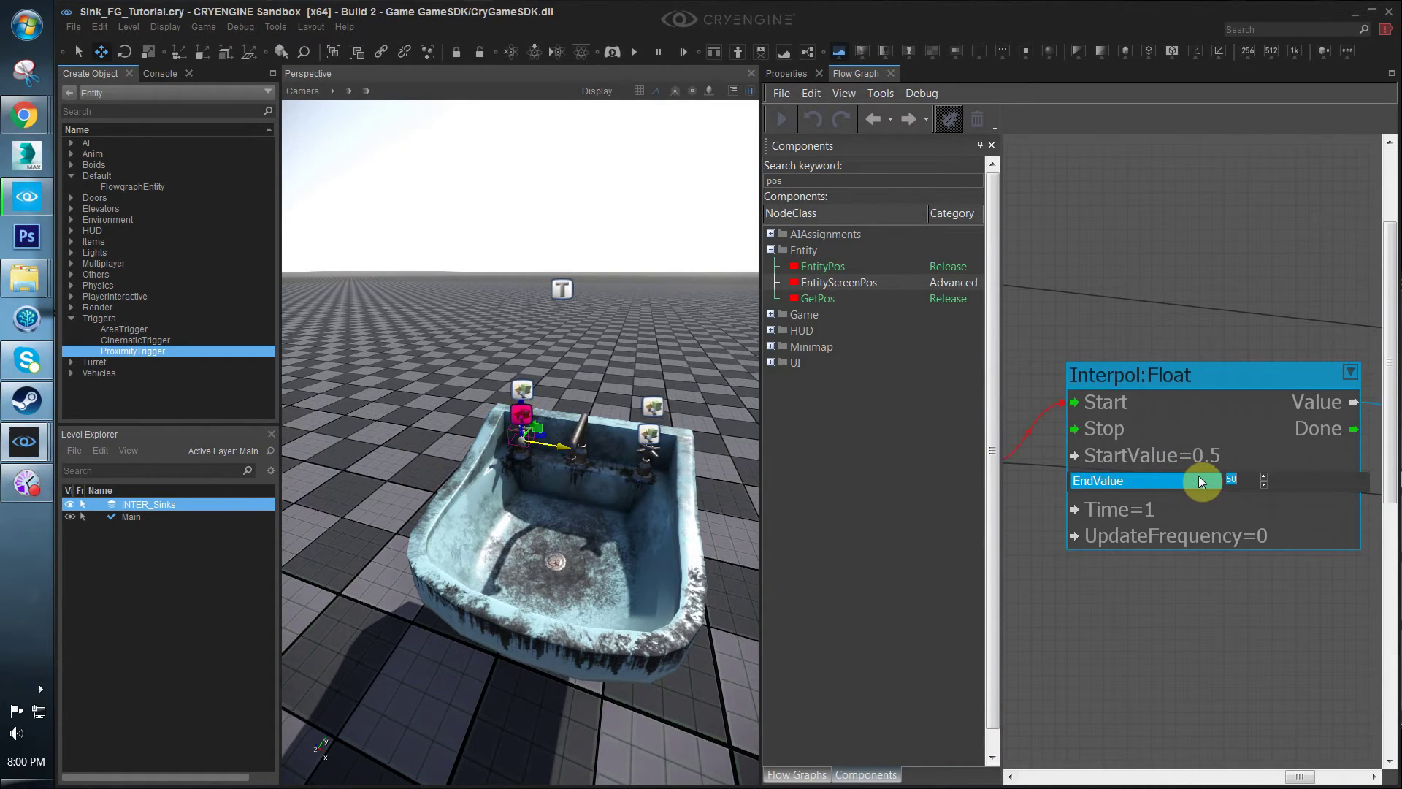
type("100")
key("Return")
Test the left knob's faster rotation in game mode by using it twice, and return to the editor
key("ctrl+g")
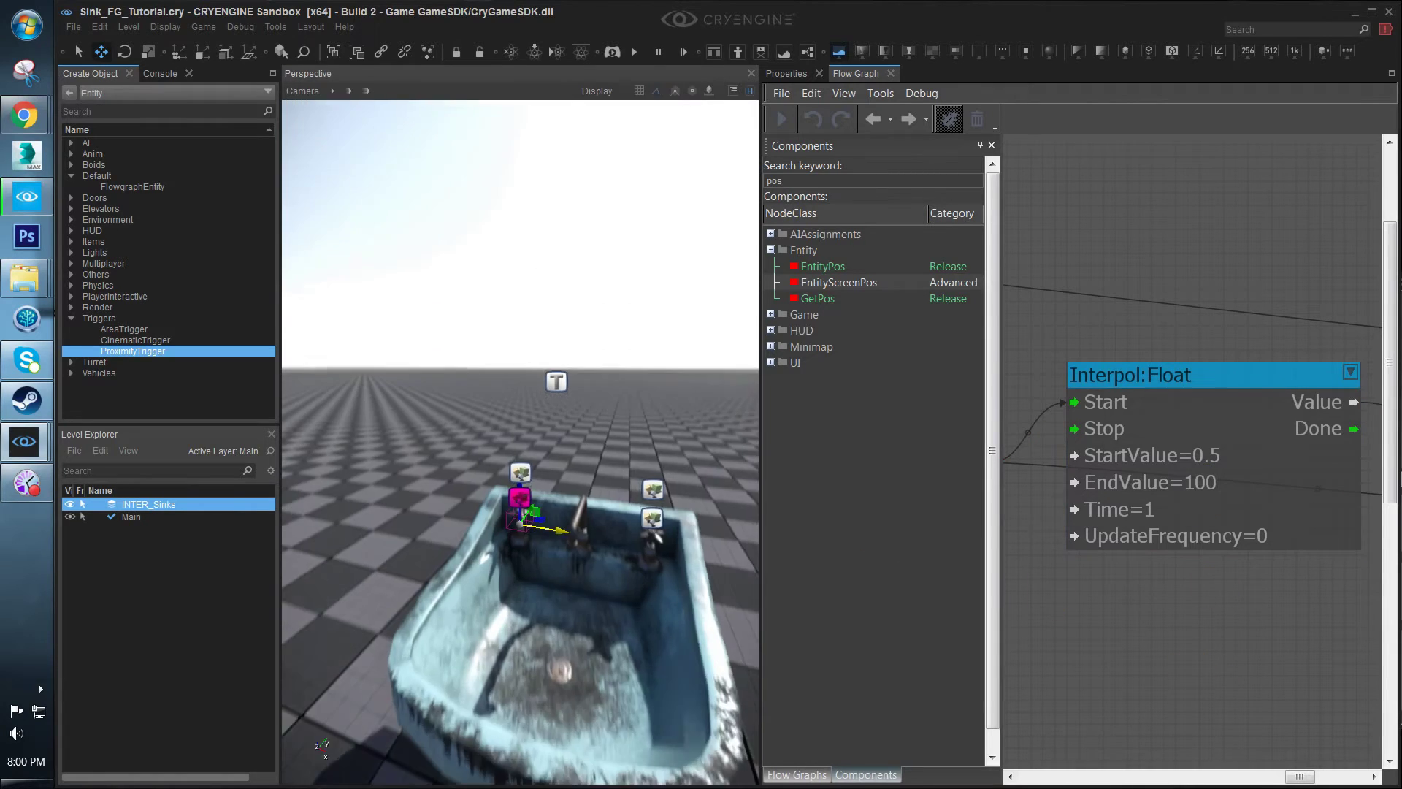
key("w")
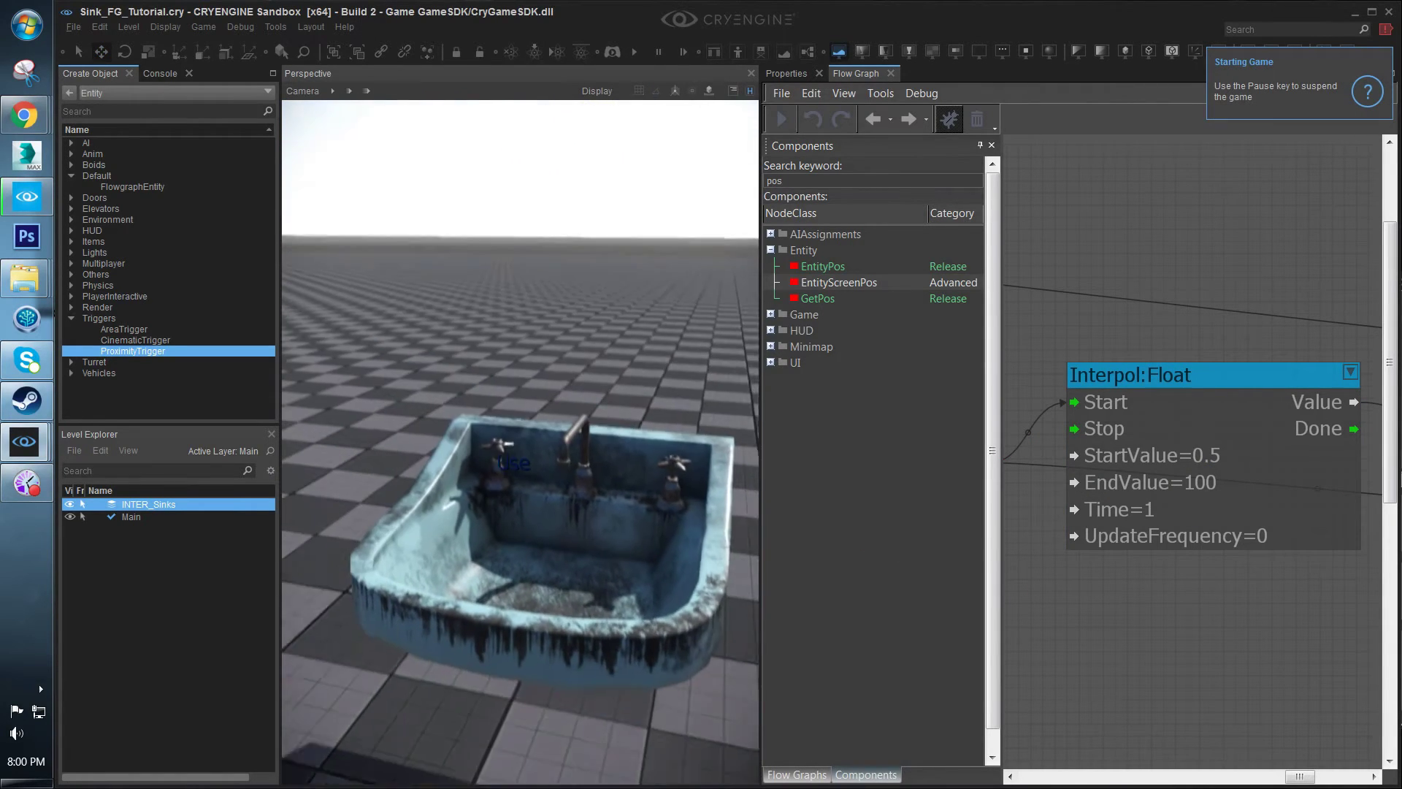
key("f")
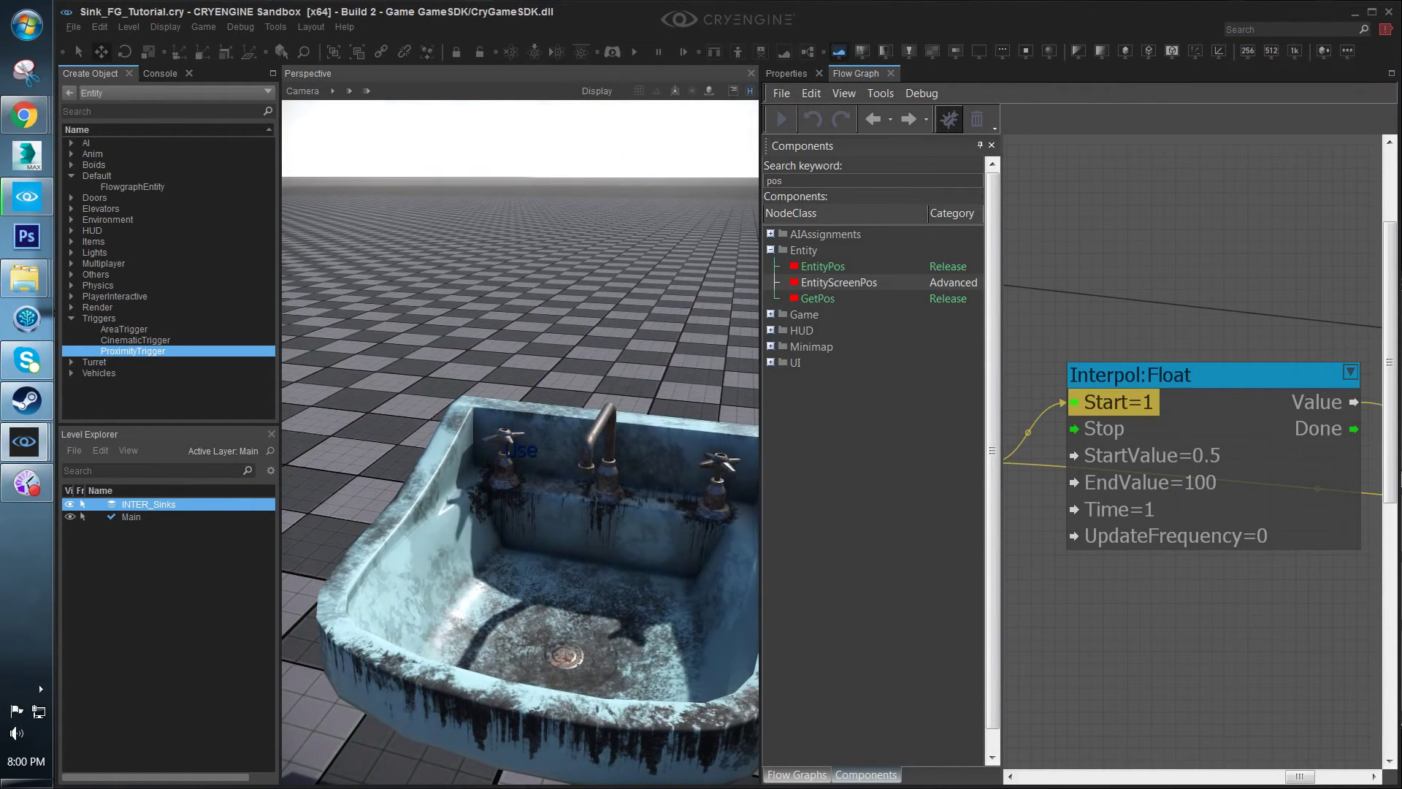
key("w")
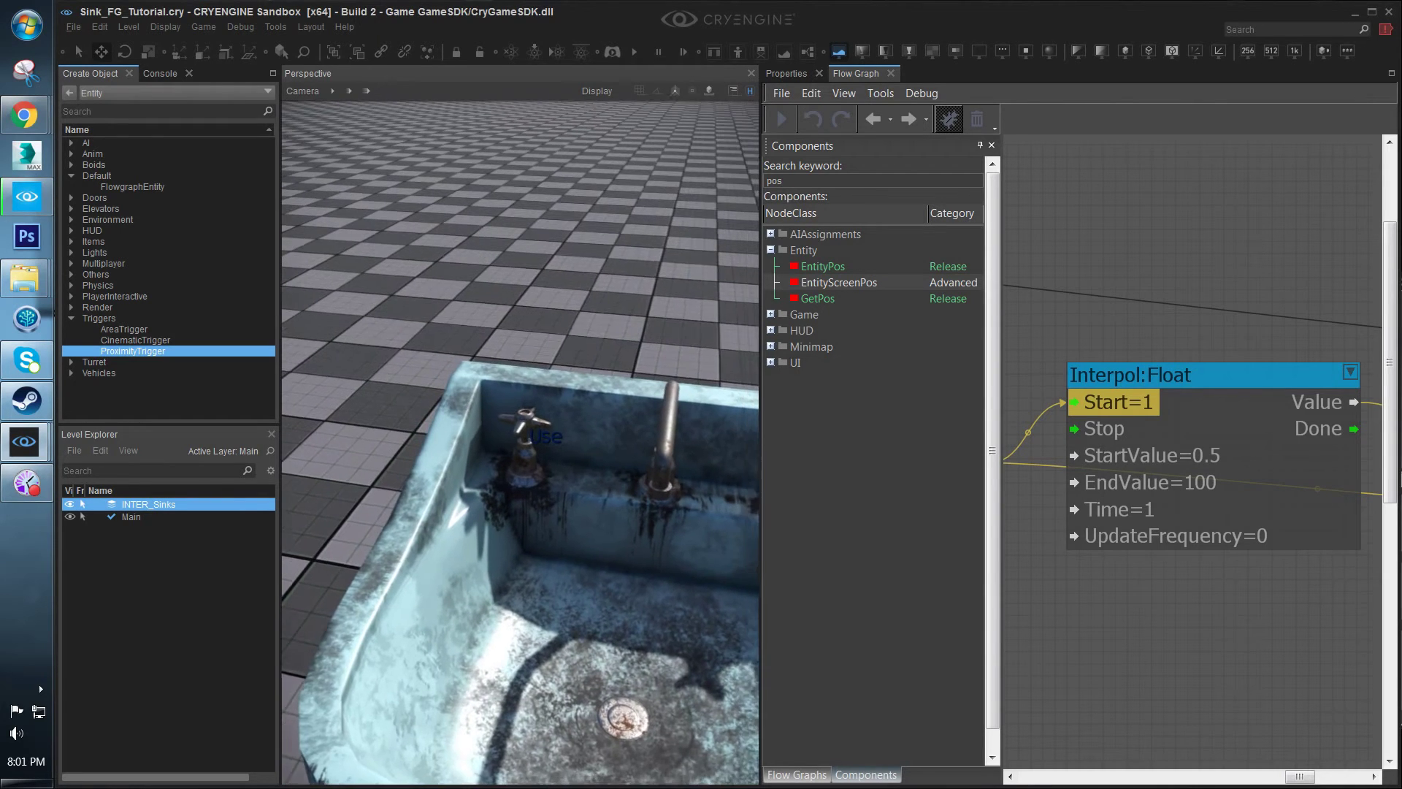
key("s")
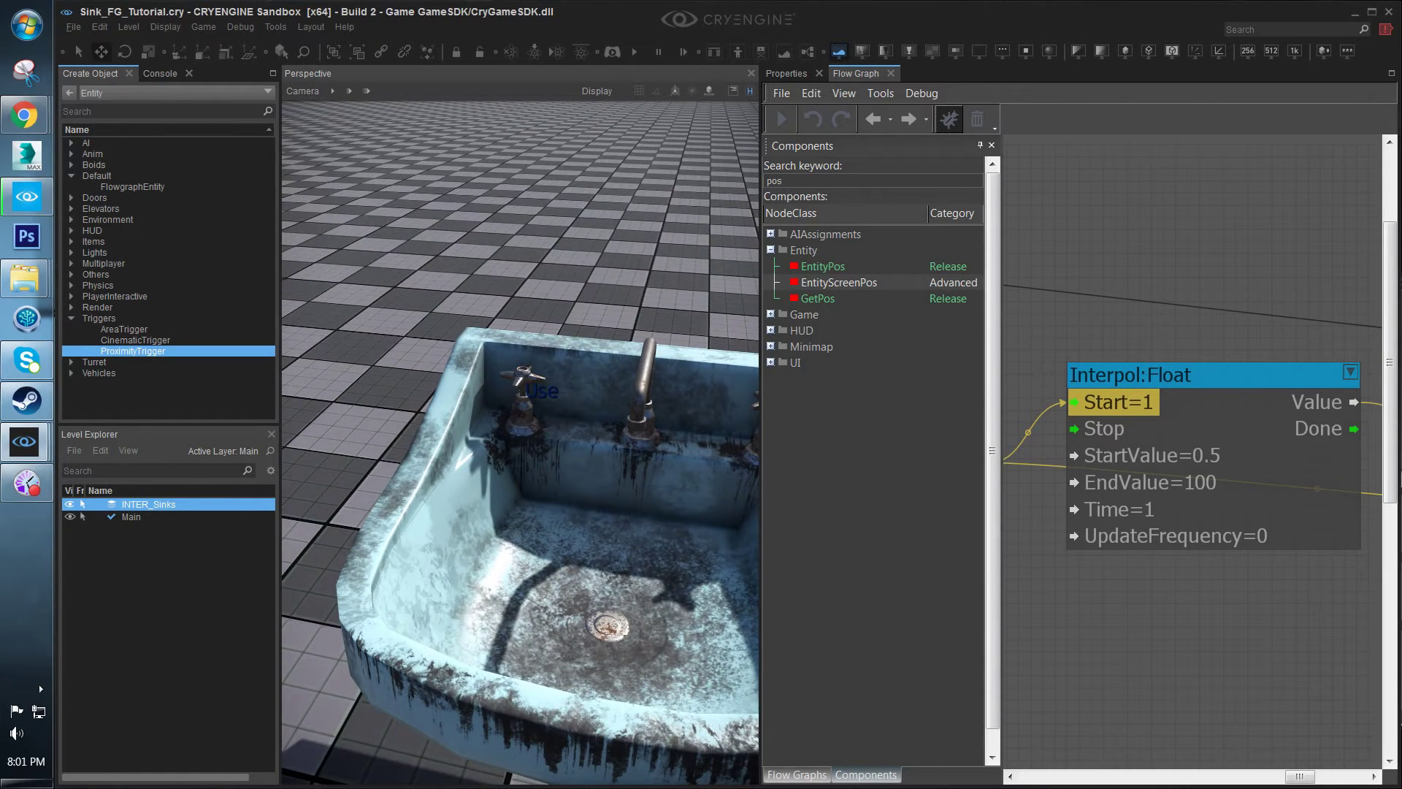
key("f")
key("Escape")
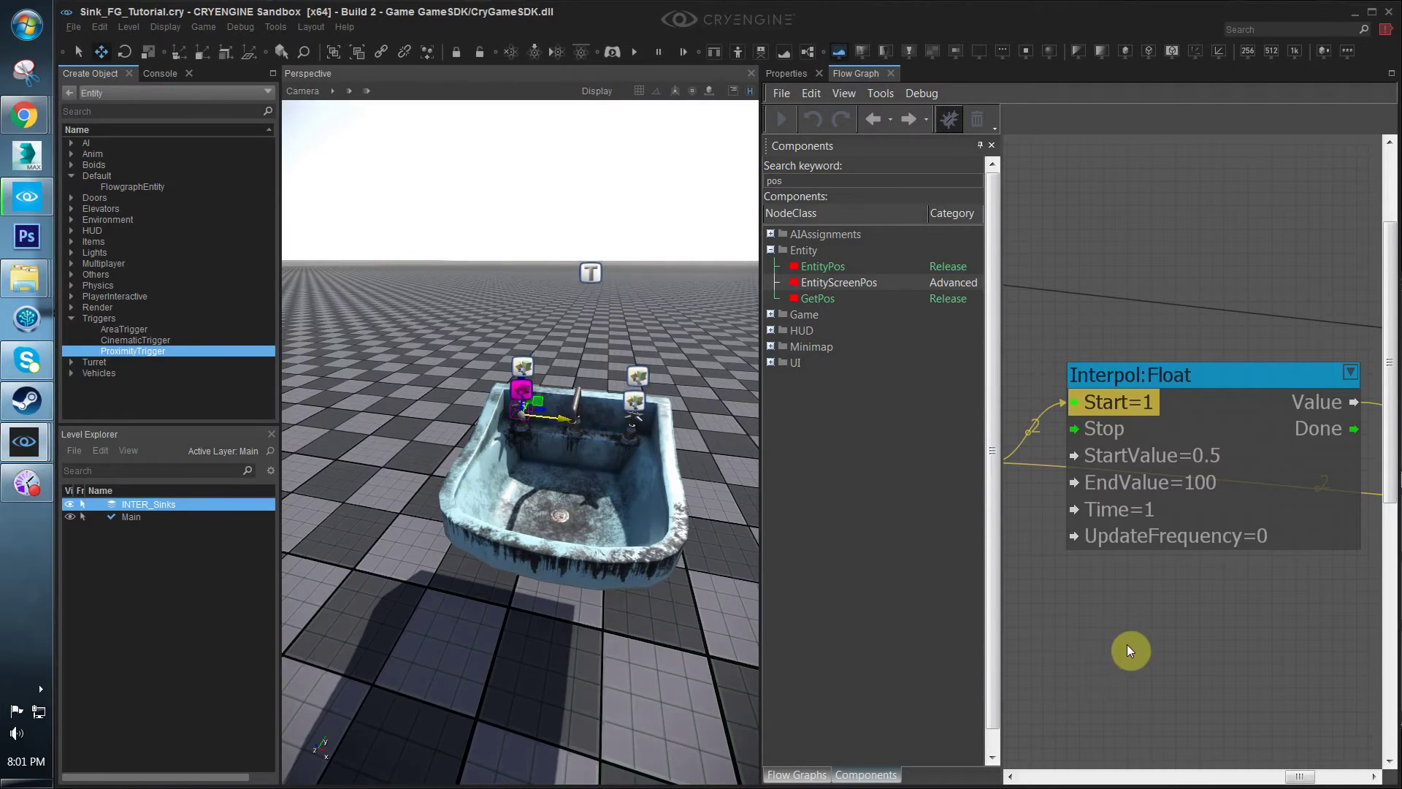
Inspect the Sequentializer's Out1 links and free Out2 output, and clear the flow graph debug values
scroll(1158, 539, "down", 3)
scroll(1203, 489, "up", 4)
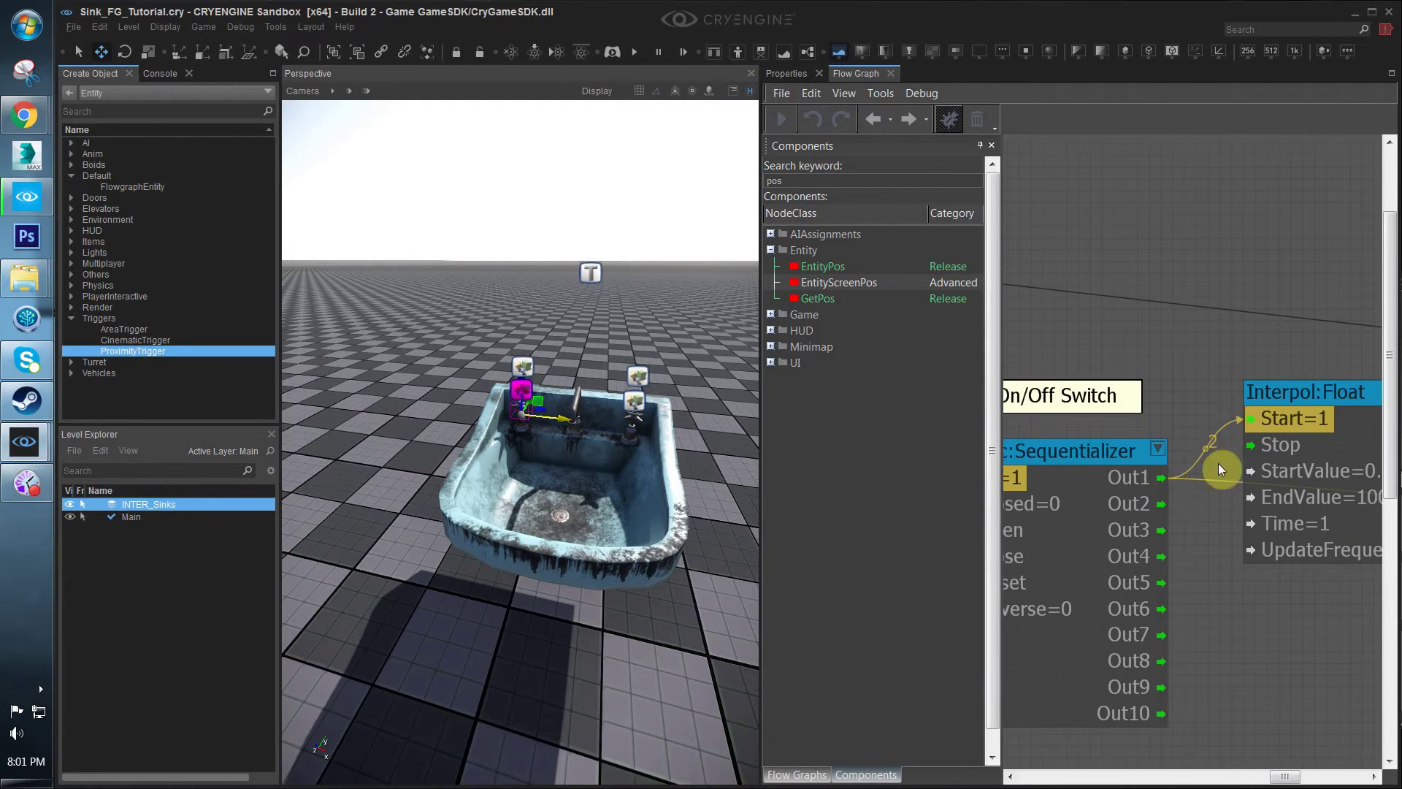
scroll(1226, 453, "up", 2)
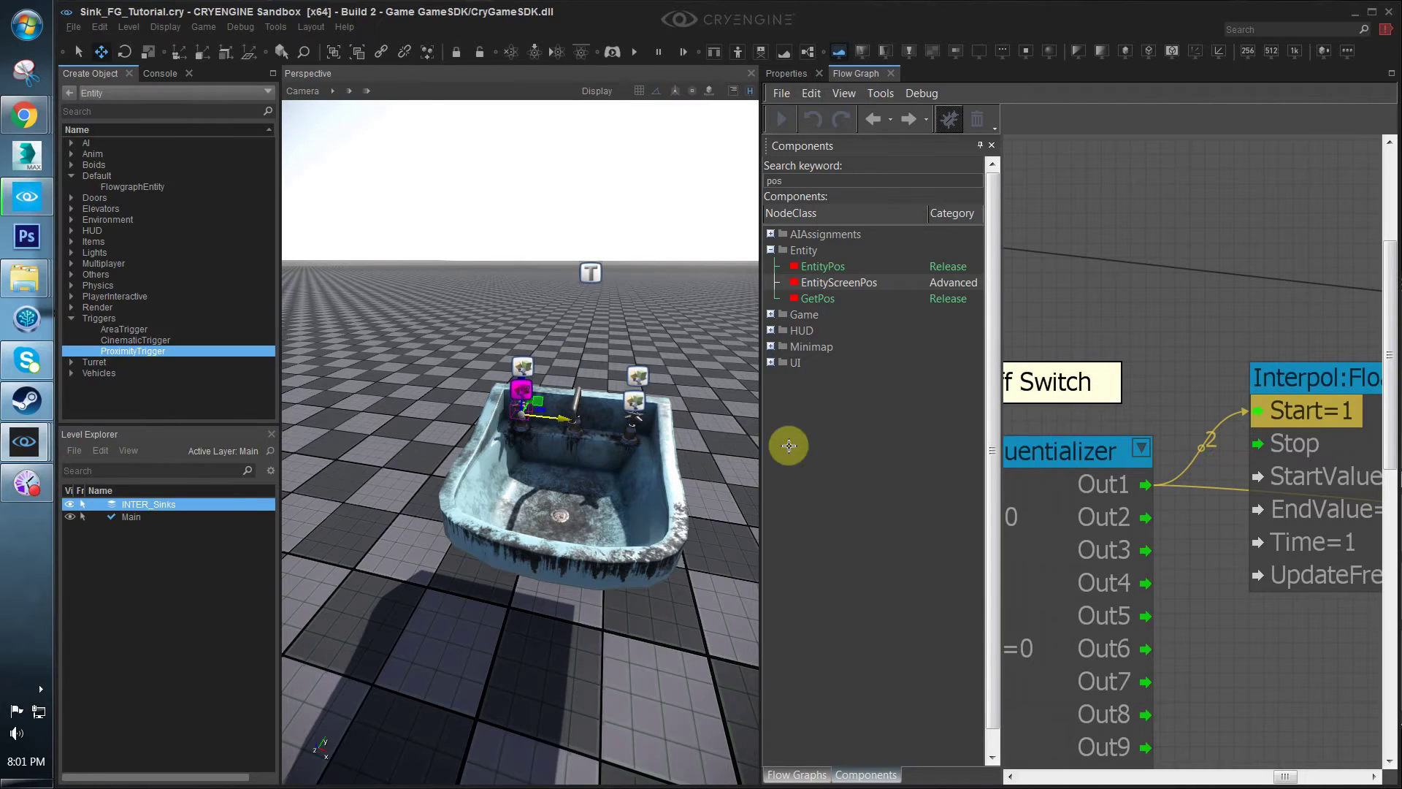
mouse_move(1144, 516)
left_mouse_down()
mouse_move(1168, 571)
mouse_move(1197, 546)
mouse_move(1150, 517)
left_mouse_up()
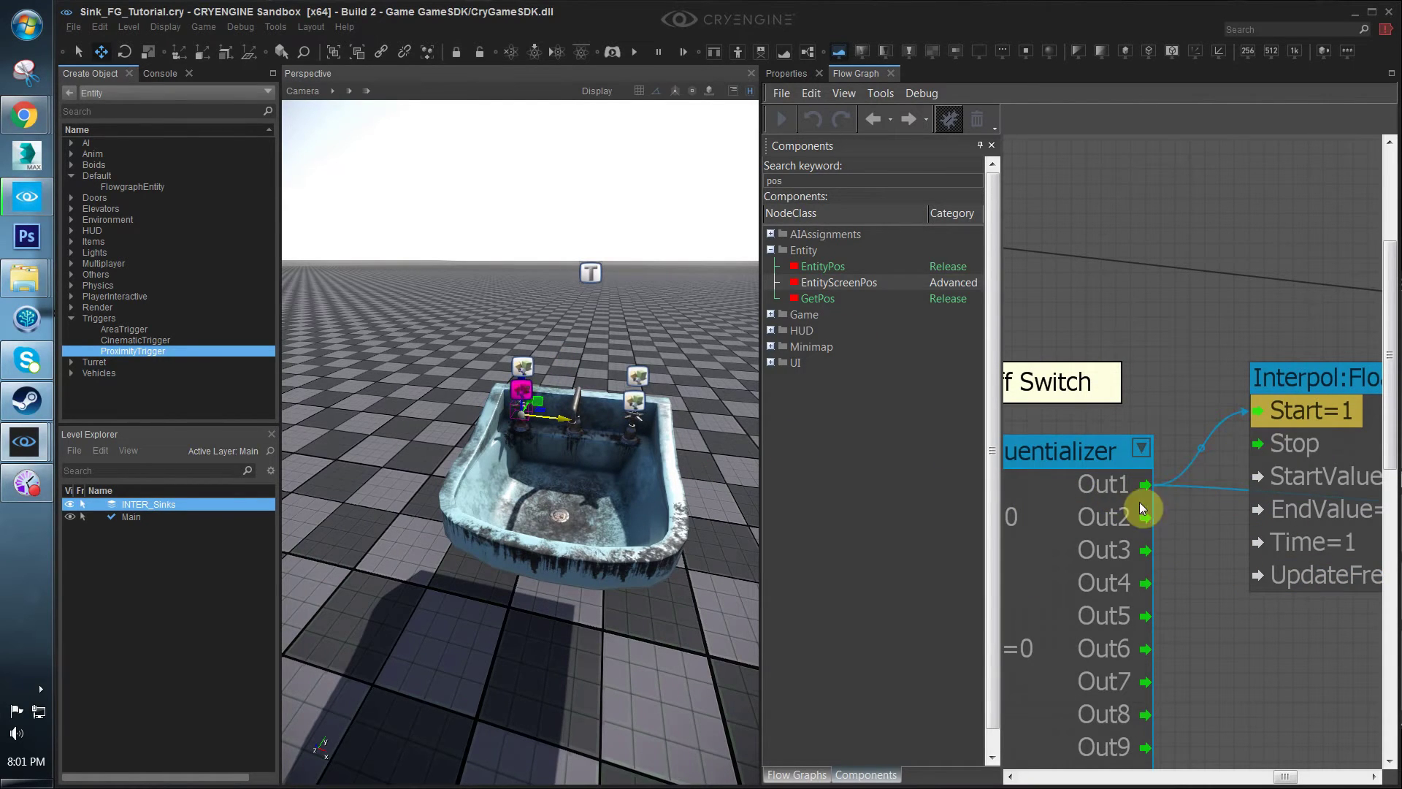
scroll(1152, 550, "down", 4)
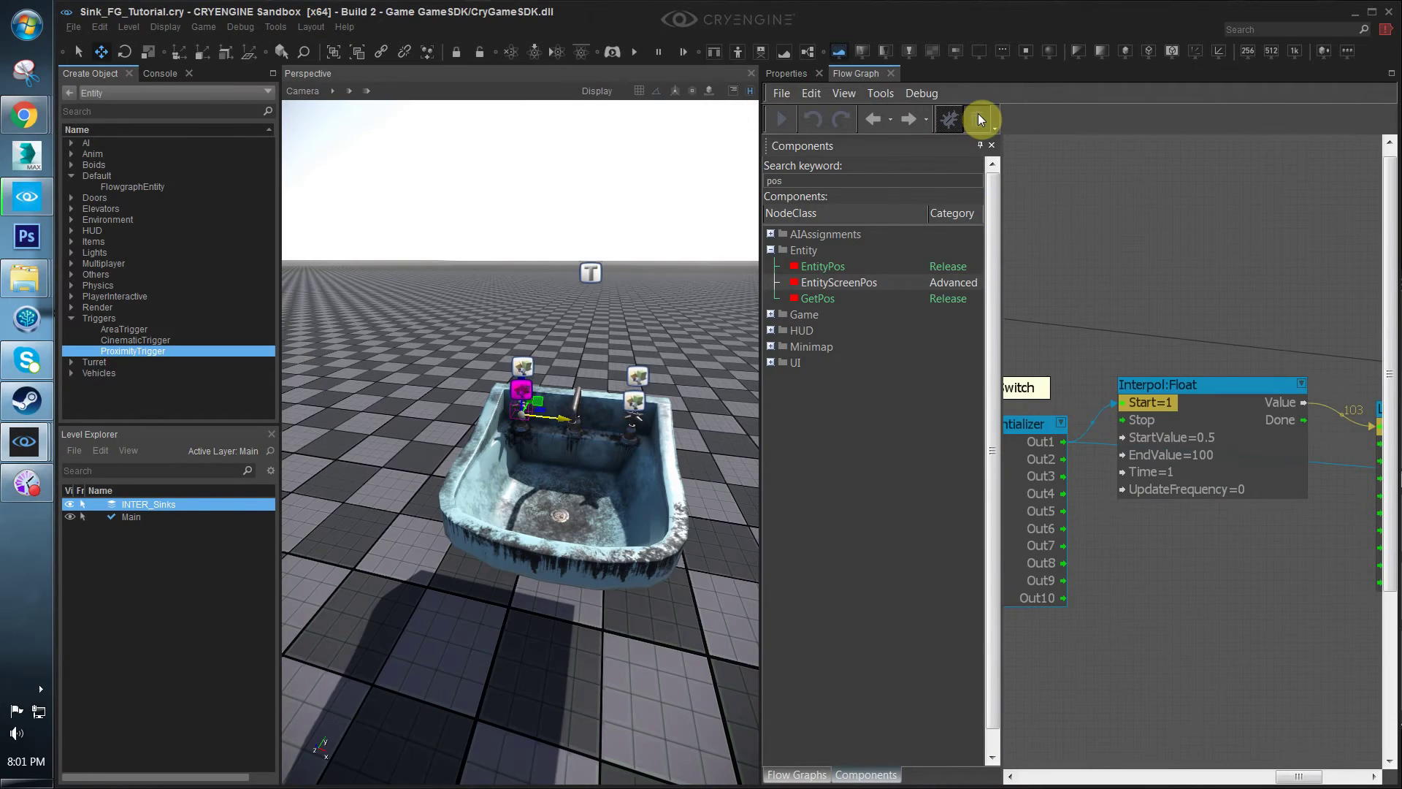
left_click(978, 115)
Add a copy of the On/Off Switch comment above the RotateEntityToEx node and rename it "Turn Knob ON"
scroll(1182, 534, "down", 5)
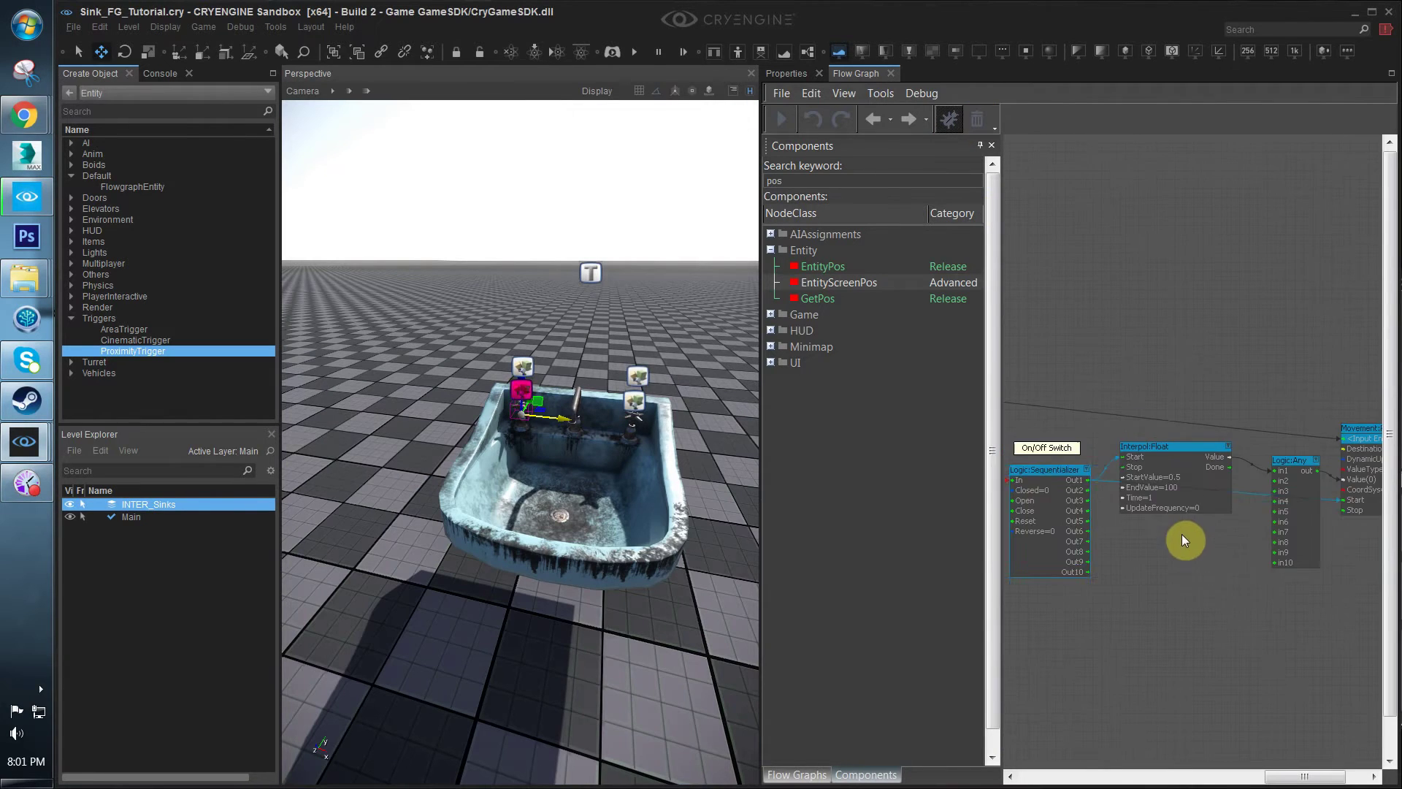
left_click(1182, 535)
right_click_drag(1212, 555, 1151, 539)
scroll(1151, 539, "down", 4)
left_click_drag(1331, 411, 1071, 559)
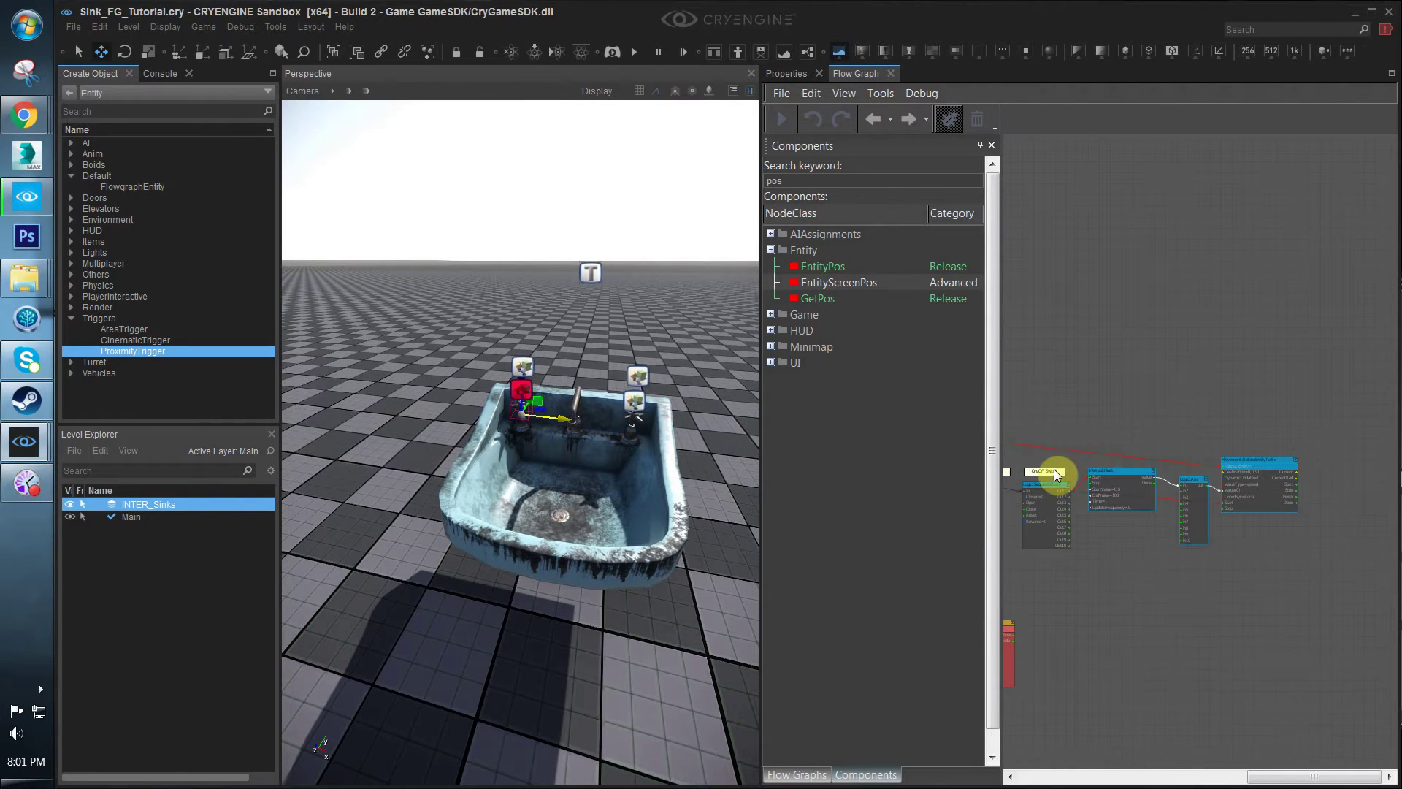
left_click(1214, 445)
double_click(1217, 438)
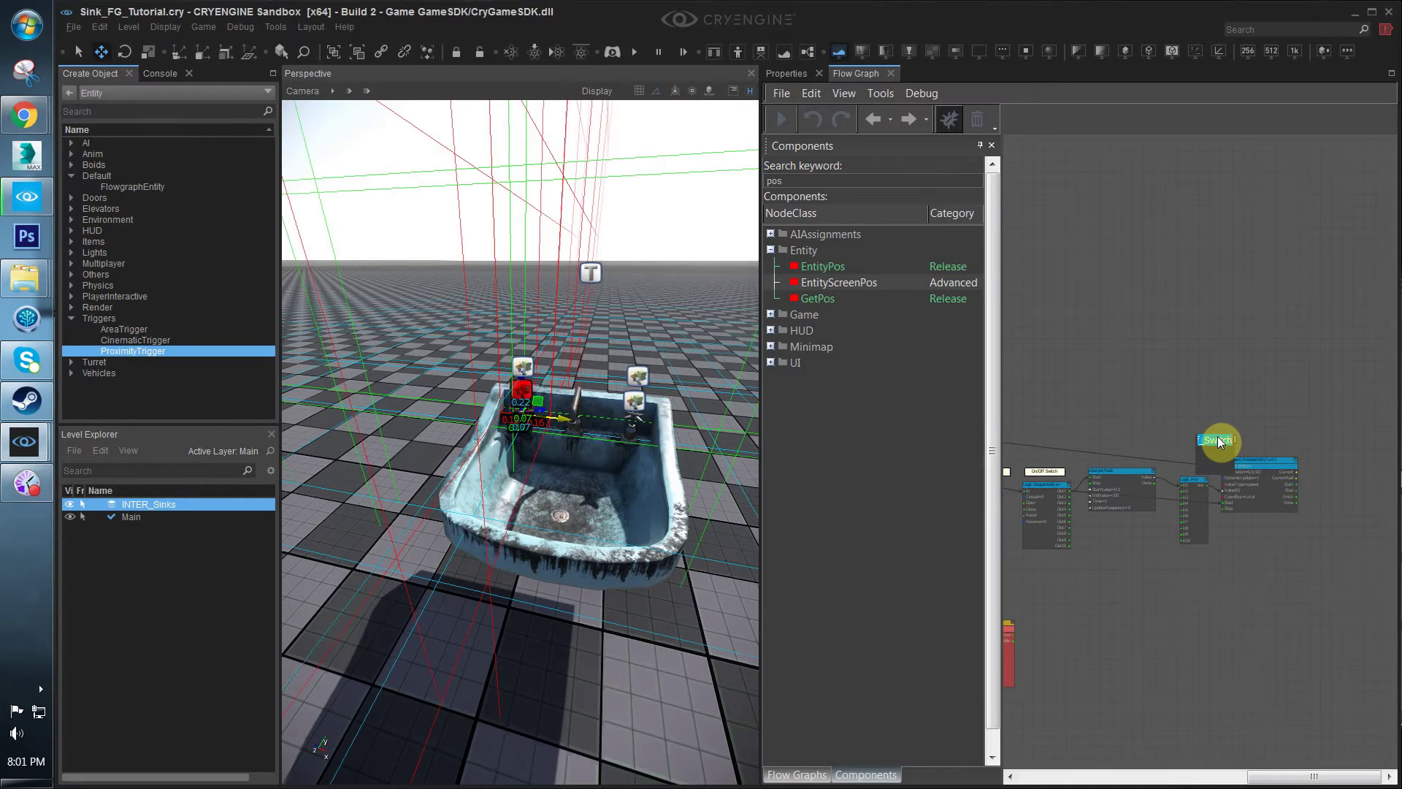
type("Turn Knob ON")
key("Return")
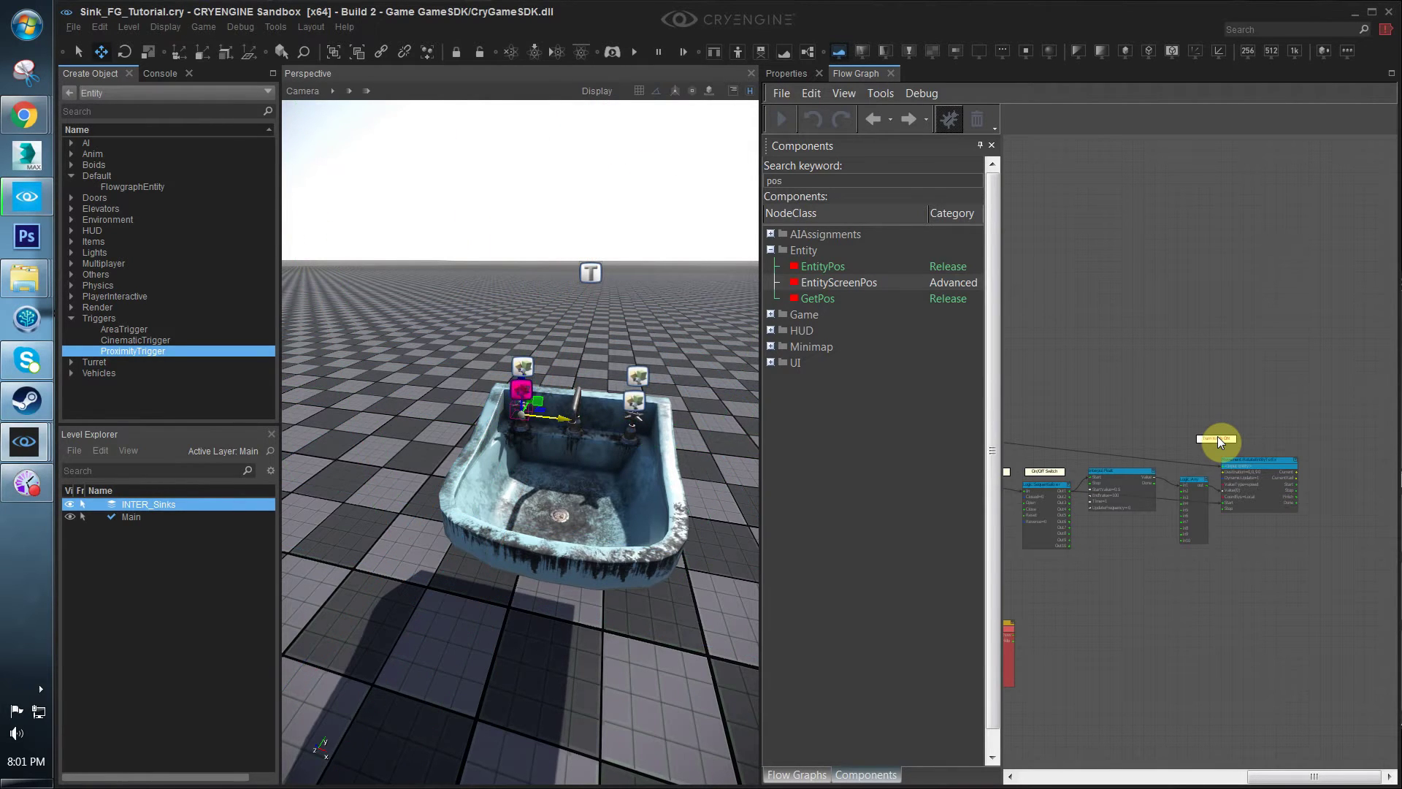
left_click(1267, 362)
Duplicate the Interpol:Float, Logic:Any and RotateEntityToEx nodes with their input links below the originals, and place a copy of the Turn Knob ON comment above them
middle_click_drag(1307, 456, 1323, 444)
left_click_drag(1166, 540, 1162, 544)
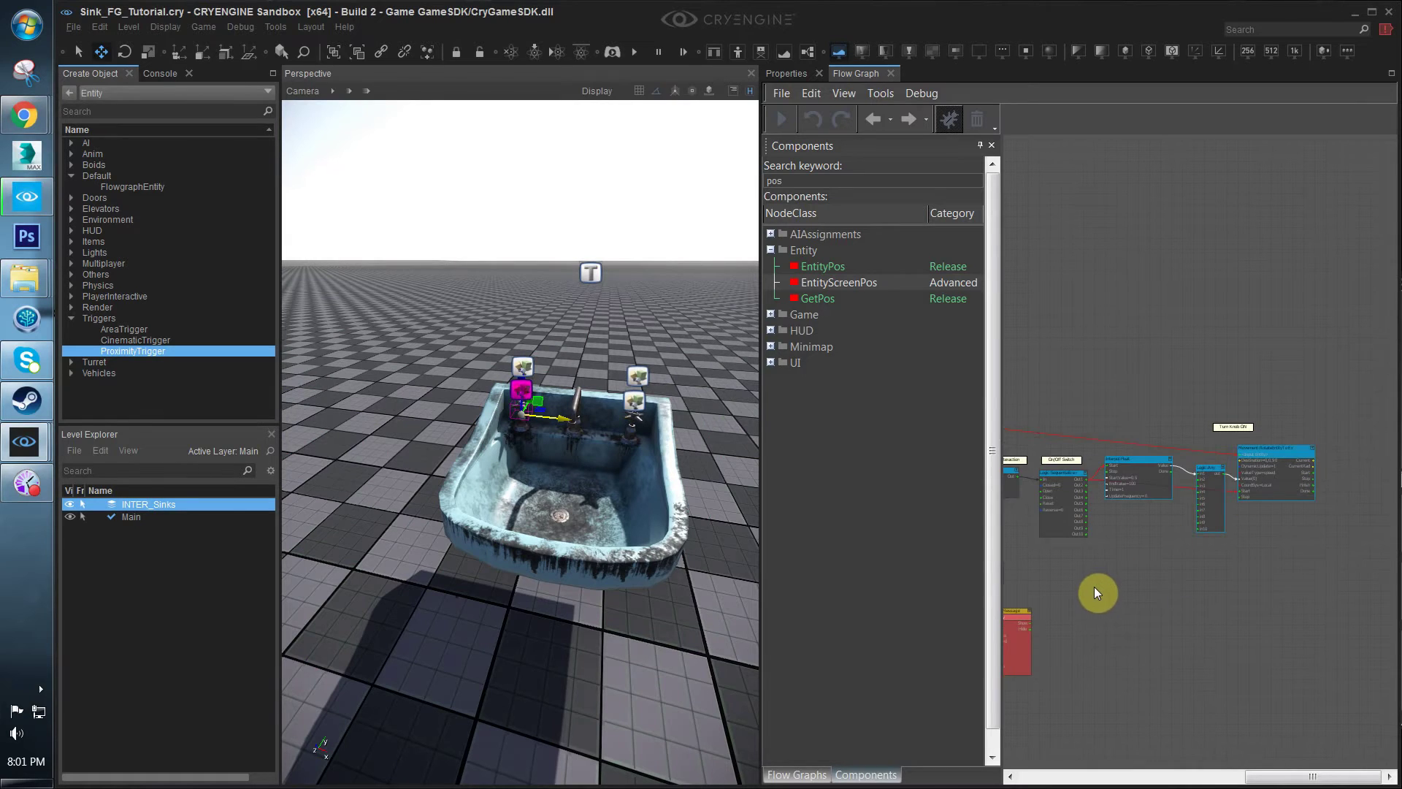
key("ctrl+v")
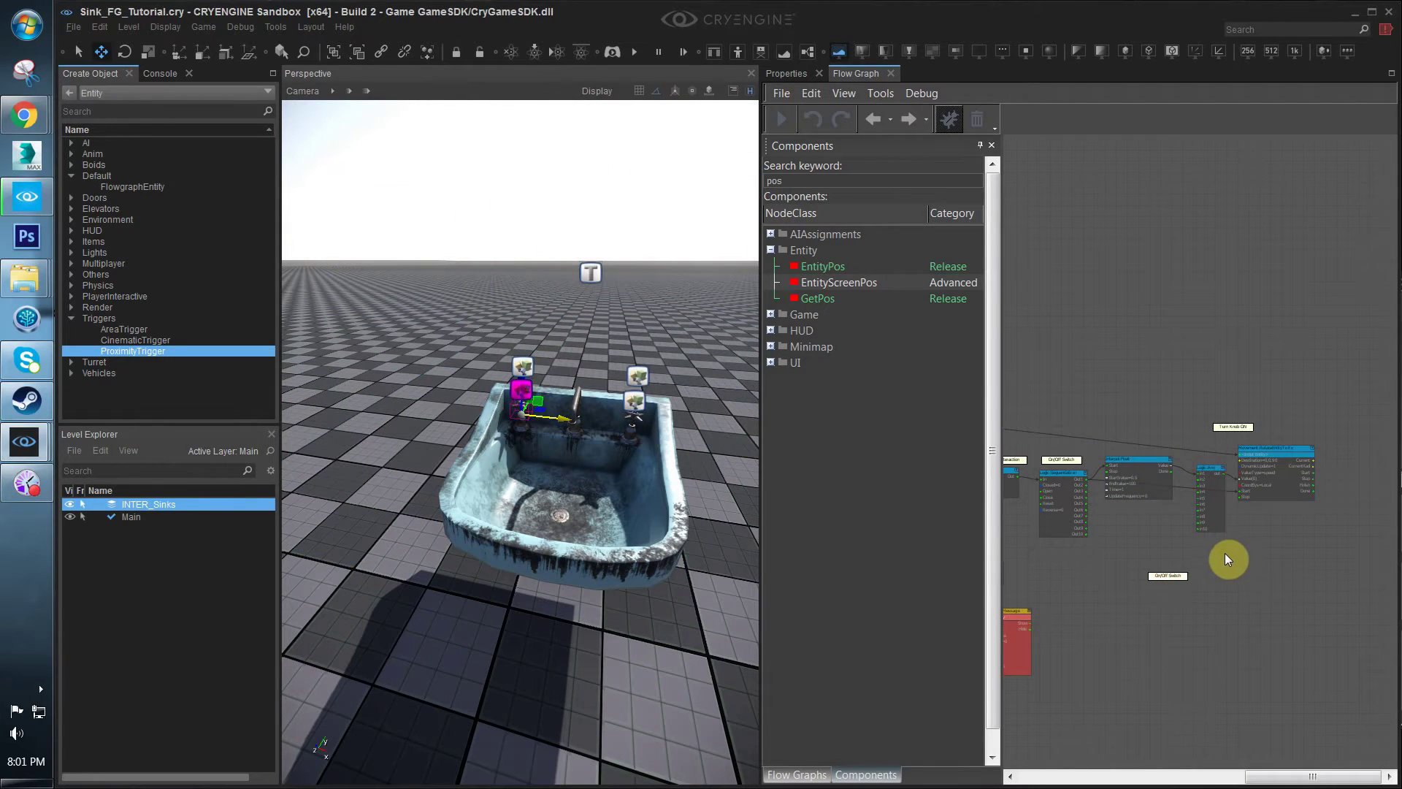
left_click_drag(1112, 585, 1105, 574)
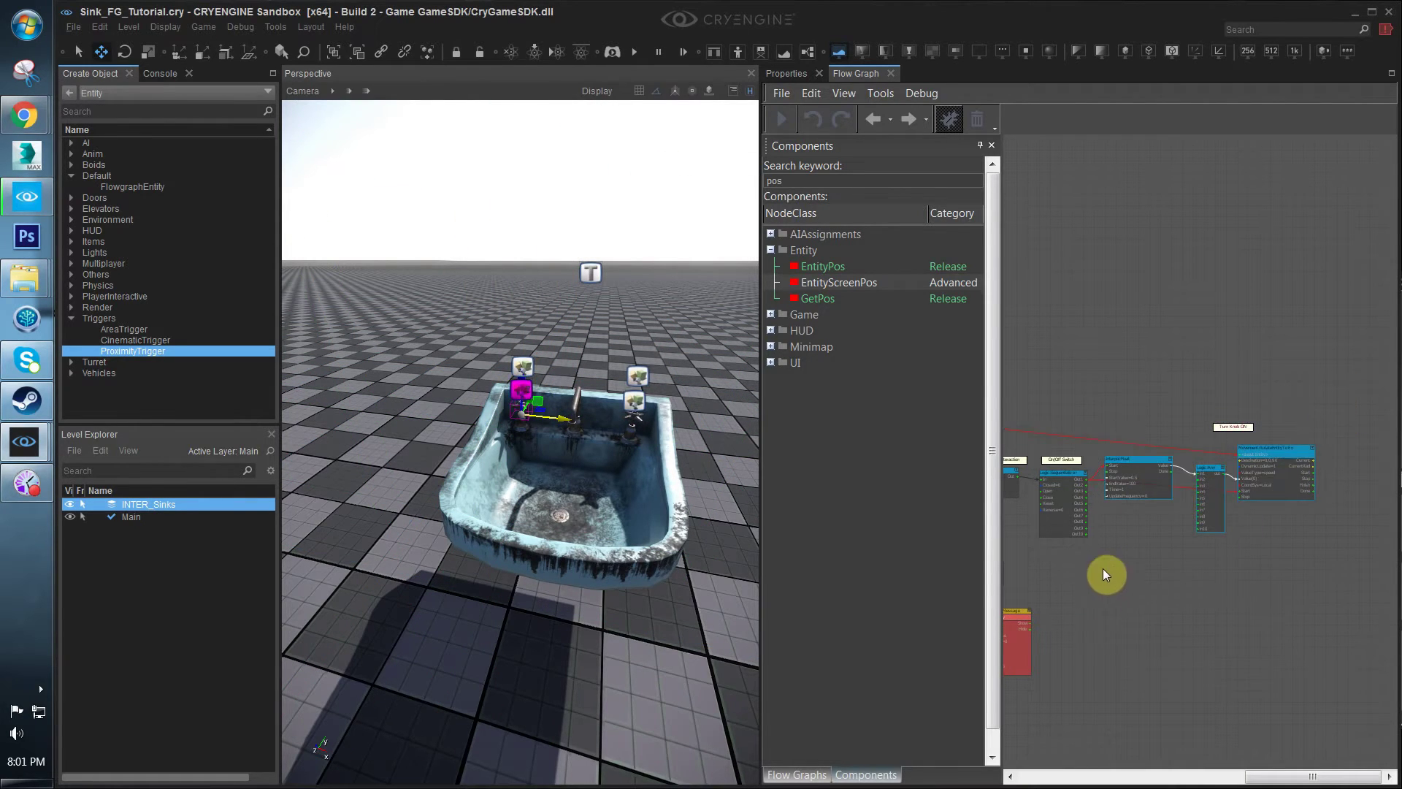
key("ctrl+c")
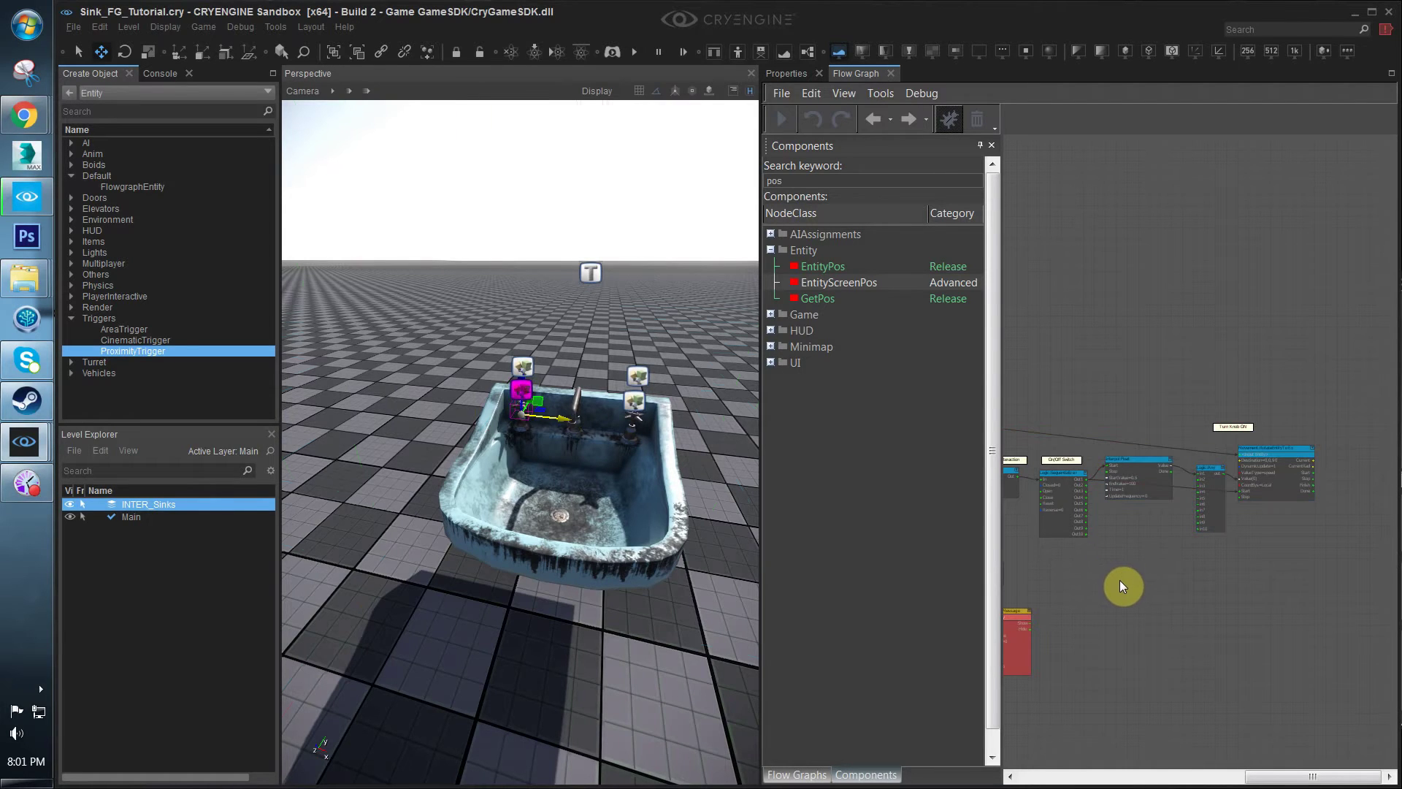
key("ctrl+v")
left_click_drag(1254, 582, 1244, 562)
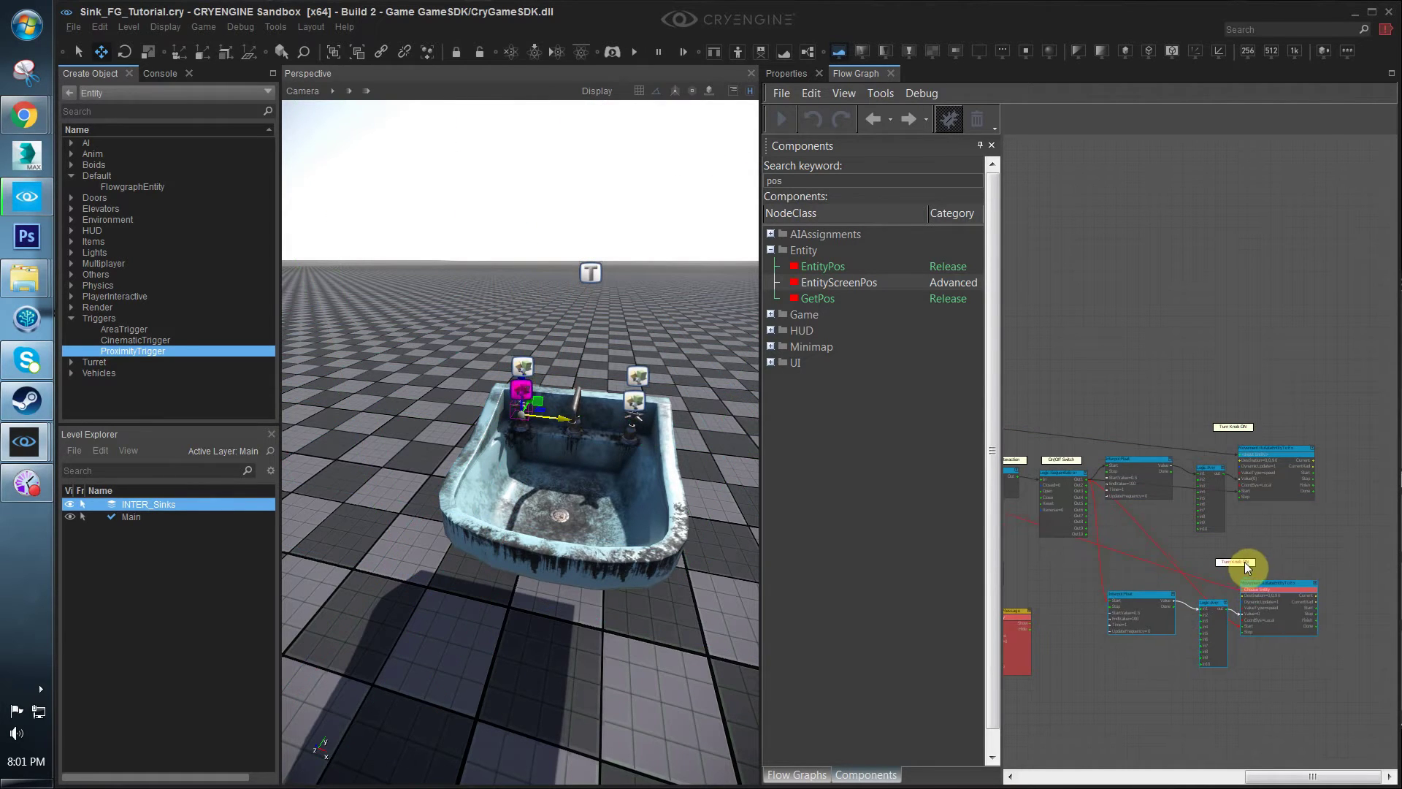
left_click(1172, 560)
Connect the Sequentializer's Out2 to the Start inputs of the duplicated Interpol:Float and RotateEntityToEx nodes
scroll(1169, 593, "up", 2)
scroll(1177, 602, "up", 1)
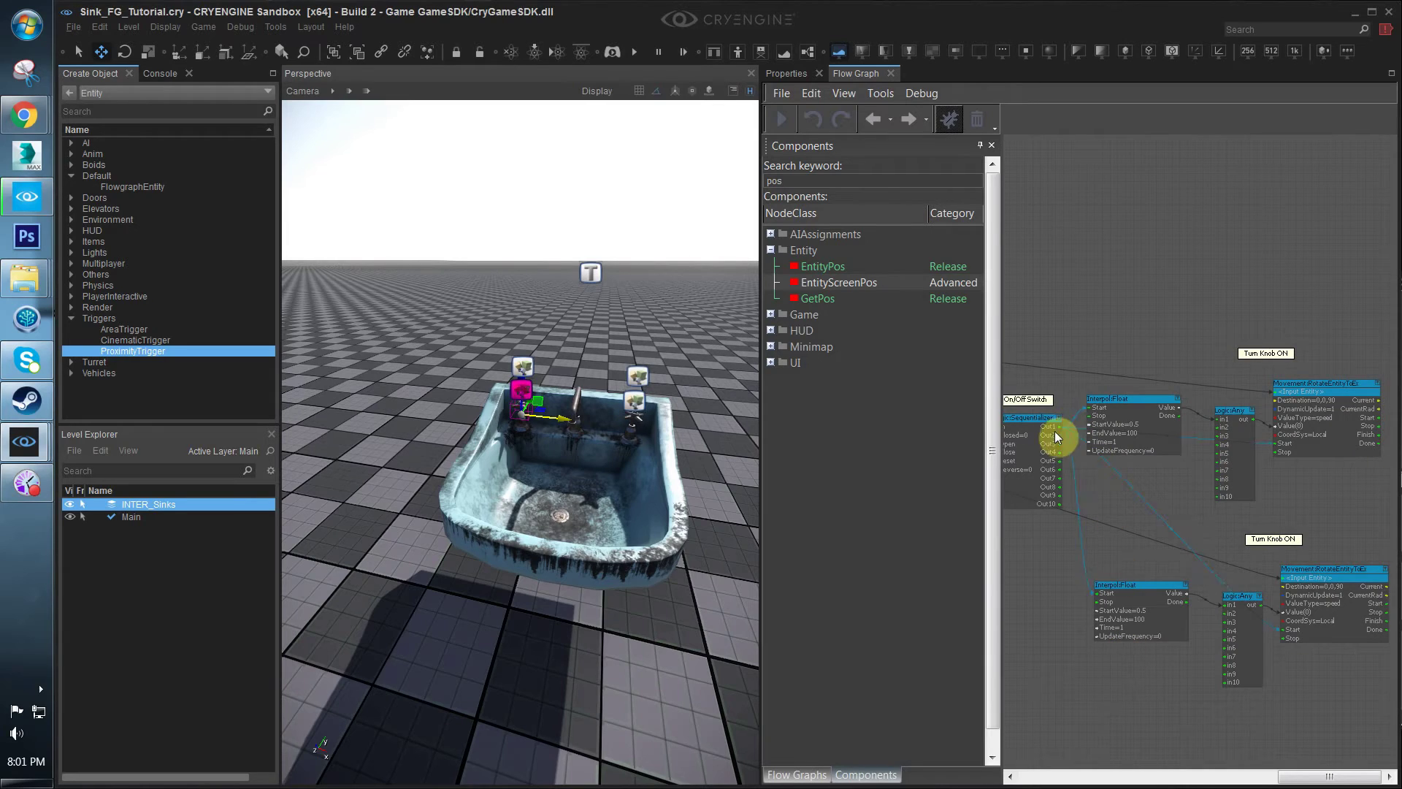
left_click_drag(1054, 431, 1112, 614)
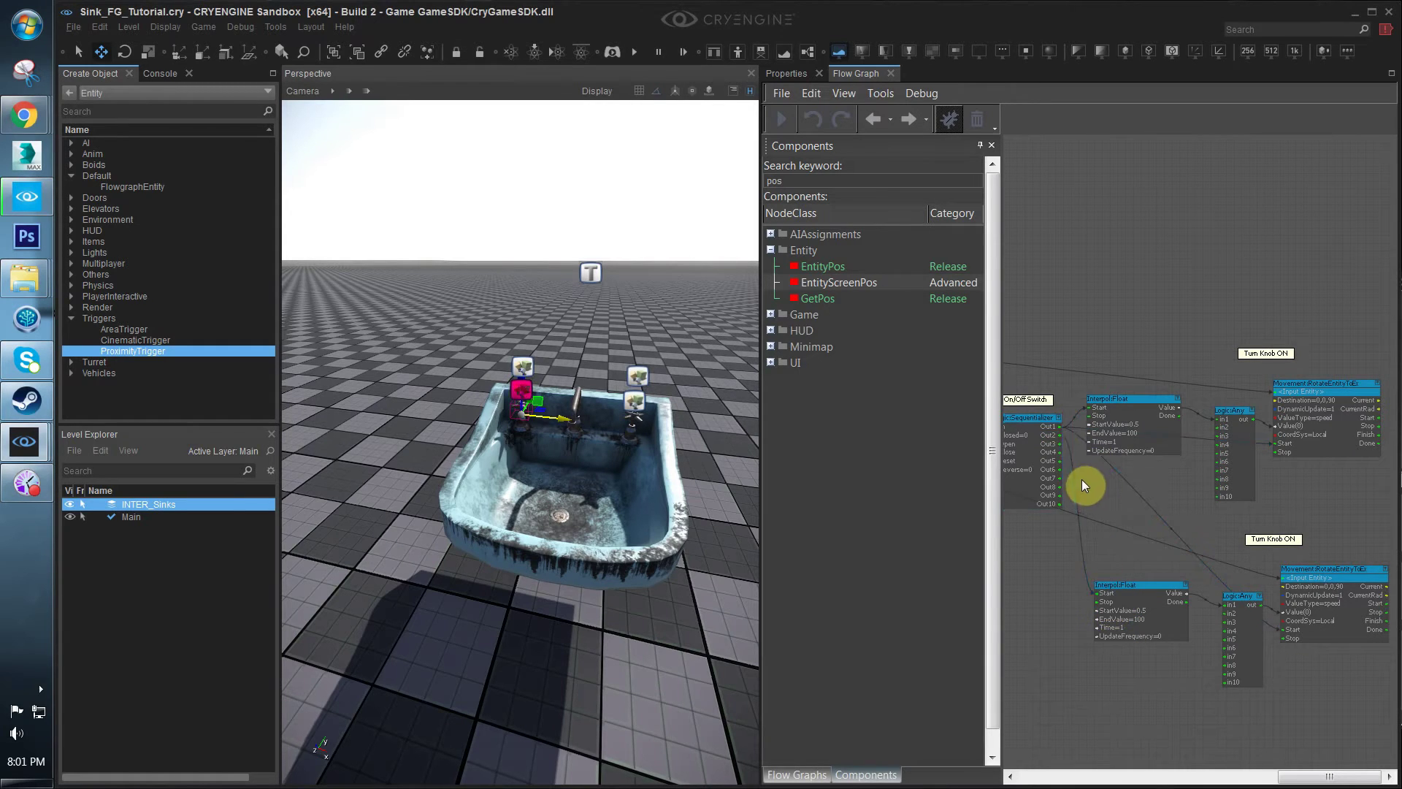
left_click_drag(1058, 441, 1290, 631)
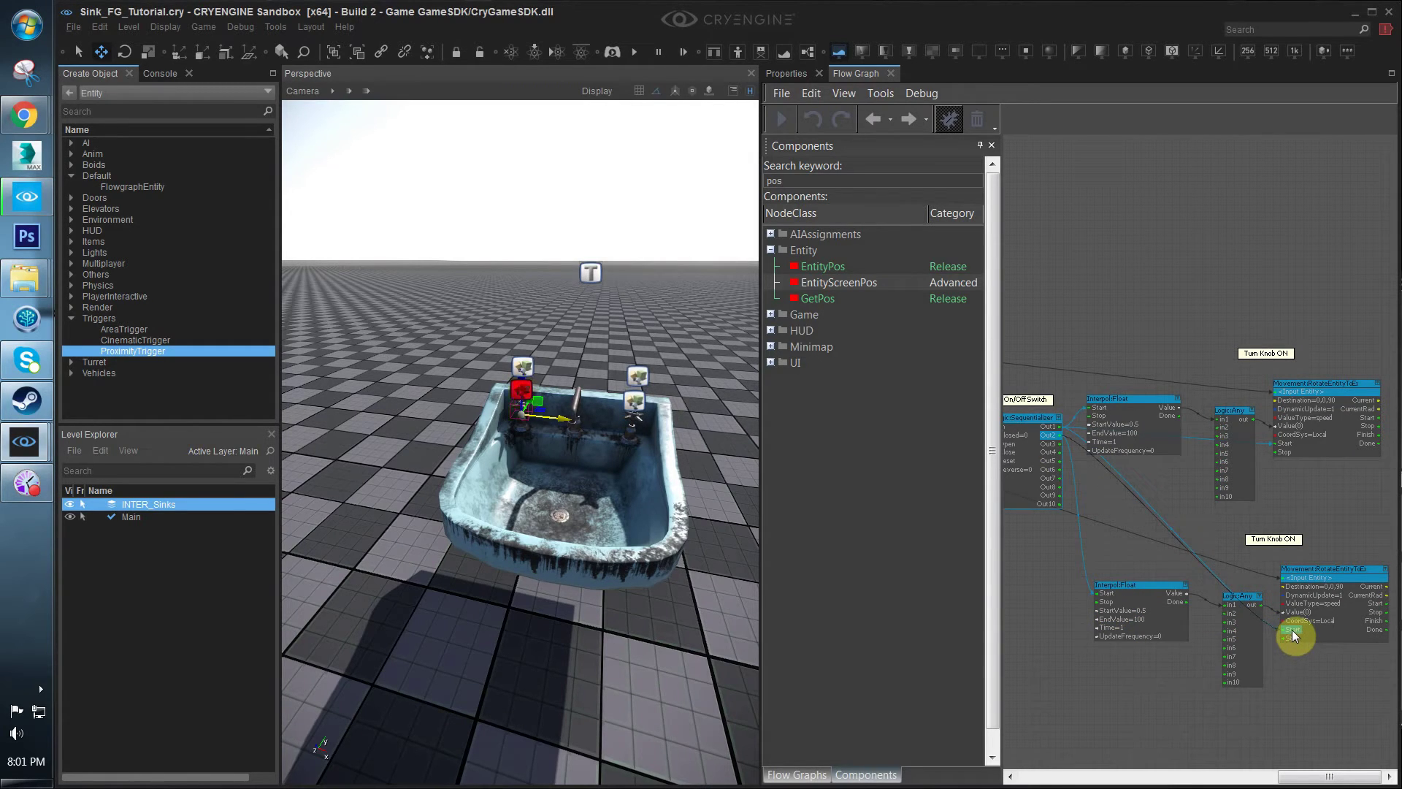
Set the Destination of the duplicated RotateEntityToEx node to 0,0,-90
scroll(1310, 603, "up", 4)
double_click(1286, 574)
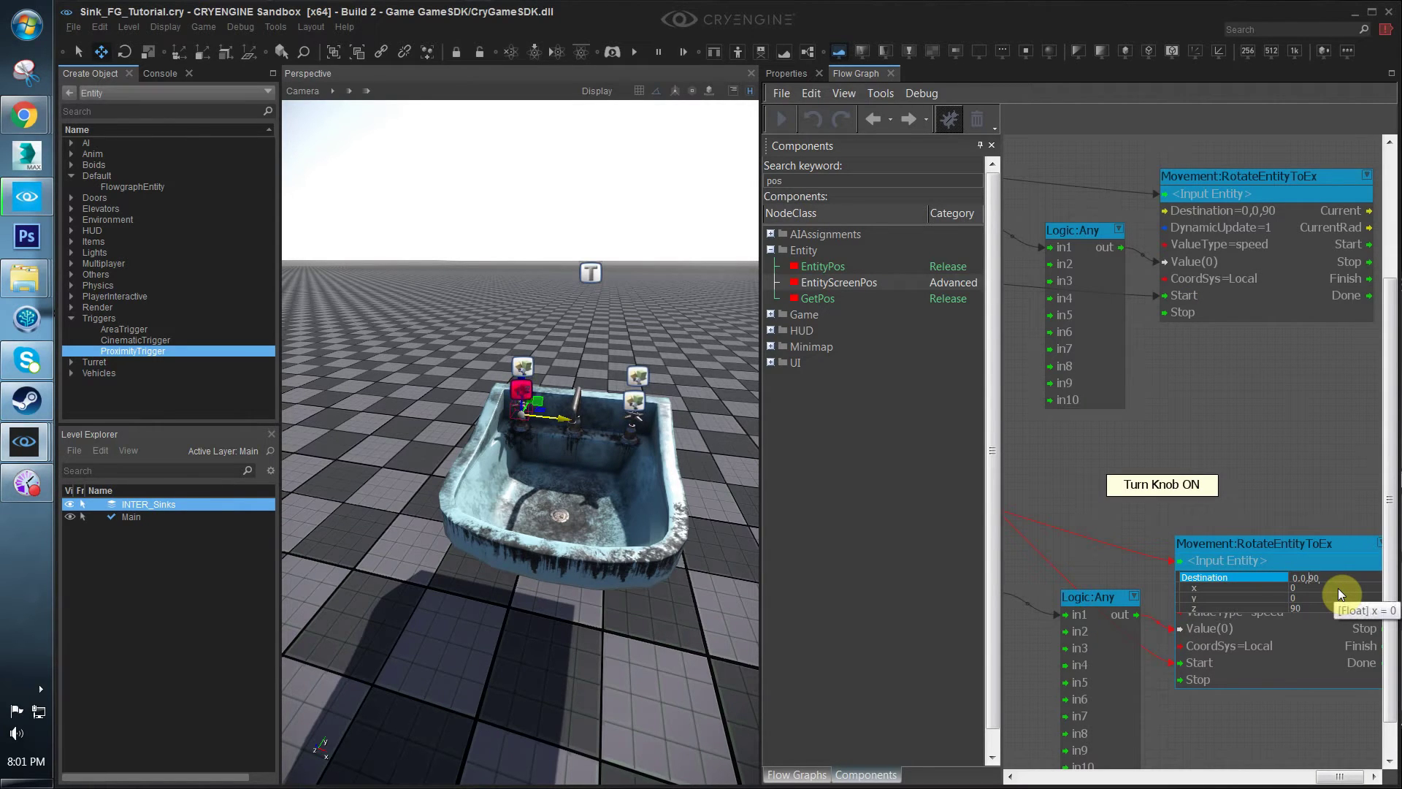
type("-")
left_click(1226, 452)
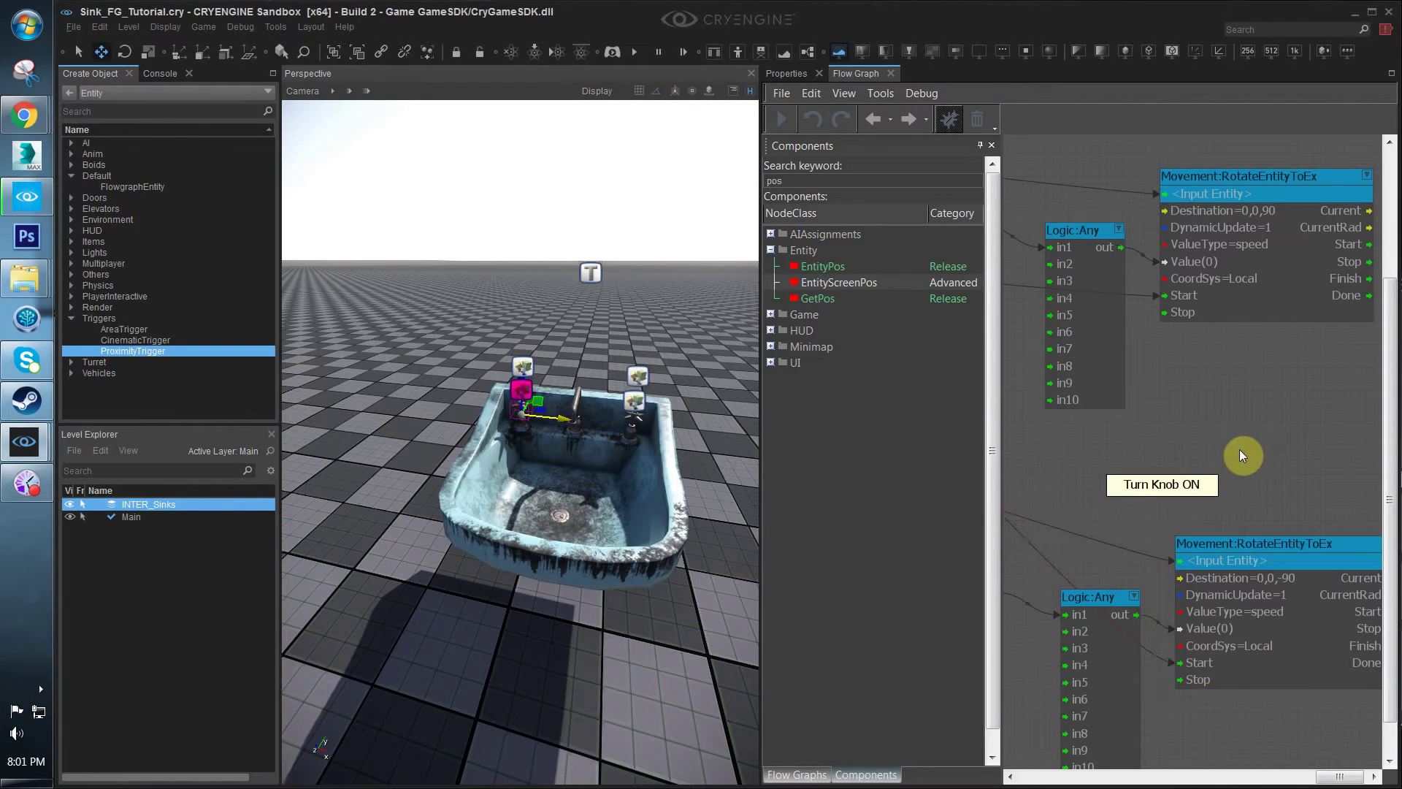
Run the game and use the left knob twice to test turning it on and off
right_click_drag(667, 552, 685, 529)
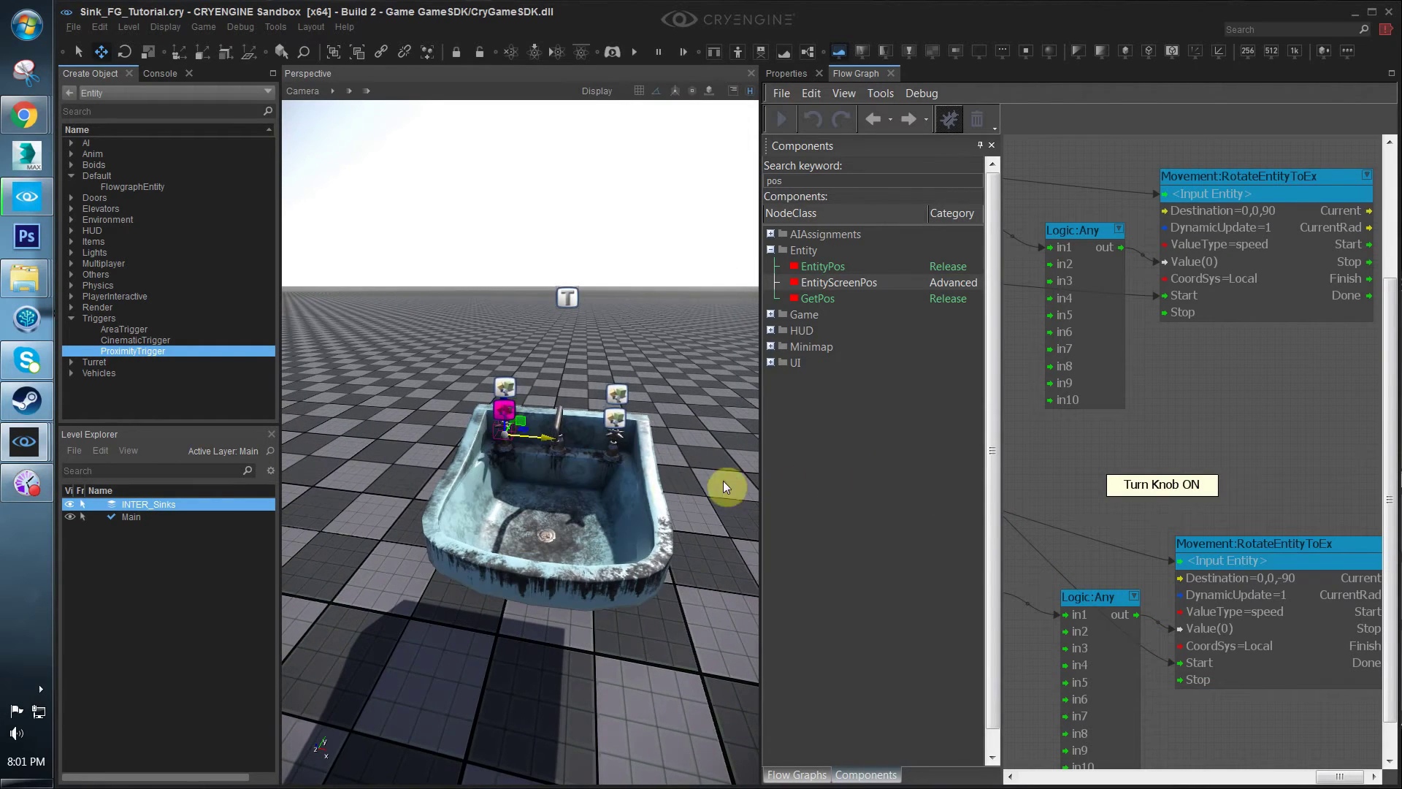
key("ctrl+g")
key("f")
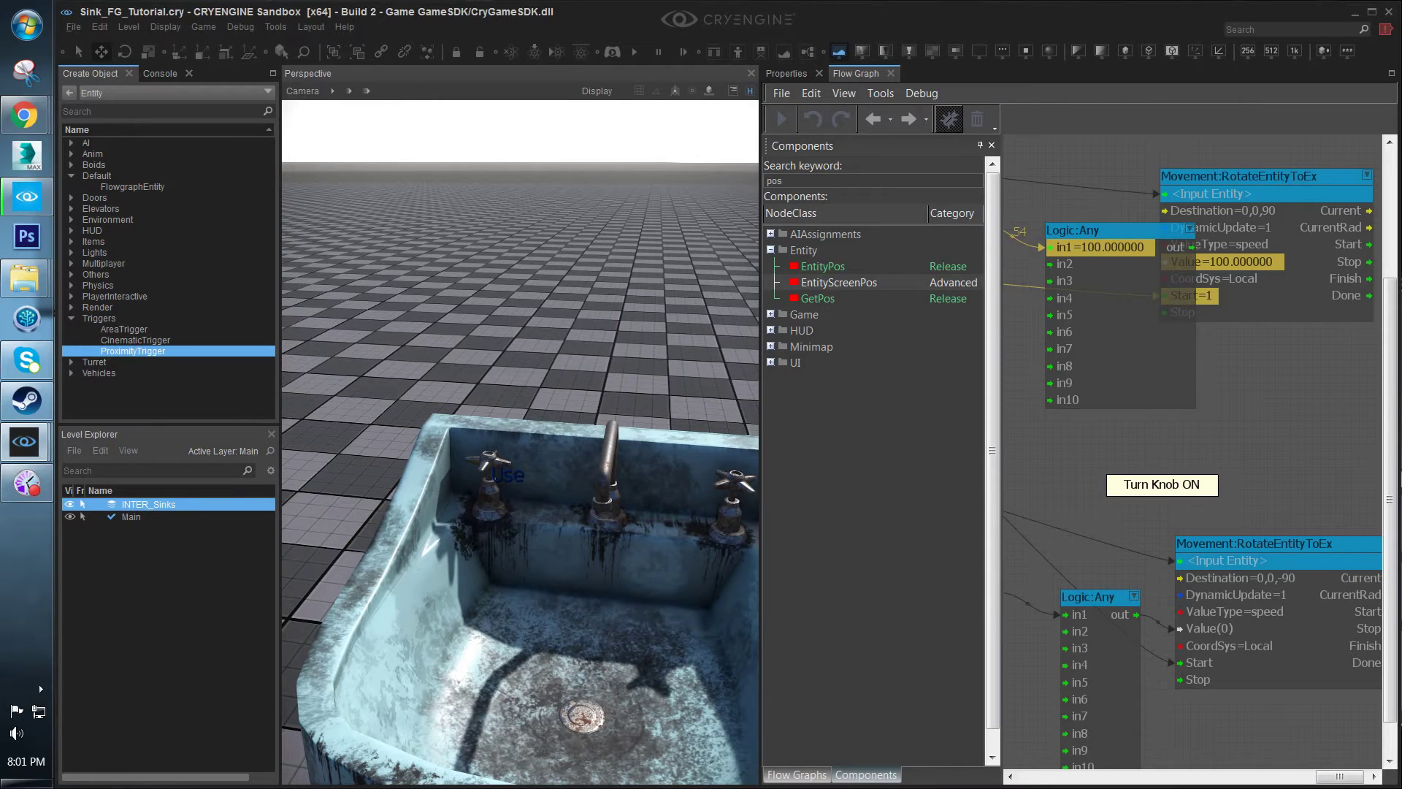
key("f")
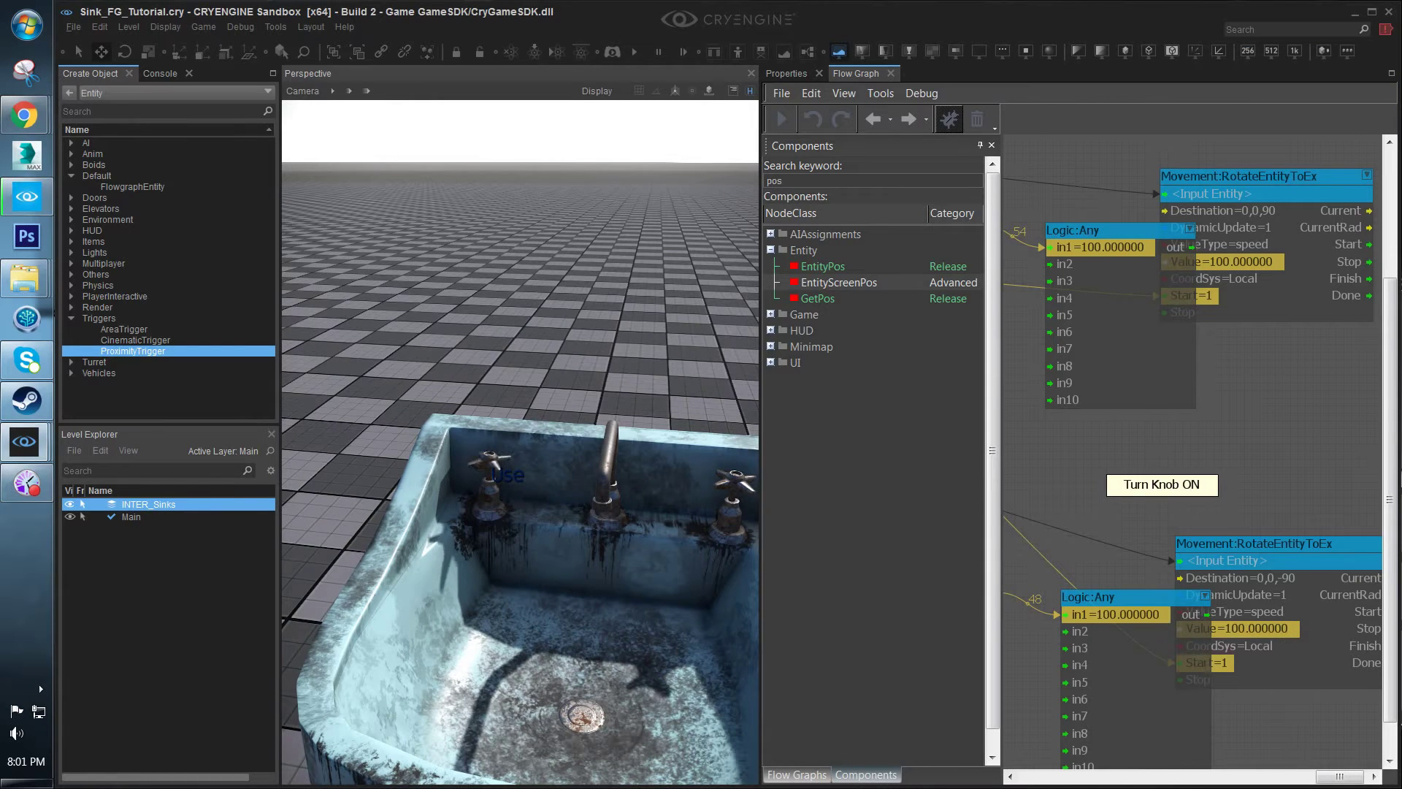
key("s")
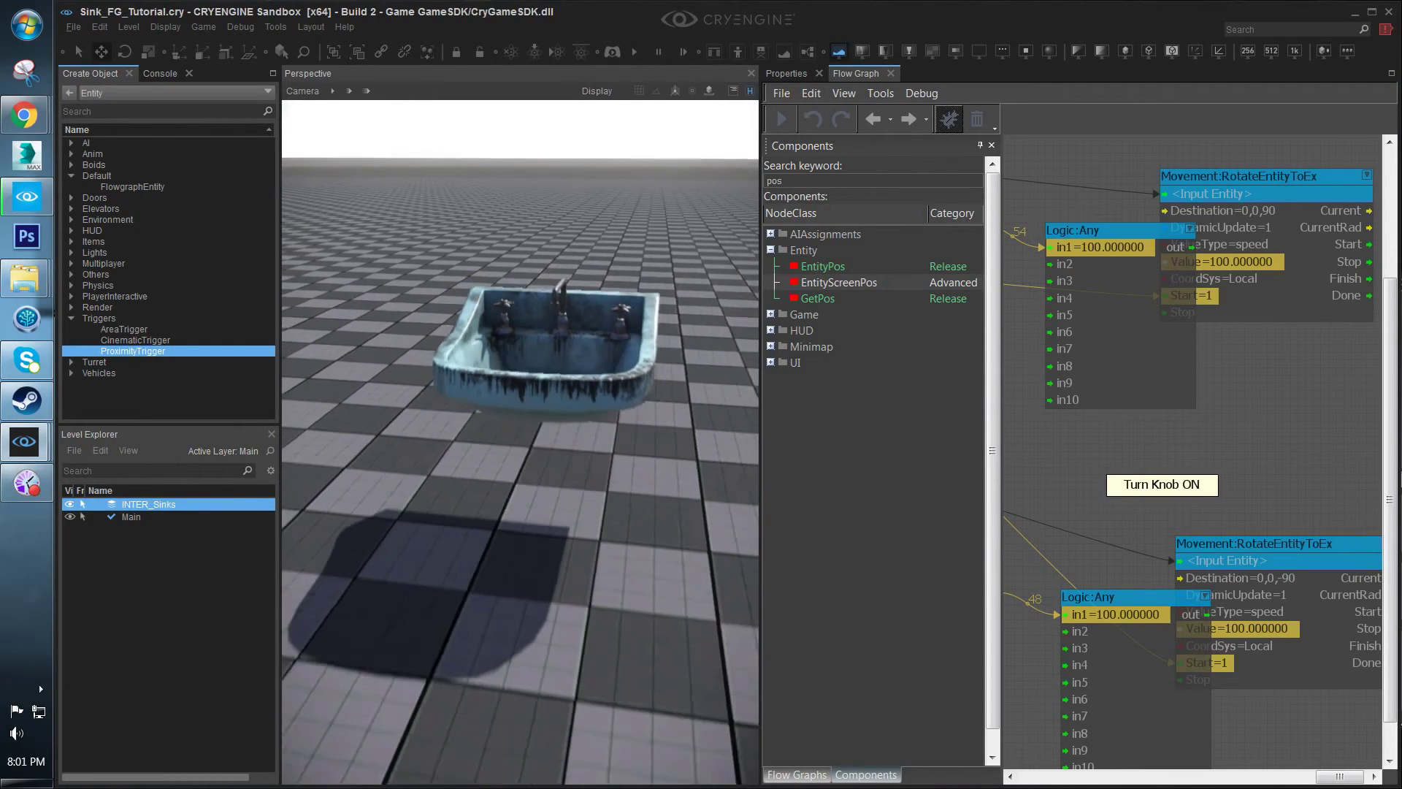
key("a")
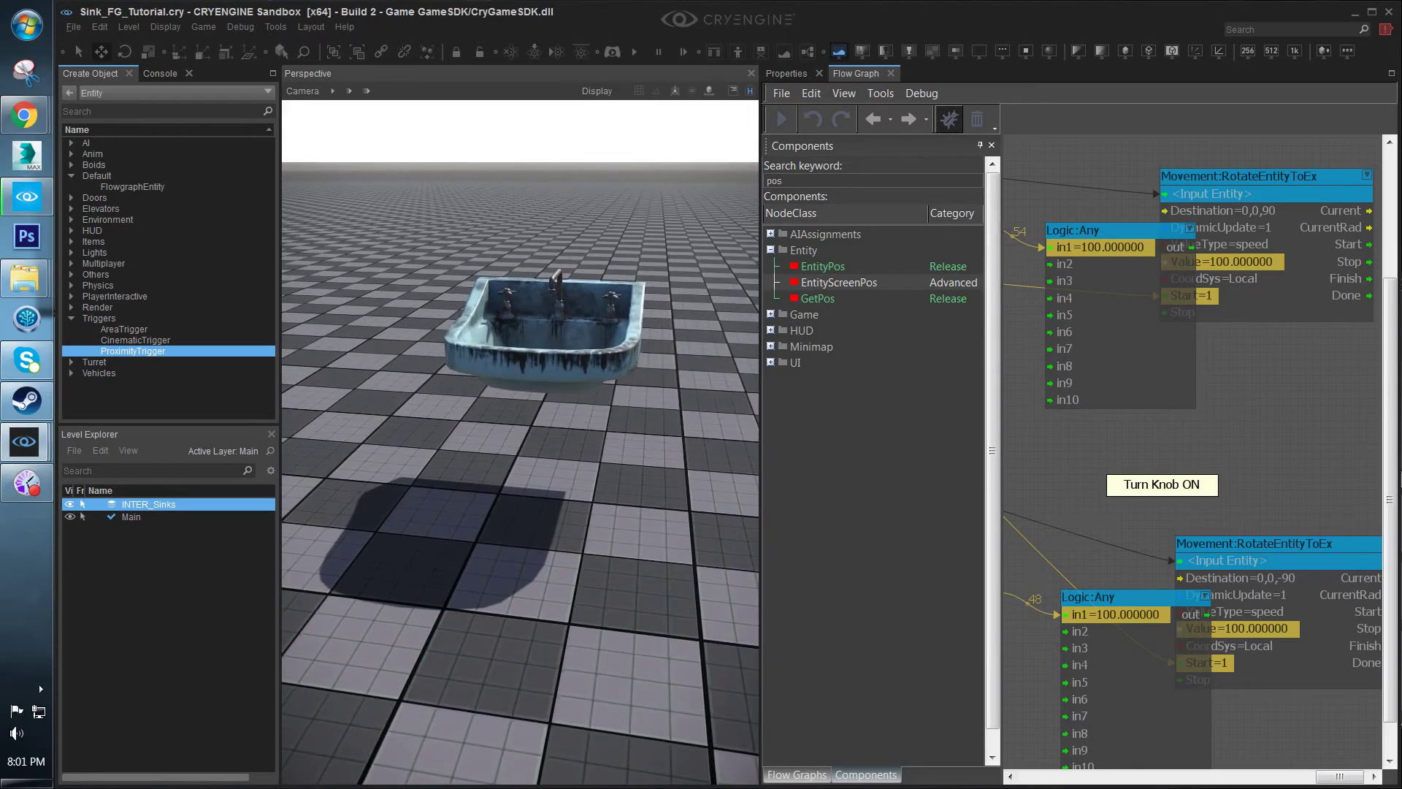
Walk back up to the sink in the running game, use the left knob again, and exit game mode
key("d")
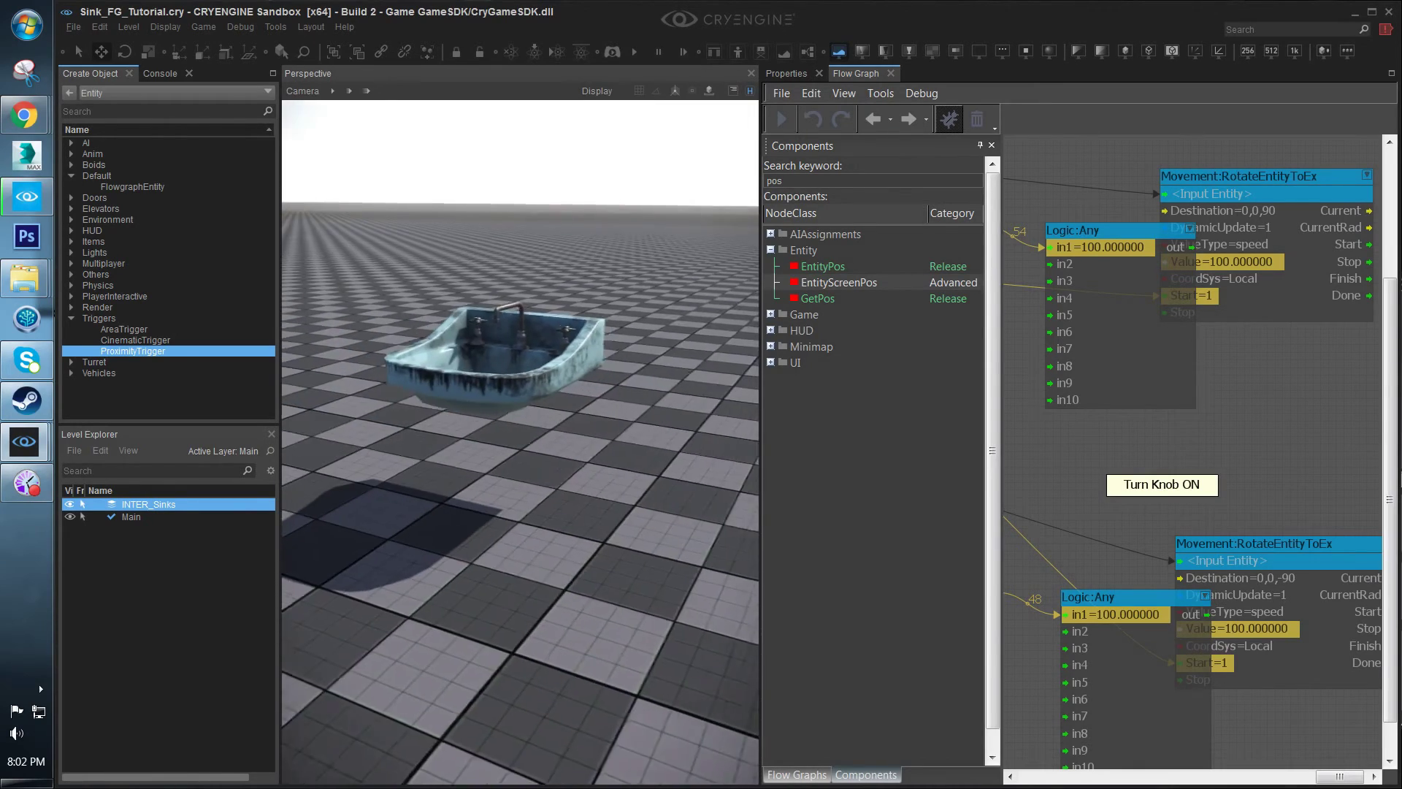
key("w")
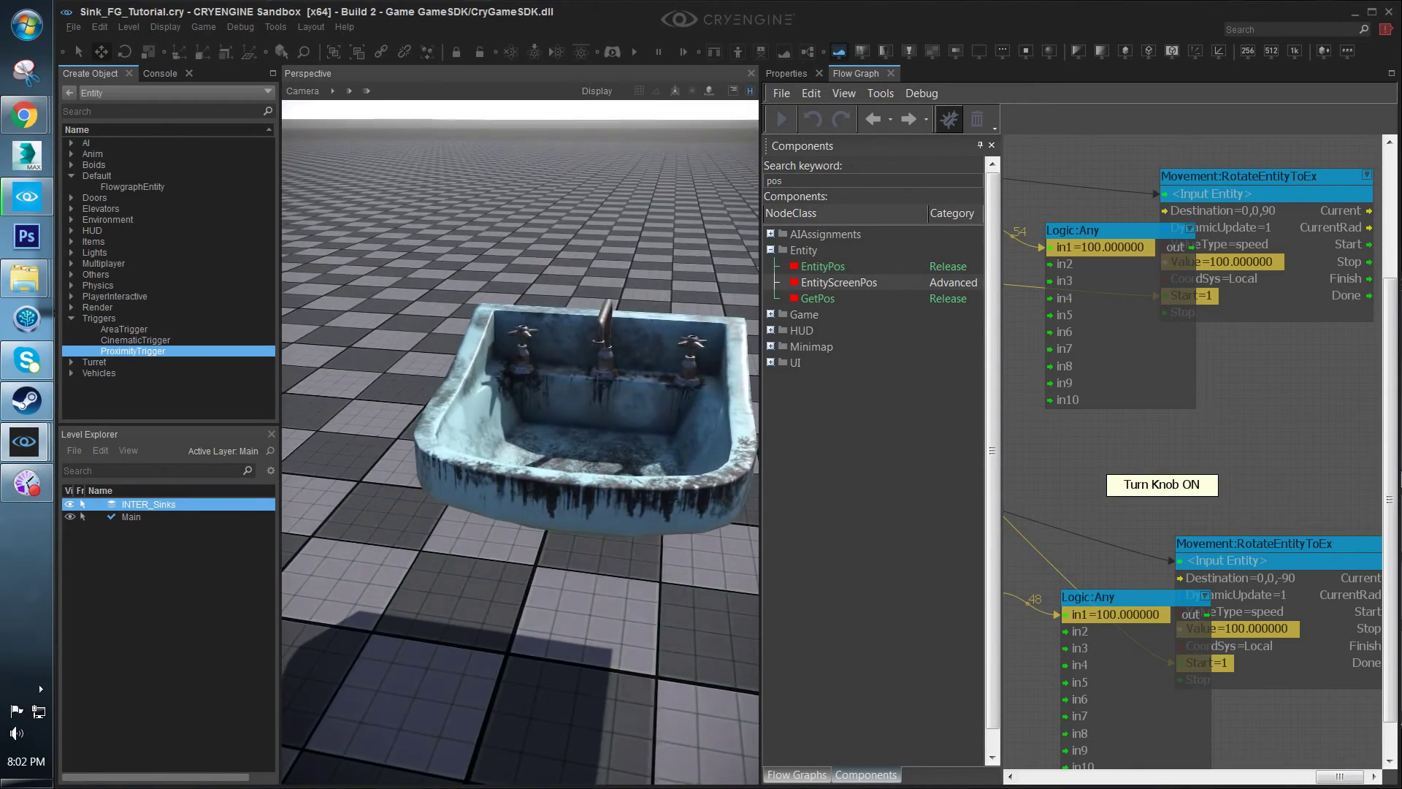
key("w")
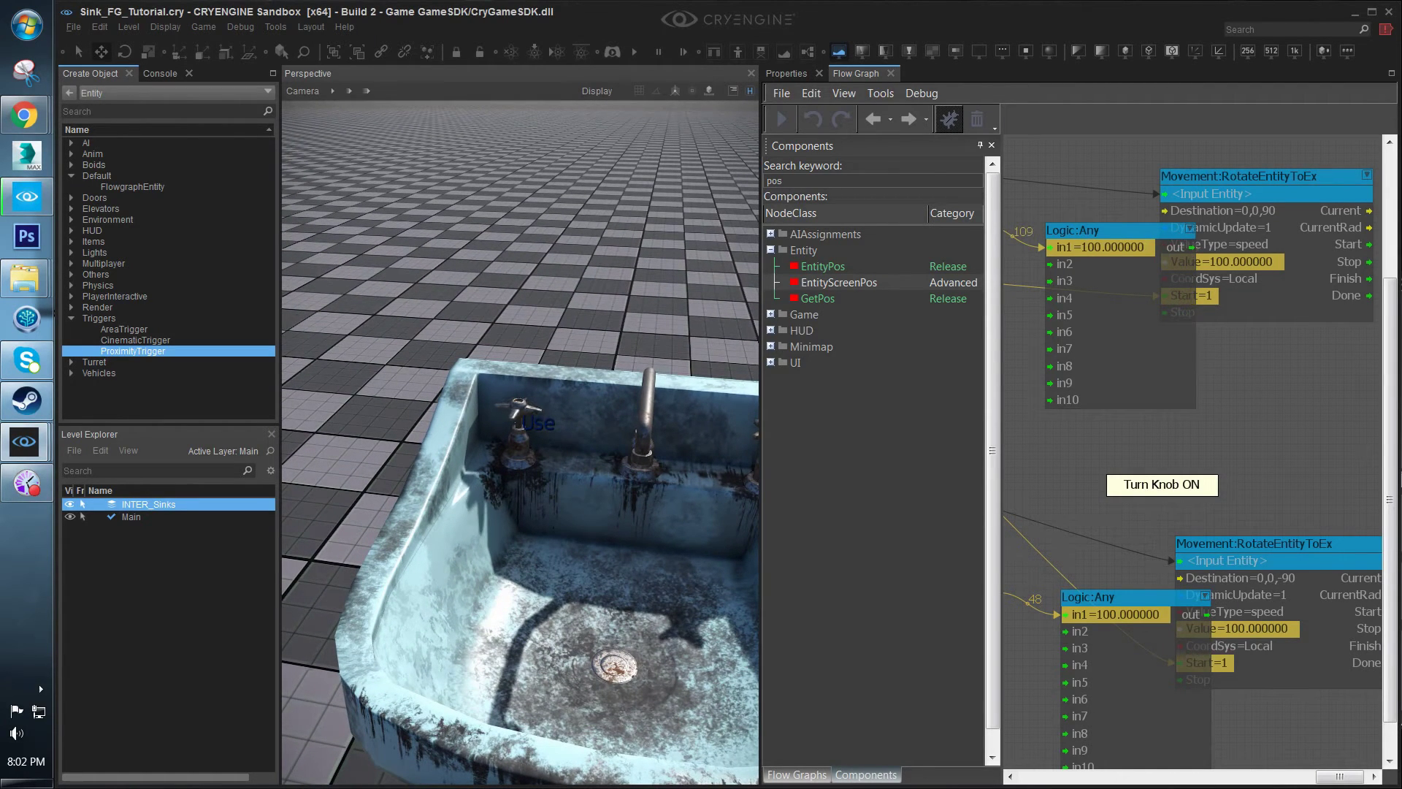
key("f")
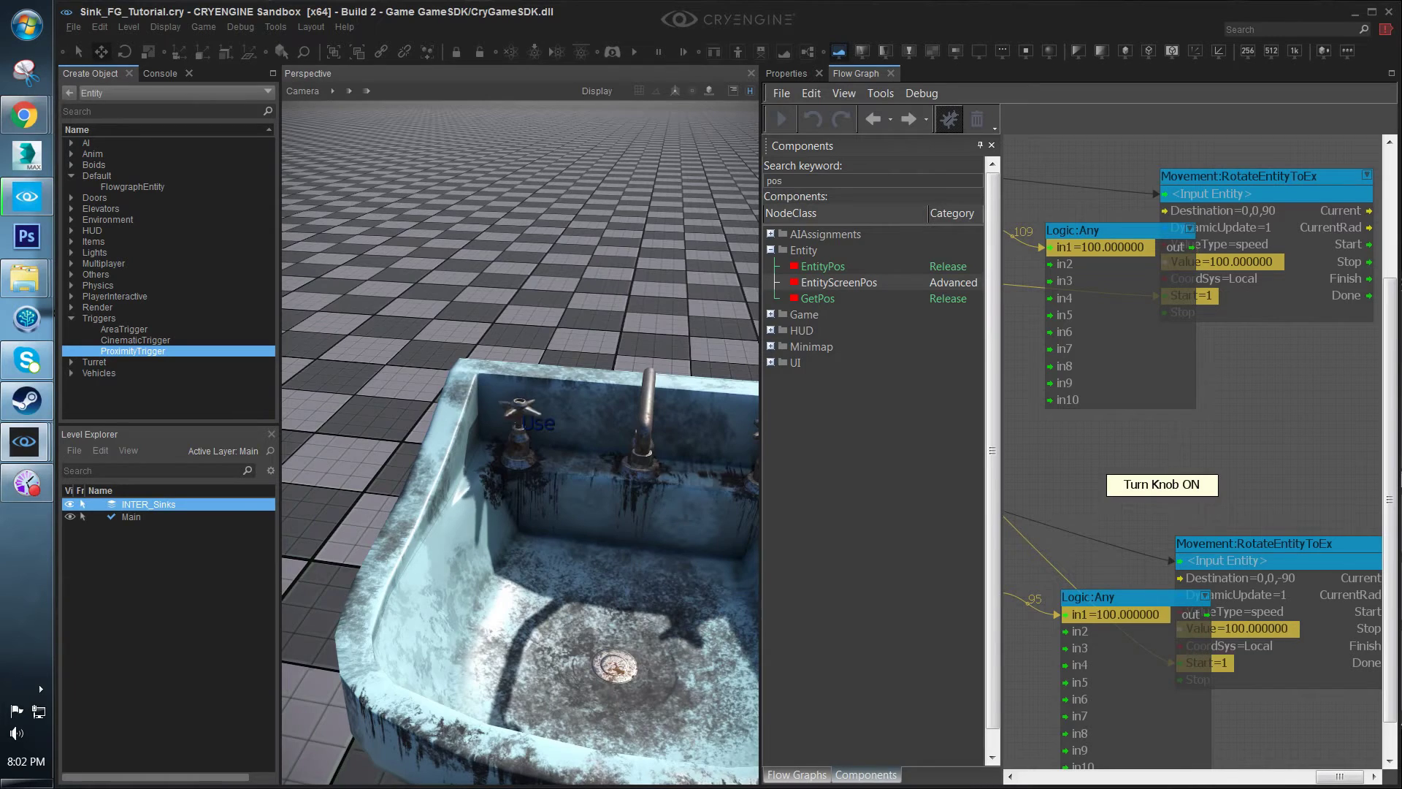
key("Escape")
key("Escape")
key("w")
mouse_move(478, 722)
right_mouse_down()
mouse_move(478, 657)
mouse_move(479, 712)
right_mouse_up()
scroll(1211, 396, "down", 6)
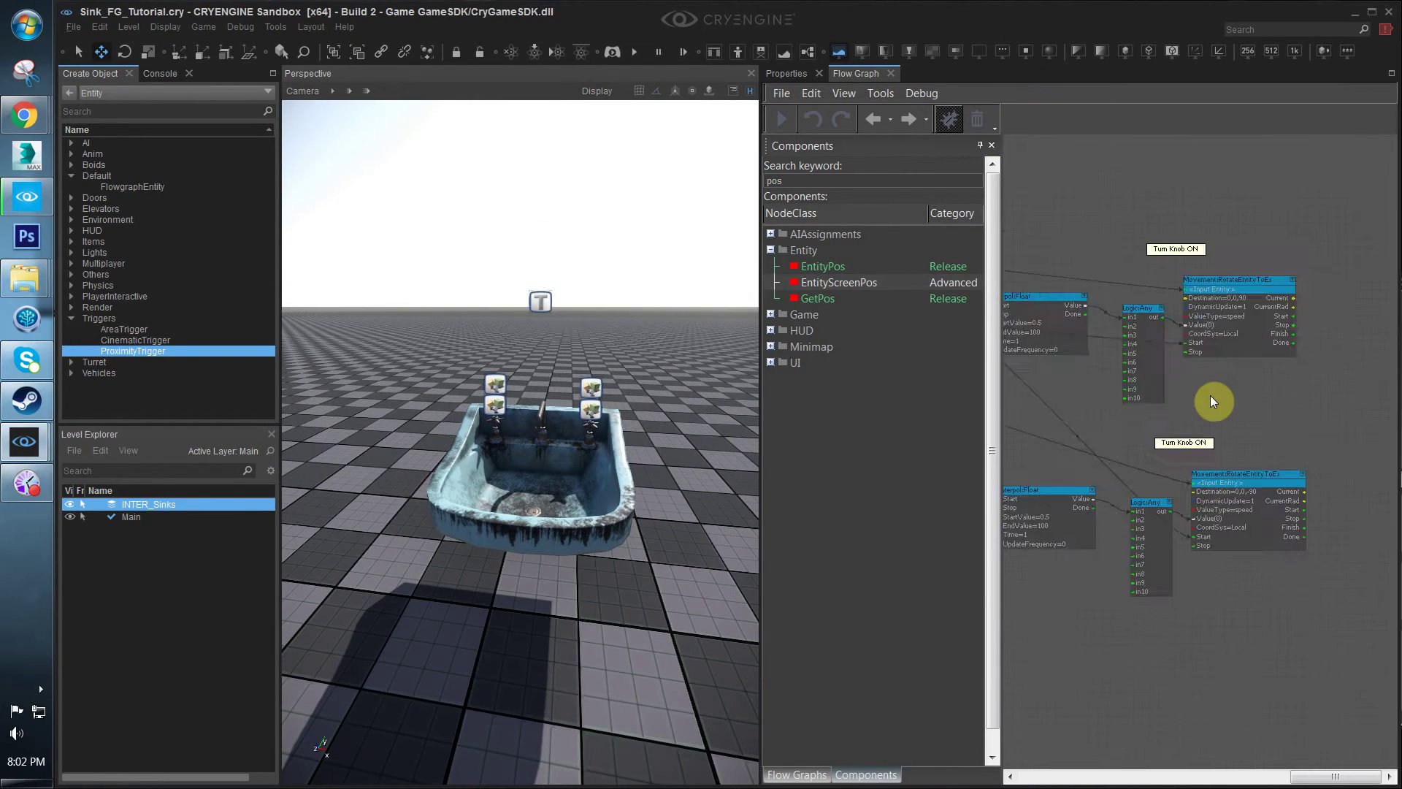
scroll(1297, 471, "up", 3)
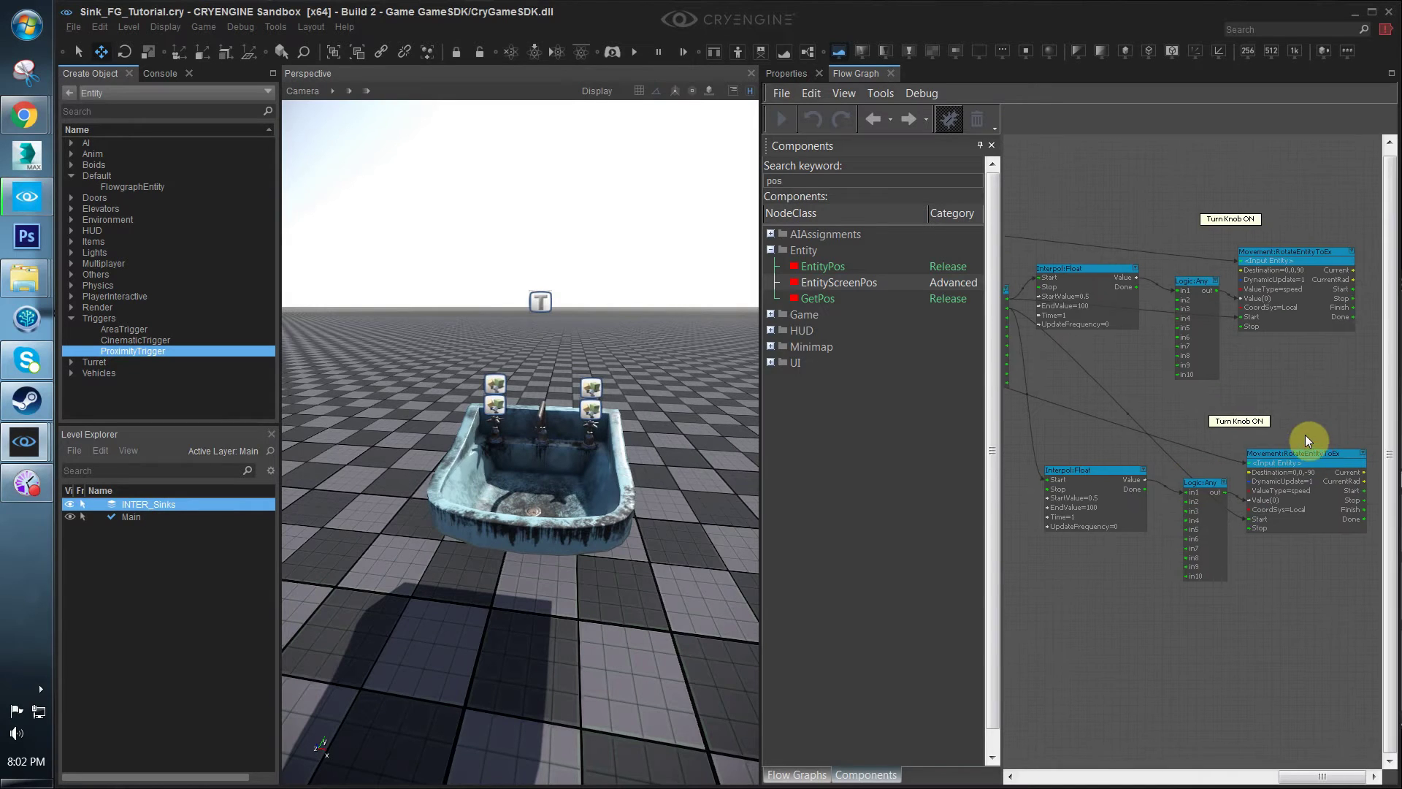
scroll(1302, 386, "down", 2)
left_click_drag(1342, 383, 1133, 546)
left_click(1263, 429)
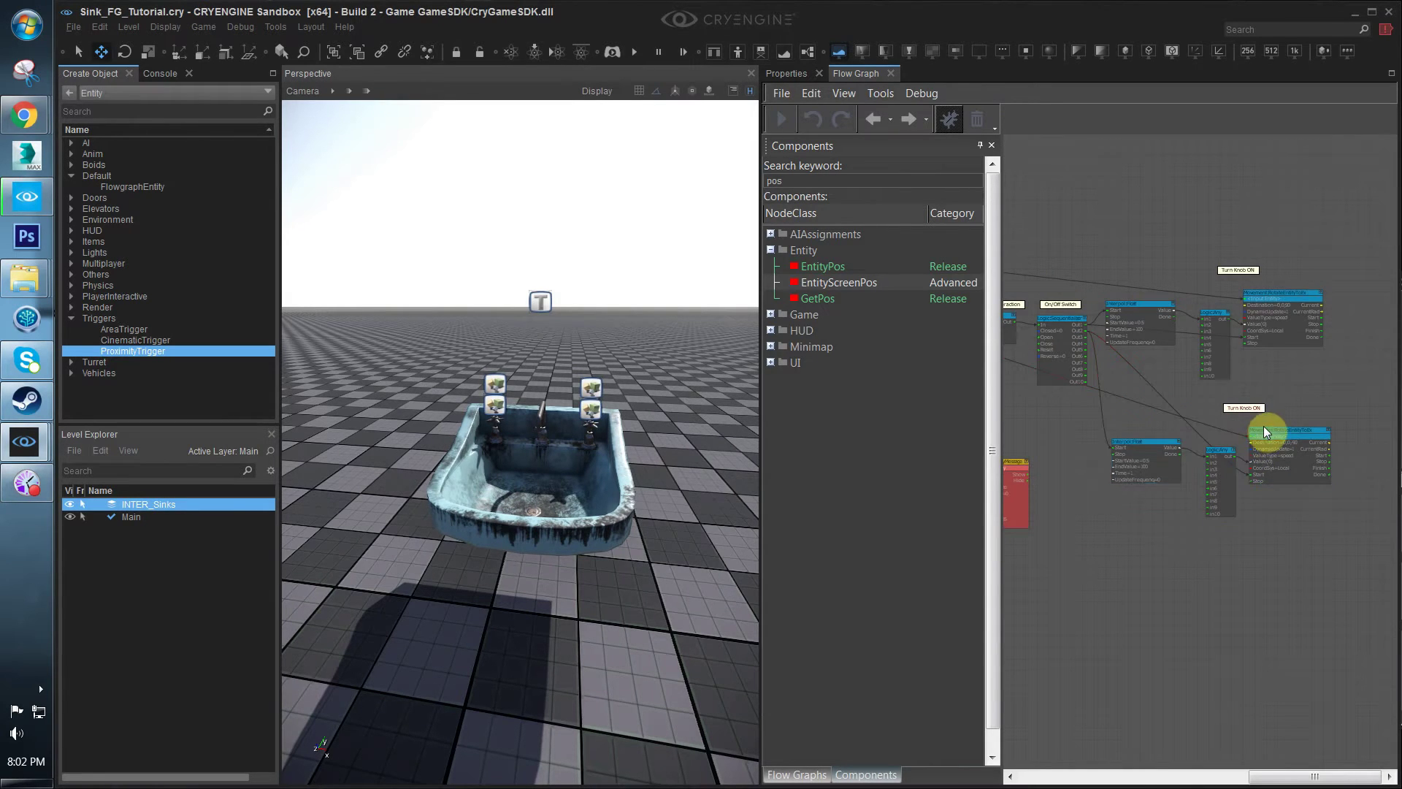
scroll(597, 413, "up", 3)
scroll(708, 315, "down", 2)
left_click(709, 316)
right_click_drag(597, 413, 742, 350)
scroll(741, 351, "up", 2)
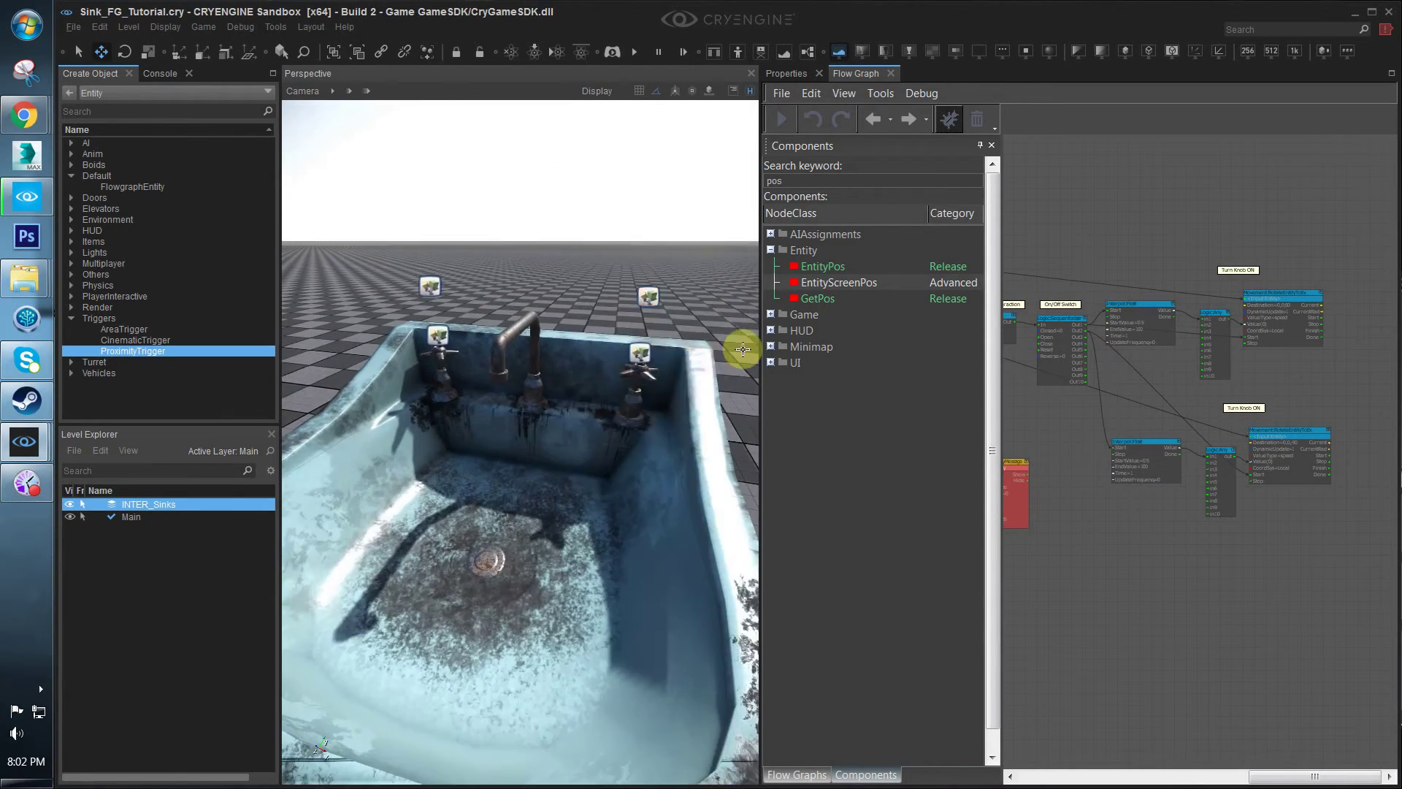
scroll(742, 351, "down", 1)
scroll(444, 415, "down", 2)
Open the Particle Editor and place the water_faucet_a effect from libs/Particles/Water/Sinks into the level at the sink
left_click(275, 27)
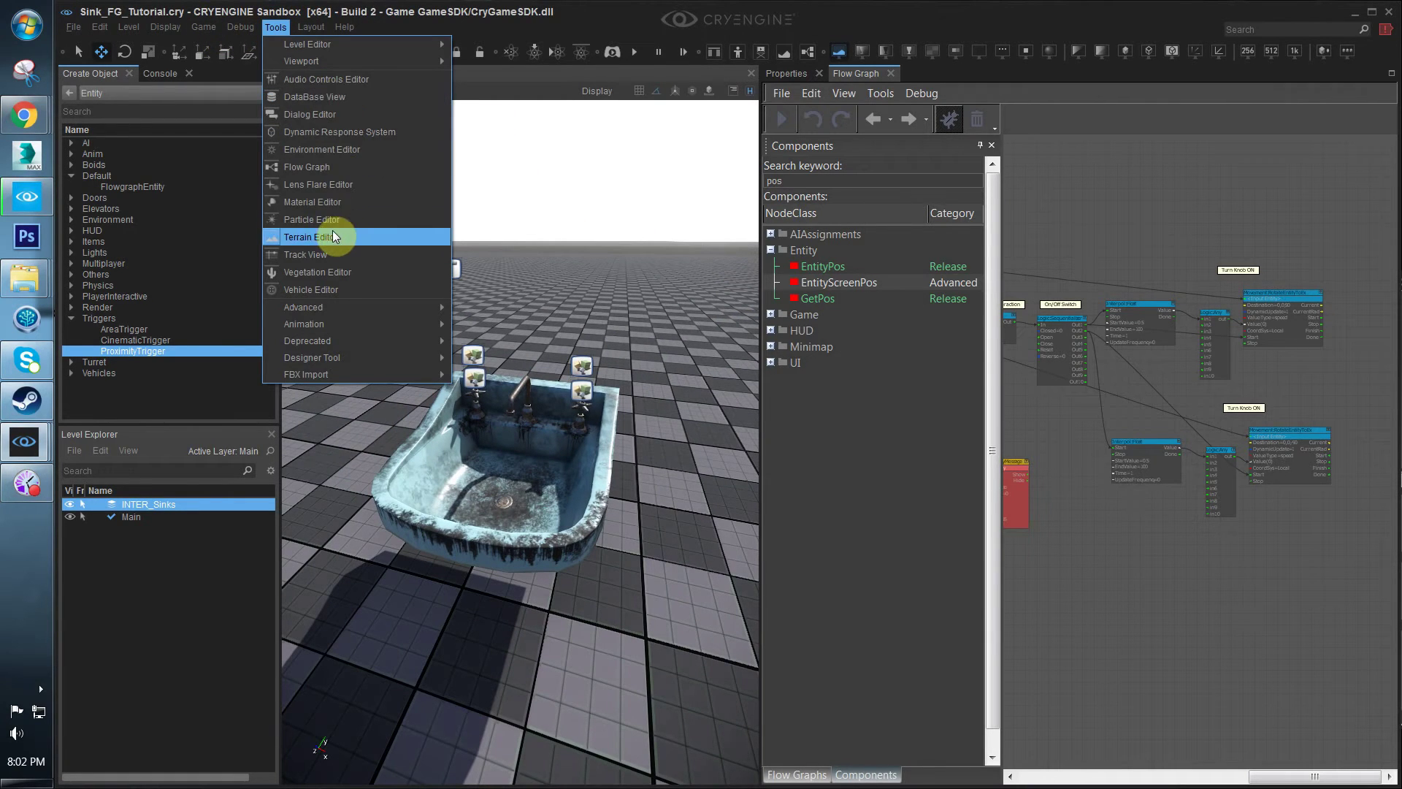
left_click(336, 201)
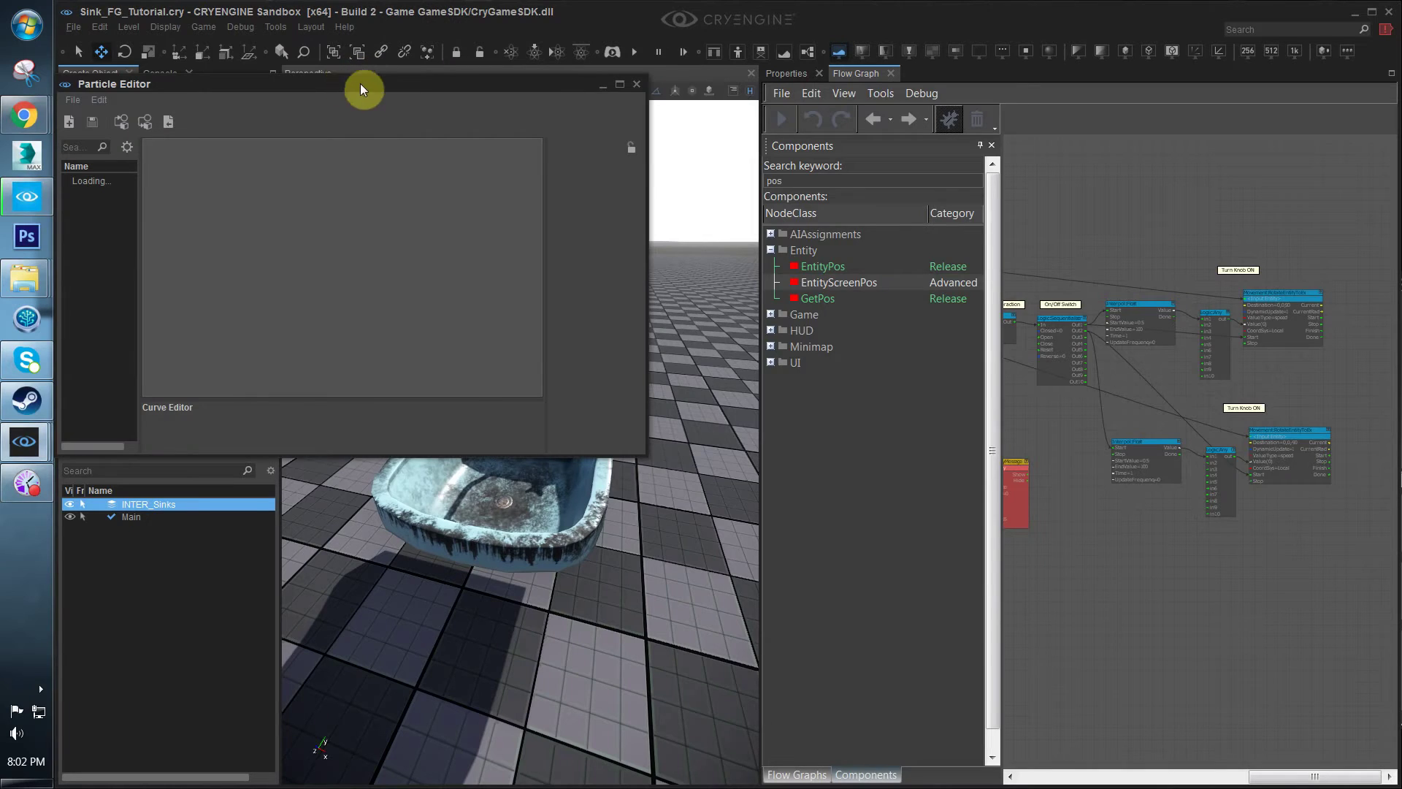
left_click_drag(361, 89, 971, 248)
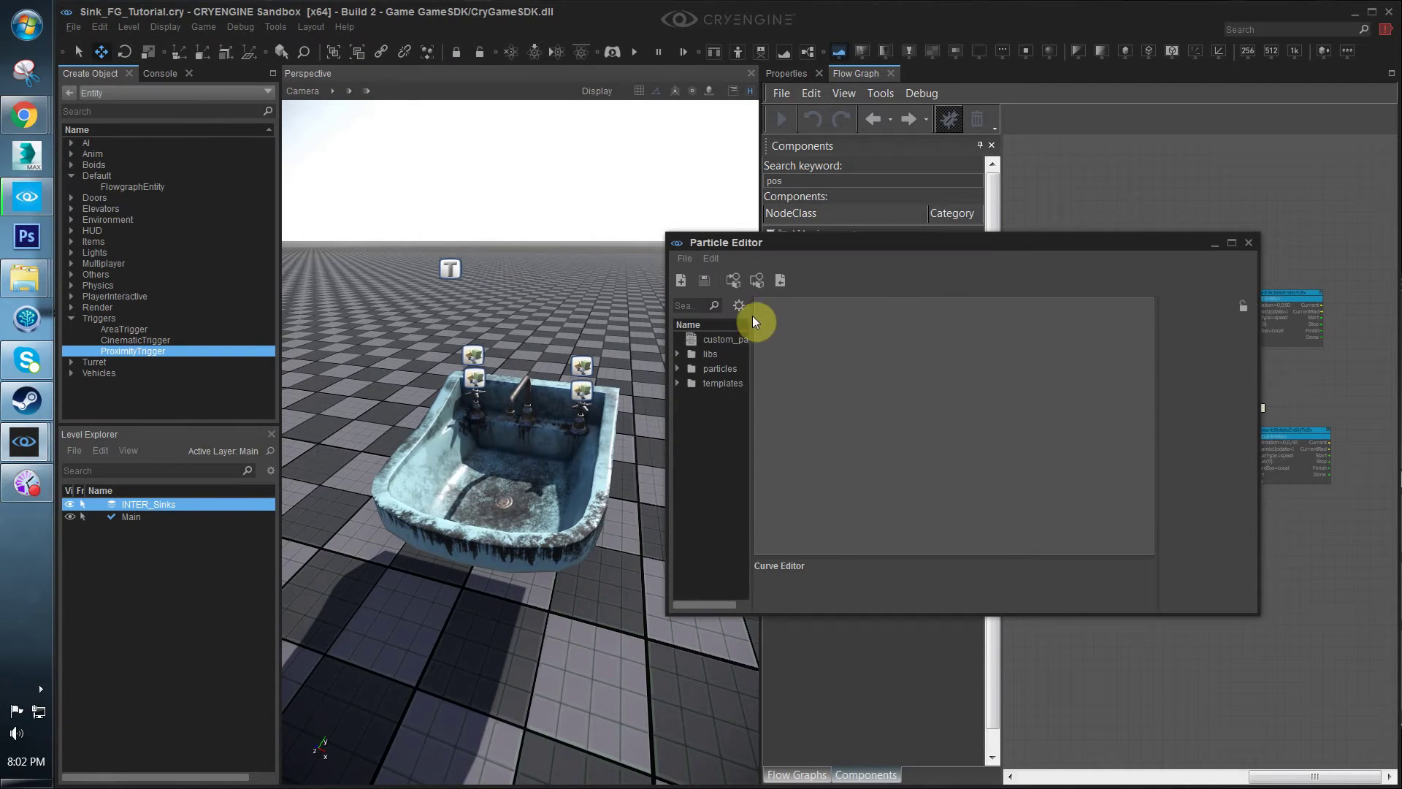
left_click(677, 355)
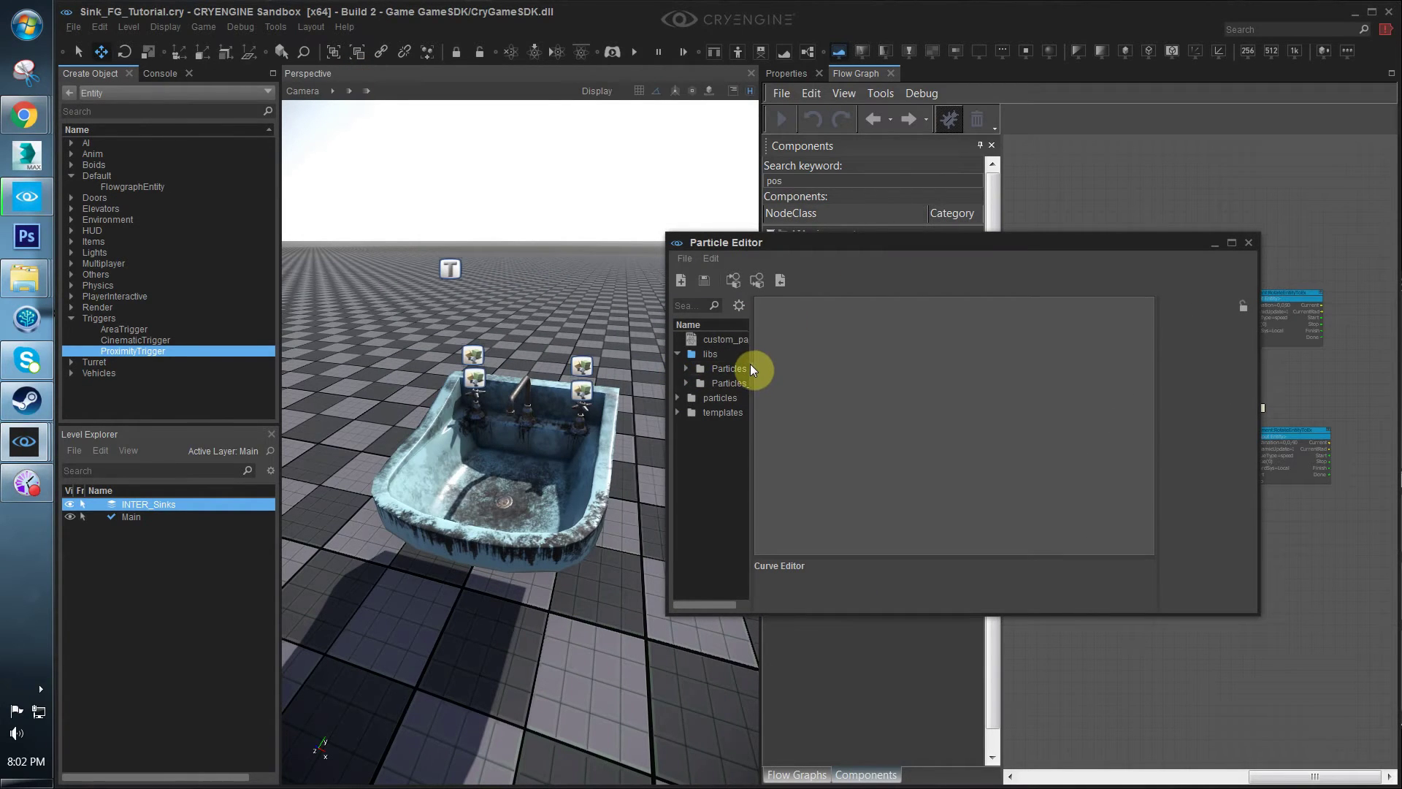
left_click_drag(750, 363, 813, 364)
left_click(685, 368)
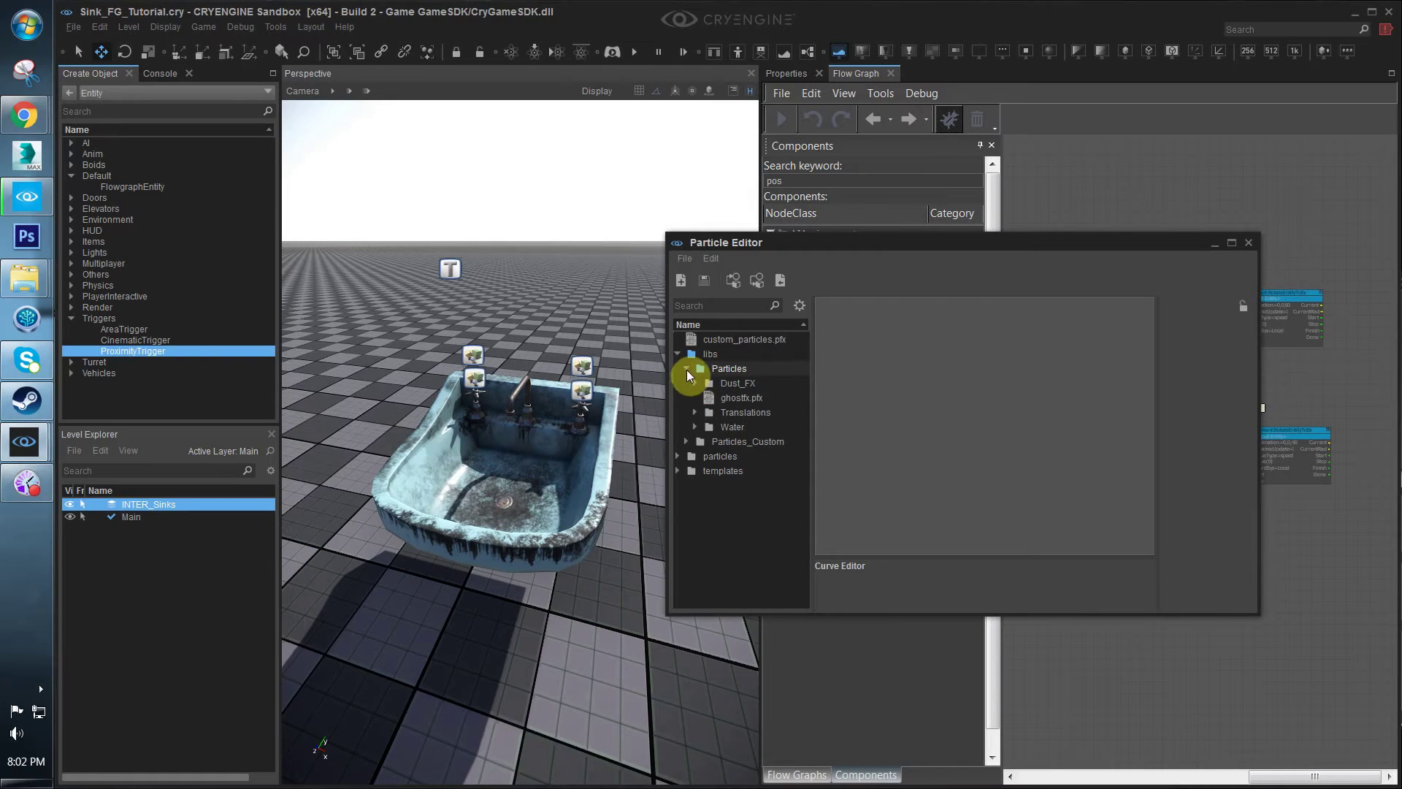
left_click(694, 426)
left_click(703, 441)
left_click_drag(737, 454, 600, 618)
left_click(508, 414)
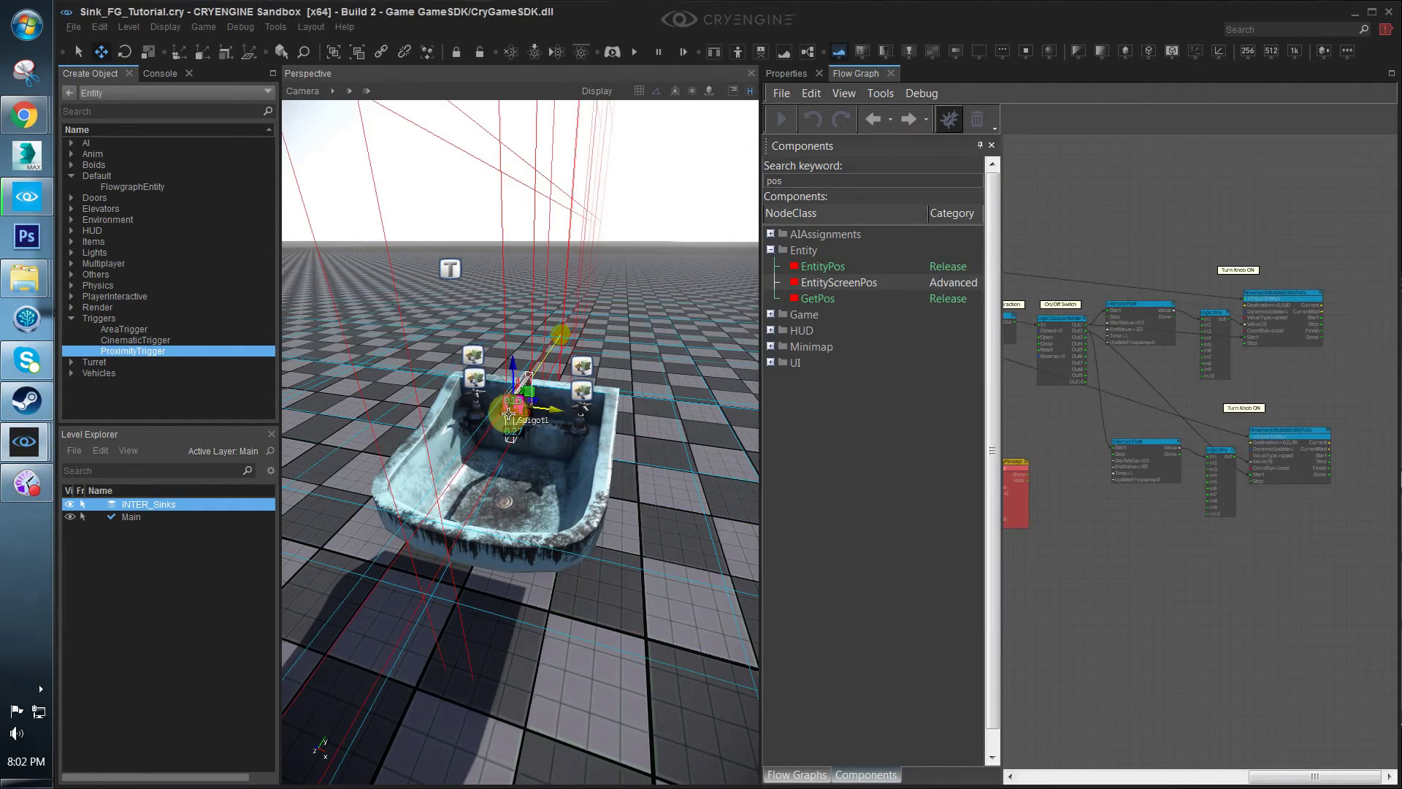
Raise the water_faucet_a effect from the basin floor near the drain towards the spigot
mouse_move(509, 413)
right_mouse_down()
mouse_move(509, 376)
mouse_move(501, 436)
right_mouse_up()
key("w")
key("s")
key("w")
key("s")
left_click(537, 640)
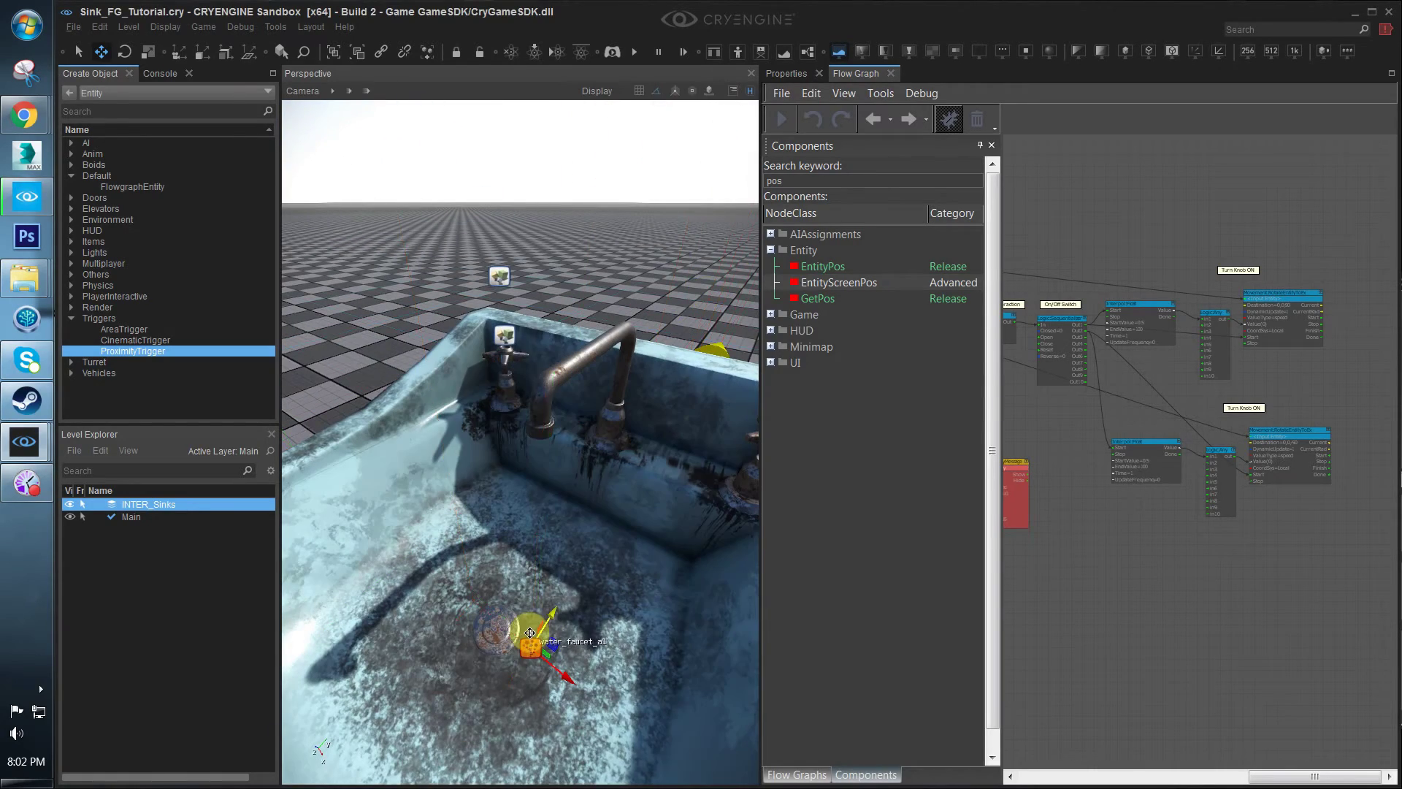
key("s")
right_click_drag(530, 633, 514, 567)
left_click_drag(504, 555, 513, 411)
Shift the water_faucet_a effect sideways until it lines up with the spigot between the two knobs
key("w")
right_click_drag(513, 410, 488, 449)
key("s")
key("s")
left_click_drag(493, 442, 528, 417)
right_click_drag(529, 417, 585, 394)
key("a")
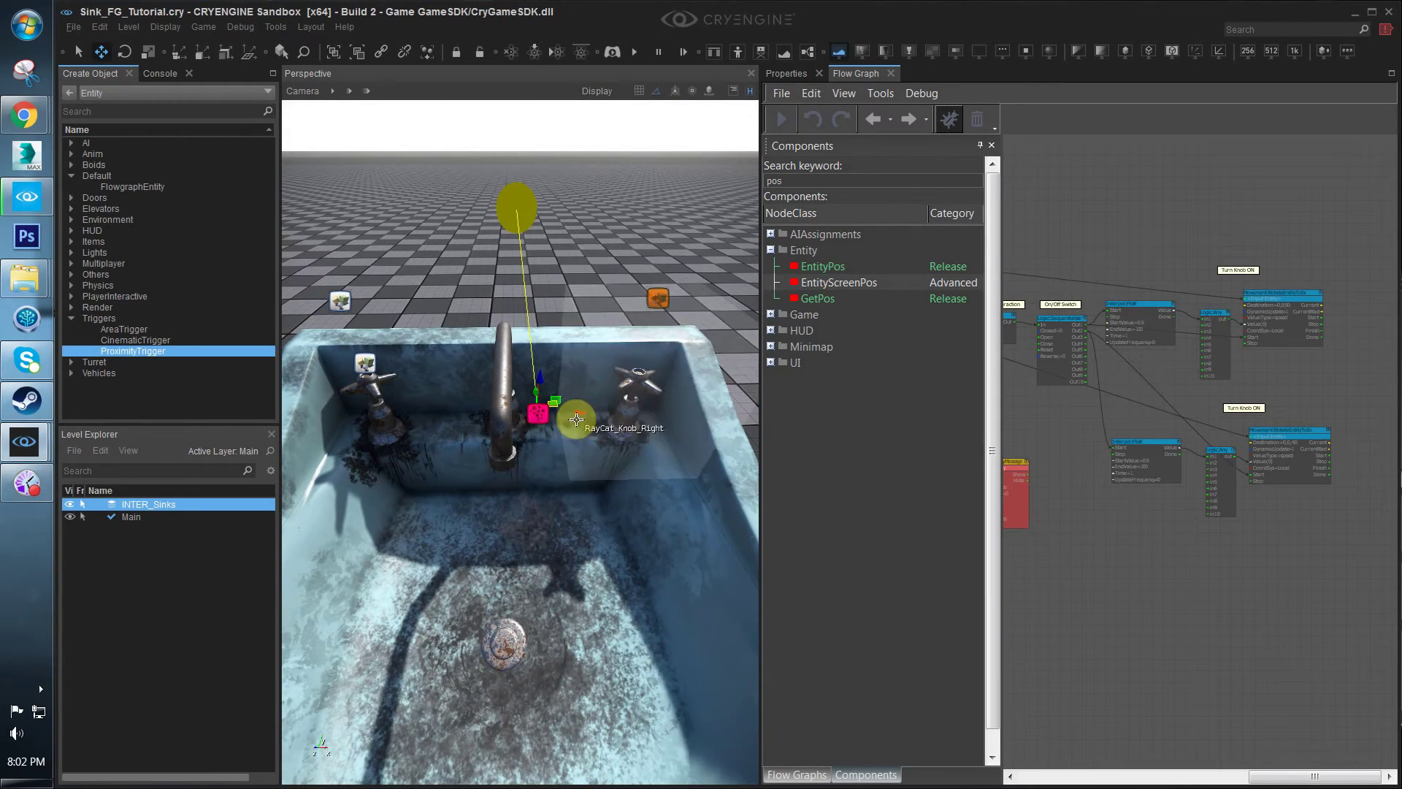
left_click_drag(582, 414, 545, 423)
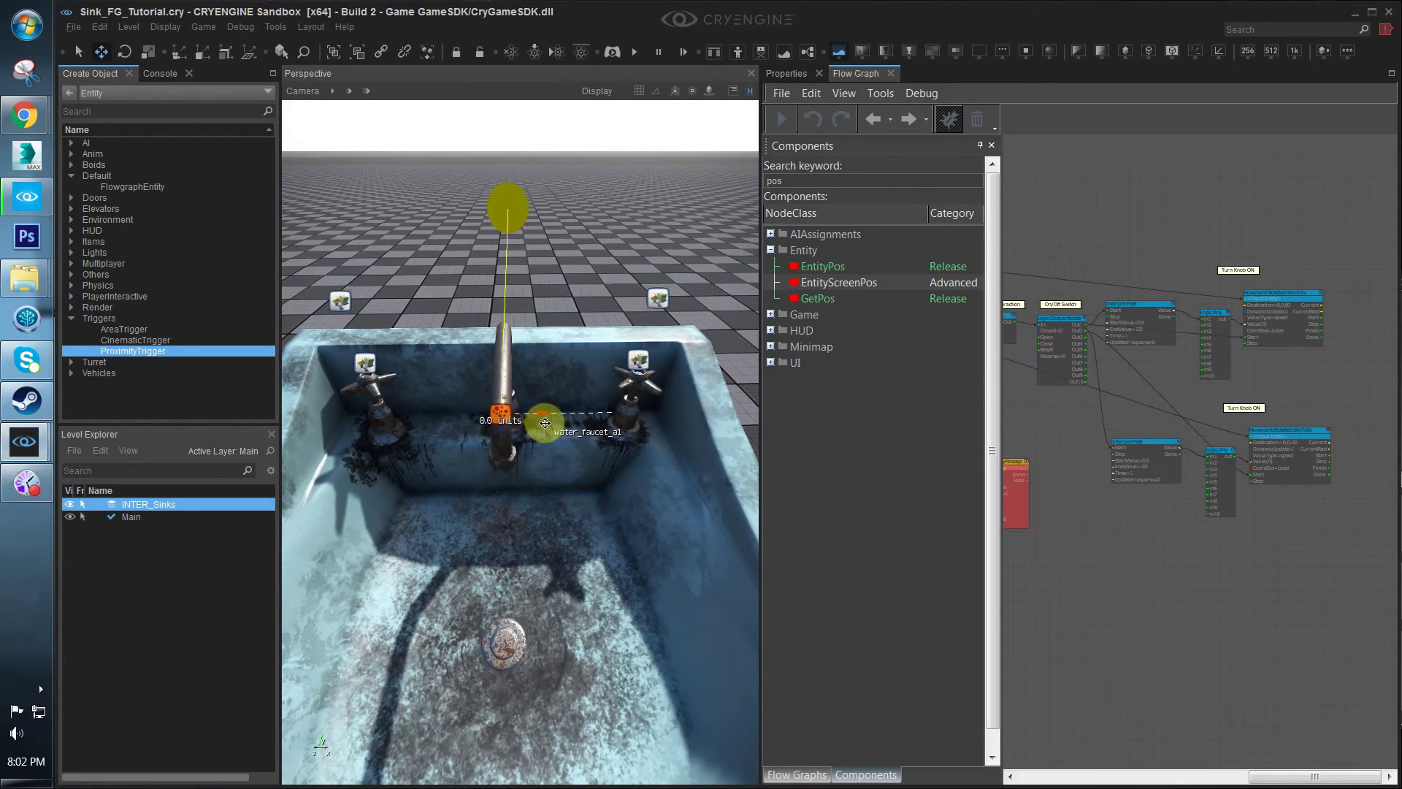
Position the water_faucet_a effect at the end of the spigot and lower it to the spout opening
key("d")
right_click_drag(545, 422, 672, 458)
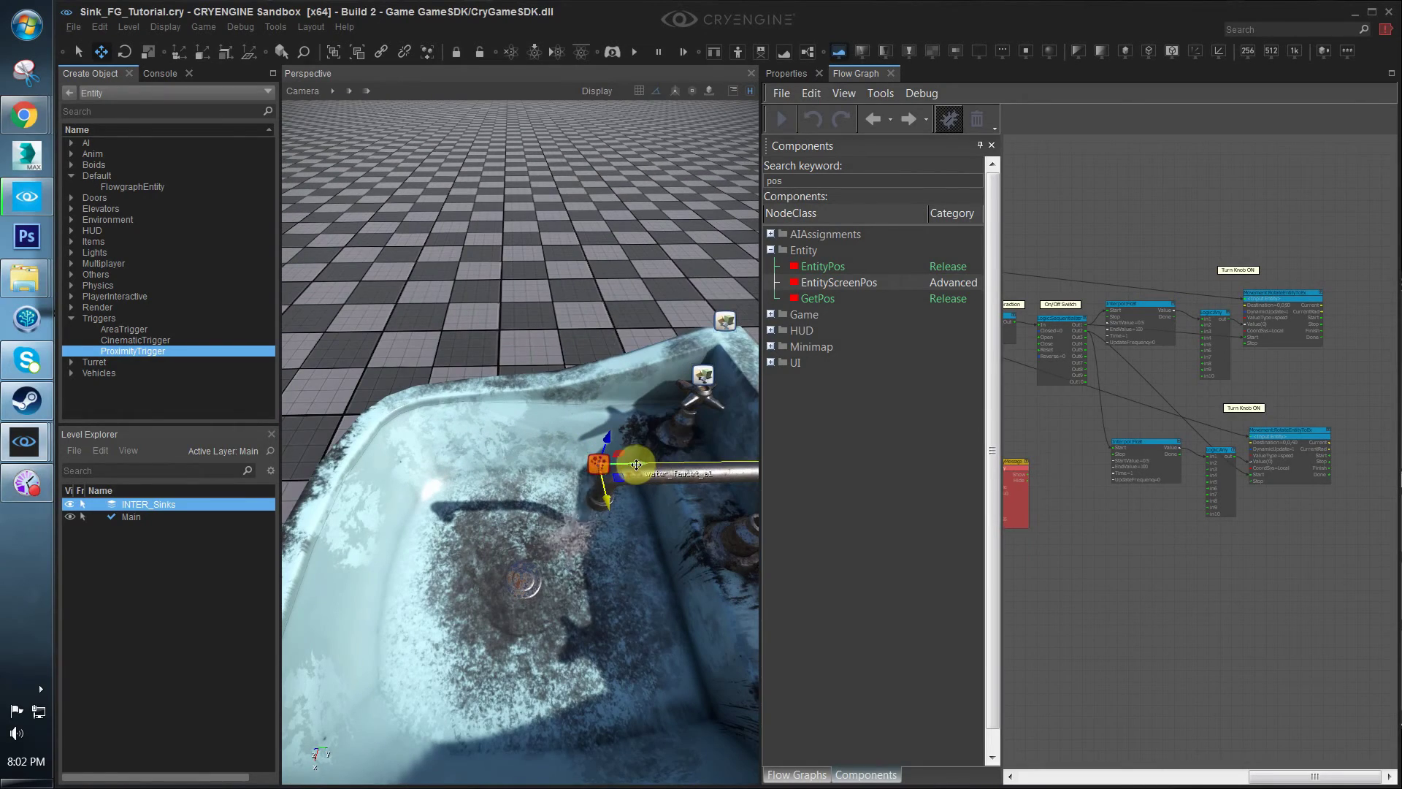
middle_click_drag(636, 464, 574, 503, "alt")
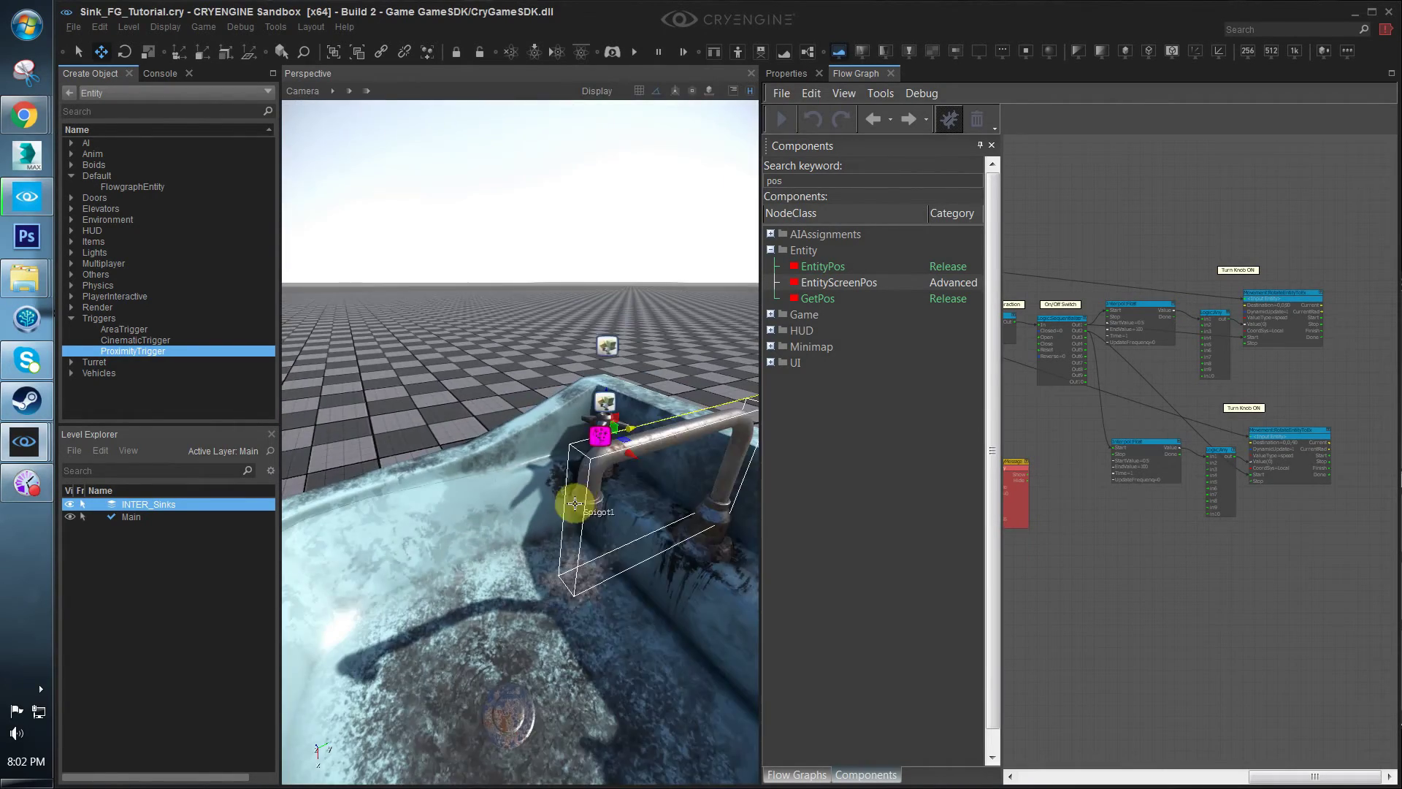
left_click(600, 427)
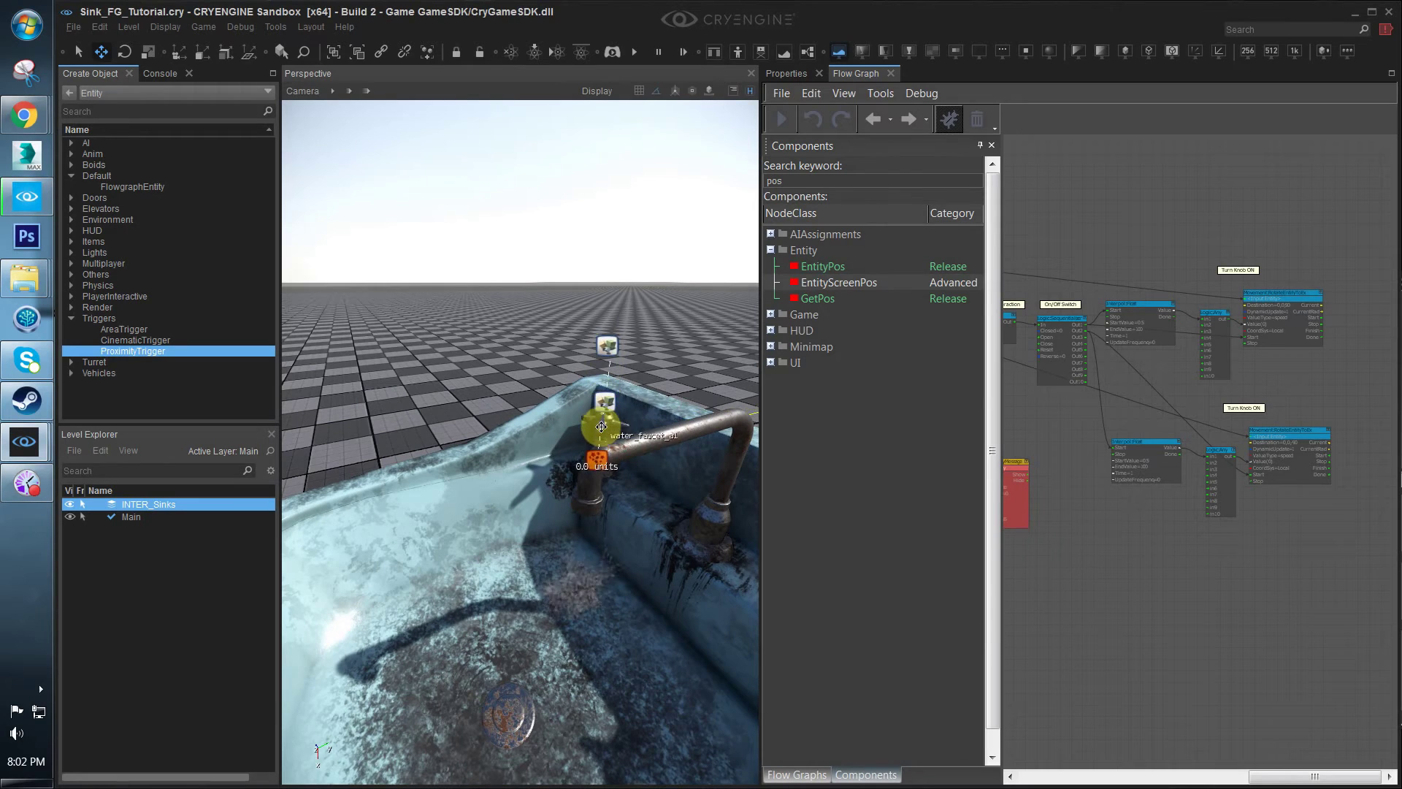
left_click(596, 455)
middle_click_drag(601, 548, 457, 432, "alt")
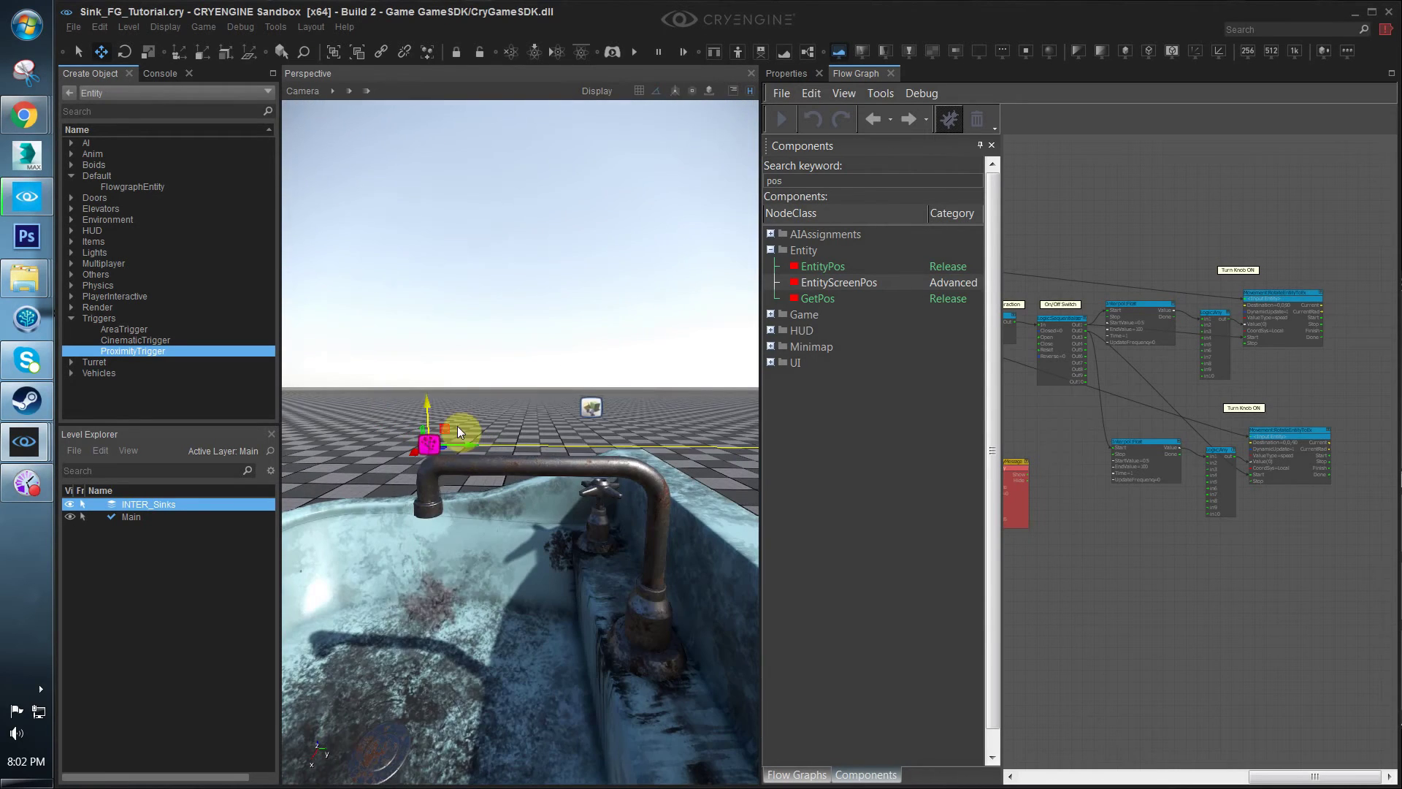
left_click_drag(425, 403, 418, 470)
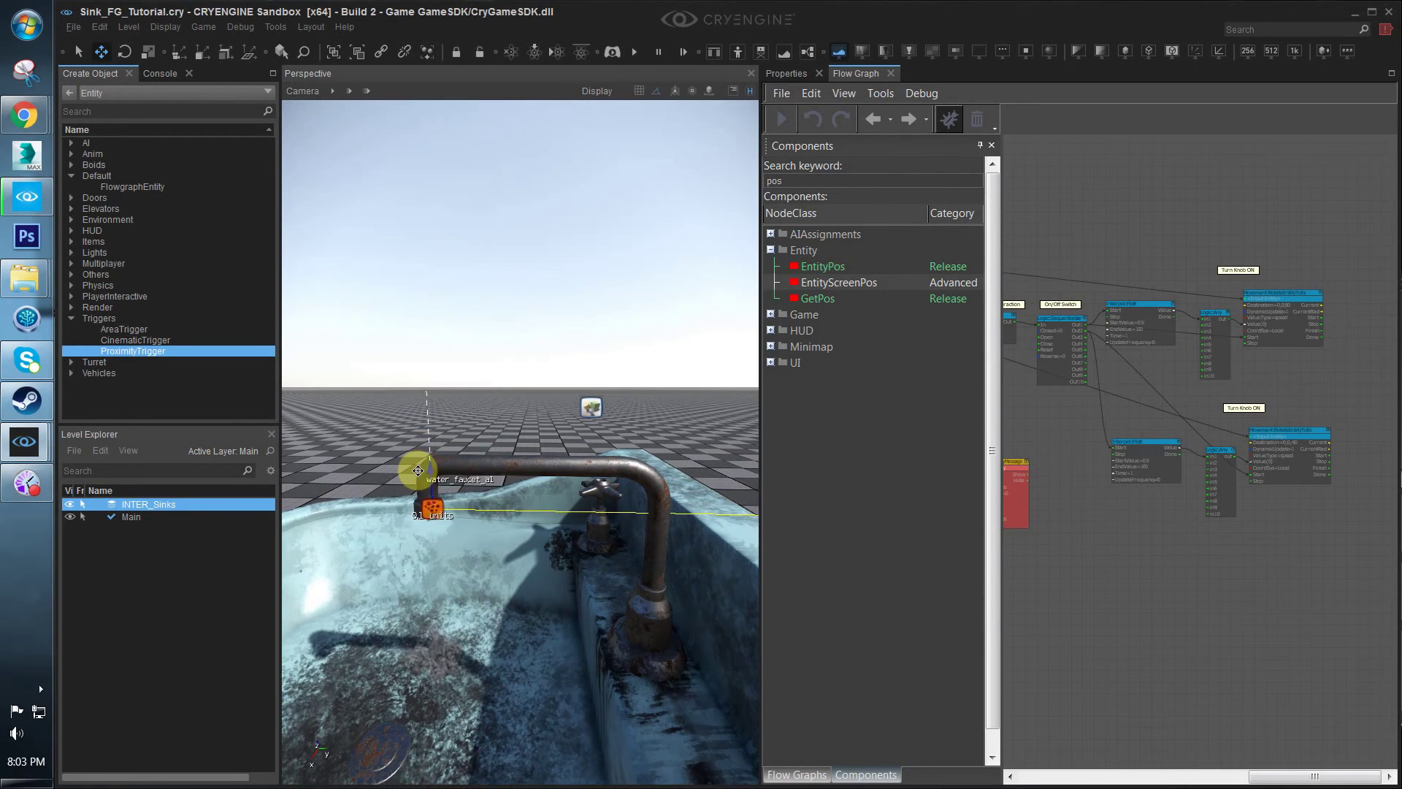
middle_click_drag(418, 469, 577, 511, "alt")
Rename the particle effect entity to water_faucet_a in its properties
left_click(803, 73)
double_click(1152, 152)
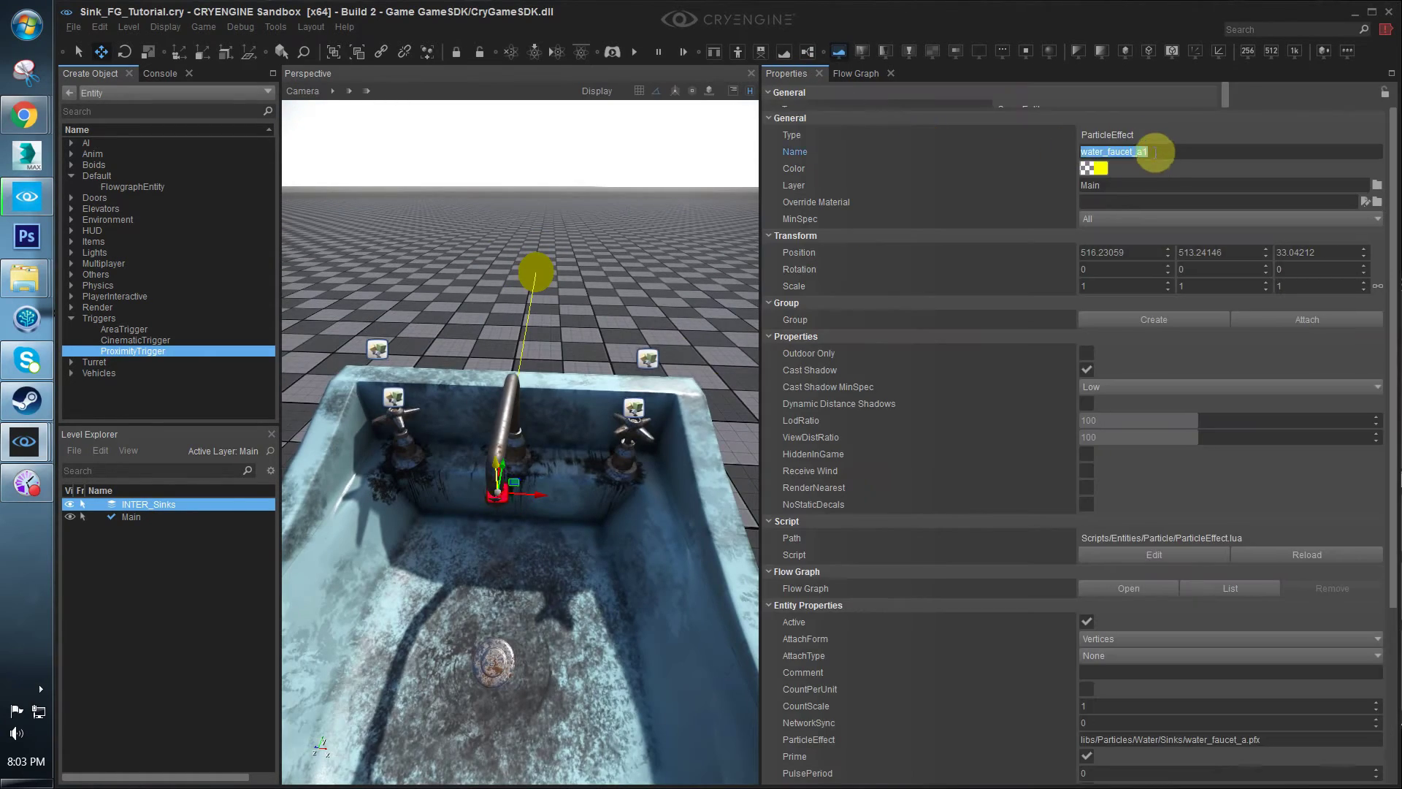
left_click_drag(1198, 144, 1131, 151)
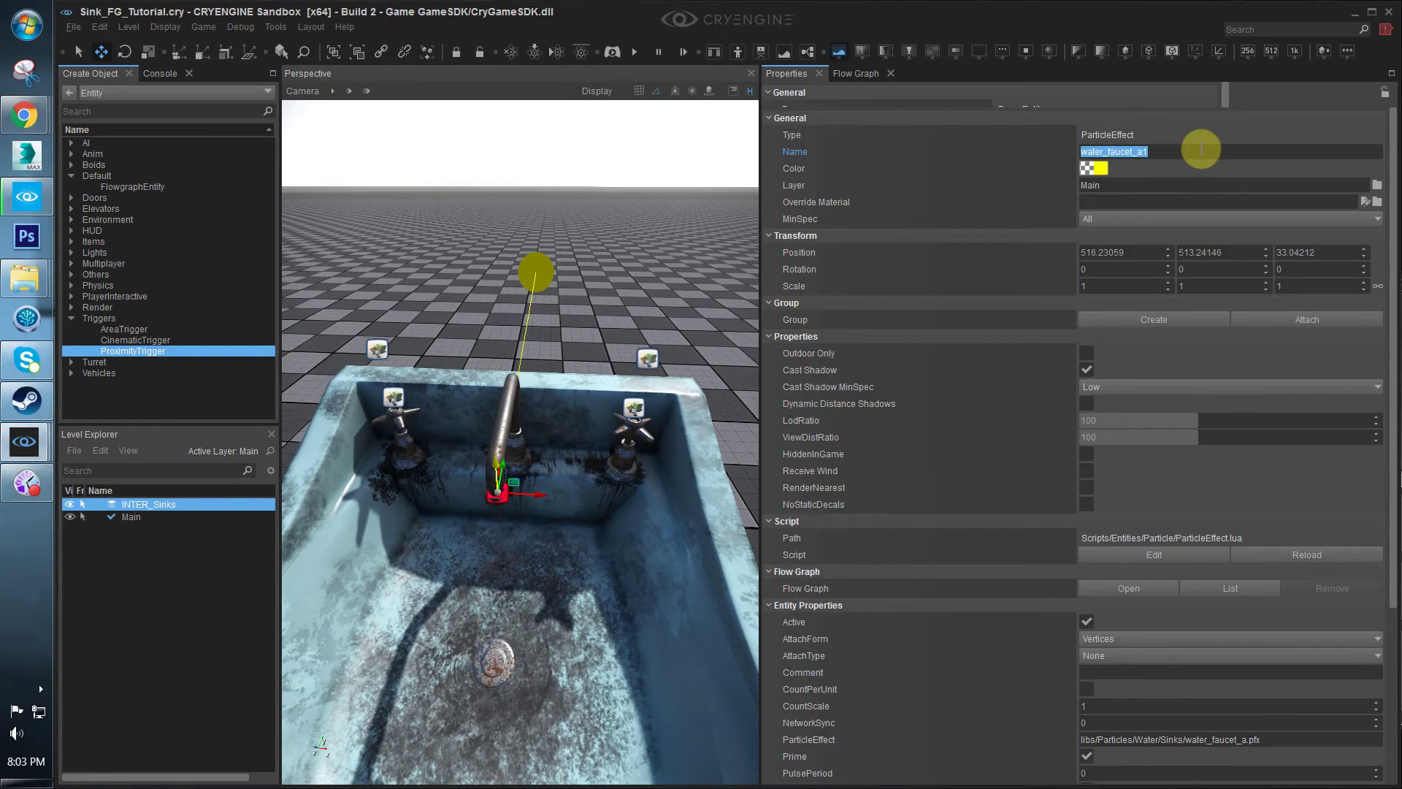
double_click(1132, 152)
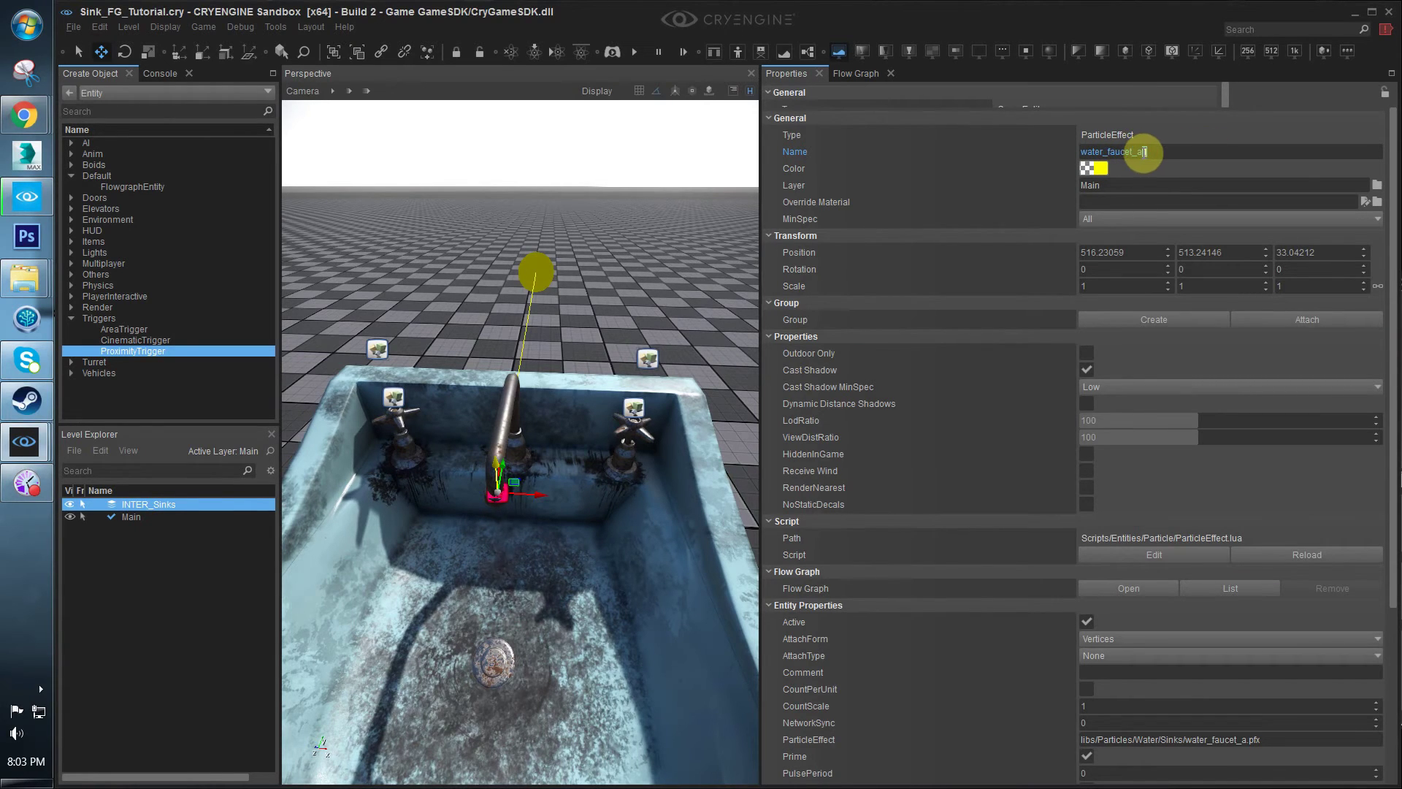
key("BackSpace")
key("Return")
Disable the Active property of the water_faucet_a particle effect
right_click_drag(514, 475, 485, 495)
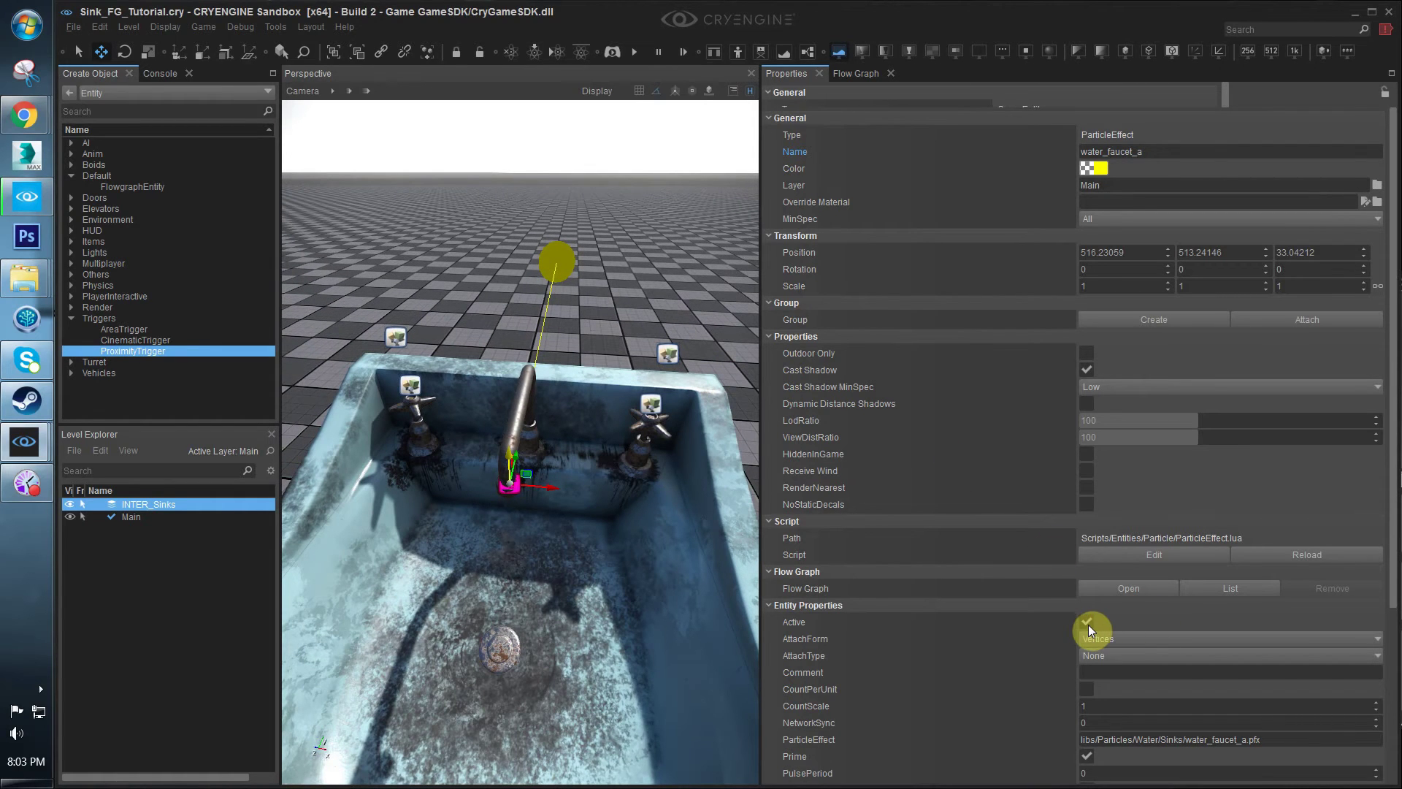
left_click(1088, 623)
right_click_drag(605, 483, 591, 491)
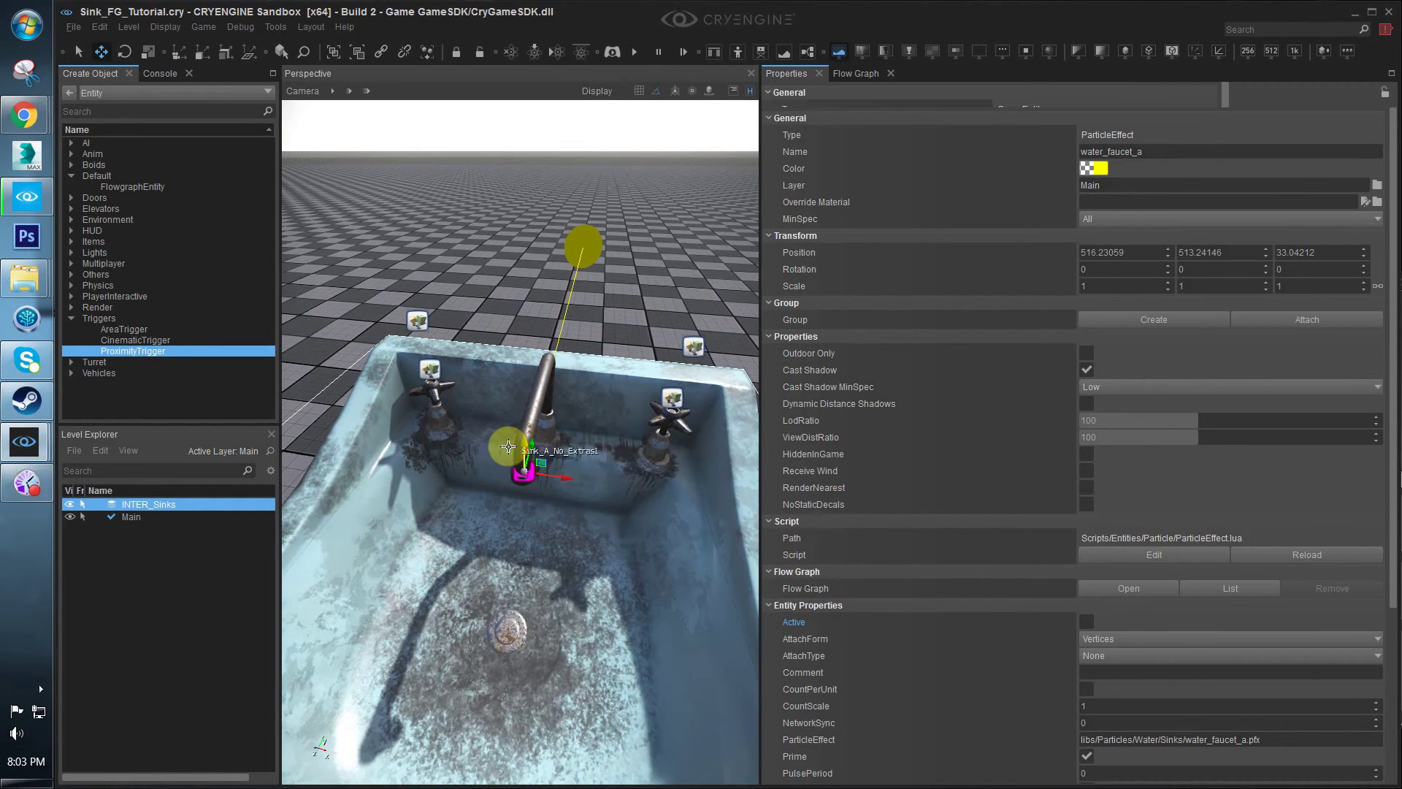
right_click_drag(507, 448, 505, 447)
Add the selected water_faucet_a entity to the flow graph and place its node above the upper RotateEntityToEx node
left_click(858, 73)
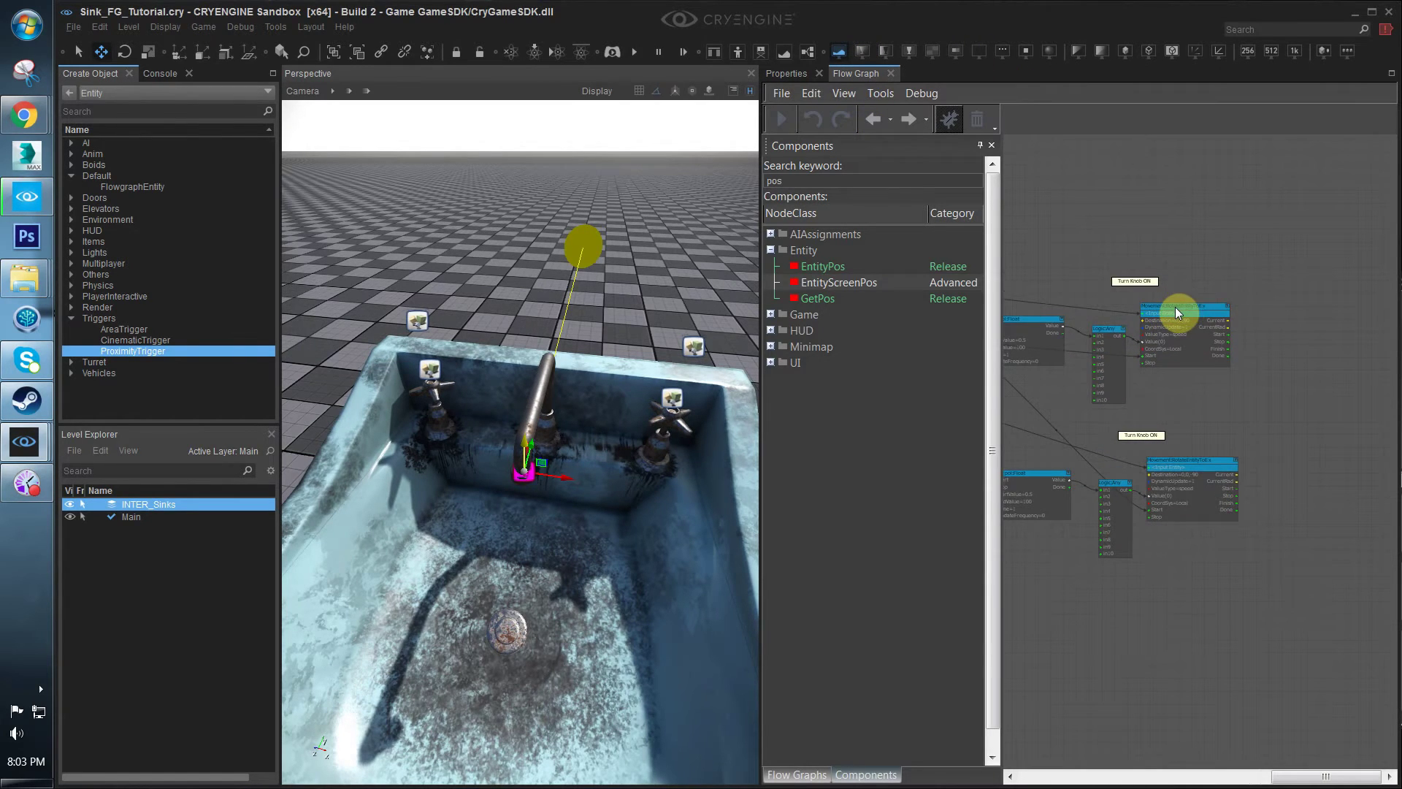
left_click_drag(1174, 307, 1185, 303)
left_click(1193, 291)
right_click_drag(1105, 293, 1168, 290)
right_click(1204, 211)
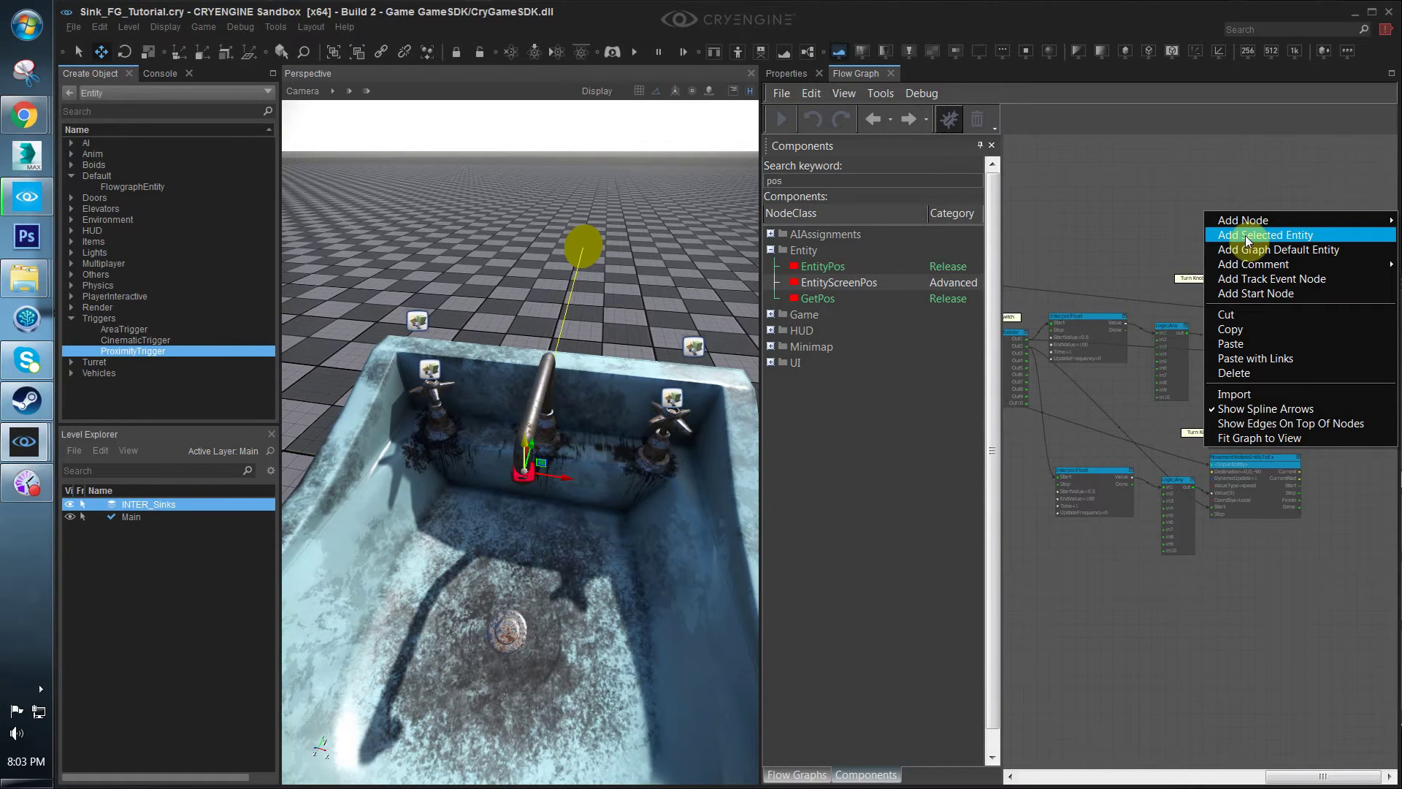
left_click(1245, 235)
scroll(1294, 270, "up", 3)
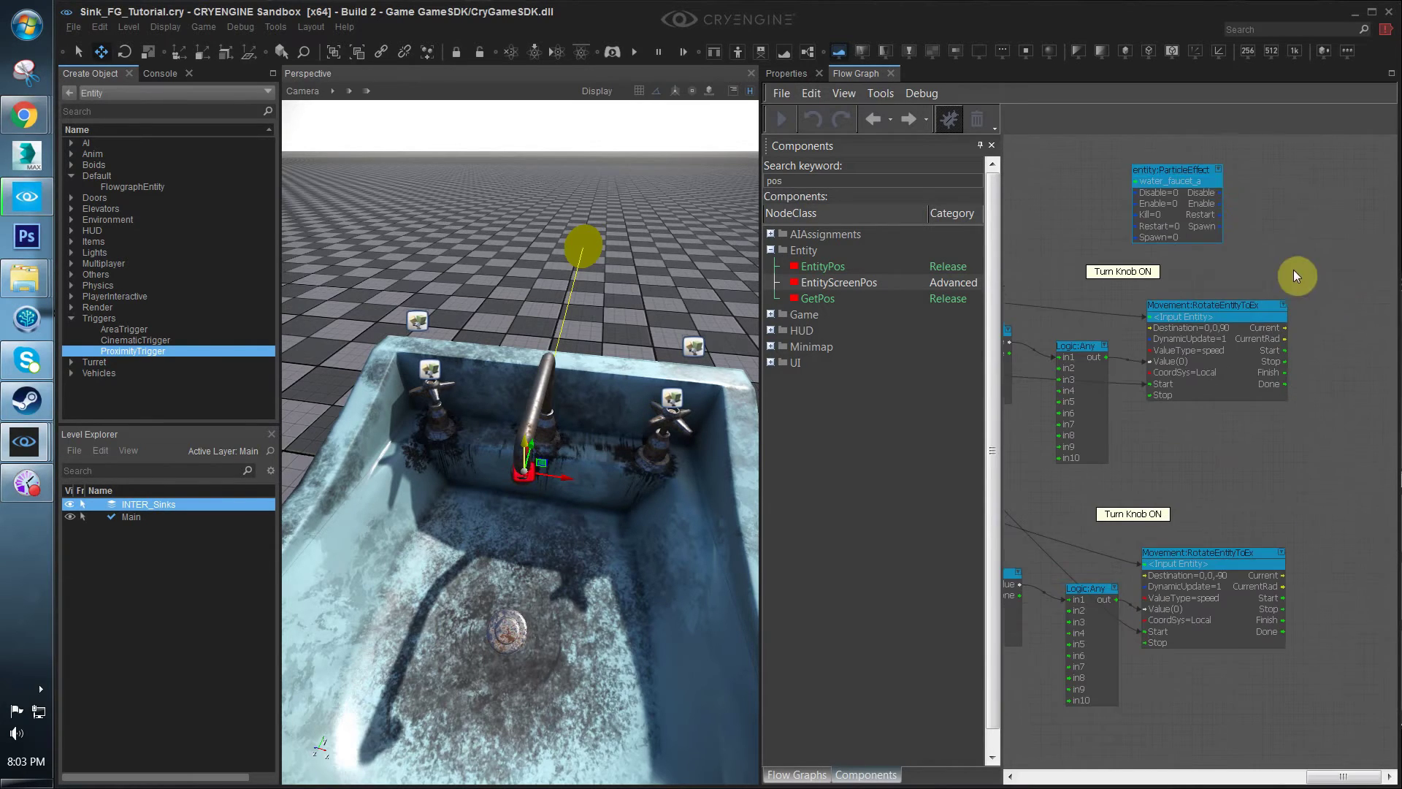
left_click_drag(1182, 178, 1272, 198)
middle_click_drag(1053, 159, 1052, 163)
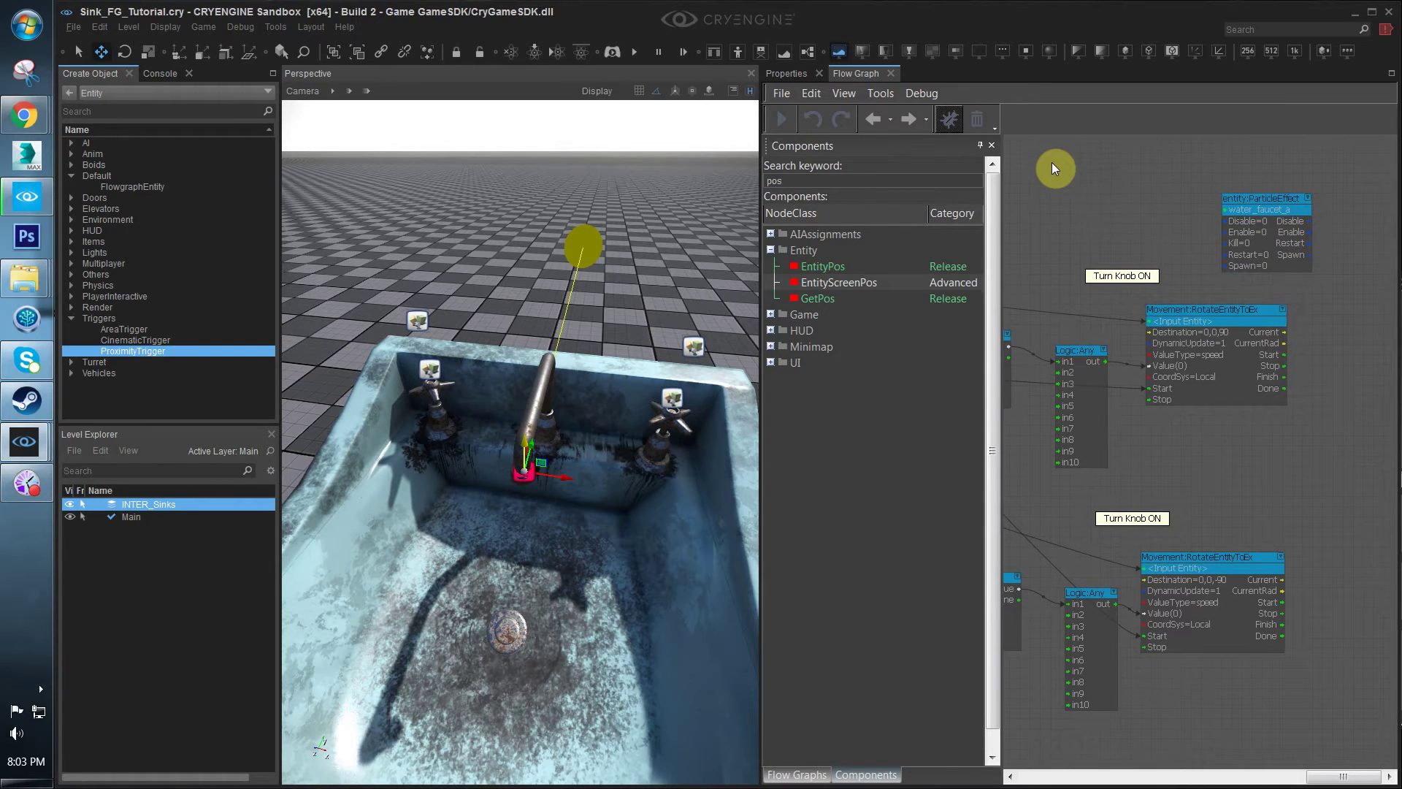
Add a Game:Start node to the left of the water_faucet_a ParticleEffect node, leaving space between them
key("q")
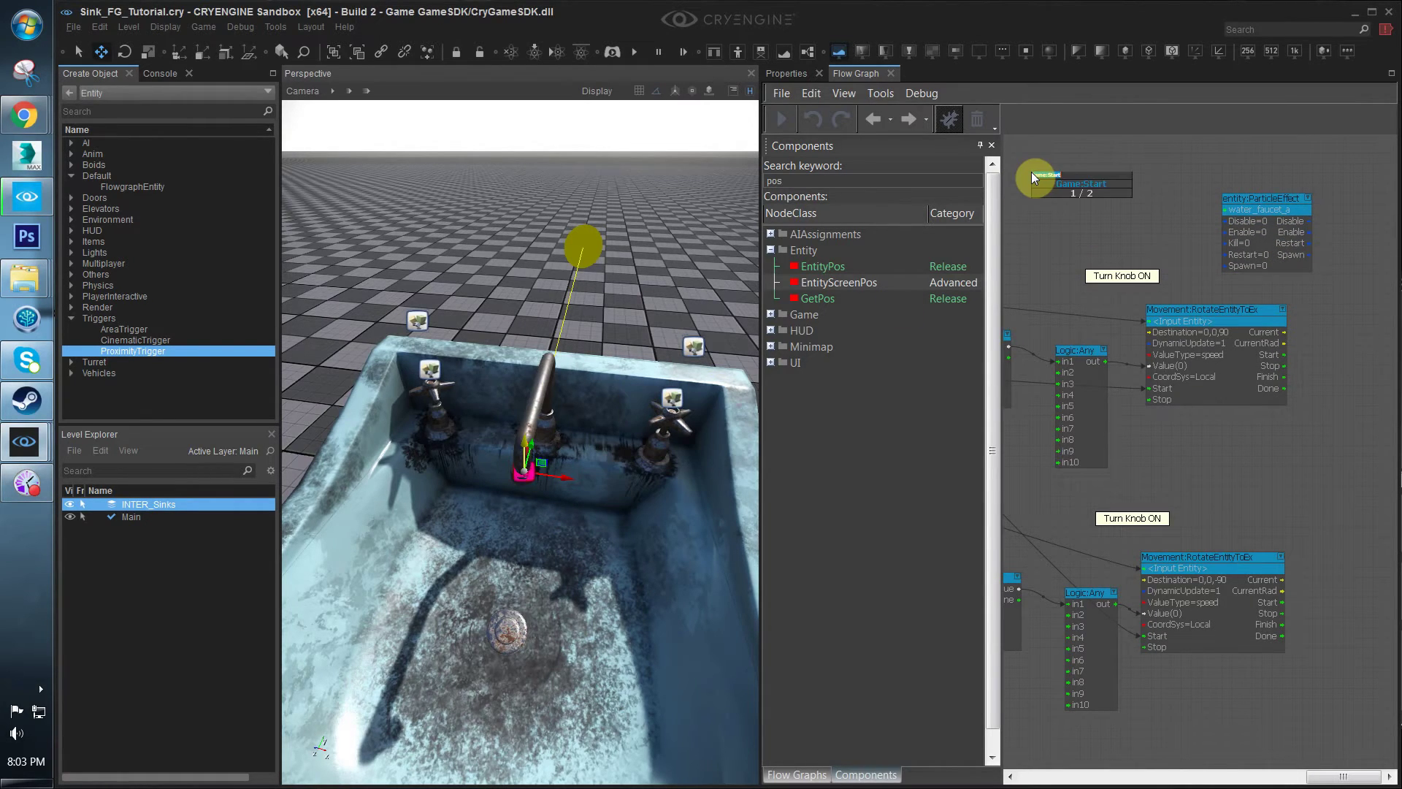
key("Return")
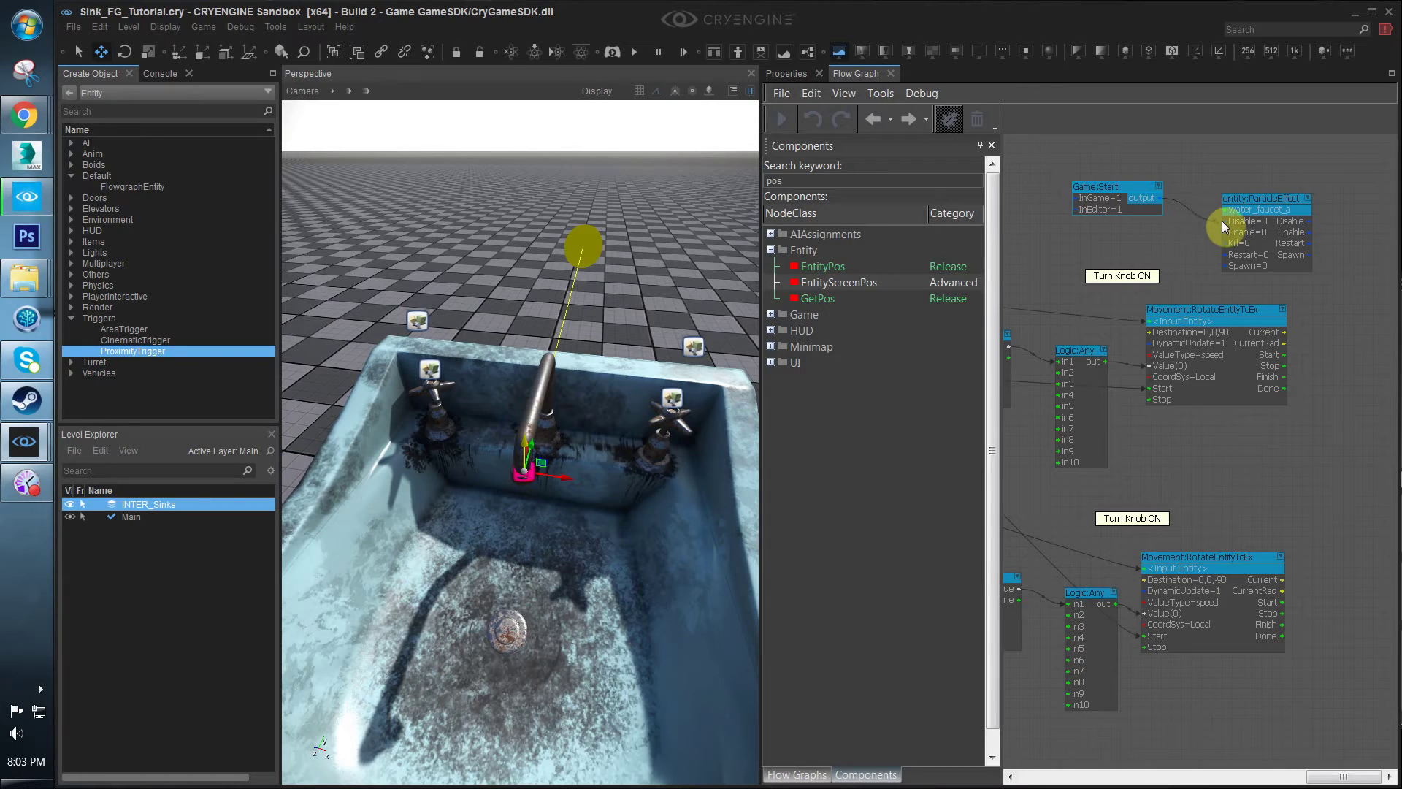
left_click_drag(1222, 221, 1063, 164)
Add a Logic:Any node between the Game:Start node and the water_faucet_a ParticleEffect node
type("q")
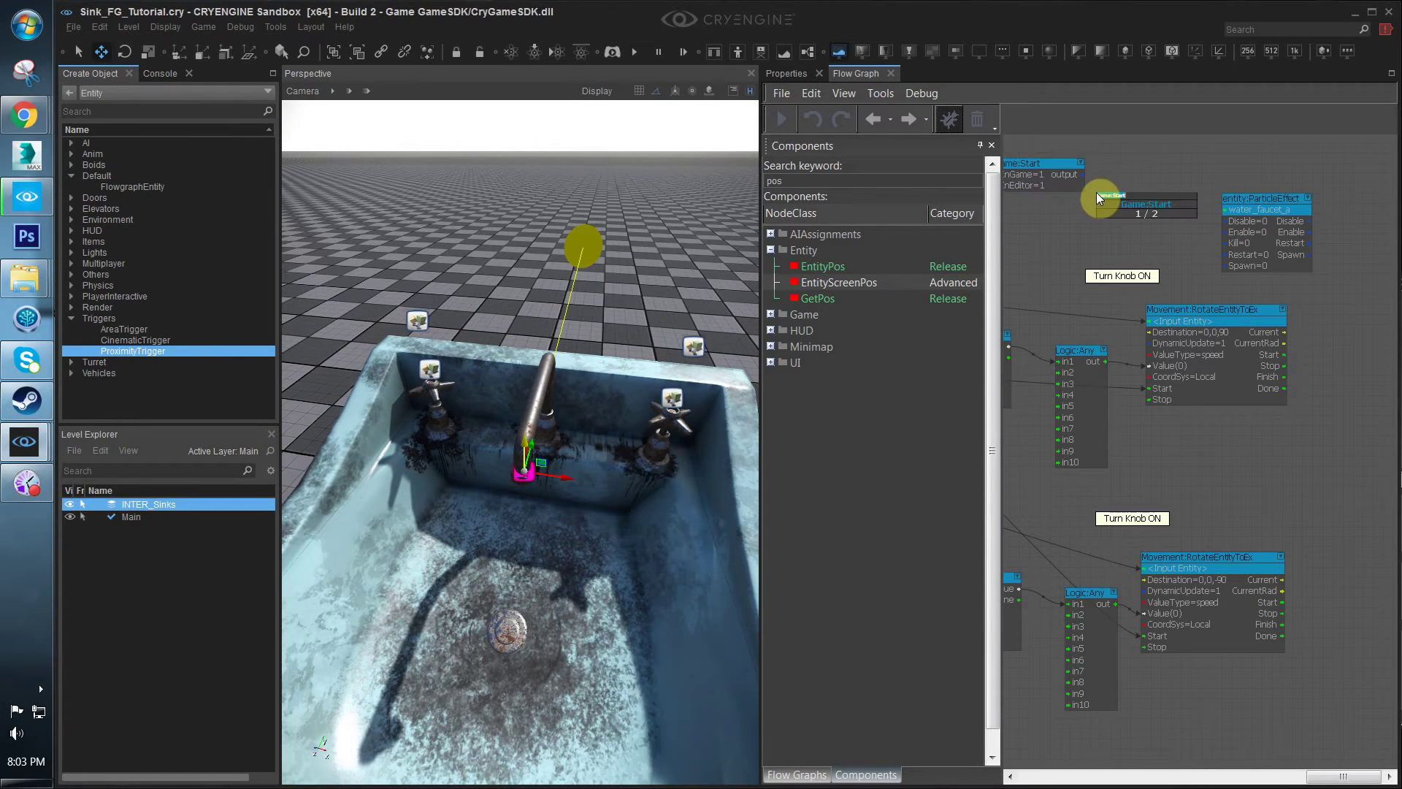
type("any")
key("Return")
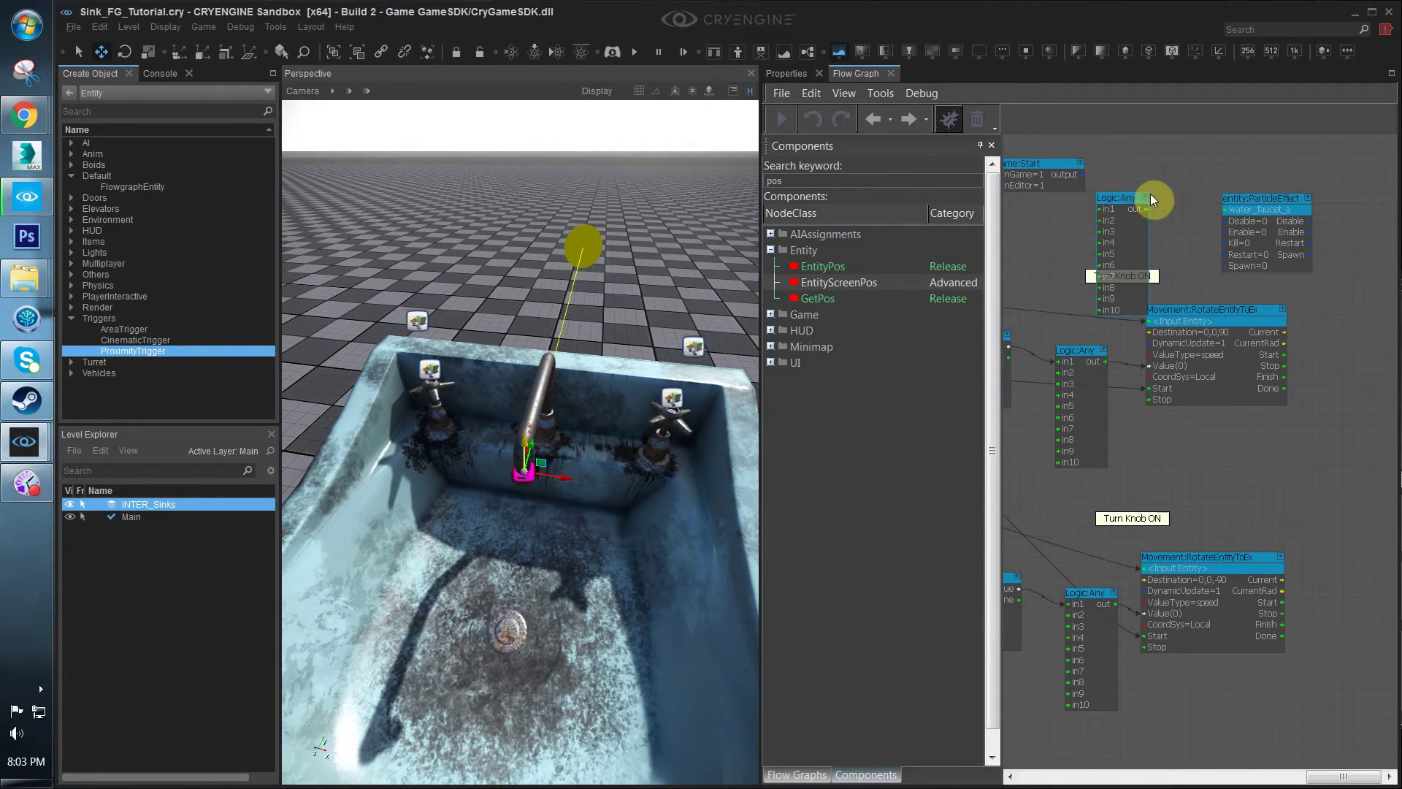
Connect the Game:Start output to in1 of the upper Logic:Any node and its out to the ParticleEffect's Disable input
left_click_drag(1080, 176, 1207, 163)
right_click_drag(1136, 229, 1187, 295)
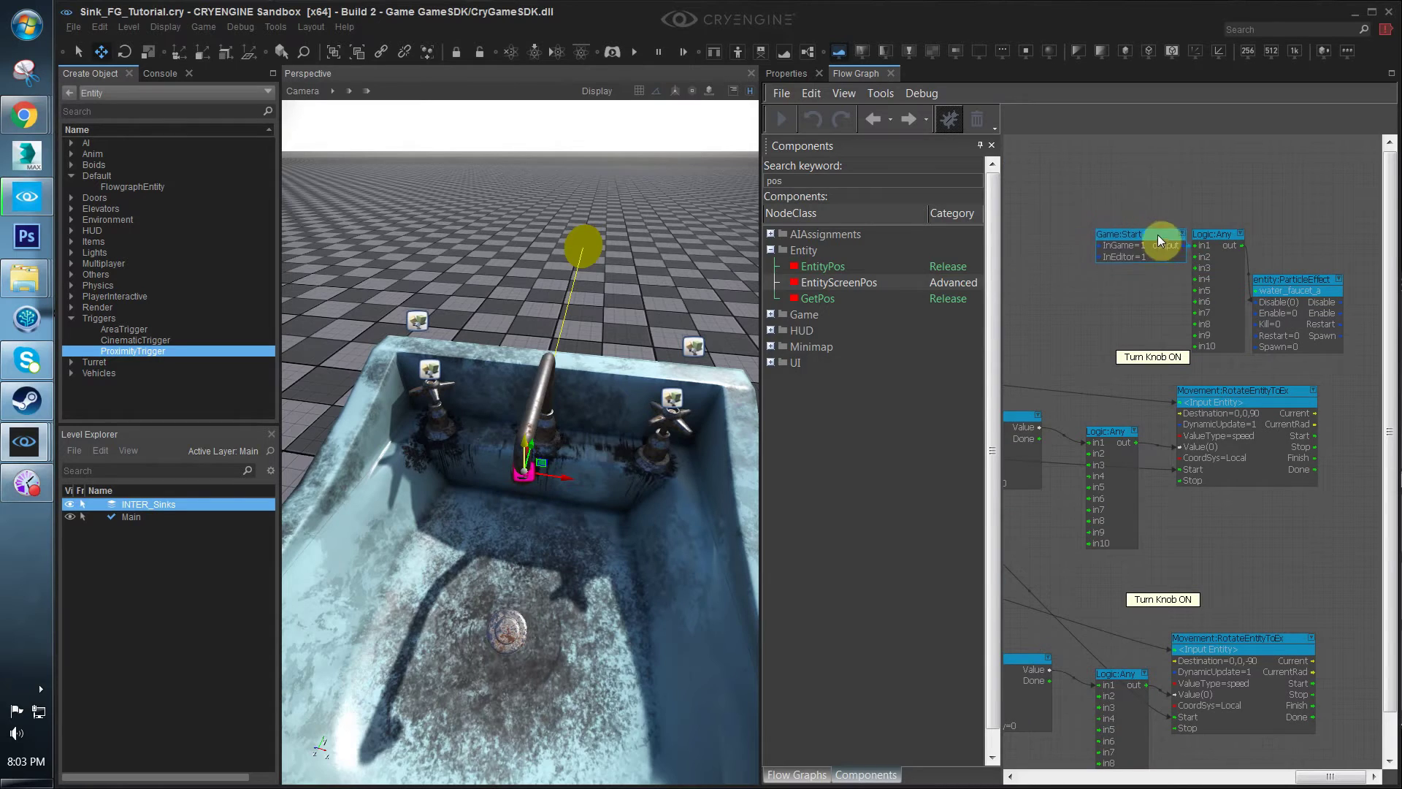
right_click_drag(1154, 351, 1139, 354)
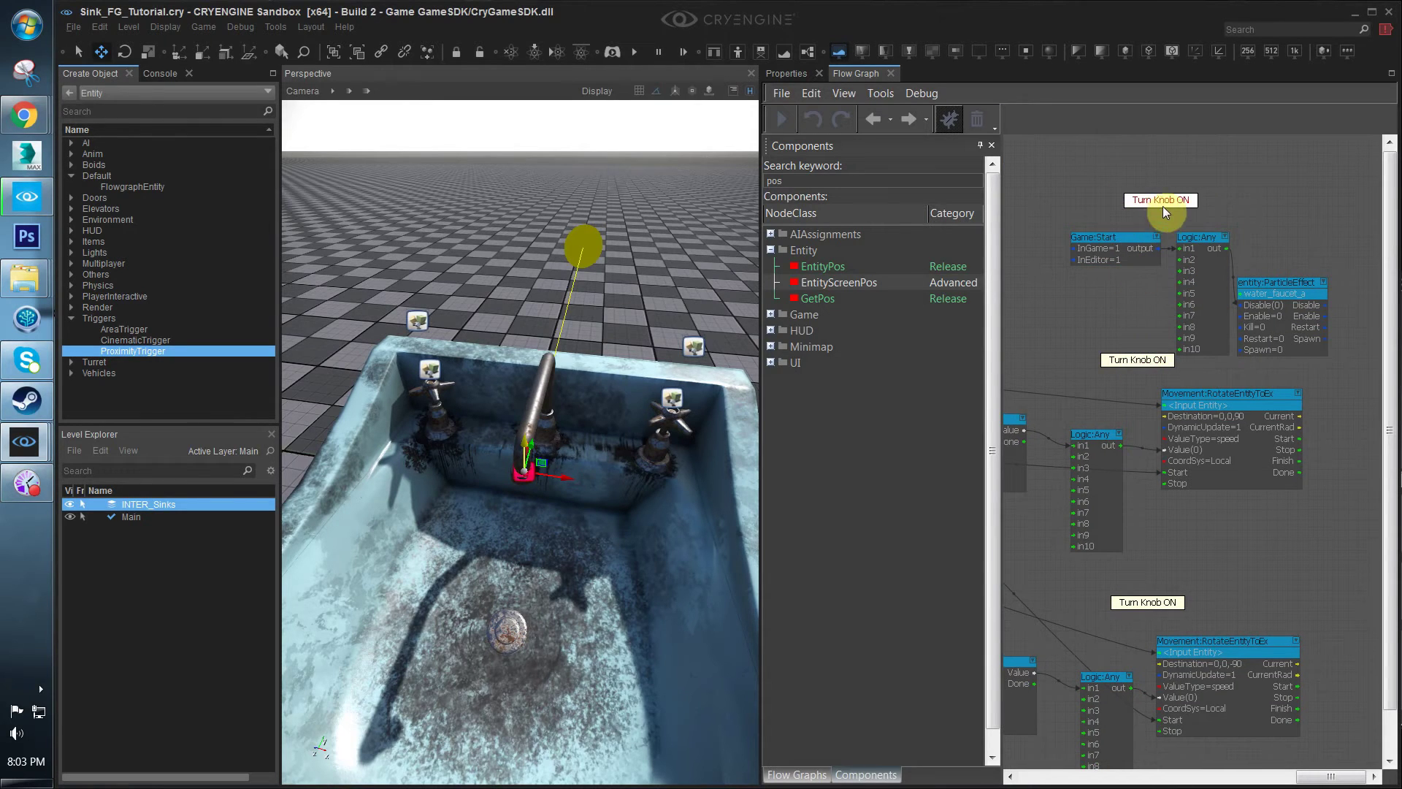
Label the Game:Start node group with the copied comment, renaming it Disable Effect By Default and aligning it above the node
left_click_drag(1162, 206, 1123, 226)
double_click(1121, 223)
type("Disabl")
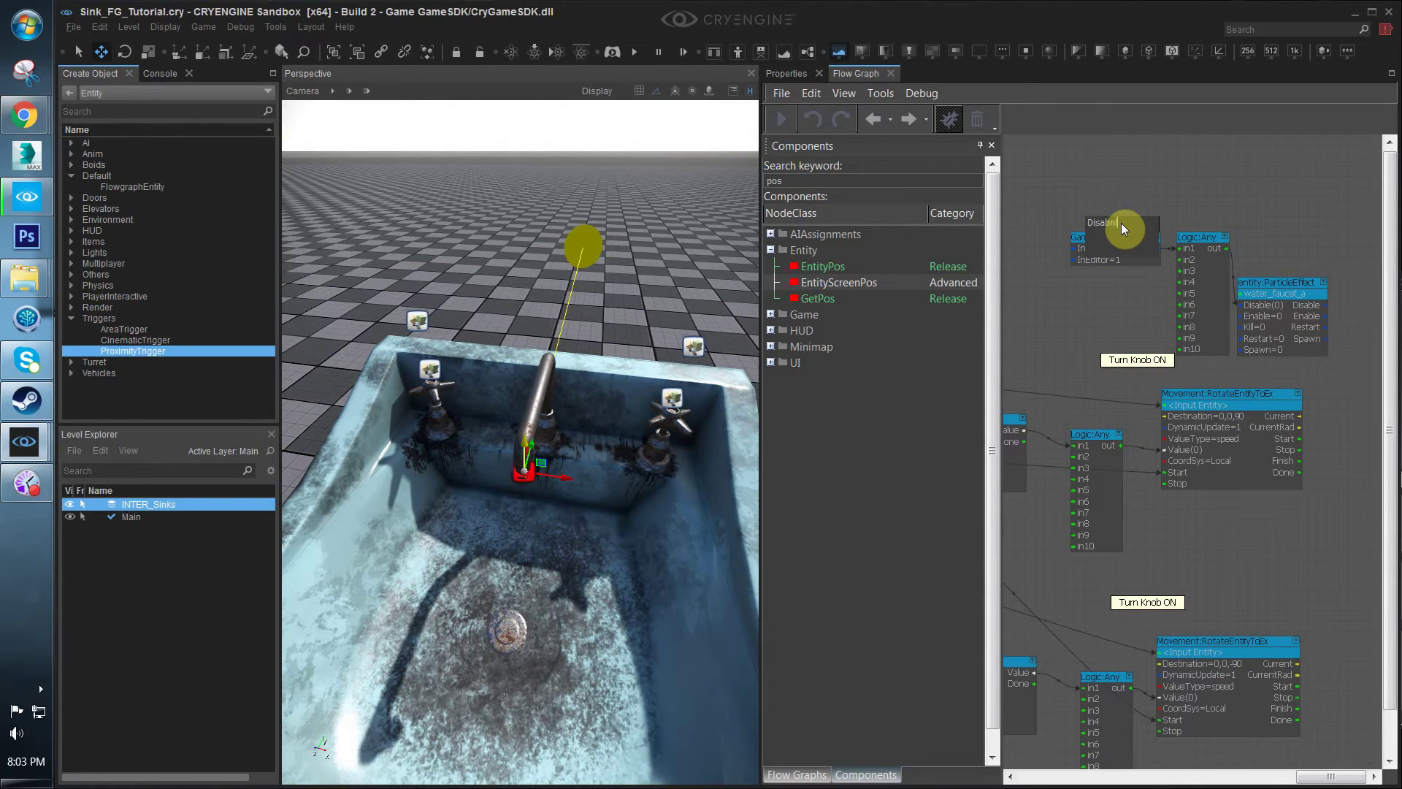
type("e Effect By Default")
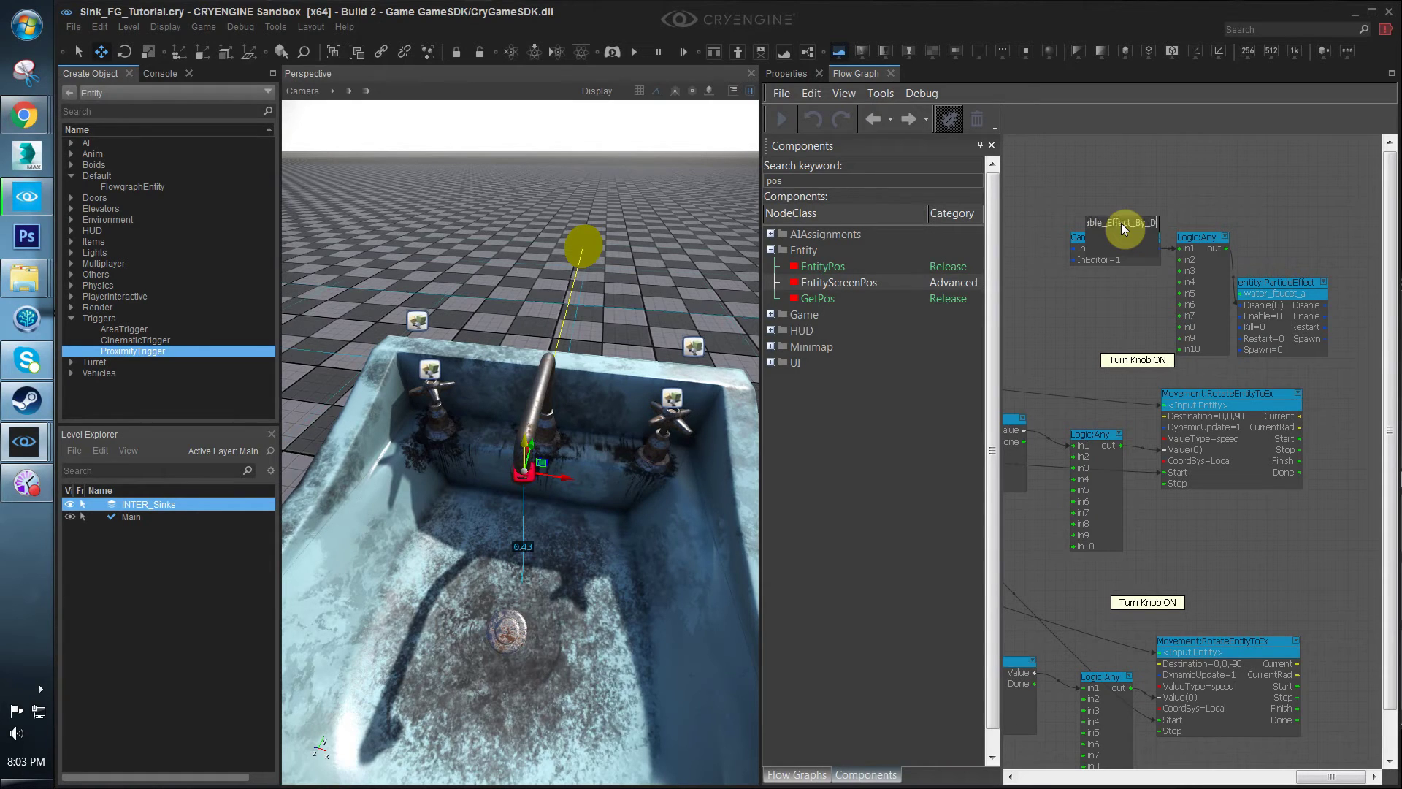
key("Return")
mouse_move(1121, 224)
left_mouse_down()
mouse_move(1101, 203)
mouse_move(1103, 216)
left_mouse_up()
left_click(1335, 188)
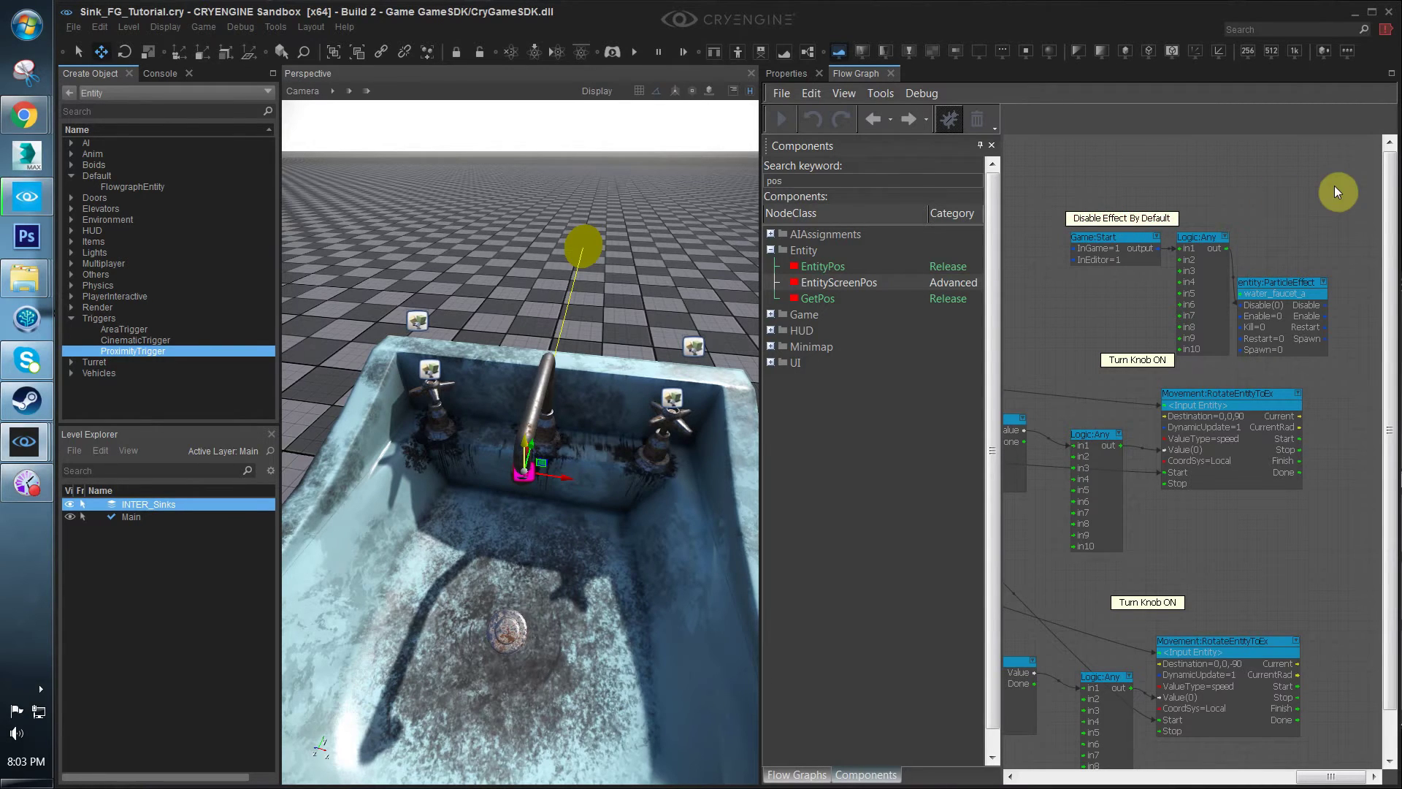
Nudge the ParticleEffect node slightly right and add a Time:Delay node beside the upper RotateEntityToEx node
middle_click_drag(1231, 361, 1108, 310)
left_click_drag(1153, 238, 1174, 233)
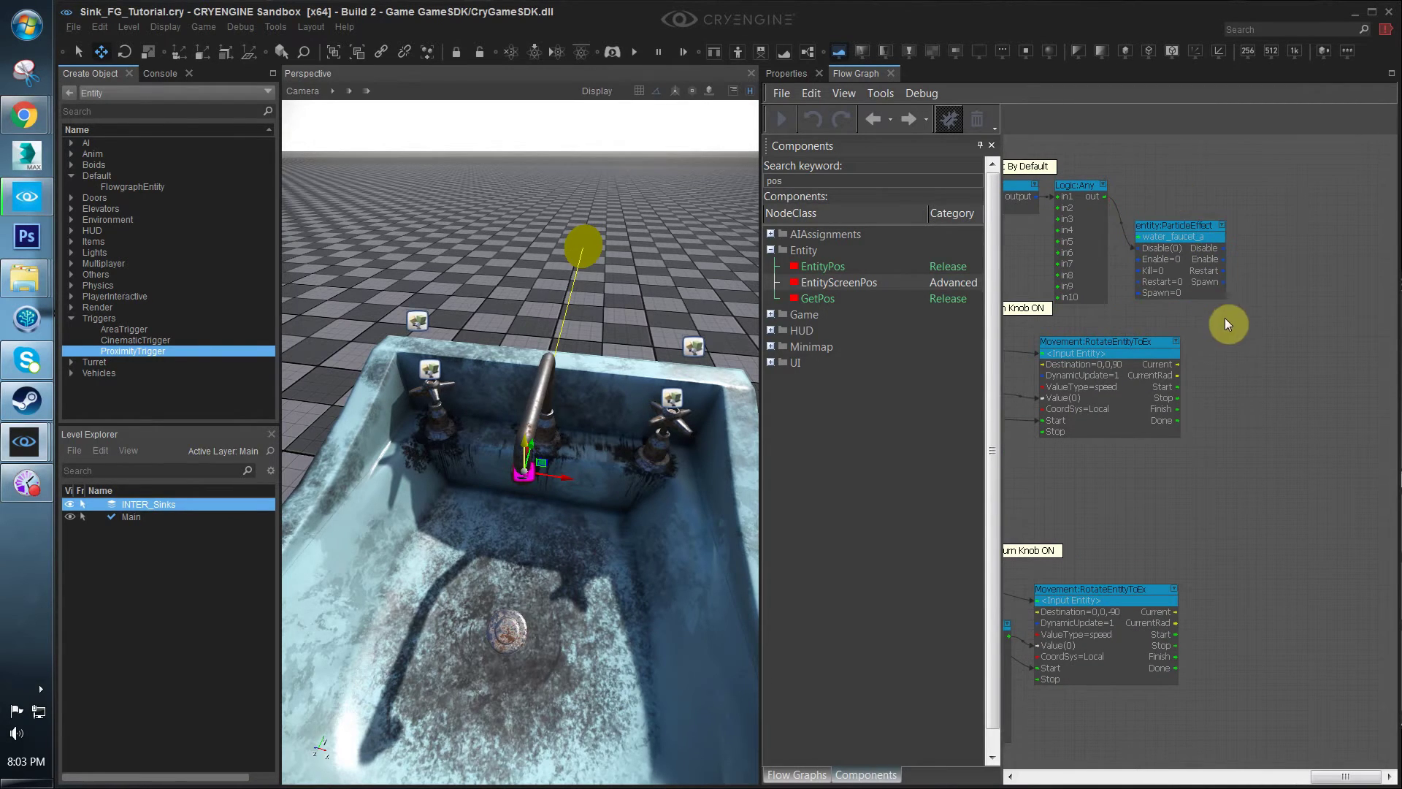
middle_click_drag(1224, 317, 1233, 297)
middle_click_drag(1293, 416, 1276, 417)
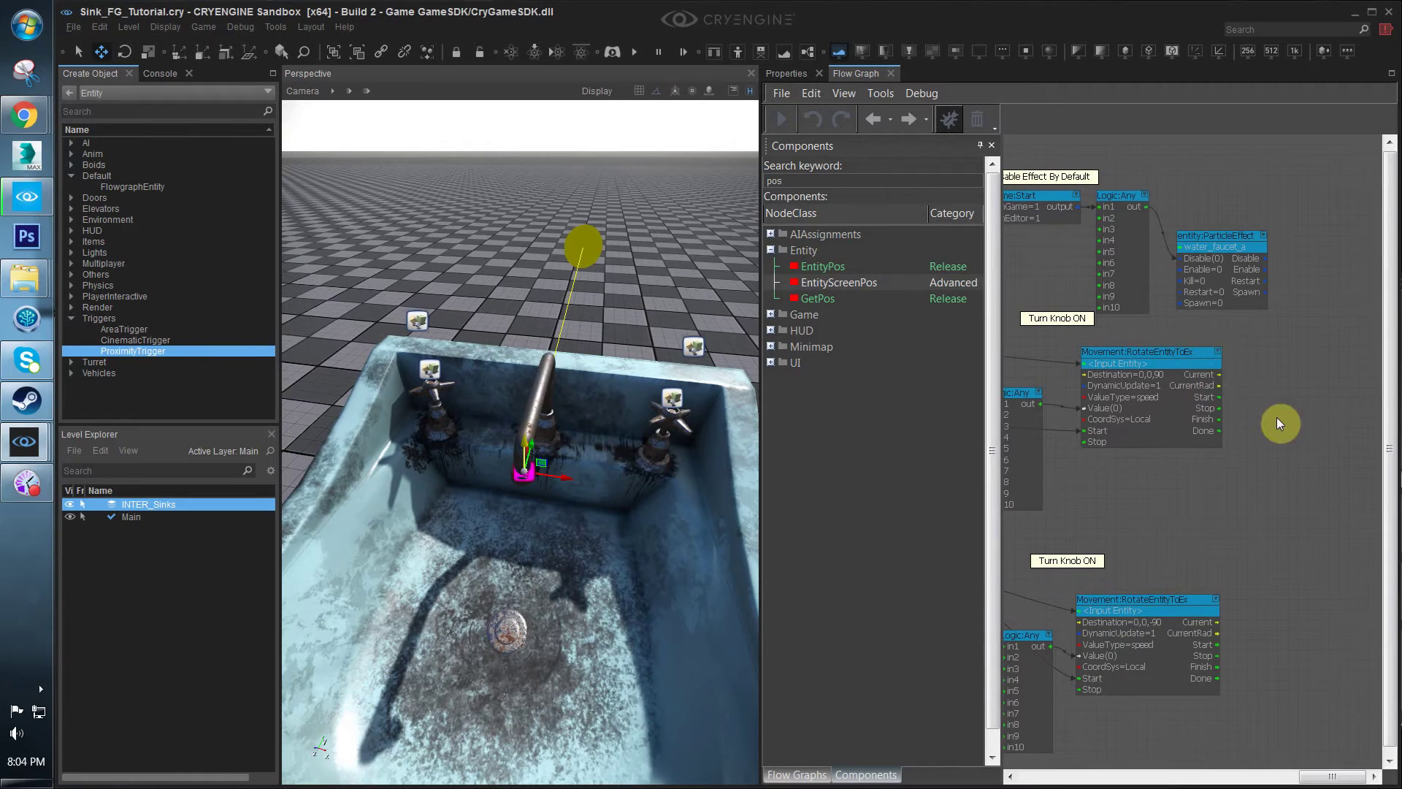
key("q")
type("delay")
key("Return")
Connect the upper RotateEntityToEx node's Start output to the Time:Delay In port and set its Delay to 0.45
left_click(1205, 399)
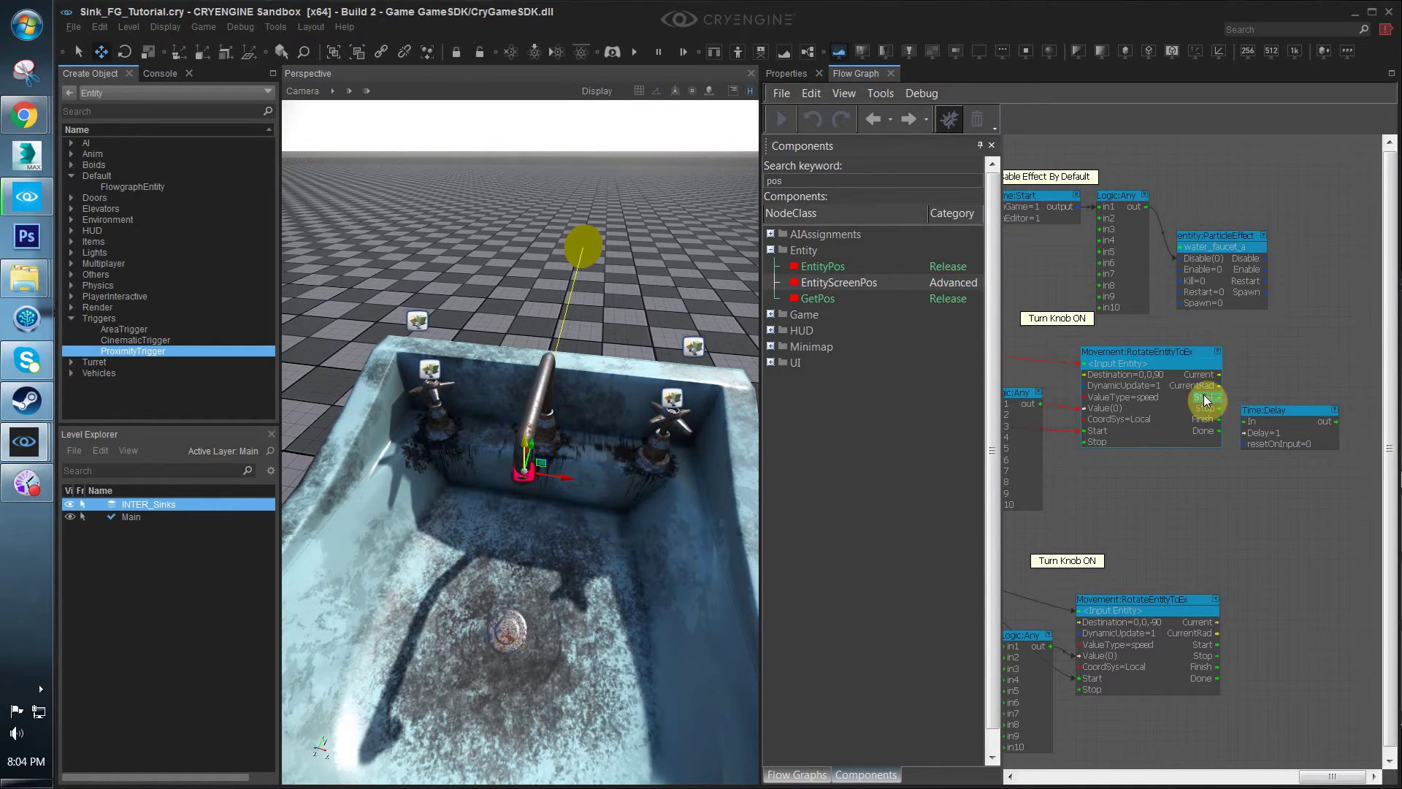
left_click_drag(1277, 431, 1260, 426)
scroll(1276, 432, "up", 2)
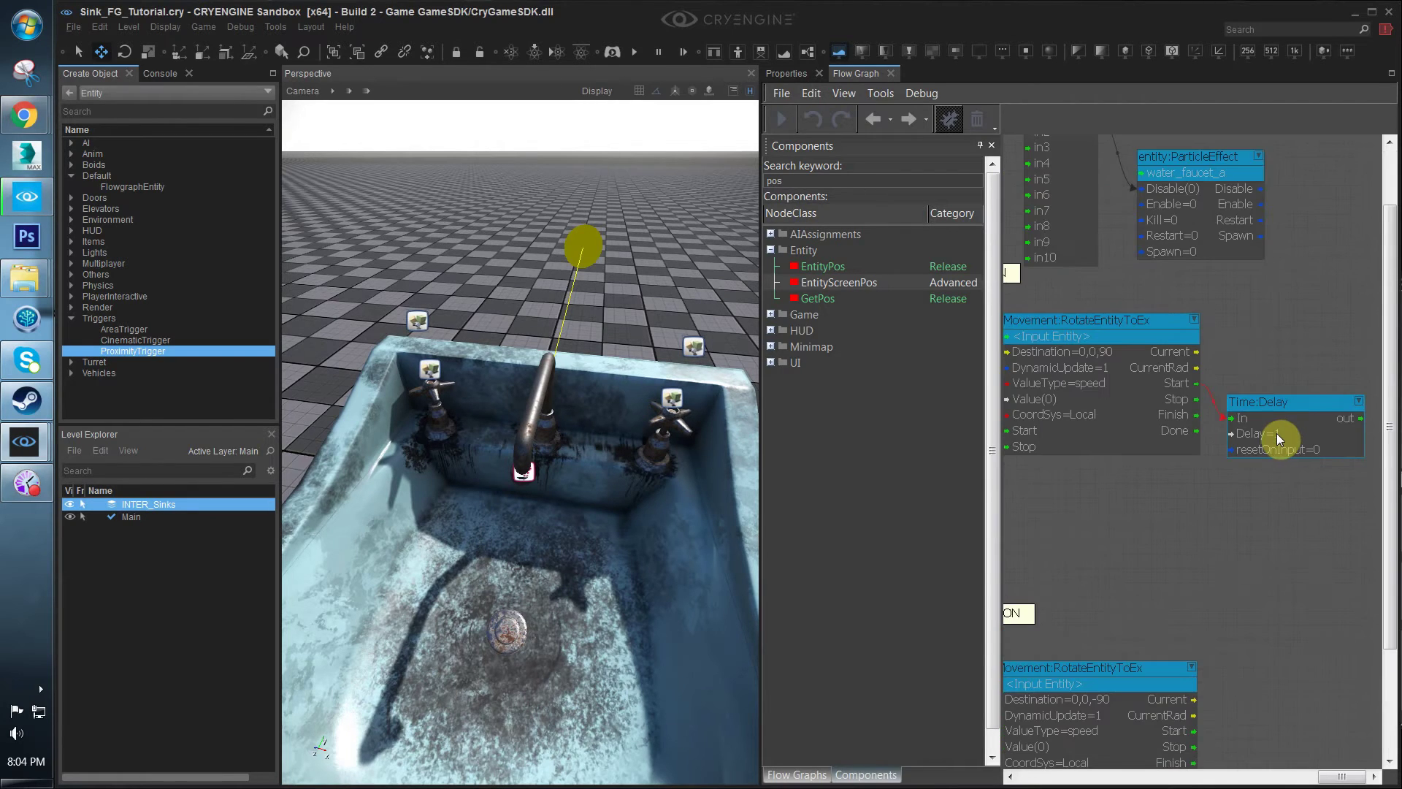
double_click(1276, 432)
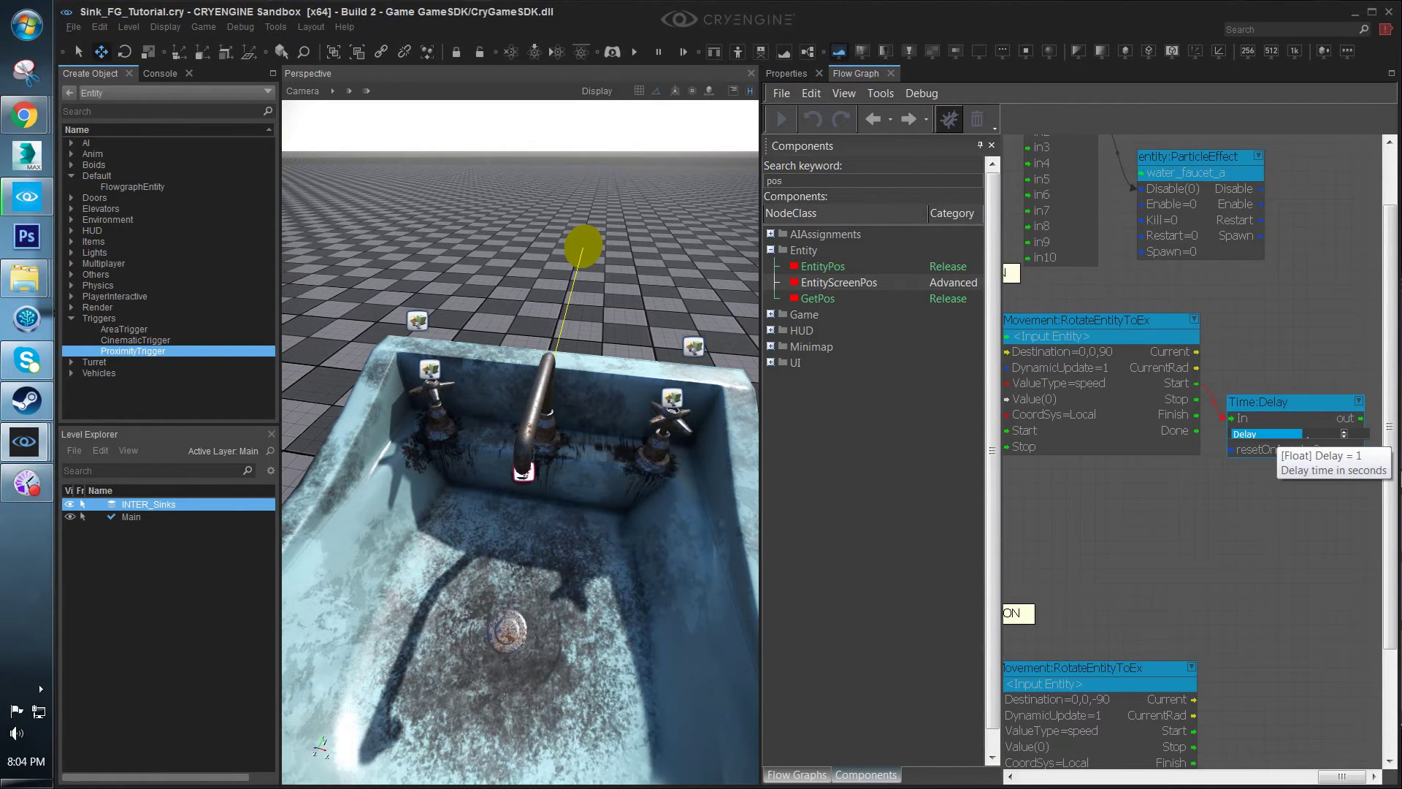
scroll(1281, 365, "down", 3)
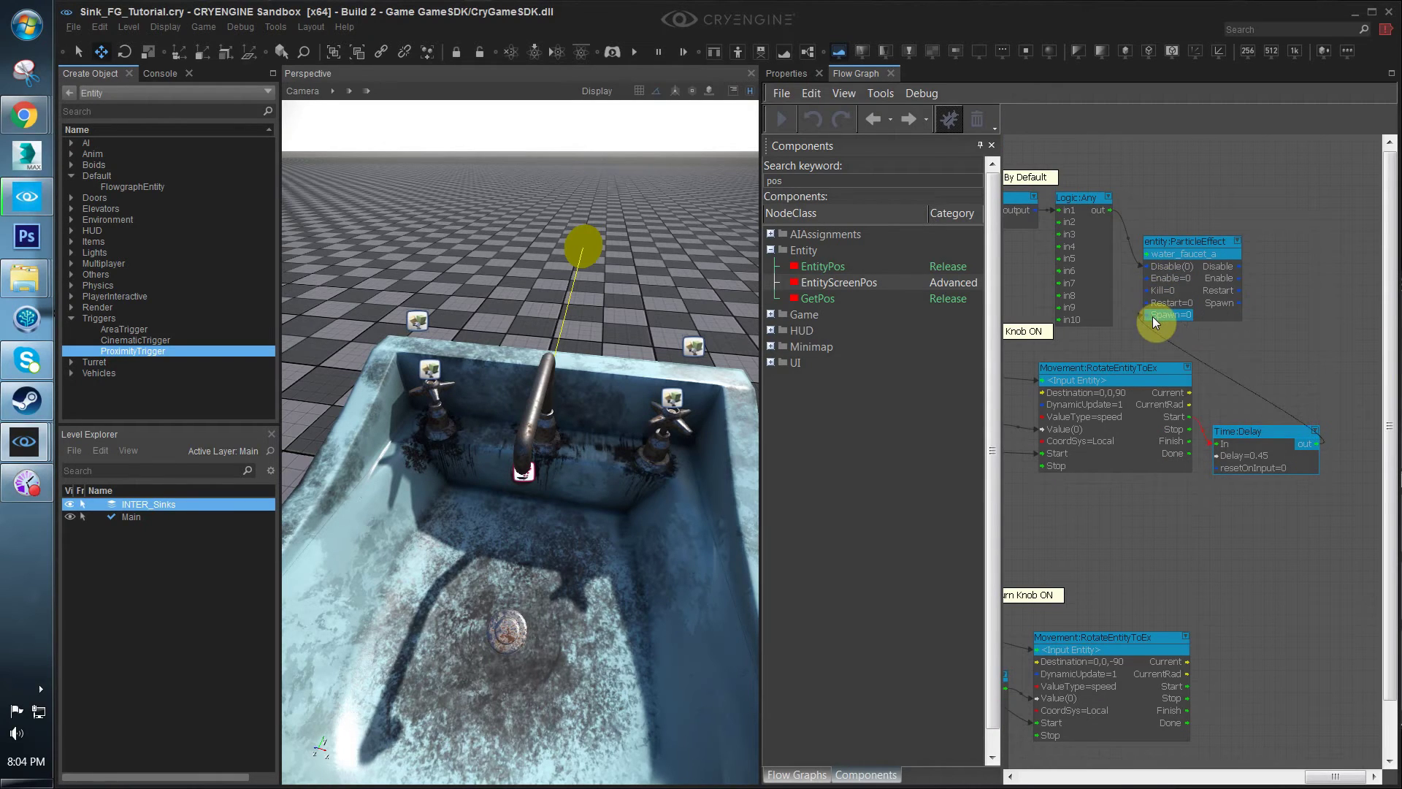
Connect the Time:Delay output to both the Spawn and Enable inputs of the water_faucet_a ParticleEffect node
left_click_drag(1155, 286, 1304, 415)
left_click_drag(1171, 322, 1166, 316)
left_click(1243, 364)
middle_click_drag(1201, 357, 1250, 378)
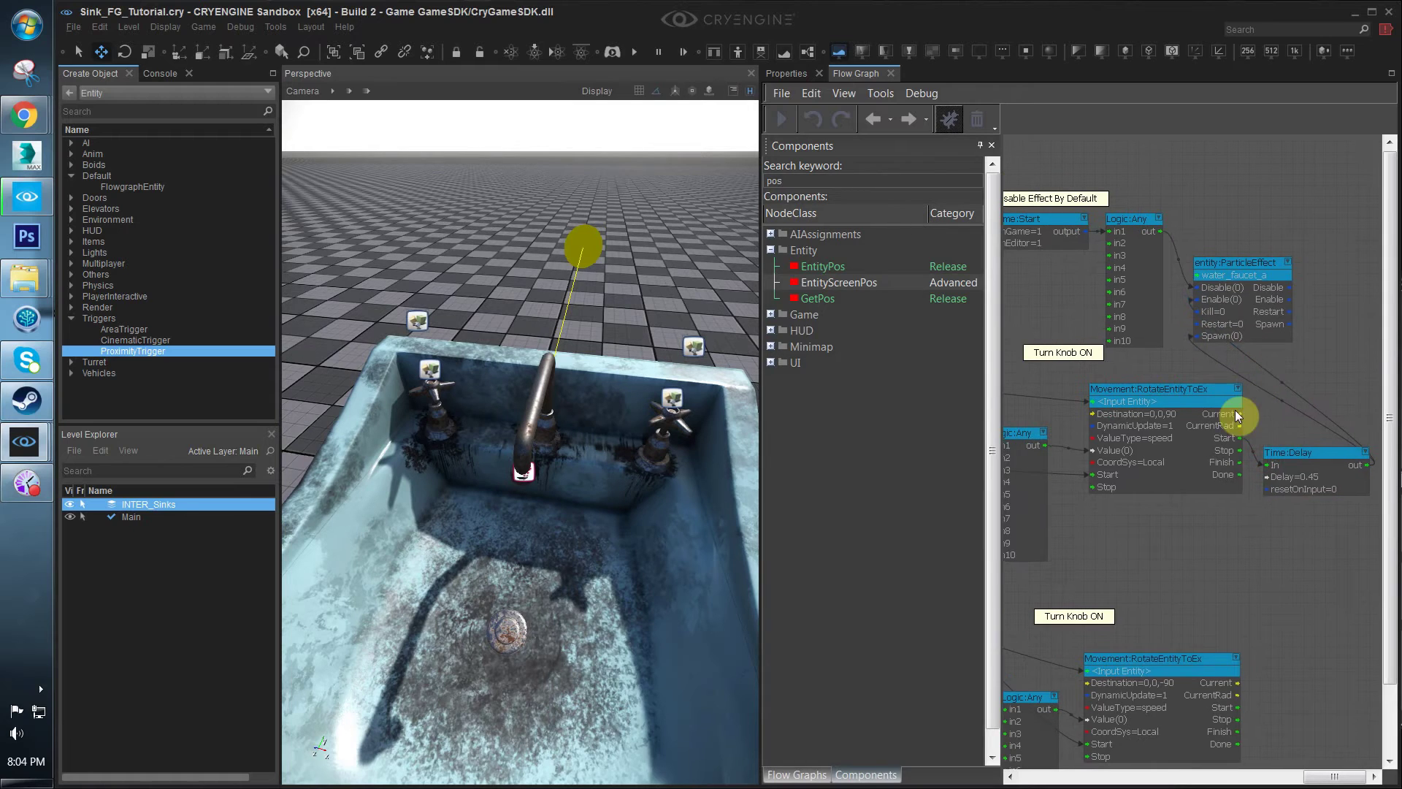
Paste a copy of the Time:Delay node beside the lower RotateEntityToEx node and link that node's Start output to its In
scroll(1175, 550, "down", 2)
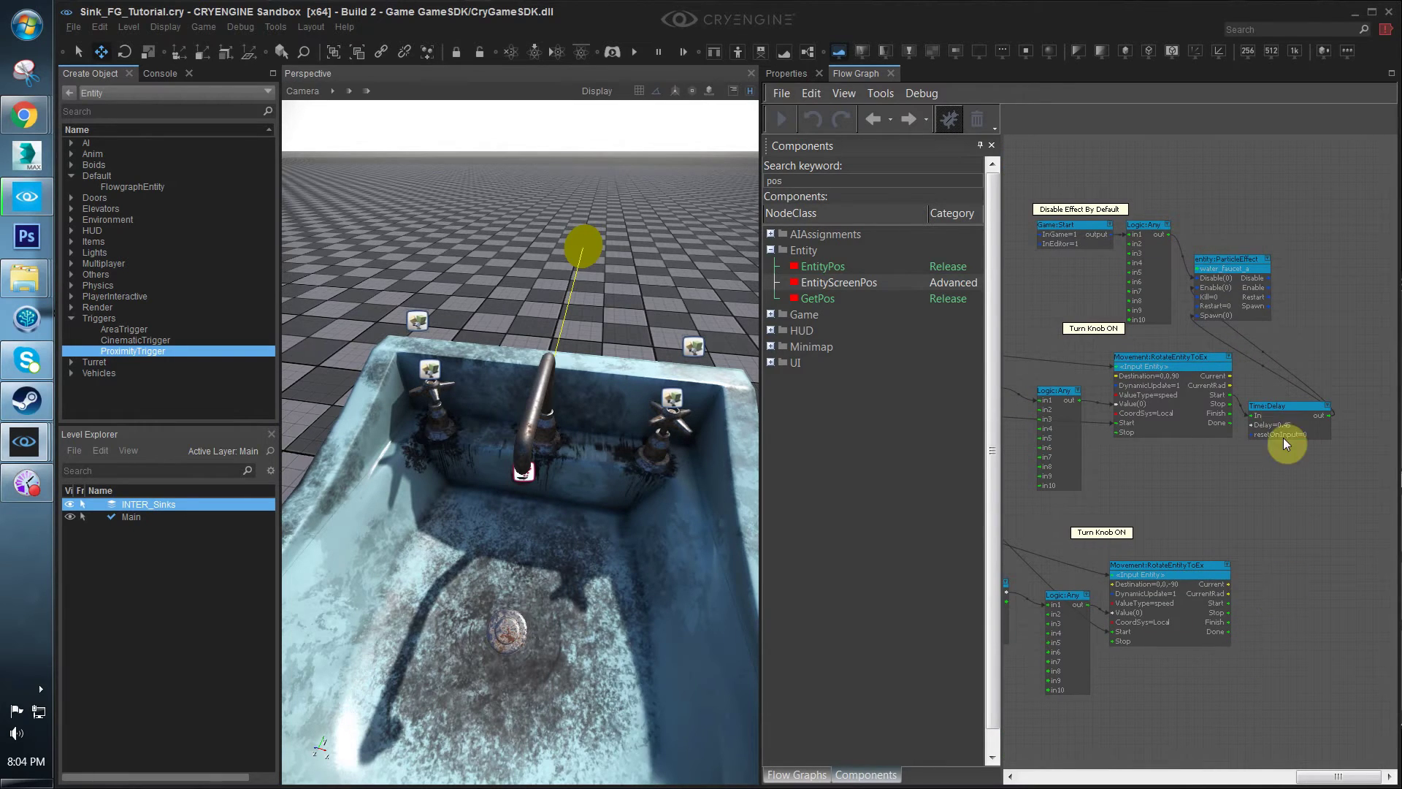
key("ctrl+v")
left_click_drag(1274, 581, 1250, 595)
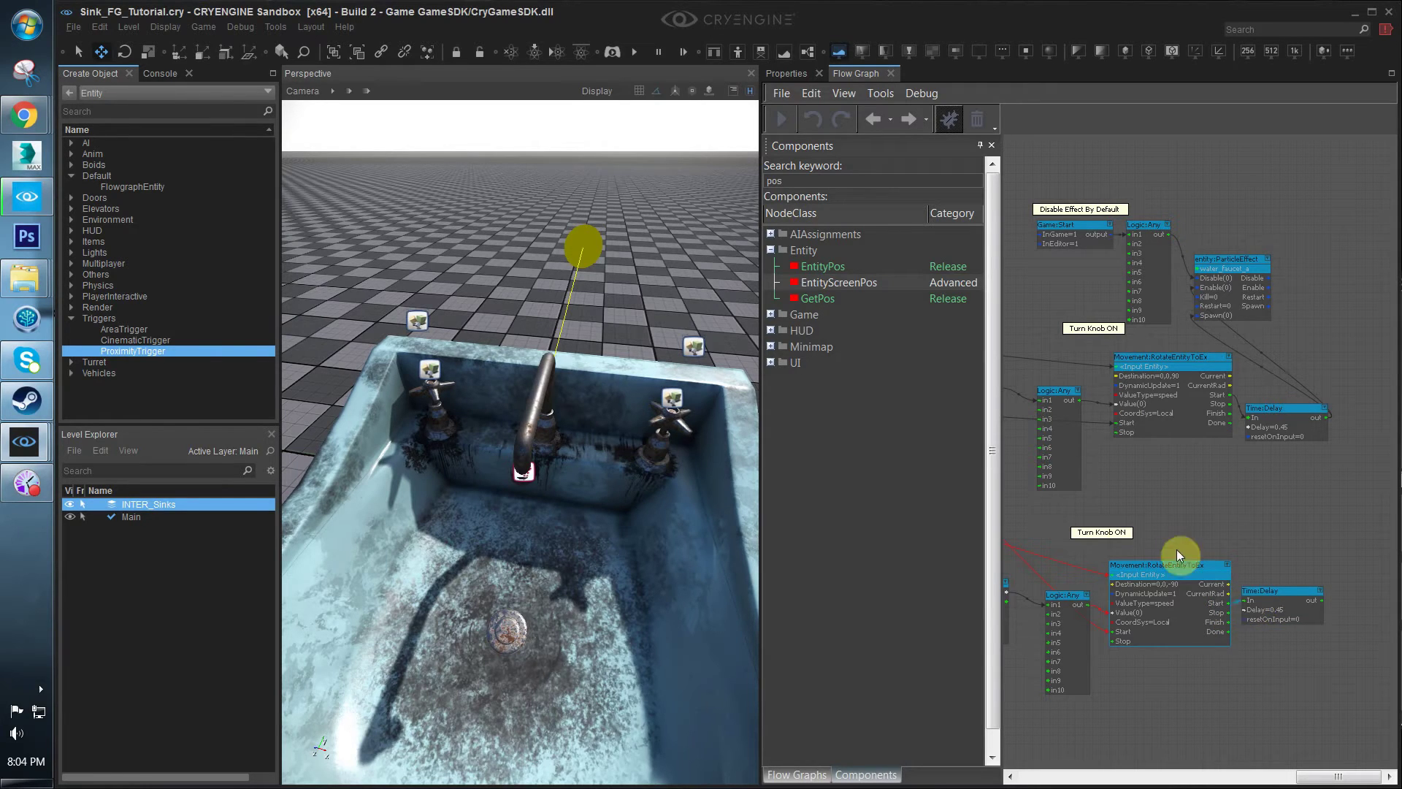
Change the comment above the lower RotateEntityToEx node to Turn Knob OFF
double_click(1114, 532)
key("BackSpace")
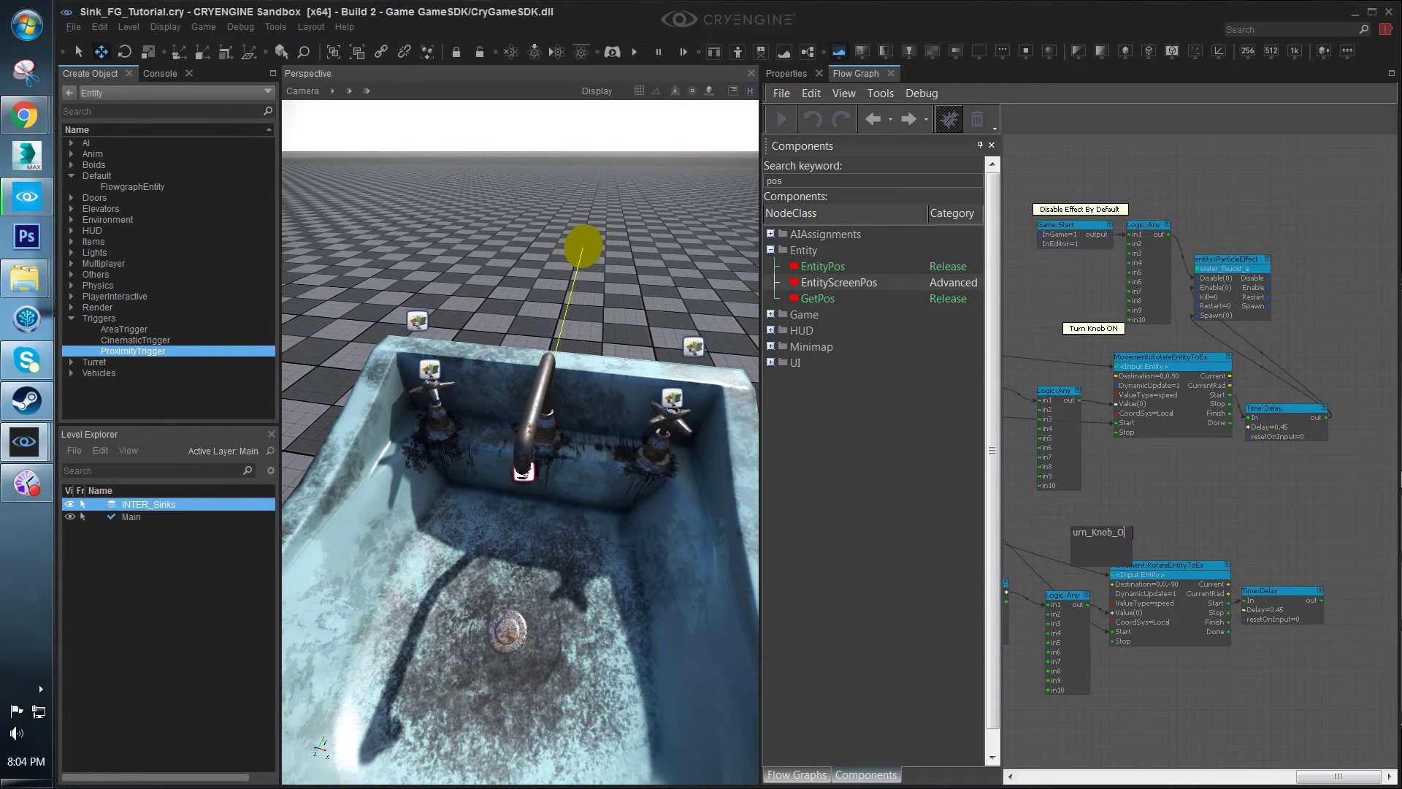
key("Return")
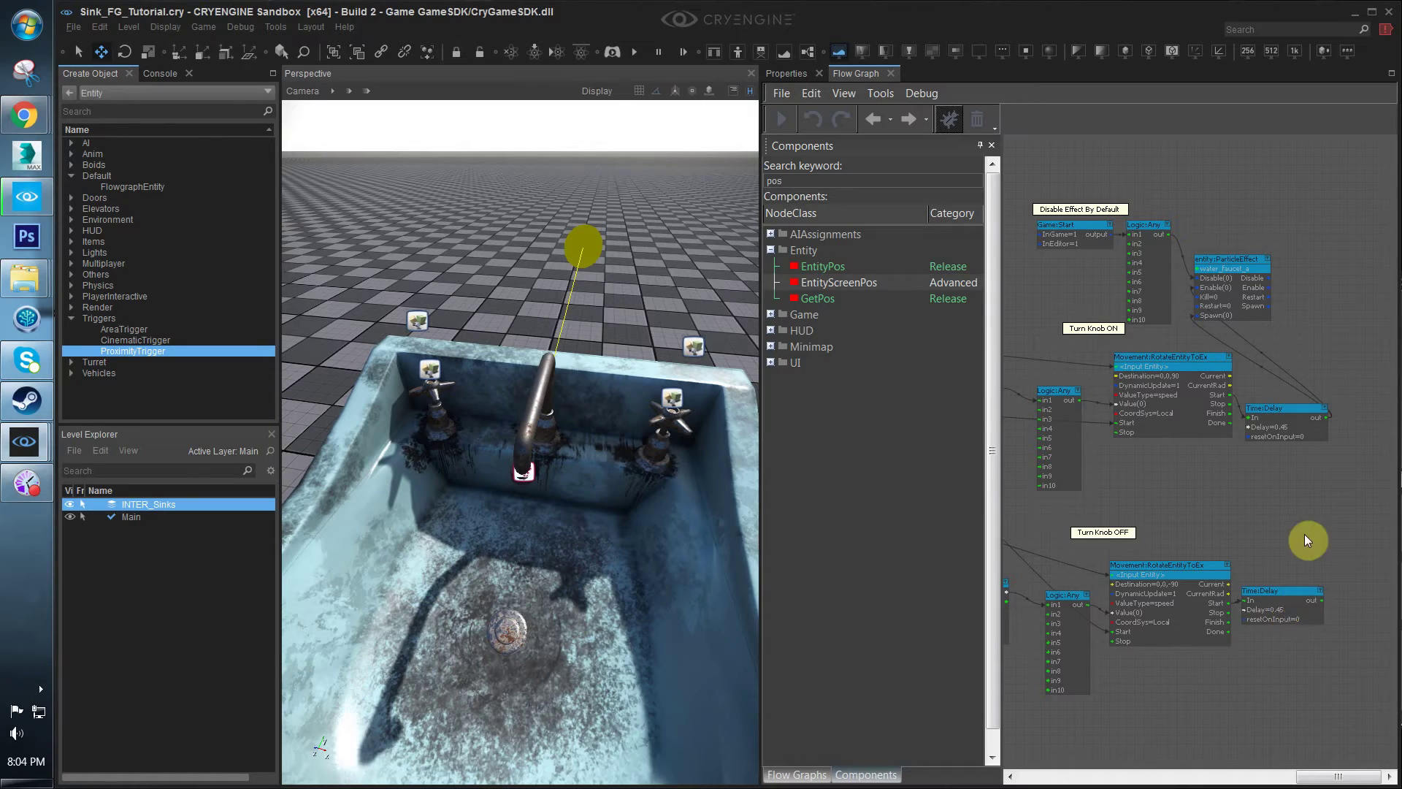
Connect the lower Time:Delay output to the ParticleEffect's Kill input and to in2 of the Logic:Any node feeding Disable
scroll(1304, 537, "up", 1)
scroll(1282, 526, "down", 1)
middle_click_drag(1283, 524, 1270, 569)
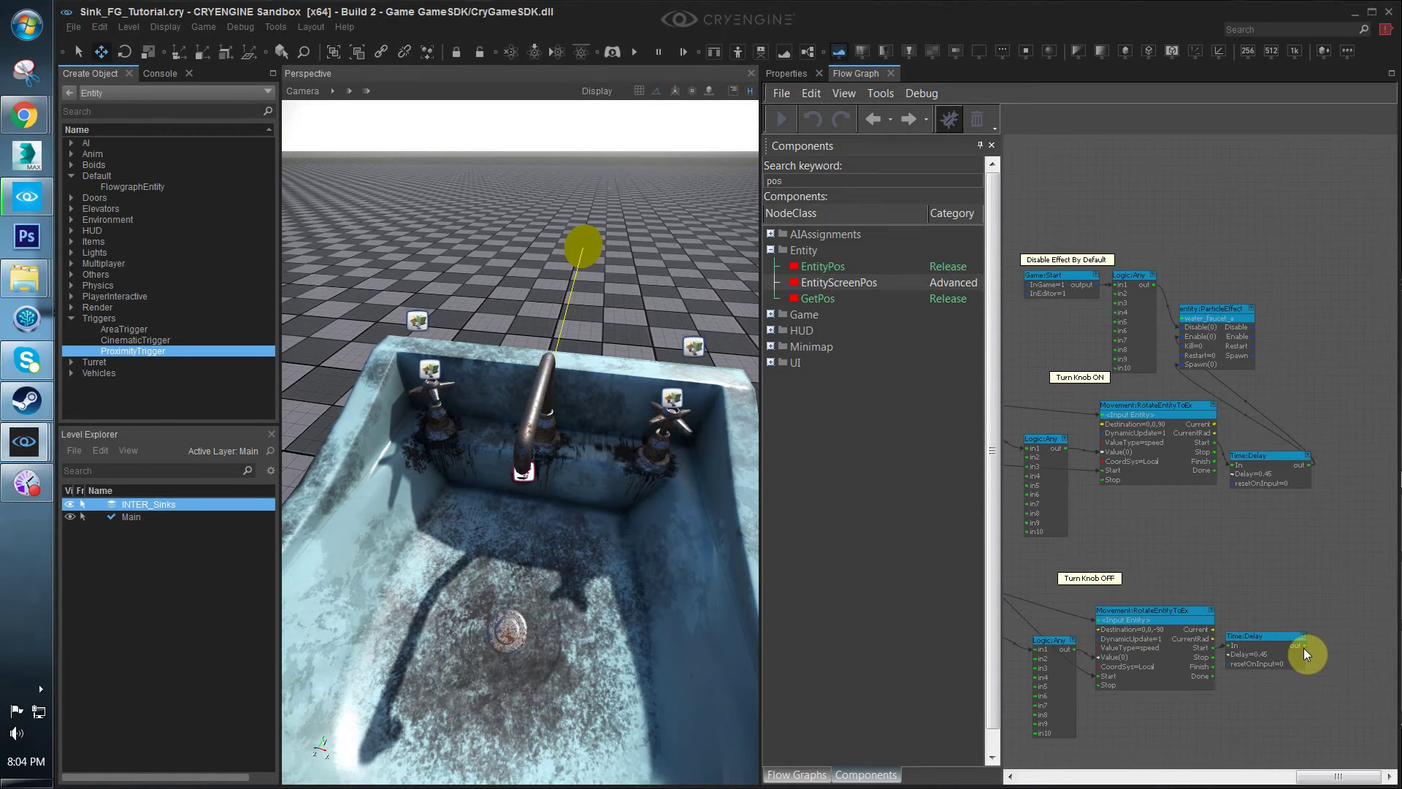
left_click_drag(1303, 644, 1185, 348)
left_click_drag(1294, 646, 1121, 293)
left_click(1238, 276)
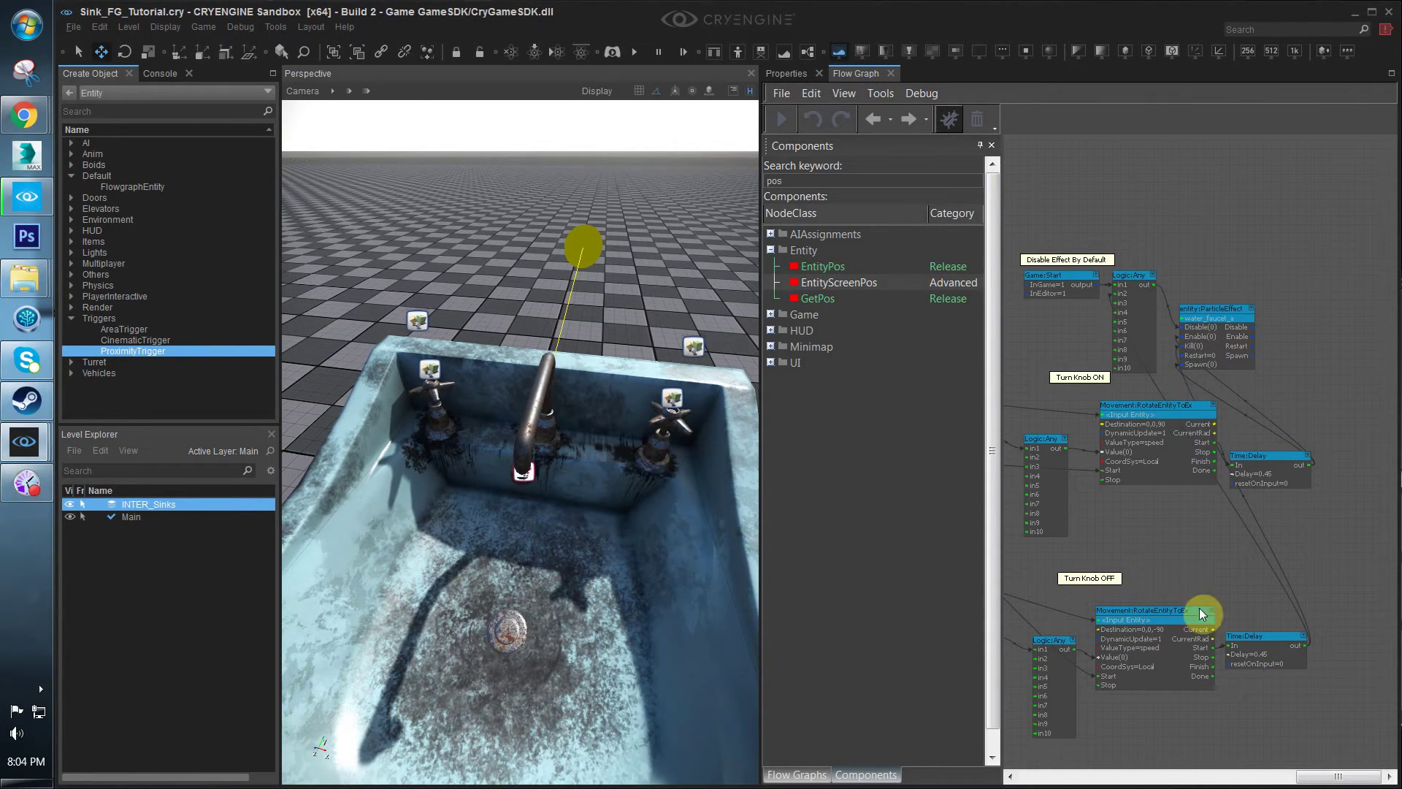
Play-test the sink in game mode, using the left knob to check its rotation and the water effect
scroll(1248, 272, "up", 1)
scroll(1250, 268, "down", 3)
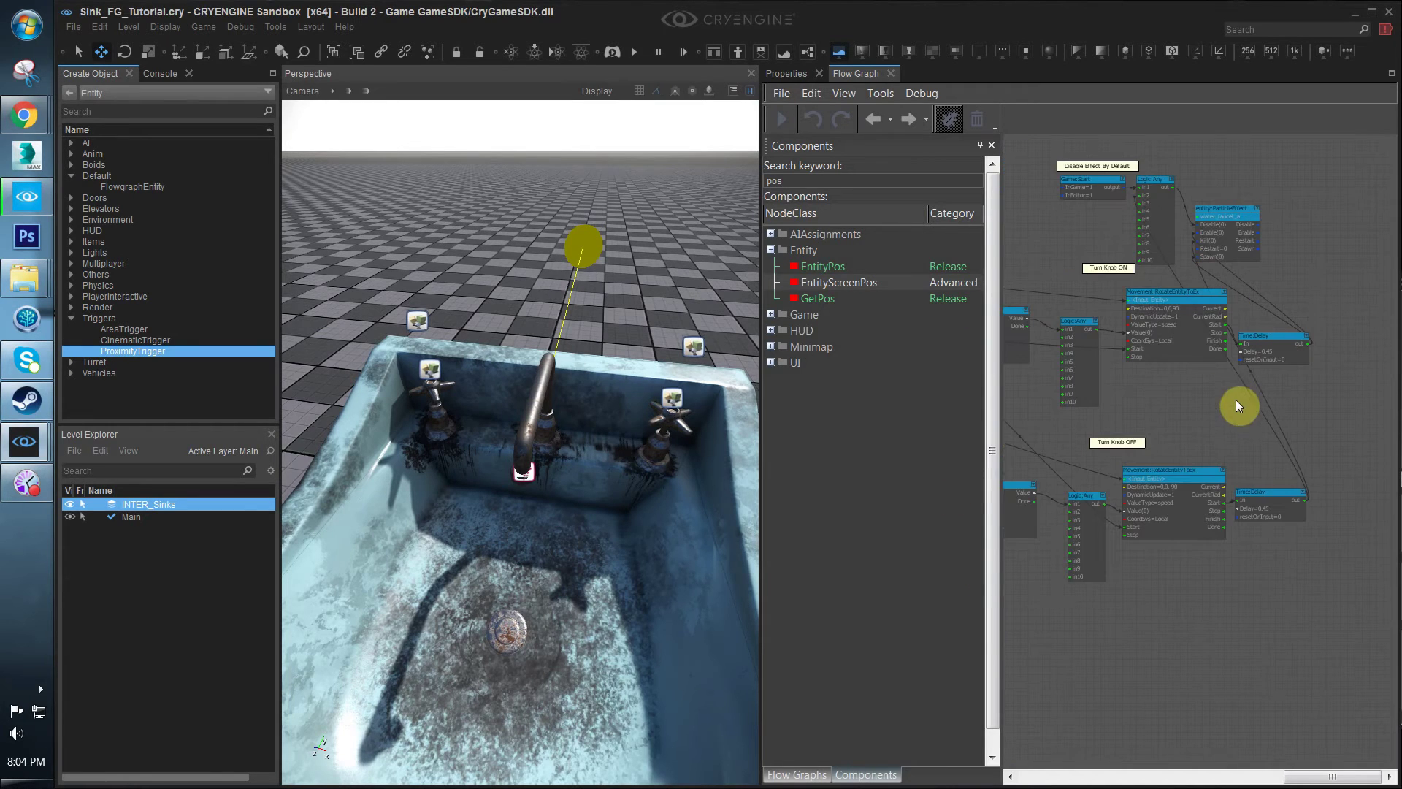
scroll(1212, 374, "down", 2)
middle_click_drag(1119, 366, 1242, 390)
right_click_drag(610, 470, 605, 408)
key("s")
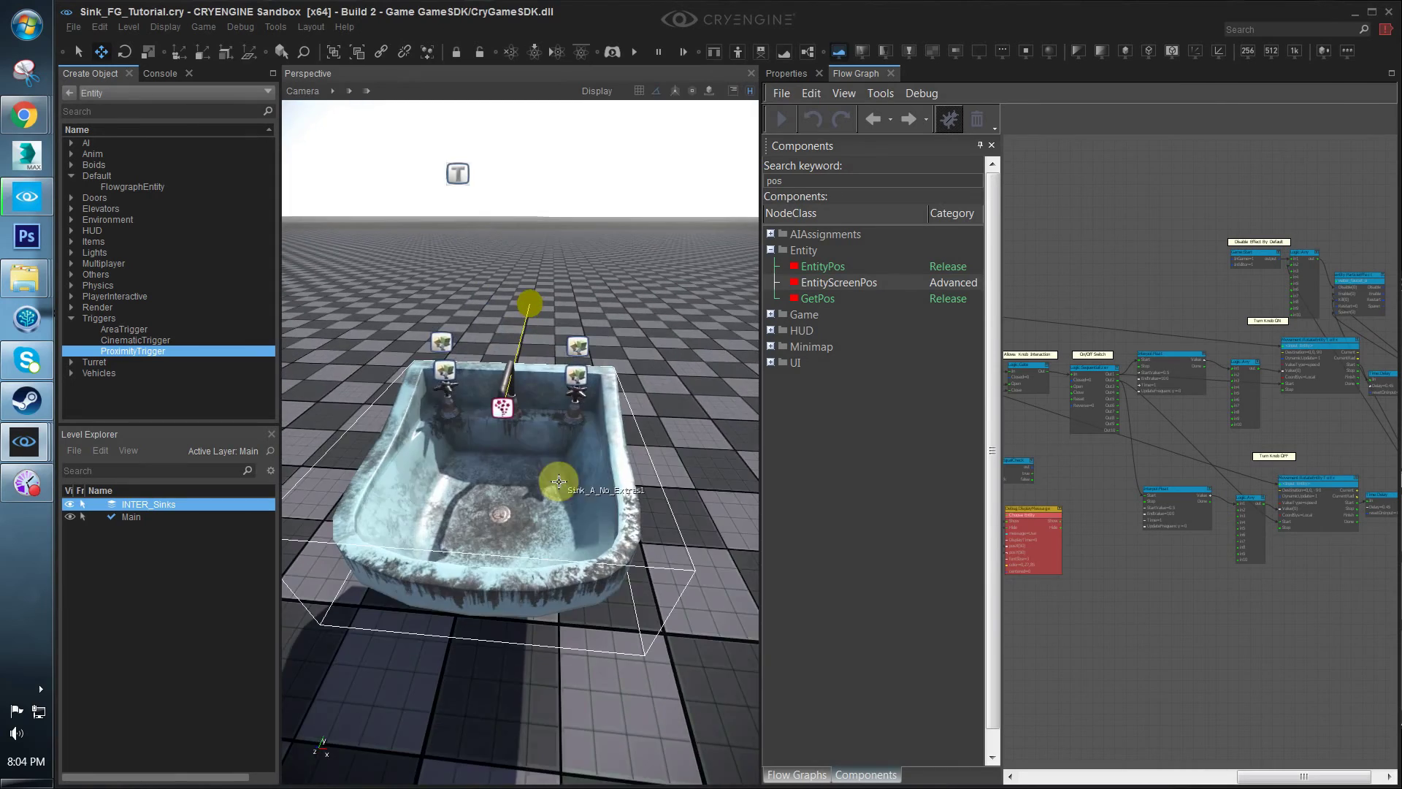
key("ctrl+g")
key("f")
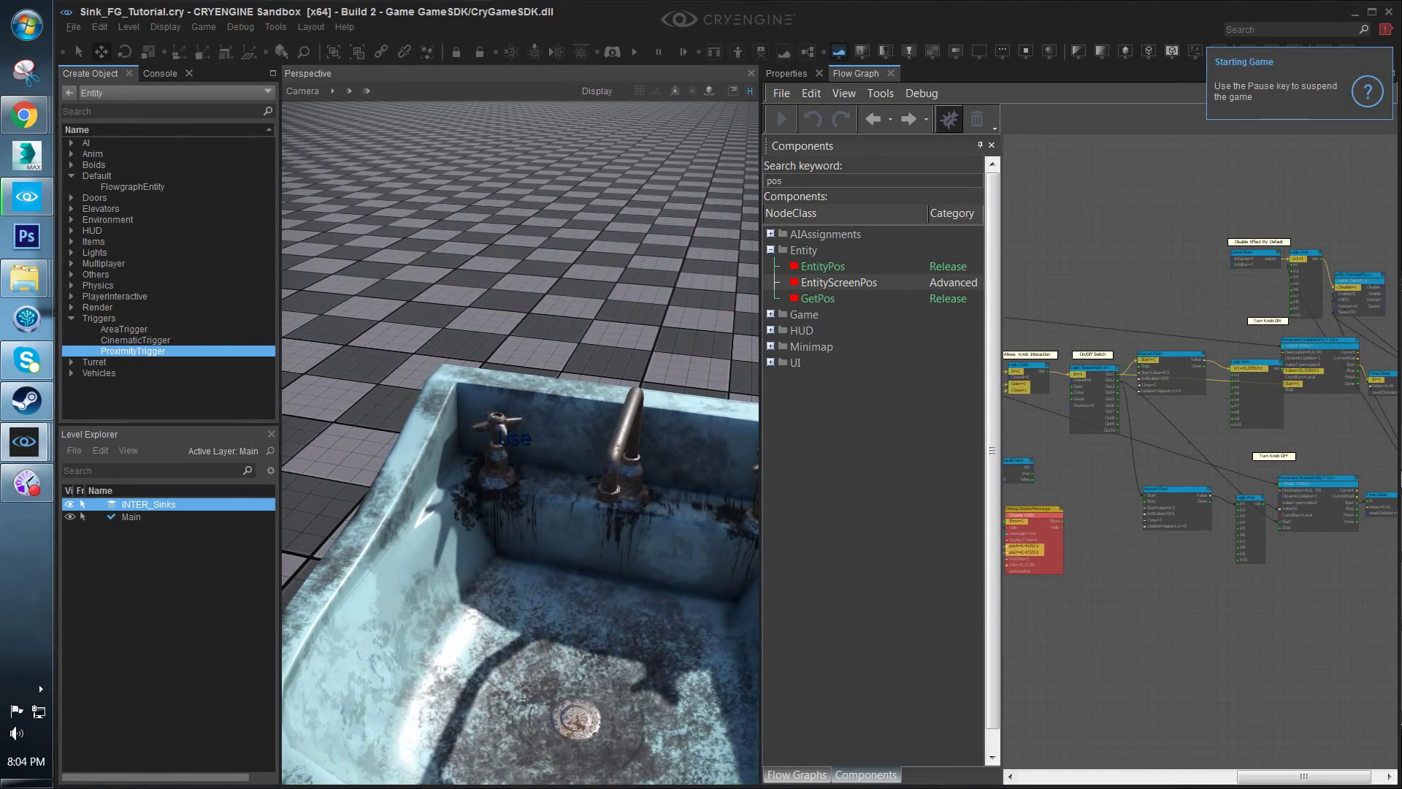
key("Escape")
key("s")
right_click_drag(605, 409, 563, 391)
key("w")
key("Escape")
left_click(526, 414)
key("w")
key("s")
key("w")
key("s")
Rename the sink's proximity trigger entity Sink_A_Proximity
left_click(547, 265)
key("s")
right_click_drag(467, 317, 497, 285)
left_click(787, 74)
double_click(1195, 150)
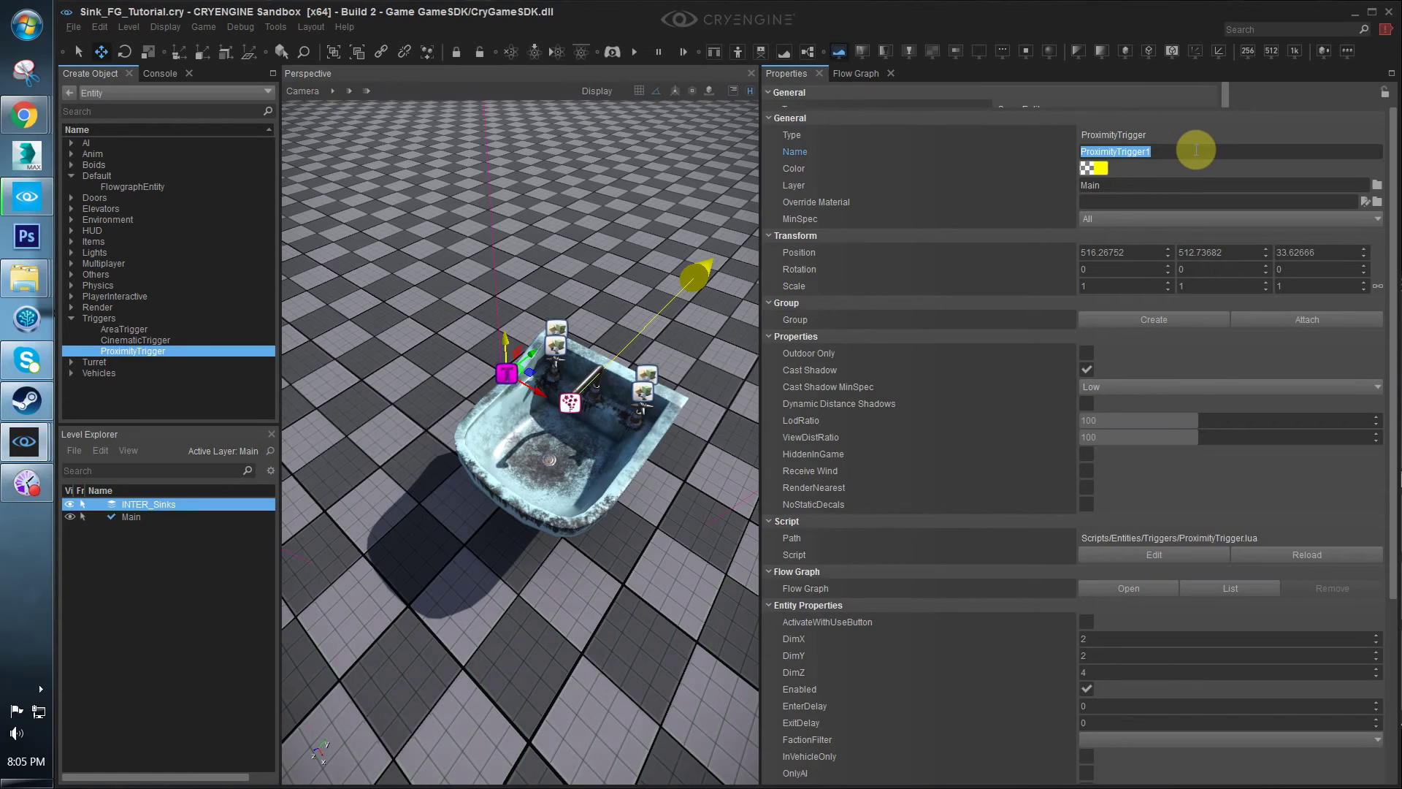
type("Sink_A_")
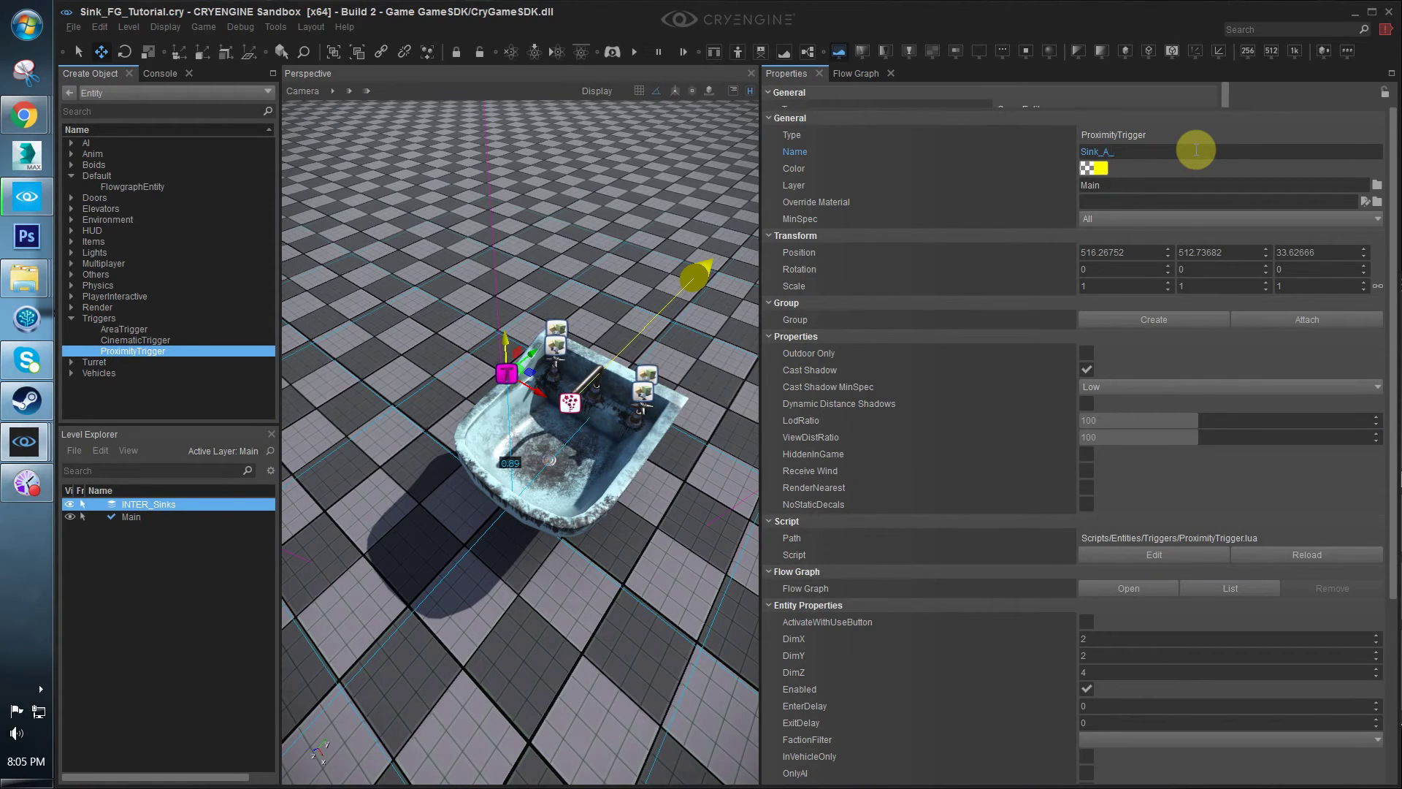
type("Pr")
key("BackSpace")
type("Pro")
key("Return")
Rename the sink basin brush Sink_A
mouse_move(587, 409)
right_mouse_down()
mouse_move(584, 438)
mouse_move(582, 422)
right_mouse_up()
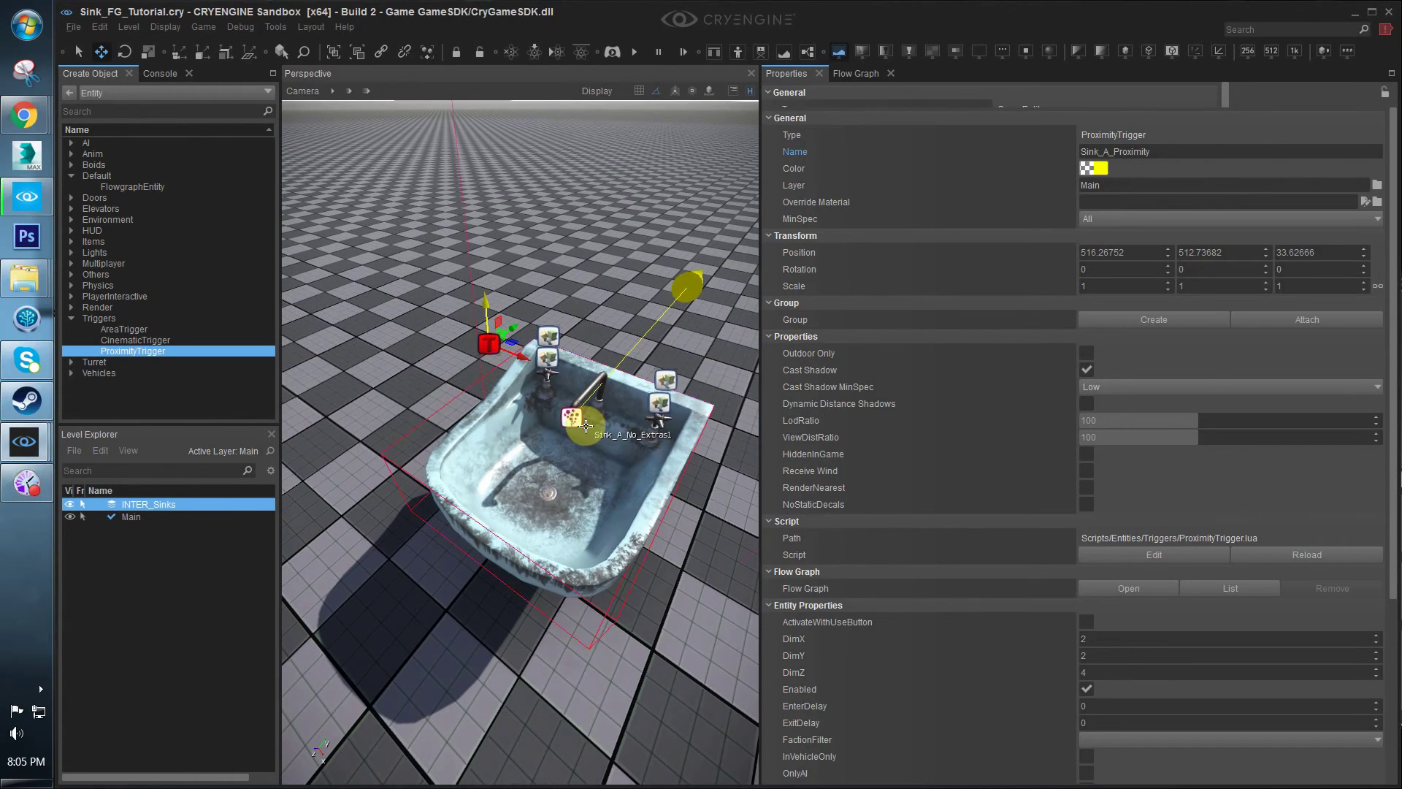
left_click(666, 379)
left_click(566, 386)
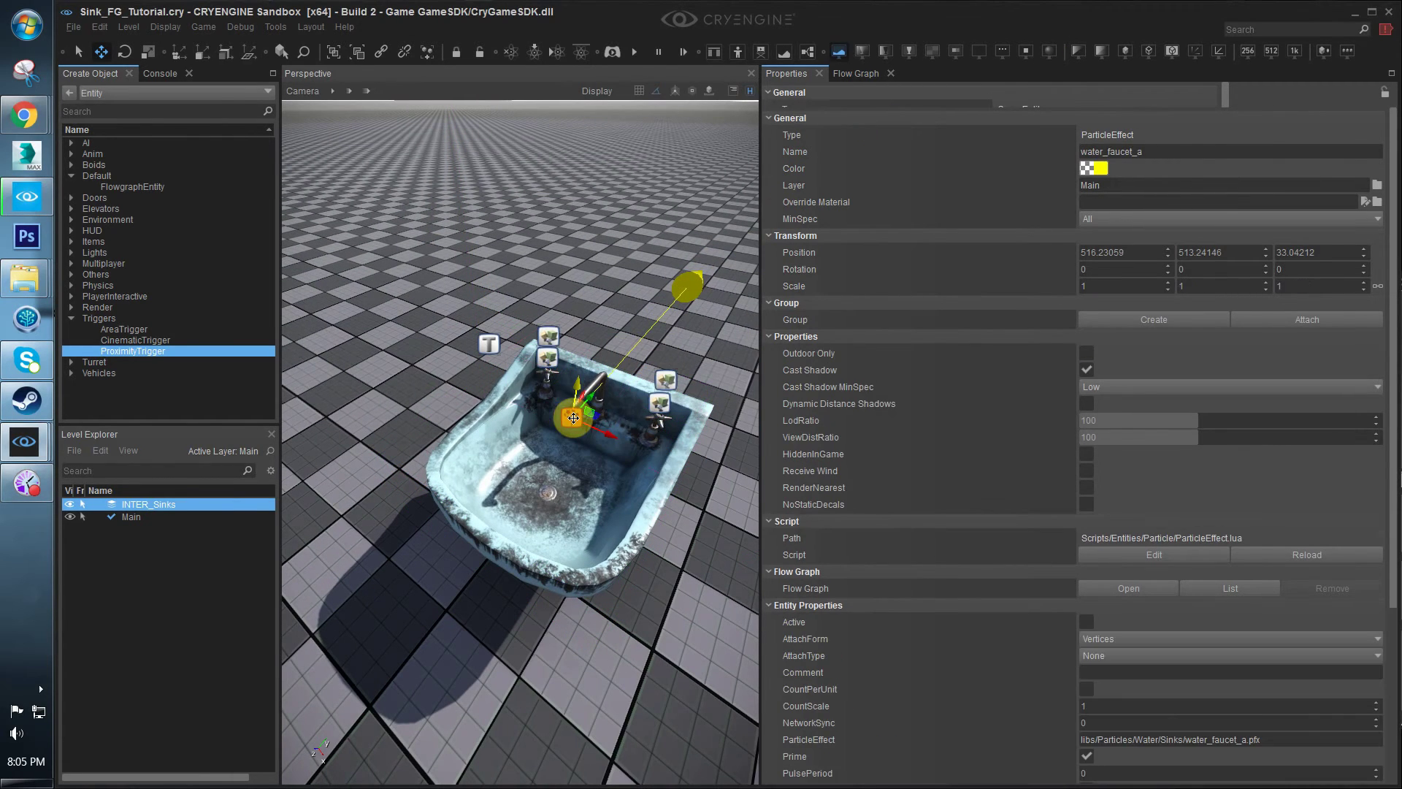
left_click(653, 386)
left_click(549, 504)
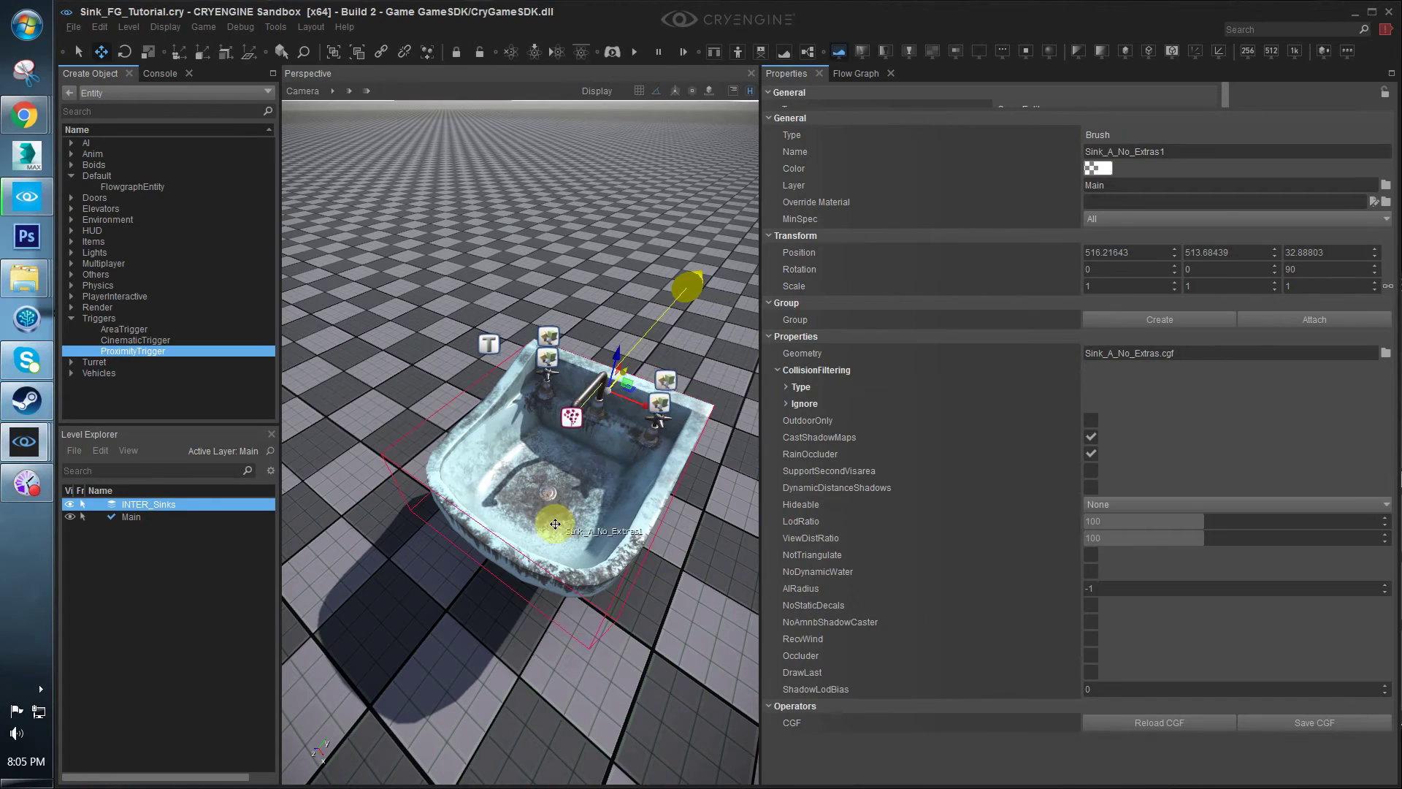
left_click_drag(1190, 151, 1123, 167)
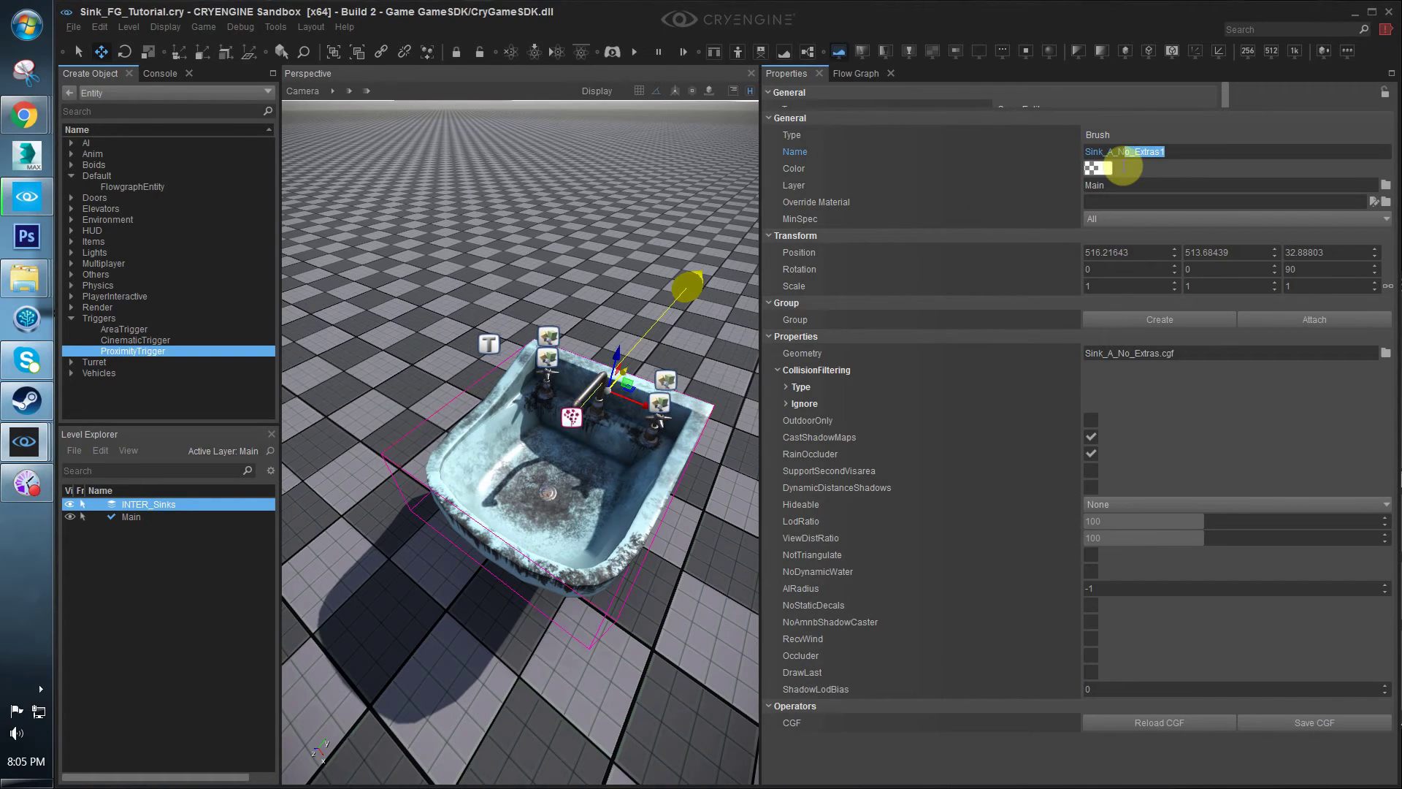
key("BackSpace")
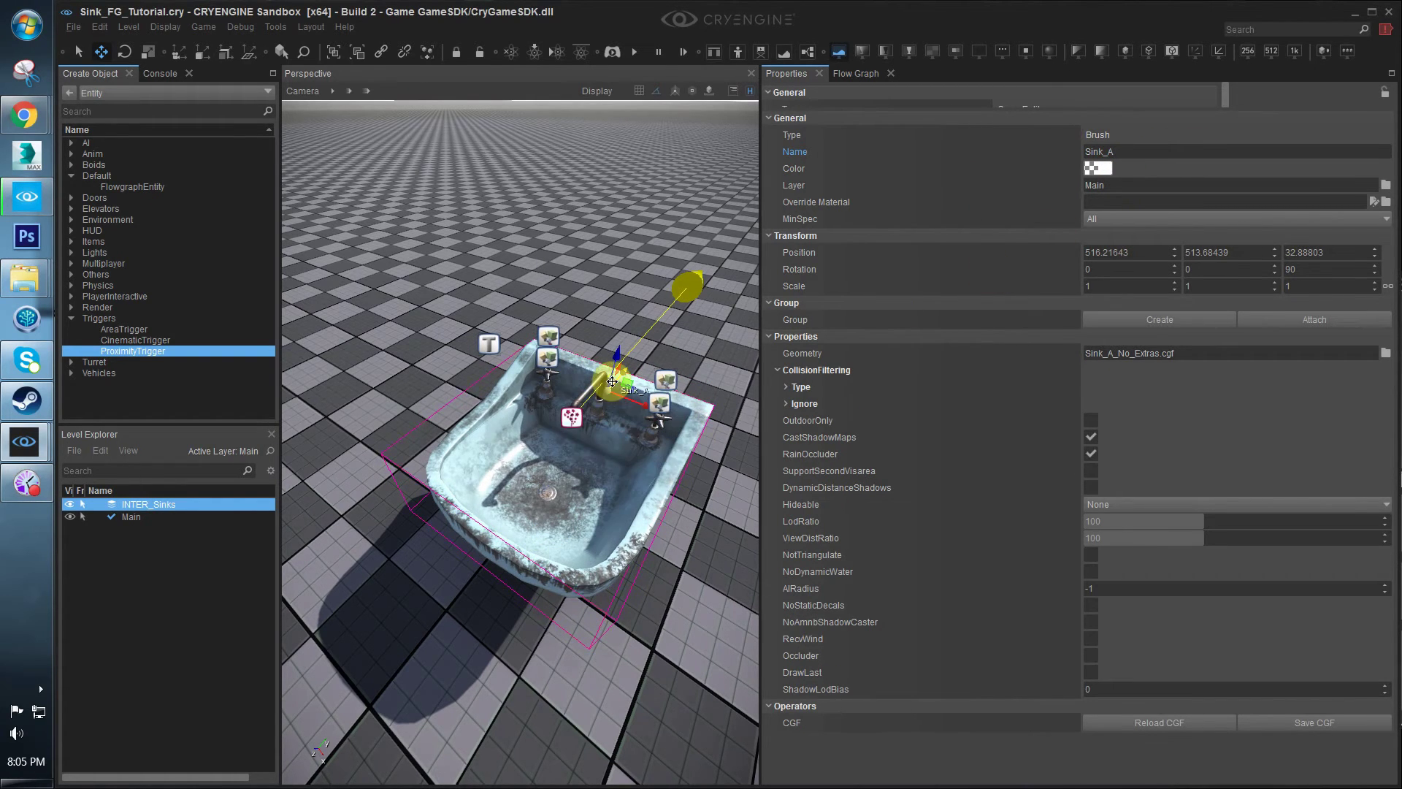
Check the name of the particle effect at the spigot and look over the knob and water nodes in the flow graph
scroll(532, 467, "up", 3)
left_click(569, 407)
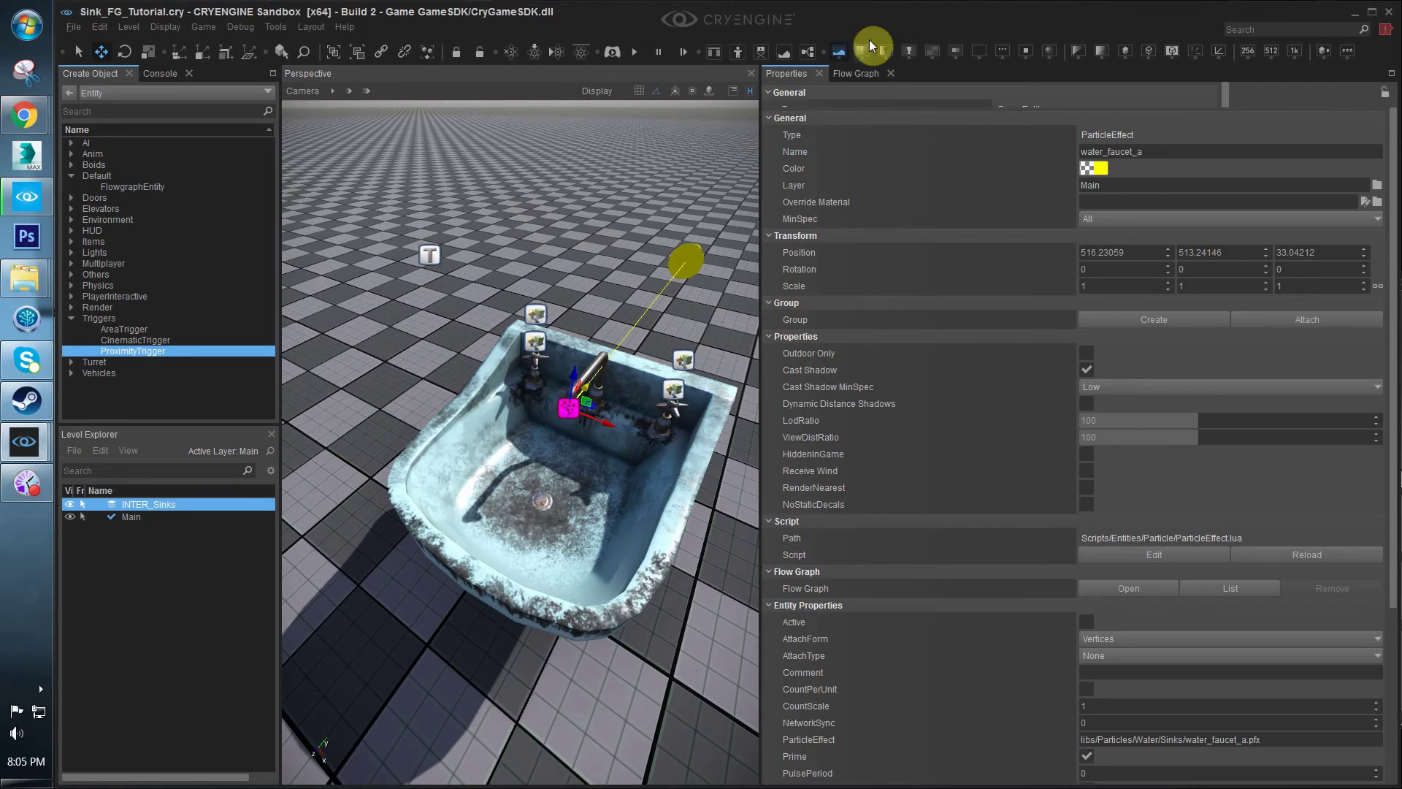
left_click(858, 73)
scroll(1237, 532, "down", 3)
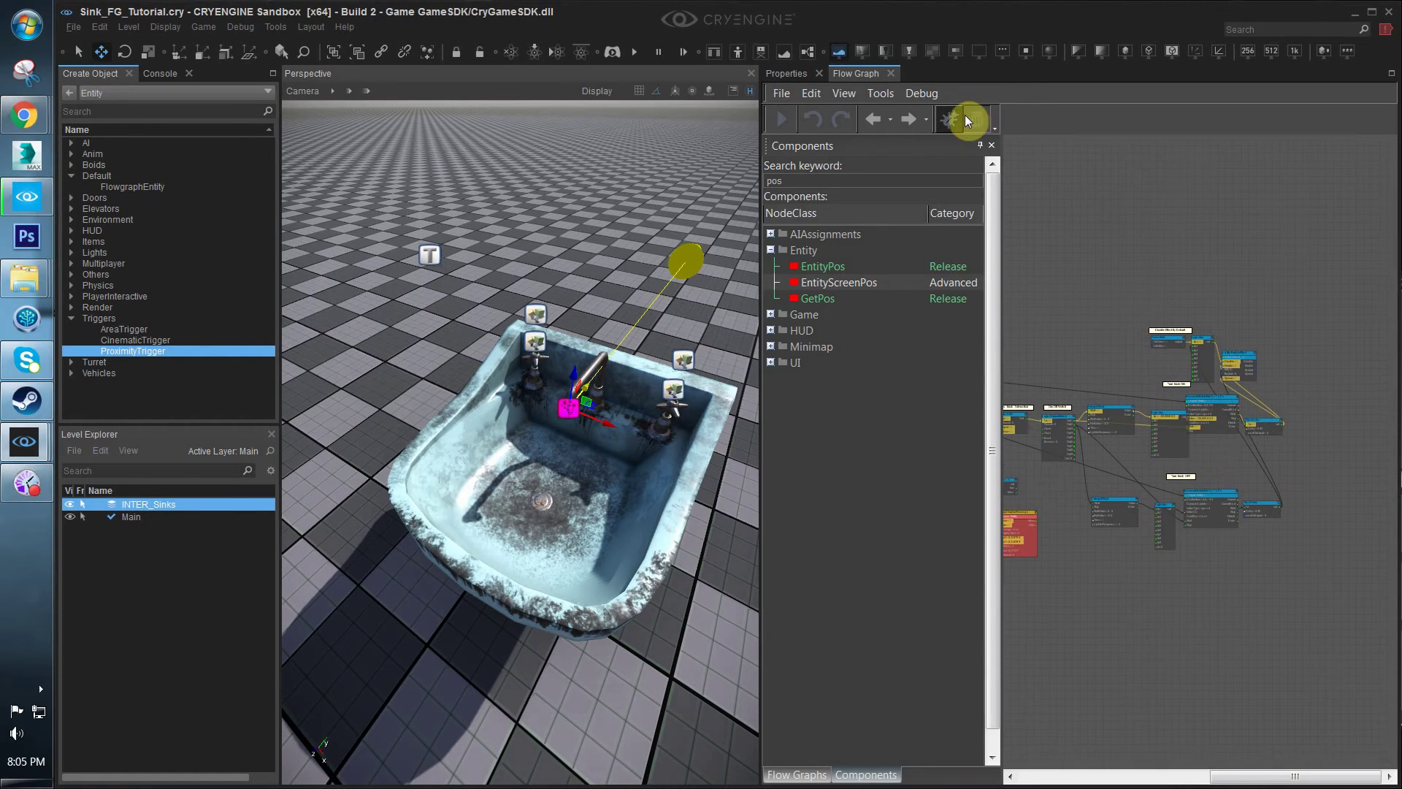
scroll(1179, 479, "up", 3)
left_click(487, 363)
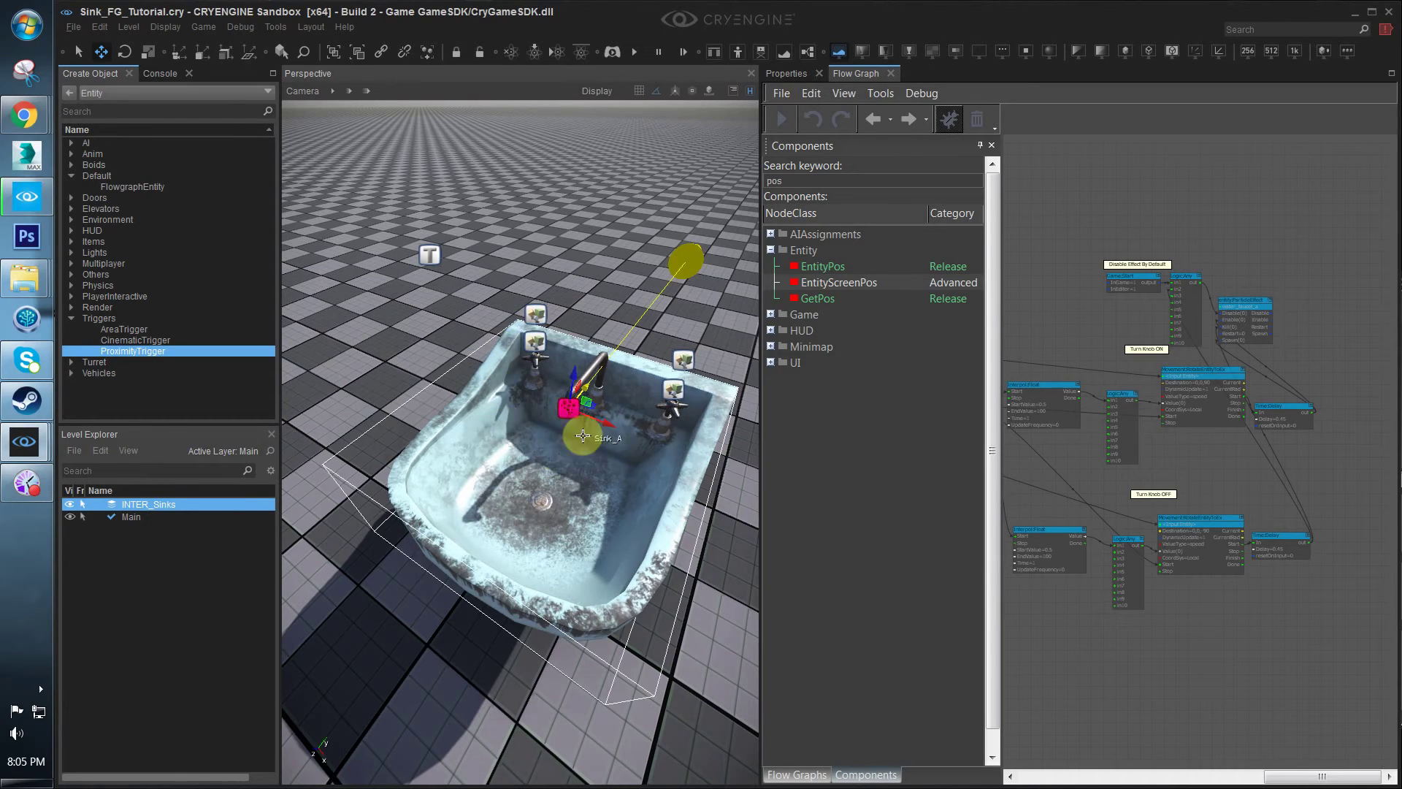
right_click_drag(579, 409, 582, 411)
key("s")
right_click_drag(1075, 322, 1106, 332)
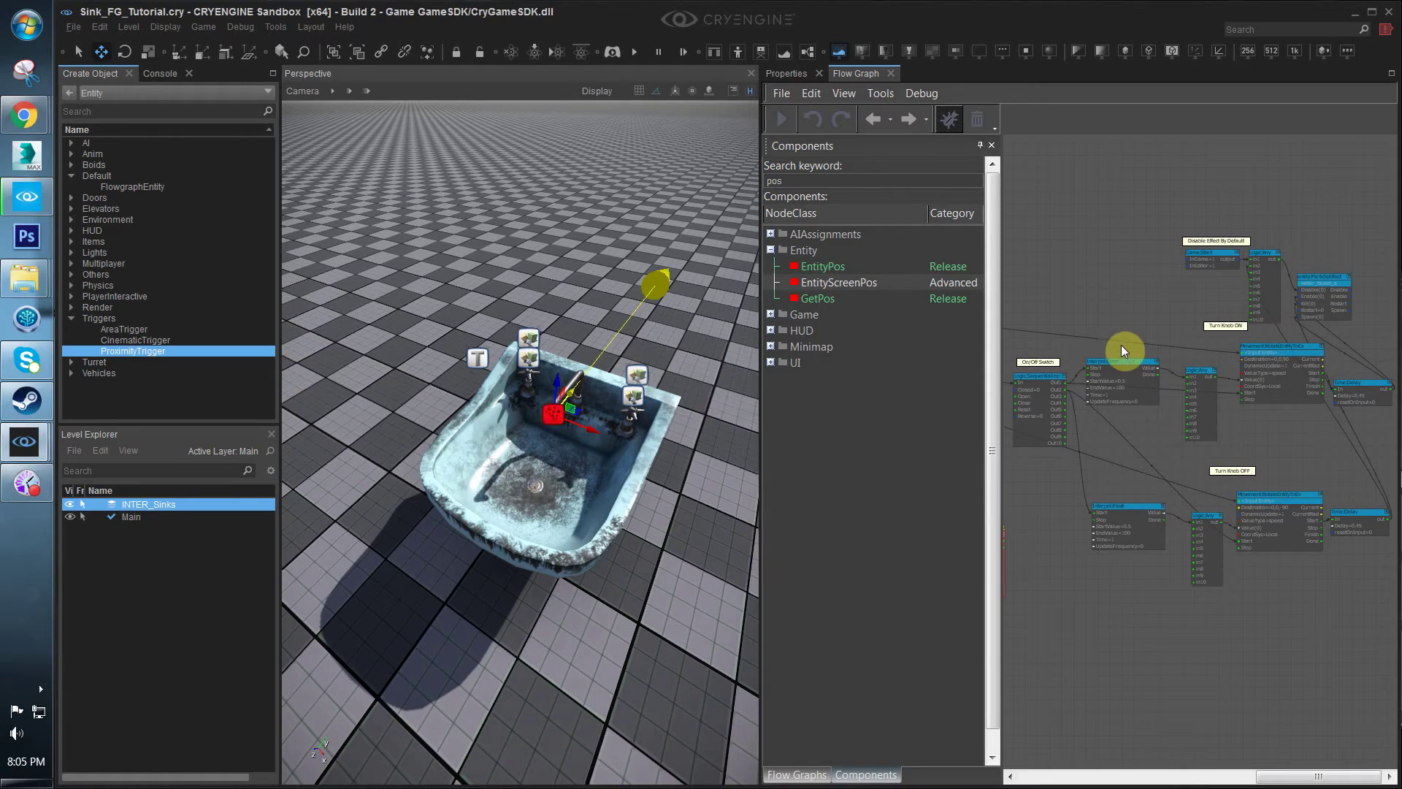
Clear the selection and place an Audio Trigger Spot in the sink basin
key("w")
mouse_move(661, 430)
right_mouse_down()
mouse_move(658, 442)
mouse_move(660, 429)
right_mouse_up()
key("s")
left_click(584, 275)
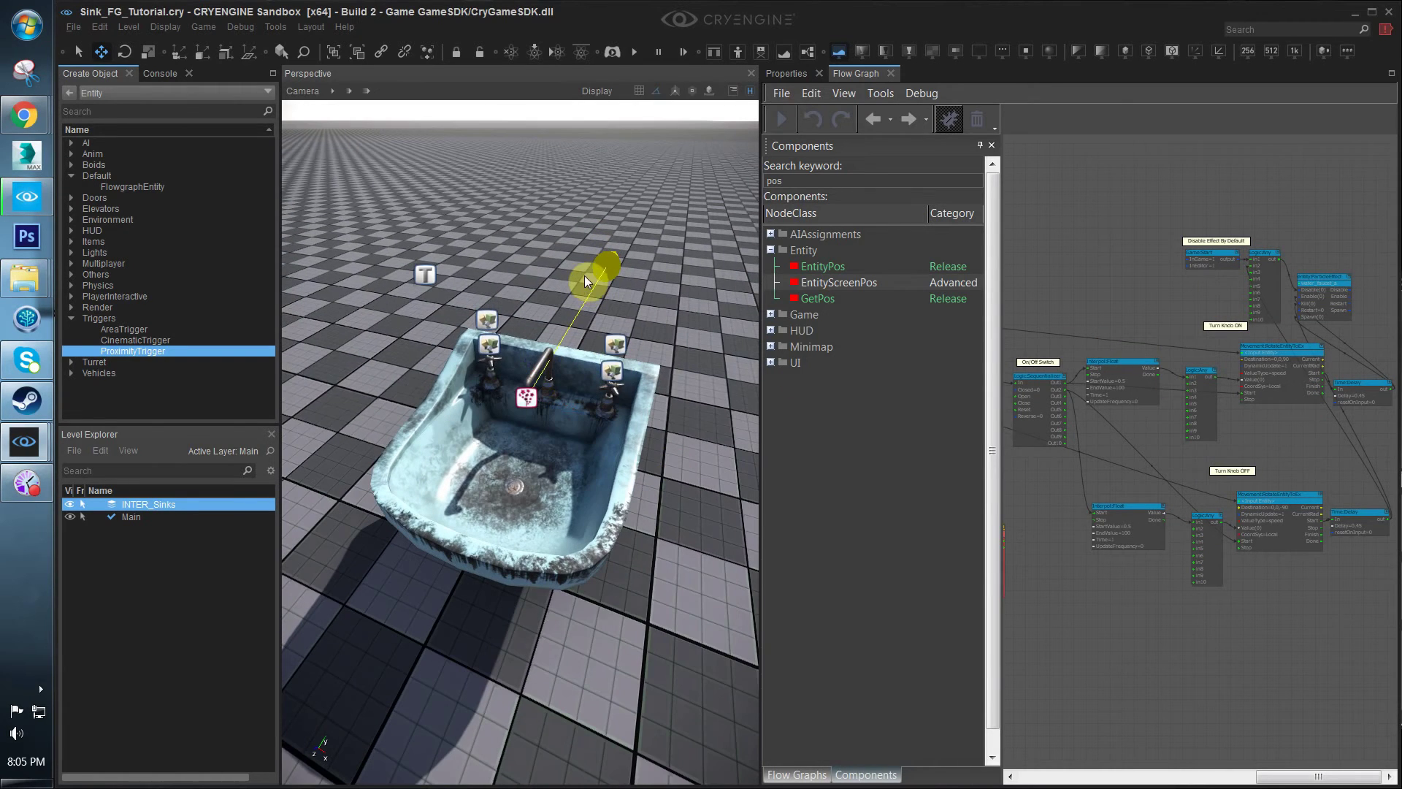
left_click(69, 91)
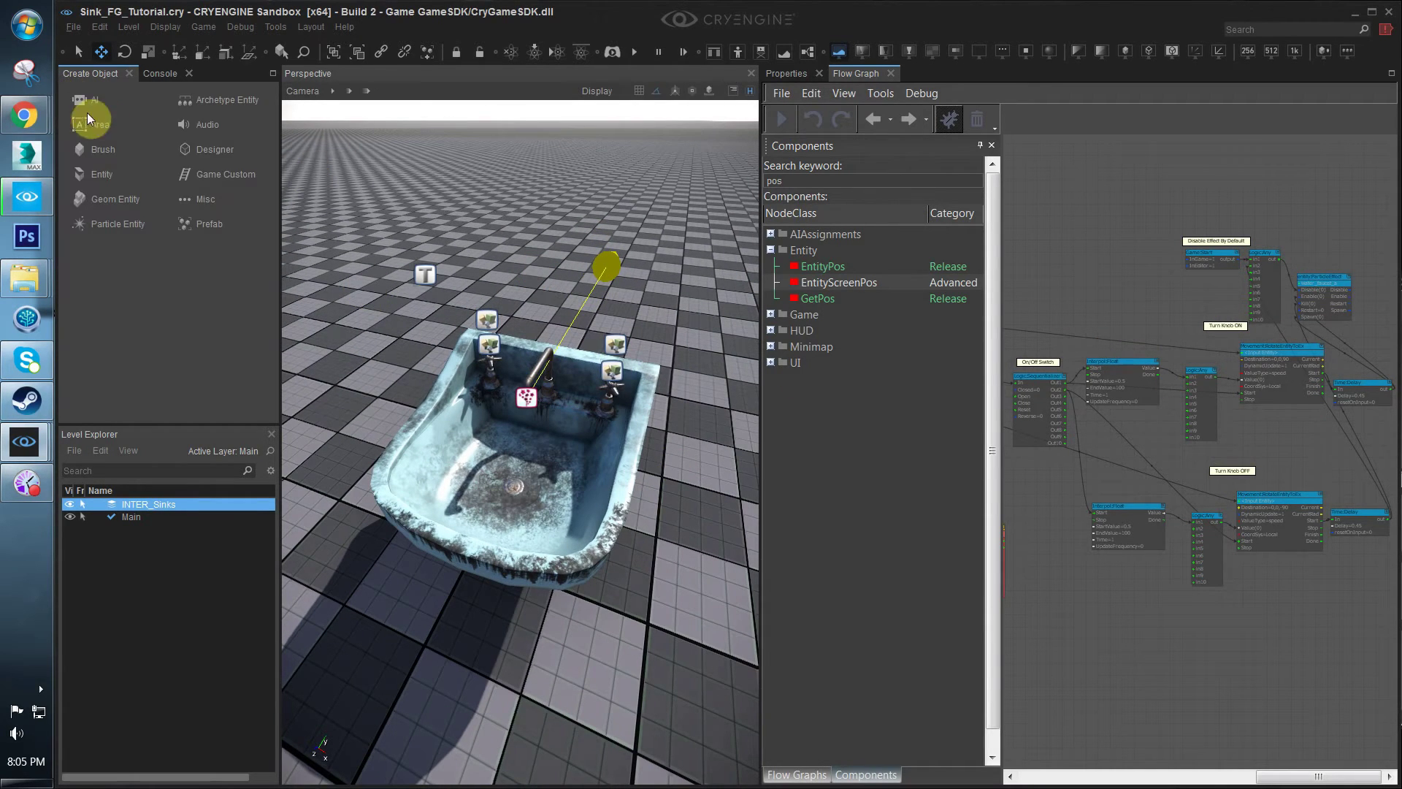
left_click(207, 124)
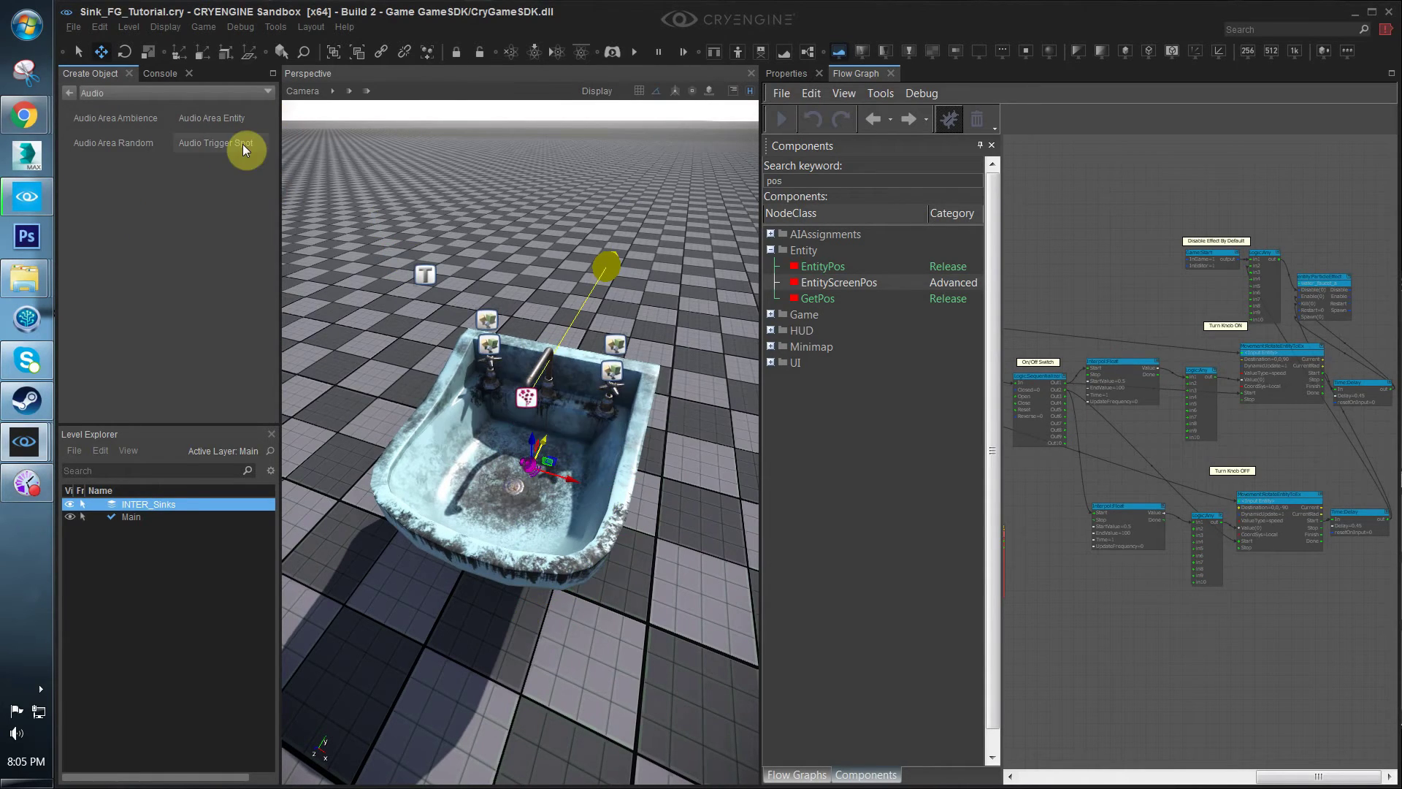
Inspect the three water faucet triggers in the objects/Sinks folder of the Audio Controls Editor and their connected sound files
left_click(277, 28)
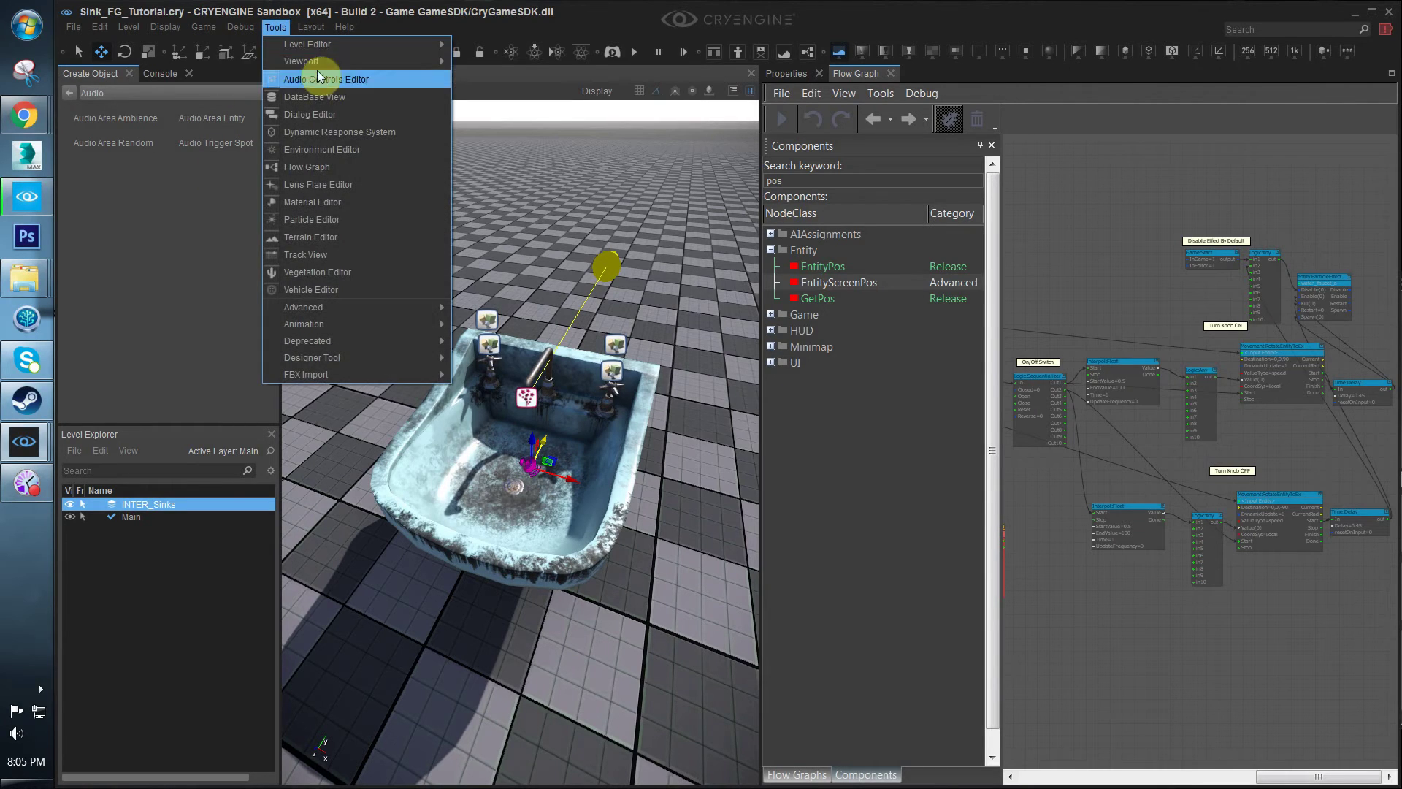
left_click(327, 75)
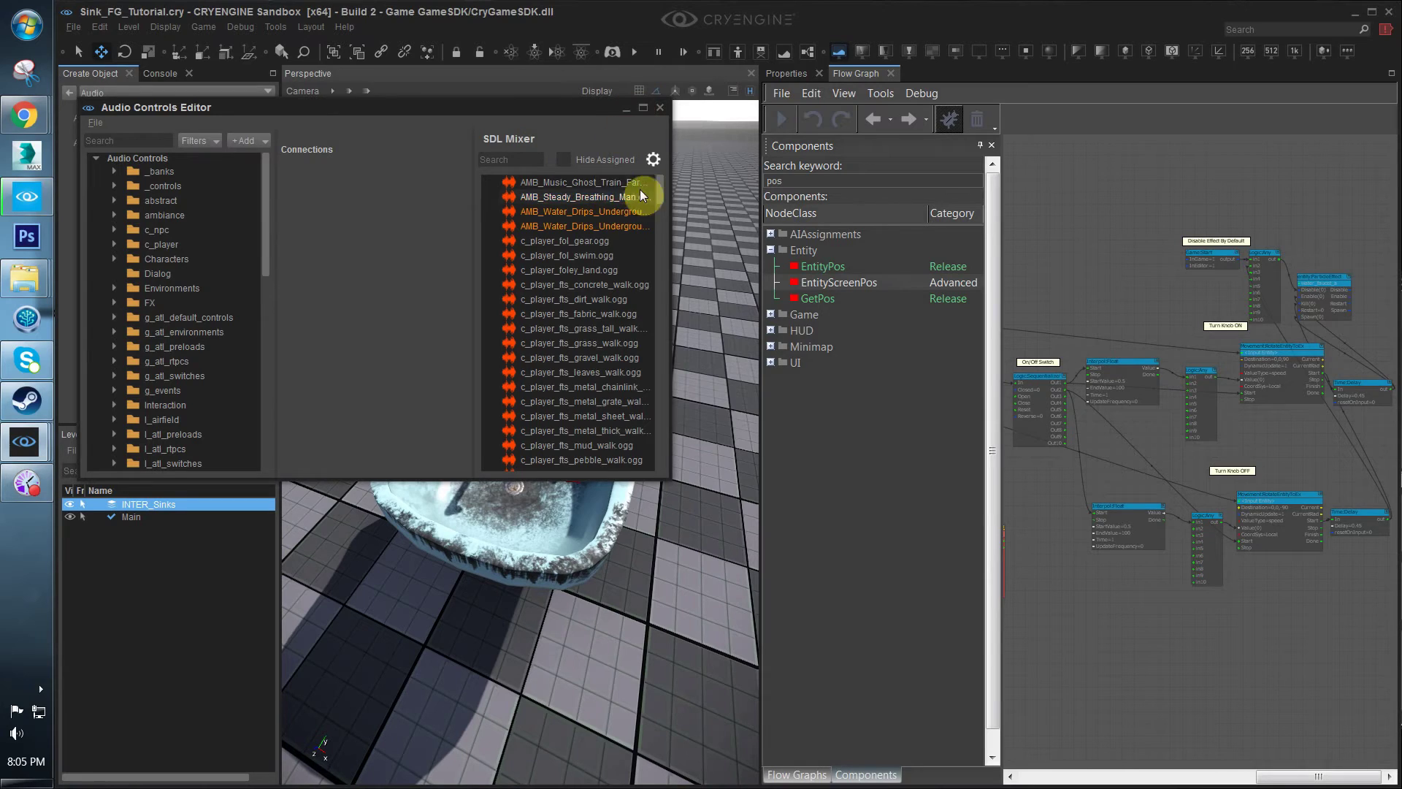
scroll(655, 185, "down", 5)
left_click_drag(267, 241, 262, 352)
left_click(114, 292)
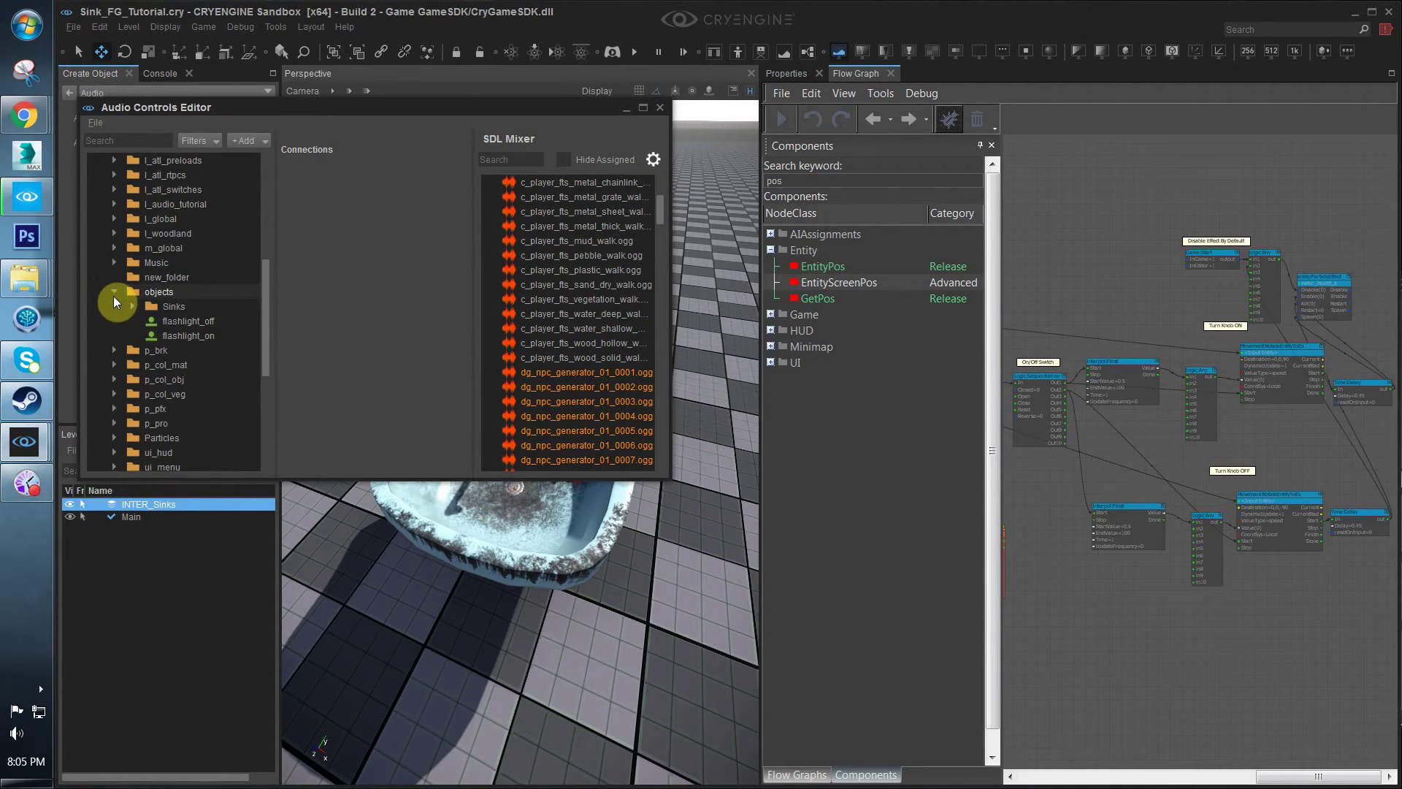
left_click(132, 306)
left_click(198, 320)
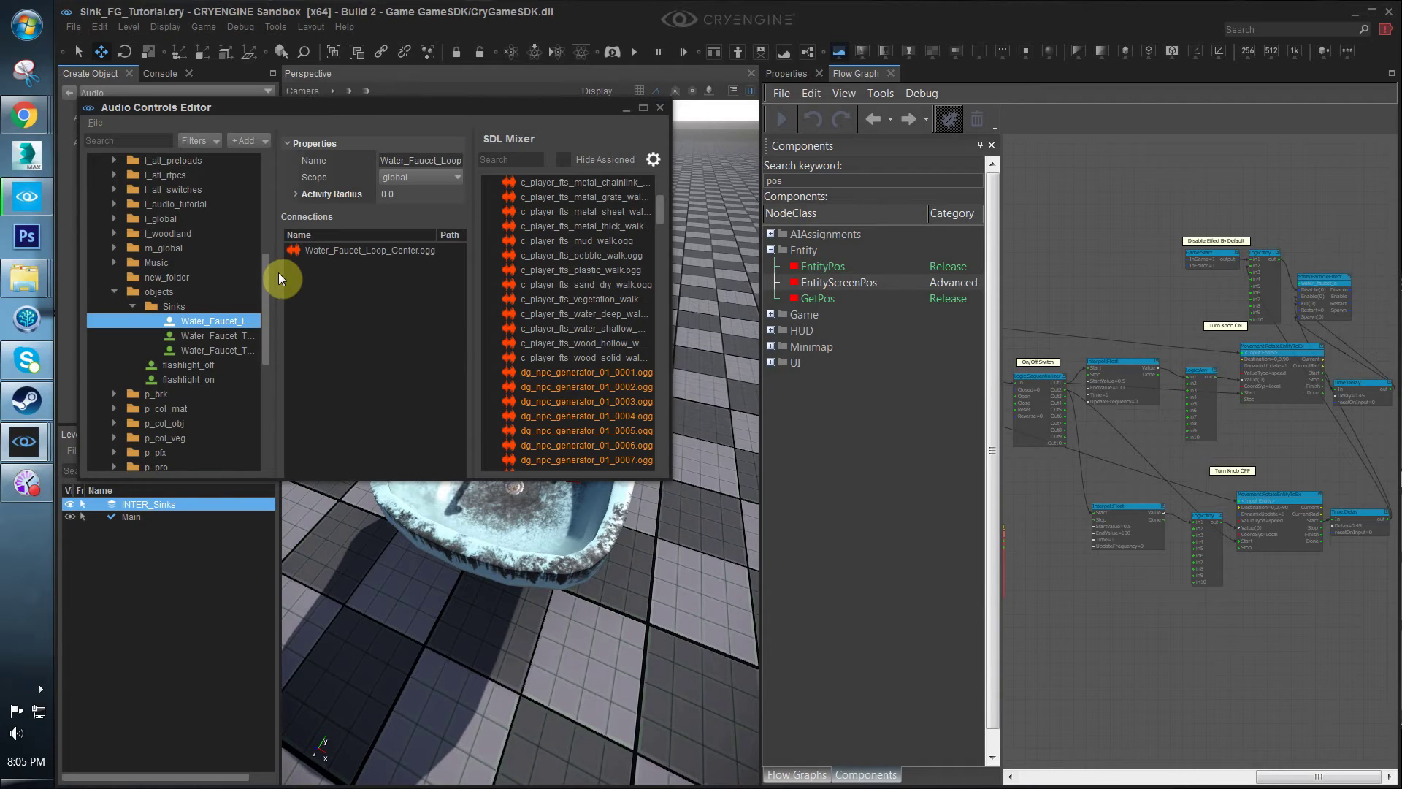
left_click_drag(278, 273, 329, 265)
left_click(244, 337)
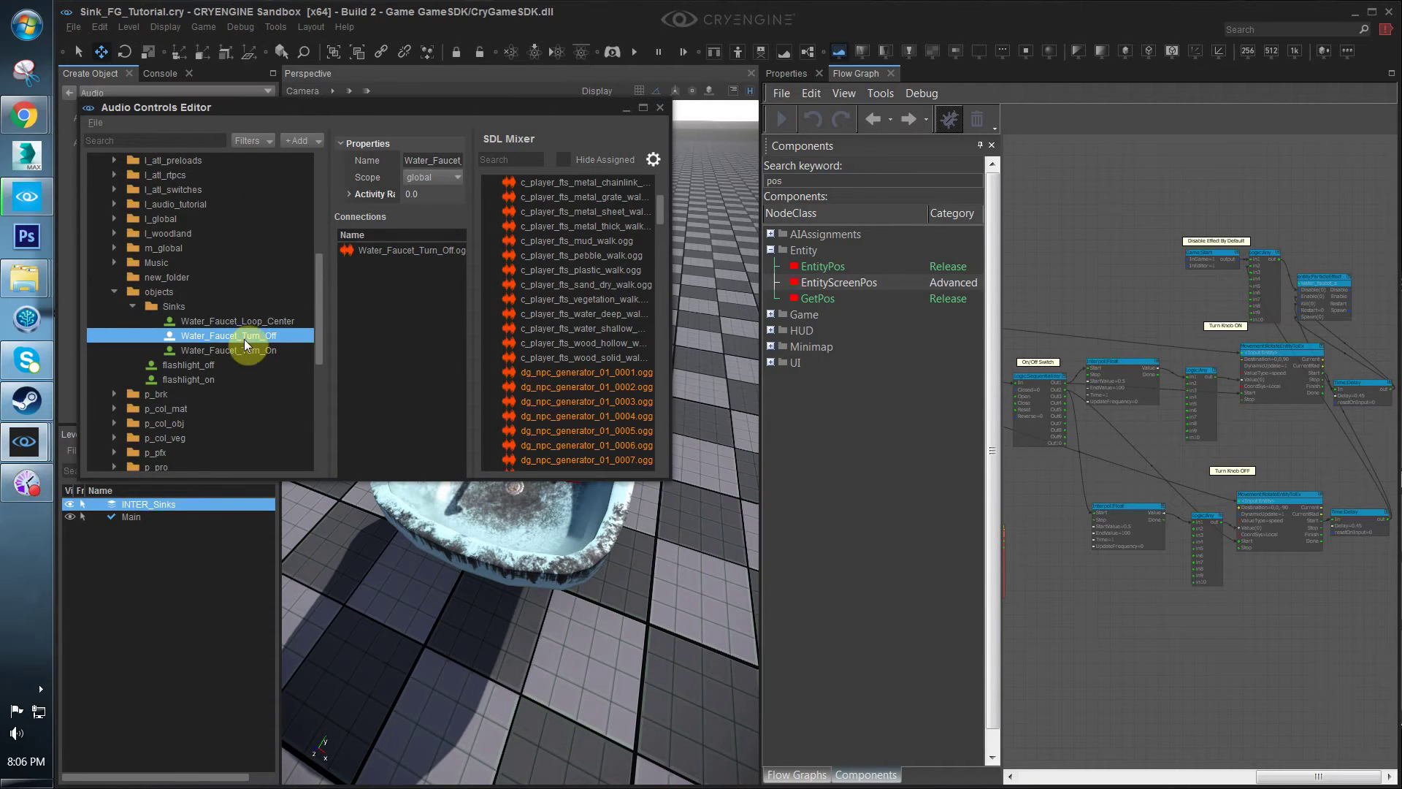
left_click(245, 354)
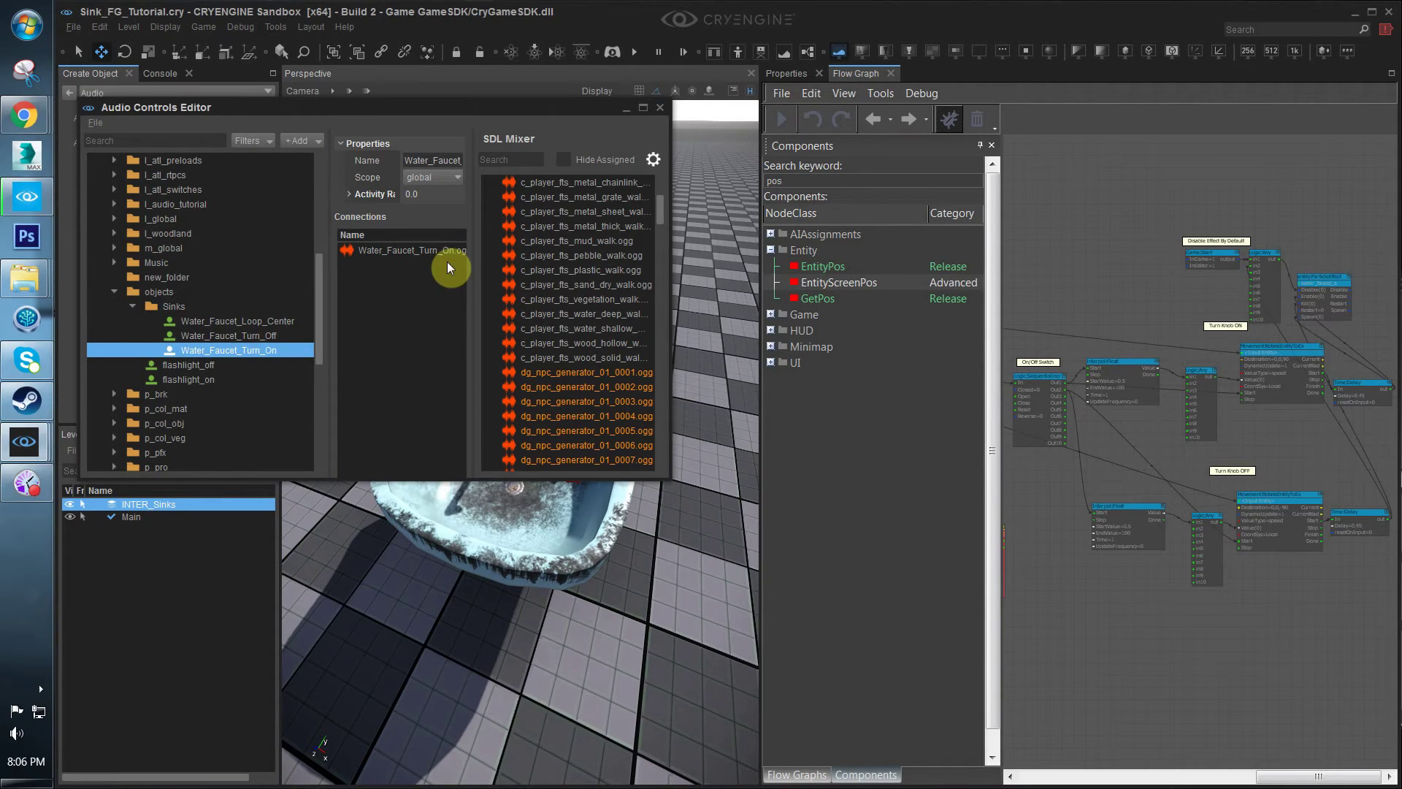
left_click(656, 108)
Set the audio trigger spot's play trigger to Water_Faucet_Turn_On from the objects/Sinks folder
left_click(787, 74)
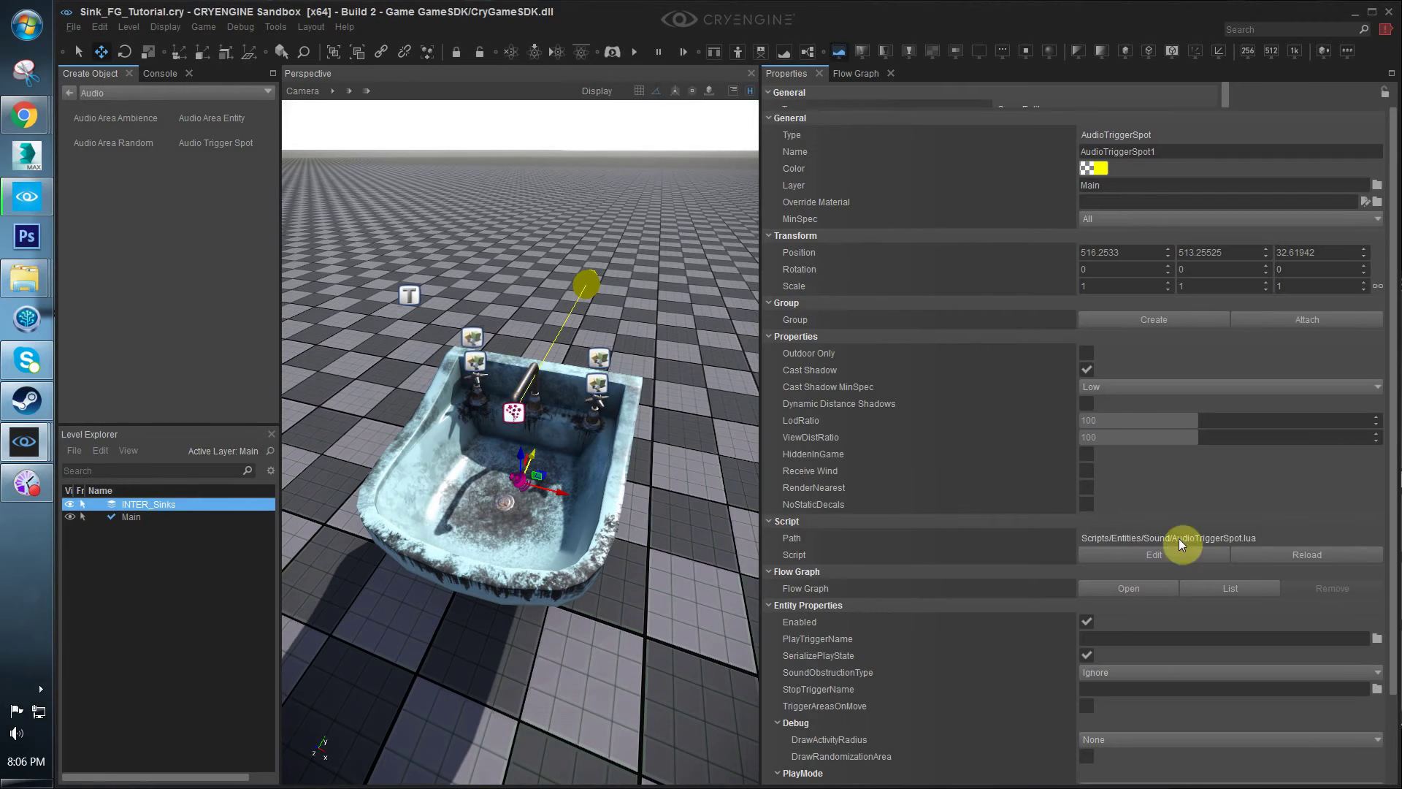
left_click_drag(1390, 470, 1384, 708)
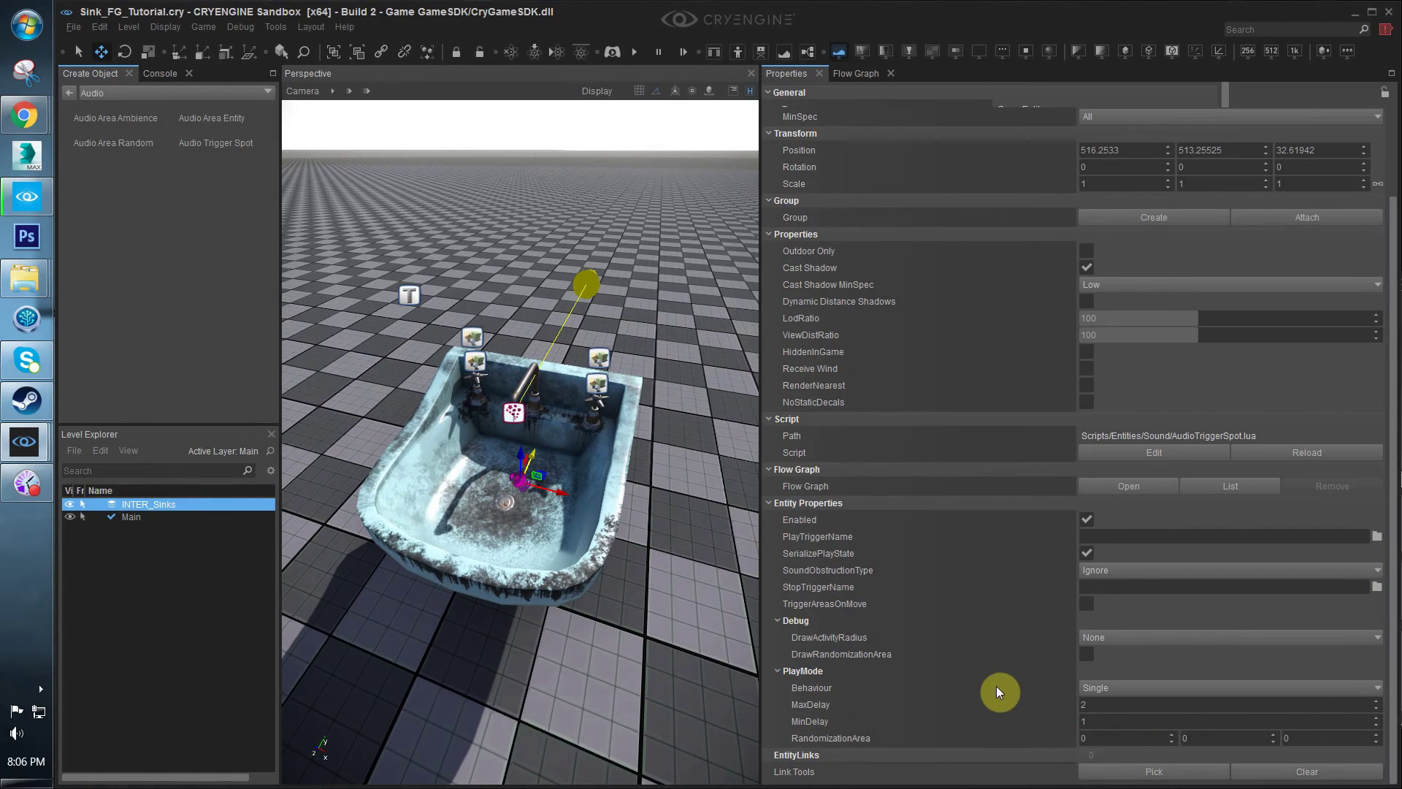
left_click(1374, 538)
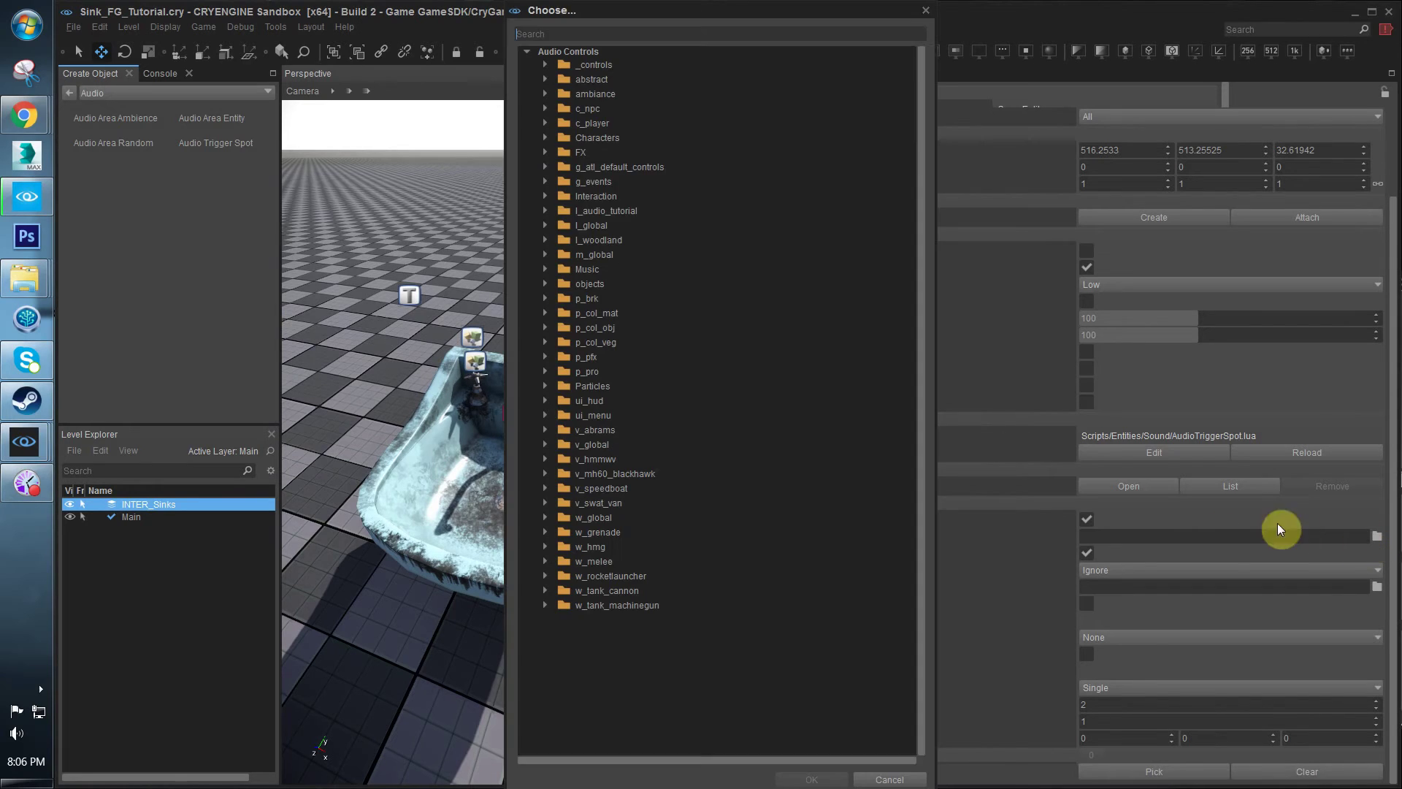
left_click(544, 283)
left_click(564, 298)
left_click(564, 298)
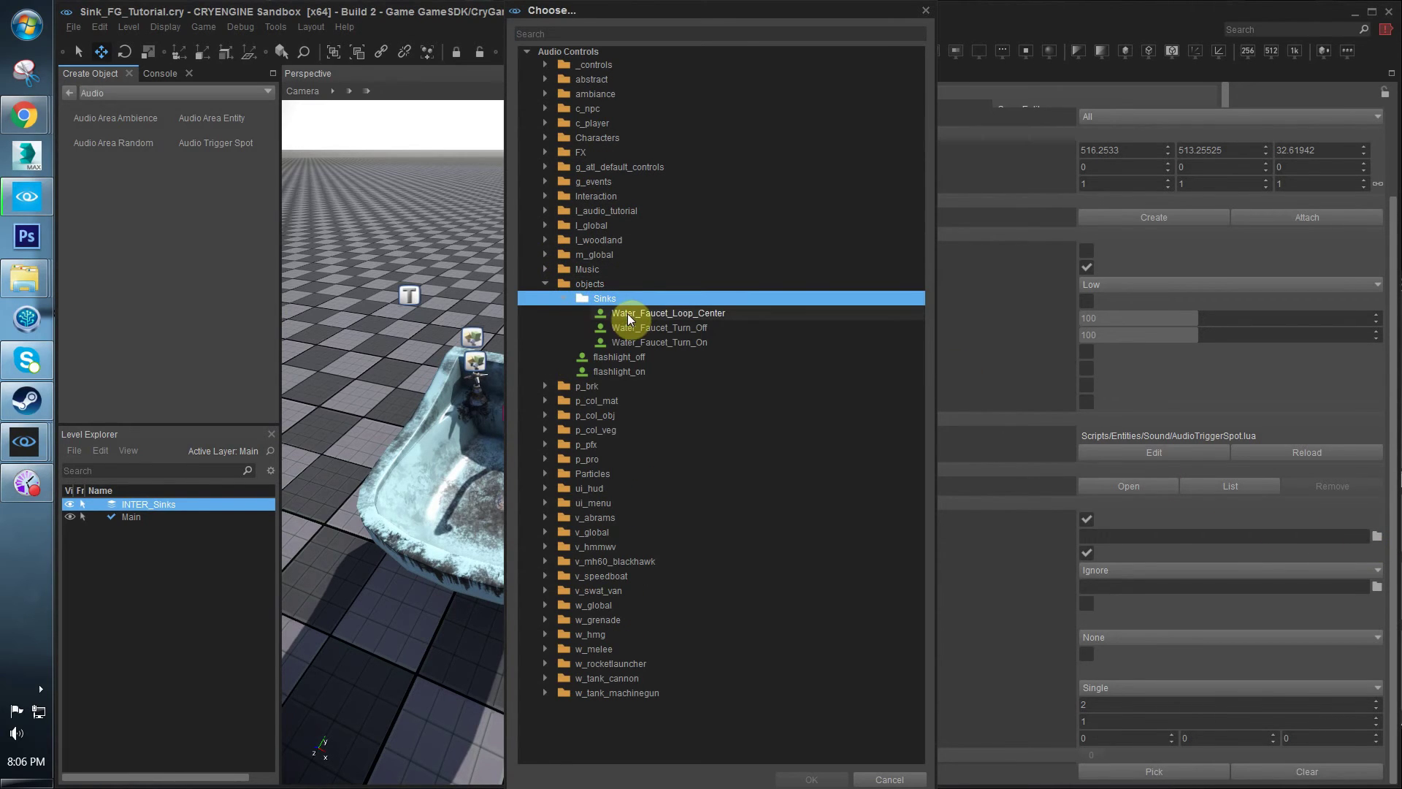
double_click(629, 341)
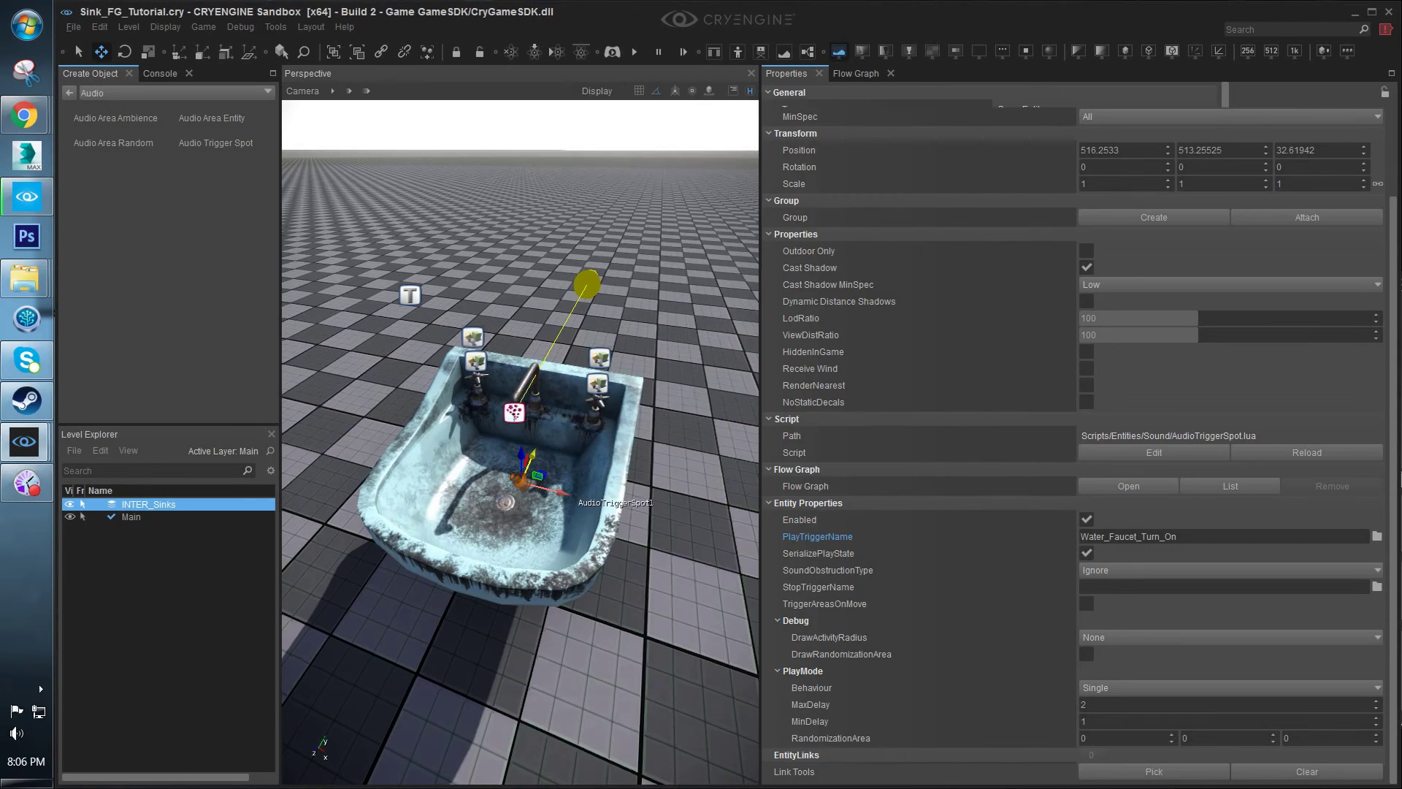
Add the selected audio trigger spot to the flow graph as an entity node above the Disable Effect By Default nodes
left_click(847, 73)
left_click(790, 76)
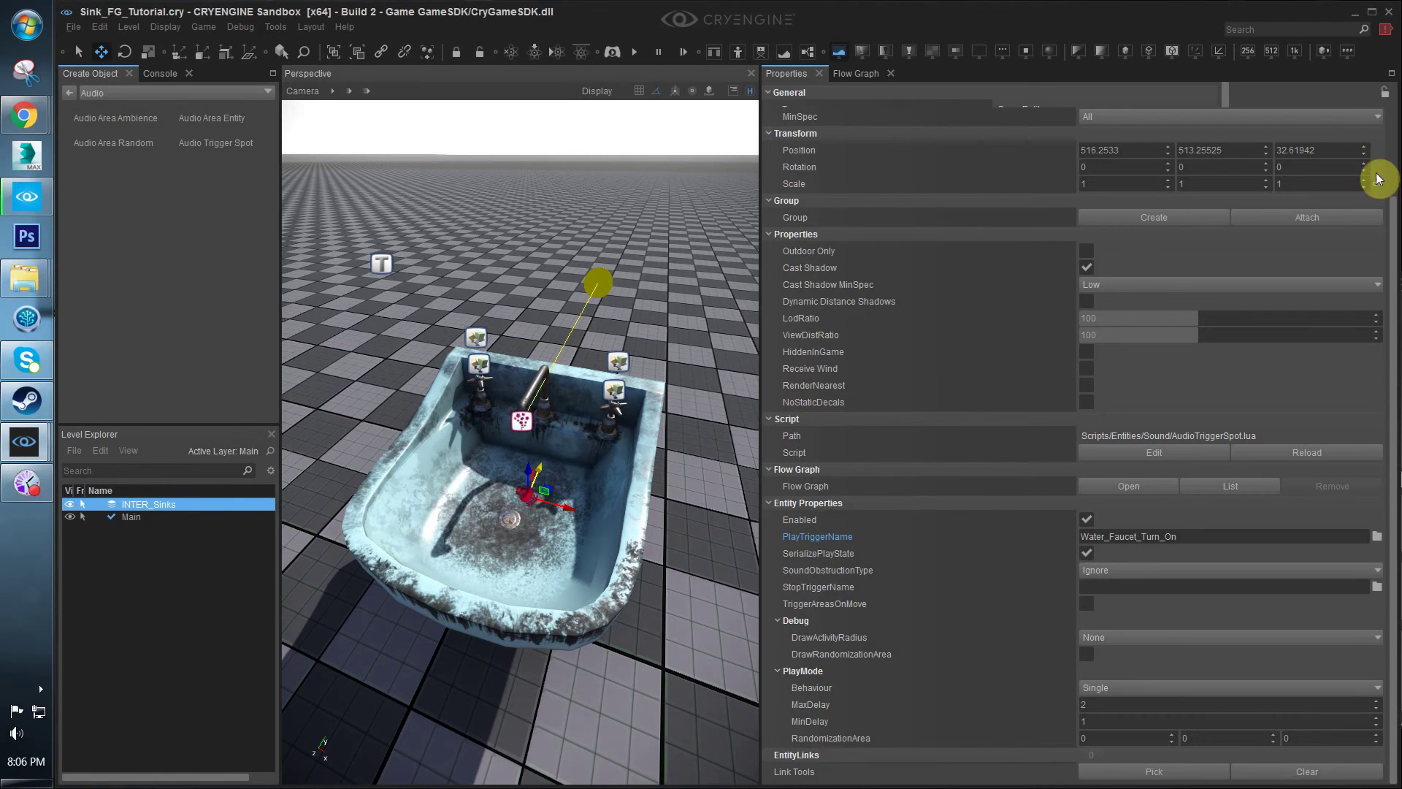
right_click_drag(603, 432, 596, 461)
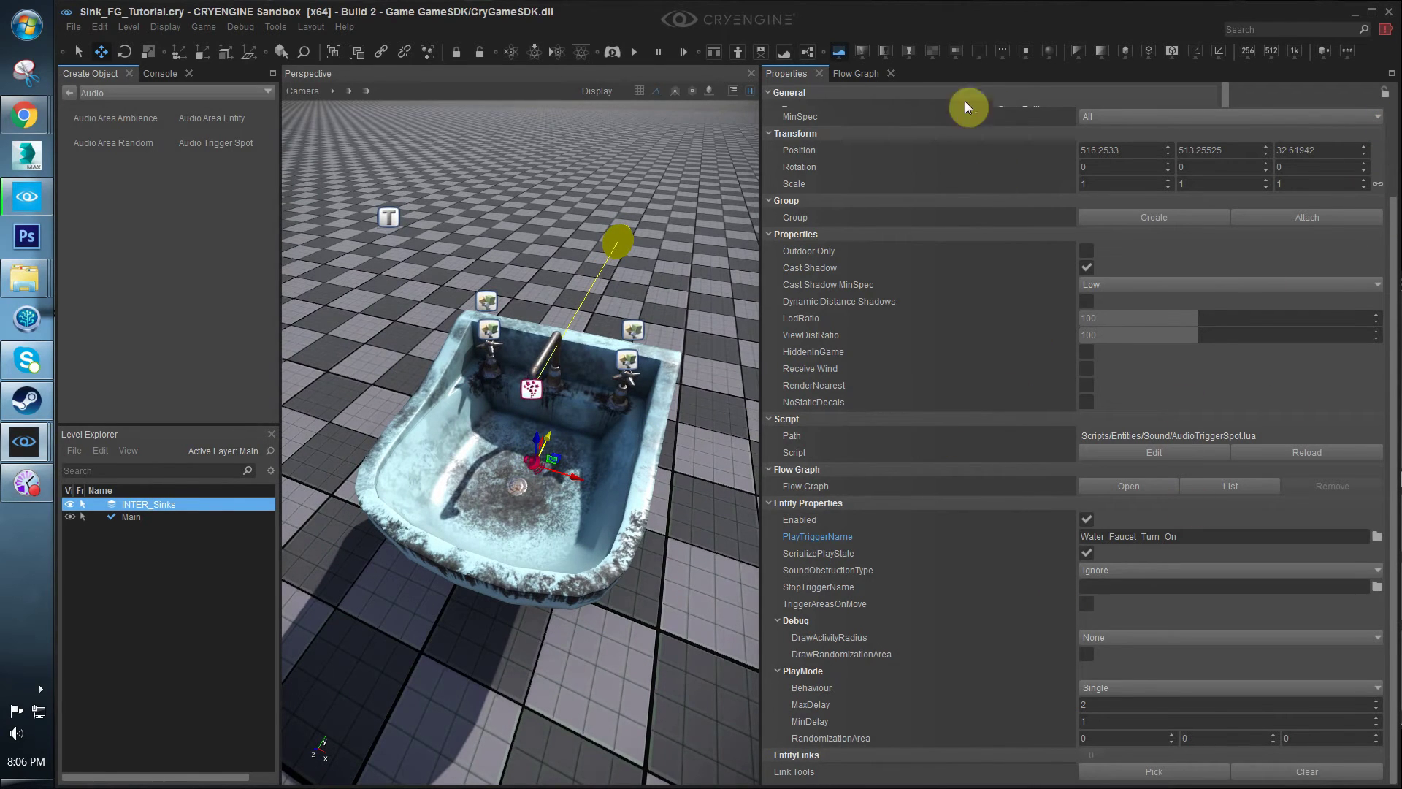
left_click(856, 74)
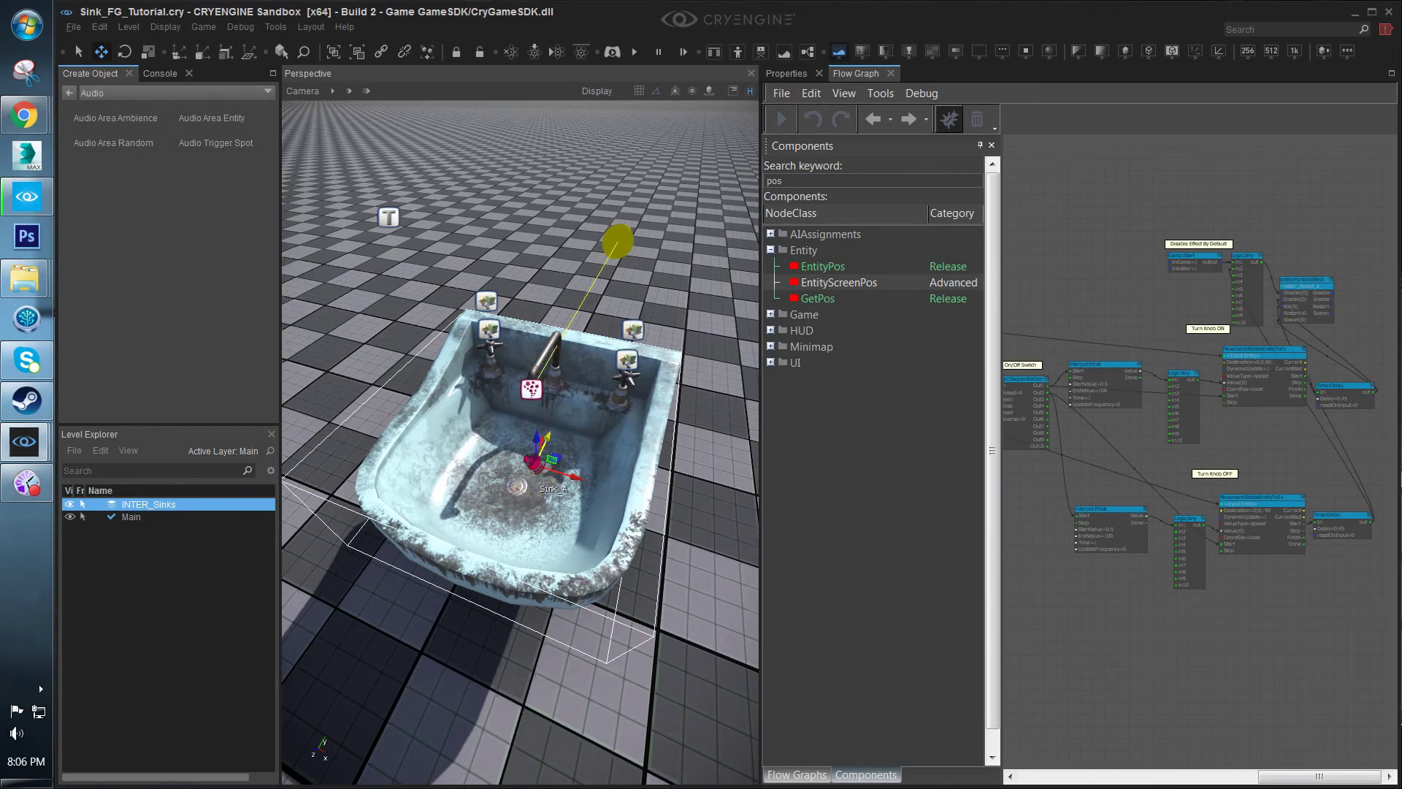
right_click(1140, 216)
left_click(1168, 234)
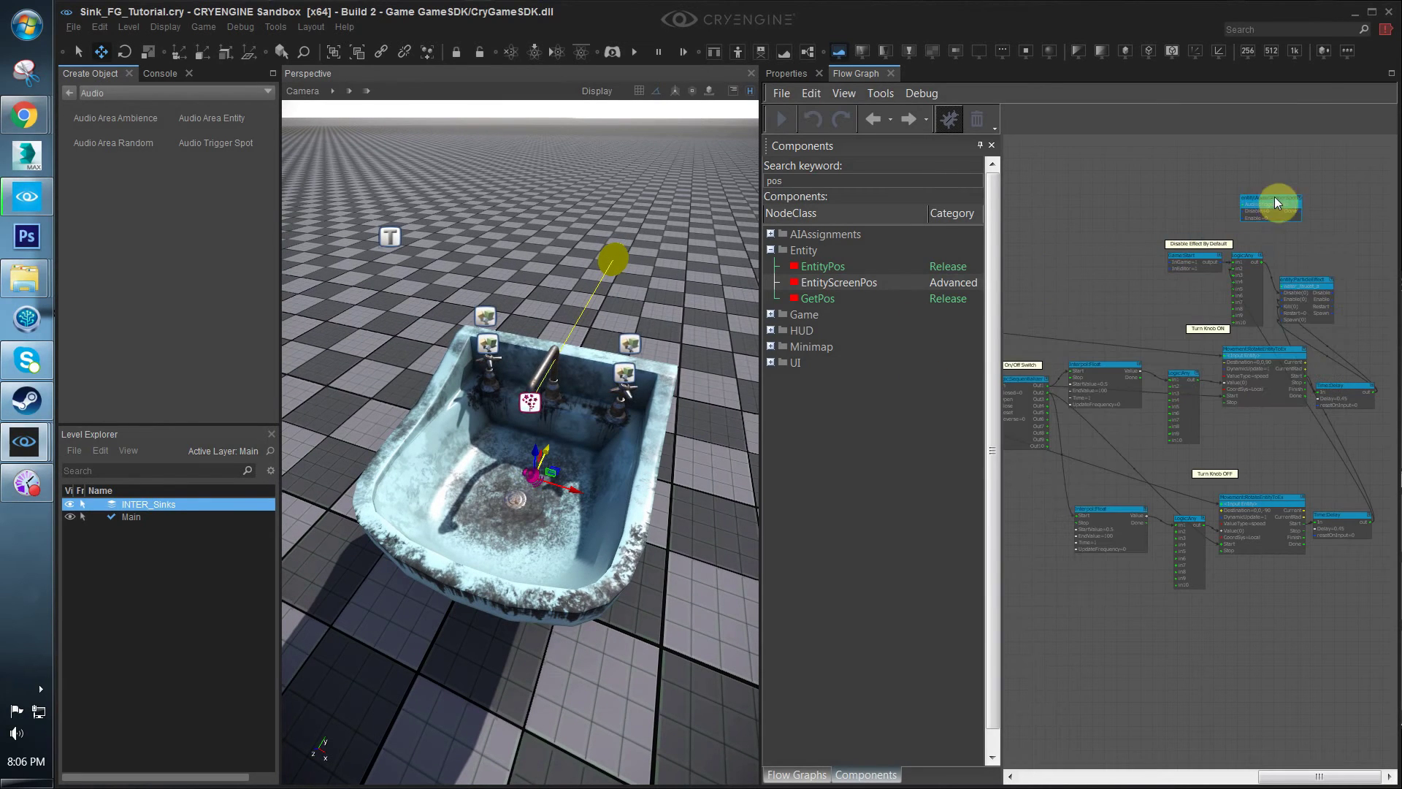
left_click_drag(1277, 203, 1280, 203)
middle_click_drag(1282, 287, 1239, 310)
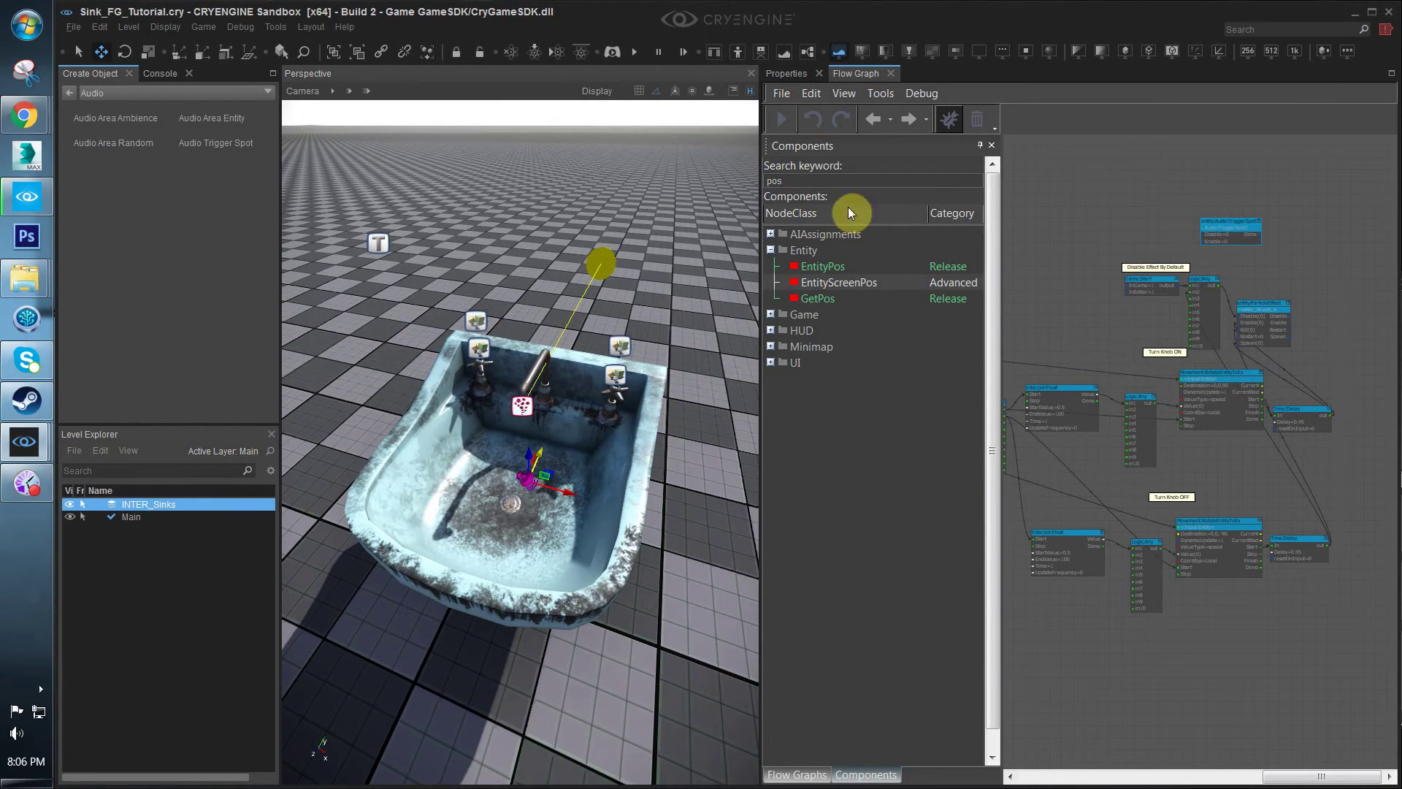
Rename the audio trigger spot Sink_A_Faucet_Turn_ON
left_click(785, 73)
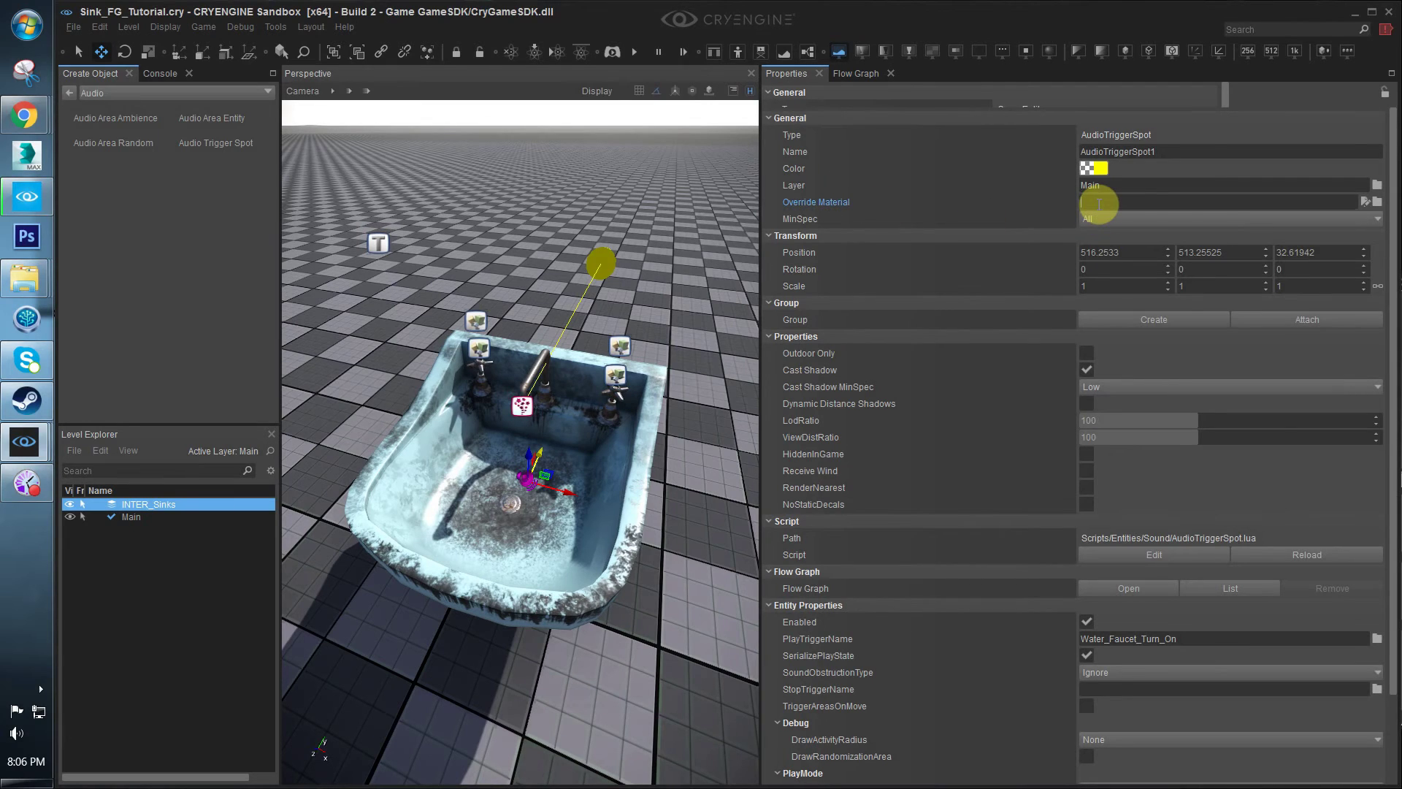
left_click(1210, 150)
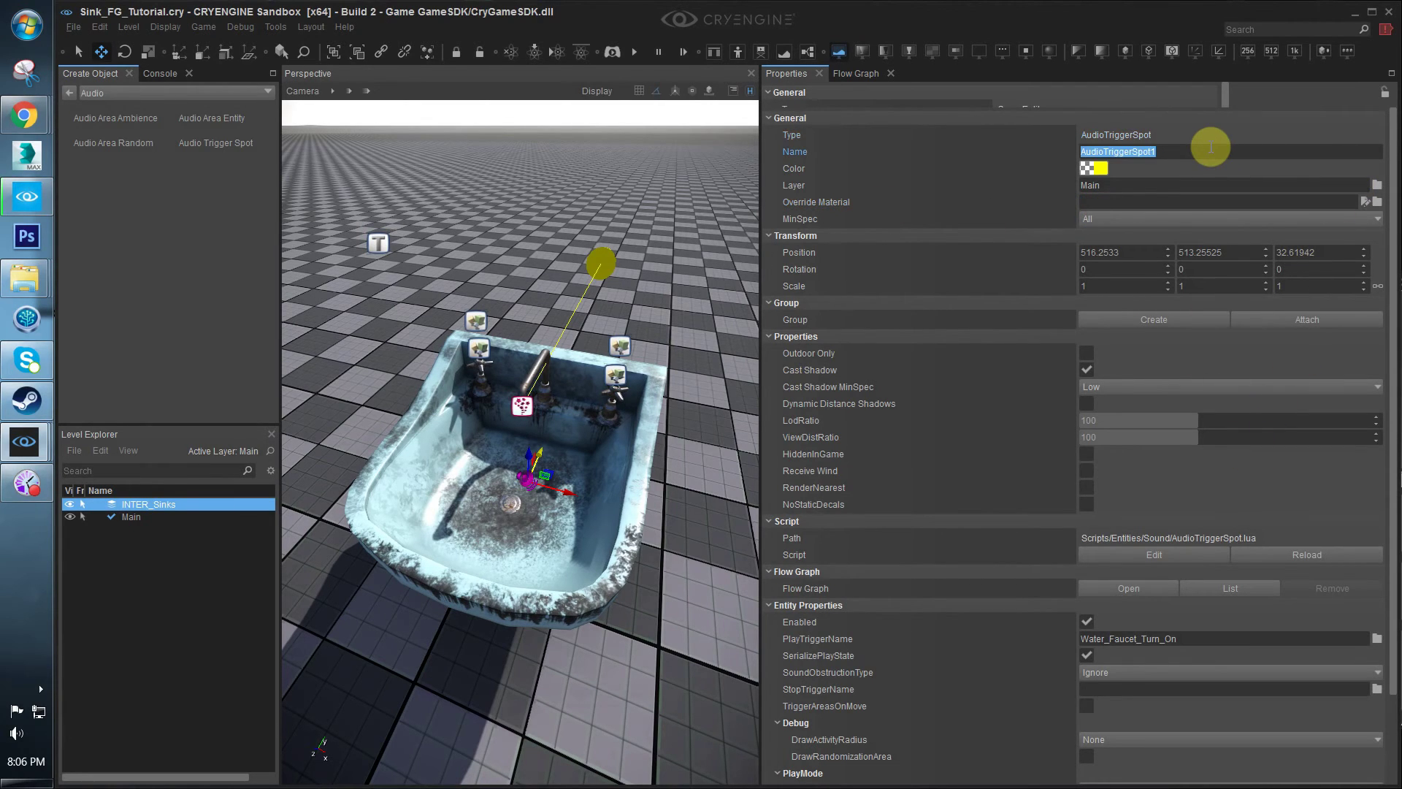
type("Sink_A_")
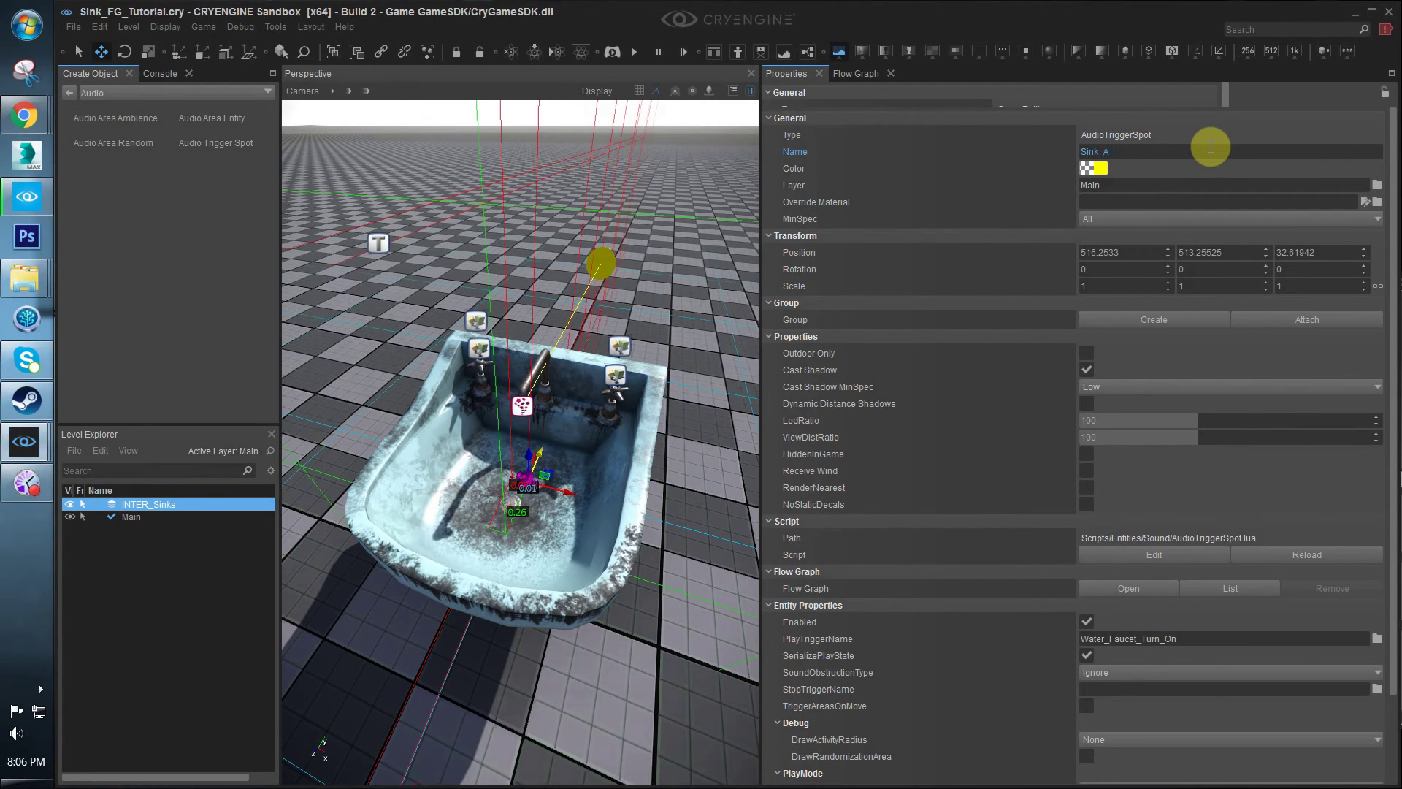
type("Faucet_T")
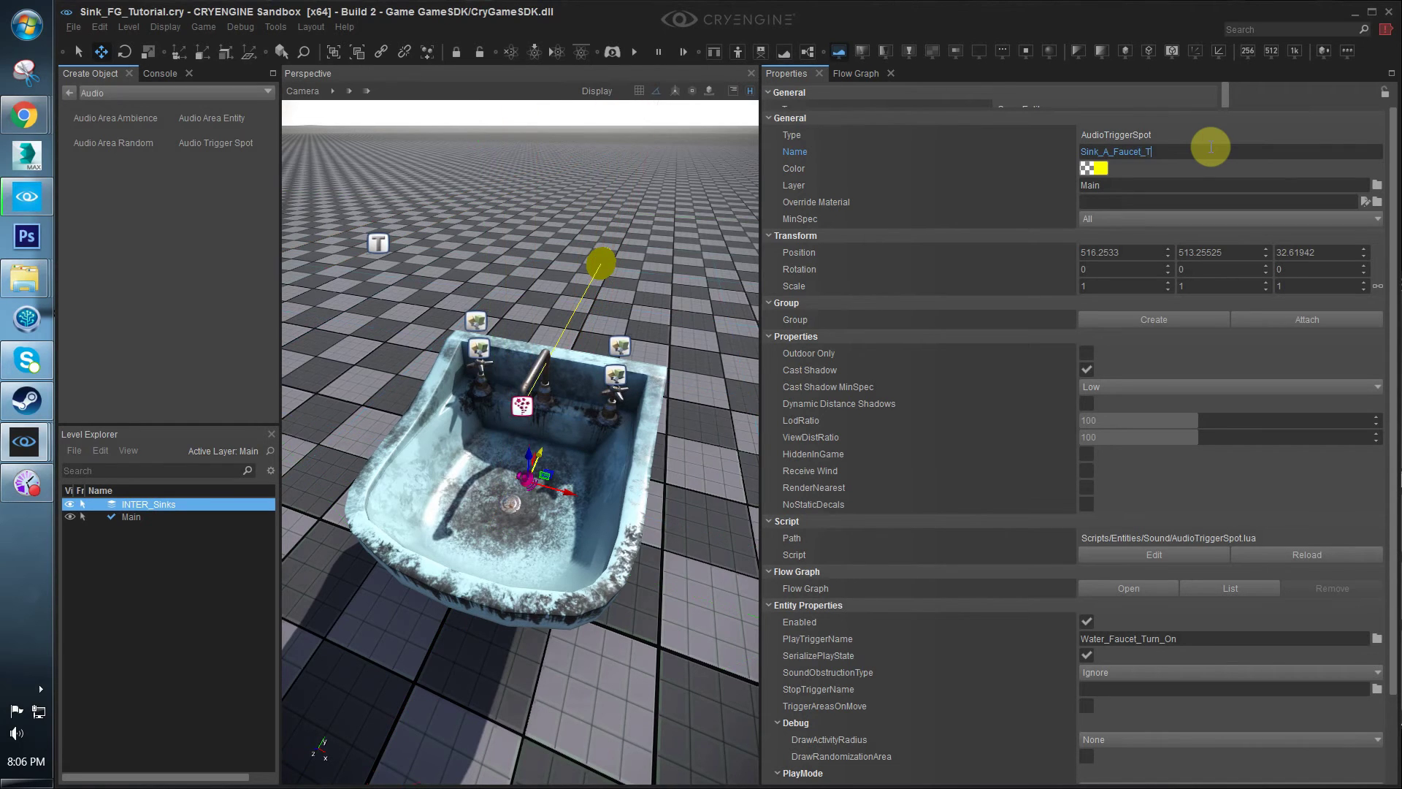
type("urn_ON")
key("Return")
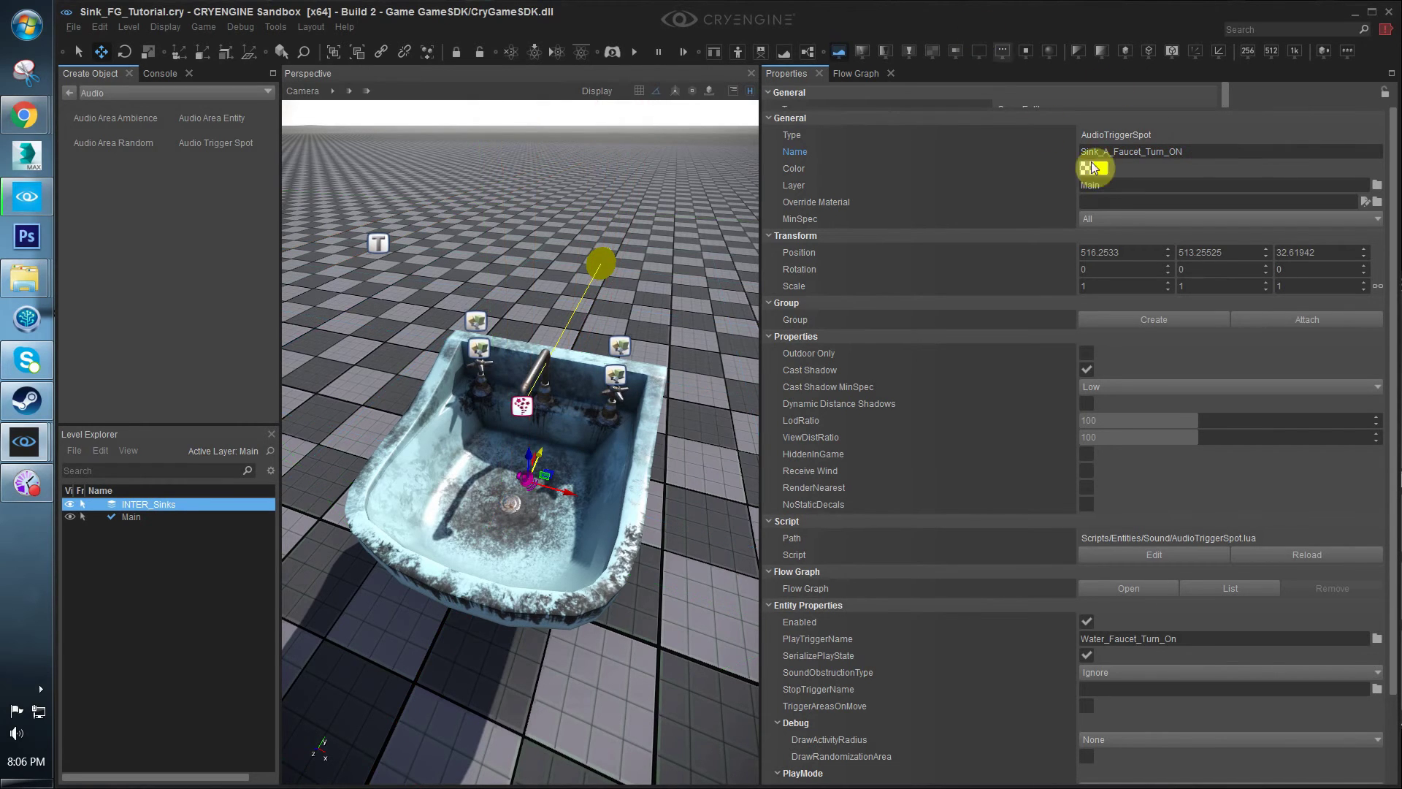
Move the Sink_A_Faucet_Turn_ON audio spot up from the basin to just below the spigot's mouth
right_click_drag(614, 395, 629, 379)
left_click_drag(544, 502, 540, 499)
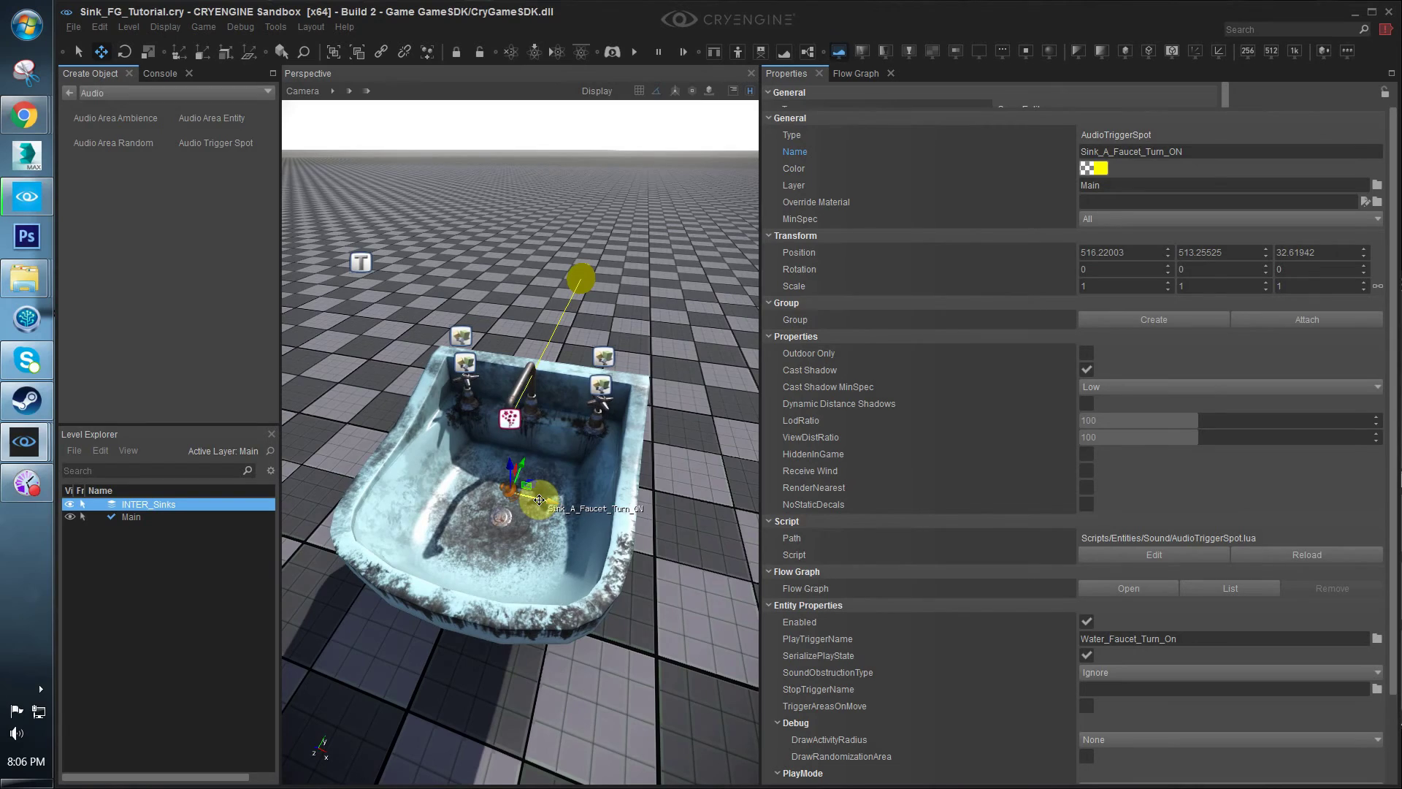
right_click_drag(539, 499, 519, 454)
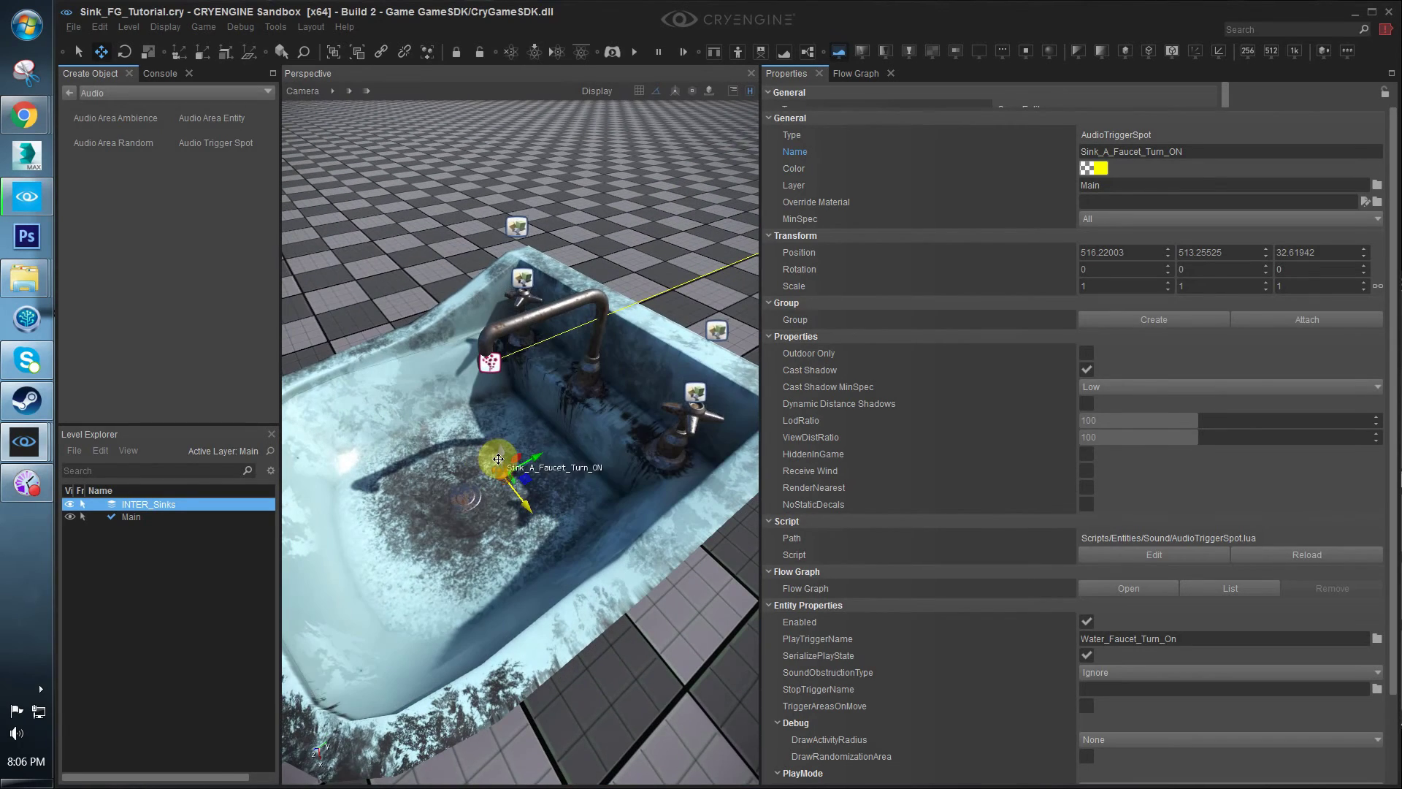
left_click_drag(498, 458, 551, 329)
right_click_drag(552, 328, 550, 324)
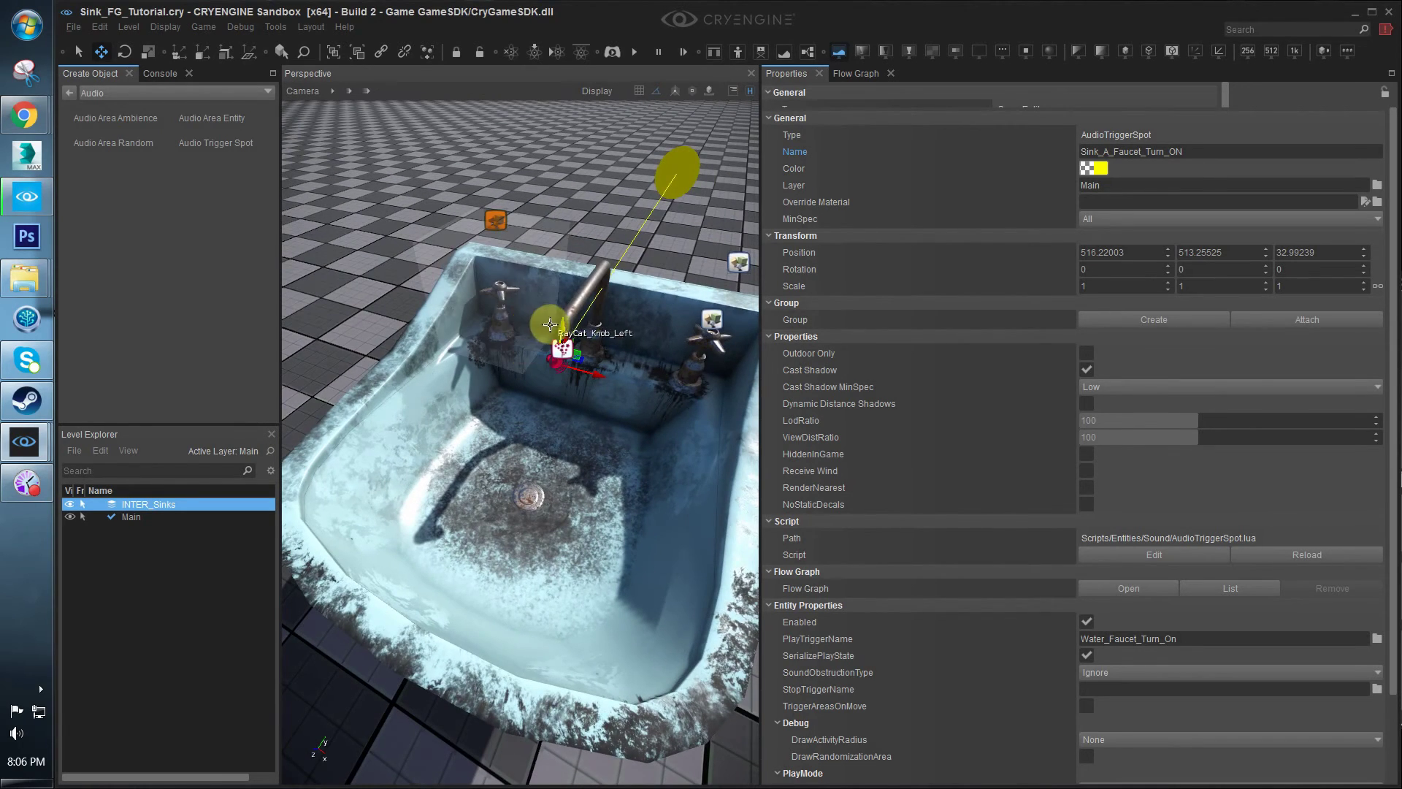
mouse_move(550, 324)
left_mouse_down()
mouse_move(590, 385)
mouse_move(564, 377)
mouse_move(584, 381)
left_mouse_up()
Duplicate the audio spot twice in a row beside the original and rename the middle copy Sink_A_Faucet_Turn_Loop
key("ctrl+d")
left_click(564, 375)
left_click(557, 370)
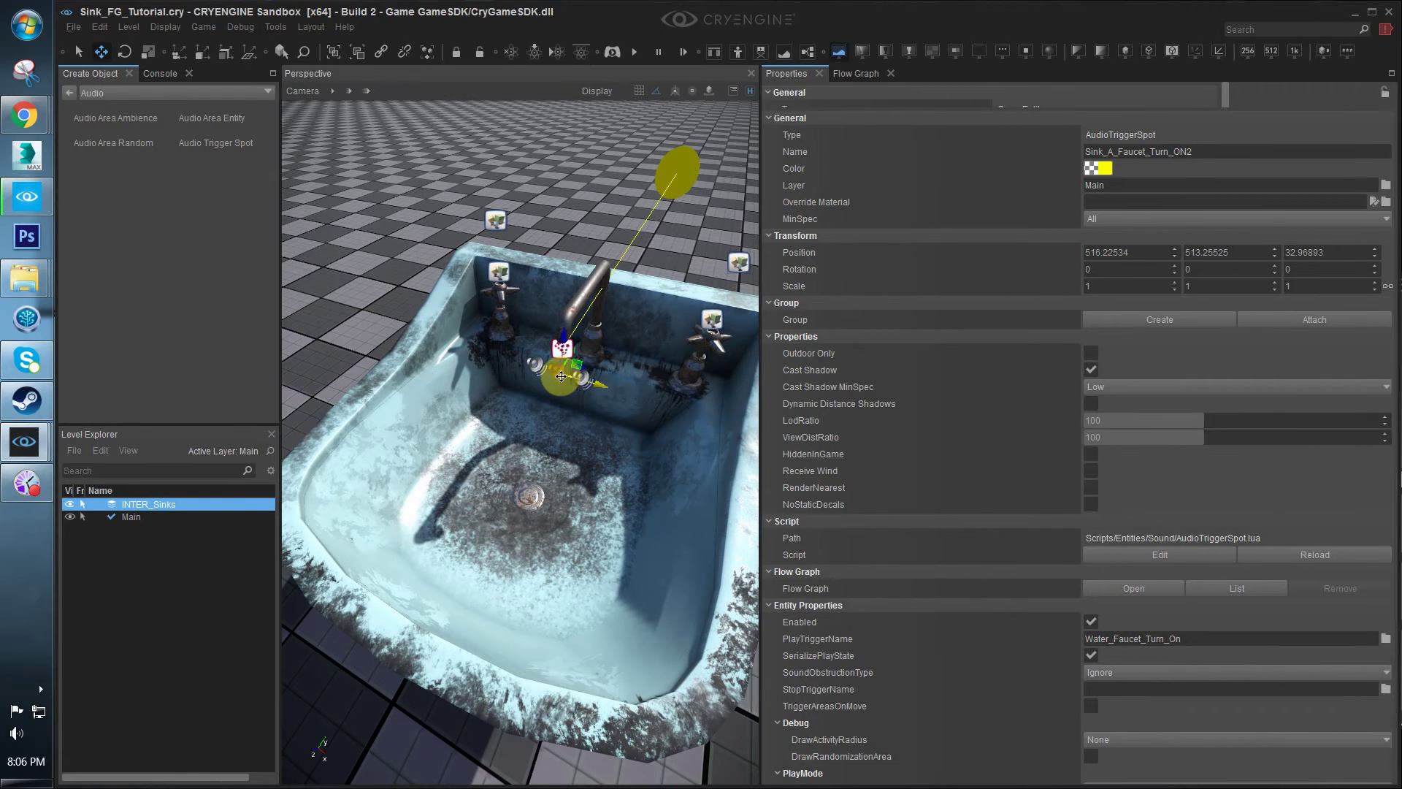
left_click_drag(1251, 155, 1174, 154)
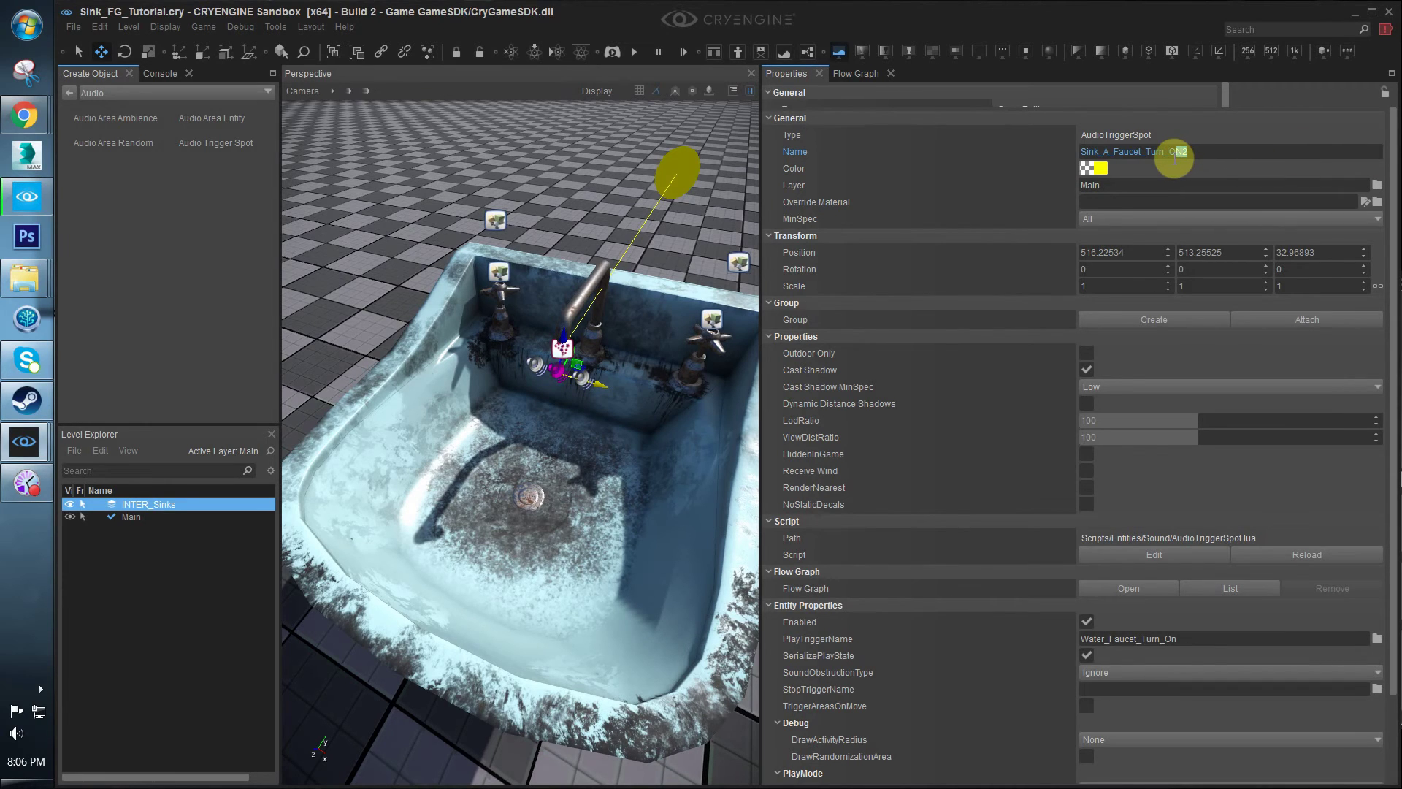
type("Loop")
Rename the third audio spot, at the end of the row, Sink_A_Faucet_Turn_OFF
left_click(583, 376)
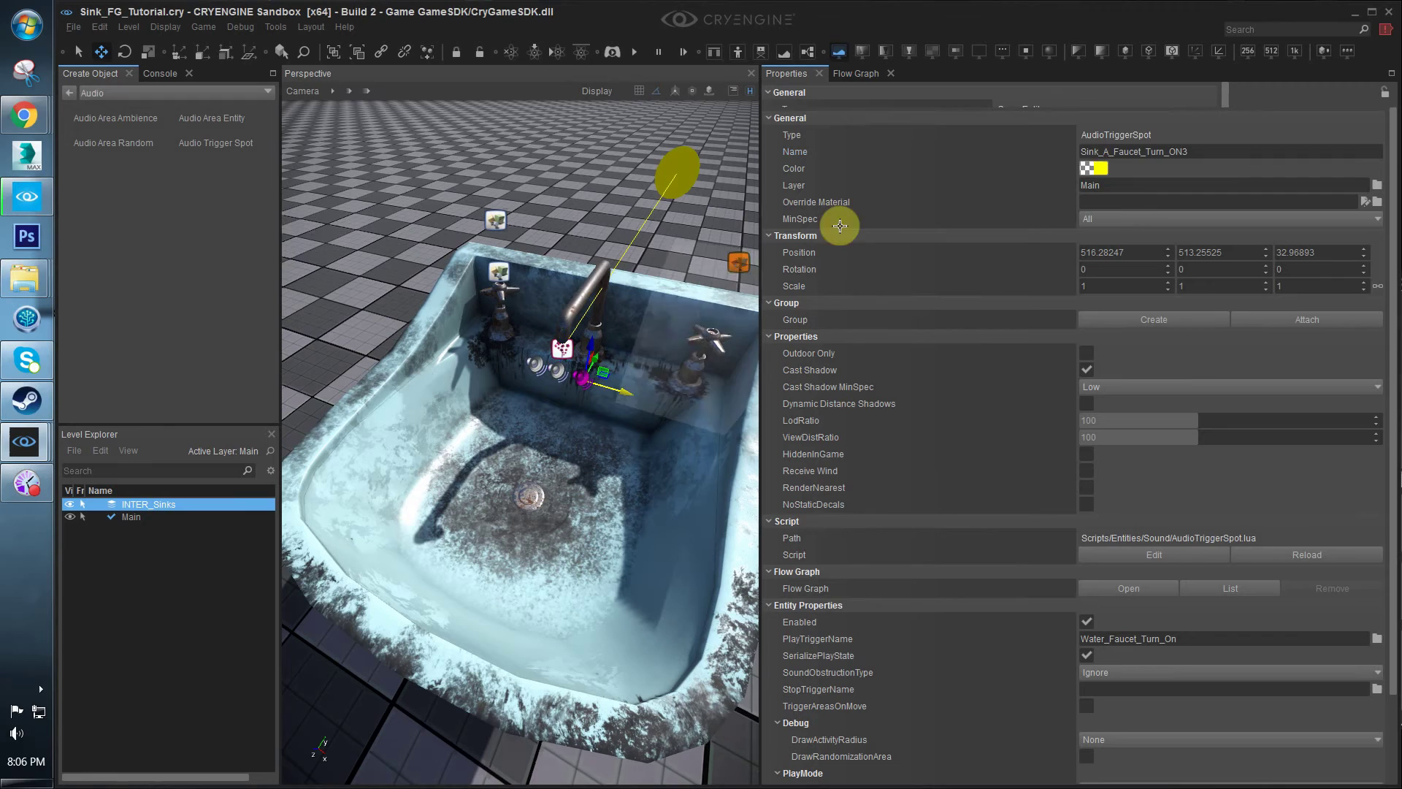
left_click(1209, 155)
left_click_drag(1189, 153, 1170, 153)
type("O")
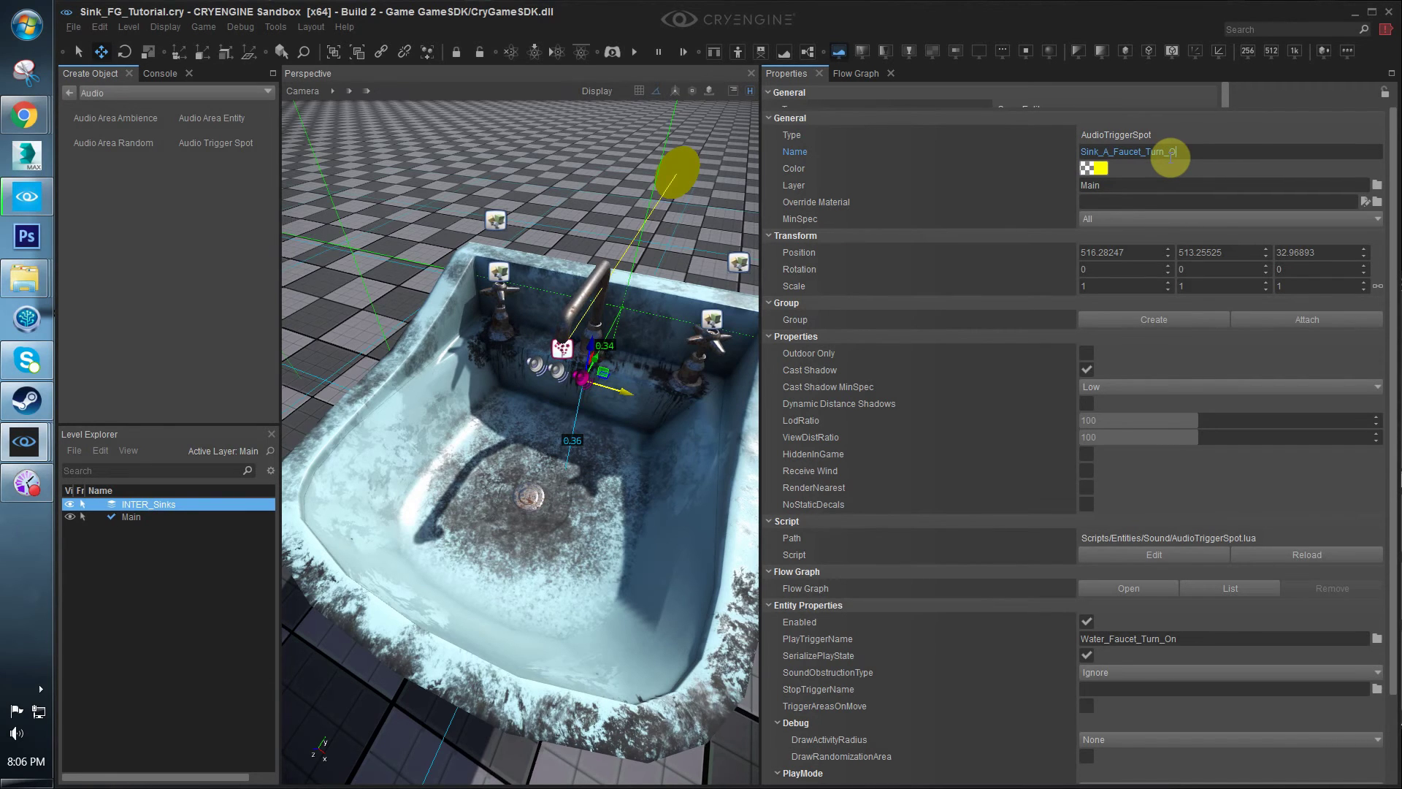
type("FF")
key("Return")
key("ctrl+z")
key("ctrl+z")
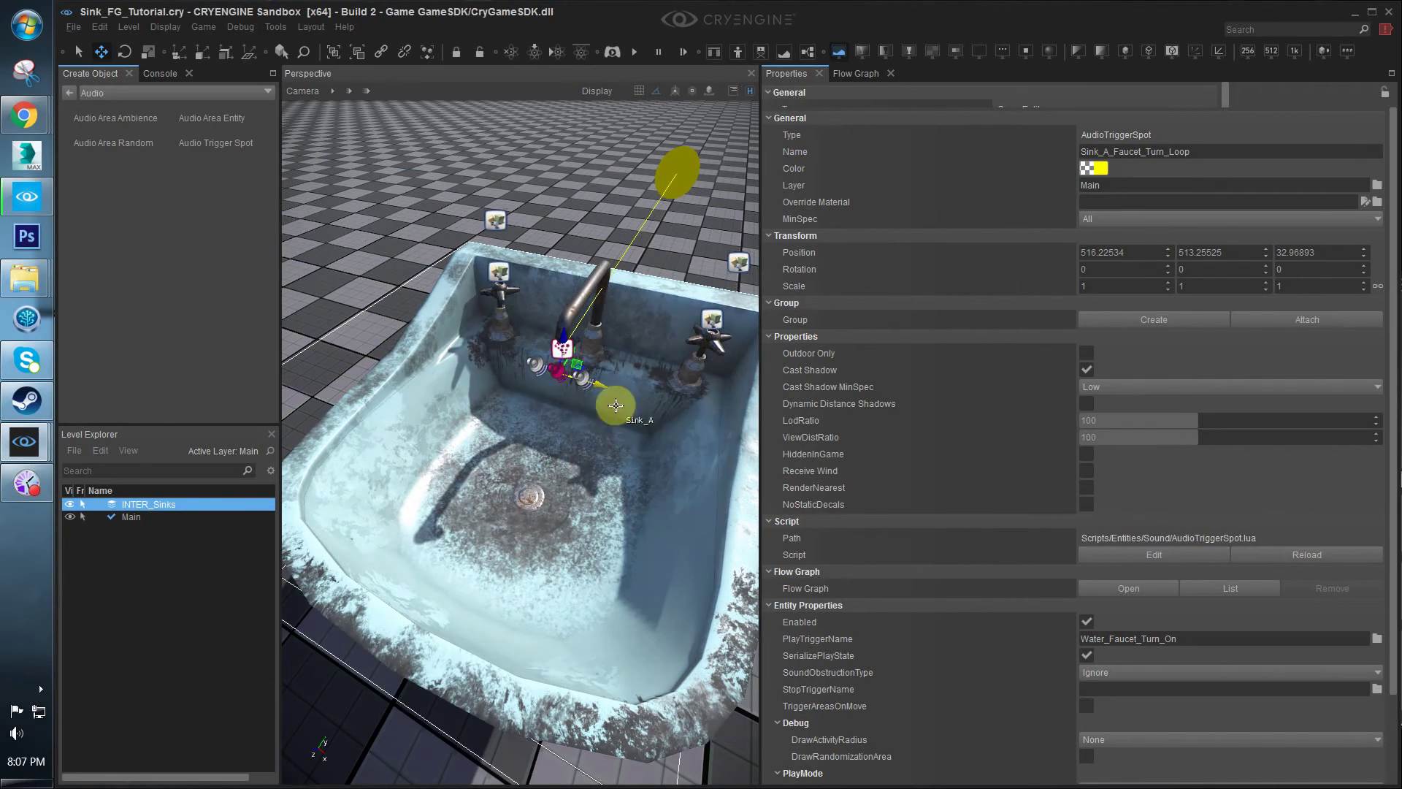
Choose the play triggers for the loop and turn-off audio spots, assigning Water_Faucet_Turn_Off to Sink_A_Faucet_Turn_OFF
left_click(856, 74)
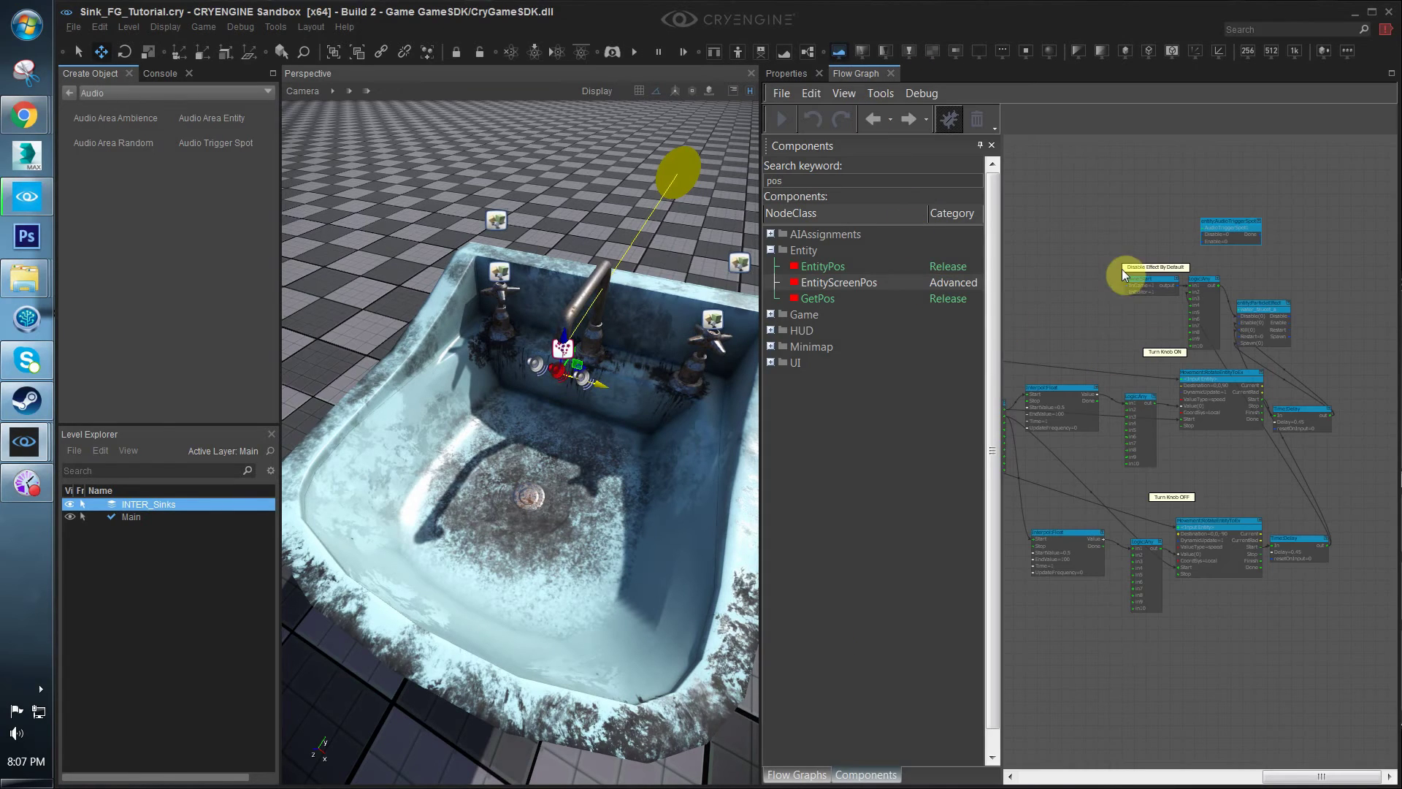
left_click(787, 74)
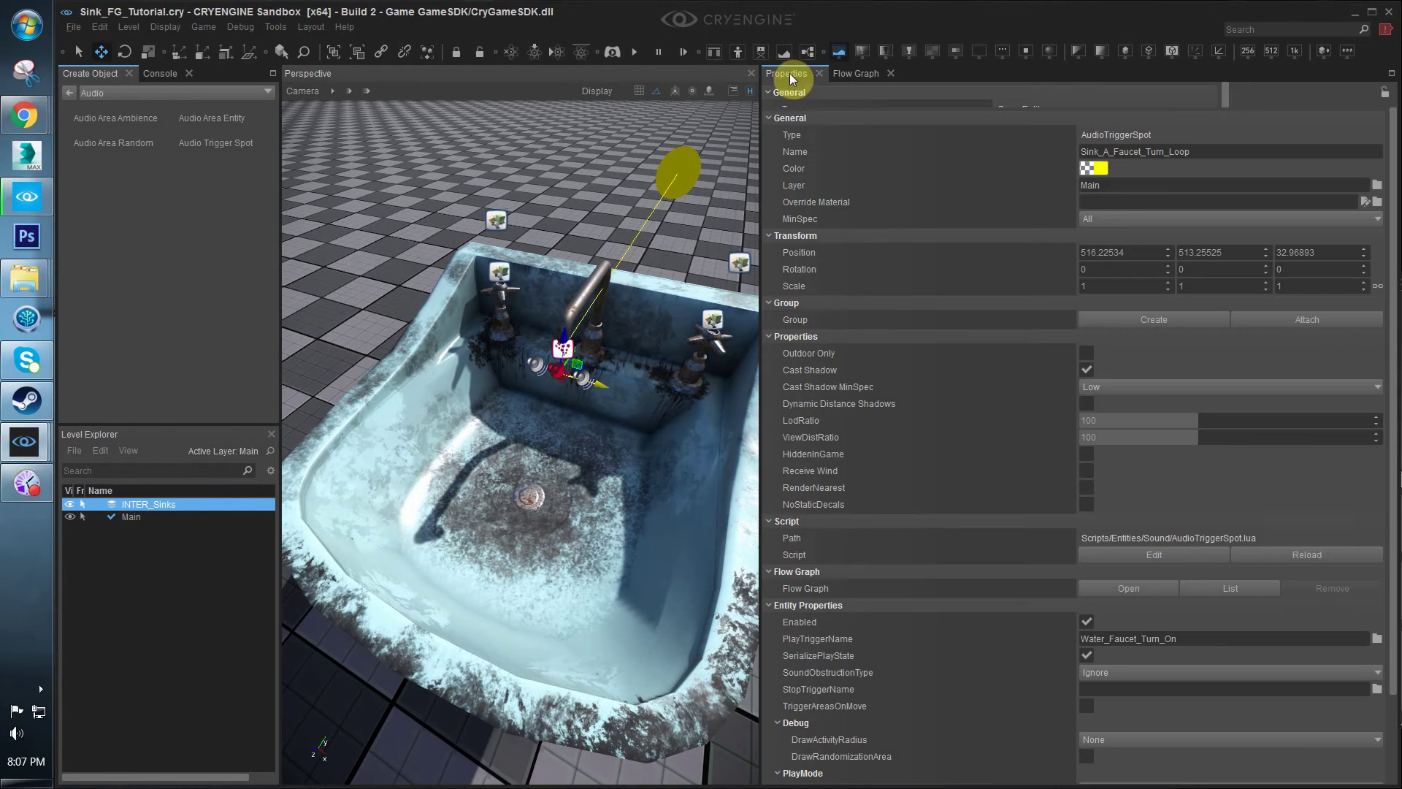
left_click(1375, 637)
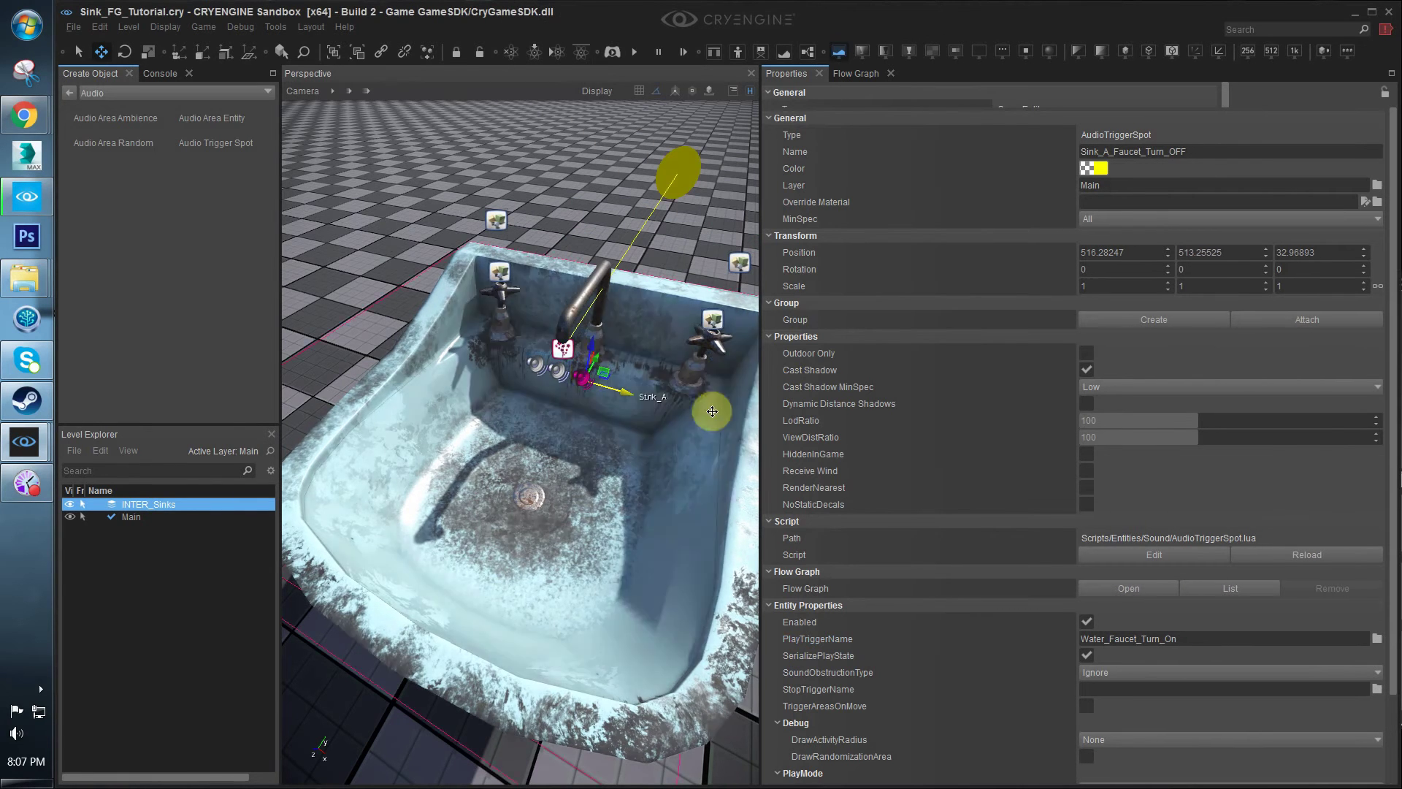
left_click(1376, 637)
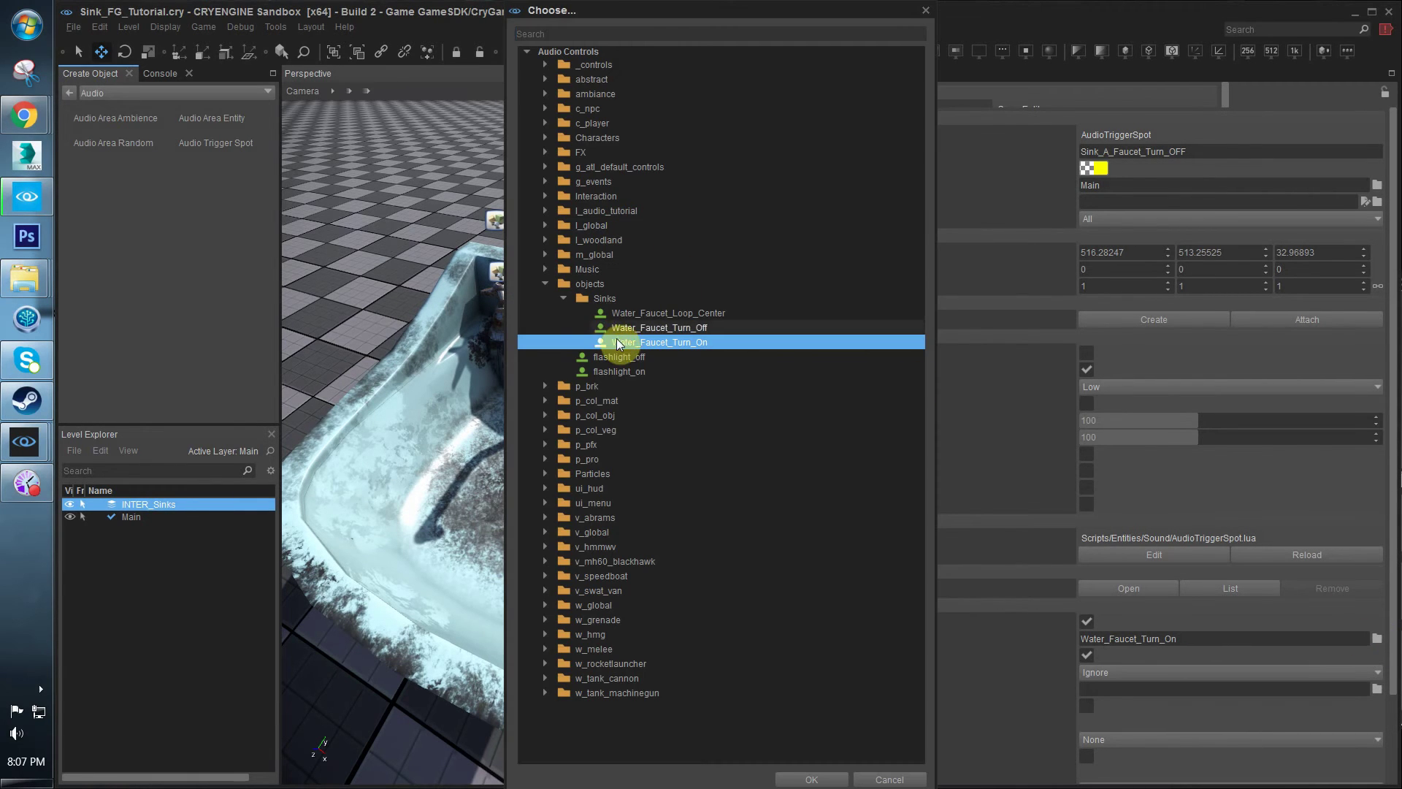
double_click(654, 327)
left_click(535, 363)
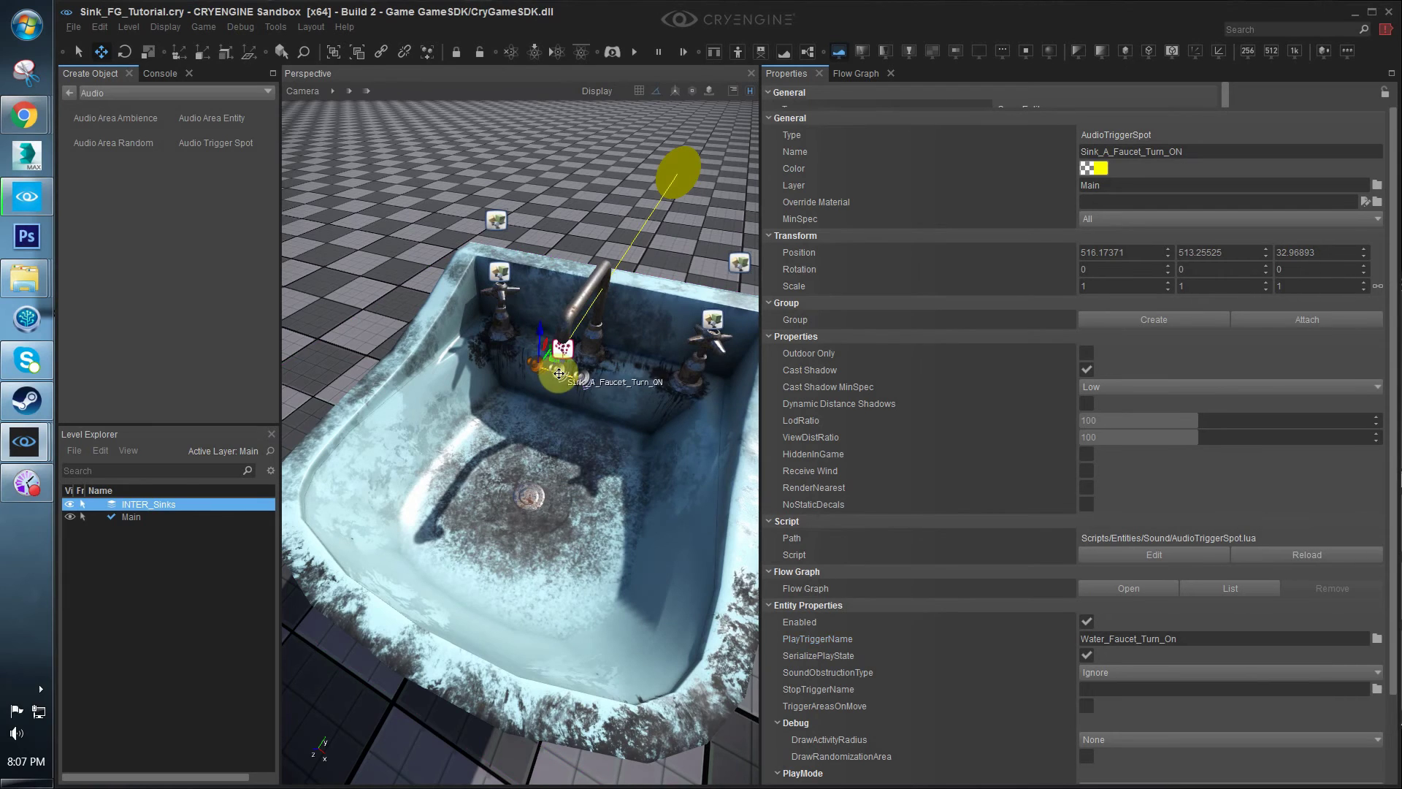
left_click(587, 381, "ctrl")
left_click(557, 369, "ctrl")
mouse_move(557, 369)
left_mouse_down()
mouse_move(529, 478)
mouse_move(590, 398)
mouse_move(535, 367)
left_mouse_up()
left_click(591, 397)
key("space")
left_click(563, 378, "ctrl")
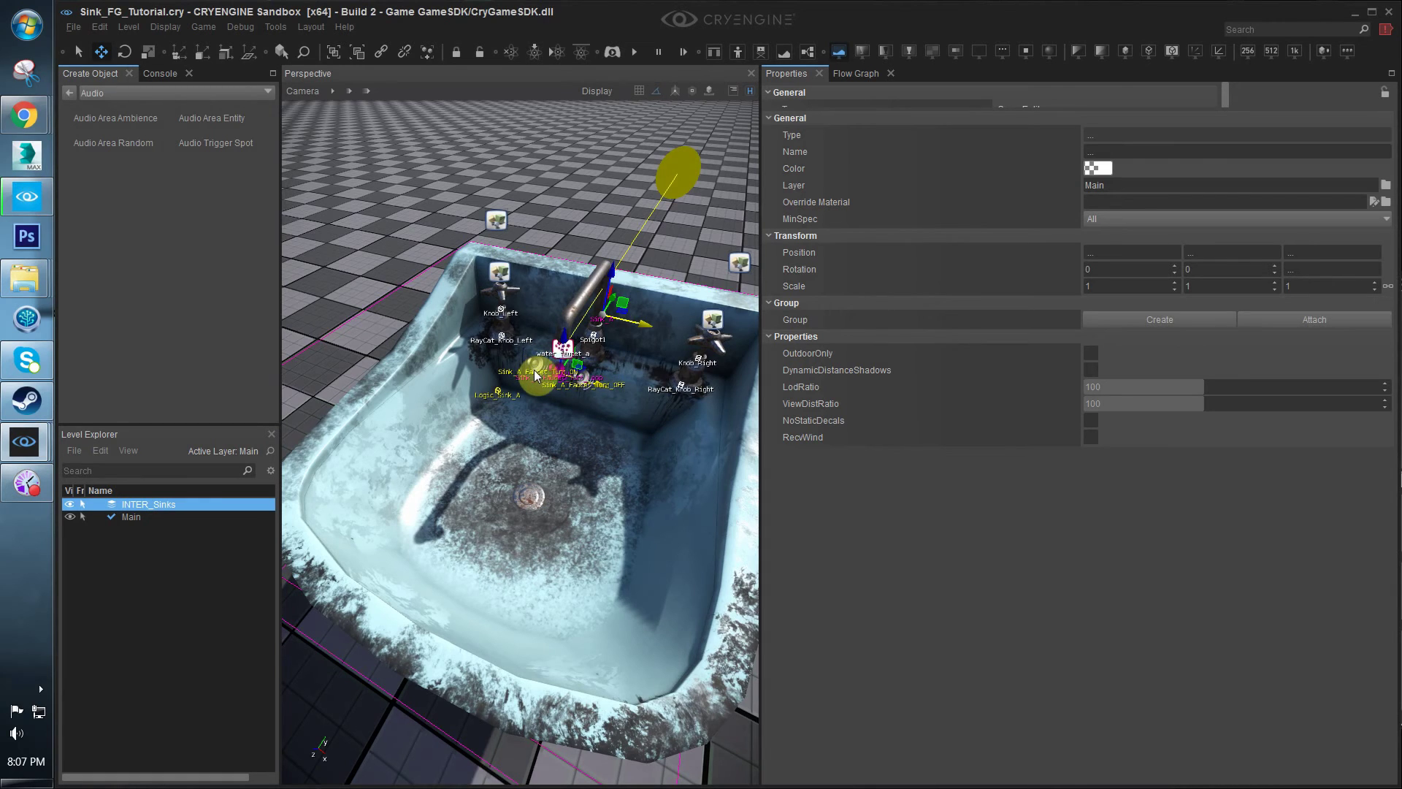
key("w")
right_click_drag(534, 370, 554, 364)
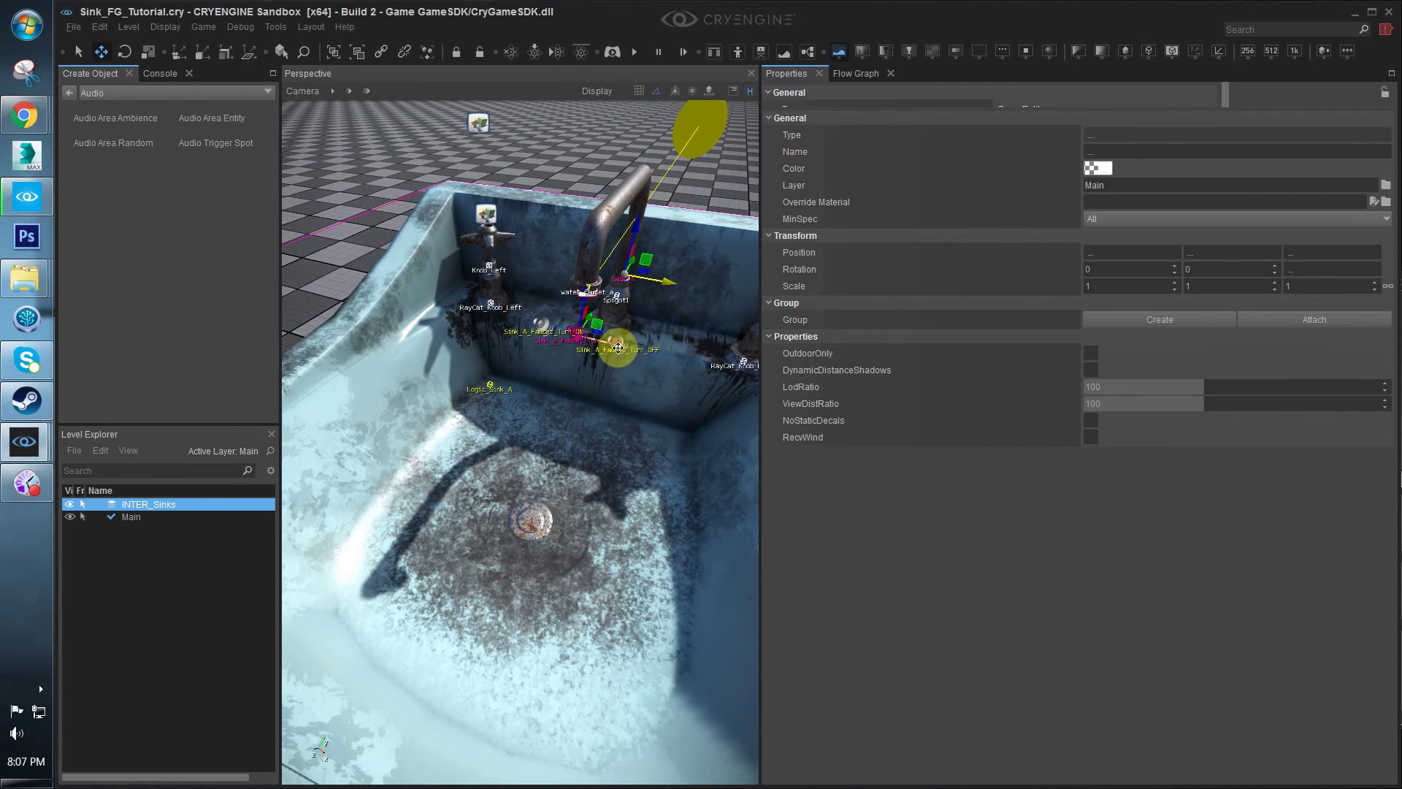
left_click_drag(618, 348, 599, 461)
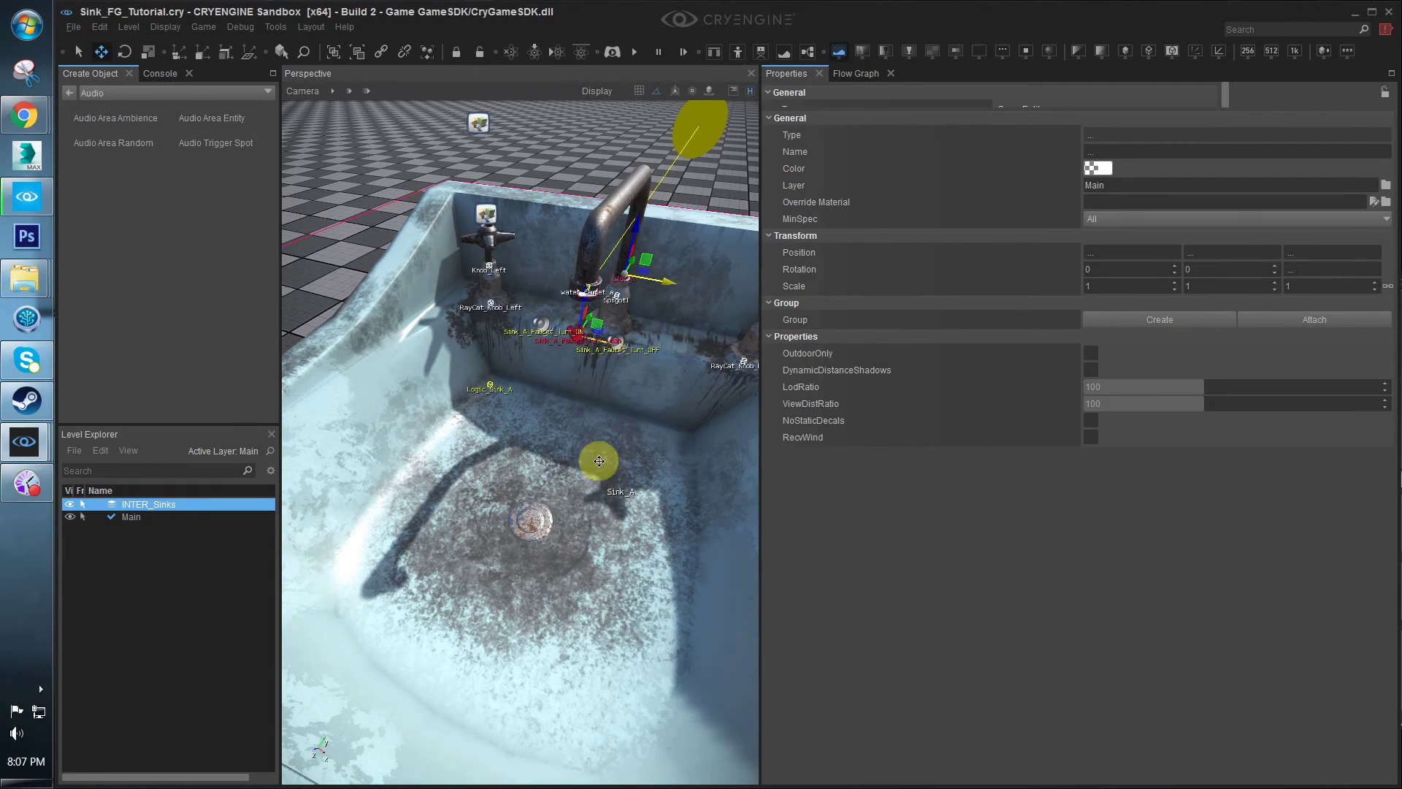
scroll(599, 461, "down", 5)
Select the turn-on, loop and turn-off audio trigger spots by the spigot and add them to the flow graph as entity nodes
left_click(556, 399)
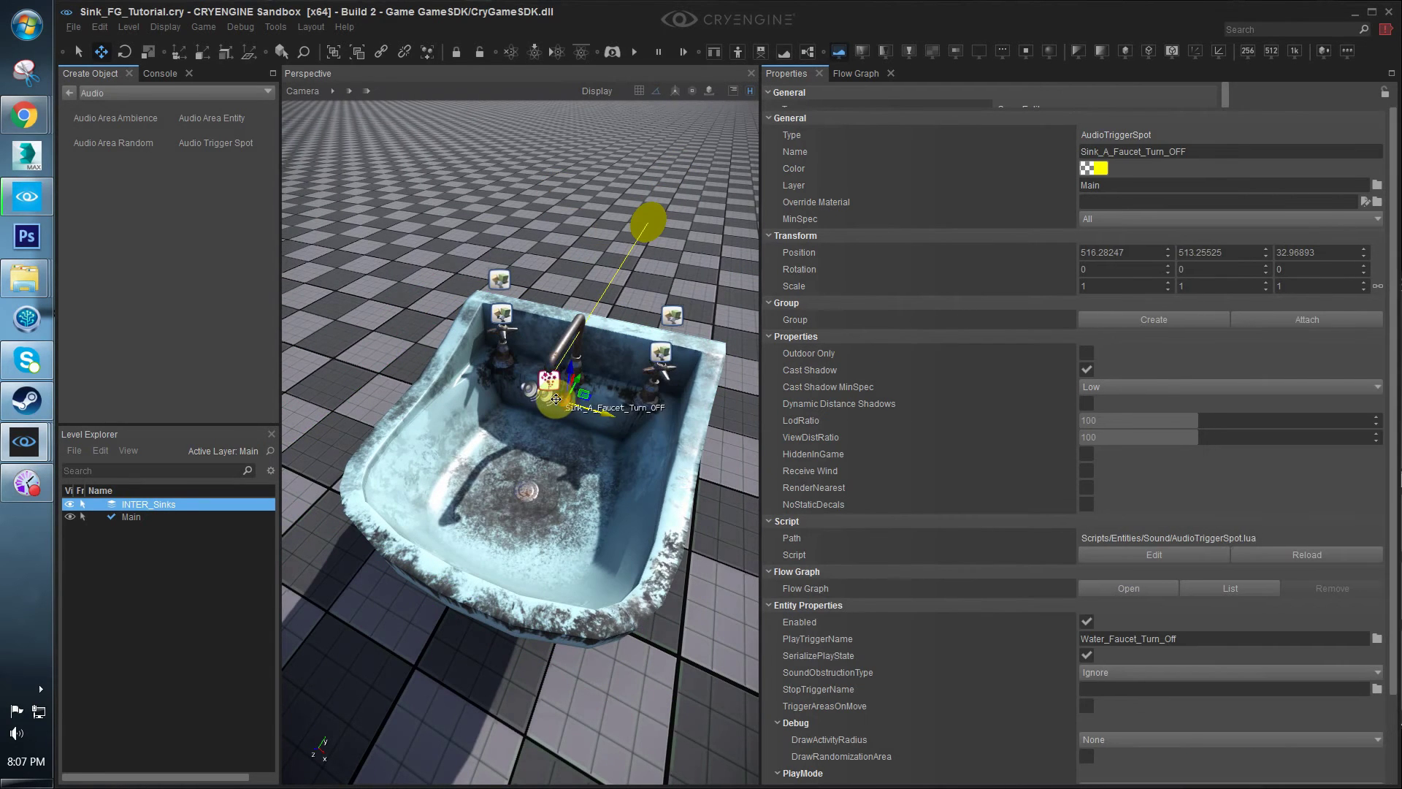
left_click(545, 394, "ctrl")
left_click(531, 388, "ctrl")
right_click_drag(582, 461, 591, 443)
key("w")
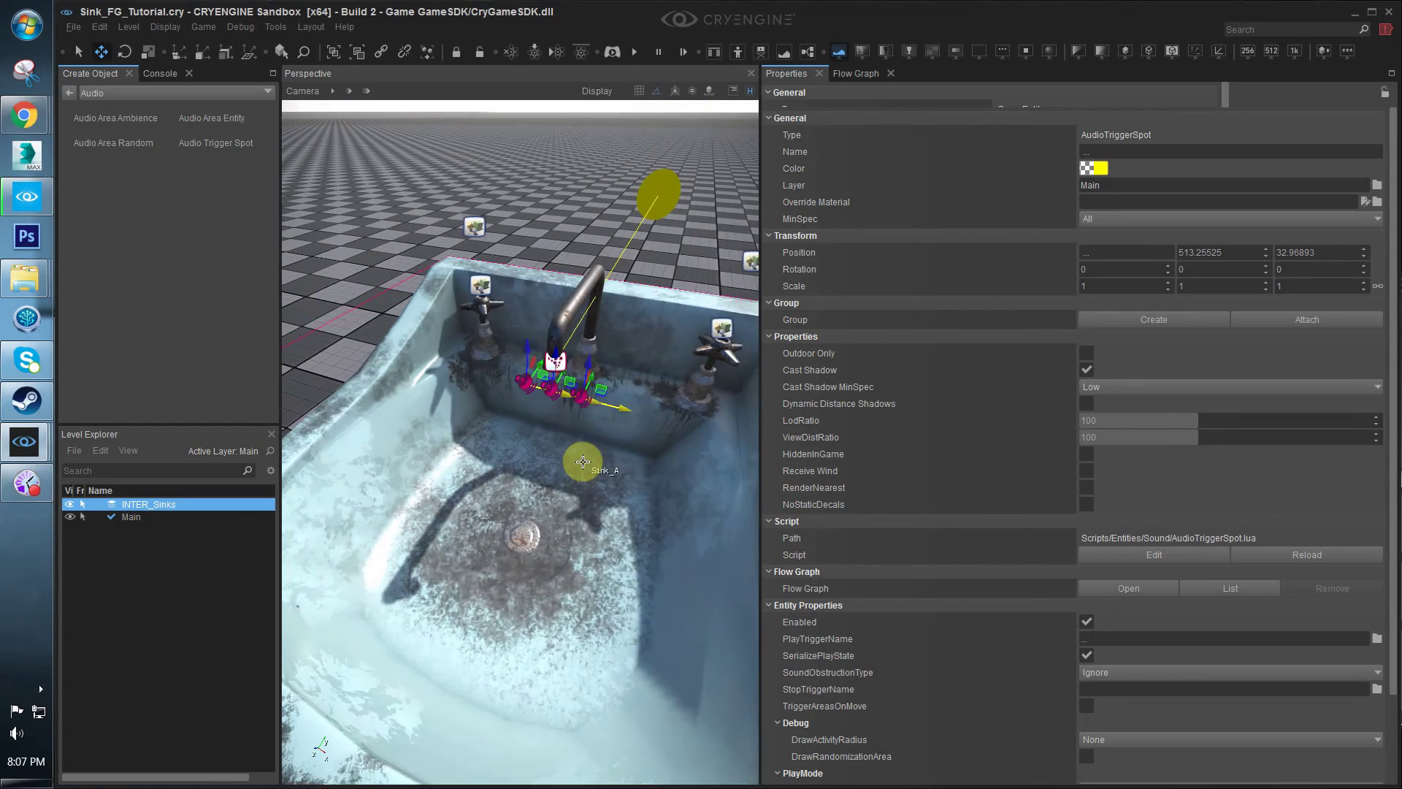
left_click(872, 74)
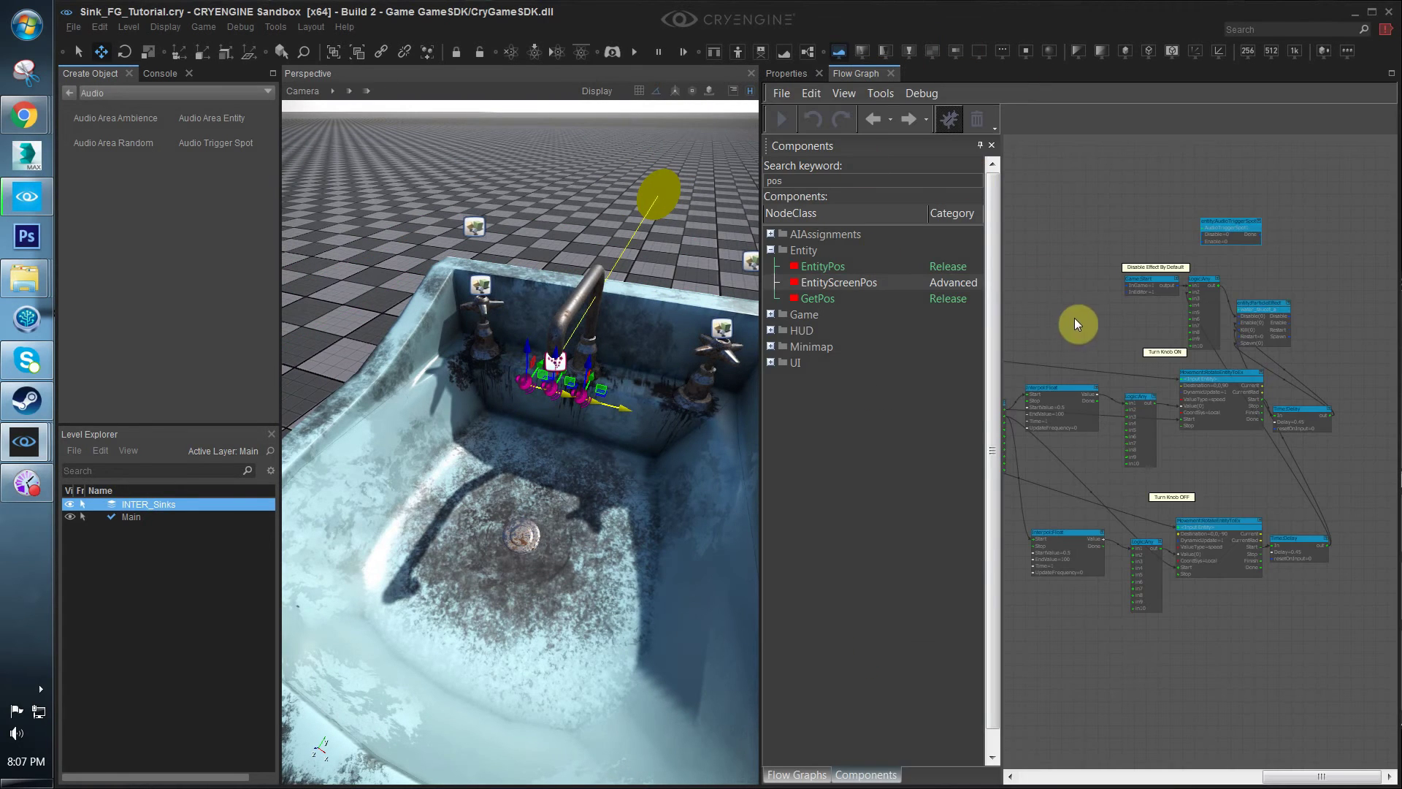
scroll(1074, 322, "down", 2)
right_click(1201, 216)
left_click(1211, 237)
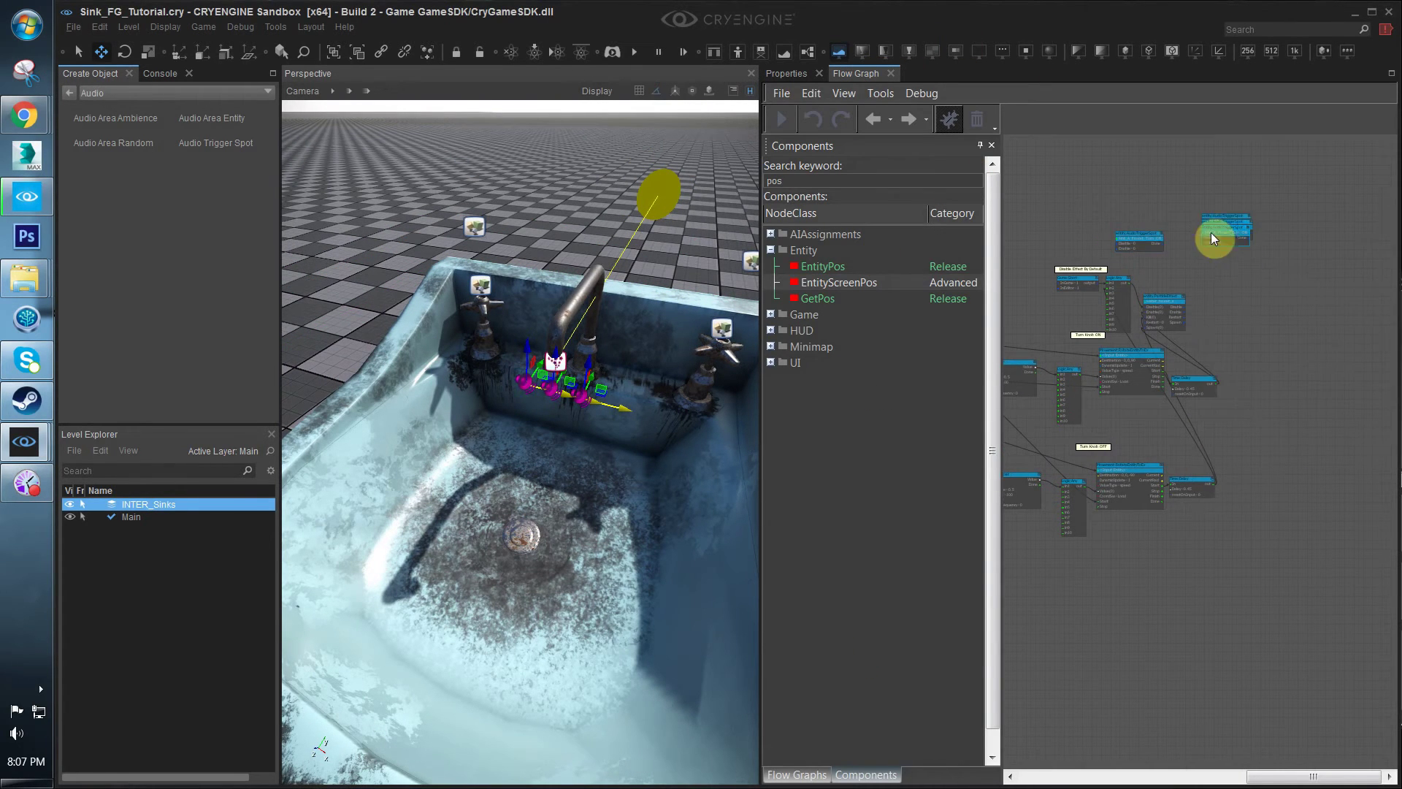
Stack the three AudioTriggerSpot nodes beyond the particle effect node, with turn-on first, loop in the middle and turn-off last
scroll(1219, 228, "up", 2)
left_click_drag(1220, 228, 1238, 282)
left_click(1231, 227)
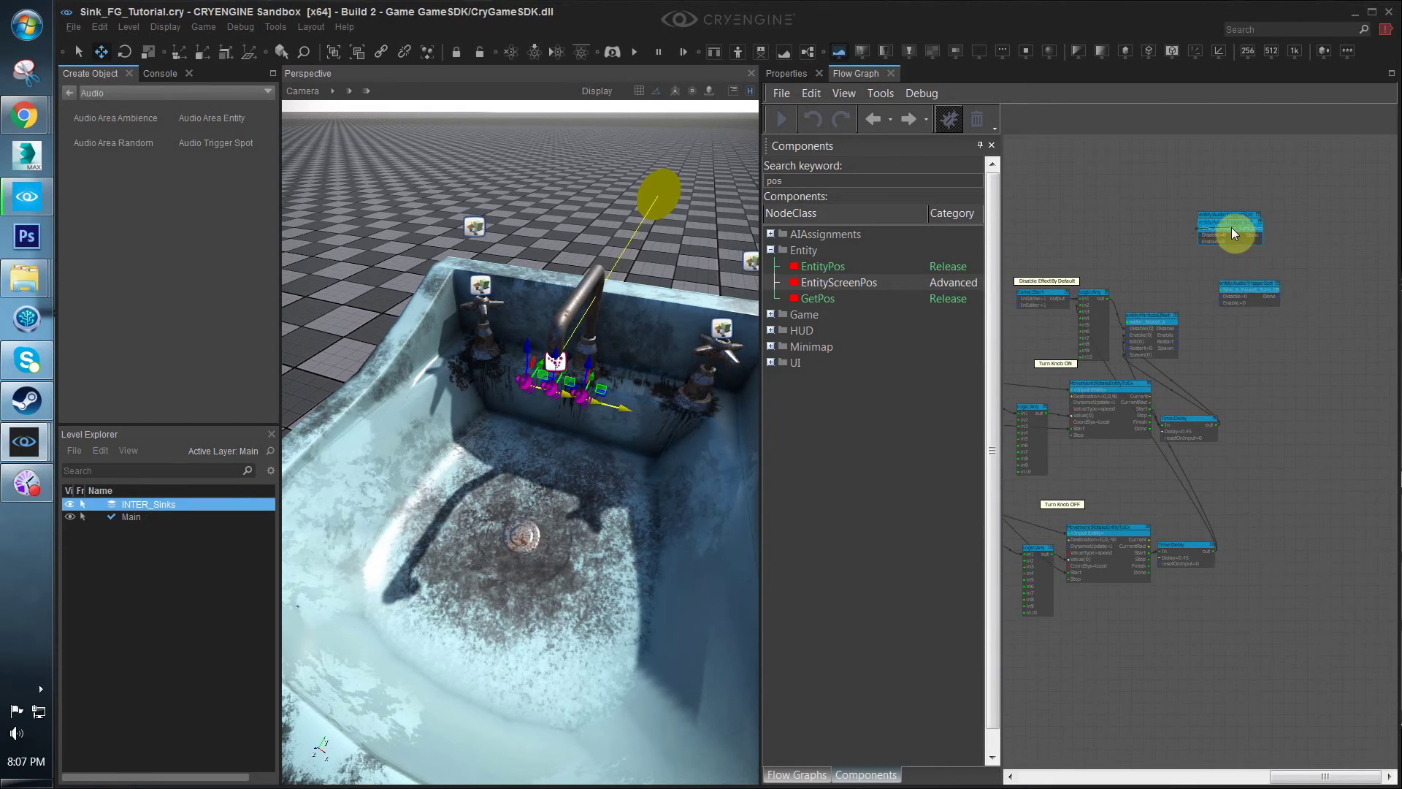
scroll(1232, 227, "up", 5)
left_click_drag(1234, 226, 1264, 265)
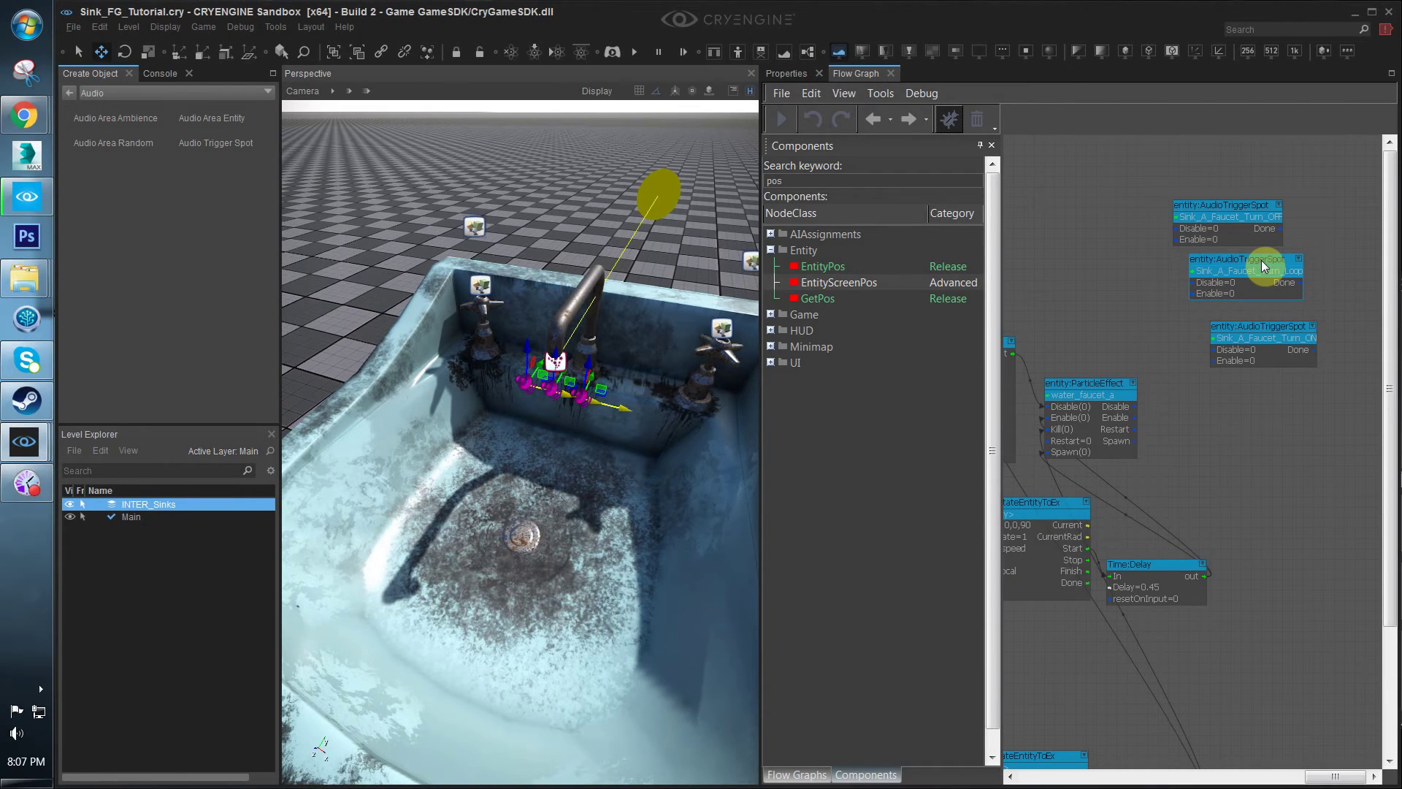
left_click(1291, 335)
left_click_drag(1249, 222, 1285, 477)
left_click_drag(1268, 323, 1237, 231)
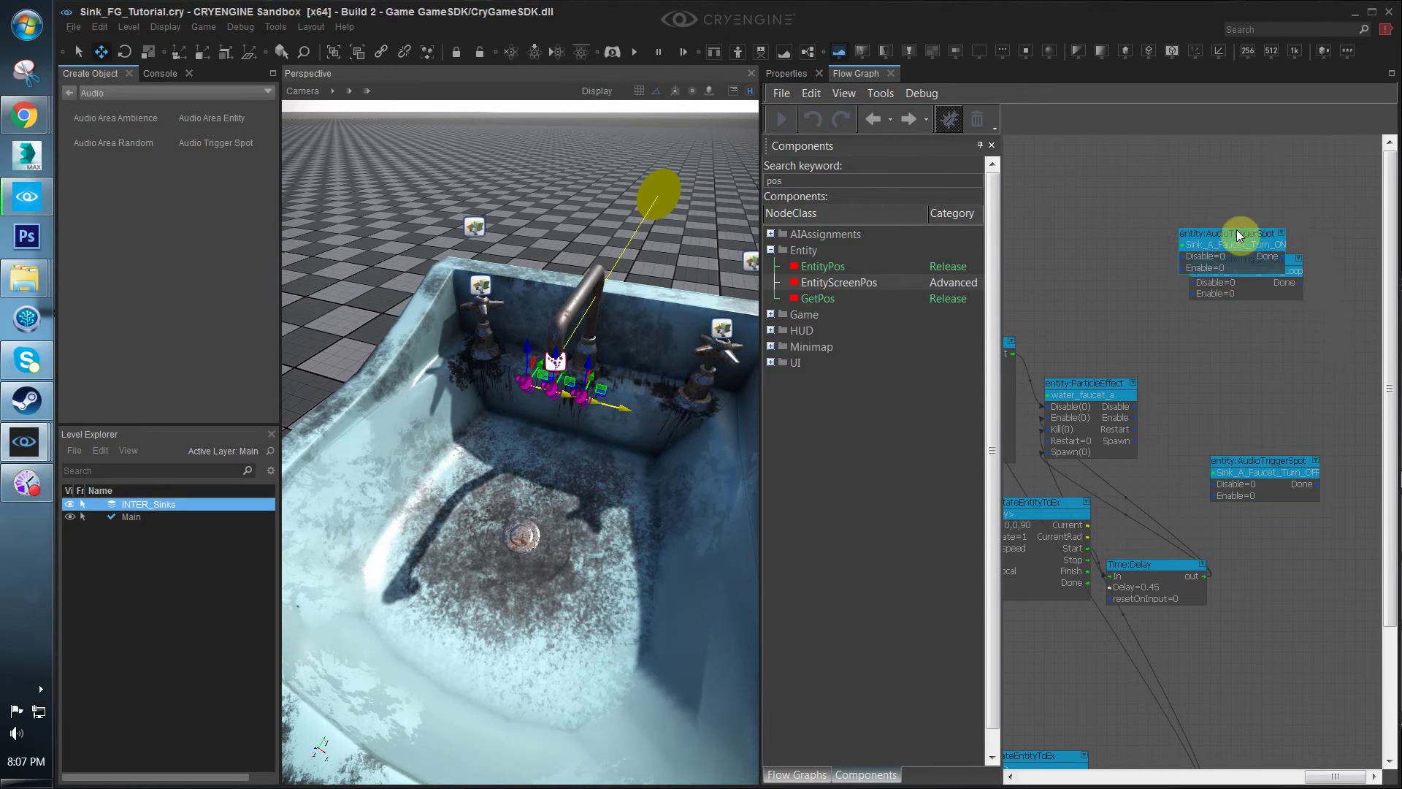
left_click_drag(1250, 469, 1298, 415)
left_click_drag(1326, 156, 1329, 471)
left_click(1169, 478)
middle_click_drag(1211, 639, 1246, 632)
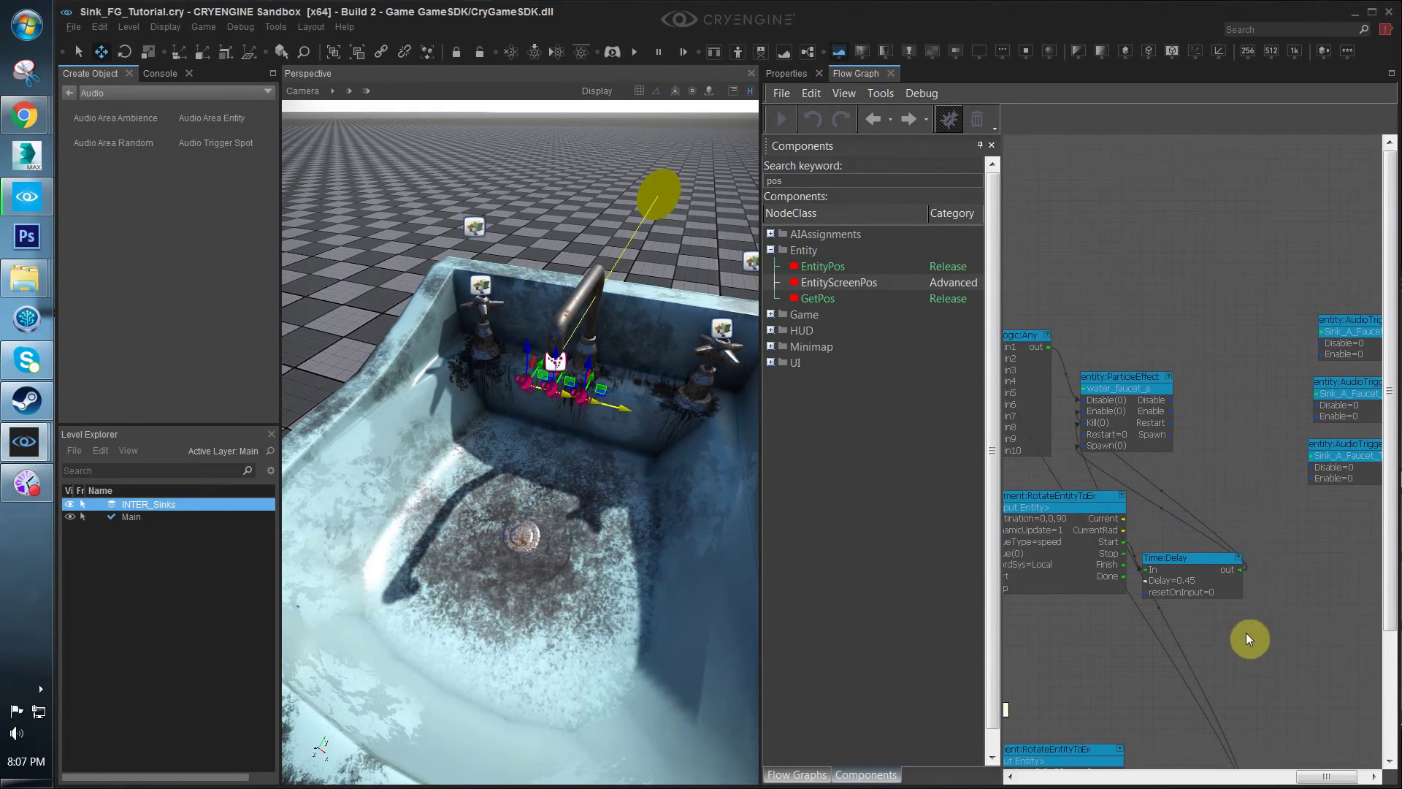
Connect the output of the Turn Knob ON Time:Delay node to the Enable input of Sink_A_Faucet_Turn_ON
middle_click_drag(1346, 500, 1305, 504)
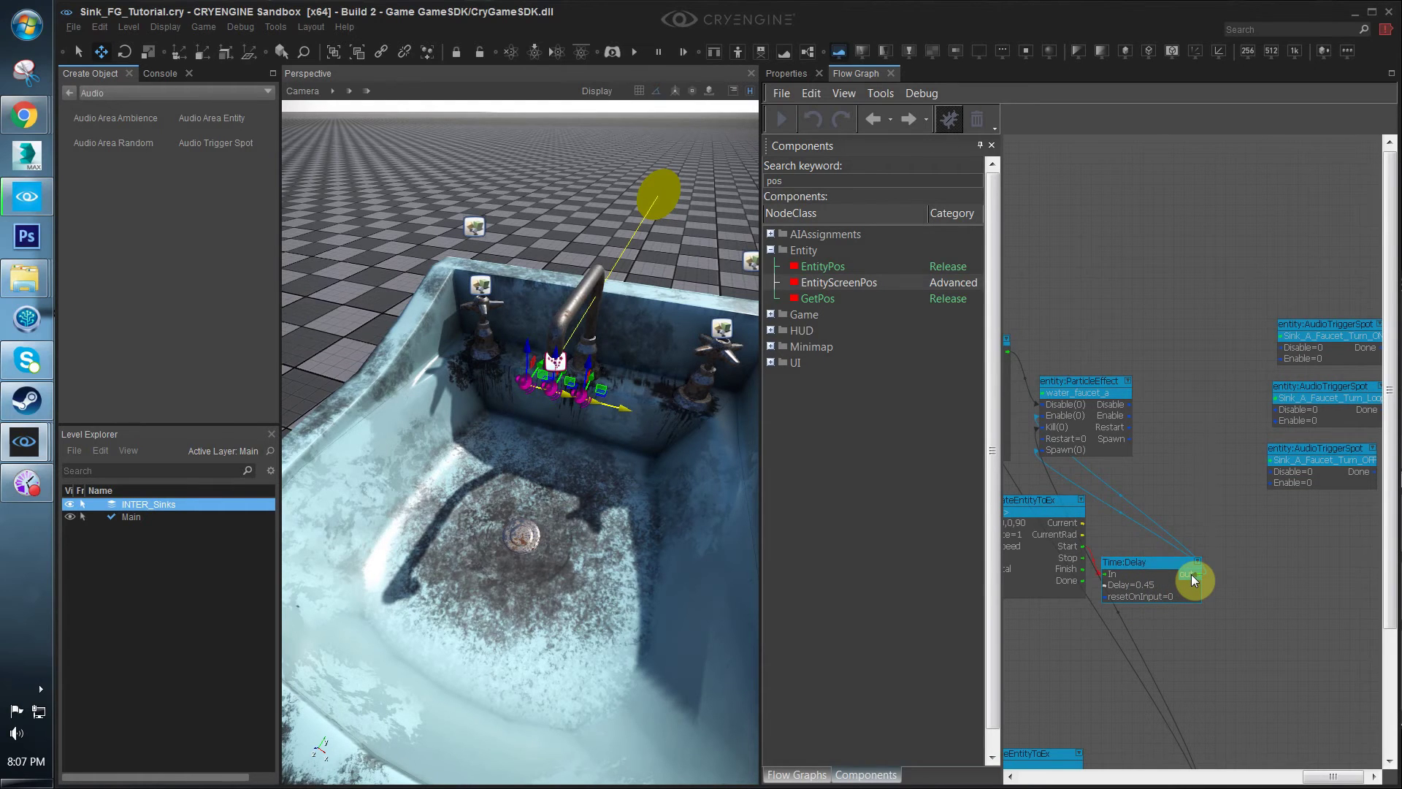
scroll(1241, 482, "down", 3)
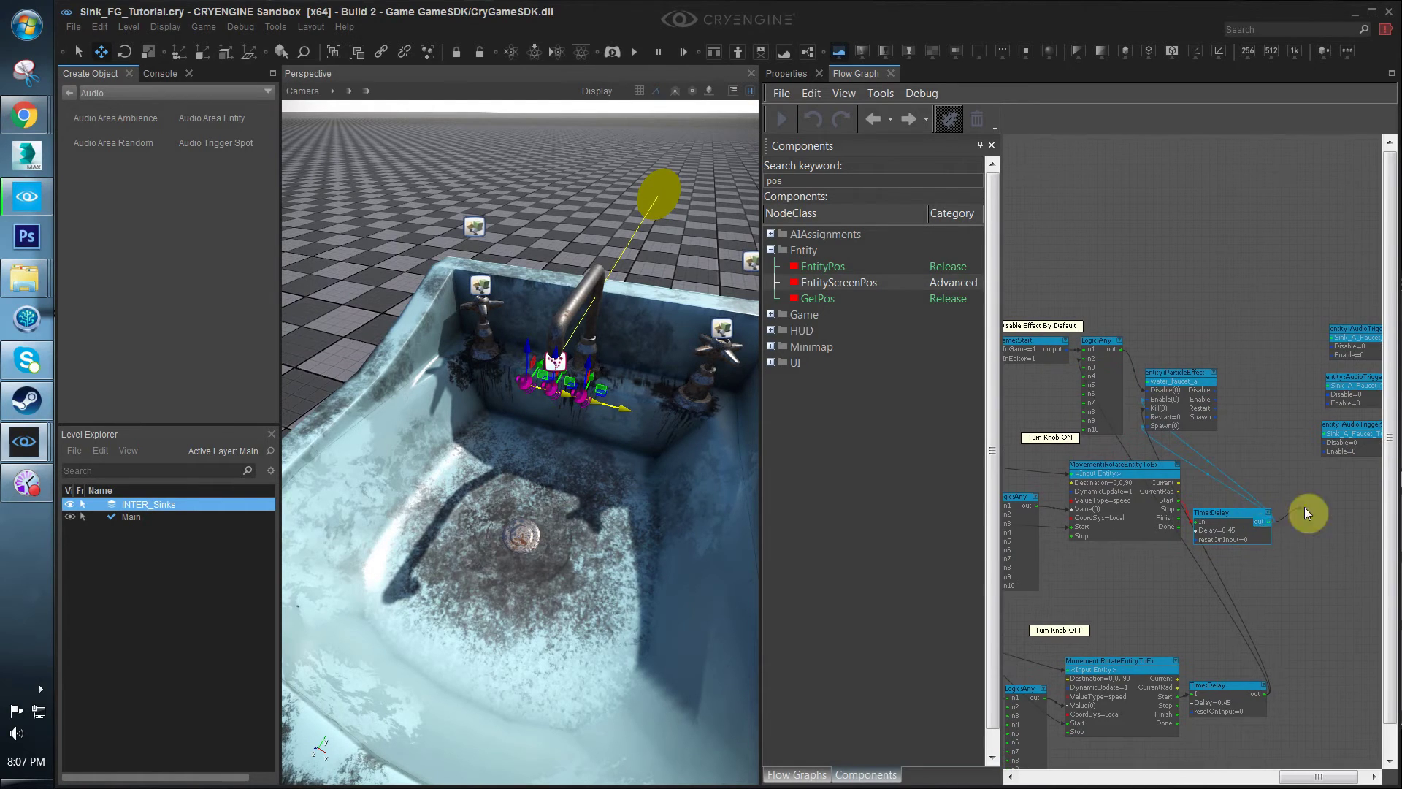
left_click_drag(1304, 507, 1251, 520)
middle_click_drag(1316, 510, 1191, 522)
scroll(1212, 474, "up", 2)
left_click_drag(1251, 520, 1220, 335)
middle_click_drag(1124, 397, 1184, 380)
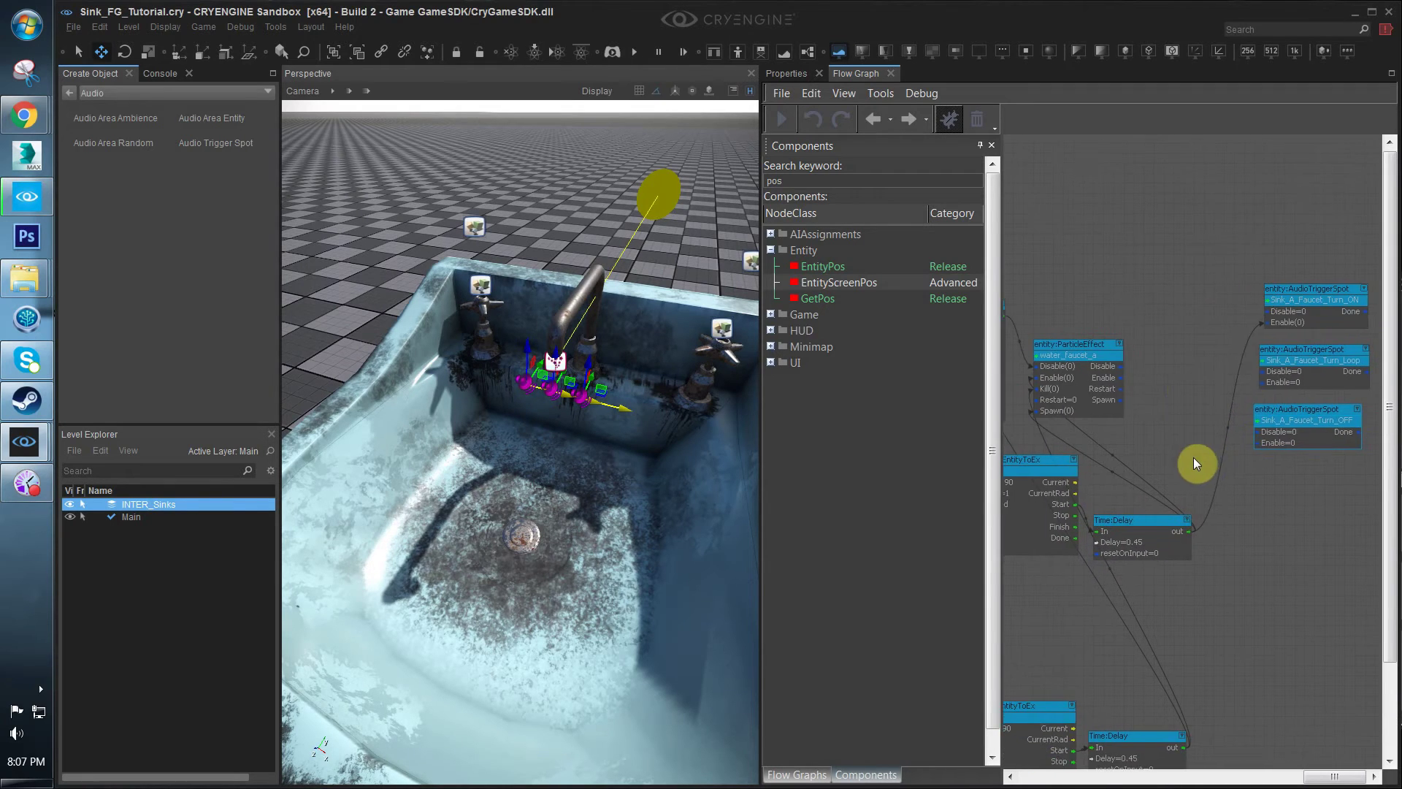
Connect the output of the Turn Knob OFF Time:Delay node to the Enable input of Sink_A_Faucet_Turn_OFF
middle_click_drag(1193, 457, 1258, 457)
middle_click_drag(1286, 739, 1155, 663)
left_click(1214, 601)
scroll(1155, 663, "down", 1)
left_click_drag(1140, 695, 1228, 425)
middle_click_drag(1177, 608, 1249, 605)
left_click(1180, 543)
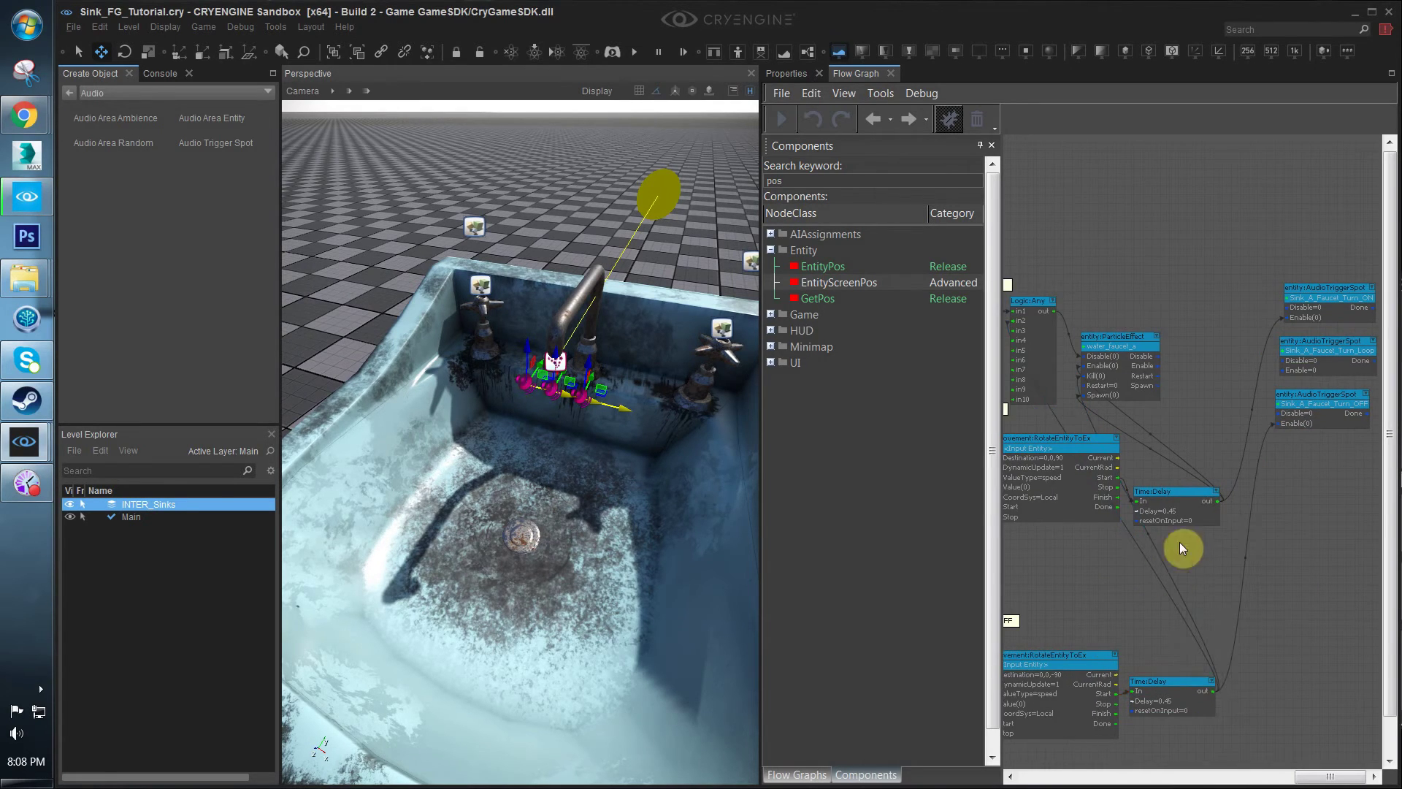
Connect the Done output of Sink_A_Faucet_Turn_ON to the Enable input of the loop audio node
middle_click_drag(1226, 457, 1176, 477)
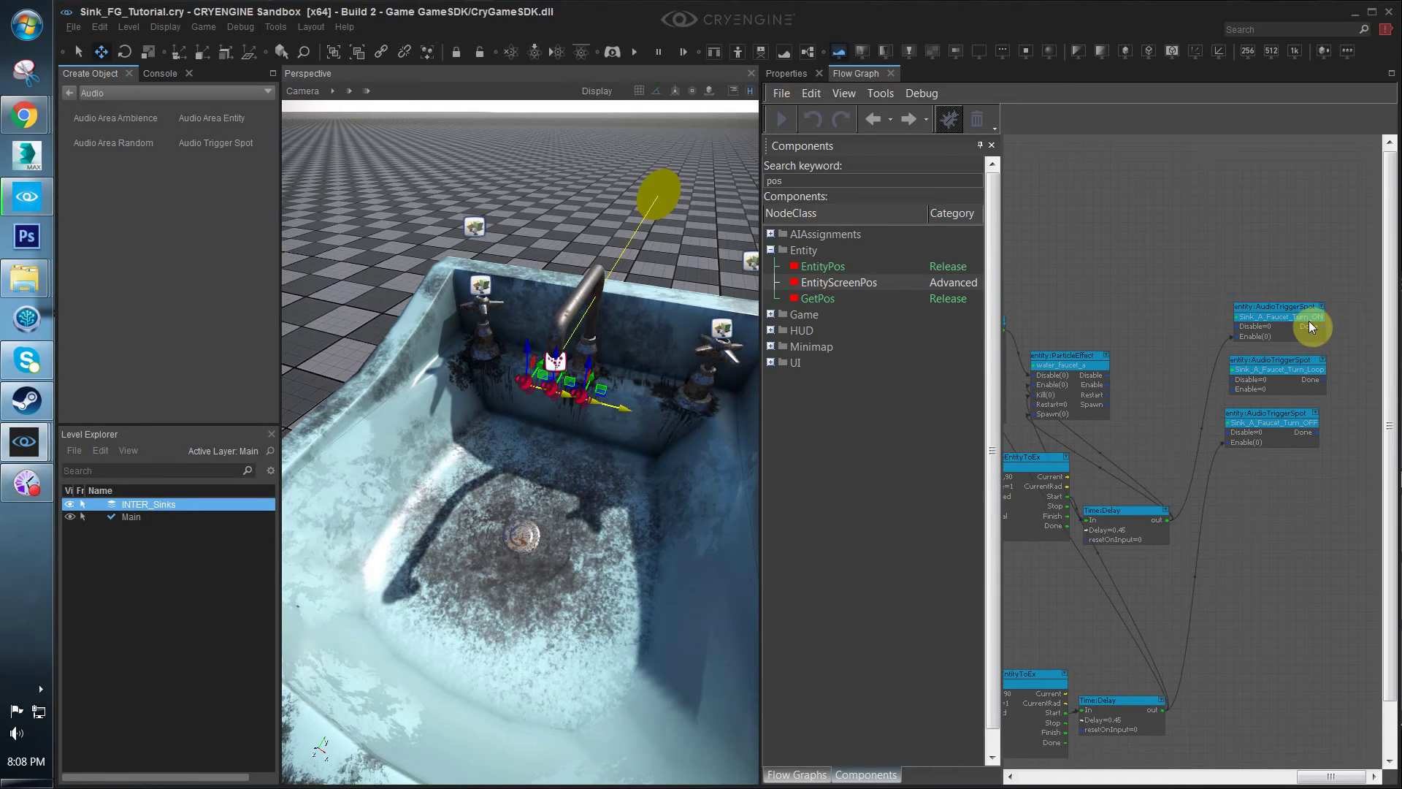
left_click_drag(1308, 330, 1238, 391)
scroll(1304, 371, "up", 2)
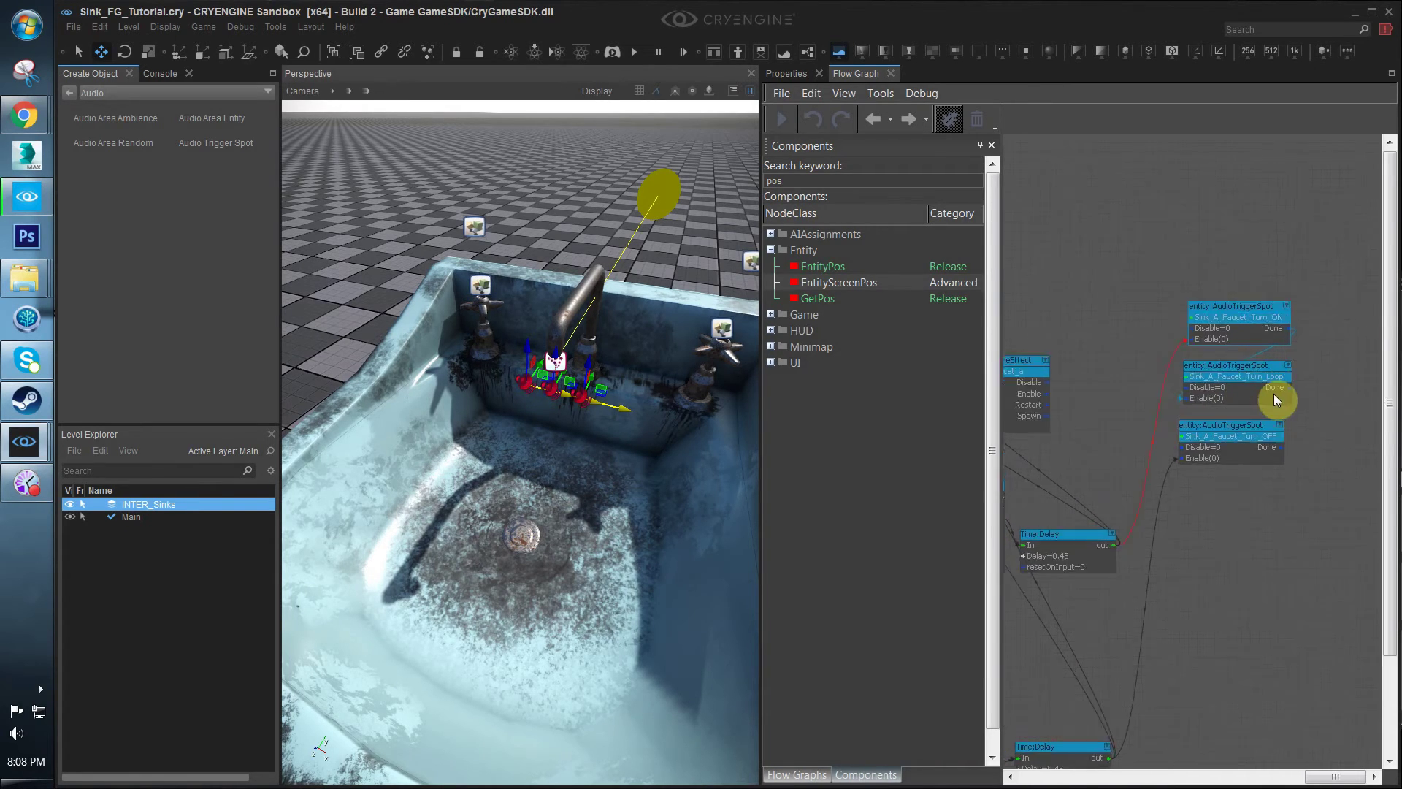
Rename the loop audio spot Sink_A_Faucet_Loop
left_click(1268, 381)
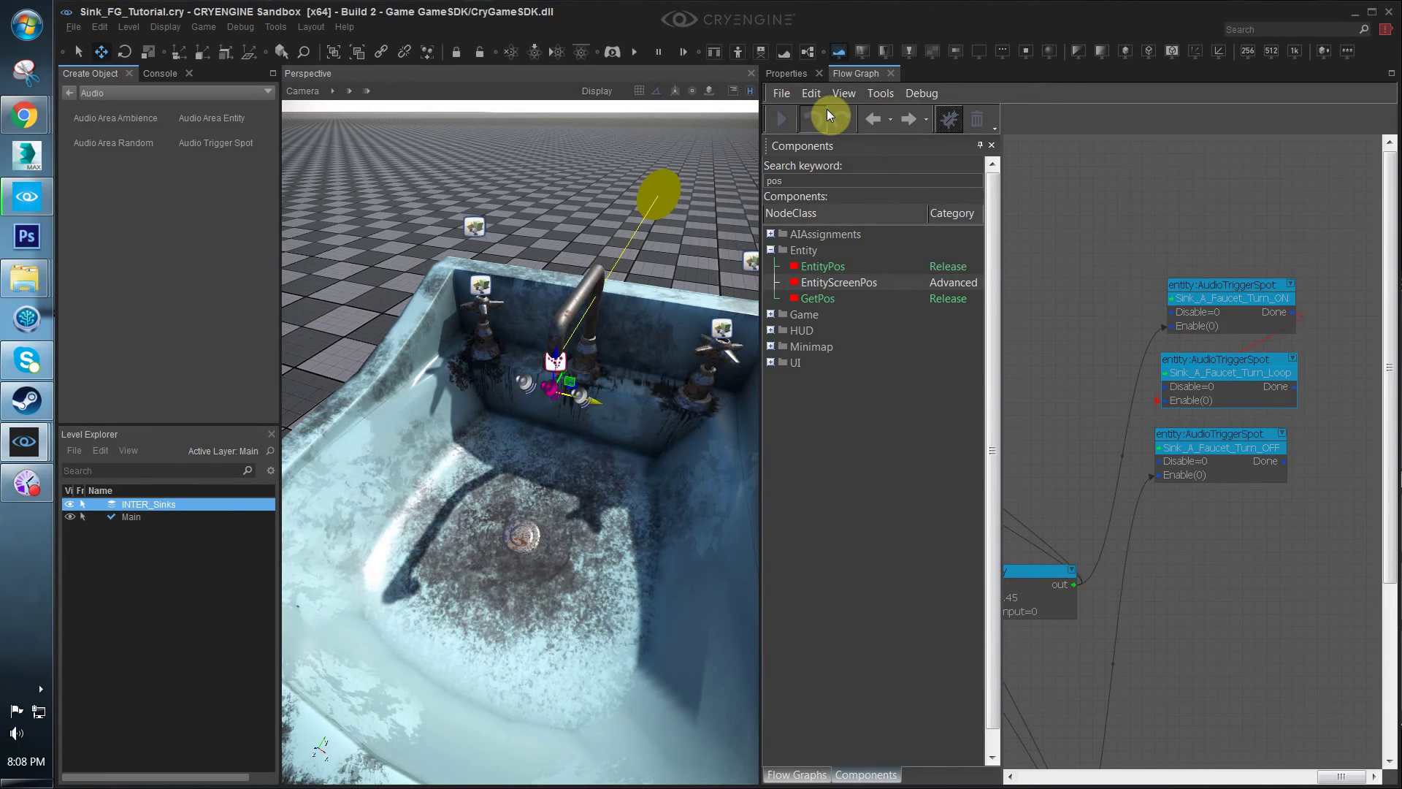
left_click(784, 73)
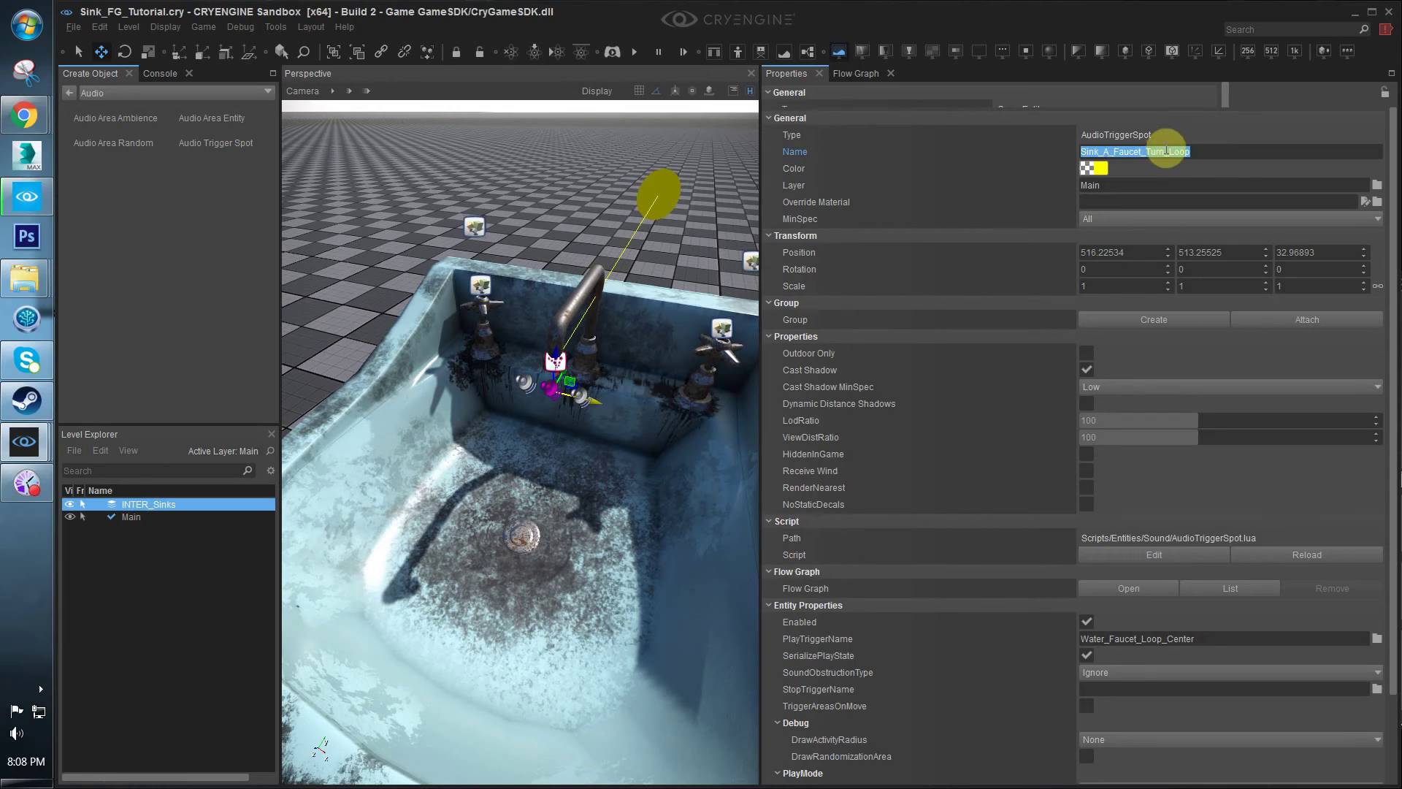
left_click(1186, 167)
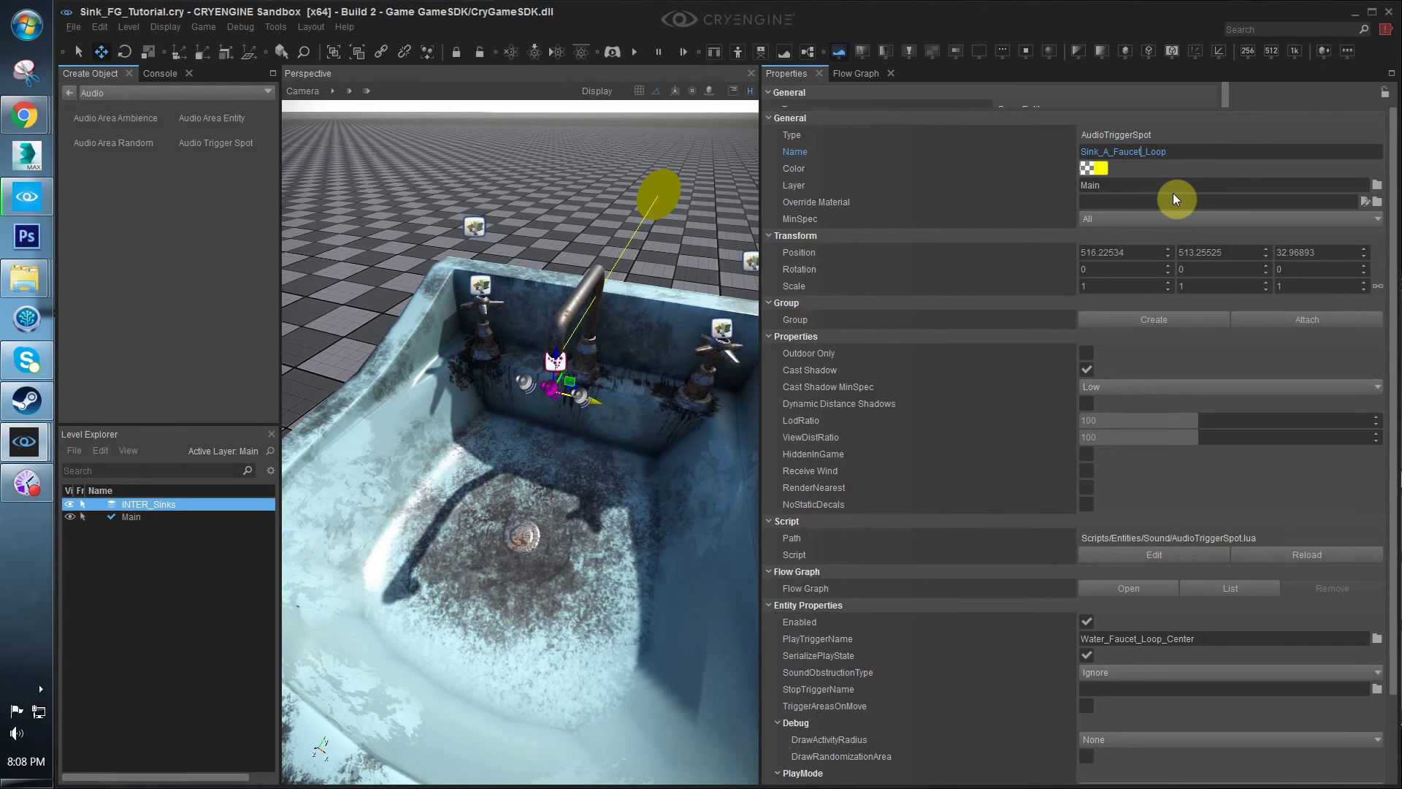
key("Return")
scroll(555, 402, "down", 5)
mouse_move(555, 402)
right_mouse_down()
mouse_move(547, 351)
mouse_move(527, 404)
right_mouse_up()
scroll(527, 404, "up", 3)
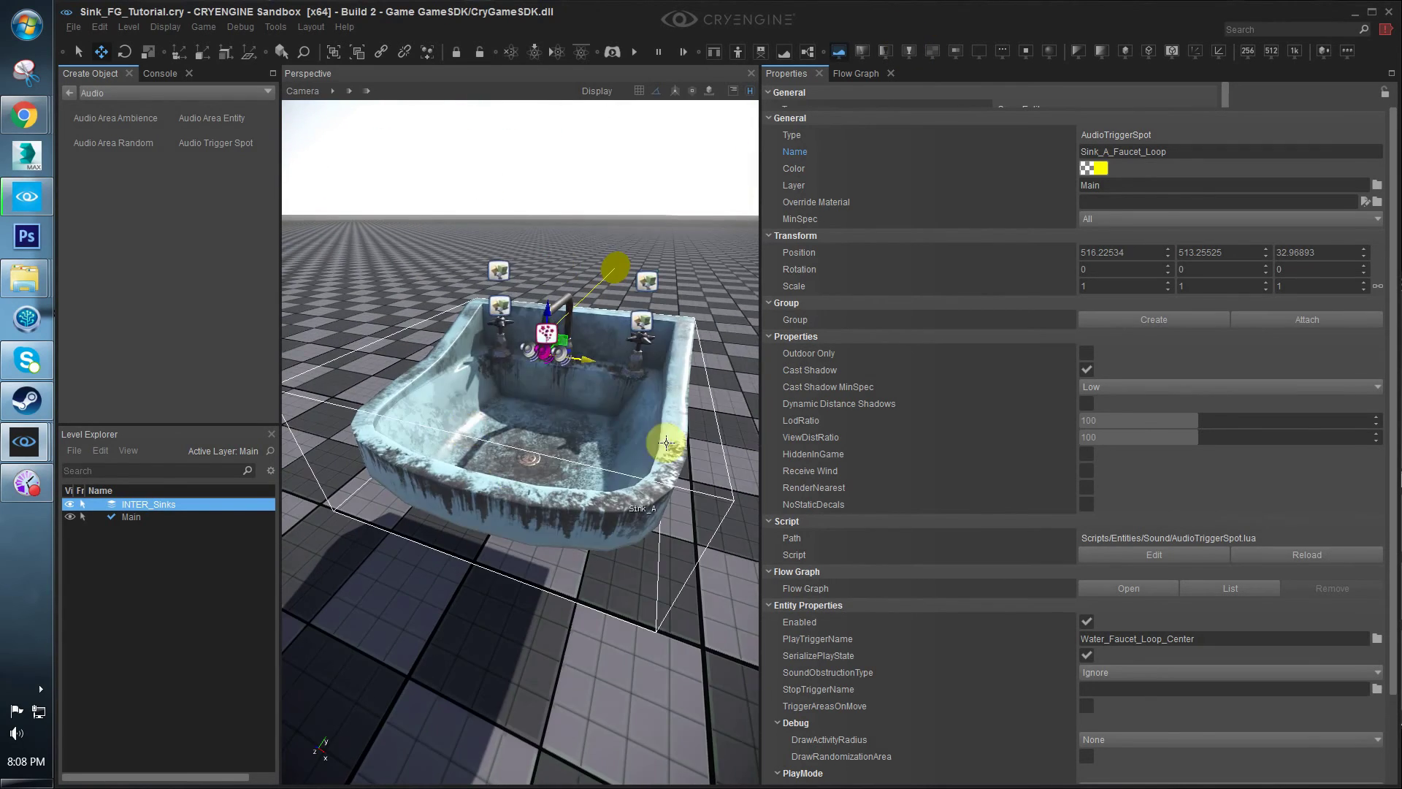
scroll(666, 443, "up", 3)
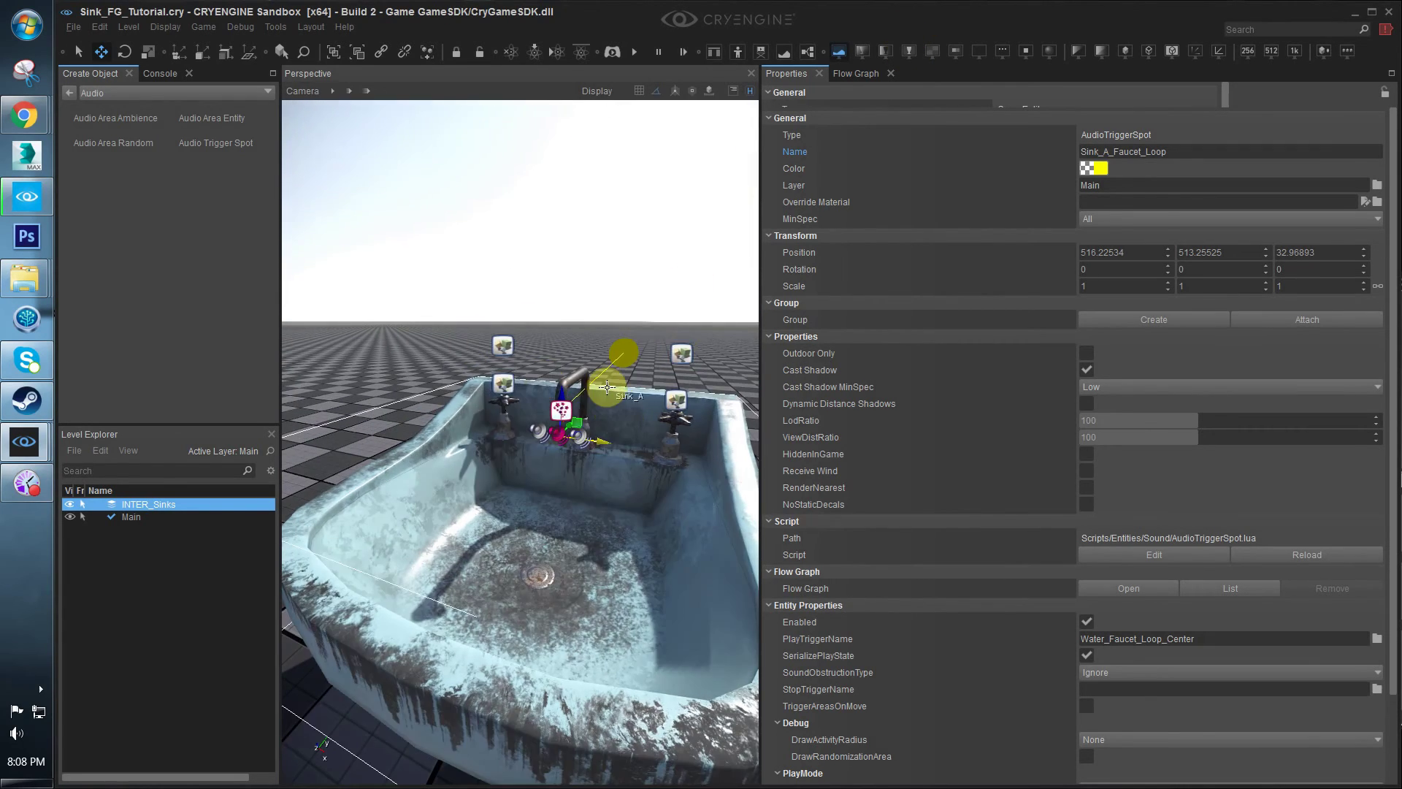
left_click_drag(607, 387, 543, 509)
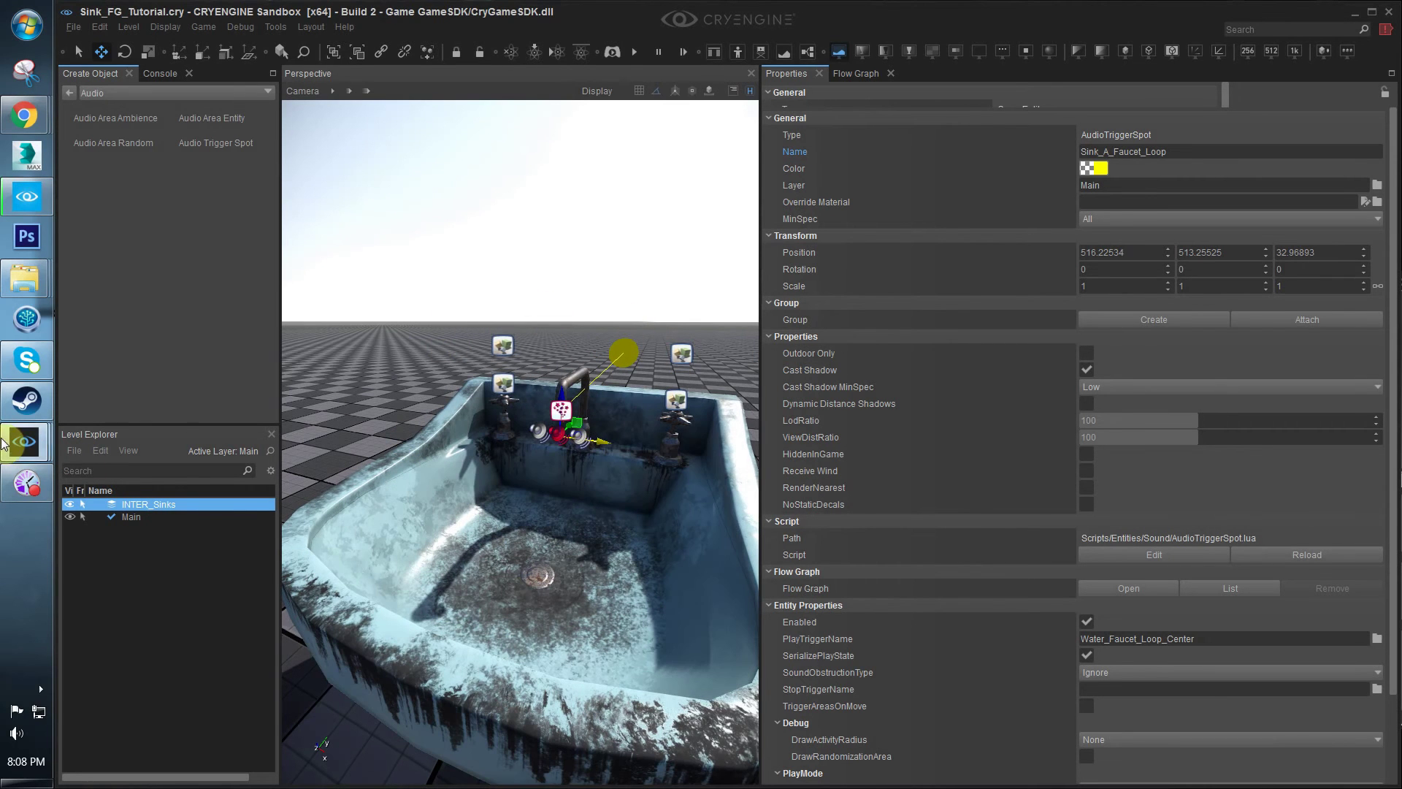
Close the extra Particle Editor window and return to the Sink_FG_Tutorial level
mouse_move(16, 451)
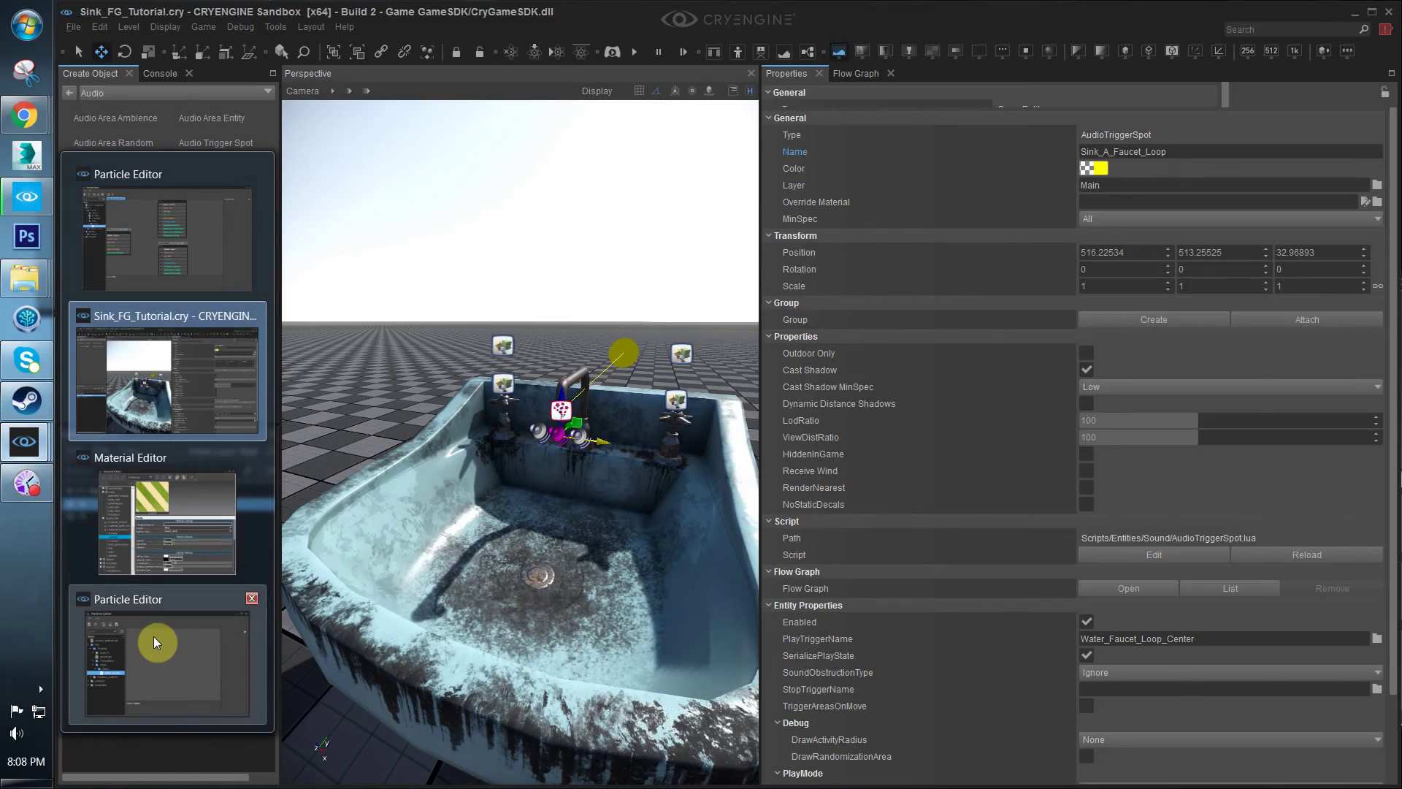
mouse_move(153, 637)
left_click(255, 598)
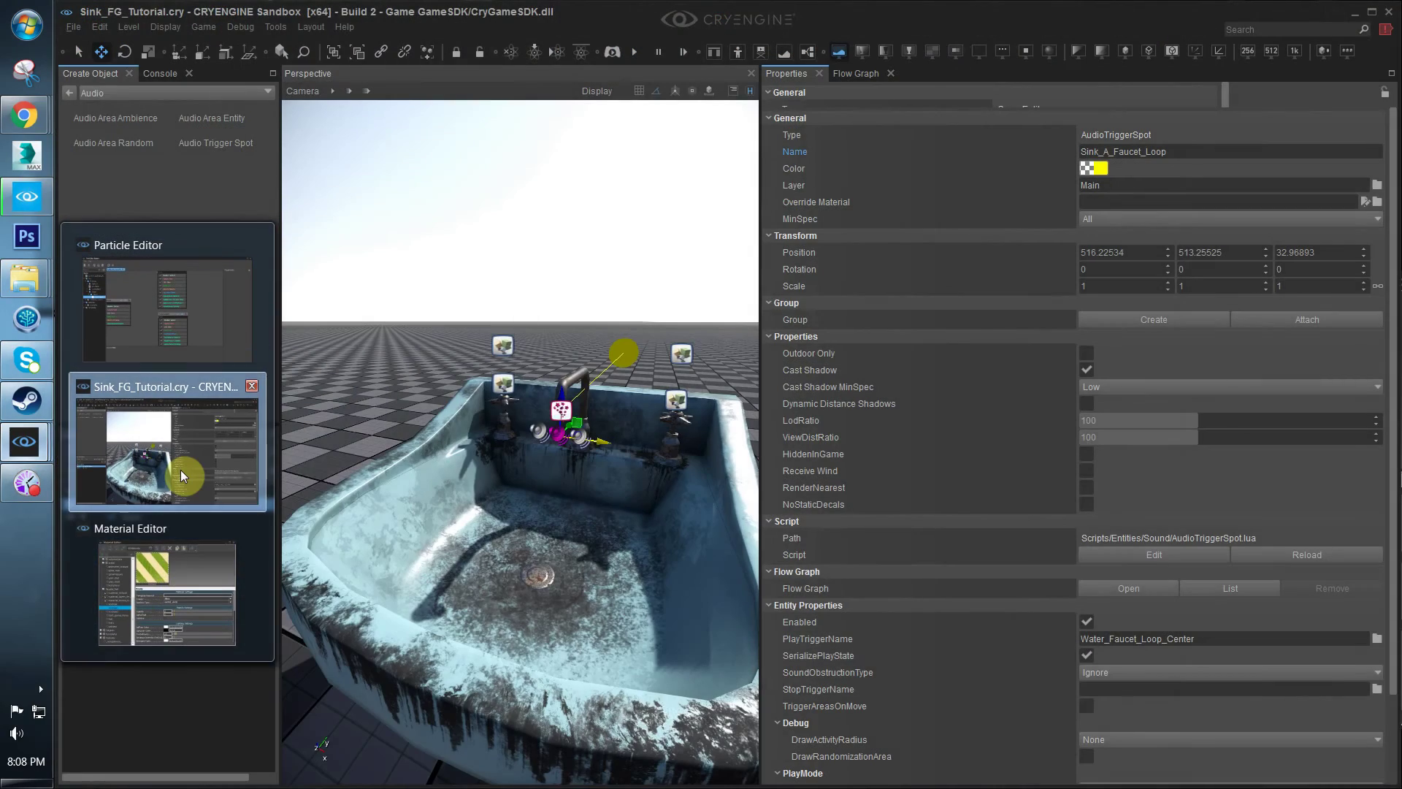
left_click(182, 469)
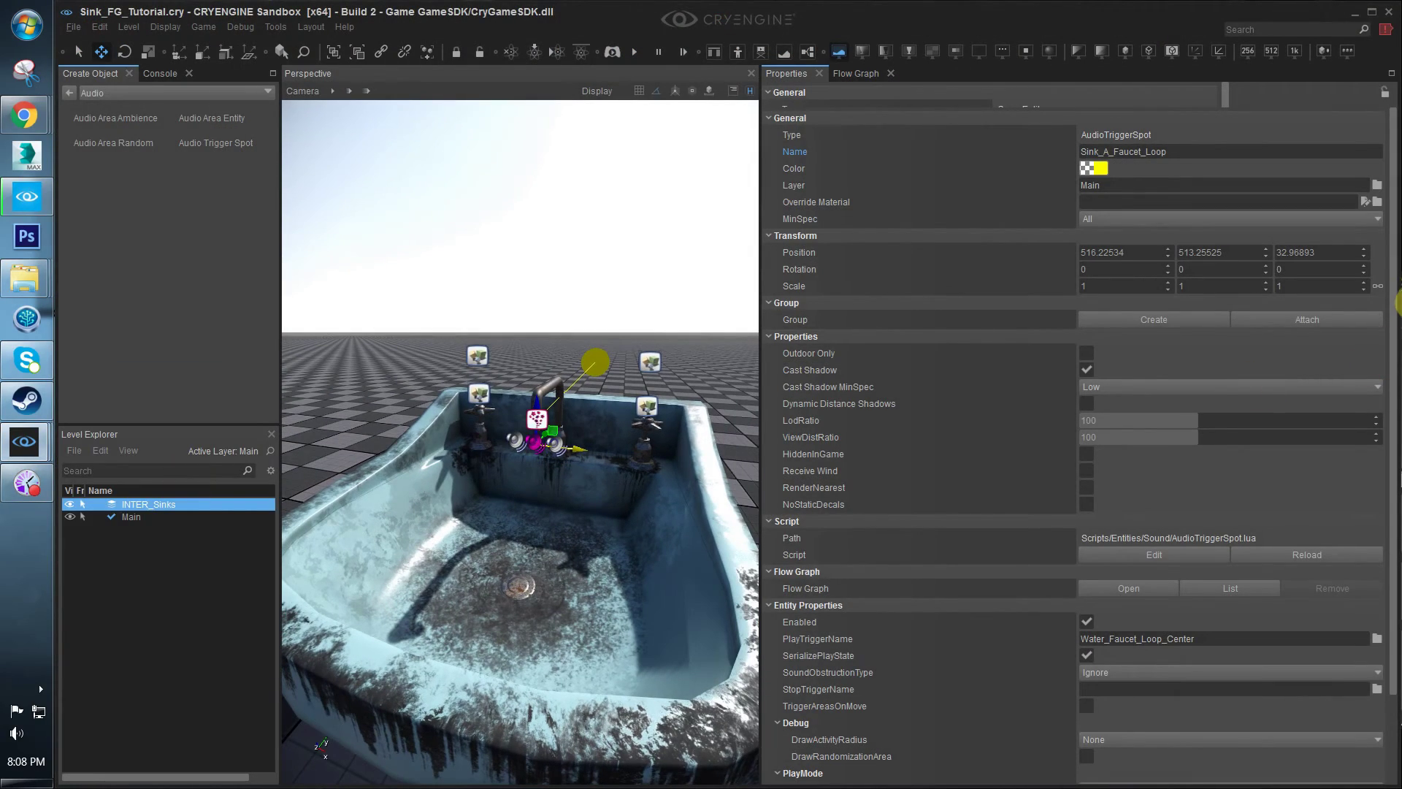
left_click(1401, 319)
left_click_drag(1147, 274, 1401, 212)
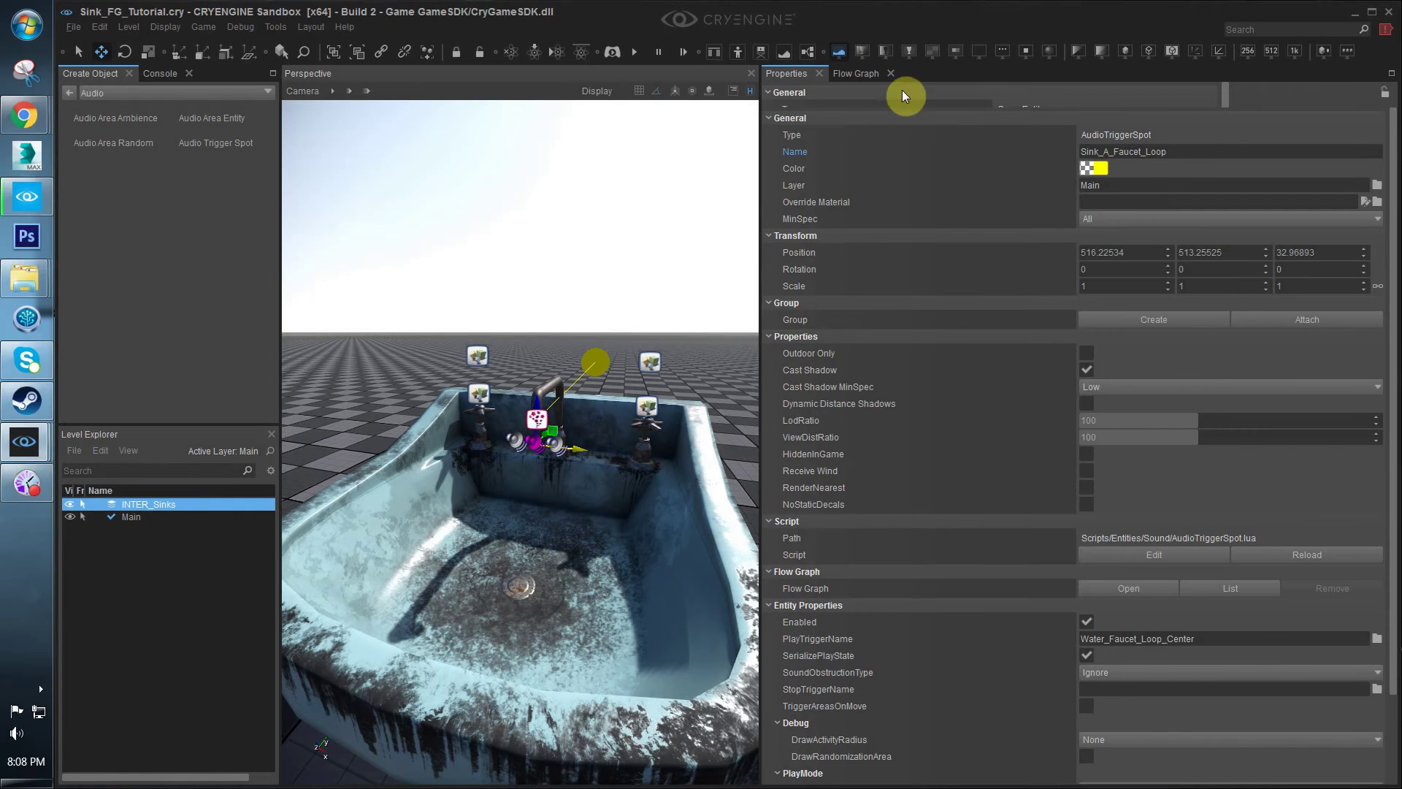
Play the level with the flow graph open, use the left knob to test the faucet on and off sounds, and exit the game
left_click(857, 74)
right_click_drag(1218, 360, 1271, 303)
scroll(1126, 330, "down", 1)
scroll(1206, 288, "down", 2)
right_click_drag(1126, 330, 1174, 301)
left_click(947, 119)
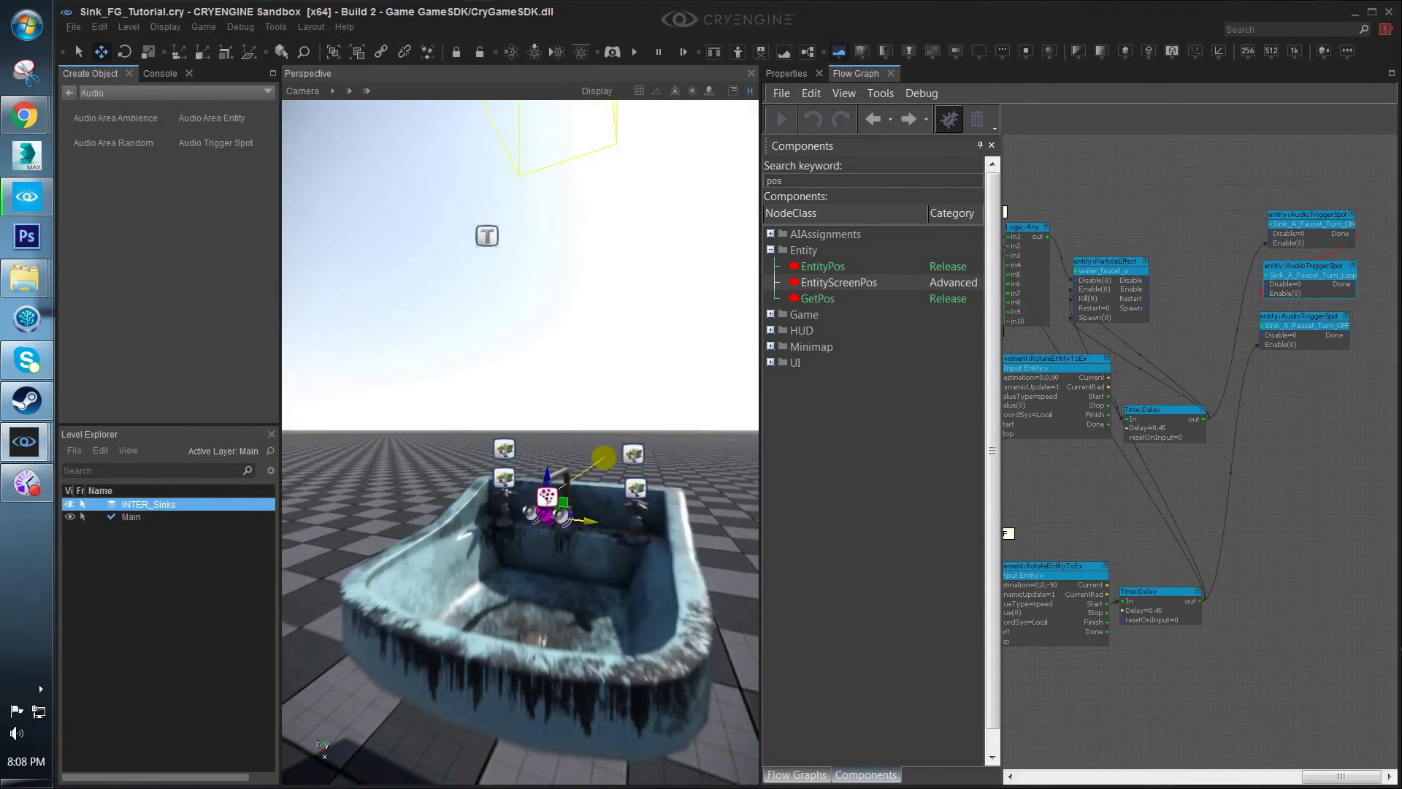
key("w")
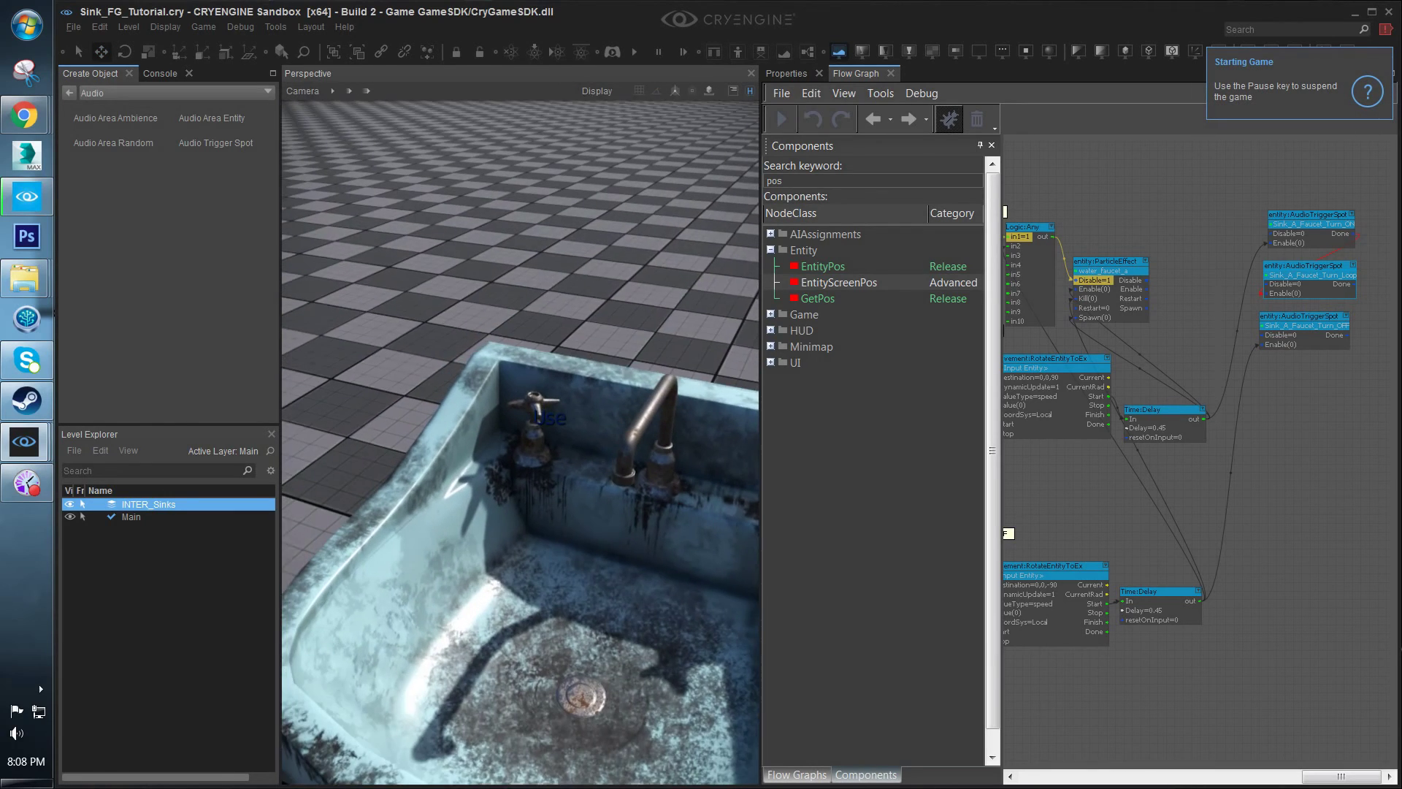
key("f")
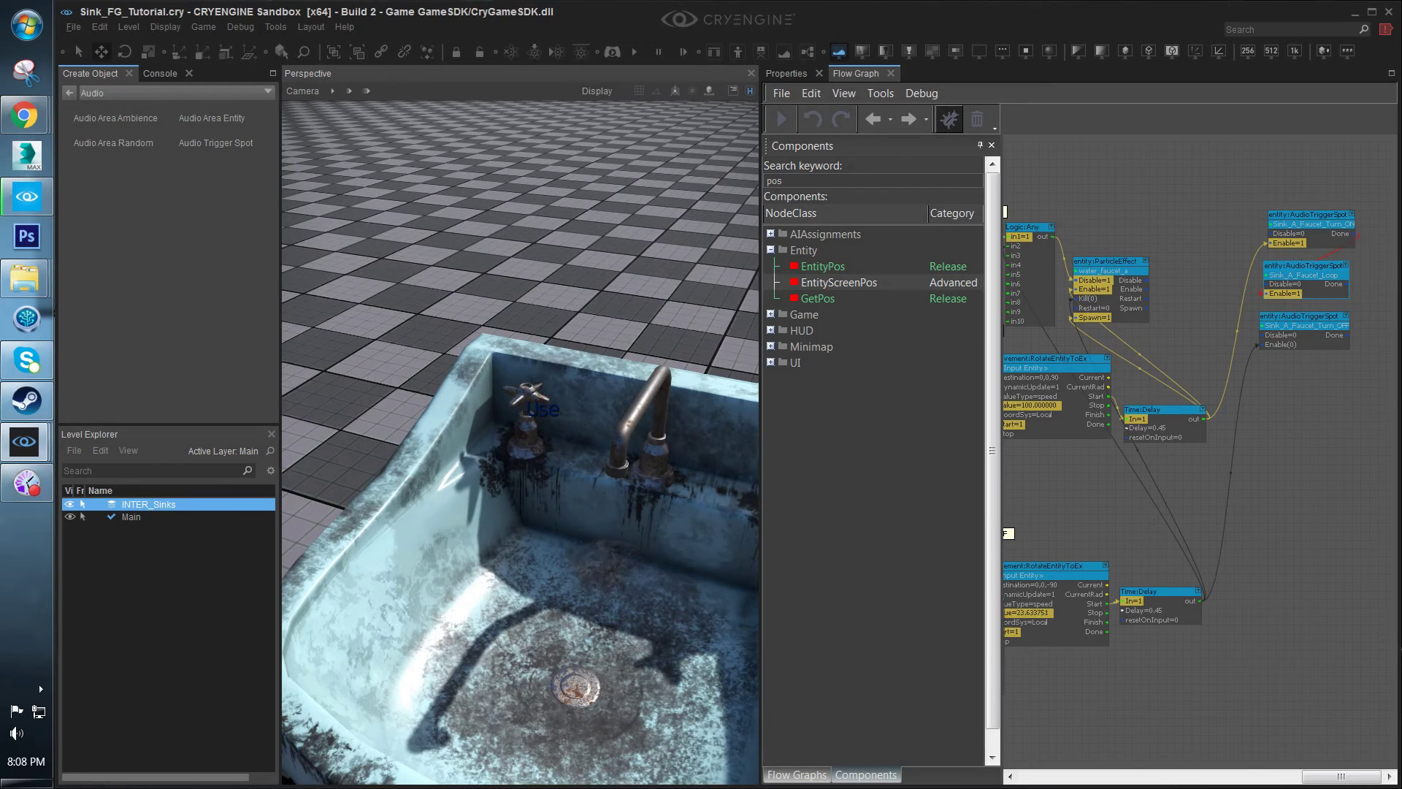
key("s")
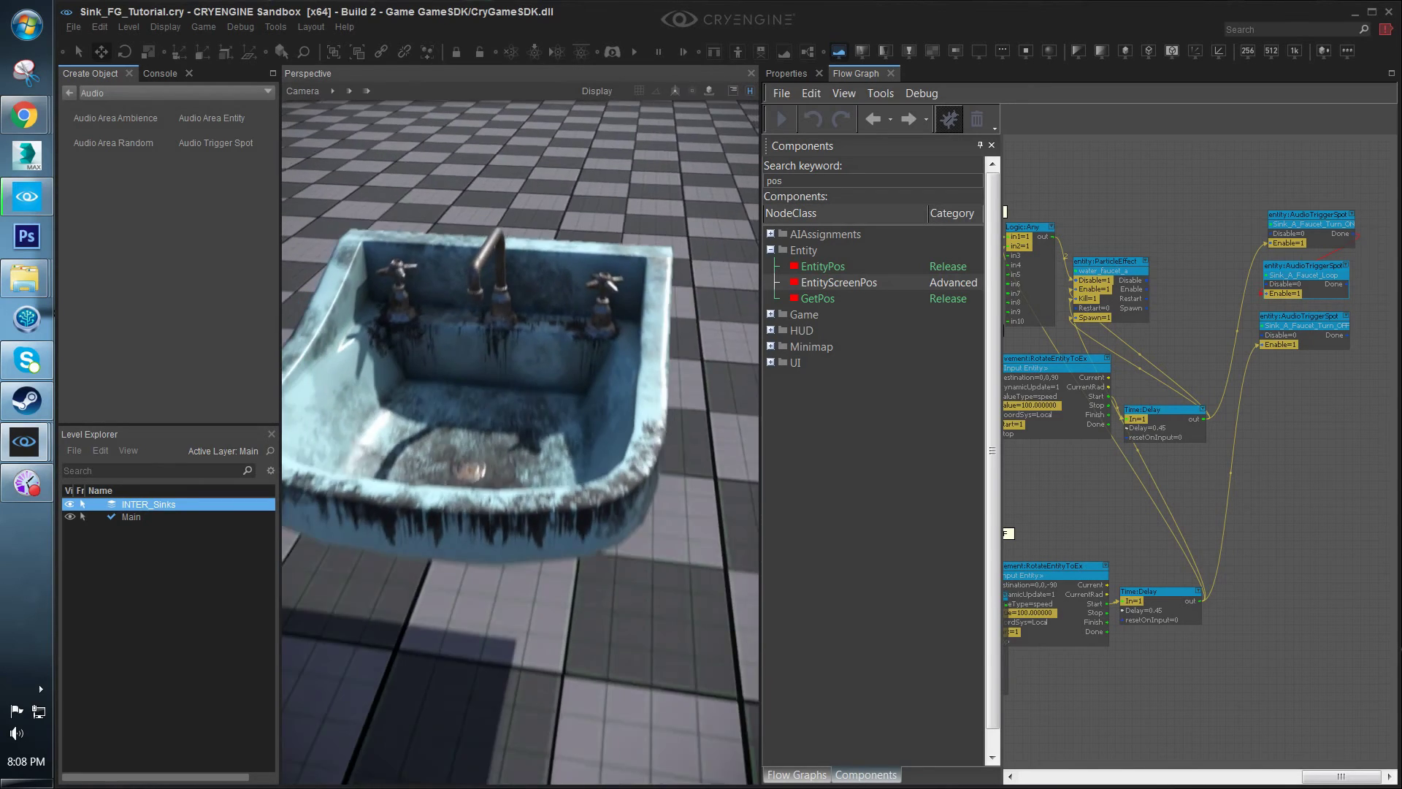
key("w")
key("Escape")
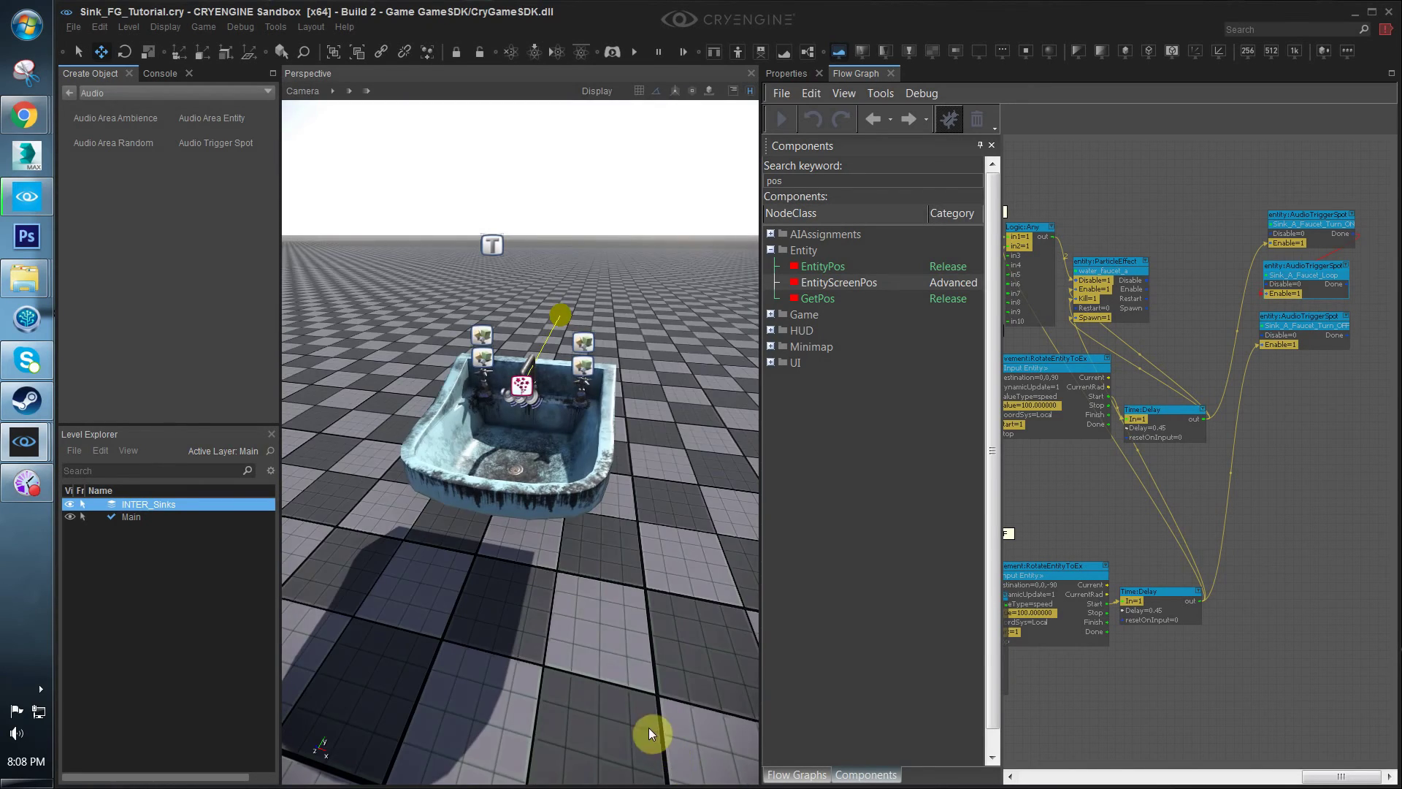
Clear the debug values left on the flow graph nodes after the test run
right_click_drag(648, 727, 678, 406)
scroll(678, 406, "up", 2)
scroll(677, 406, "down", 2)
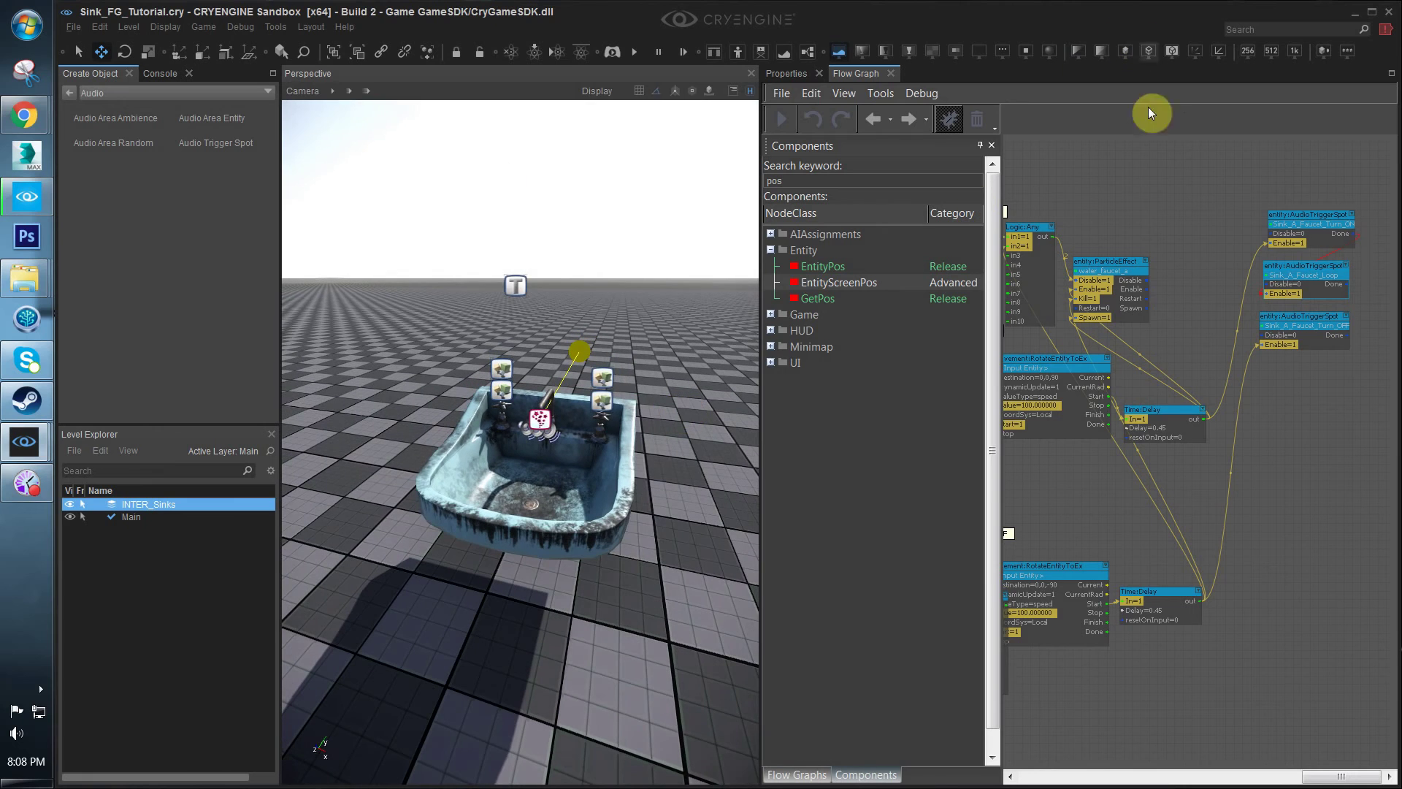
left_click(984, 123)
scroll(1231, 522, "down", 5)
right_click_drag(1158, 526, 1207, 506)
scroll(1164, 538, "up", 3)
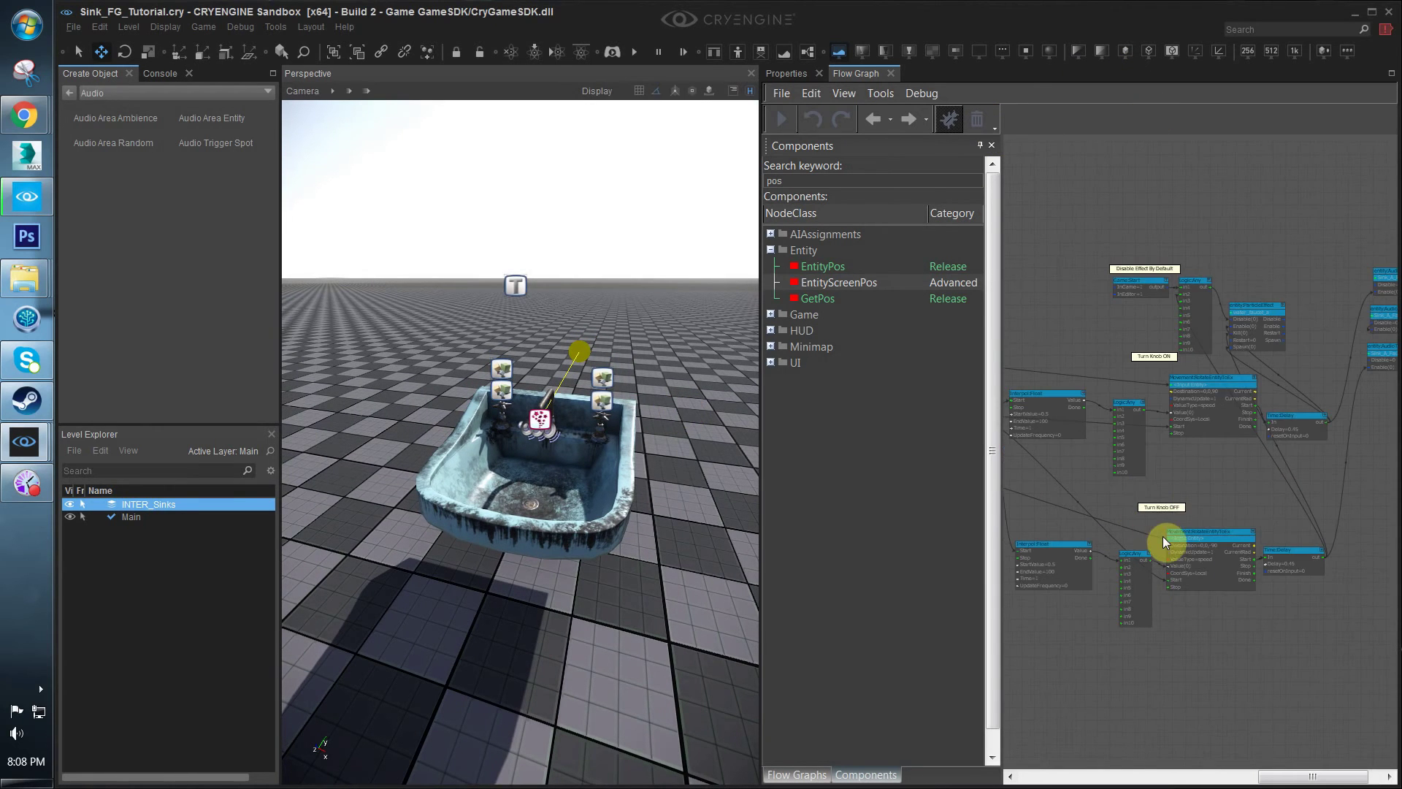
Look over the sink in the level, examining its knobs, spigot and the attached faucet audio spots
scroll(1176, 475, "down", 2)
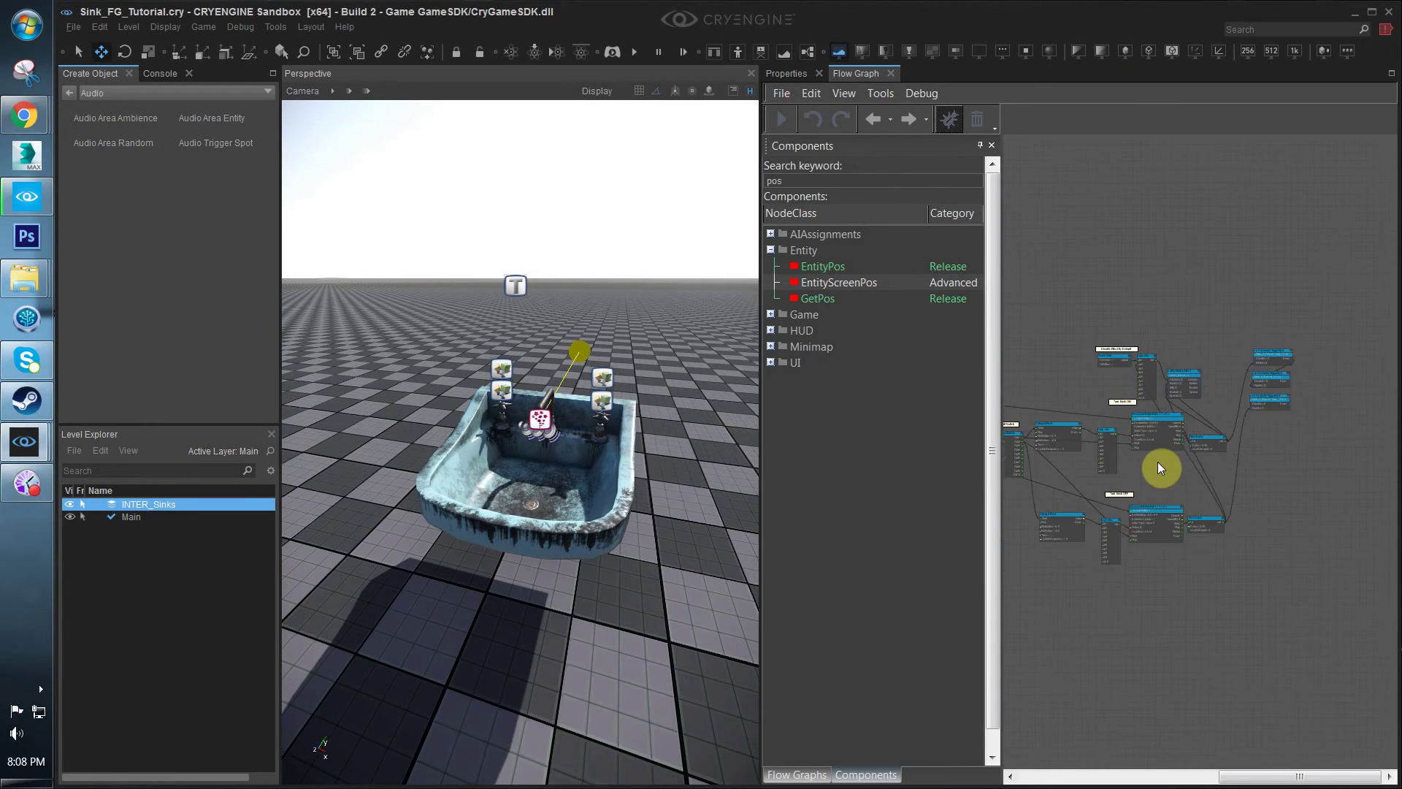
left_click(577, 463)
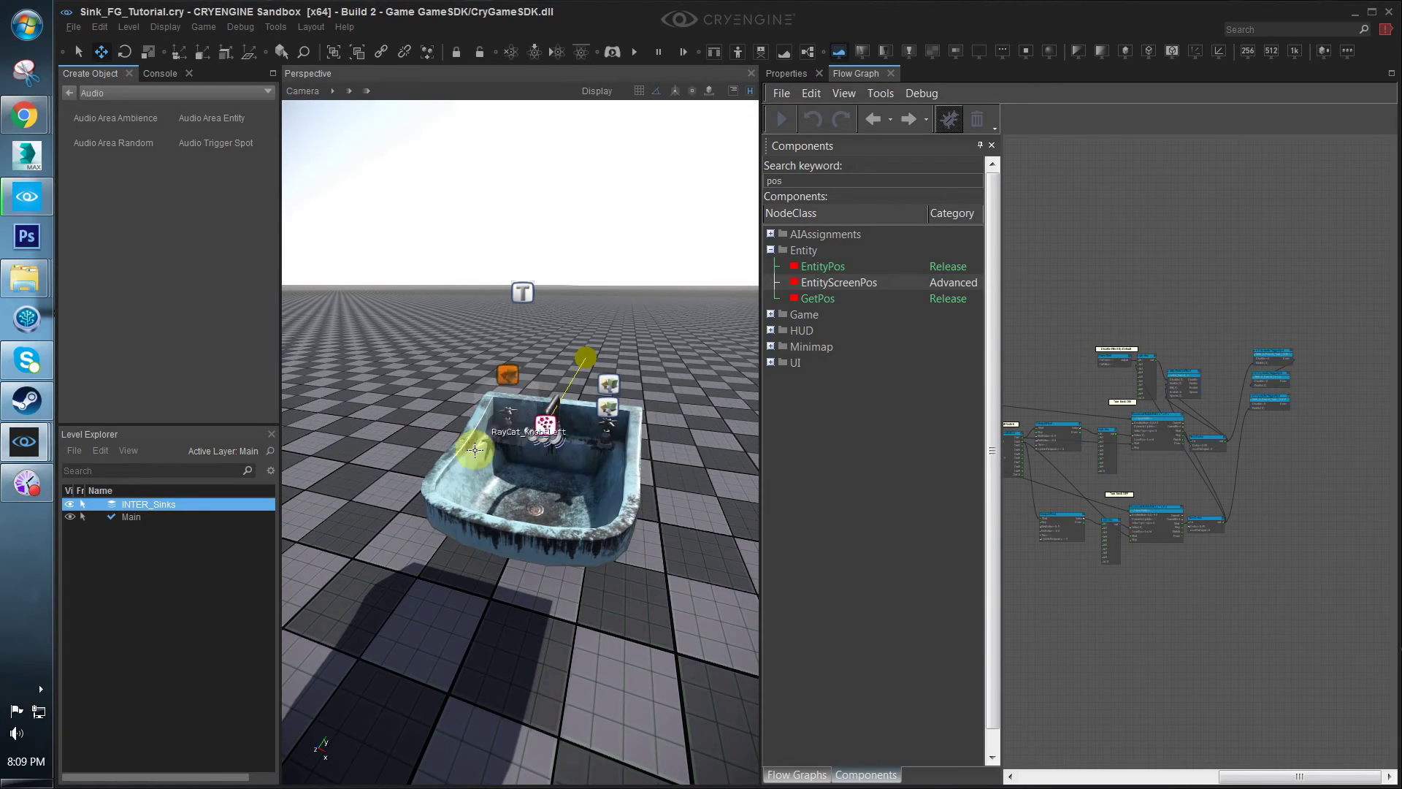
scroll(493, 436, "up", 4)
scroll(582, 324, "down", 3)
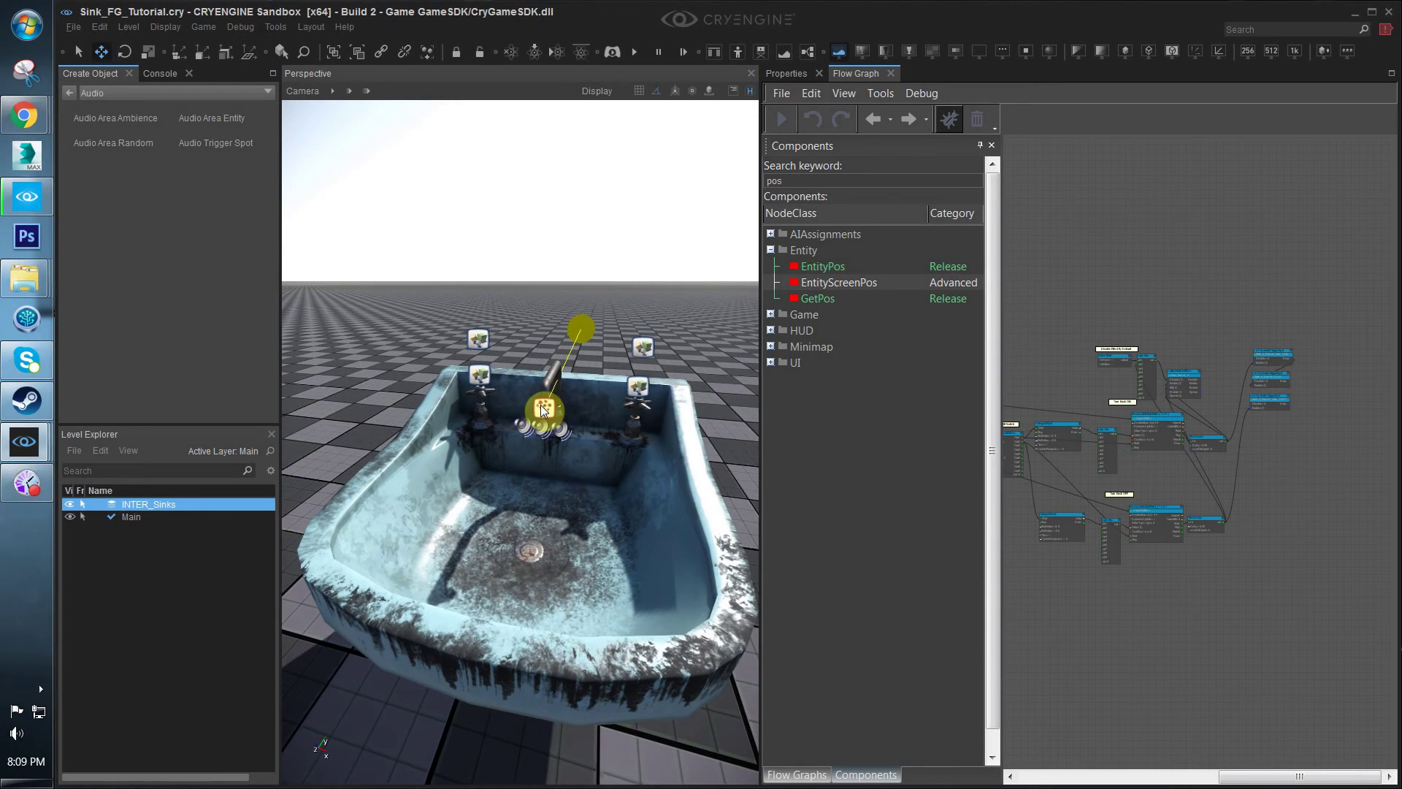
left_click(580, 341)
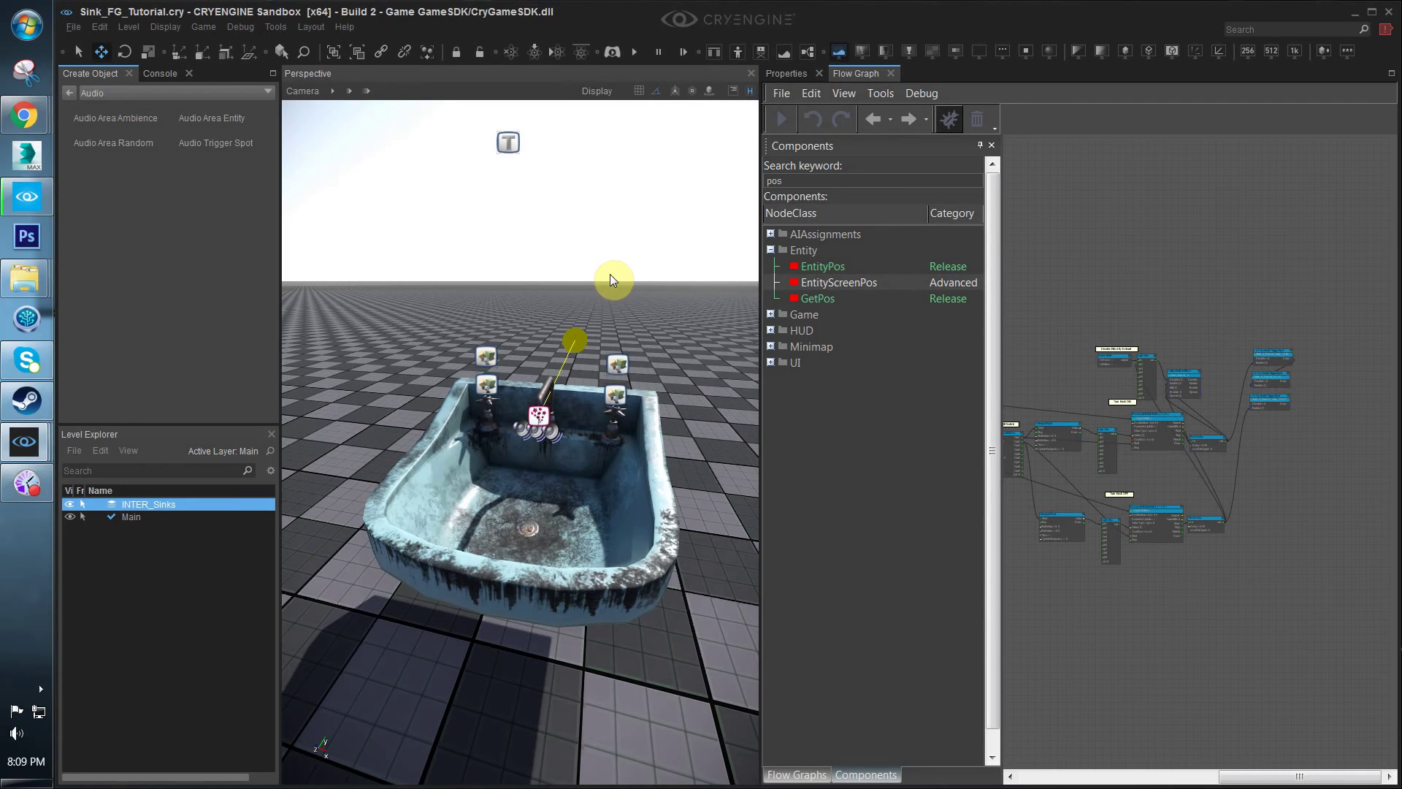
left_click(642, 448)
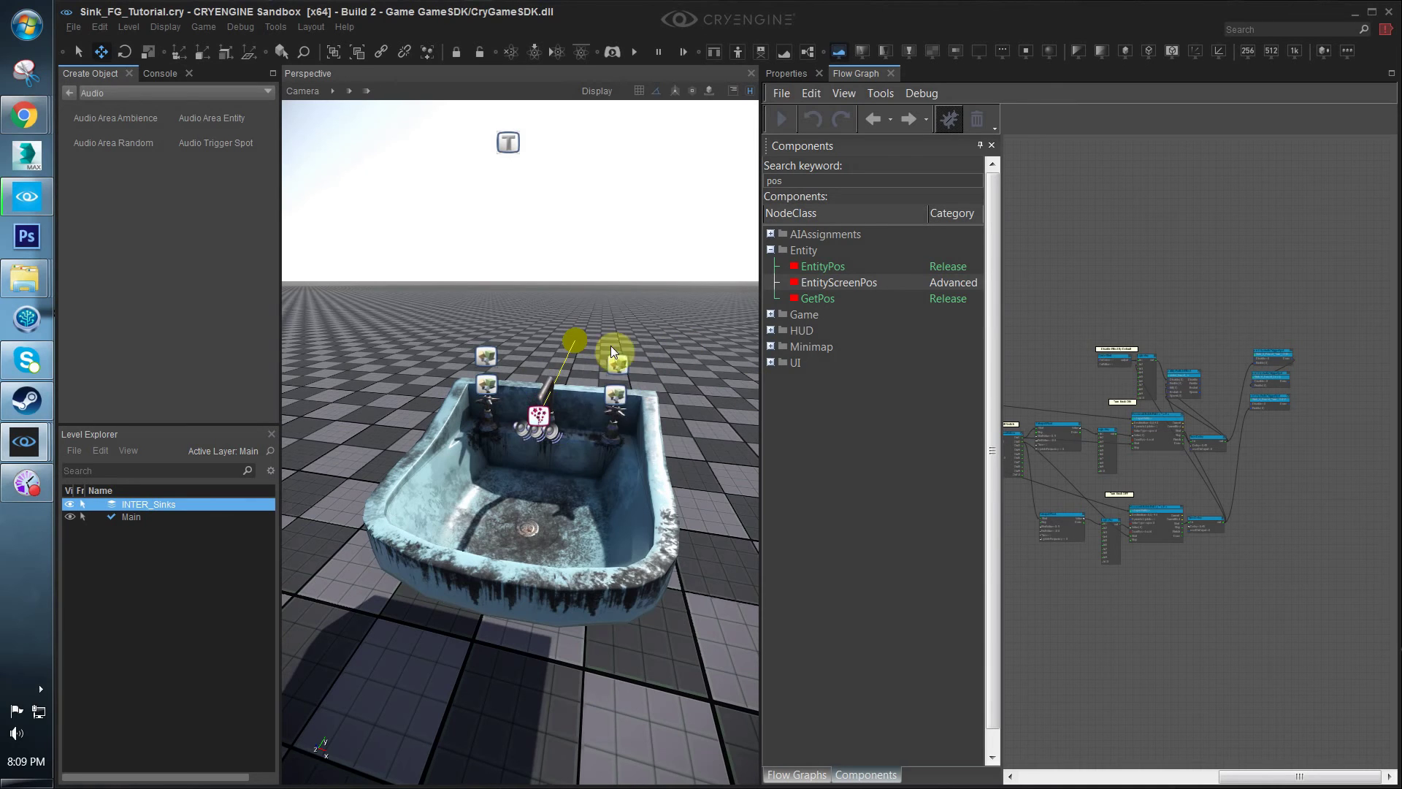
left_click(499, 447)
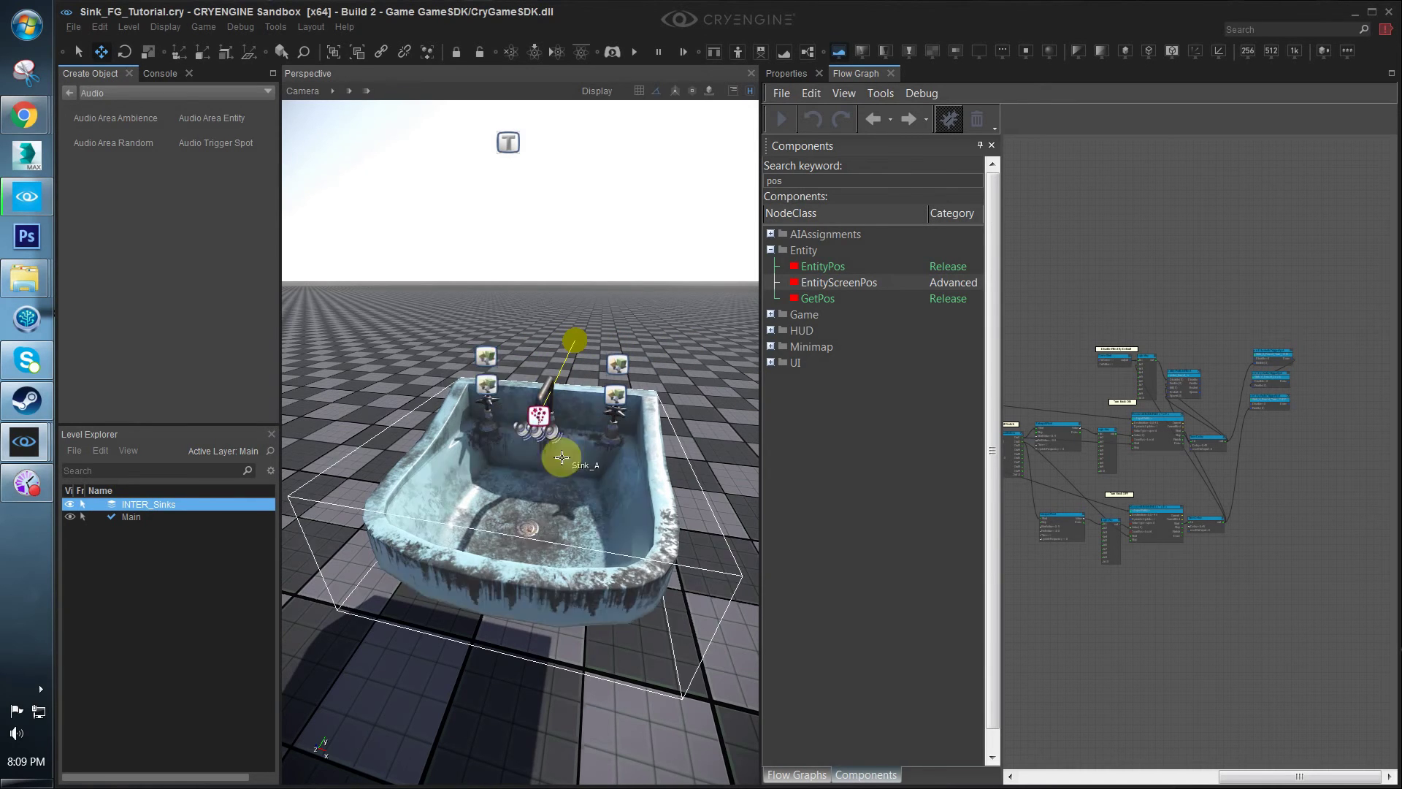
left_click(543, 424)
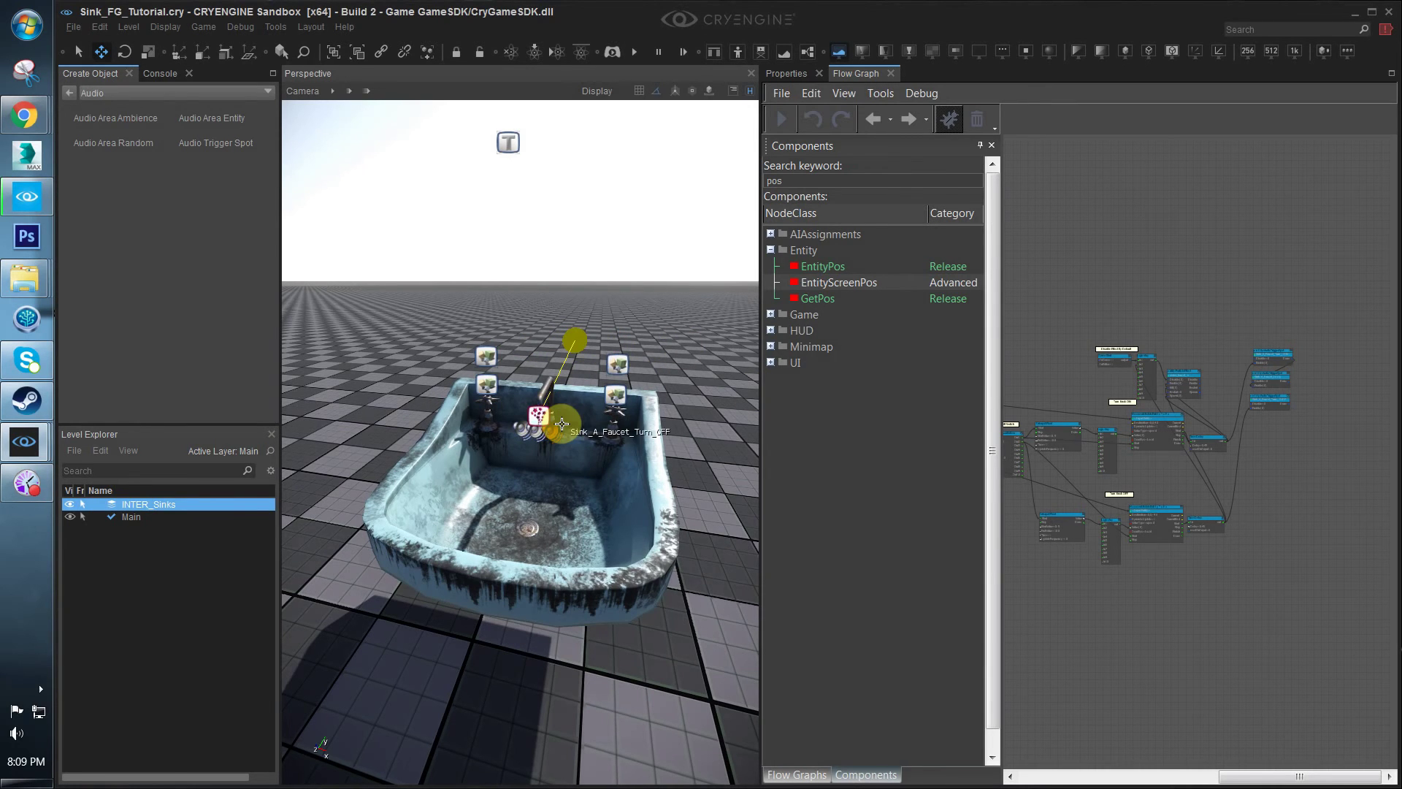
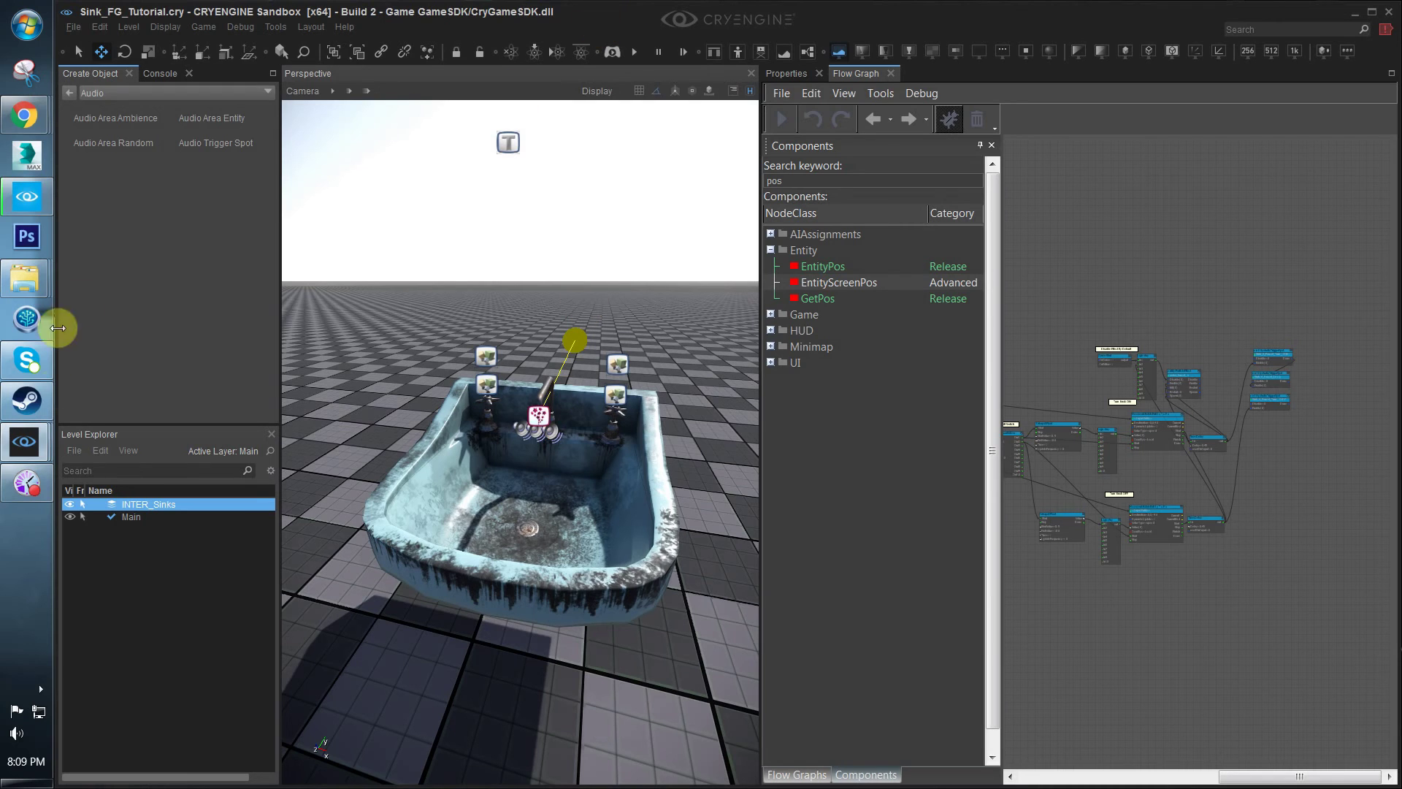
Bring up the Particle Editor with water_faucet_a.pfx and examine the first component's Appearance: Material settings
left_click(24, 441)
left_click(229, 303)
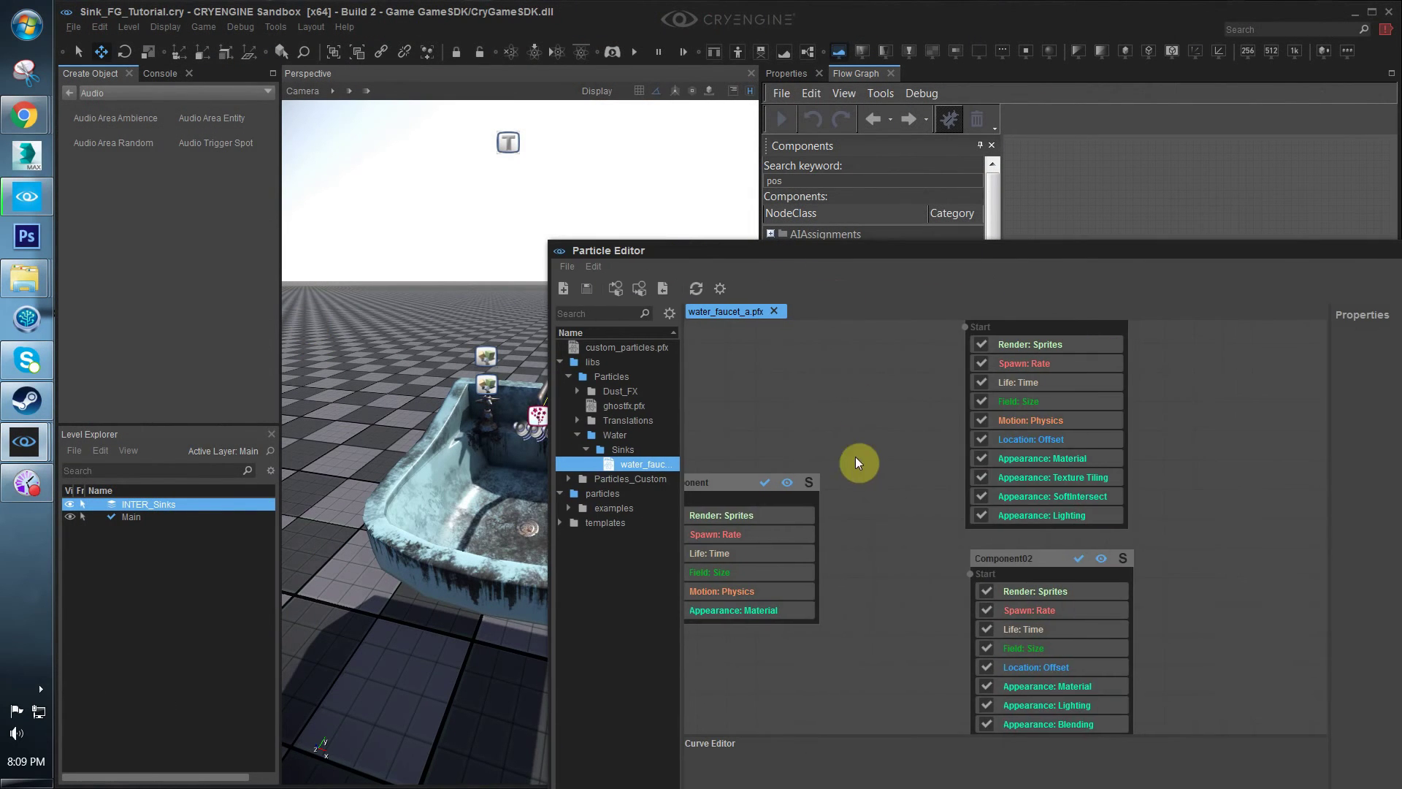
left_click(868, 523)
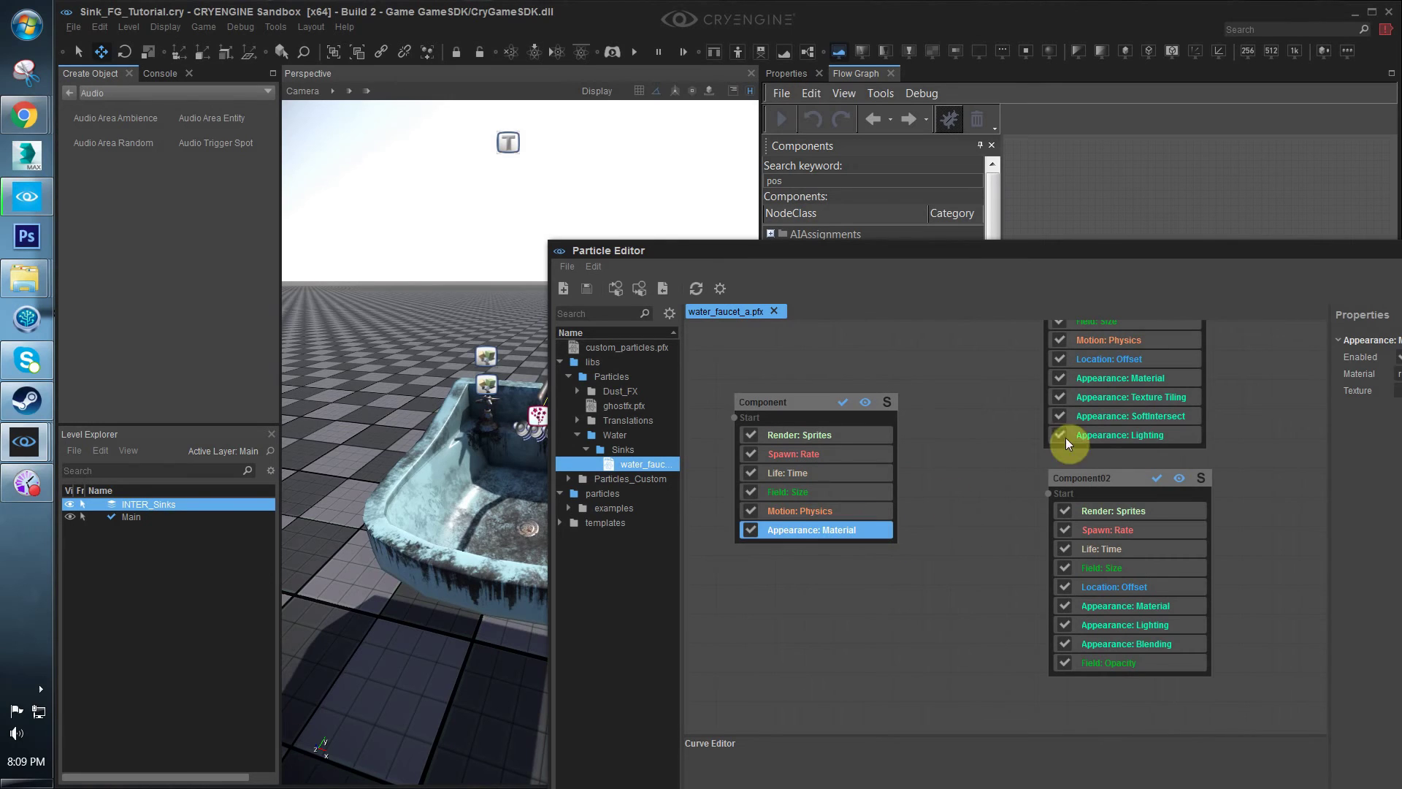
left_click_drag(1254, 249, 1037, 238)
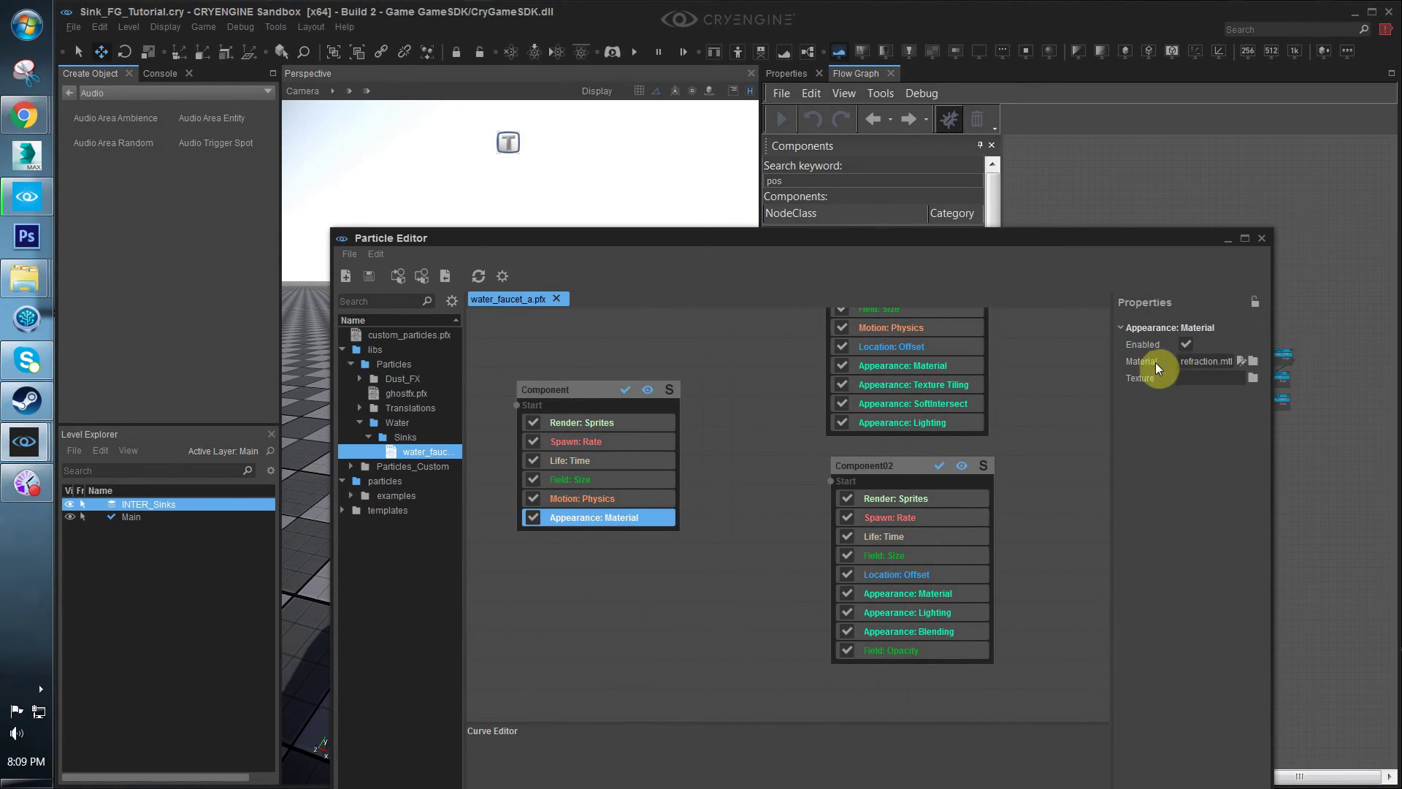
Examine the Appearance: Material textures of Component02 and Component01 in the faucet effect, and close the Particle Editor
left_click(913, 466)
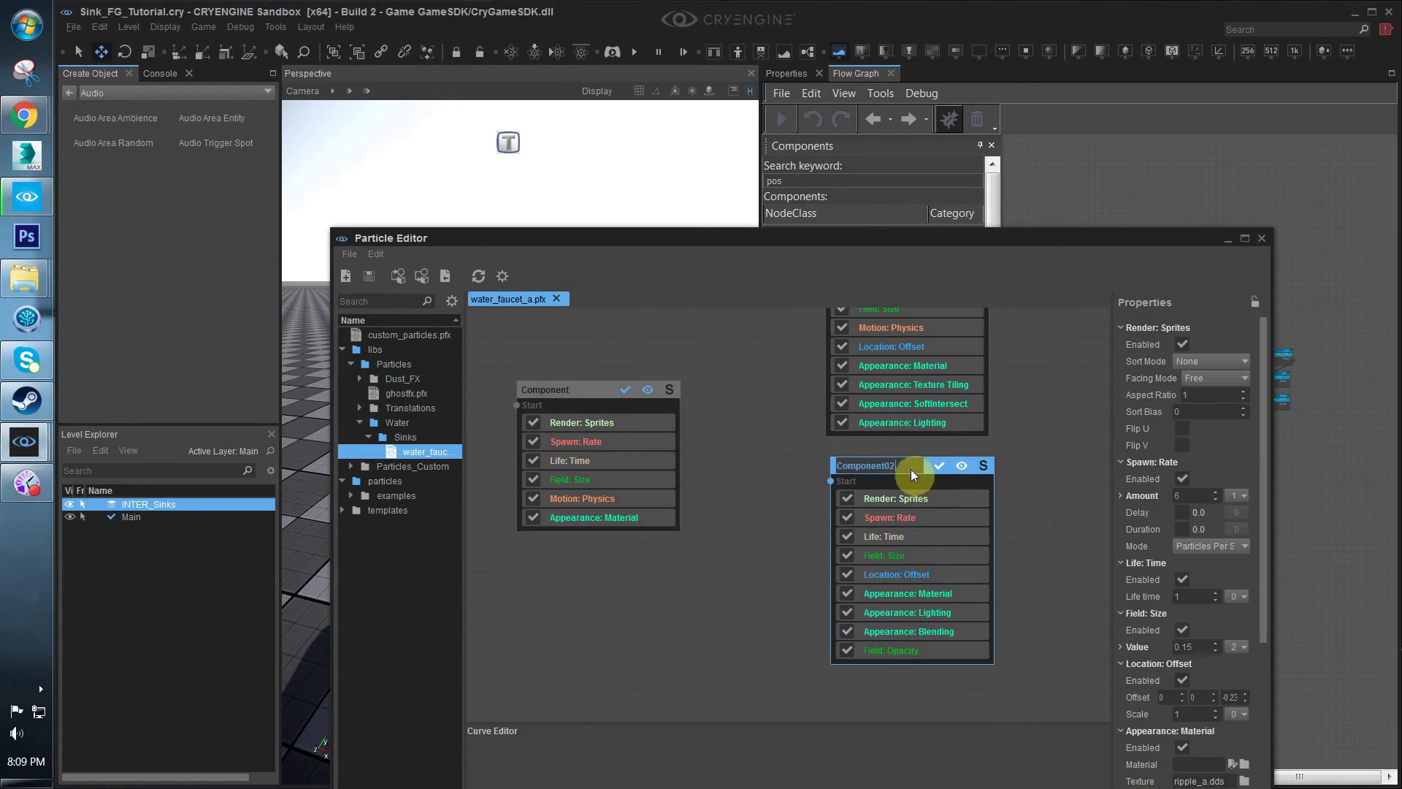
left_click(937, 629)
left_click(926, 593)
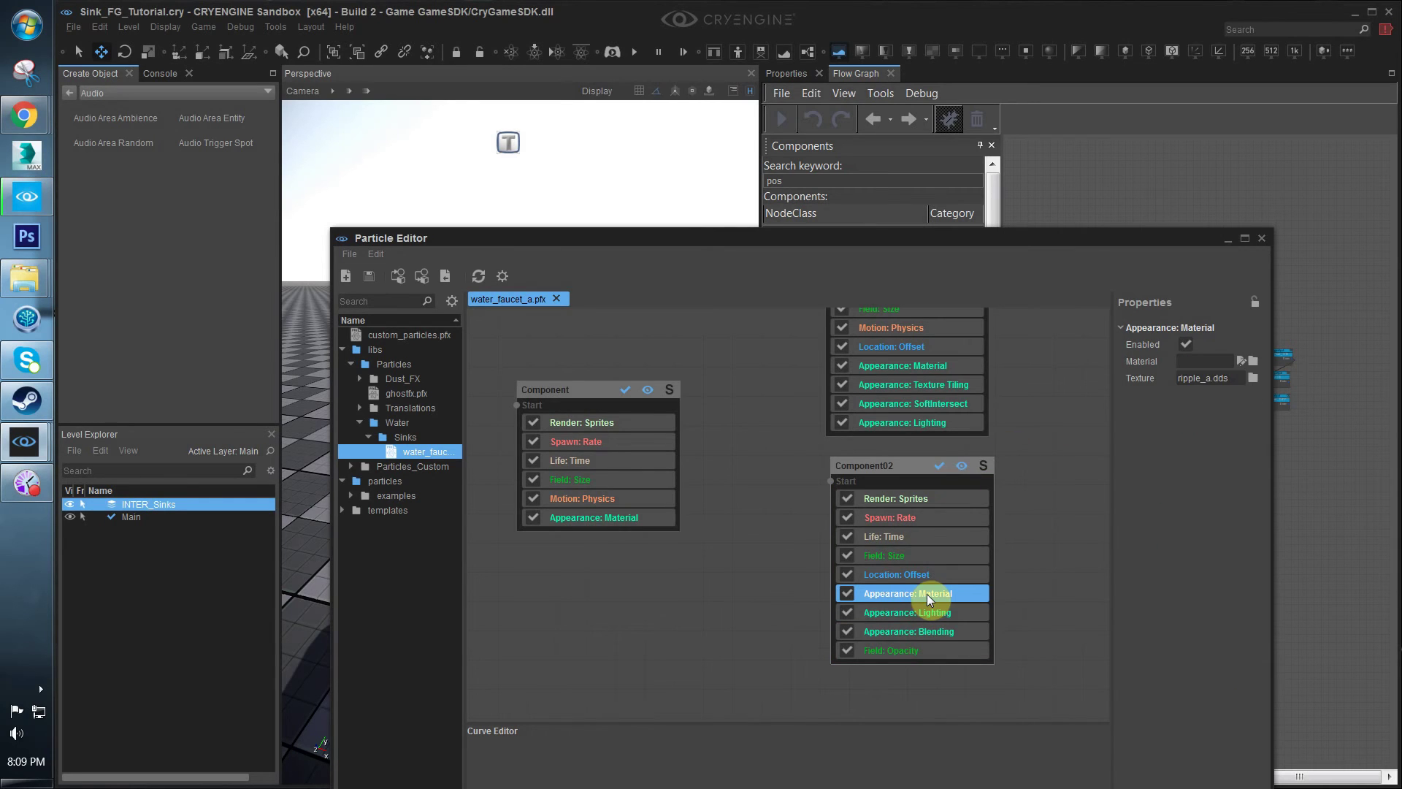
left_click(983, 434)
middle_click_drag(998, 309, 1000, 438)
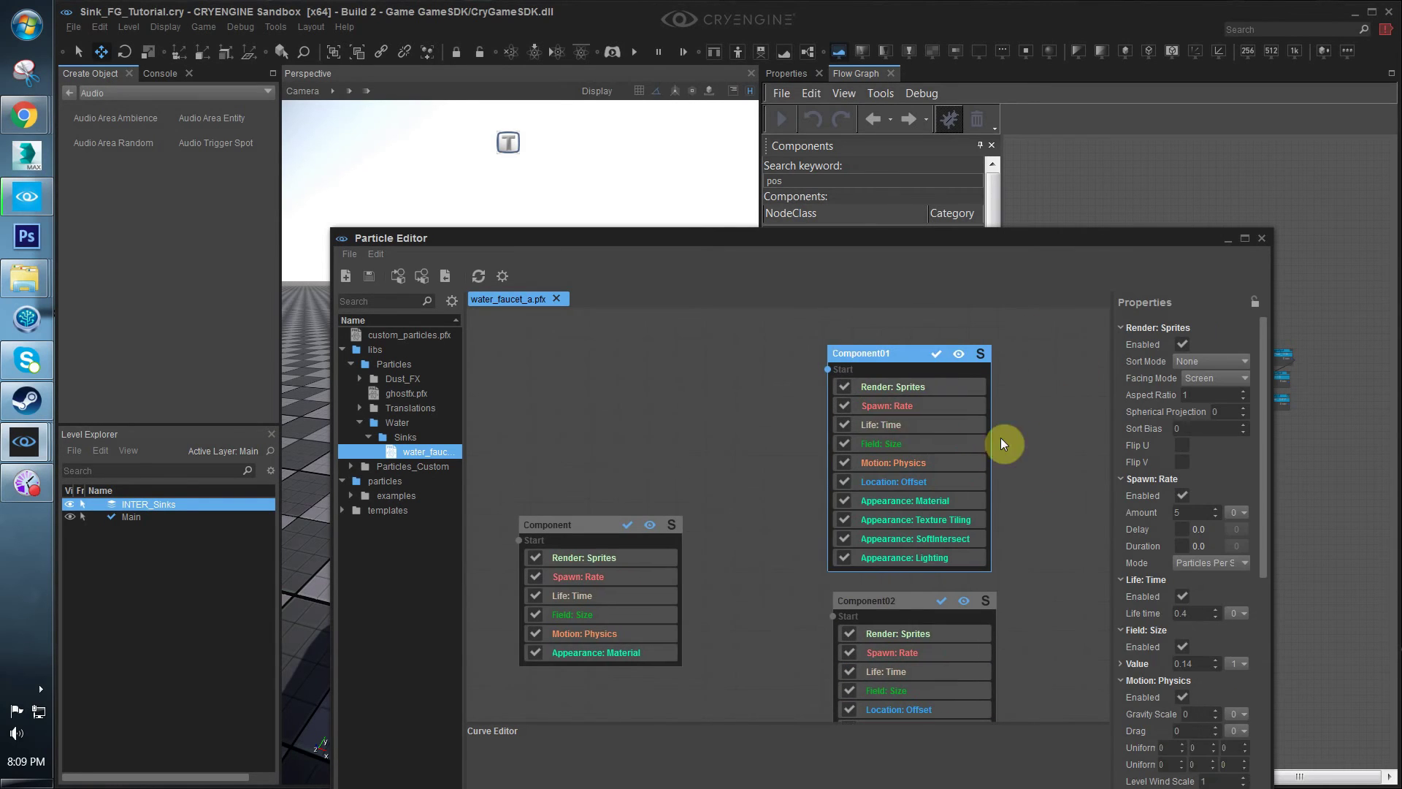
left_click(913, 556)
left_click(905, 501)
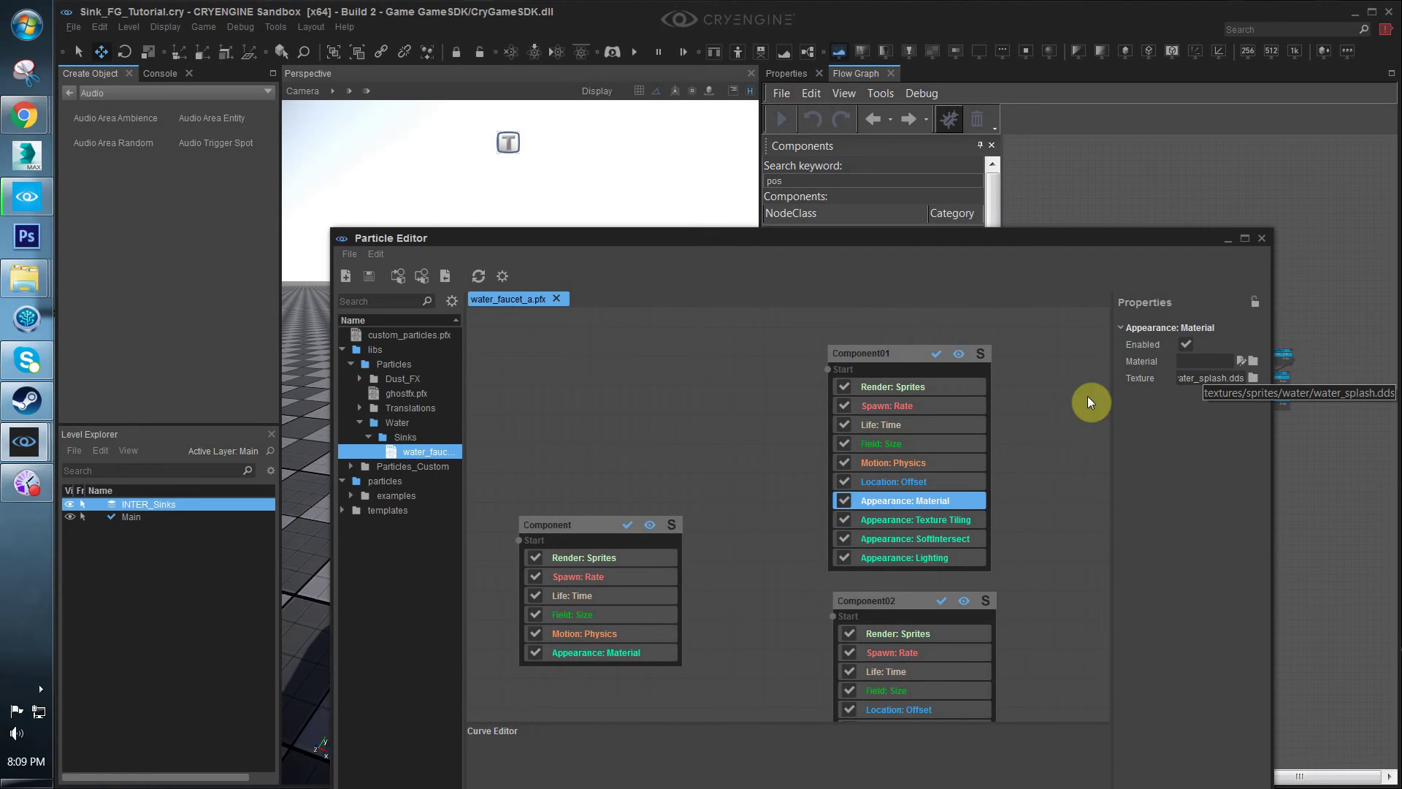
left_click(734, 444)
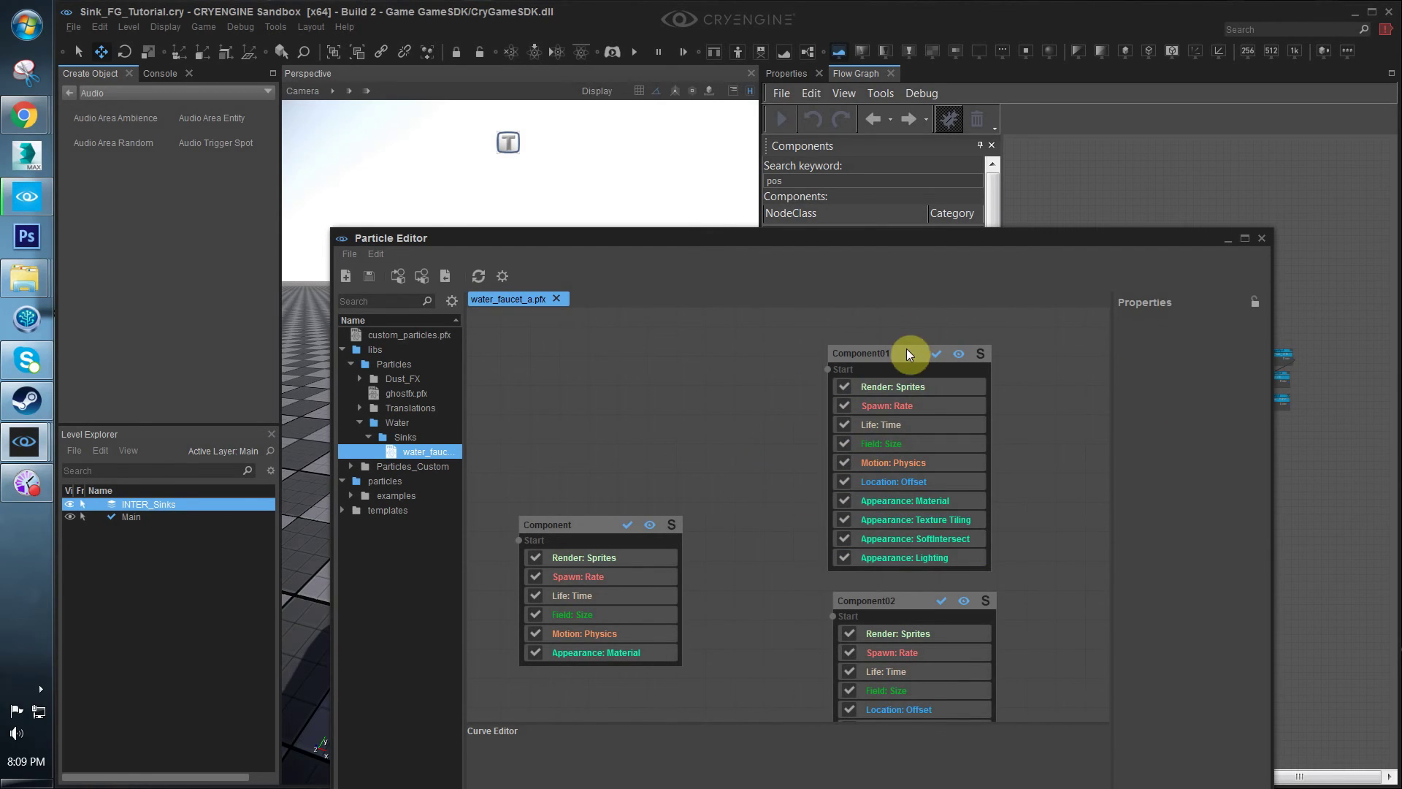
scroll(730, 489, "down", 2)
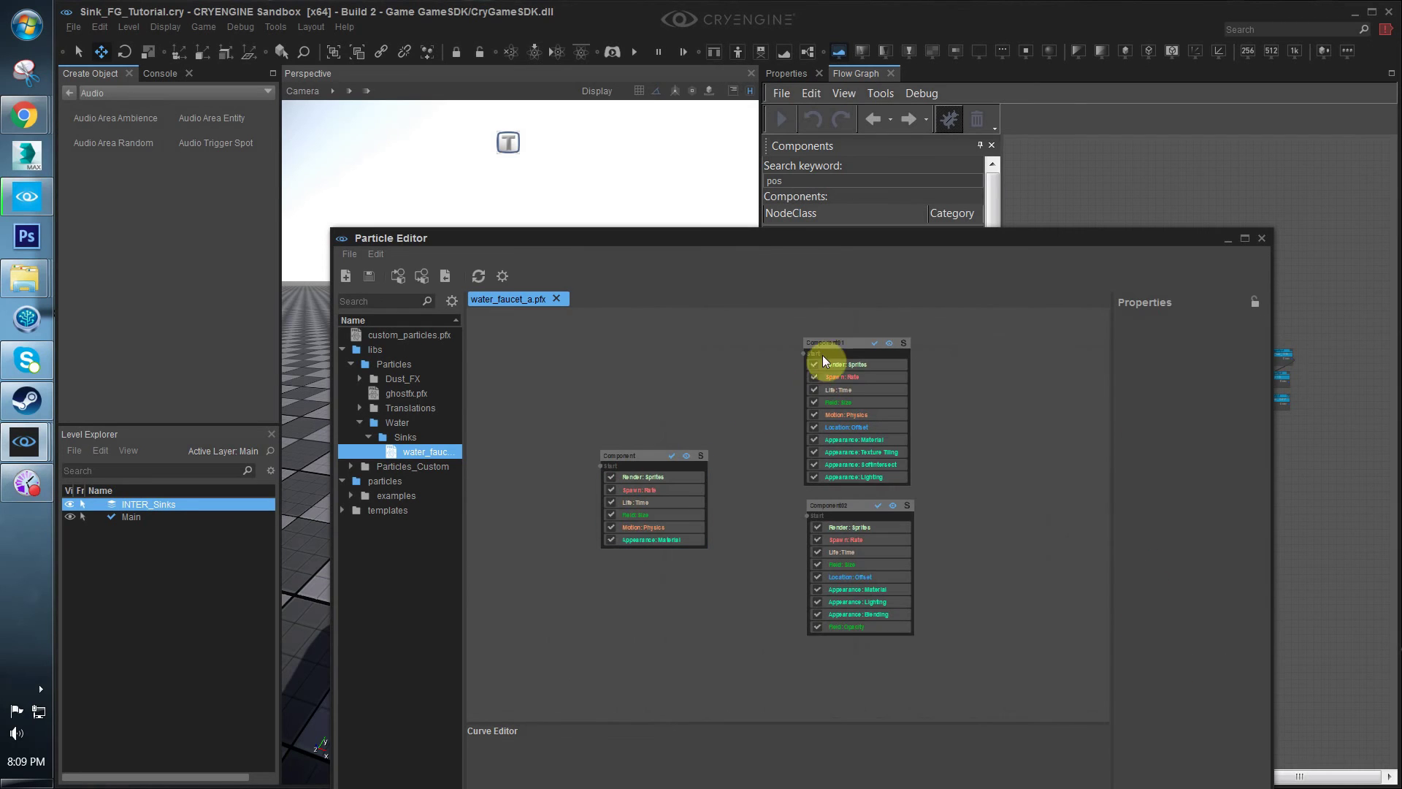
left_click(1261, 239)
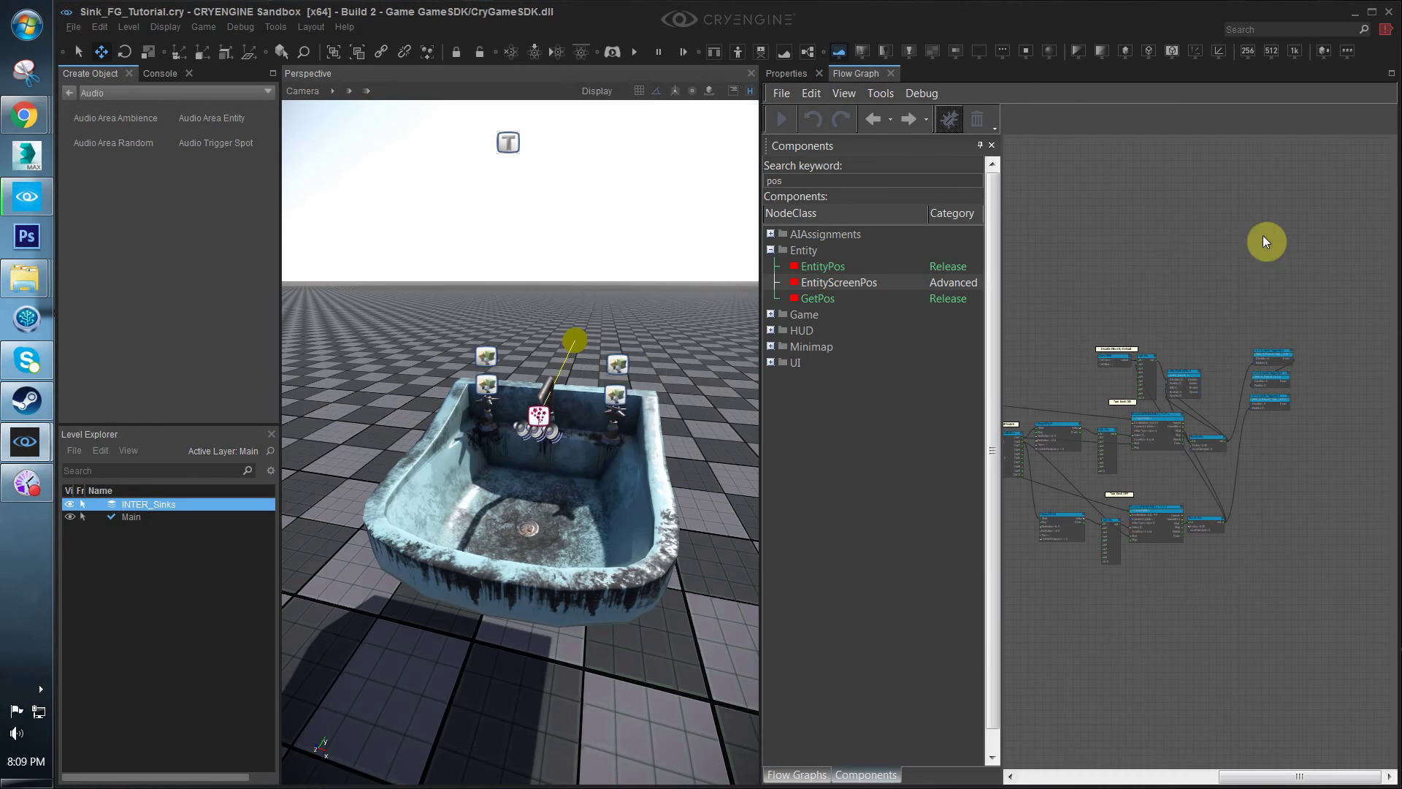
Select the RayCat_Knob_Right entity around the sink's right knob
right_click_drag(606, 424, 588, 467)
key("w")
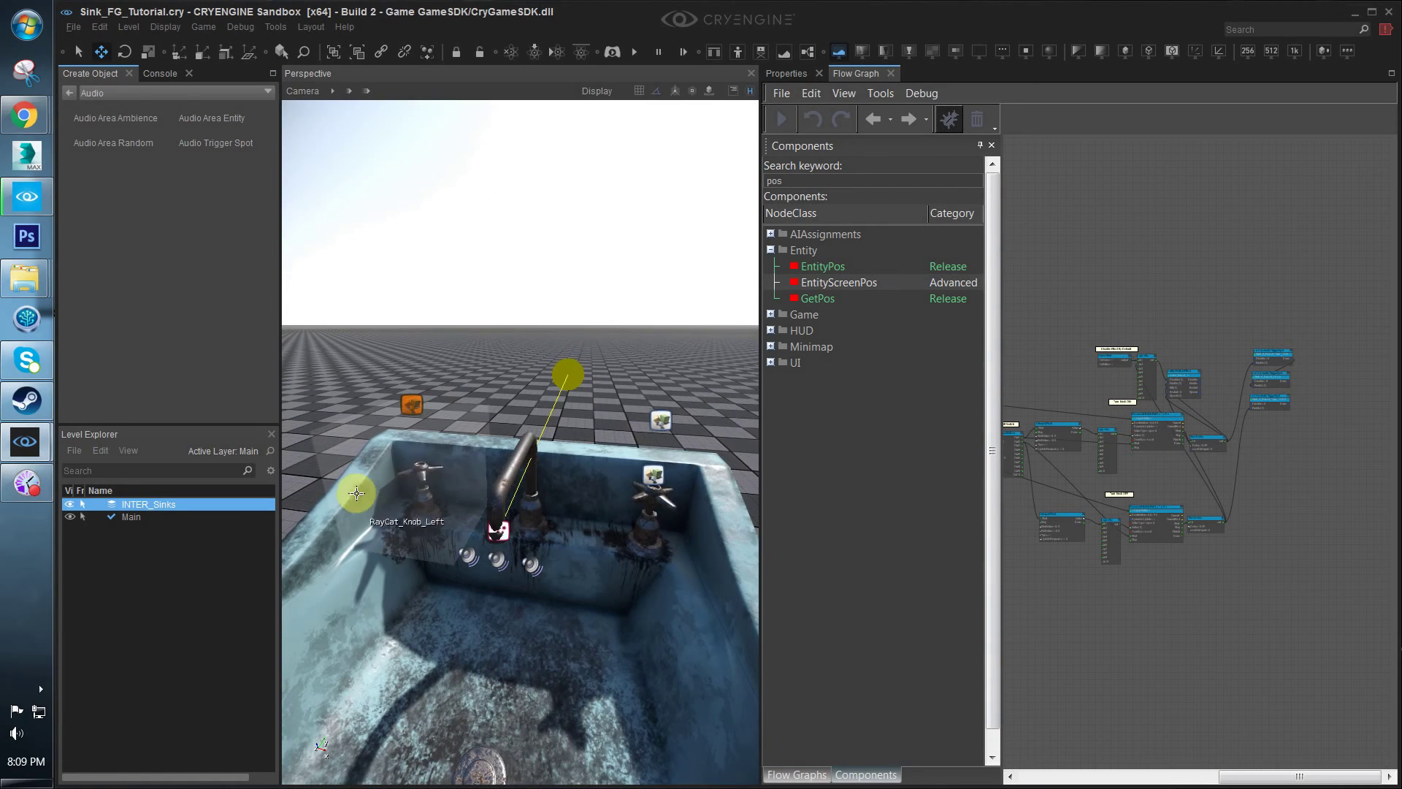
left_click(650, 511)
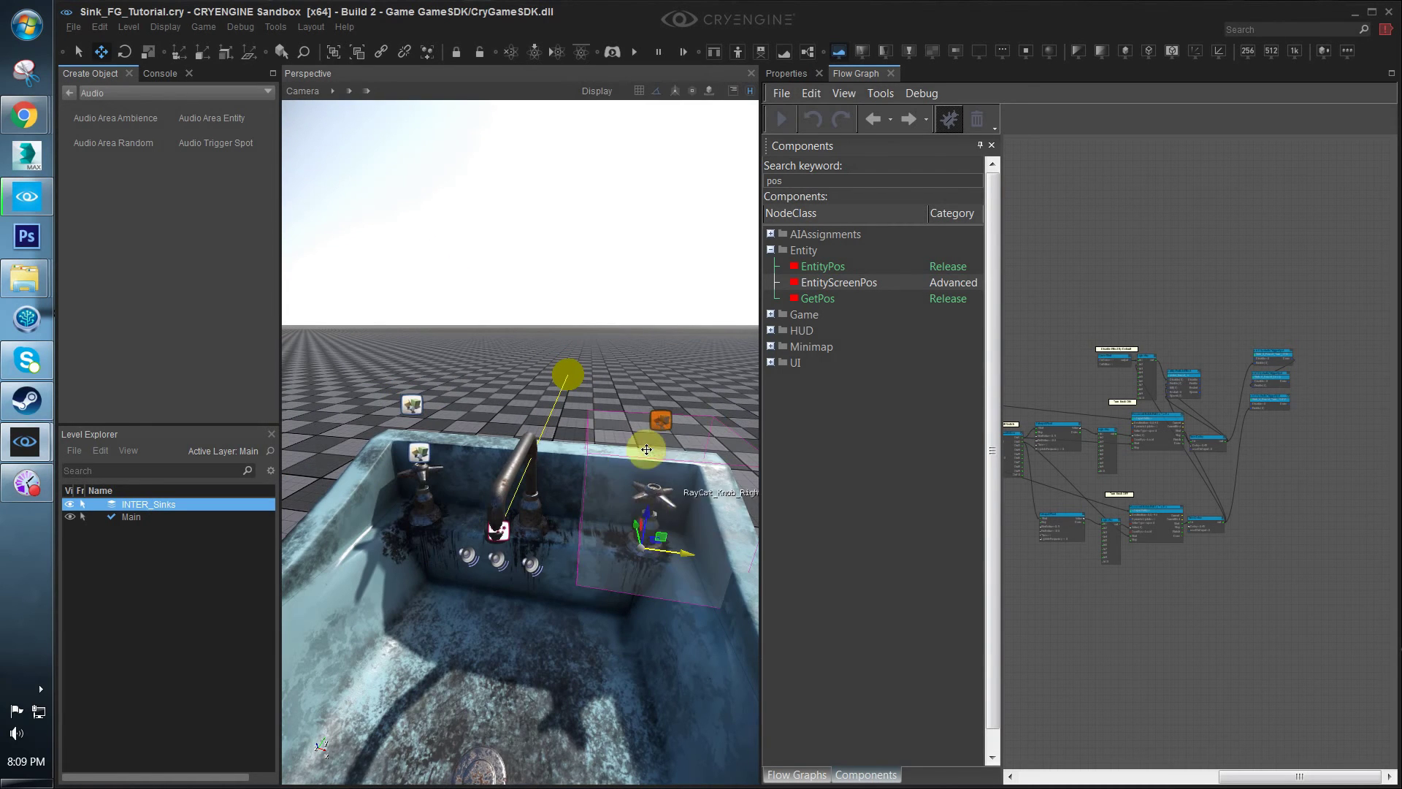
Review the flow graph from the left knob look and interaction checks through the On/Off Switch to the knob rotation nodes
right_click_drag(1062, 531, 1188, 502)
scroll(1185, 498, "down", 5)
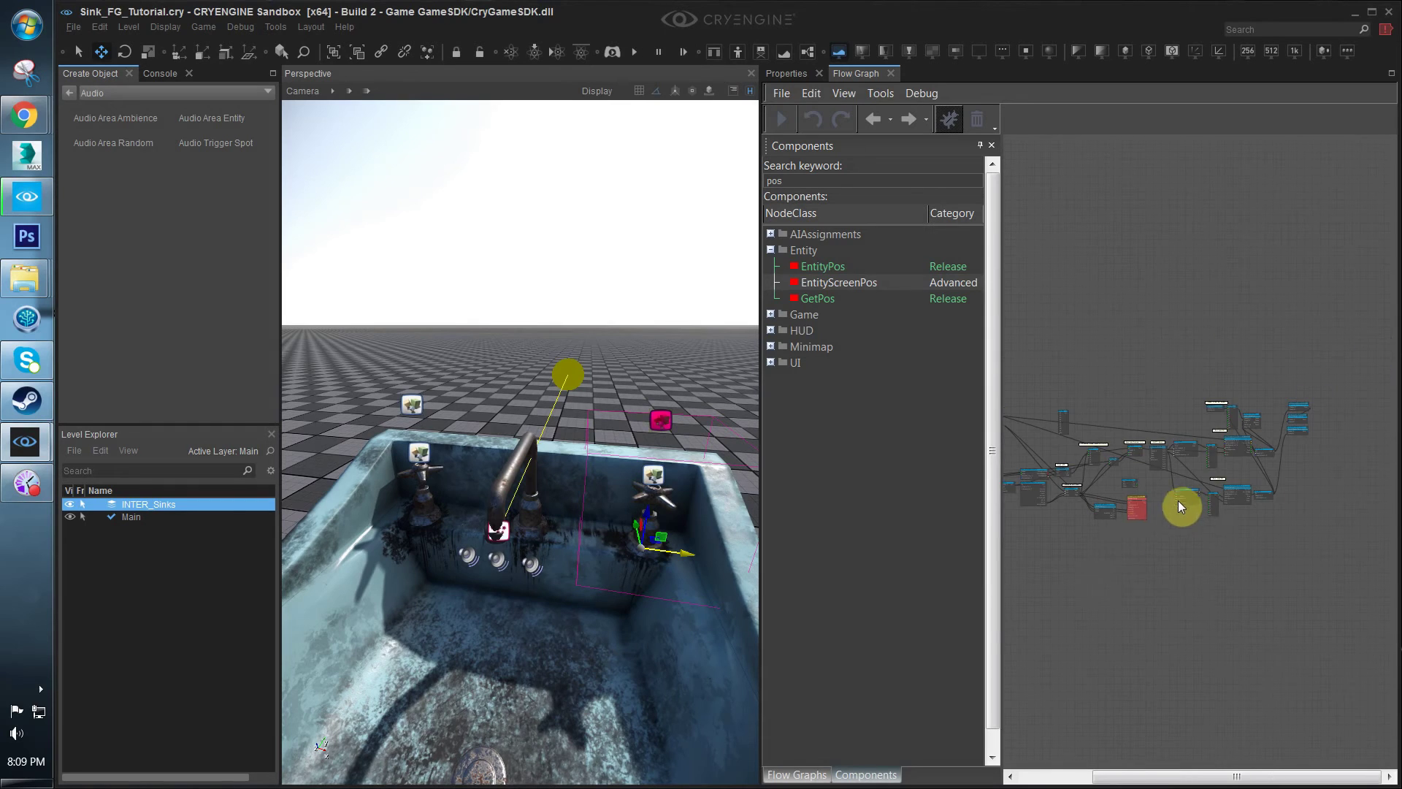
scroll(1116, 514, "up", 3)
scroll(1083, 440, "up", 5)
scroll(1081, 436, "up", 3)
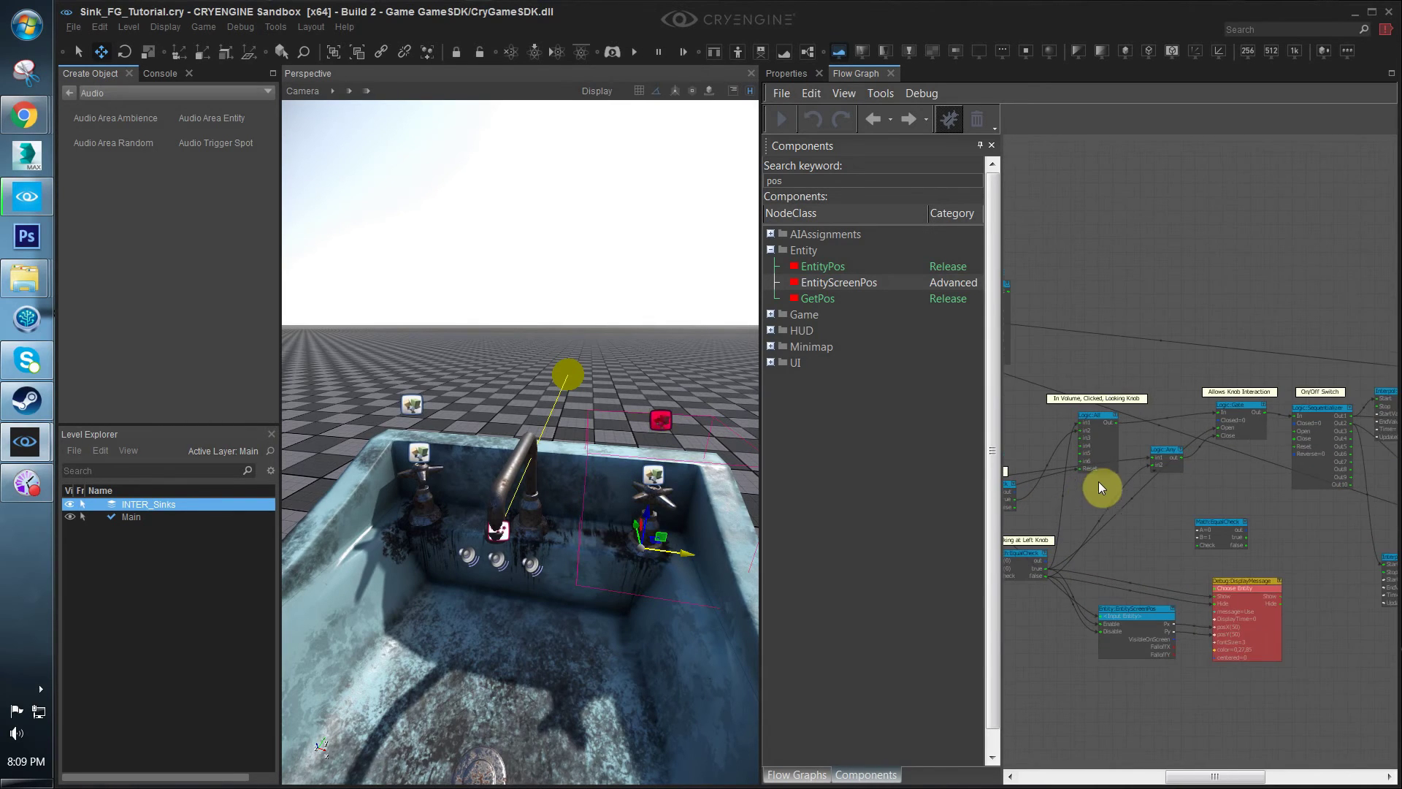
right_click_drag(1246, 463, 1181, 449)
scroll(1181, 449, "down", 1)
right_click_drag(1259, 472, 1172, 467)
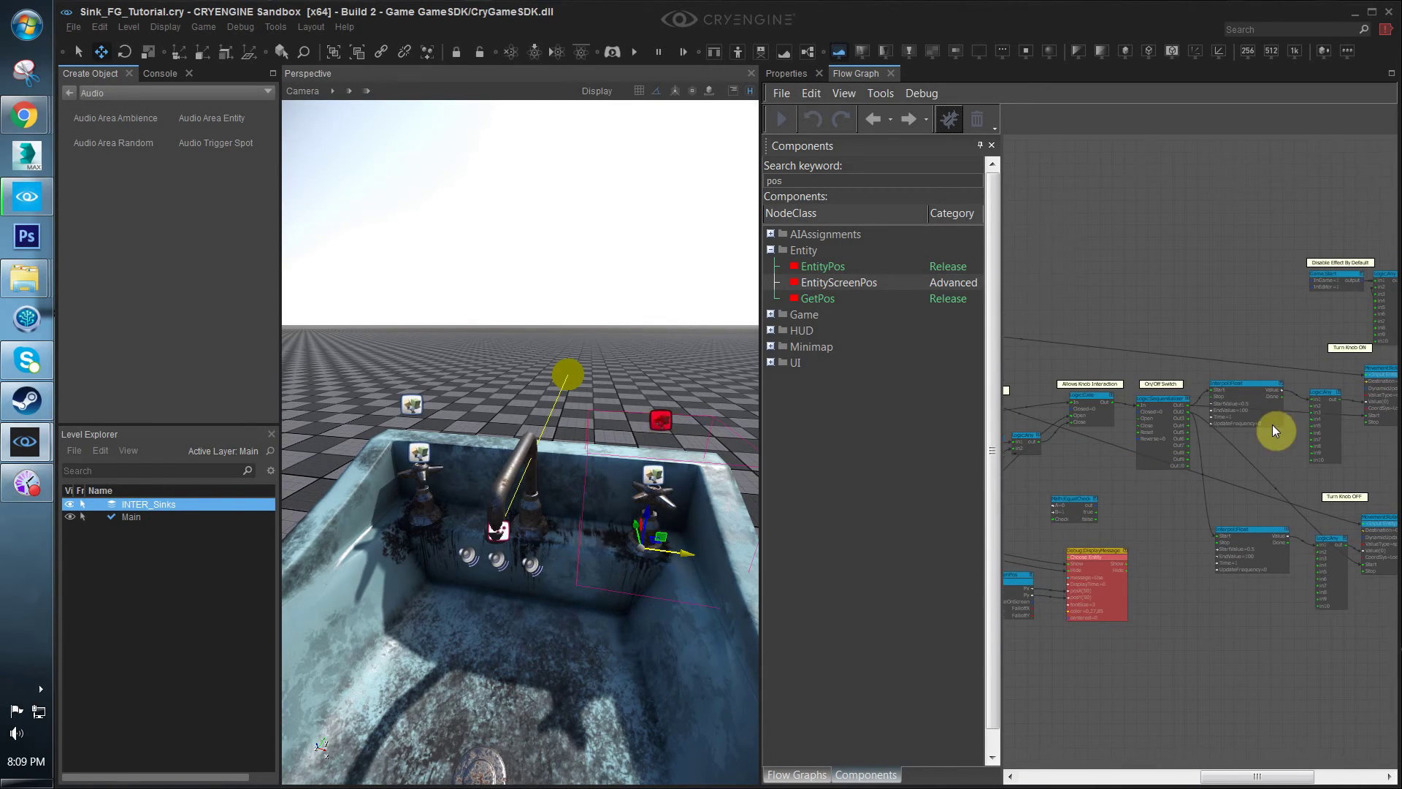
right_click_drag(1272, 424, 1202, 436)
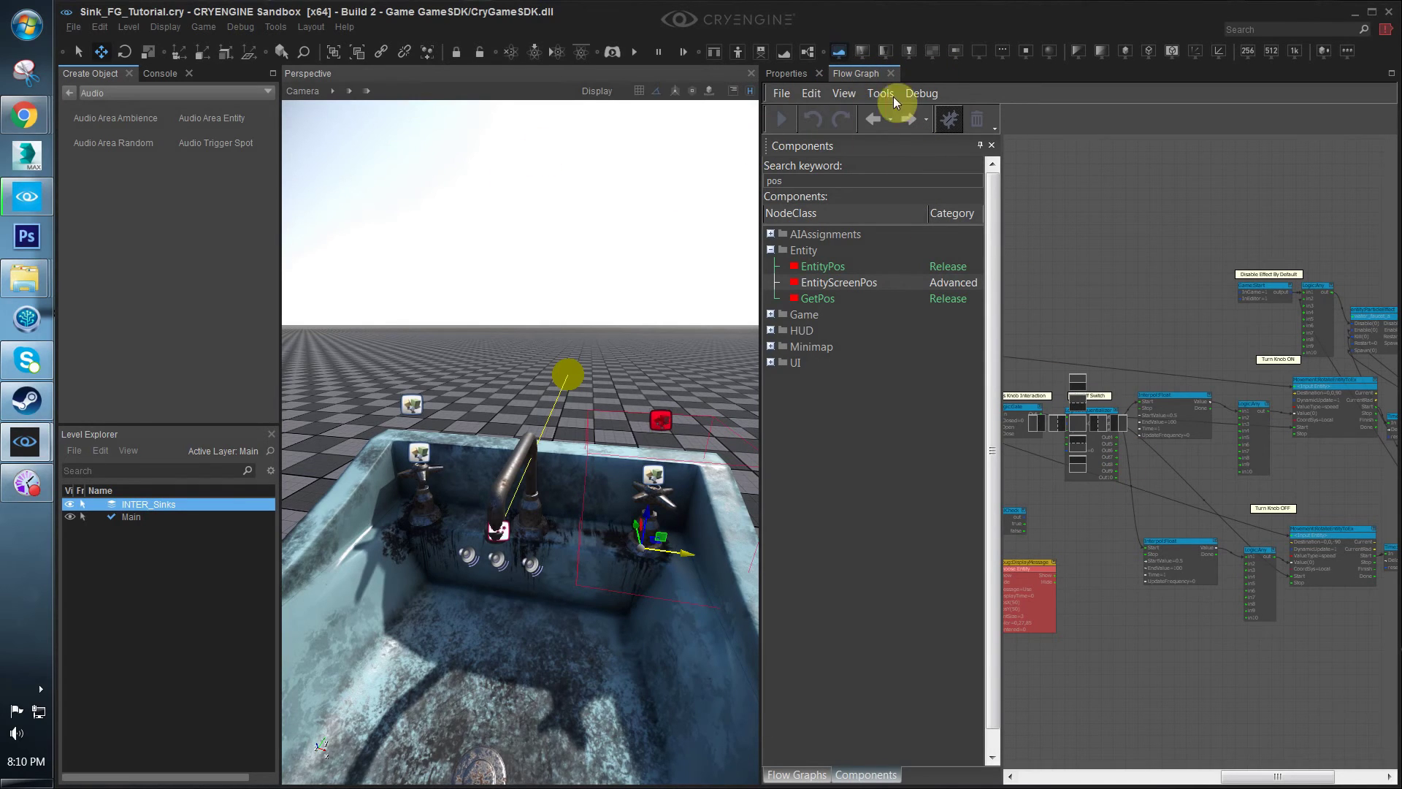
Undock the Flow Graph panel and maximize it as a separate full-screen window
left_click_drag(905, 98, 1171, 397)
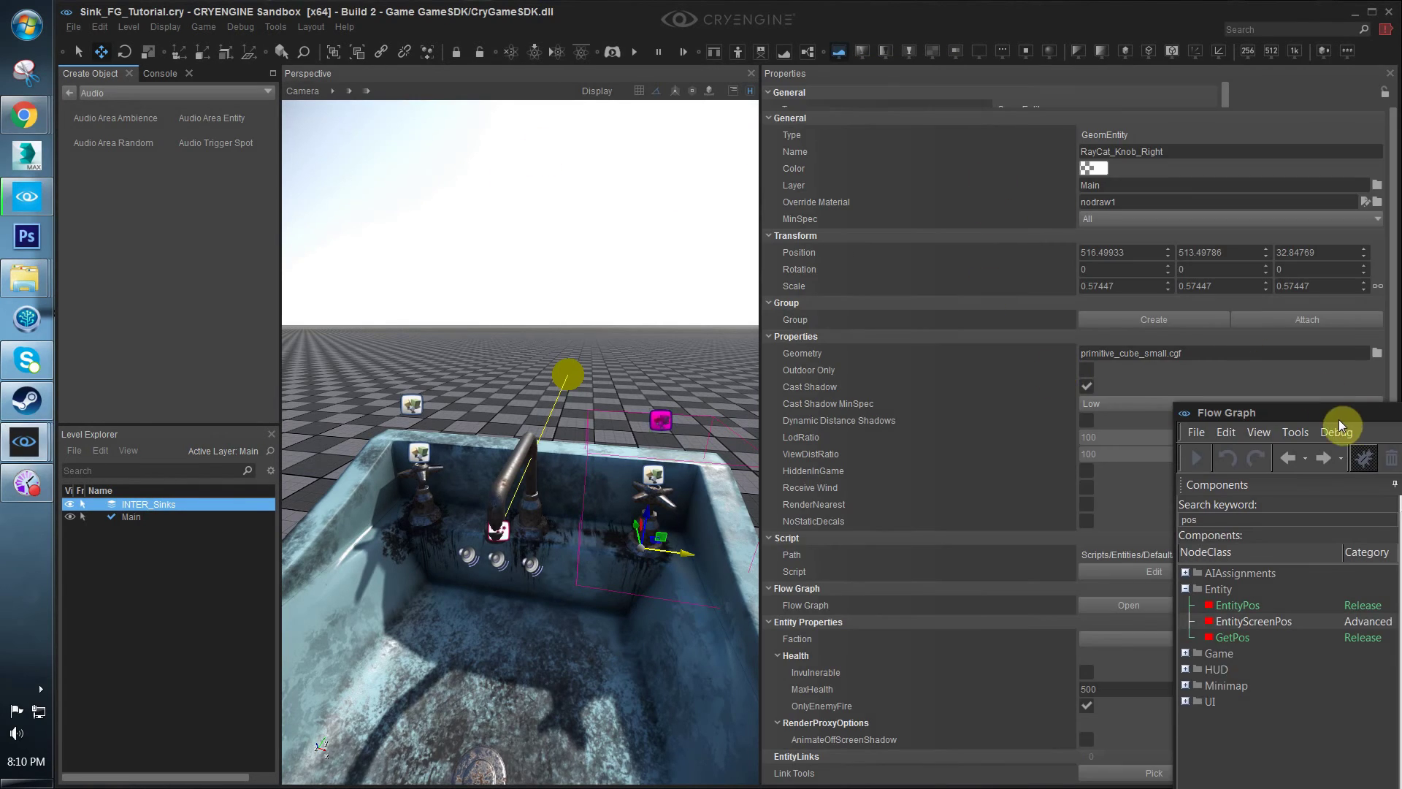
left_click_drag(1324, 413, 393, 76)
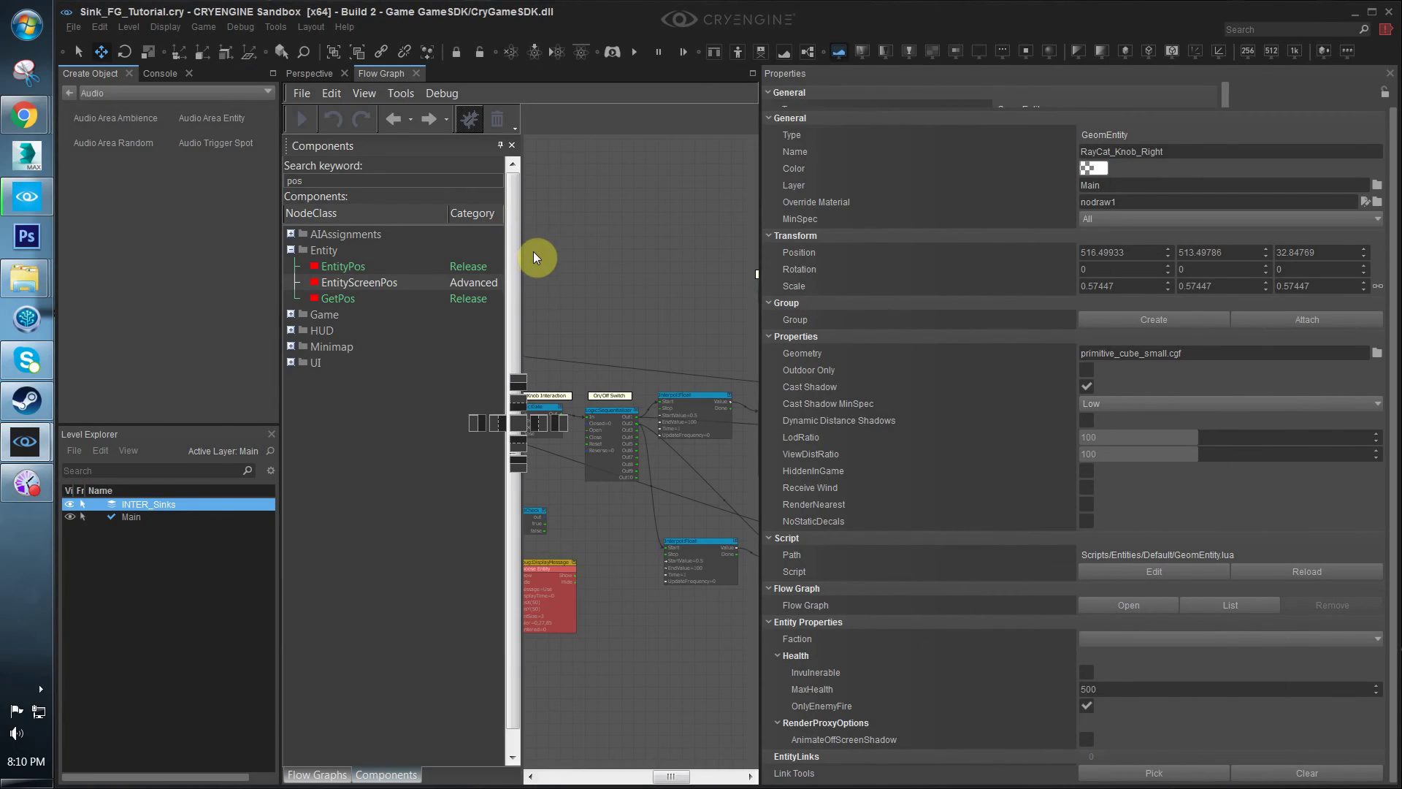
left_click_drag(553, 263, 560, 273)
double_click(707, 285)
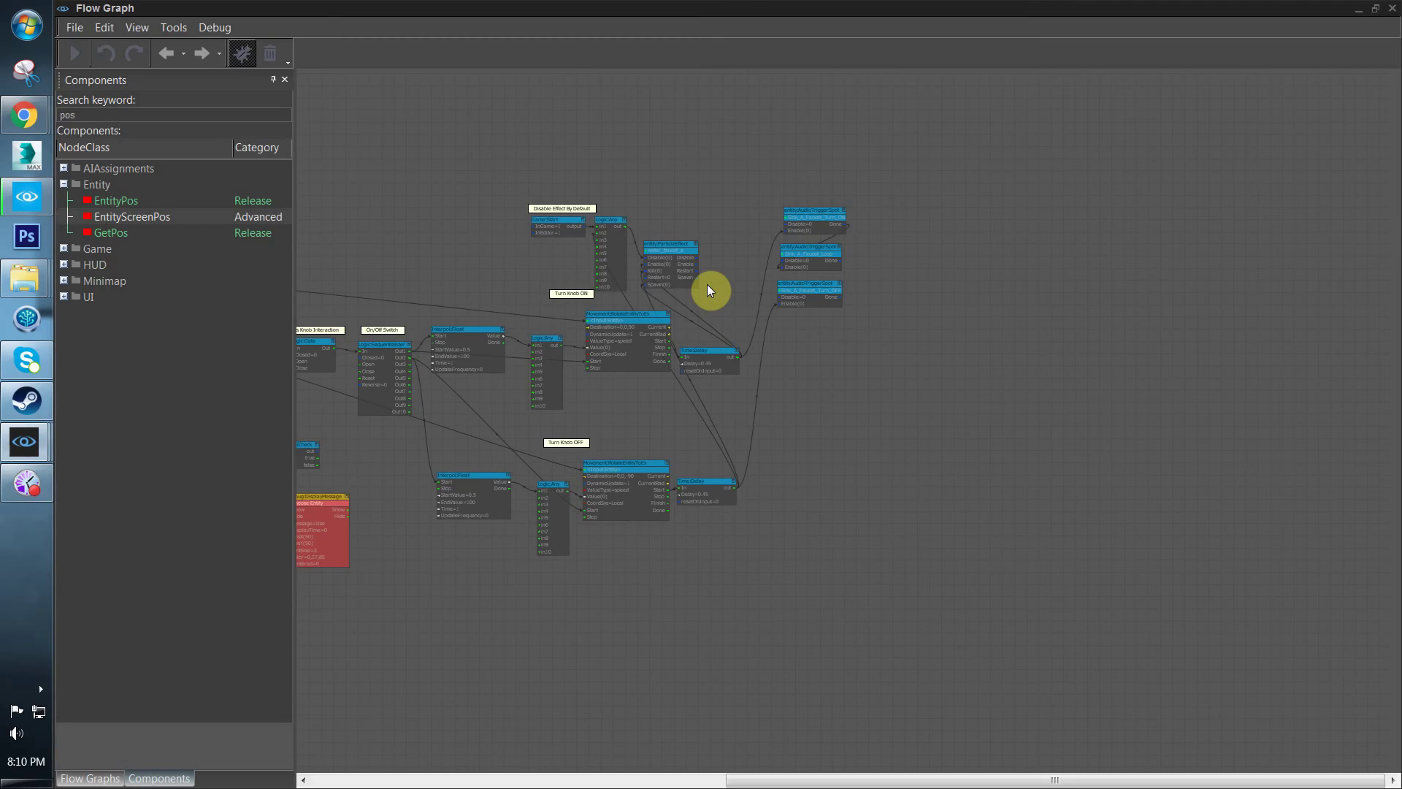
Clear the keyword from the flow graph component search so all node categories are listed
right_click_drag(563, 314, 818, 353)
scroll(818, 354, "up", 1)
right_click_drag(616, 314, 755, 262)
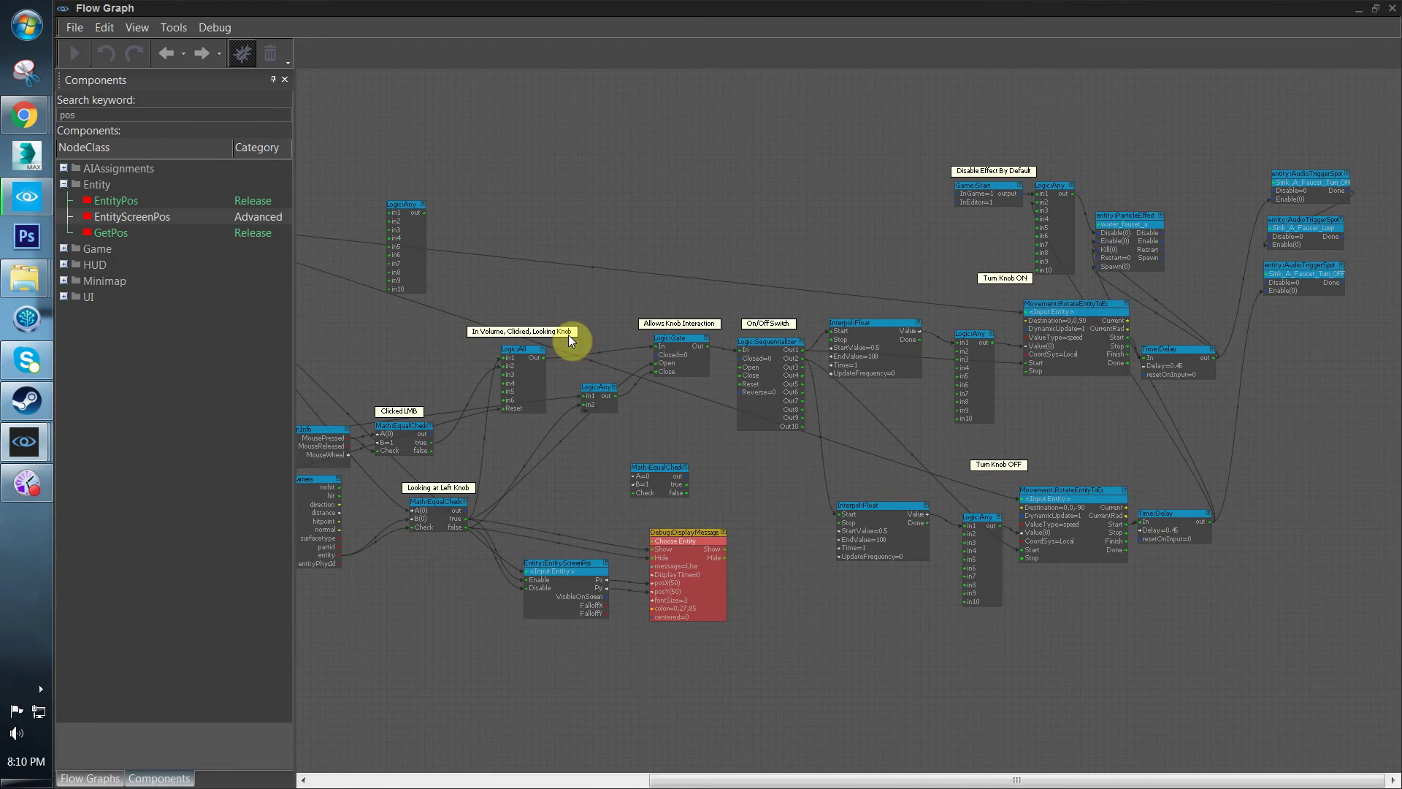
right_click_drag(760, 400, 720, 402)
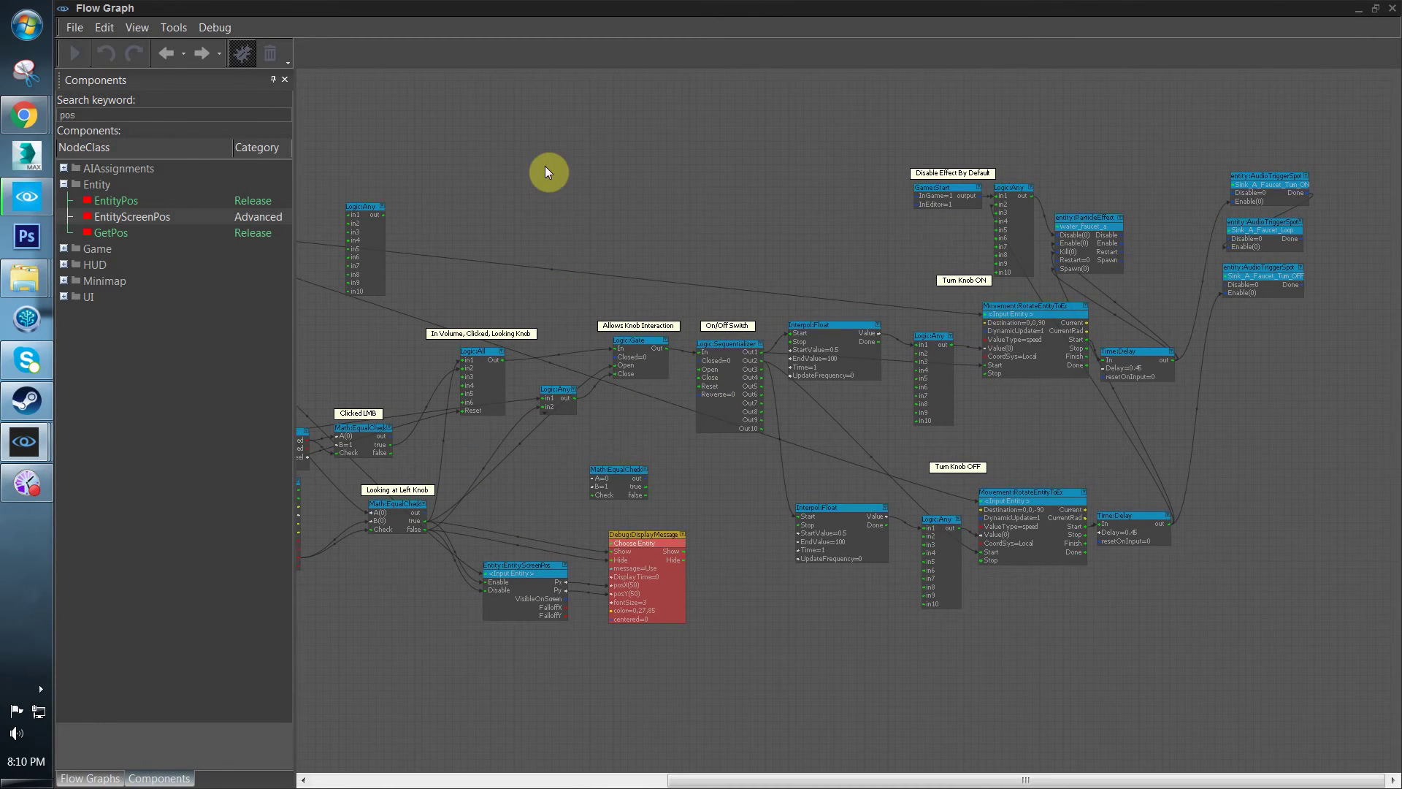
right_click_drag(653, 235, 623, 226)
key("BackSpace")
key("BackSpace")
key("BackSpace")
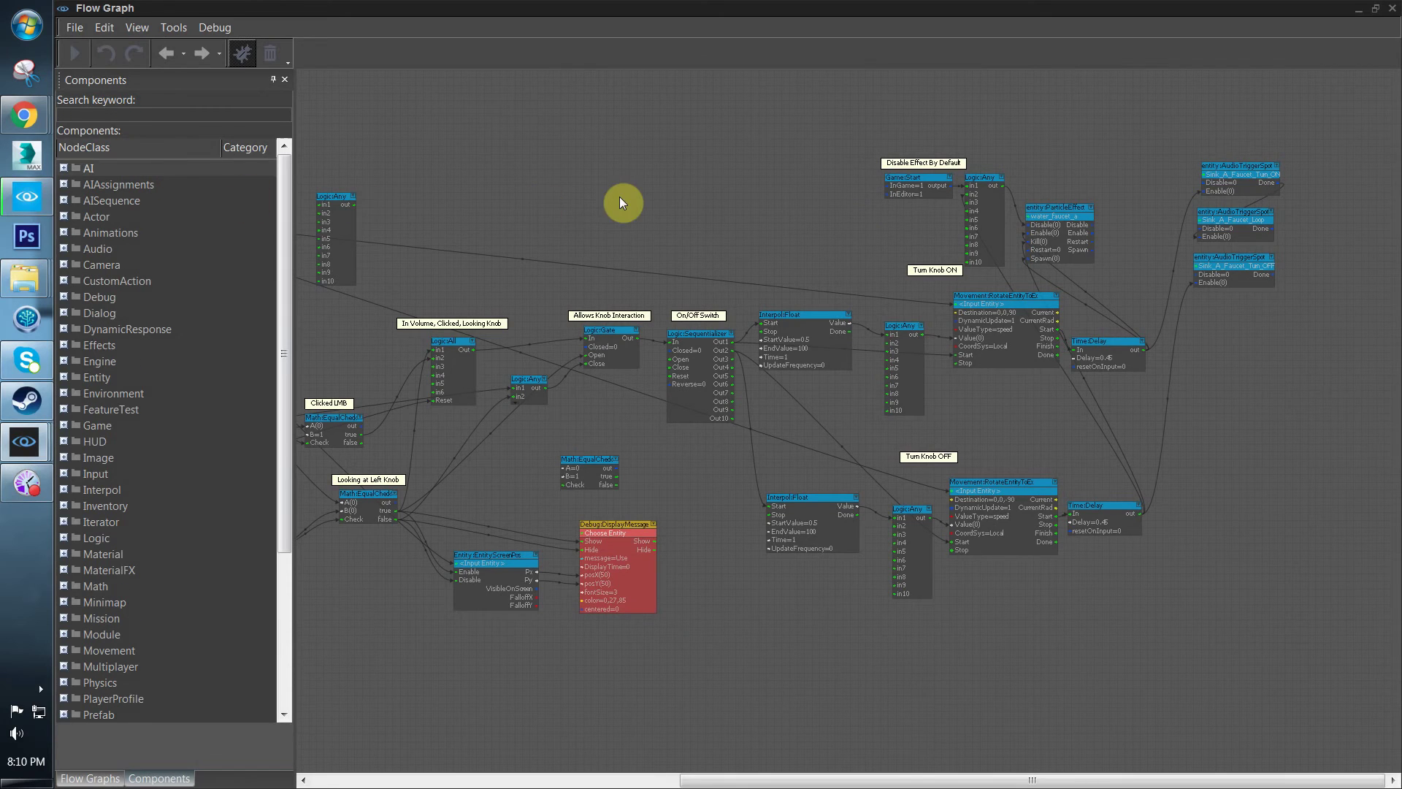
scroll(794, 256, "down", 1)
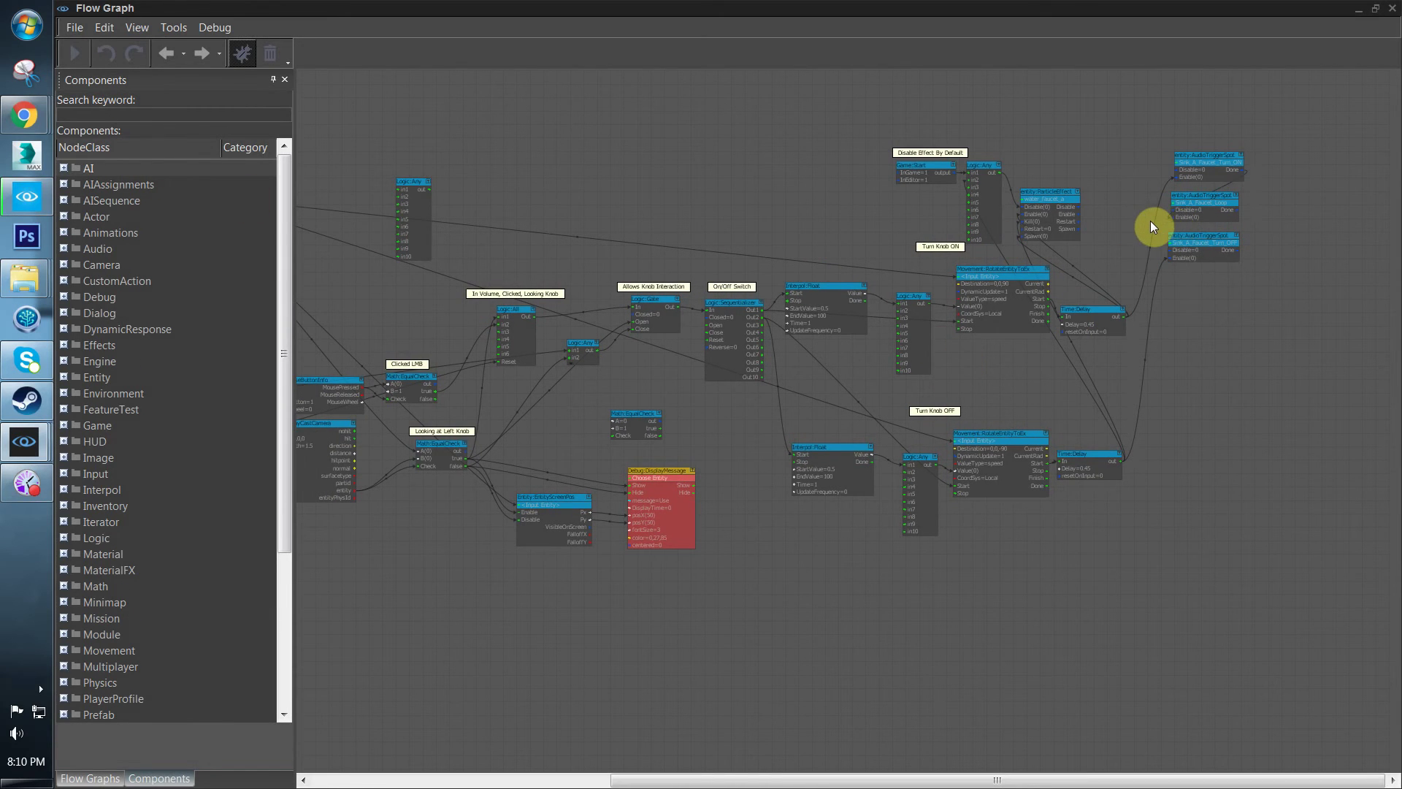
Move the three faucet audio trigger nodes and the water_faucet_a particle effect node farther to the right of the delay nodes to tidy the graph
left_click_drag(1253, 169, 1264, 333)
left_click(988, 381)
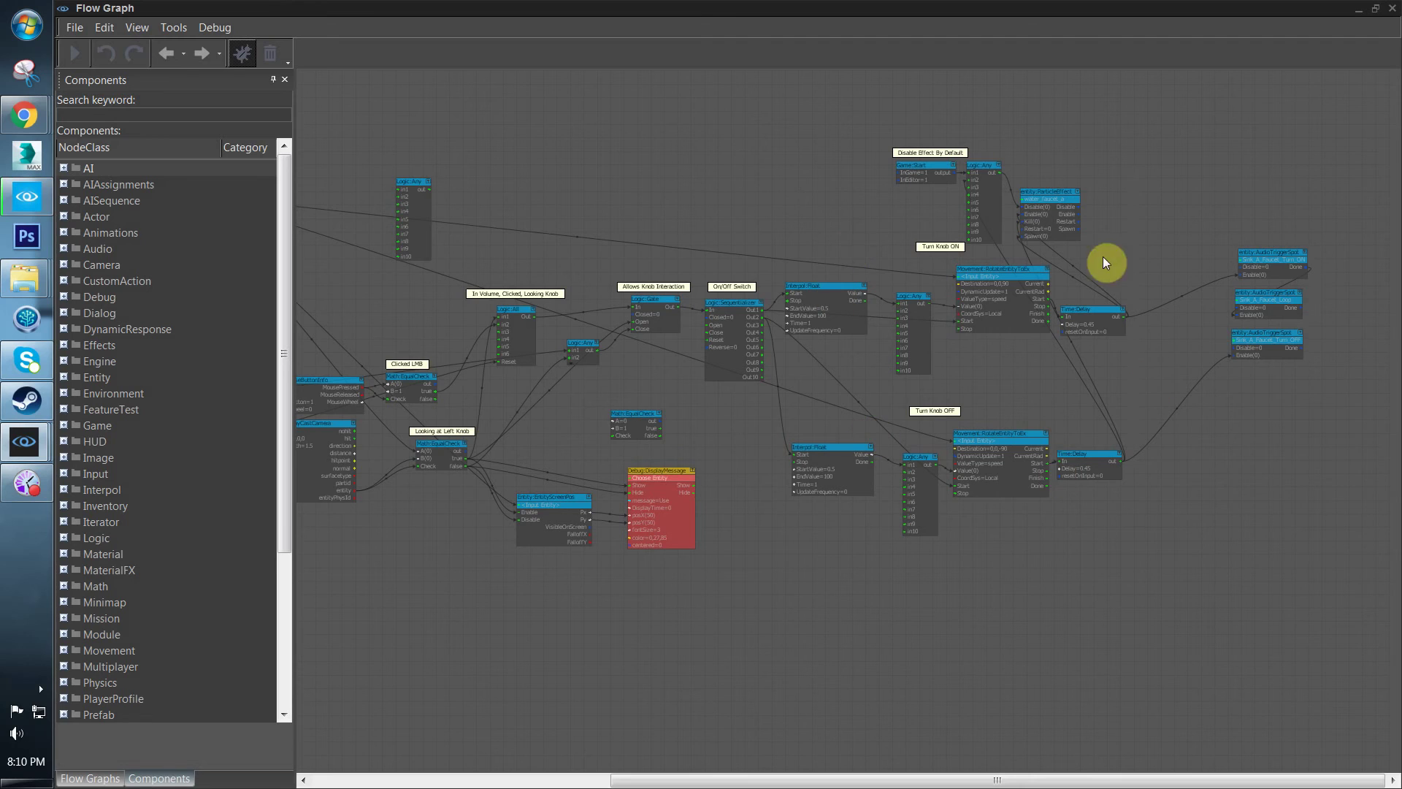
middle_click_drag(1109, 318, 1057, 326)
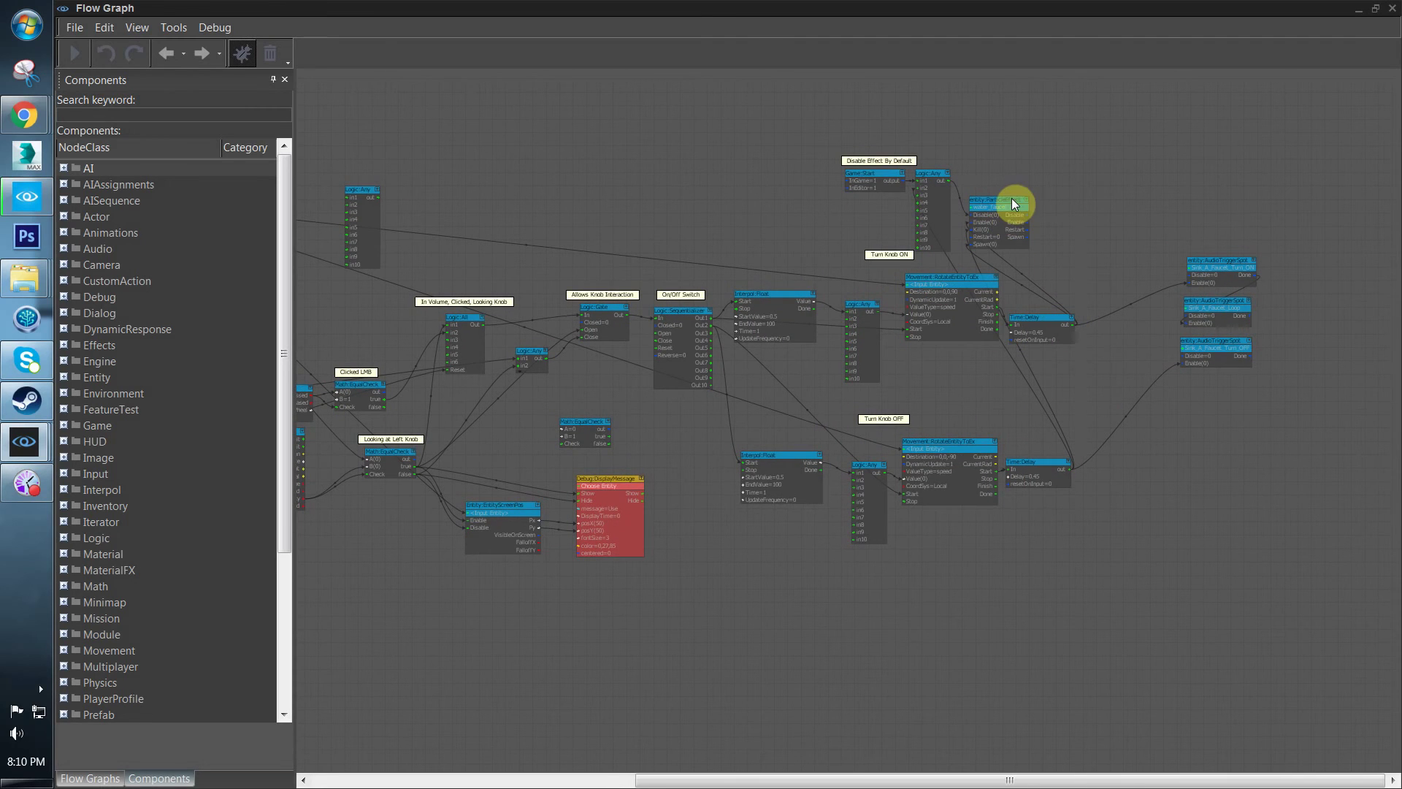
left_click_drag(1012, 203, 1121, 189)
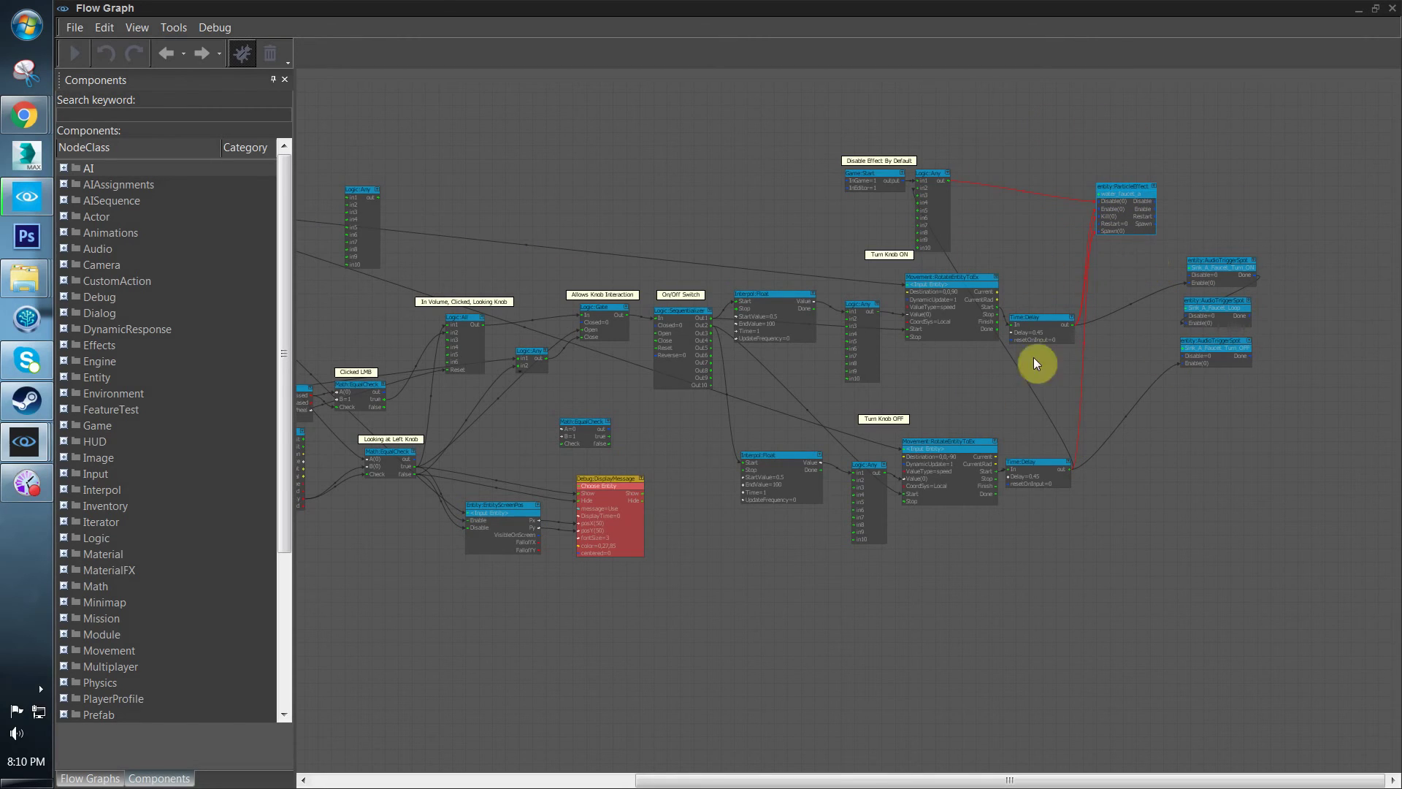
middle_click_drag(1120, 297, 1078, 307)
left_click_drag(1082, 194, 1113, 184)
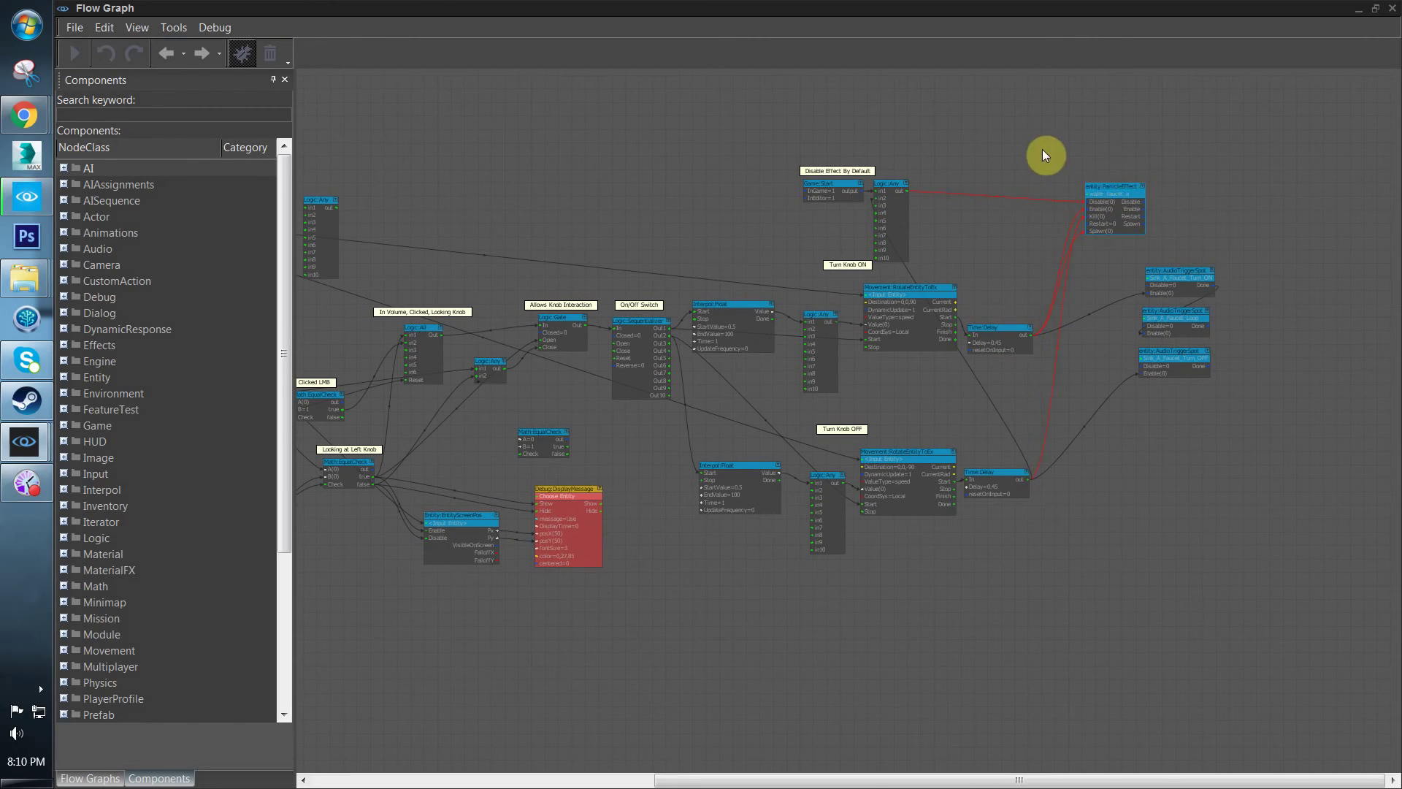
Duplicate the Turn Knob ON and Turn Knob OFF node groups with their links in the empty area below the graph
left_click(1043, 150)
middle_click_drag(1138, 169, 1175, 160)
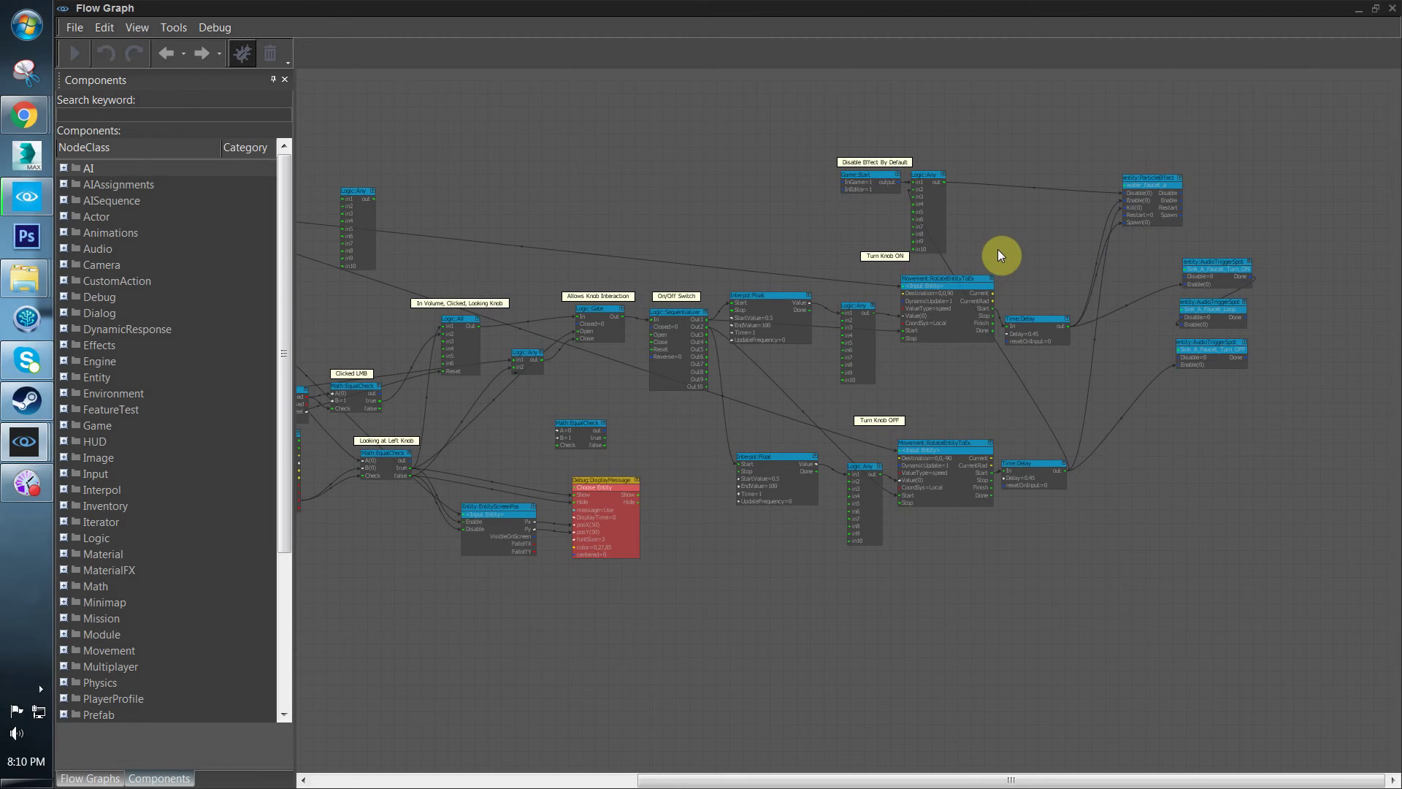
left_click_drag(998, 249, 714, 630)
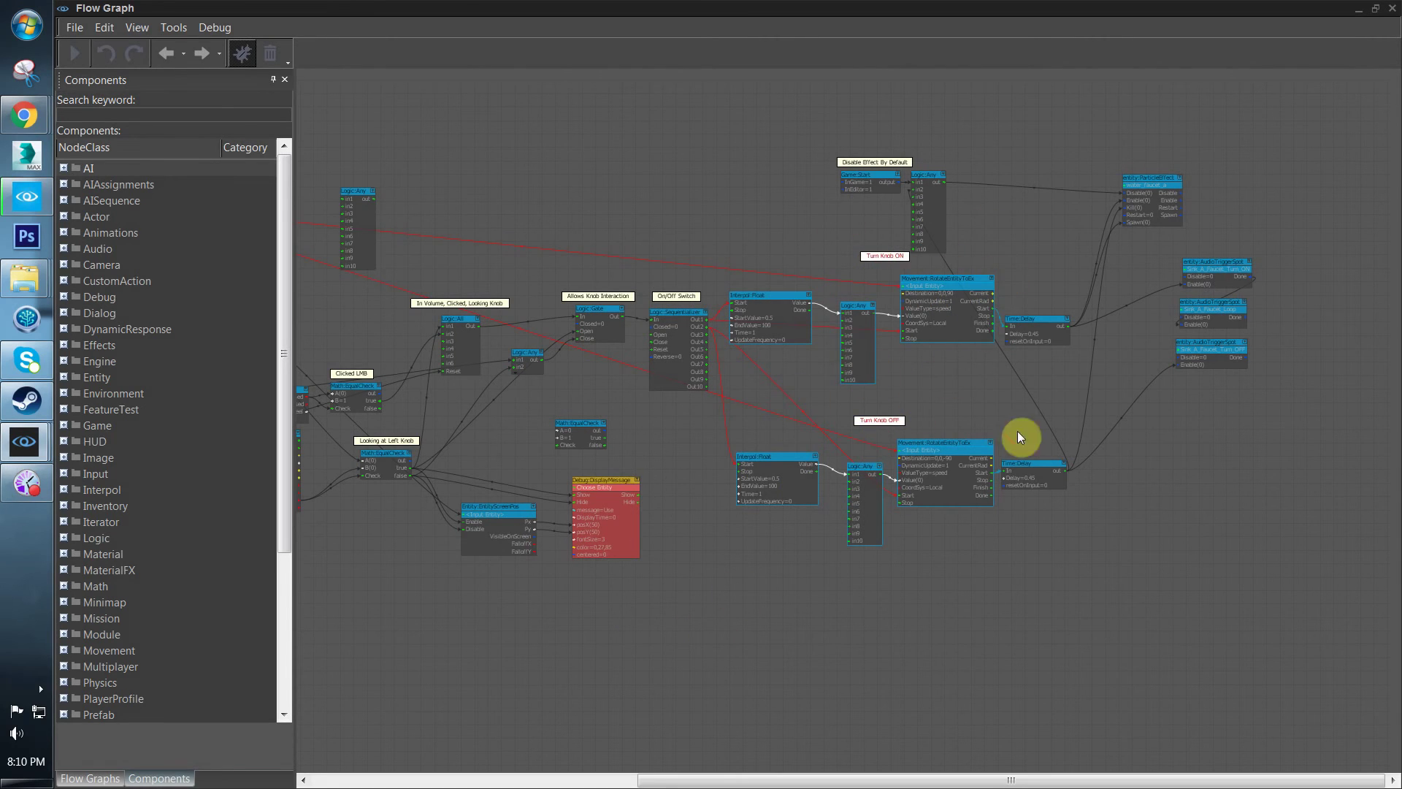
middle_click_drag(751, 397, 837, 286)
key("ctrl+shift+v")
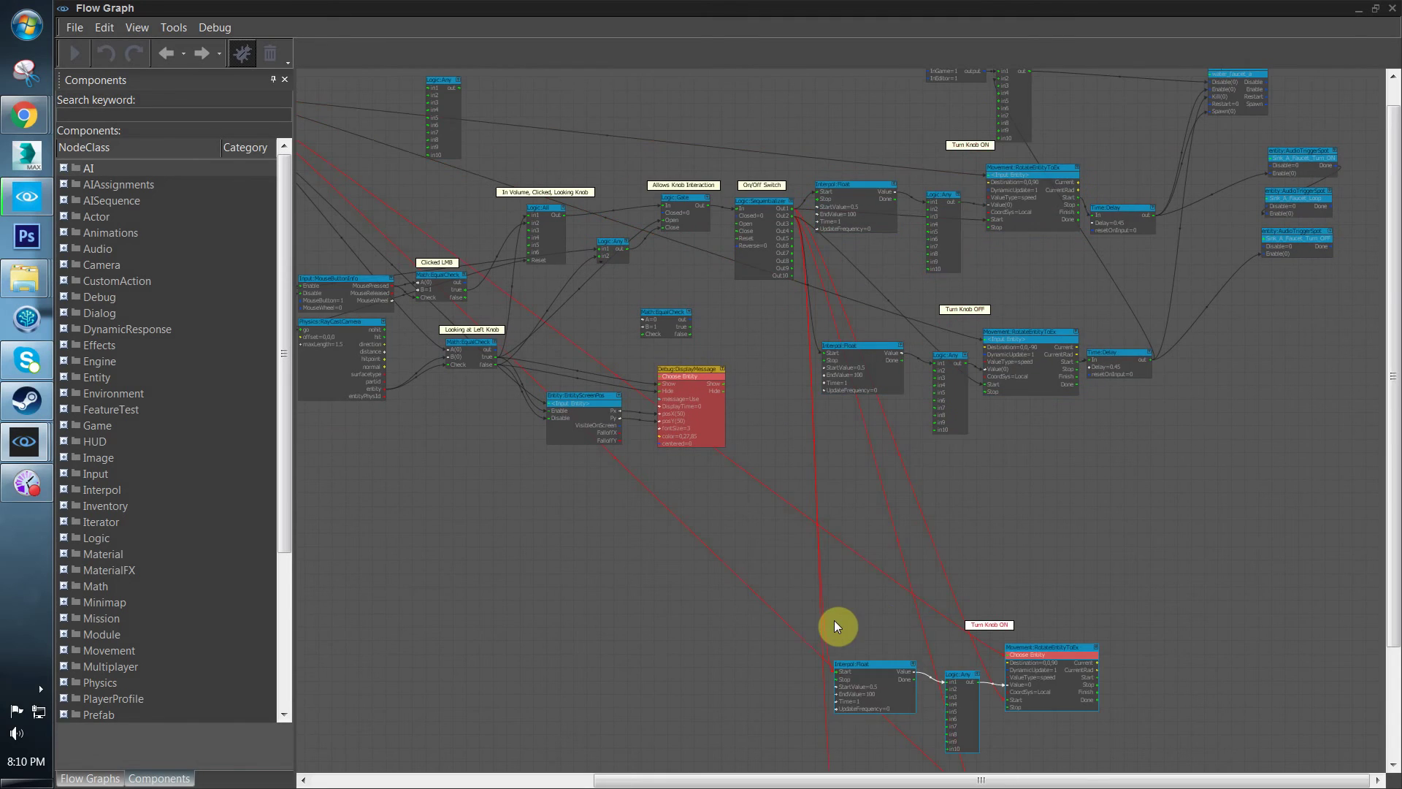
Remove the incoming On/Off Switch links from the copied Turn Knob ON and Turn Knob OFF nodes
middle_click_drag(916, 620, 920, 529)
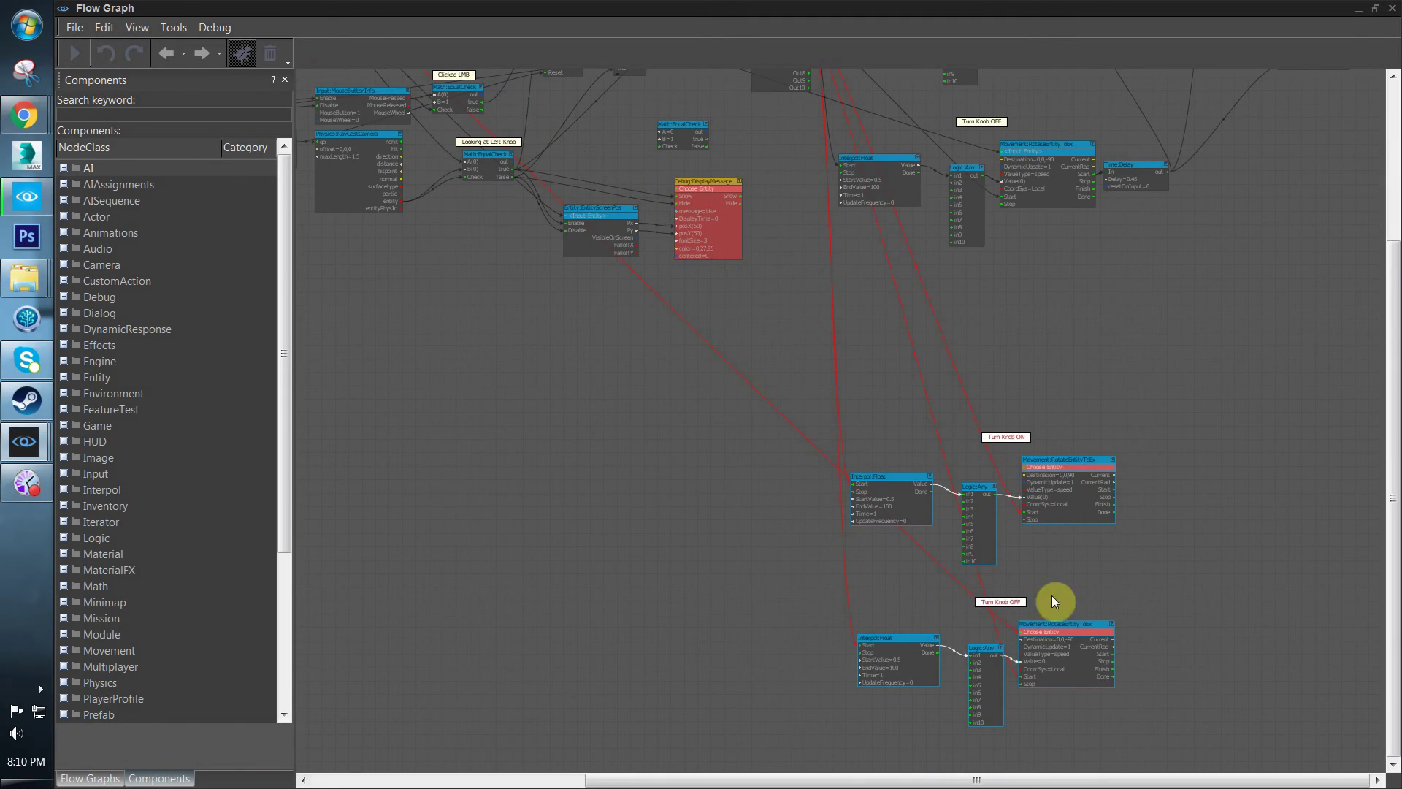
left_click(970, 619)
left_click(1026, 679)
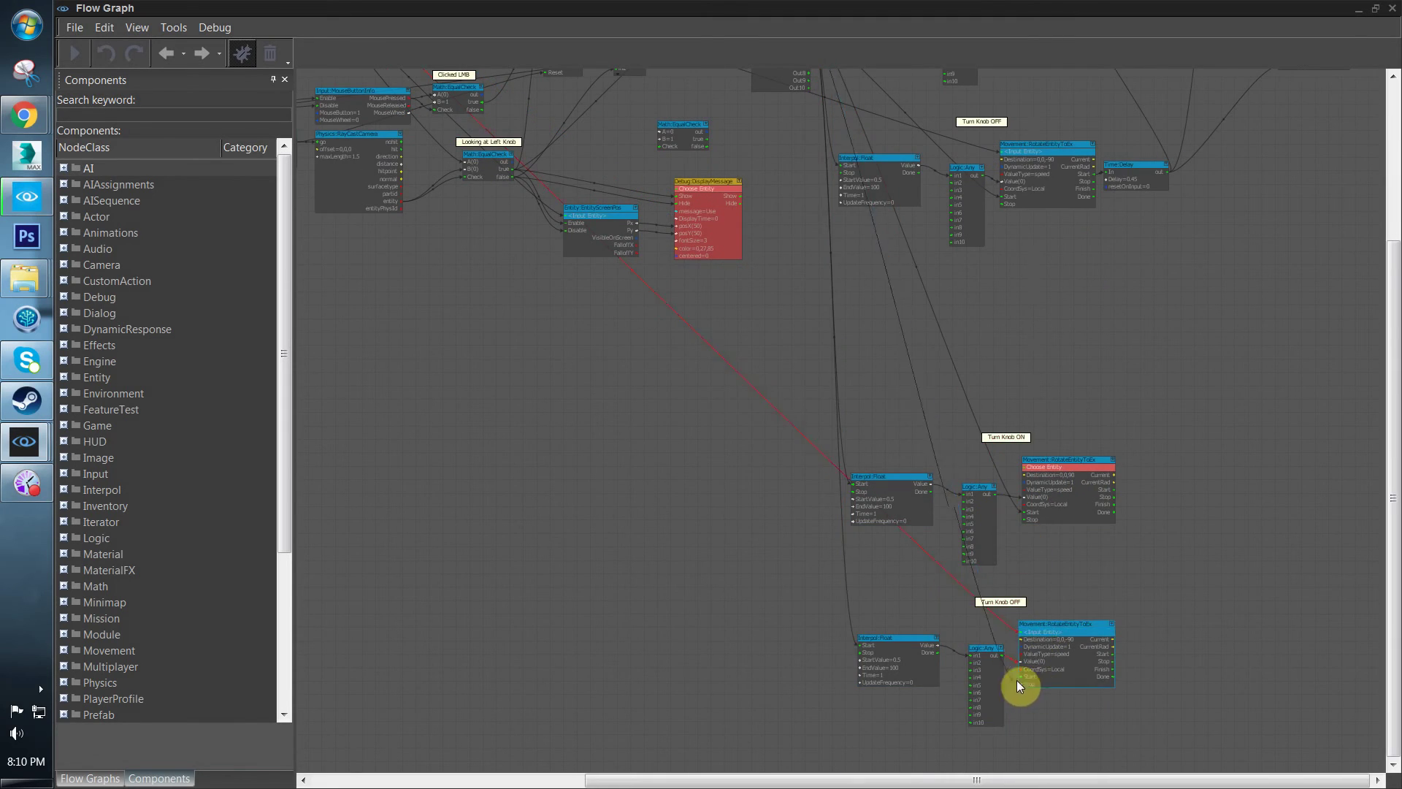
left_click(1033, 515)
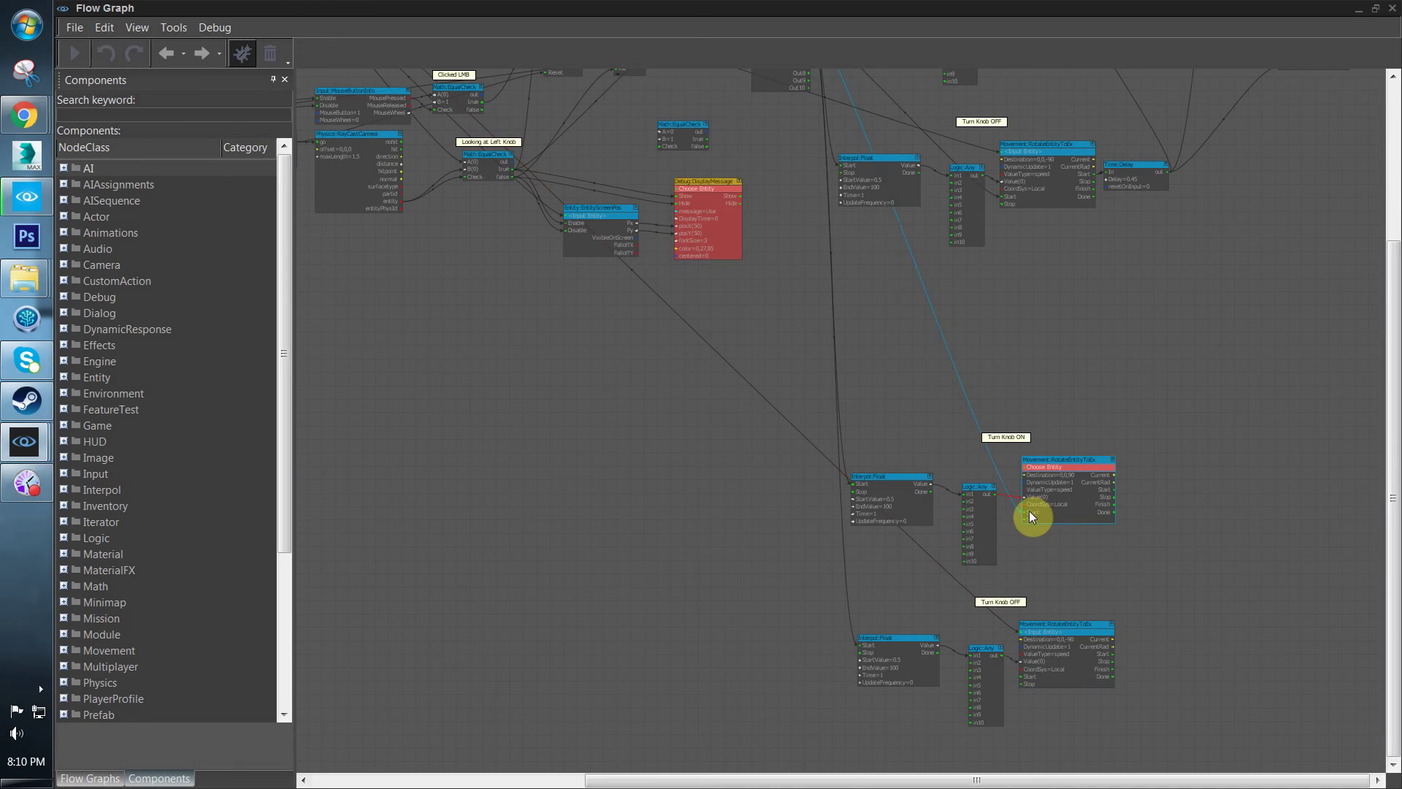
left_click(863, 490)
scroll(831, 314, "down", 1)
right_click_drag(831, 311, 790, 423)
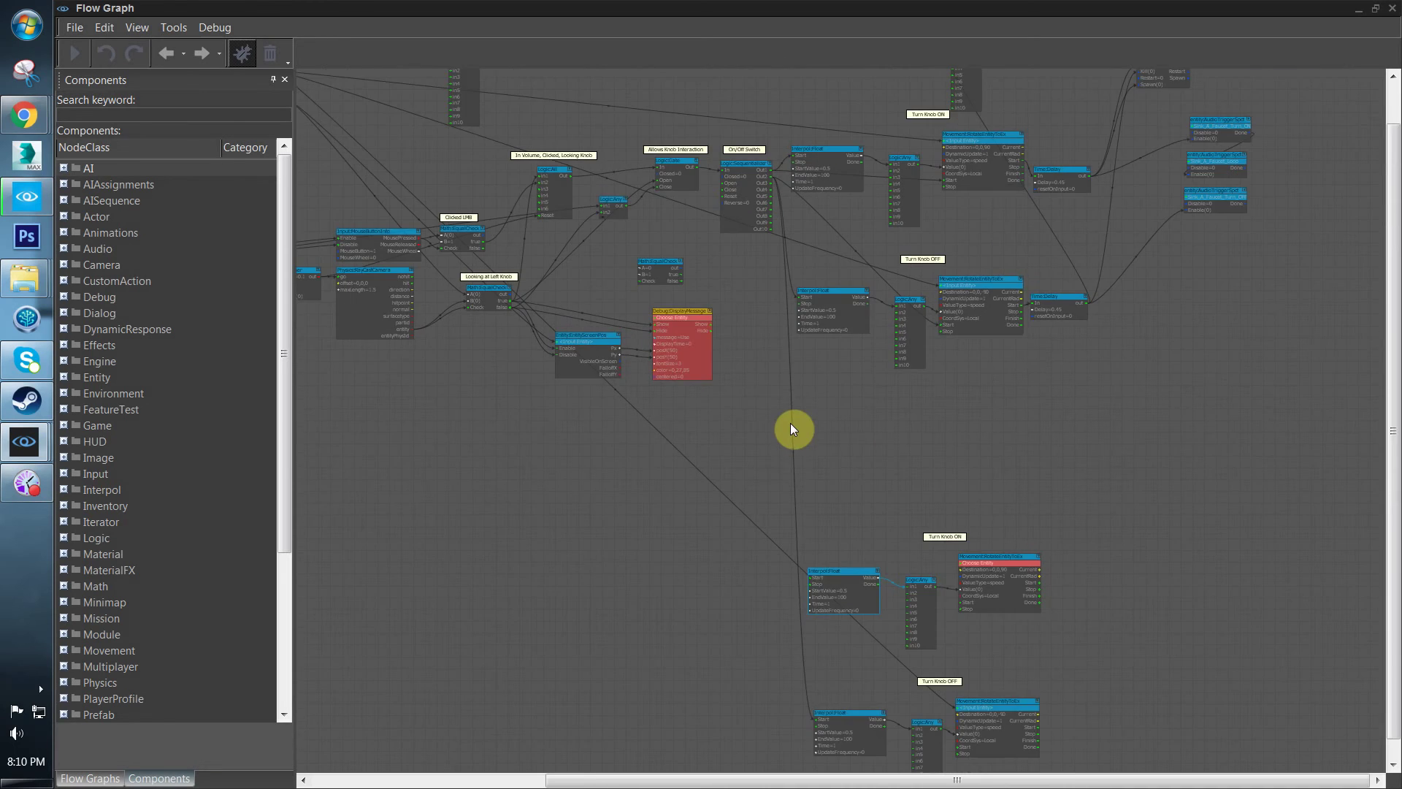
right_click_drag(805, 646, 808, 571)
left_click_drag(820, 641, 702, 463)
left_click(817, 328)
right_click_drag(817, 329, 814, 356)
Move the copied Turn Knob ON and Turn Knob OFF groups slightly up, closer to the original graph
left_click_drag(1055, 407, 752, 712)
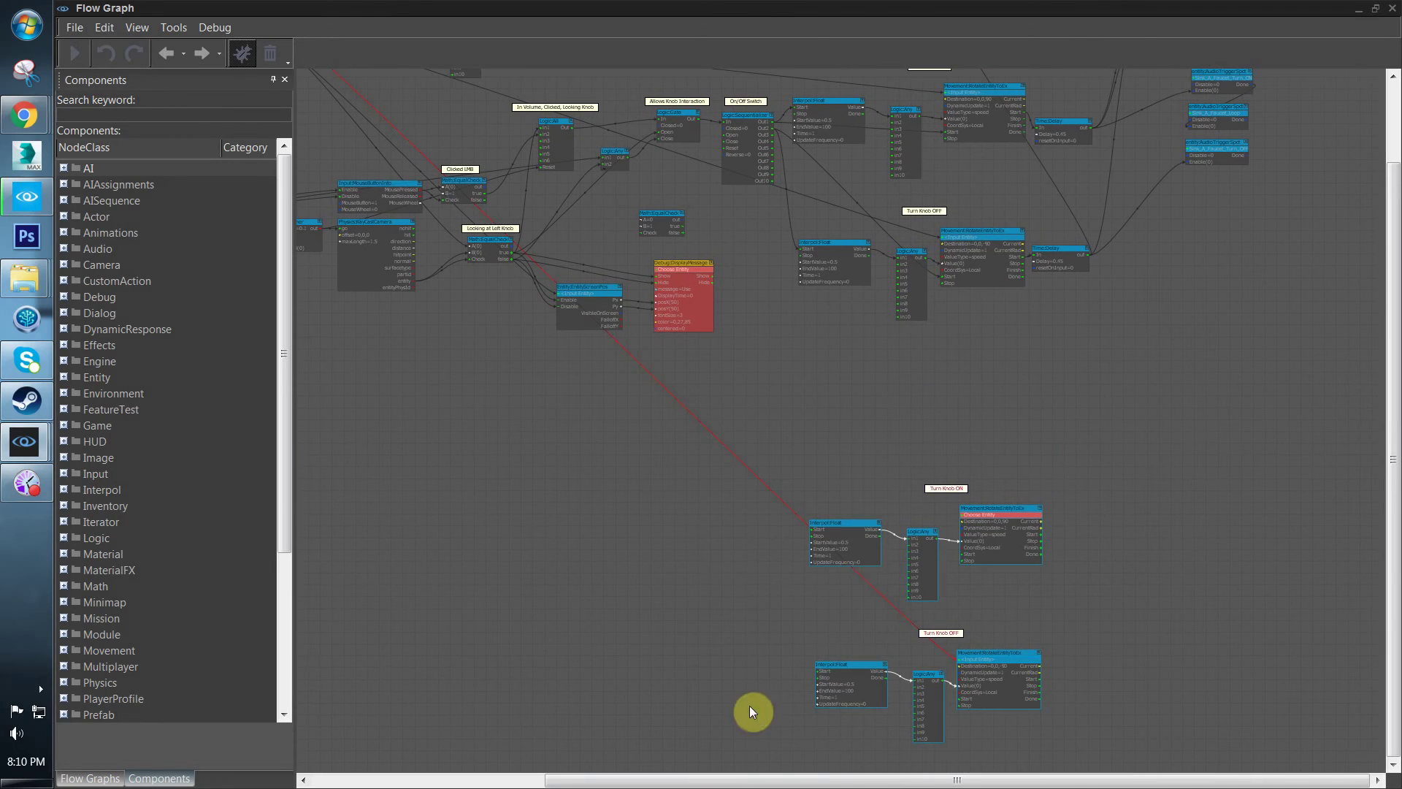
left_click_drag(849, 528, 848, 494)
left_click(790, 277)
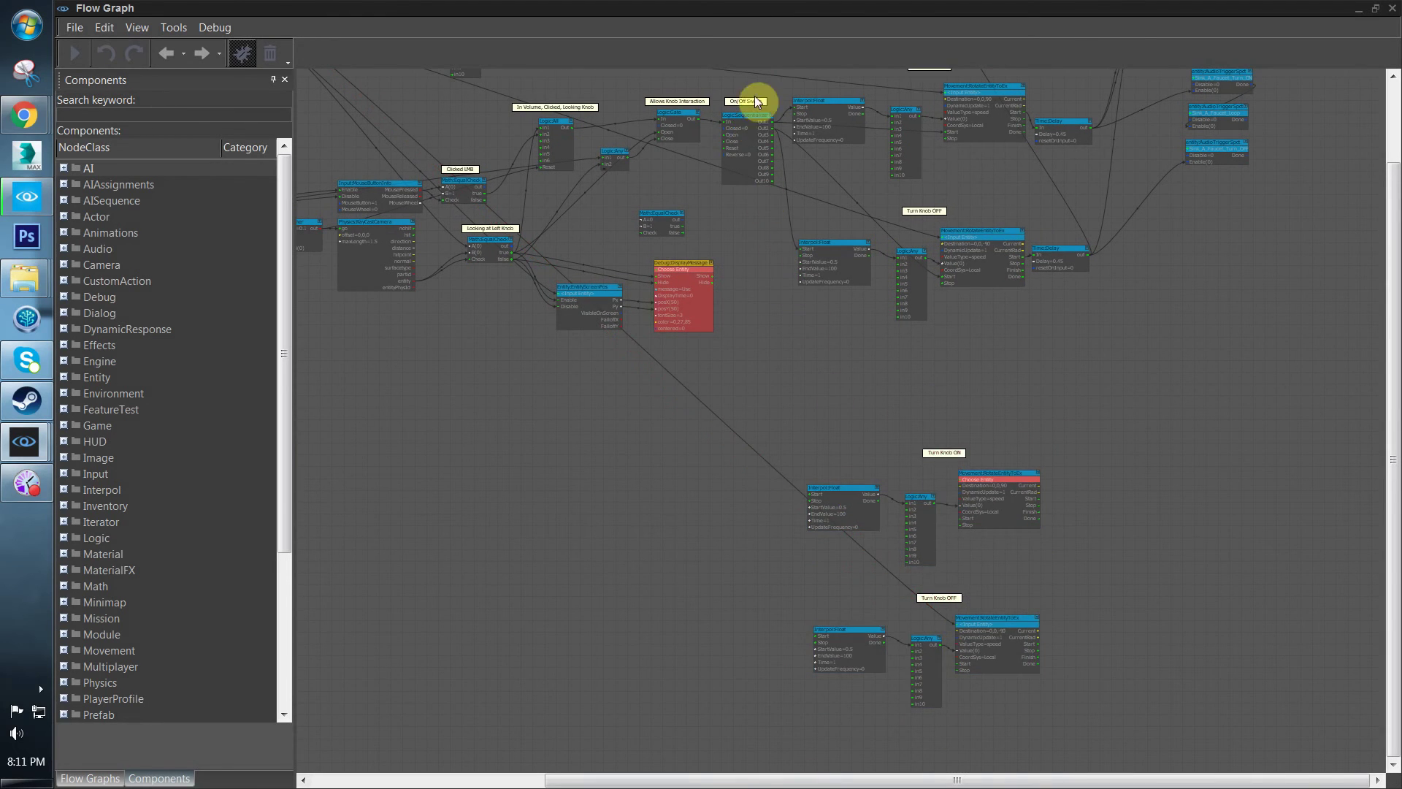
Delete the copied Turn Knob ON and Turn Knob OFF node groups
right_click_drag(755, 95, 832, 204)
left_click(822, 219)
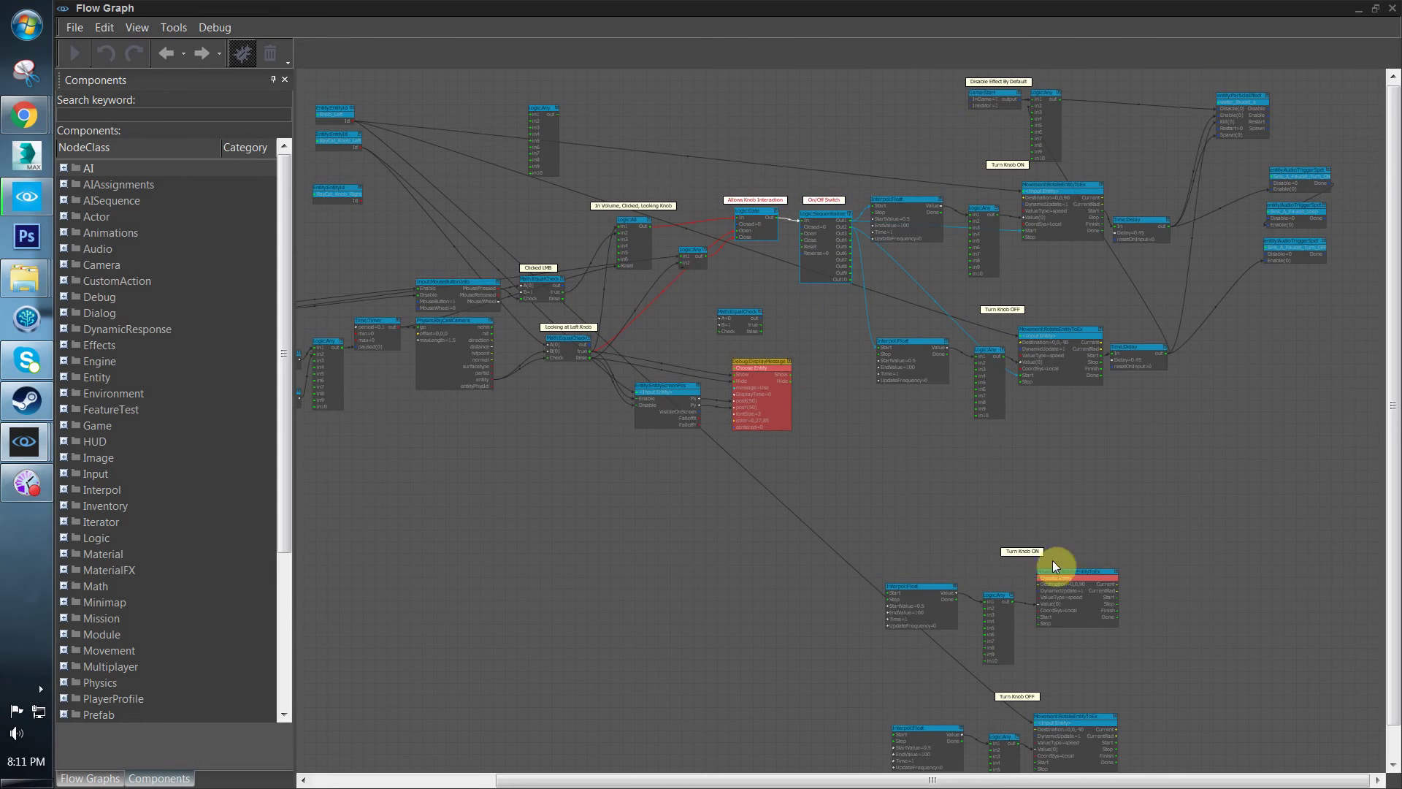
scroll(1053, 560, "down", 1)
left_click(831, 756)
left_click_drag(1145, 406, 741, 774)
key("Delete")
Duplicate with links the nodes from the Looking at Left Knob check through the faucet effect and audio triggers, excluding the Clicked LMB check
right_click_drag(940, 327, 911, 458)
scroll(1073, 316, "up", 1)
left_click_drag(1310, 131, 670, 651)
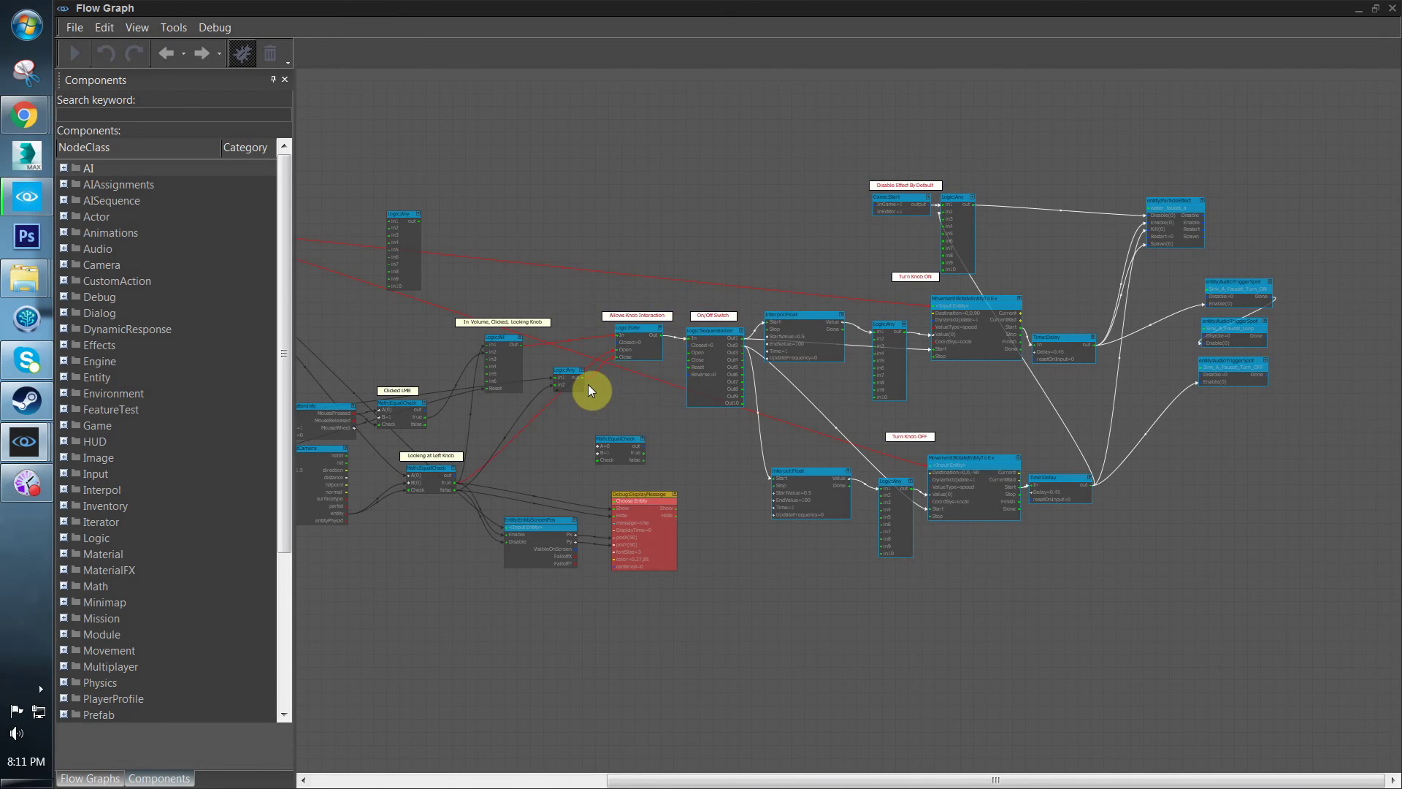
scroll(588, 387, "up", 2)
left_click_drag(762, 361, 760, 363, "ctrl")
left_click_drag(752, 232, 595, 409, "ctrl")
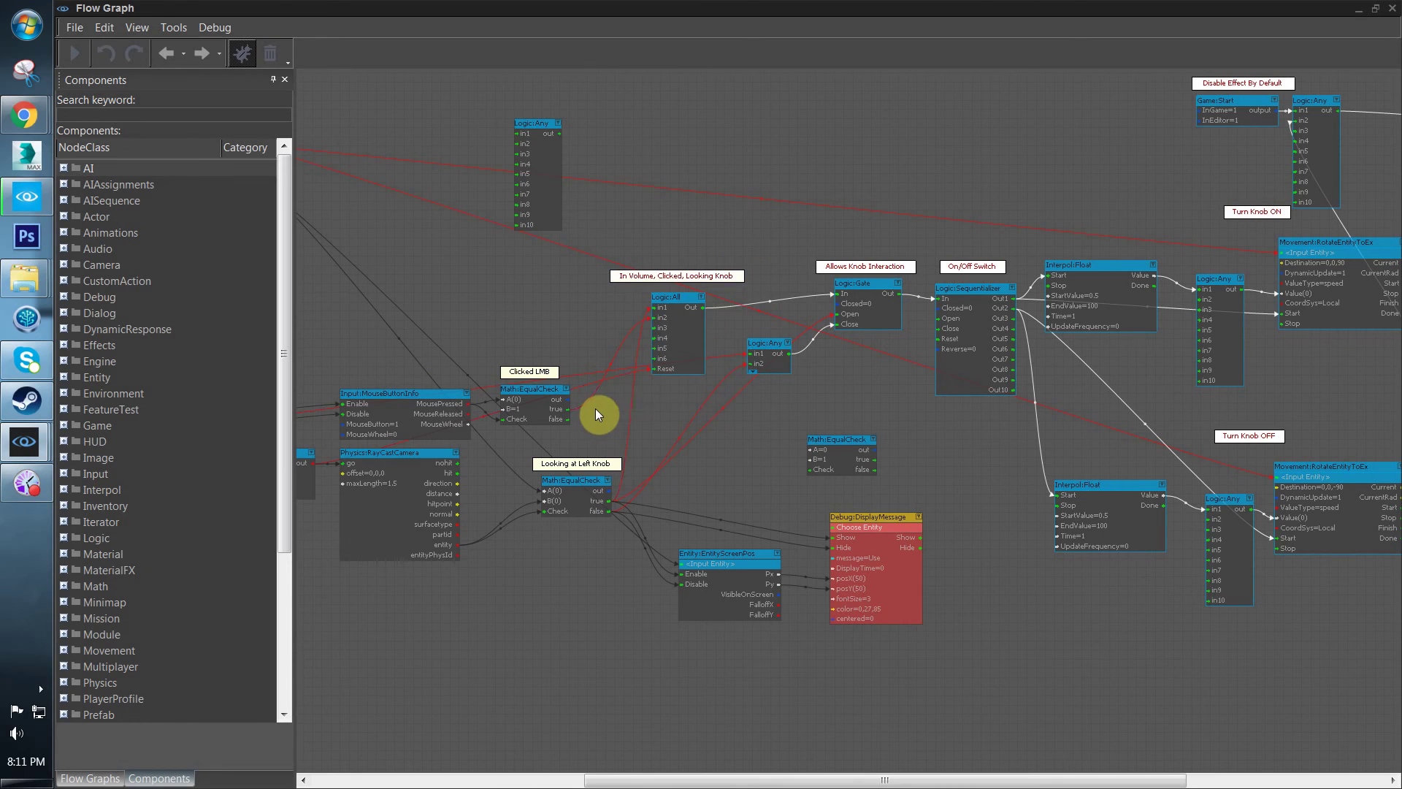
right_click_drag(782, 490, 783, 406)
scroll(818, 352, "down", 1)
scroll(820, 354, "down", 1)
right_click_drag(820, 475, 831, 401)
scroll(860, 378, "down", 1)
scroll(963, 385, "up", 2)
left_click_drag(1008, 326, 711, 555, "ctrl")
right_click_drag(740, 515, 779, 460)
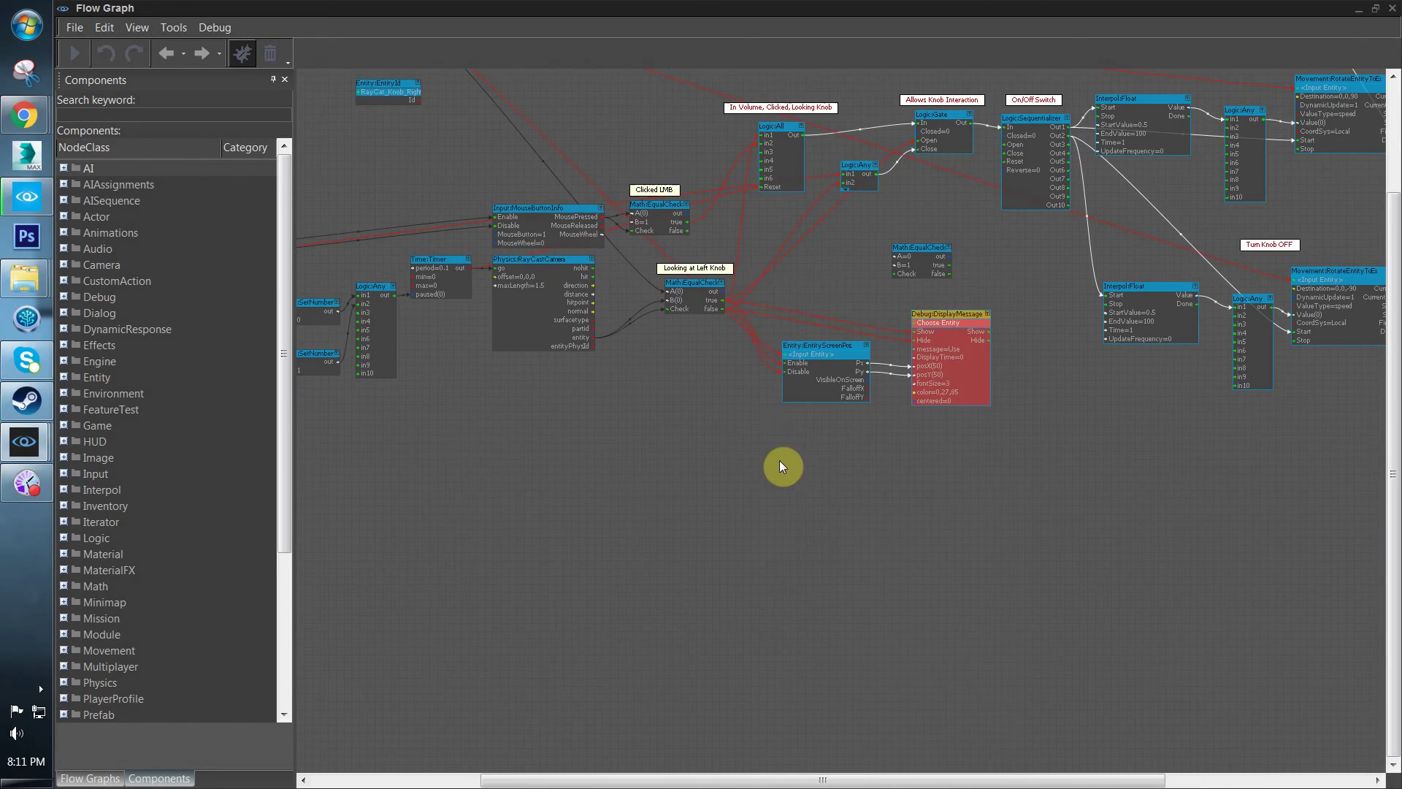
left_click(670, 287)
scroll(686, 282, "up", 2)
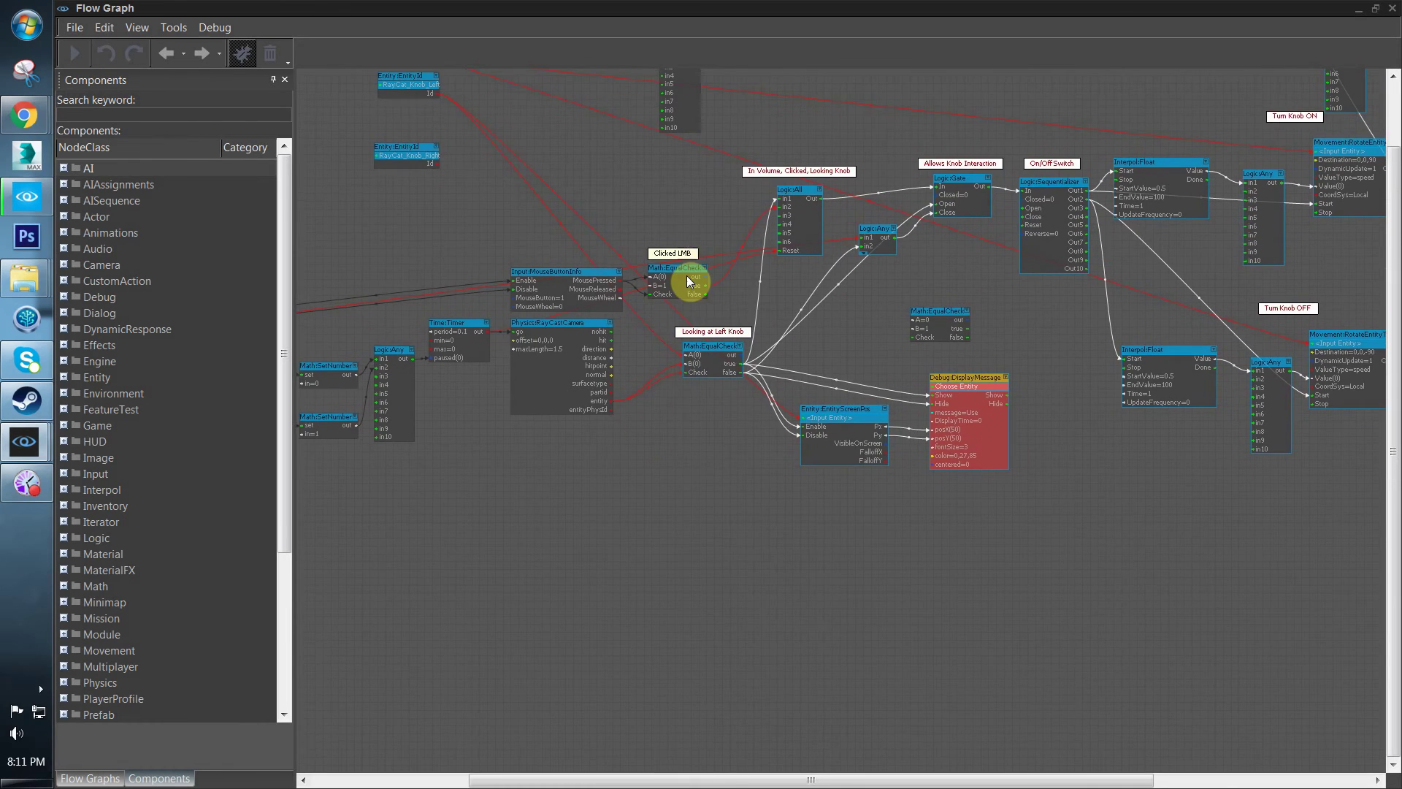
scroll(727, 420, "down", 2)
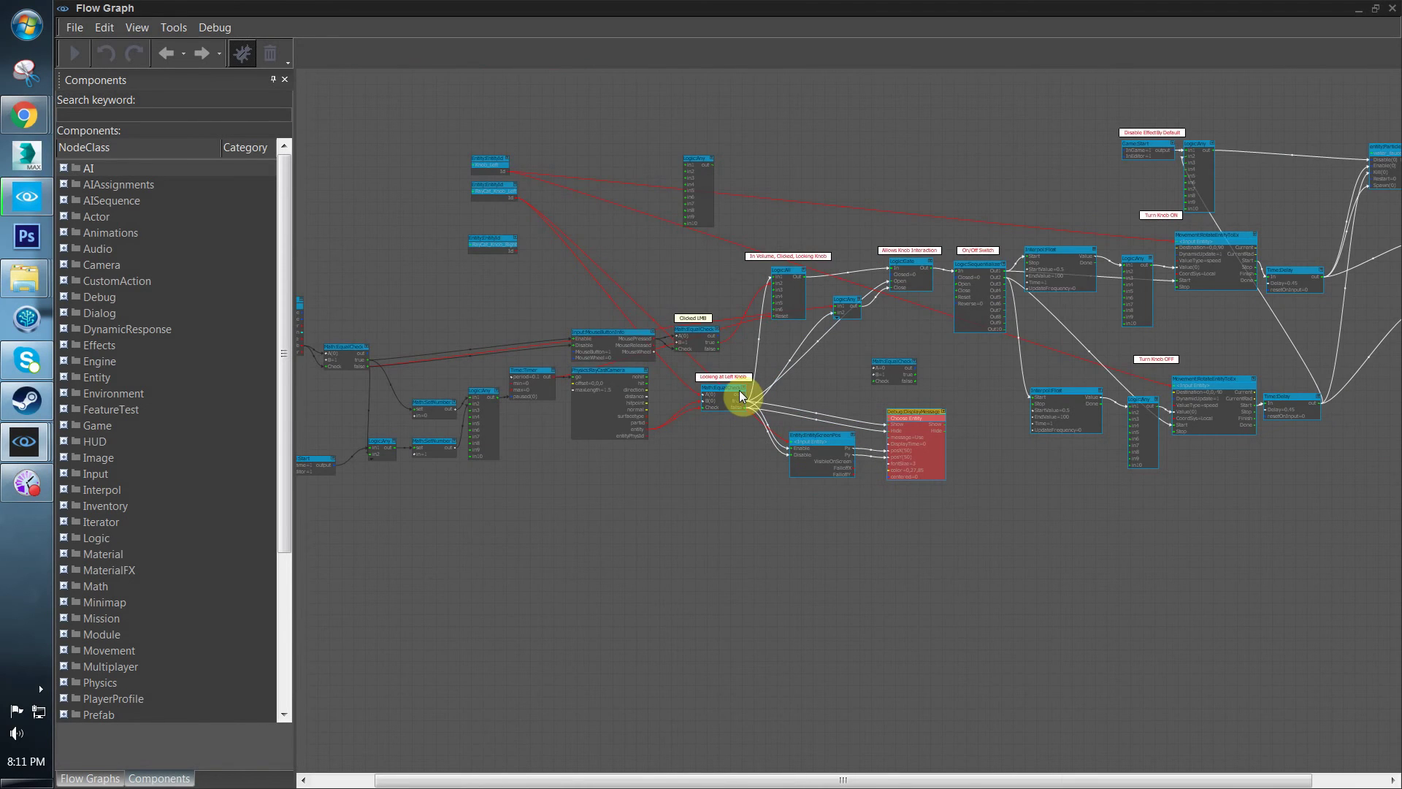
right_click_drag(830, 422, 766, 314)
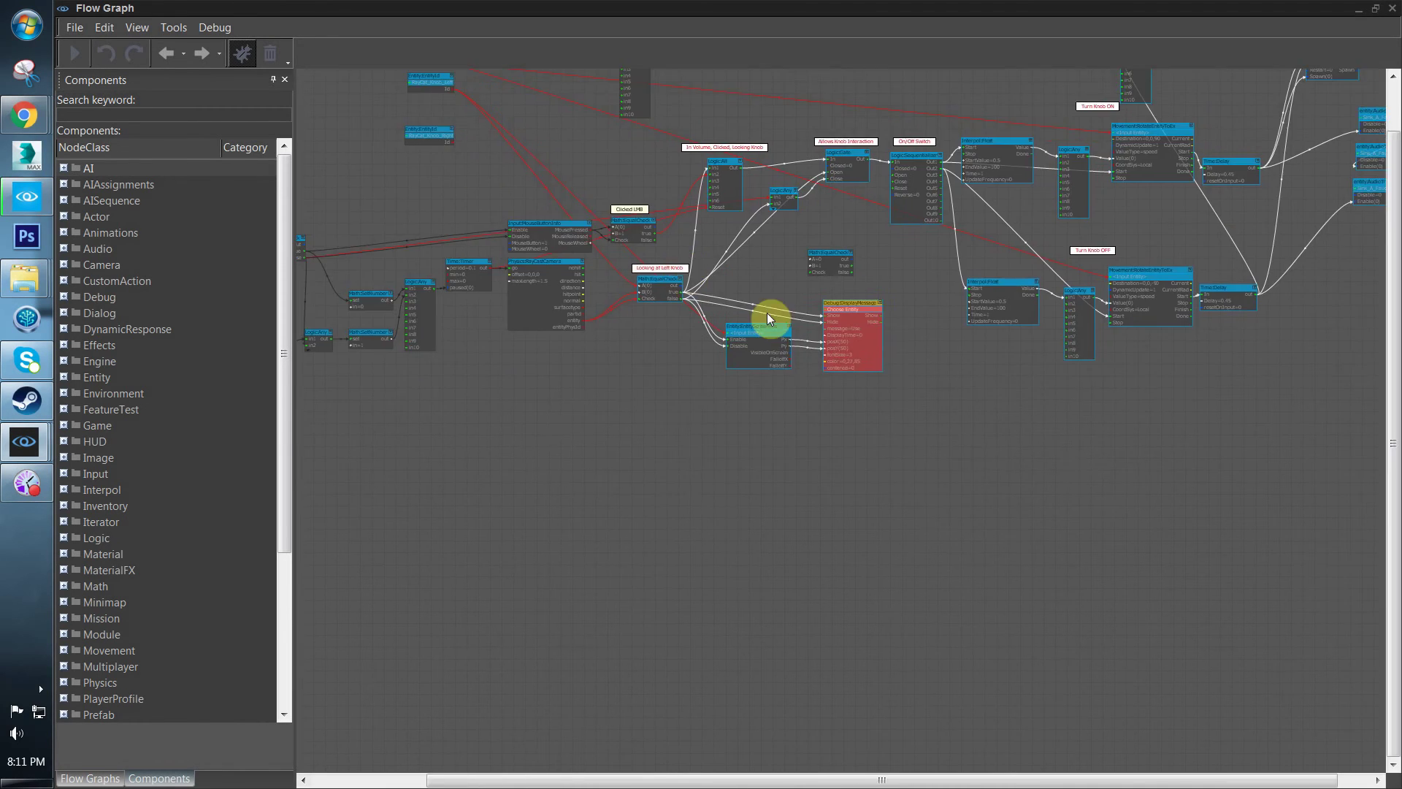
key("ctrl+shift+v")
Move the whole duplicated node block up and to the left, directly beneath the original left knob logic
scroll(1121, 653, "down", 2)
right_click_drag(1121, 654, 988, 410)
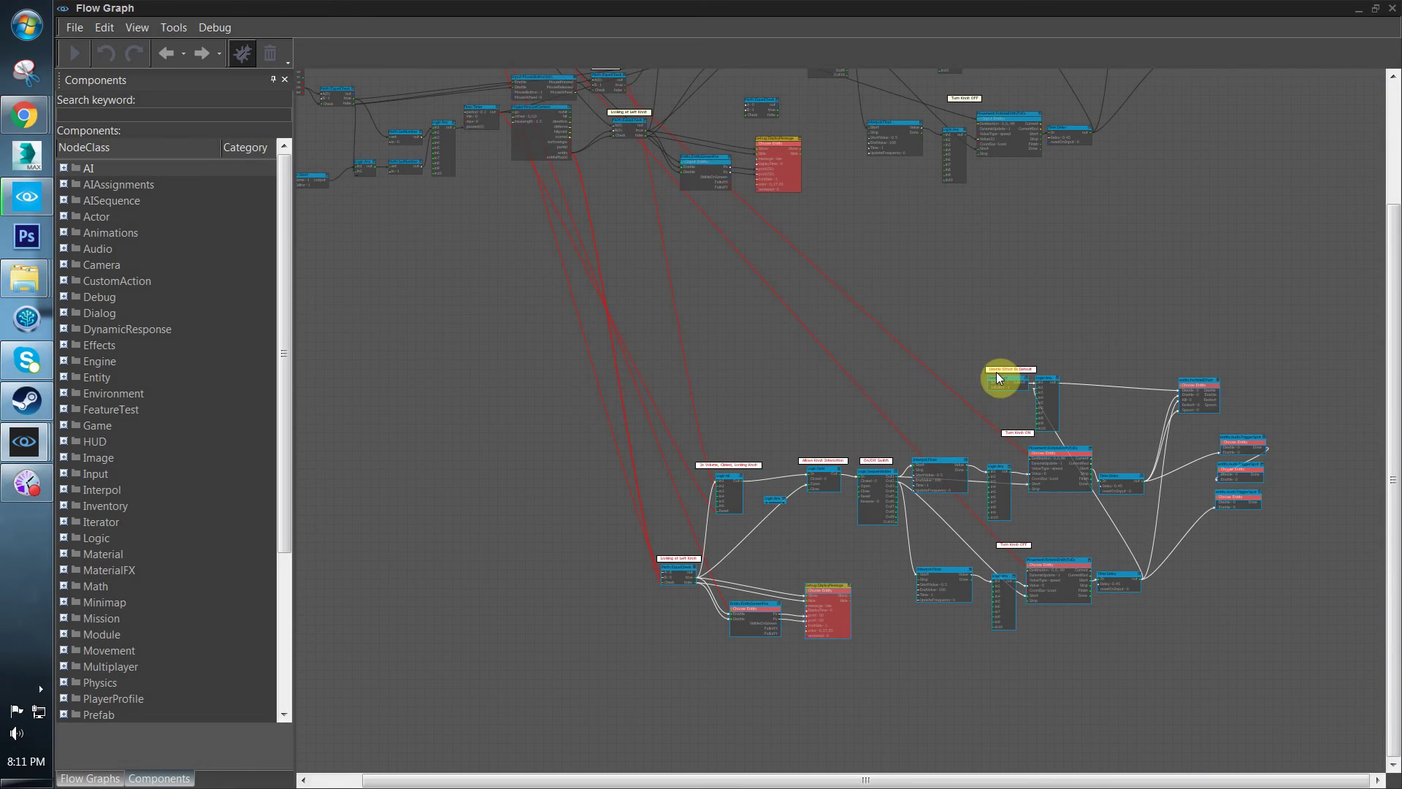
left_click_drag(999, 376, 862, 204)
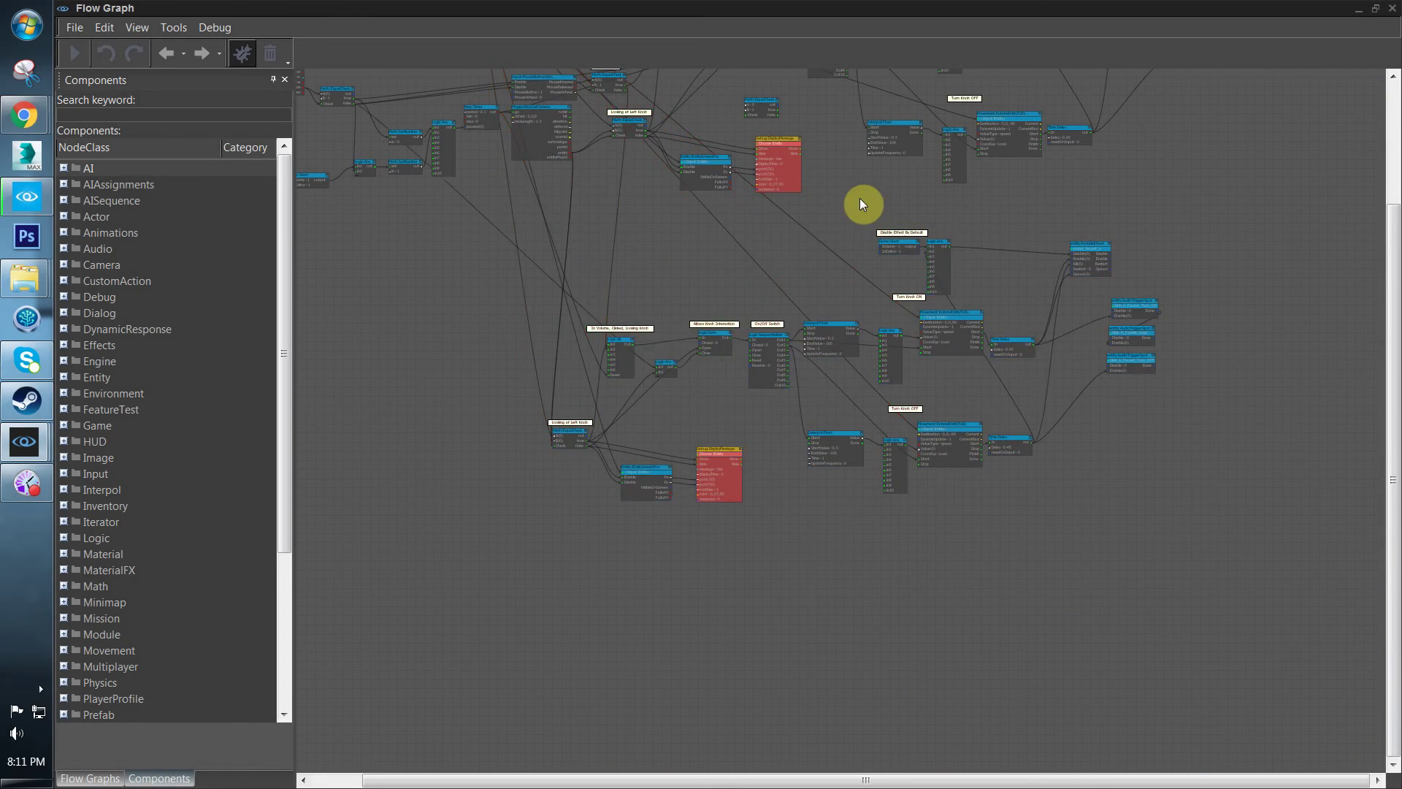
Examine the original and duplicated node blocks and the links running between them, back to the volume trigger and EntityId nodes
right_click_drag(860, 200, 862, 313)
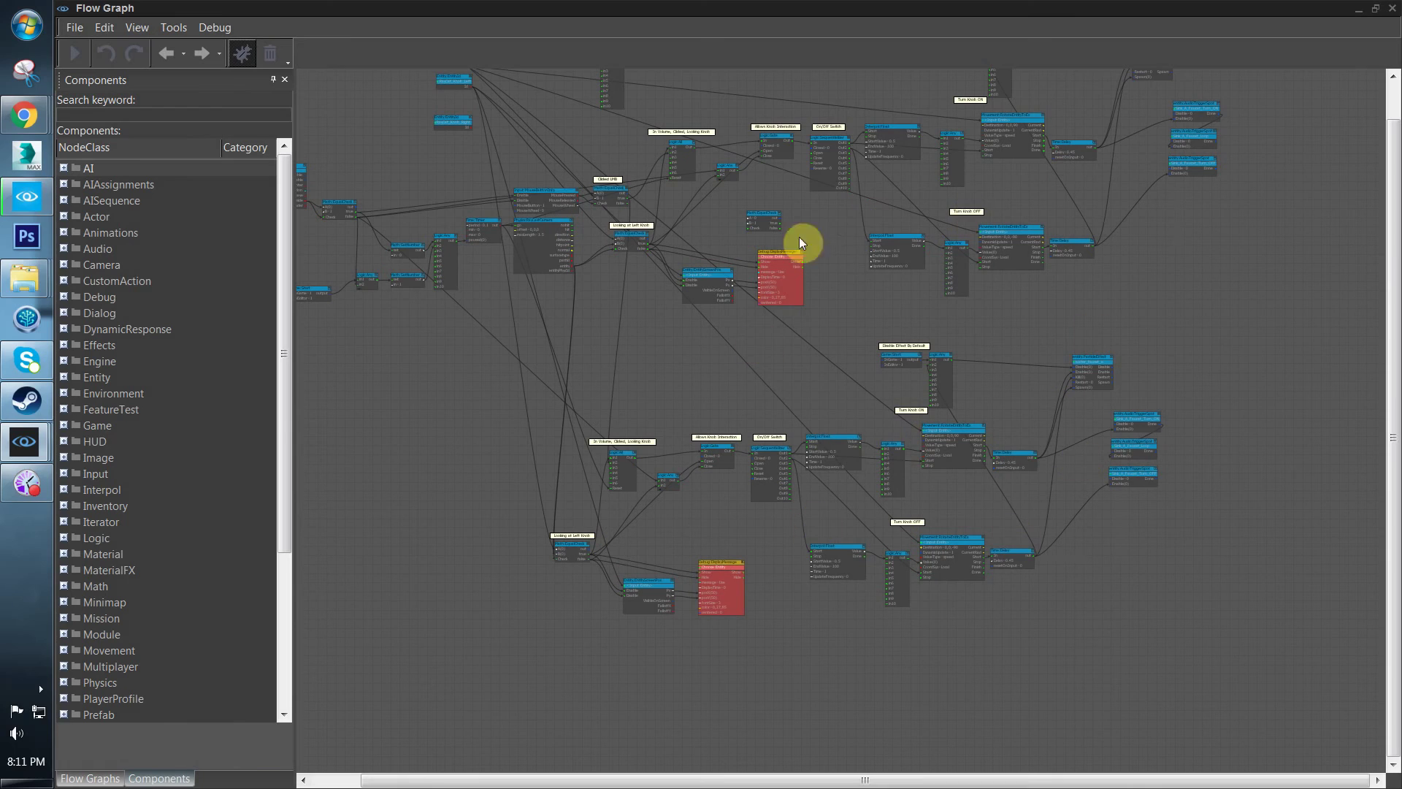
scroll(876, 431, "up", 3)
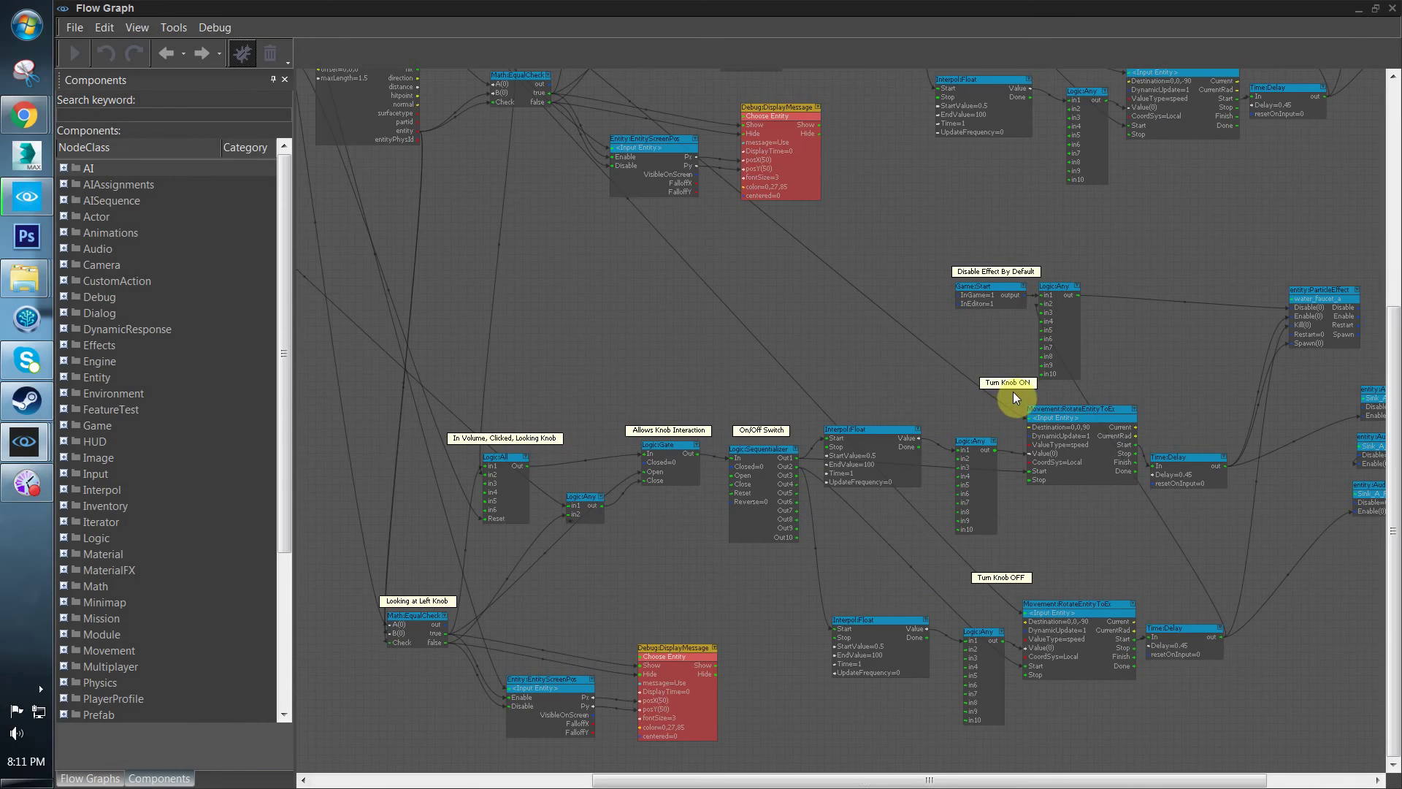
scroll(764, 405, "down", 5)
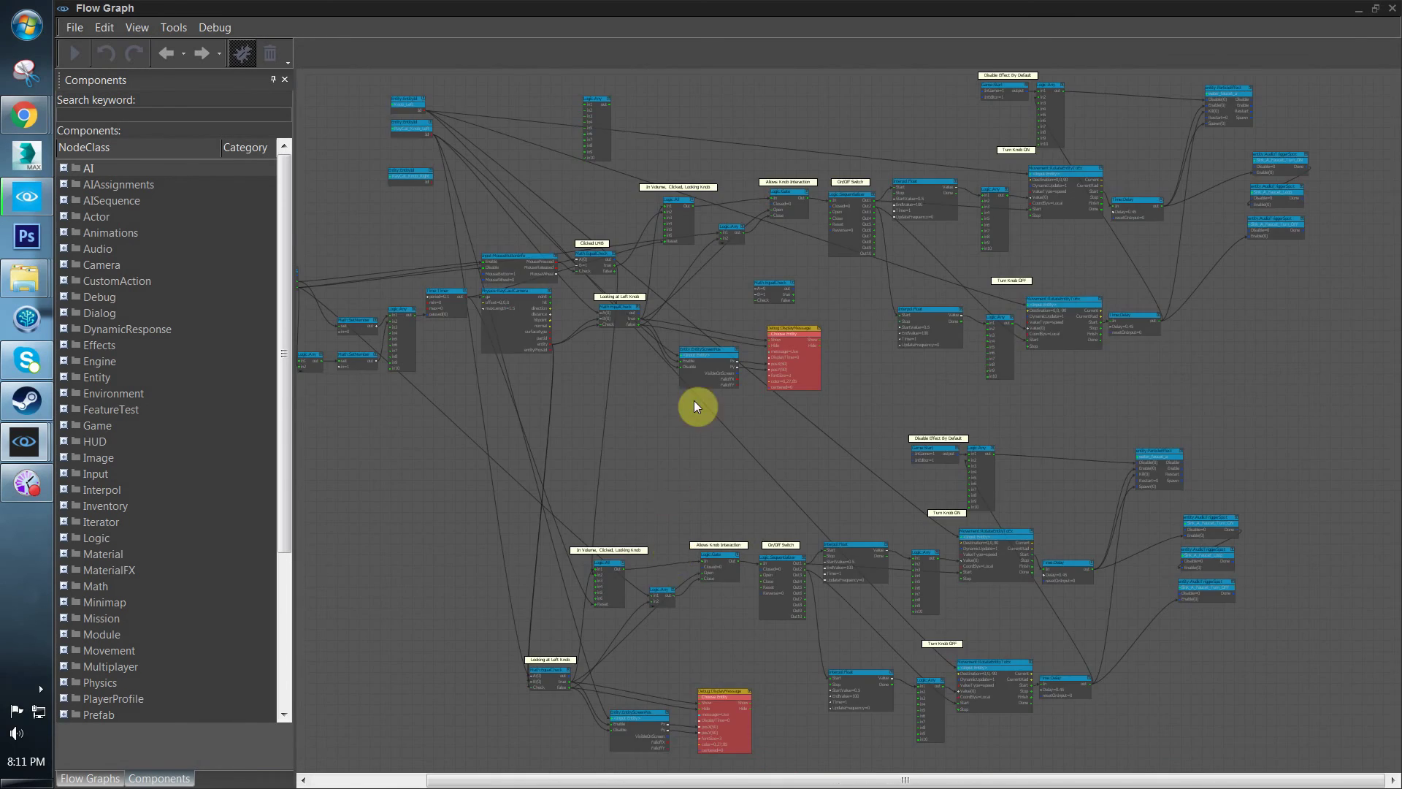
right_click_drag(694, 400, 674, 629)
right_click_drag(654, 433, 668, 292)
right_click_drag(844, 507, 871, 344)
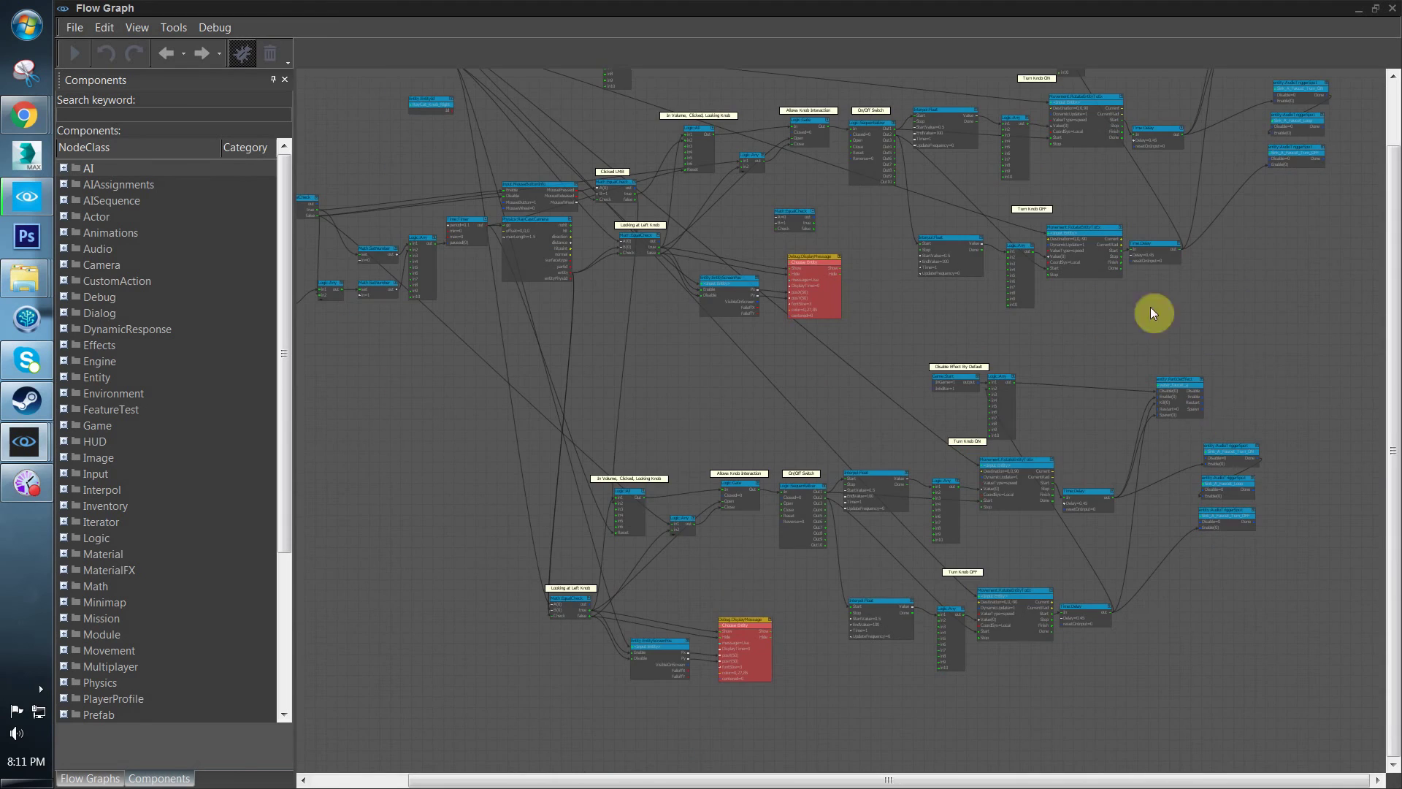
right_click_drag(703, 427, 802, 392)
right_click_drag(683, 279, 738, 313)
scroll(737, 312, "up", 1)
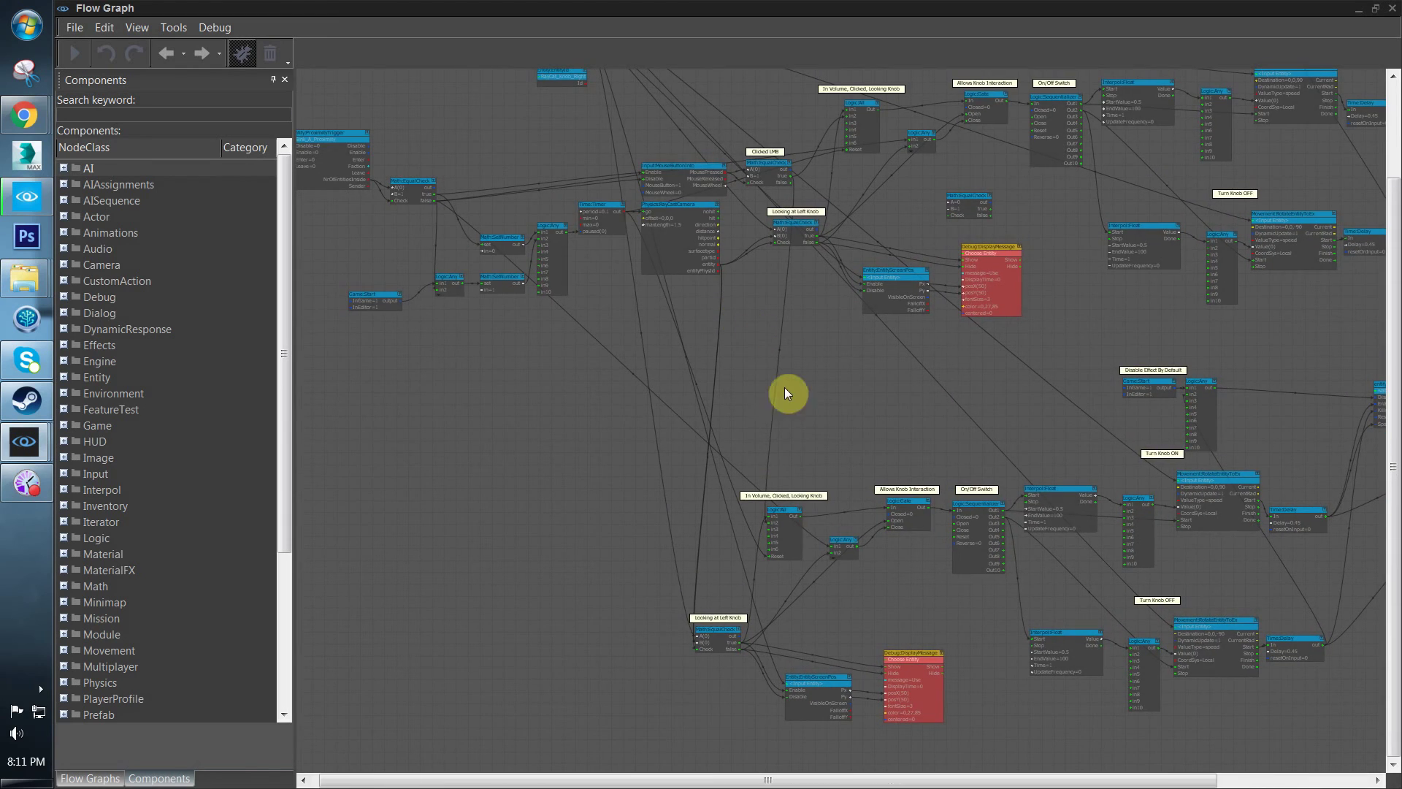
right_click_drag(617, 310, 646, 427)
scroll(646, 426, "down", 2)
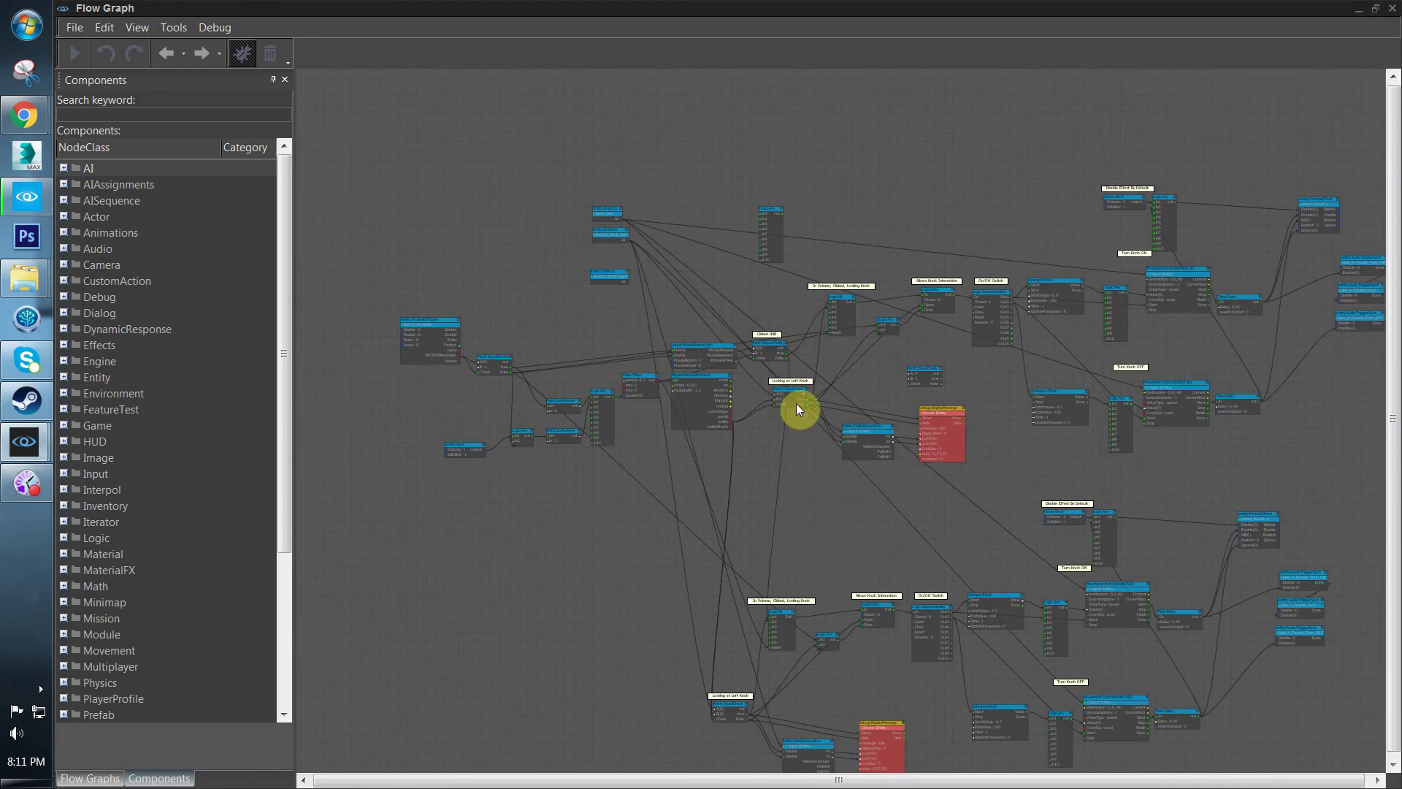
right_click_drag(684, 159, 684, 210)
Move the RayCat_Knob_Right EntityId node down to the left of the duplicated node block
scroll(617, 299, "up", 8)
left_click(608, 380)
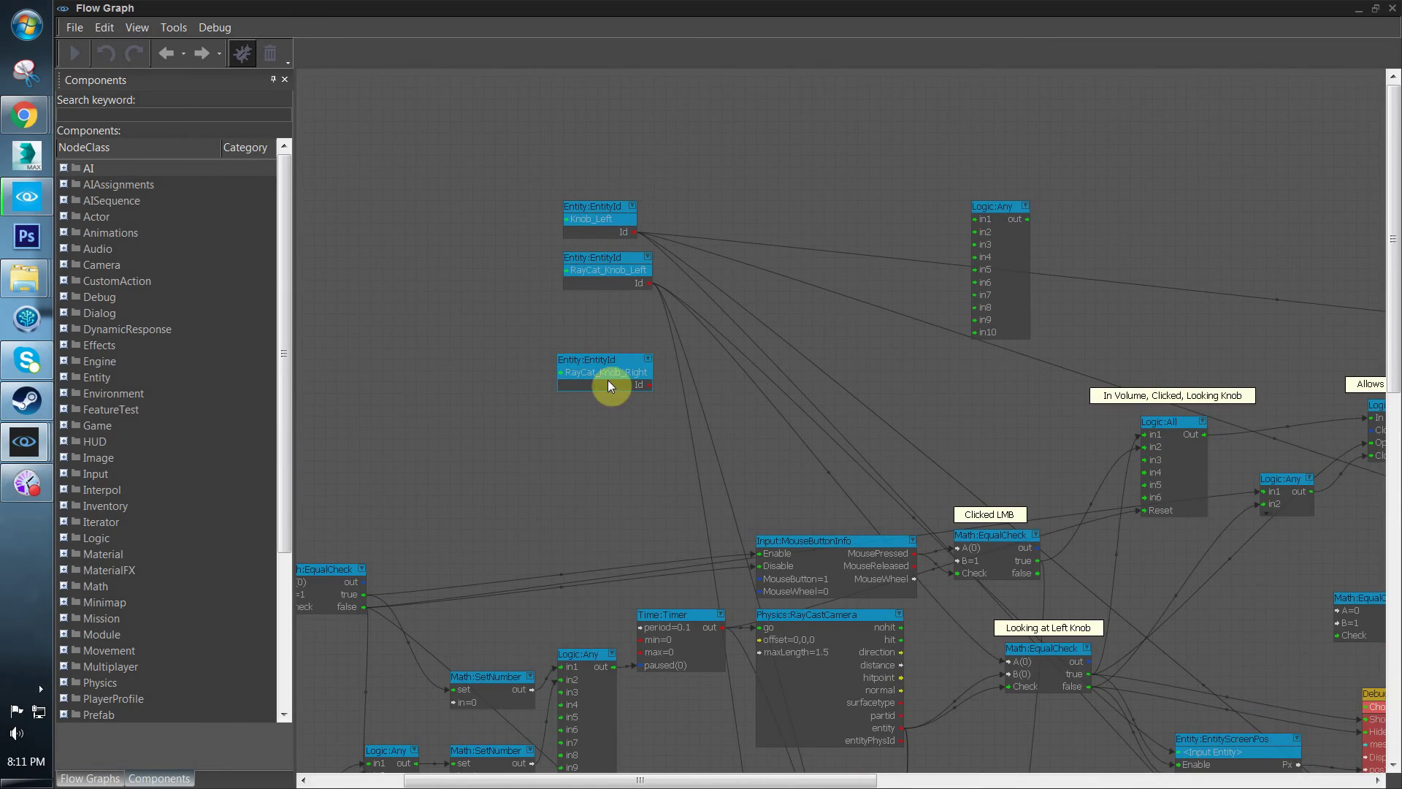
scroll(615, 406, "down", 5)
right_click_drag(623, 430, 639, 185)
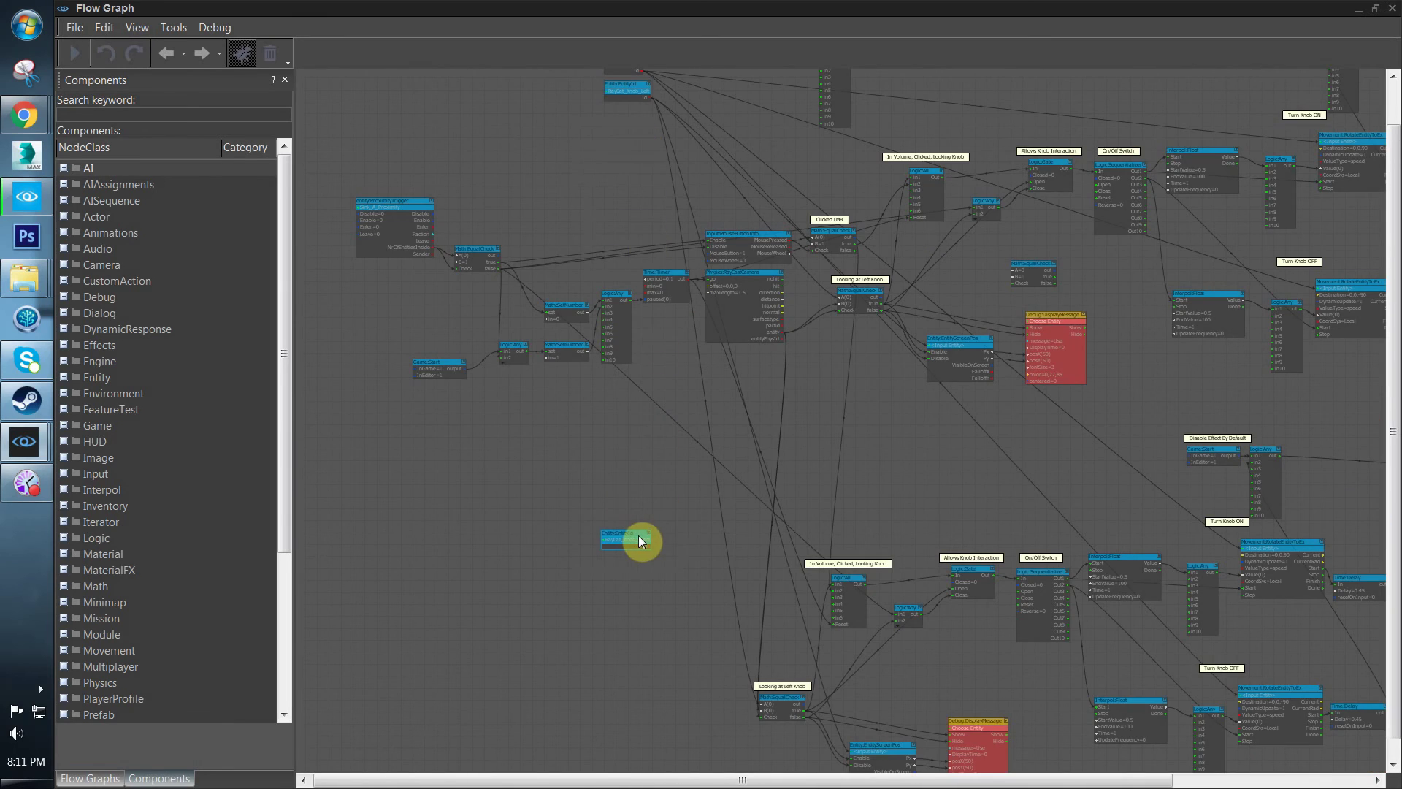
right_click_drag(638, 536, 623, 435)
scroll(672, 466, "up", 3)
left_click_drag(590, 416, 586, 370)
Duplicate the RayCat_Knob_Right EntityId node and place the copy directly beneath it
scroll(587, 392, "up", 4)
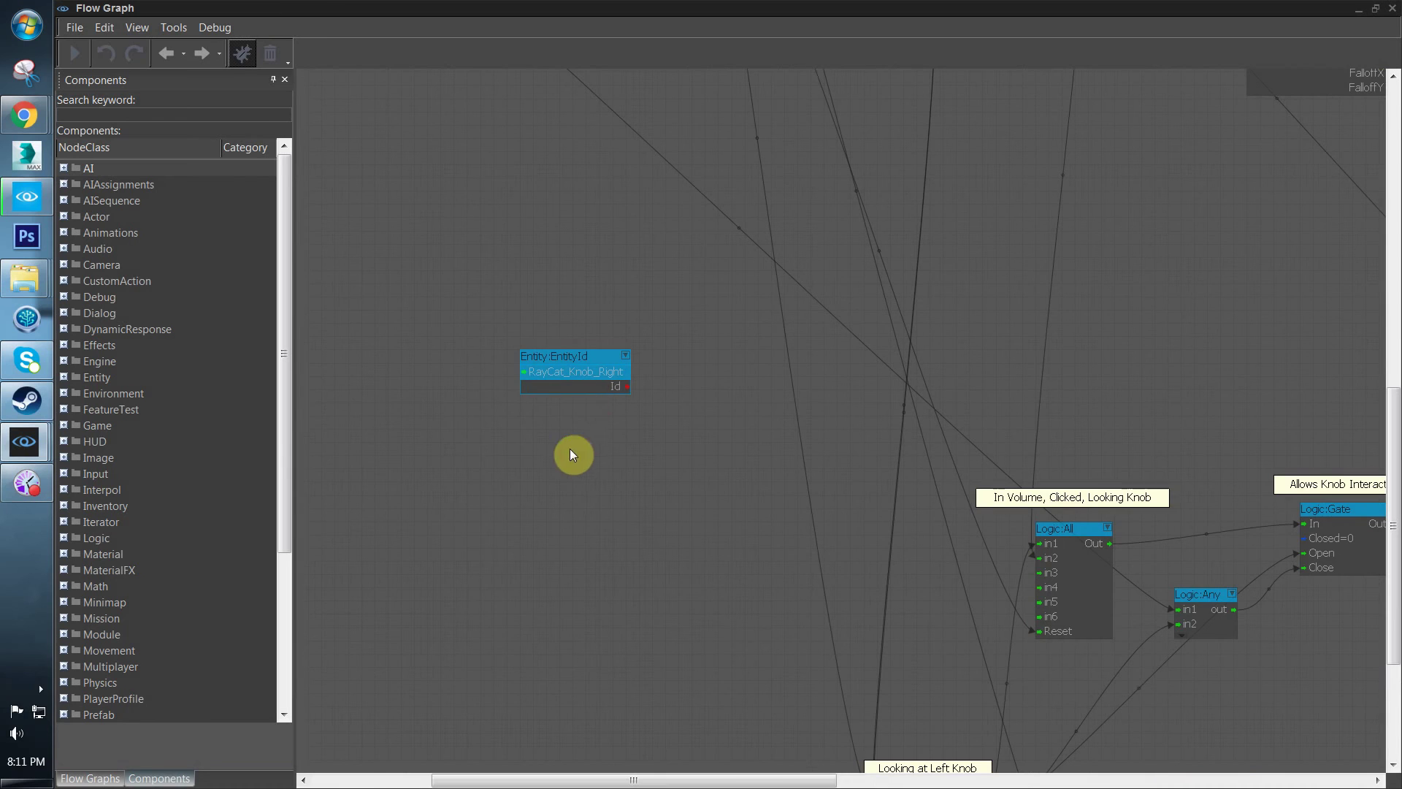
key("ctrl+v")
left_click_drag(609, 473, 577, 415)
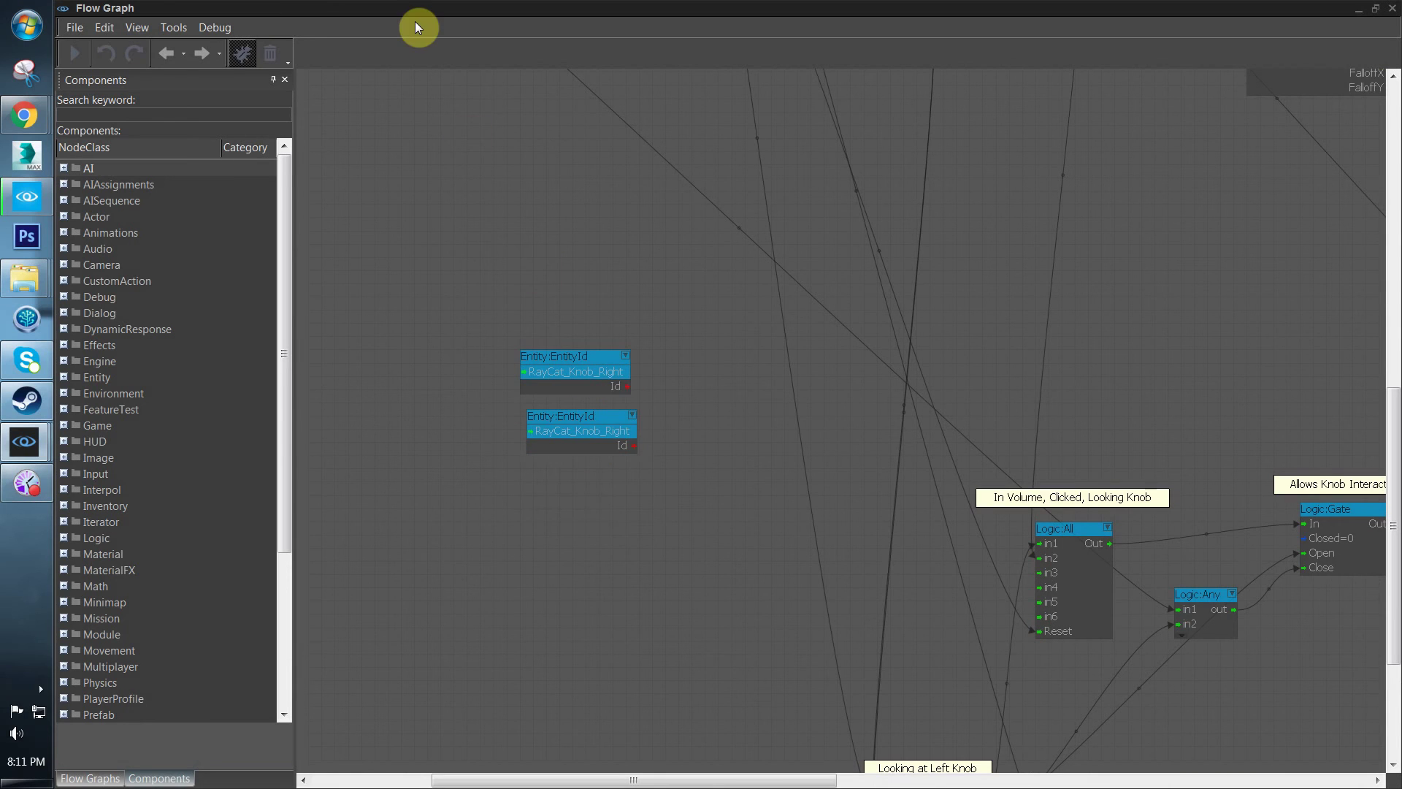
Assign the sink's Knob_Right entity from the viewport to the copied EntityId node and move that node above the RayCat_Knob_Right node
left_click_drag(416, 10, 1401, 153)
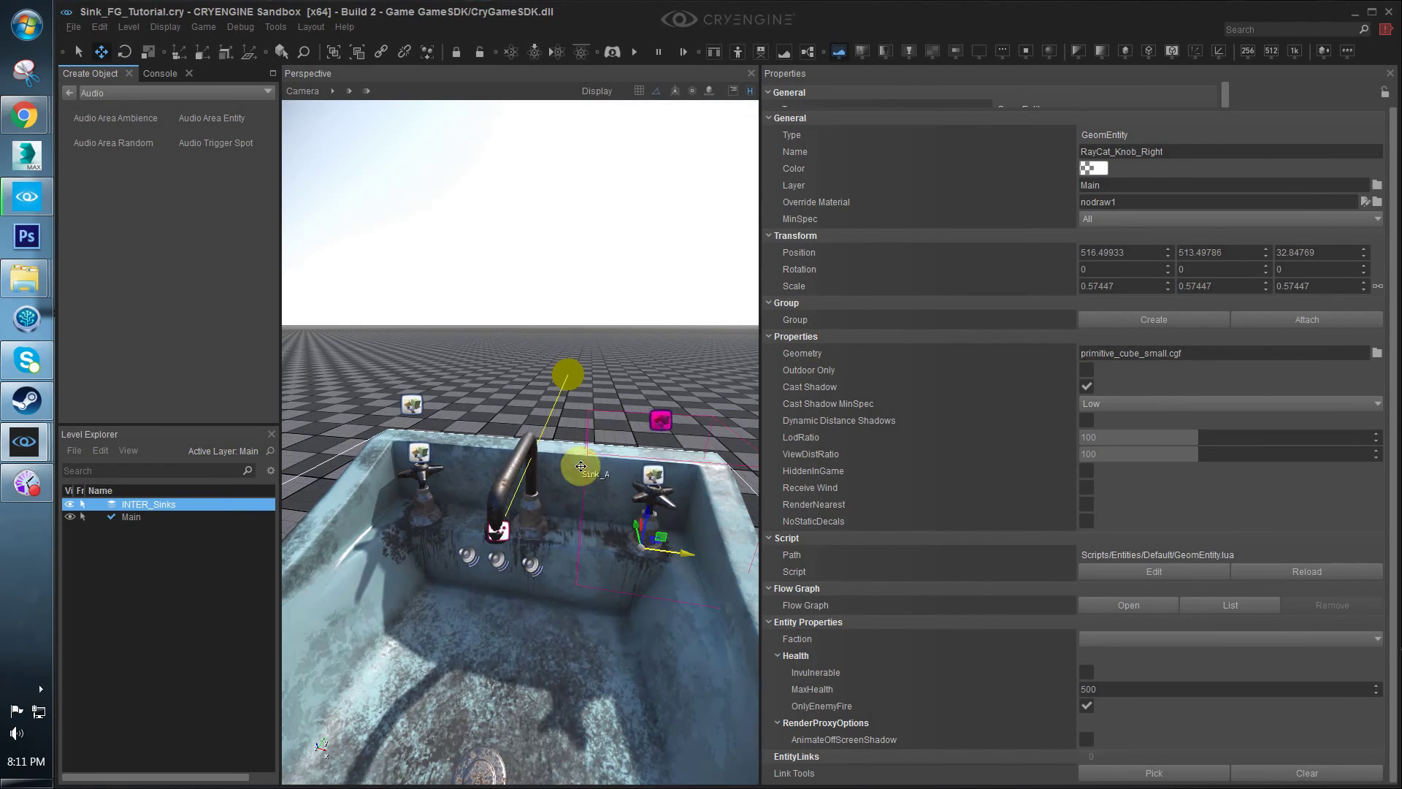
right_click_drag(643, 416, 646, 419)
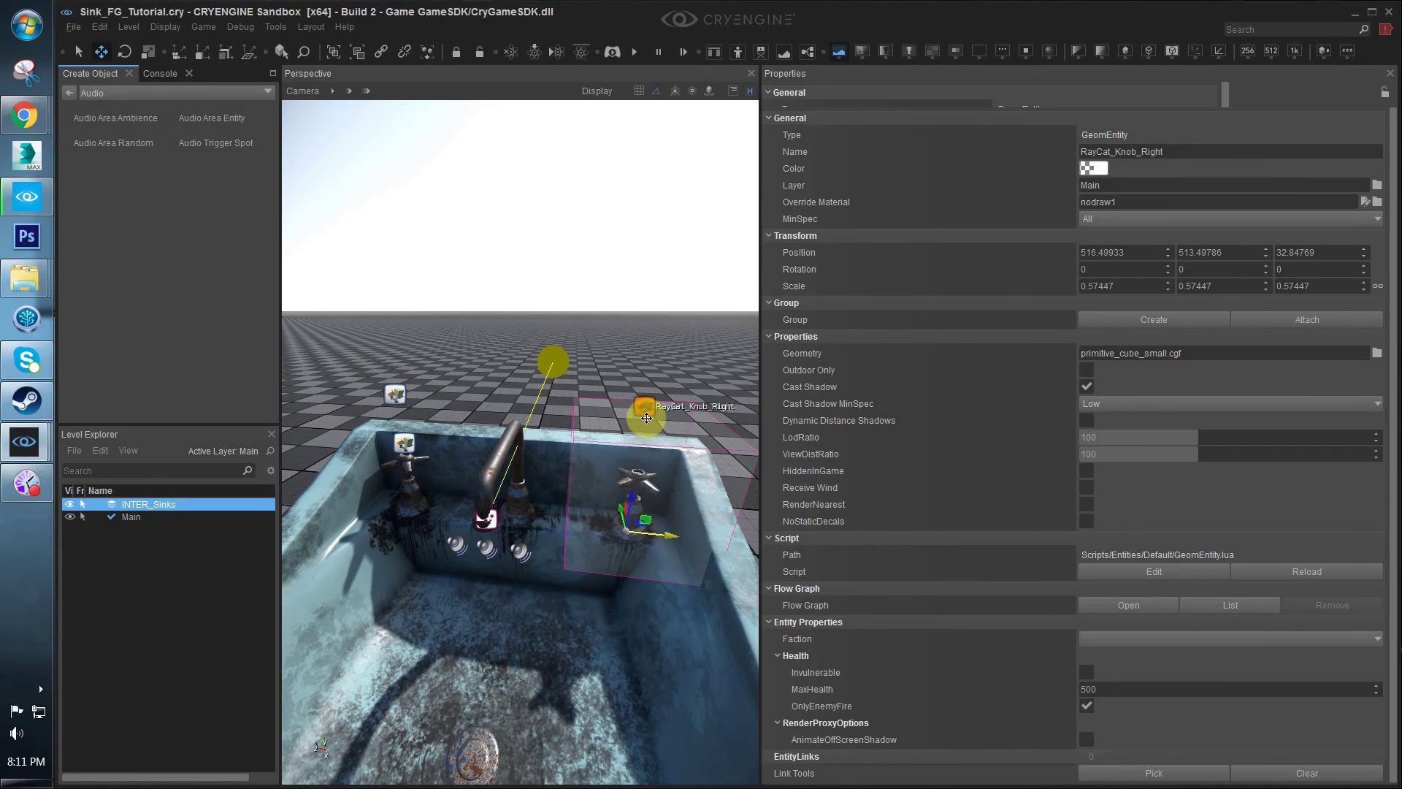
key("shift+space")
left_click(633, 501)
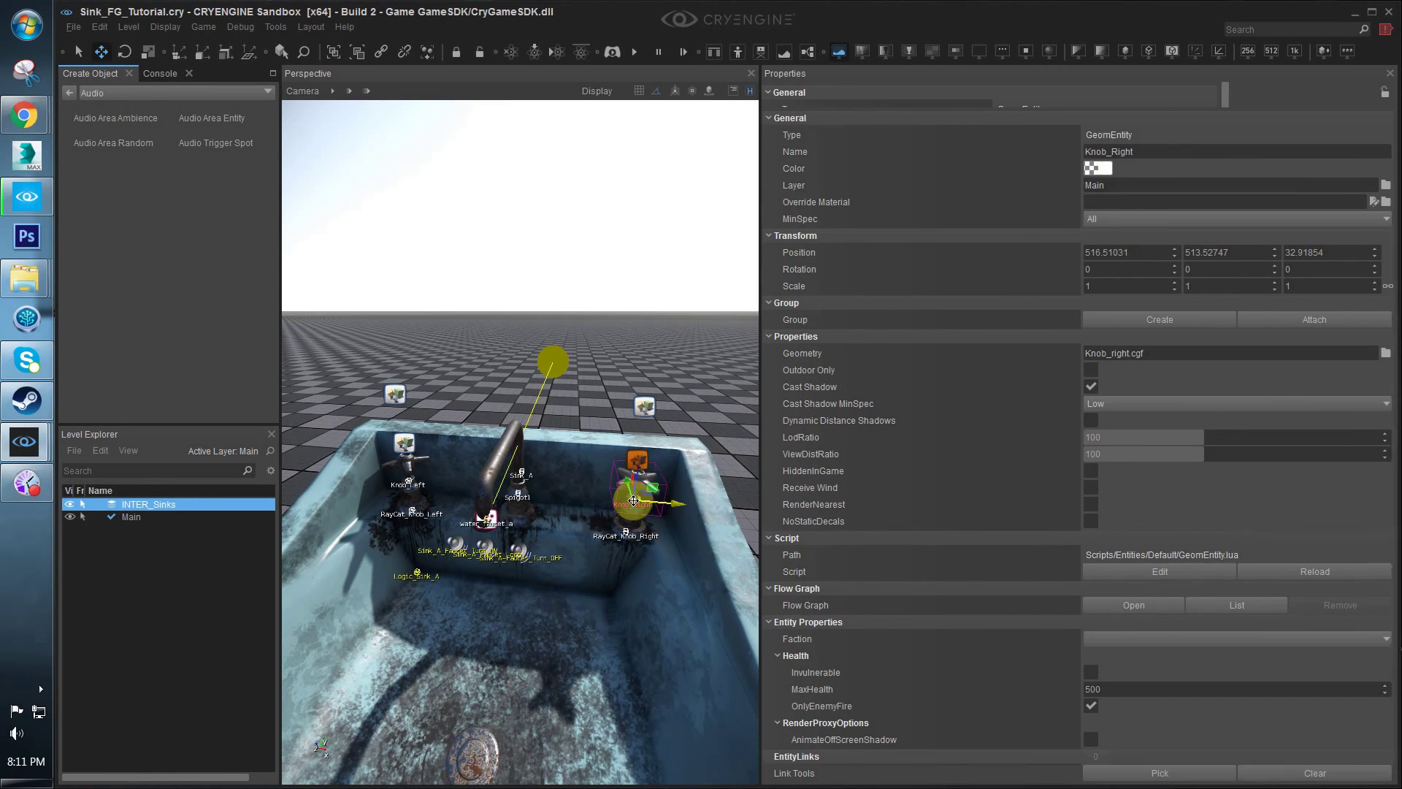
left_click_drag(1401, 140, 604, 142)
double_click(604, 143)
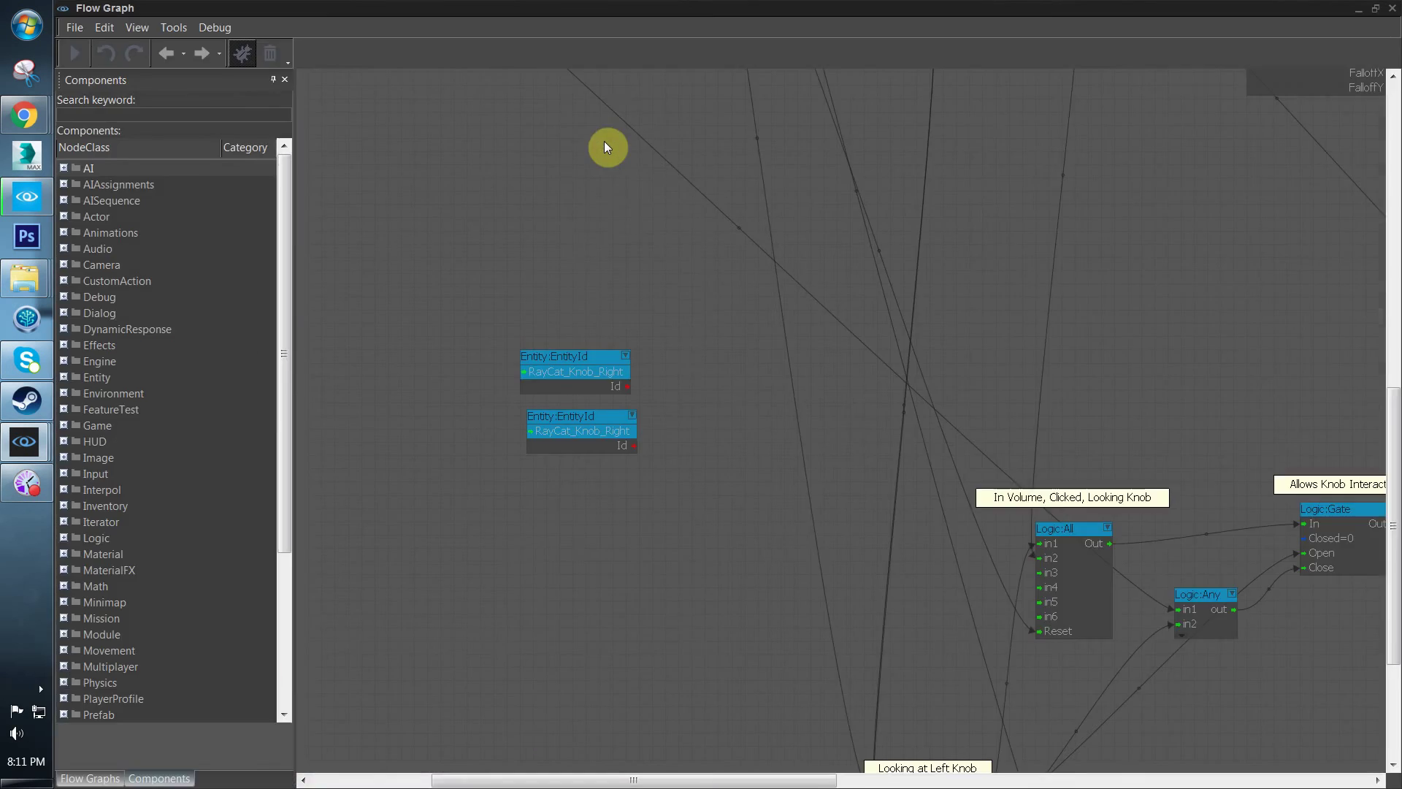
right_click(549, 429)
left_click(603, 441)
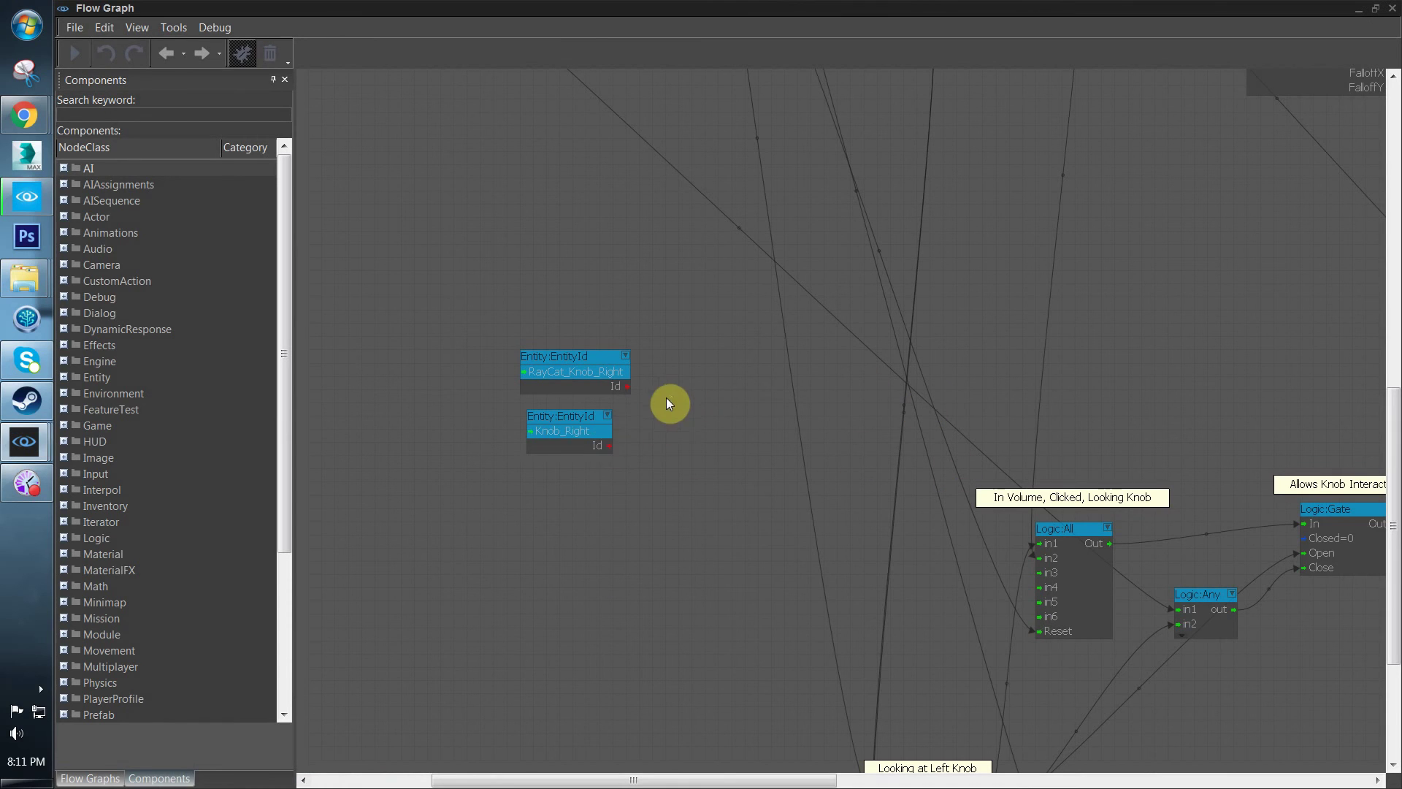
left_click_drag(577, 417, 575, 295)
Rename the duplicated comment above the lower Math:EqualCheck node to "Looking at Right Knob"
scroll(573, 338, "down", 3)
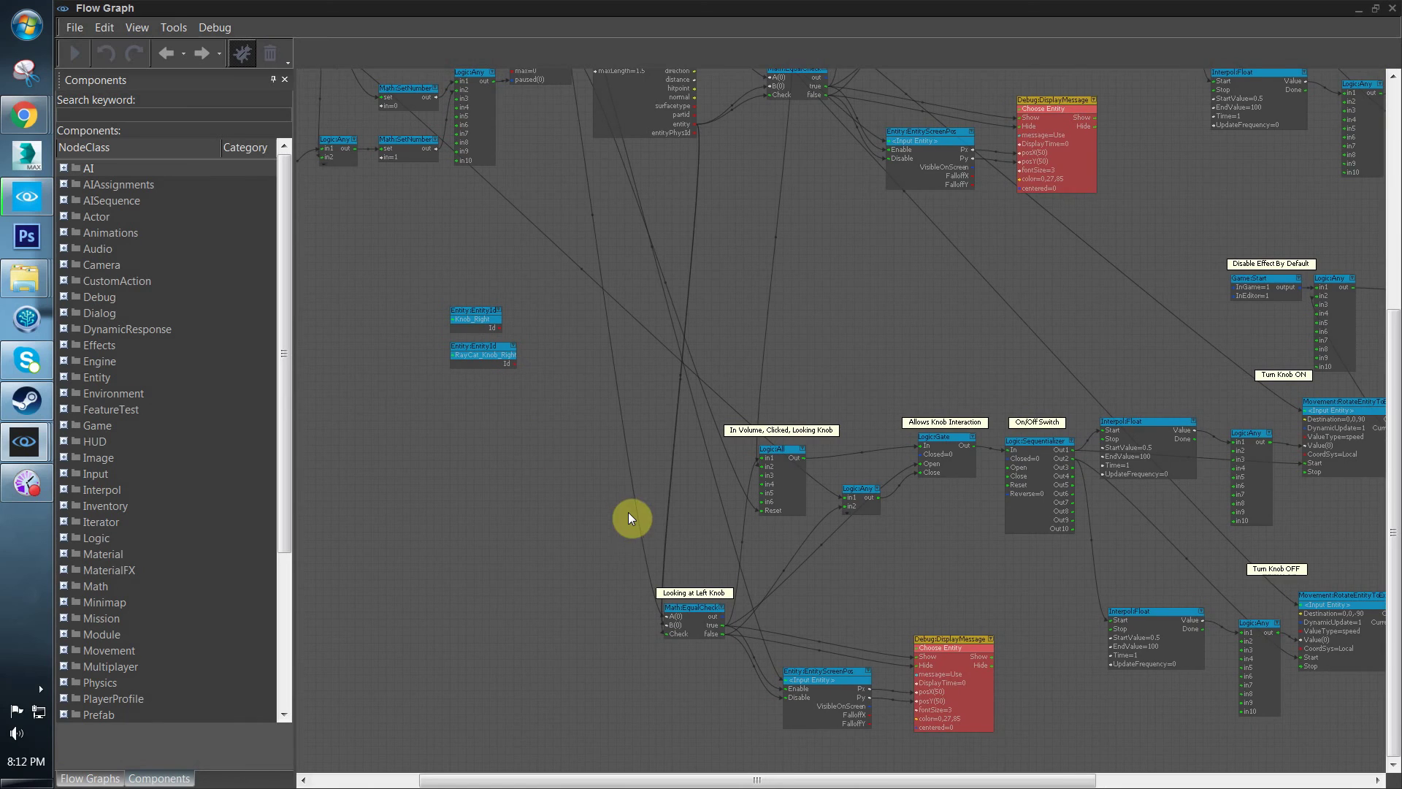
scroll(614, 555, "up", 3)
double_click(739, 575)
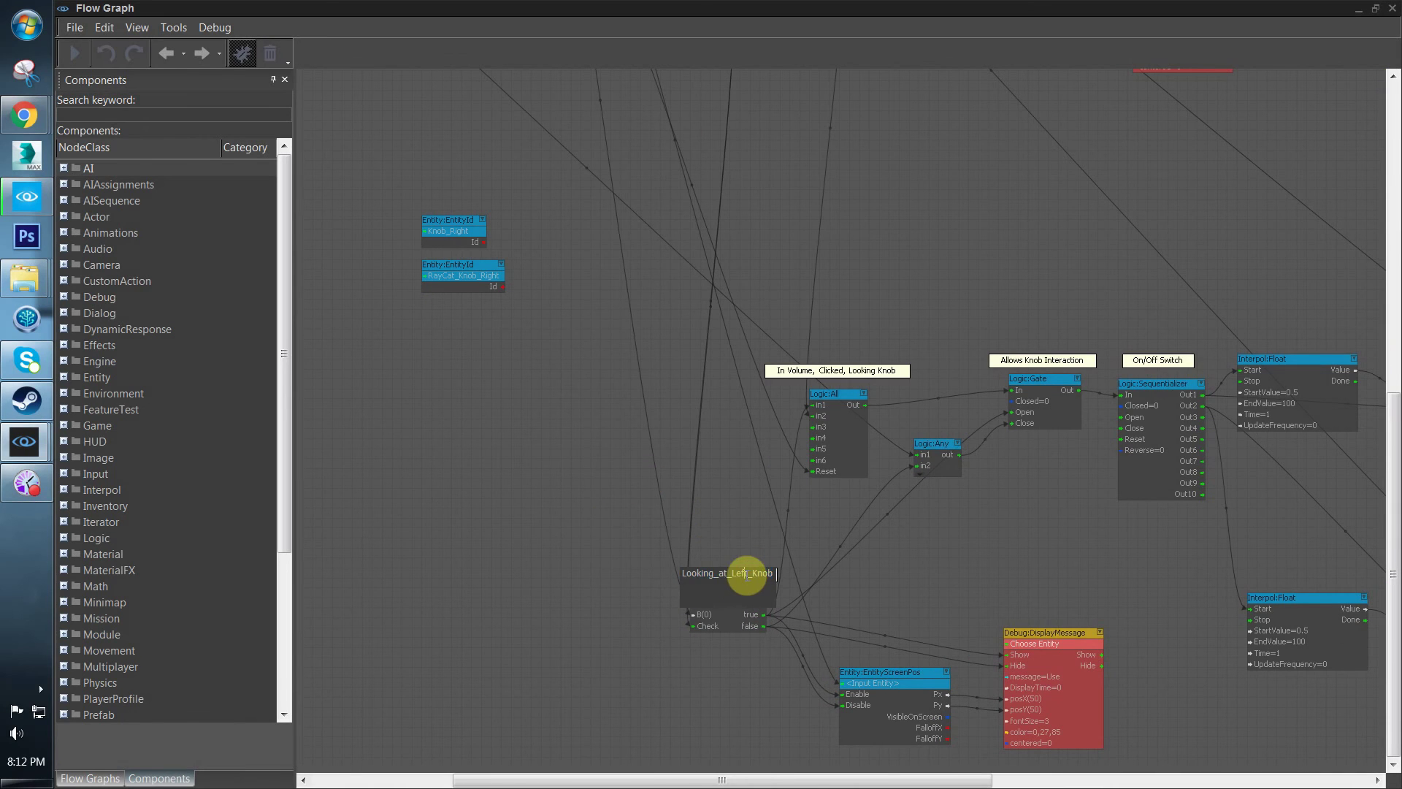
type("Right")
key("Return")
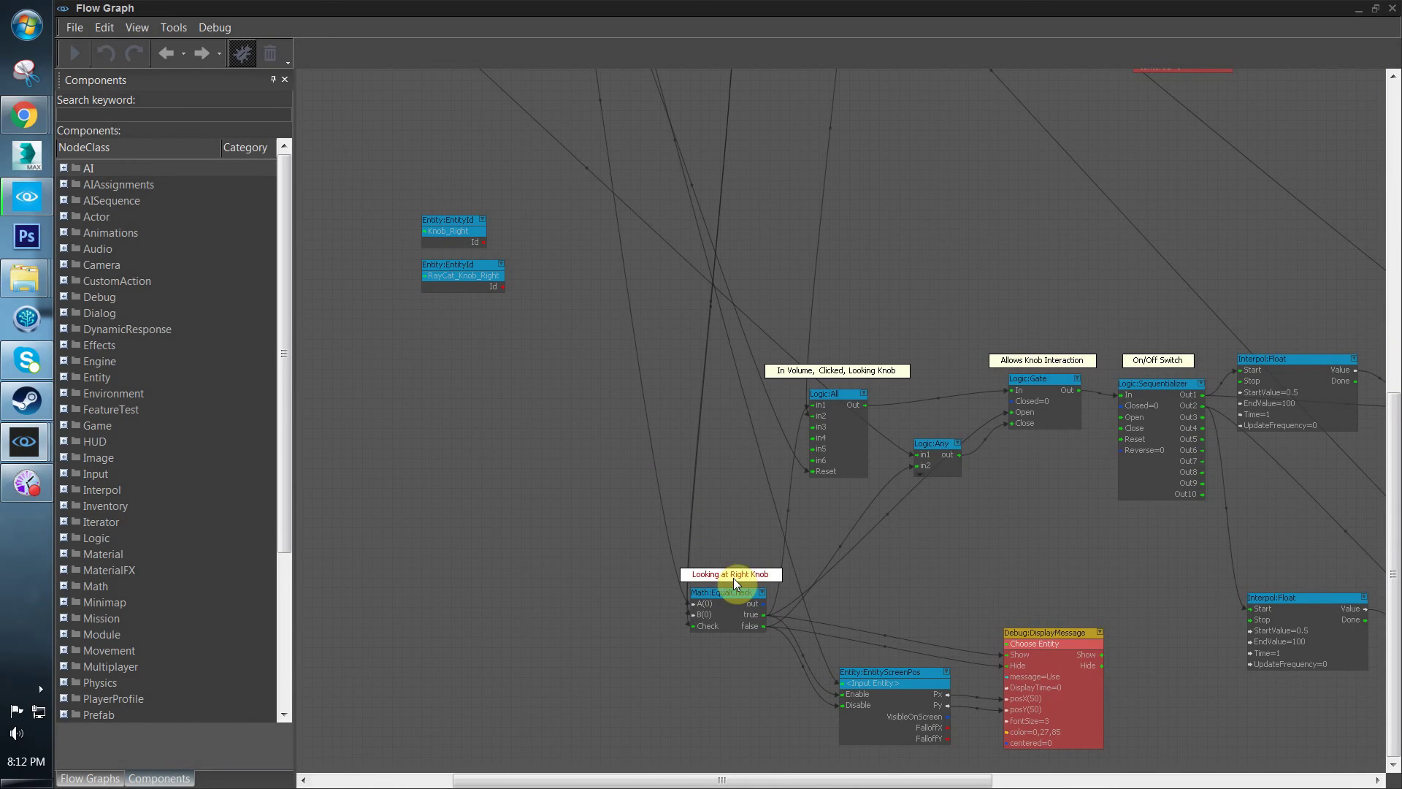
Connect the RayCat_Knob_Right EntityId output to input A of the Looking at Right Knob EqualCheck, checking against the original left knob's links
left_click_drag(650, 197, 476, 280)
left_click_drag(488, 278, 450, 219)
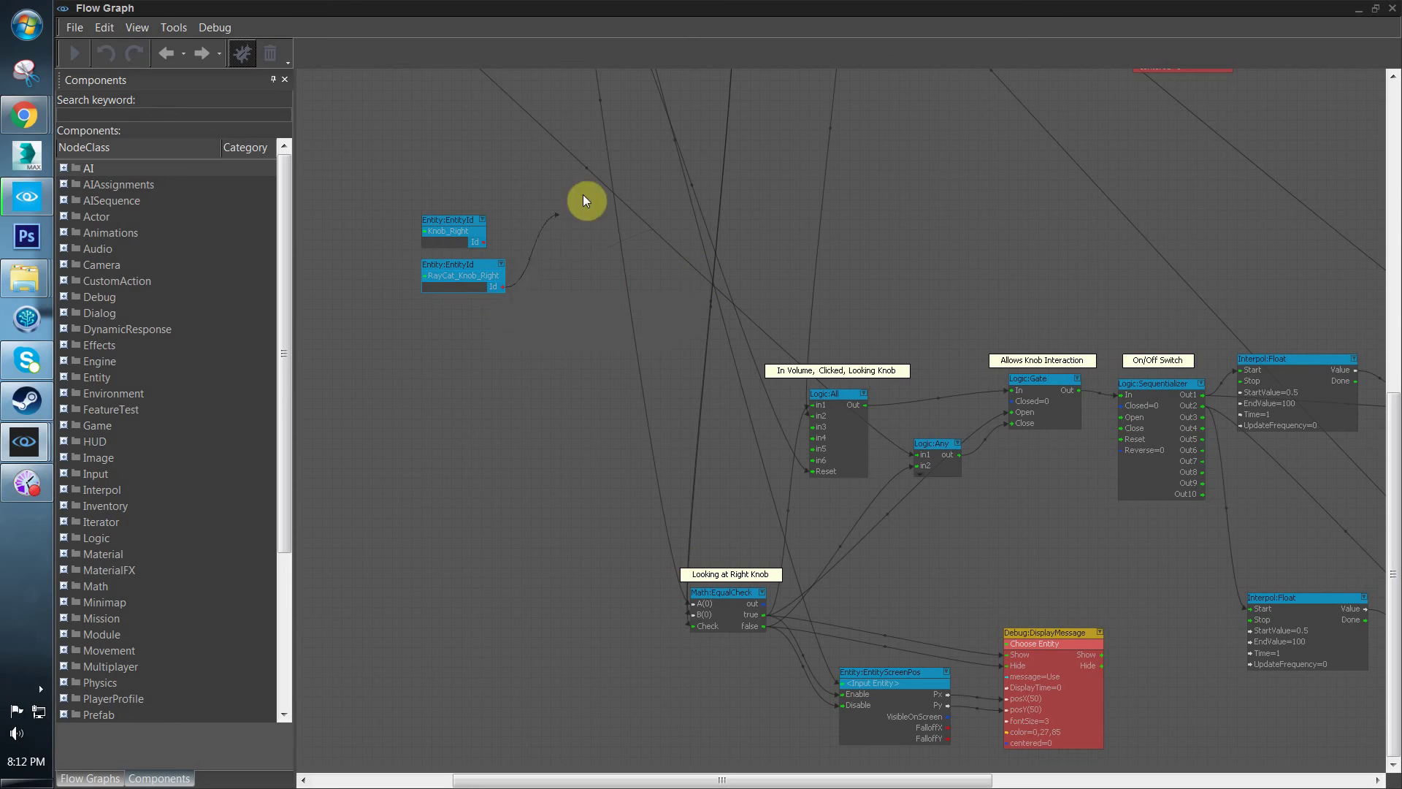
left_click_drag(501, 287, 706, 600)
scroll(617, 562, "down", 6)
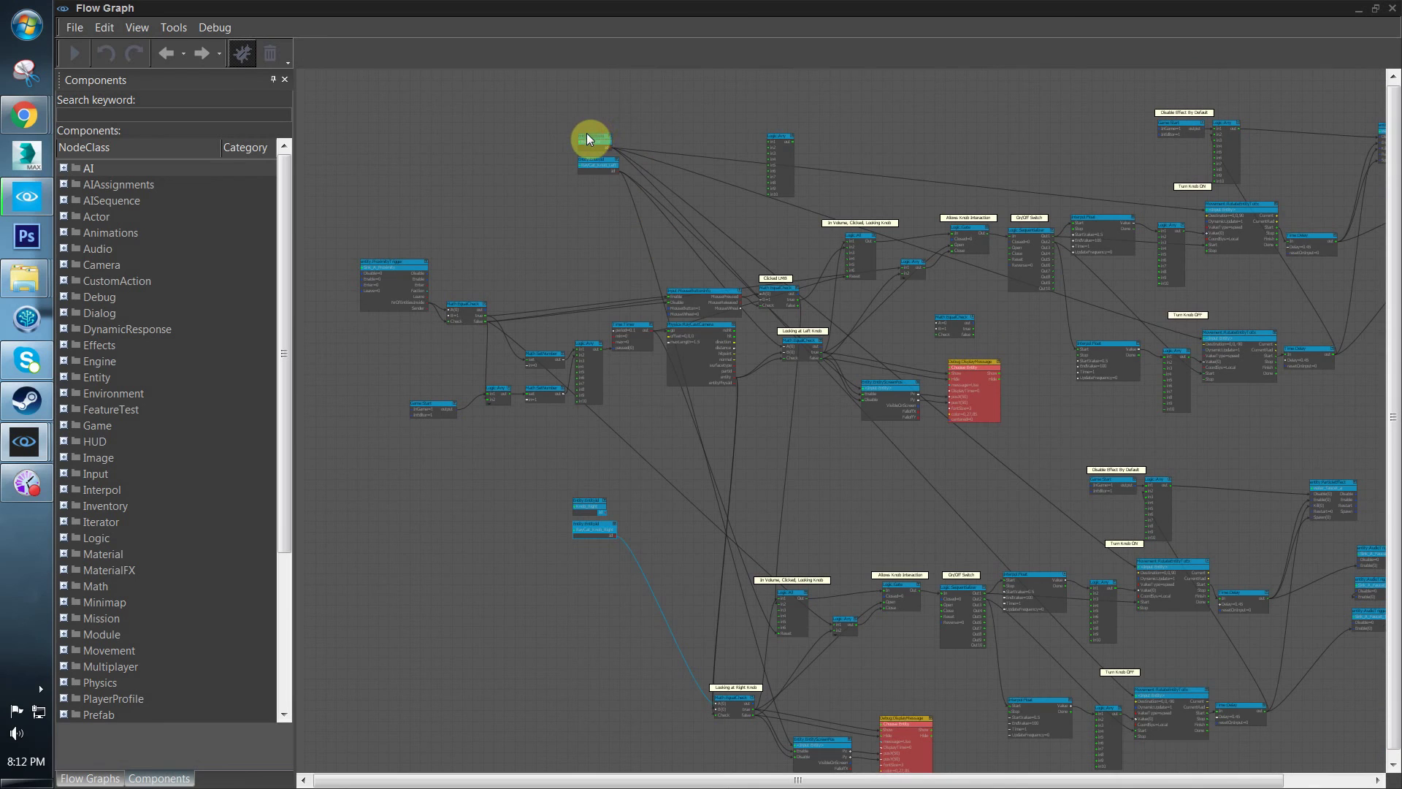
left_click(587, 134)
left_click(597, 162)
middle_click_drag(666, 645, 602, 514)
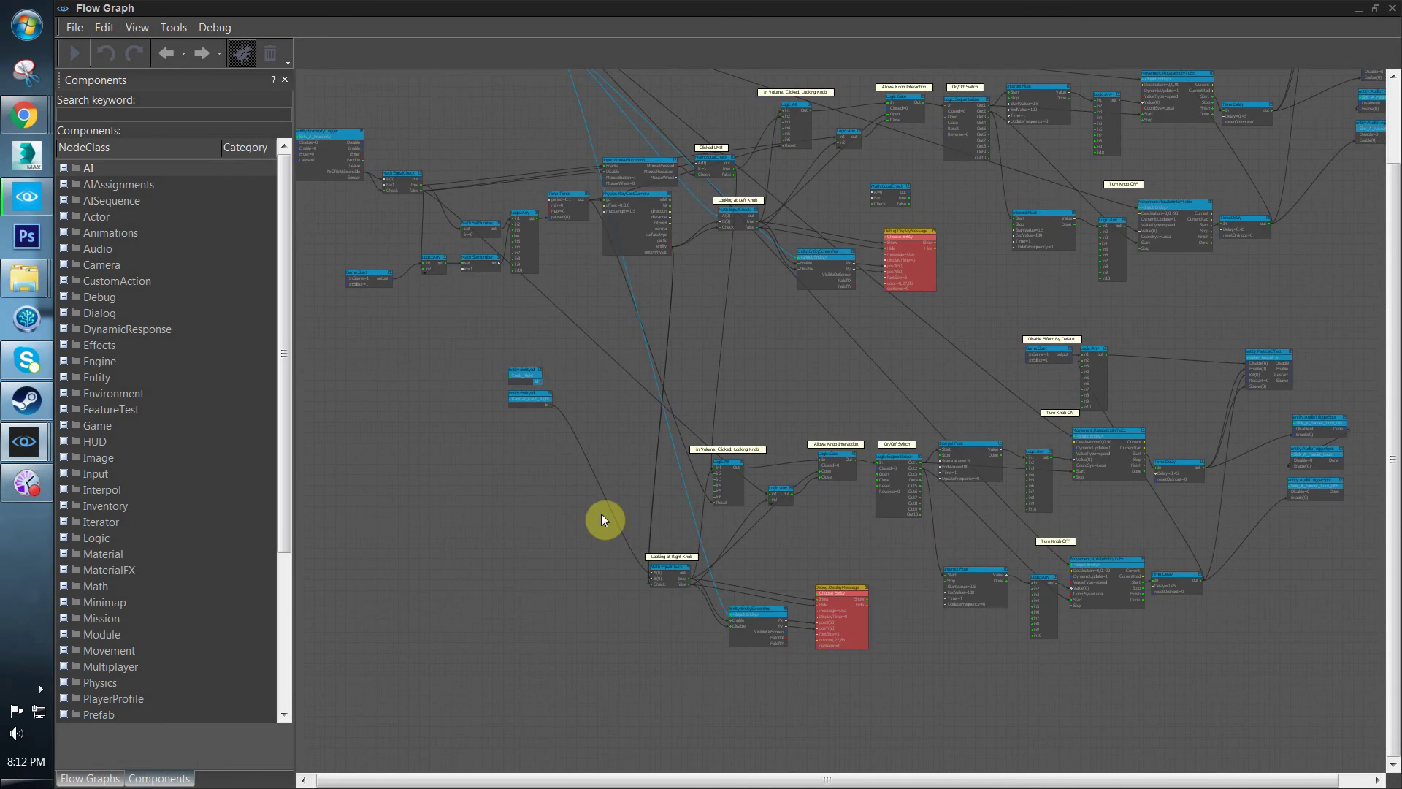
Move the RayCat_Knob_Right EntityId node further down, leaving a clear gap beneath the Knob_Right node
scroll(593, 511, "up", 4)
left_click_drag(488, 302, 485, 330)
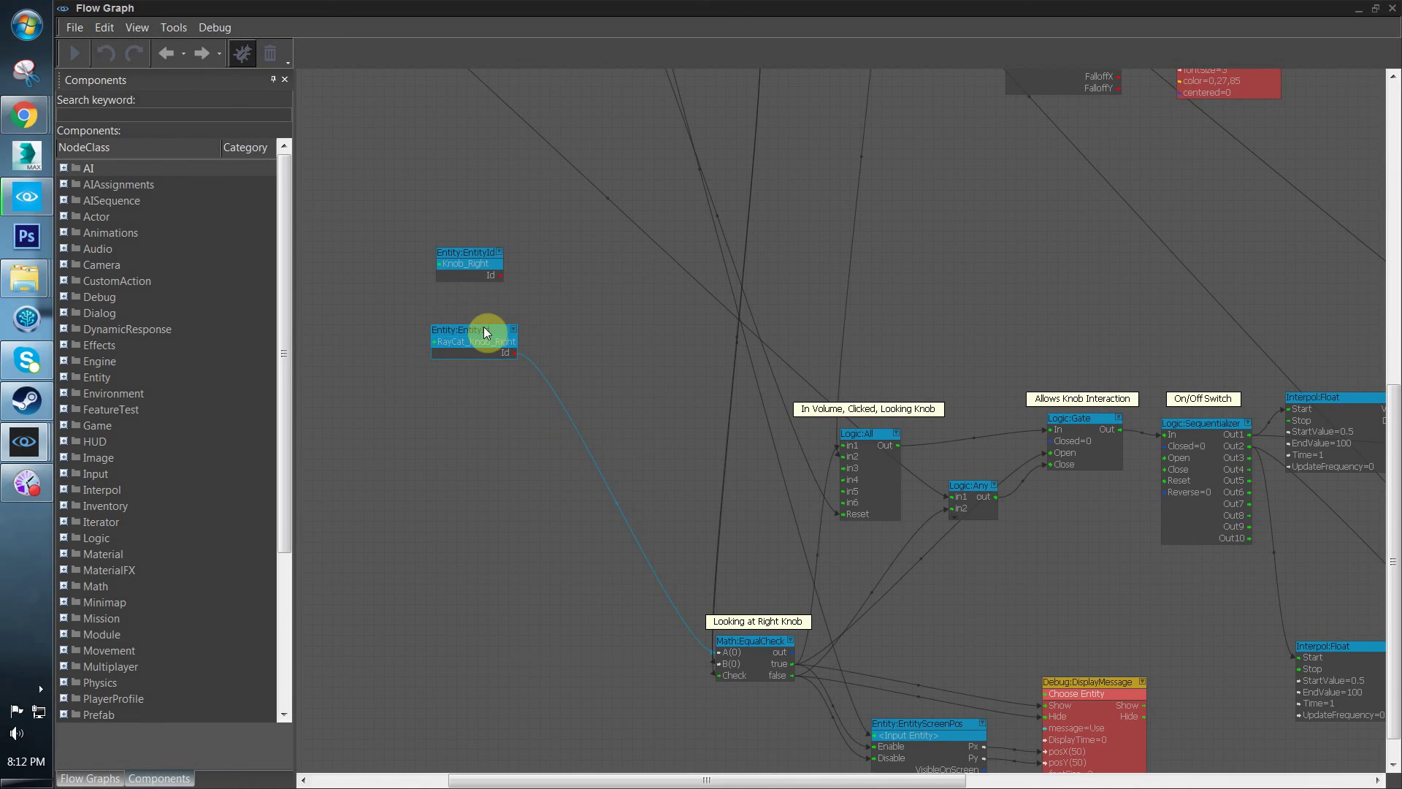
scroll(657, 540, "up", 2)
middle_click_drag(789, 542, 759, 536)
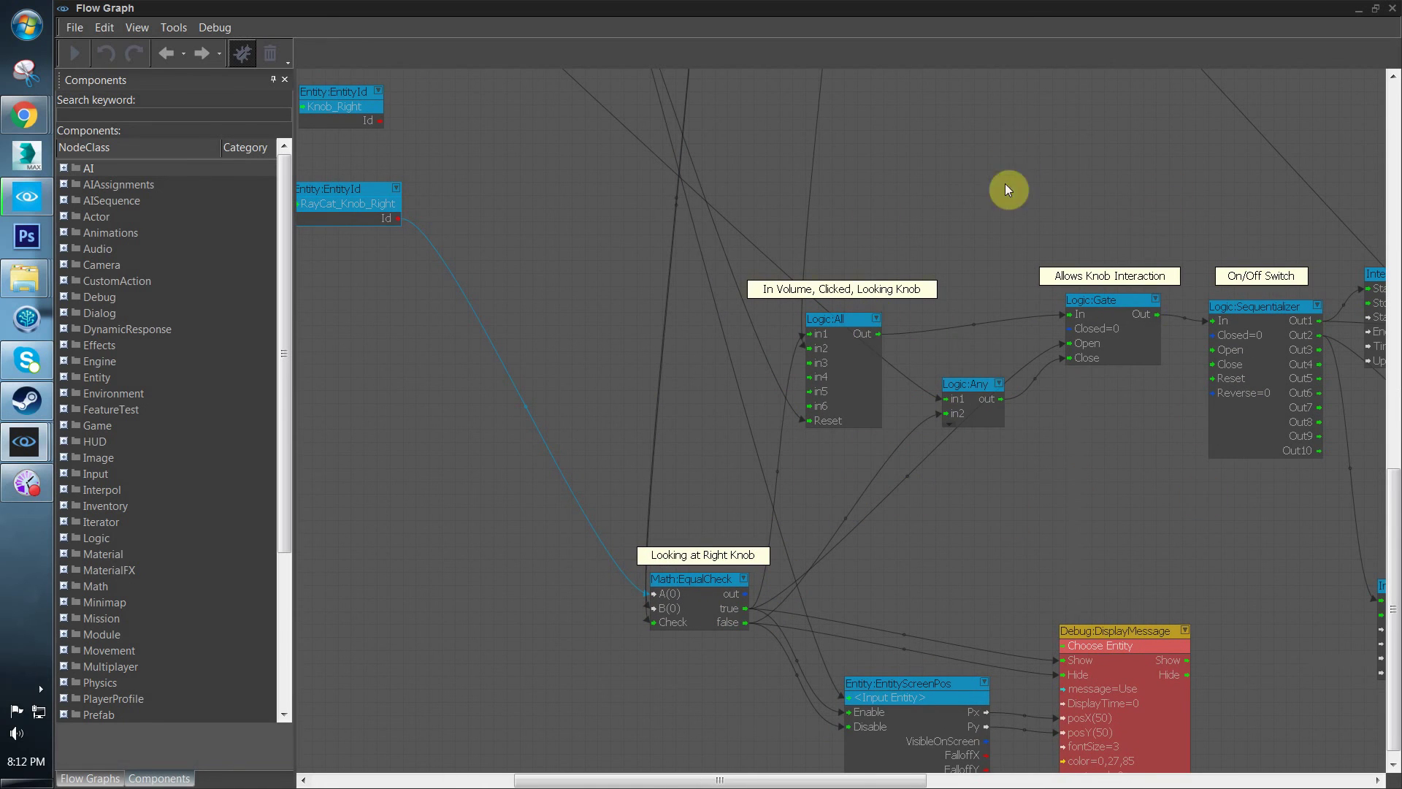
scroll(1006, 188, "down", 2)
right_click_drag(639, 292, 686, 370)
left_click(686, 374)
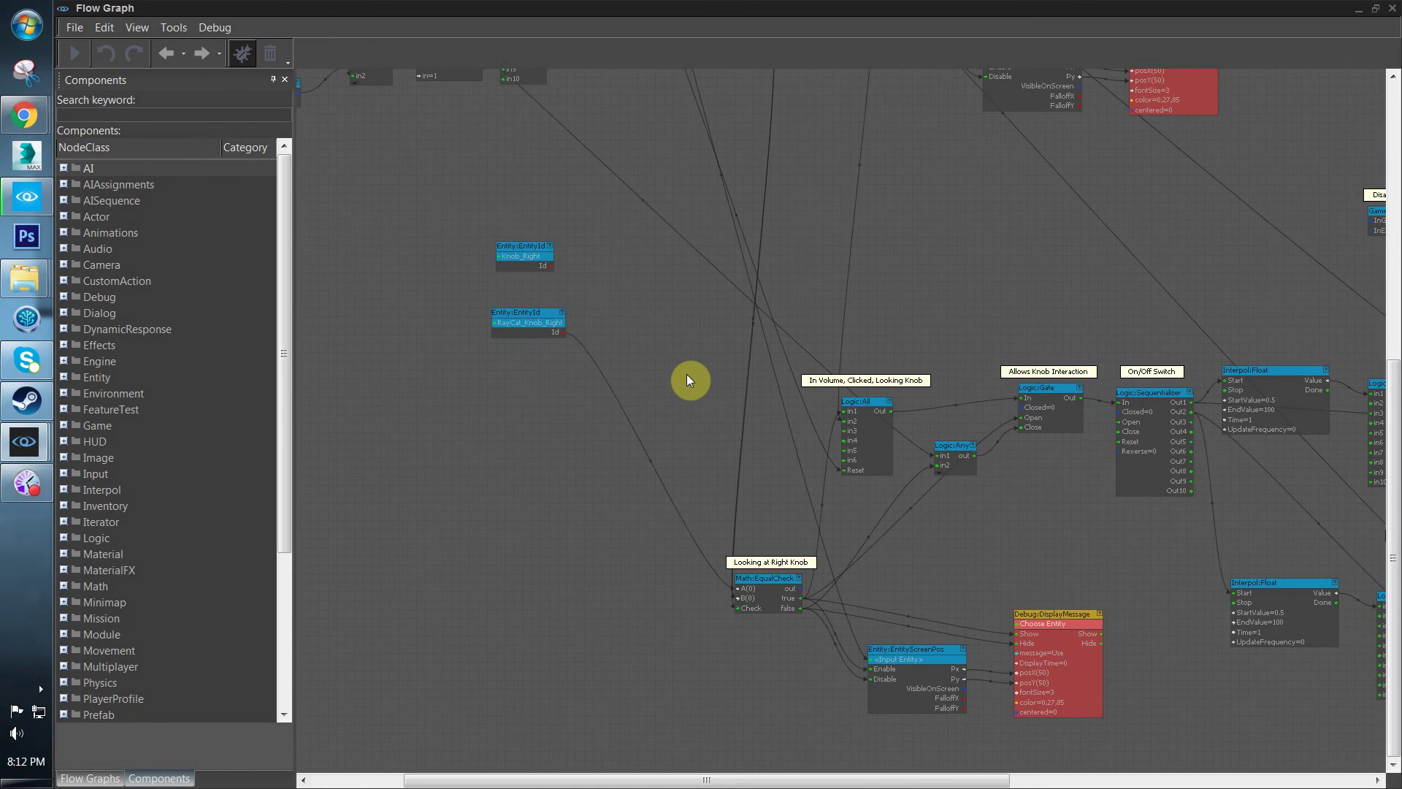
right_click_drag(1004, 574, 913, 497)
right_click_drag(742, 470, 835, 569)
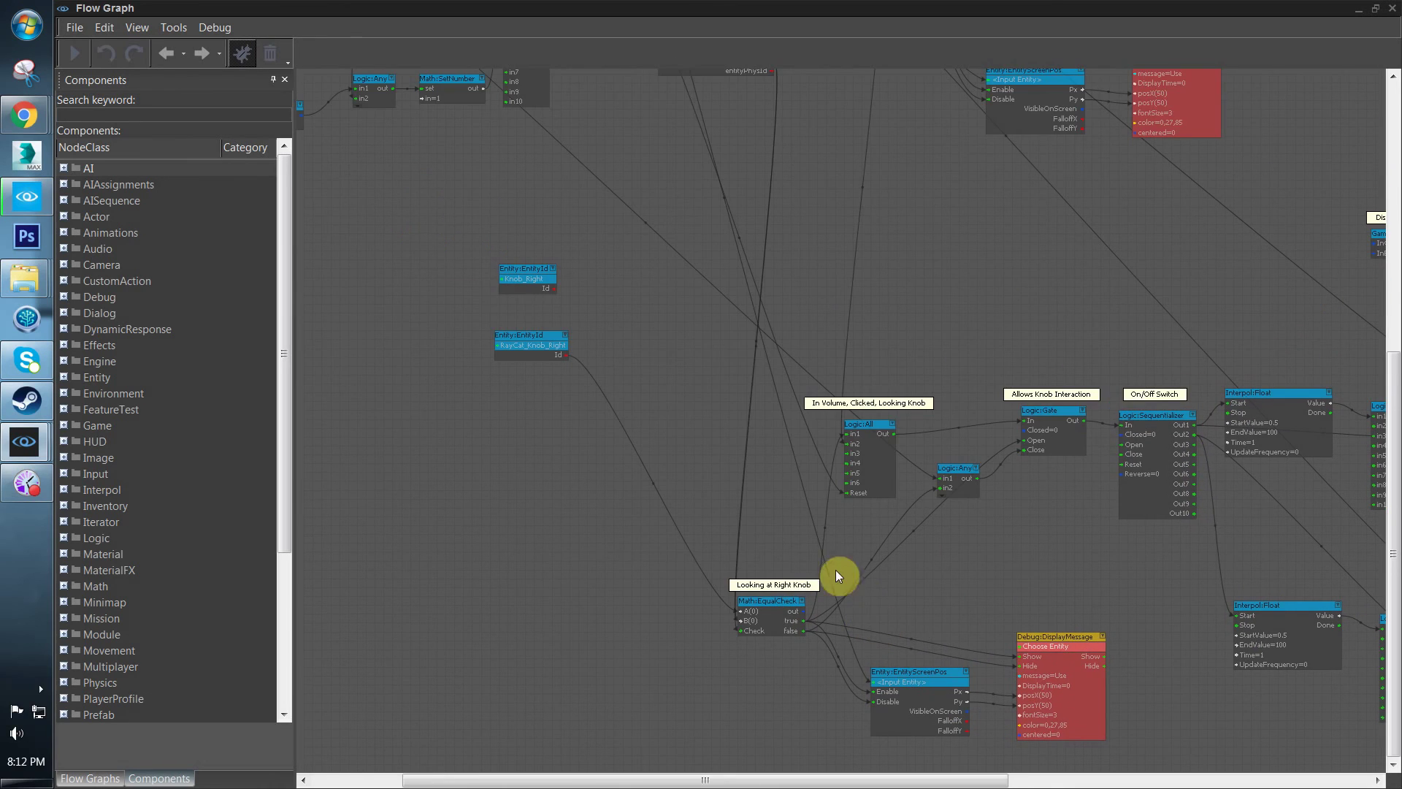
left_click_drag(526, 344, 480, 420)
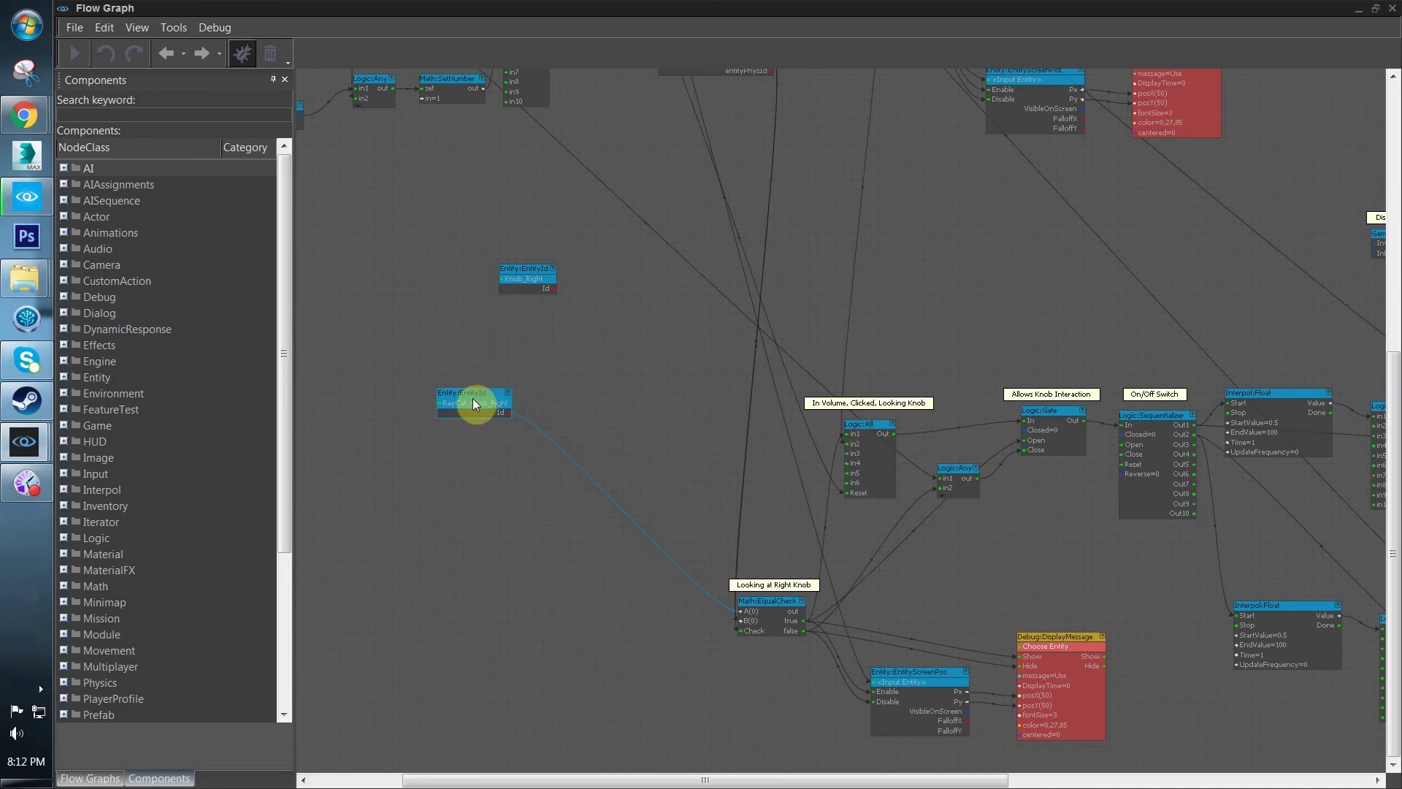
left_click(611, 385)
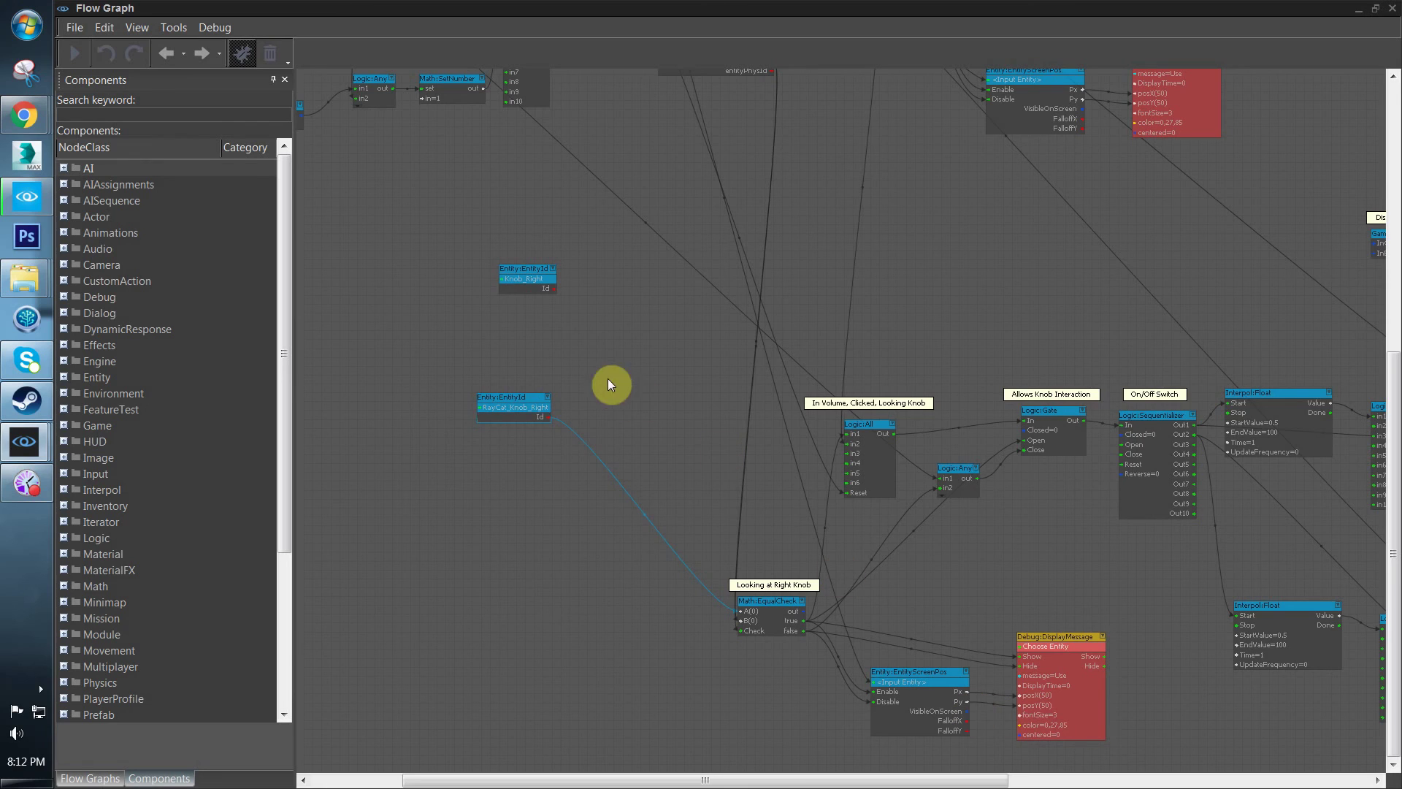
Link the Knob_Right EntityId output to the entity inputs of the duplicated EntityScreenPos and the Turn Knob ON and OFF RotateEntityToEx nodes
left_click_drag(540, 289, 885, 677)
left_click(812, 467)
right_click_drag(804, 436, 590, 426)
scroll(590, 426, "down", 2)
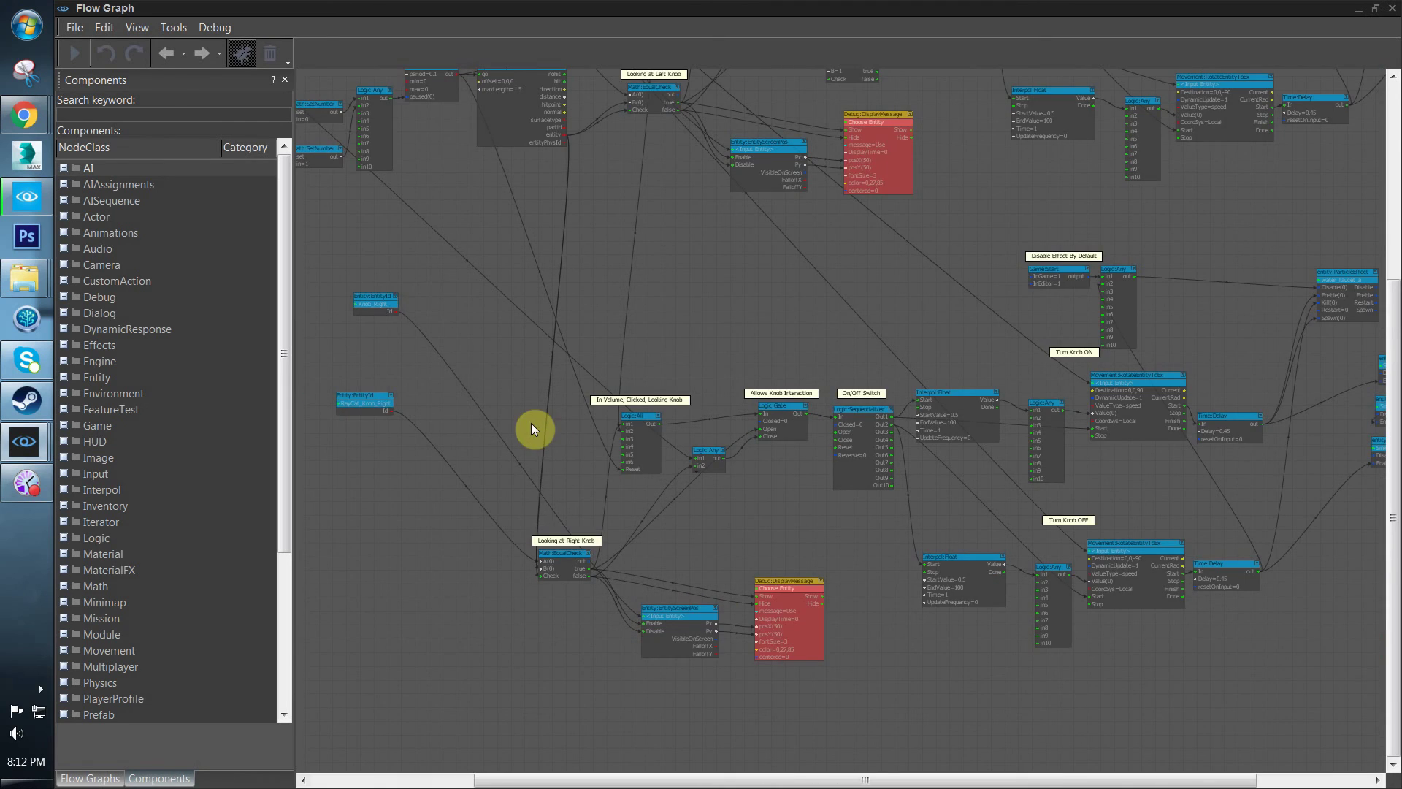
mouse_move(395, 311)
left_mouse_down()
mouse_move(522, 344)
mouse_move(1098, 406)
mouse_move(1104, 384)
left_mouse_up()
left_click_drag(392, 315, 1095, 544)
Compare the links of the original left-knob block with those of the duplicate, including the shared raycast and Clicked LMB connections
right_click_drag(1095, 545, 989, 525)
right_click_drag(708, 274, 1037, 579)
scroll(1037, 579, "down", 3)
scroll(713, 219, "up", 2)
left_click_drag(710, 198, 798, 341)
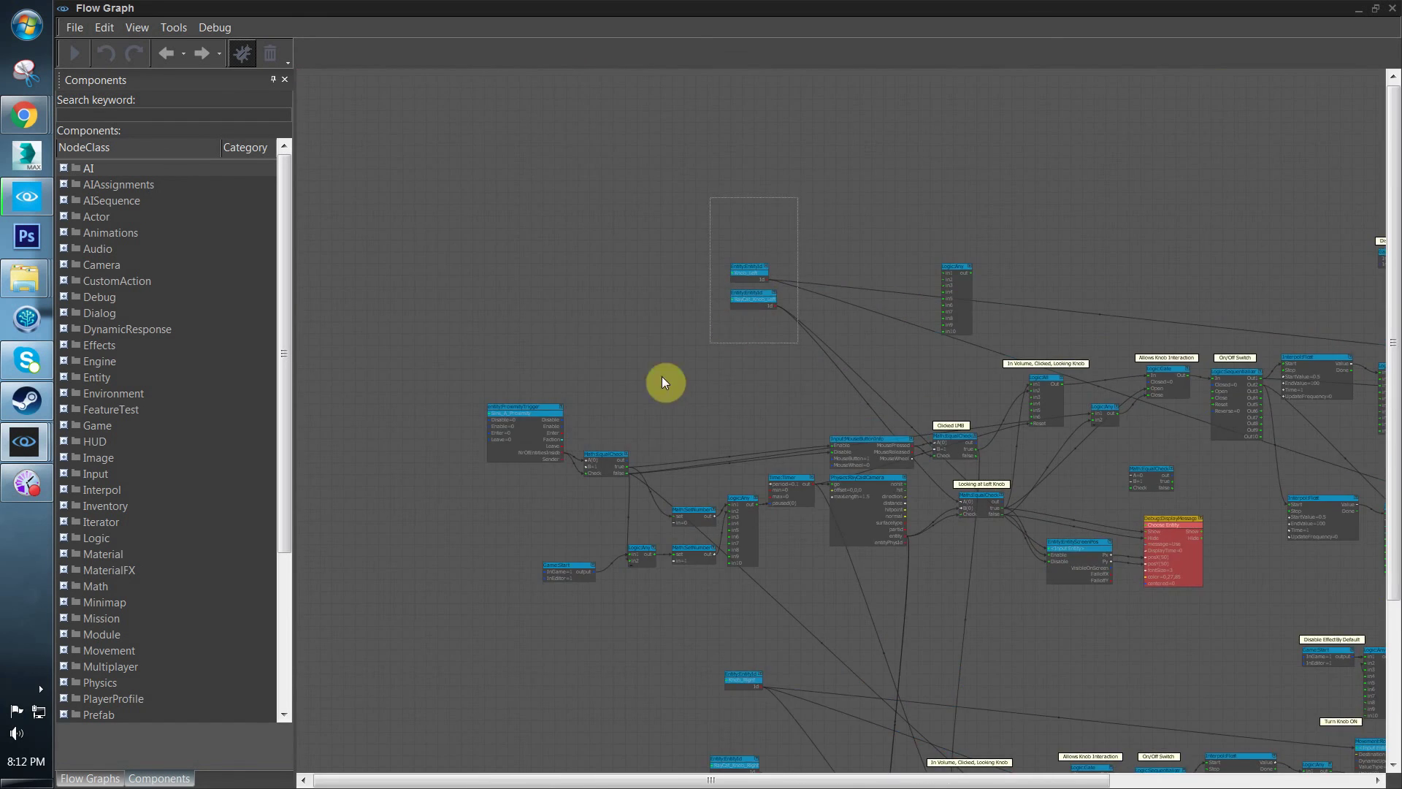
right_click_drag(869, 498, 593, 233)
scroll(1197, 372, "down", 1)
right_click_drag(900, 170, 655, 136)
scroll(1026, 423, "down", 2)
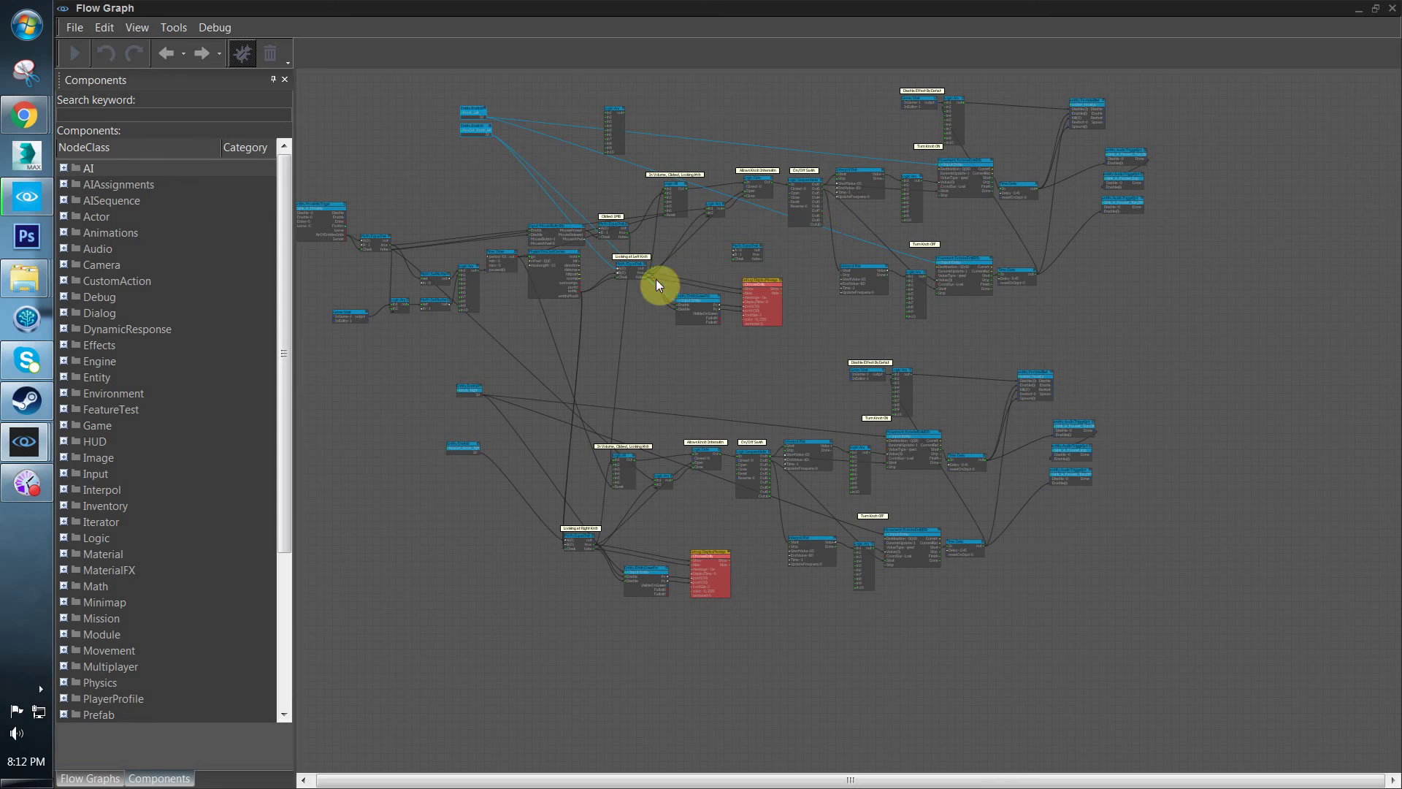
left_click_drag(1099, 325, 479, 608)
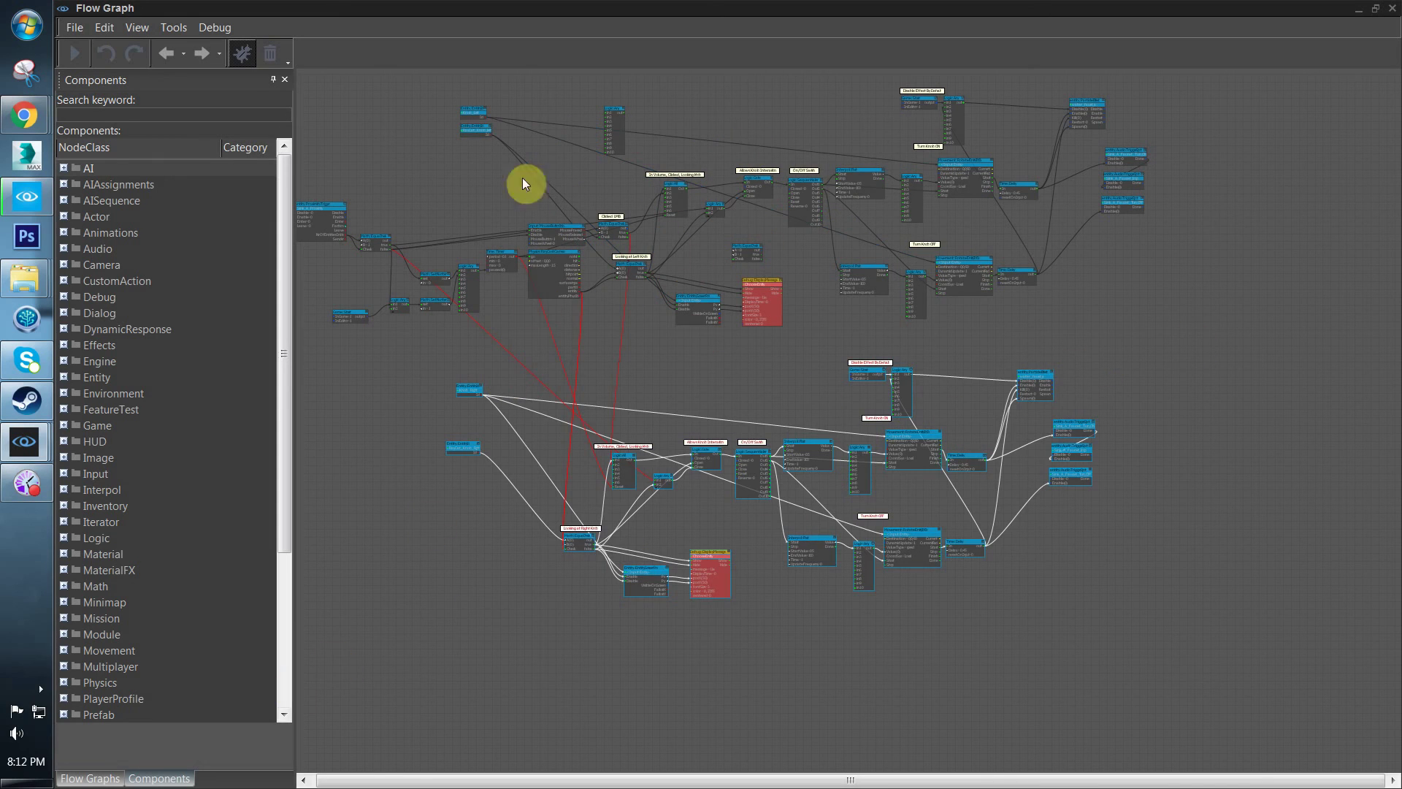
left_click(611, 356)
scroll(679, 287, "up", 3)
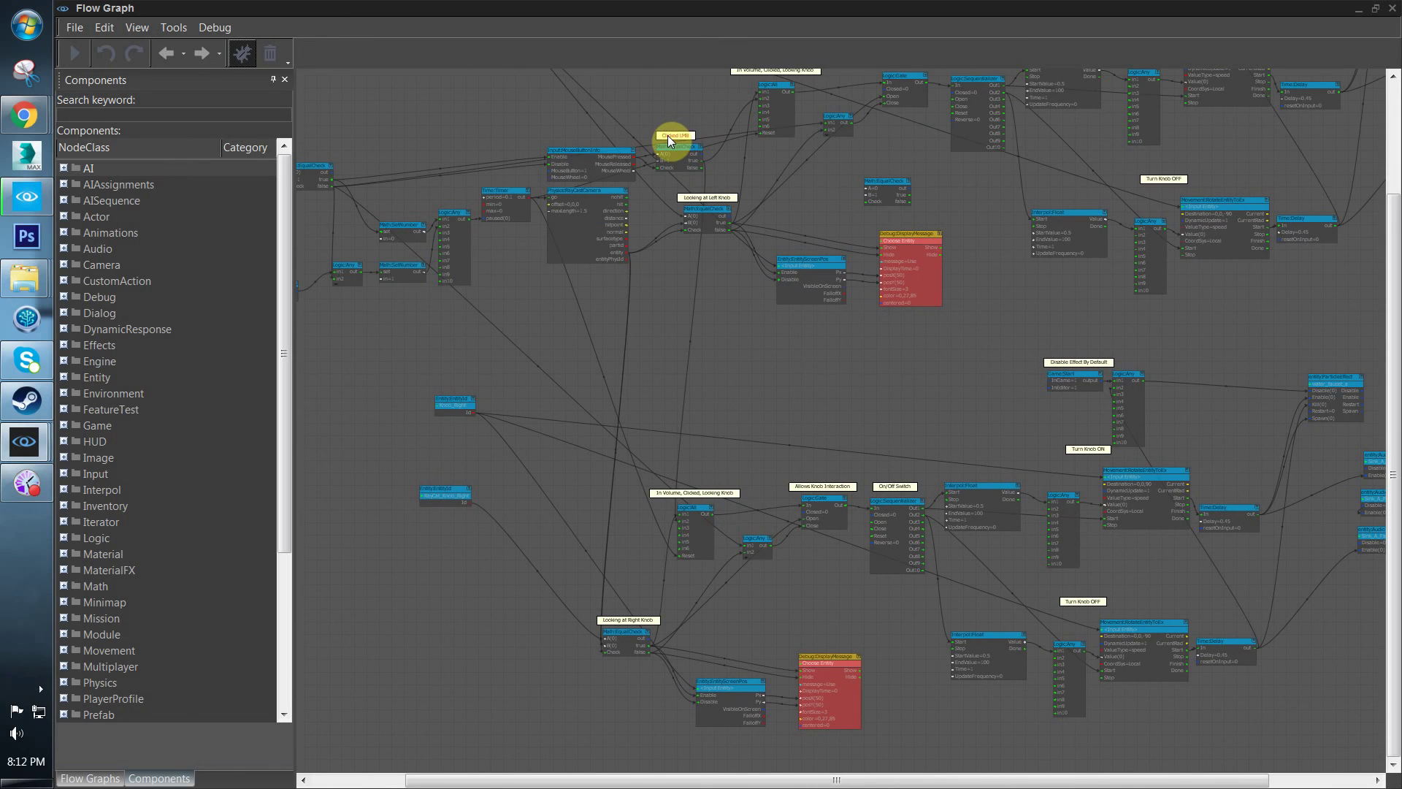
scroll(670, 141, "up", 2)
left_click(670, 151)
right_click_drag(729, 630, 729, 373)
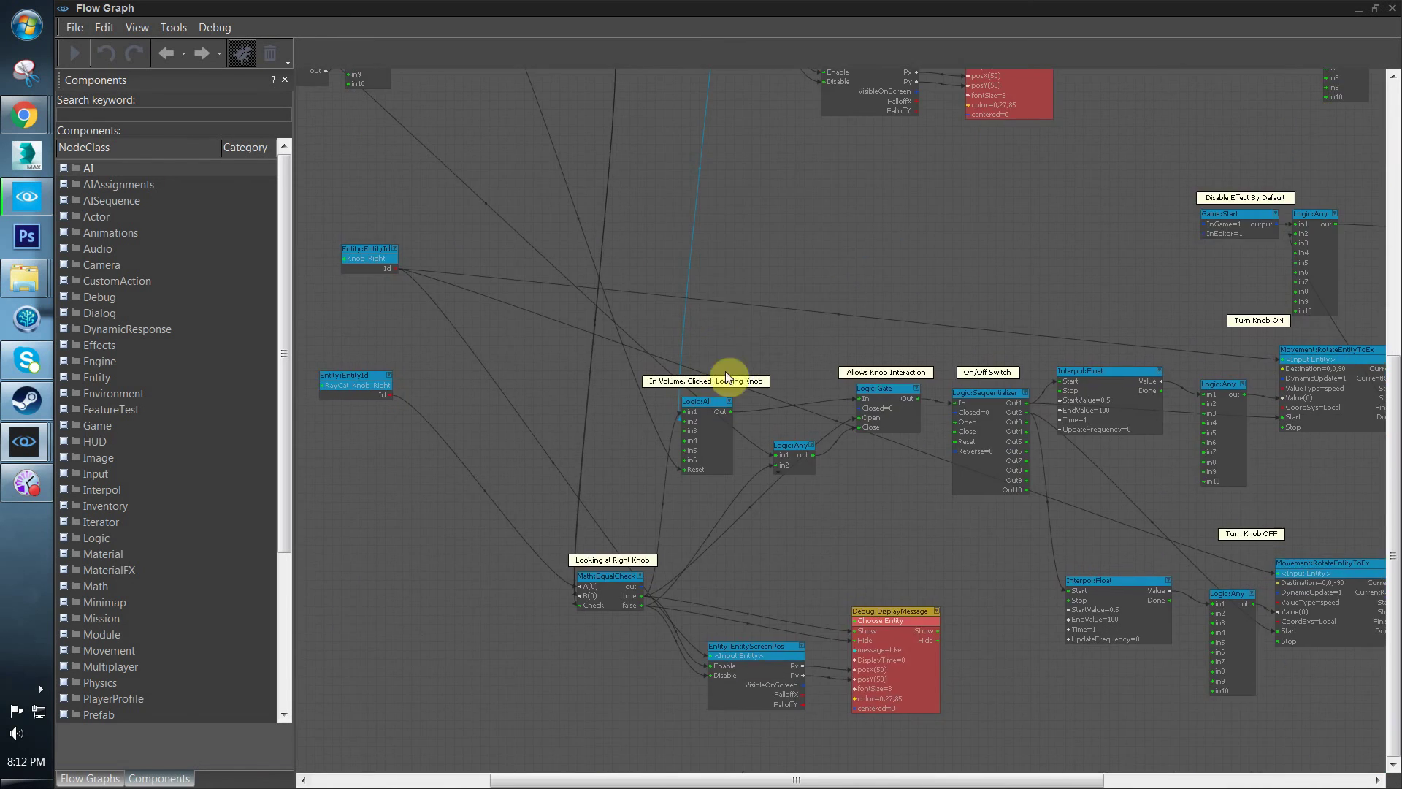
Move the RayCat_Knob_Right EntityId node slightly lower beside the duplicated block
left_click(657, 481)
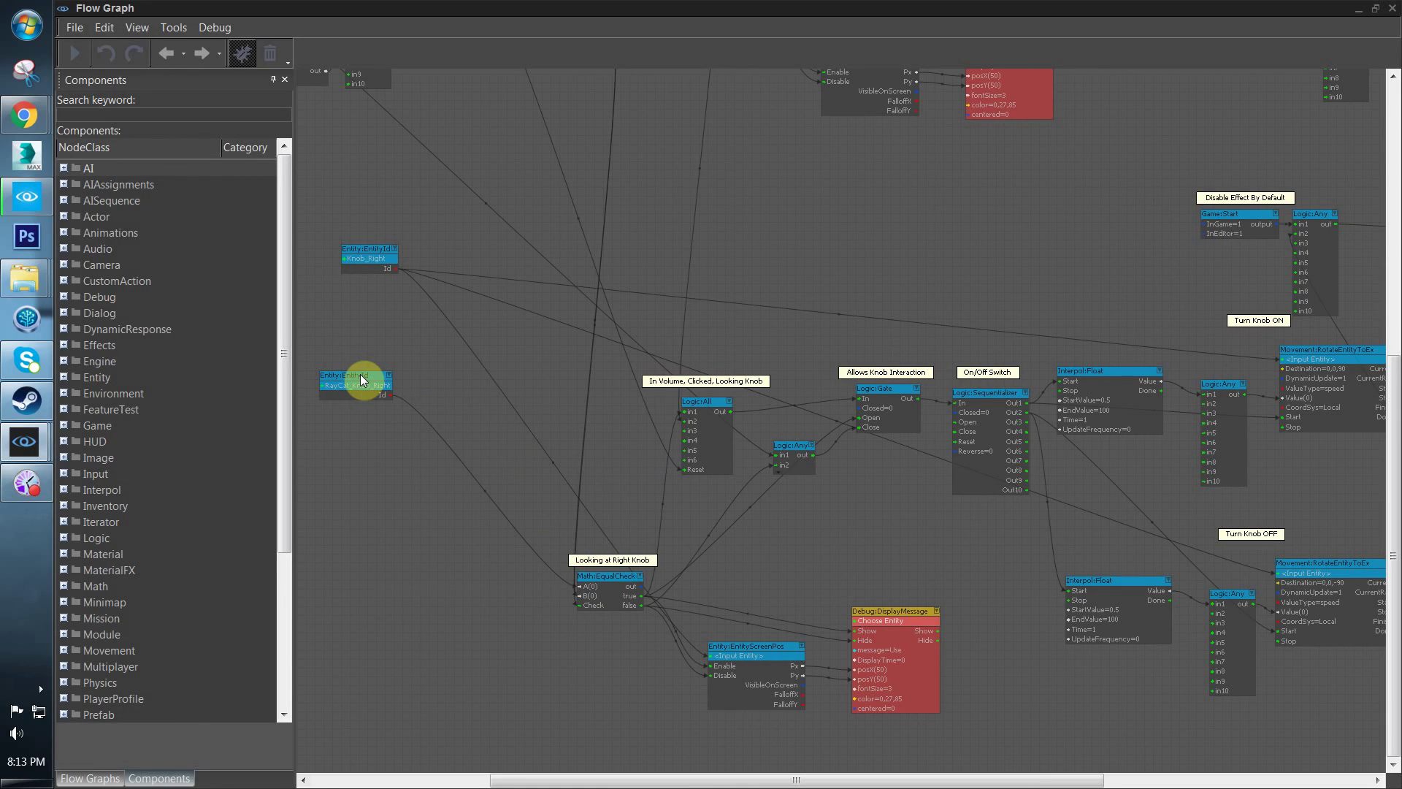
left_click_drag(361, 374, 366, 409)
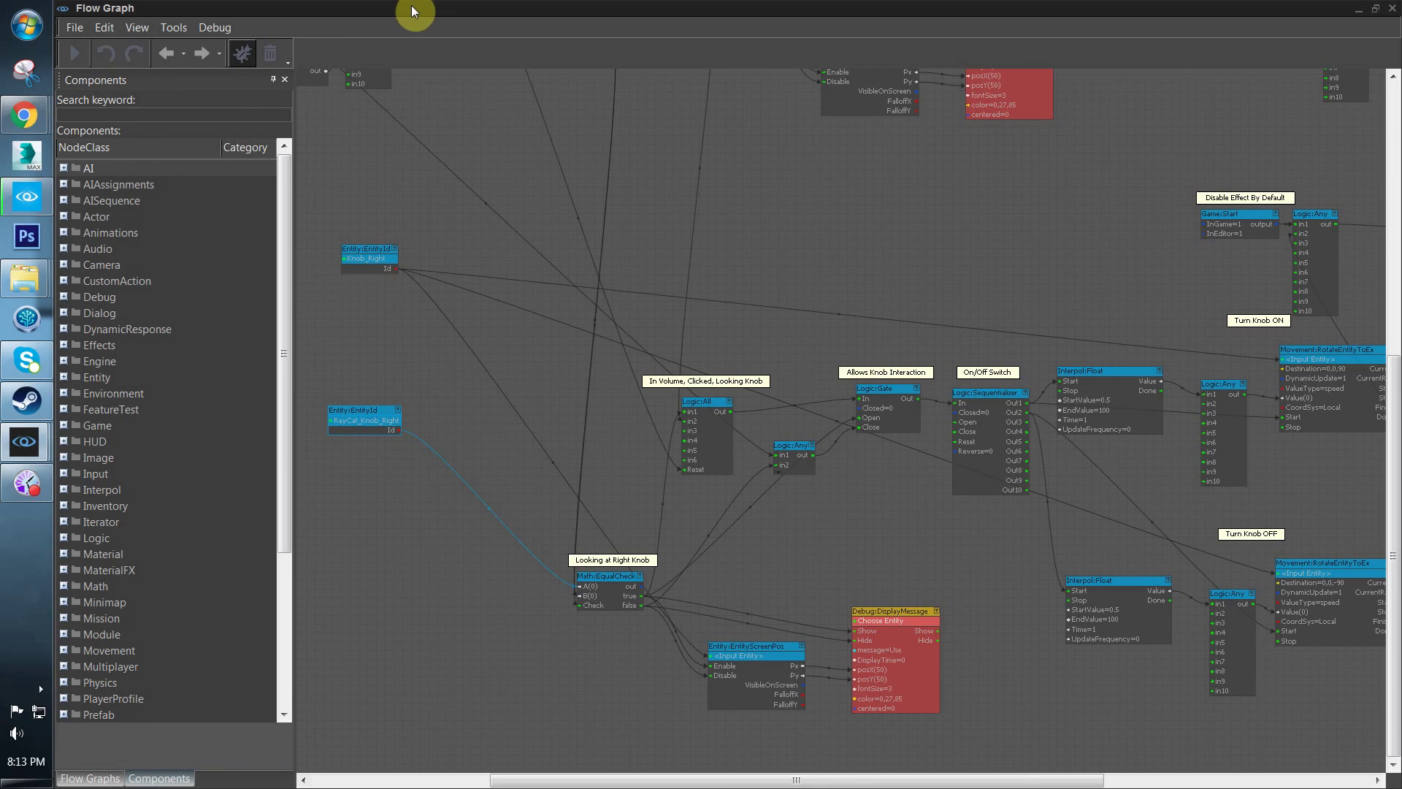
Delete the duplicated water_faucet_a particle effect, the three faucet AudioTriggerSpot nodes and both Time:Delay nodes from the right-knob block
scroll(730, 453, "down", 3)
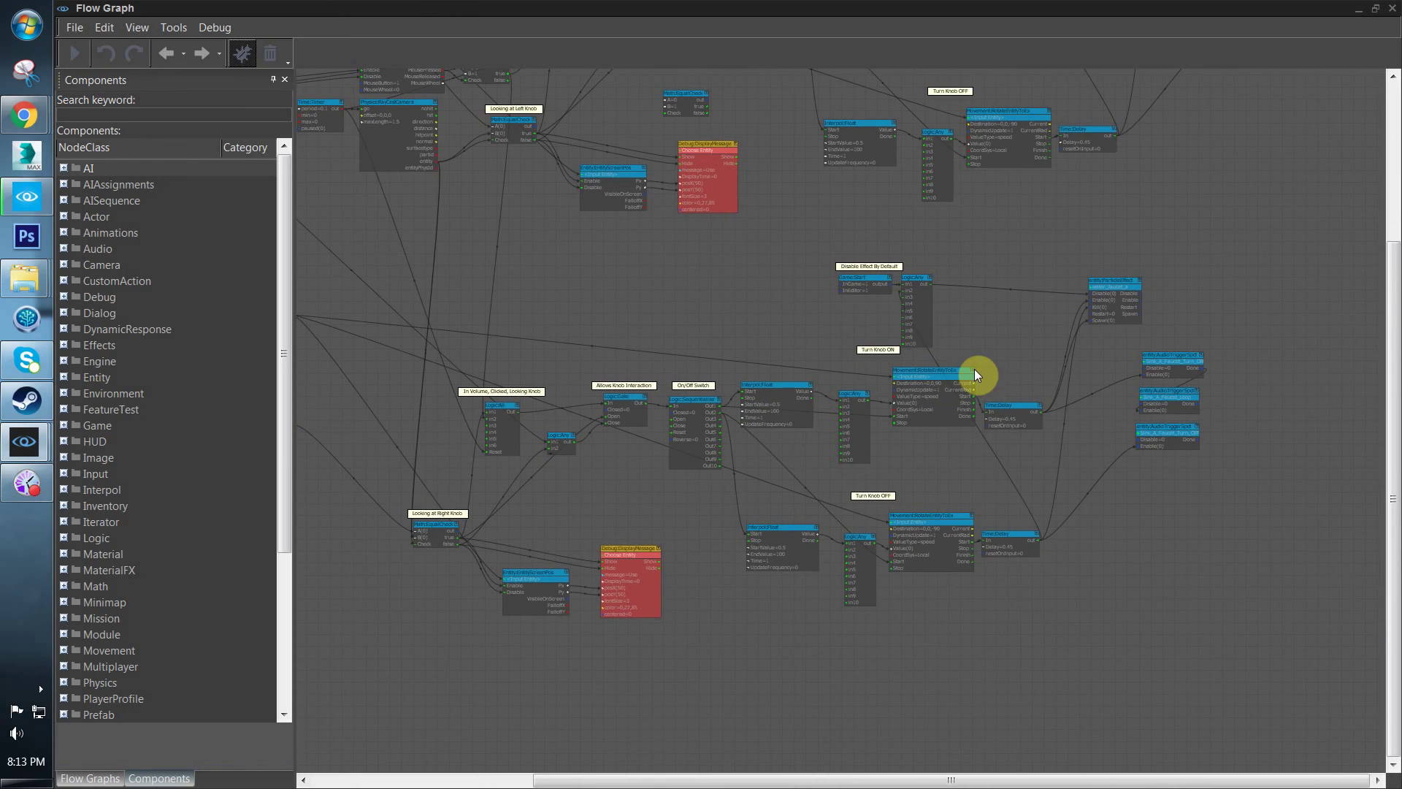
scroll(935, 303, "up", 5)
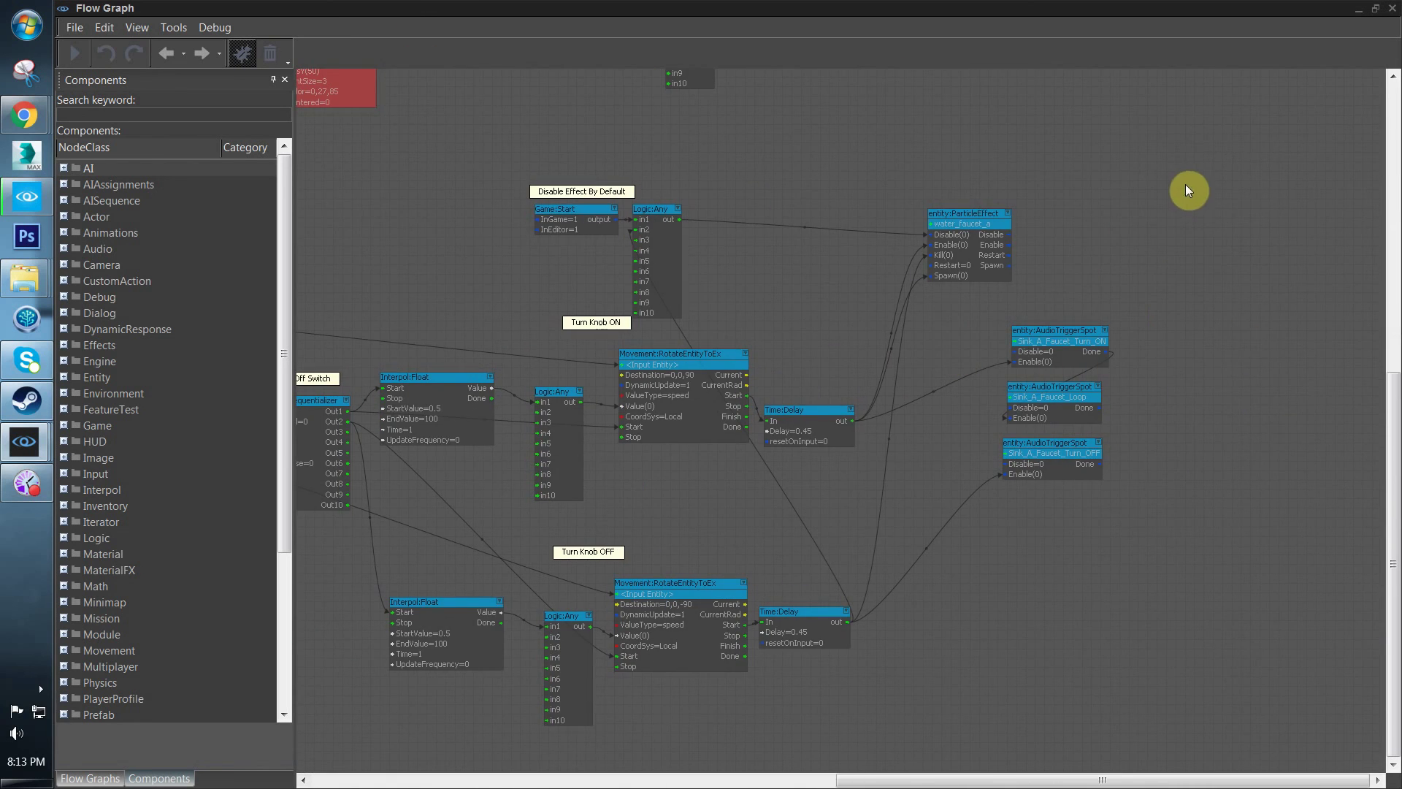
left_click_drag(1185, 184, 879, 516)
key("Delete")
left_click_drag(990, 292, 755, 698)
key("Delete")
Delete the duplicated "Disable Effect By Default" comment together with its Game:Start and Logic:Any nodes
left_click_drag(909, 207, 709, 345)
key("Delete")
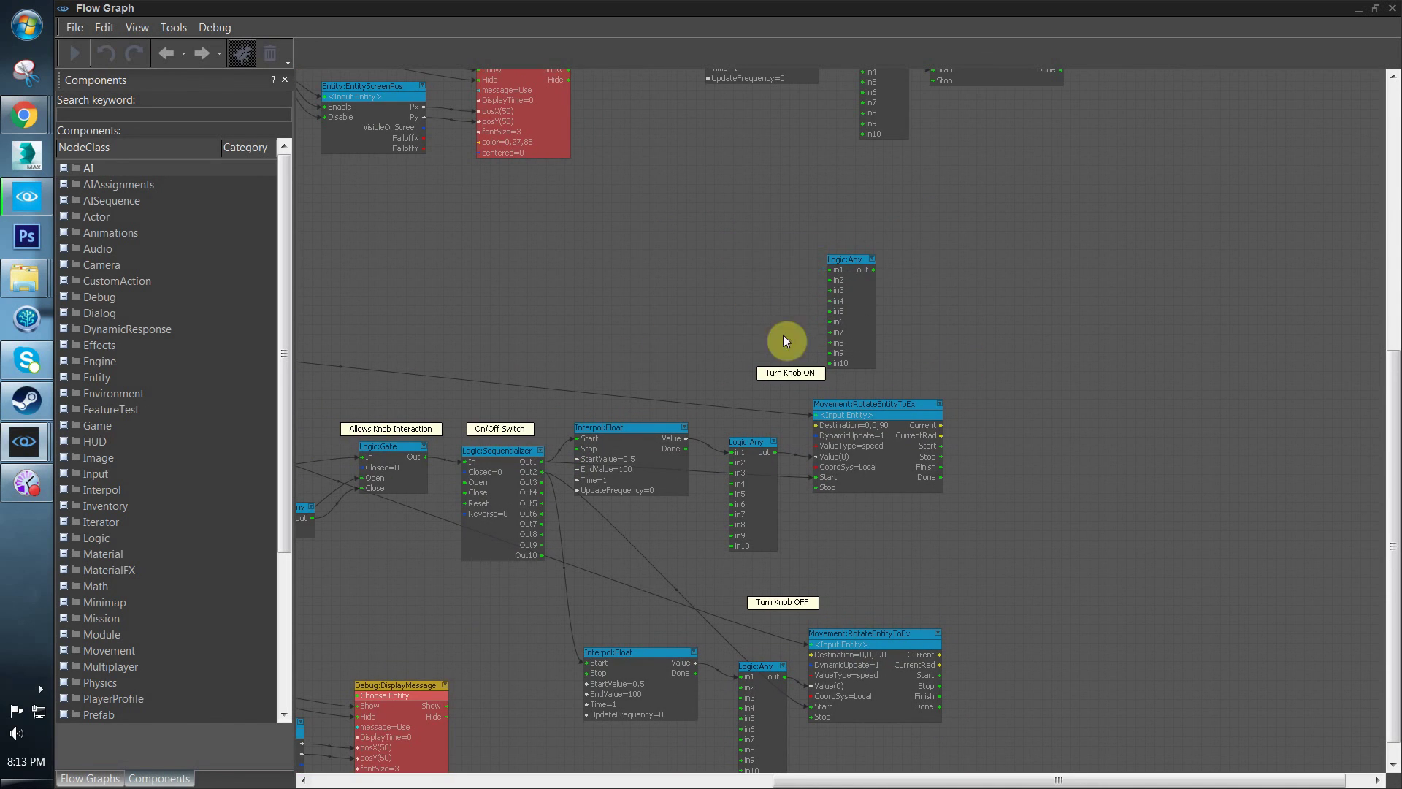
left_click(851, 260)
key("Delete")
right_click_drag(847, 449, 971, 322)
scroll(972, 321, "down", 2)
right_click_drag(768, 298, 859, 308)
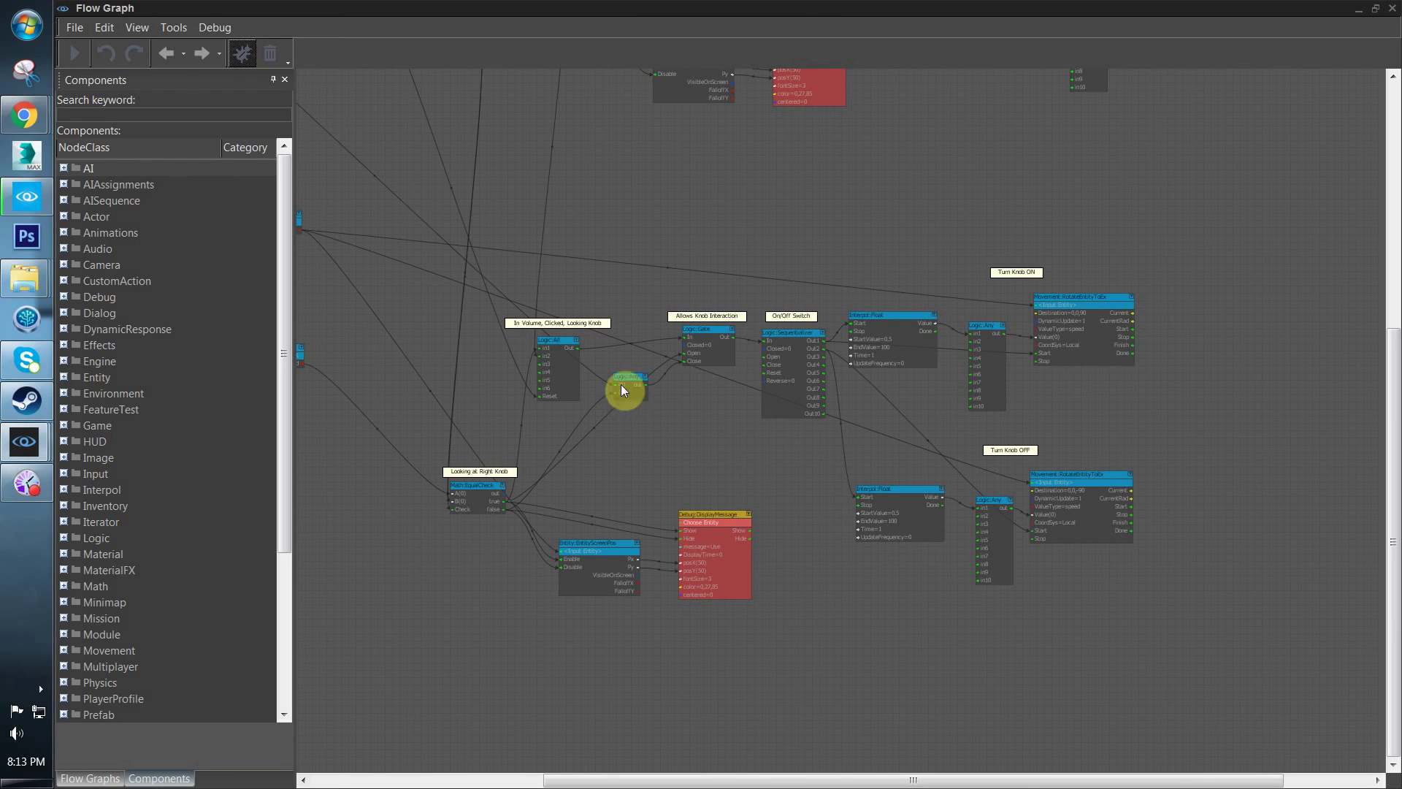
Switch to the Sandbox level viewport, bring the sink into view and start game mode
left_click_drag(564, 4, 549, 355)
left_click_drag(1401, 124, 1401, 161)
scroll(607, 450, "down", 5)
right_click_drag(606, 450, 607, 409)
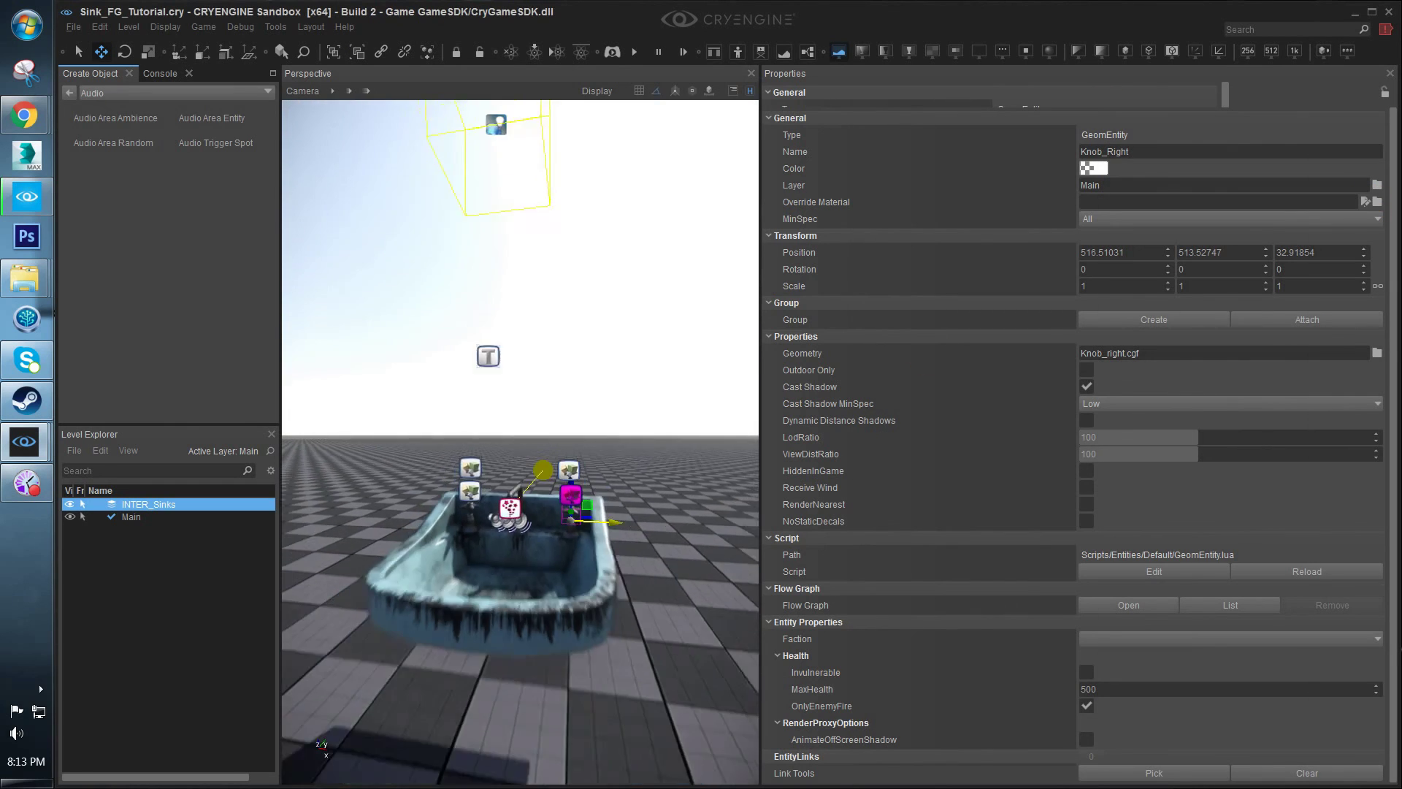
middle_click_drag(606, 450, 610, 475)
key("ctrl+g")
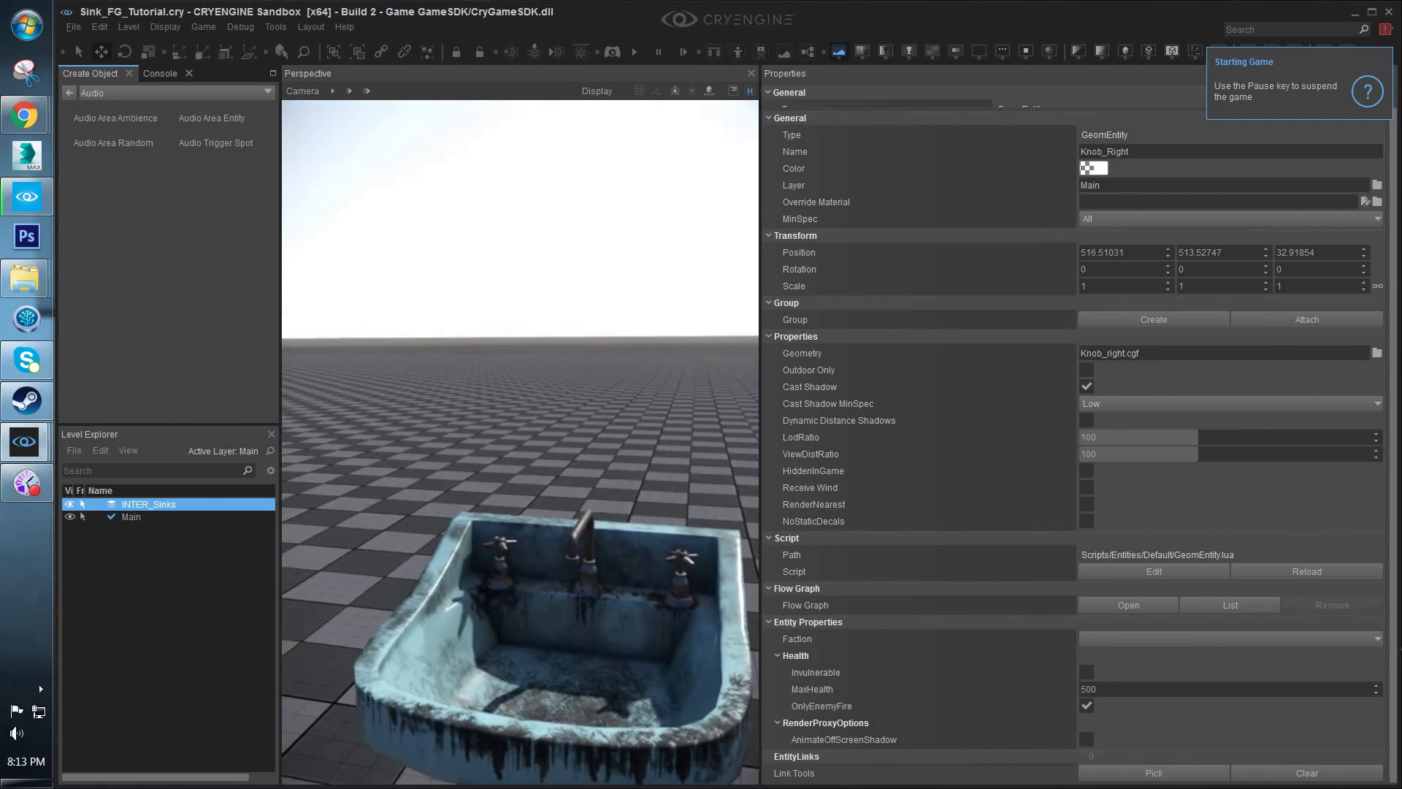
Walk up to the sink in game mode and look at the right and left knobs to check their Use prompts
key("w")
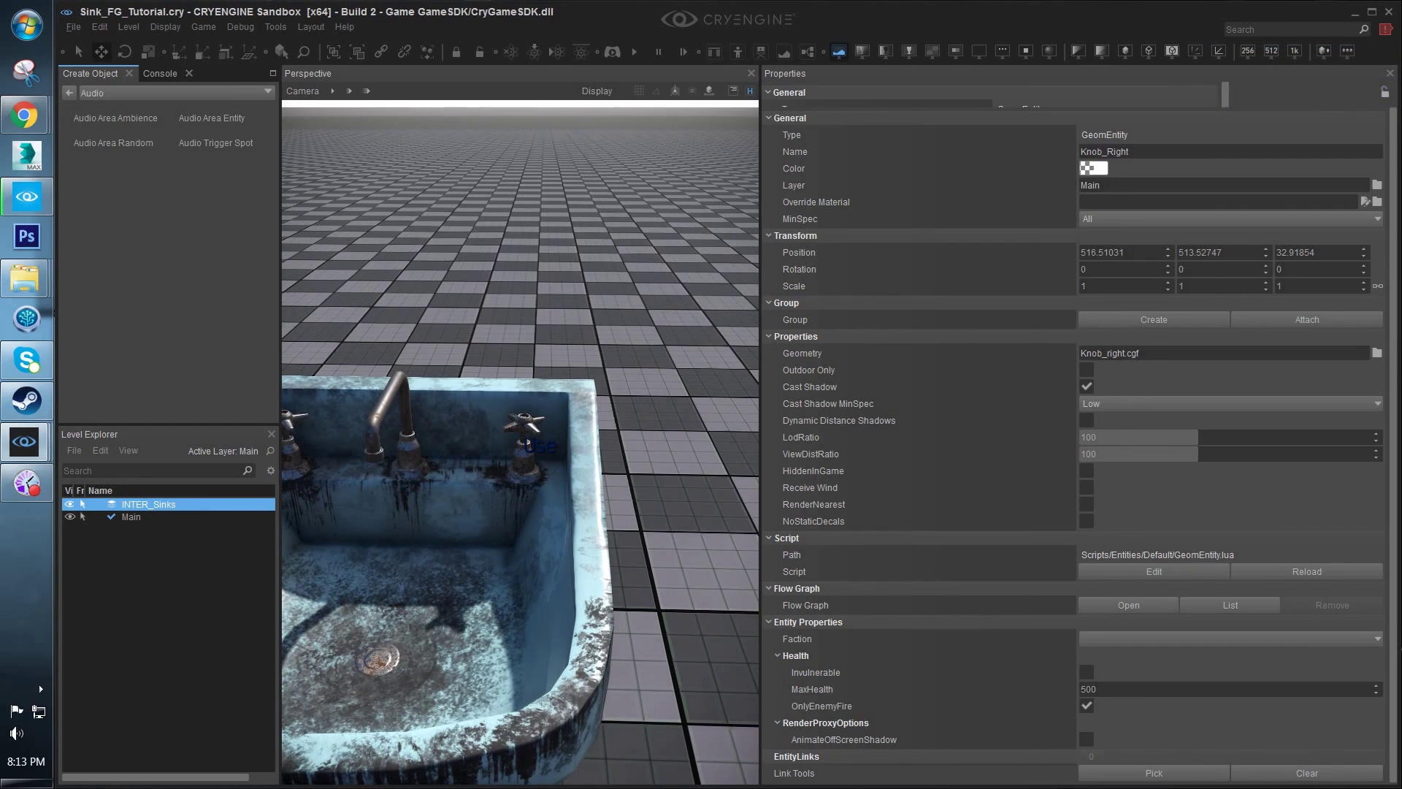
key("a")
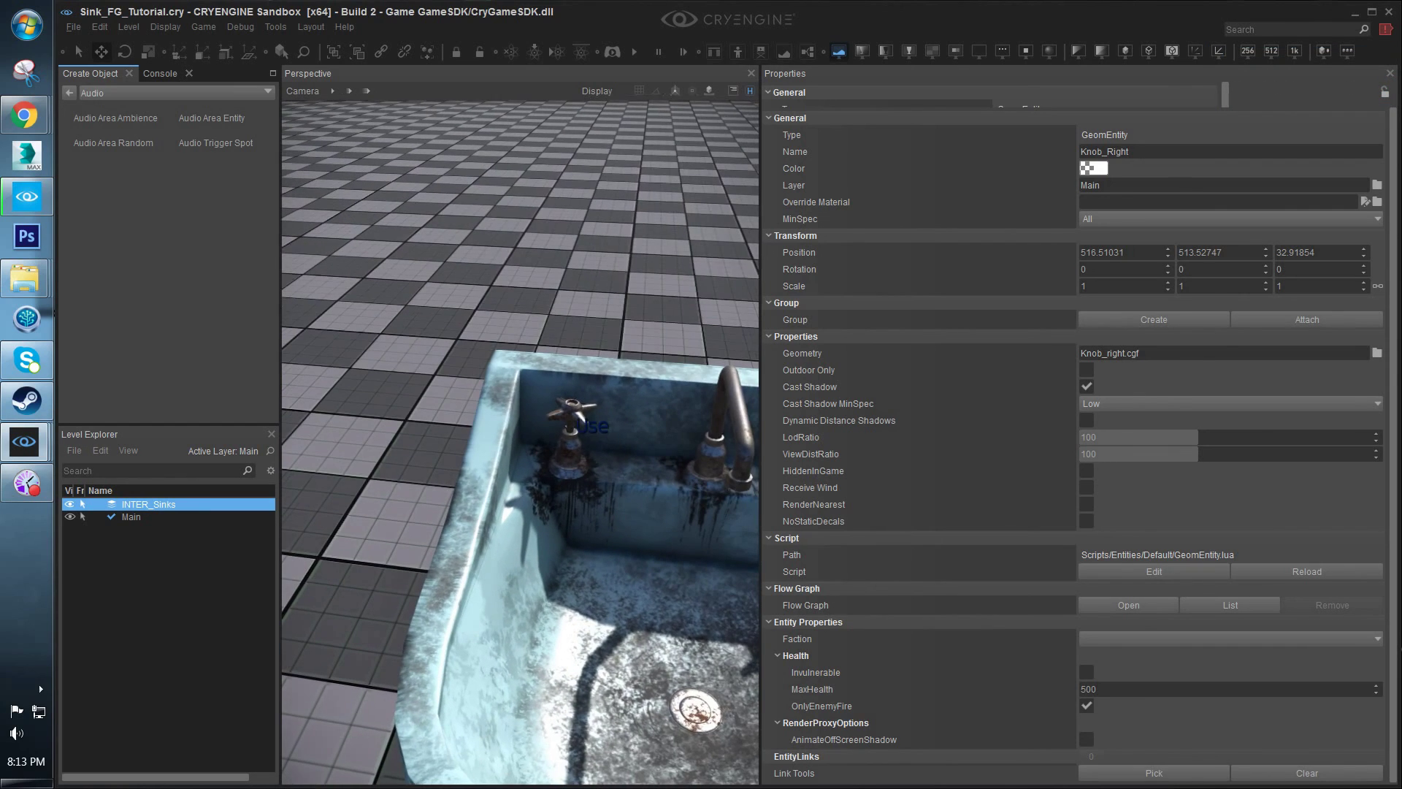
key("d")
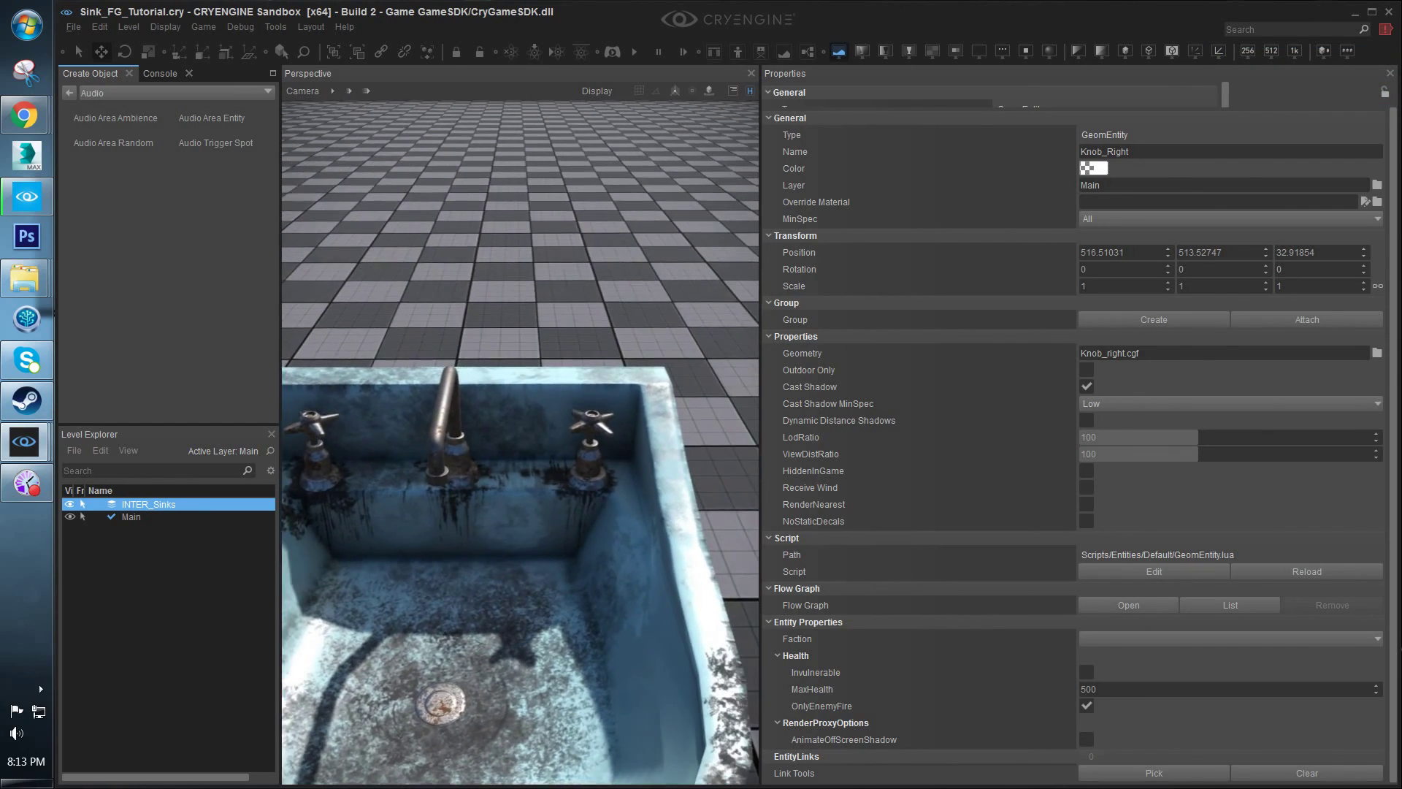
key("s")
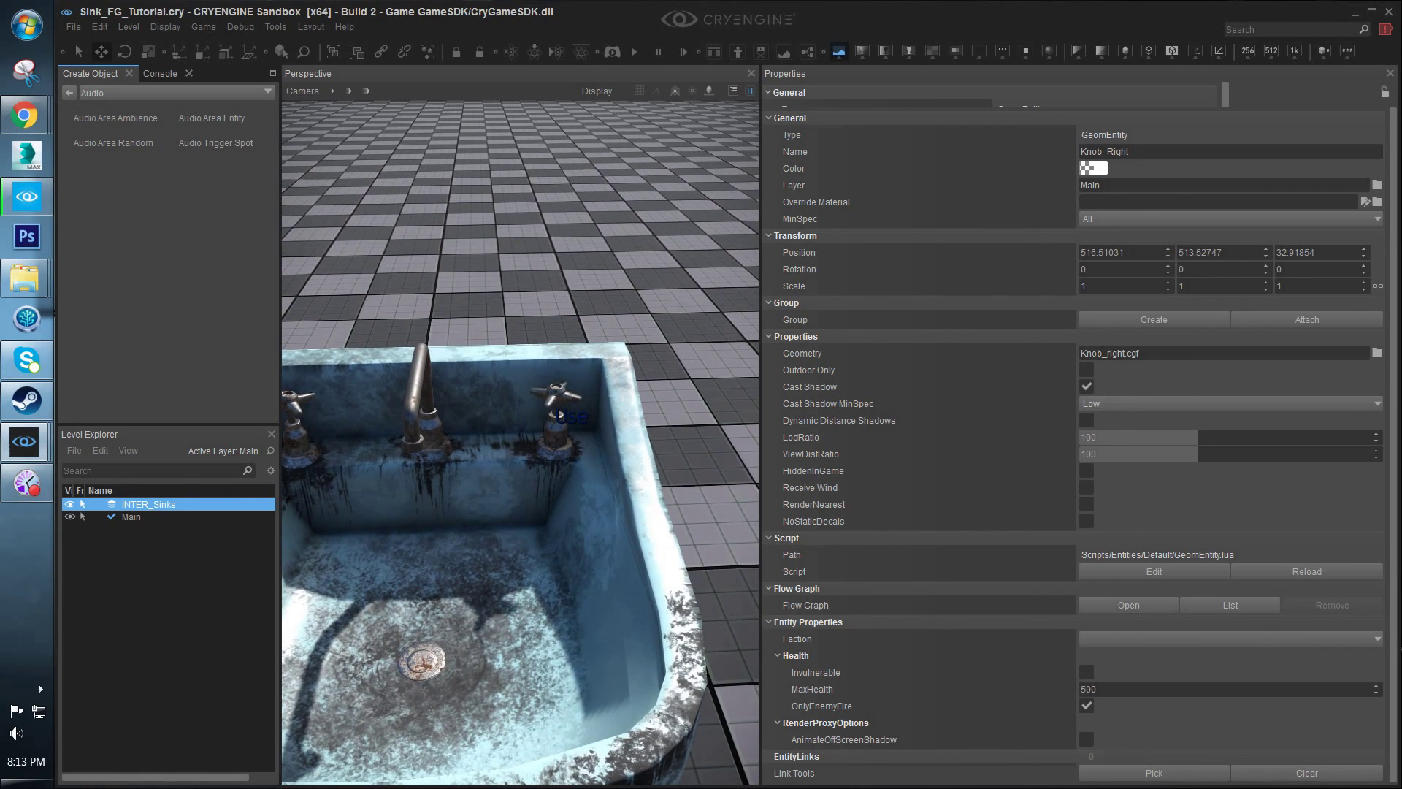
Use the sink's knob in game twice while moving between both knobs, and step back to watch the result
key("a")
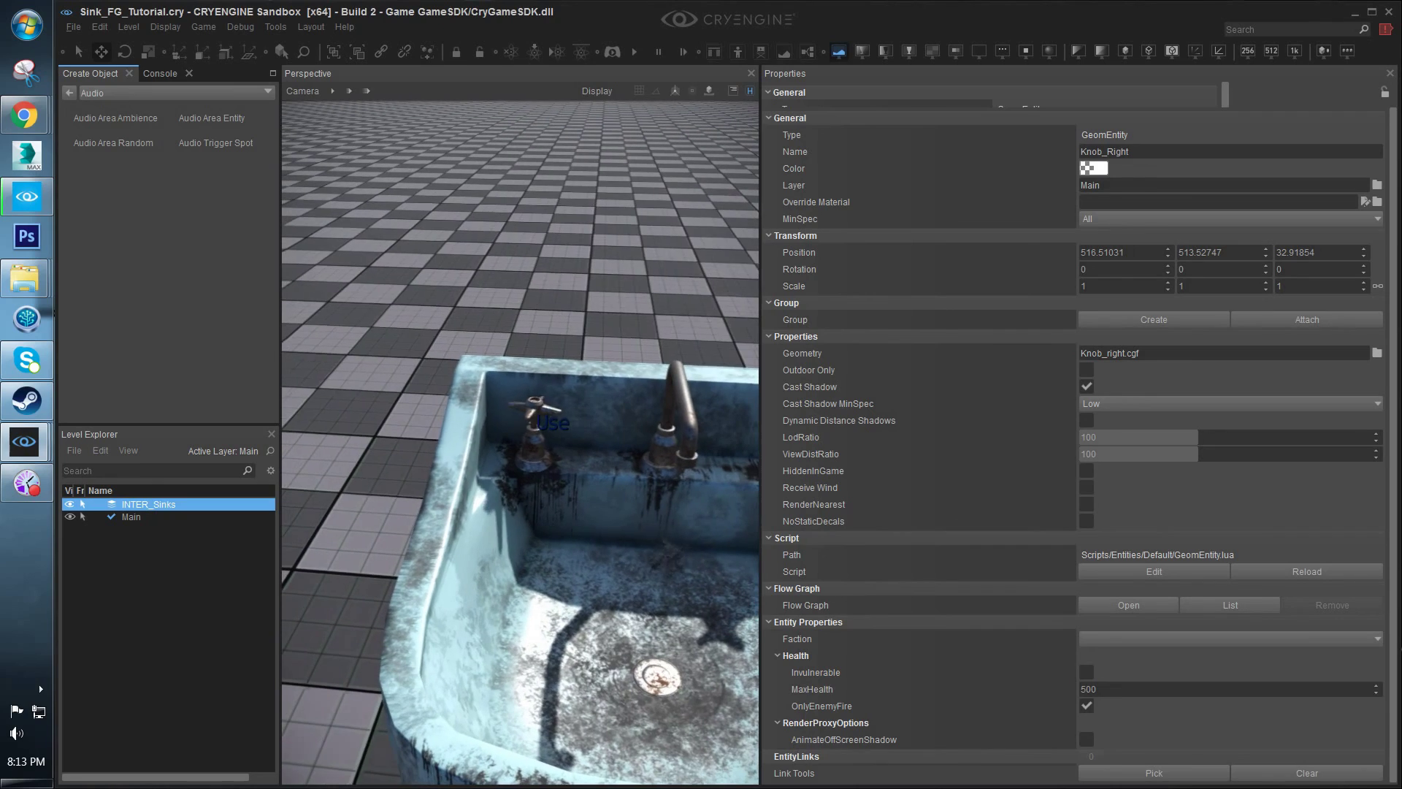
key("f")
key("d")
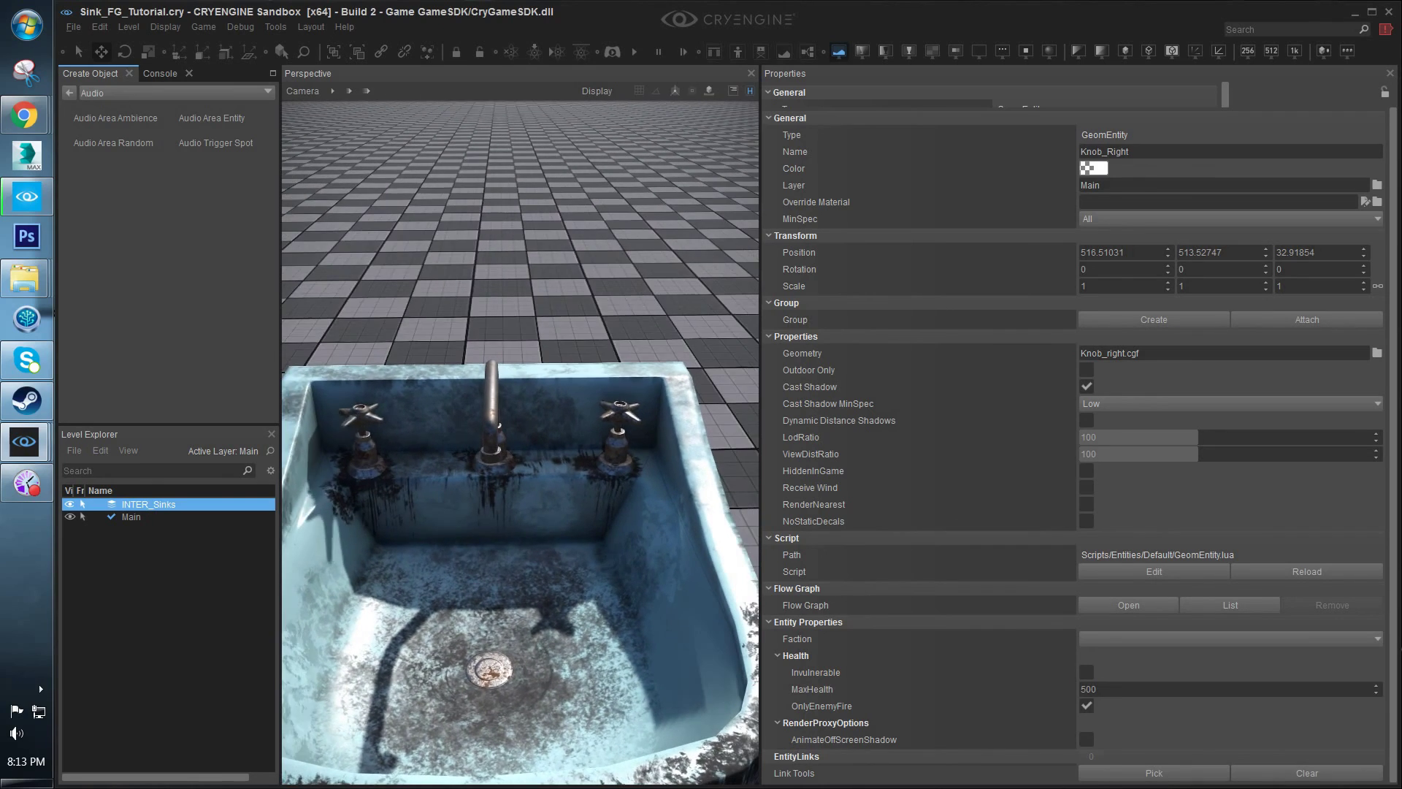
key("a")
key("f")
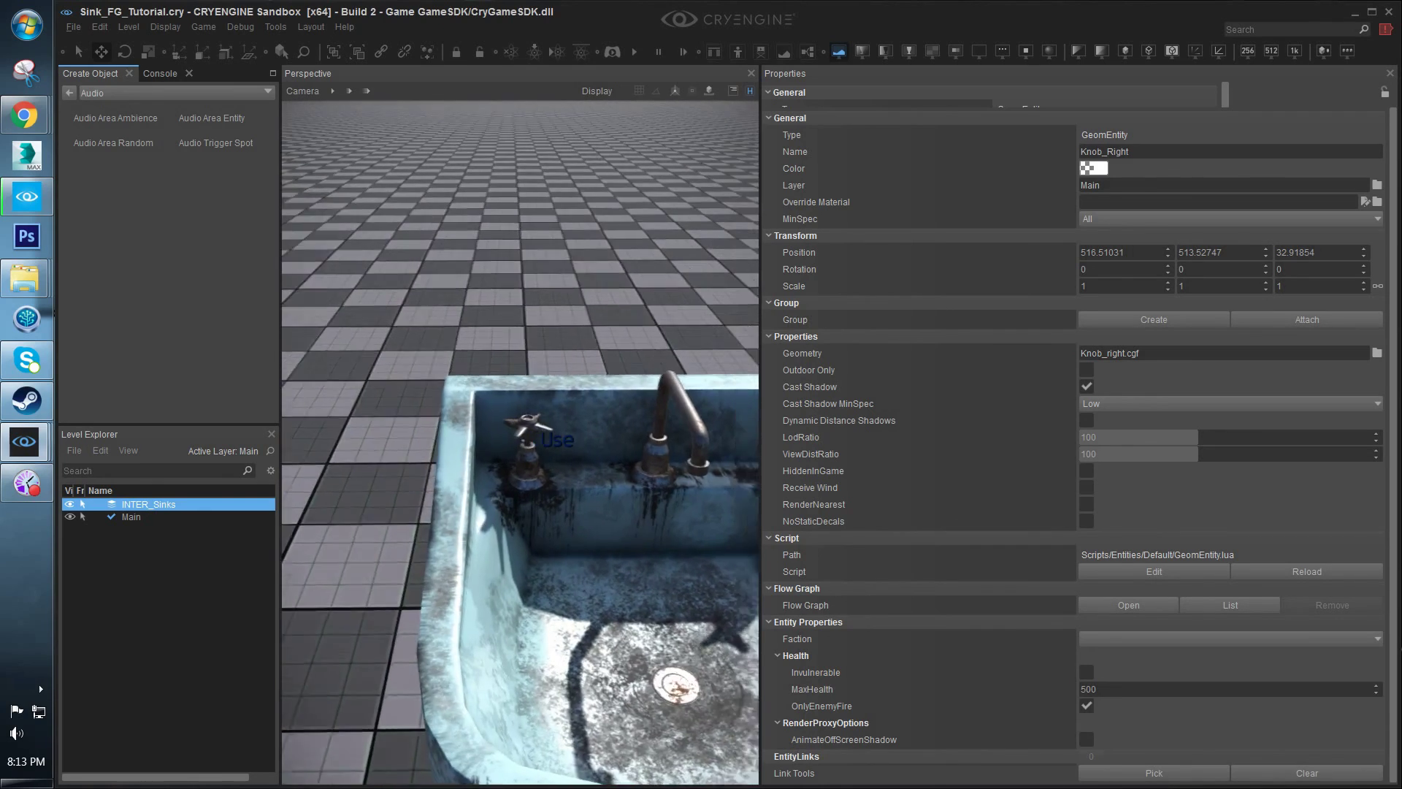
key("d")
key("s")
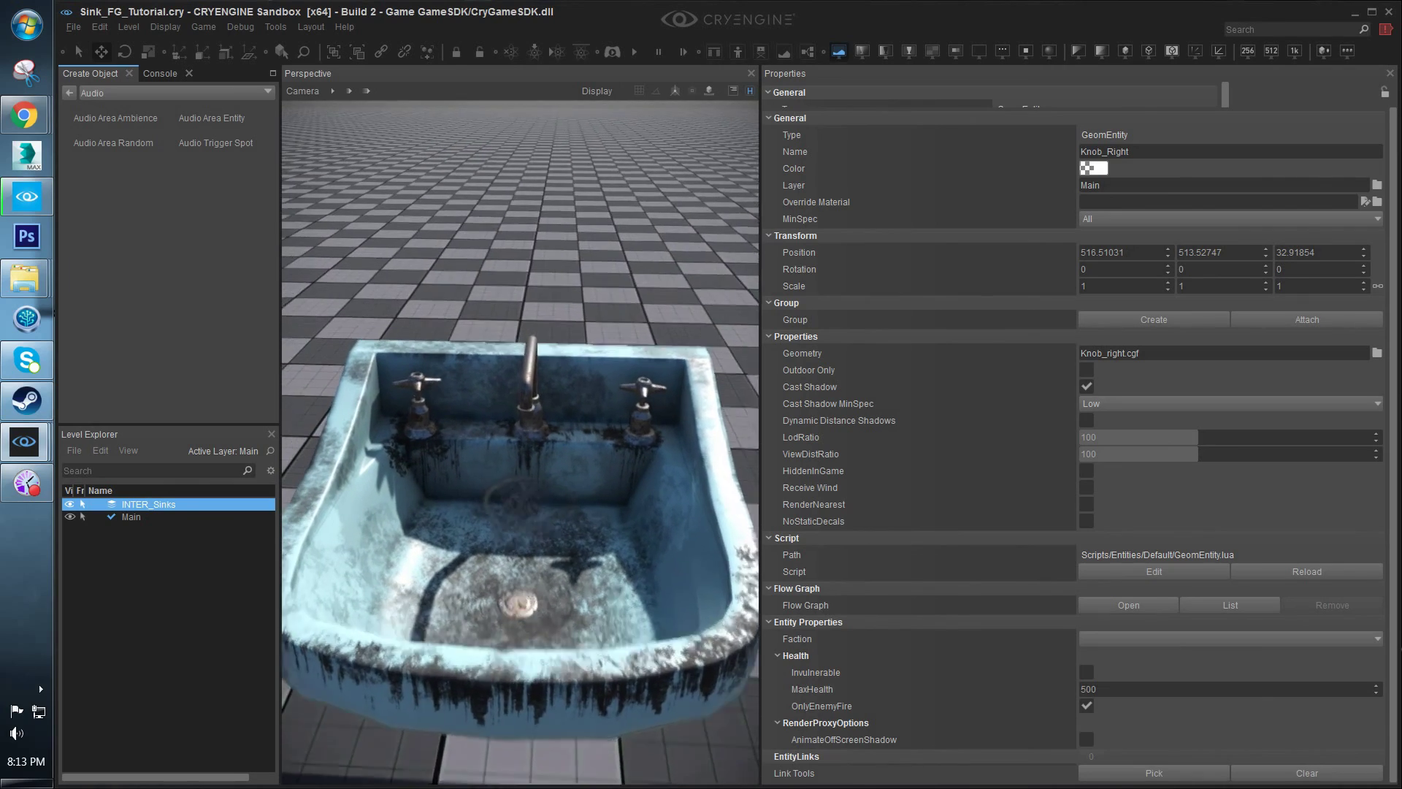
key("w")
key("s")
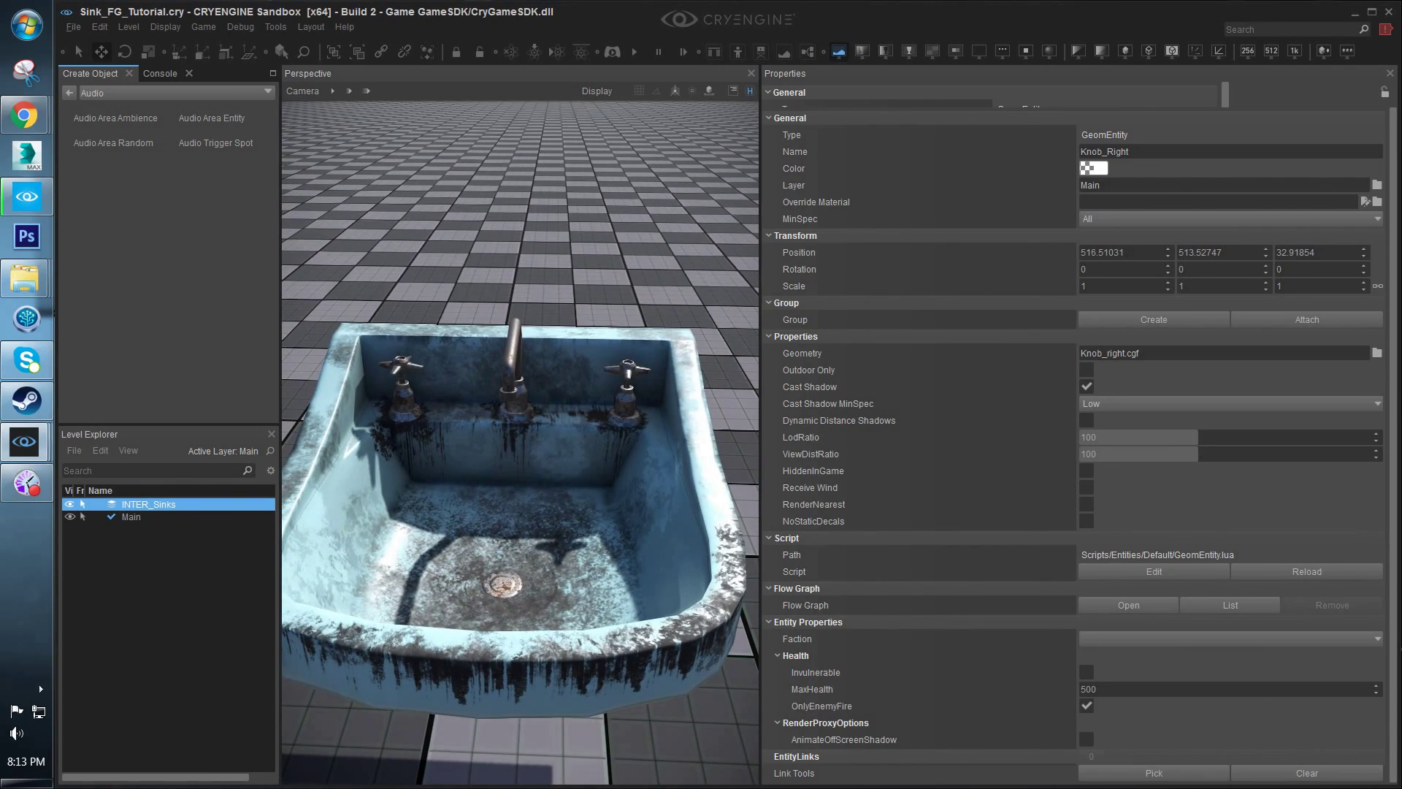
Move in close to the sink and back away in game mode to view the knobs and faucet, and exit game mode
key("w")
key("d")
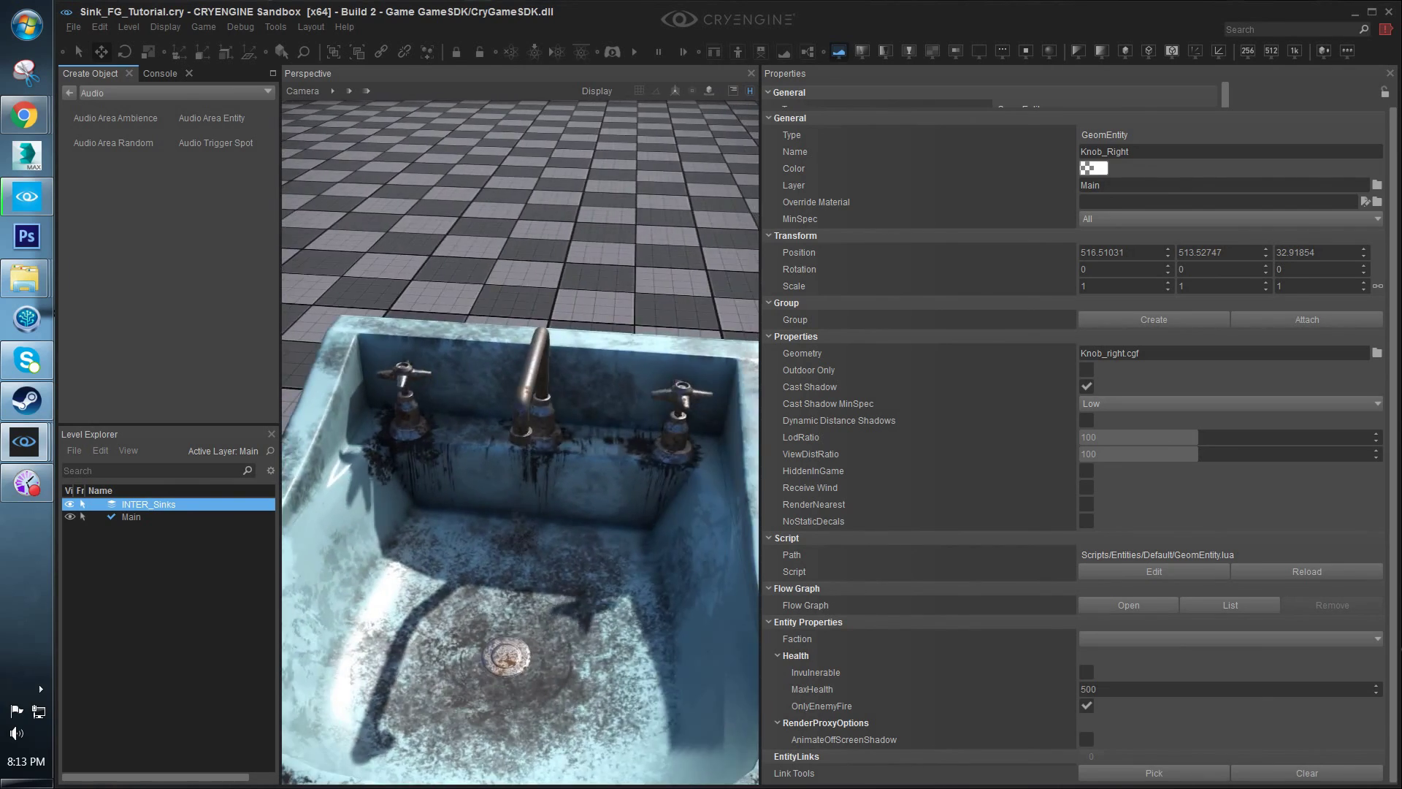
key("s")
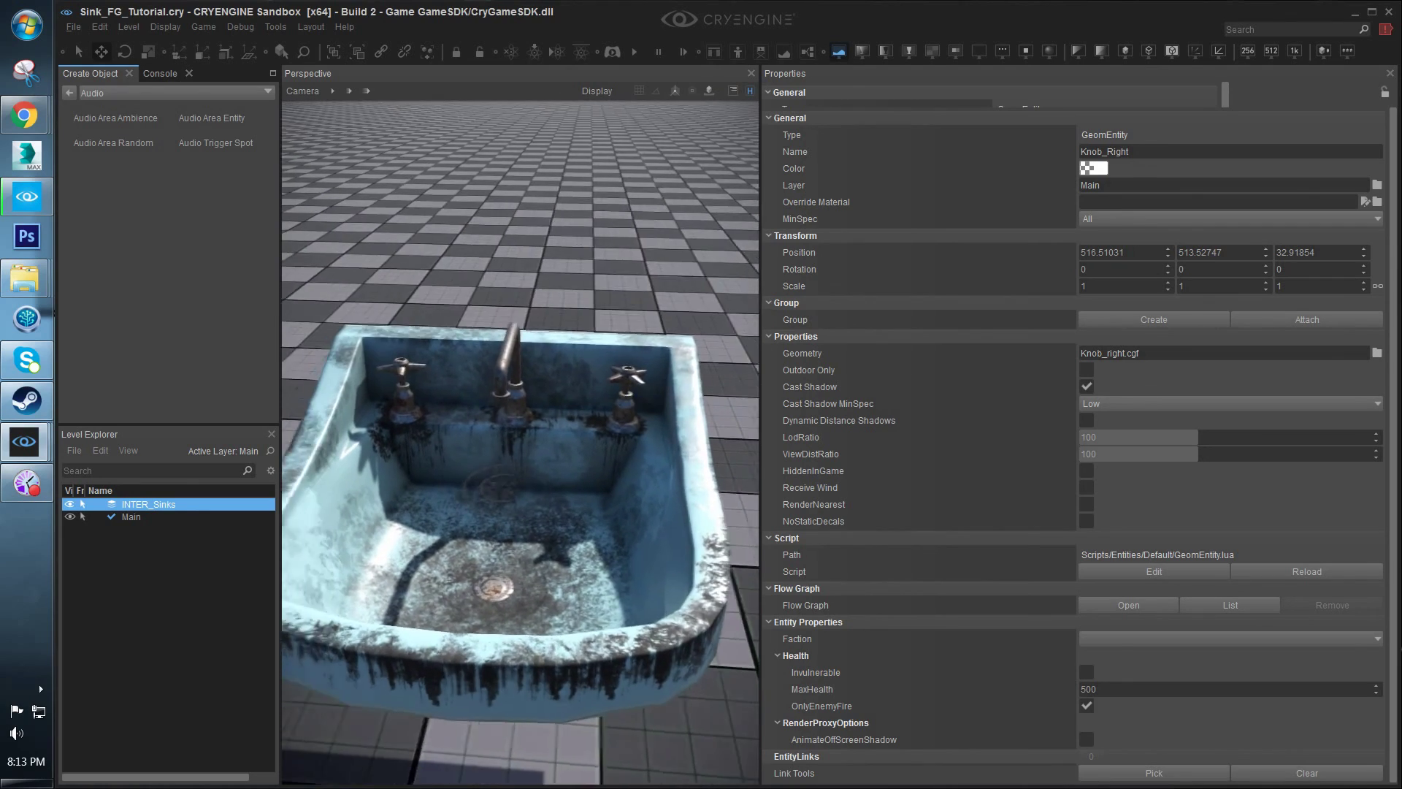
key("s")
key("Escape")
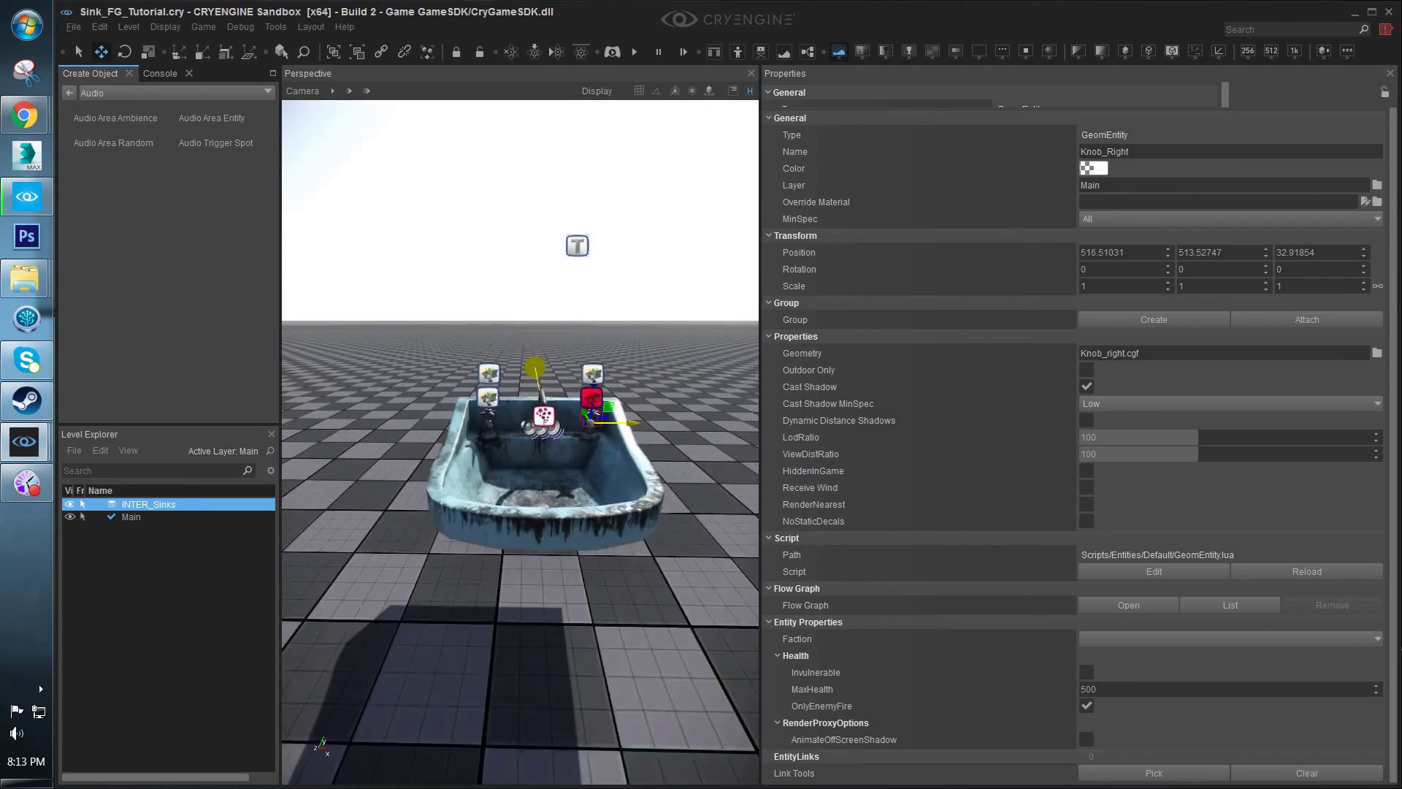
Inspect the Sink_A_Faucet_Loop audio trigger spot and the water_faucet_a particle effect at the sink's faucet
right_click_drag(566, 467, 567, 541)
key("w")
left_click(568, 375)
left_click(566, 394)
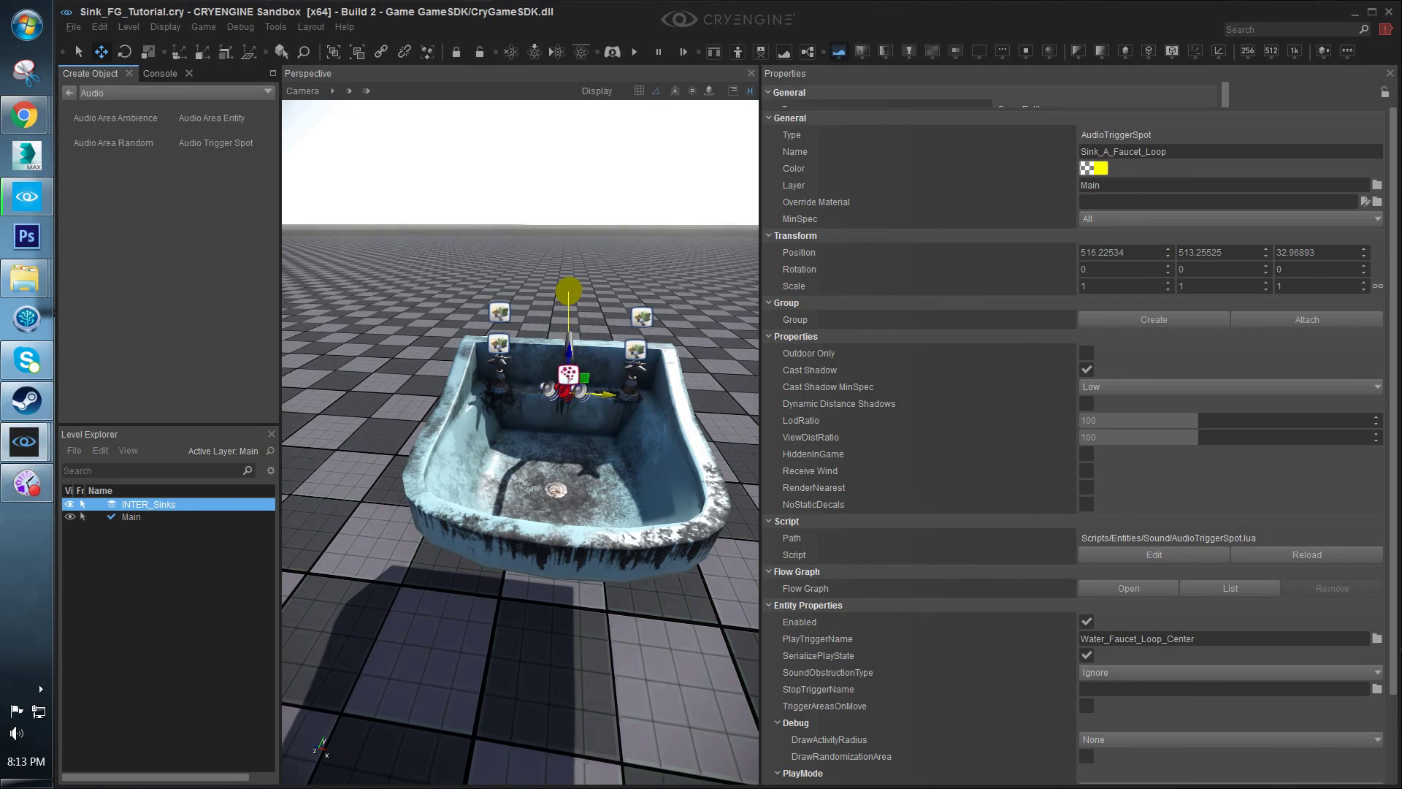
key("w")
left_click(526, 371)
key("s")
left_click(649, 289)
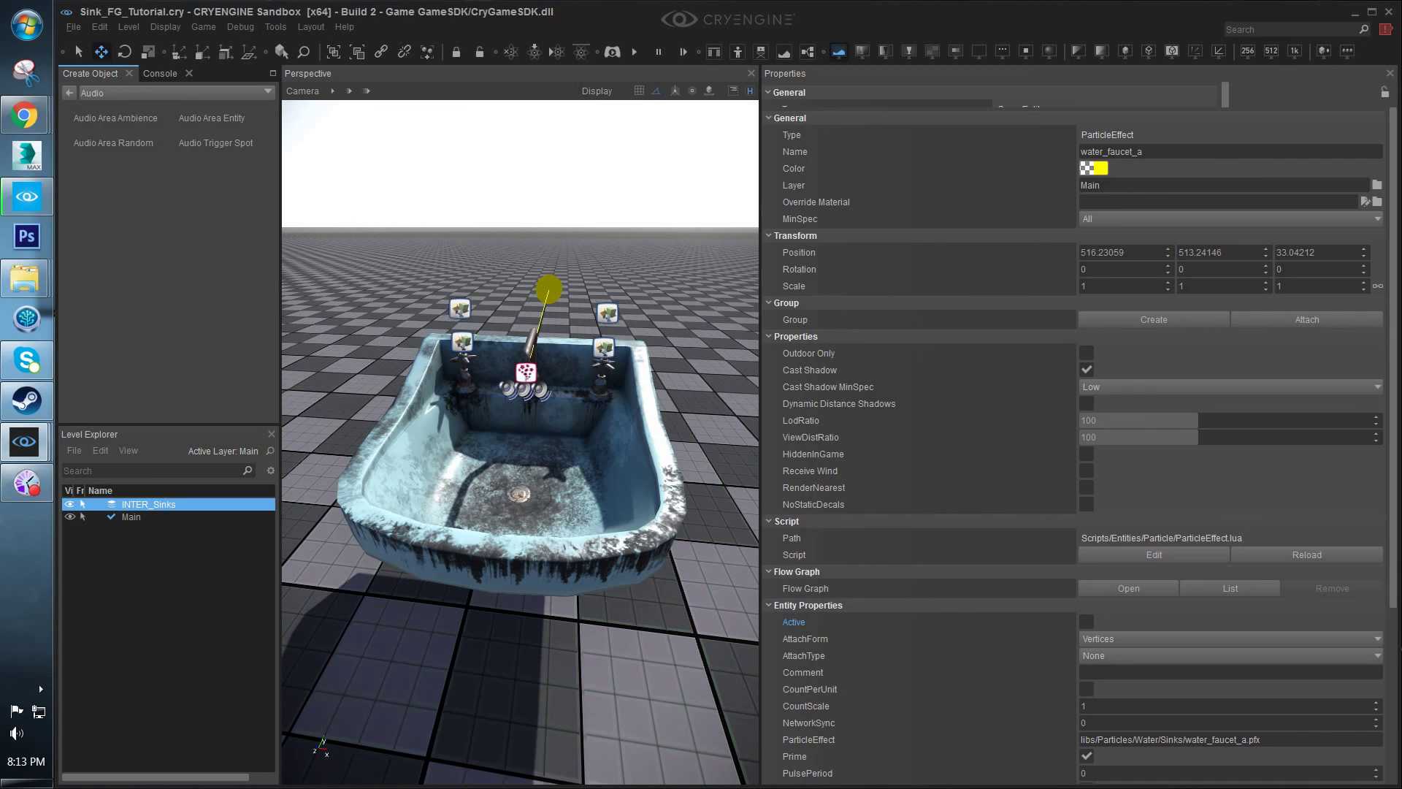
Bring the Flow Graph window onto this screen, maximize it, and clear the debug highlighting from the nodes and links
left_click_drag(1401, 307, 601, 221)
double_click(602, 222)
right_click_drag(760, 451, 715, 536)
scroll(715, 535, "down", 1)
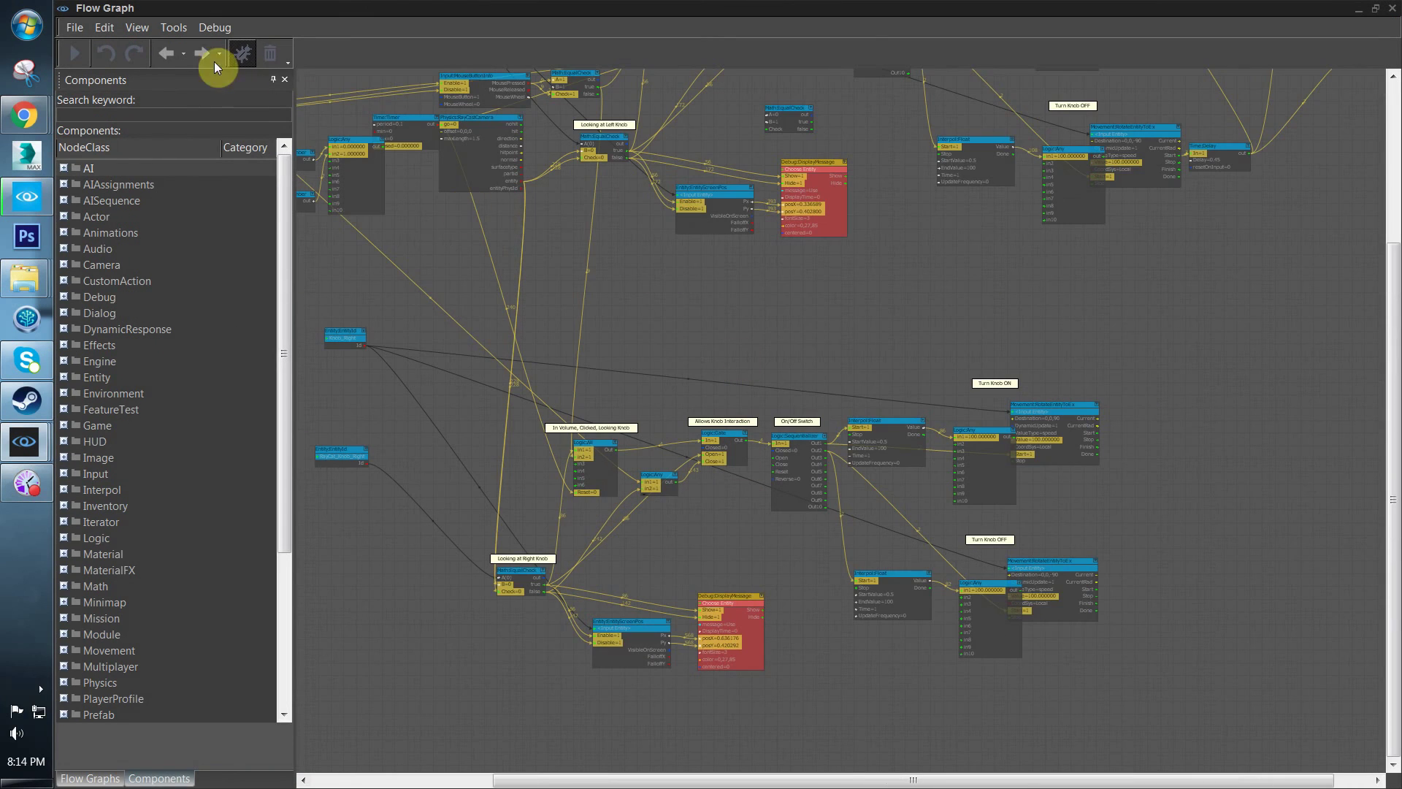
left_click(272, 61)
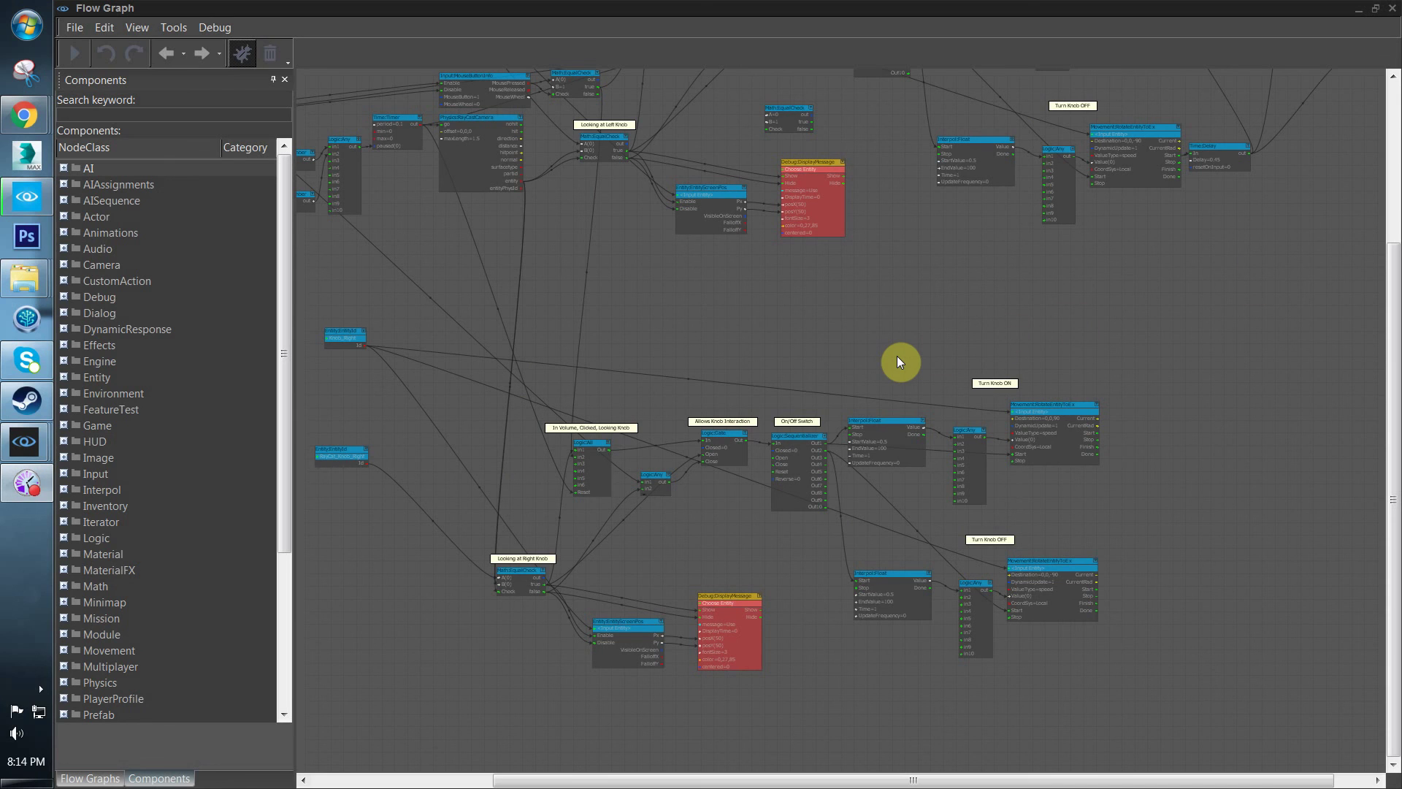
Review the whole flow graph, comparing the left-knob logic with the duplicated right-knob logic
scroll(896, 358, "down", 6)
right_click_drag(959, 400, 938, 410)
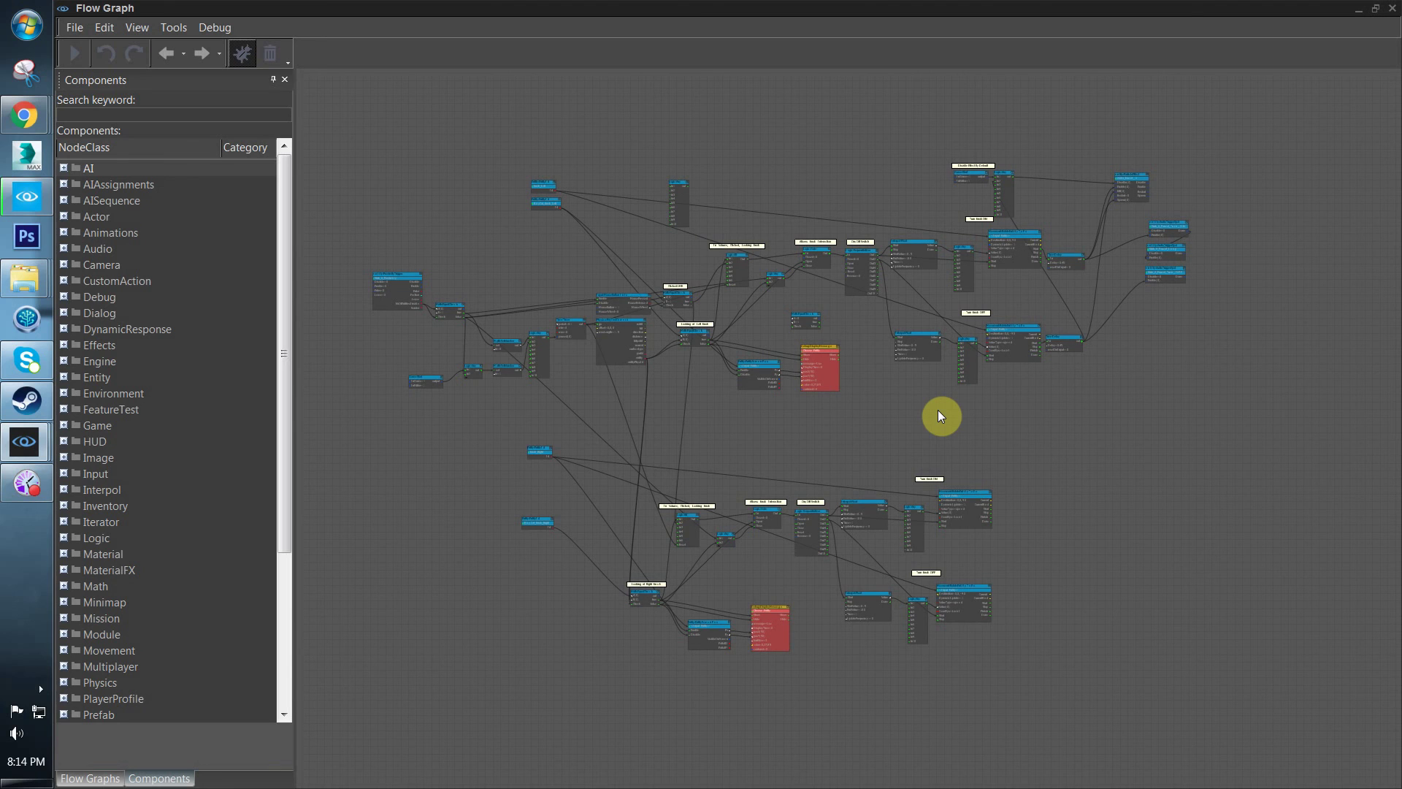
scroll(949, 431, "up", 4)
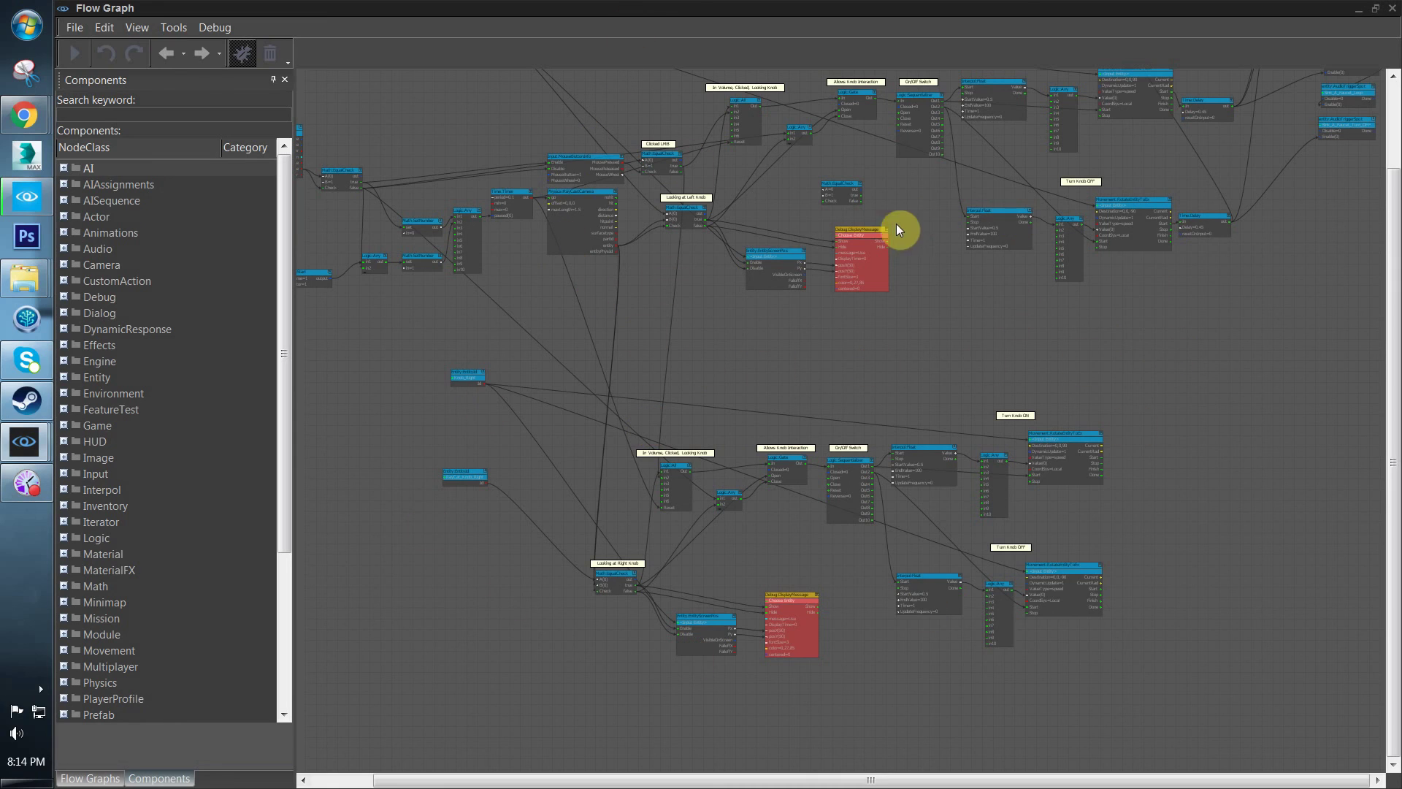
right_click_drag(908, 380, 920, 430)
scroll(837, 442, "down", 1)
right_click_drag(827, 438, 841, 478)
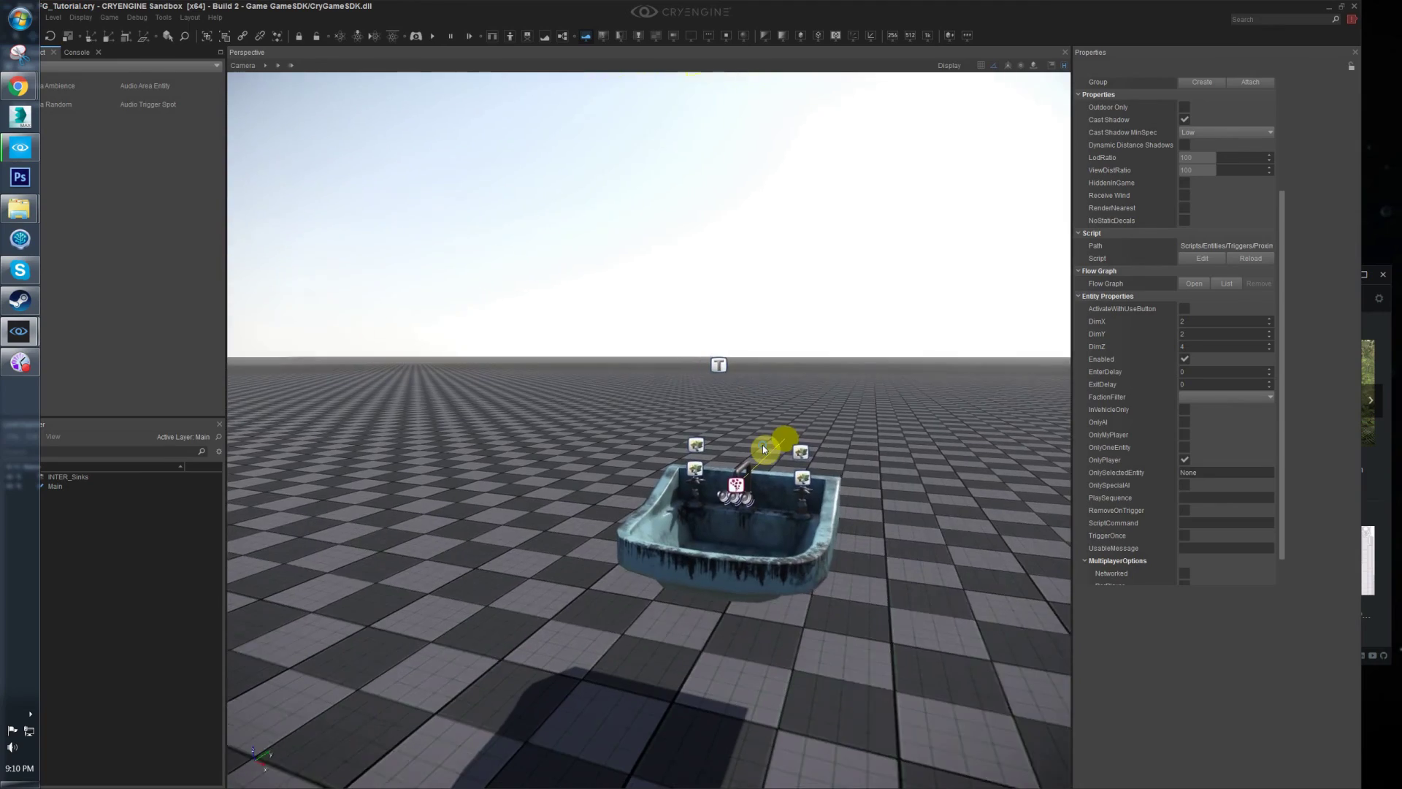
Start game mode, walk up to the sink, turn the water on and off with a knob, and step back
key("ctrl+g")
key("w")
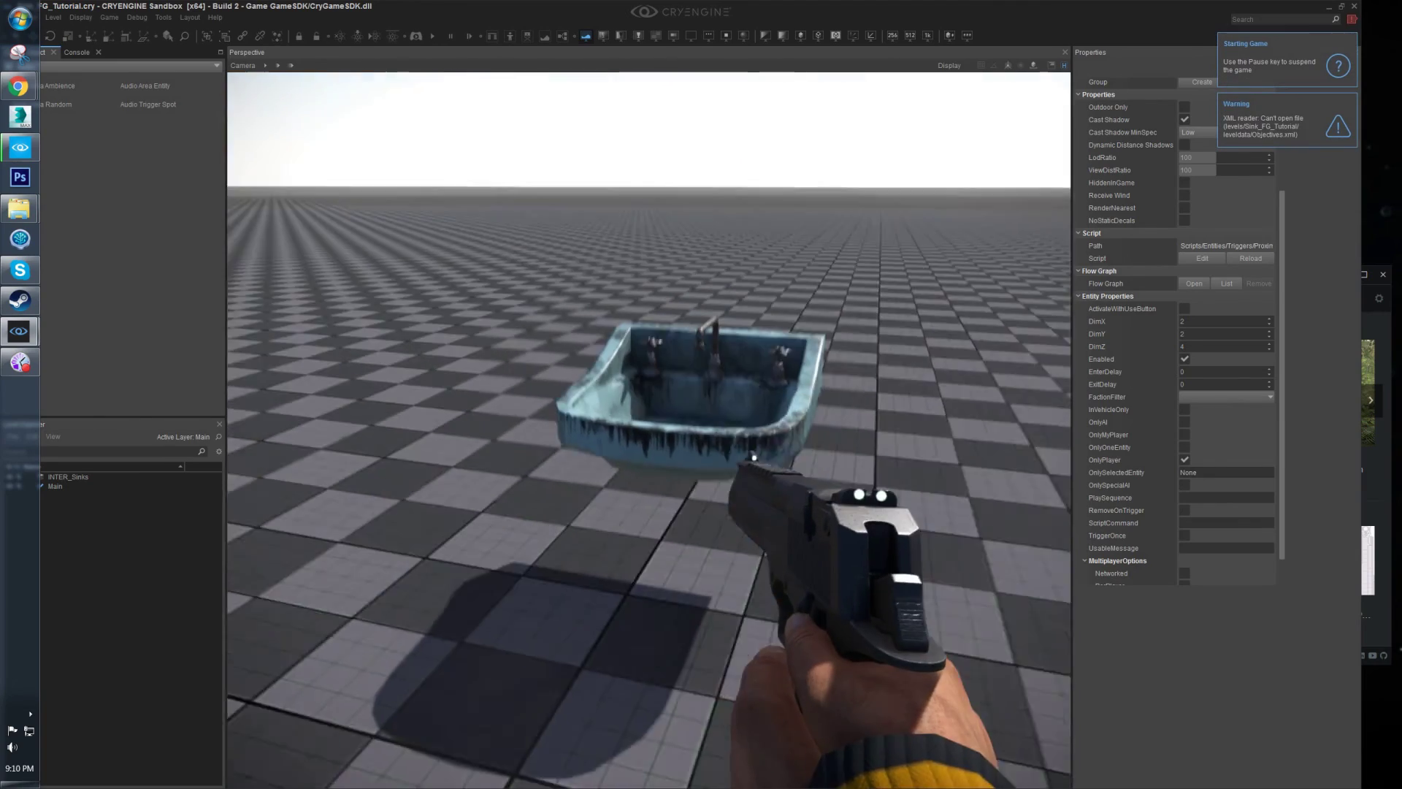
key("f")
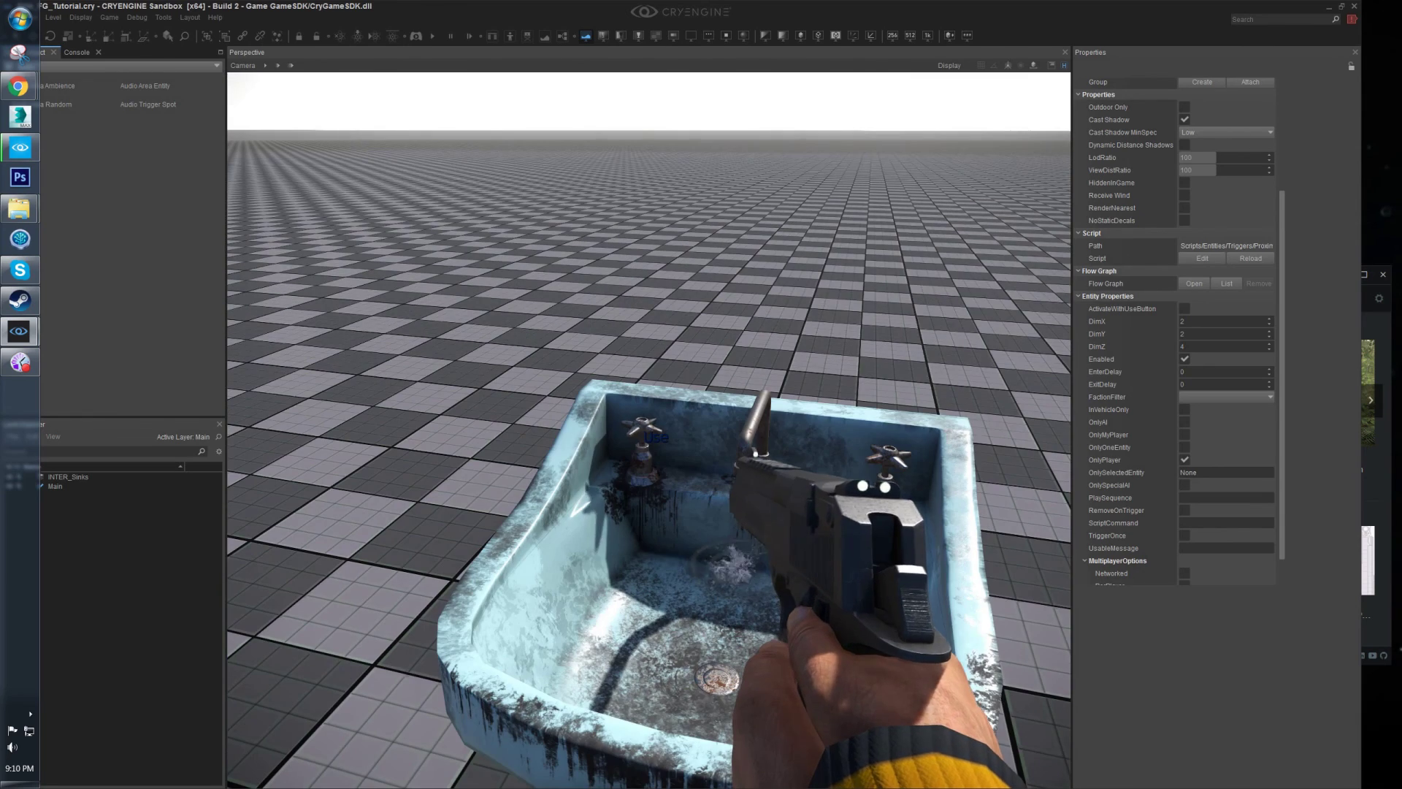
key("f")
key("s")
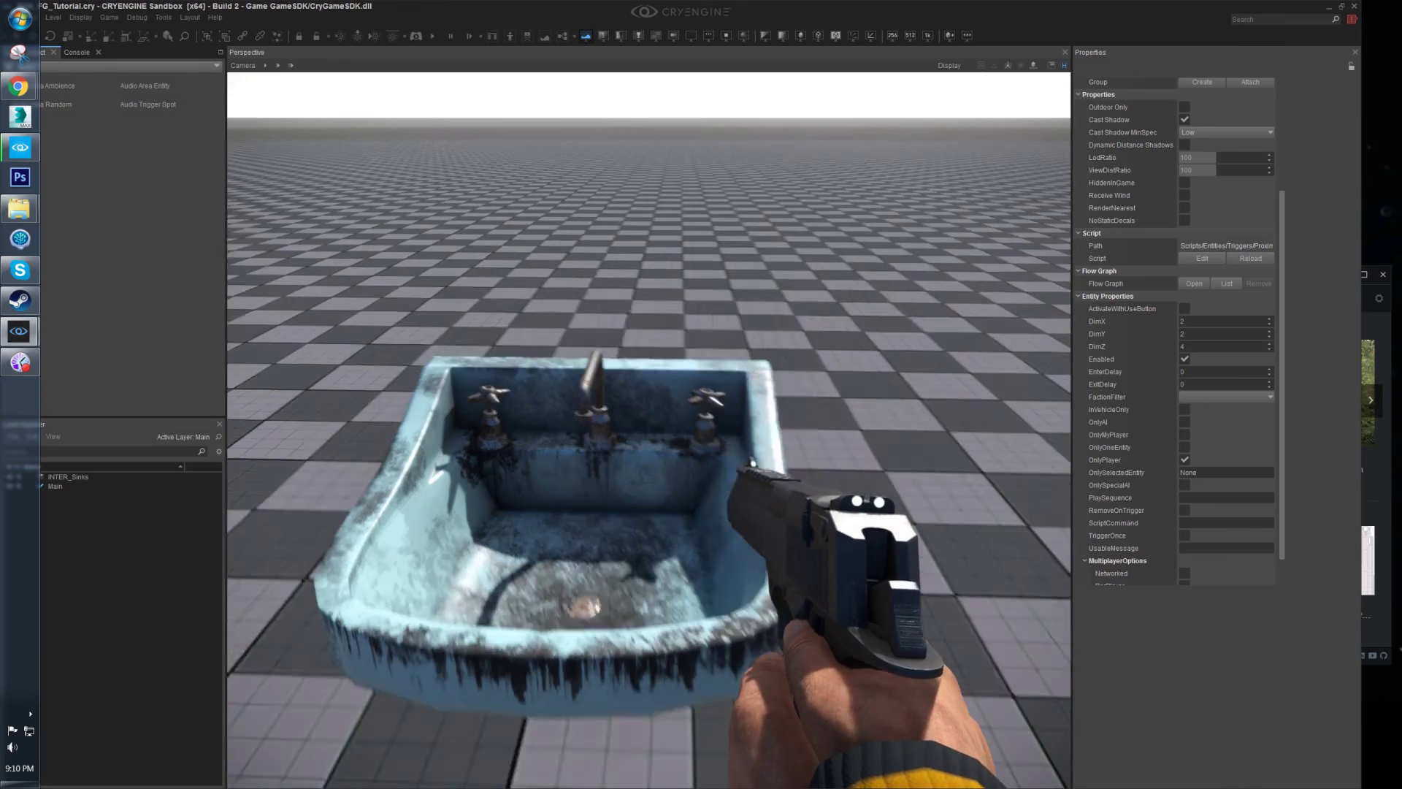
Approach the sink again, use the left knob twice to run and stop the water, and exit game mode
key("w")
key("a")
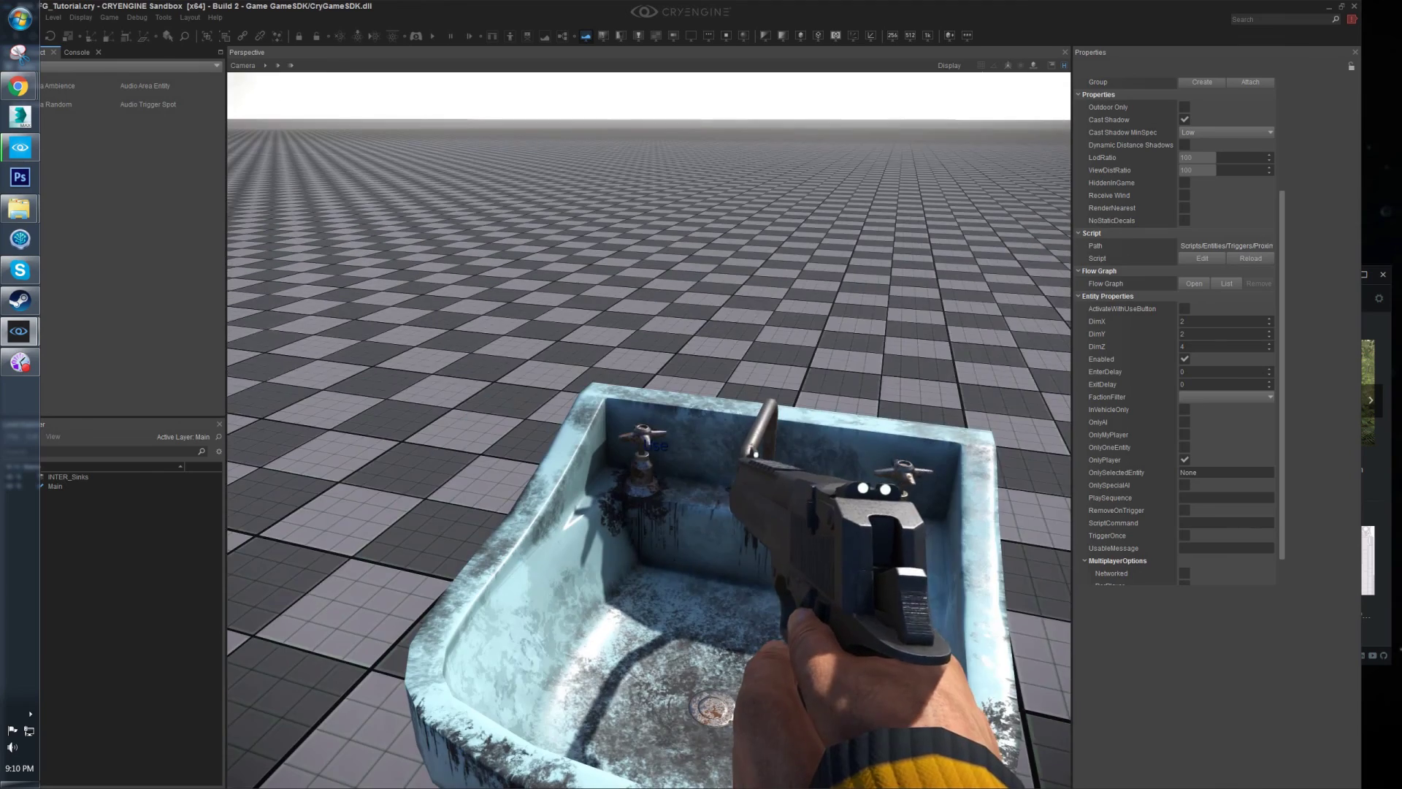
key("f")
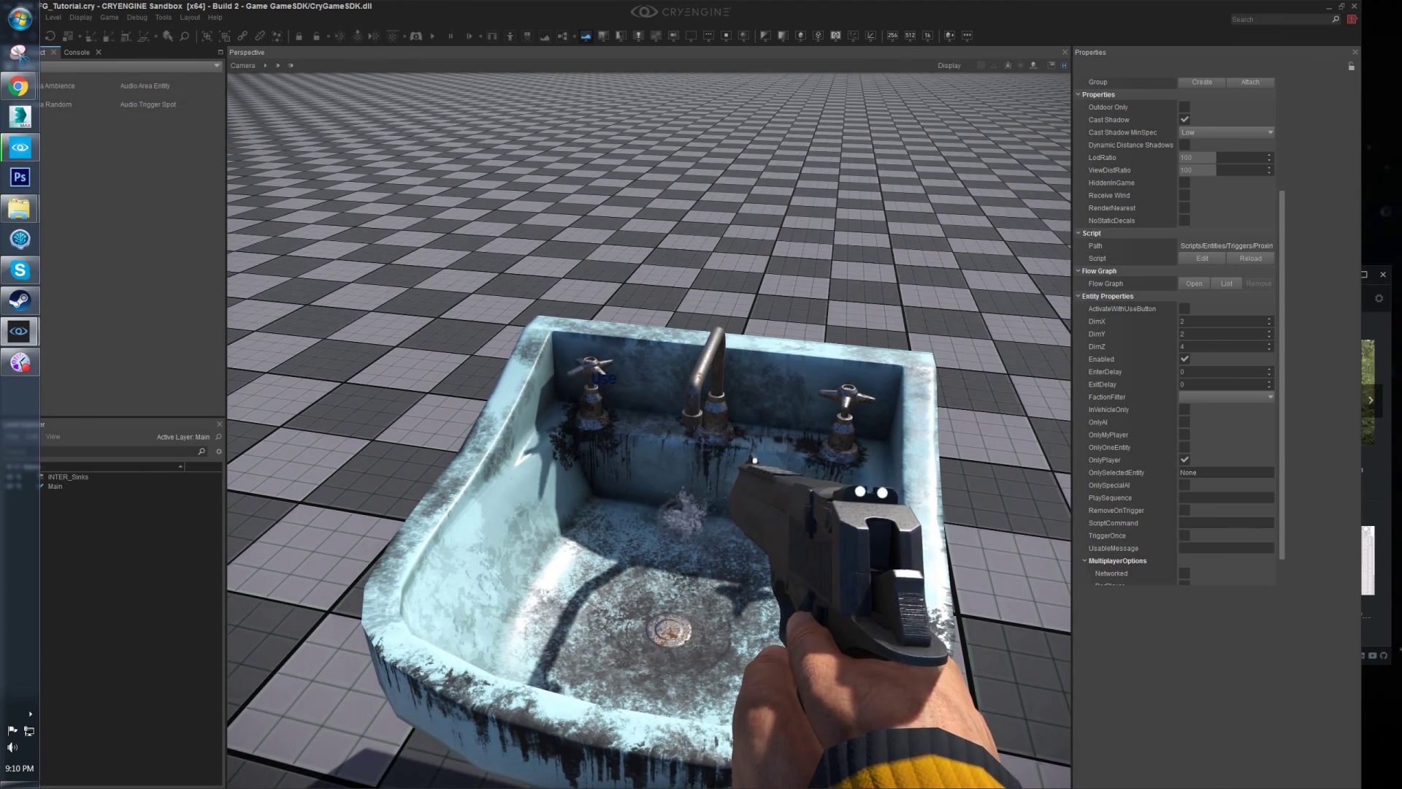
key("f")
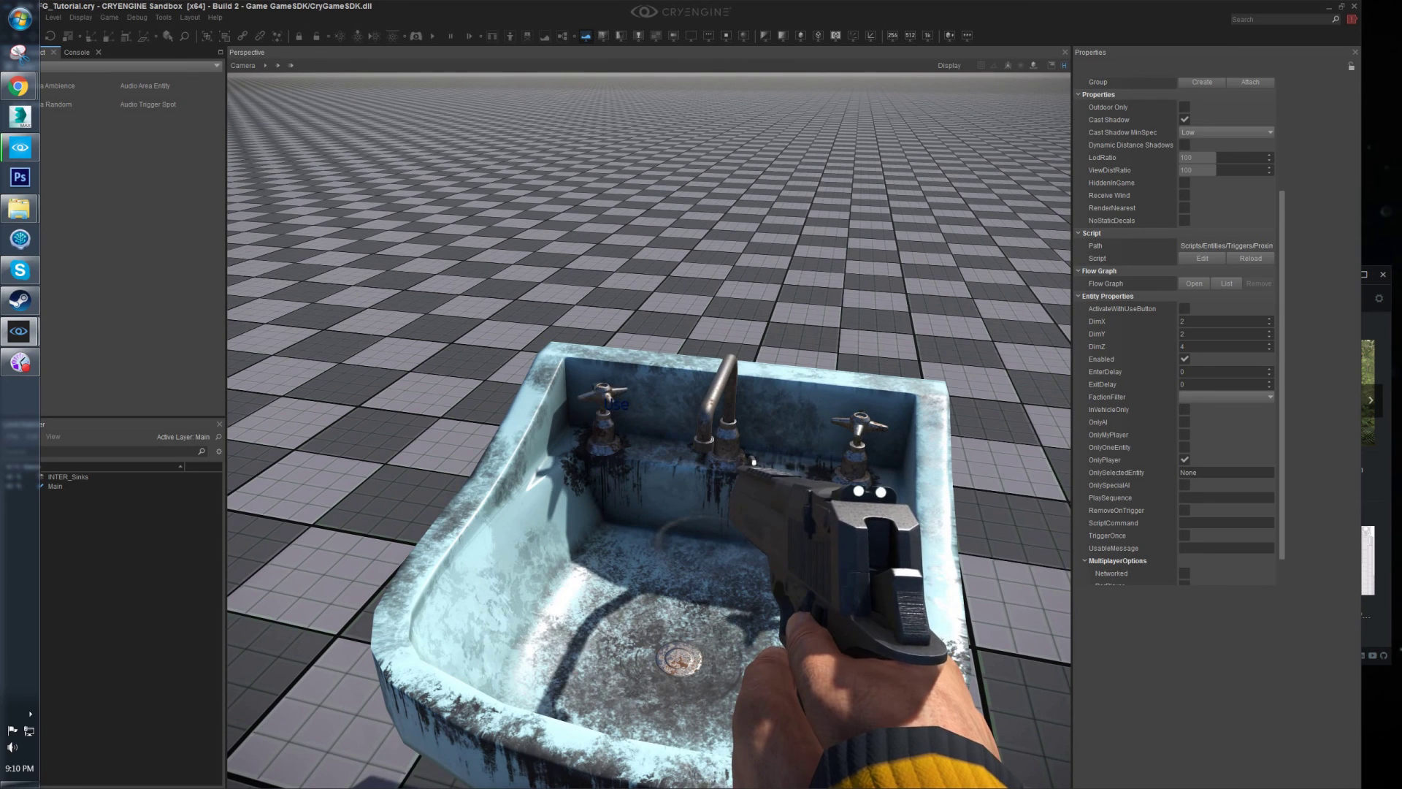
key("s")
key("s")
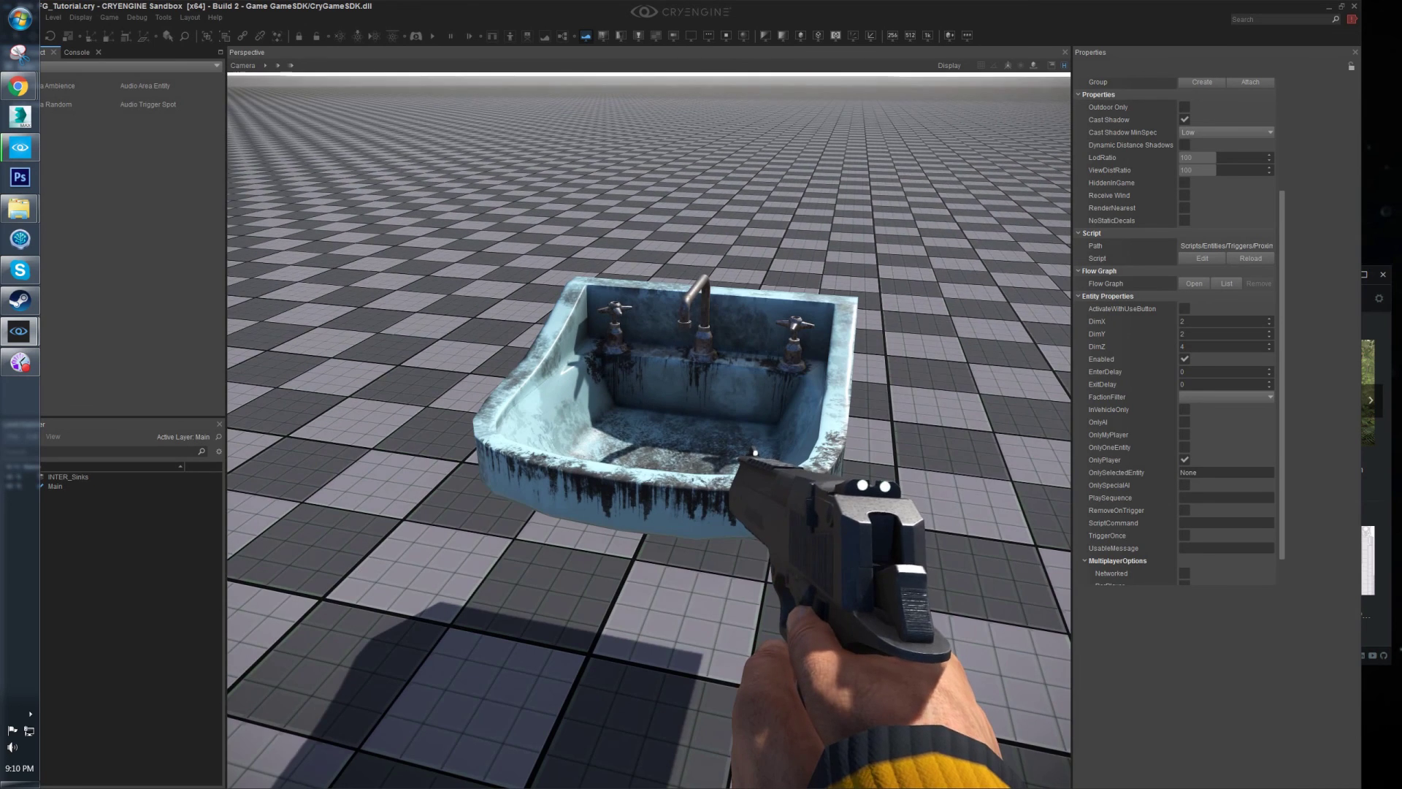
key("Escape")
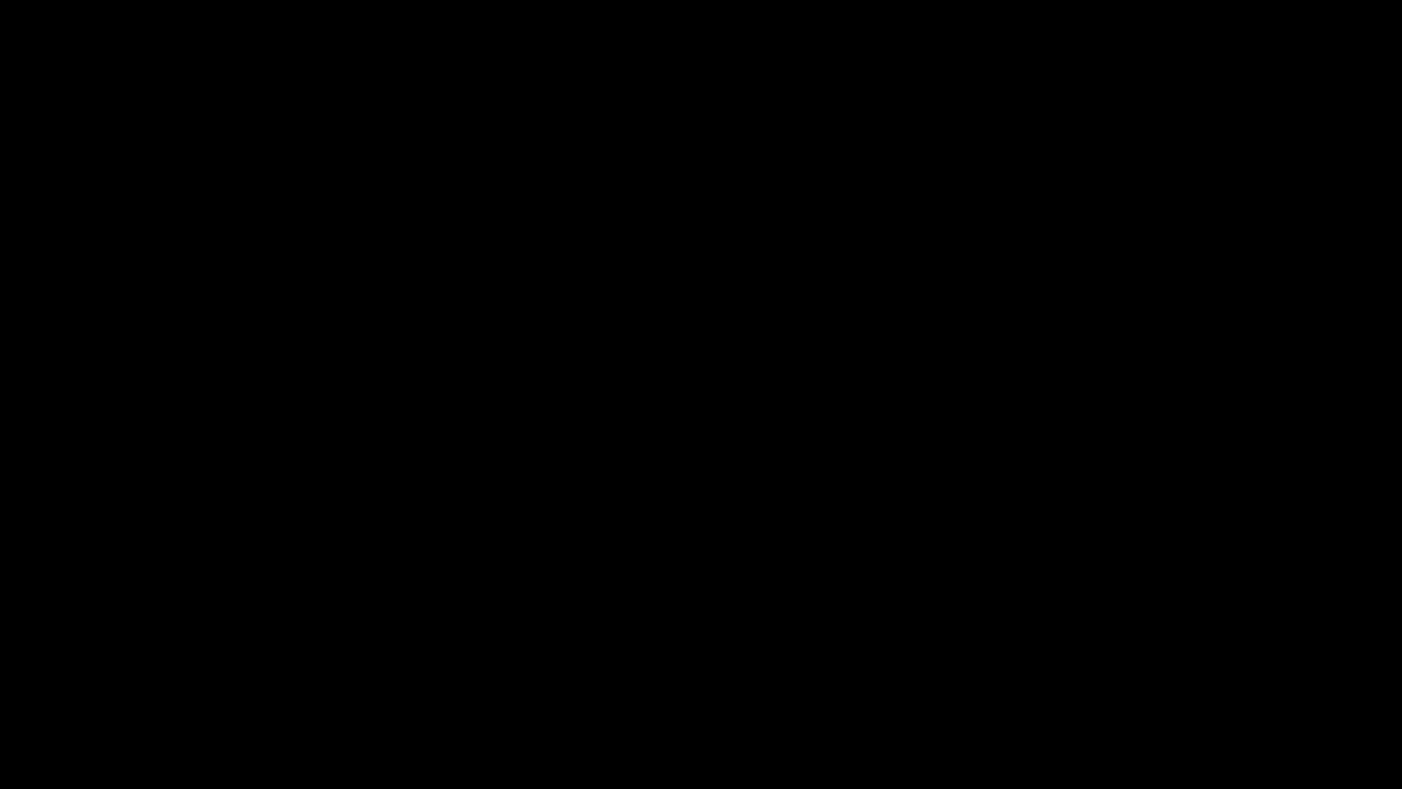